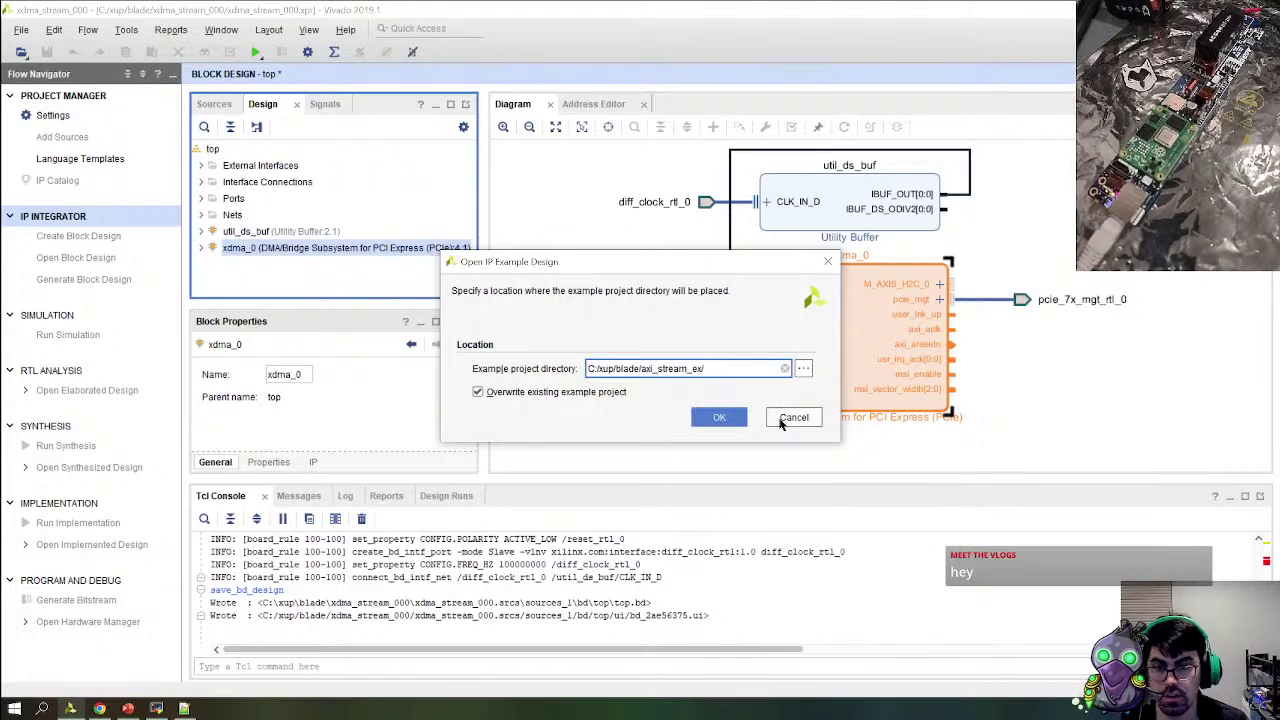
# Generate the xdma_0 IP example design in a new directory at C:/xup/blade/axi_stream_ex/
pyautogui.click(716, 418)
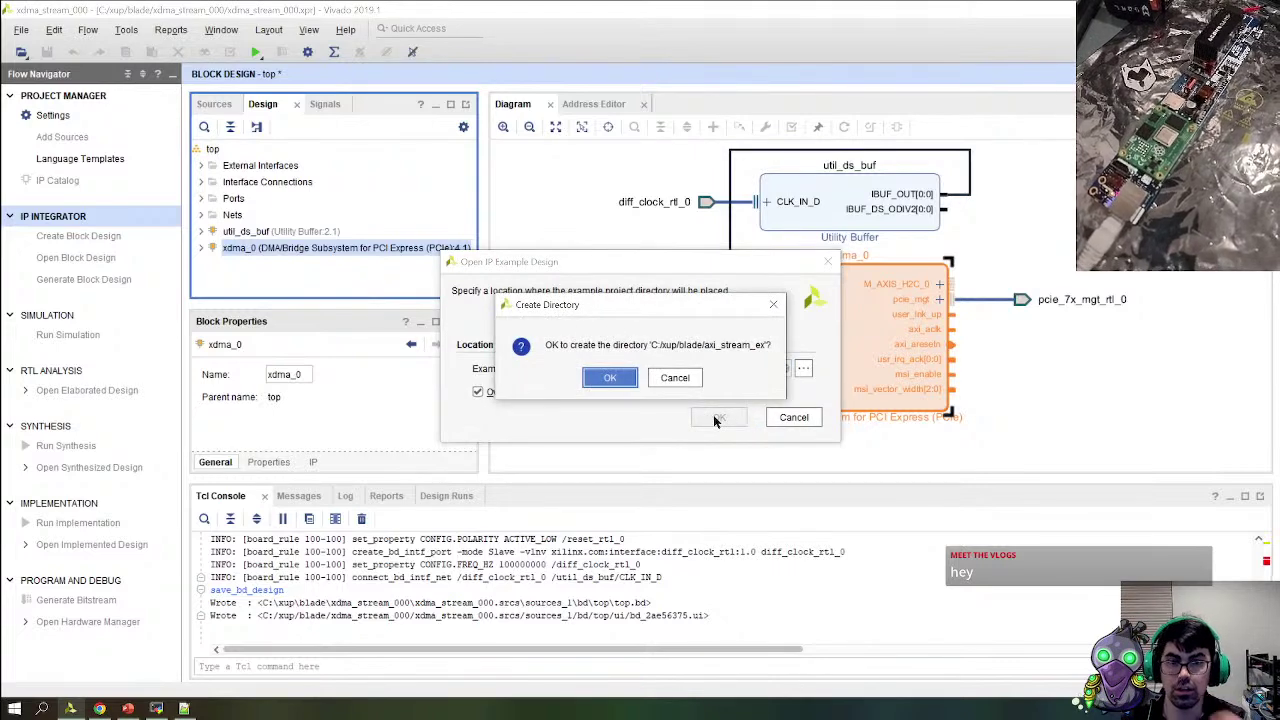
pyautogui.click(605, 380)
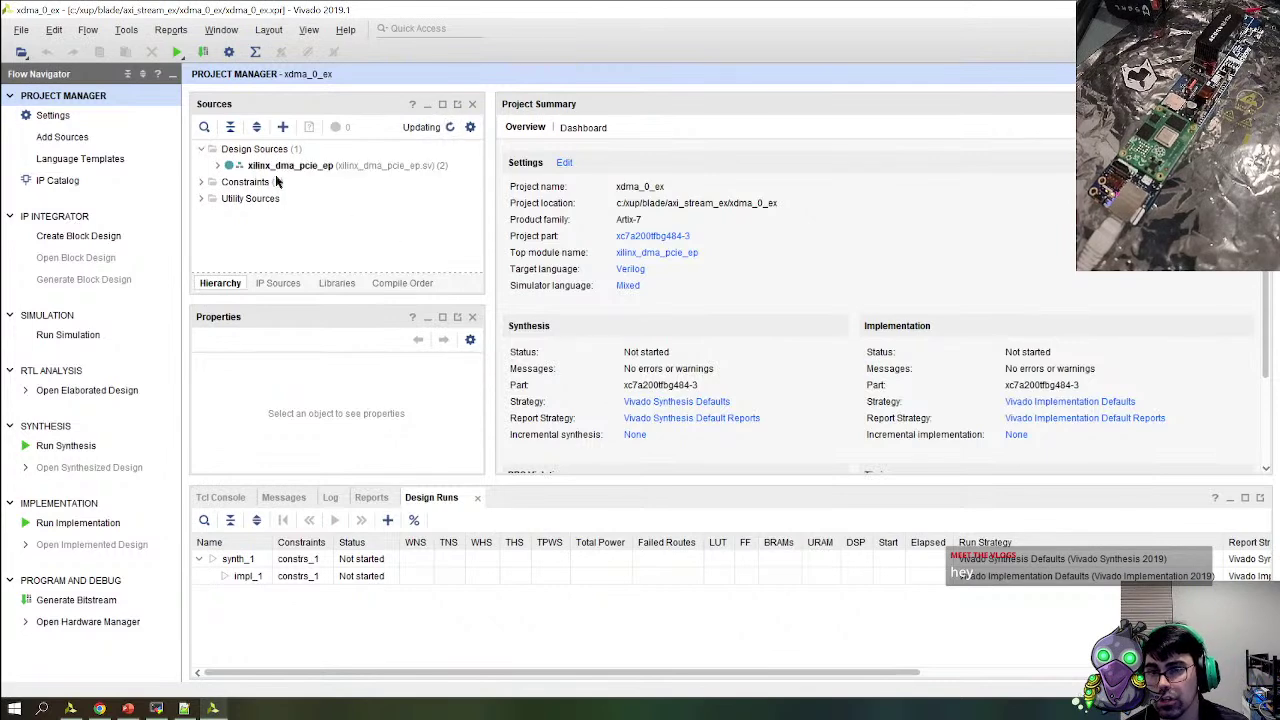
# Open the top-level source xilinx_dma_pcie_ep.sv and read through its parameters, ports and wire declarations
pyautogui.doubleClick(293, 168)
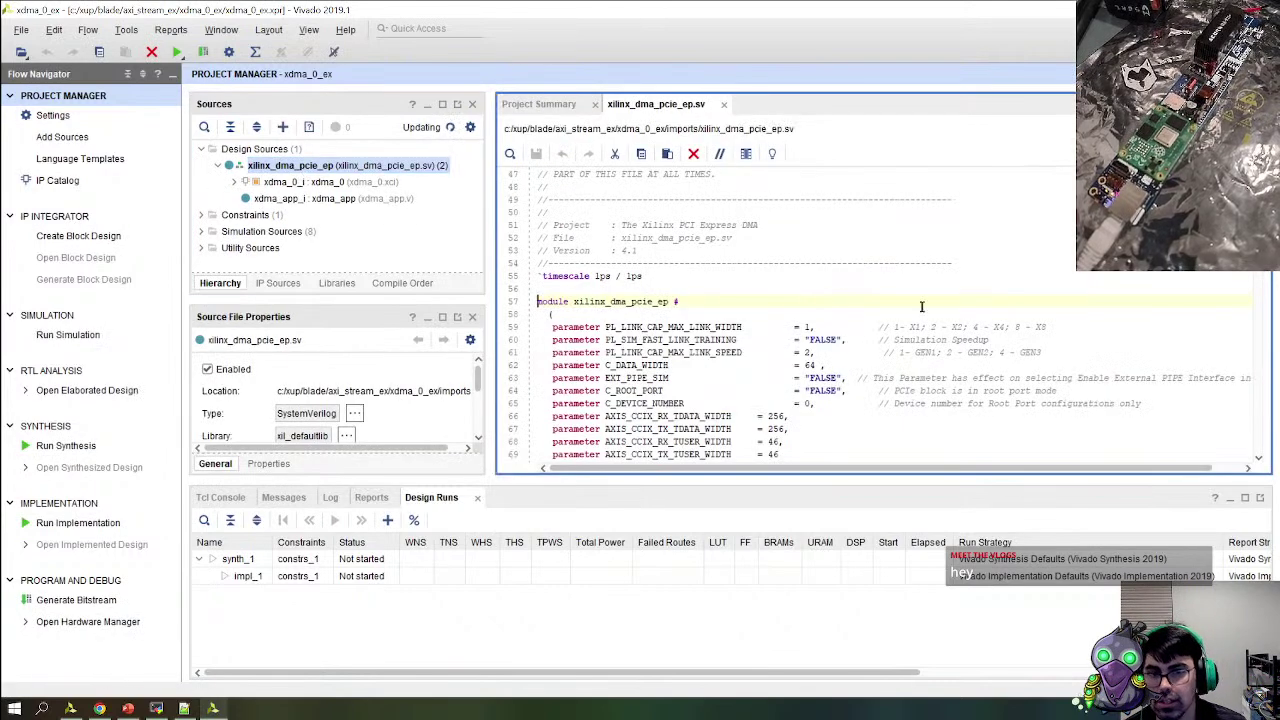
pyautogui.scroll(-3, 668, 289)
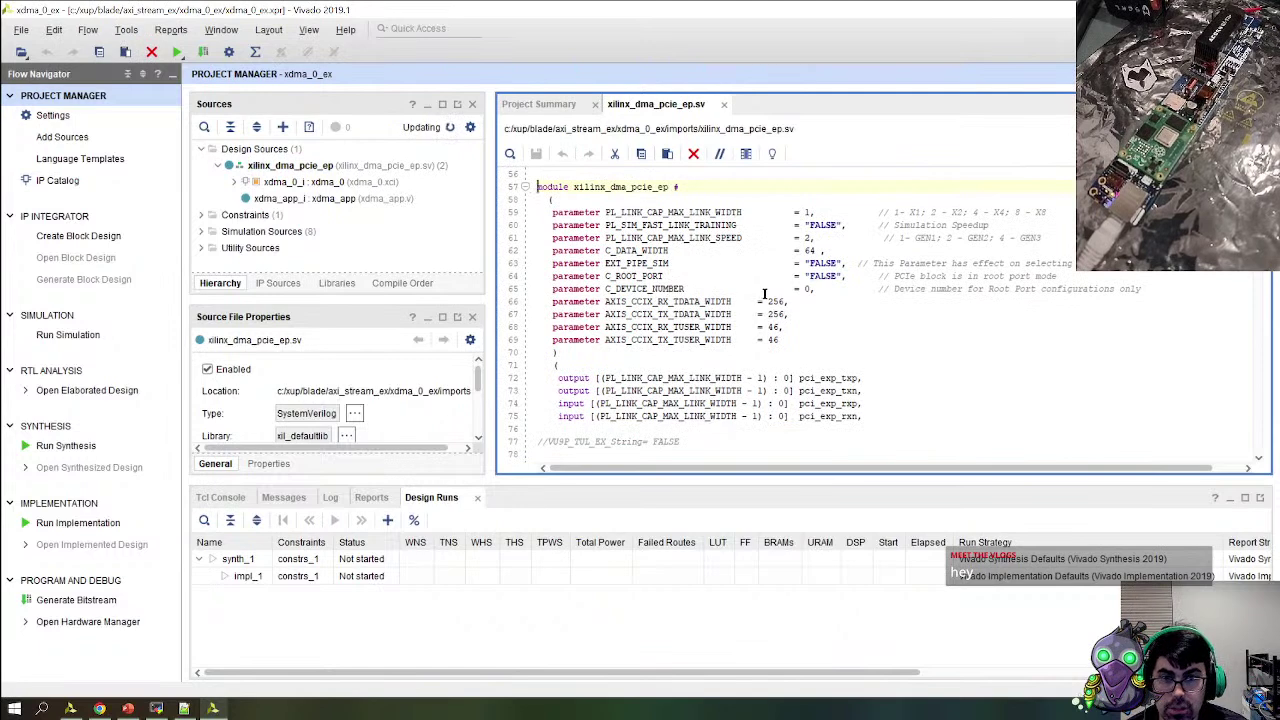
pyautogui.scroll(-19, 729, 300)
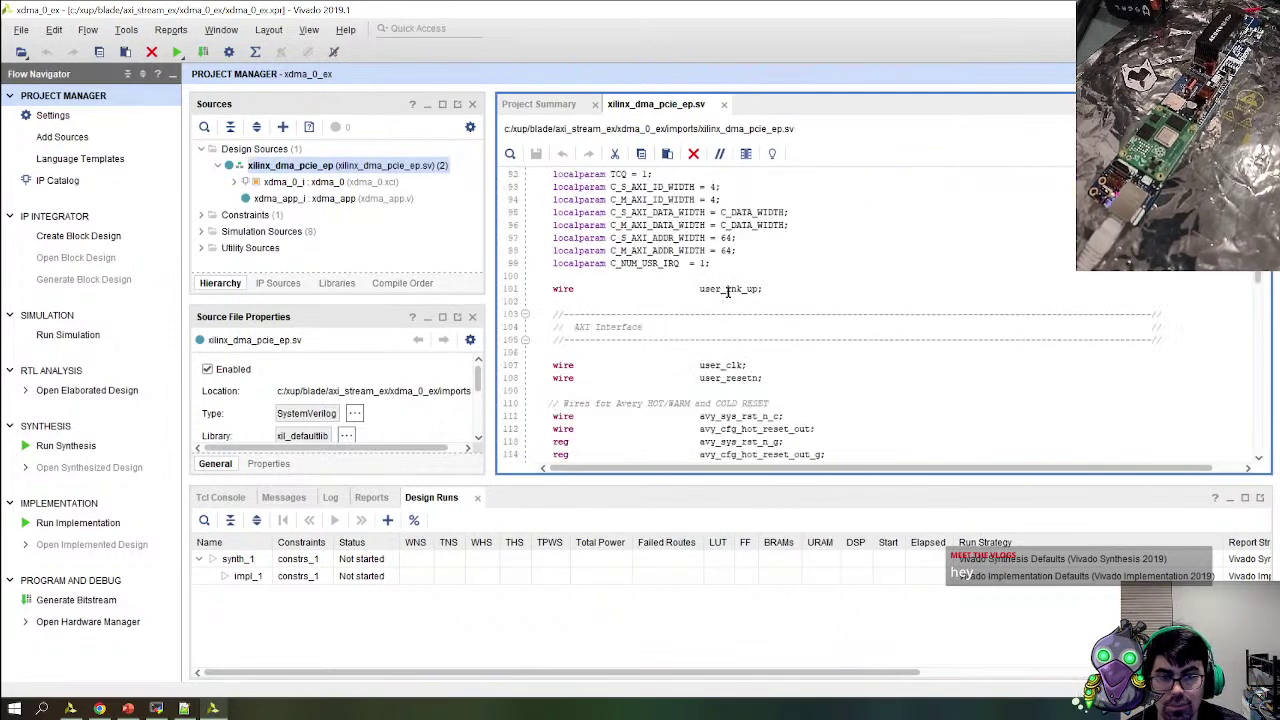
pyautogui.scroll(-6, 728, 292)
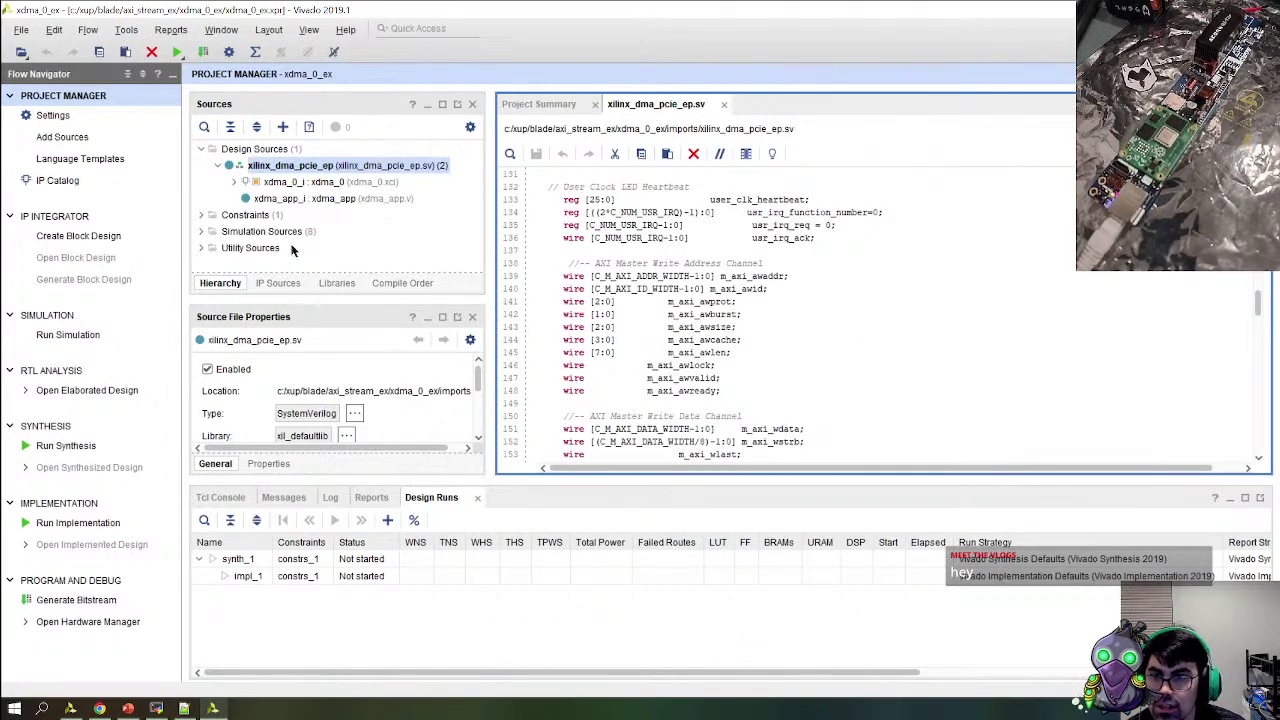
# Open the xdma_0 IP configuration and review its Basic, PCIe ID, BARs, MISC and DMA settings
pyautogui.doubleClick(344, 183)
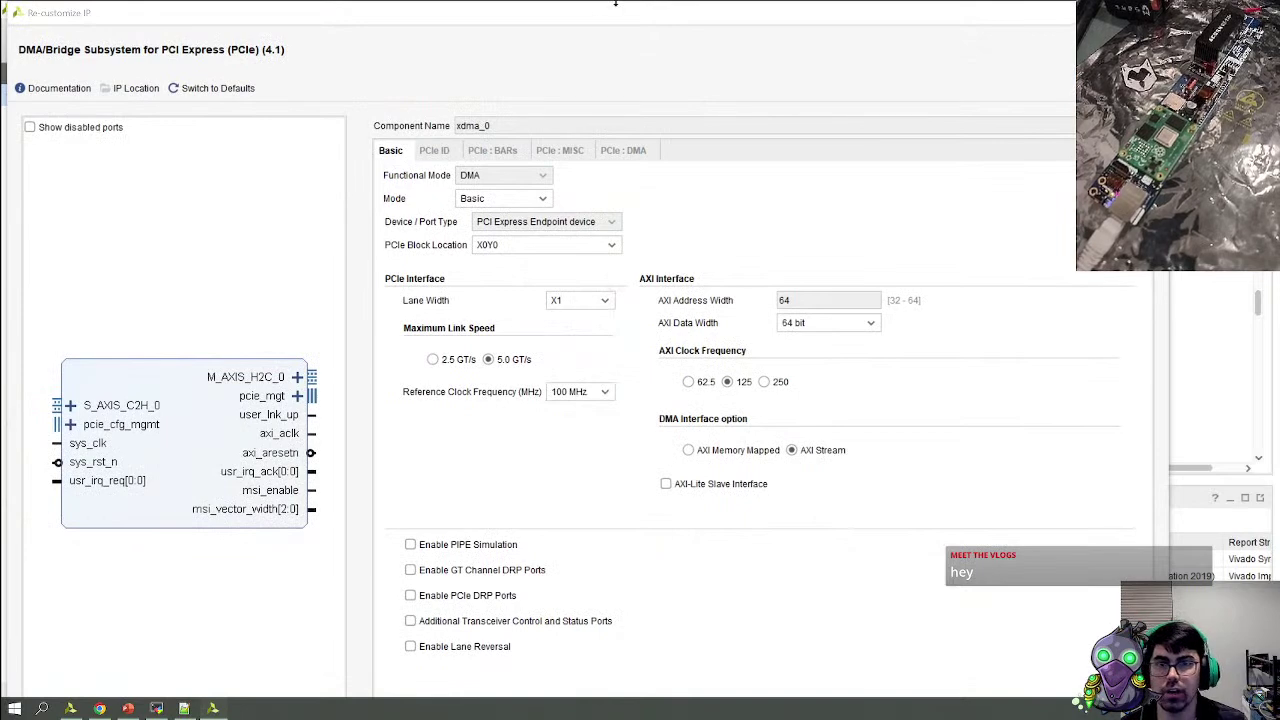
pyautogui.moveTo(600, 5); pyautogui.dragTo(686, 8)
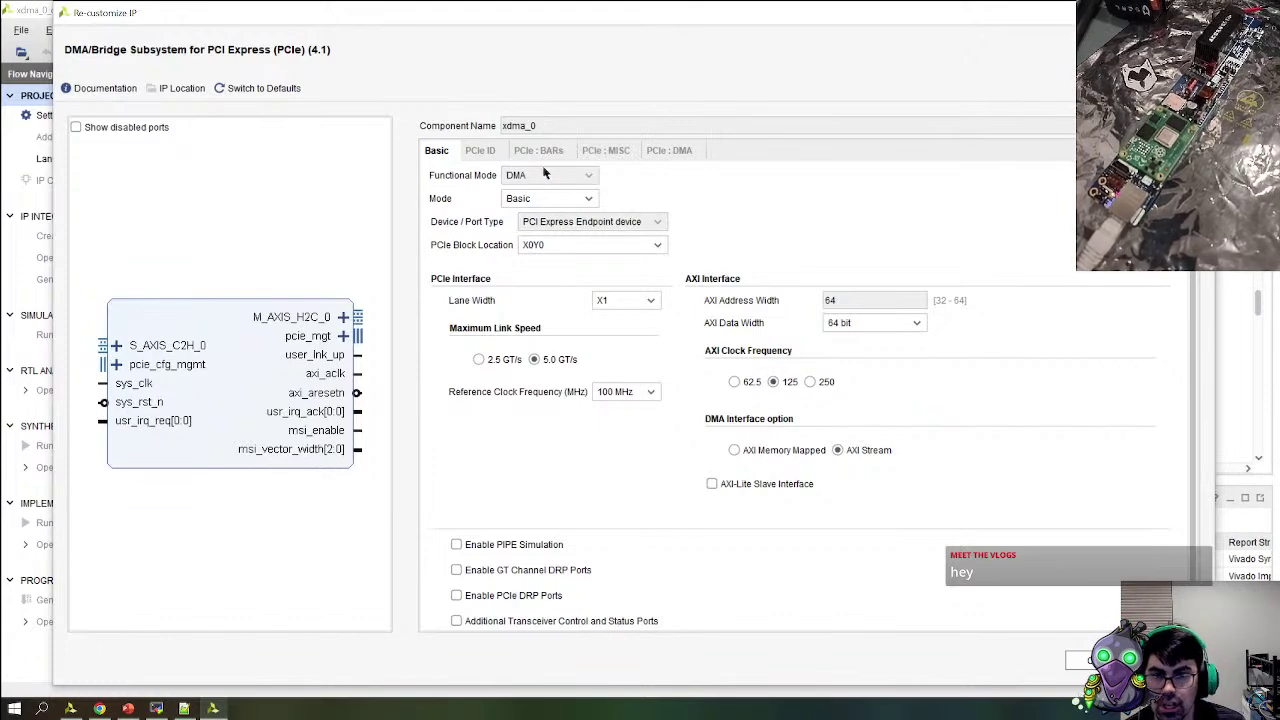
pyautogui.scroll(-3, 683, 537)
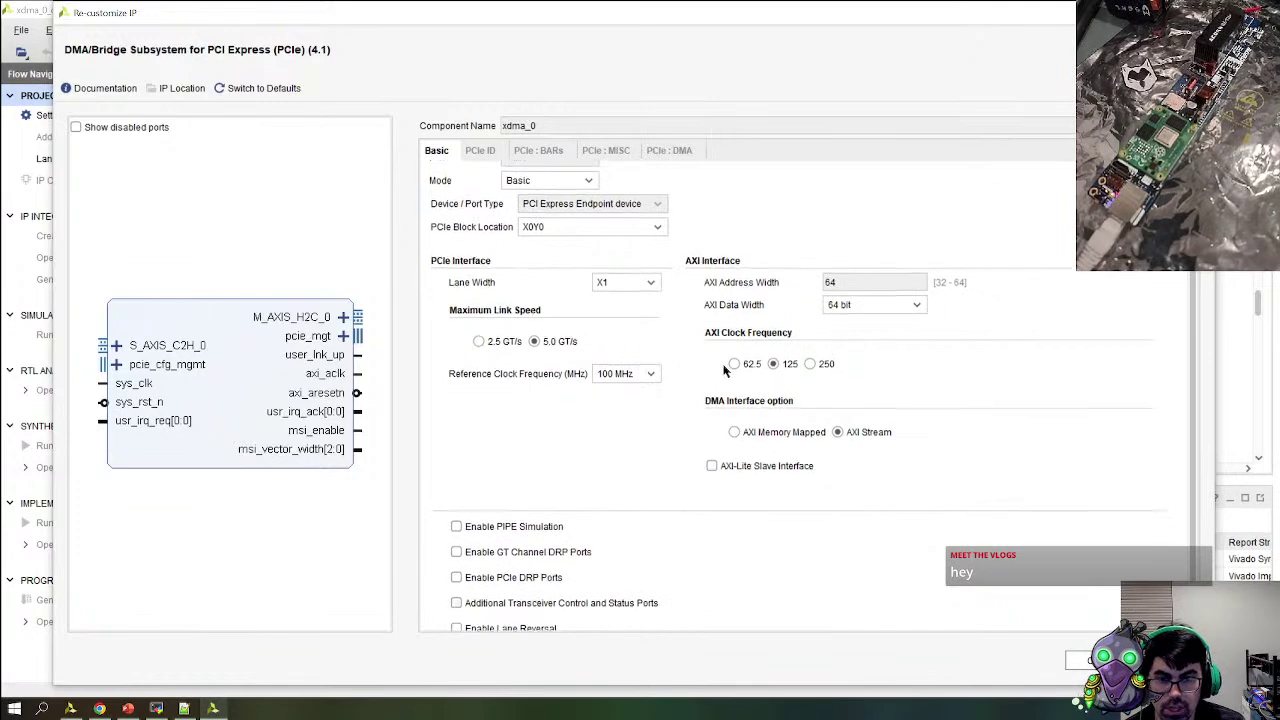
pyautogui.scroll(3, 725, 435)
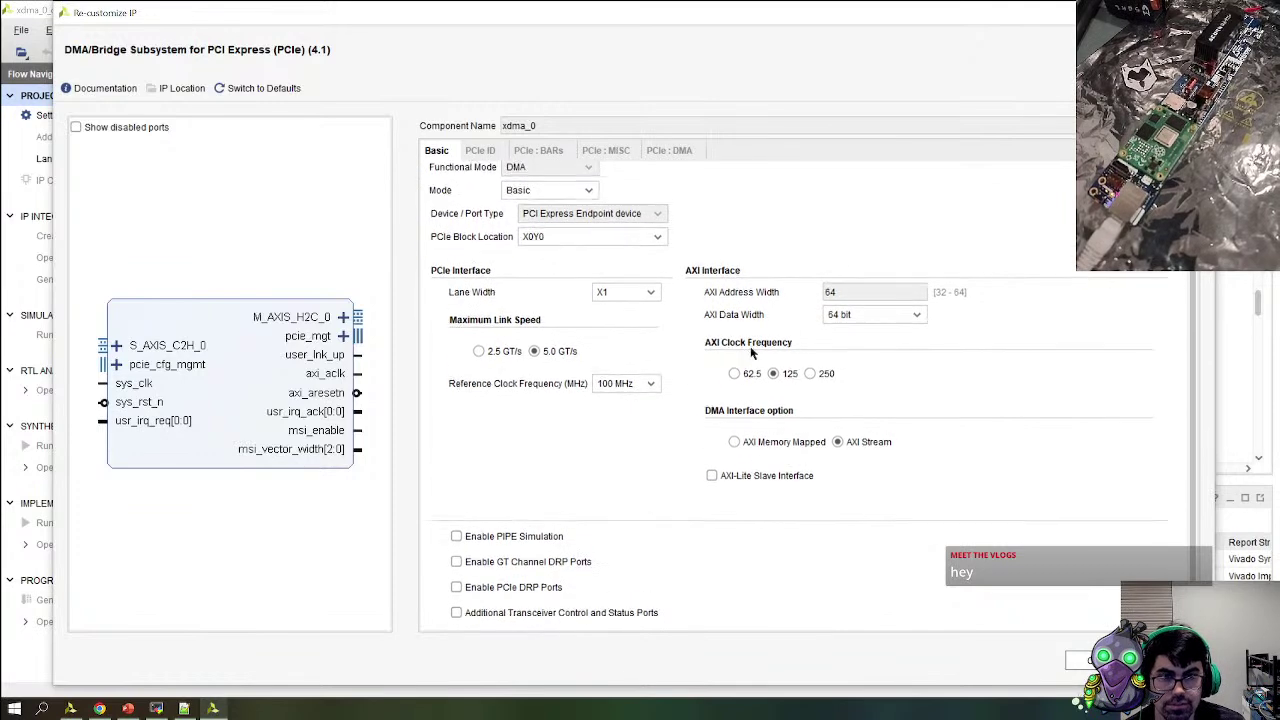
pyautogui.click(481, 152)
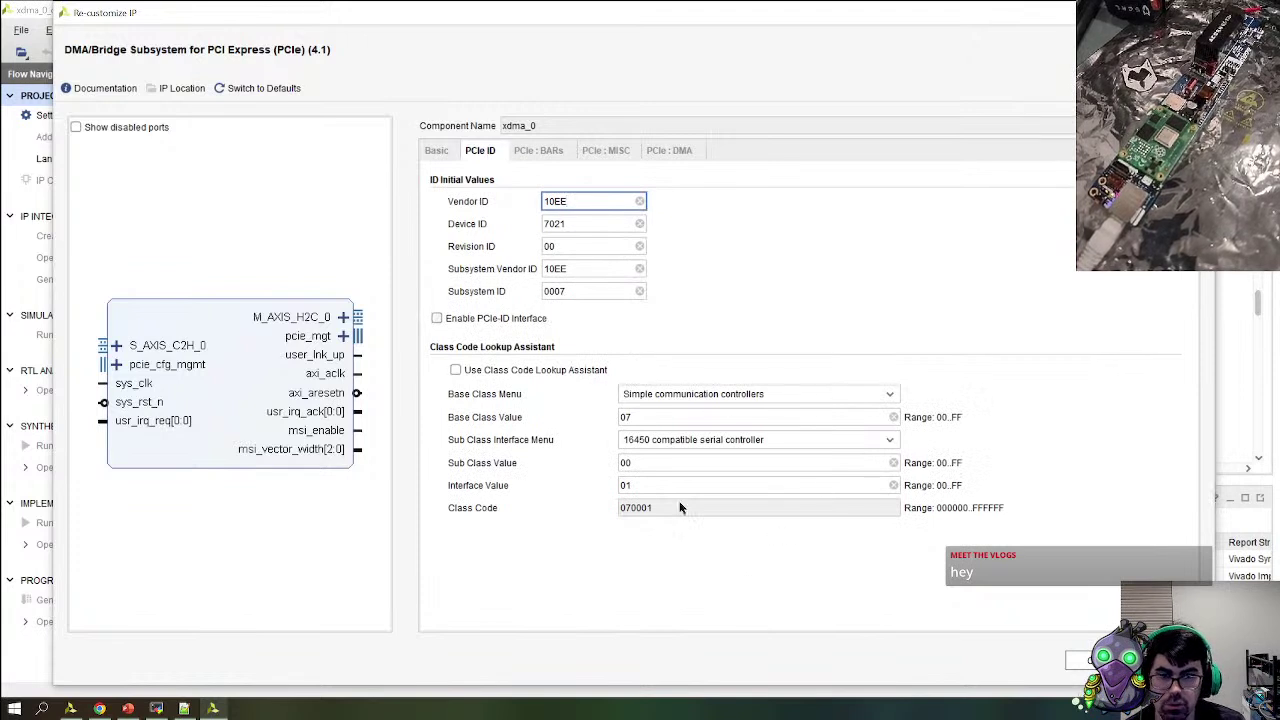
pyautogui.click(538, 150)
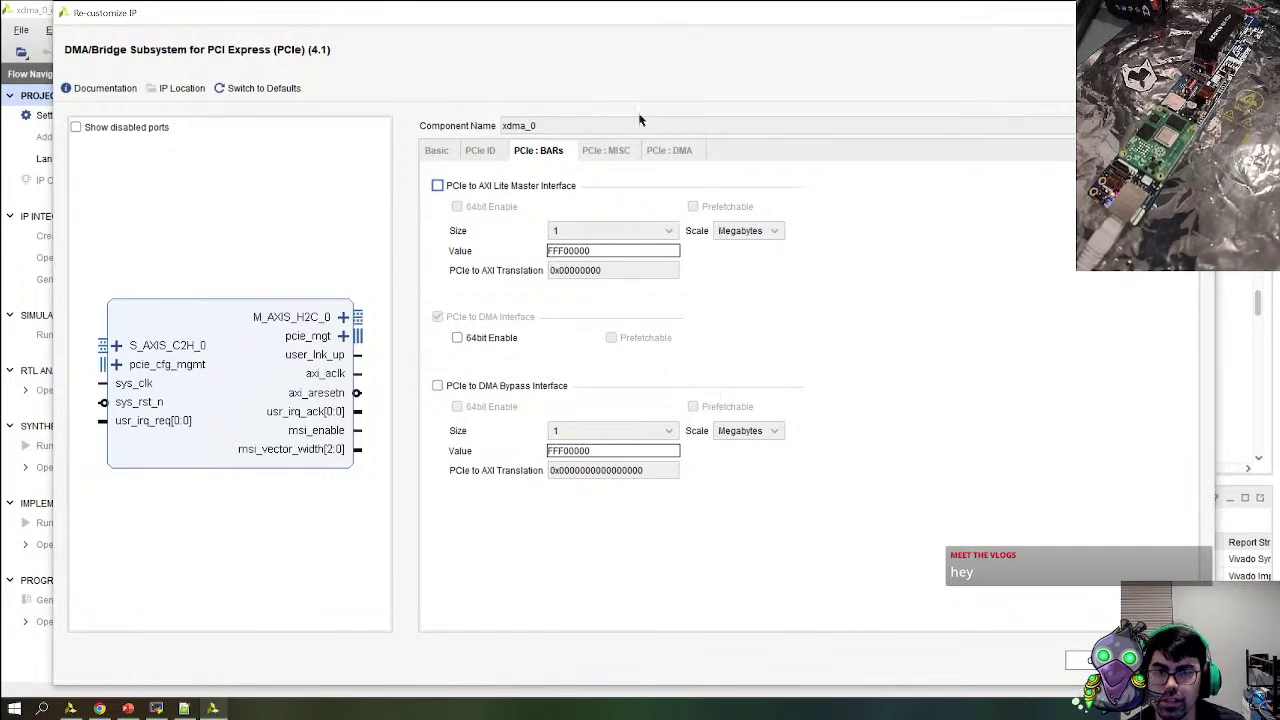
pyautogui.click(606, 150)
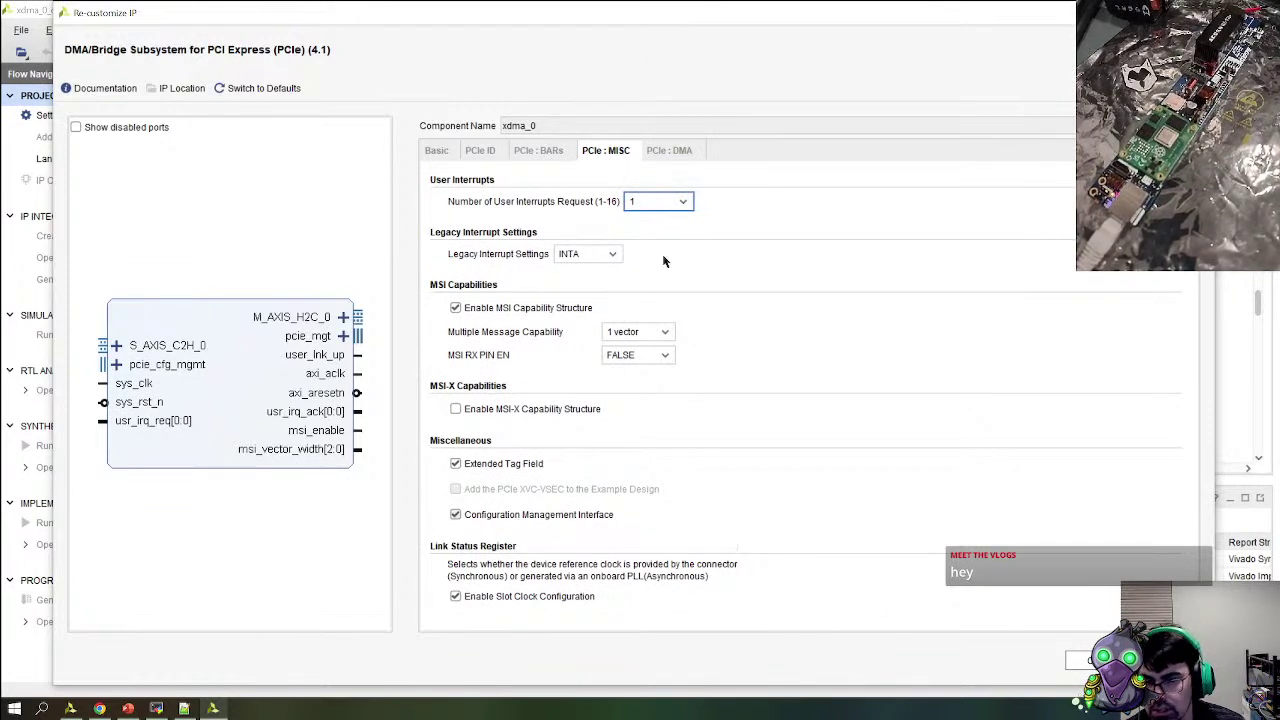
pyautogui.click(674, 148)
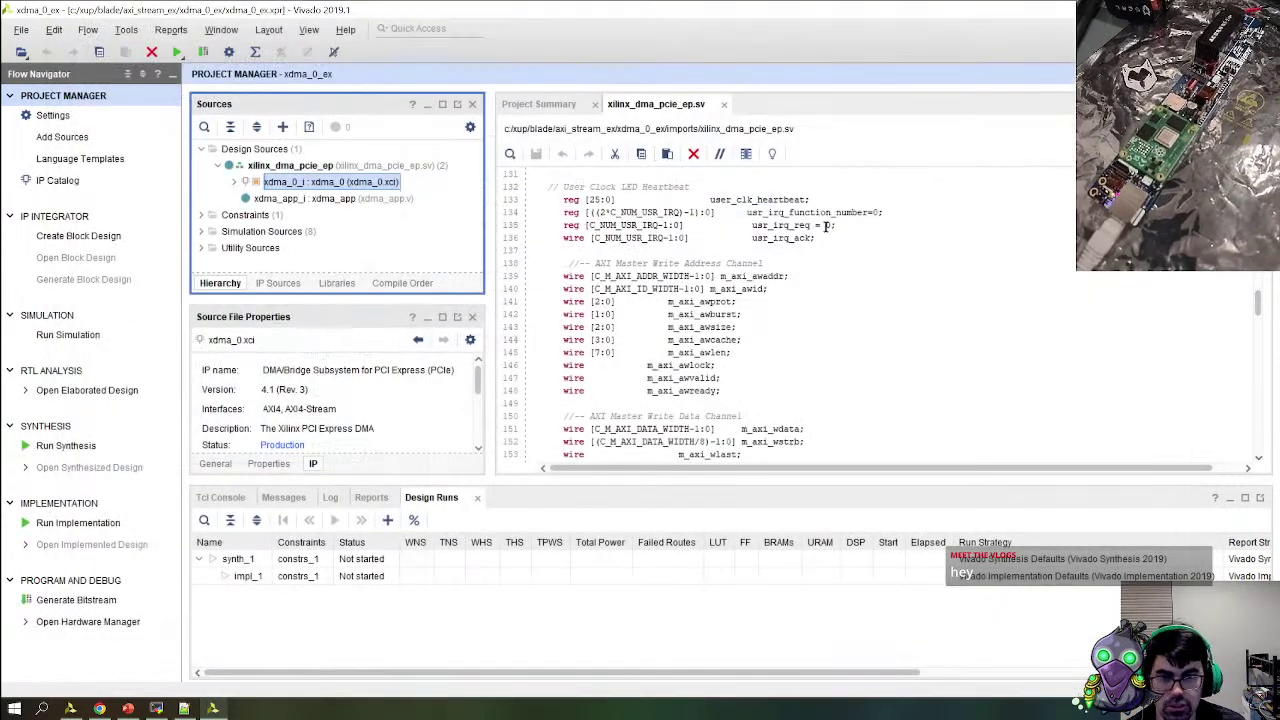
# Skim the AXI channel wires and streaming port declarations in xilinx_dma_pcie_ep.sv
pyautogui.scroll(-10, 886, 256)
pyautogui.scroll(20, 886, 256)
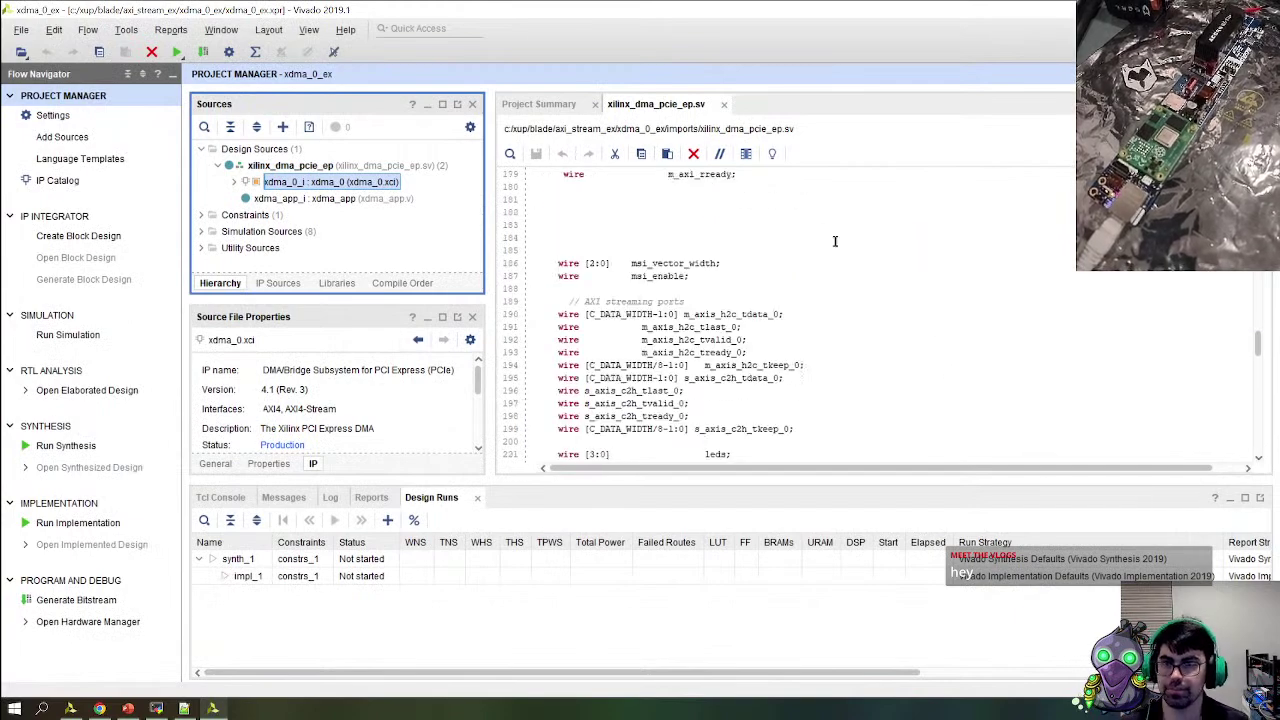
pyautogui.scroll(7, 601, 345)
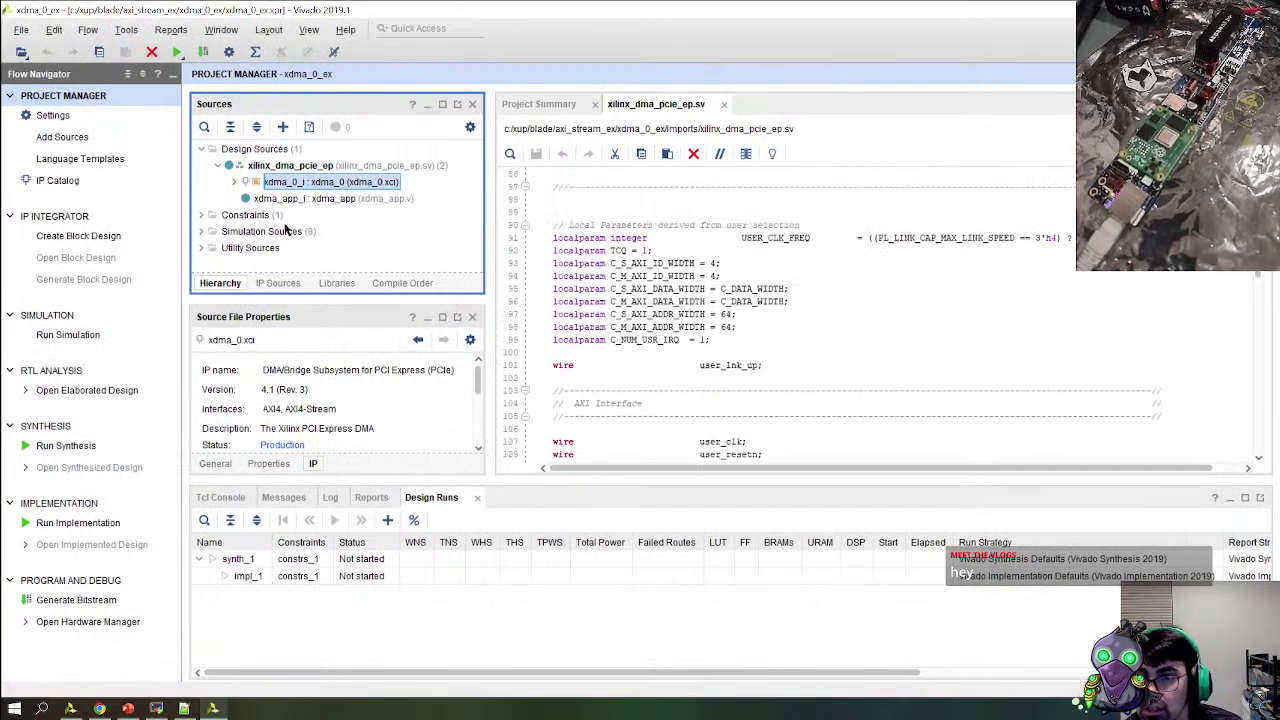
# Open the constraints file xilinx_xdma_pcie_x0y0.xdc and examine the sys_rst_n and configuration voltage constraints
pyautogui.click(203, 216)
pyautogui.doubleClick(308, 247)
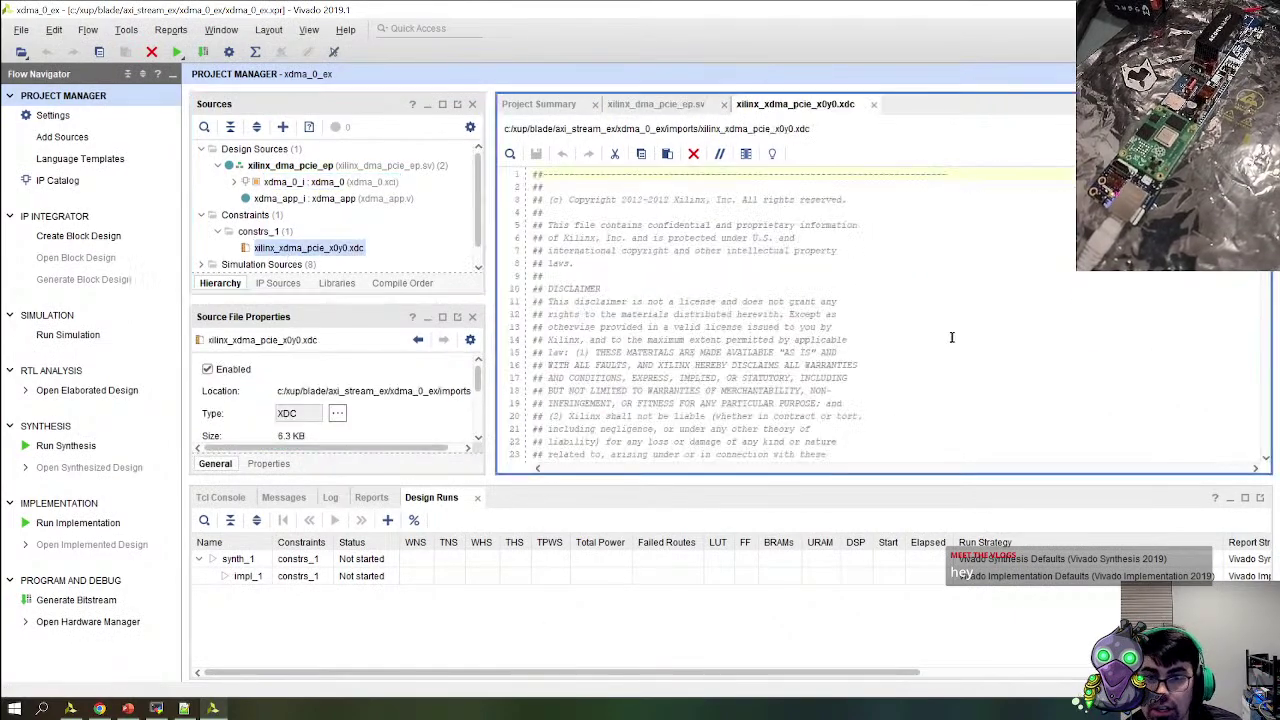
pyautogui.scroll(-20, 818, 338)
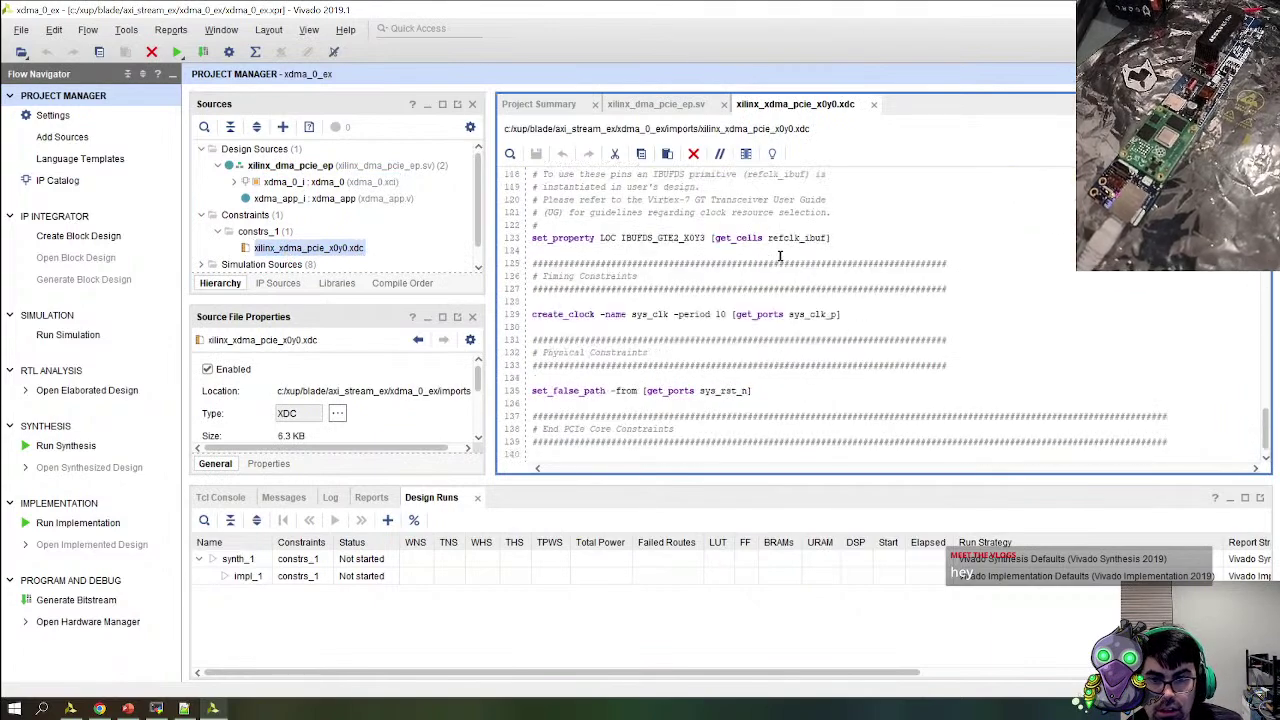
pyautogui.scroll(-1, 848, 339)
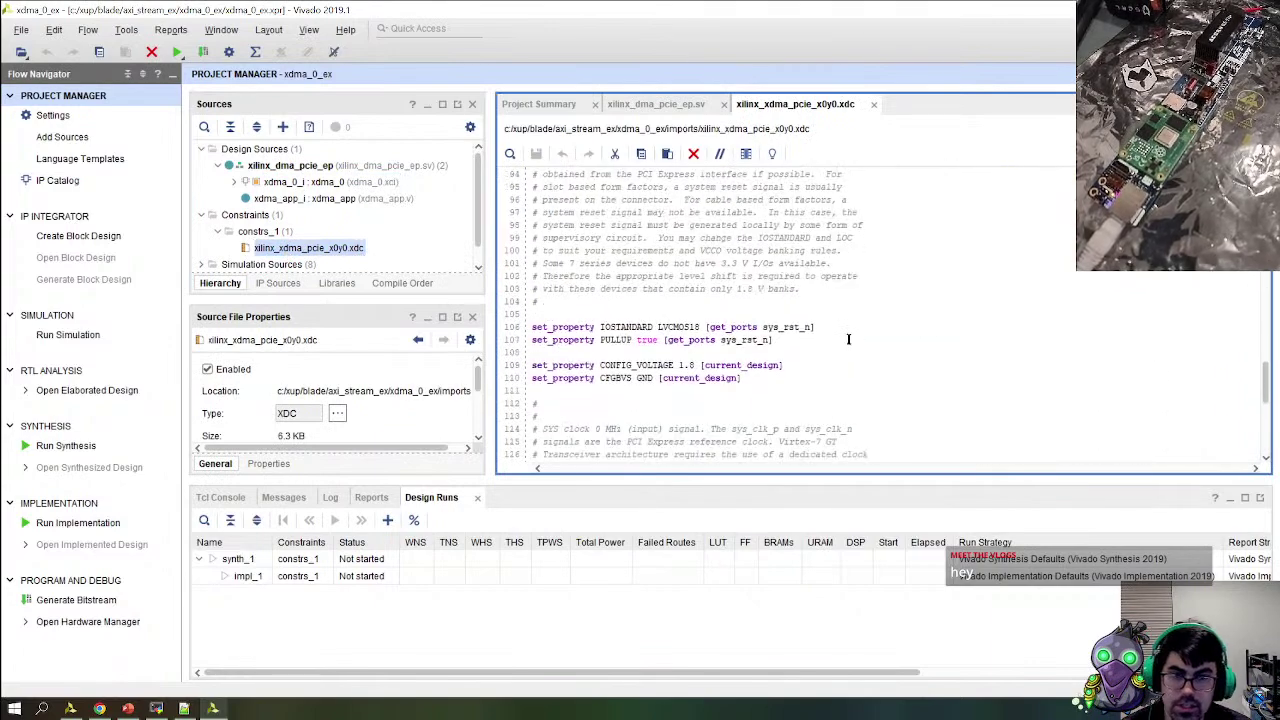
pyautogui.doubleClick(790, 329)
pyautogui.scroll(20, 760, 336)
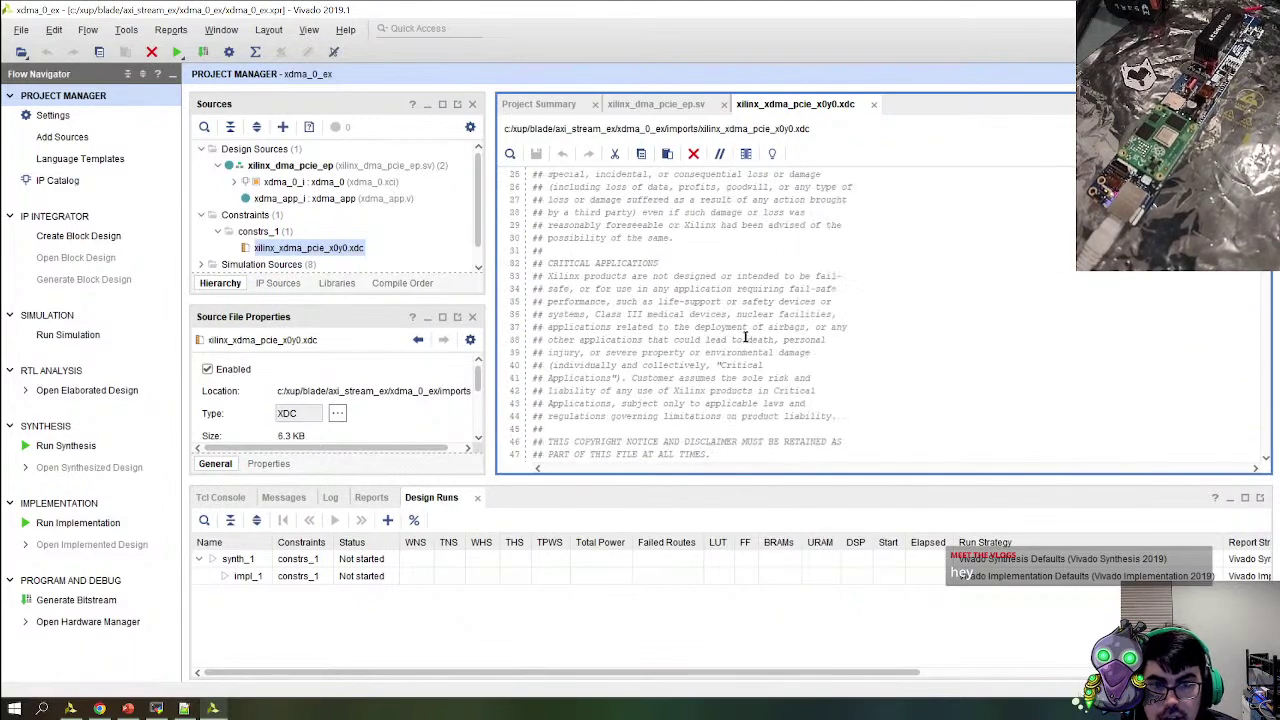
pyautogui.scroll(-20, 748, 339)
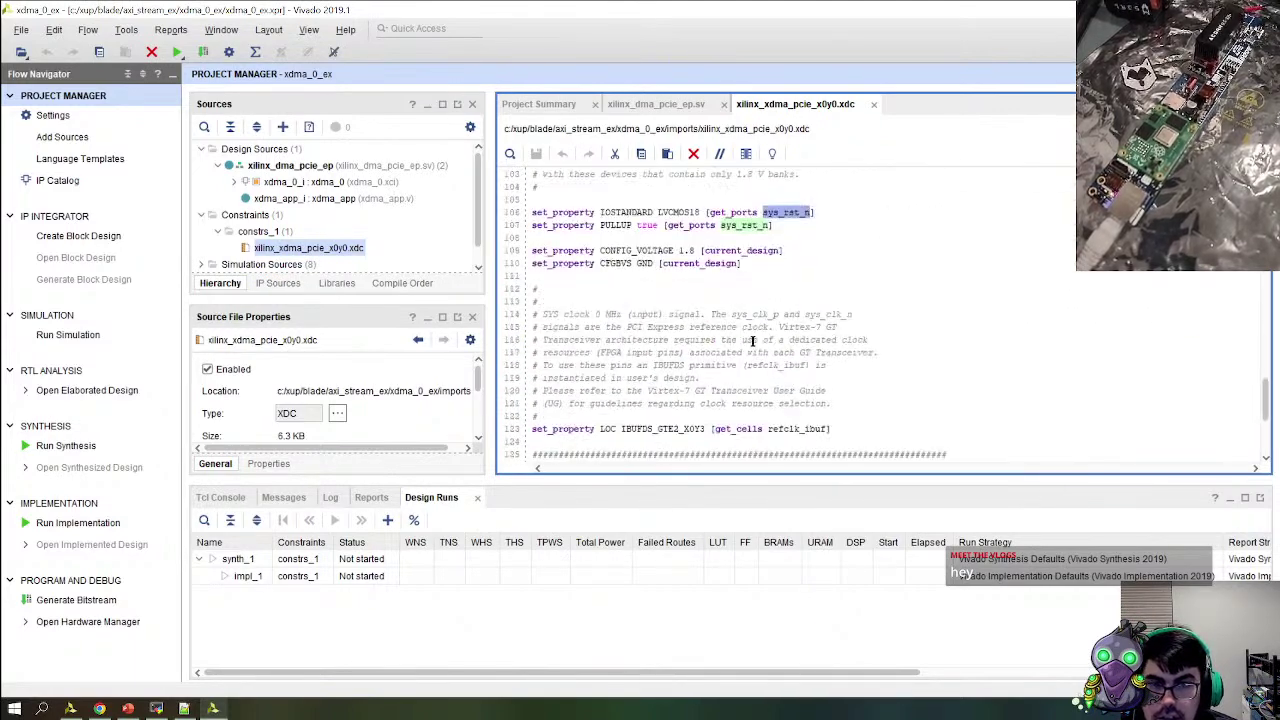
pyautogui.scroll(-5, 753, 340)
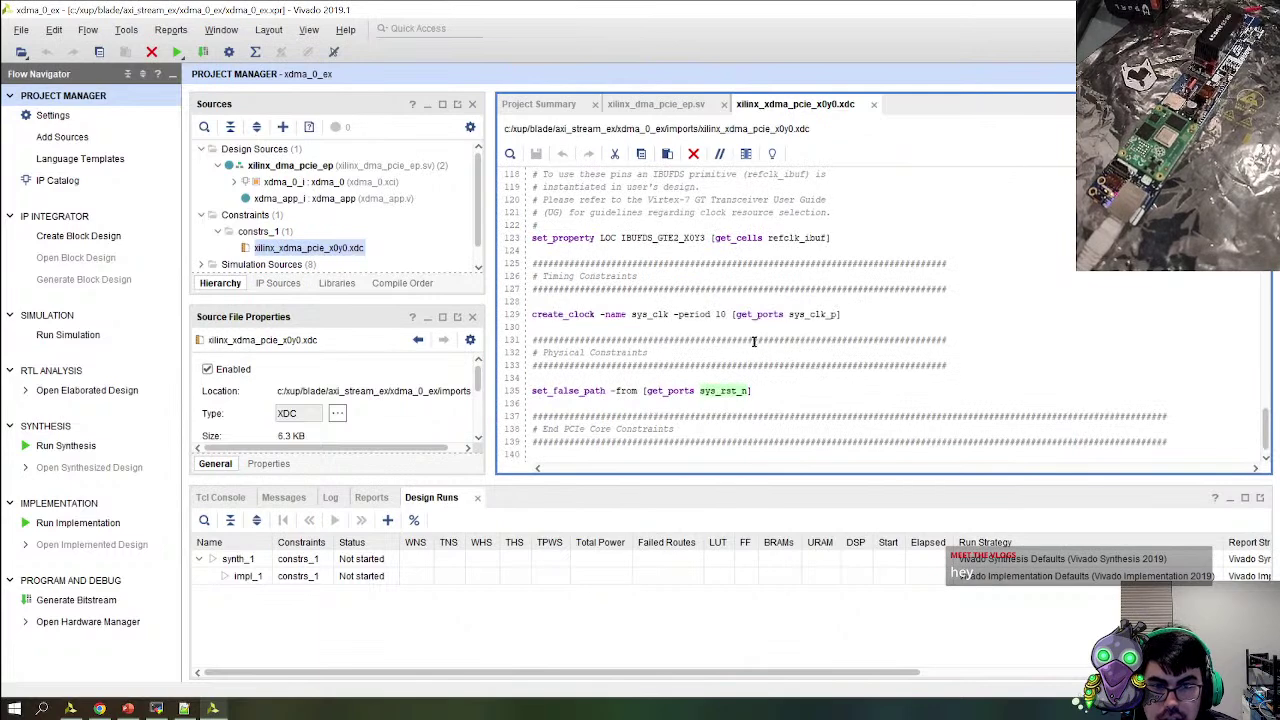
# Check the constraints file for the refclk_ibuf location and every use of sys_clk_p
pyautogui.doubleClick(789, 237)
pyautogui.click(815, 314)
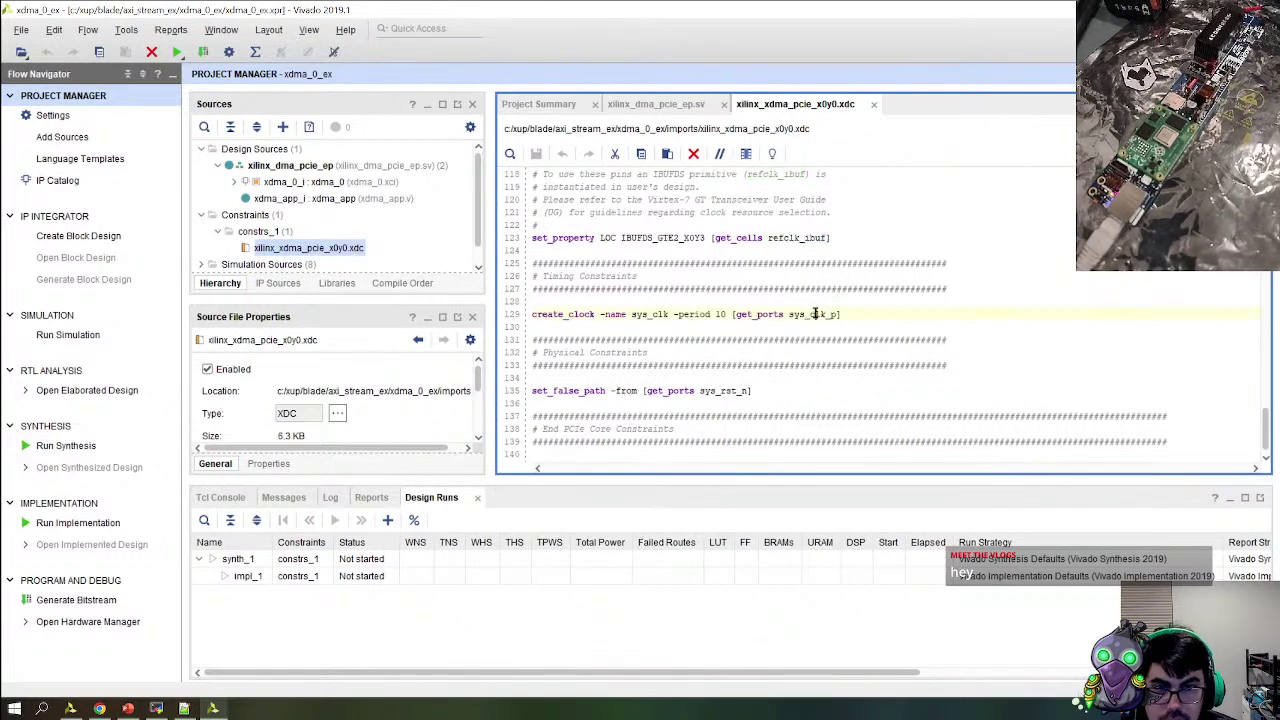
pyautogui.doubleClick(815, 314)
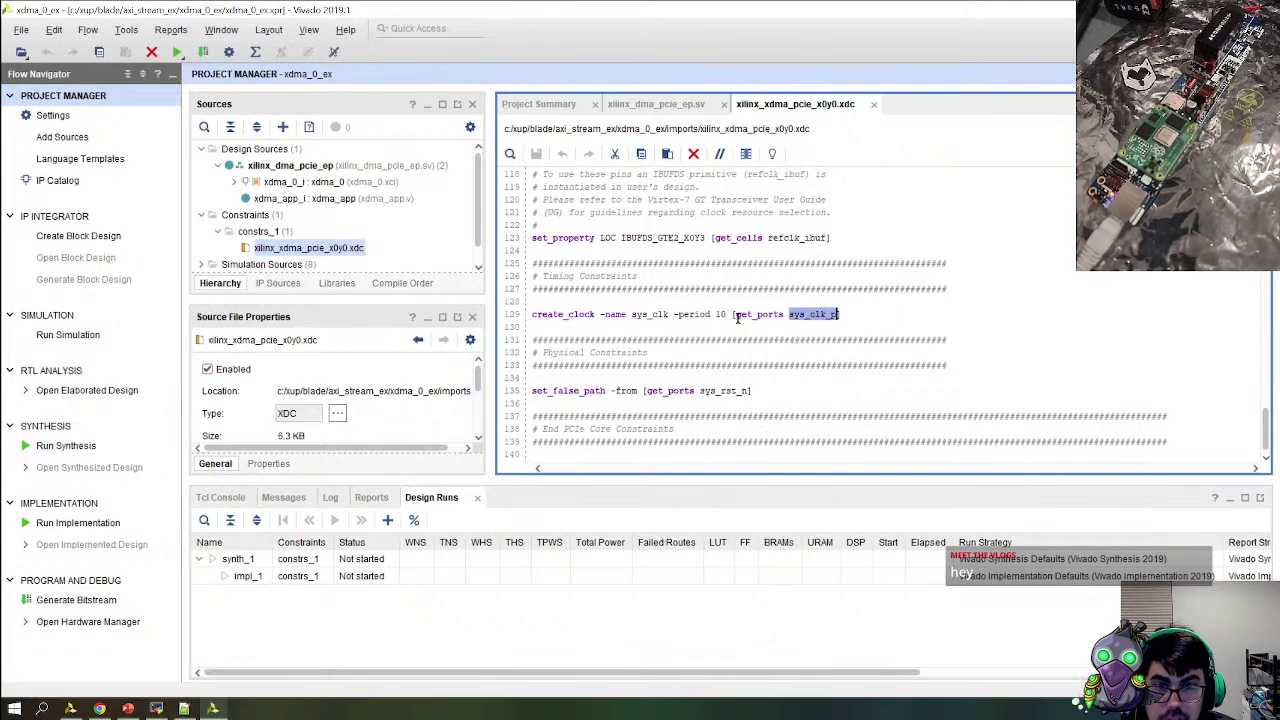
pyautogui.scroll(7, 731, 365)
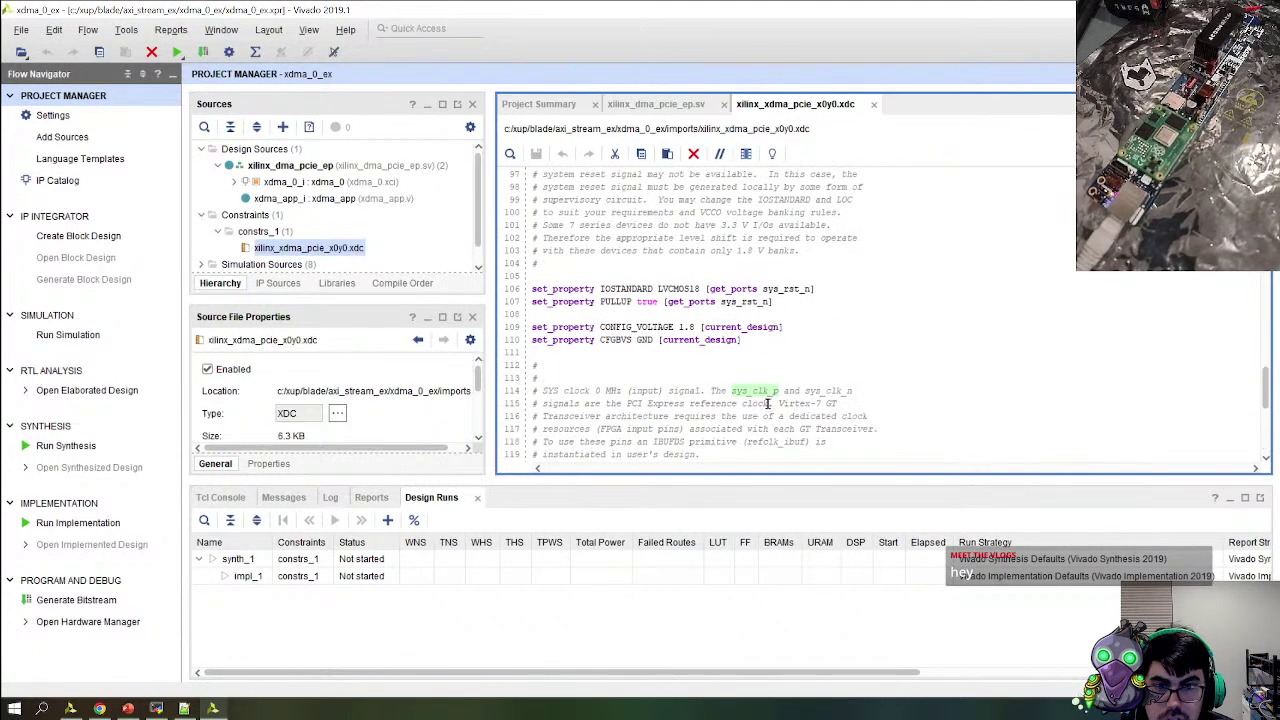
pyautogui.scroll(15, 794, 339)
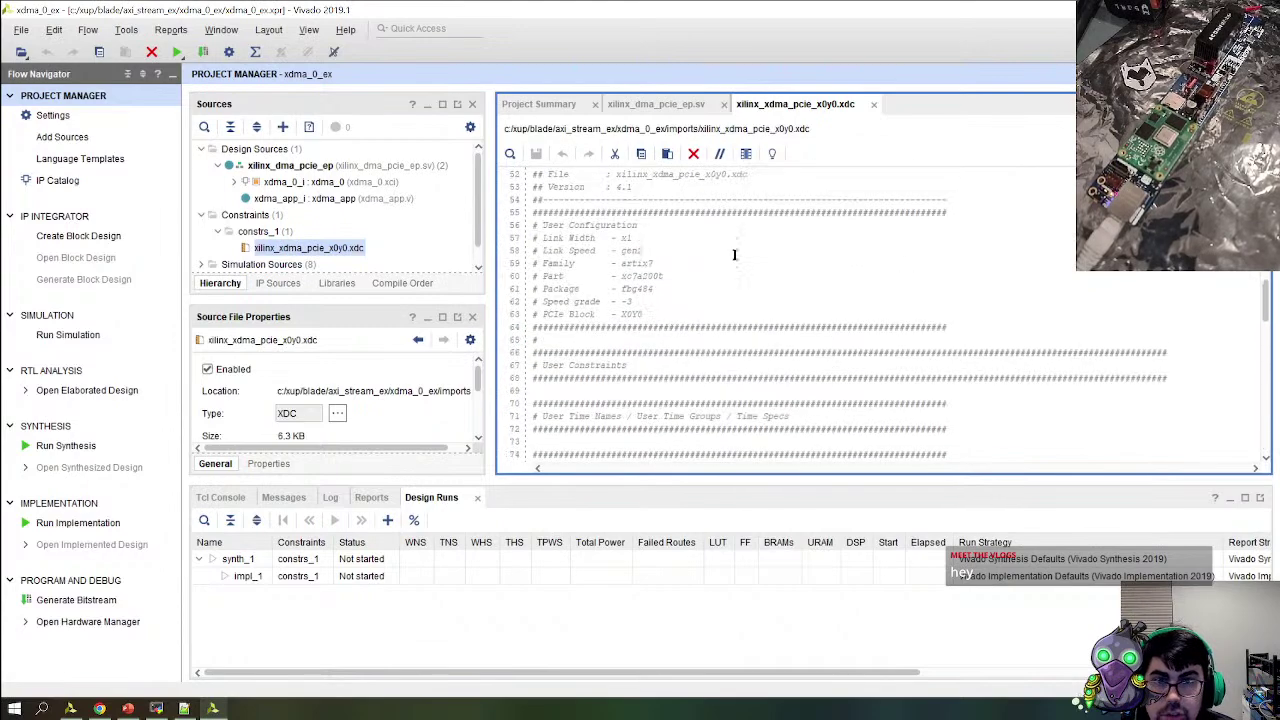
# Return to xilinx_dma_pcie_ep.sv and examine its top-level PCIe lane, system clock and reset ports
pyautogui.click(658, 104)
pyautogui.scroll(12, 958, 356)
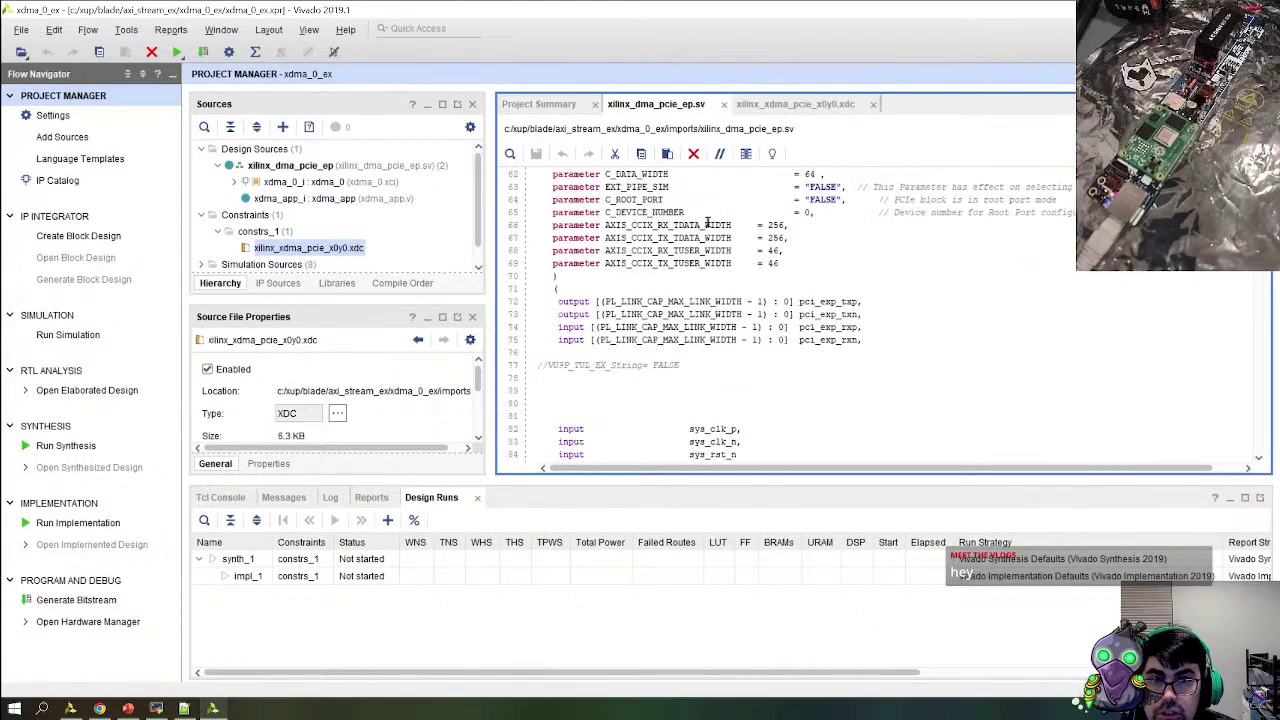
pyautogui.scroll(-5, 930, 358)
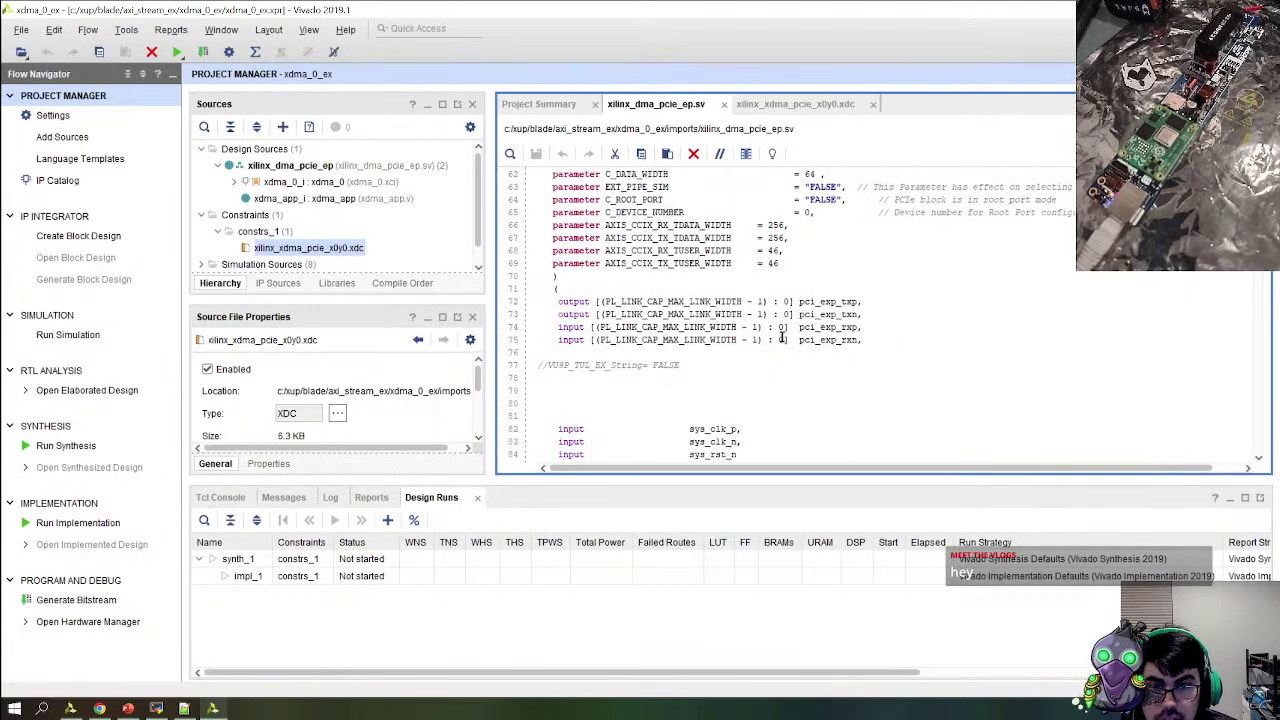
pyautogui.scroll(-3, 700, 320)
pyautogui.scroll(2, 760, 330)
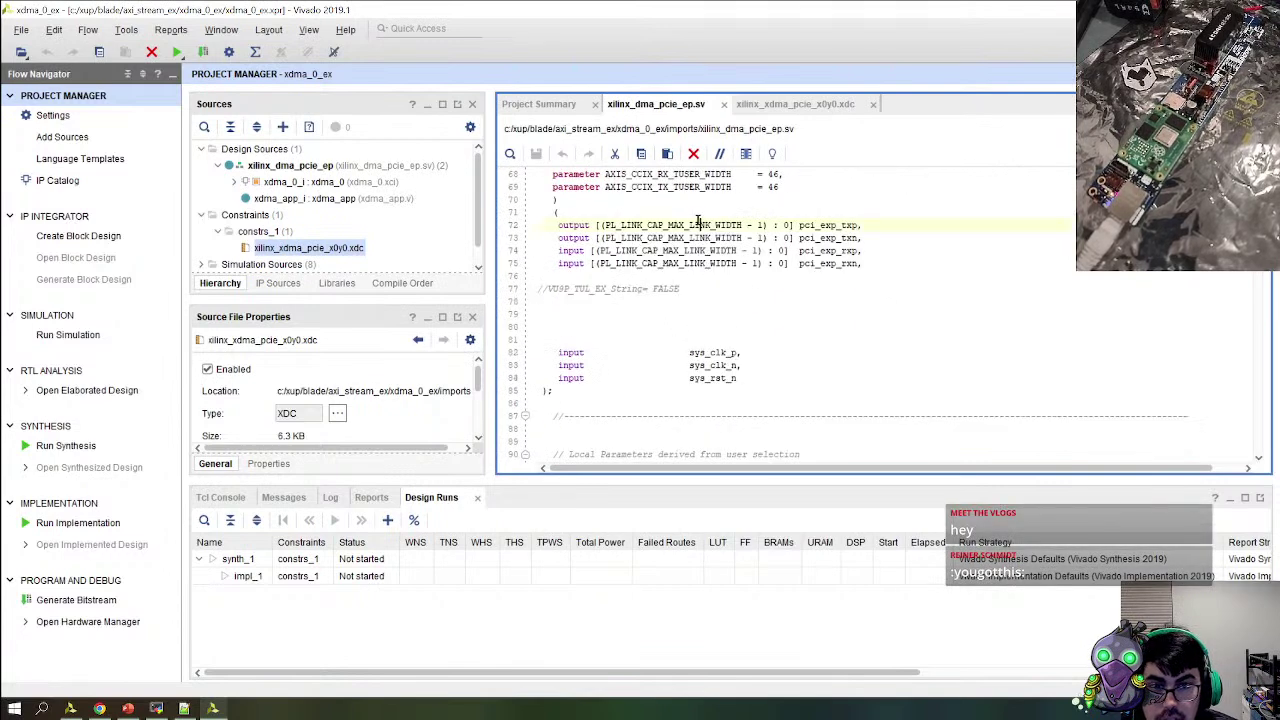
pyautogui.doubleClick(698, 224)
pyautogui.doubleClick(706, 251)
pyautogui.doubleClick(722, 352)
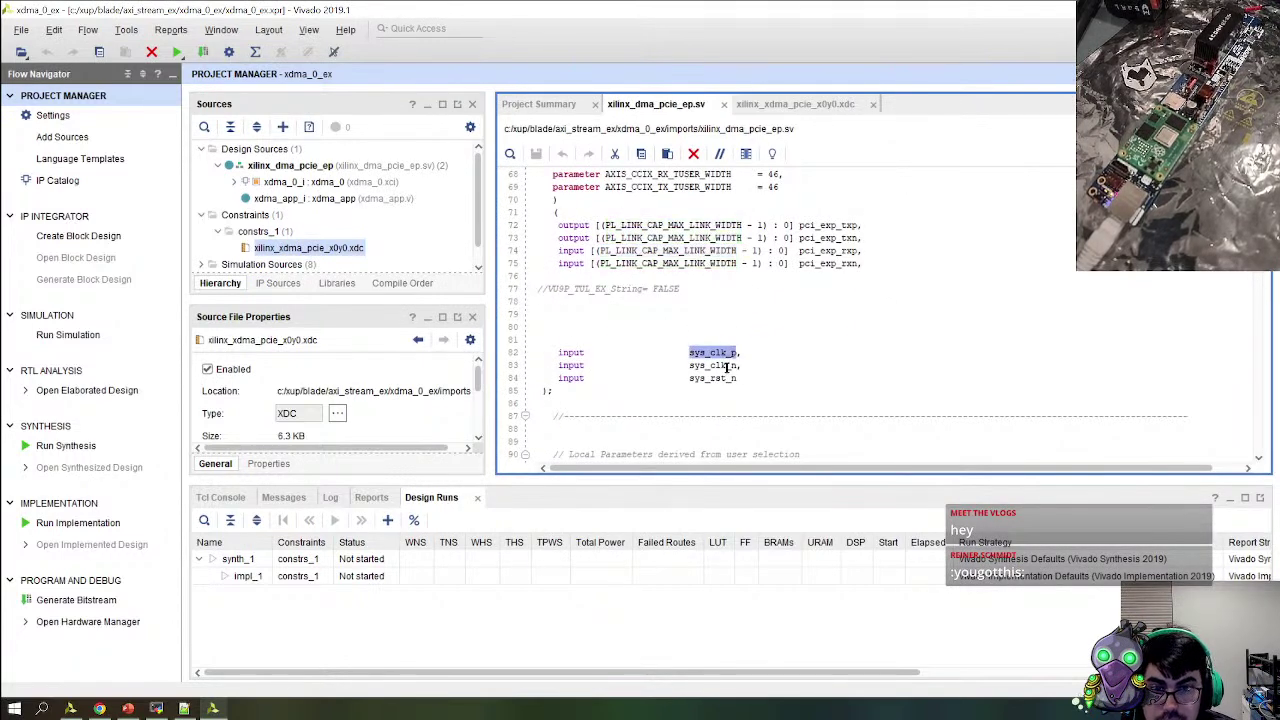
pyautogui.doubleClick(724, 378)
pyautogui.scroll(-6, 748, 360)
pyautogui.scroll(6, 808, 366)
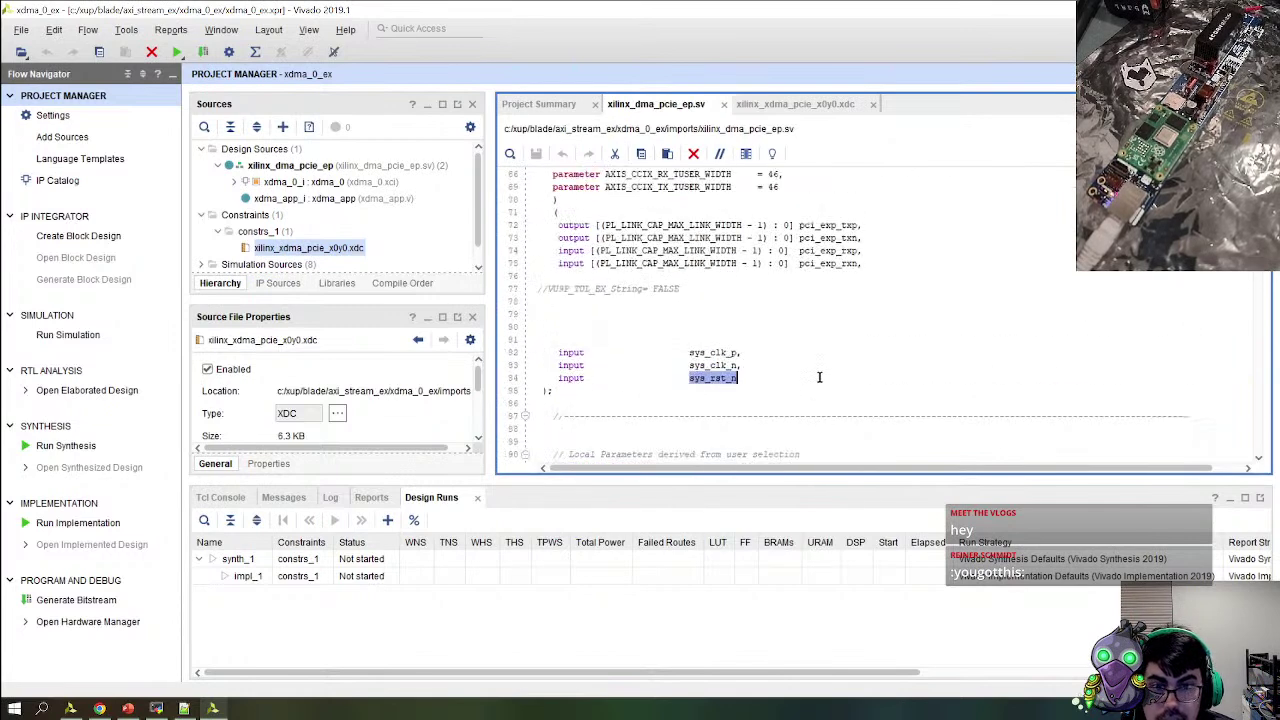
pyautogui.scroll(-3, 820, 374)
pyautogui.scroll(3, 821, 376)
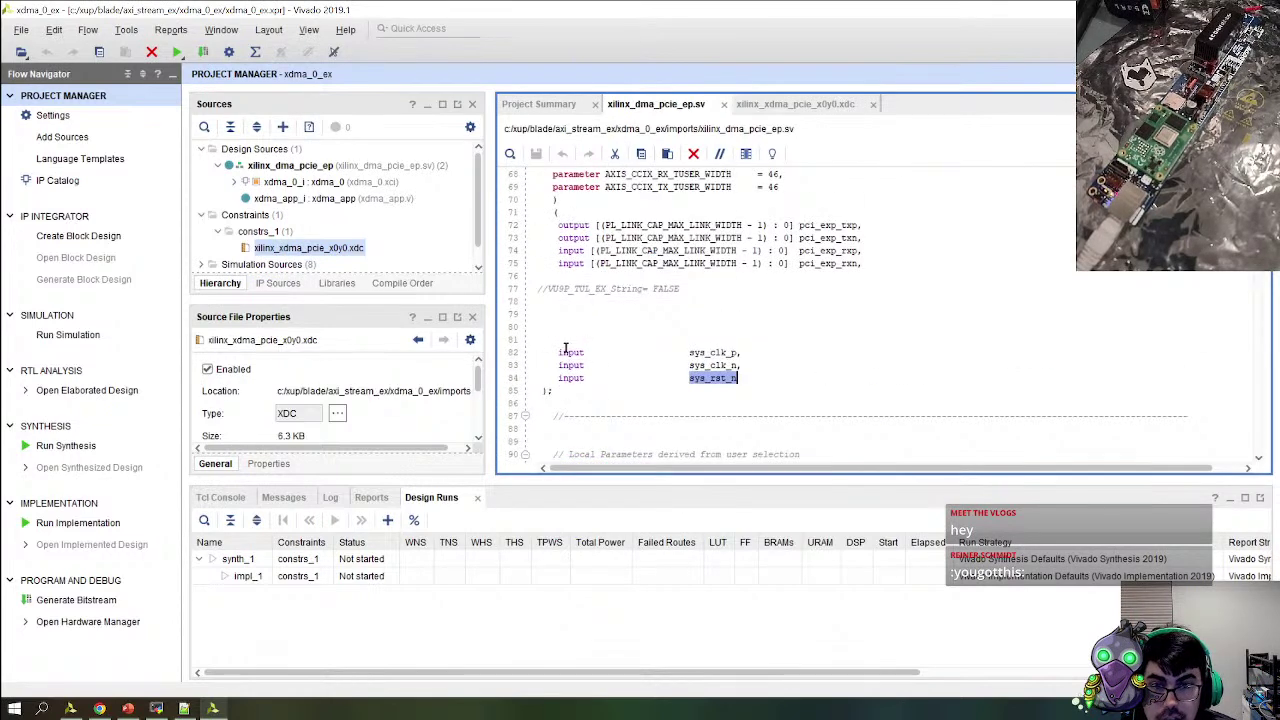
# Add a comma after the sys_rst_n input and start a new line in the module's port list
pyautogui.click(790, 383)
pyautogui.write(',')
pyautogui.press('Return')
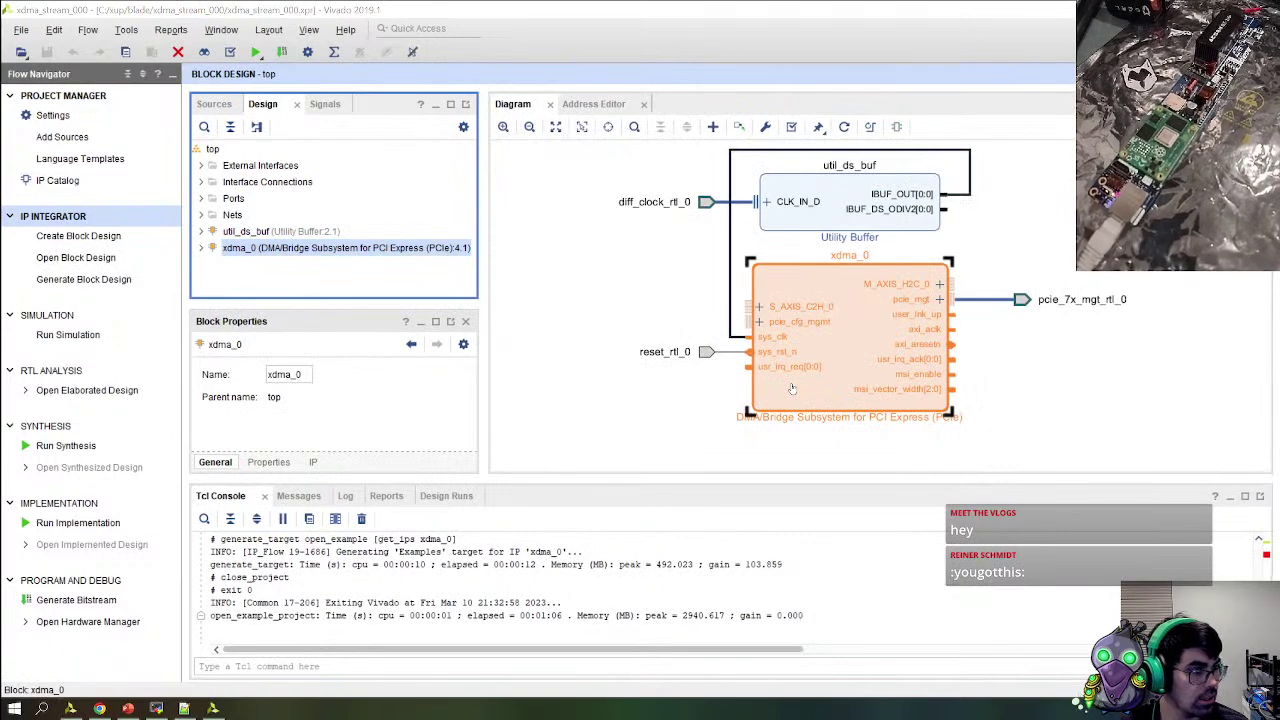
# Switch to the browser and examine the PCIe pin definitions in LiteX's sqrl_acorn.py, including pcie_clkreq_n
pyautogui.hotkey('alt', 'Tab')
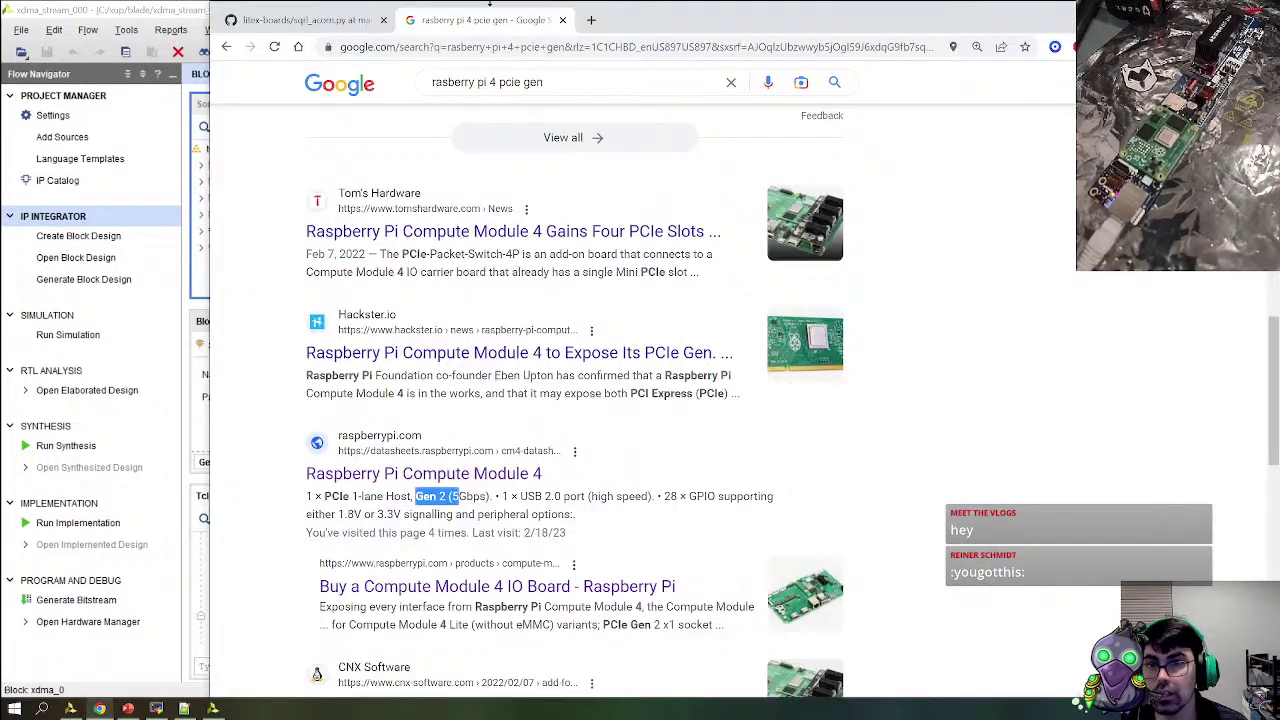
pyautogui.click(278, 18)
pyautogui.scroll(4, 612, 480)
pyautogui.scroll(3, 607, 408)
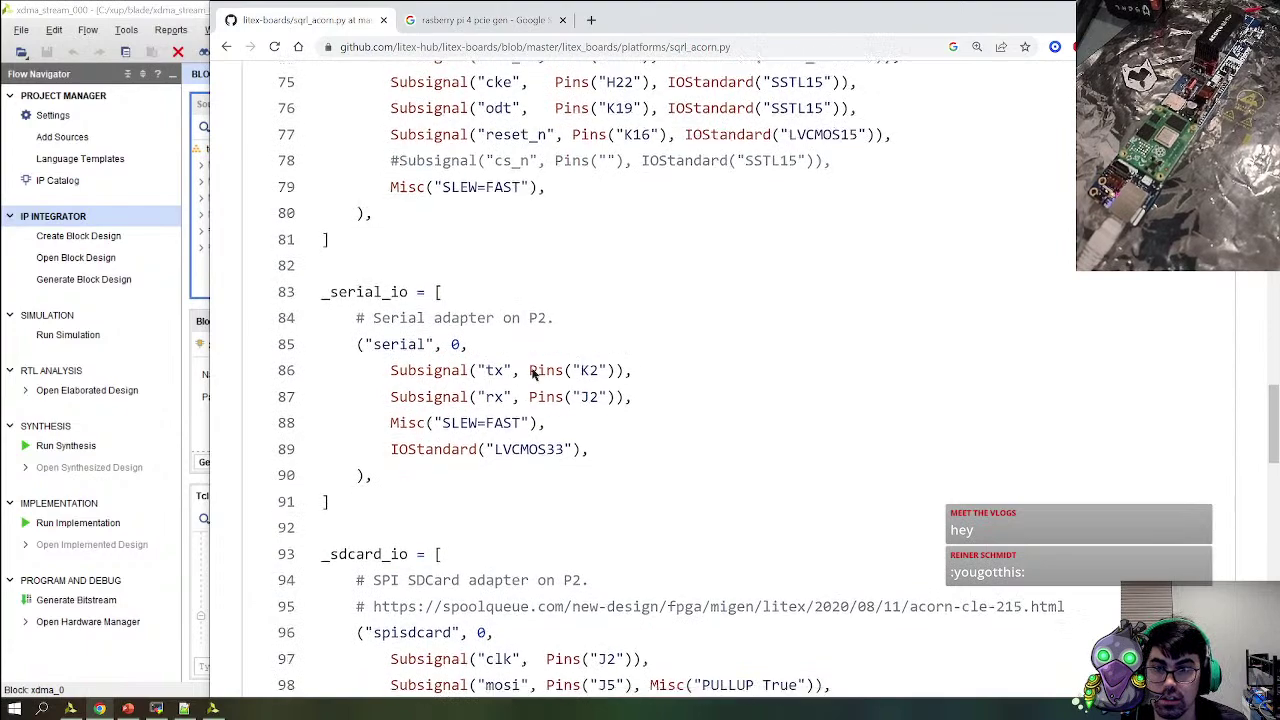
pyautogui.scroll(15, 549, 359)
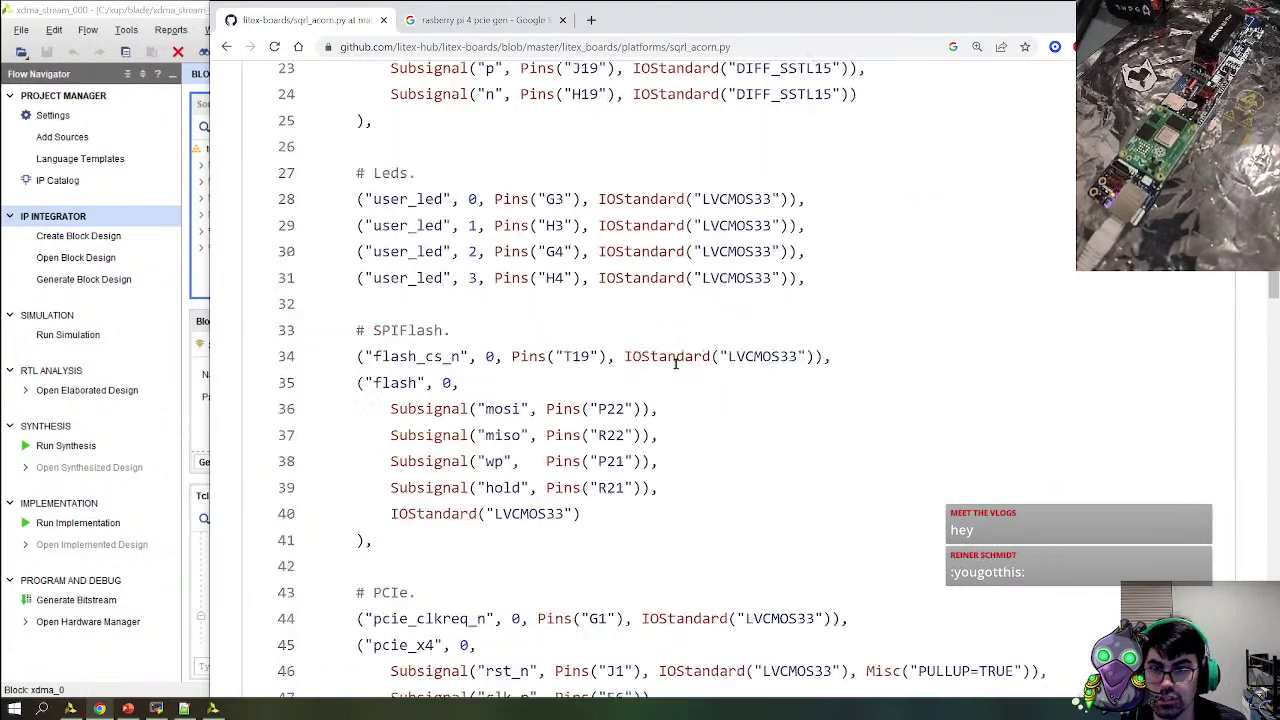
pyautogui.scroll(-5, 600, 400)
pyautogui.scroll(1, 487, 342)
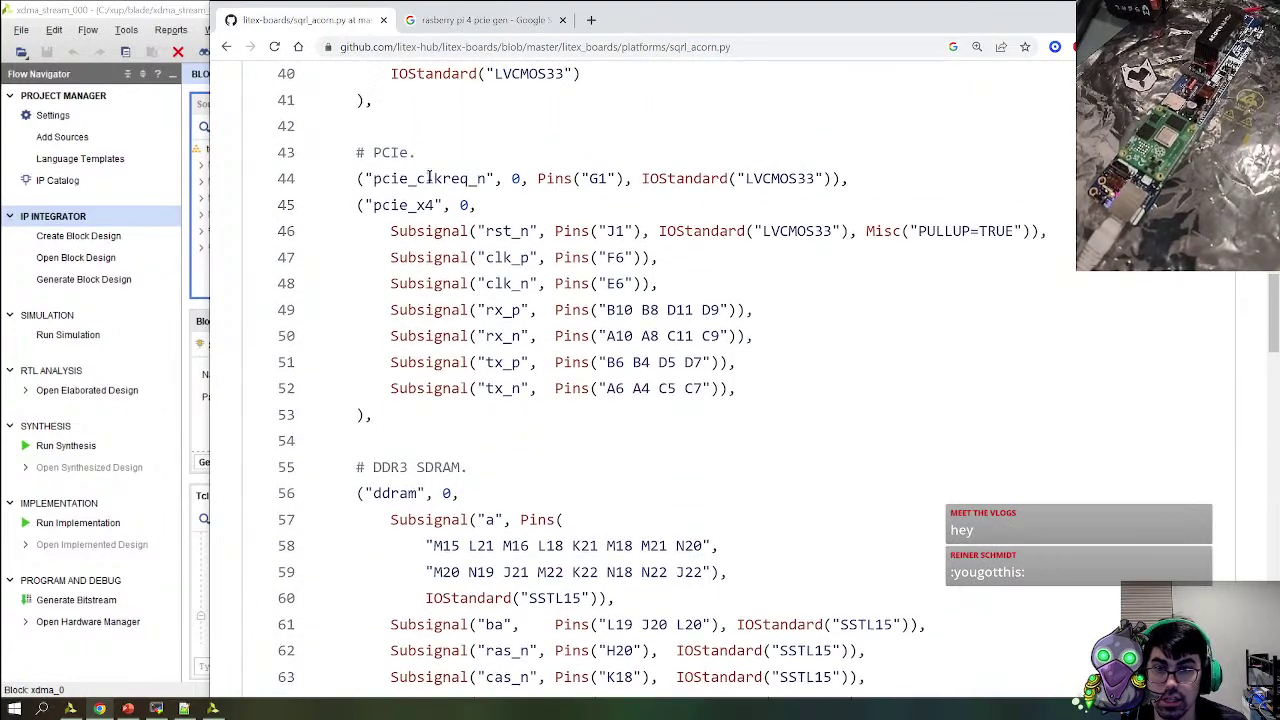
pyautogui.moveTo(392, 186); pyautogui.dragTo(473, 193)
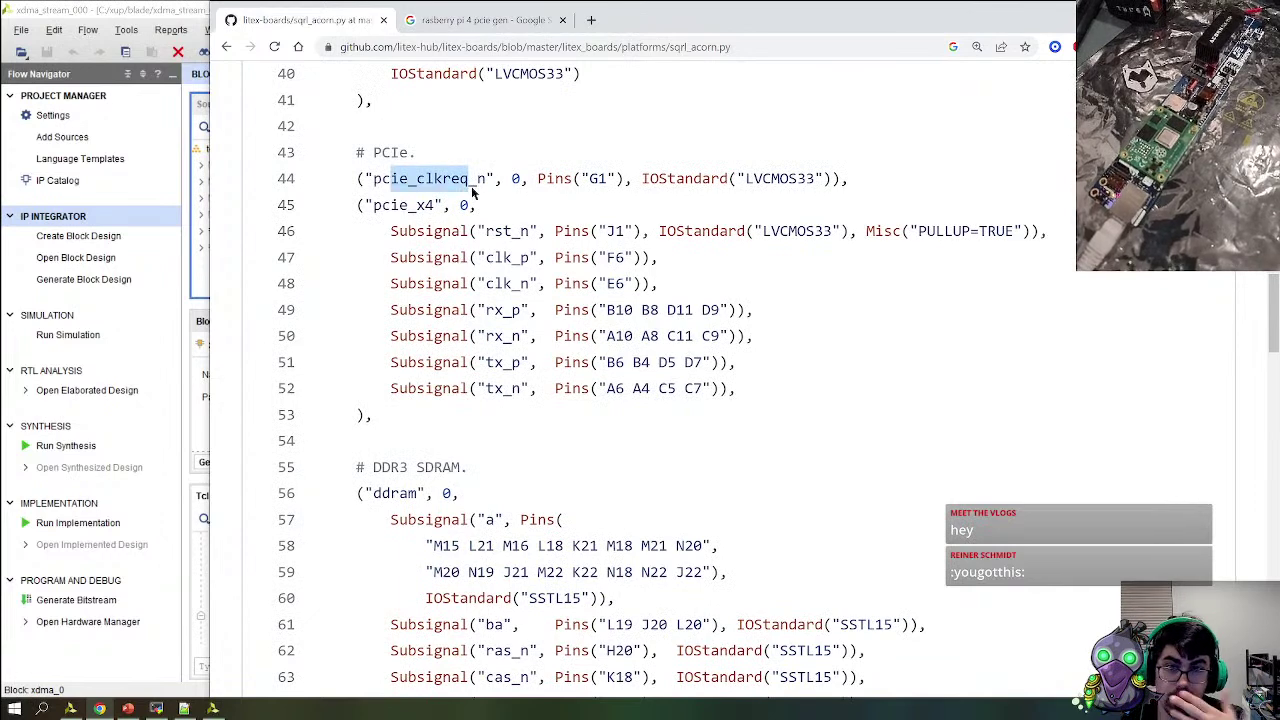
# Declare an output port in the xilinx_dma_pcie_ep module with the name pcie_clkreq_n copied from the LiteX platform file
pyautogui.hotkey('alt', 'Tab')
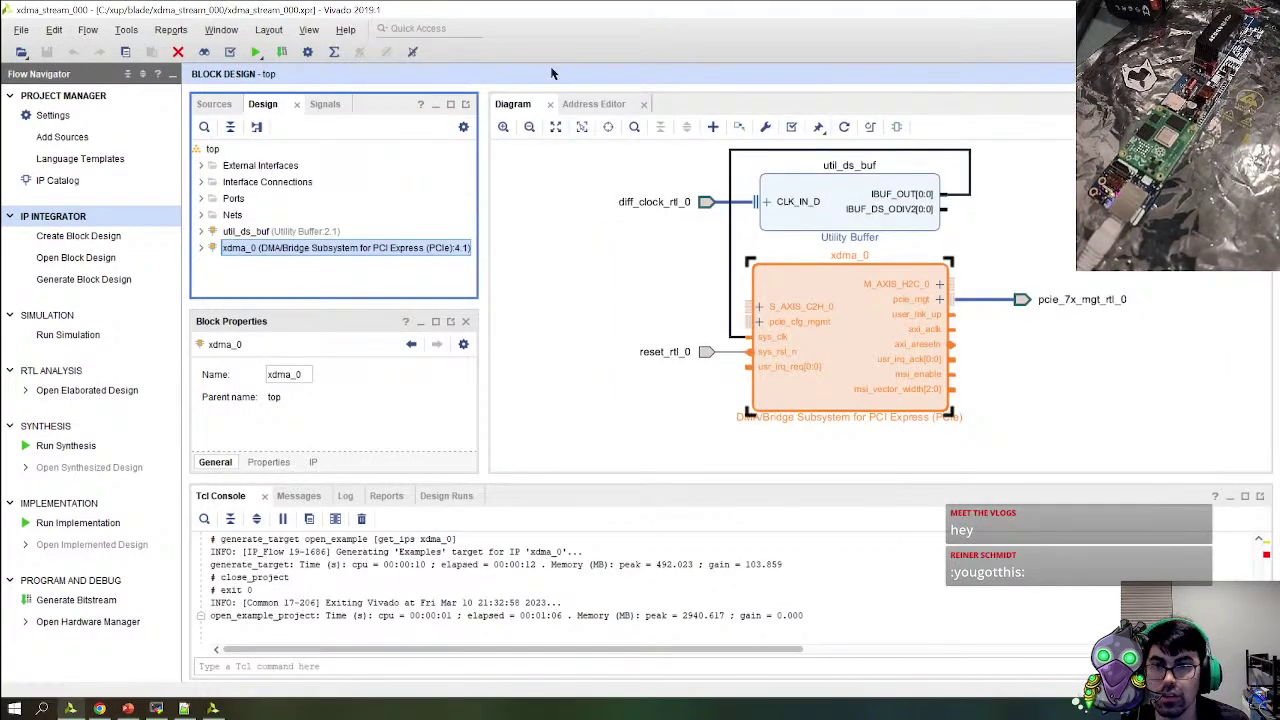
pyautogui.hotkey('alt', 'Tab')
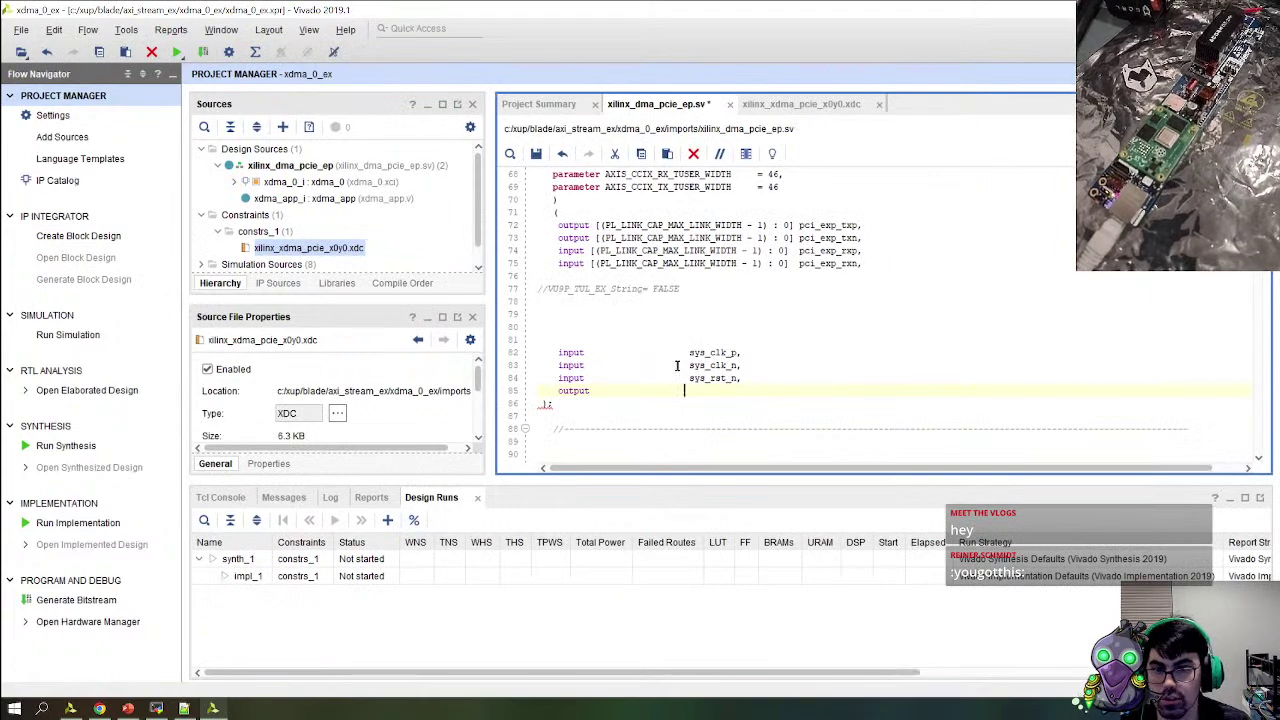
pyautogui.hotkey('alt', 'Tab')
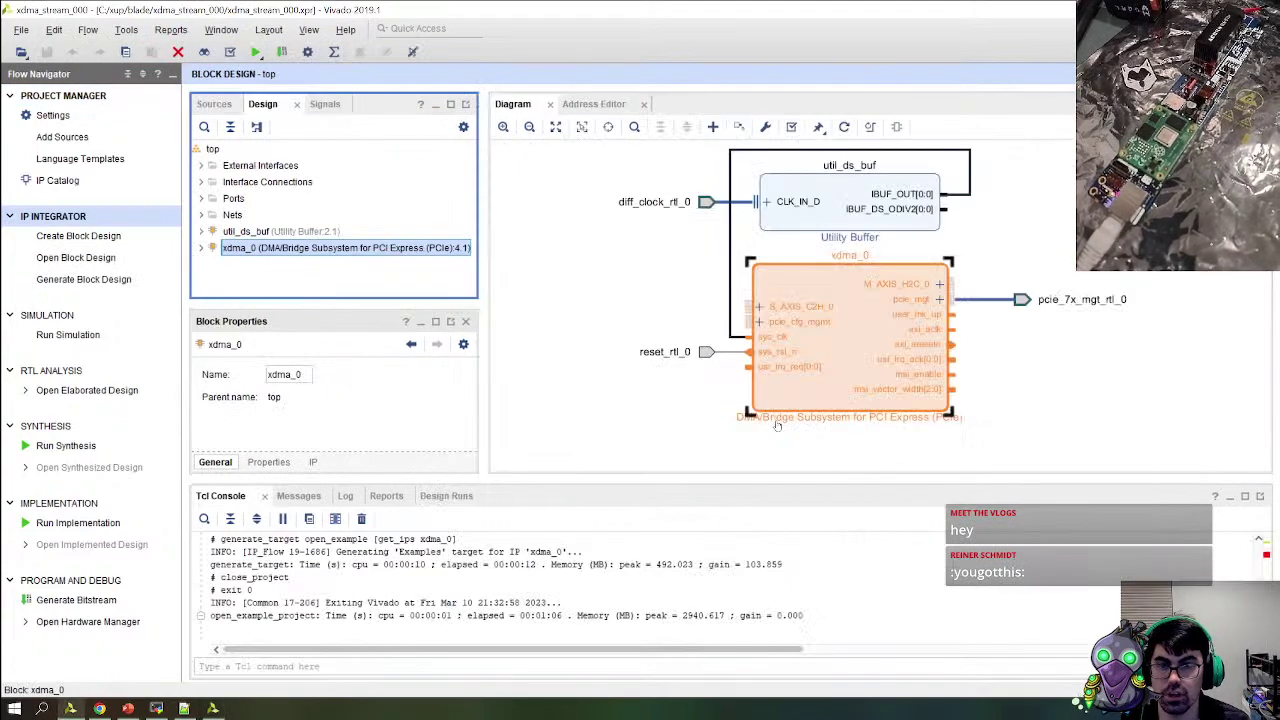
pyautogui.hotkey('alt', 'Tab')
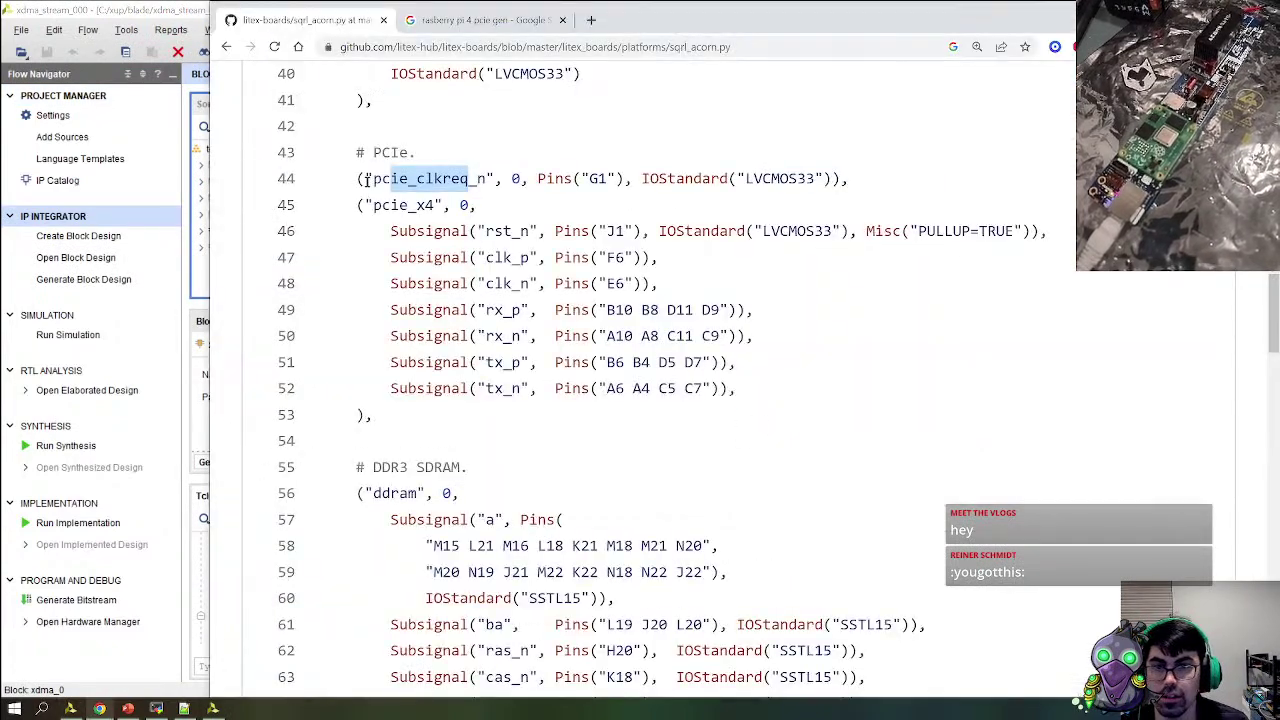
pyautogui.doubleClick(419, 180)
pyautogui.hotkey('alt', 'Tab')
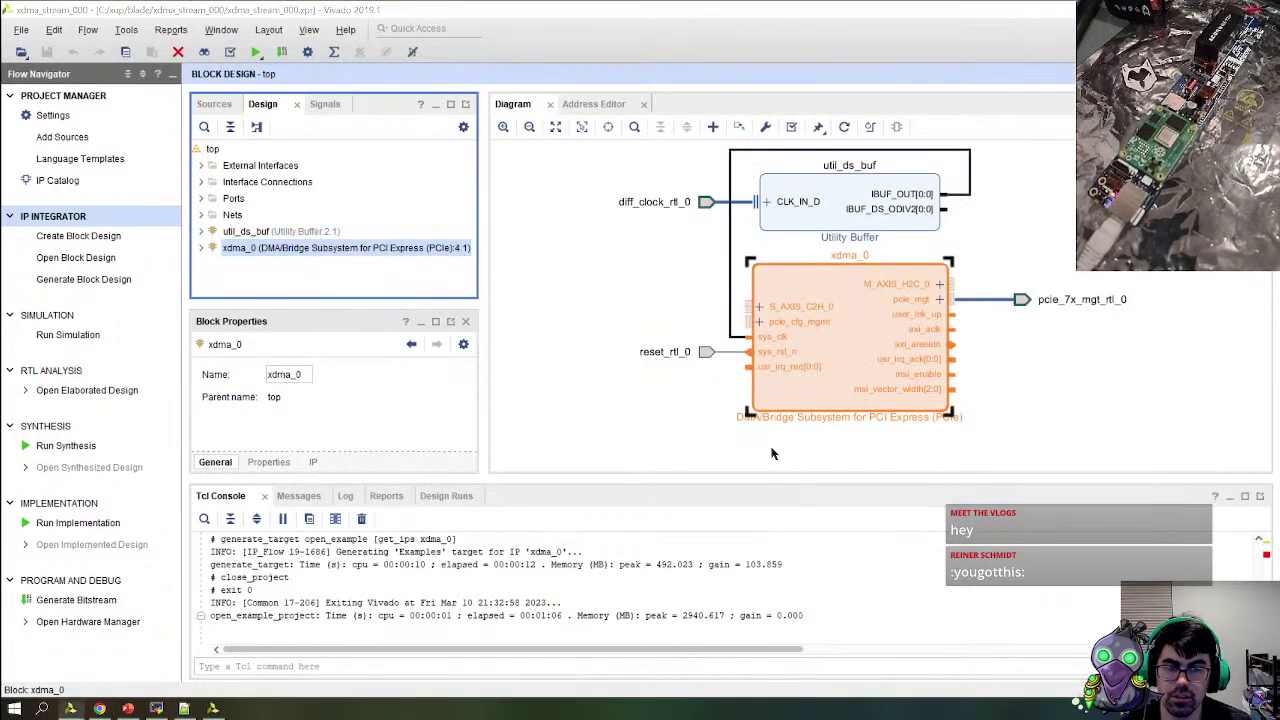
pyautogui.hotkey('alt', 'Tab')
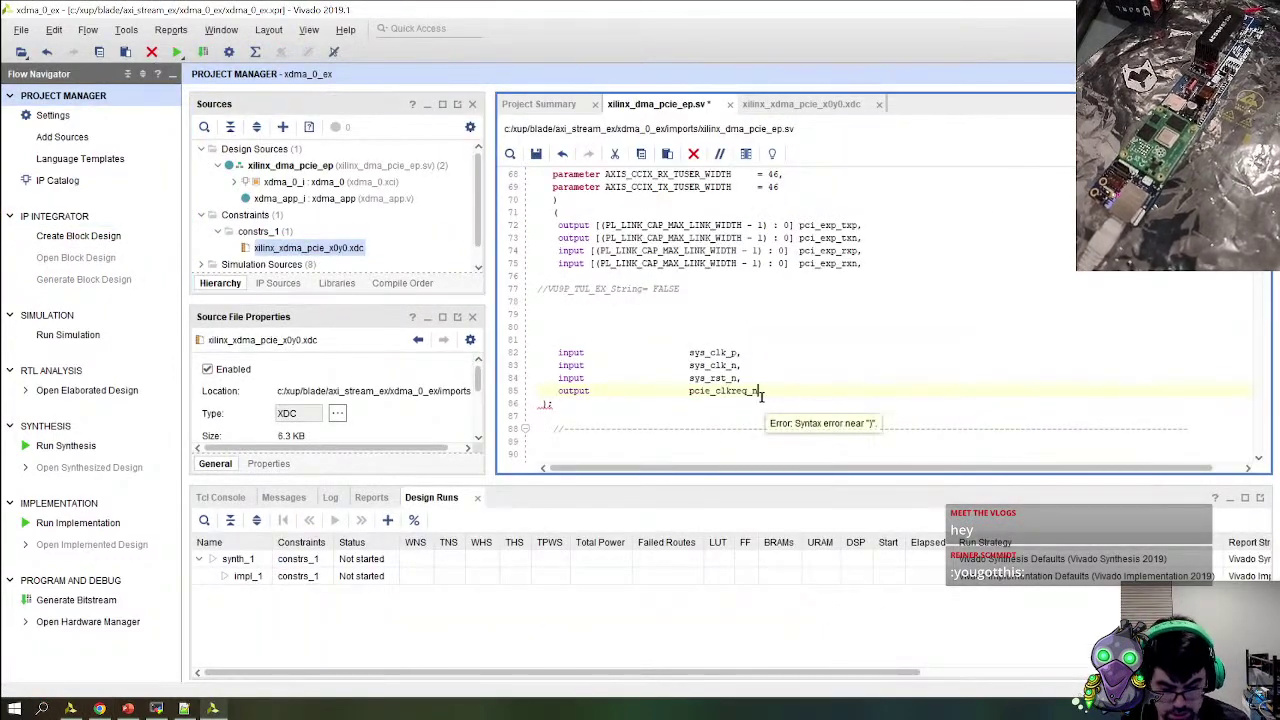
# Add an assign statement driving pcie_clkreq_n with a constant between the reset buffer and the core top-level wrapper
pyautogui.scroll(-8, 750, 390)
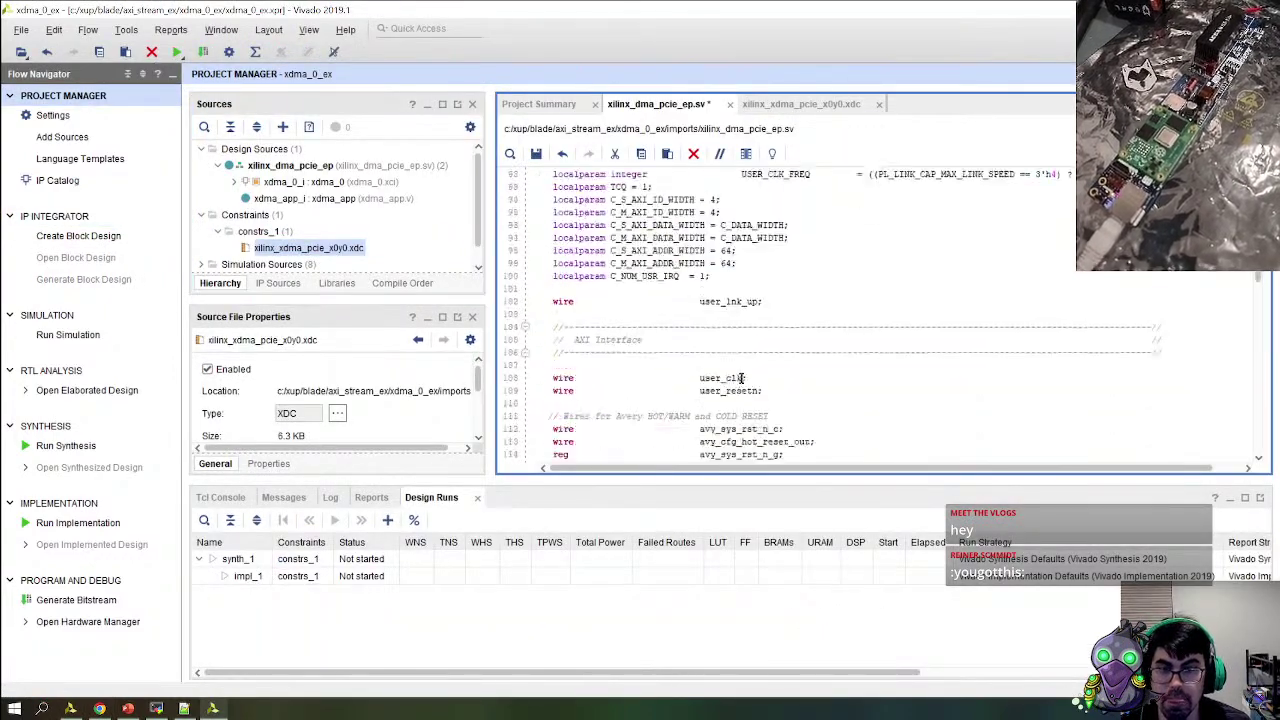
pyautogui.scroll(1, 735, 371)
pyautogui.scroll(-10, 743, 391)
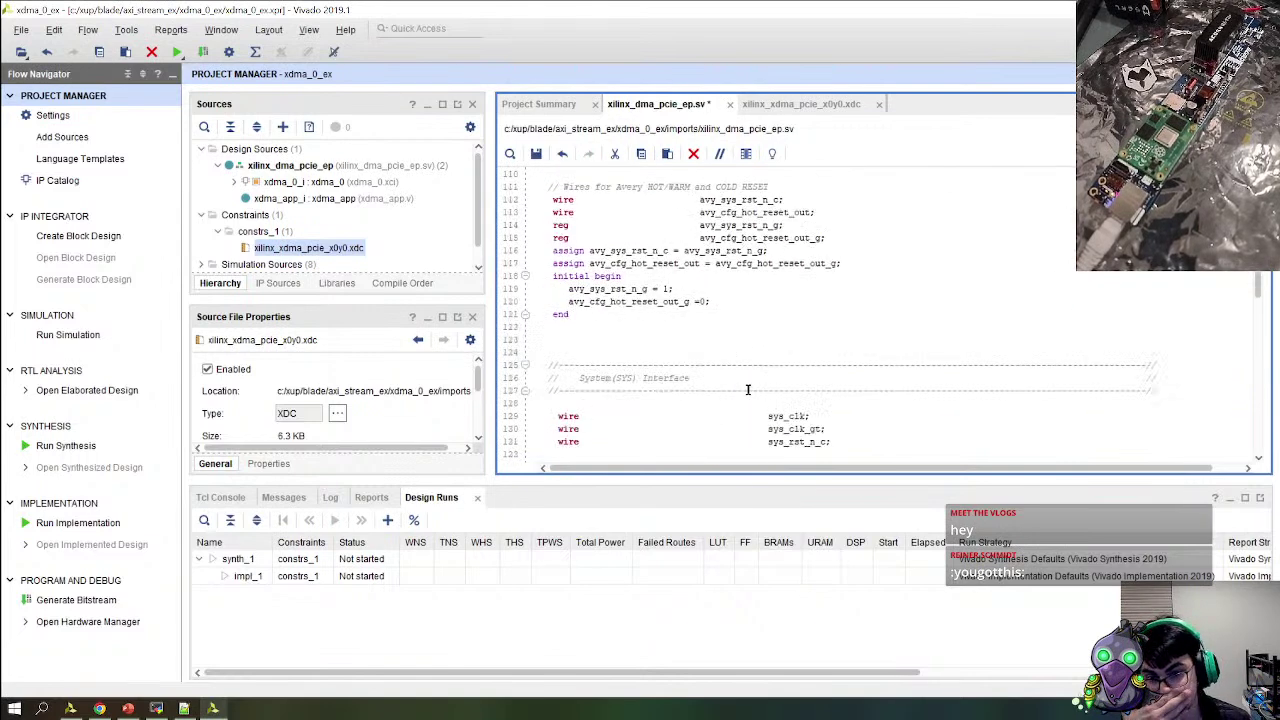
pyautogui.scroll(-5, 703, 390)
pyautogui.scroll(6, 740, 385)
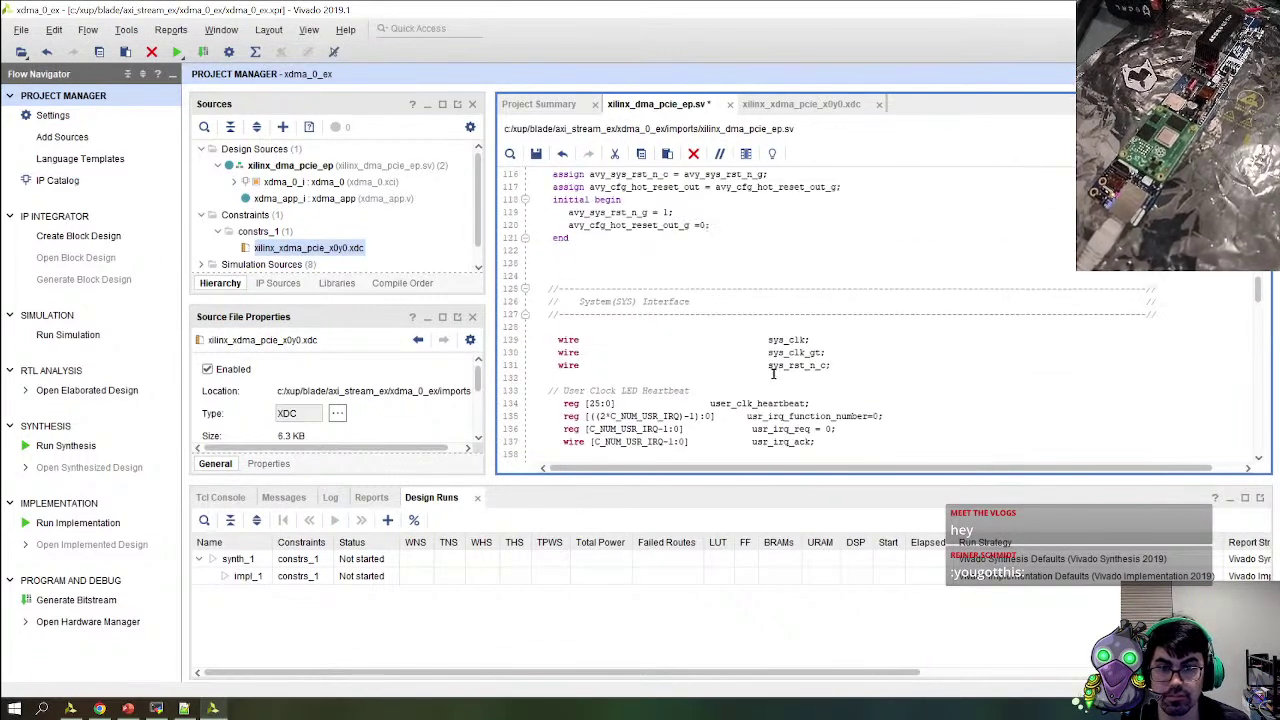
pyautogui.scroll(-19, 771, 377)
pyautogui.scroll(-10, 745, 365)
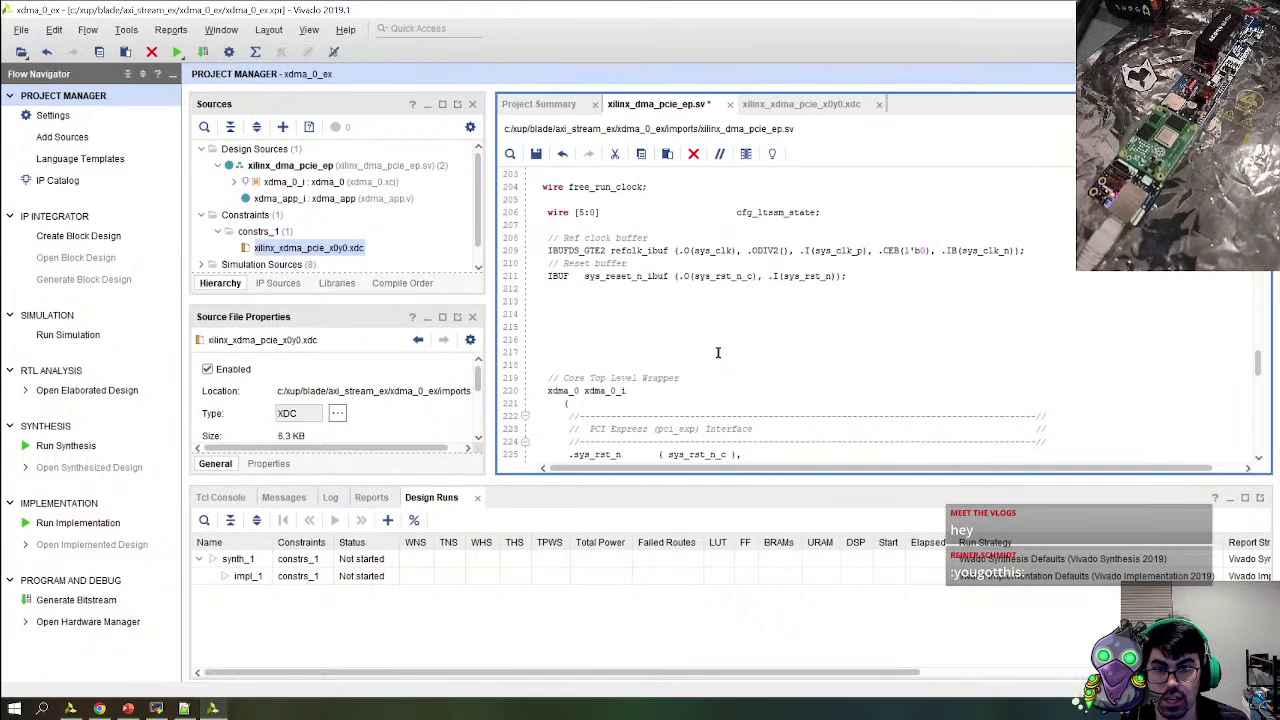
pyautogui.scroll(1, 717, 352)
pyautogui.scroll(3, 608, 338)
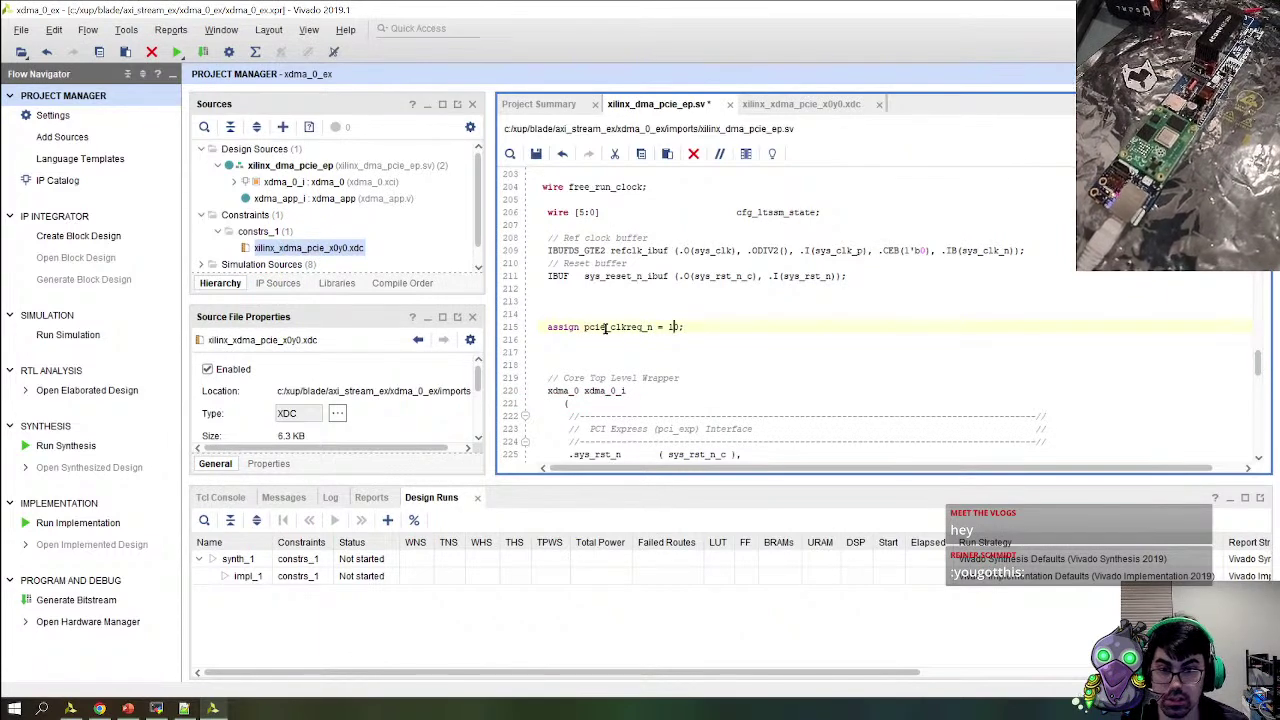
# Save xilinx_dma_pcie_ep.sv, review its port list and open the elaborated design
pyautogui.scroll(20, 786, 335)
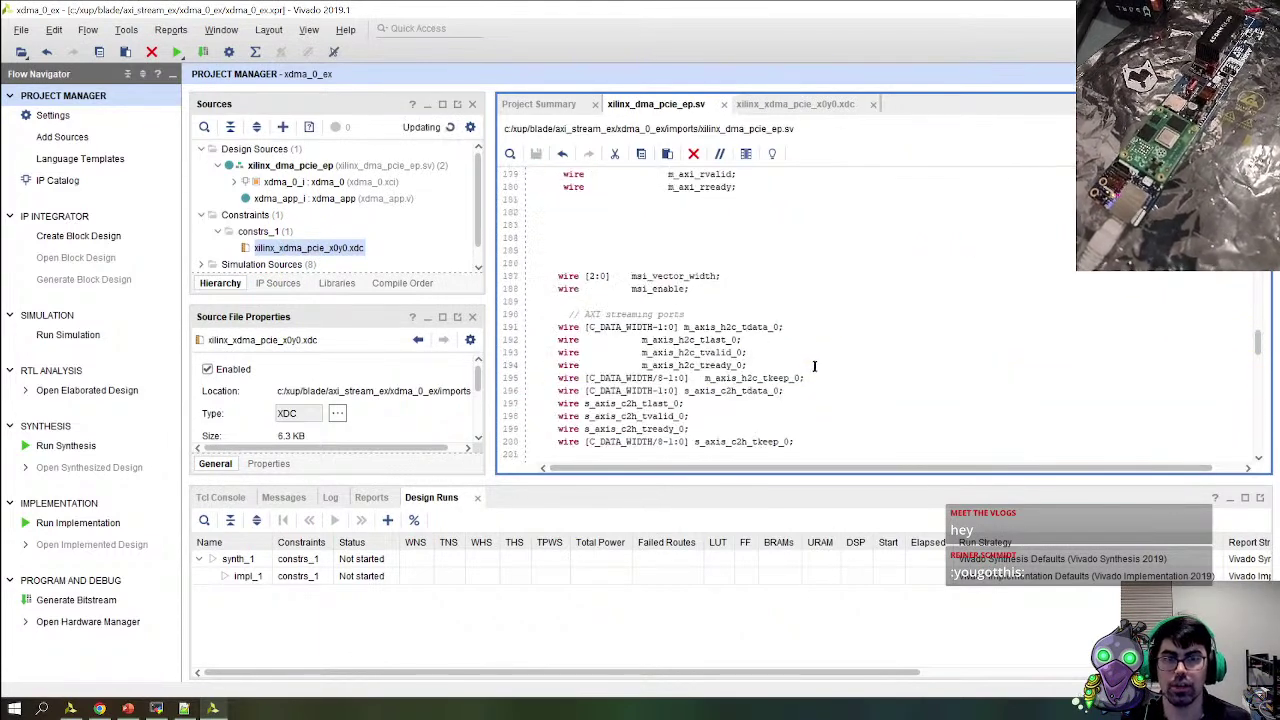
pyautogui.scroll(14, 898, 318)
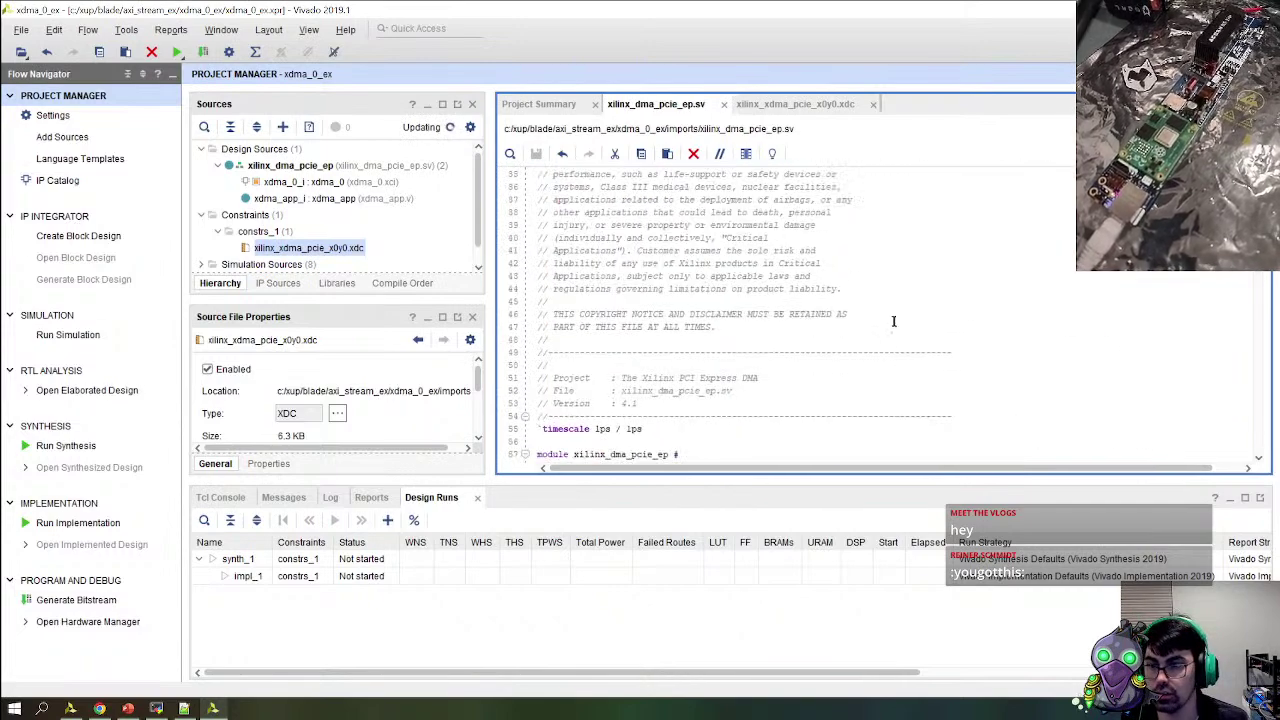
pyautogui.scroll(-16, 830, 337)
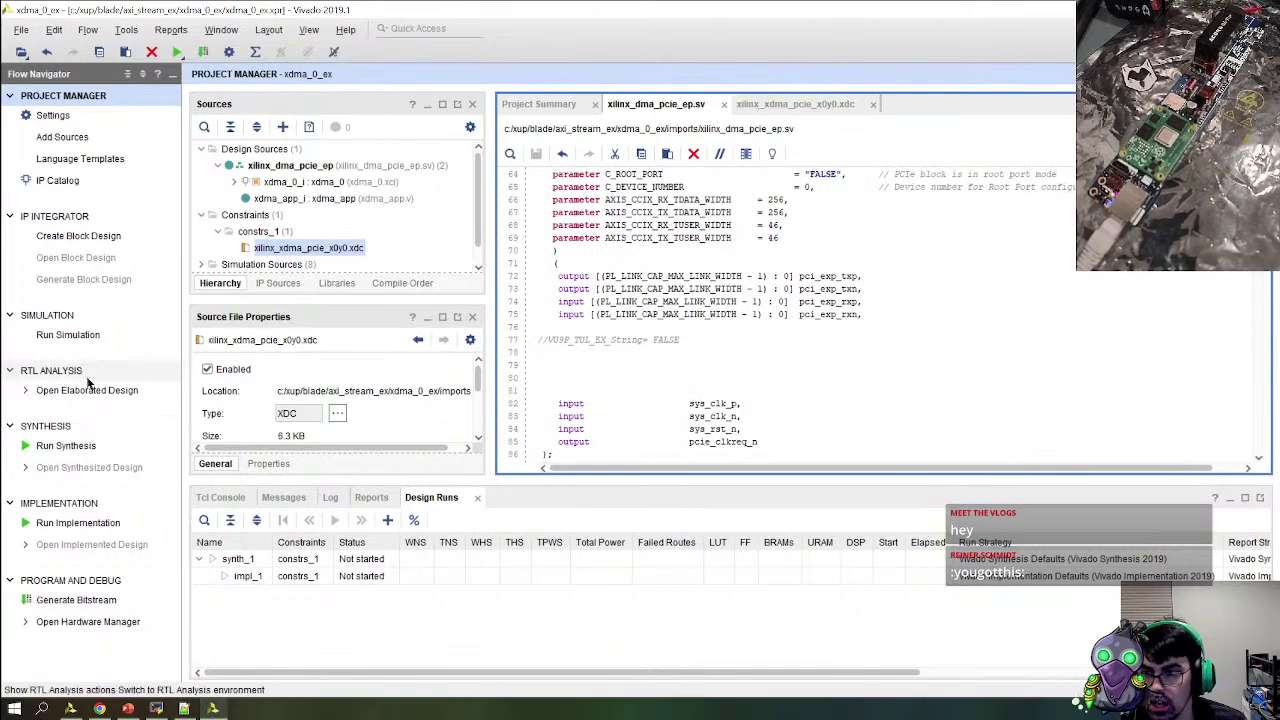
pyautogui.scroll(-1, 742, 381)
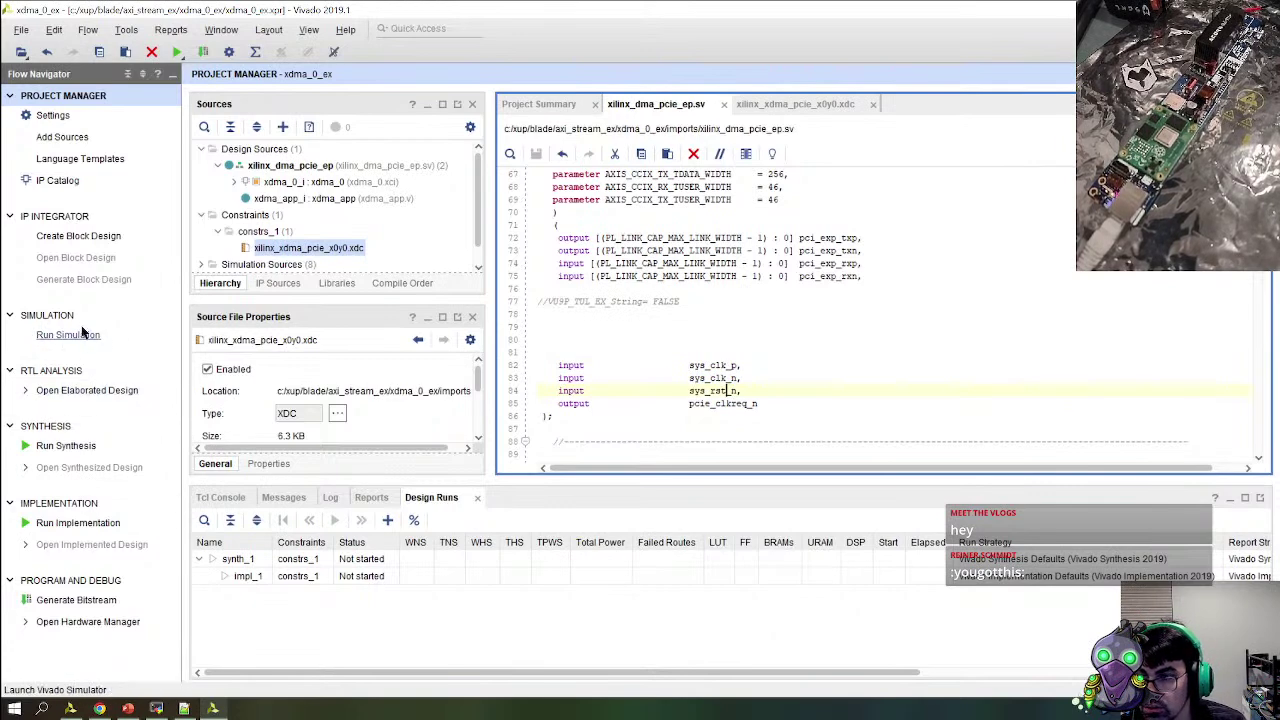
pyautogui.click(92, 390)
pyautogui.click(733, 401)
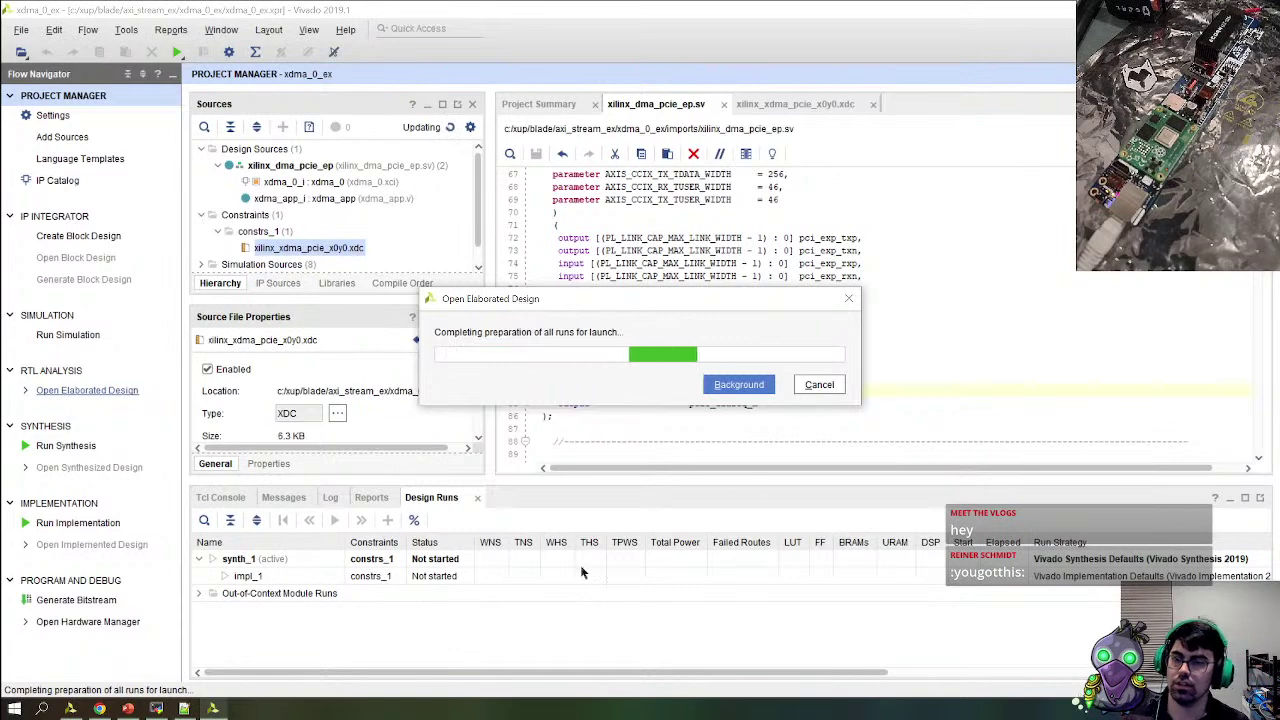
# Switch to the browser, search for "nitefury github" and open the RHSResearchLLC/NiteFury-and-LiteFury repository
pyautogui.moveTo(196, 707)
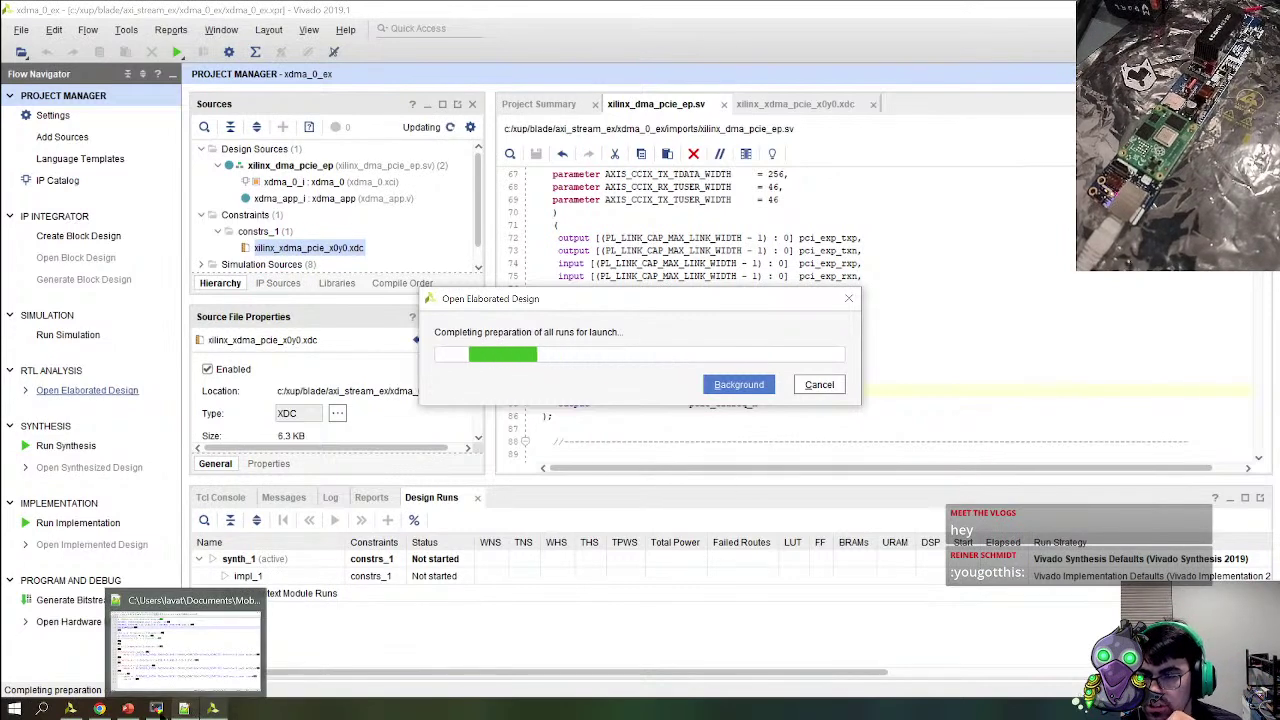
pyautogui.click(99, 708)
pyautogui.click(463, 18)
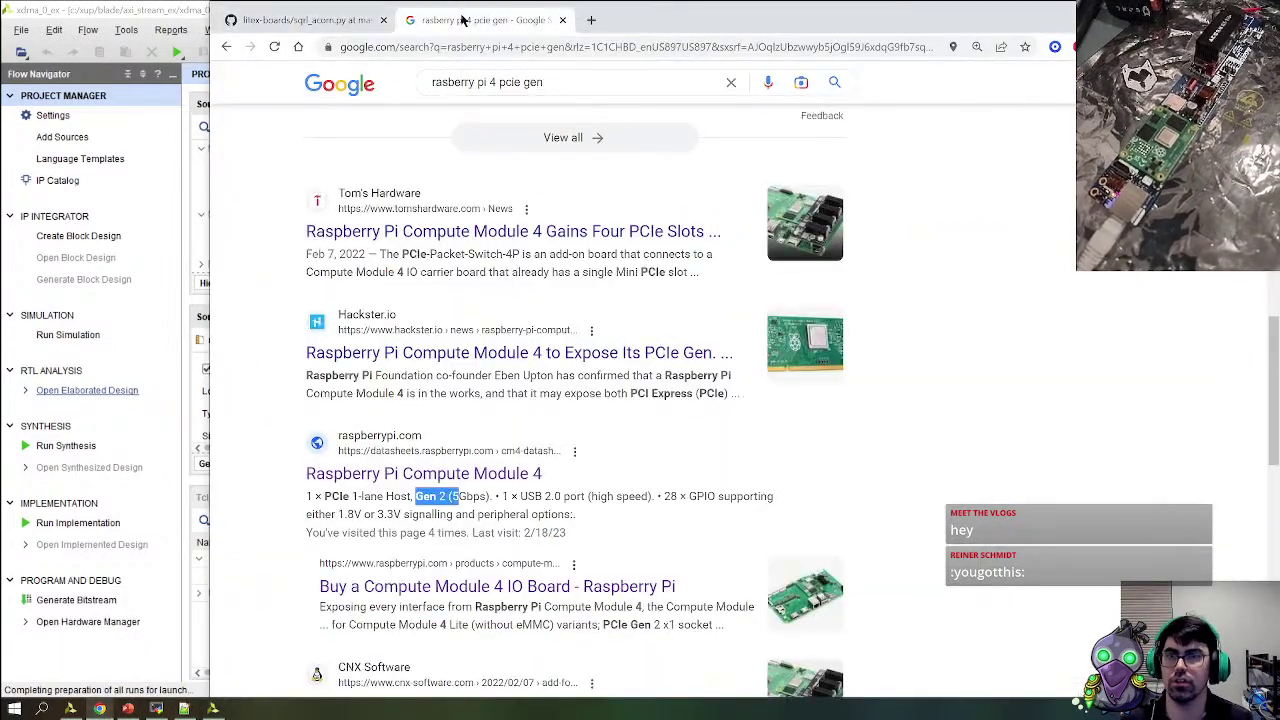
pyautogui.click(530, 50)
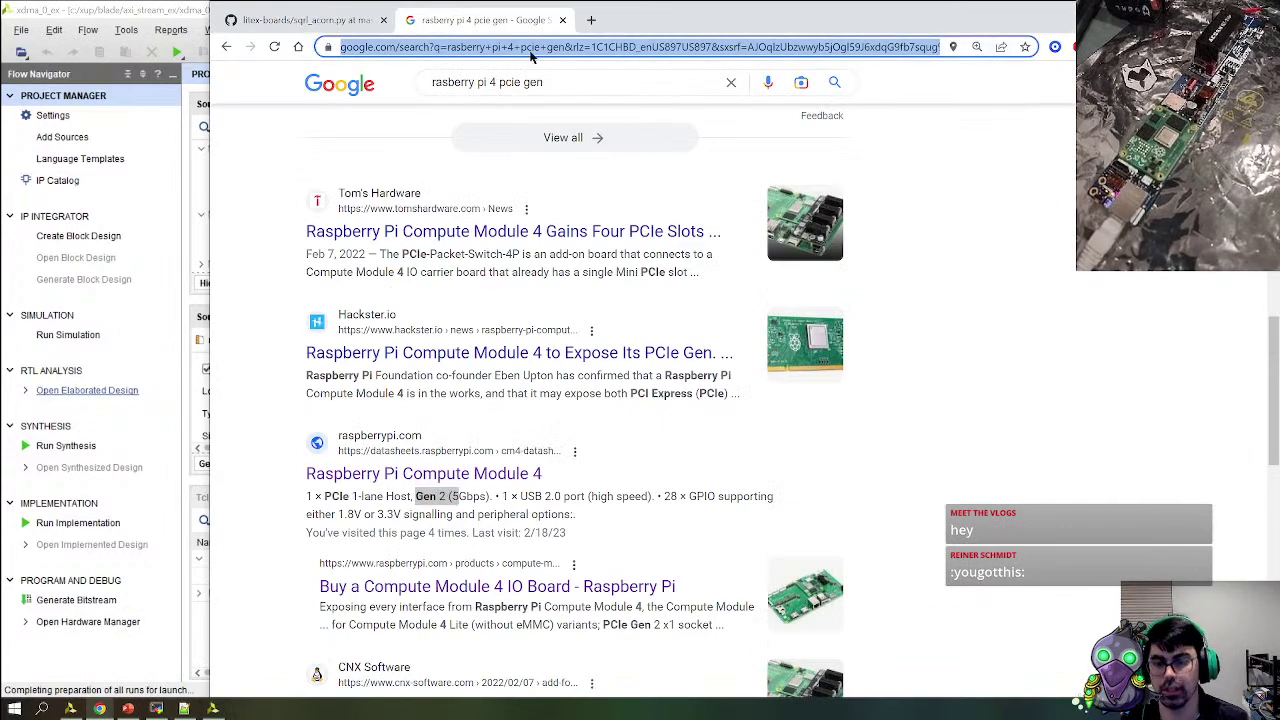
pyautogui.write('nitefury githu')
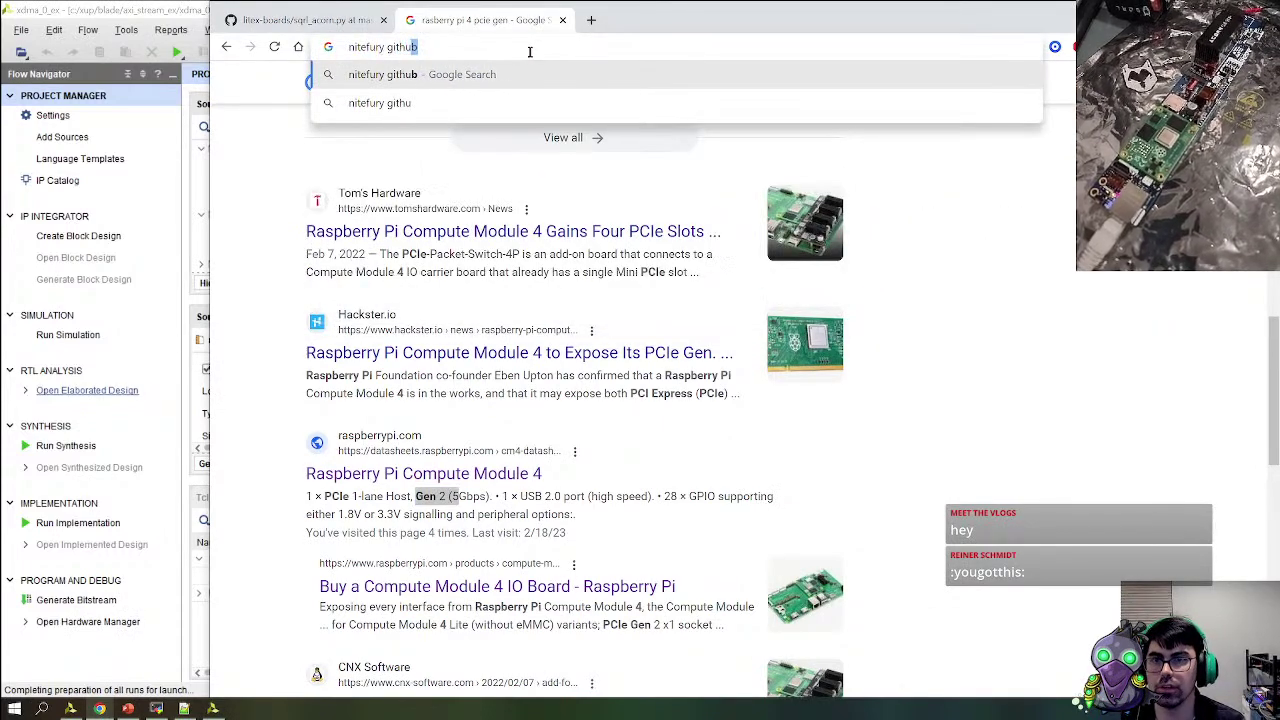
pyautogui.press('Return')
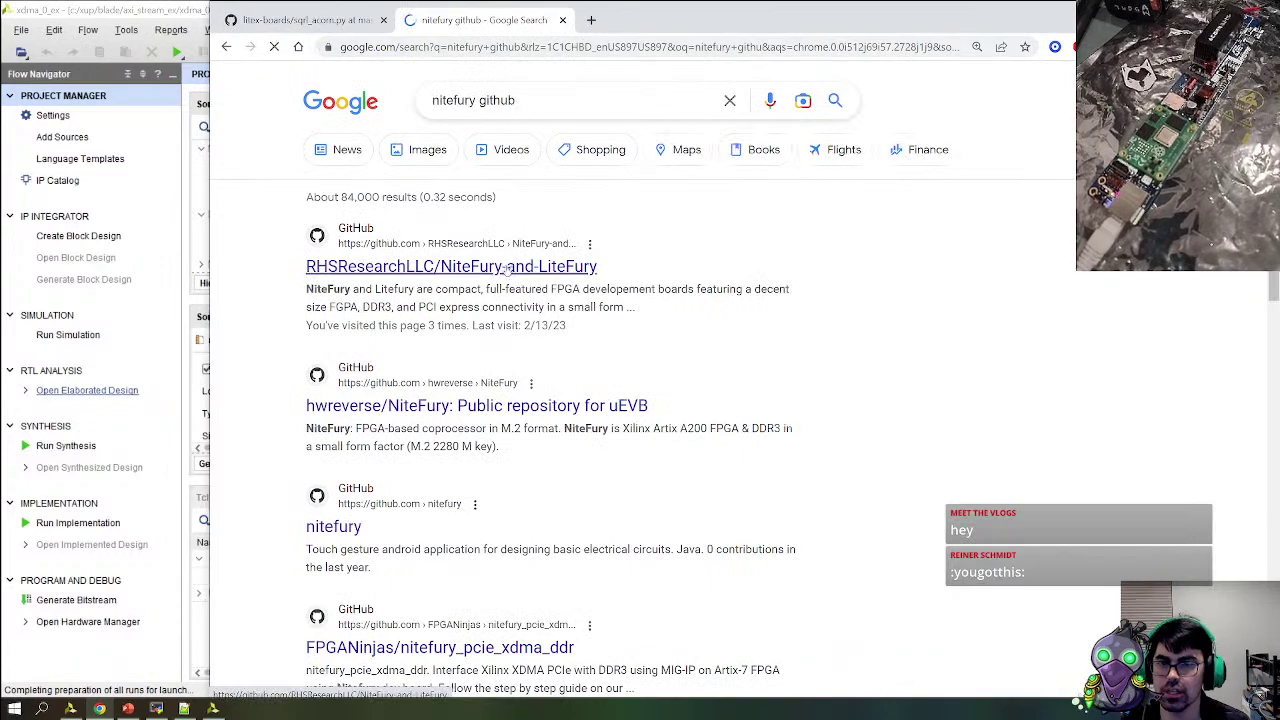
pyautogui.click(470, 268)
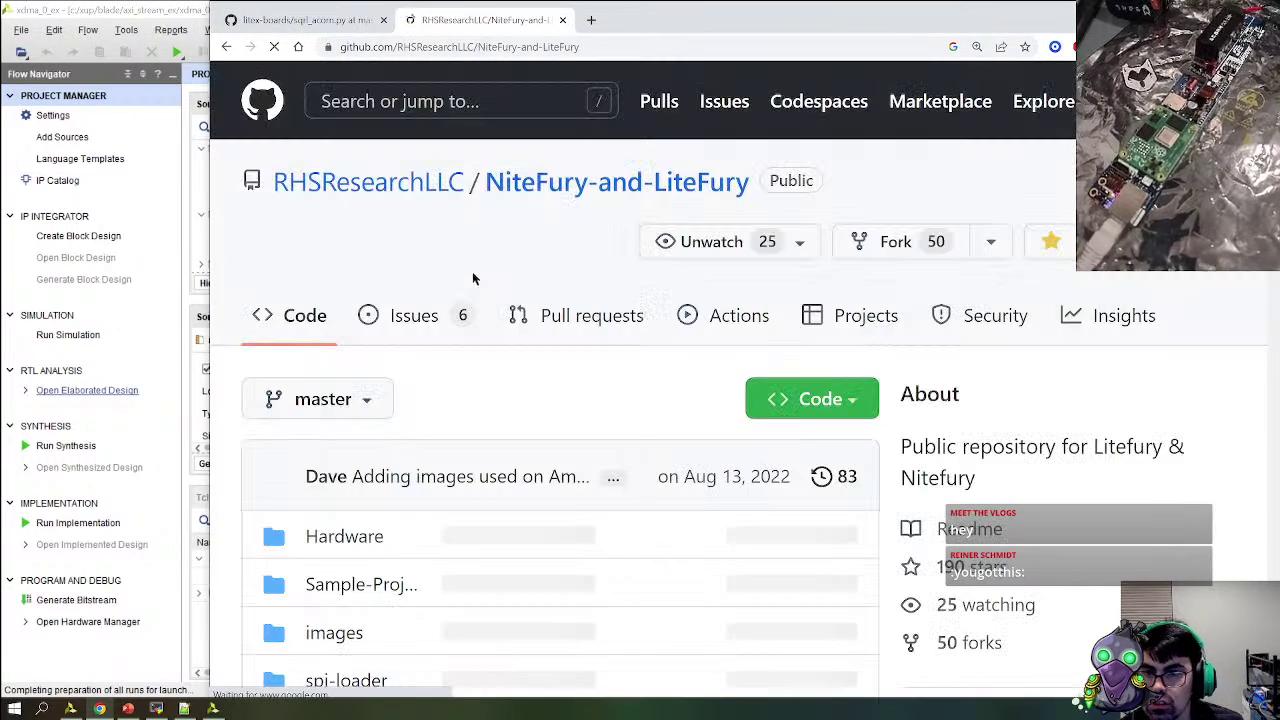
# Check the files in the repository's Hardware folder and go back to the repository root
pyautogui.scroll(-4, 414, 437)
pyautogui.click(360, 172)
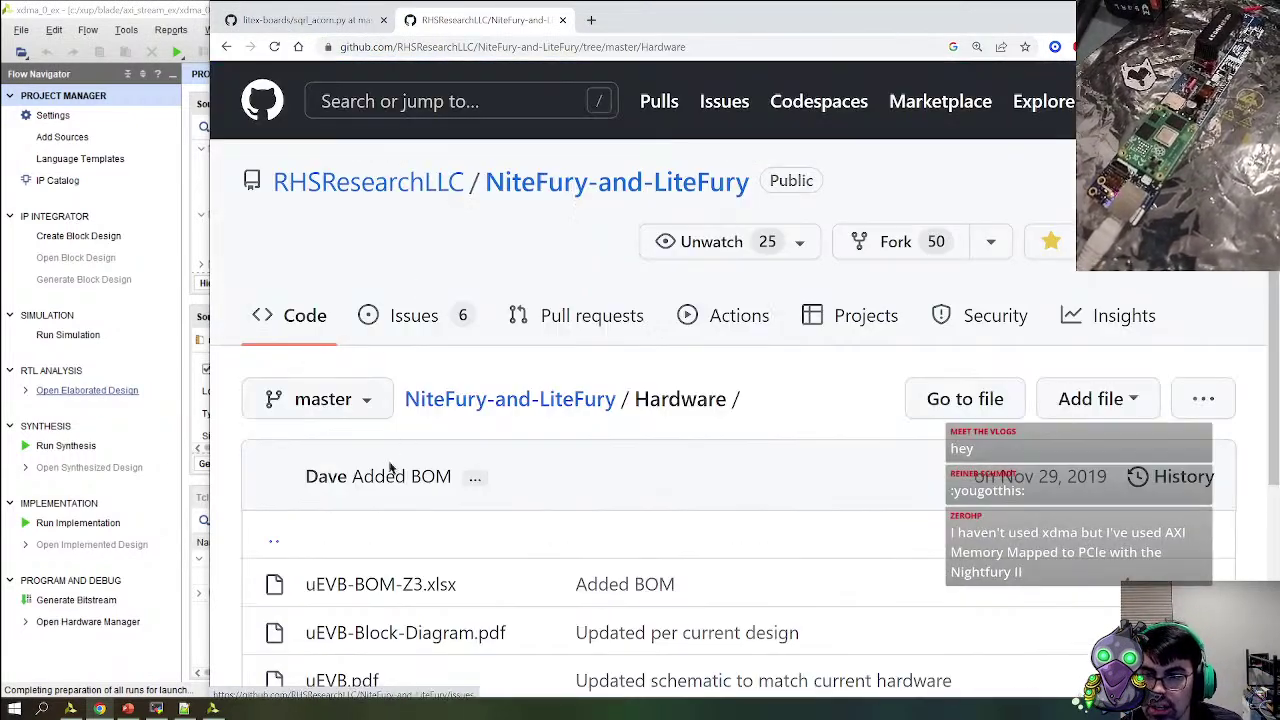
pyautogui.scroll(-3, 437, 500)
pyautogui.click(226, 46)
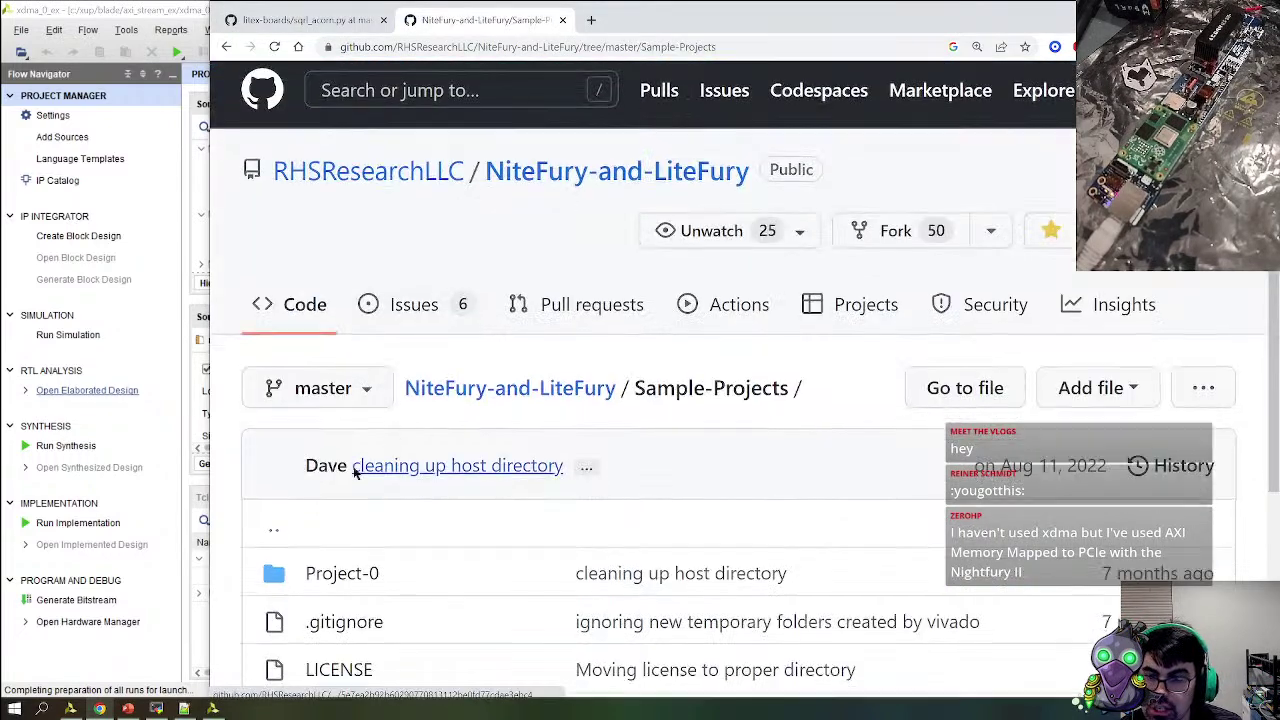
# Browse the repository's Sample-Projects through Project-0 and FPGA to the Nitefury-II folder
pyautogui.scroll(-3, 420, 300)
pyautogui.click(330, 263)
pyautogui.scroll(-3, 483, 500)
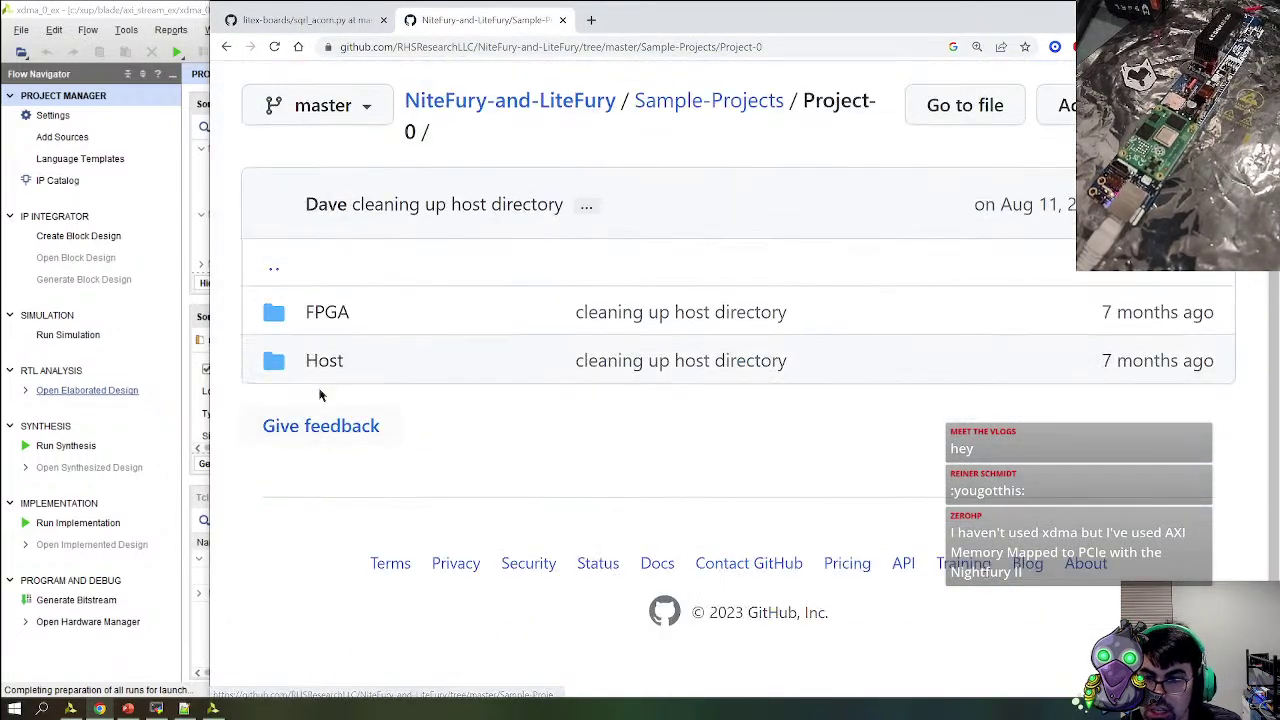
pyautogui.click(343, 306)
pyautogui.scroll(-1, 380, 405)
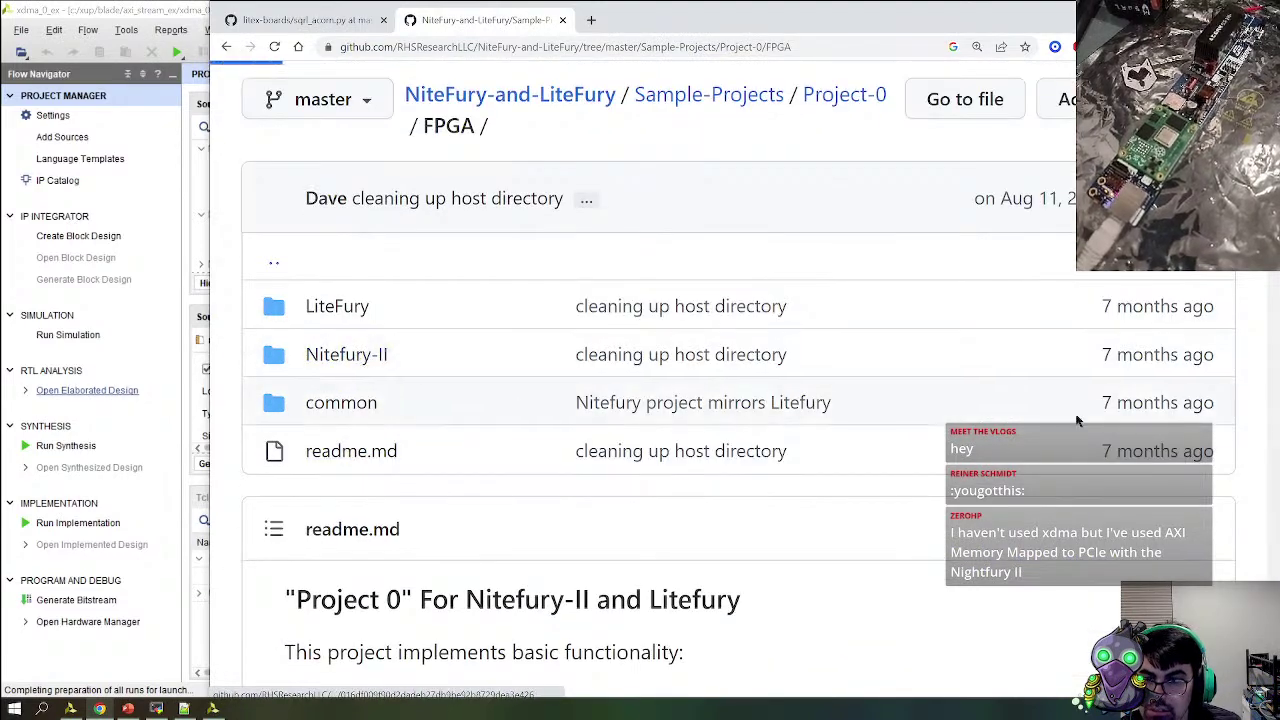
pyautogui.click(346, 354)
# Open the constraints file normal.xdc under project/project.srcs/constrs_1/imports/constraints of the Nitefury-II project
pyautogui.scroll(-3, 310, 360)
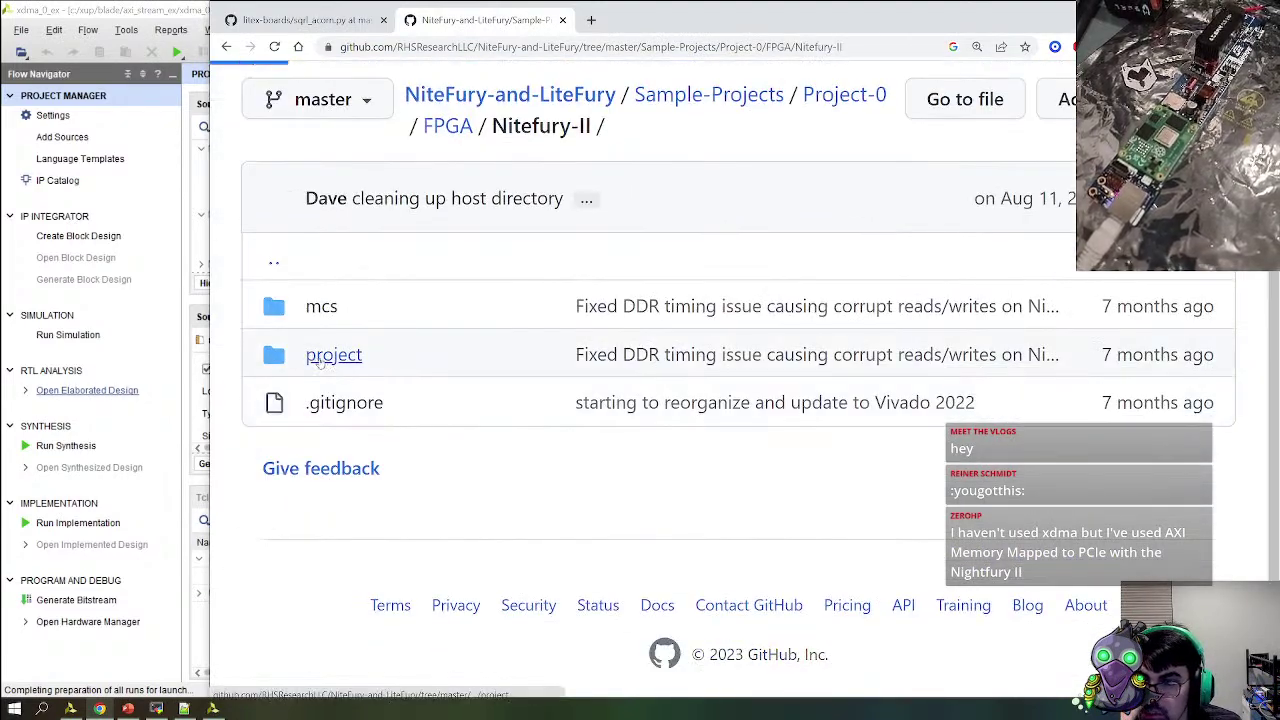
pyautogui.click(320, 358)
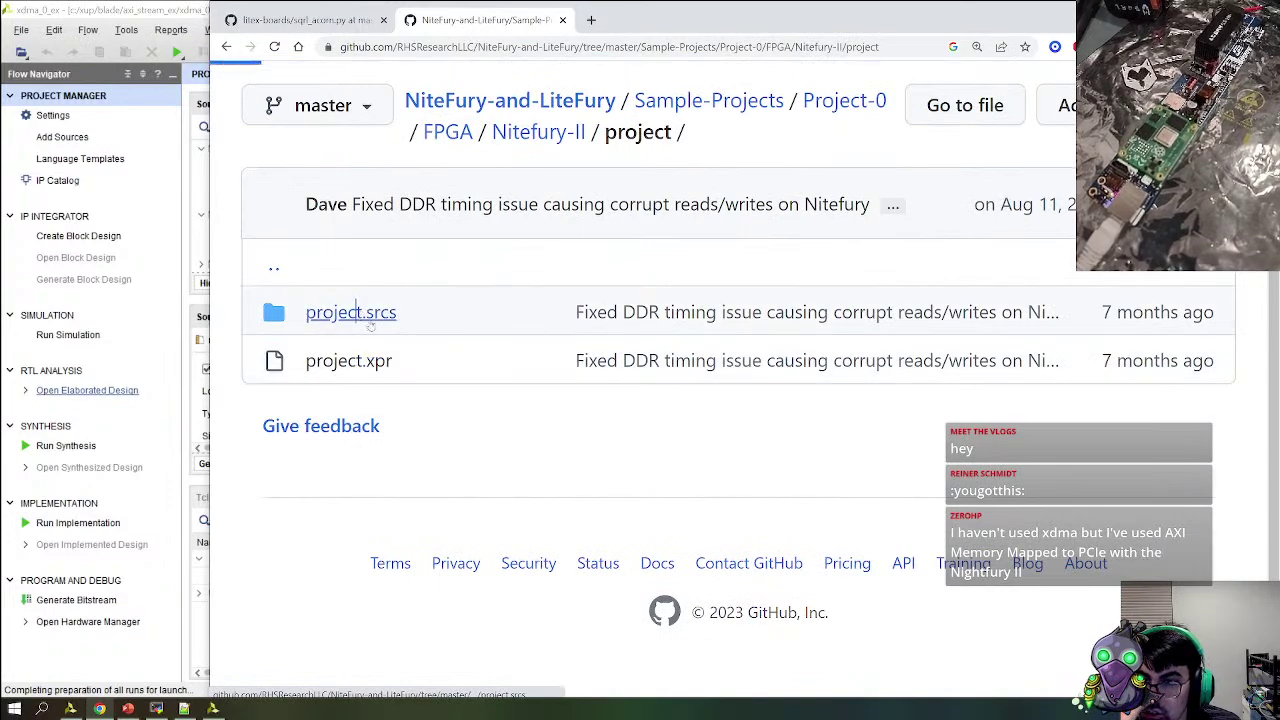
pyautogui.click(370, 318)
pyautogui.scroll(-3, 371, 443)
pyautogui.click(448, 309)
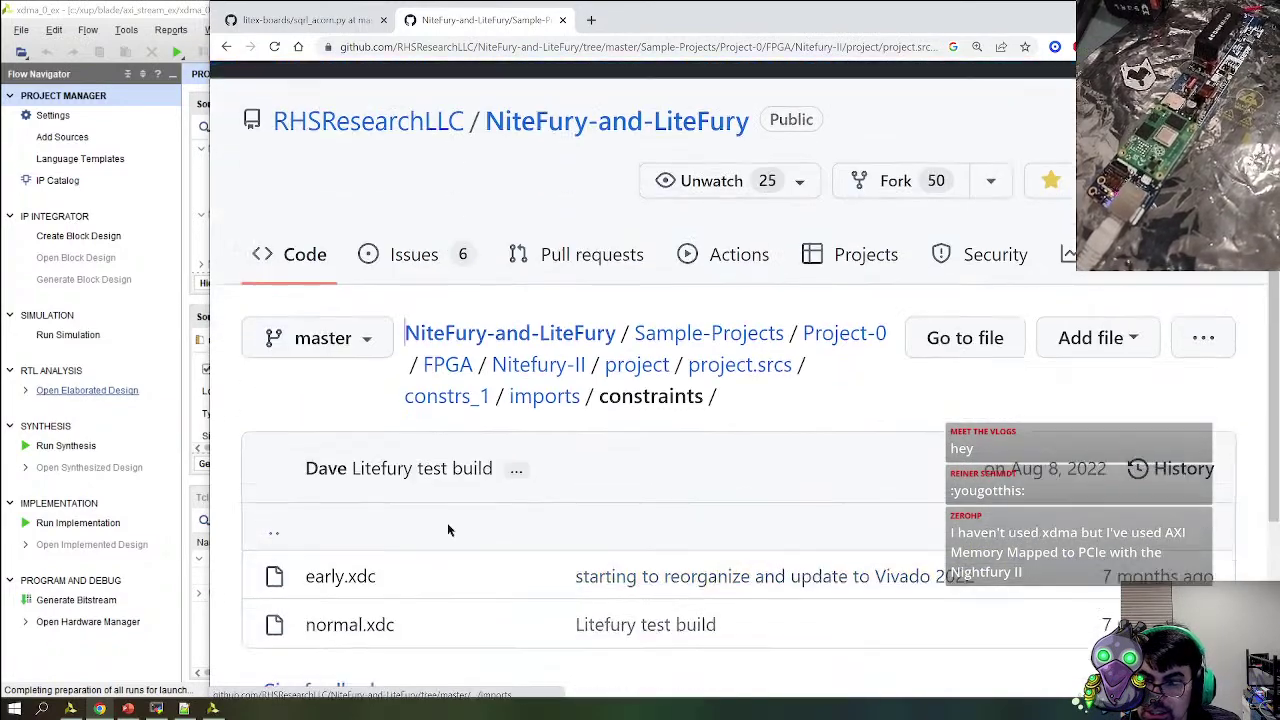
pyautogui.scroll(-3, 448, 530)
pyautogui.click(350, 361)
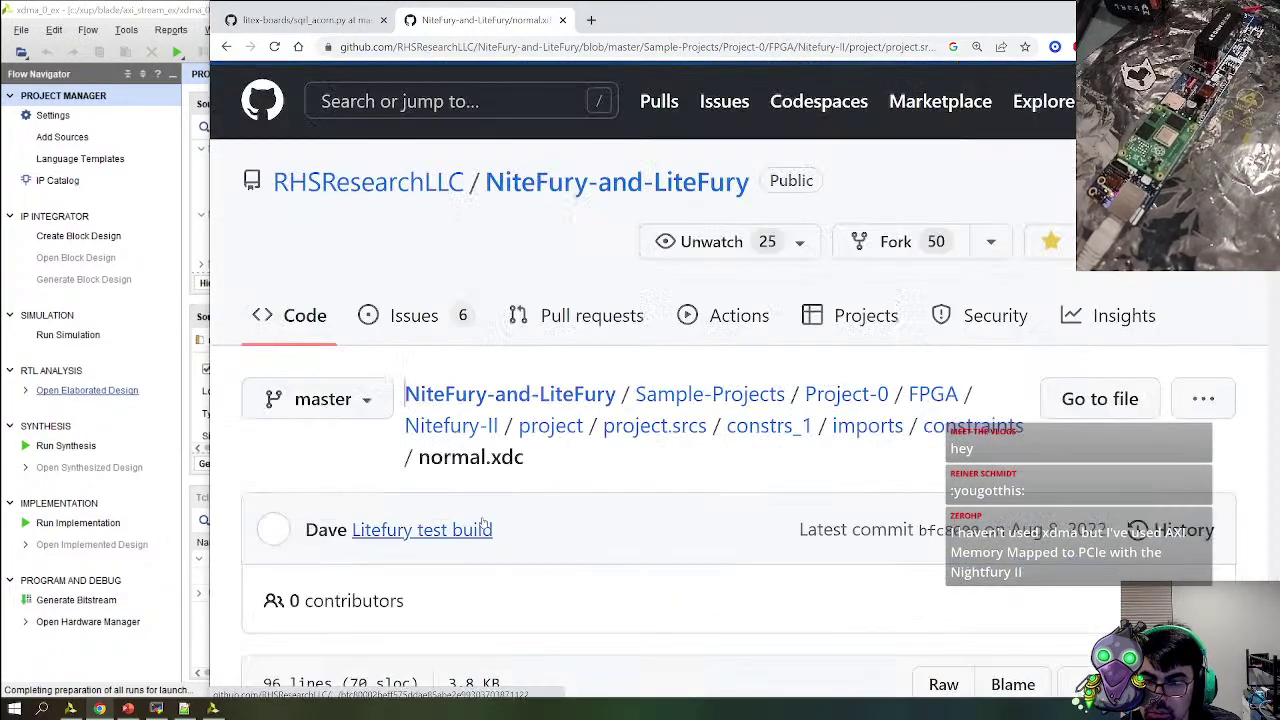
# Review the DDR, LED, timing and physical constraints in normal.xdc and return to the constraints folder
pyautogui.scroll(-6, 744, 440)
pyautogui.scroll(4, 744, 440)
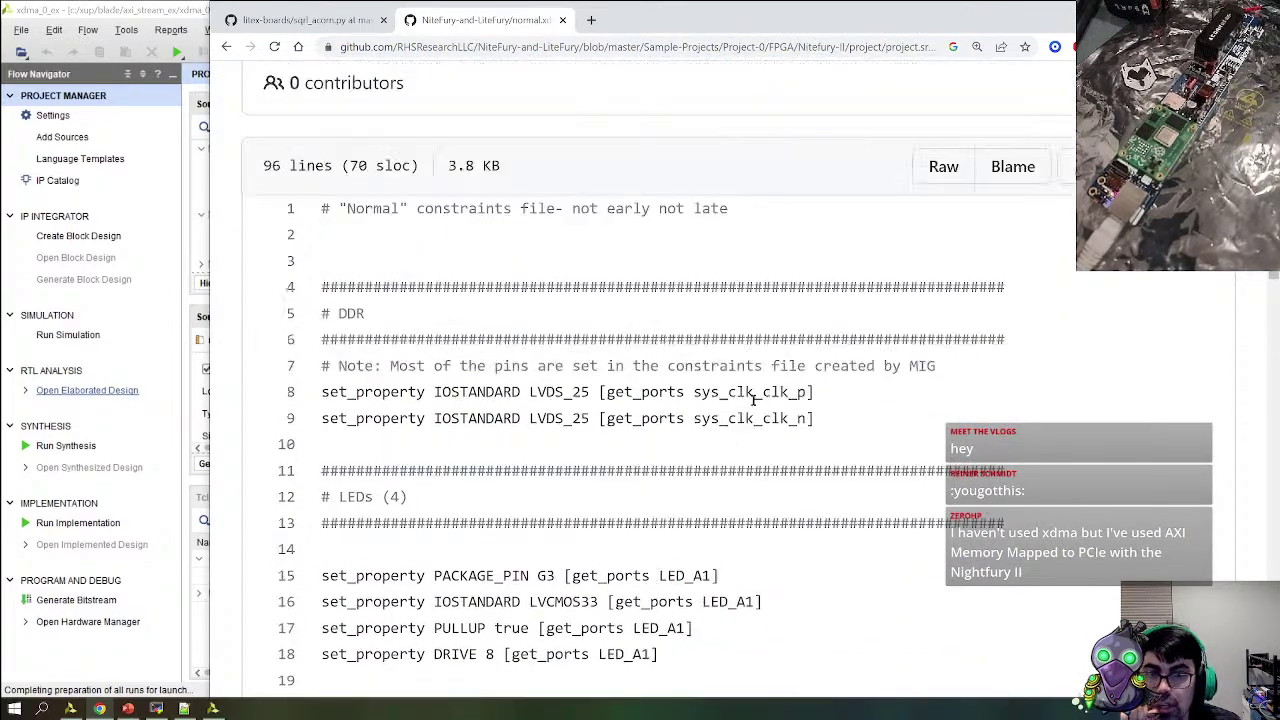
pyautogui.scroll(-10, 750, 400)
pyautogui.scroll(-10, 740, 393)
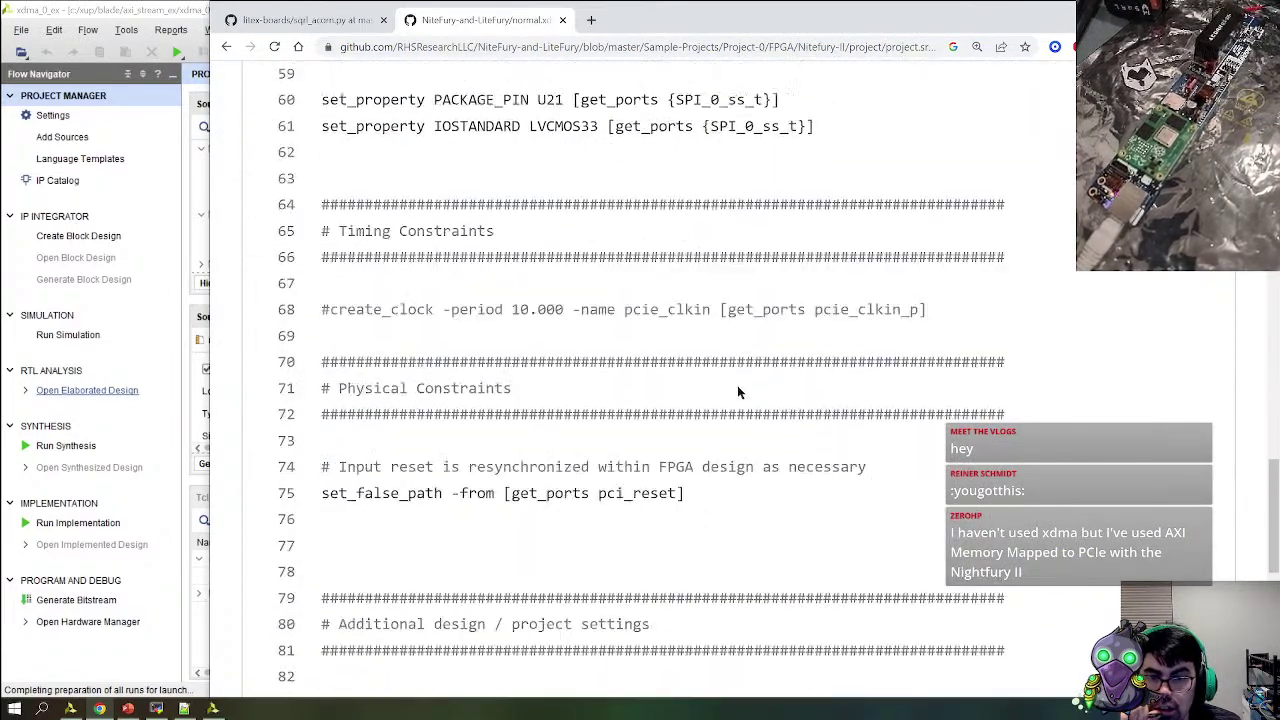
pyautogui.click(226, 46)
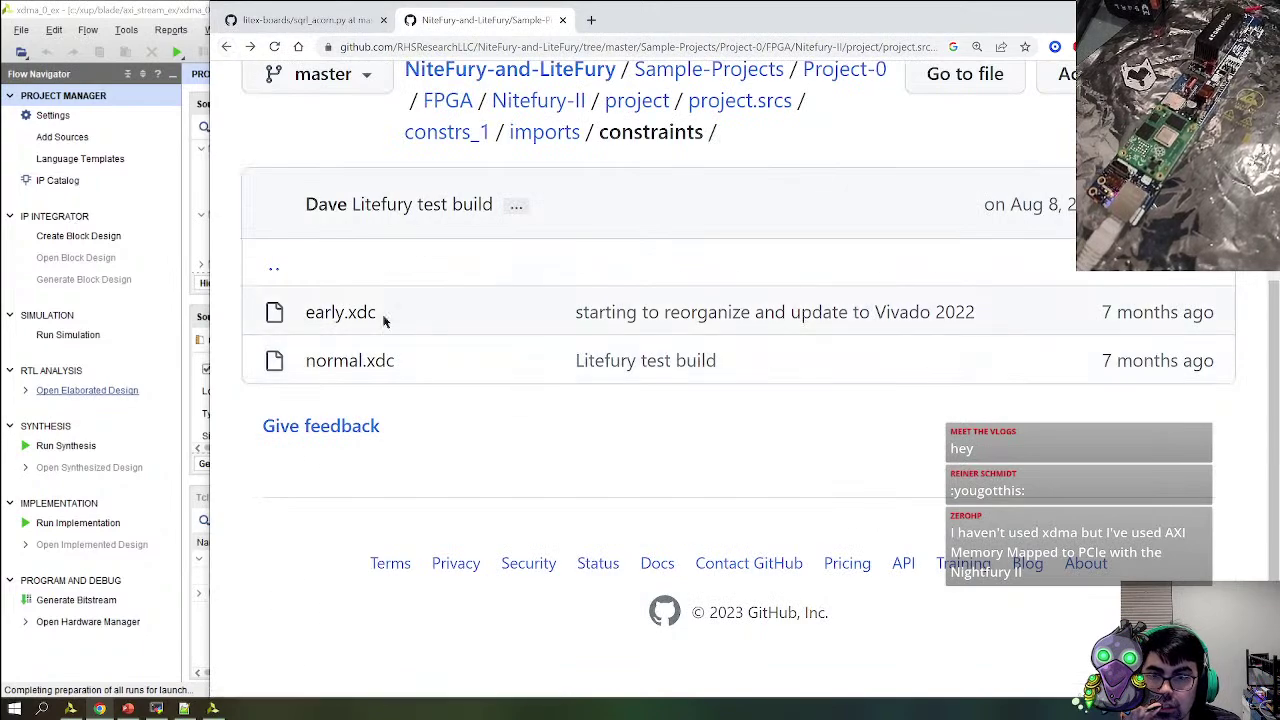
# Open early.xdc from the constraints folder and highlight the package pin assignments of PCIe lane 0
pyautogui.click(340, 312)
pyautogui.scroll(-4, 676, 437)
pyautogui.scroll(-2, 760, 438)
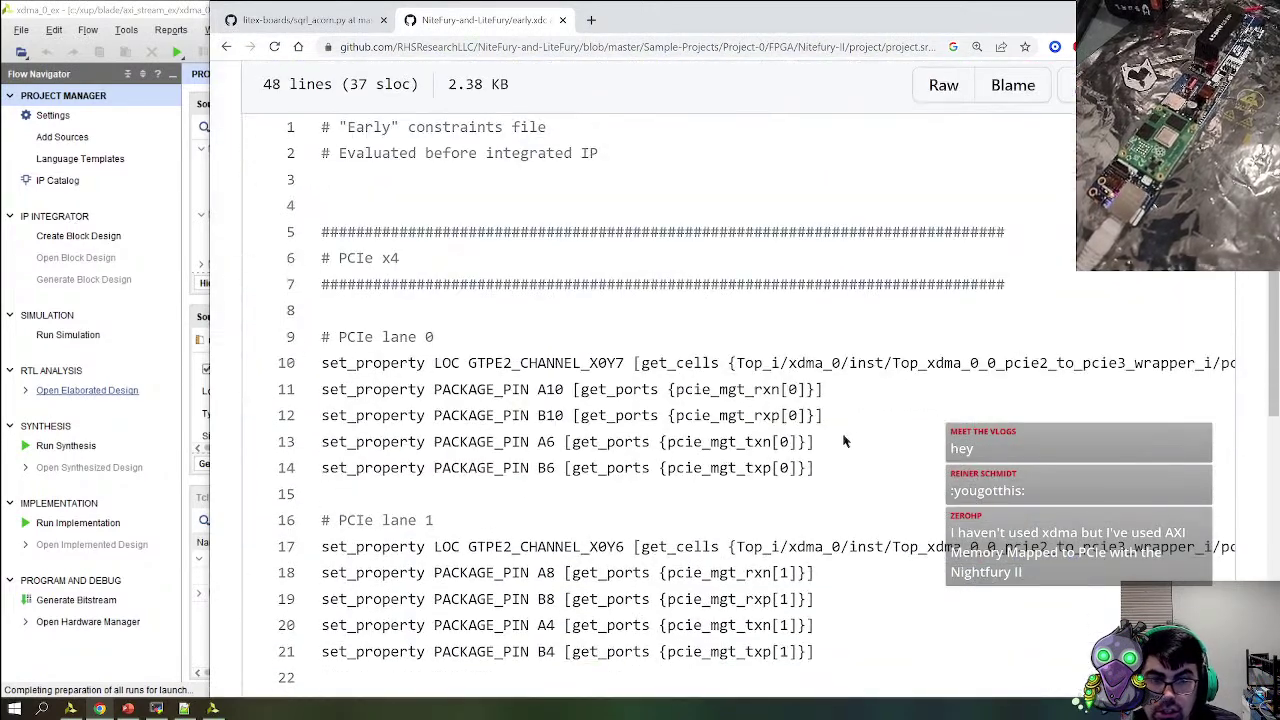
pyautogui.moveTo(521, 389); pyautogui.dragTo(851, 493)
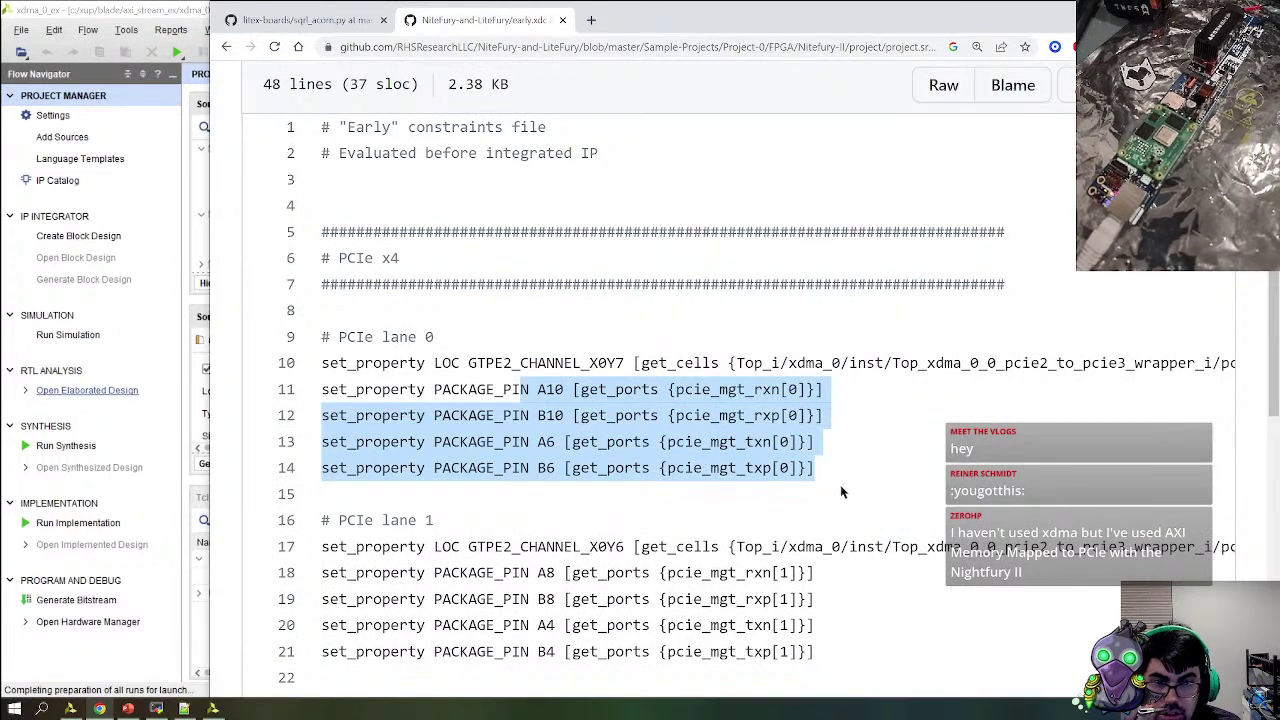
# Switch to Vivado to check the elaborated design's progress, move its dialog aside, and return to the browser
pyautogui.click(207, 709)
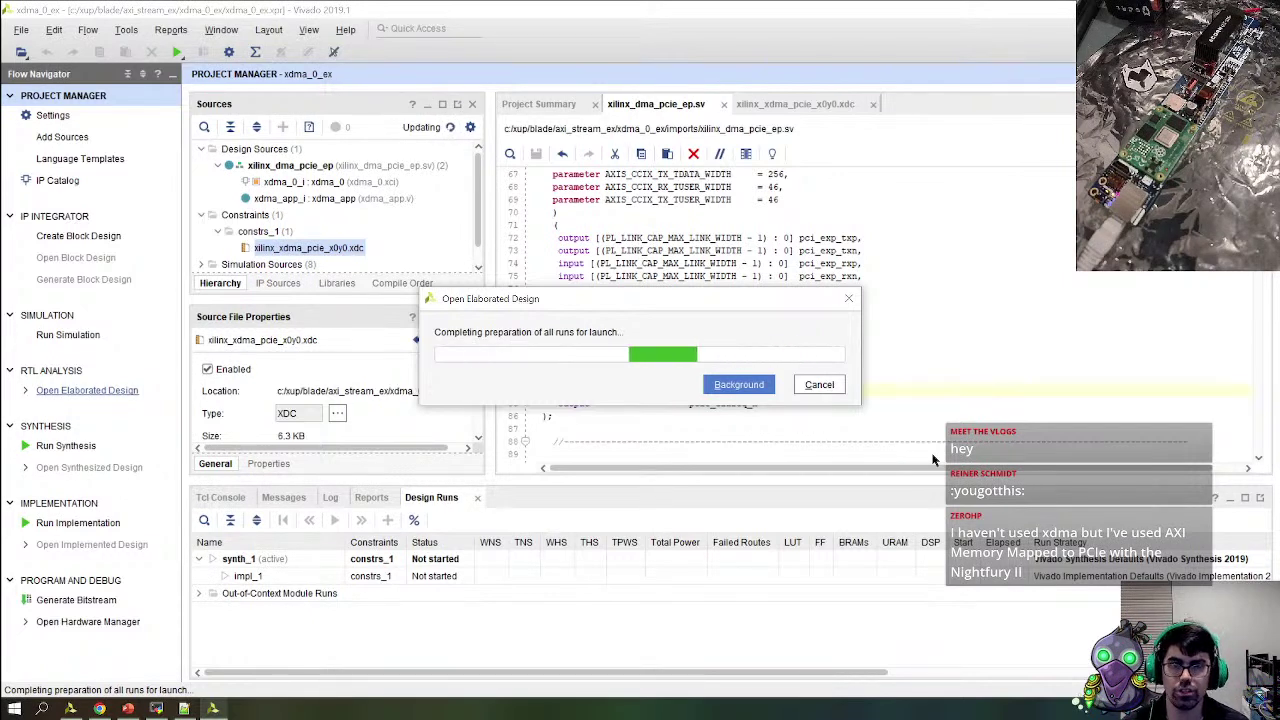
pyautogui.moveTo(635, 302); pyautogui.dragTo(449, 230)
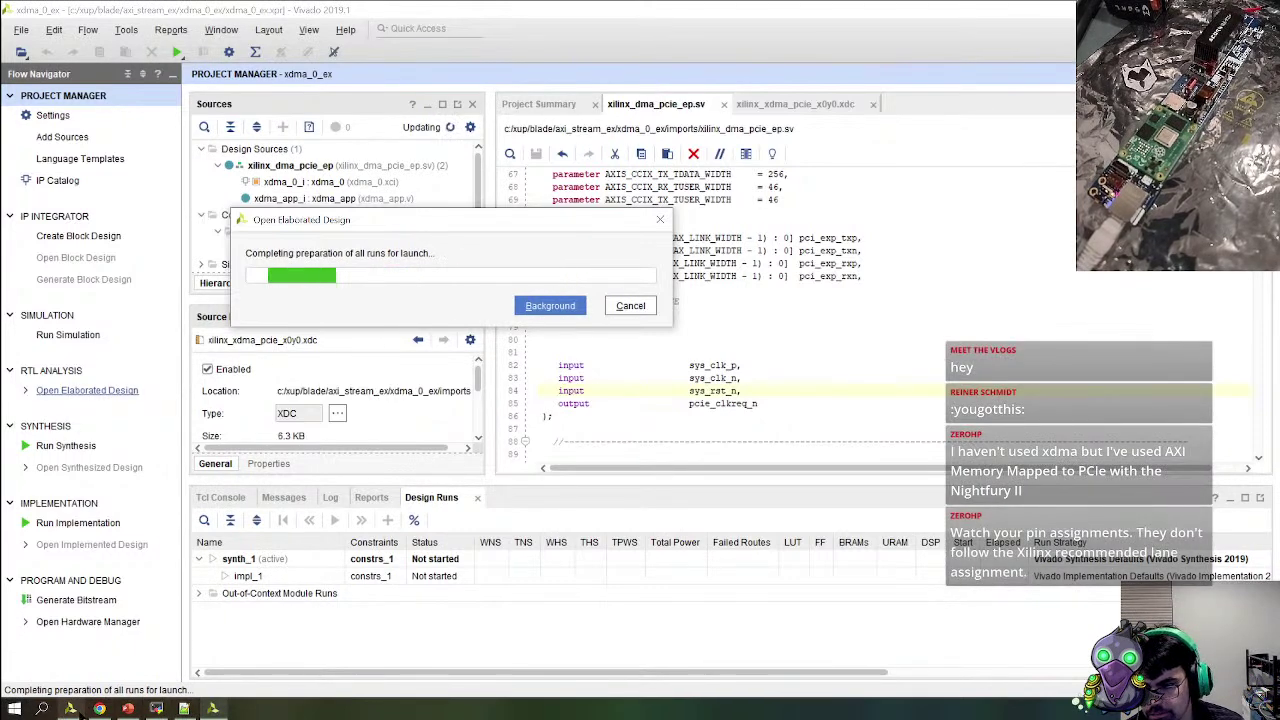
pyautogui.click(99, 708)
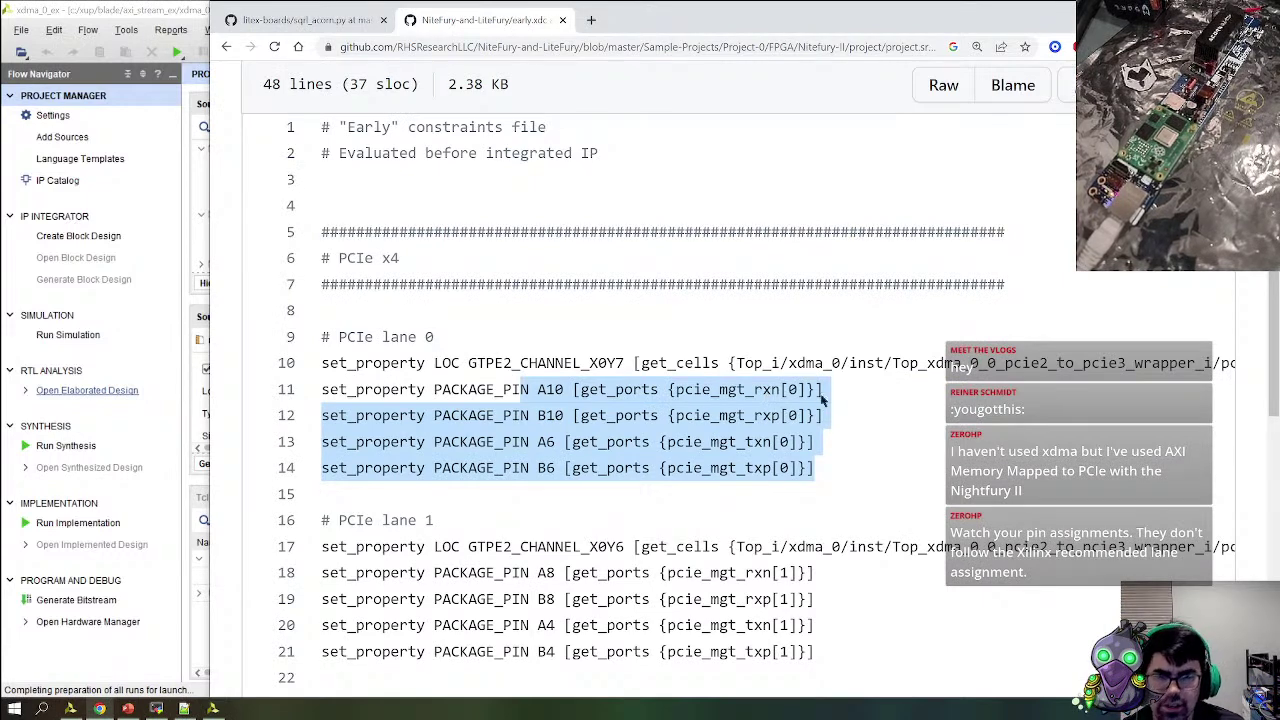
# Examine the GTPE2 channel LOC constraint of PCIe lane 0 in early.xdc, including the full cell path
pyautogui.click(538, 350)
pyautogui.doubleClick(545, 363)
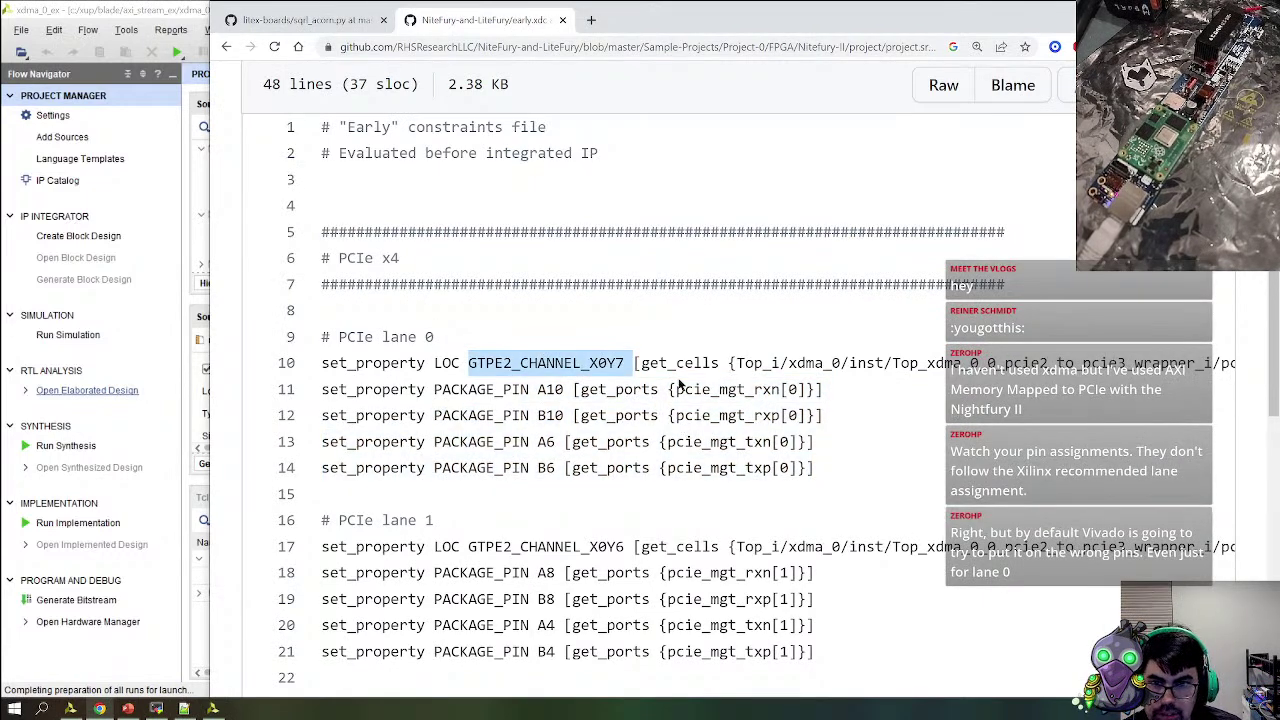
pyautogui.moveTo(642, 480); pyautogui.dragTo(325, 338)
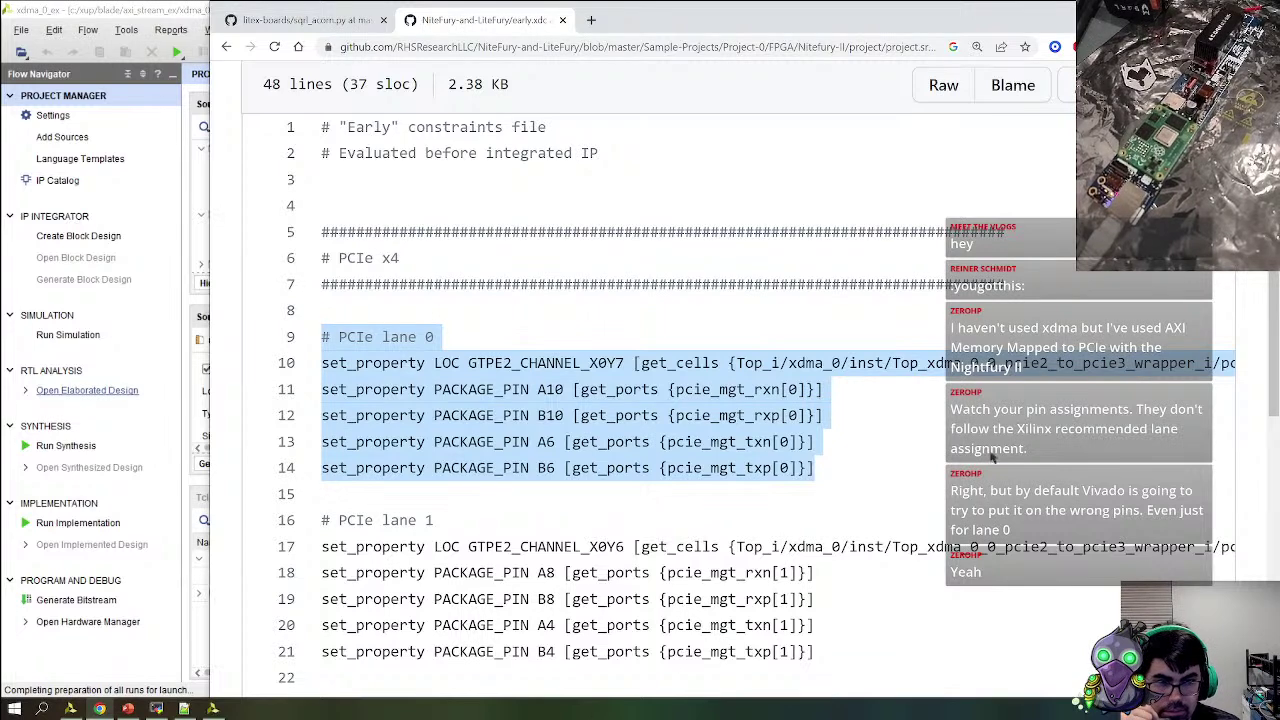
pyautogui.click(717, 367)
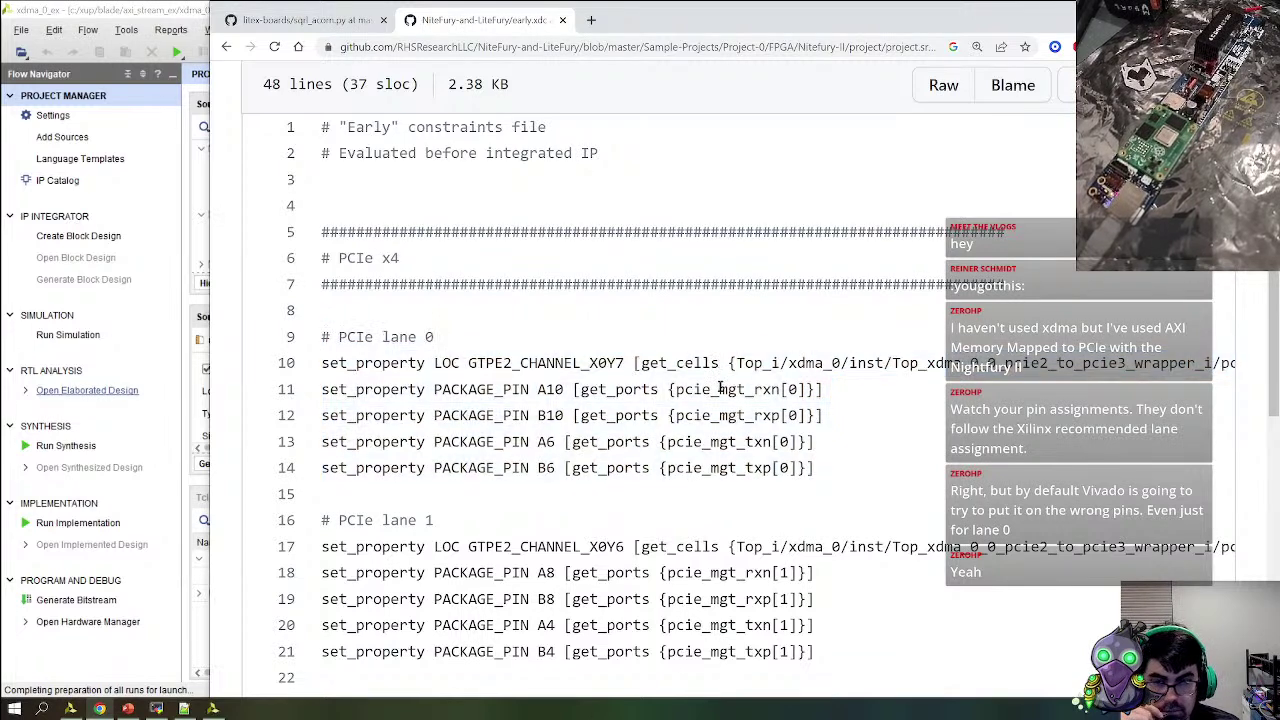
pyautogui.moveTo(806, 370); pyautogui.dragTo(1208, 370)
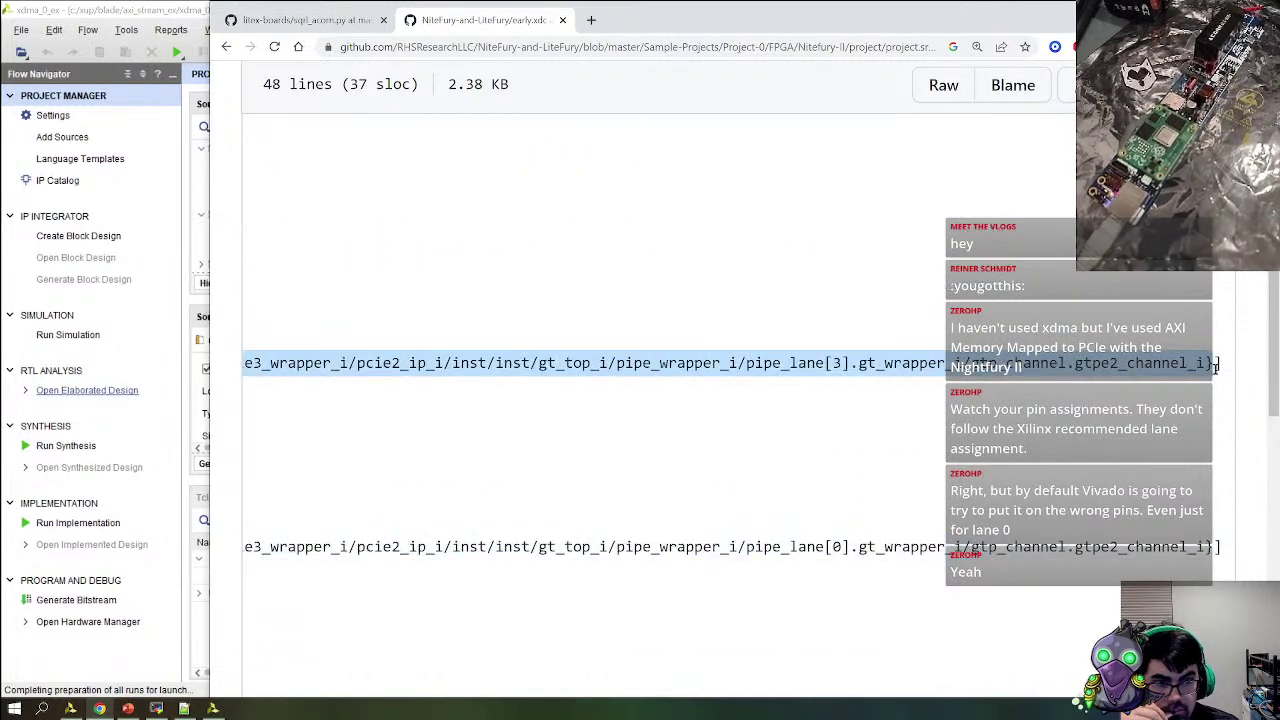
pyautogui.click(655, 356)
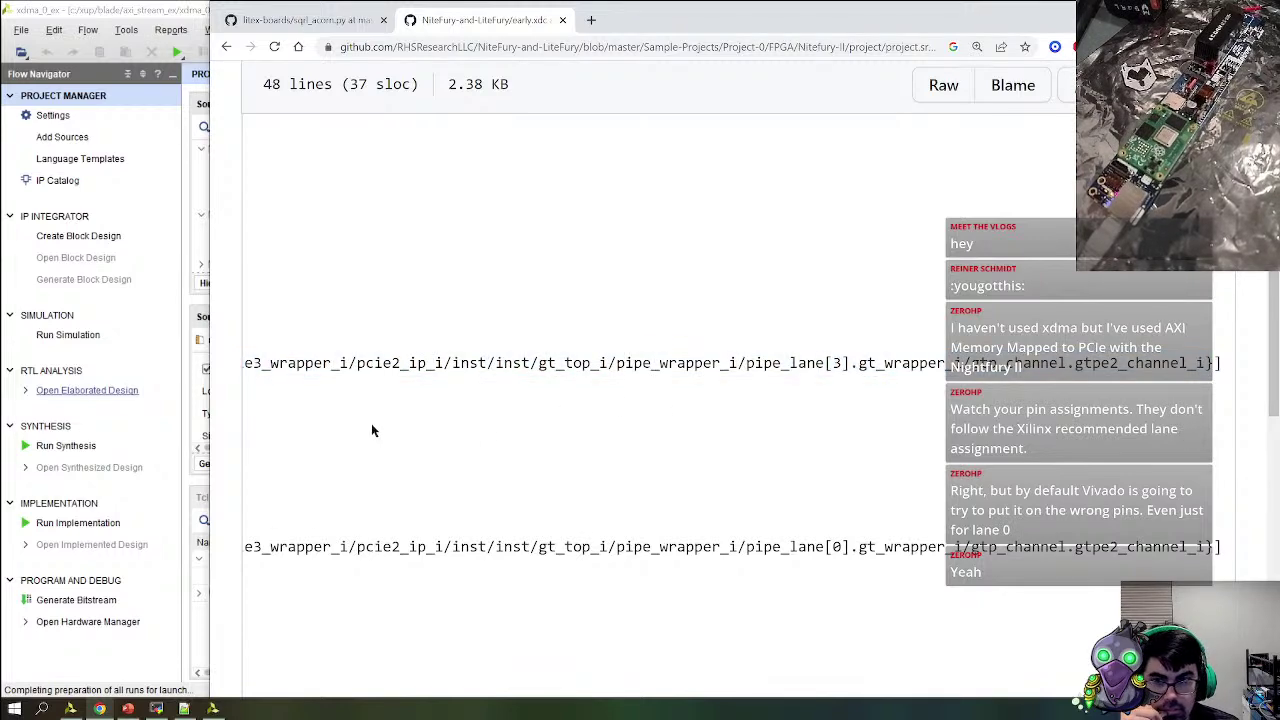
pyautogui.moveTo(457, 360); pyautogui.dragTo(175, 363)
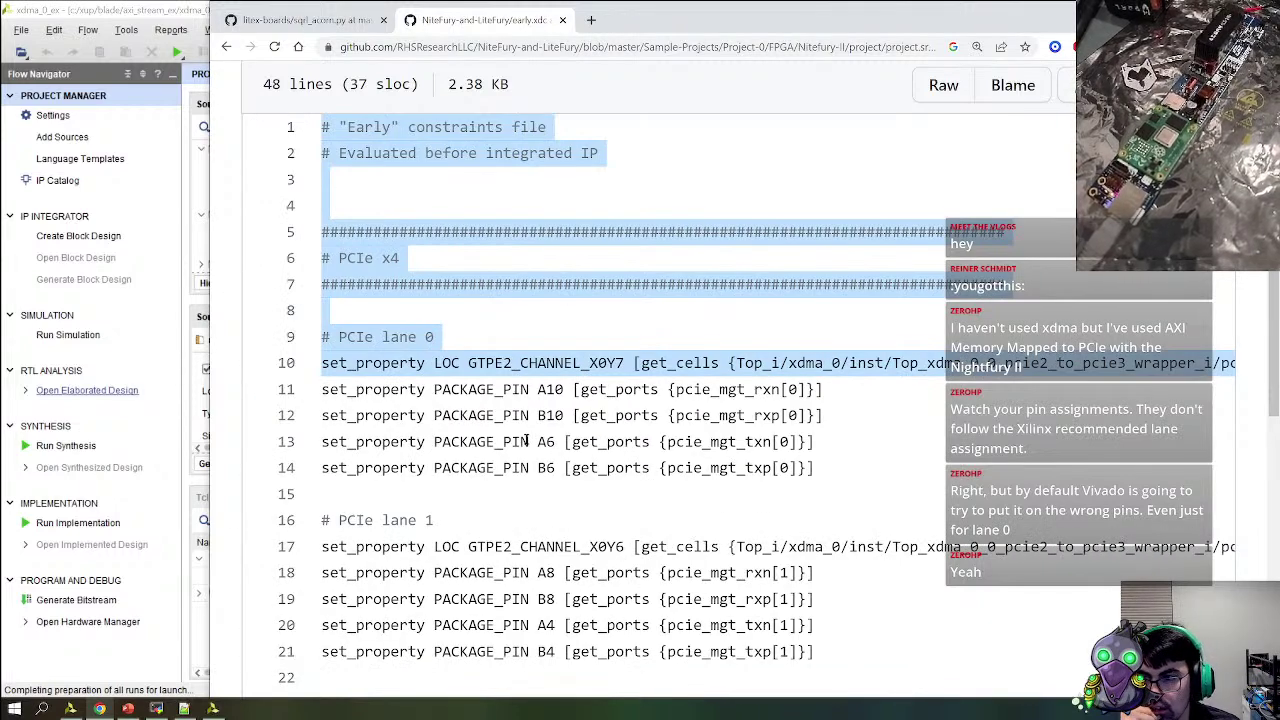
# Review the remaining PCIe lane pins, the refclock pins and the other PCIe signals in early.xdc
pyautogui.click(728, 470)
pyautogui.scroll(-3, 612, 378)
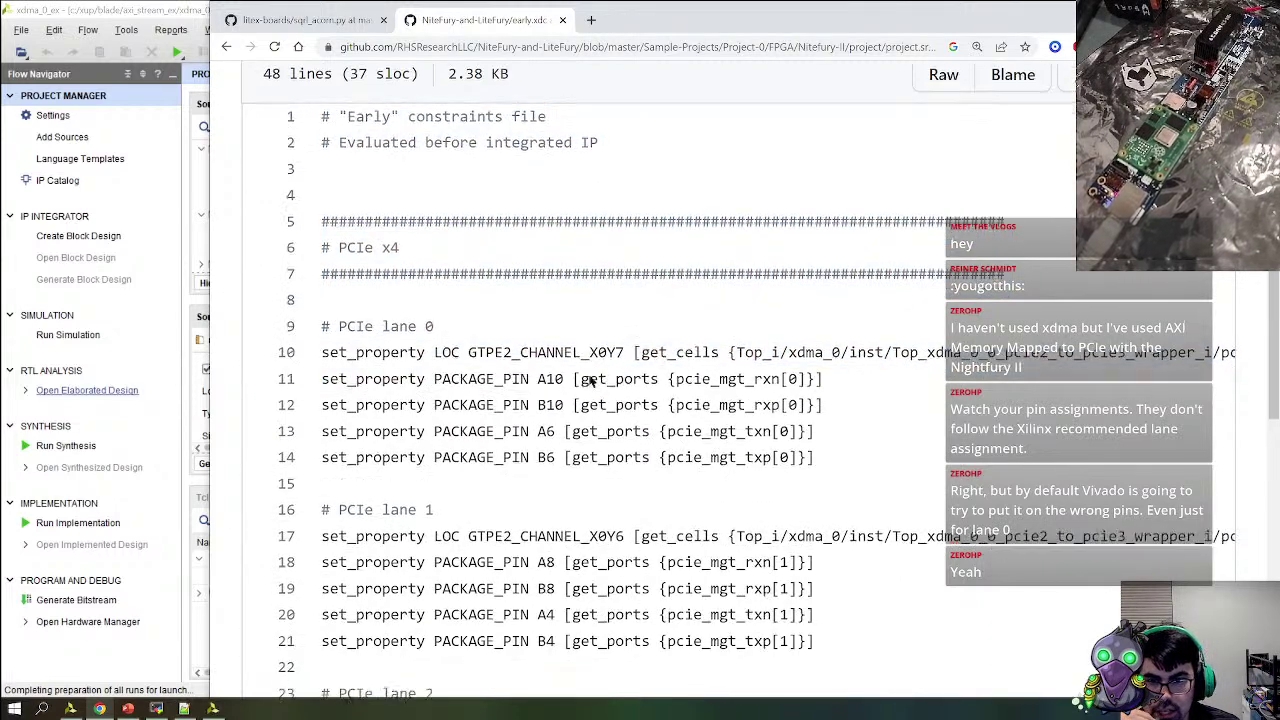
pyautogui.scroll(-2, 600, 418)
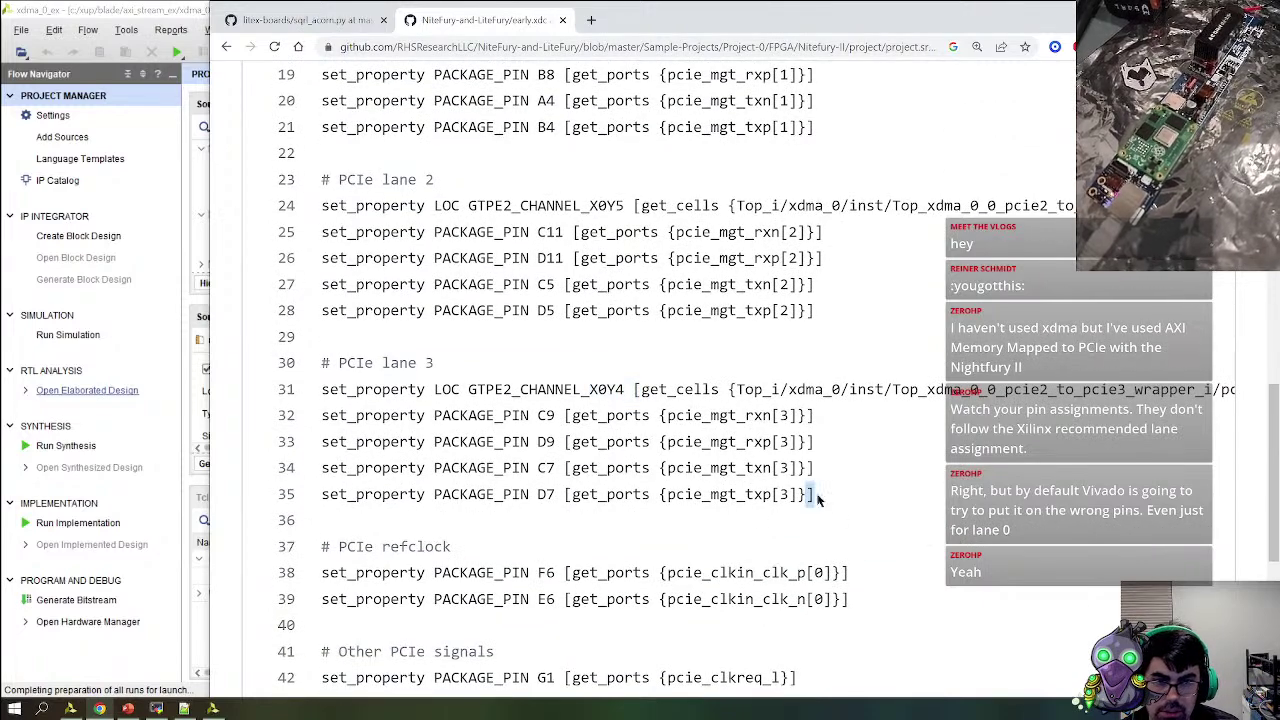
pyautogui.scroll(-3, 793, 532)
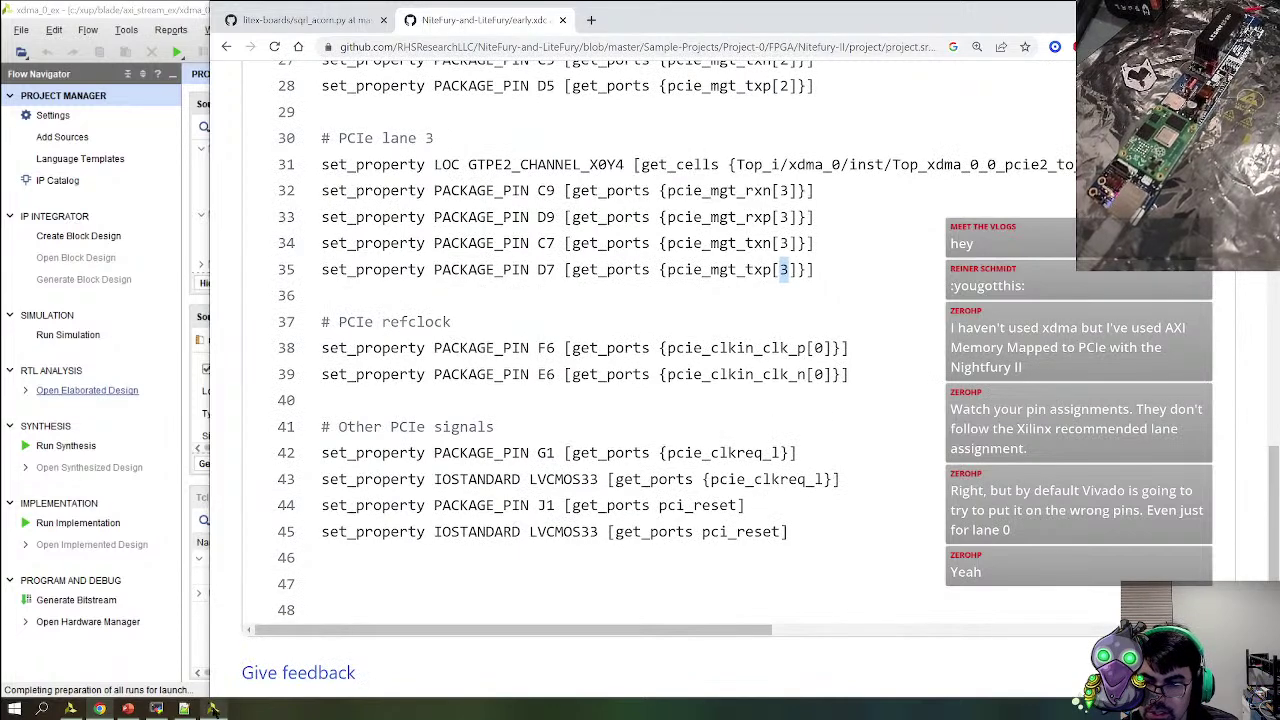
# Switch to Vivado and send the elaborated design preparation to the background
pyautogui.click(210, 630)
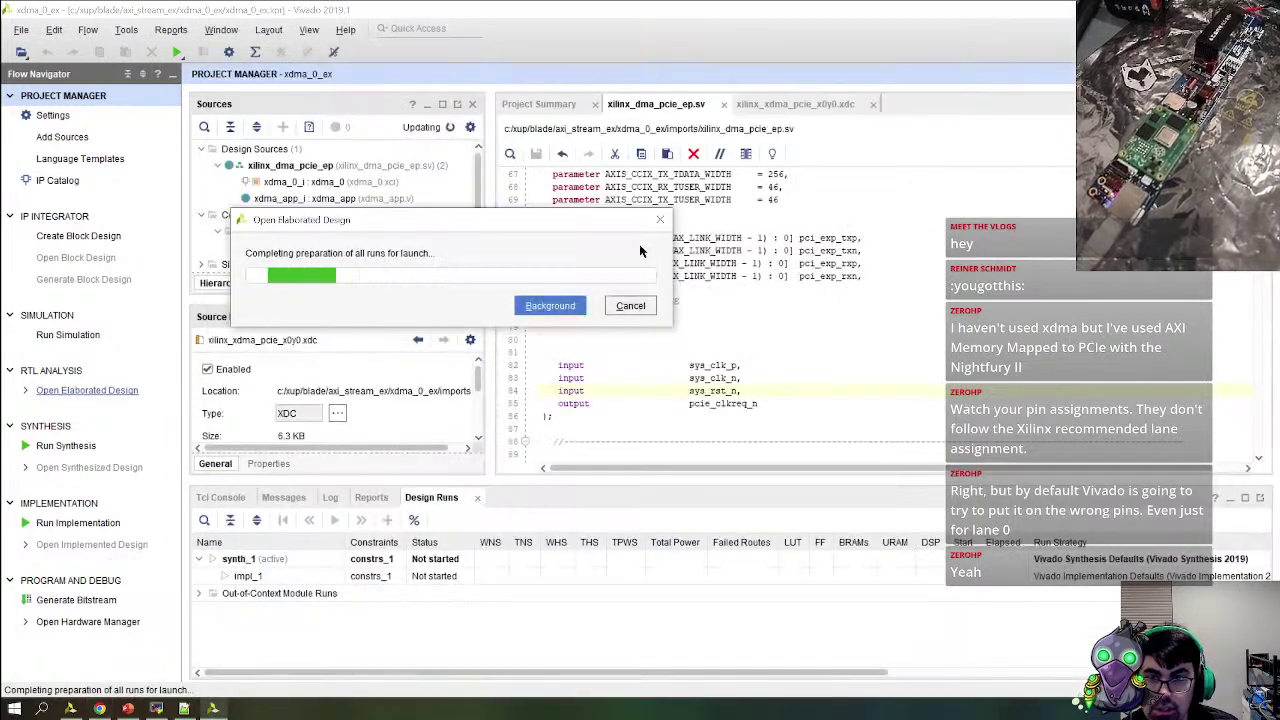
pyautogui.moveTo(400, 222); pyautogui.dragTo(604, 160)
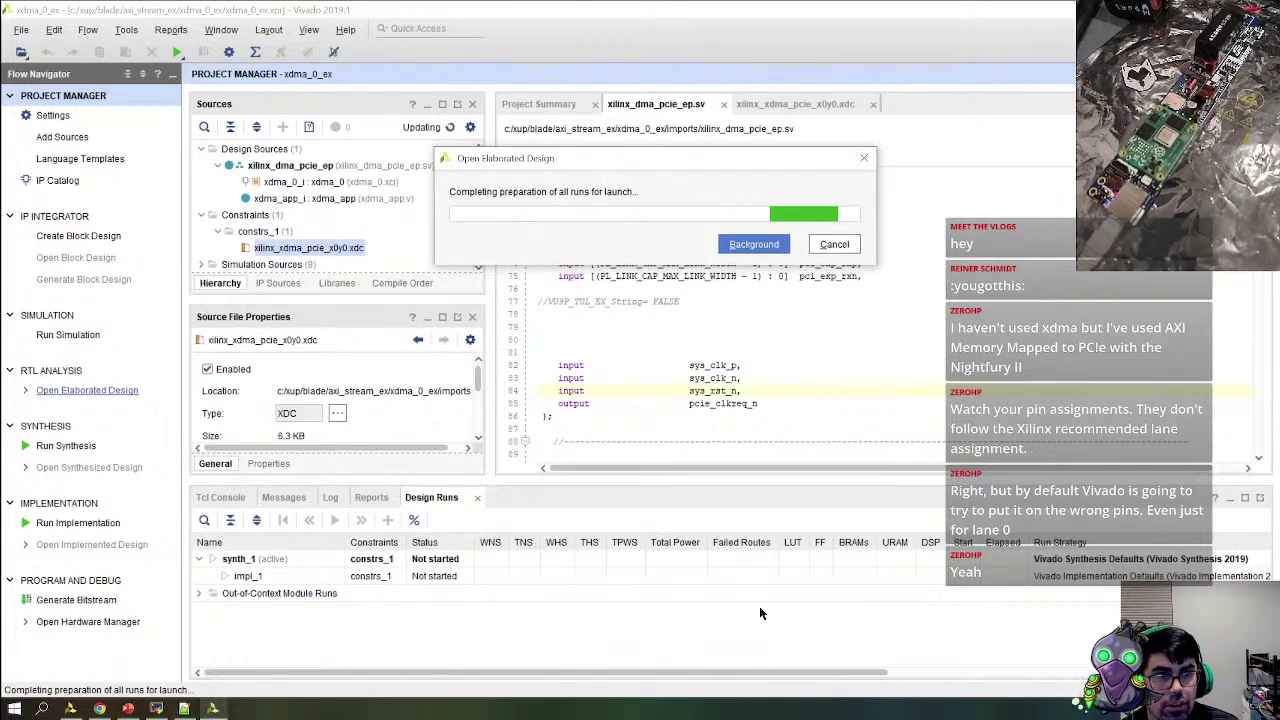
pyautogui.click(754, 244)
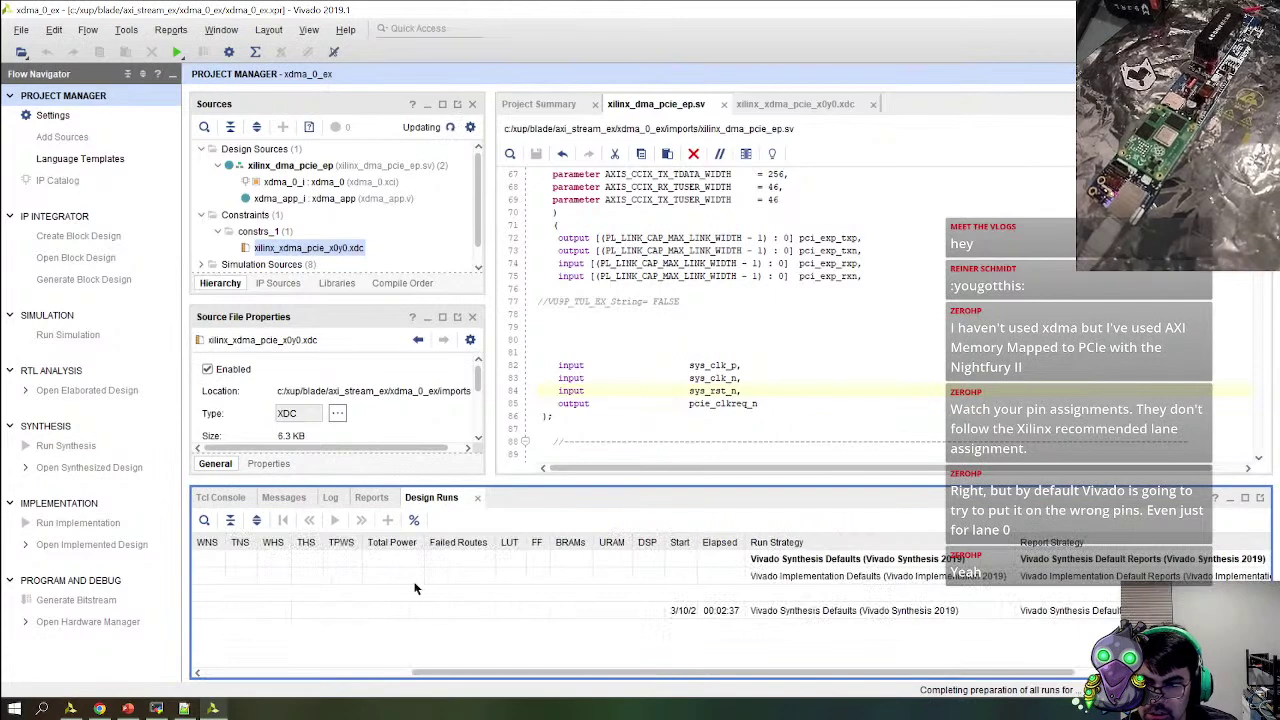
# Show the log of the xdma_0_synth_1 out-of-context run and maximize its view
pyautogui.click(252, 611)
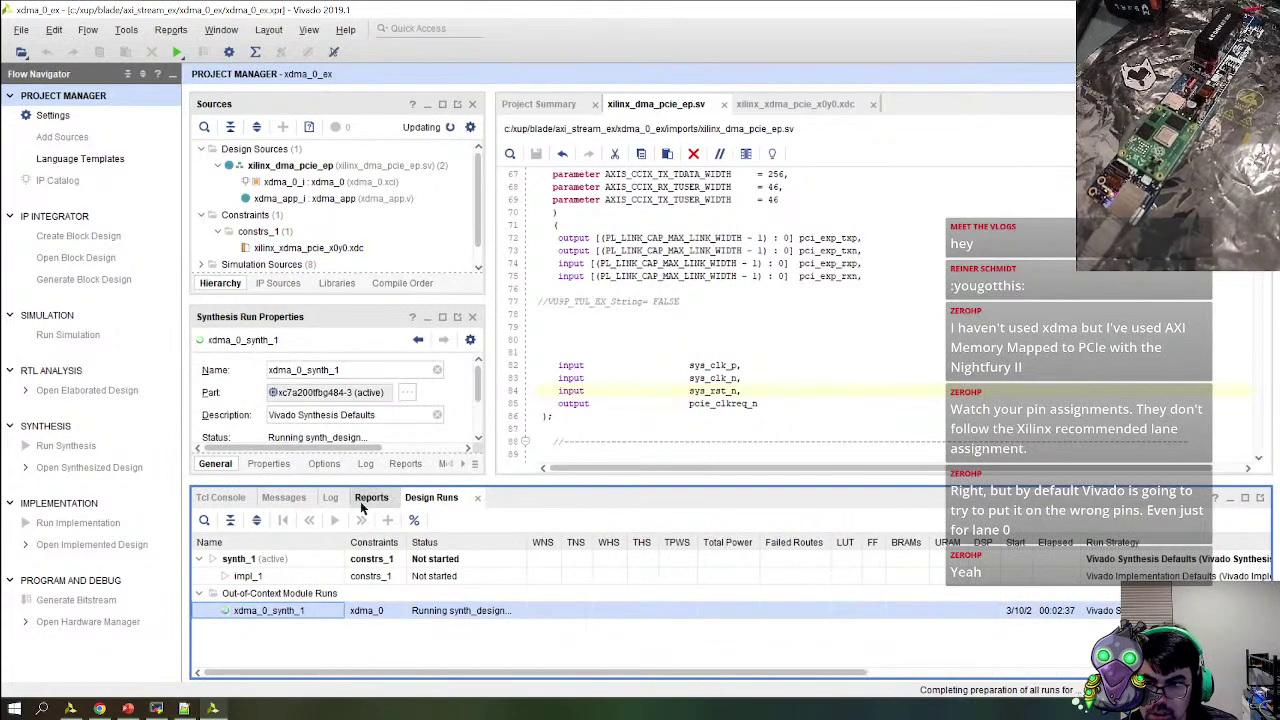
pyautogui.click(330, 497)
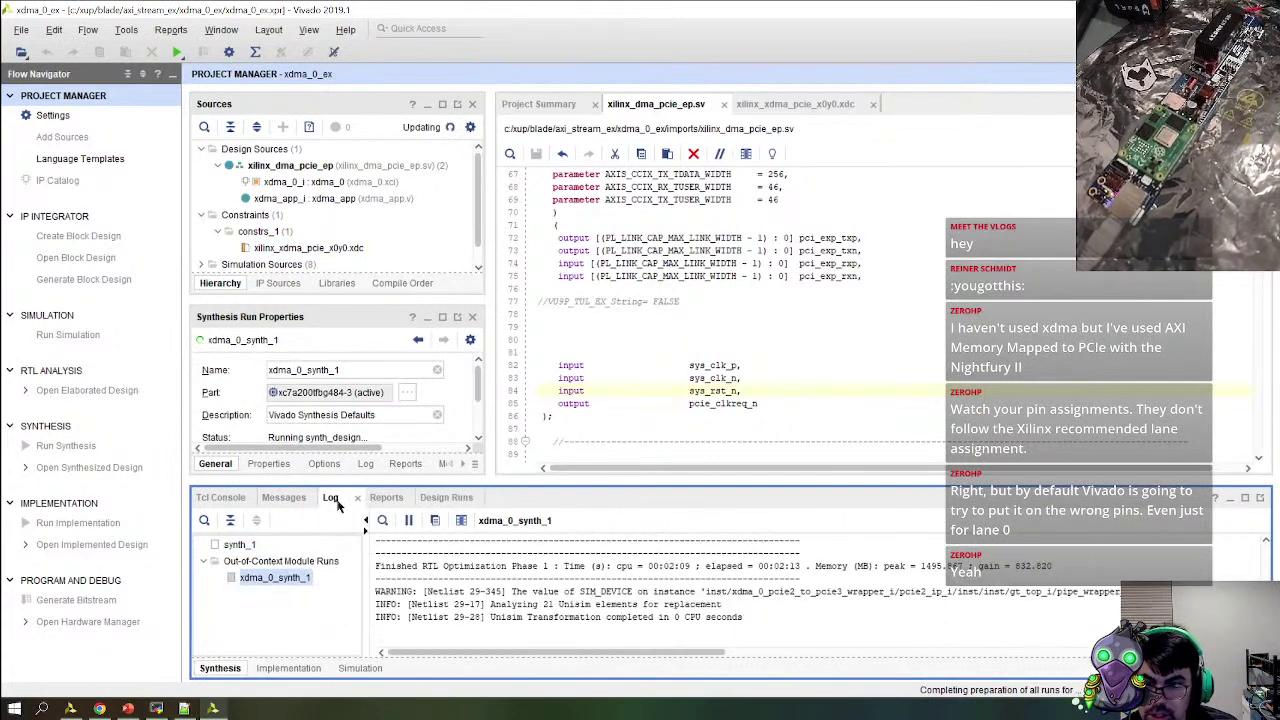
pyautogui.doubleClick(333, 500)
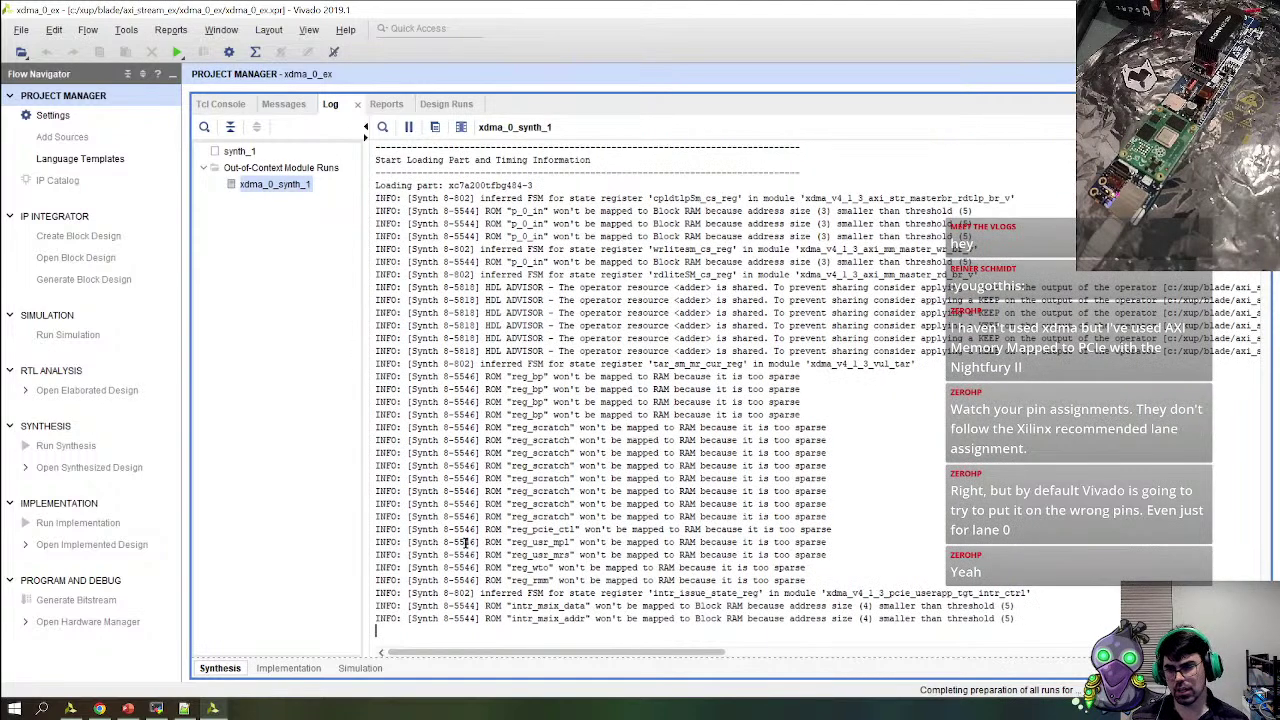
# Switch to the browser, search for "artix 7 pcie" in a new tab and open Xilinx's 7 Series Integrated Block for PCI Express page
pyautogui.click(99, 708)
pyautogui.click(592, 20)
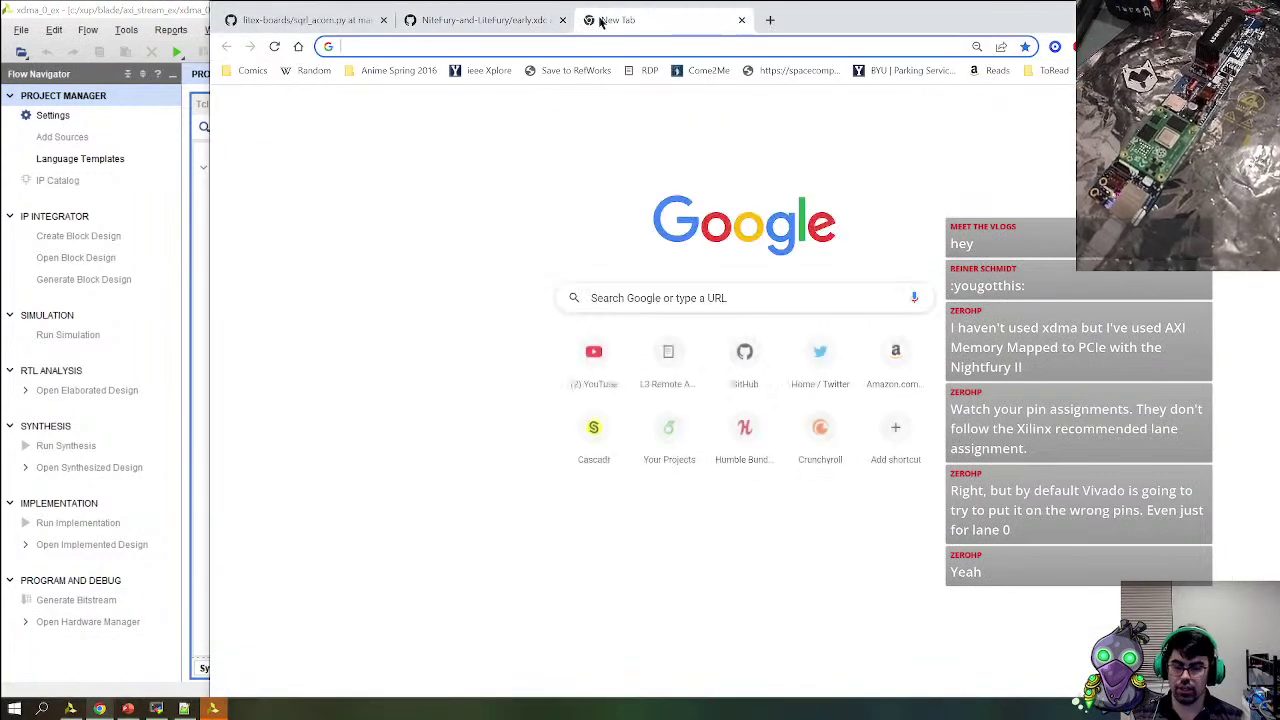
pyautogui.write('artix 7 pcie')
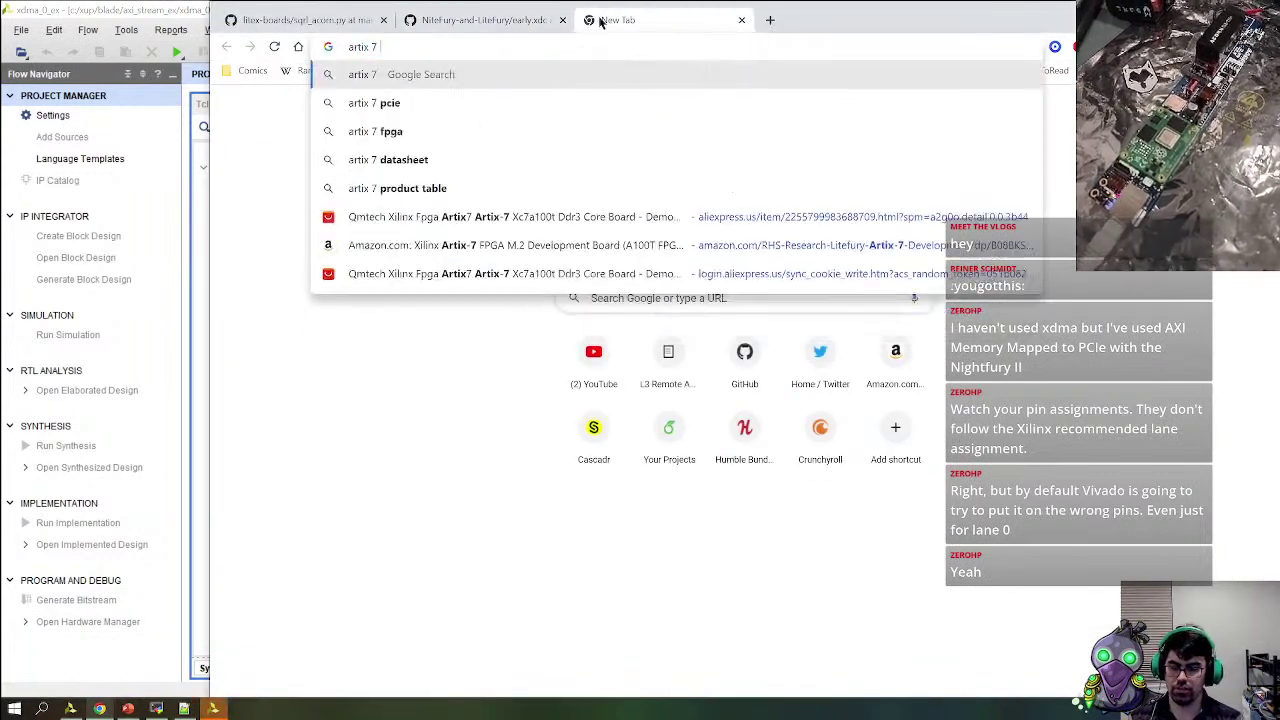
pyautogui.press('Return')
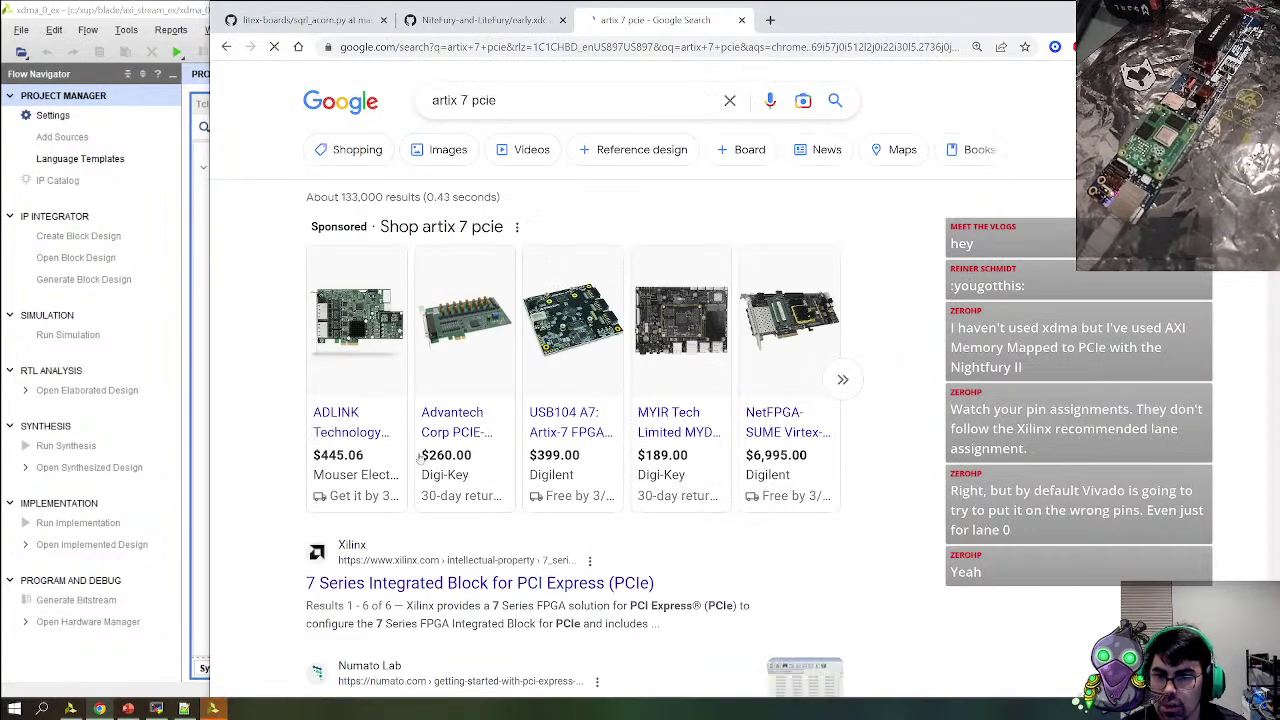
pyautogui.scroll(-2, 503, 363)
pyautogui.click(503, 360)
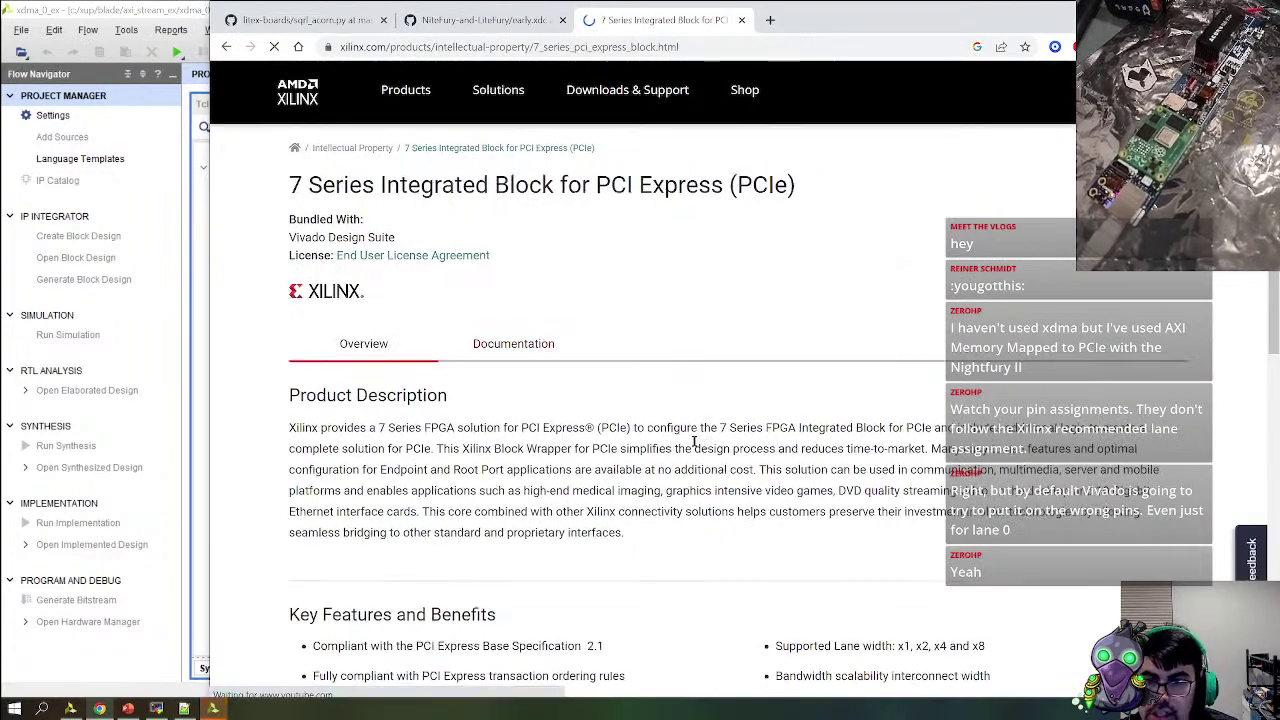
# Filter the product documentation to User Guides, open the UG477 guide and place its tab before the product page's tab
pyautogui.scroll(-3, 503, 363)
pyautogui.click(497, 196)
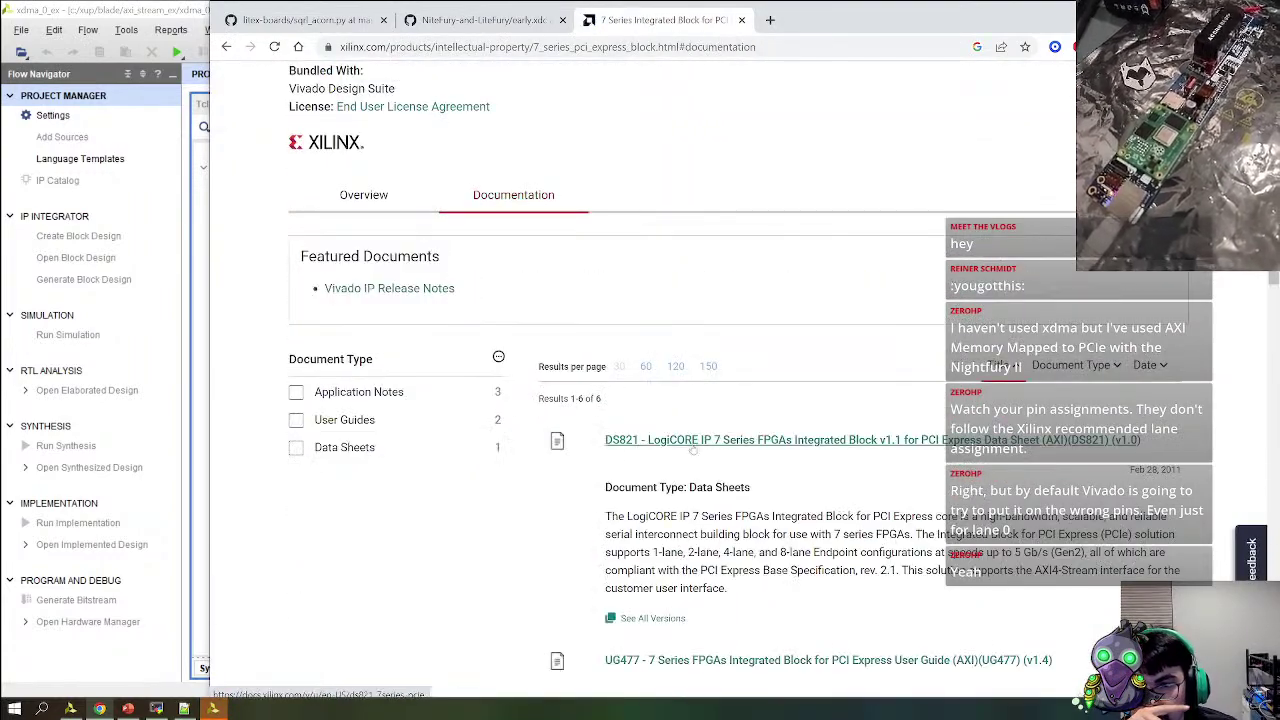
pyautogui.click(312, 420)
pyautogui.scroll(-1, 800, 500)
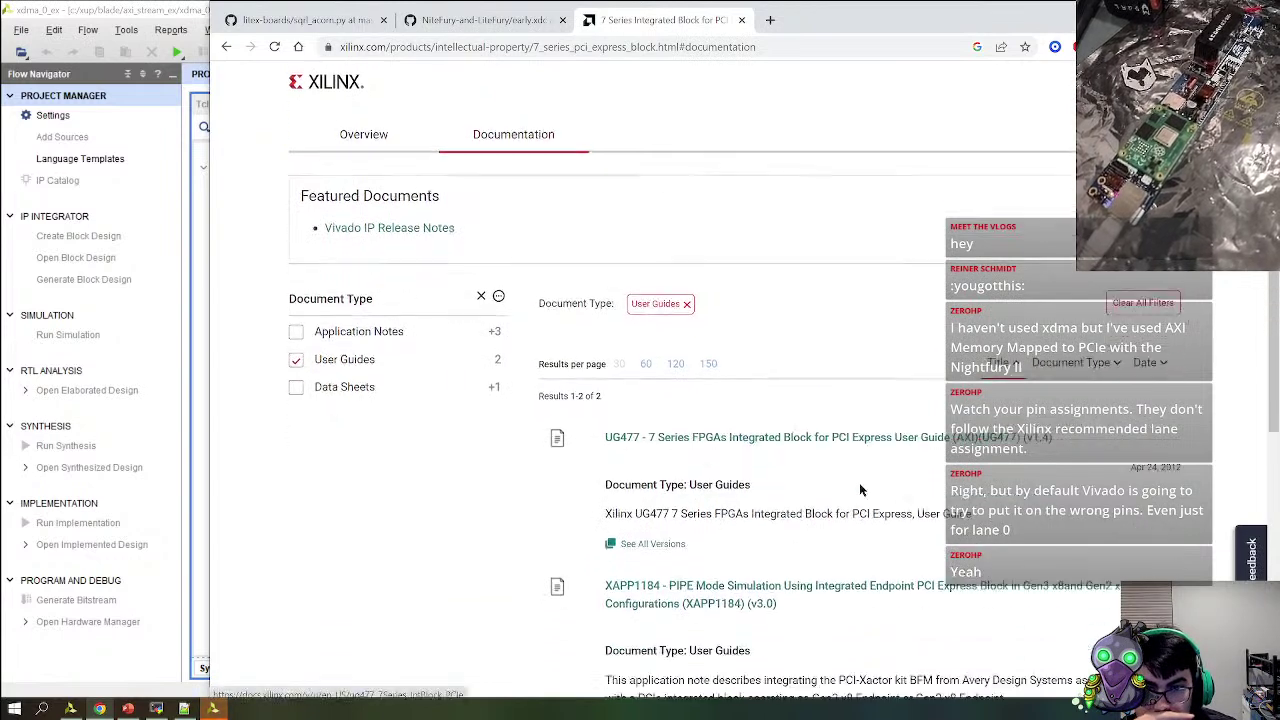
pyautogui.click(787, 432)
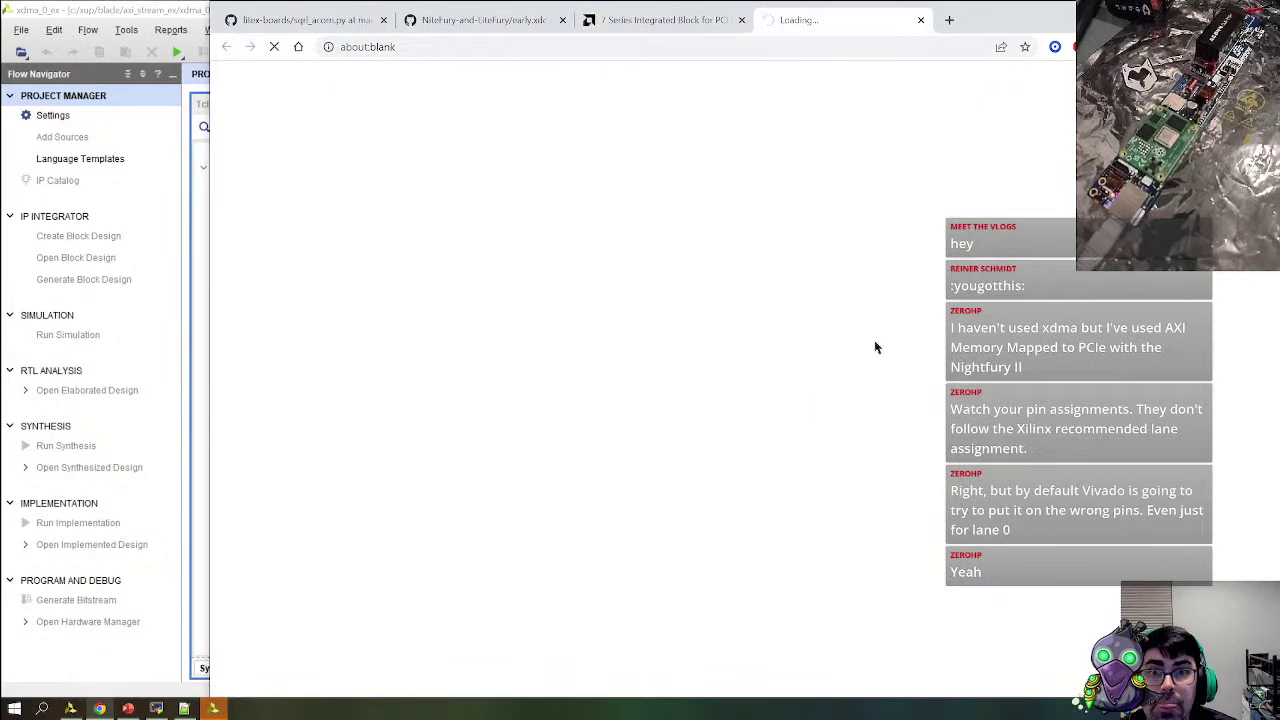
pyautogui.moveTo(857, 20); pyautogui.dragTo(706, 20)
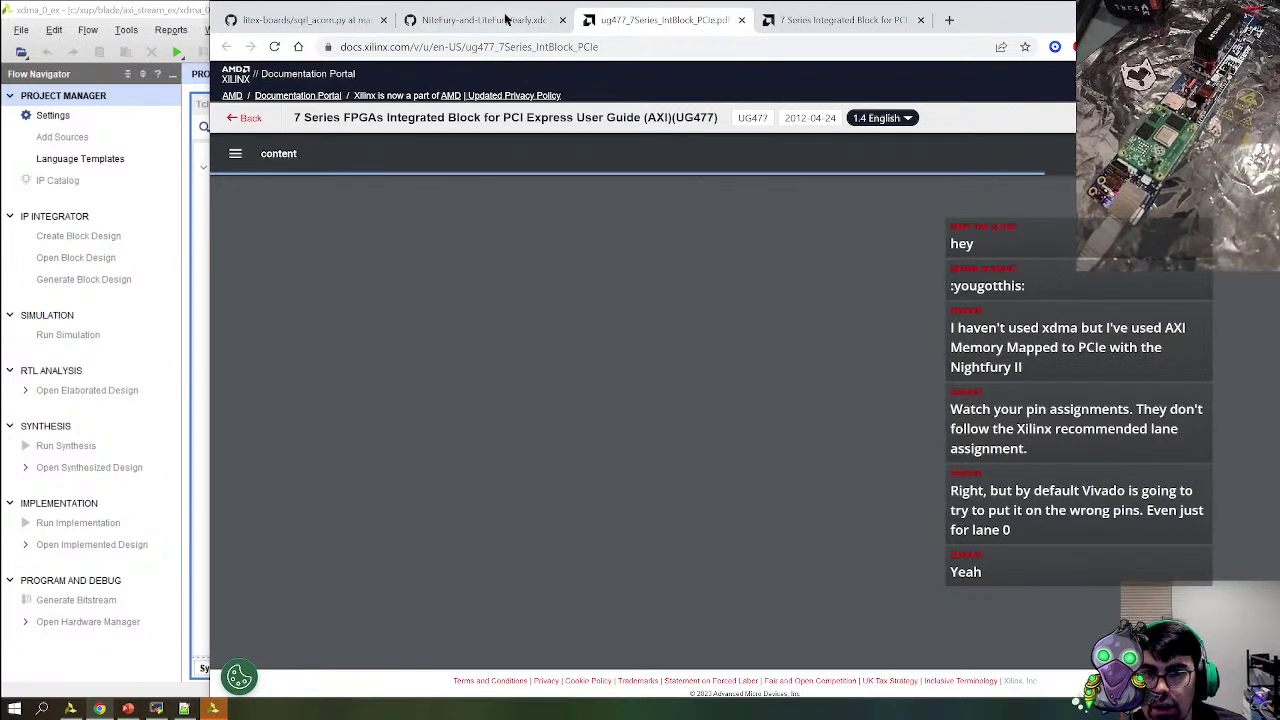
# Check the xdma_0_synth_1 log in Vivado, switch back to the browser and examine the supported lane widths table in the UG477 guide
pyautogui.click(213, 709)
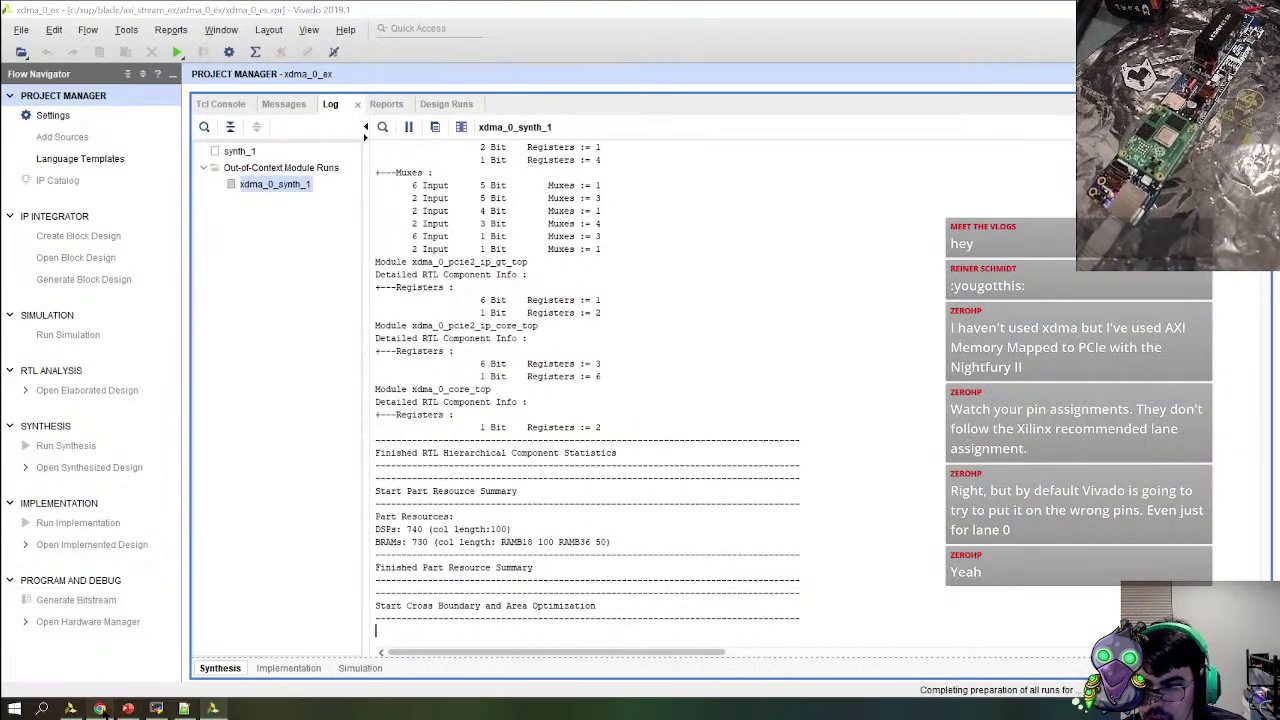
pyautogui.click(99, 709)
pyautogui.scroll(-20, 778, 380)
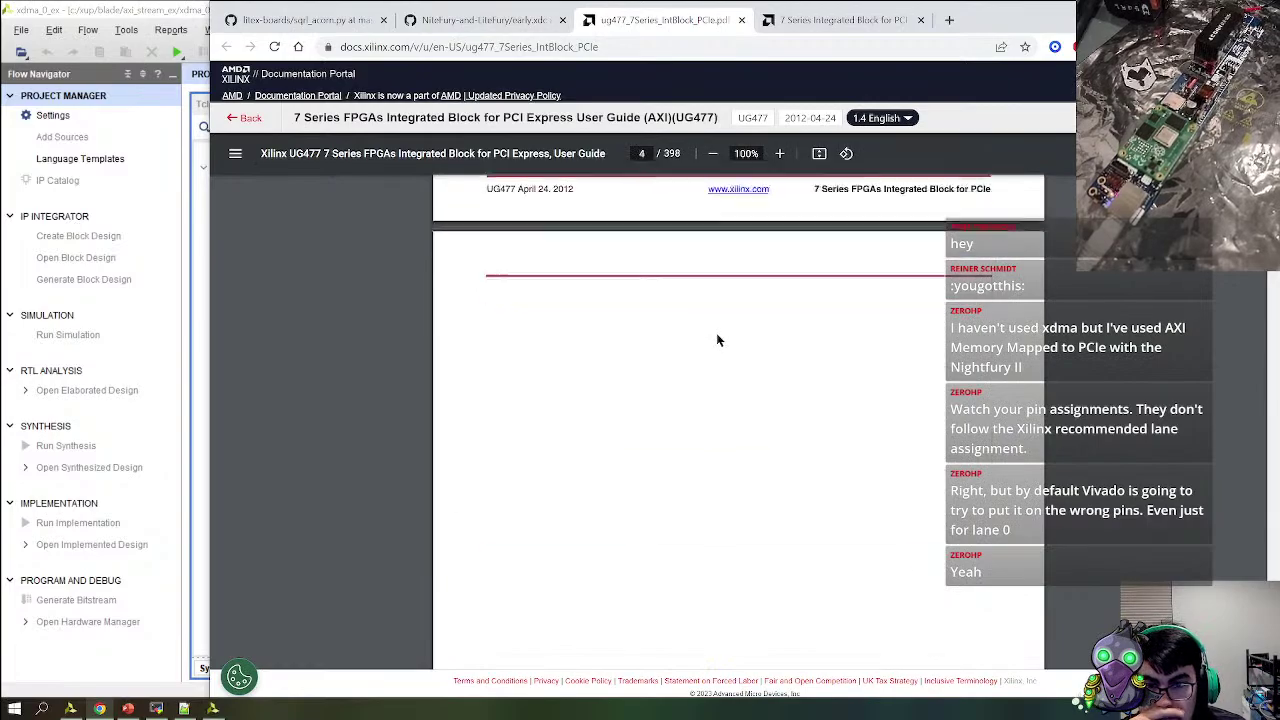
pyautogui.scroll(-20, 730, 345)
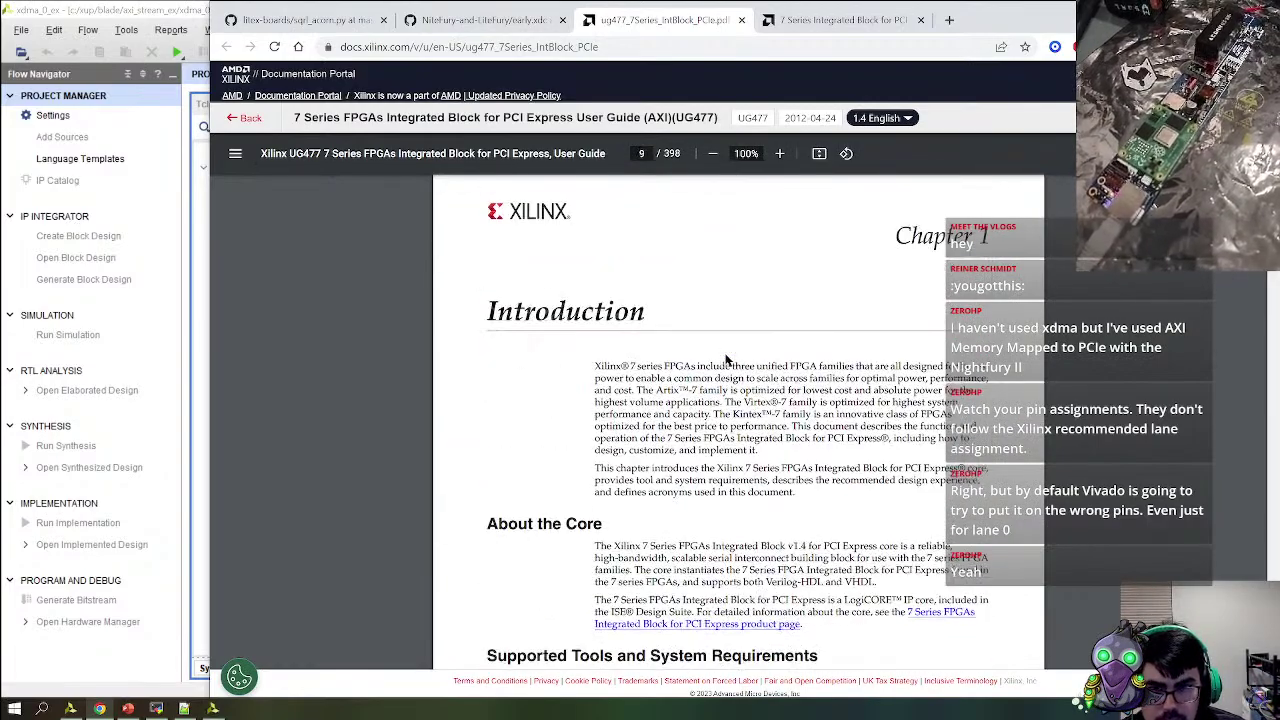
pyautogui.scroll(-4, 728, 363)
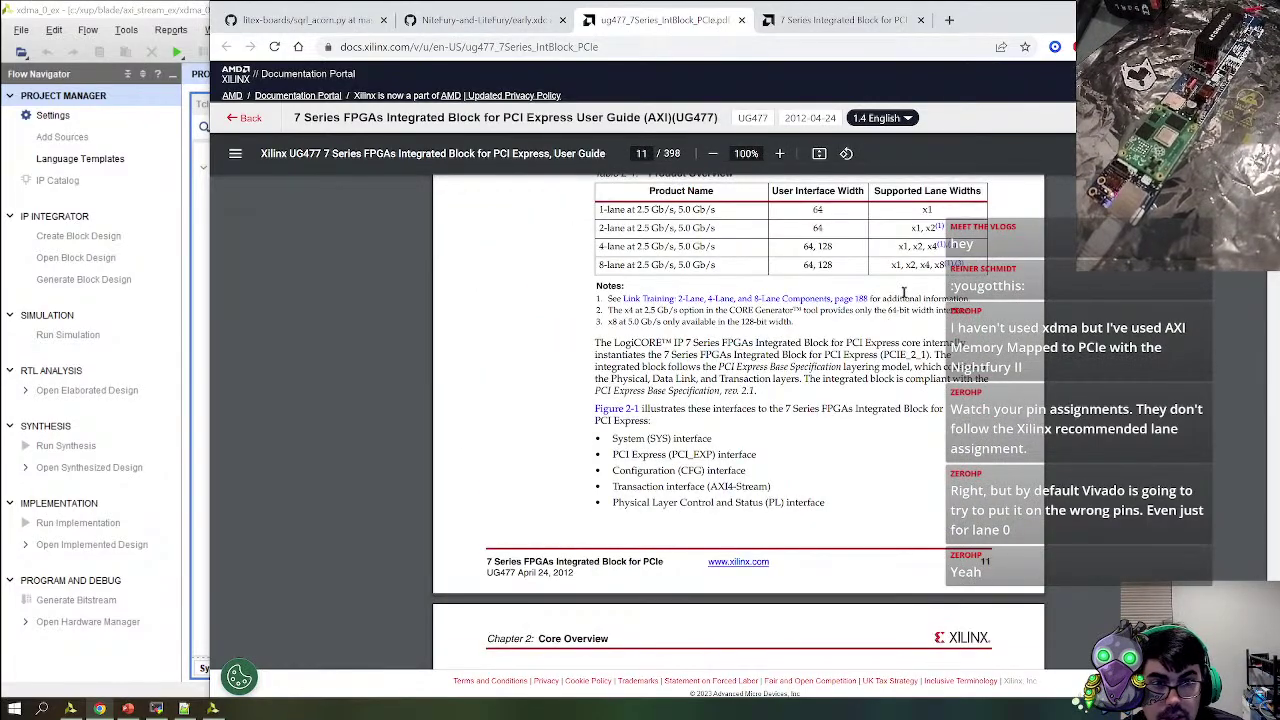
pyautogui.moveTo(946, 196); pyautogui.dragTo(922, 258)
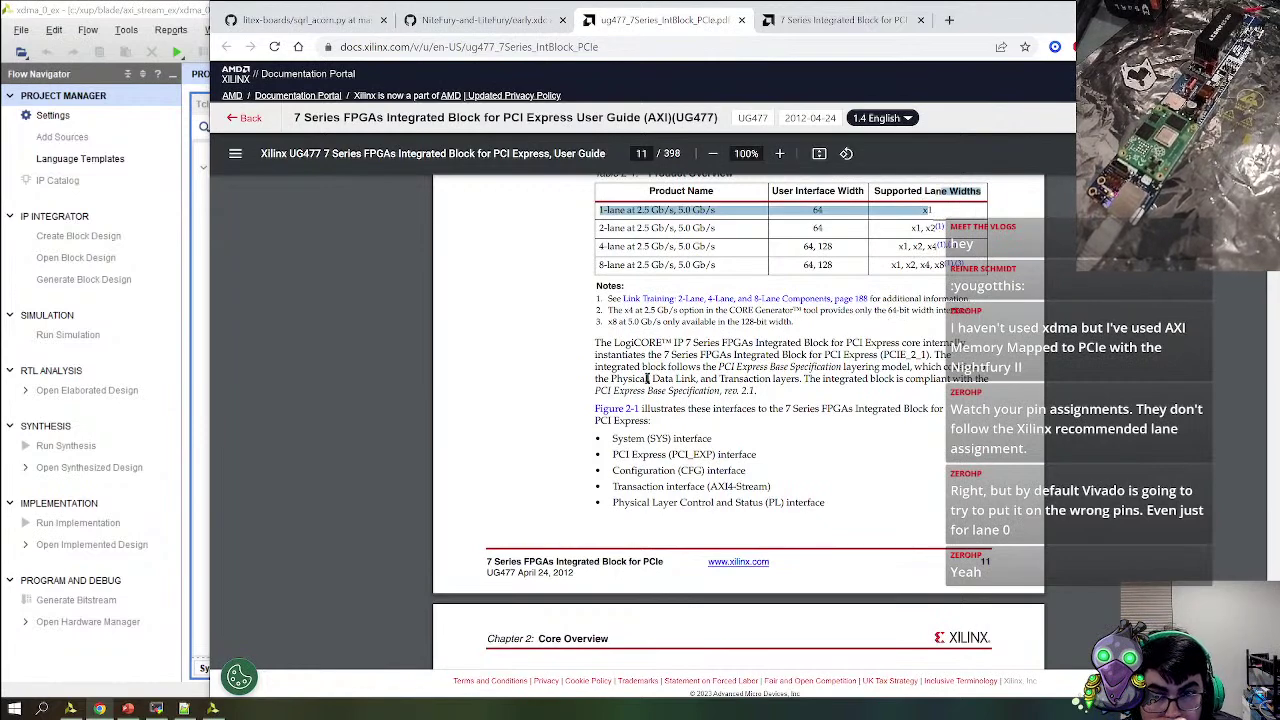
# Look through the Core Overview chapter of UG477 for the PCI Express interface signals of each lane
pyautogui.scroll(-18, 646, 378)
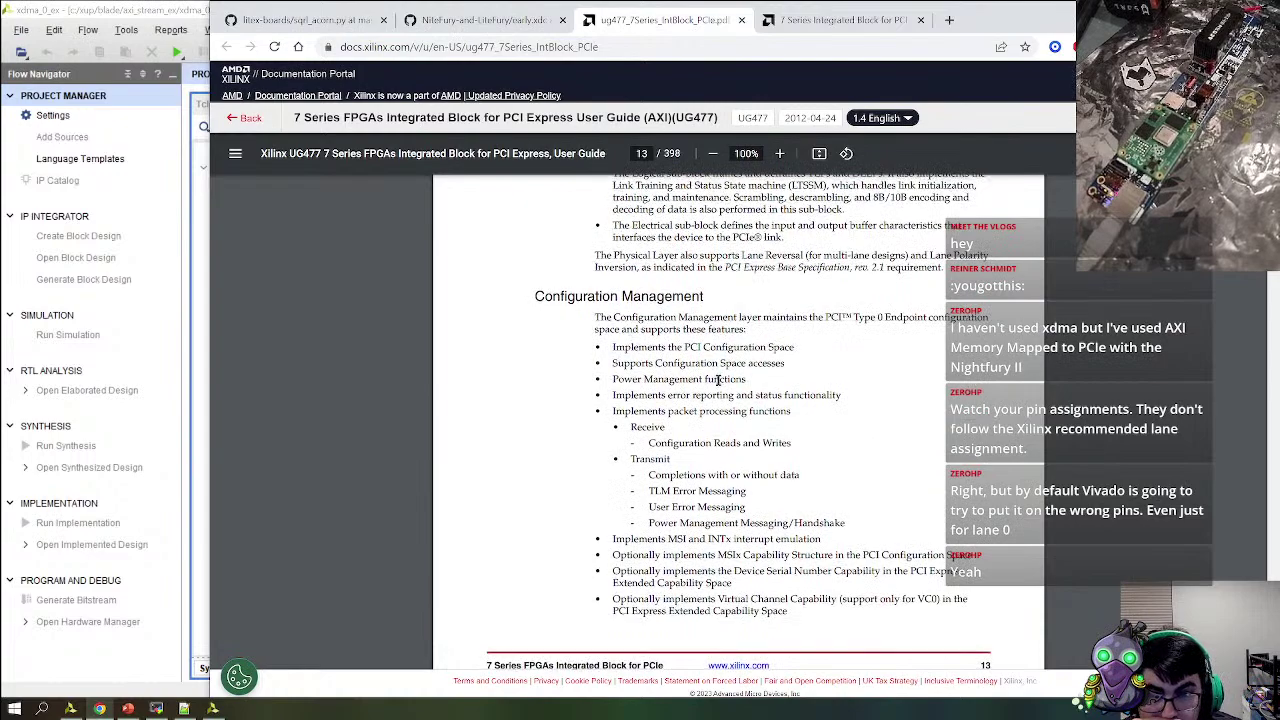
pyautogui.scroll(-15, 717, 380)
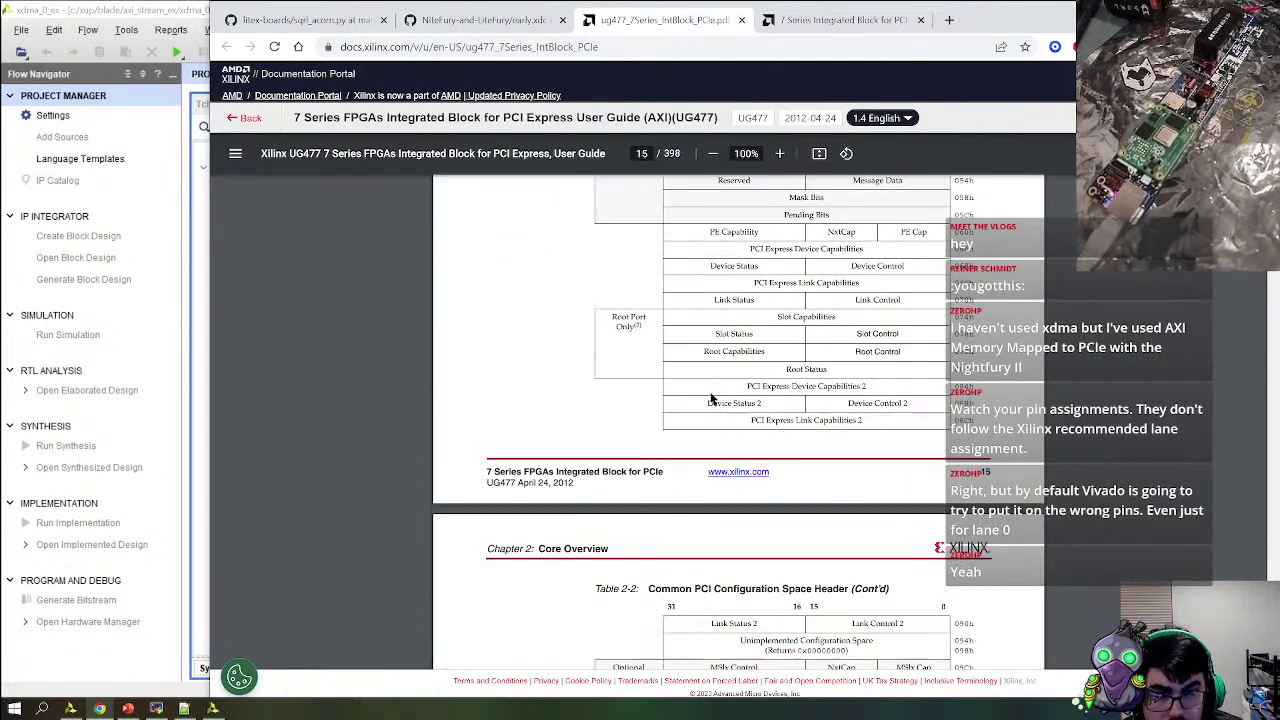
pyautogui.scroll(-16, 711, 398)
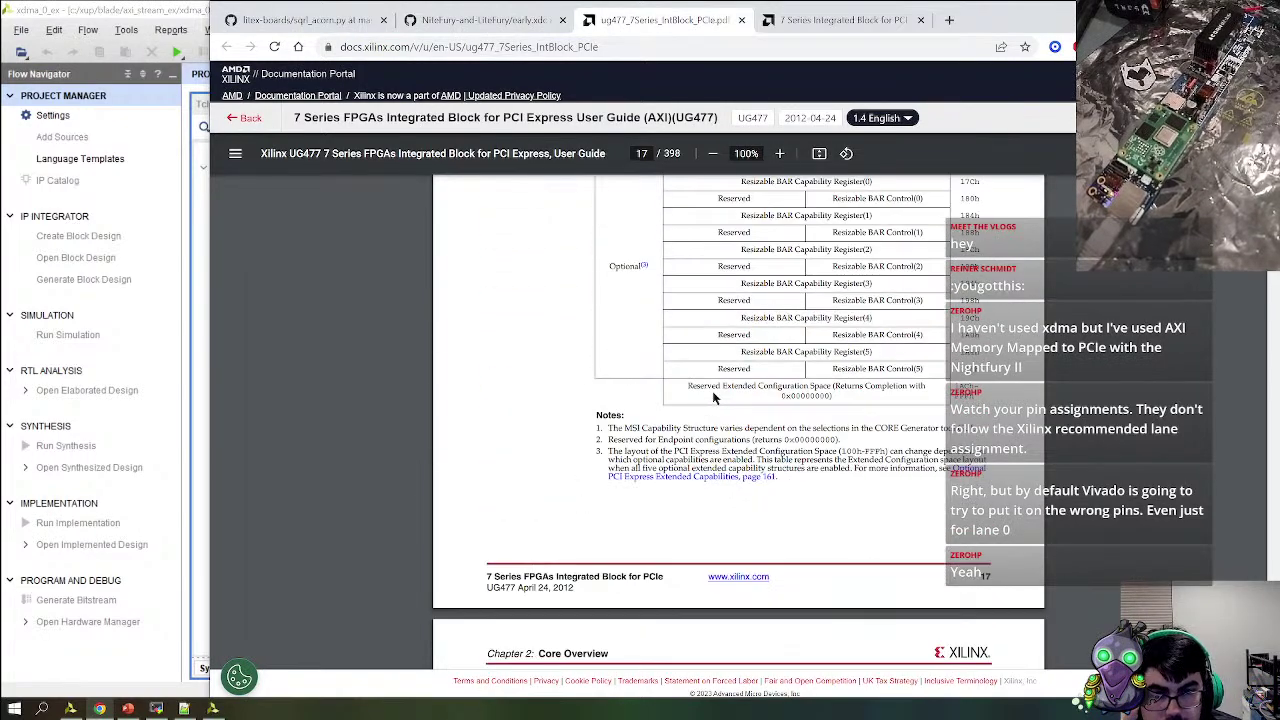
pyautogui.scroll(-15, 714, 398)
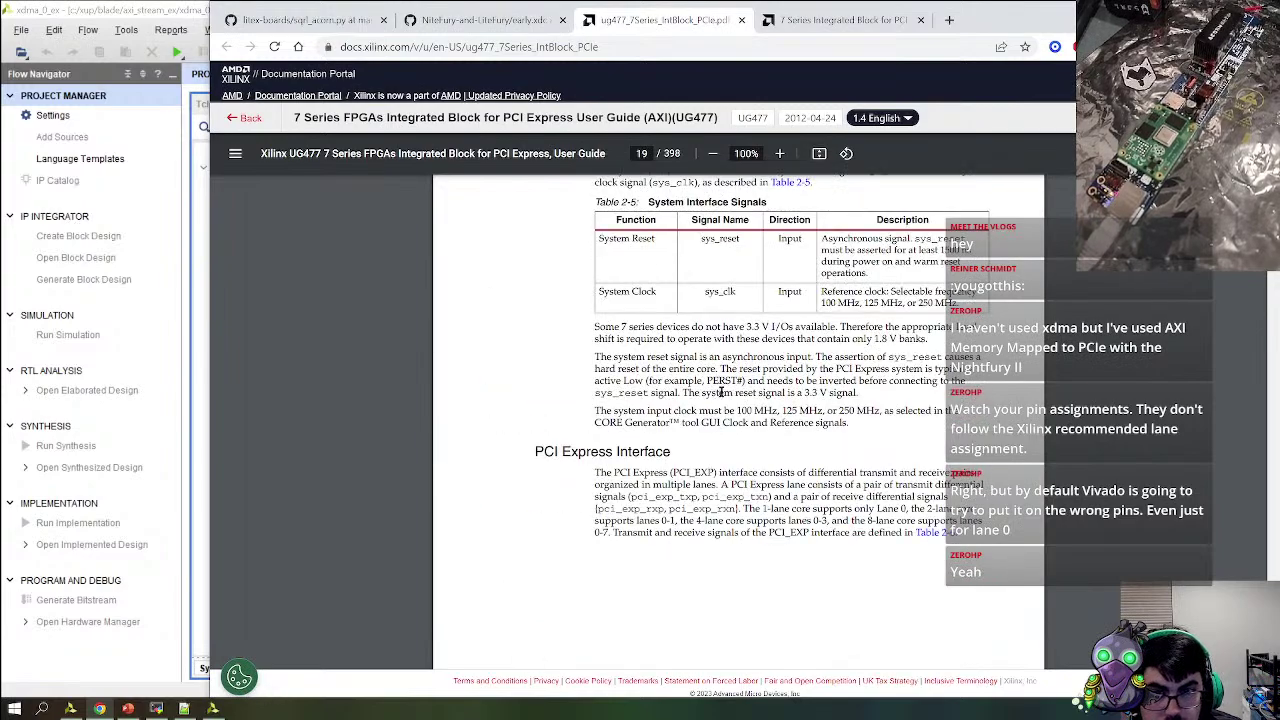
pyautogui.scroll(-5, 720, 392)
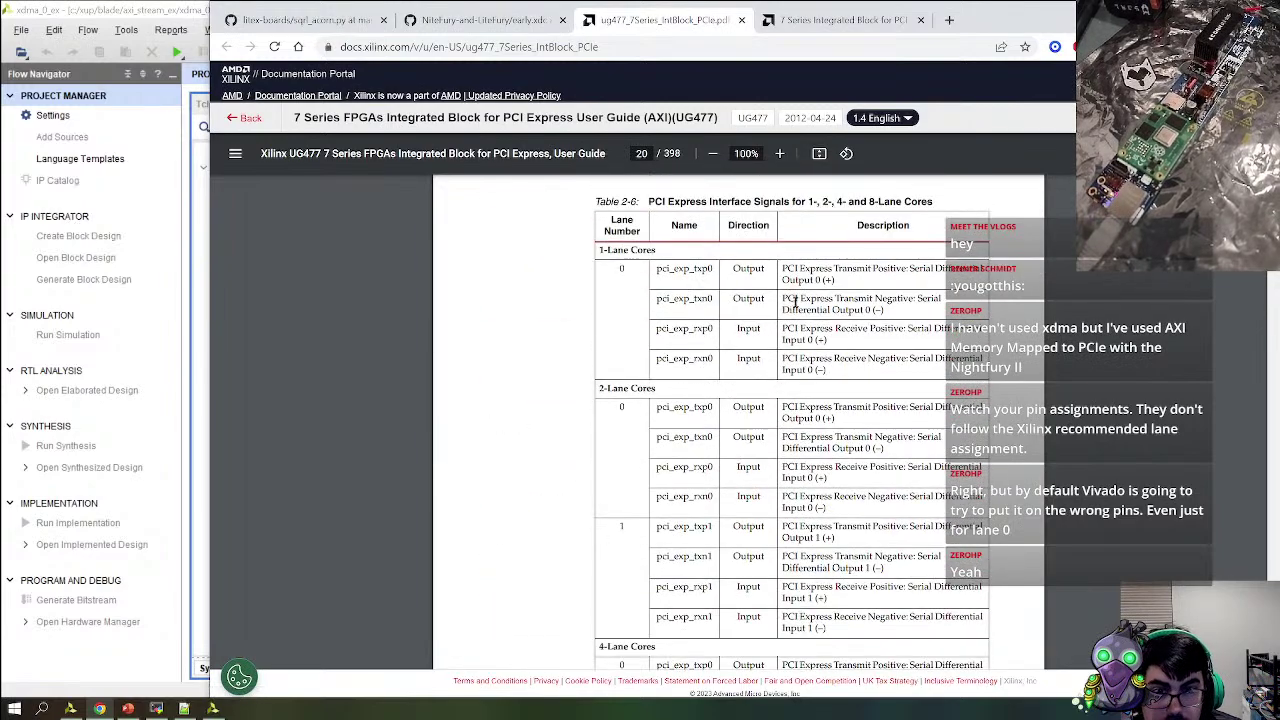
pyautogui.scroll(-20, 780, 330)
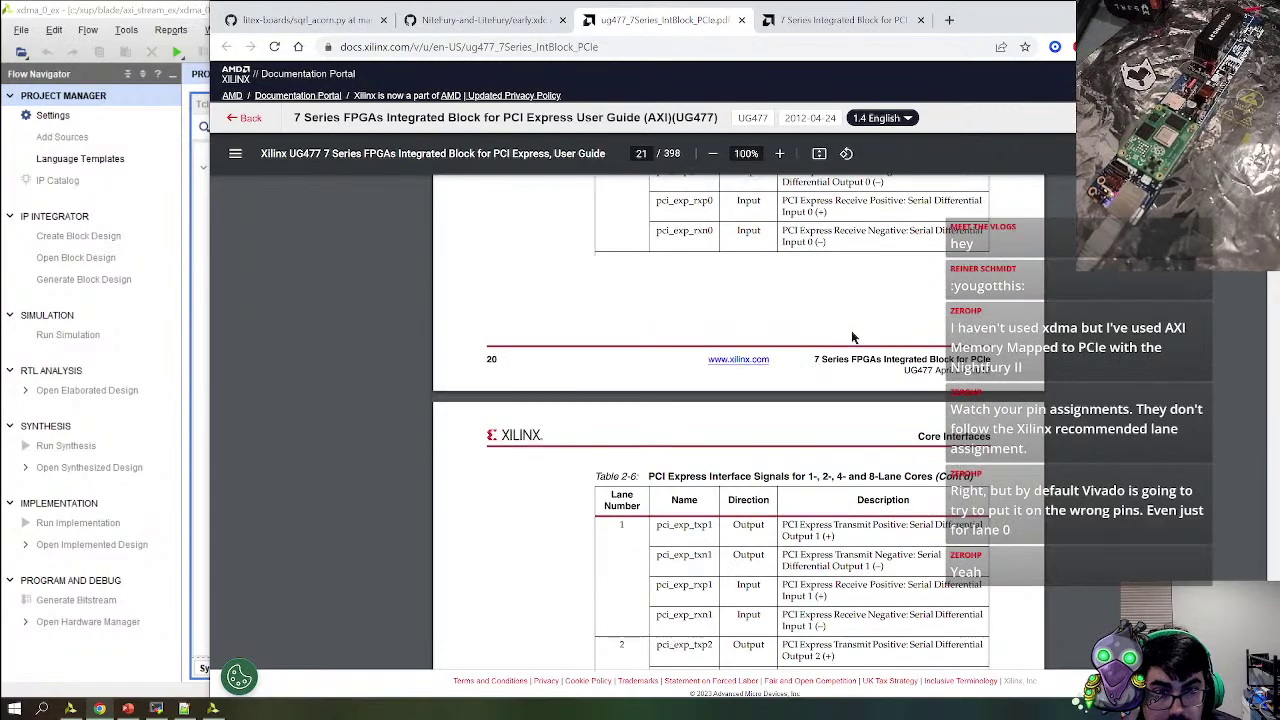
pyautogui.scroll(-15, 708, 322)
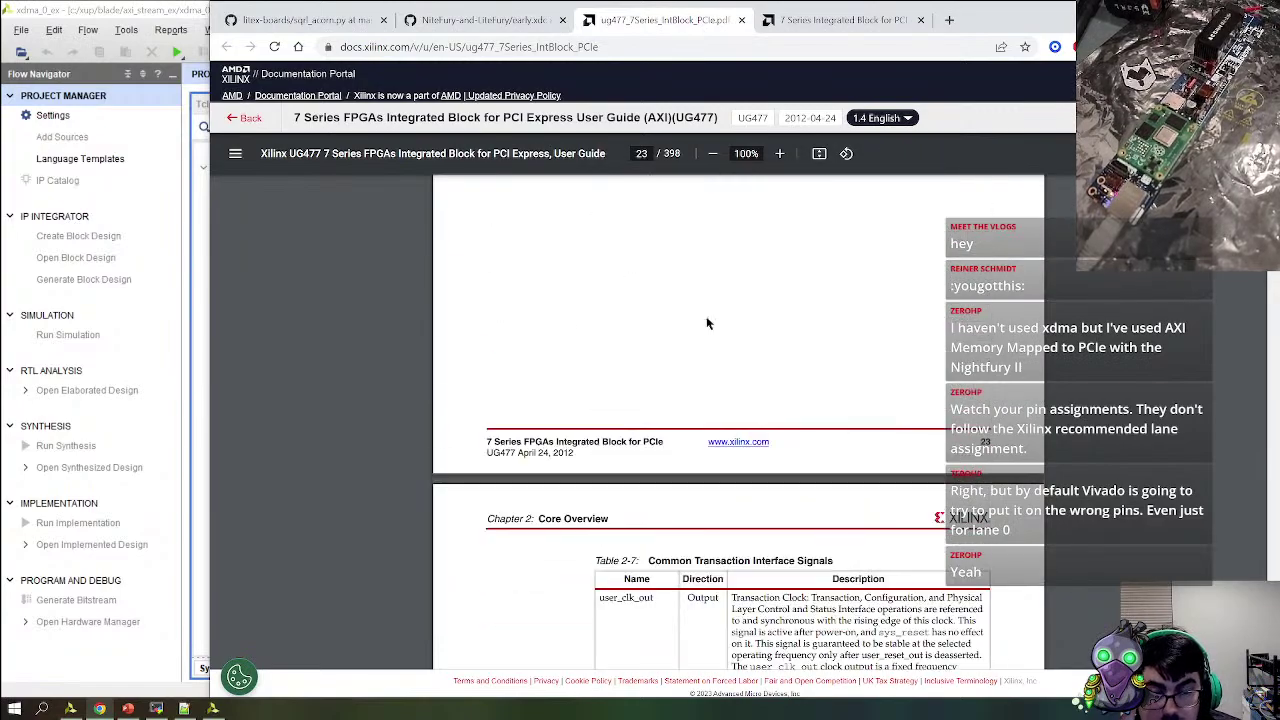
# Skim the transaction, physical layer, configuration and clocking signal tables in the rest of the Core Overview chapter
pyautogui.scroll(-20, 660, 375)
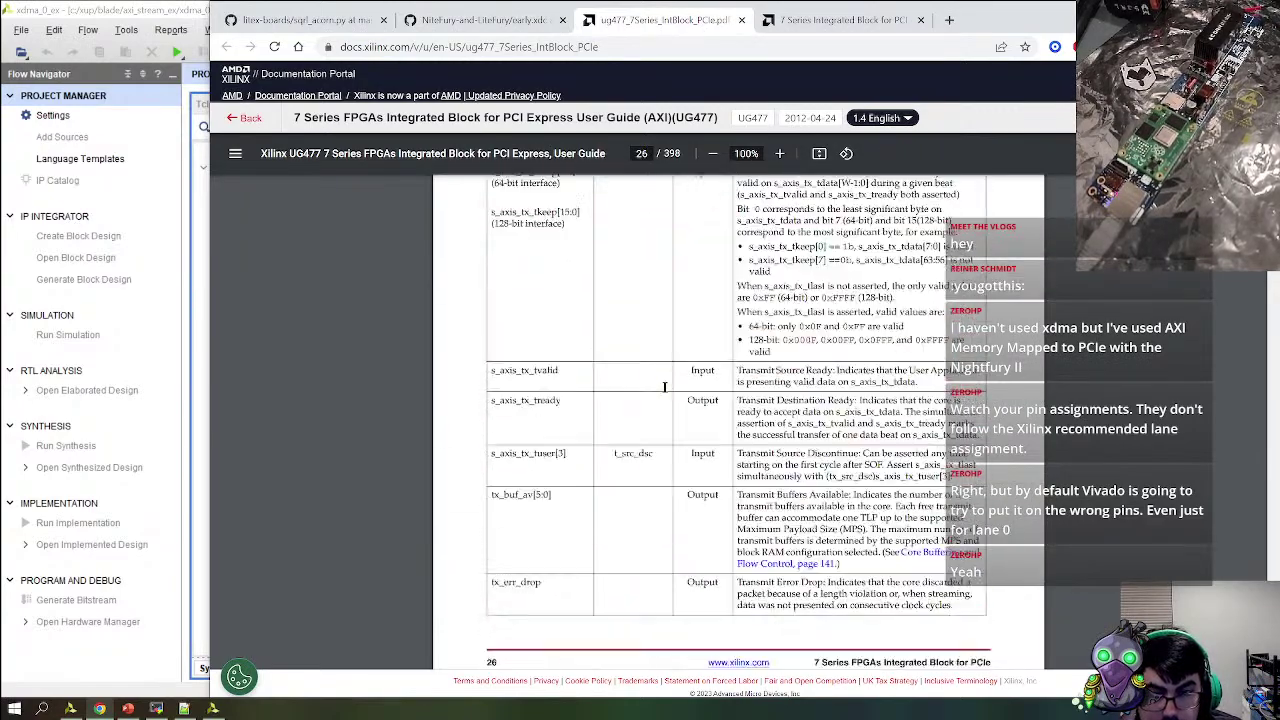
pyautogui.scroll(-20, 667, 388)
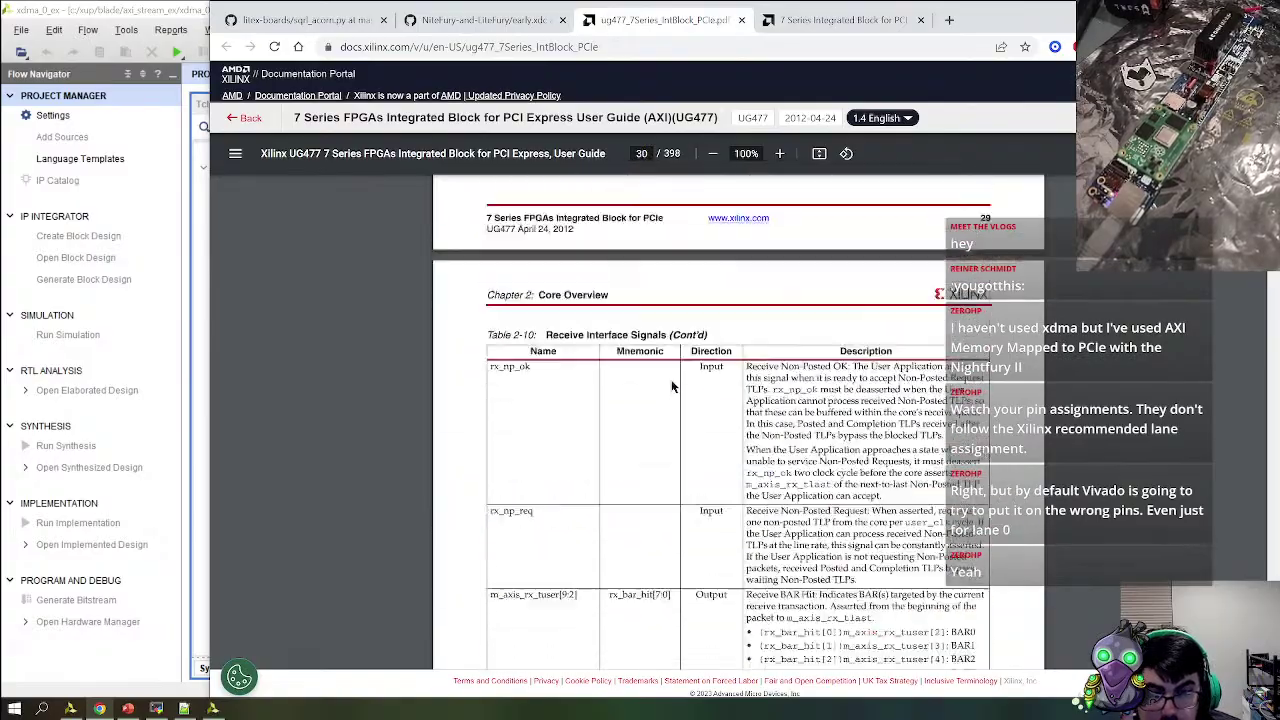
pyautogui.scroll(-20, 668, 382)
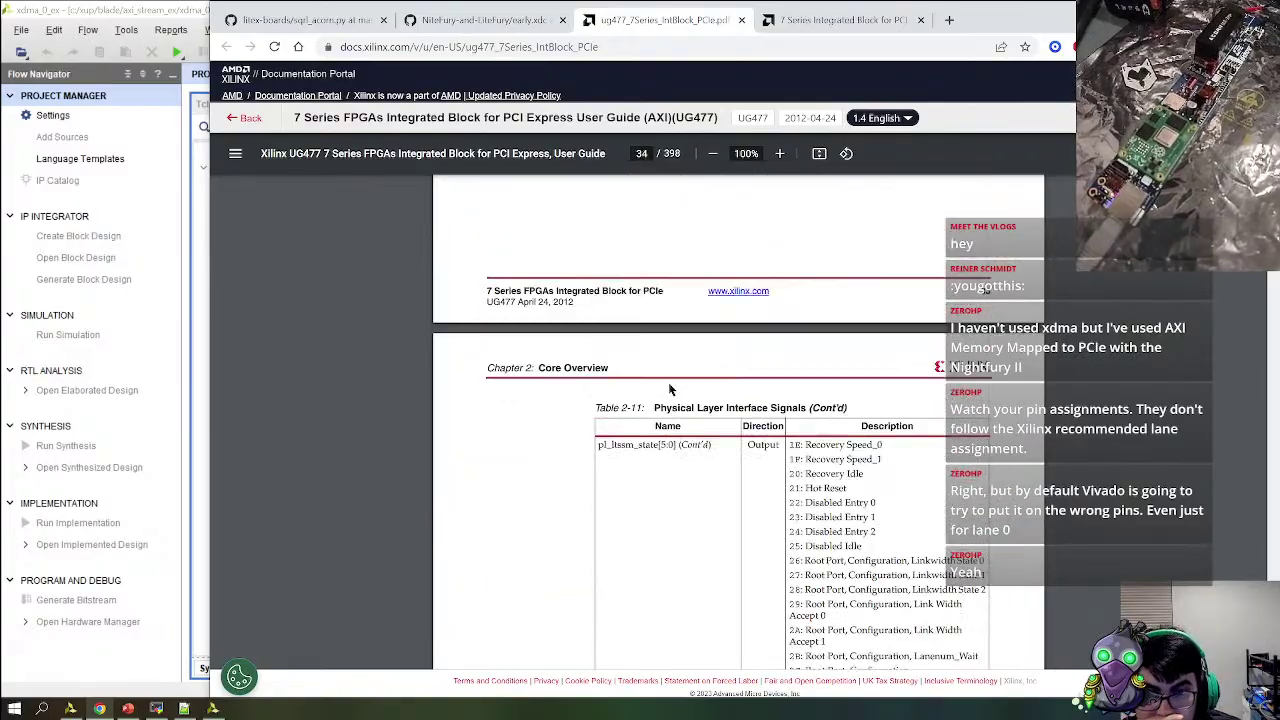
pyautogui.scroll(-20, 670, 383)
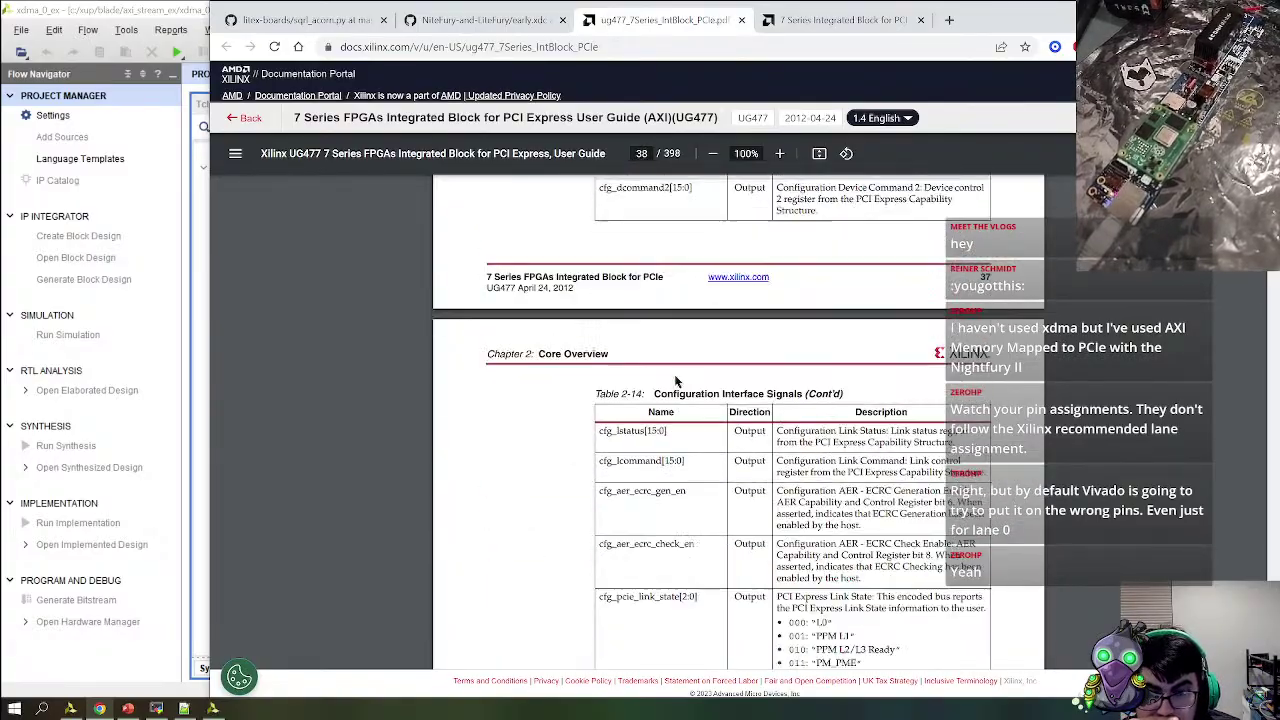
pyautogui.scroll(-15, 670, 380)
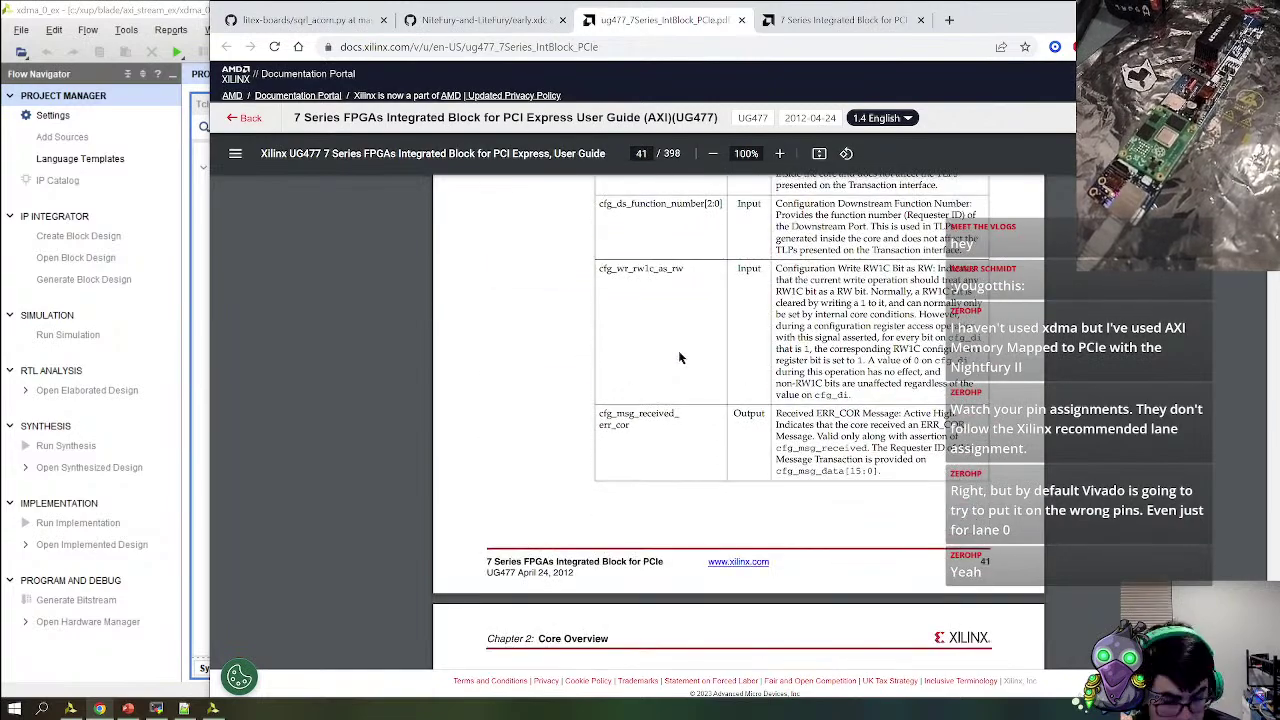
pyautogui.scroll(-20, 678, 356)
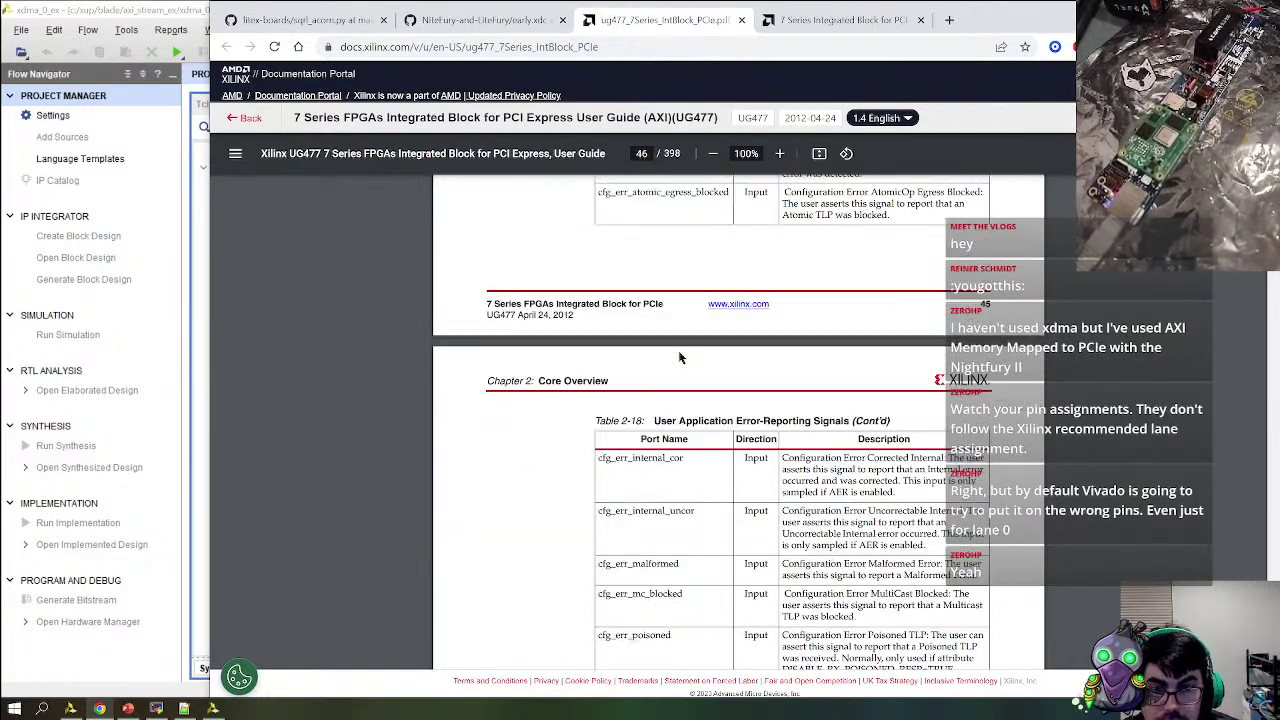
pyautogui.scroll(-10, 678, 357)
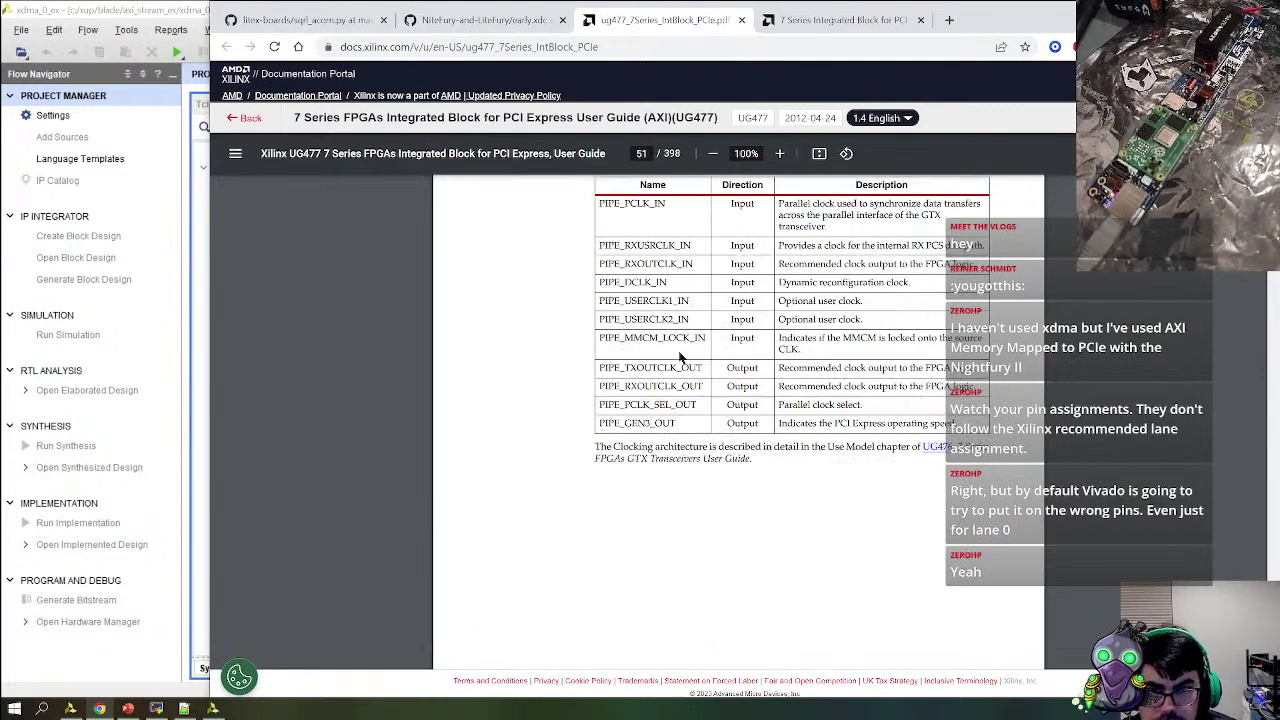
# Skim the Getting Started Example Design chapter, covering core generation, simulation and the implementation directories
pyautogui.scroll(-10, 678, 357)
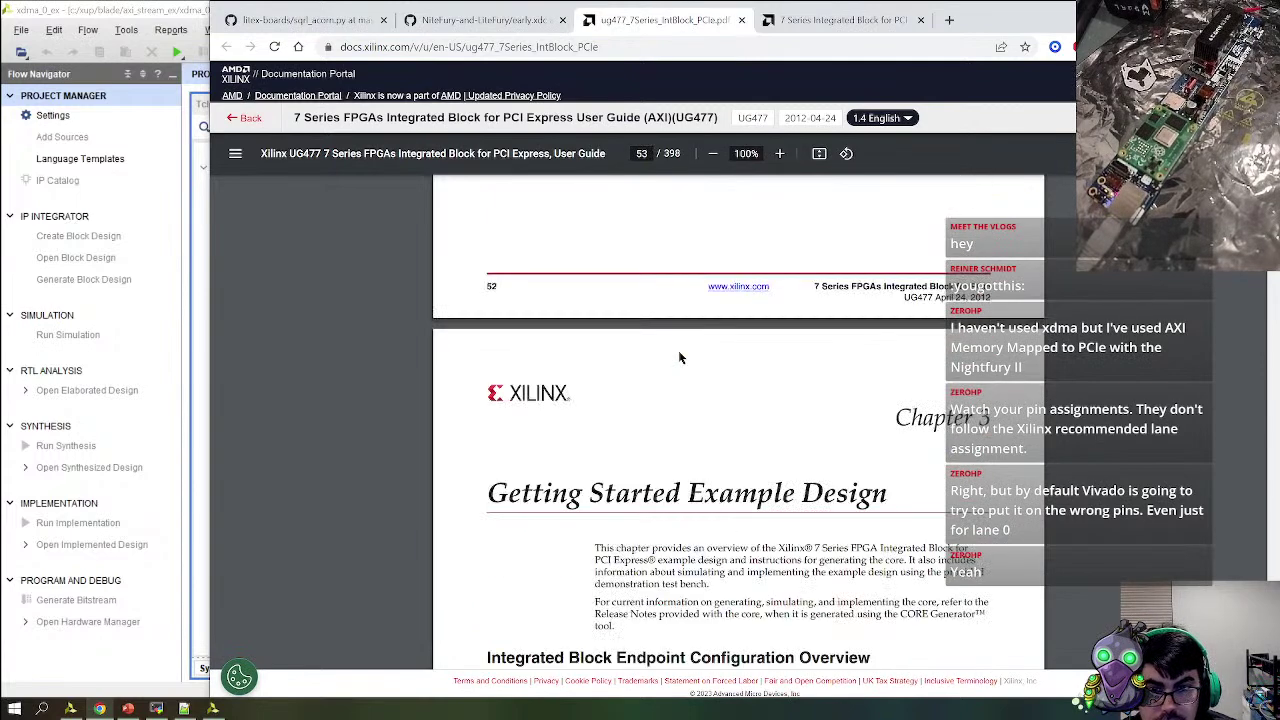
pyautogui.scroll(-15, 679, 357)
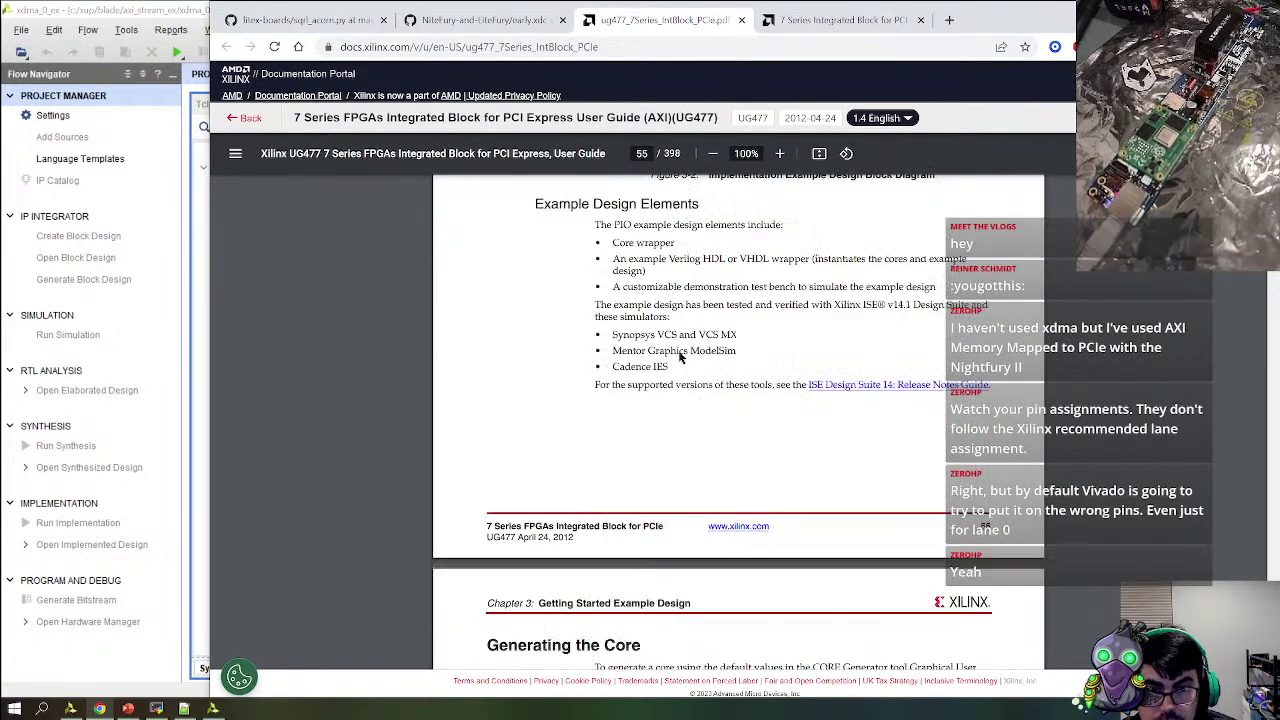
pyautogui.scroll(-15, 679, 357)
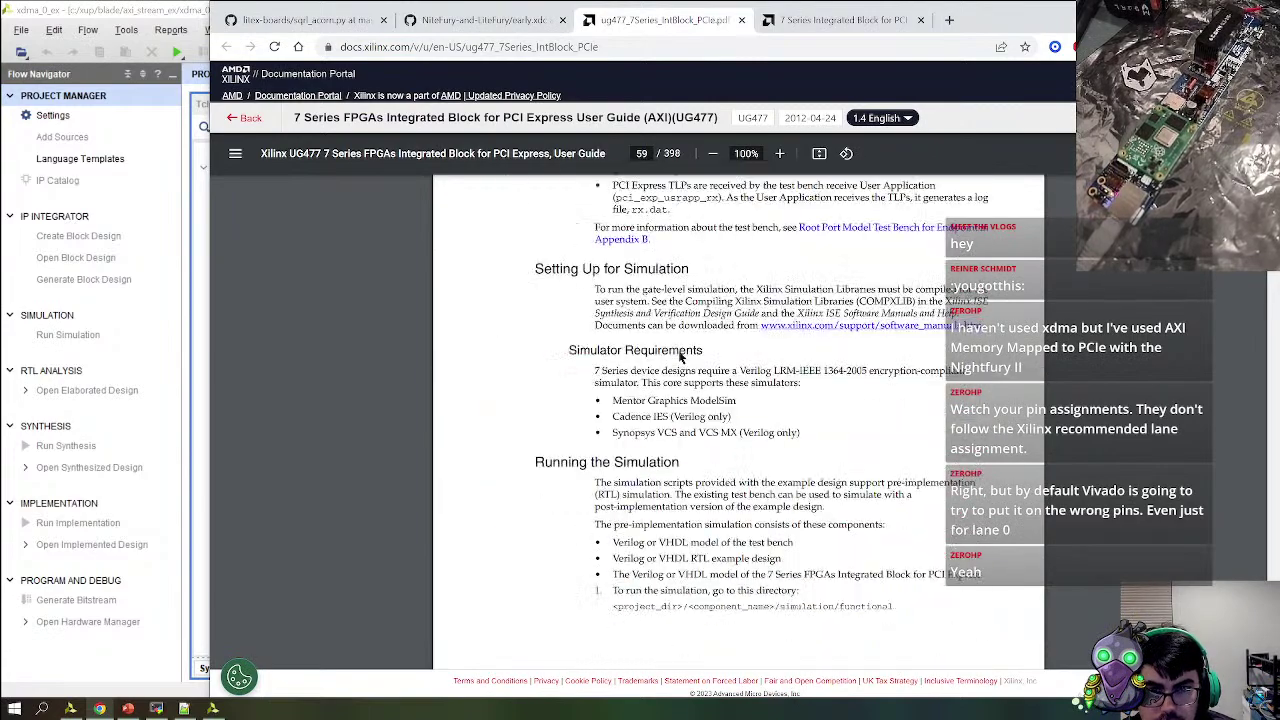
pyautogui.scroll(-15, 679, 357)
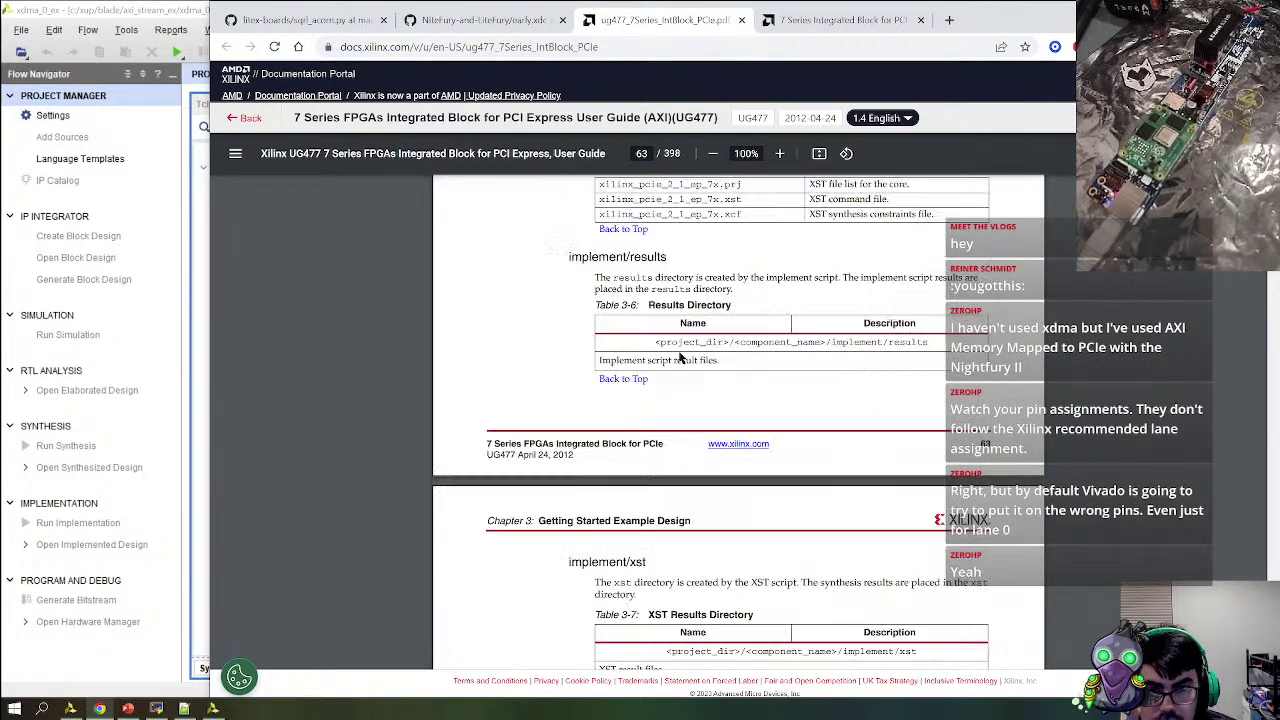
# Examine the lane width, link speed, BAR and configuration register settings in the Generating and Customizing the Core chapter
pyautogui.scroll(-15, 679, 357)
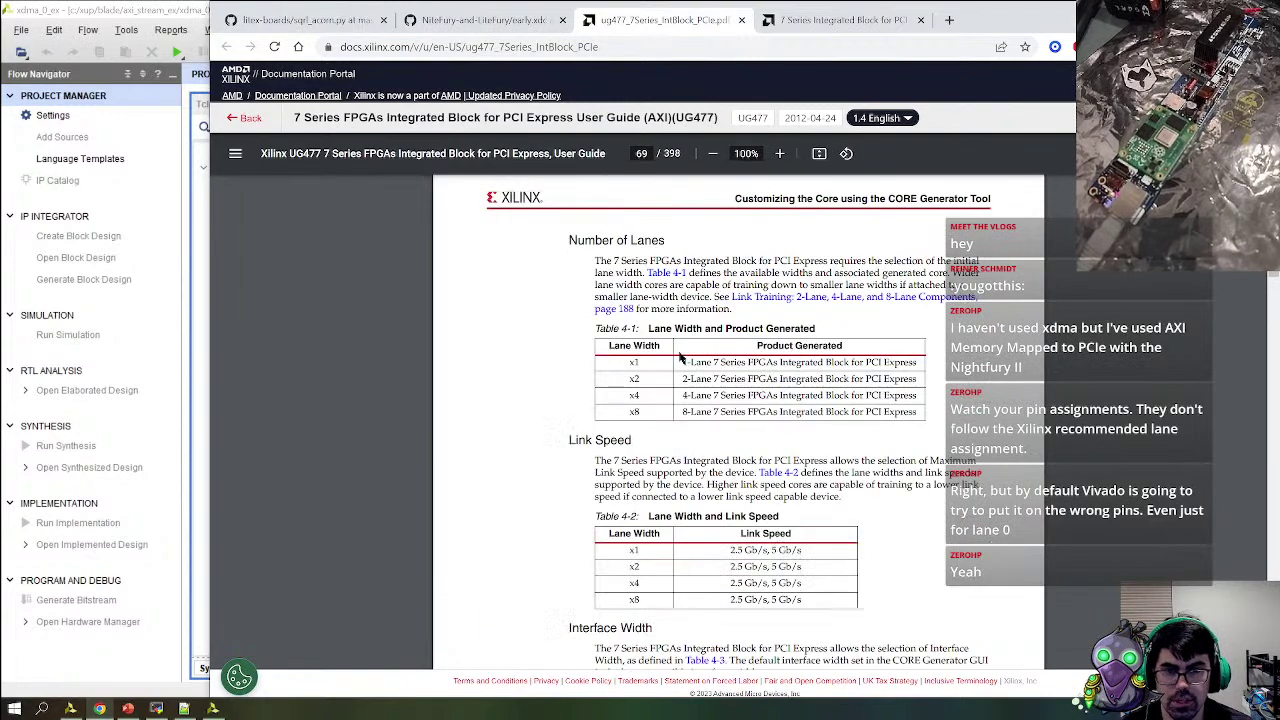
pyautogui.scroll(4, 679, 357)
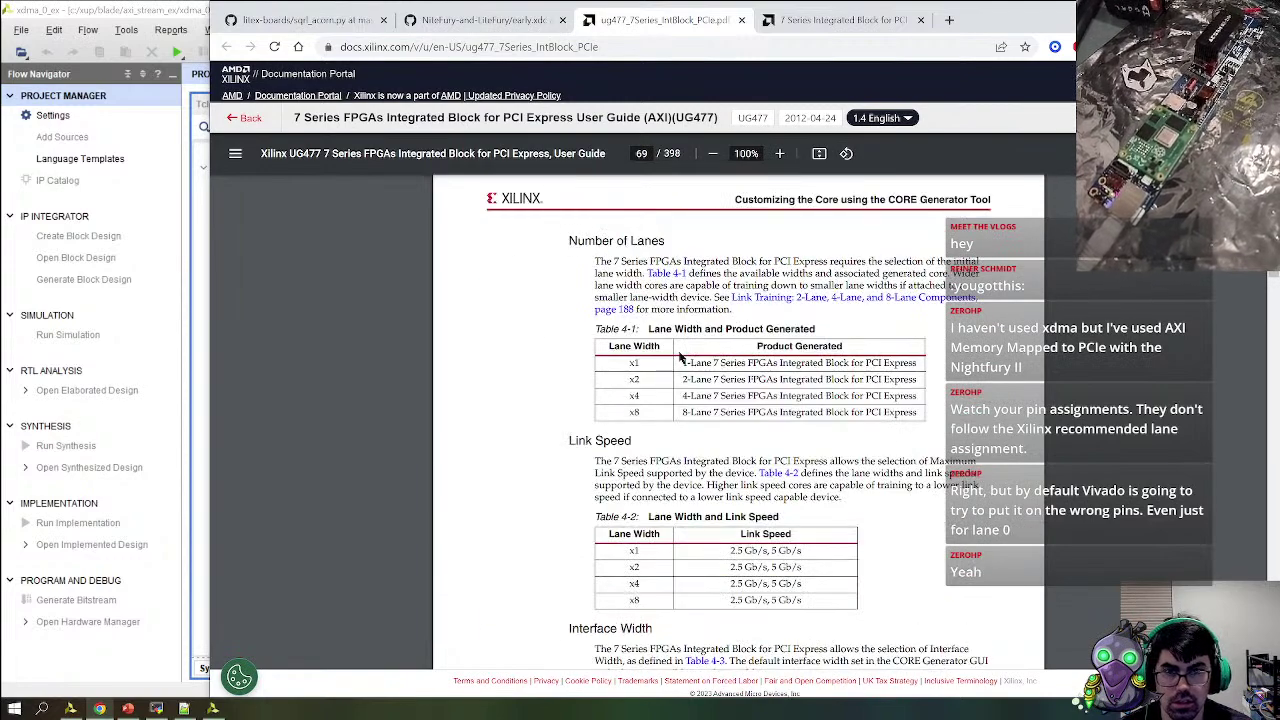
pyautogui.scroll(-8, 679, 357)
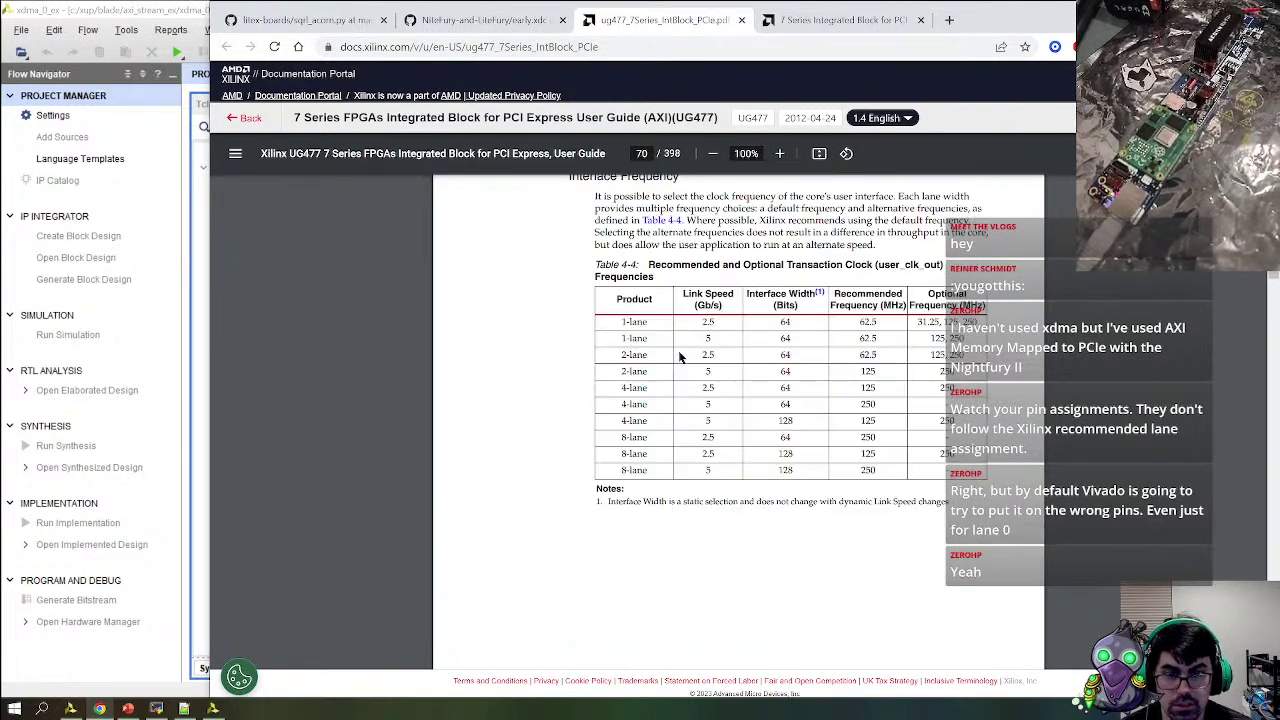
pyautogui.scroll(-10, 679, 357)
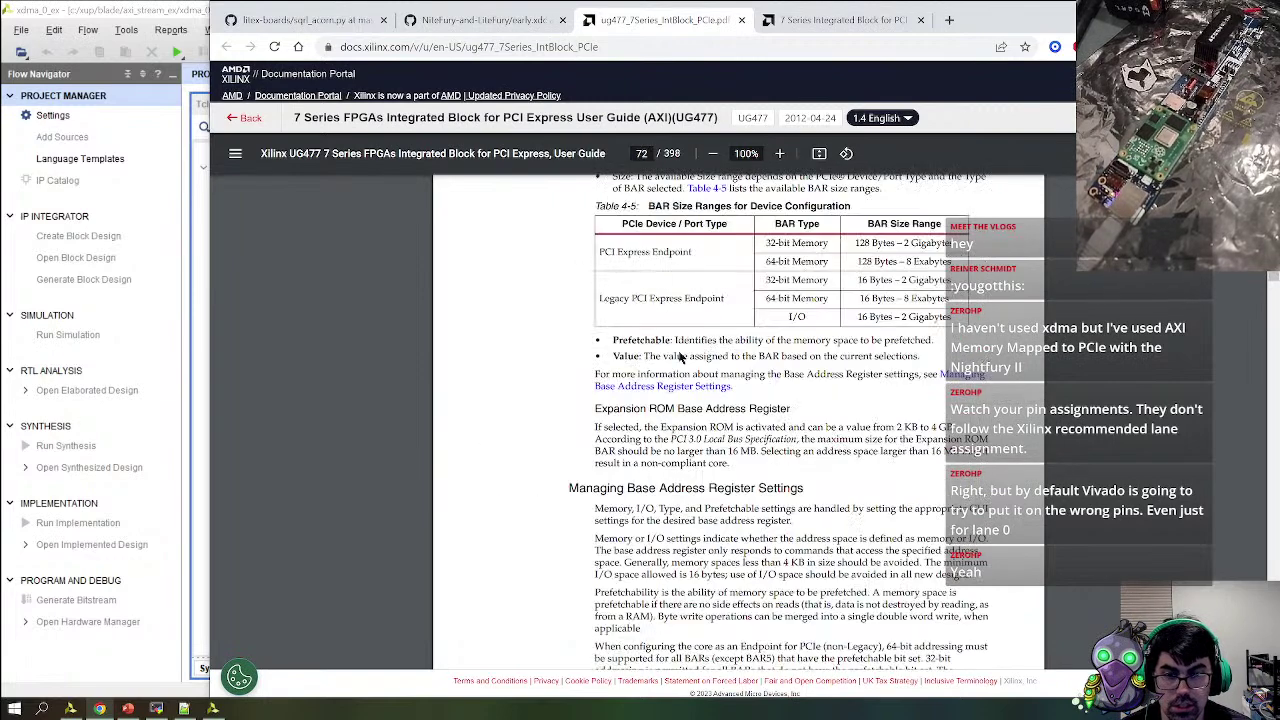
pyautogui.scroll(-12, 679, 357)
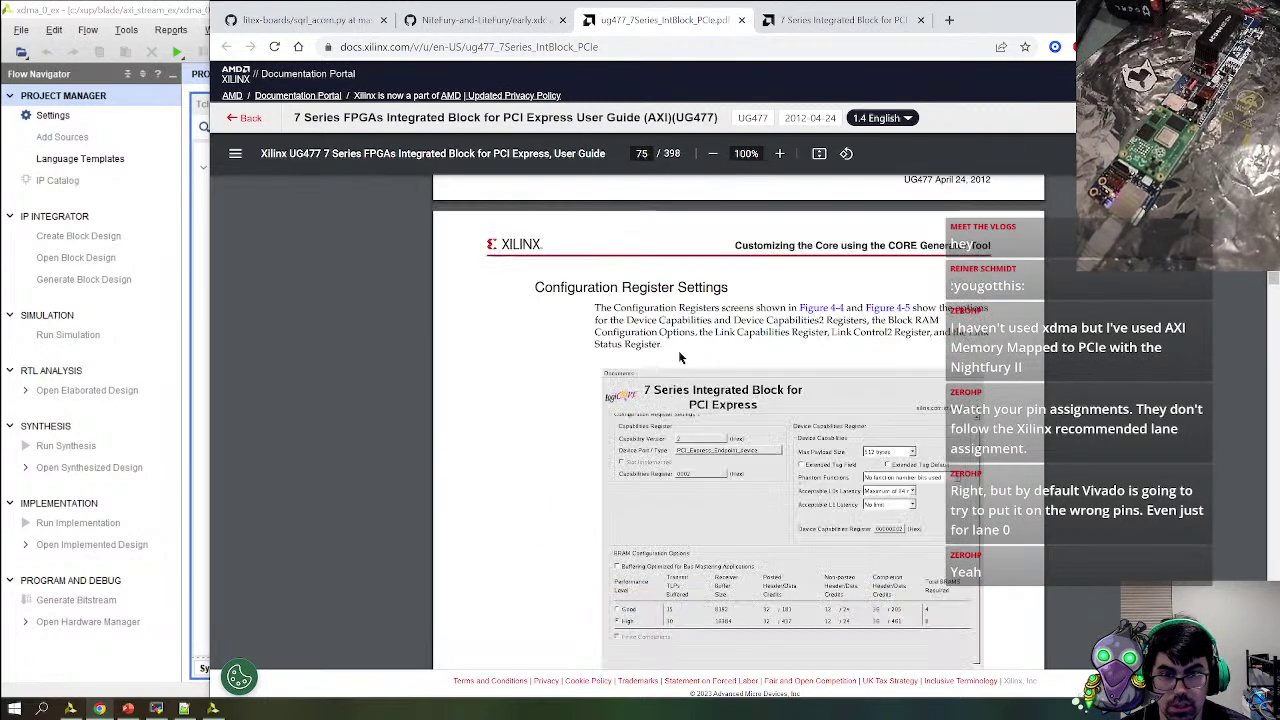
pyautogui.scroll(-12, 679, 357)
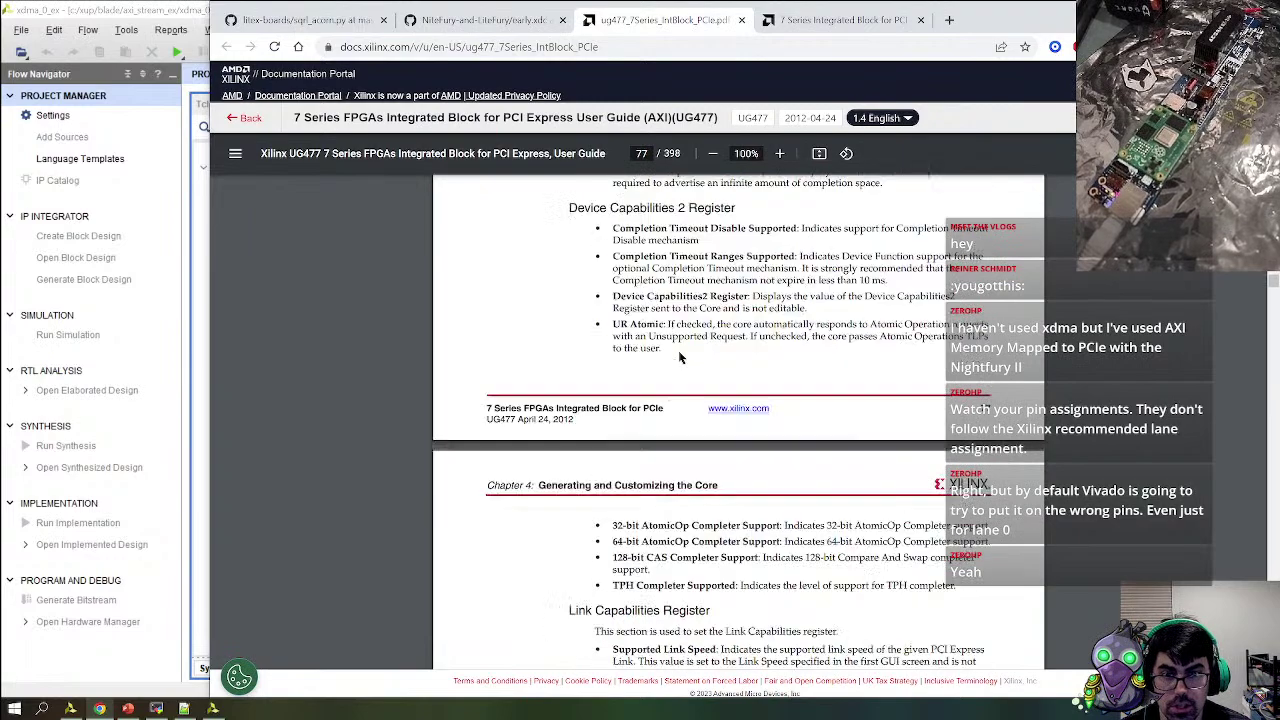
pyautogui.scroll(-12, 679, 357)
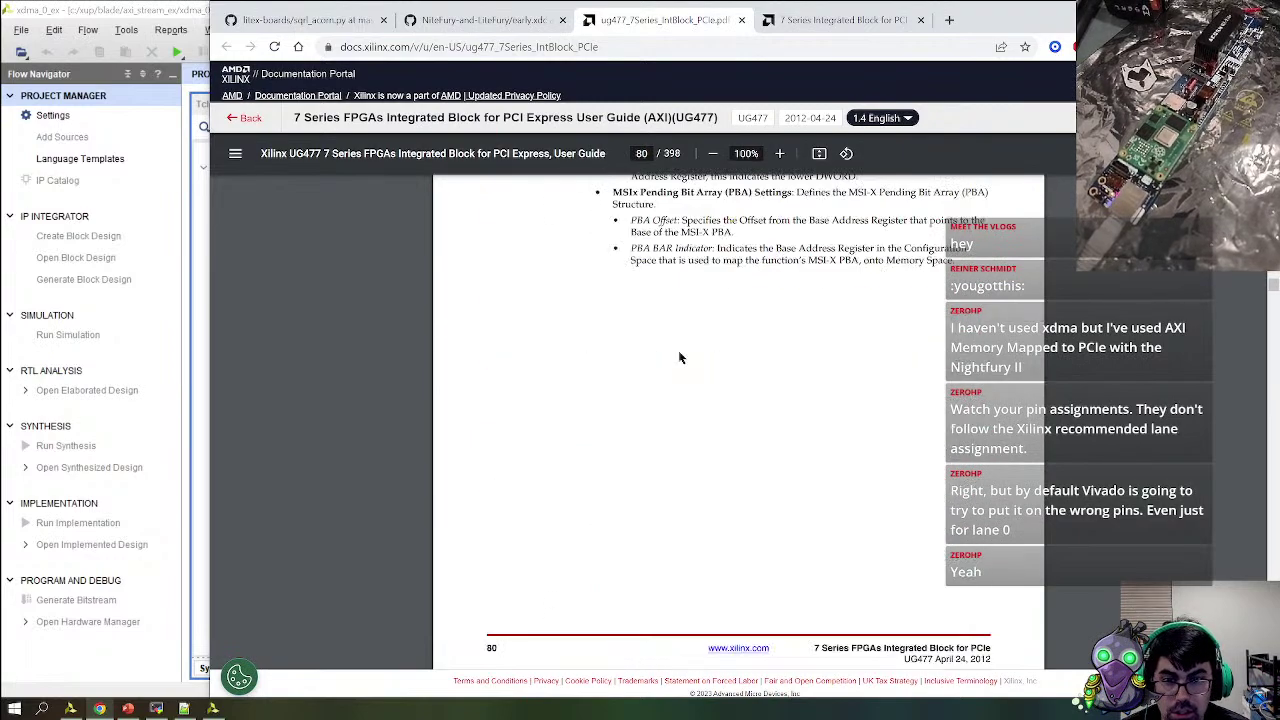
pyautogui.scroll(-12, 679, 357)
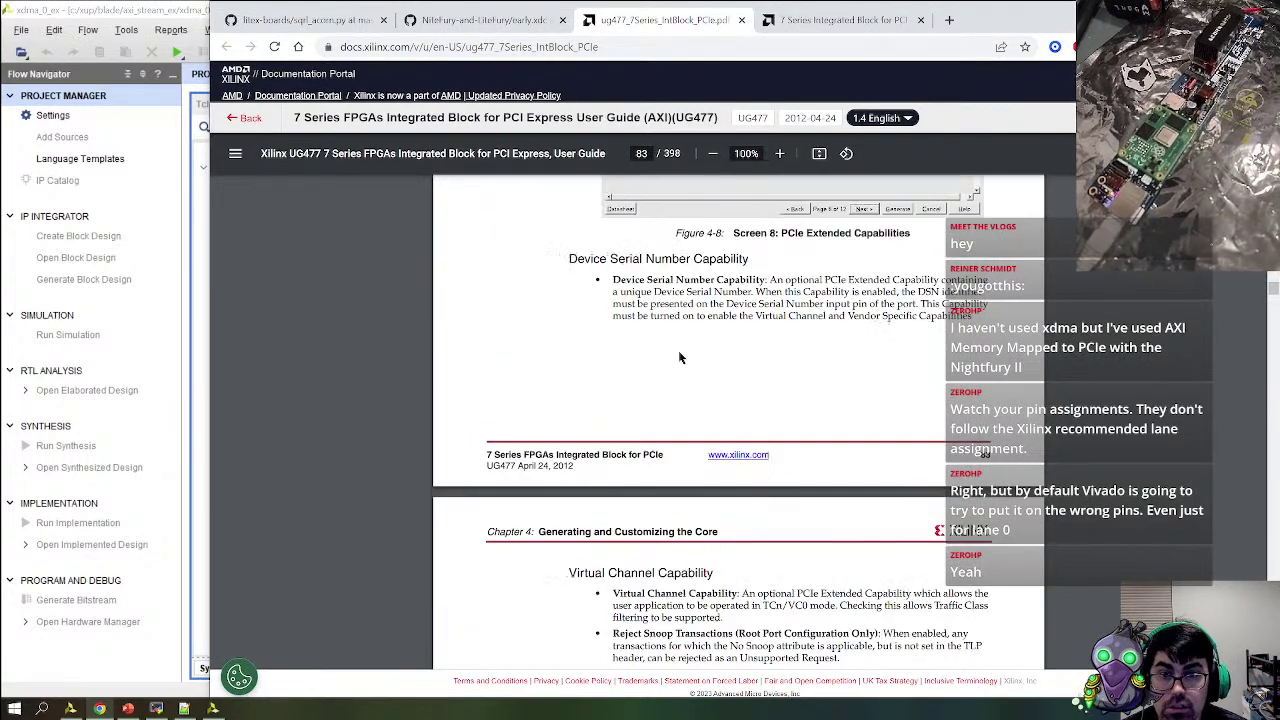
# Review the PCIe block location, pinout and advanced settings, continuing to the topic list of the Designing with the Core chapter
pyautogui.scroll(-9, 679, 357)
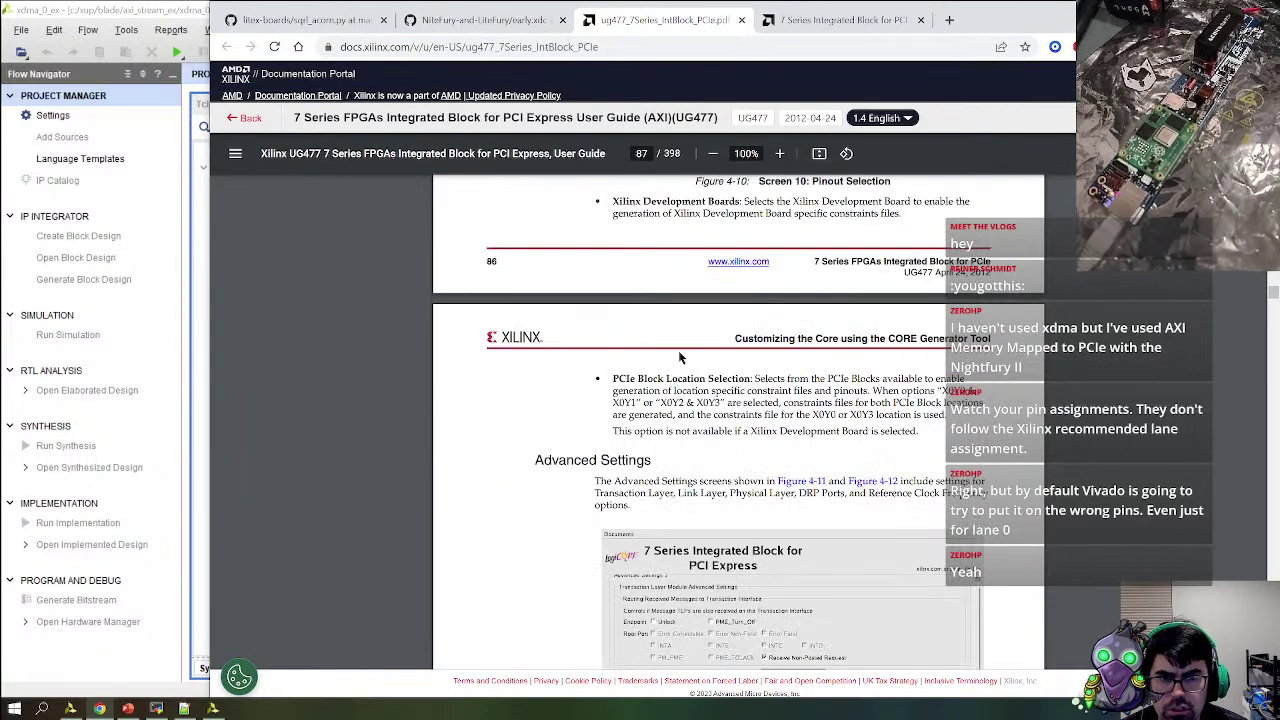
pyautogui.scroll(-3, 679, 357)
pyautogui.scroll(-4, 678, 355)
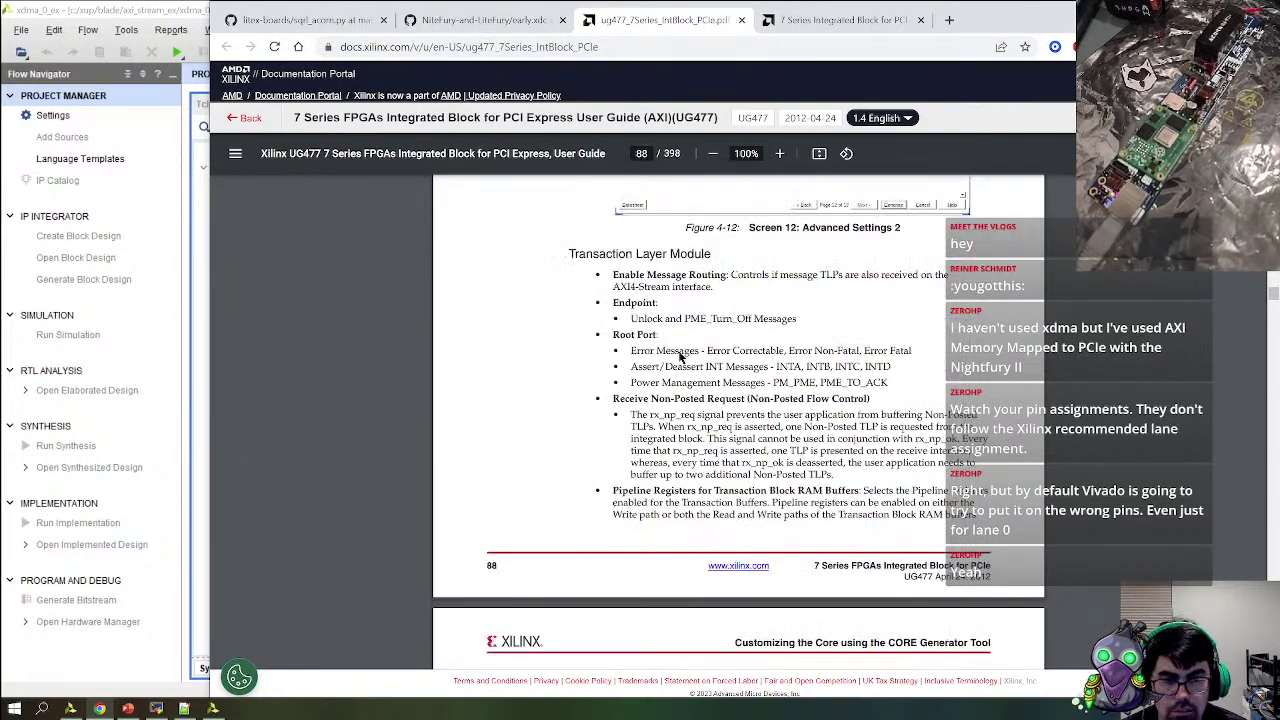
pyautogui.scroll(2, 678, 355)
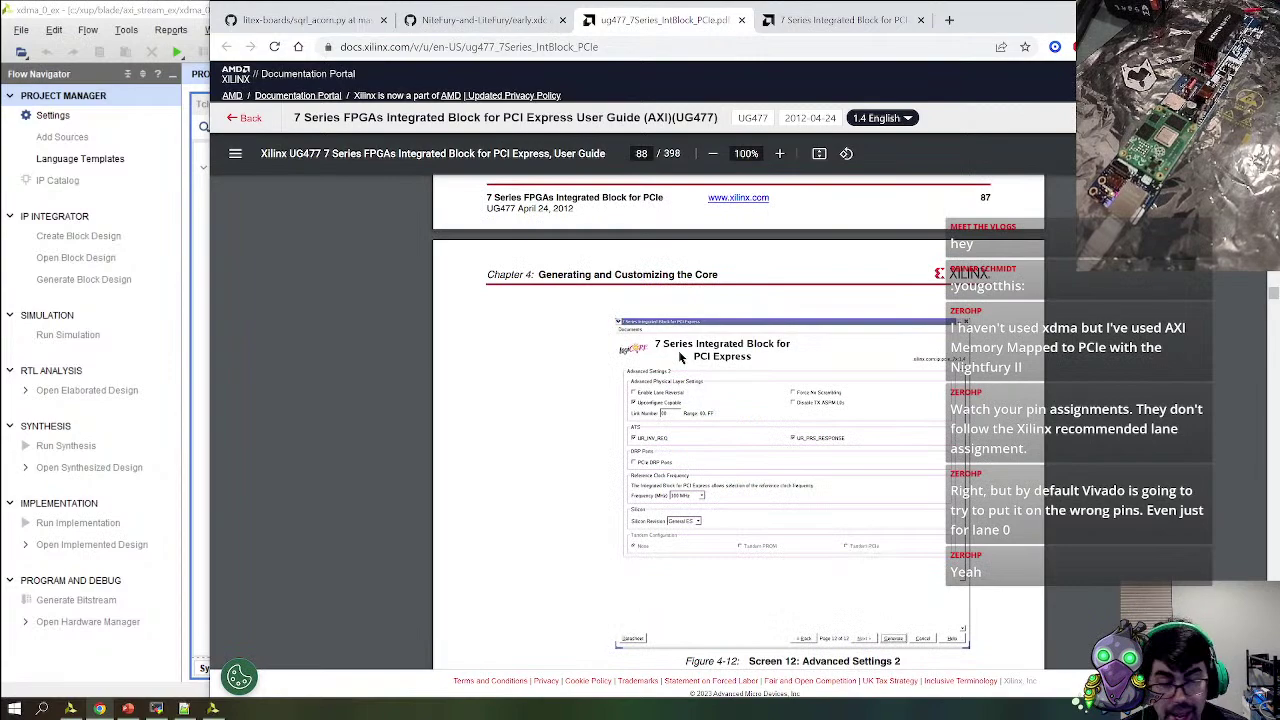
pyautogui.scroll(-8, 678, 357)
pyautogui.scroll(-4, 679, 357)
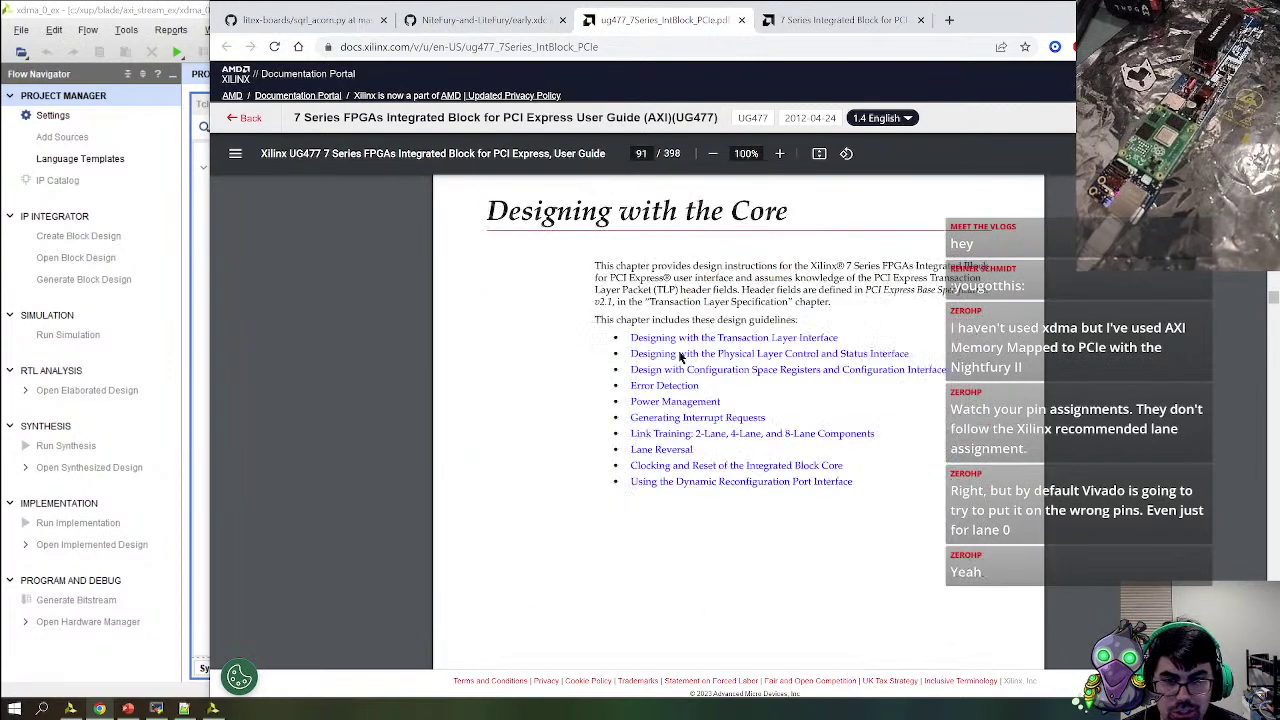
# Skim the transmit and receive transaction interface sections of the Designing with the Core chapter
pyautogui.scroll(-4, 679, 357)
pyautogui.scroll(-12, 679, 357)
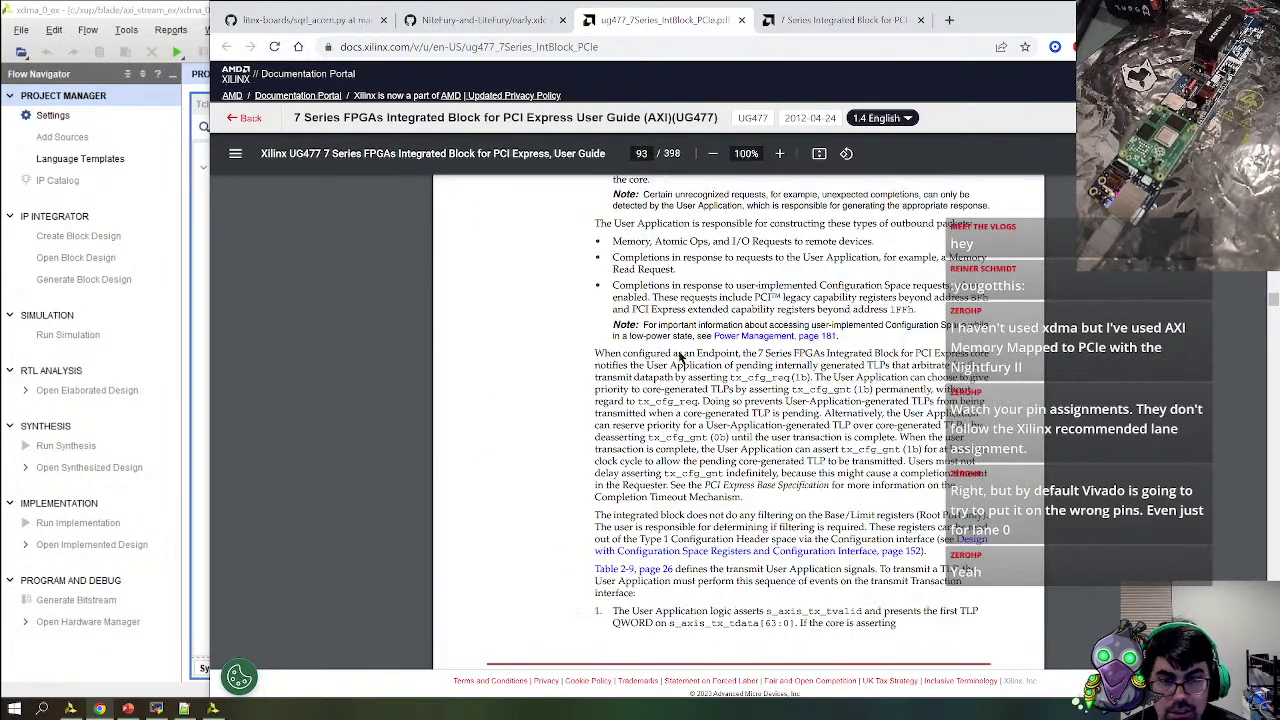
pyautogui.scroll(-15, 679, 357)
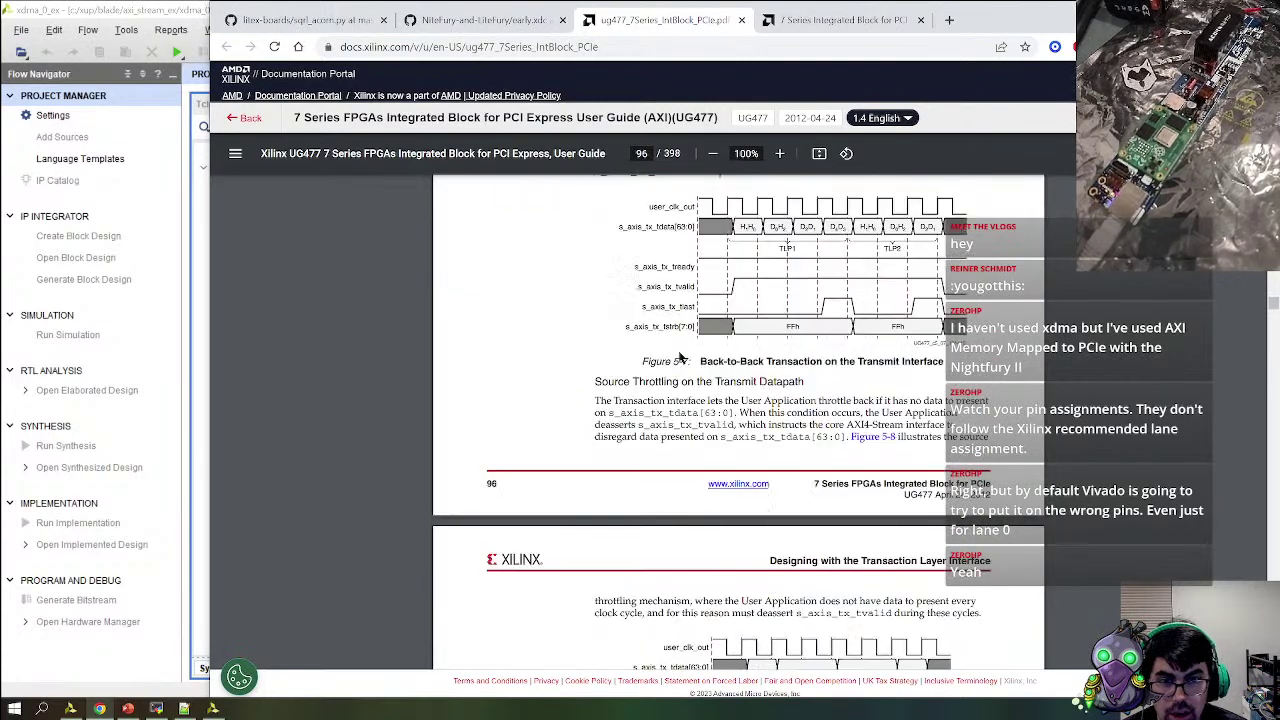
pyautogui.scroll(-15, 679, 357)
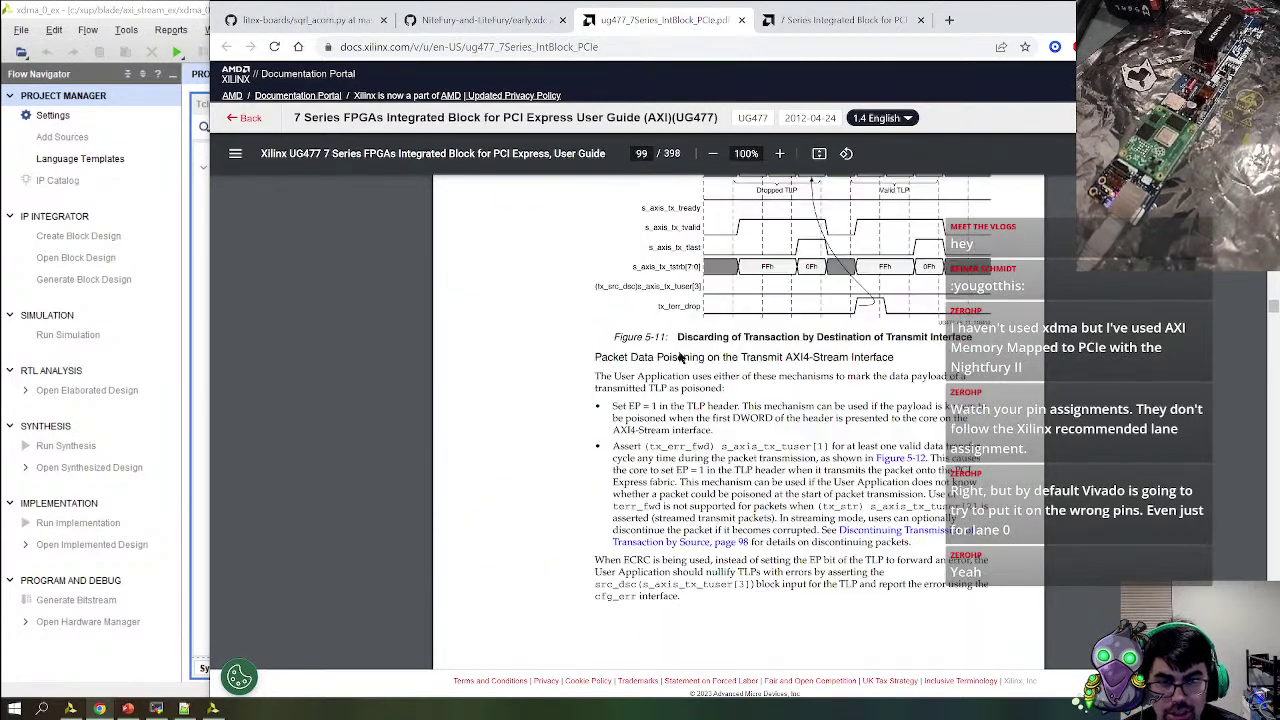
pyautogui.scroll(-15, 679, 357)
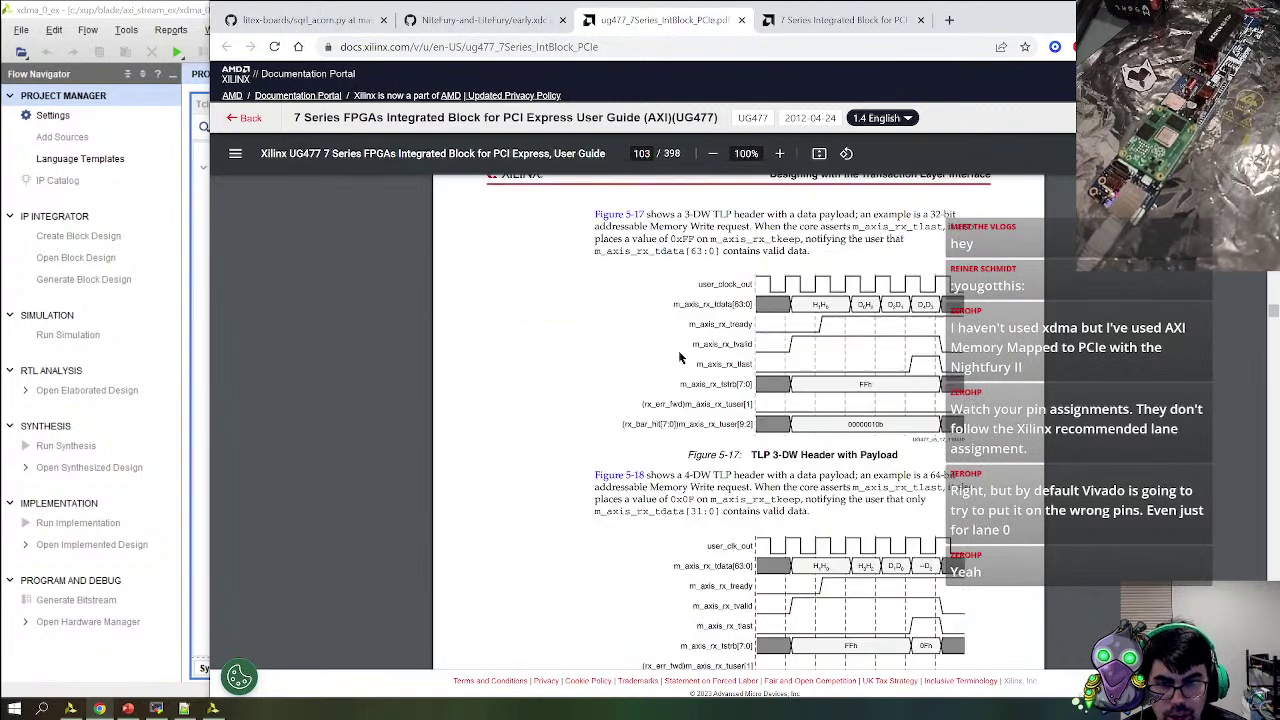
pyautogui.scroll(-5, 679, 357)
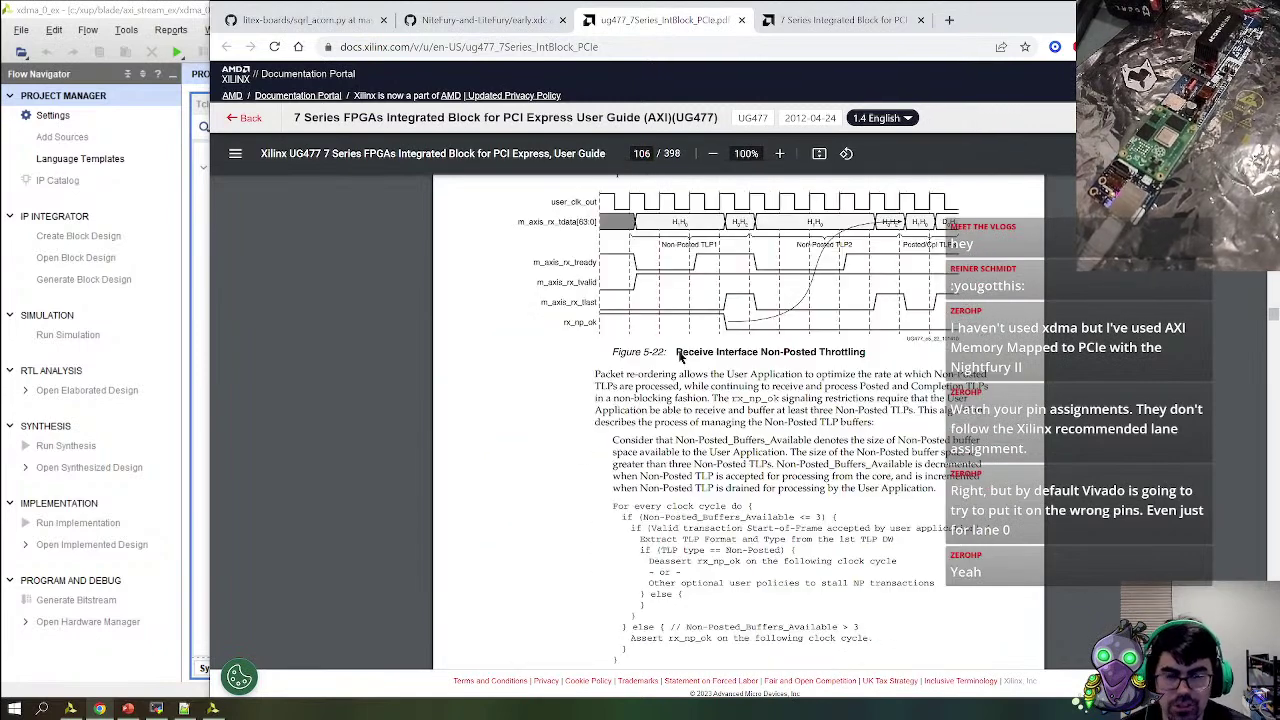
# Search the guide for "pinout" and follow the revision history's reference to Table 6-2
pyautogui.hotkey('ctrl', 'f')
pyautogui.write('pl')
pyautogui.press('BackSpace')
pyautogui.press('BackSpace')
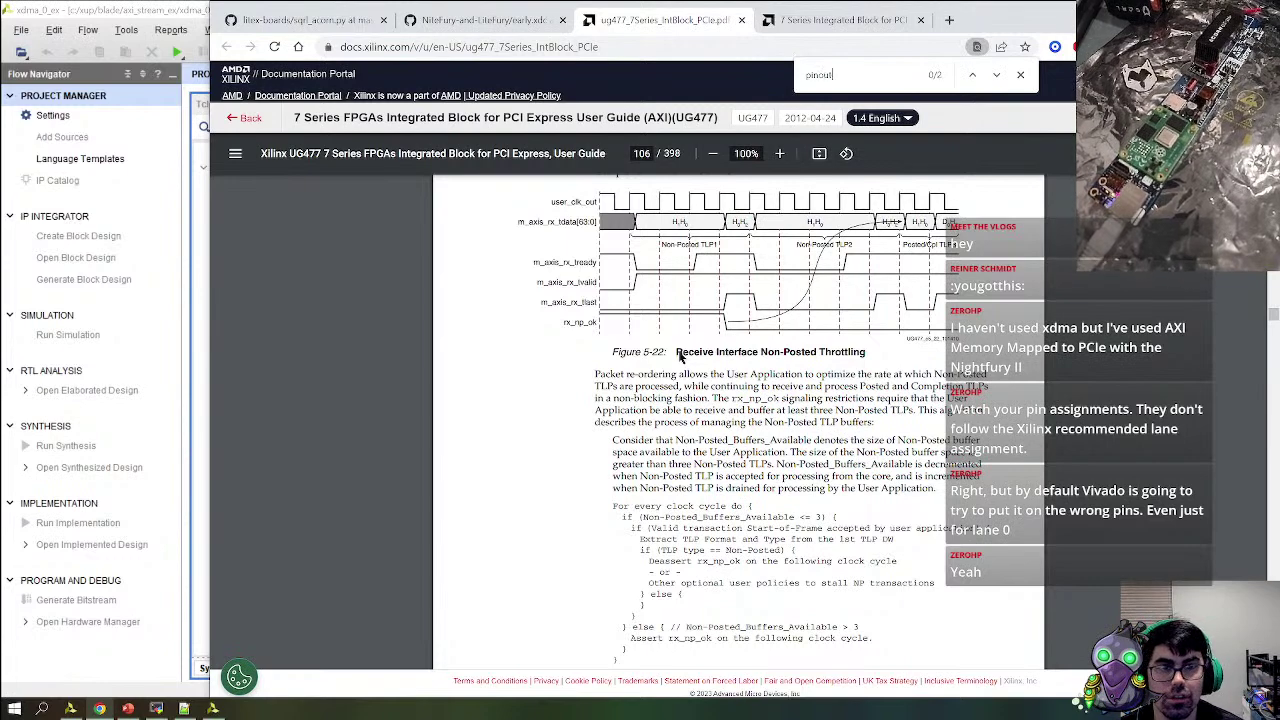
pyautogui.press('Return')
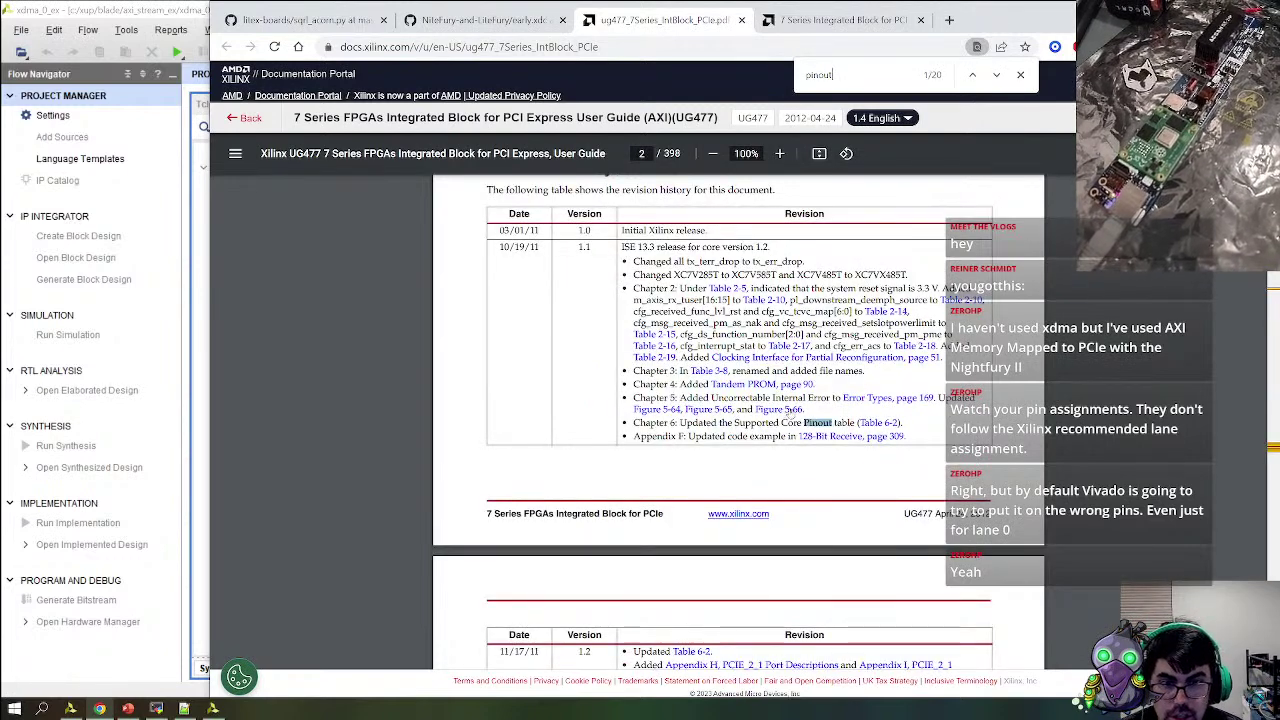
pyautogui.click(880, 423)
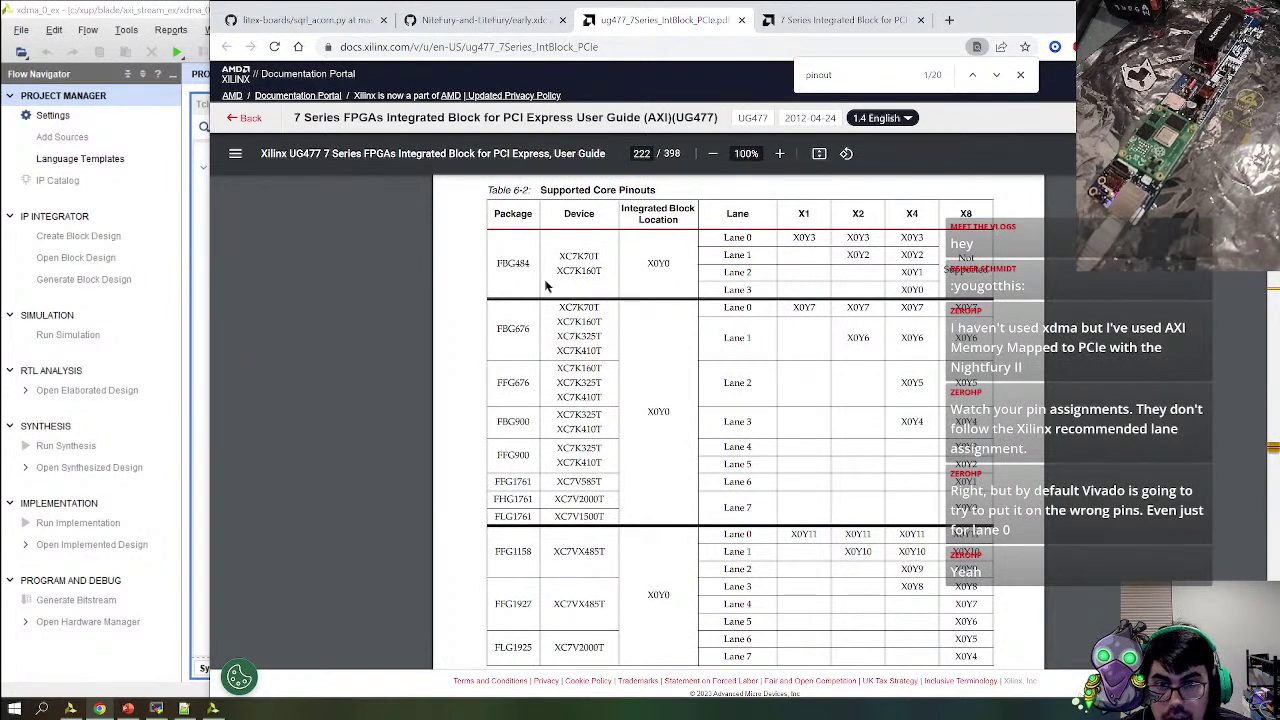
# Examine the package, device and lane locations in Table 6-2, Supported Core Pinouts, including its continuation page
pyautogui.moveTo(545, 287); pyautogui.dragTo(541, 262)
pyautogui.scroll(3, 640, 340)
pyautogui.scroll(-3, 667, 382)
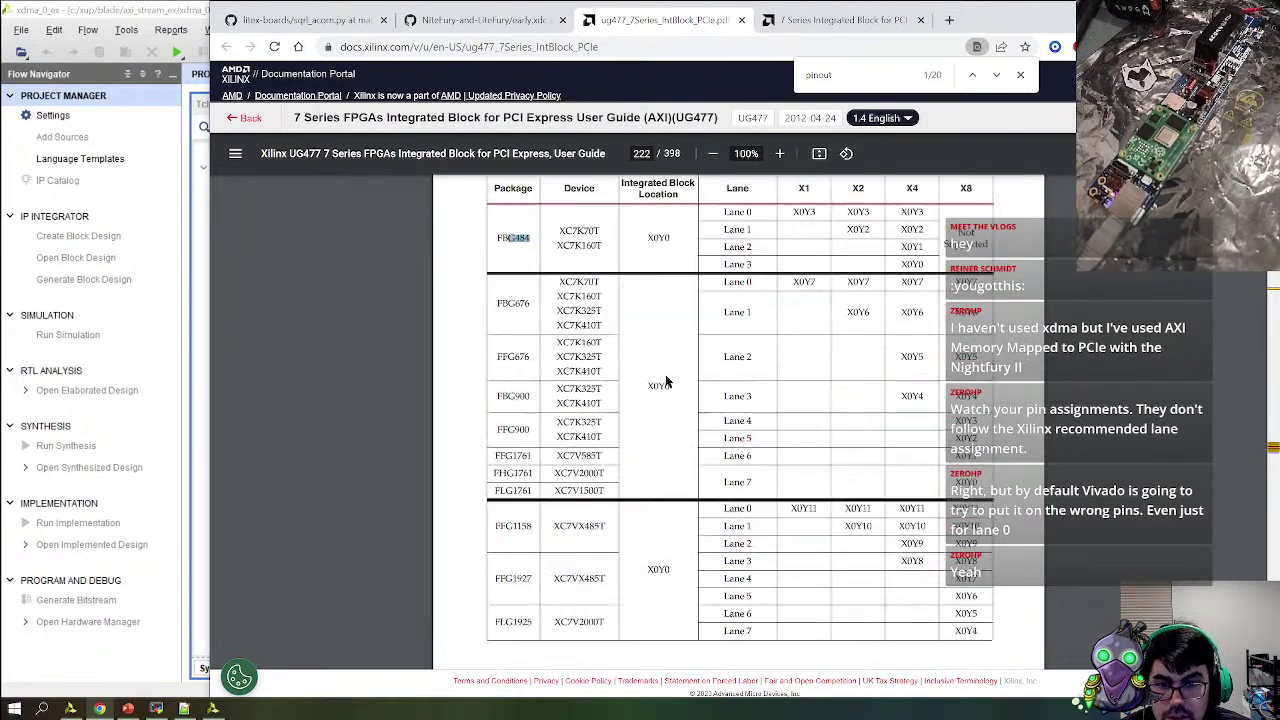
pyautogui.scroll(-5, 667, 382)
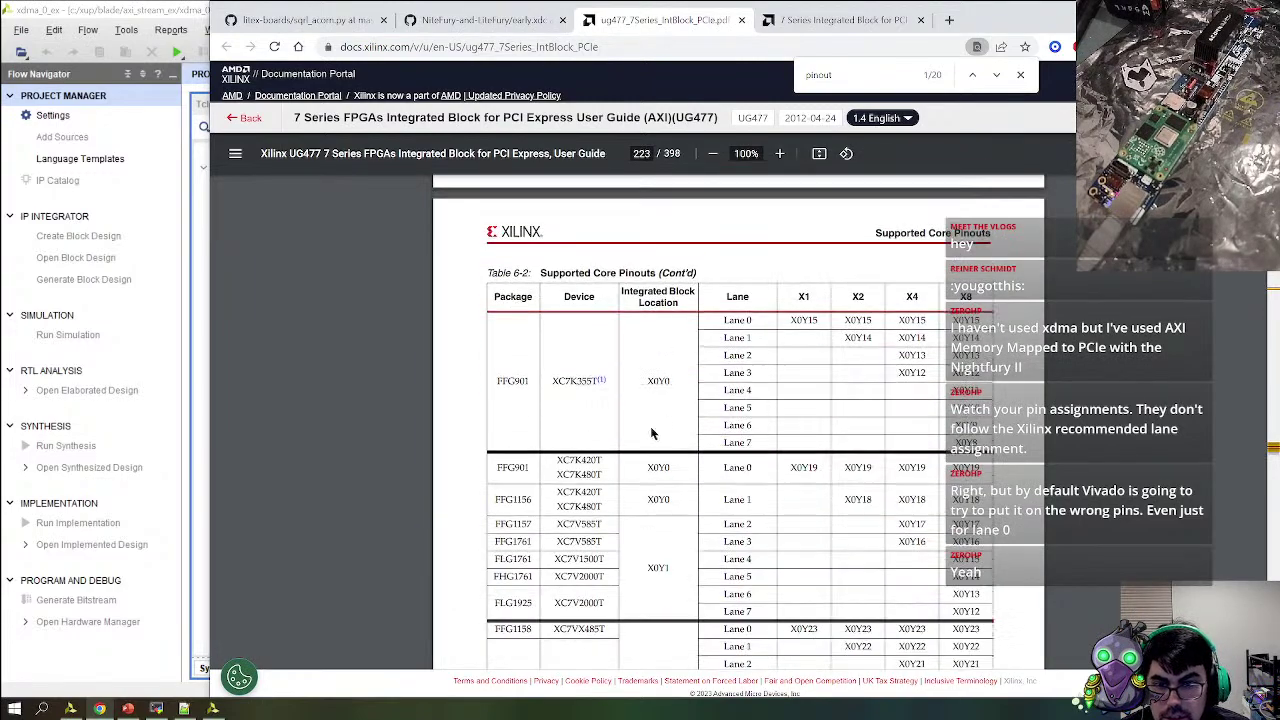
pyautogui.scroll(-15, 651, 432)
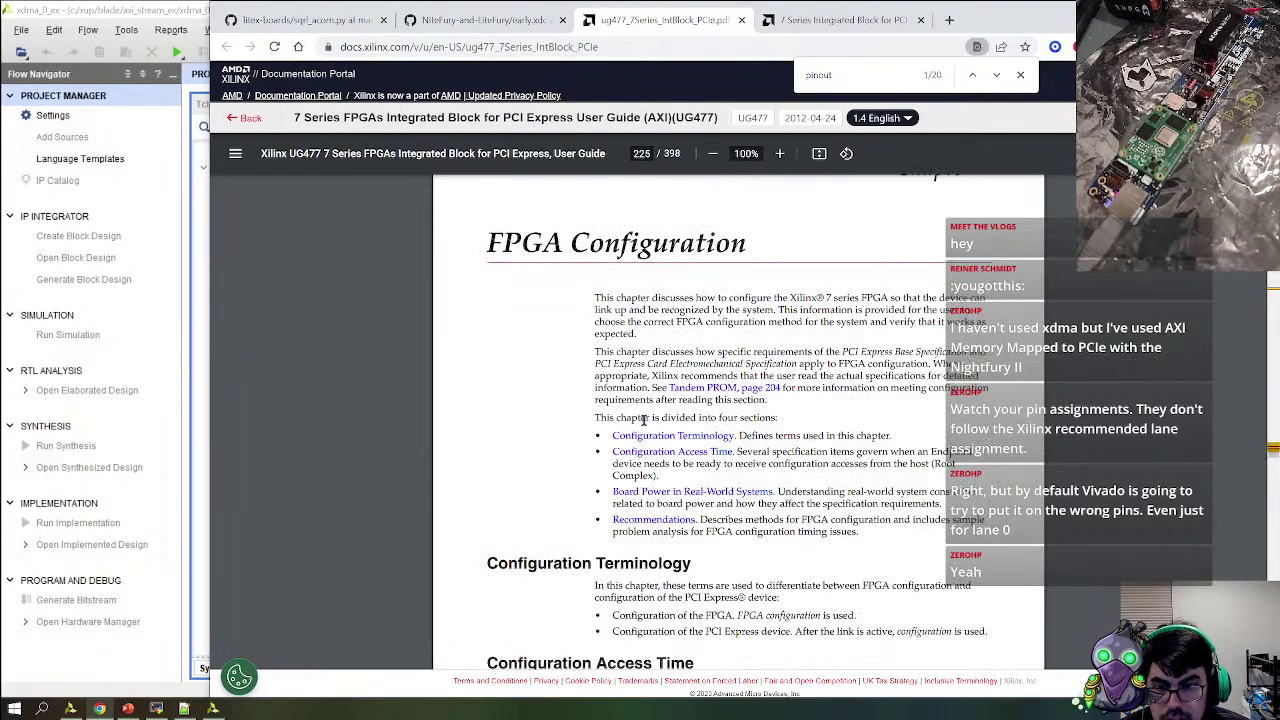
pyautogui.scroll(15, 655, 425)
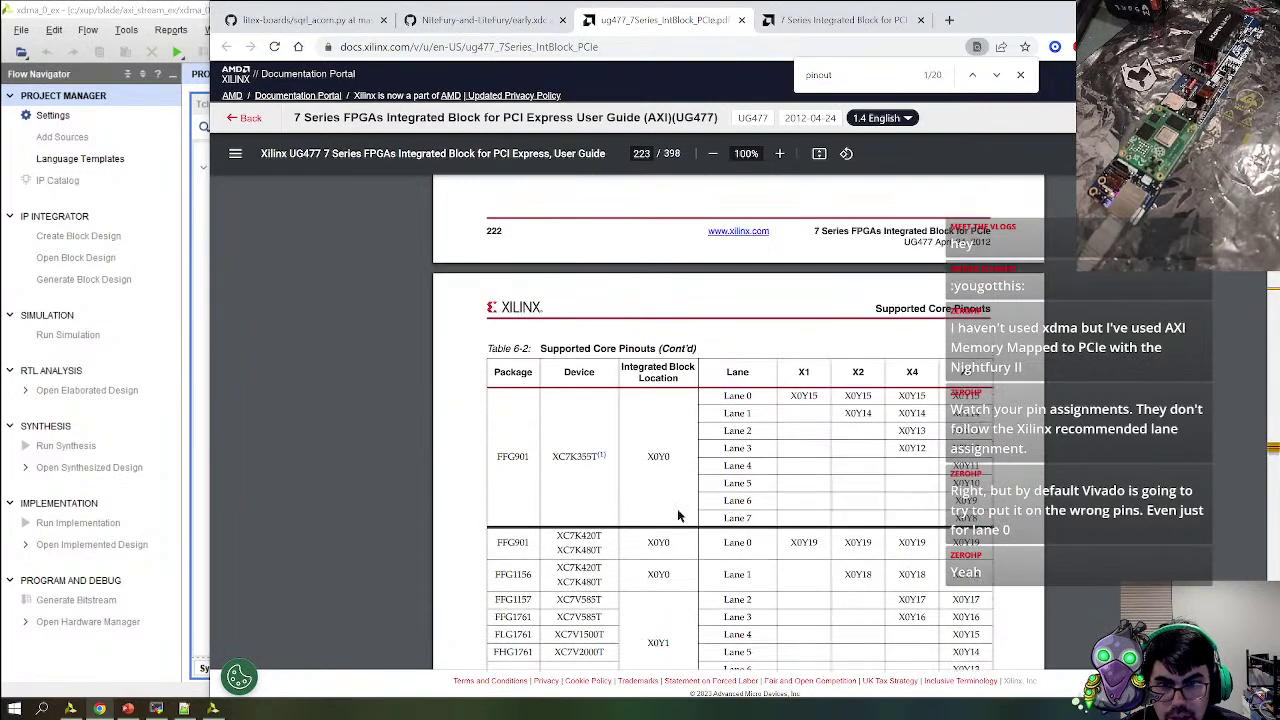
pyautogui.scroll(5, 565, 459)
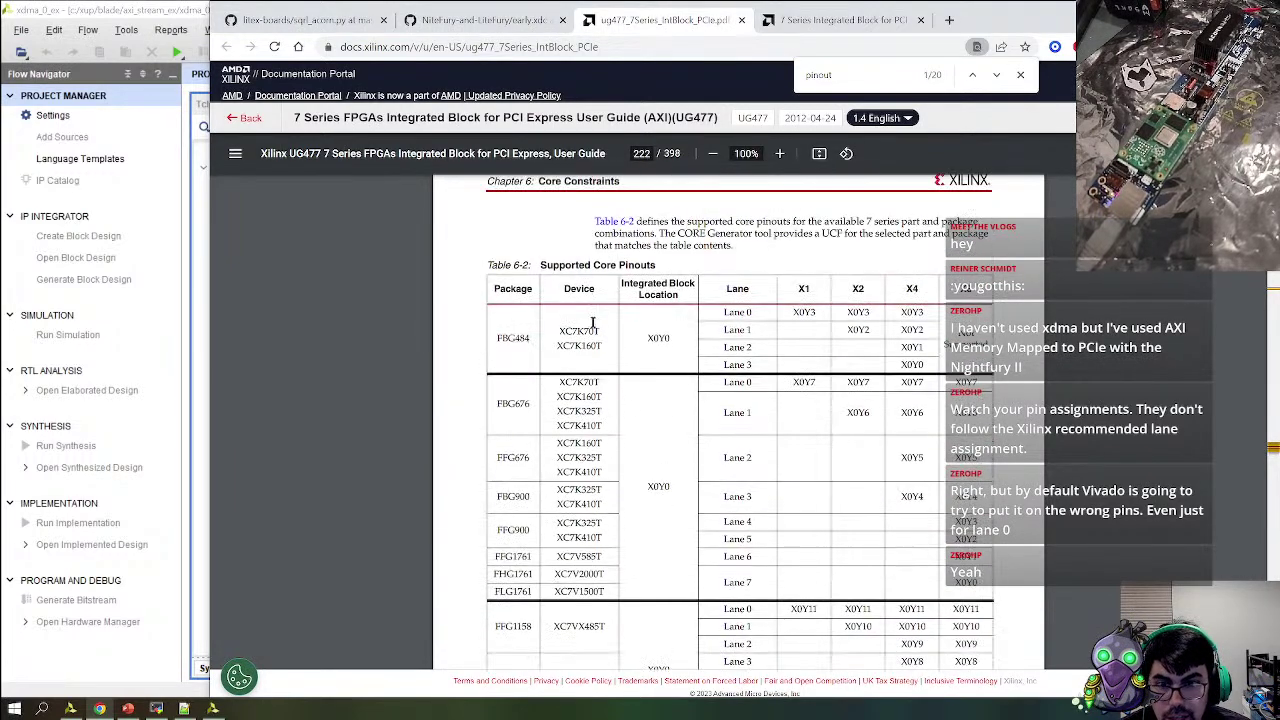
pyautogui.scroll(5, 628, 402)
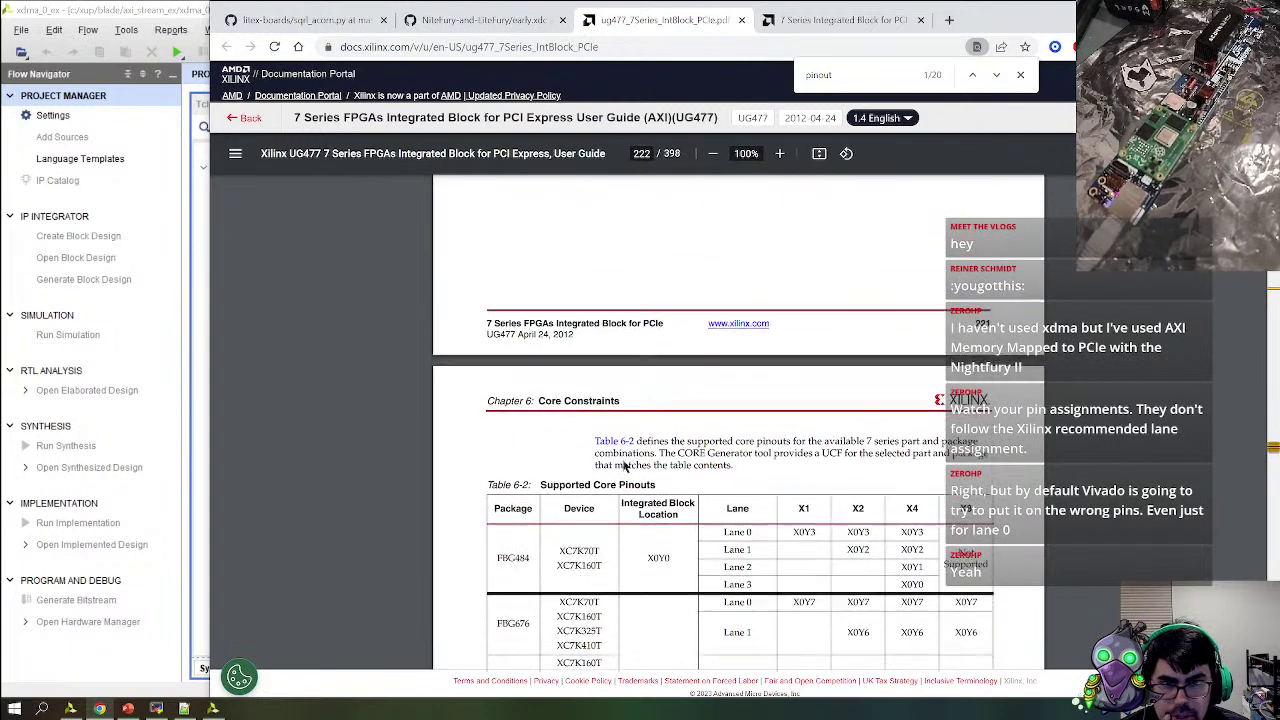
# Review the available integrated blocks in Table 6-1 and the Core Physical Constraints section, and clear the search term
pyautogui.scroll(4, 645, 453)
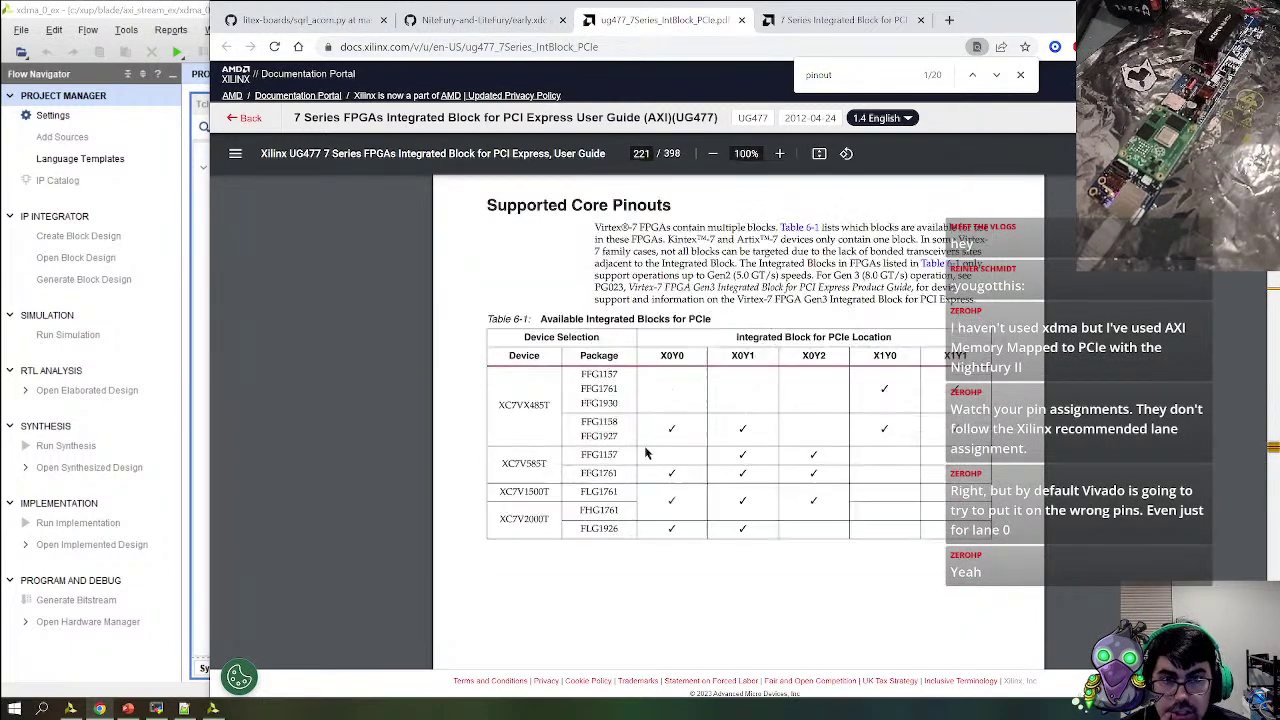
pyautogui.scroll(-2, 710, 497)
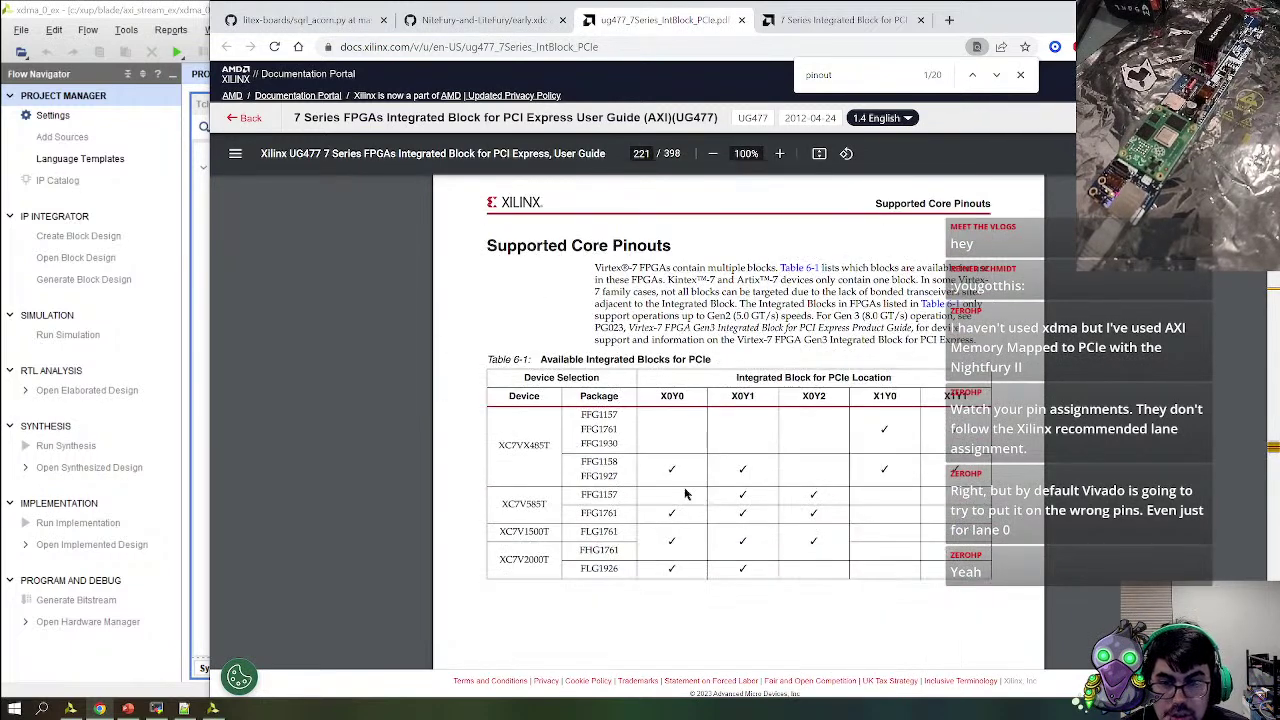
pyautogui.scroll(9, 692, 476)
pyautogui.scroll(5, 700, 480)
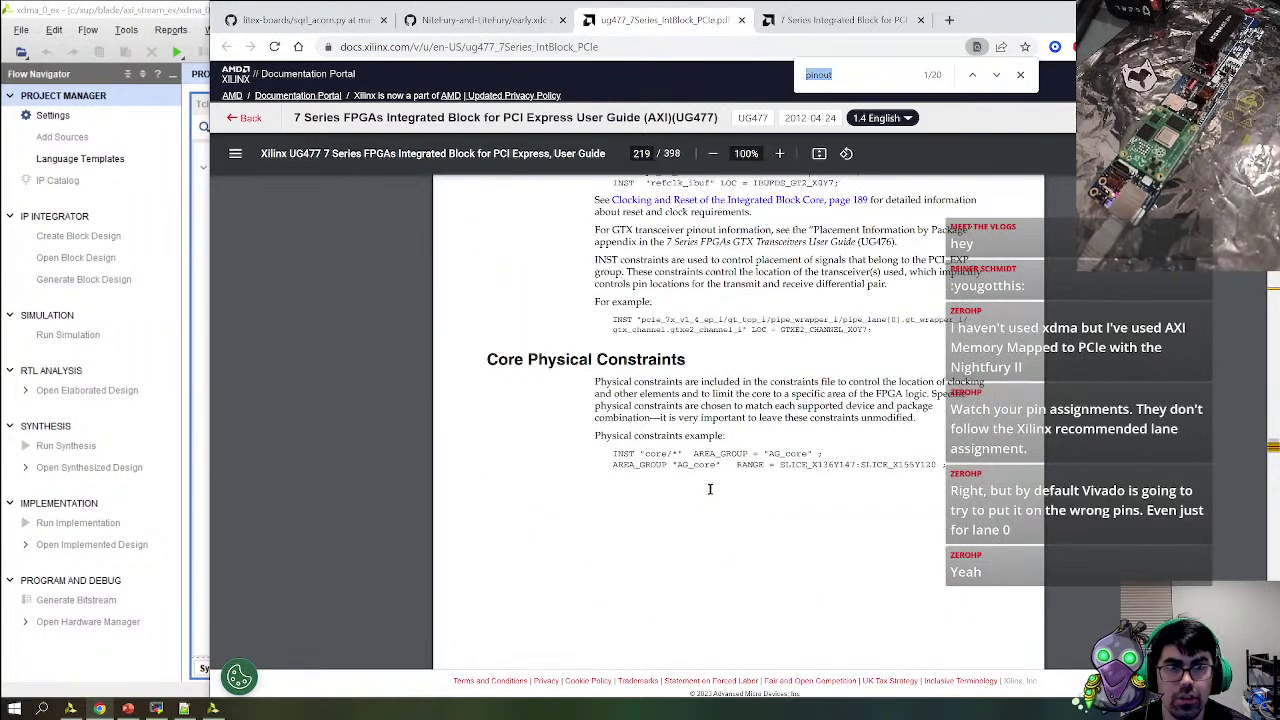
pyautogui.write('1')
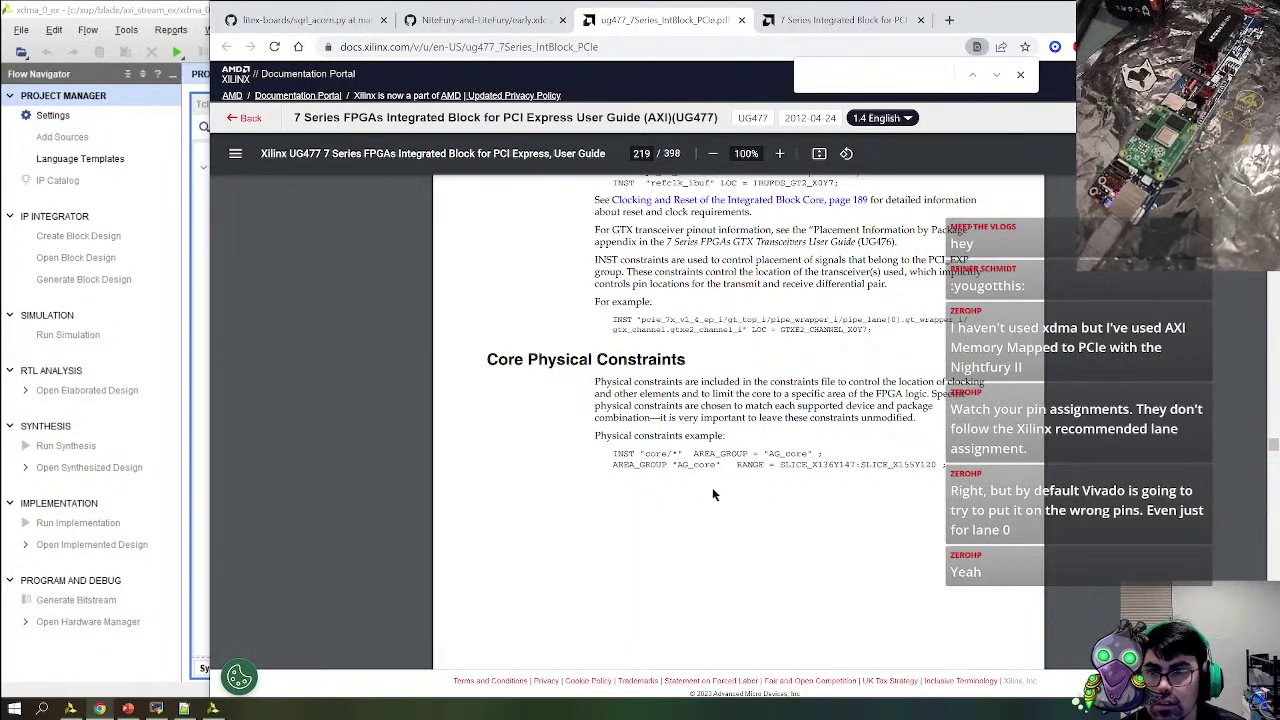
# Return to Table 6-2 and highlight the Lane 0 locations for the FBG484 package across the X1, X2 and X4 columns
pyautogui.scroll(-12, 722, 240)
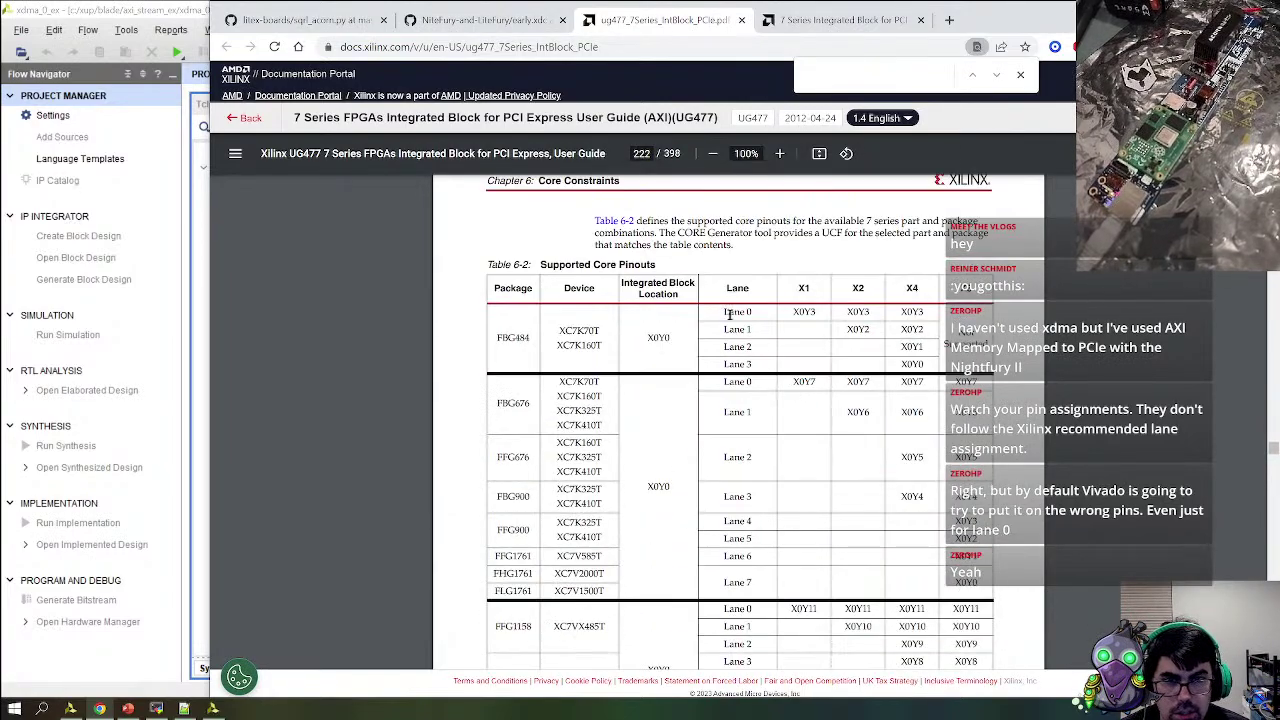
pyautogui.moveTo(730, 313); pyautogui.dragTo(966, 302)
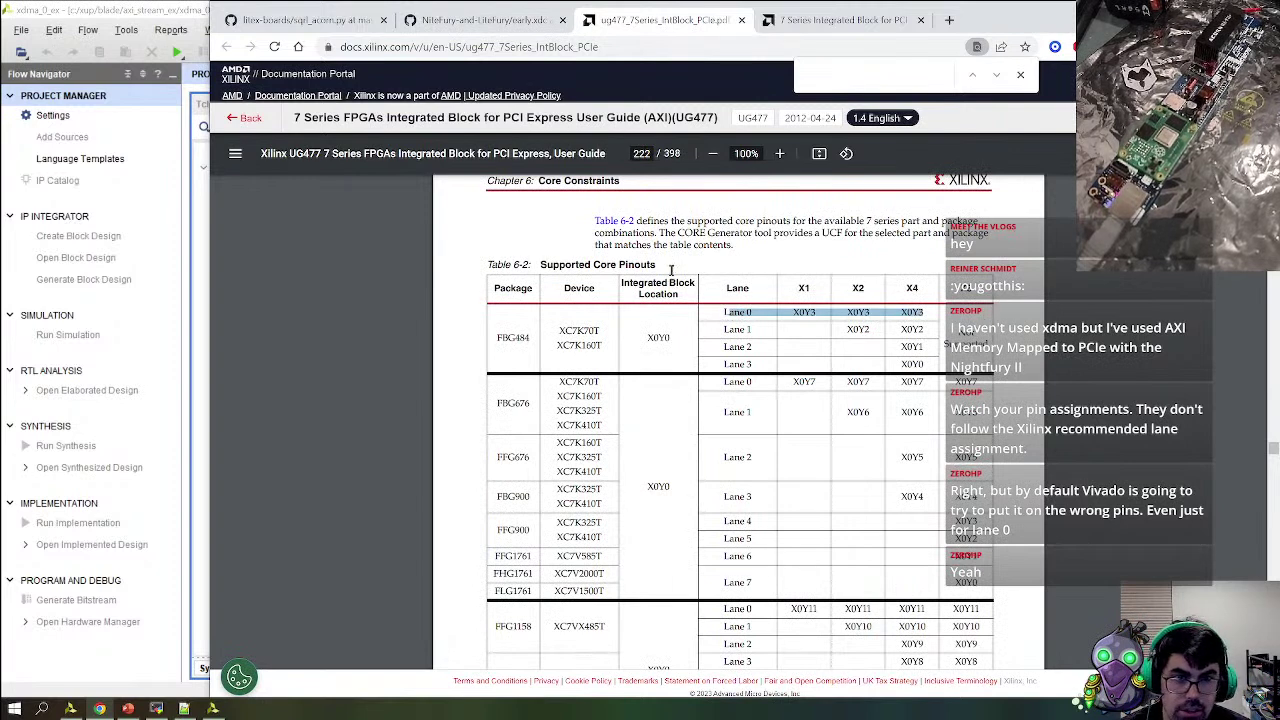
pyautogui.click(729, 311)
pyautogui.moveTo(790, 312); pyautogui.dragTo(945, 304)
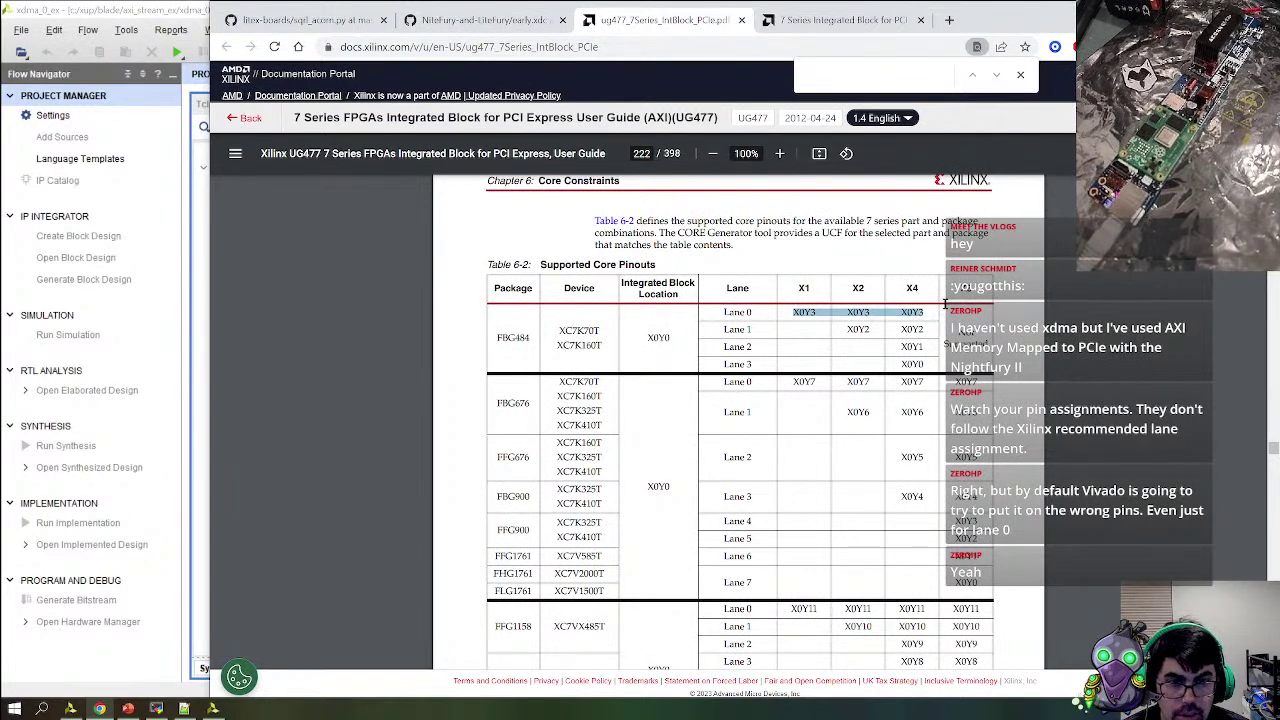
pyautogui.click(830, 463)
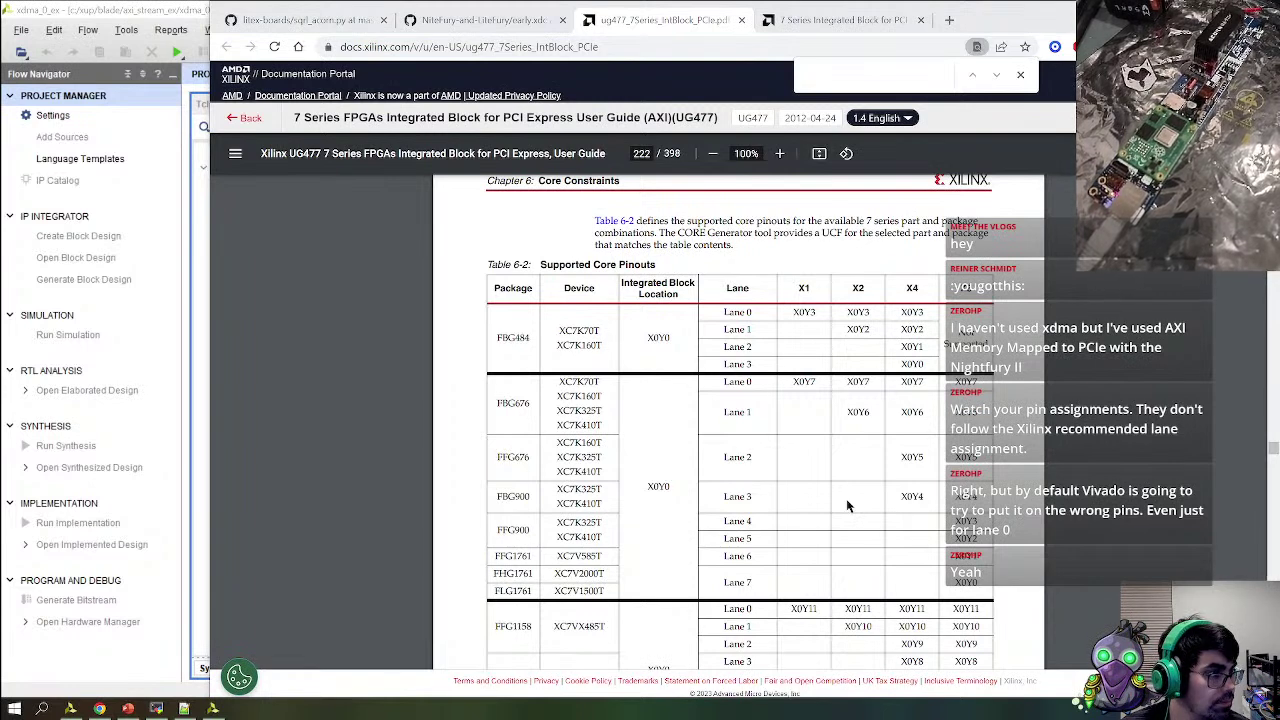
# Switch to Vivado and check the design elaboration progress in the Tcl Console
pyautogui.hotkey('alt', 'Tab')
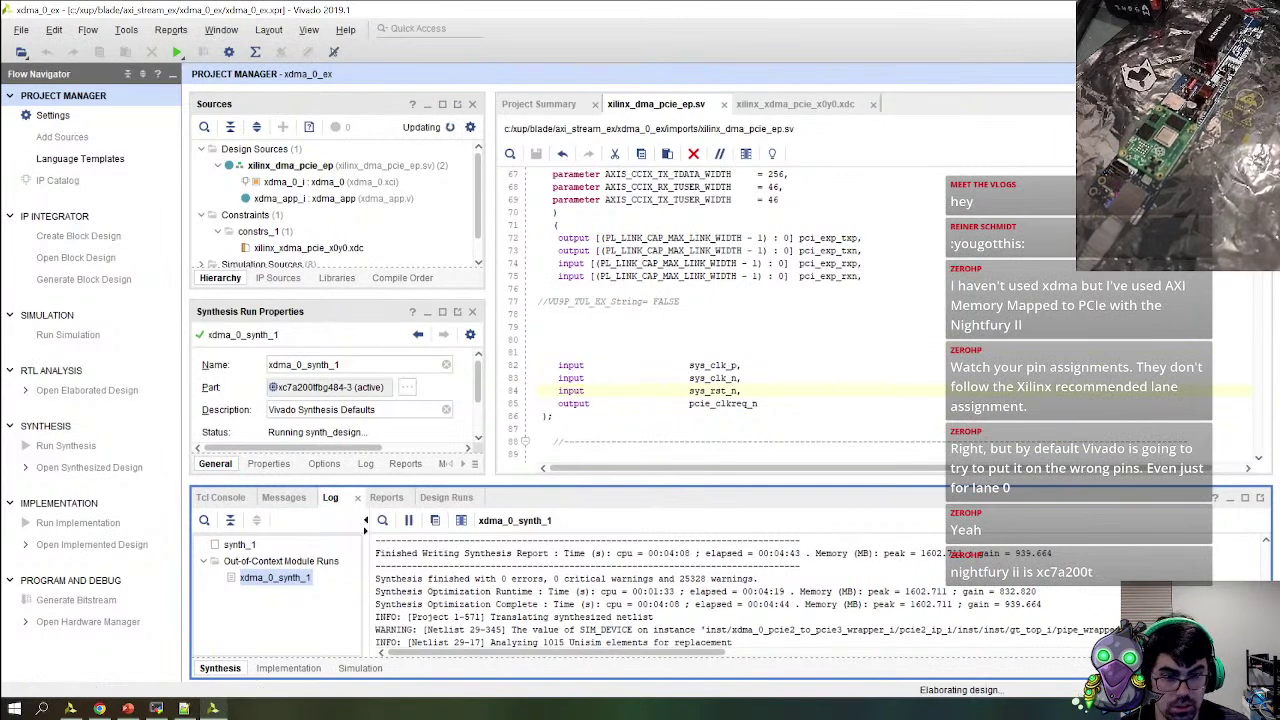
pyautogui.click(221, 497)
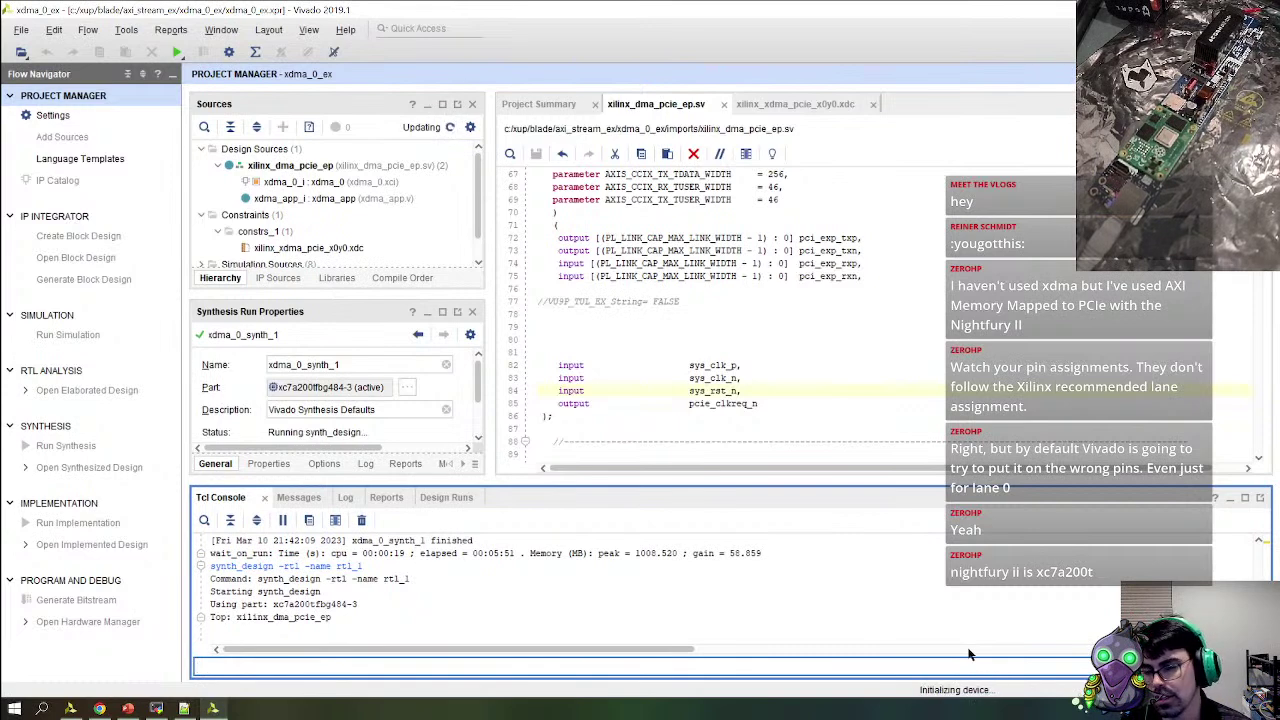
# Switch to the browser, return from the Xilinx product page to the "artix 7 pcie" search results, and skim them for PCIe references
pyautogui.hotkey('alt', 'Tab')
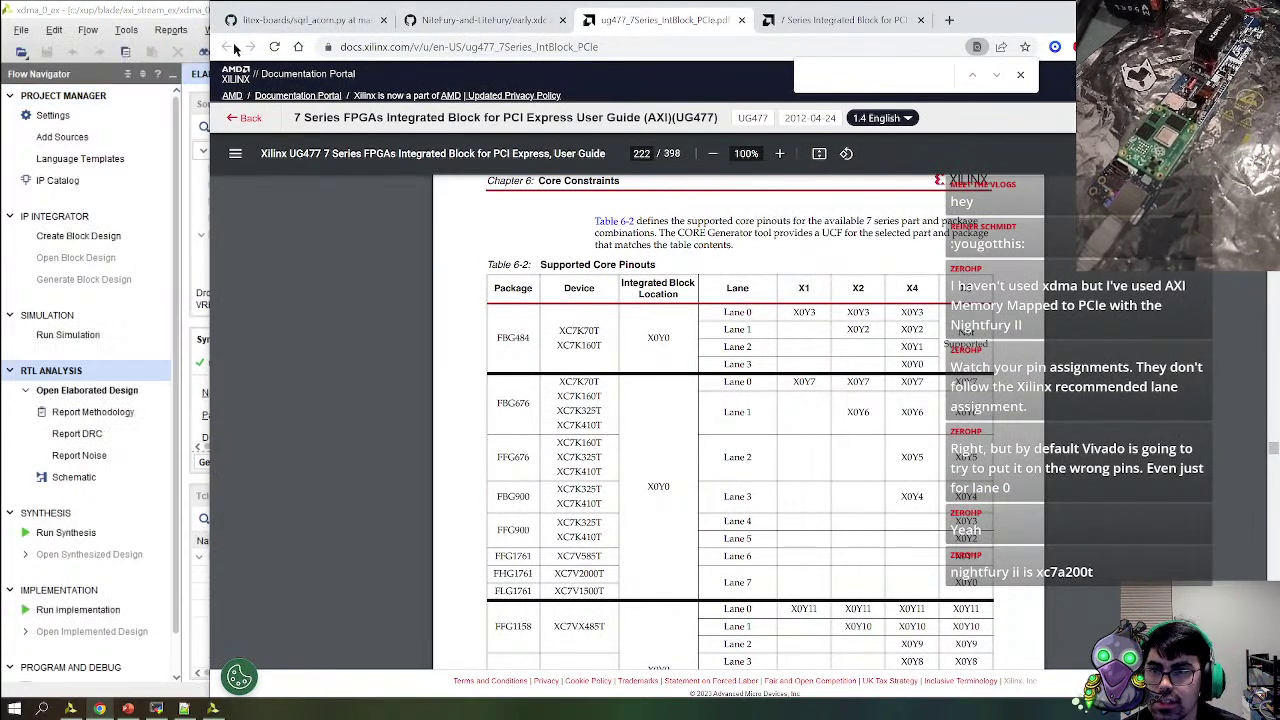
pyautogui.click(778, 20)
pyautogui.rightClick(226, 46)
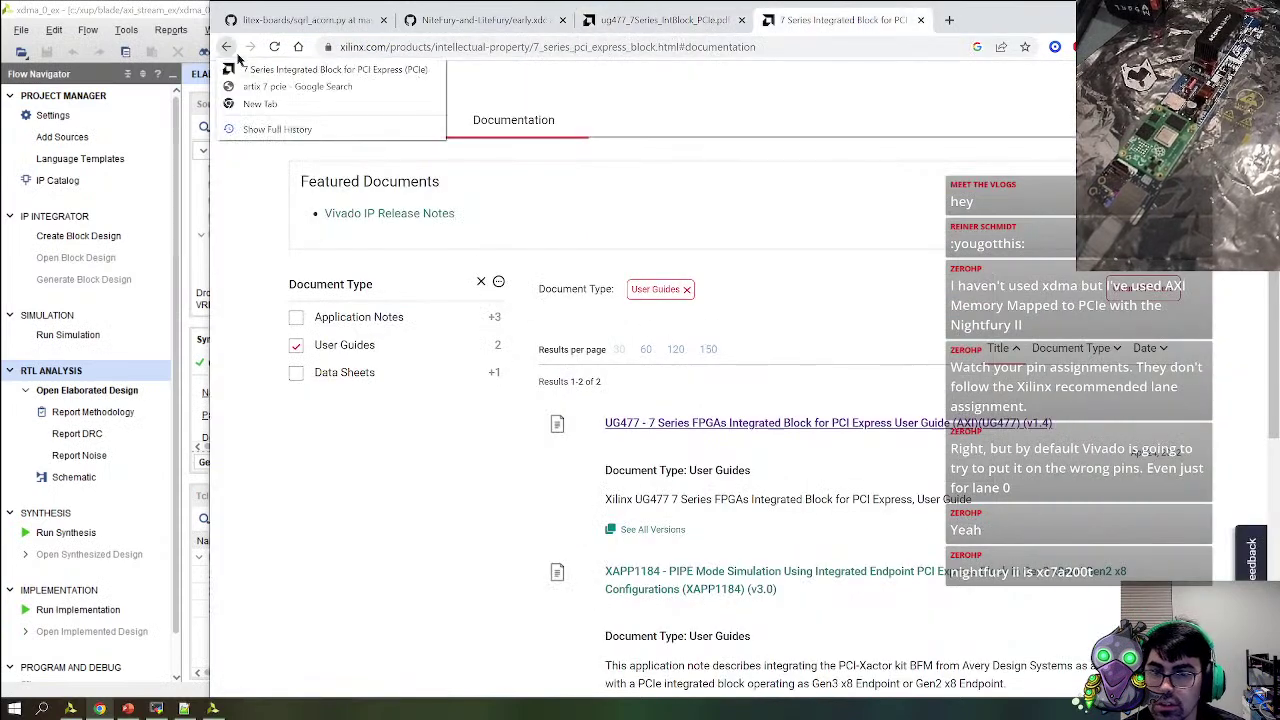
pyautogui.click(295, 86)
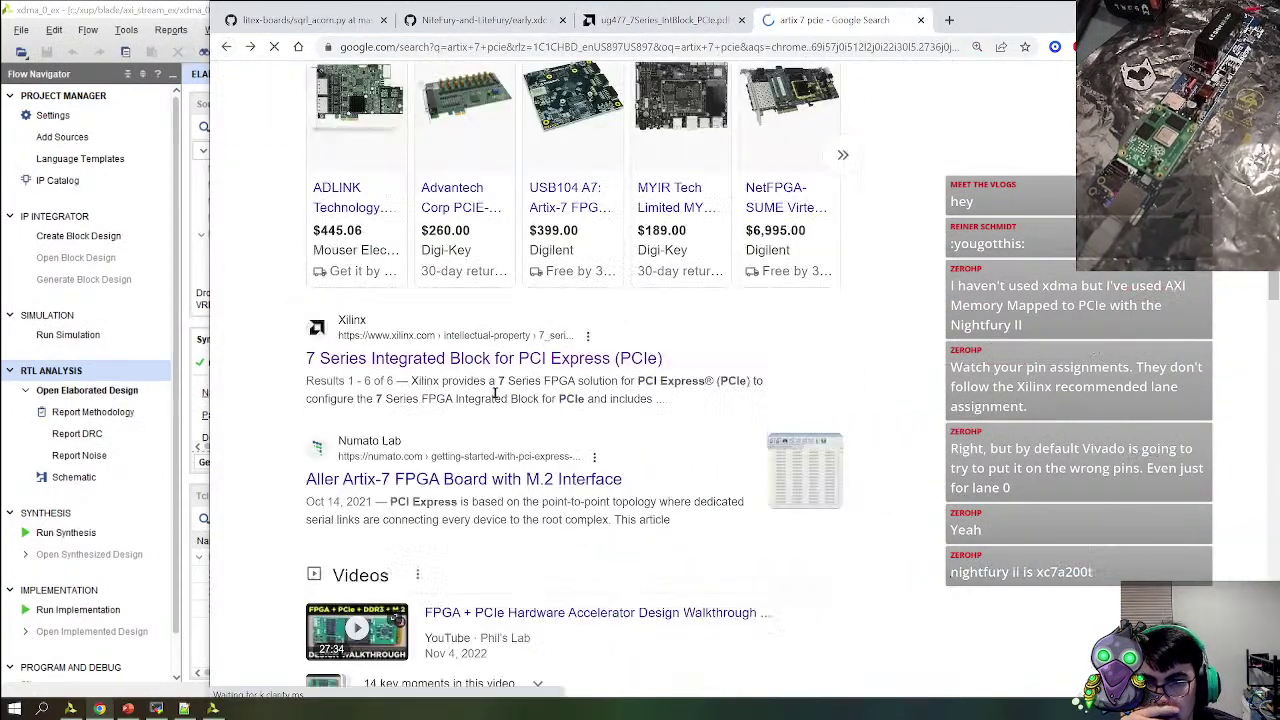
pyautogui.scroll(-5, 548, 180)
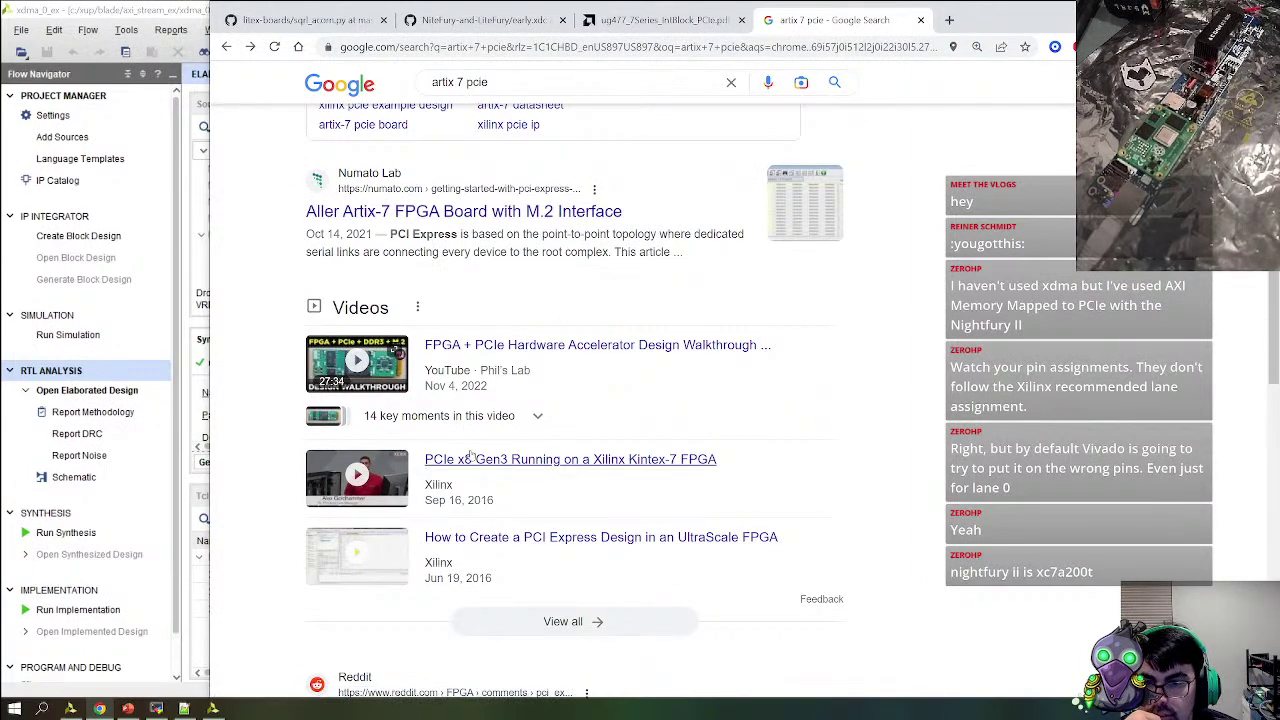
pyautogui.scroll(-3, 487, 474)
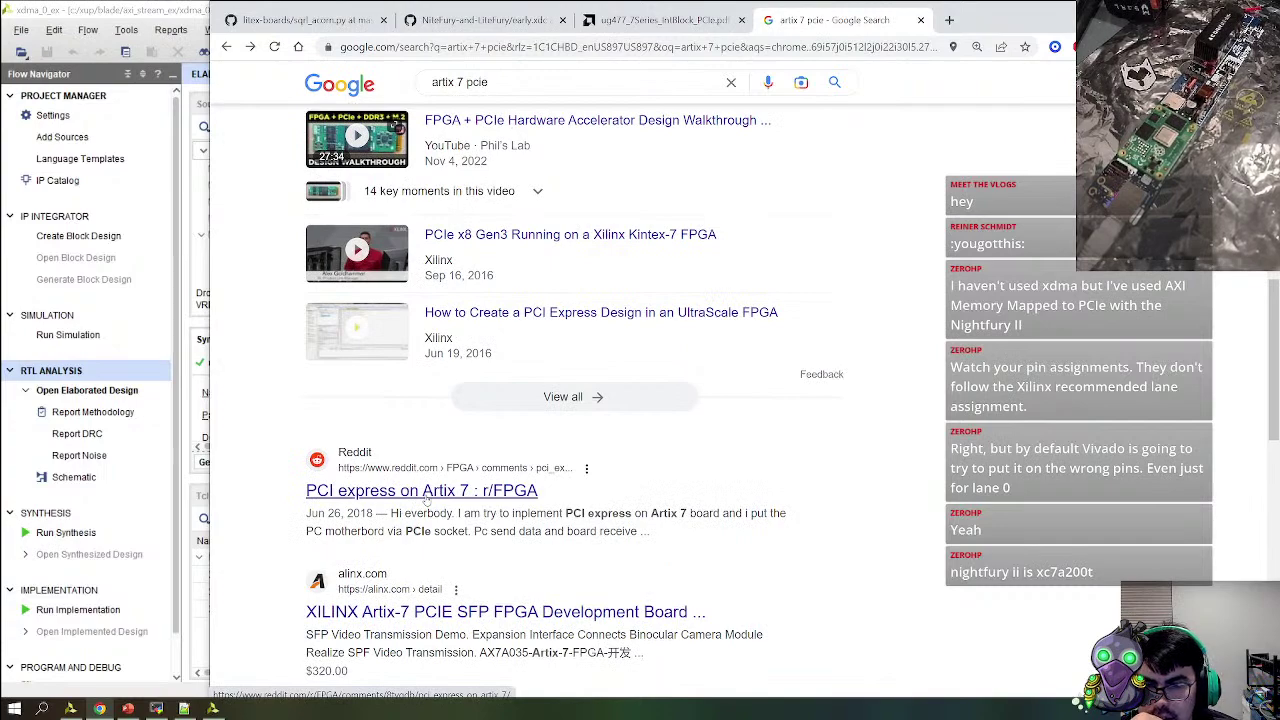
pyautogui.scroll(-3, 427, 500)
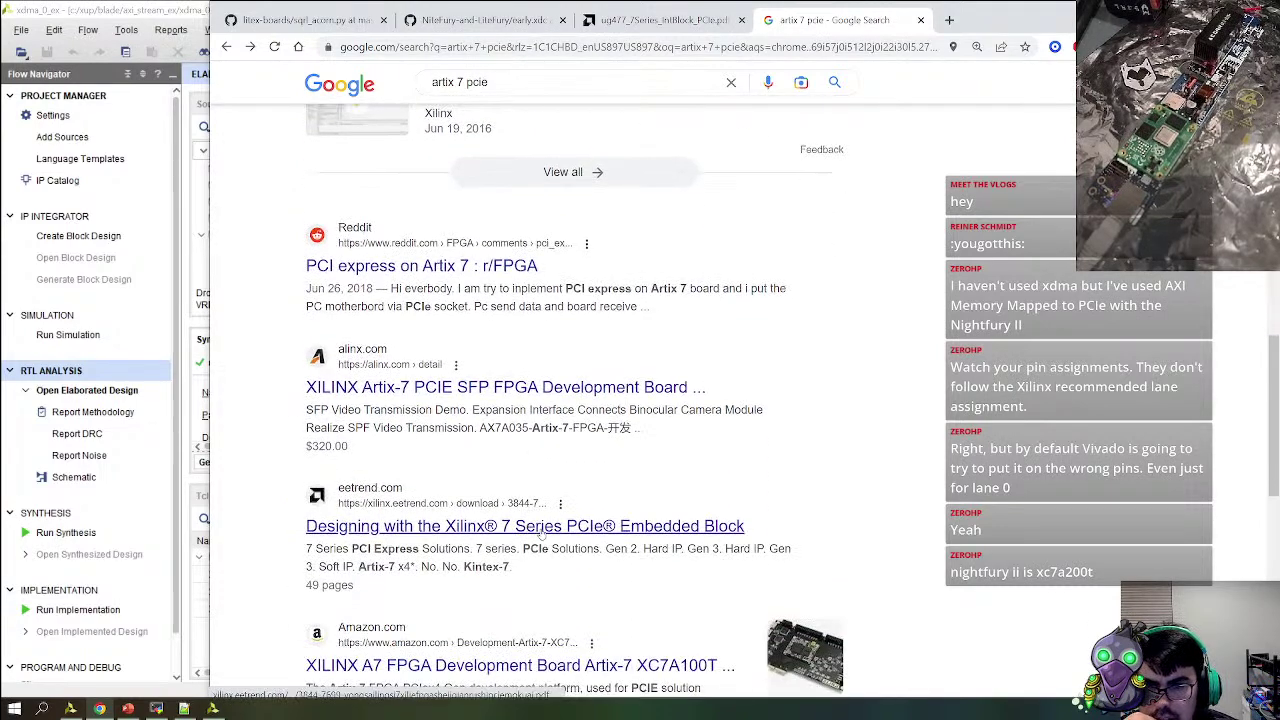
pyautogui.scroll(10, 490, 525)
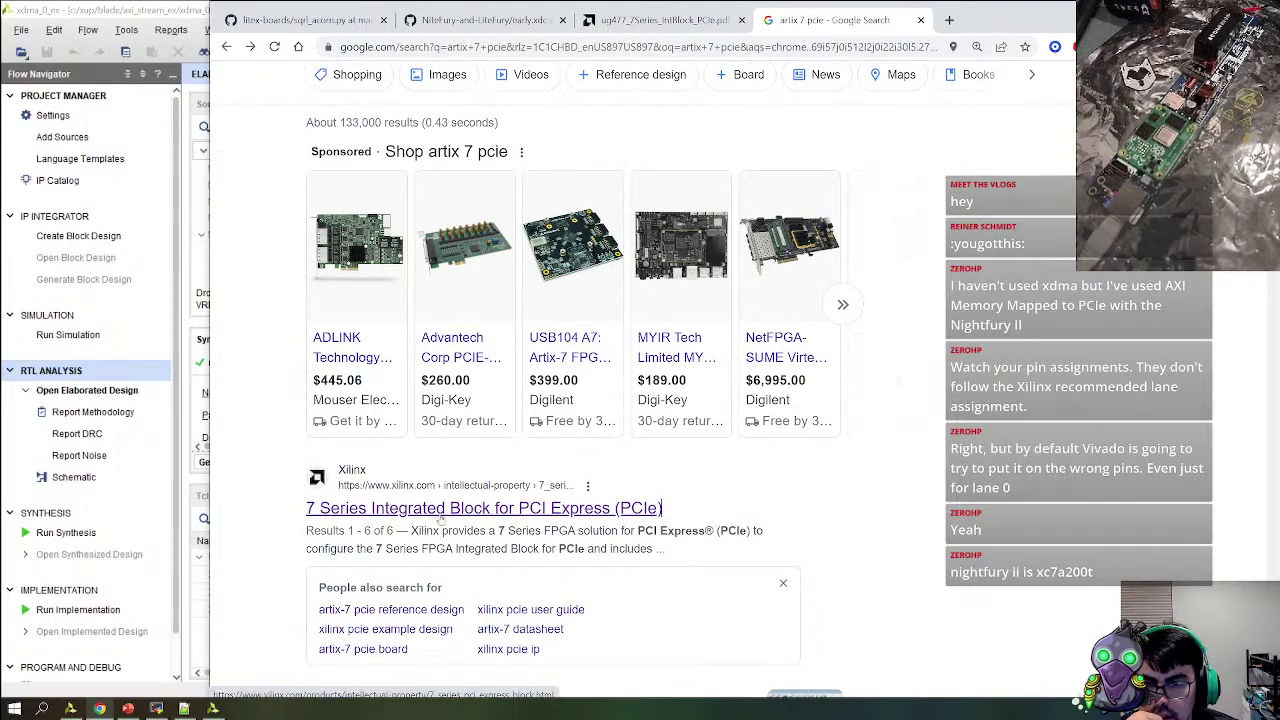
# Open the 7 Series Integrated Block for PCI Express result, review its overview and supported device families, and show its documentation list
pyautogui.click(439, 512)
pyautogui.scroll(-2, 510, 240)
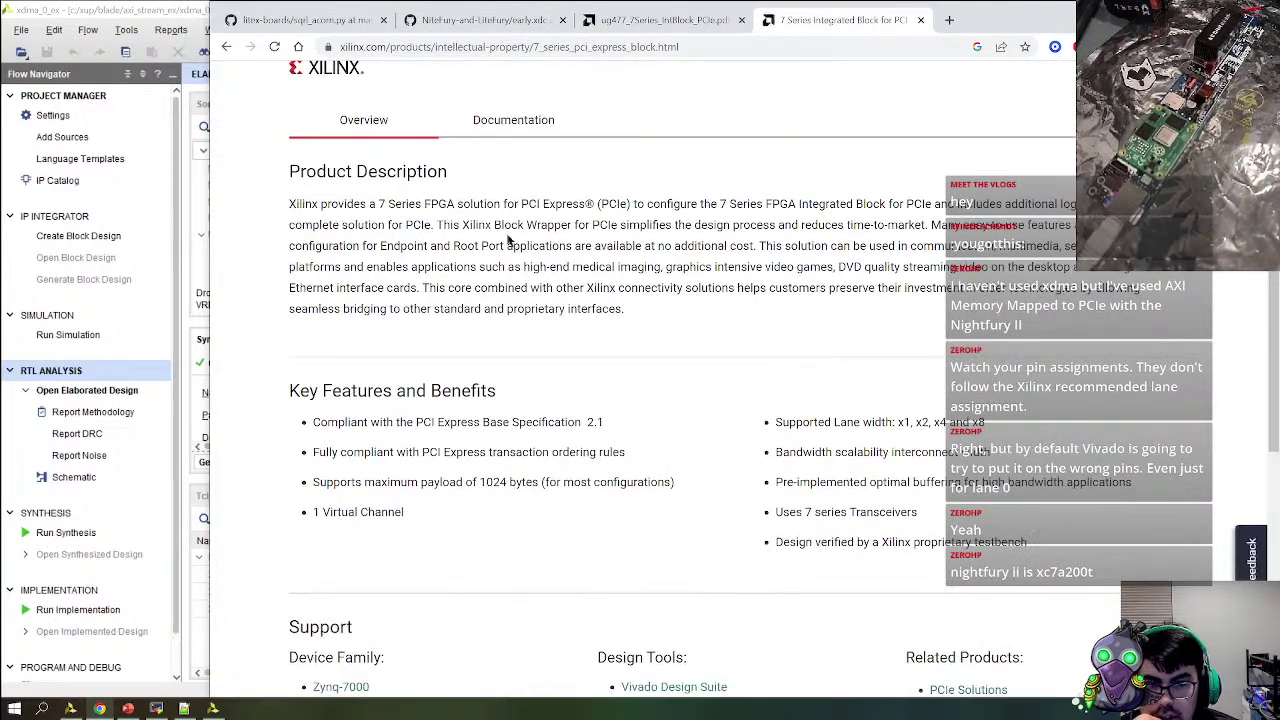
pyautogui.scroll(-1, 590, 225)
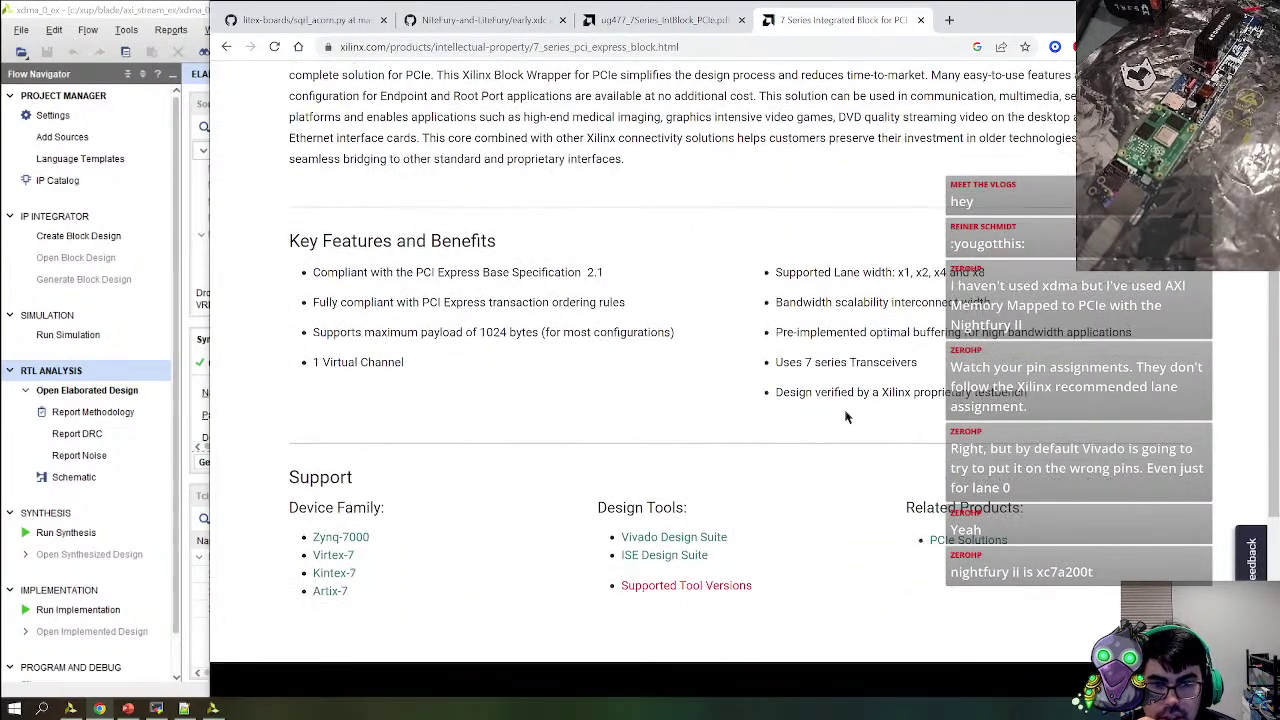
pyautogui.scroll(-1, 640, 470)
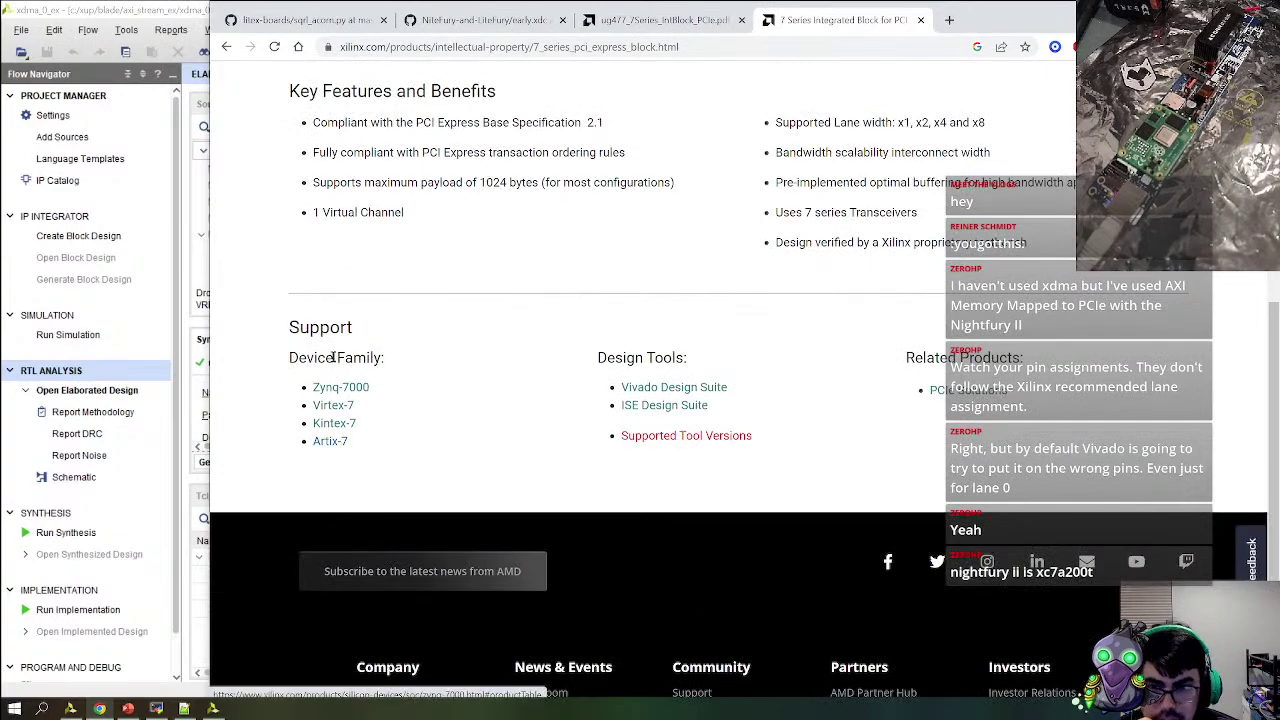
pyautogui.scroll(3, 440, 449)
pyautogui.click(521, 276)
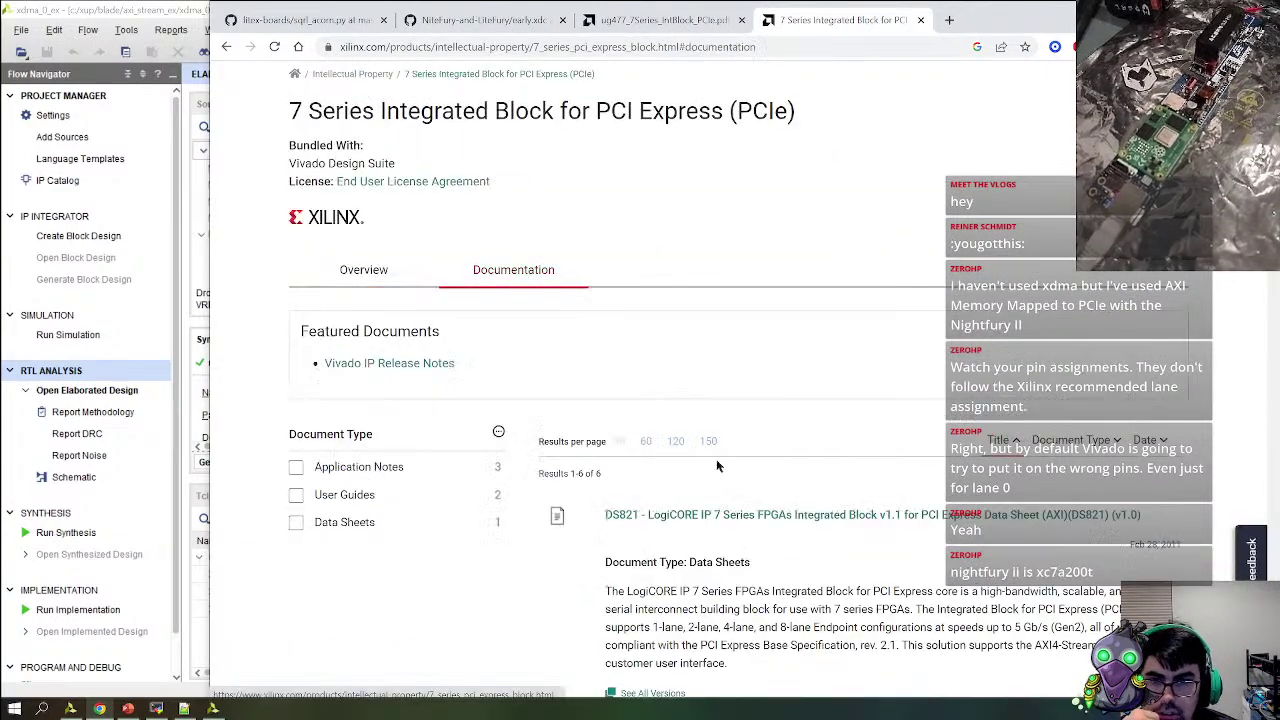
# Filter the documentation list to Data Sheets and open the DS821 data sheet in a new browser tab
pyautogui.scroll(-4, 500, 300)
pyautogui.scroll(2, 452, 269)
pyautogui.click(452, 269)
pyautogui.click(452, 269)
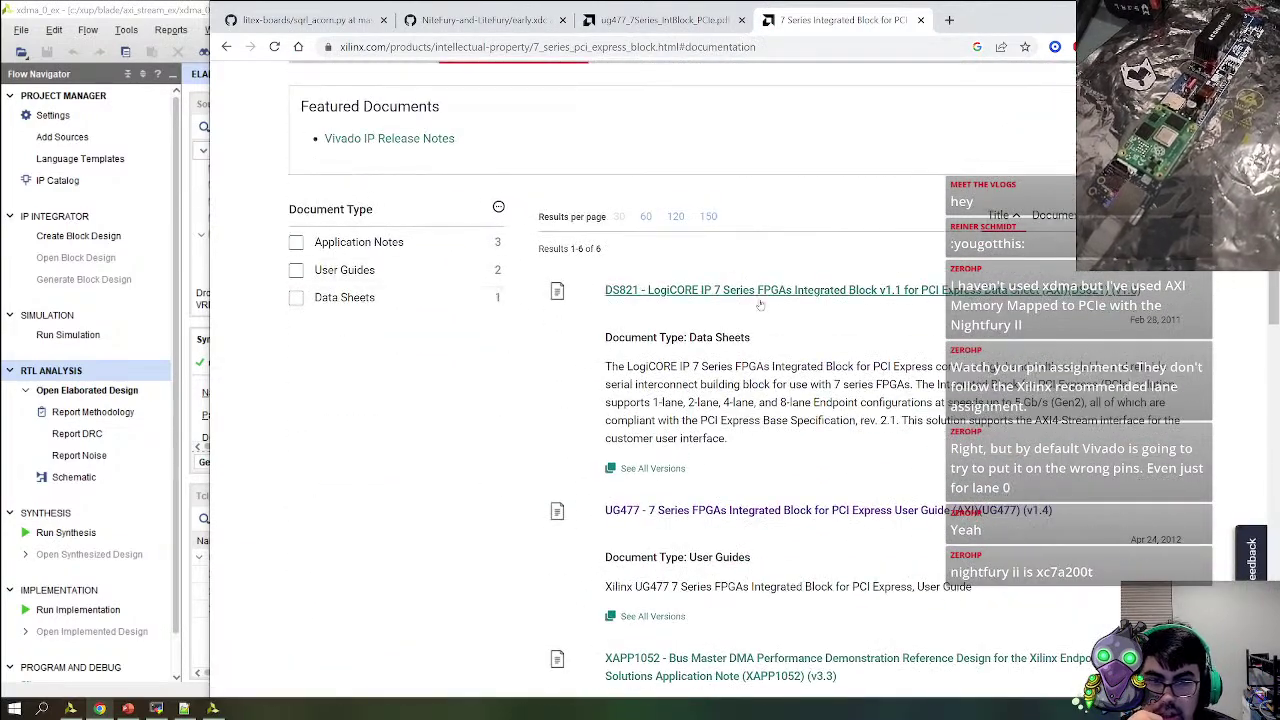
pyautogui.click(325, 300)
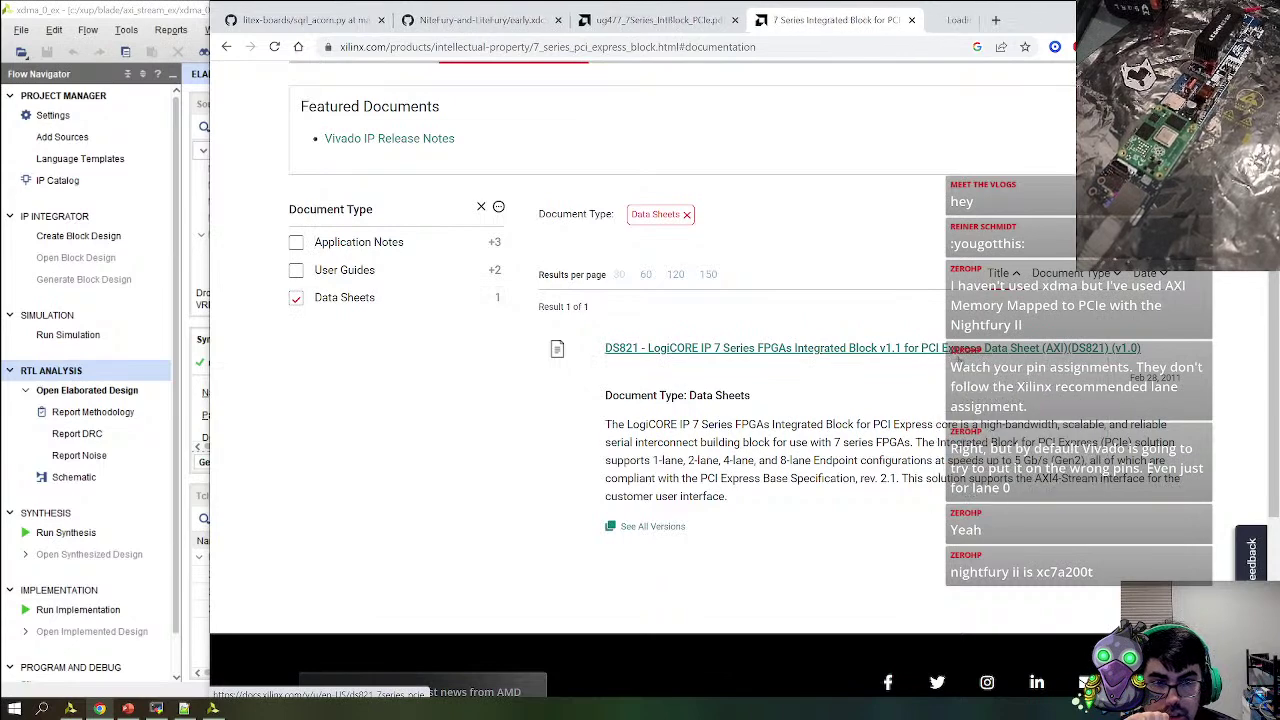
pyautogui.middleClick(936, 350)
# Replace the Data Sheets filter with User Guides and look over the listed PCIe user guides
pyautogui.click(296, 297)
pyautogui.click(296, 270)
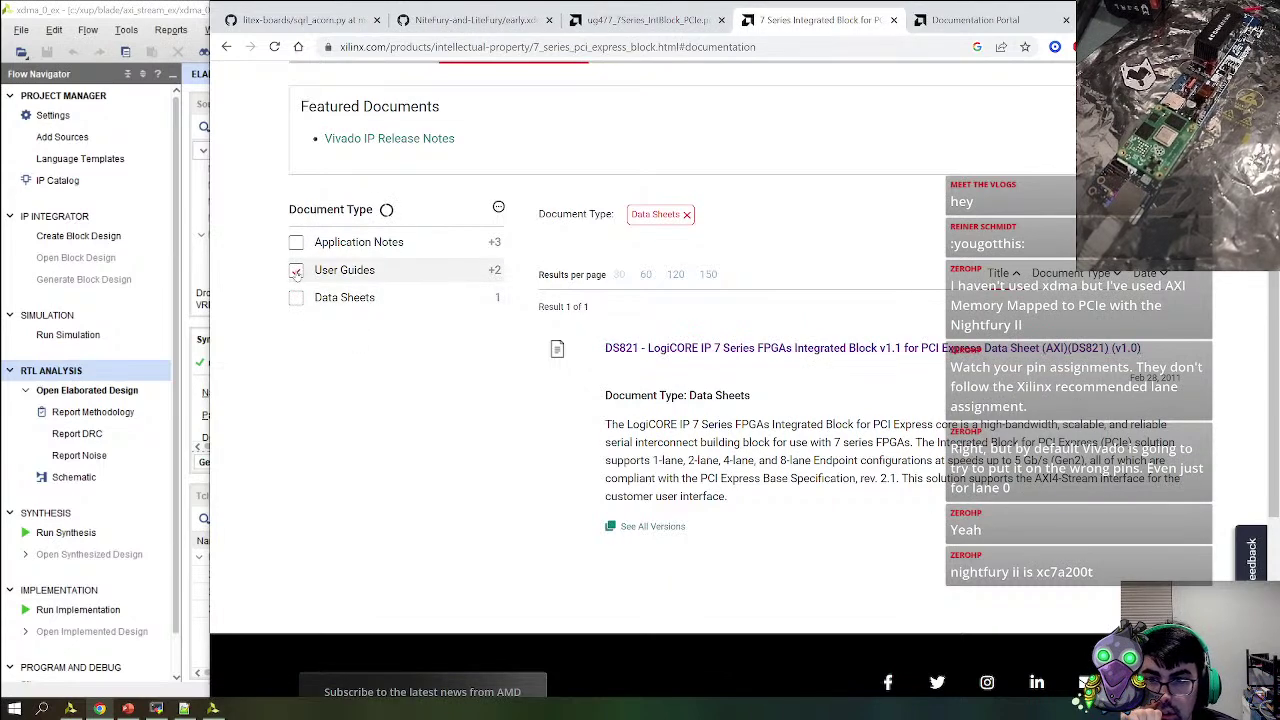
pyautogui.scroll(-1, 784, 418)
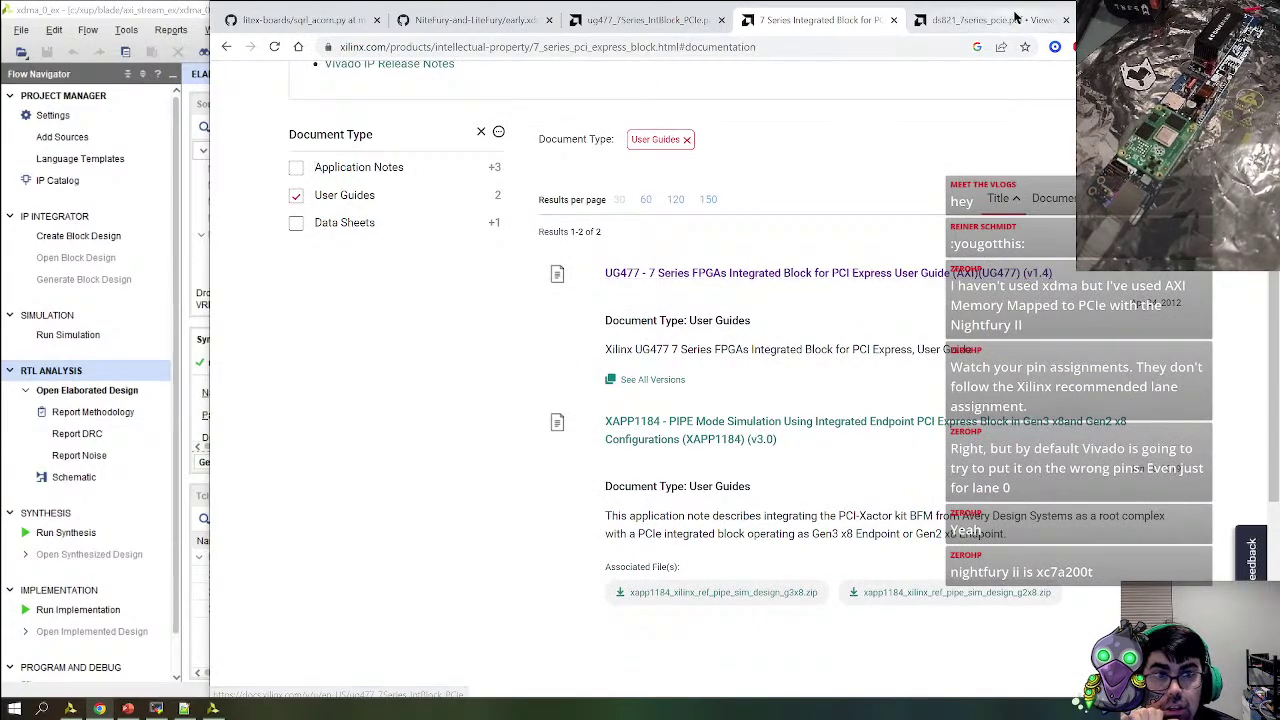
# Skim the DS821 data sheet for lane placement and pin information, from the features list through the references
pyautogui.click(985, 20)
pyautogui.scroll(-10, 735, 483)
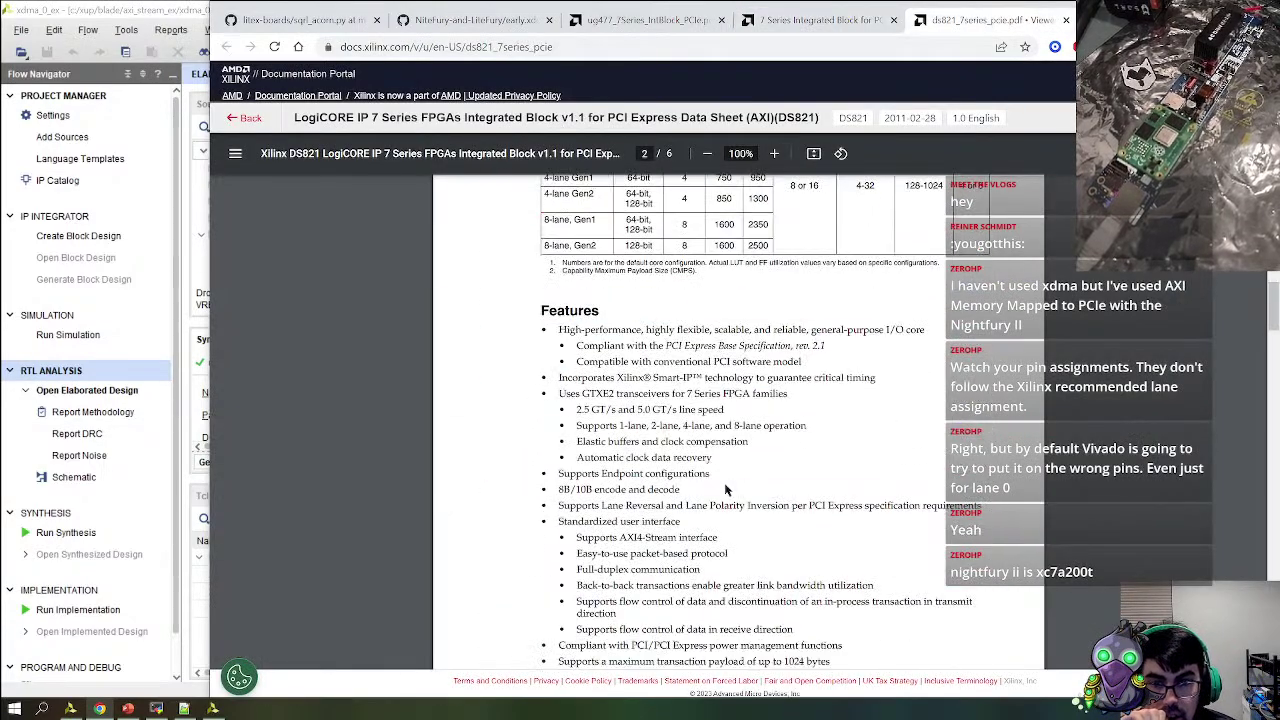
pyautogui.scroll(-15, 953, 397)
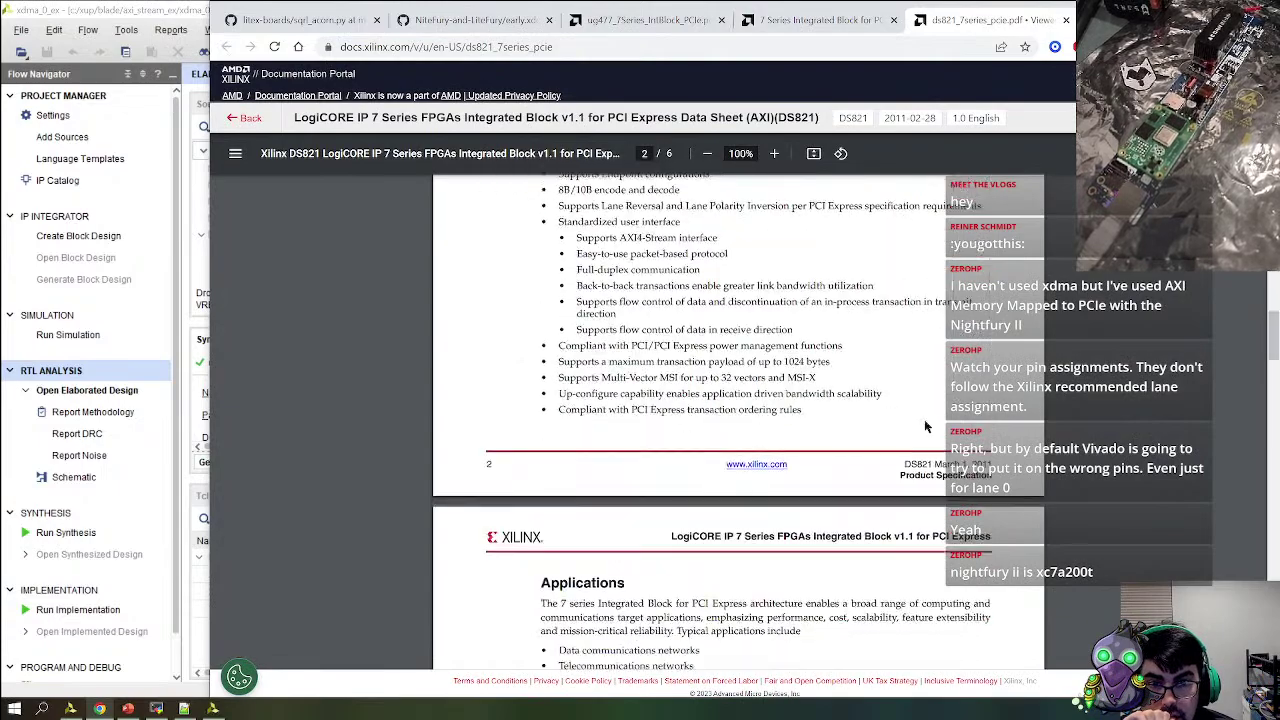
pyautogui.scroll(-15, 877, 440)
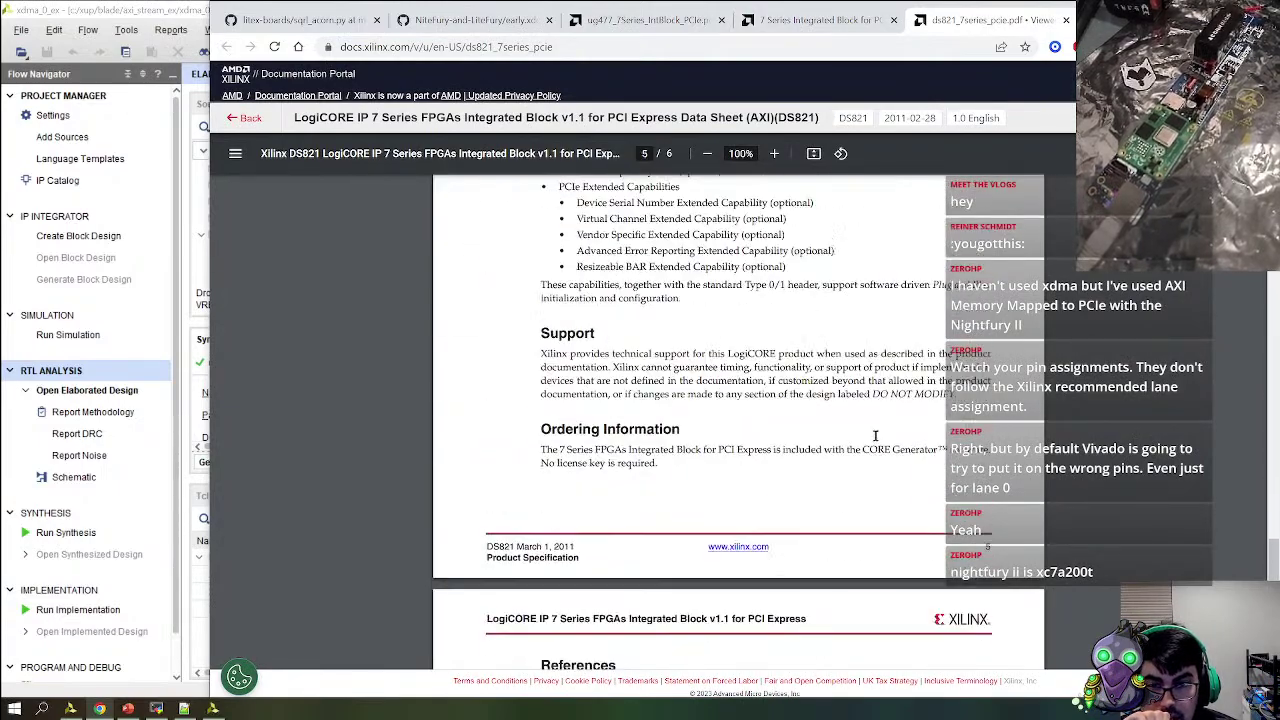
pyautogui.scroll(10, 873, 443)
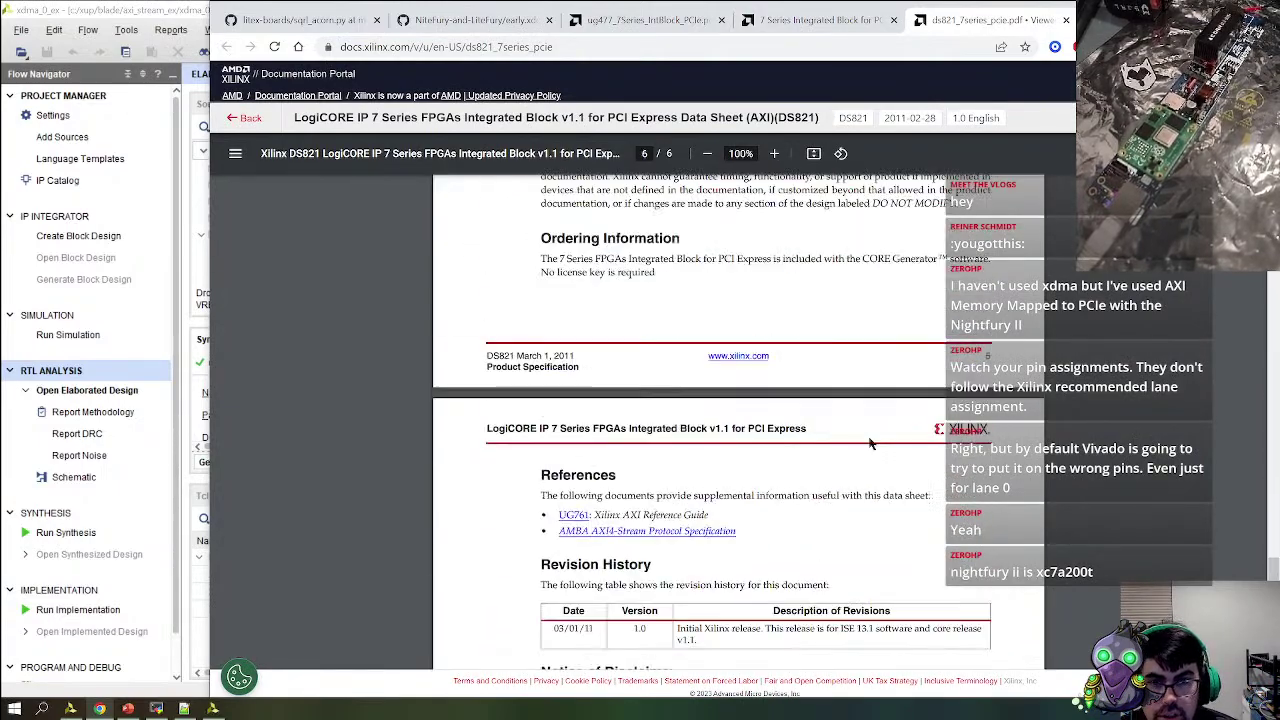
pyautogui.scroll(5, 868, 438)
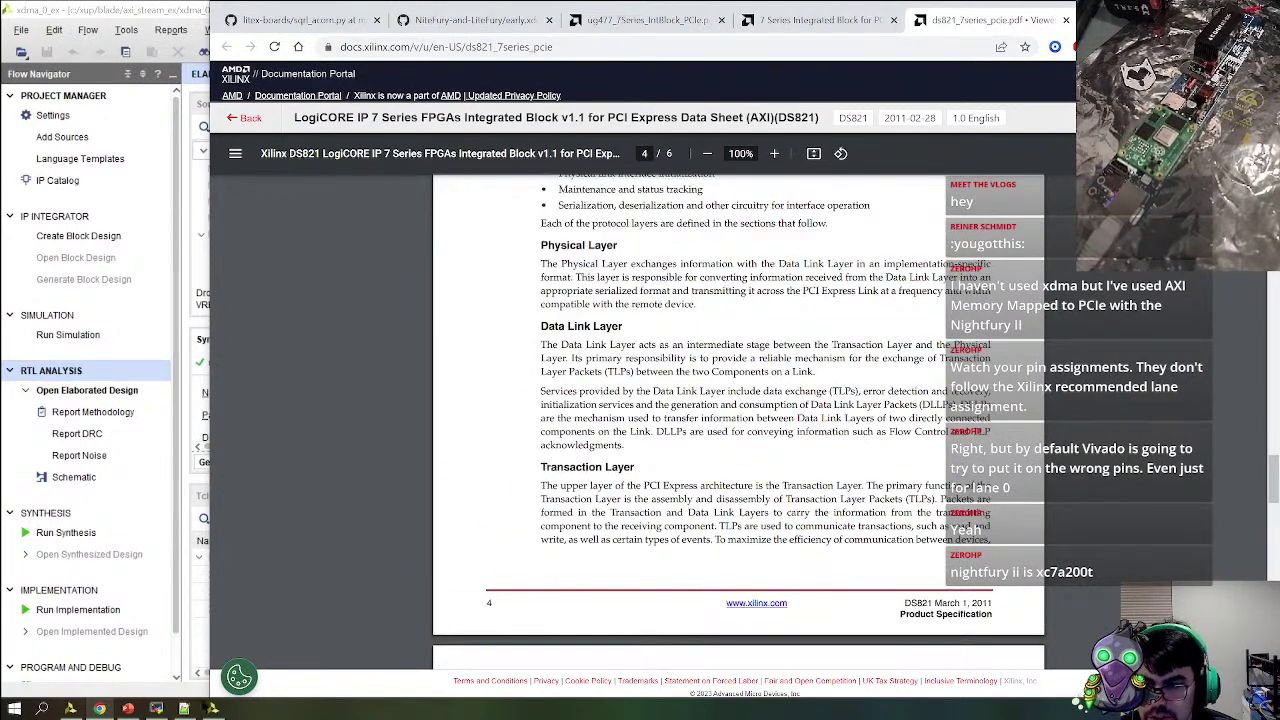
# Switch to Vivado, expand the pcie_mgt port group in the I/O ports list and inspect the pci_exp_rxn[0] package pin assignment
pyautogui.click(212, 708)
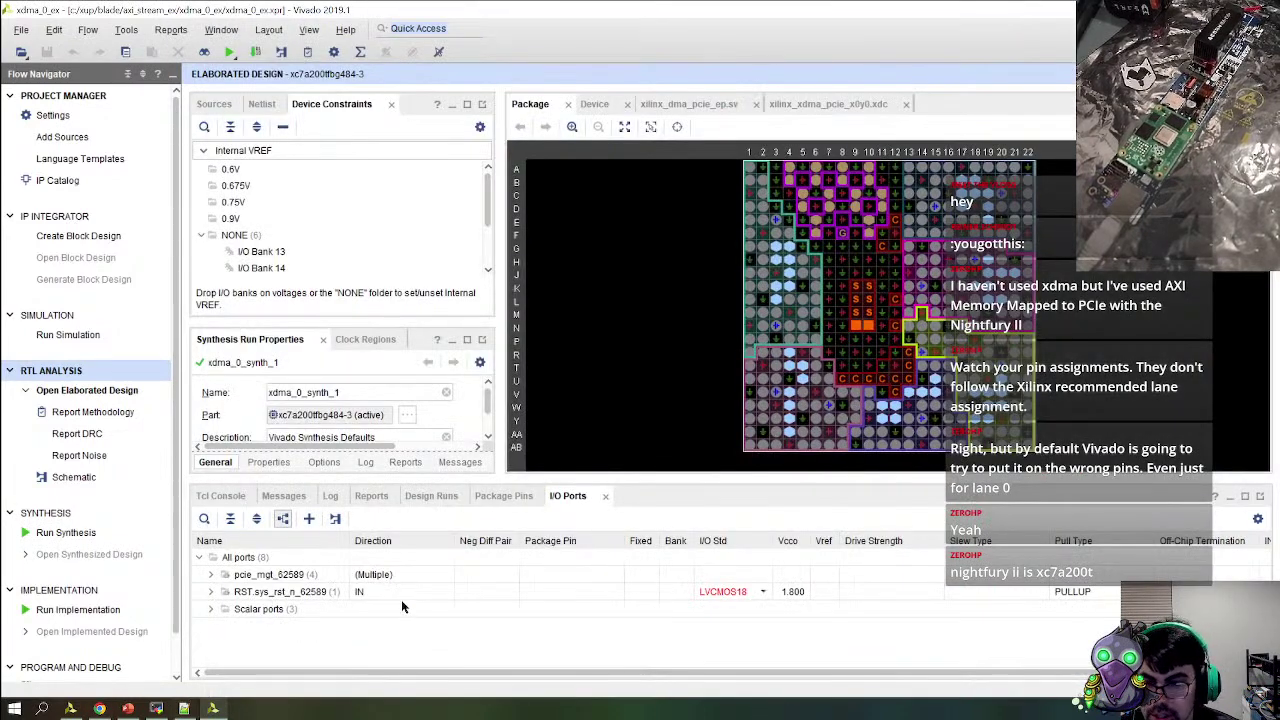
pyautogui.click(210, 592)
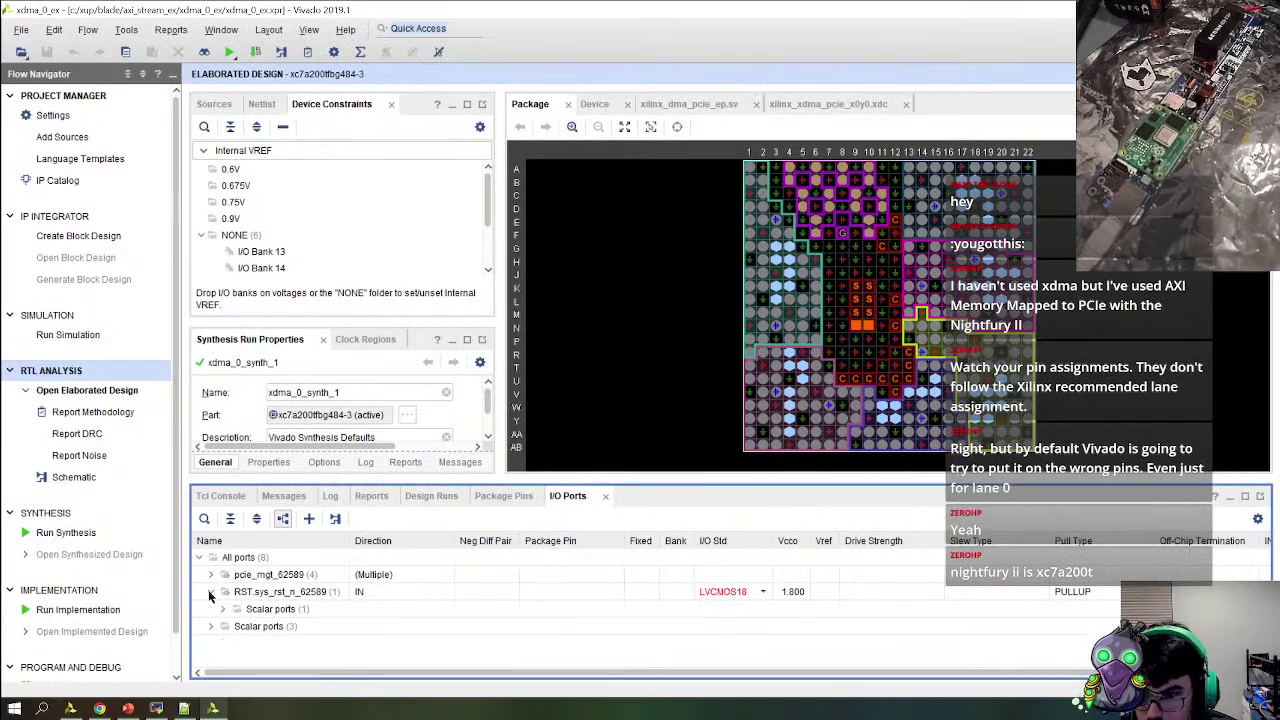
pyautogui.click(210, 574)
pyautogui.scroll(-1, 248, 605)
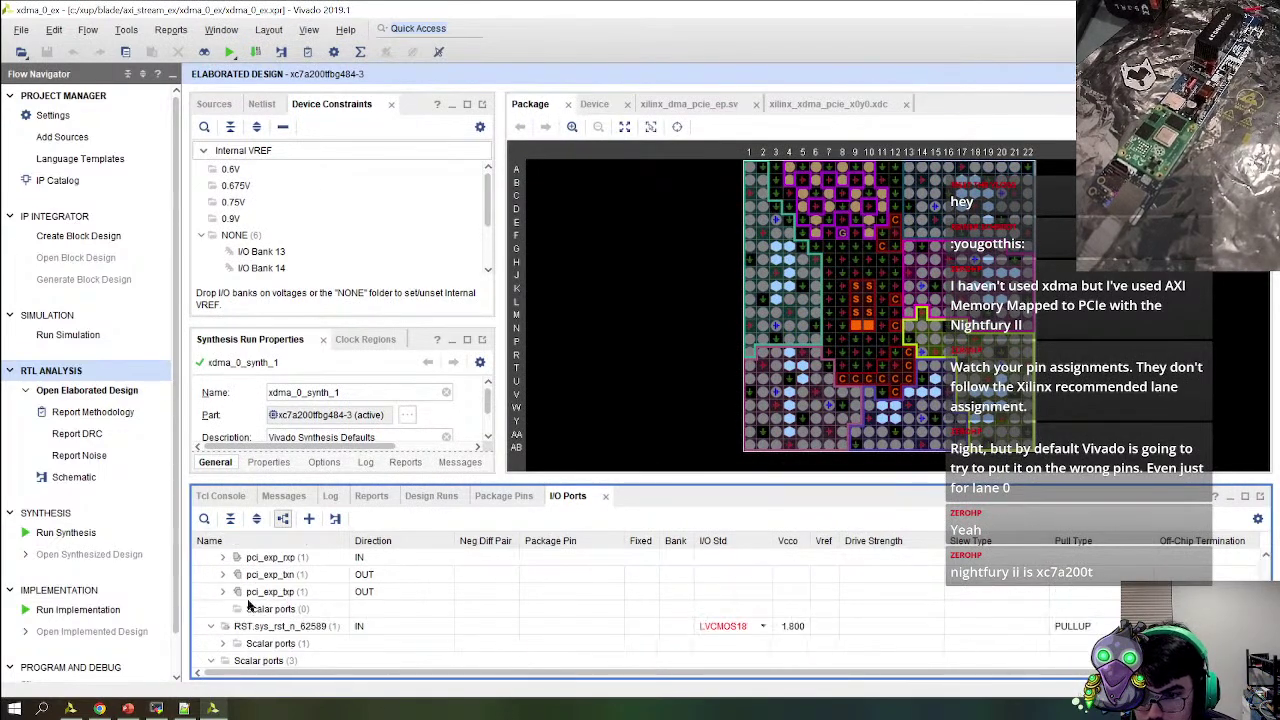
pyautogui.scroll(1, 235, 604)
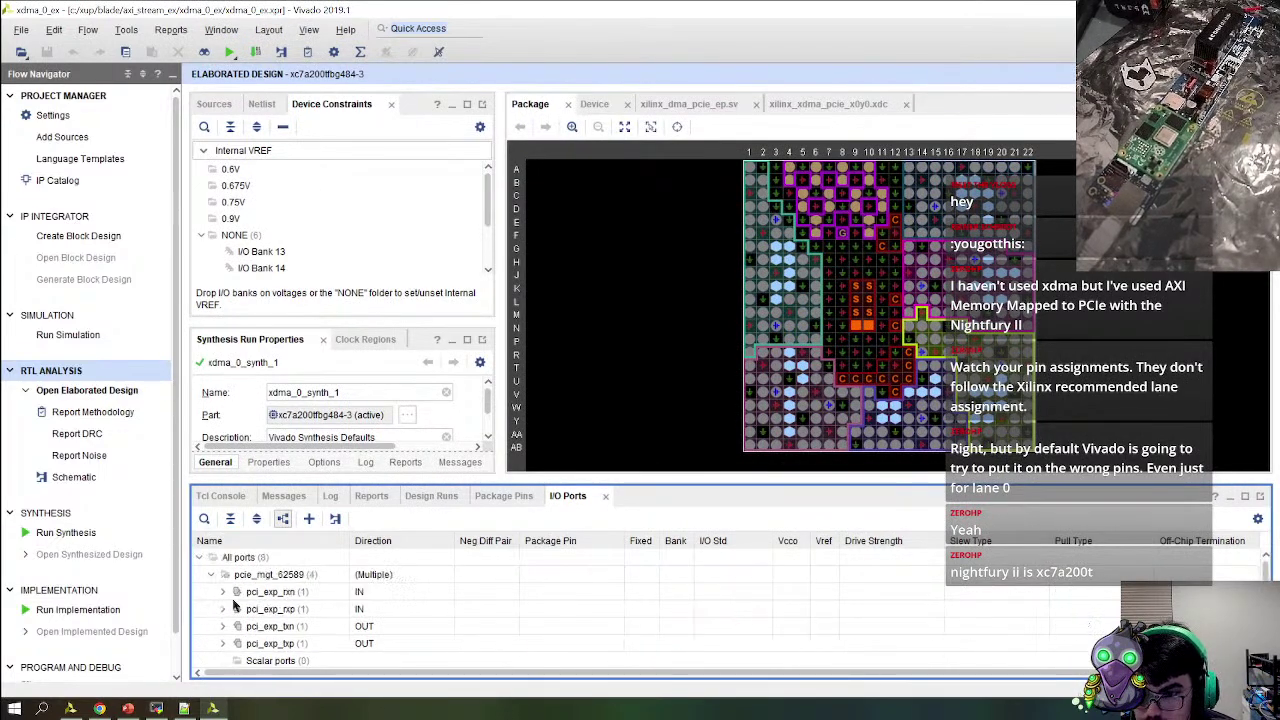
pyautogui.click(285, 519)
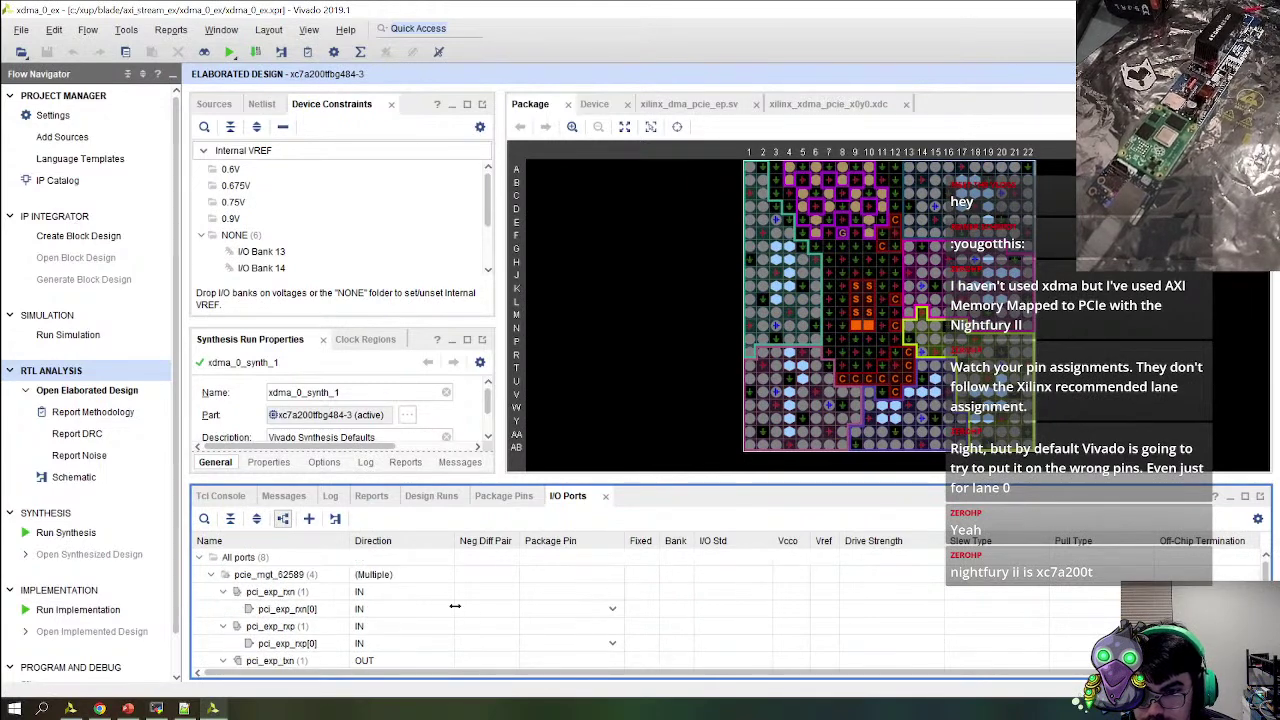
pyautogui.click(285, 609)
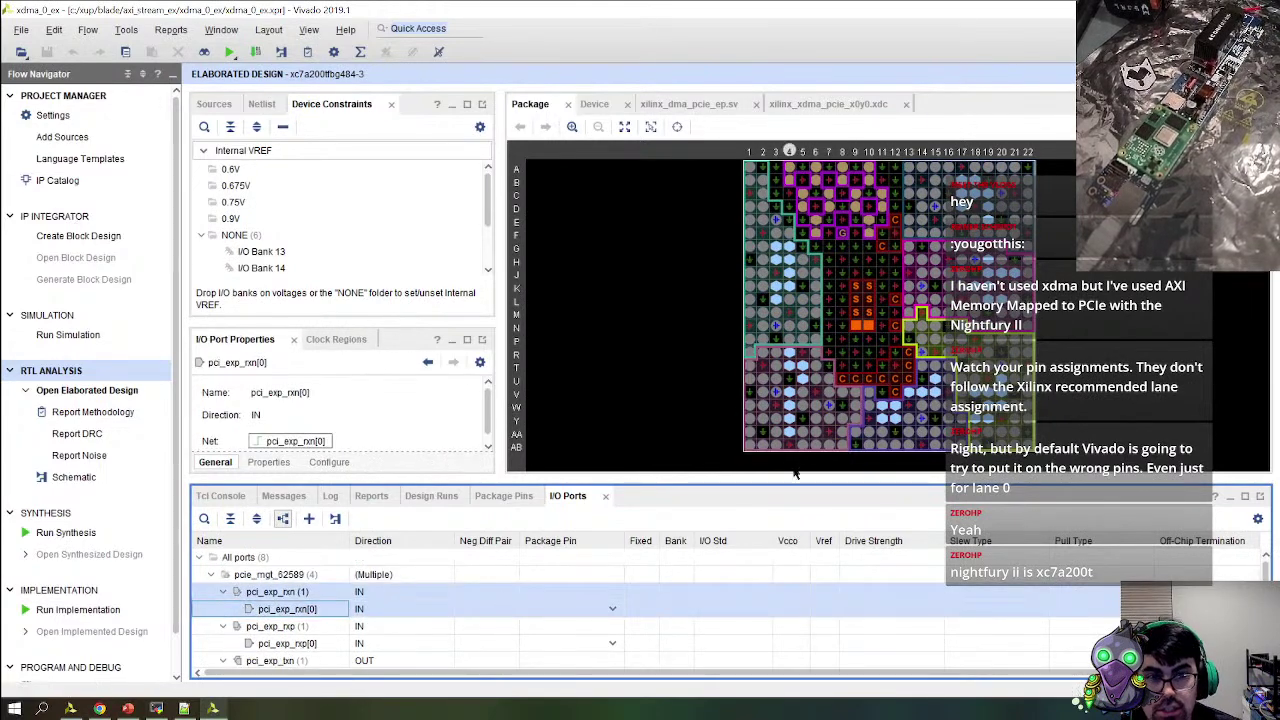
pyautogui.click(555, 611)
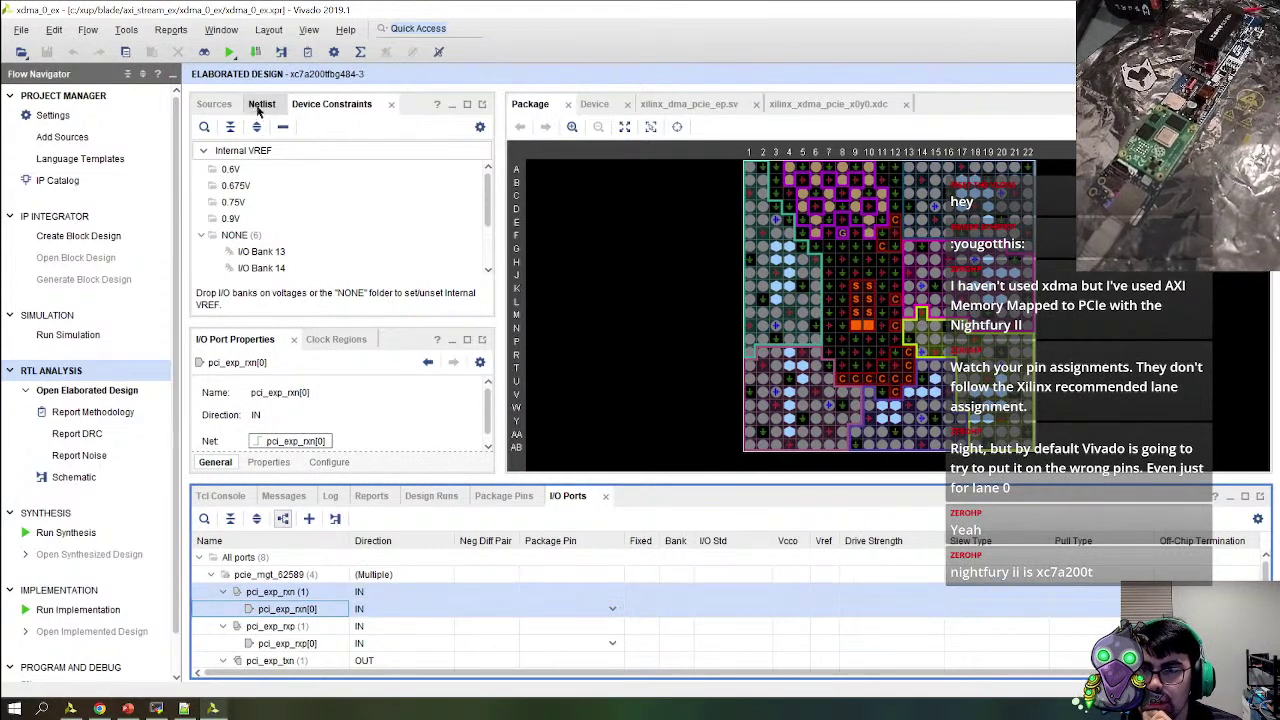
# Expand the xdma_0 synthesis files in the IP sources and open xdma_0_board.xdc
pyautogui.click(214, 104)
pyautogui.click(279, 306)
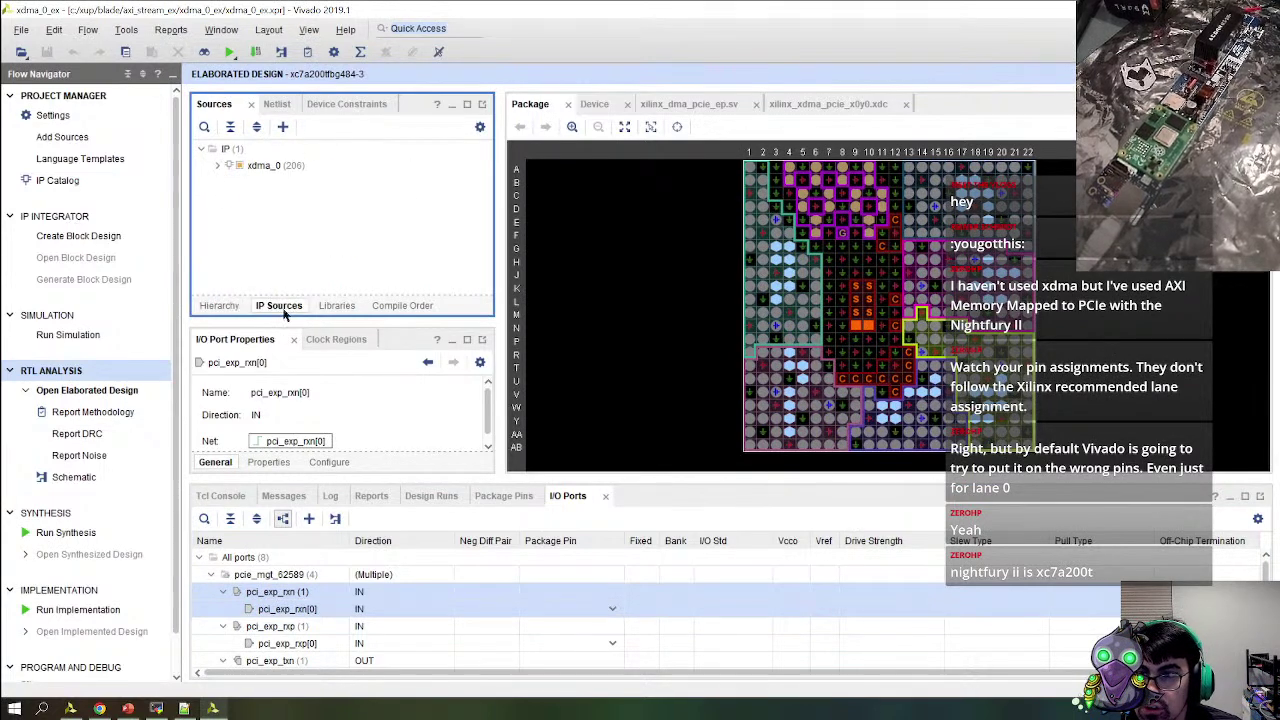
pyautogui.click(218, 165)
pyautogui.click(233, 182)
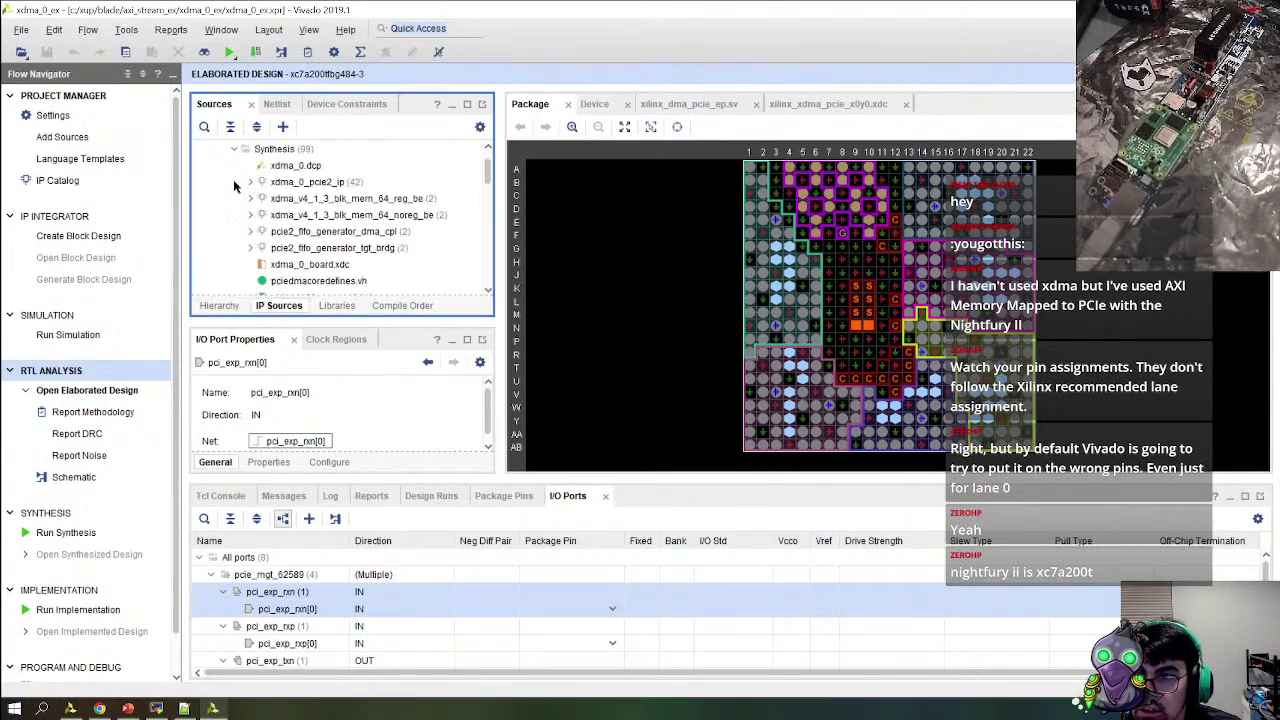
pyautogui.scroll(-2, 330, 190)
pyautogui.click(328, 203)
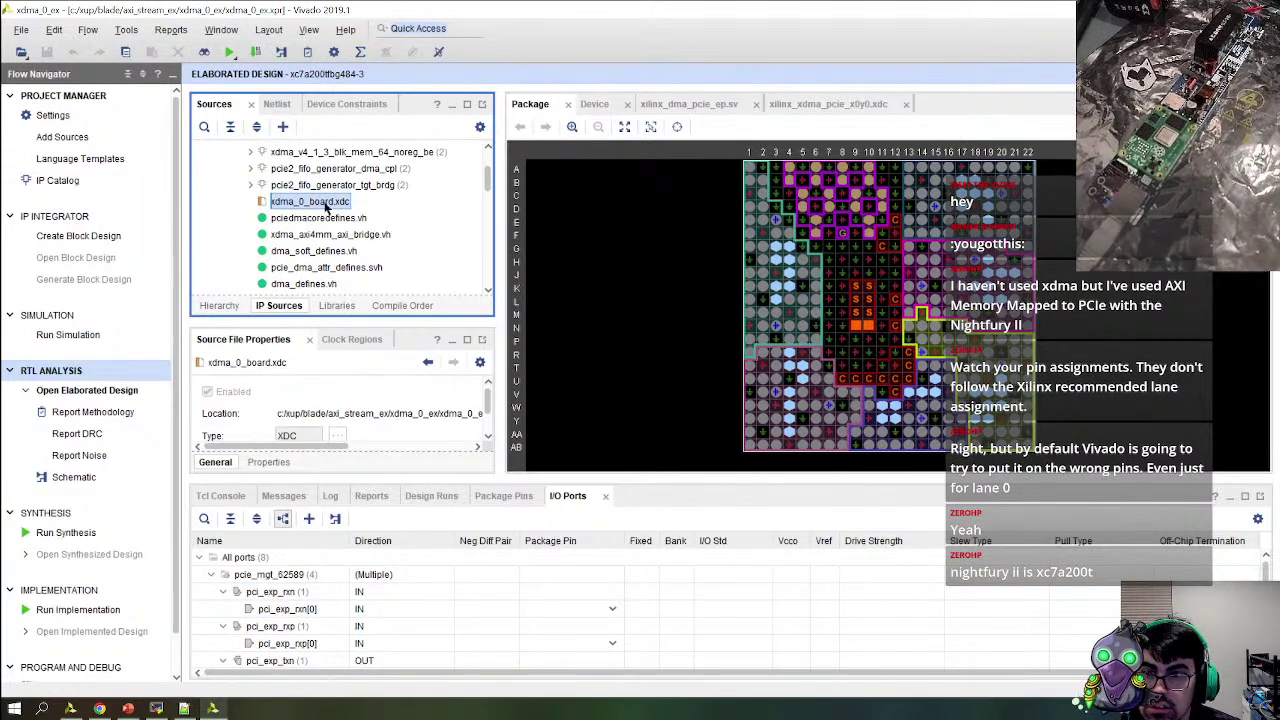
pyautogui.doubleClick(325, 203)
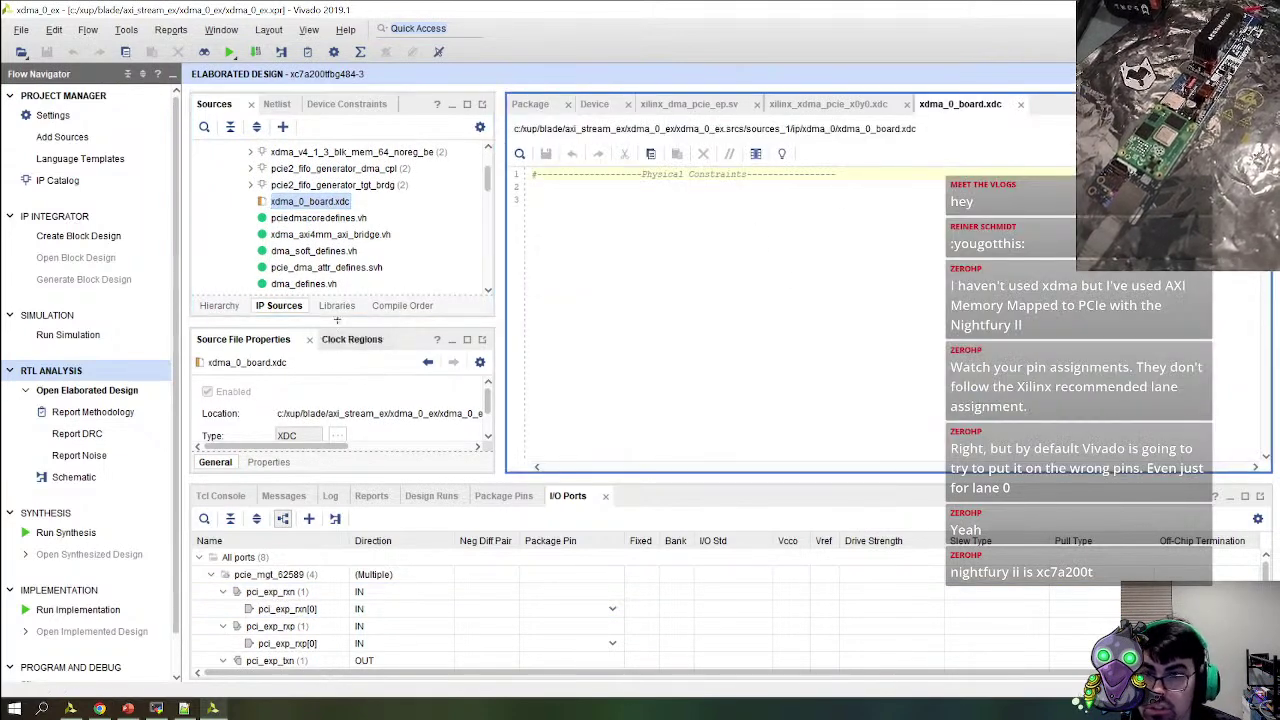
# Open xdma_0_ooc.xdc from the xdma_0 synthesis sources and review its clock constraints
pyautogui.scroll(-10, 350, 240)
pyautogui.scroll(2, 347, 244)
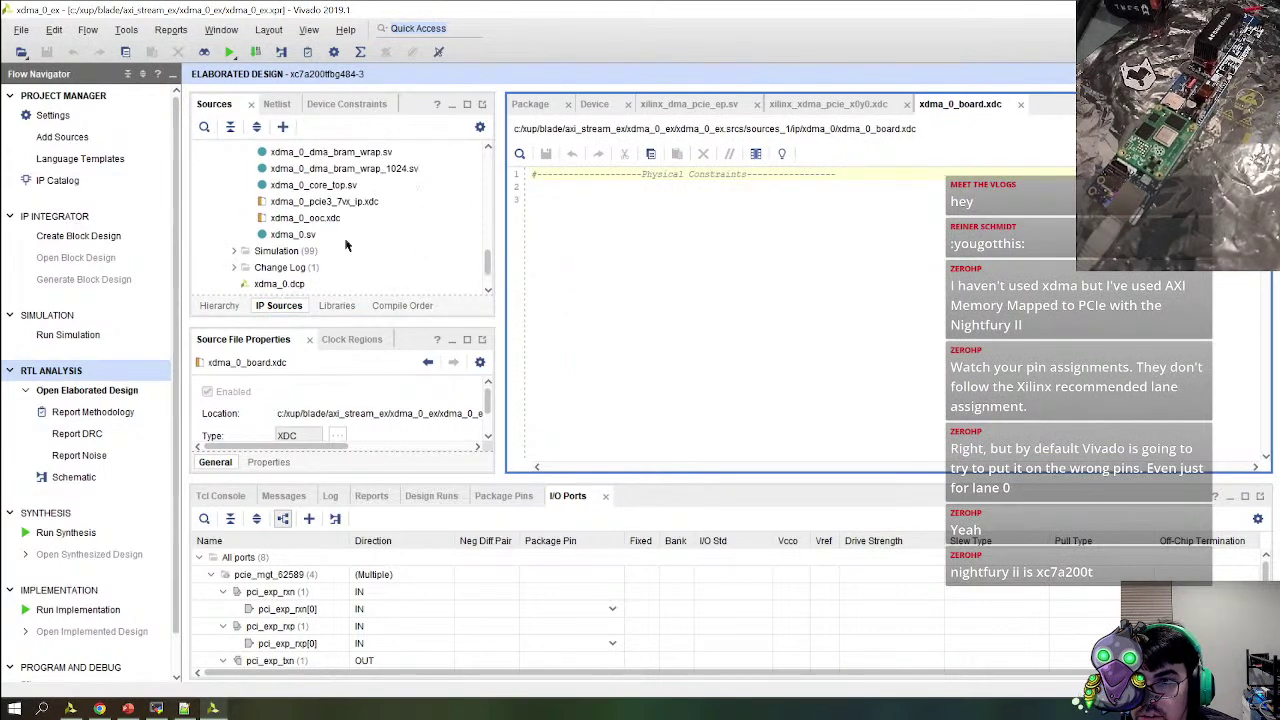
pyautogui.doubleClick(325, 220)
pyautogui.scroll(-15, 753, 368)
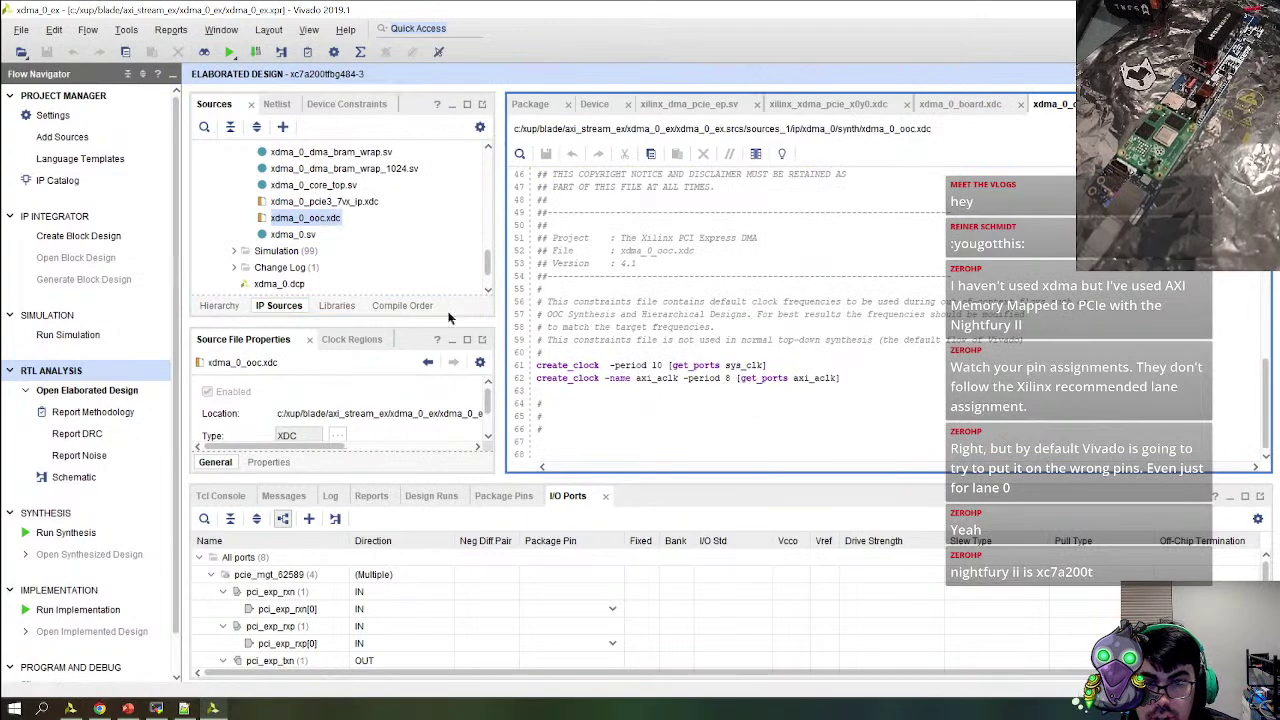
# Open xdma_0_pcie3_7vx_ip.xdc and check its pinout and transceiver placement sections
pyautogui.doubleClick(324, 201)
pyautogui.scroll(-20, 770, 364)
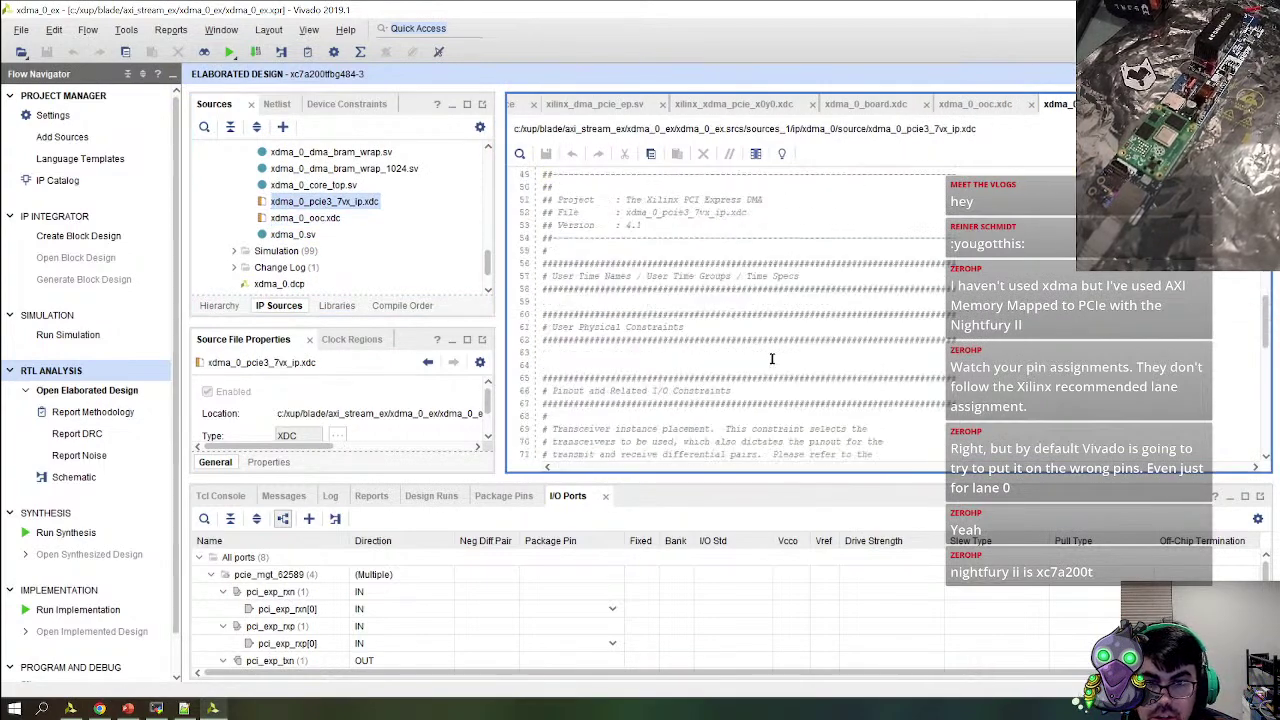
pyautogui.scroll(-6, 783, 360)
pyautogui.scroll(20, 900, 390)
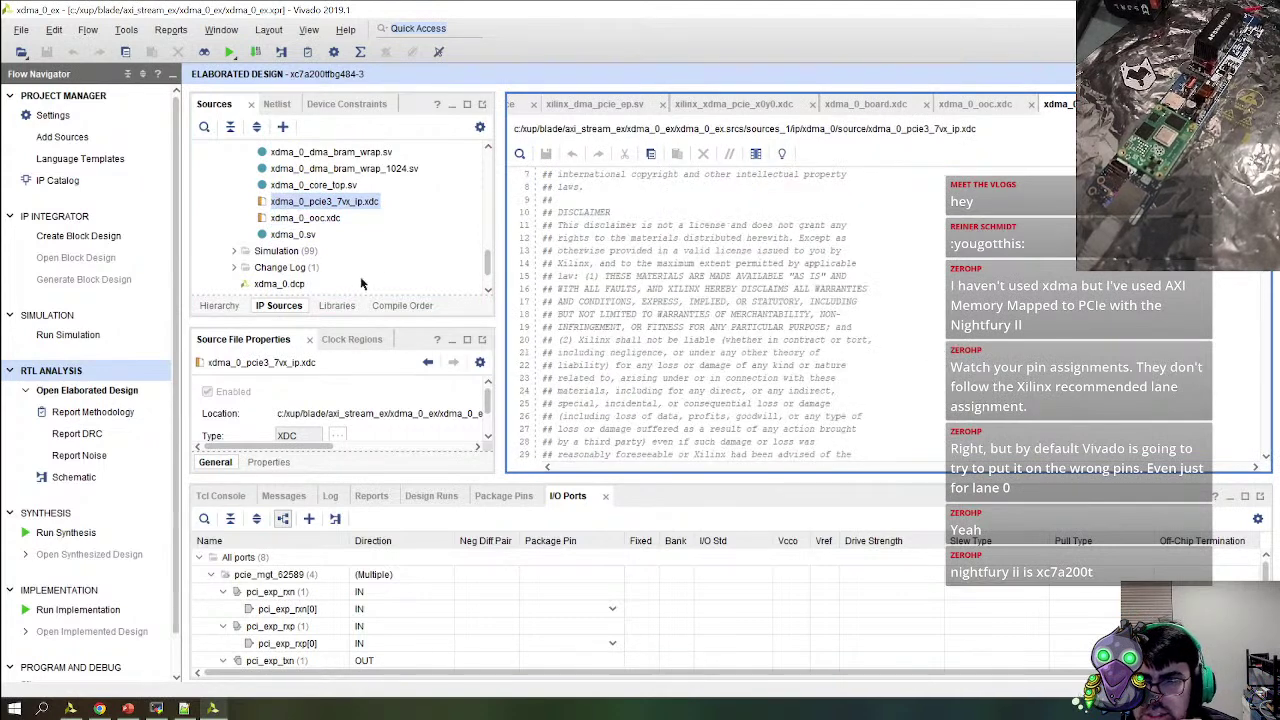
# Expand the xdma_0_pcie2_ip sources, open xdma_0_pcie2_ip_ooc.xdc and review its constraints
pyautogui.scroll(10, 228, 251)
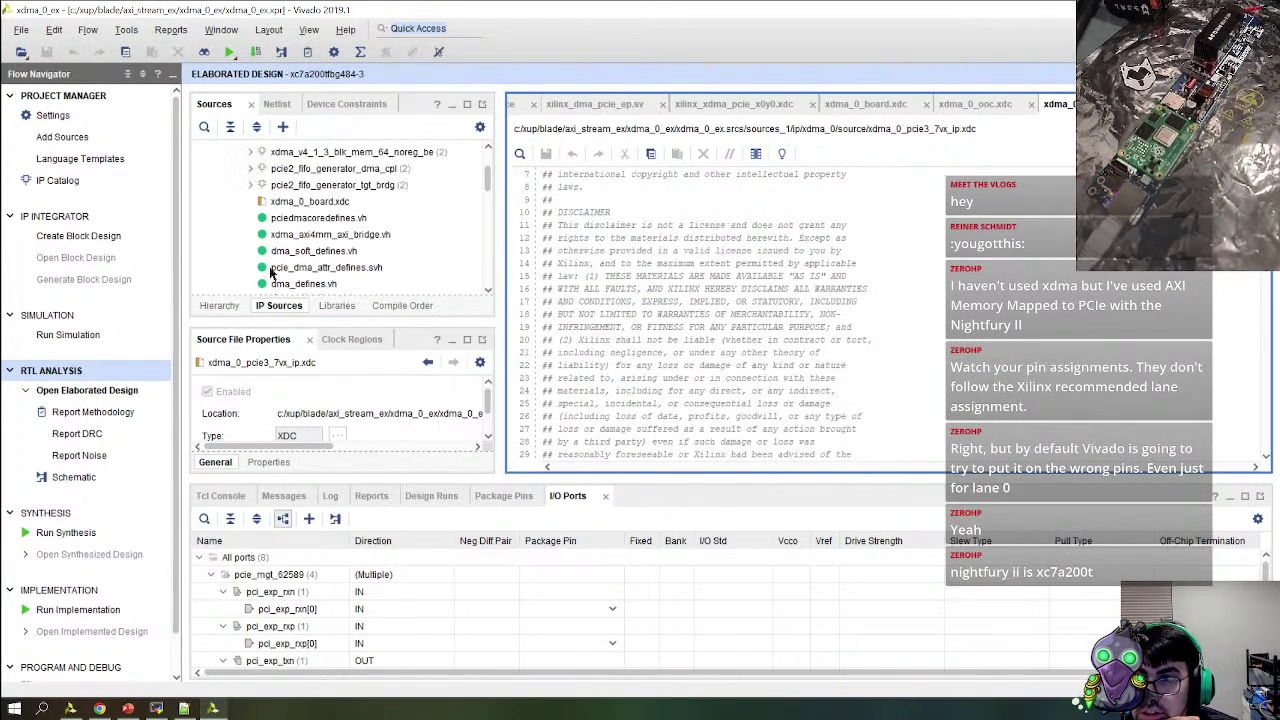
pyautogui.scroll(5, 252, 210)
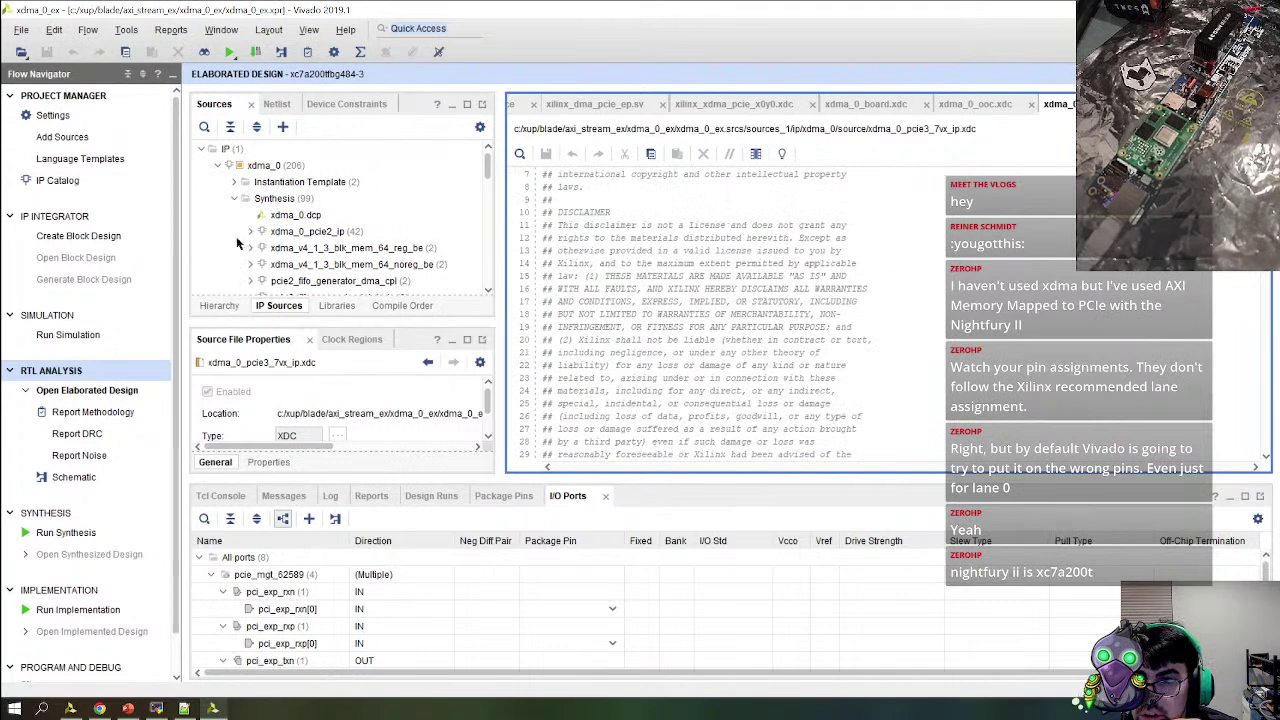
pyautogui.scroll(-2, 290, 241)
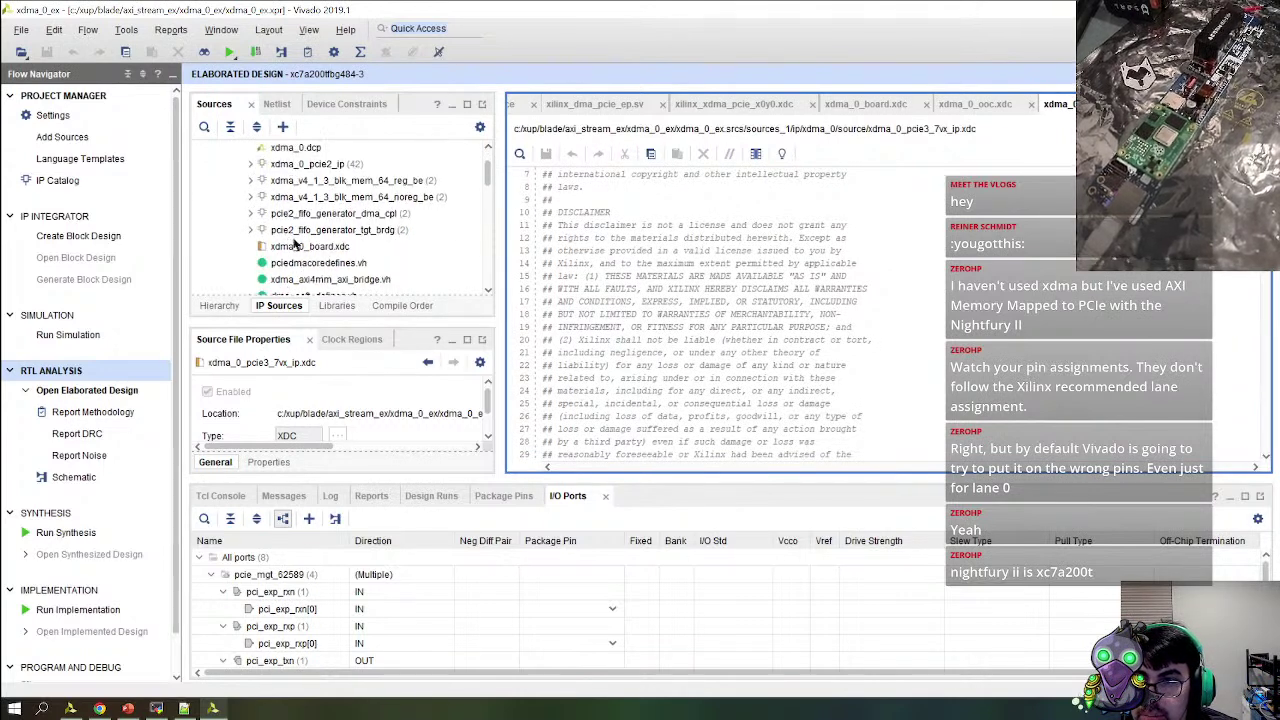
pyautogui.click(250, 164)
pyautogui.scroll(-5, 310, 215)
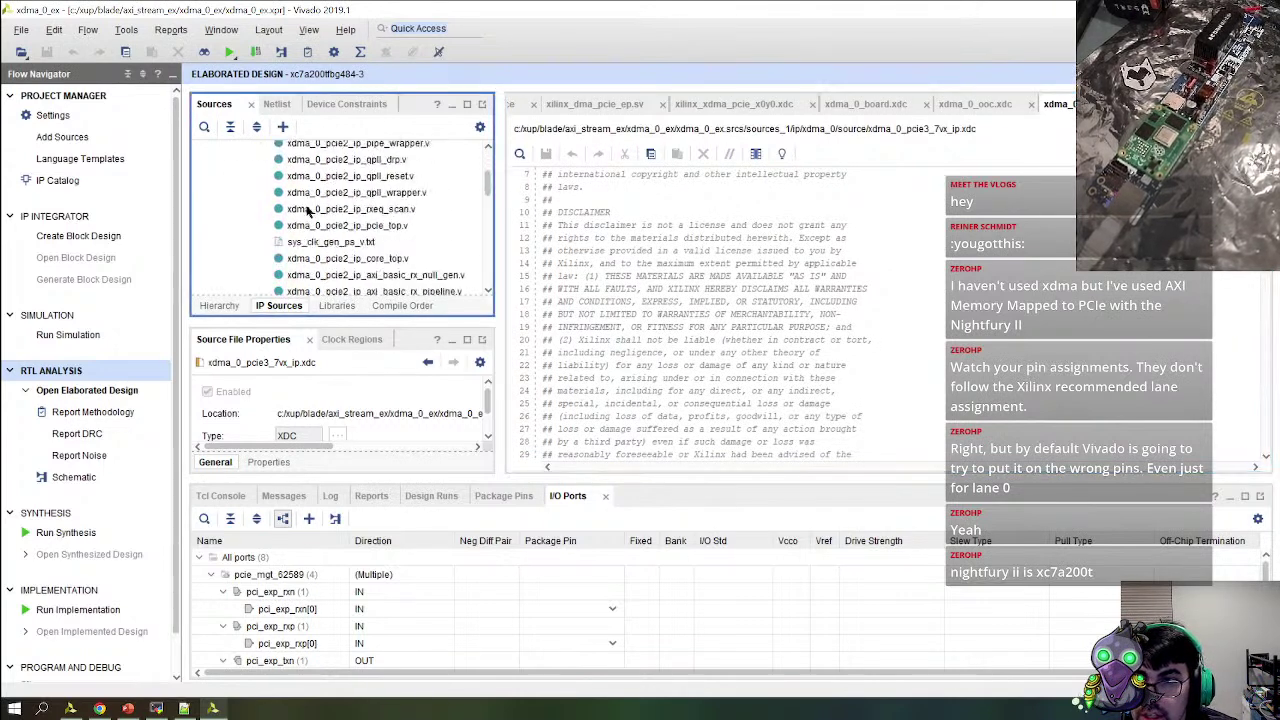
pyautogui.scroll(-5, 318, 207)
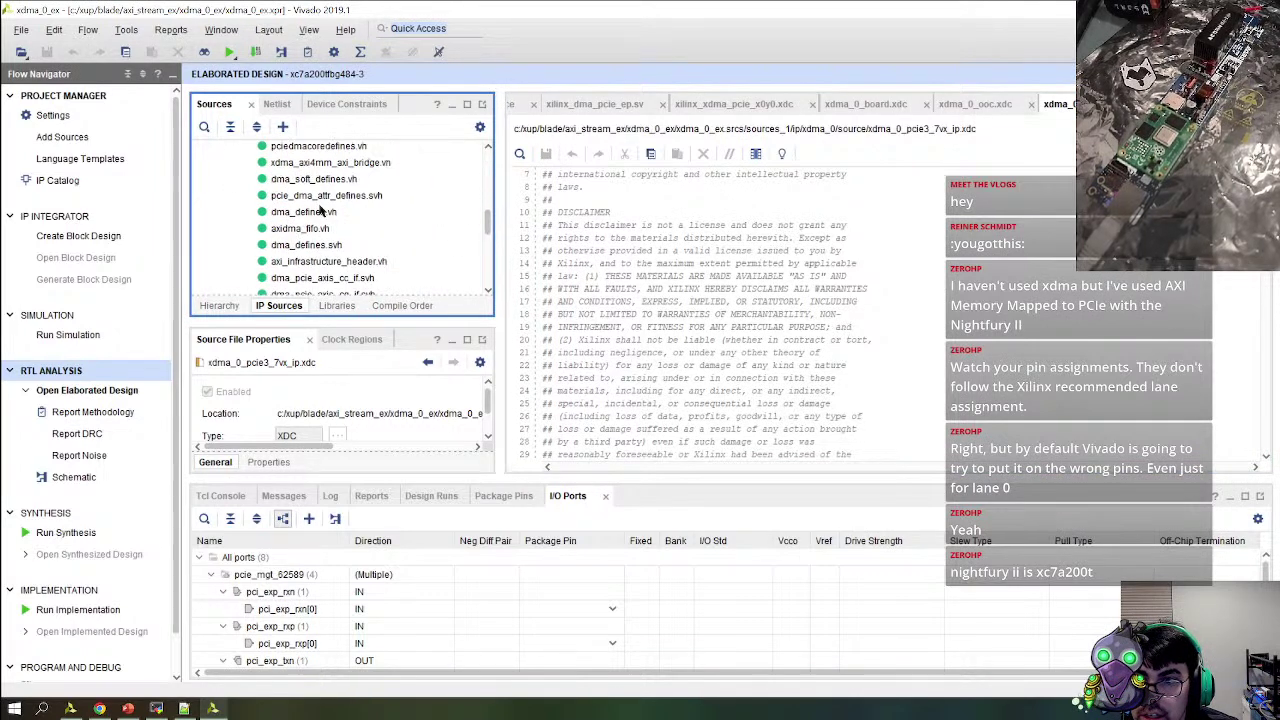
pyautogui.doubleClick(358, 167)
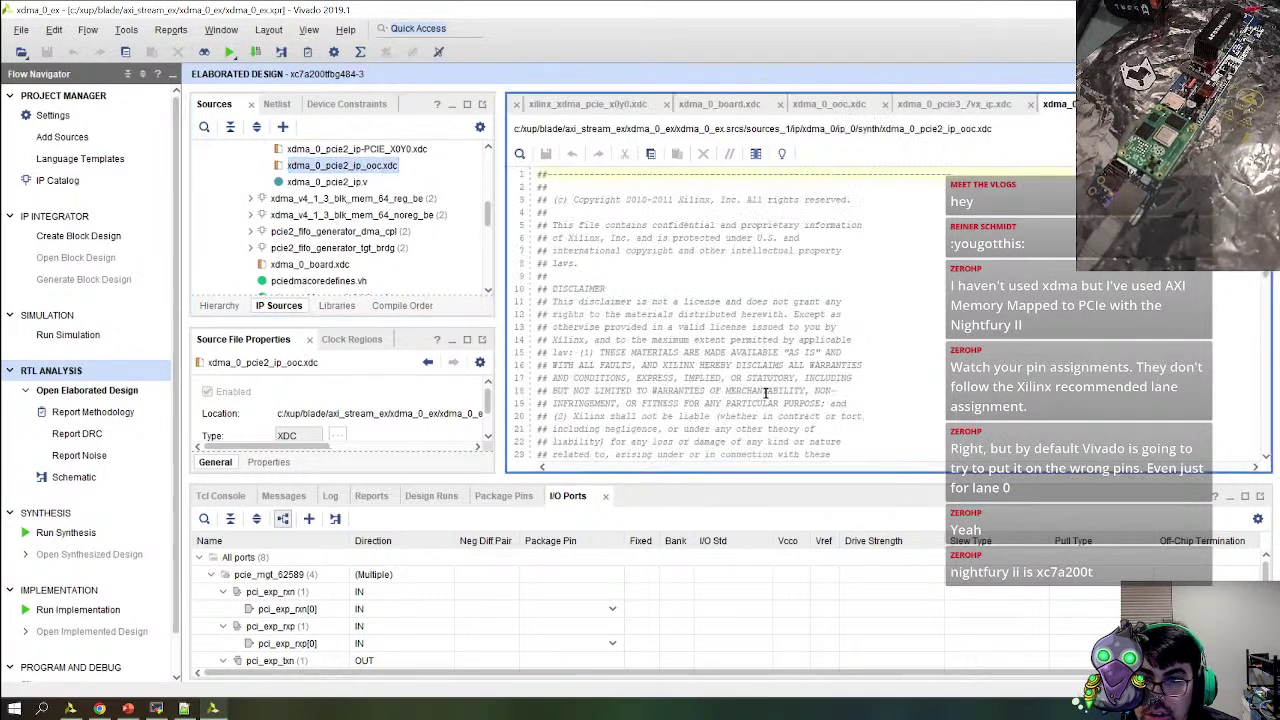
pyautogui.scroll(-10, 719, 442)
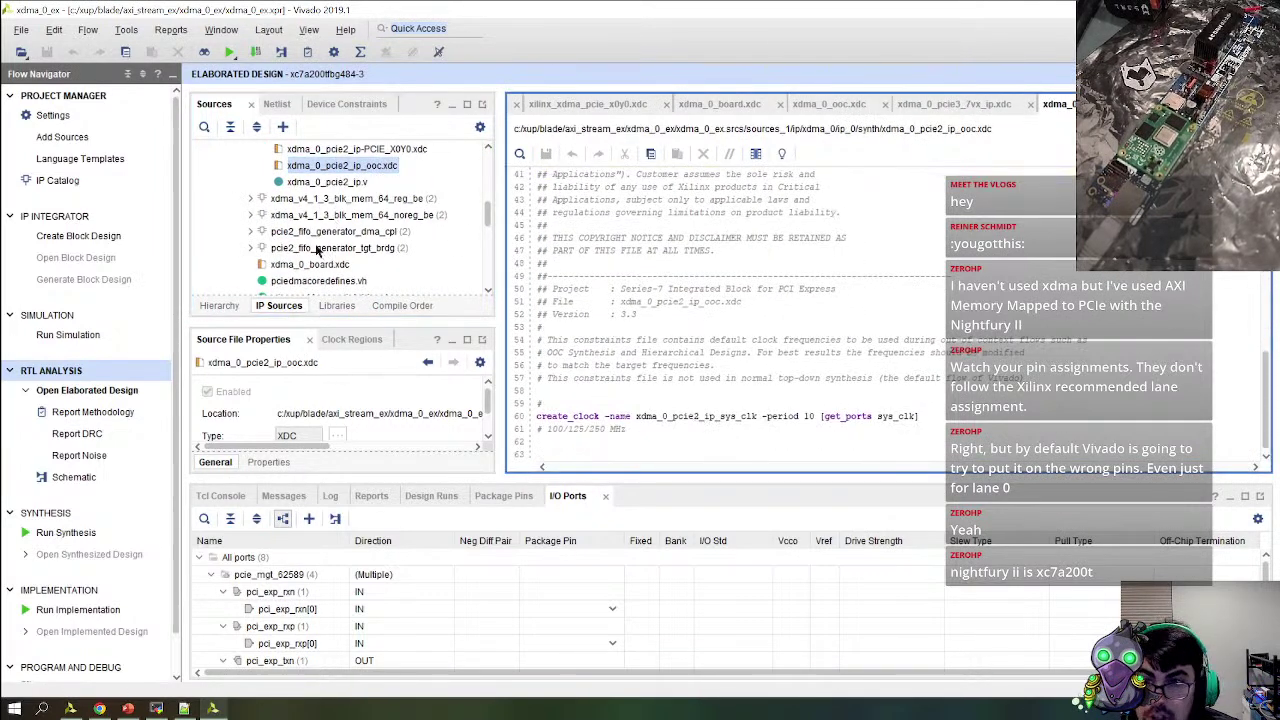
# Open xdma_0_pcie2_ip-PCIE_X0Y0.xdc and highlight the GTPE2 channel location in the PCIe Lane 0 constraint
pyautogui.doubleClick(350, 149)
pyautogui.scroll(-13, 710, 330)
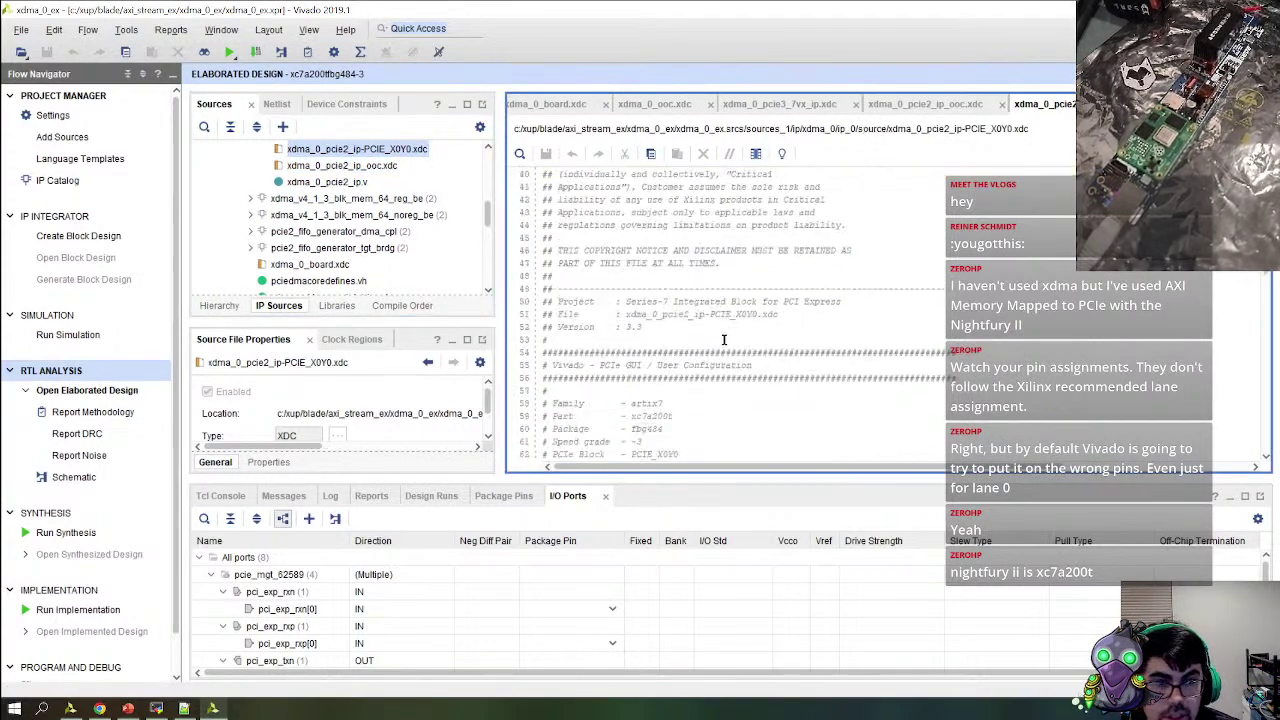
pyautogui.scroll(-15, 724, 340)
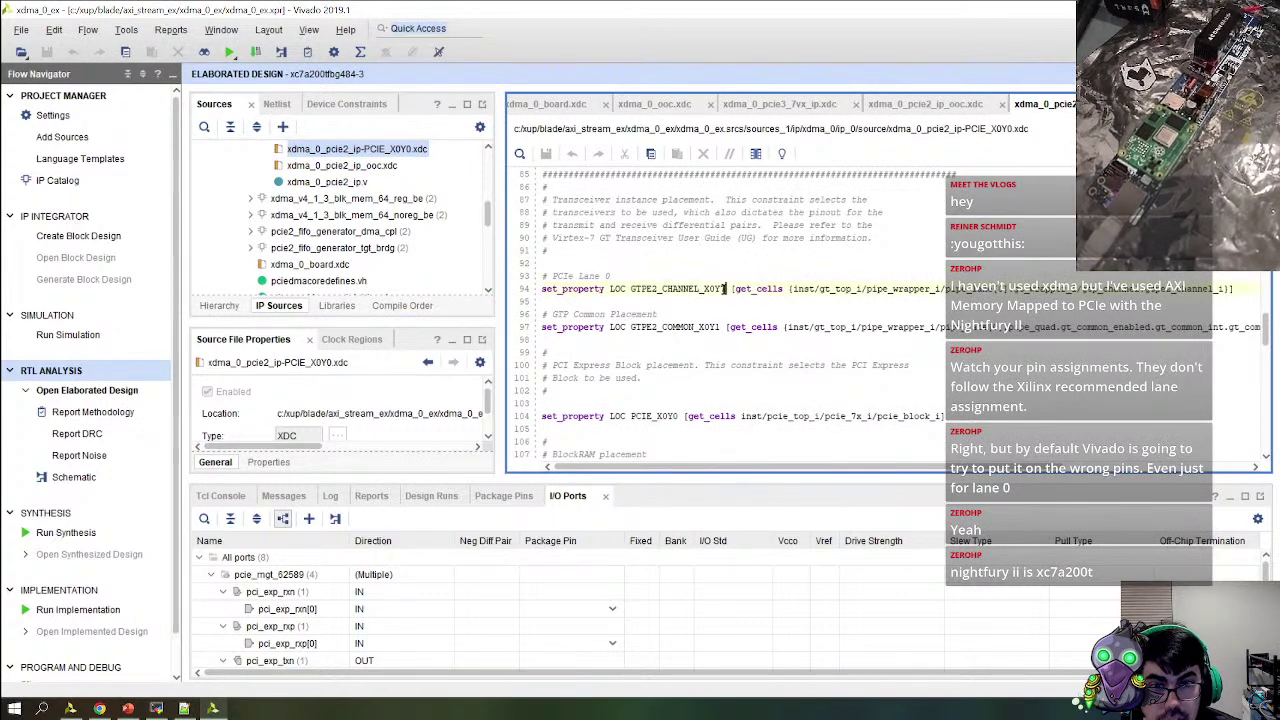
pyautogui.doubleClick(725, 289)
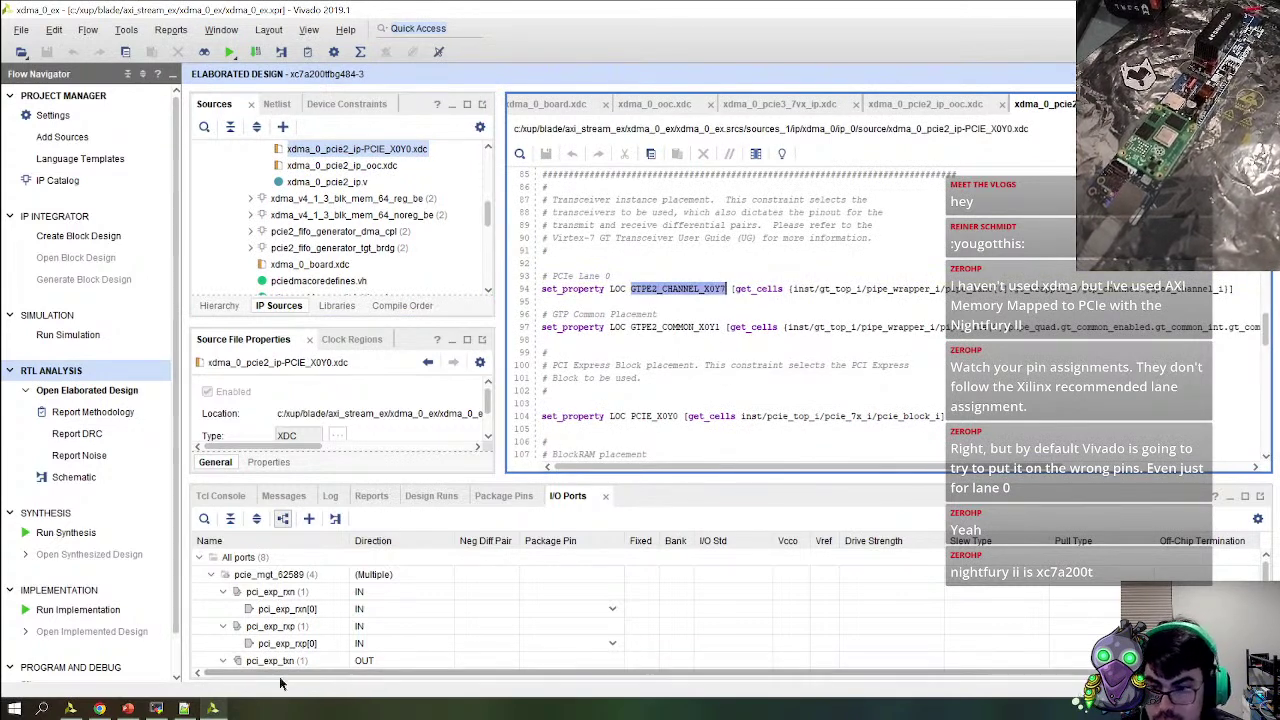
# Switch to Chrome and check the PCIe lane 0 GTPE2 channel location in the NiteFury-II constraints on GitHub, then return to Vivado
pyautogui.click(99, 708)
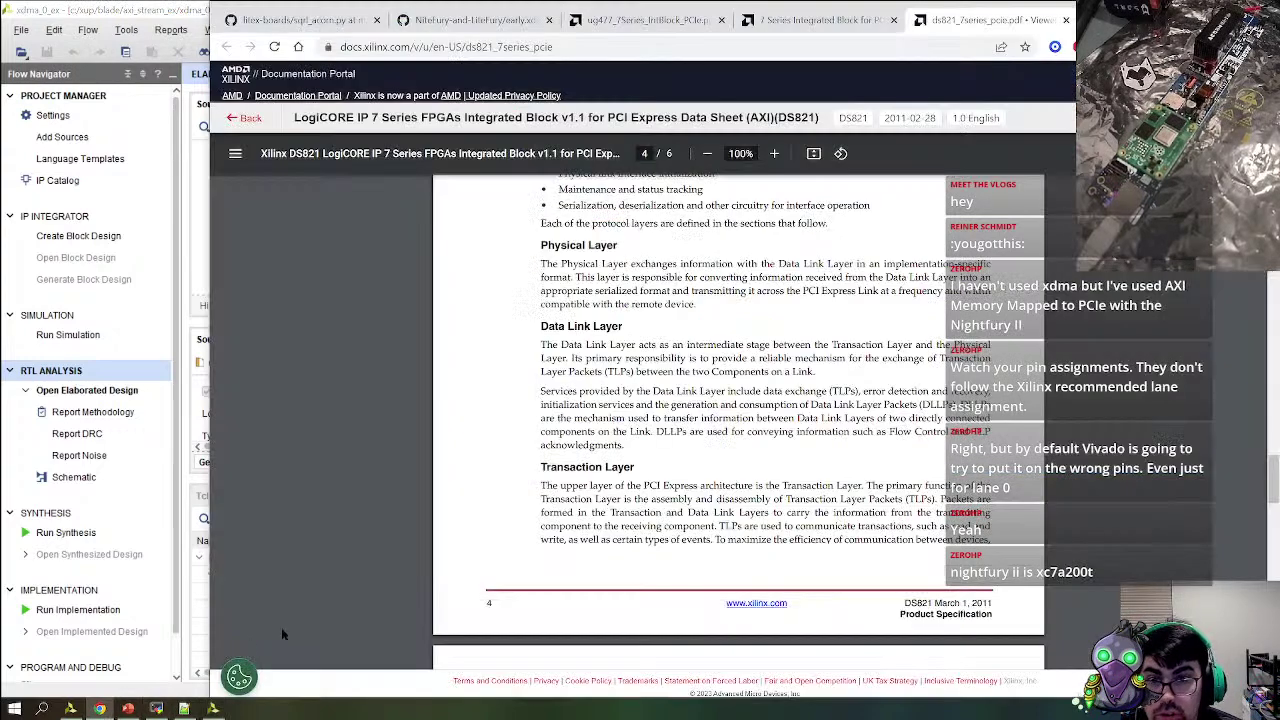
pyautogui.click(488, 22)
pyautogui.scroll(5, 622, 370)
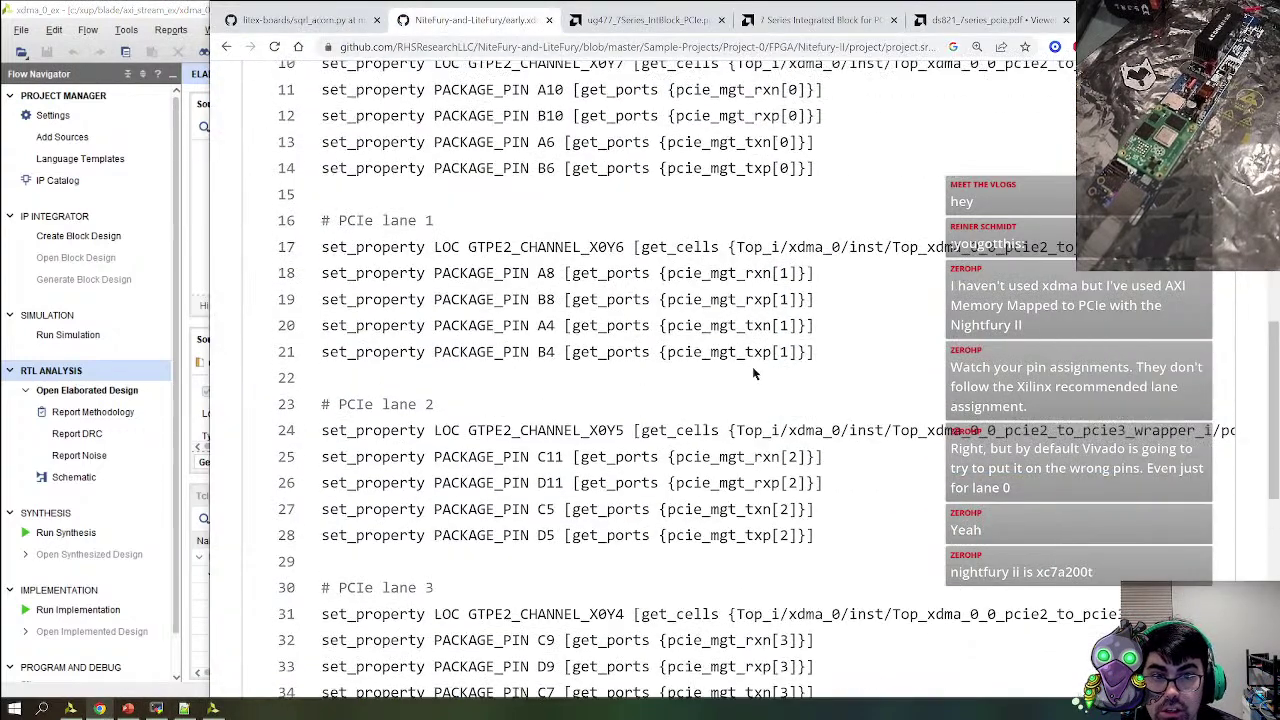
pyautogui.moveTo(580, 137); pyautogui.dragTo(618, 143)
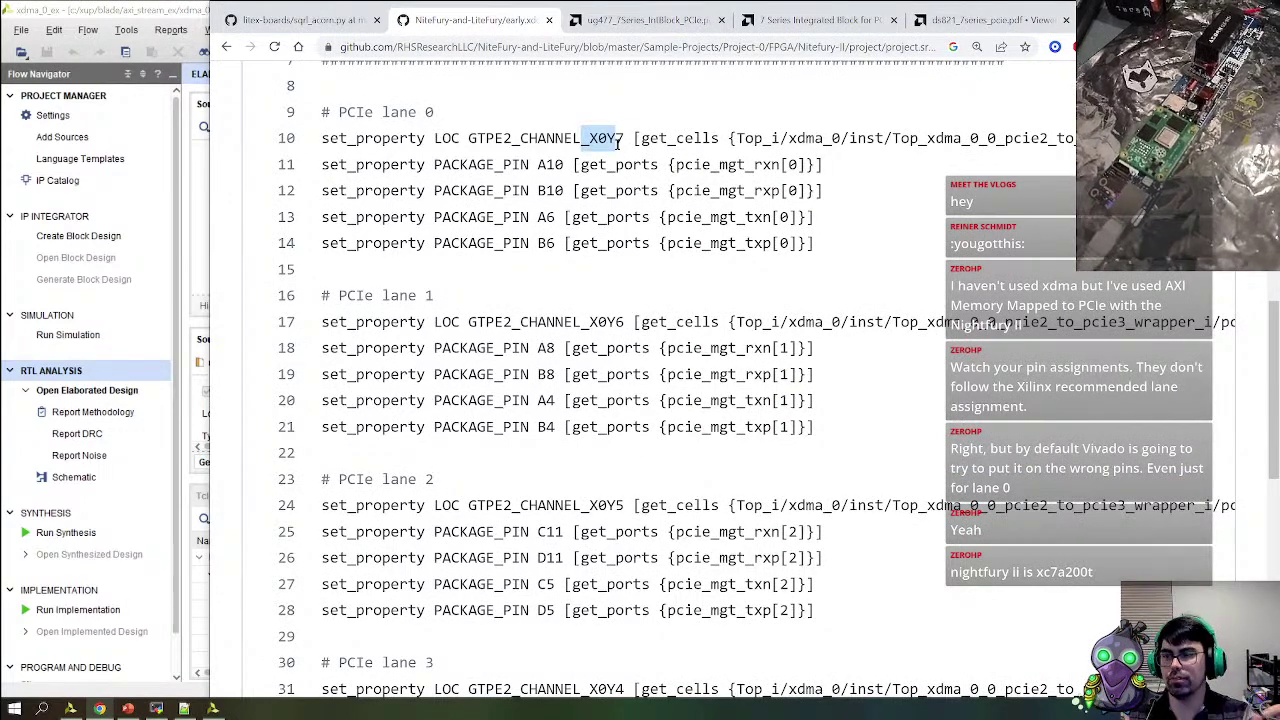
pyautogui.hotkey('alt', 'Tab')
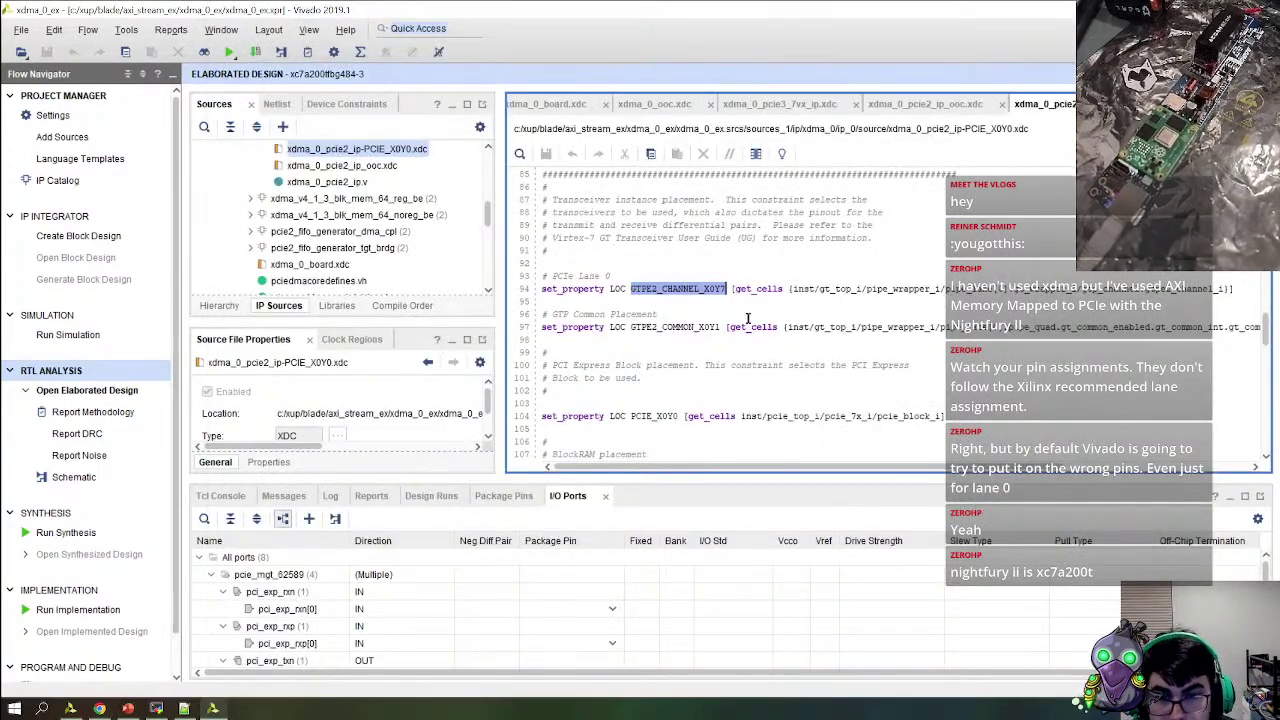
# Review the PCI Express block, BlockRAM placement and timing constraints in the rest of xdma_0_pcie2_ip-PCIE_X0Y0.xdc
pyautogui.scroll(-2, 768, 342)
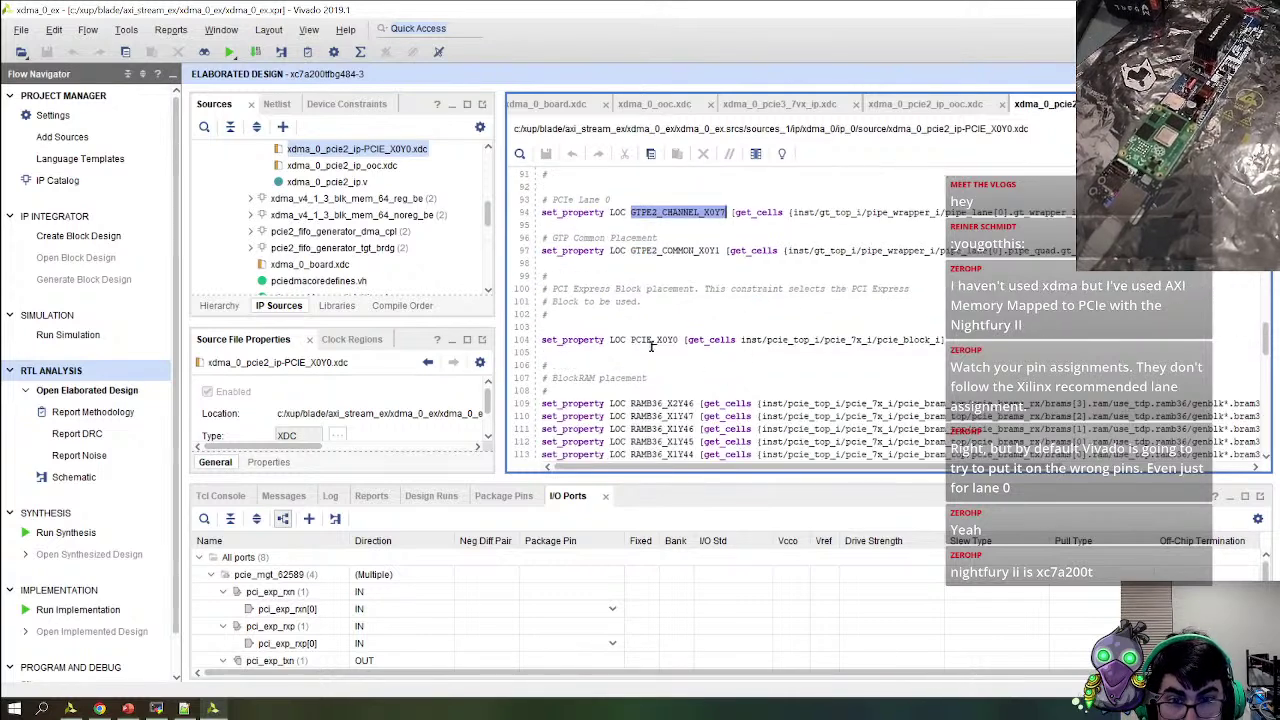
pyautogui.doubleClick(913, 340)
pyautogui.scroll(-8, 733, 375)
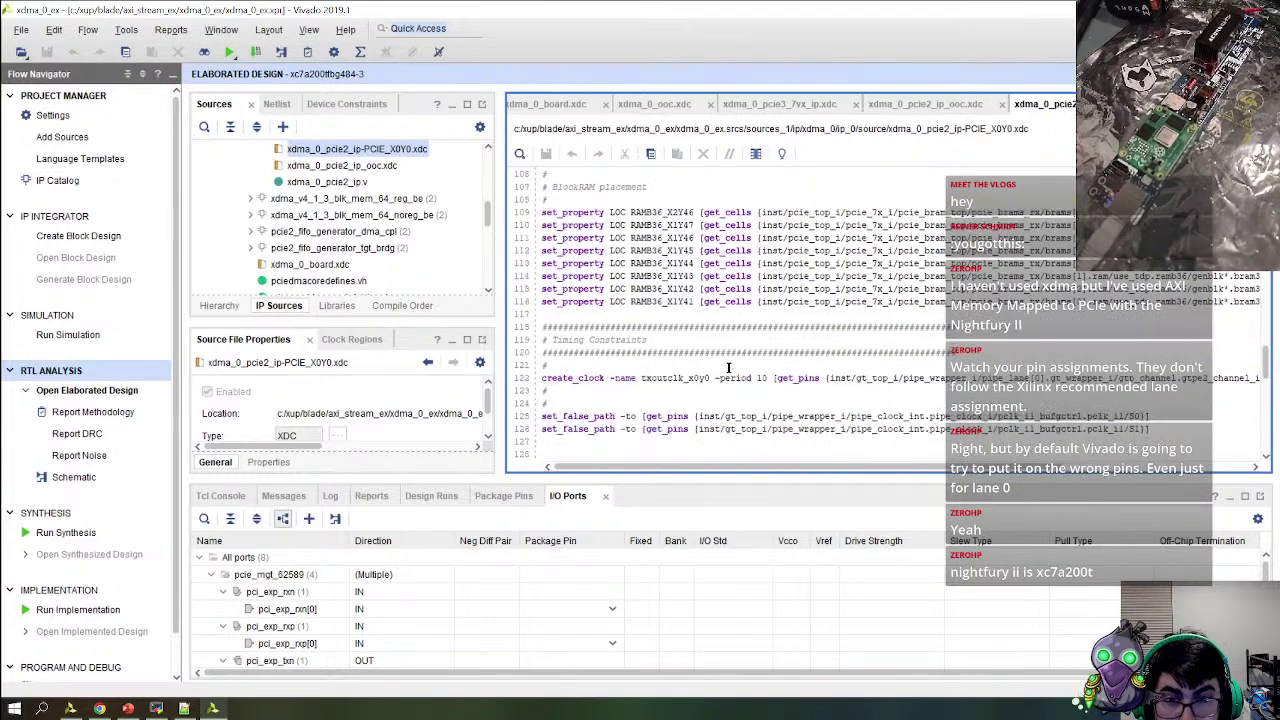
pyautogui.scroll(-6, 734, 375)
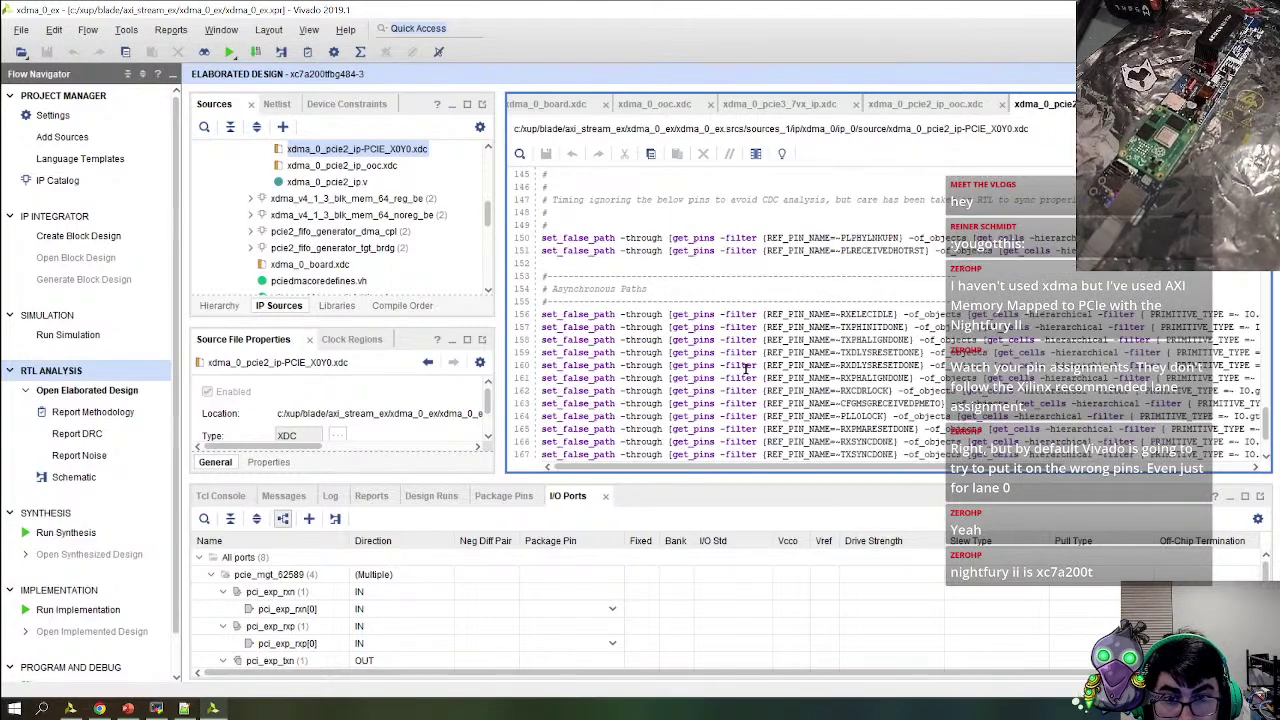
pyautogui.scroll(5, 776, 373)
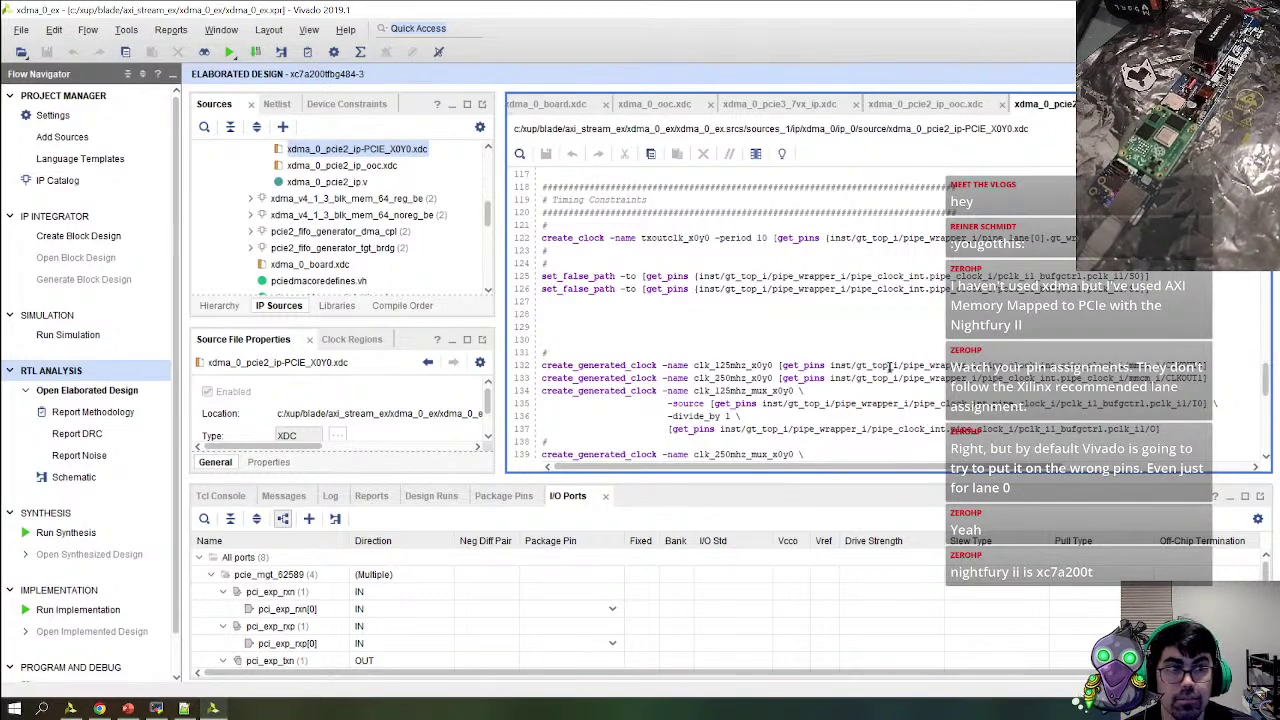
# Close the constraint files opened after xdma_0_board.xdc and show the Package view of the elaborated design
pyautogui.hotkey('ctrl', 'shift', 'Tab')
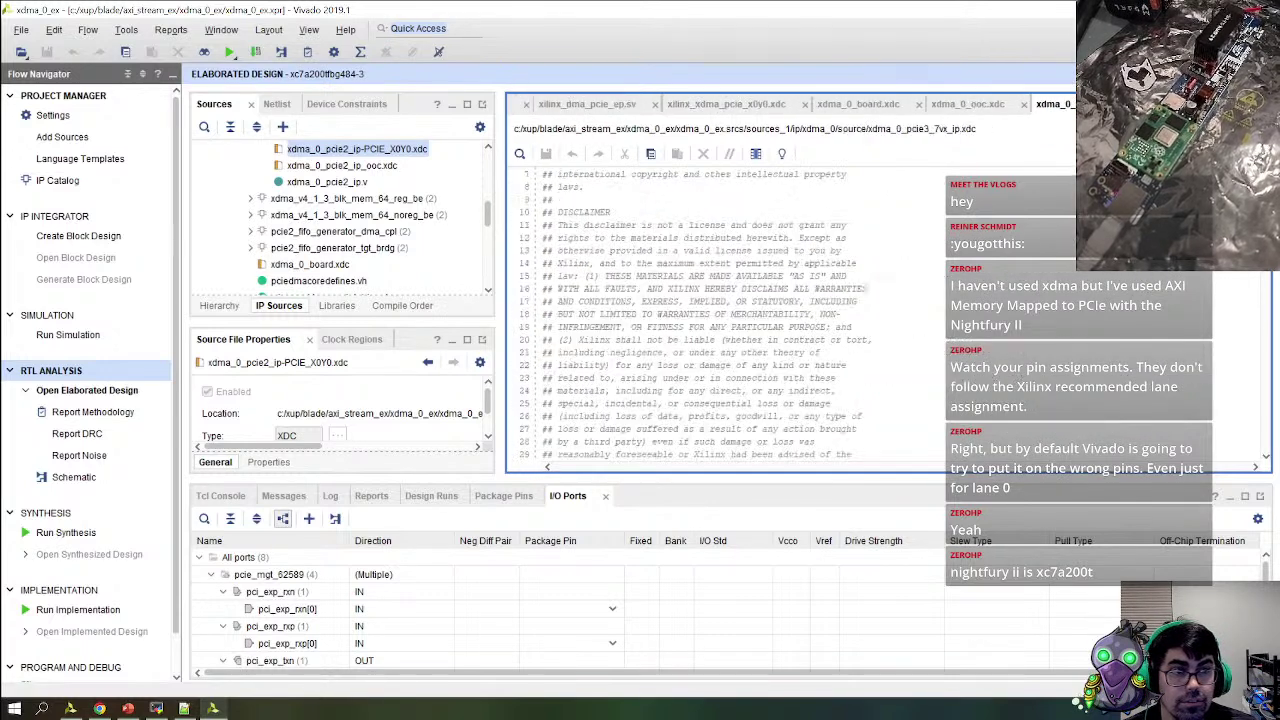
pyautogui.hotkey('ctrl', 'shift', 'Tab')
pyautogui.hotkey('ctrl', 'shift', 'Tab')
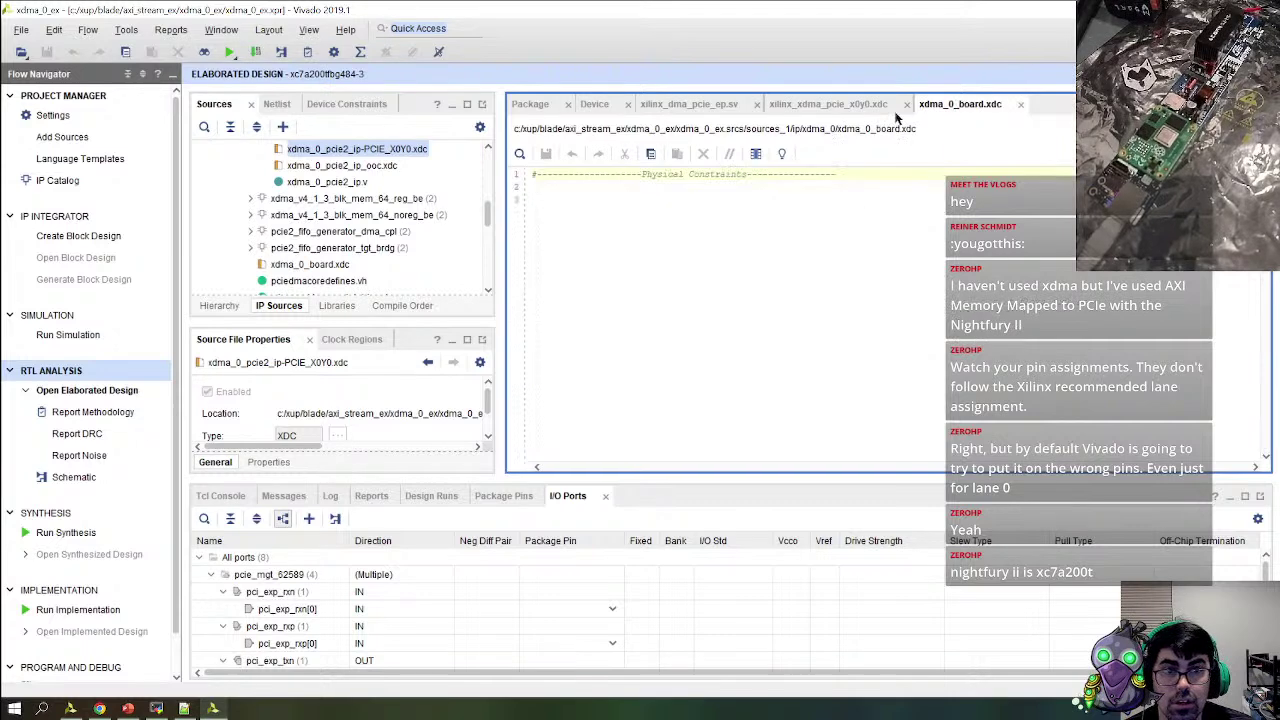
pyautogui.click(600, 104)
pyautogui.click(553, 104)
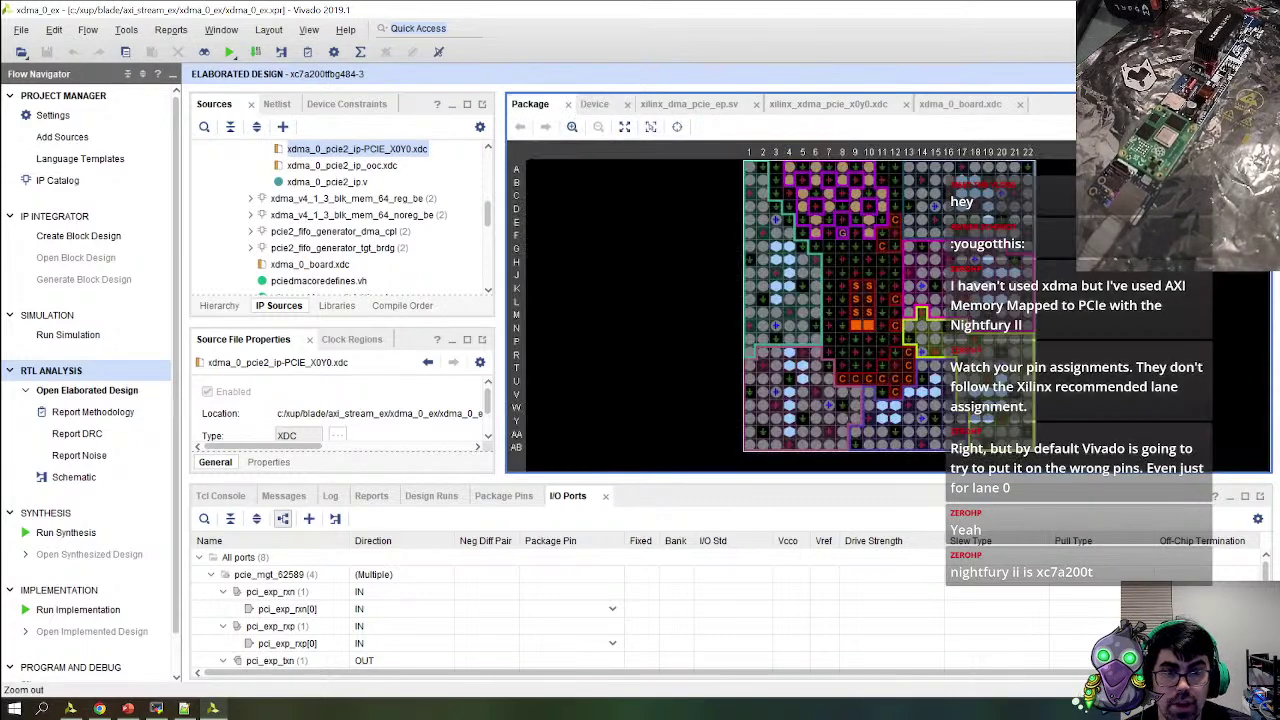
# Look through the design's I/O ports and collapse the pcie_mgt_62589 port group
pyautogui.scroll(-3, 362, 585)
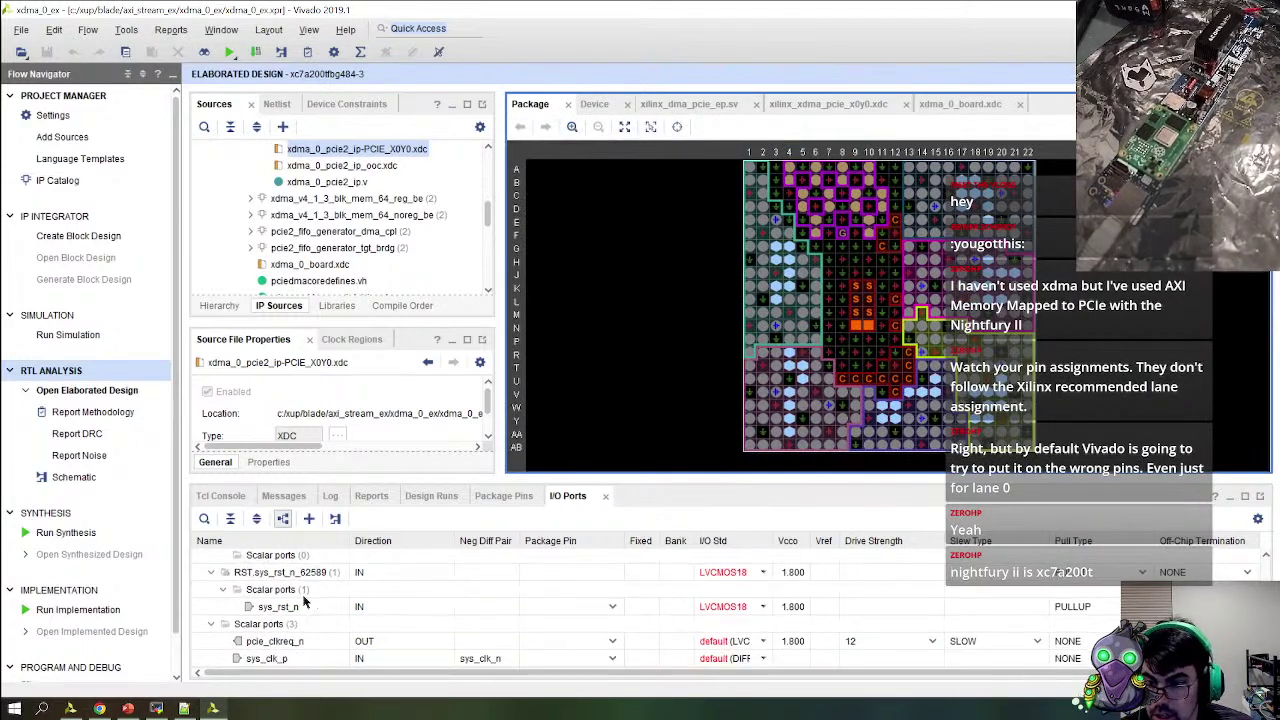
pyautogui.scroll(1, 308, 596)
pyautogui.scroll(2, 230, 590)
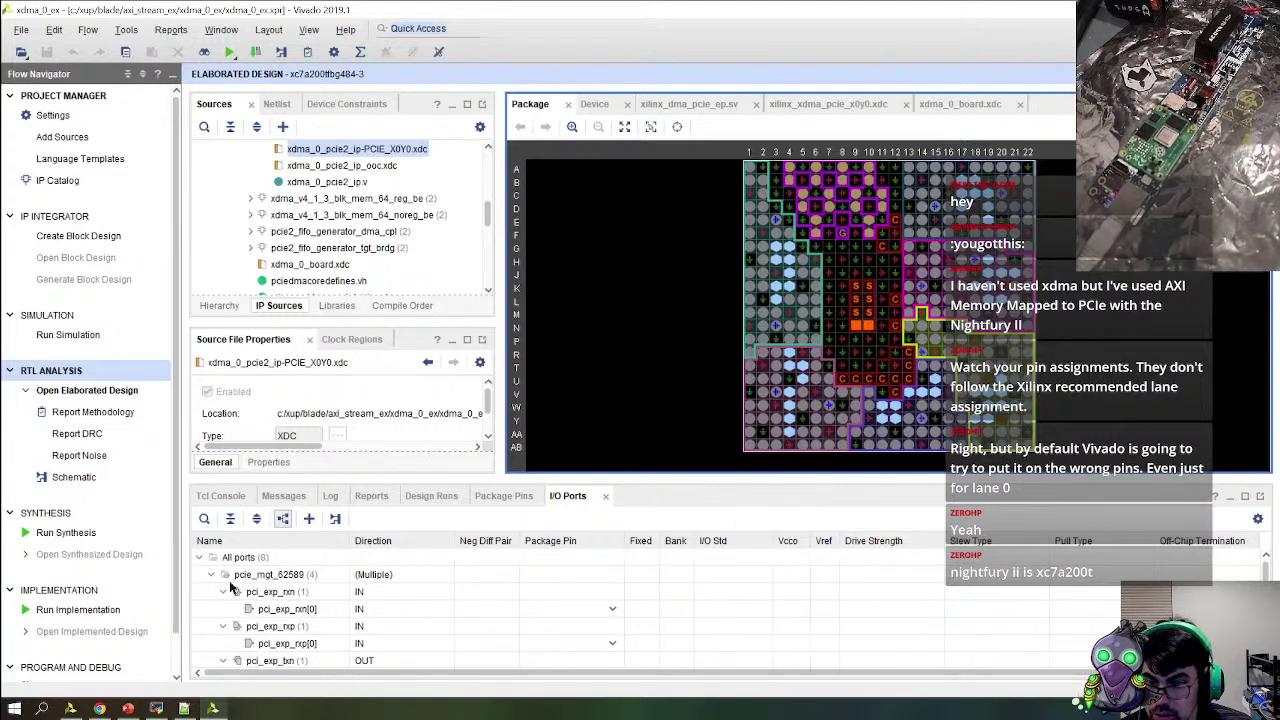
pyautogui.click(210, 577)
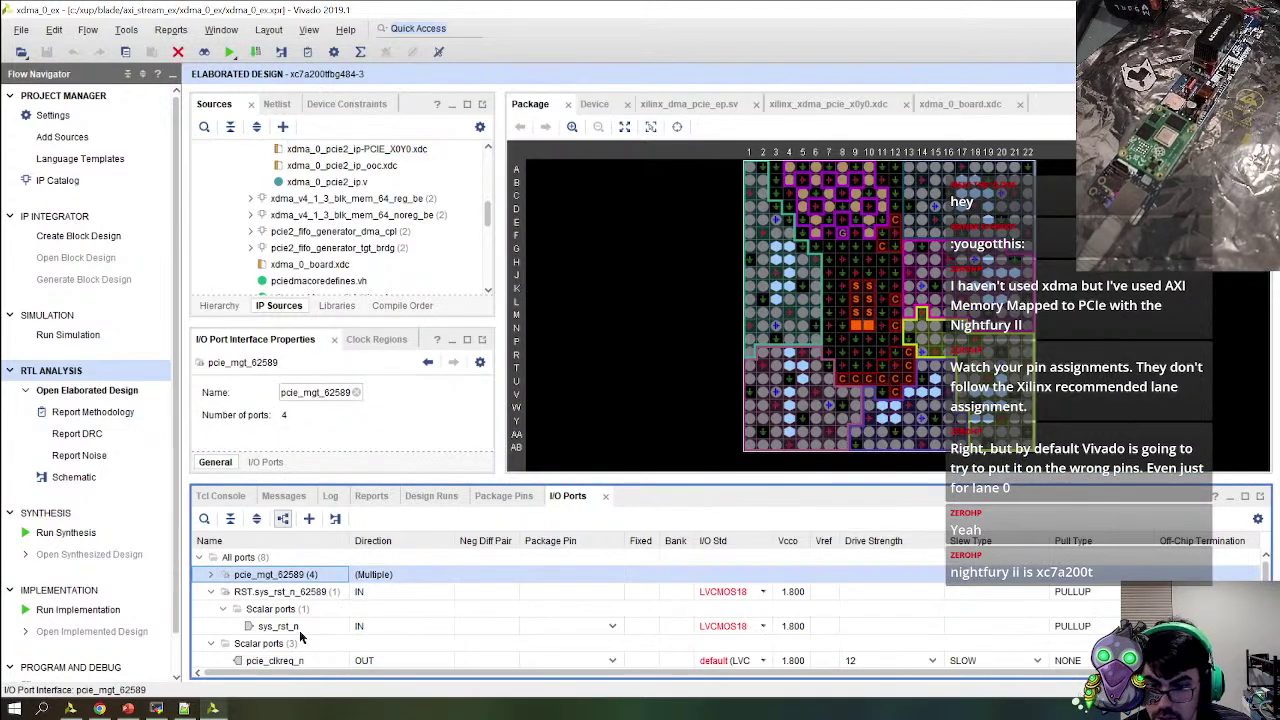
# Look up the pci_reset pin in the NiteFury-II constraints in Chrome and assign package pin J1 to sys_rst_n in Vivado
pyautogui.click(299, 630)
pyautogui.hotkey('alt', 'Tab')
pyautogui.scroll(-1, 634, 445)
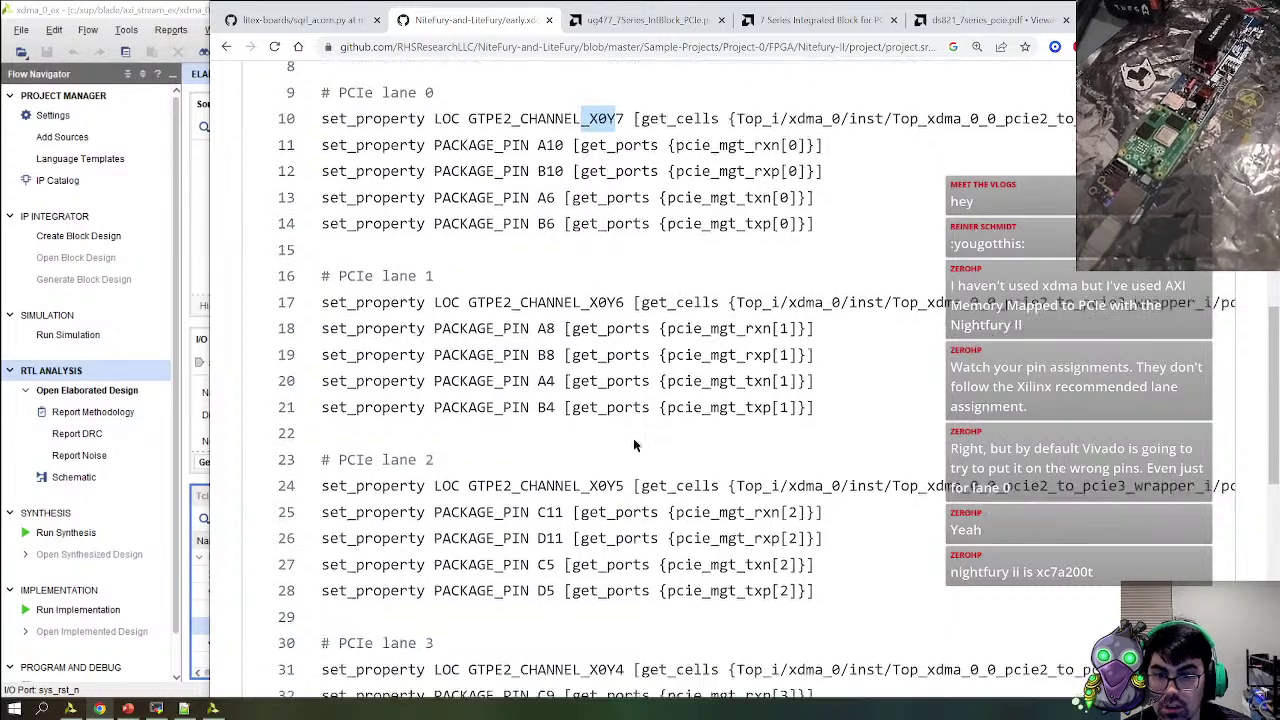
pyautogui.scroll(-5, 634, 445)
pyautogui.doubleClick(731, 382)
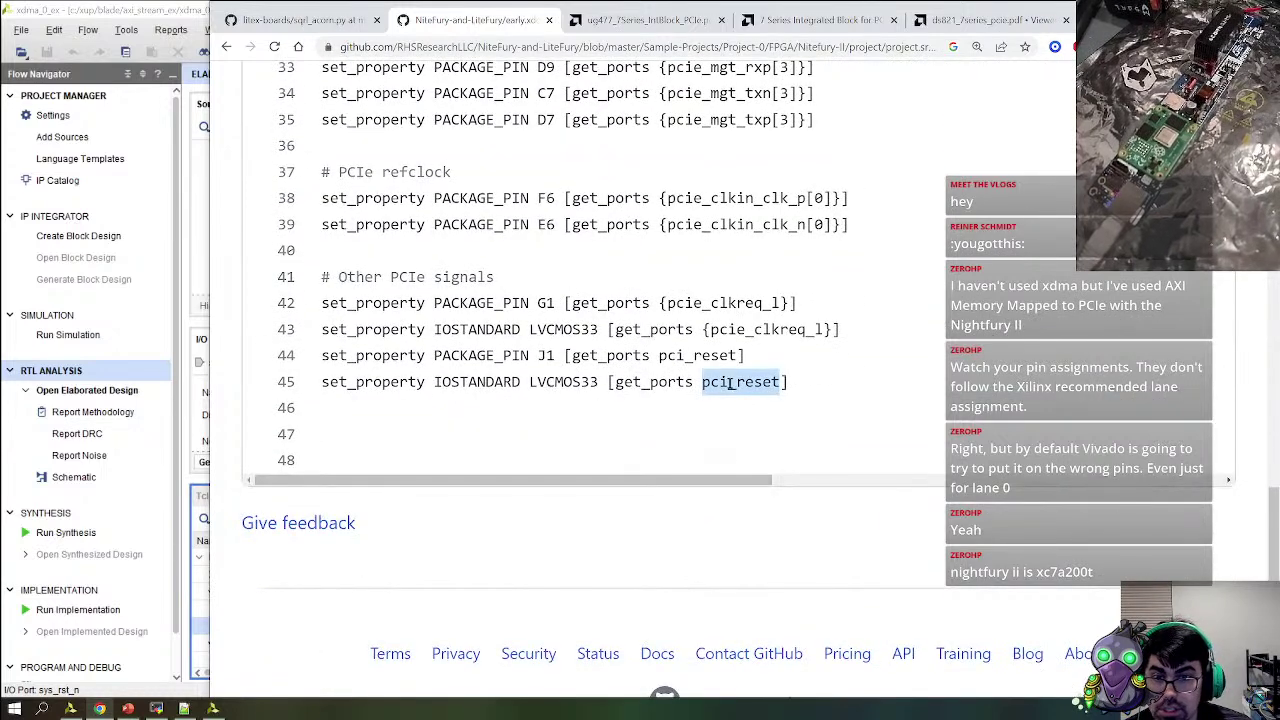
pyautogui.click(530, 356)
pyautogui.hotkey('alt', 'Tab')
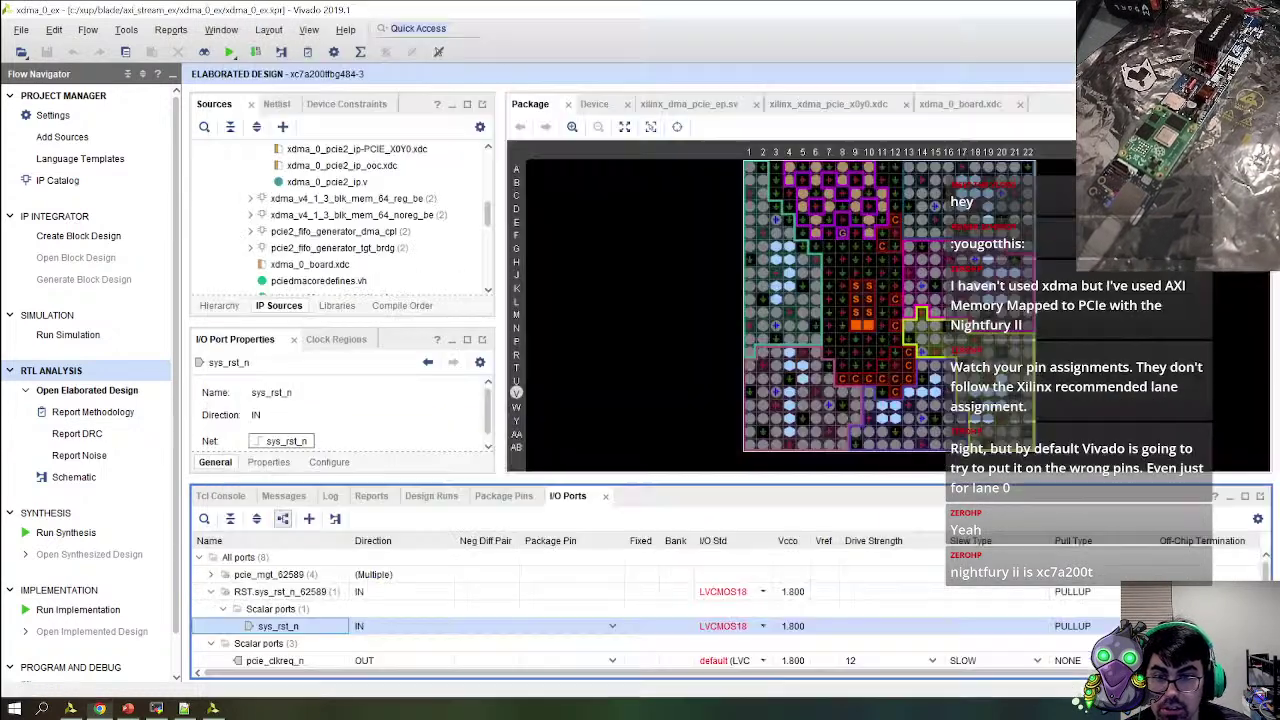
pyautogui.click(584, 627)
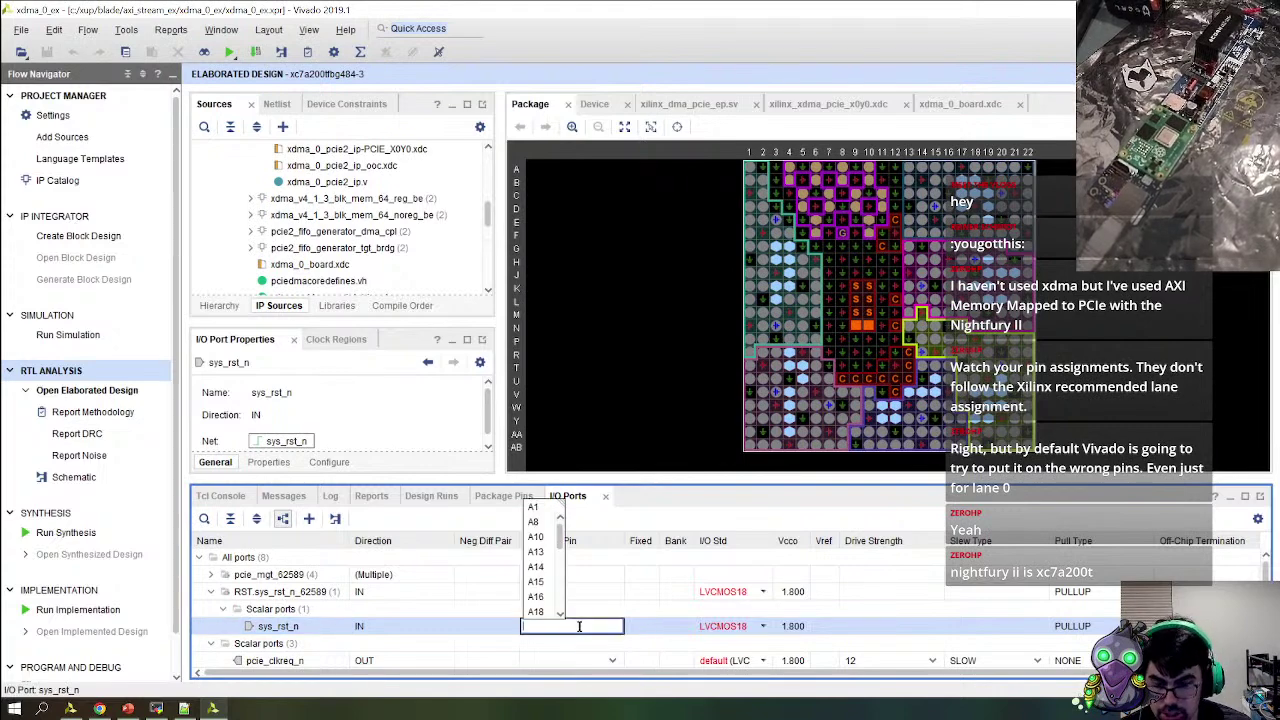
pyautogui.write('J1')
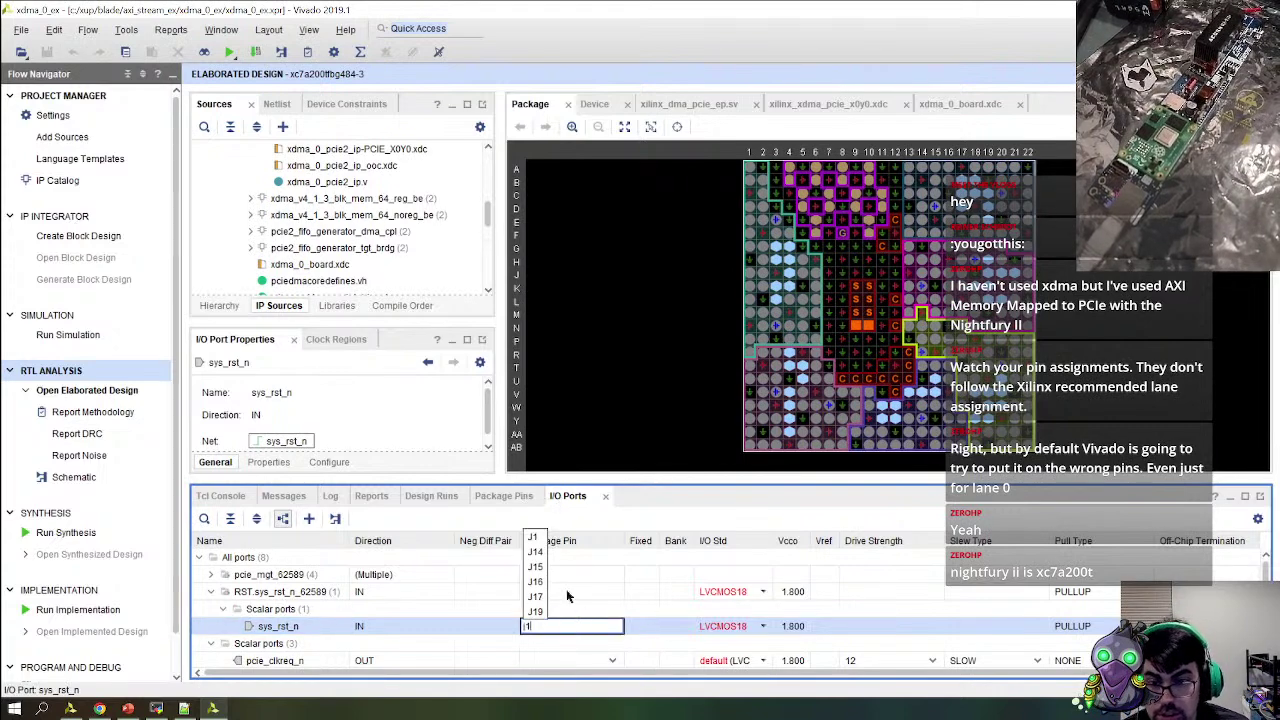
pyautogui.click(532, 538)
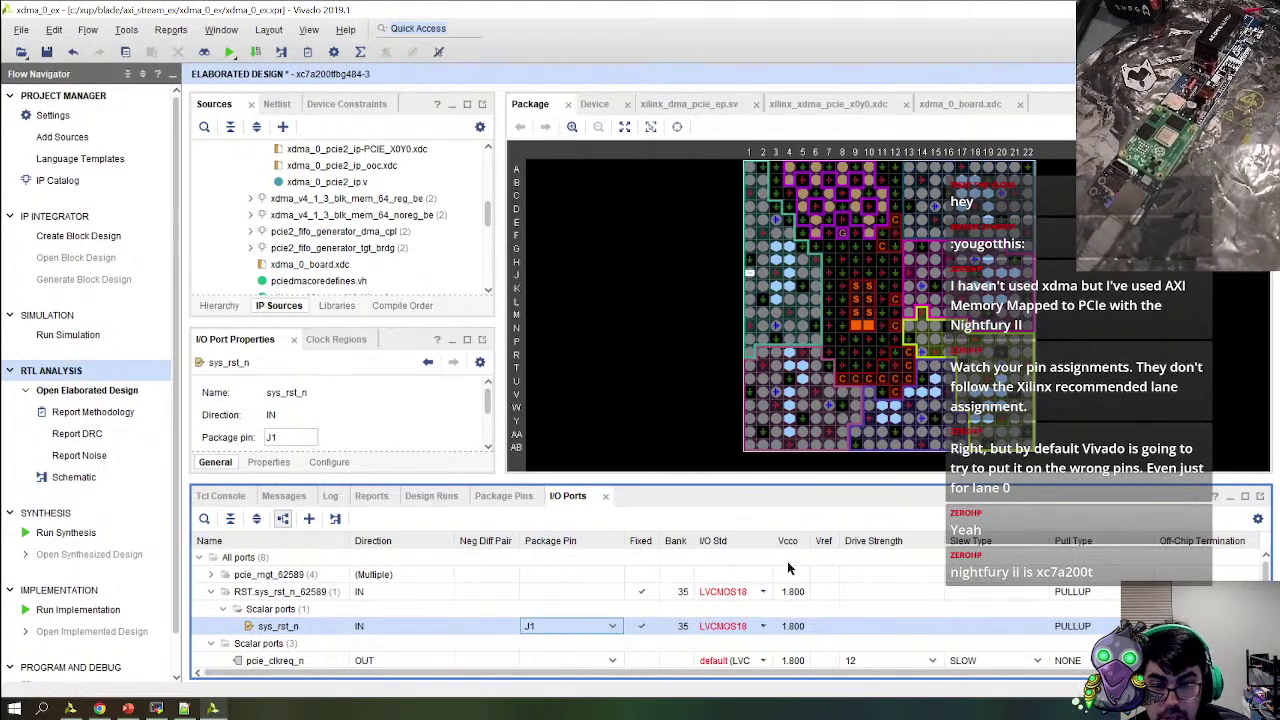
# Set the I/O standard of the sys_rst_n port to LVCMOS33
pyautogui.click(764, 626)
pyautogui.scroll(-5, 755, 590)
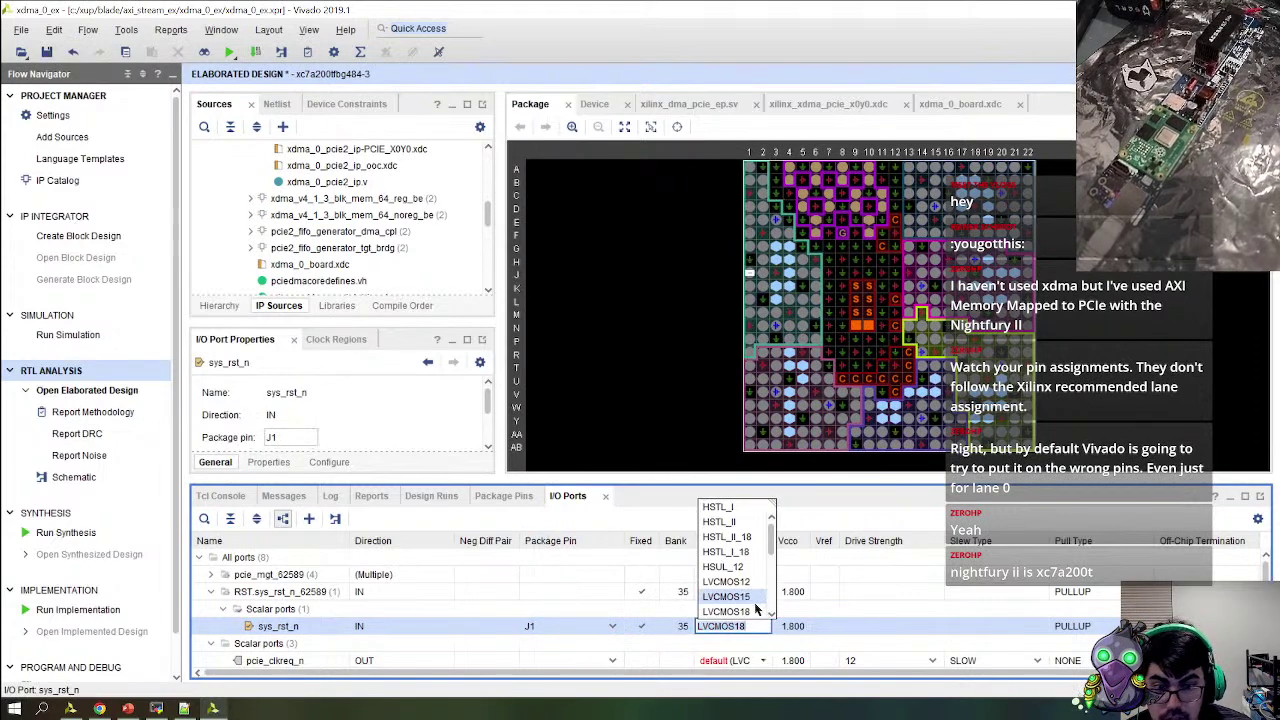
pyautogui.click(740, 514)
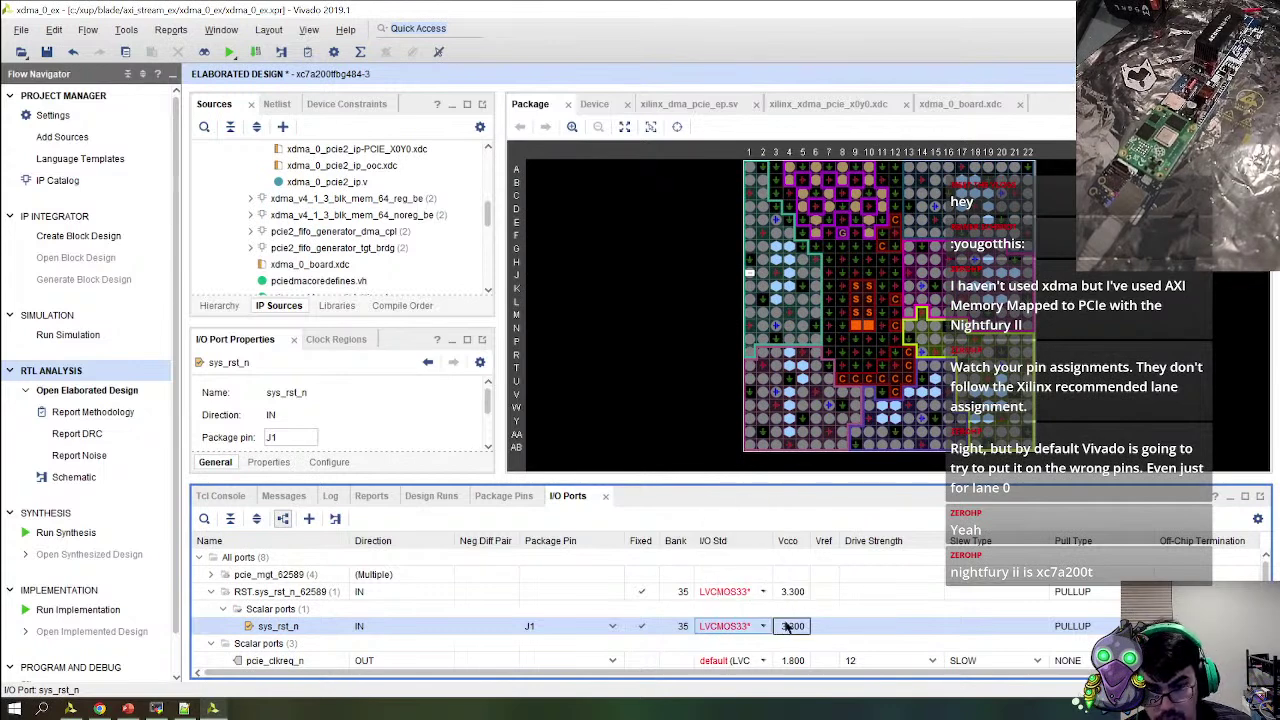
# Check the pcie_clkreq_l pin in the NiteFury-II constraints in Chrome and assign package pin G1 to pcie_clkreq_n in Vivado
pyautogui.scroll(-1, 601, 627)
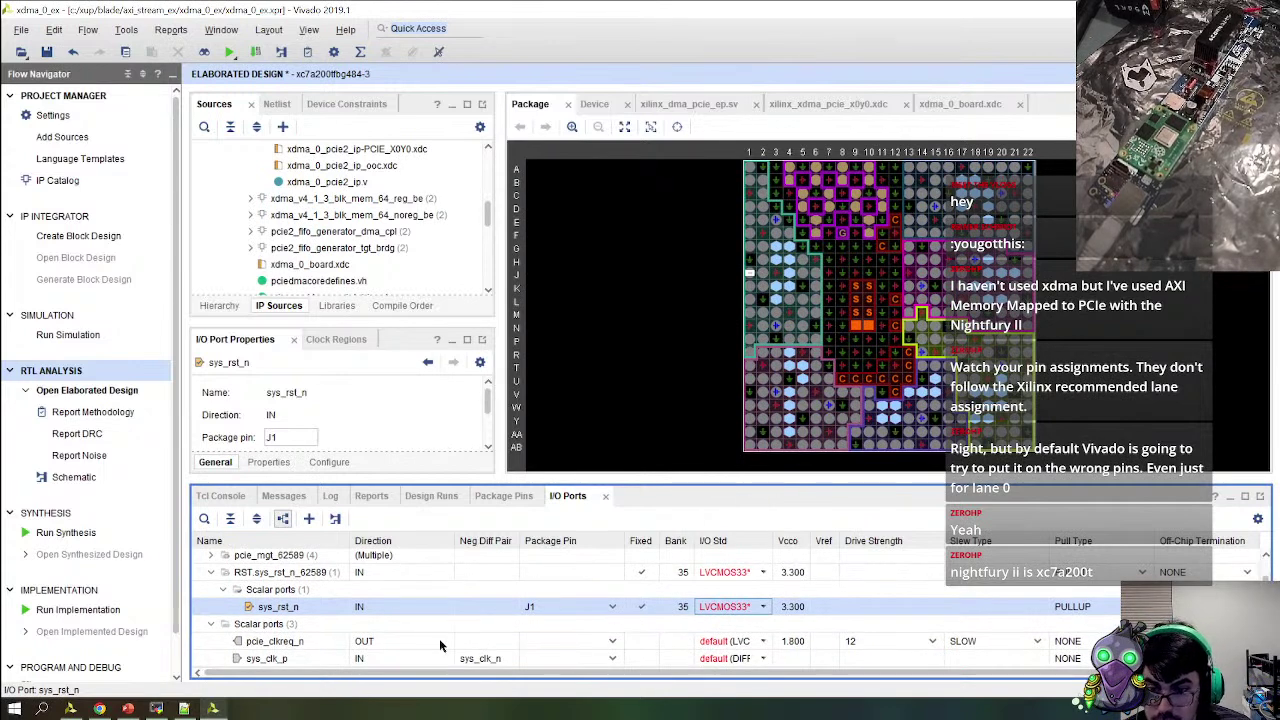
pyautogui.hotkey('alt', 'Tab')
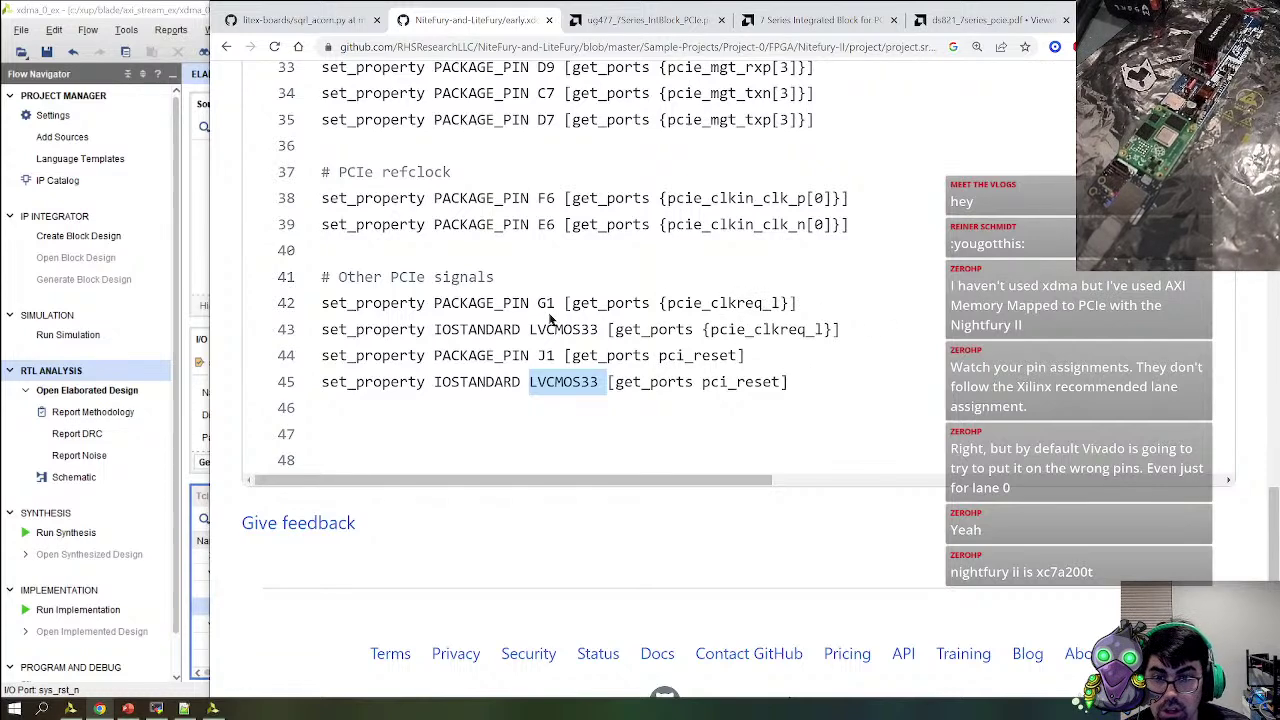
pyautogui.hotkey('alt', 'Tab')
pyautogui.click(617, 641)
pyautogui.click(617, 641)
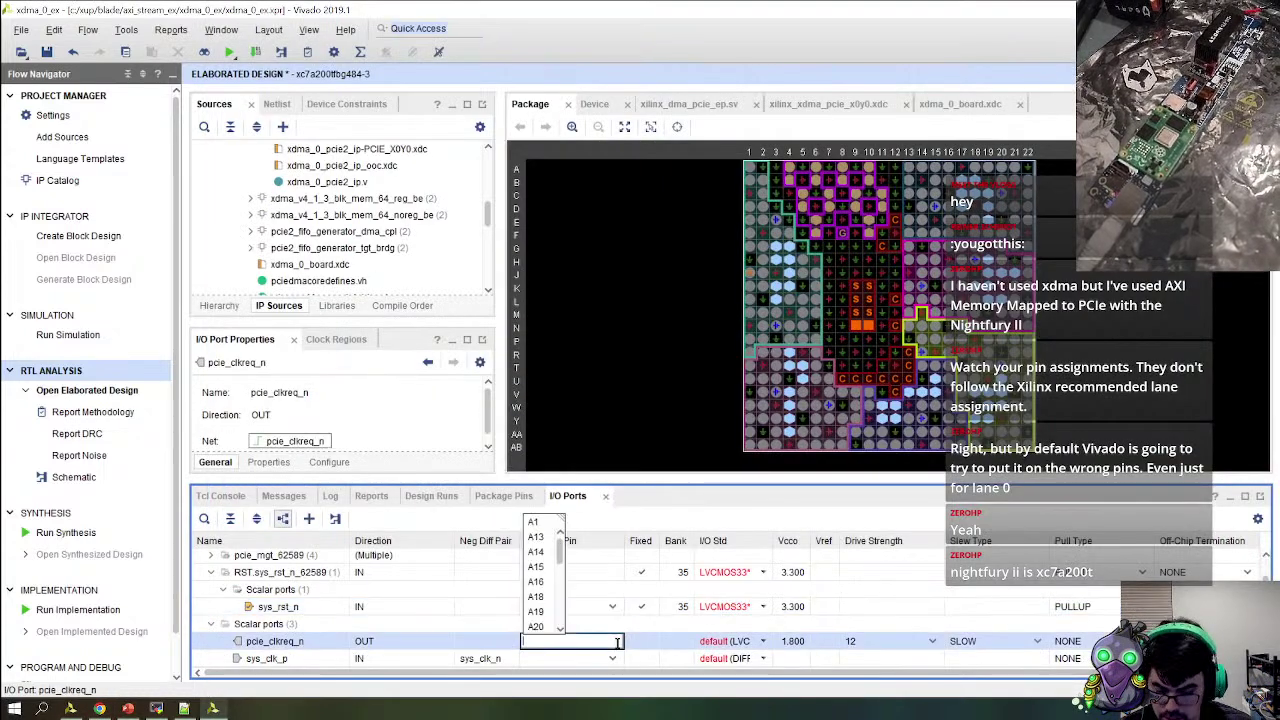
pyautogui.write('G1')
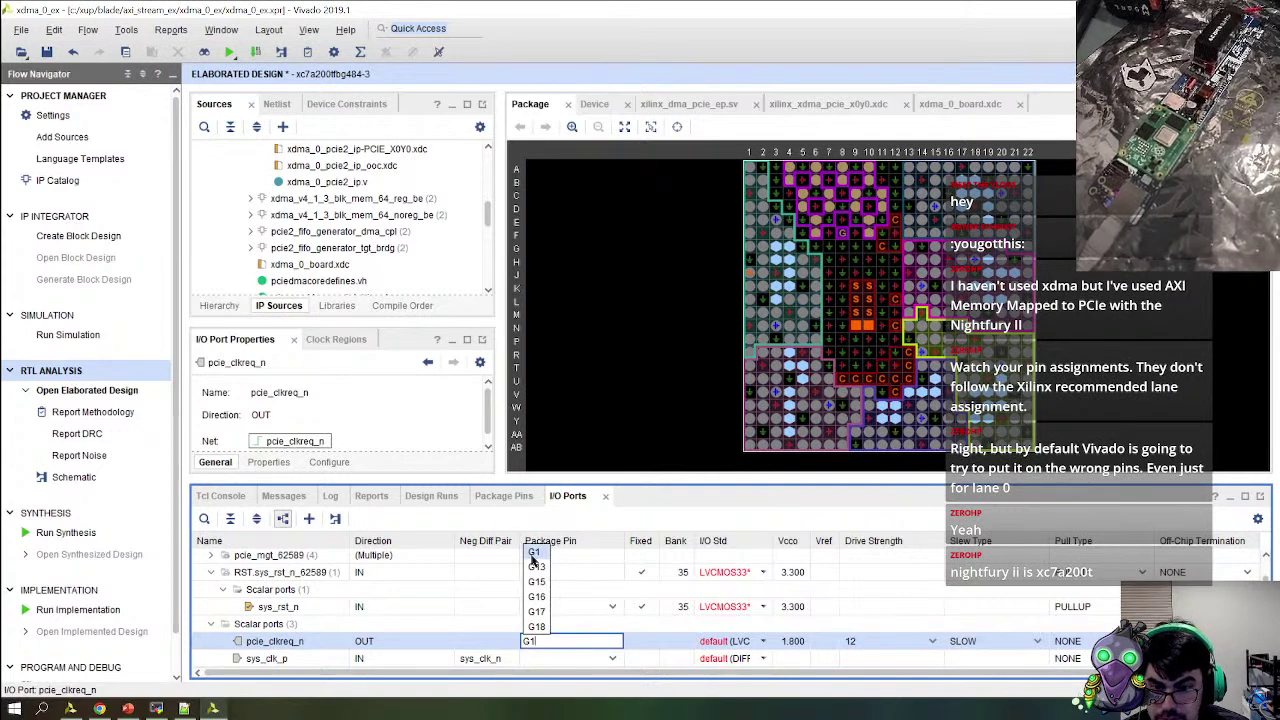
pyautogui.press('Return')
# Set the I/O standard of the pcie_clkreq_n port to LVCMOS33
pyautogui.click(729, 641)
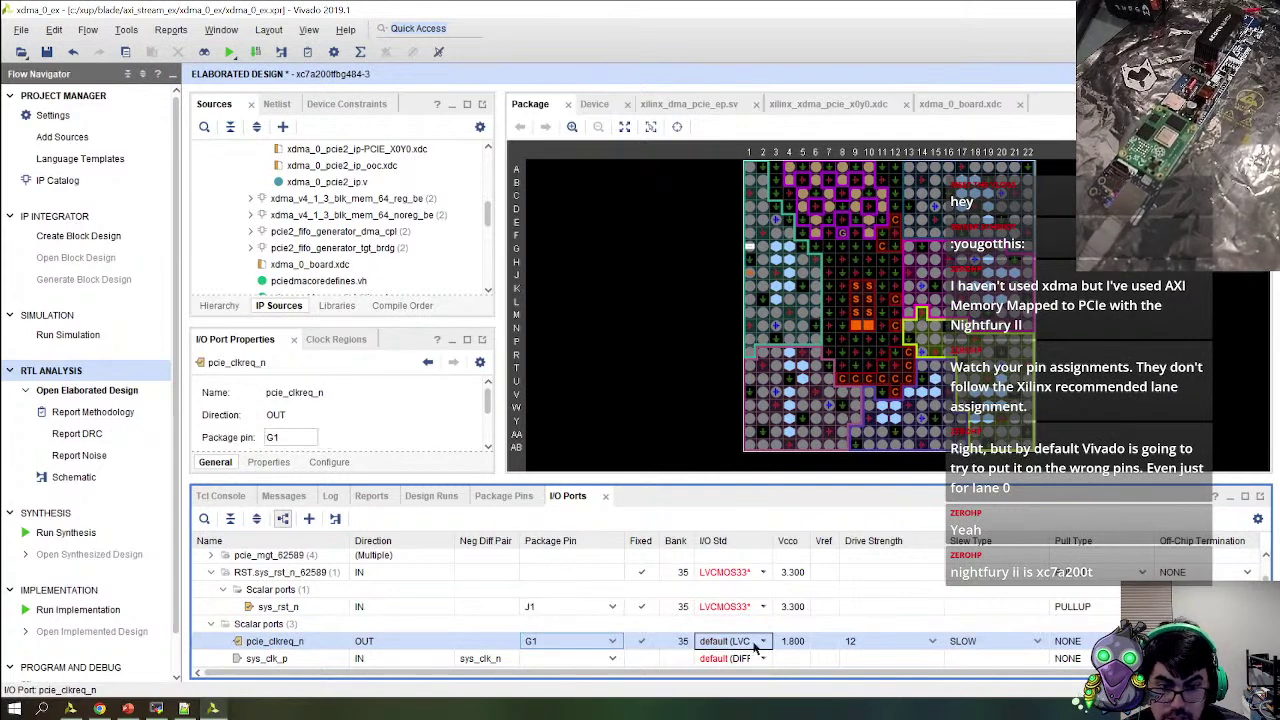
pyautogui.click(766, 641)
pyautogui.scroll(3, 760, 627)
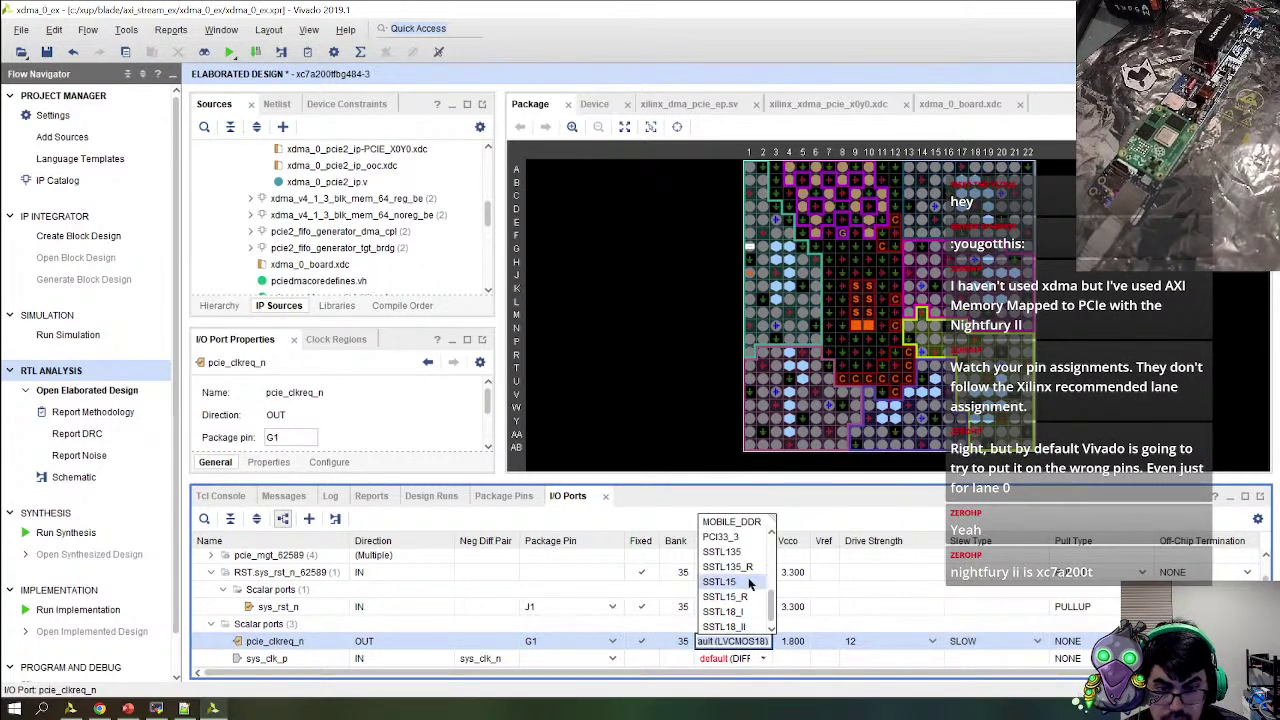
pyautogui.click(738, 611)
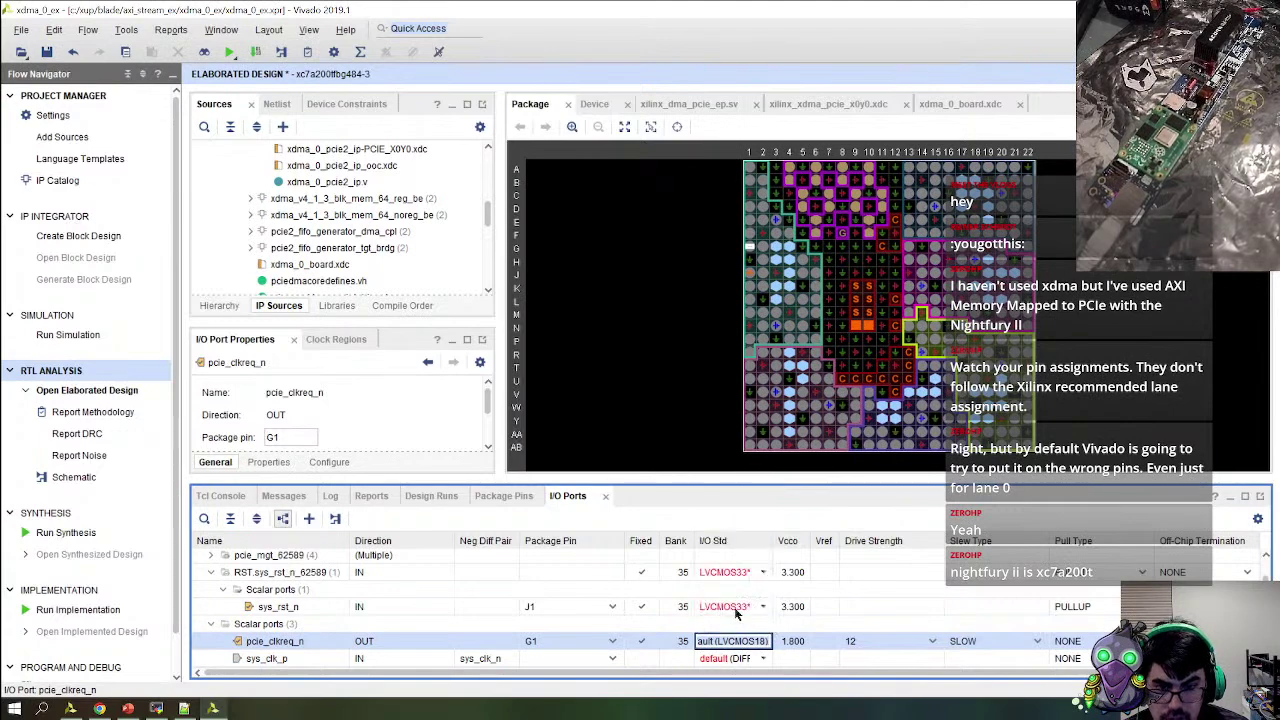
# Look up the PCIe refclock pins in the NiteFury-II constraints in Chrome and assign package pin F6 to sys_clk_p in Vivado
pyautogui.hotkey('alt', 'Tab')
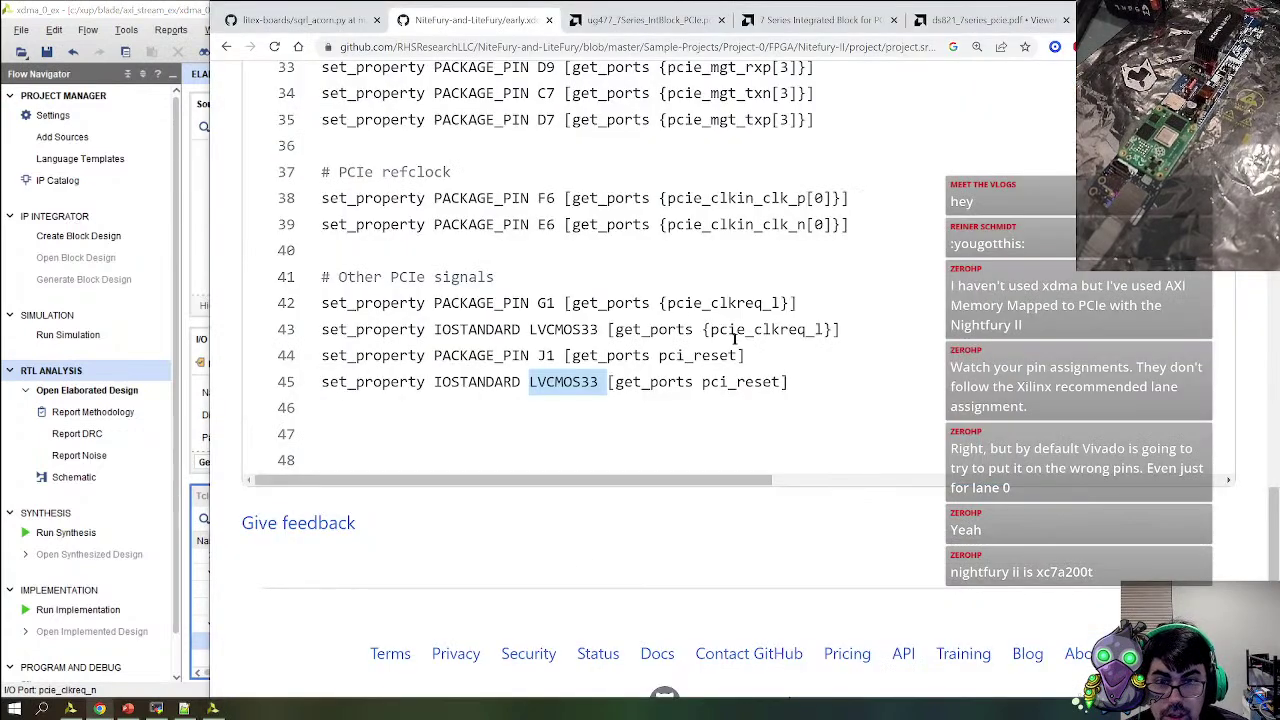
pyautogui.scroll(3, 742, 552)
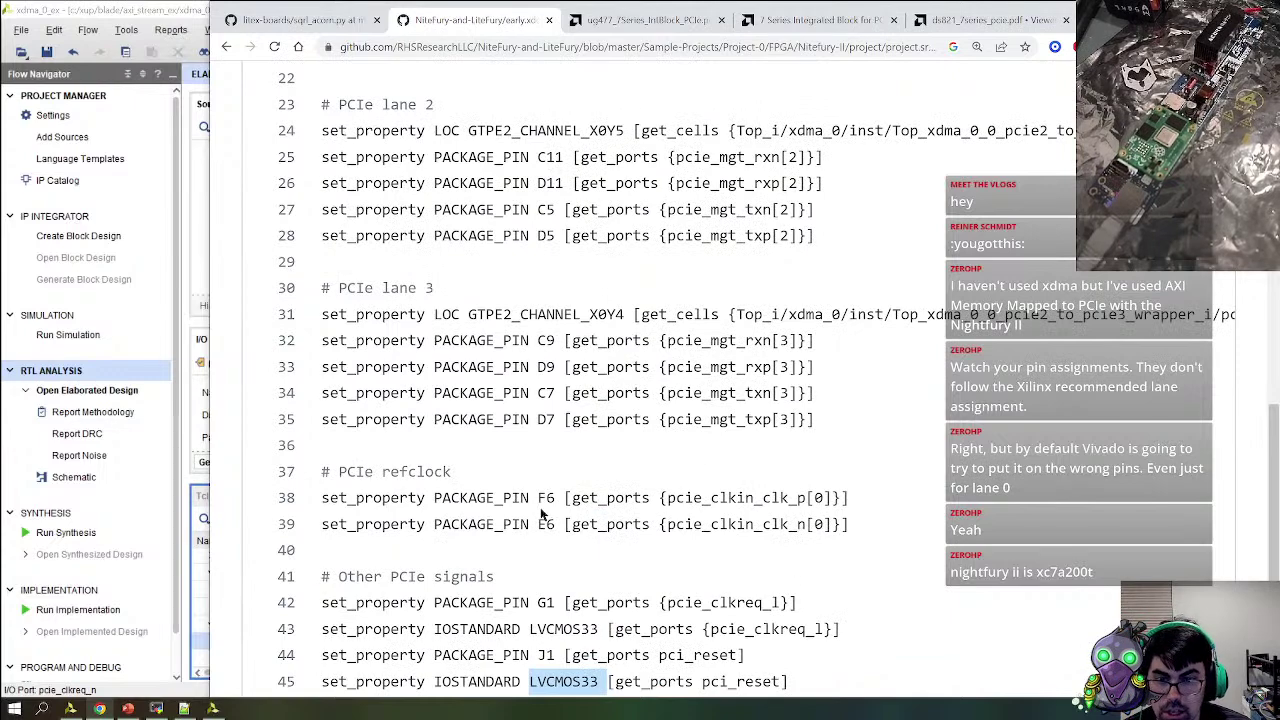
pyautogui.moveTo(486, 500); pyautogui.dragTo(848, 500)
pyautogui.scroll(5, 817, 572)
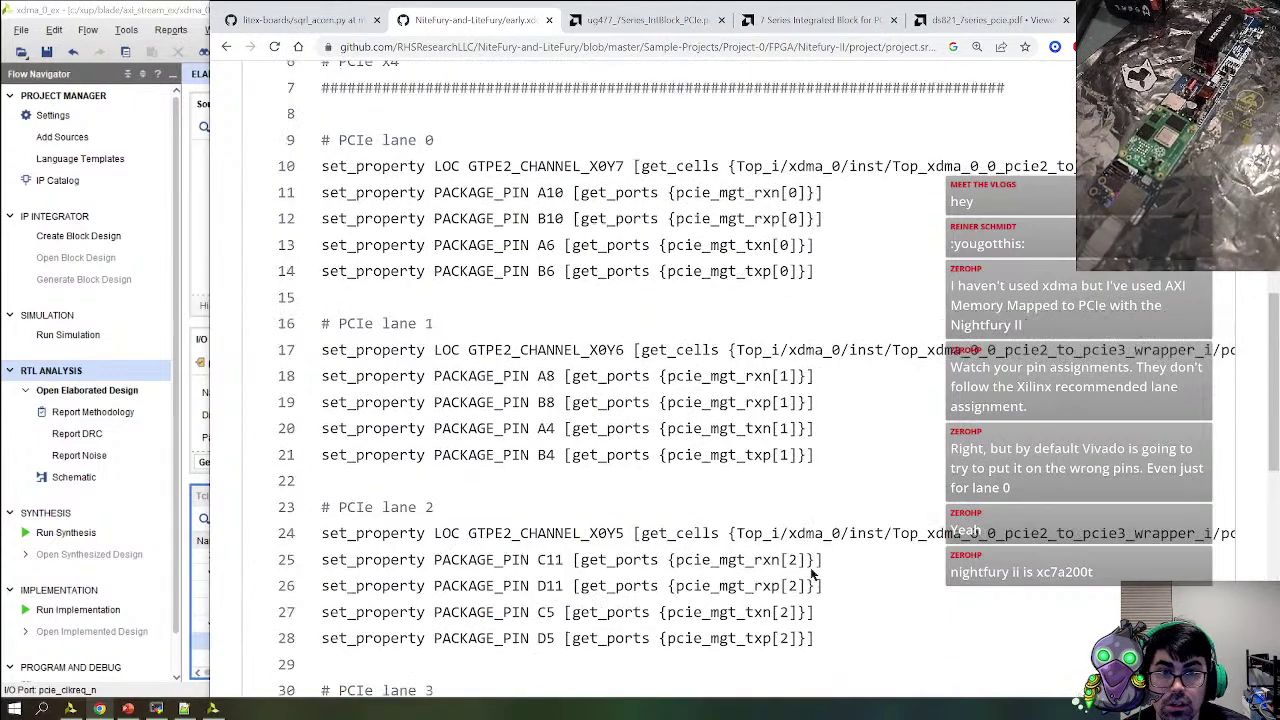
pyautogui.scroll(-4, 798, 577)
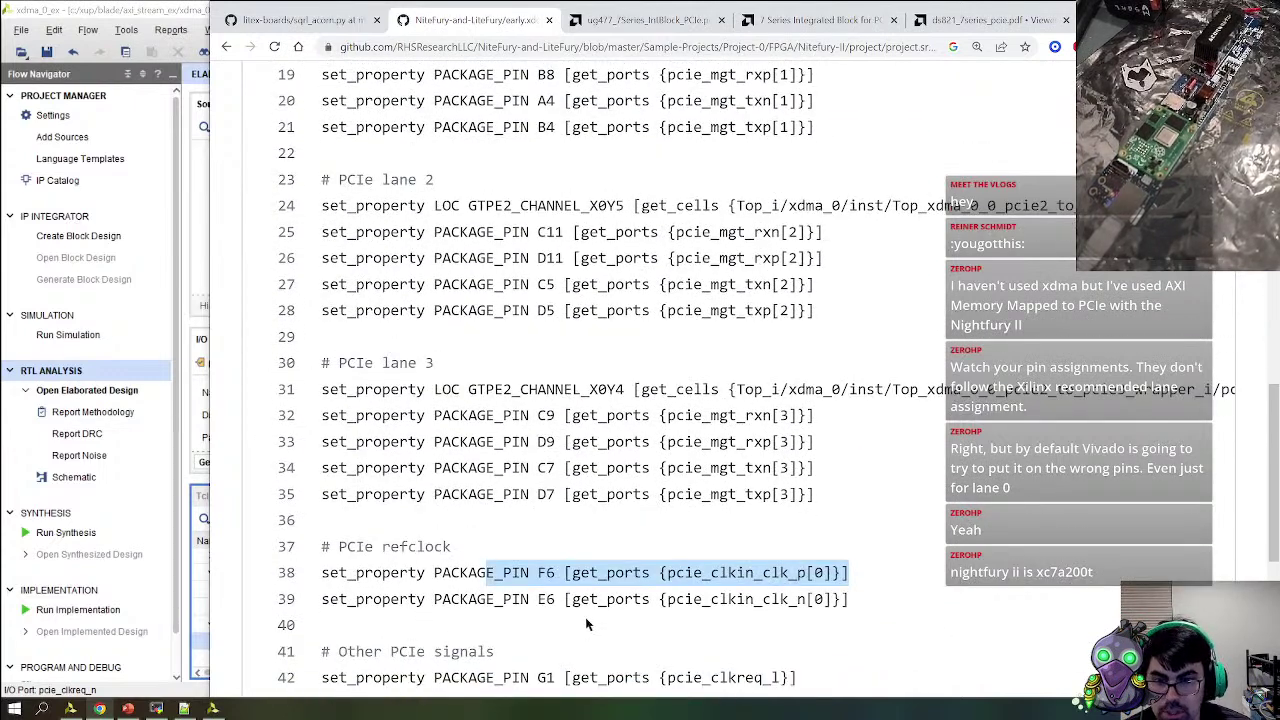
pyautogui.hotkey('alt', 'Tab')
pyautogui.hotkey('alt', 'Tab')
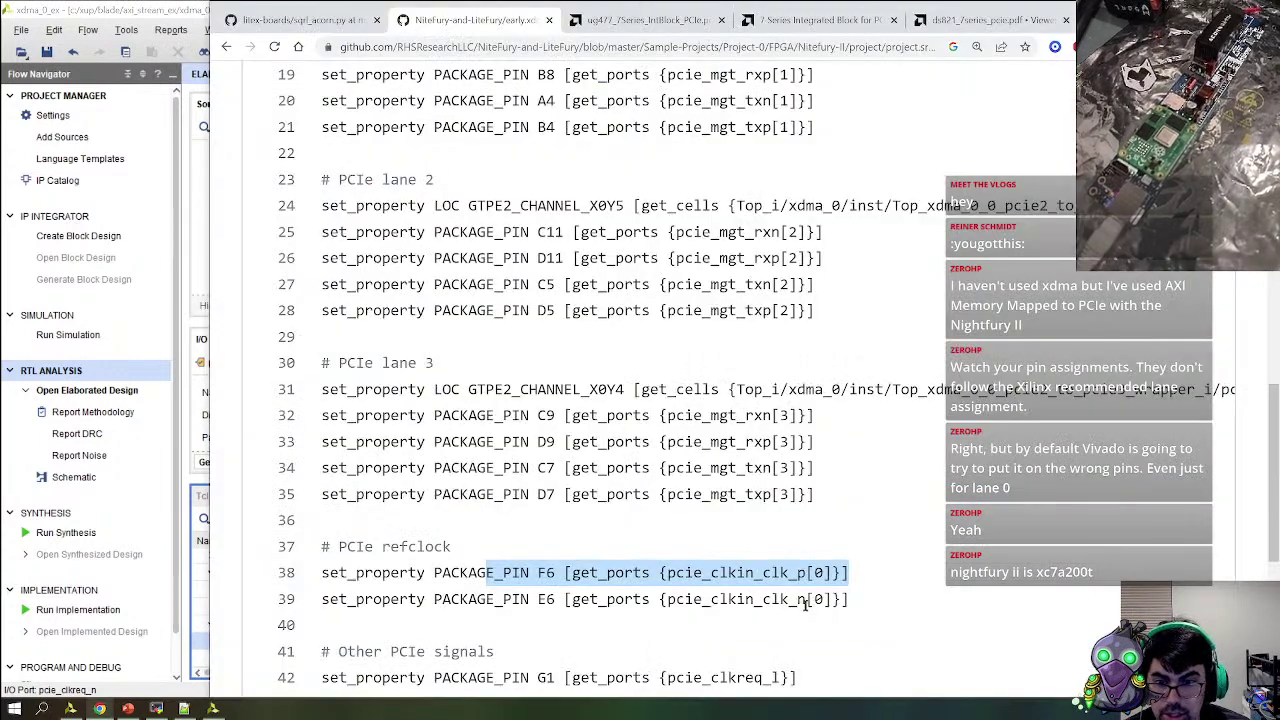
pyautogui.hotkey('alt', 'Tab')
pyautogui.doubleClick(605, 657)
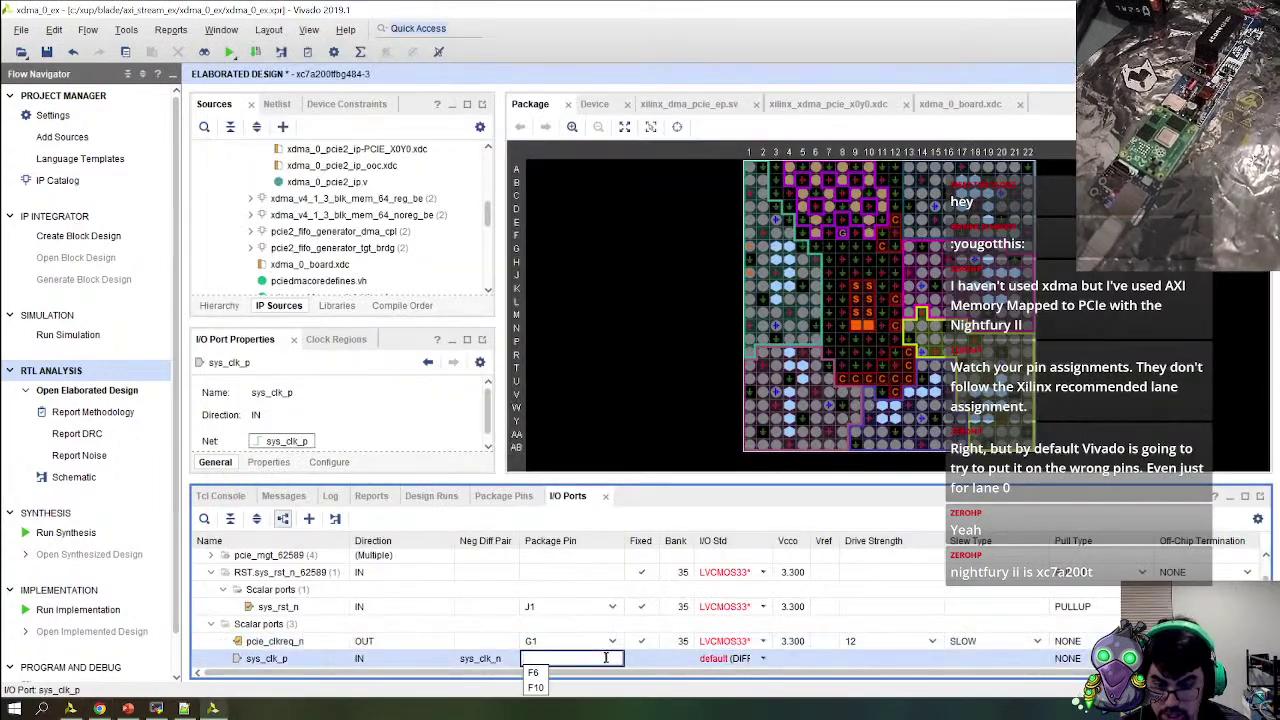
pyautogui.write('F6')
pyautogui.press('Return')
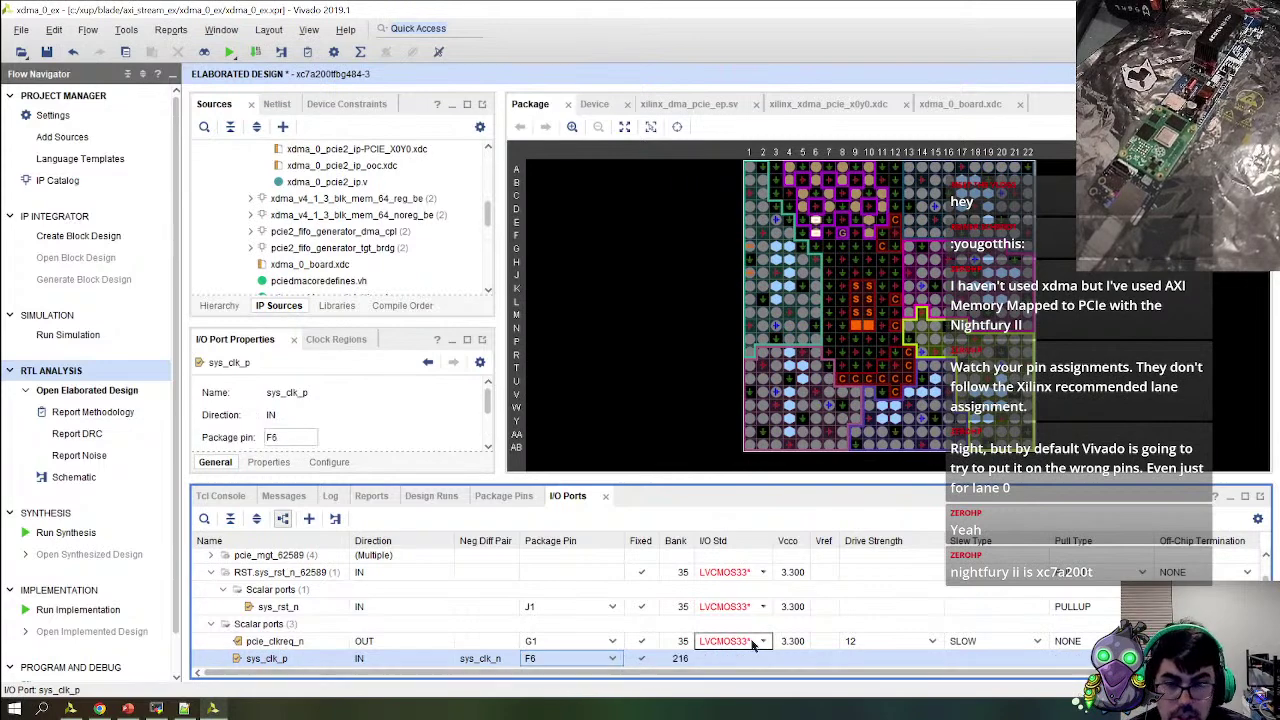
# Save the constraints, updating the existing files and writing the new ones to a new local XDC file named top
pyautogui.hotkey('ctrl', 's')
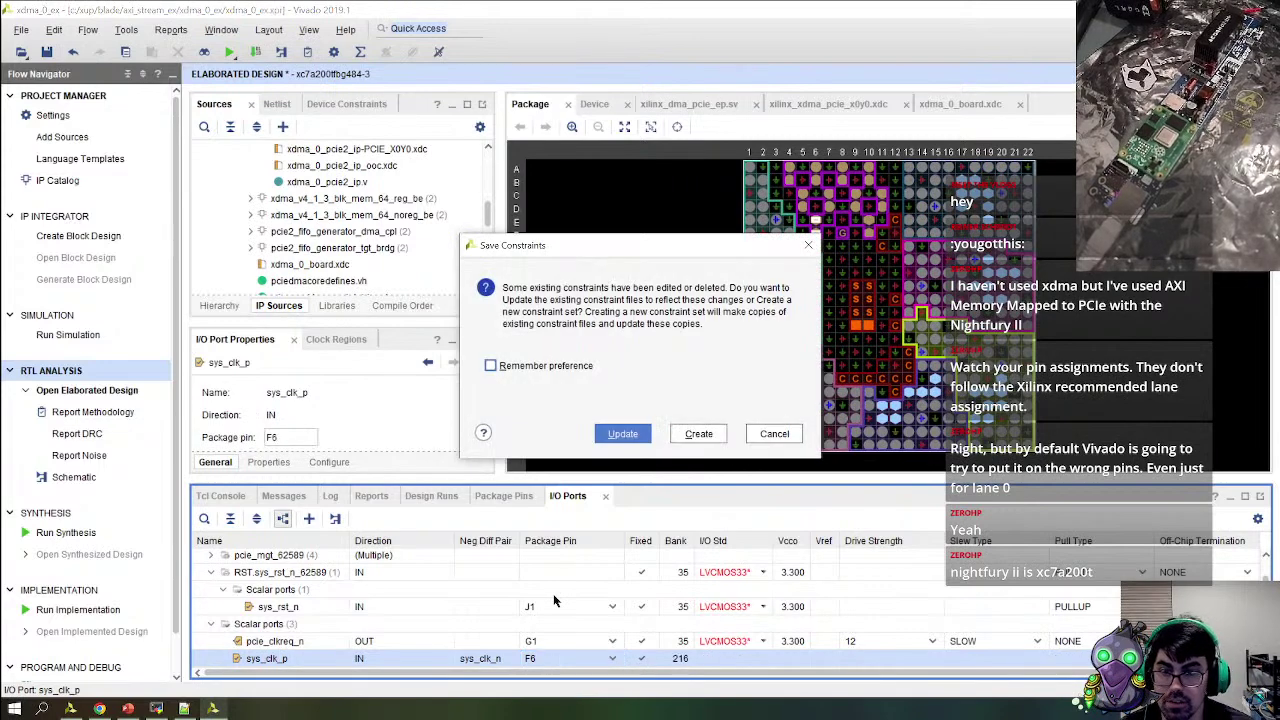
pyautogui.click(630, 433)
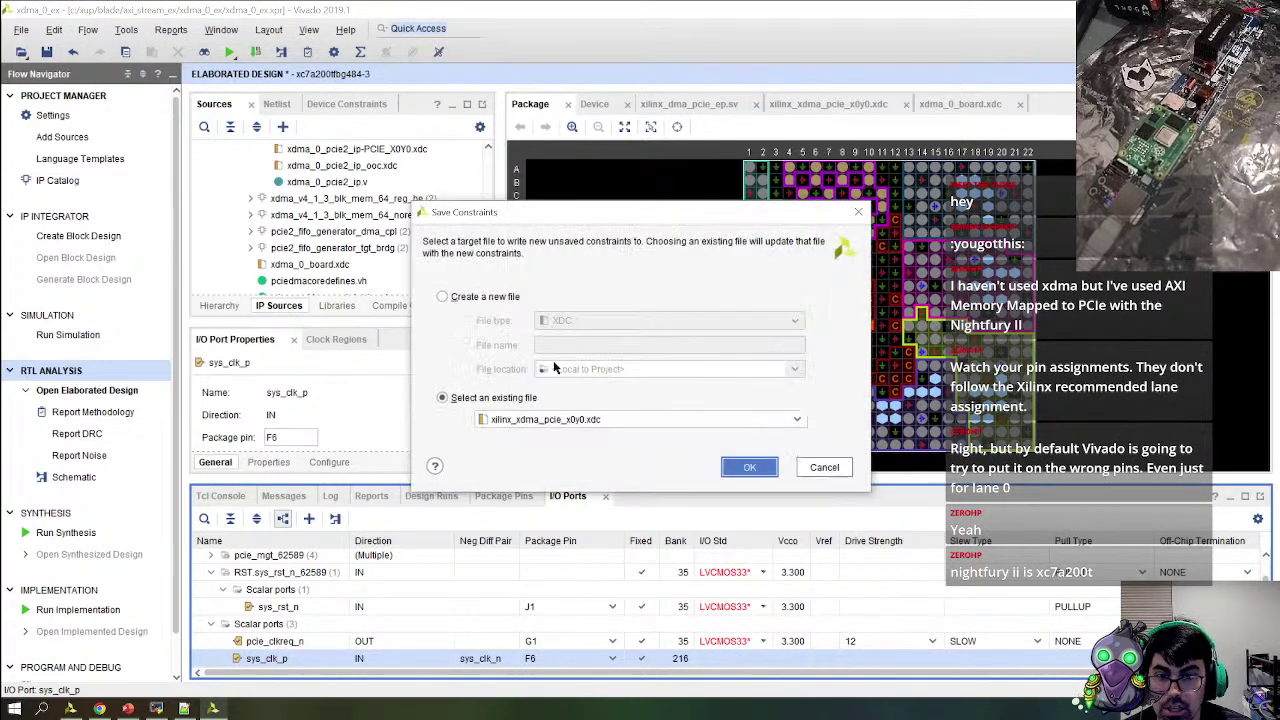
pyautogui.click(479, 297)
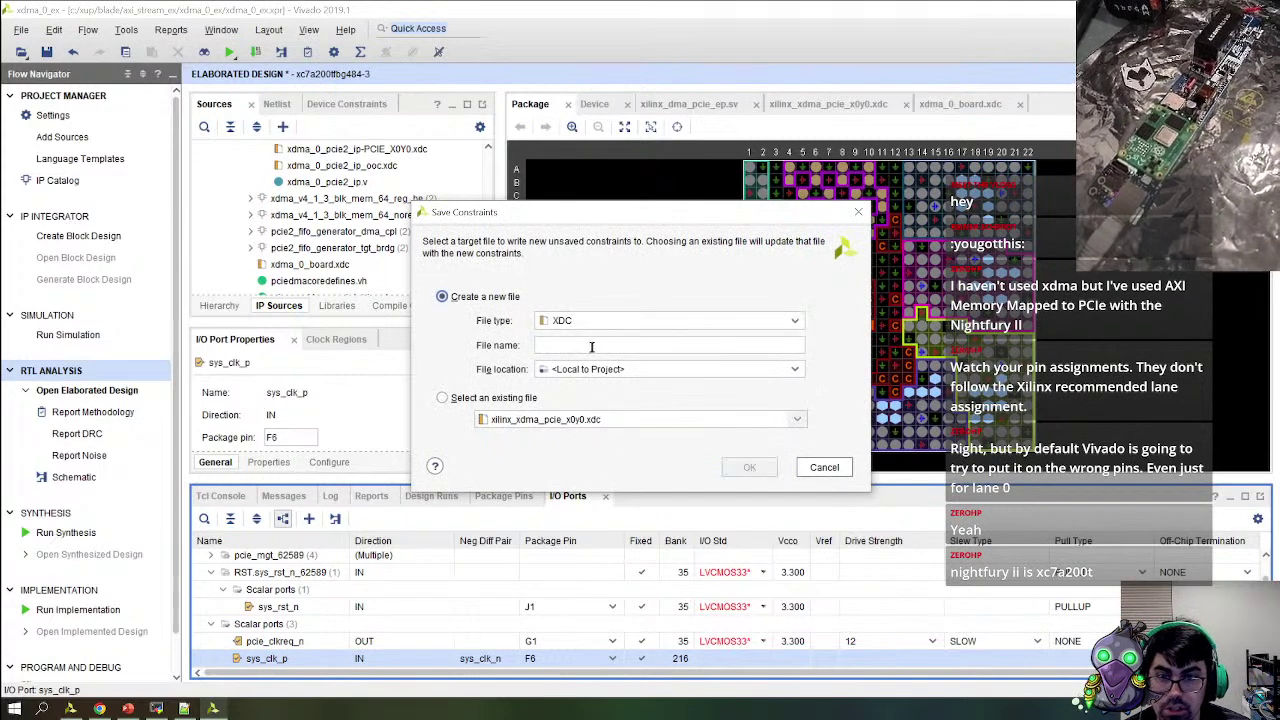
pyautogui.click(591, 346)
pyautogui.write('top')
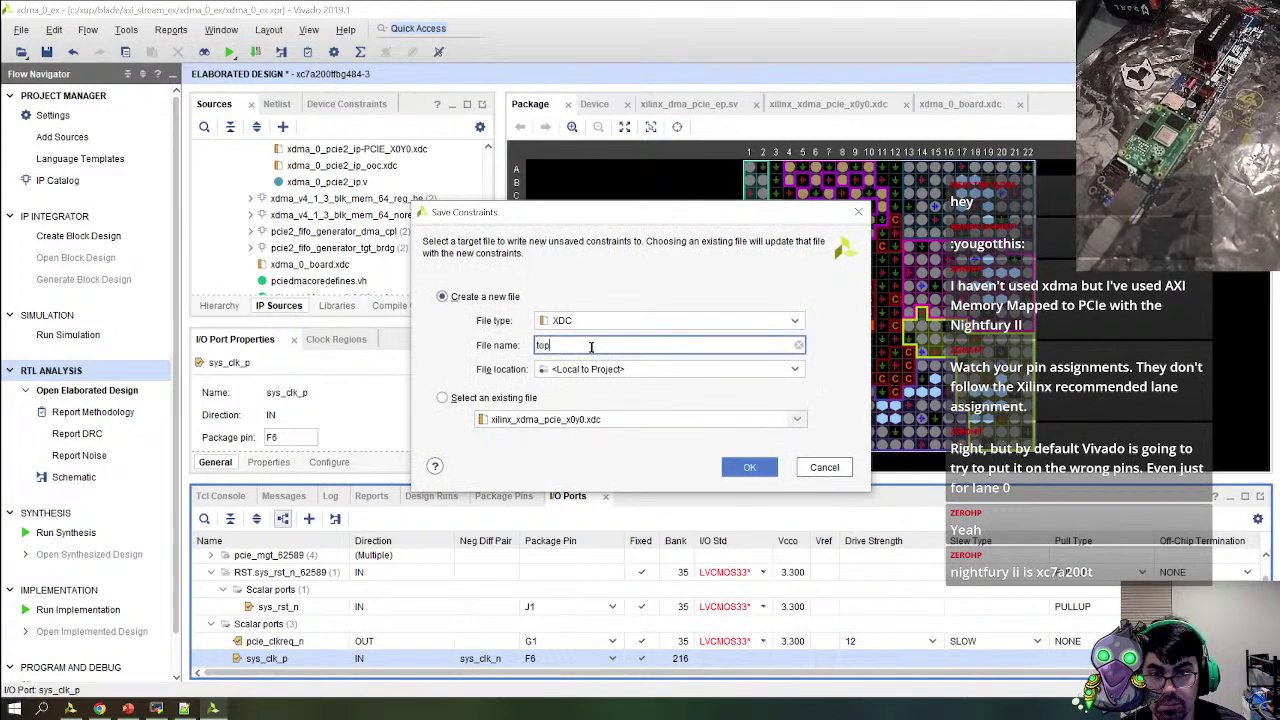
pyautogui.click(737, 466)
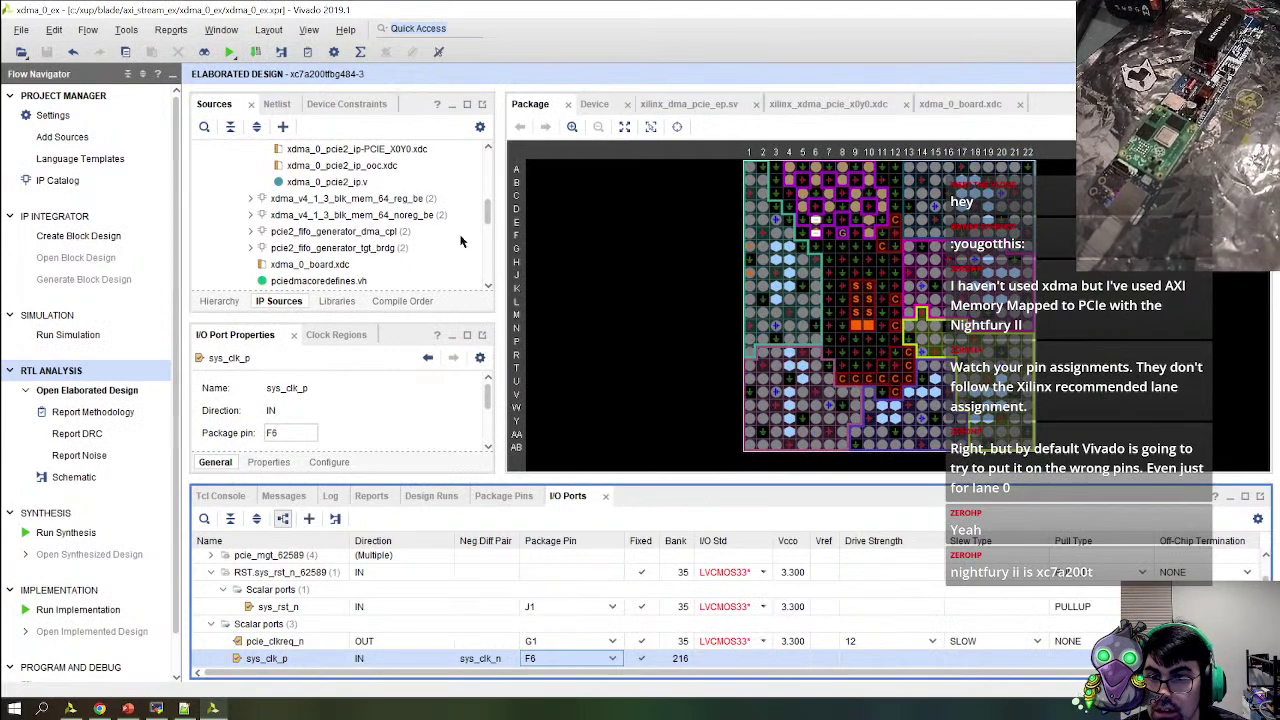
# Open xilinx_xdma_pcie_x0y0.xdc from the project constraints and review its reset, configuration voltage, reference clock and timing constraints
pyautogui.scroll(-5, 385, 240)
pyautogui.scroll(10, 385, 237)
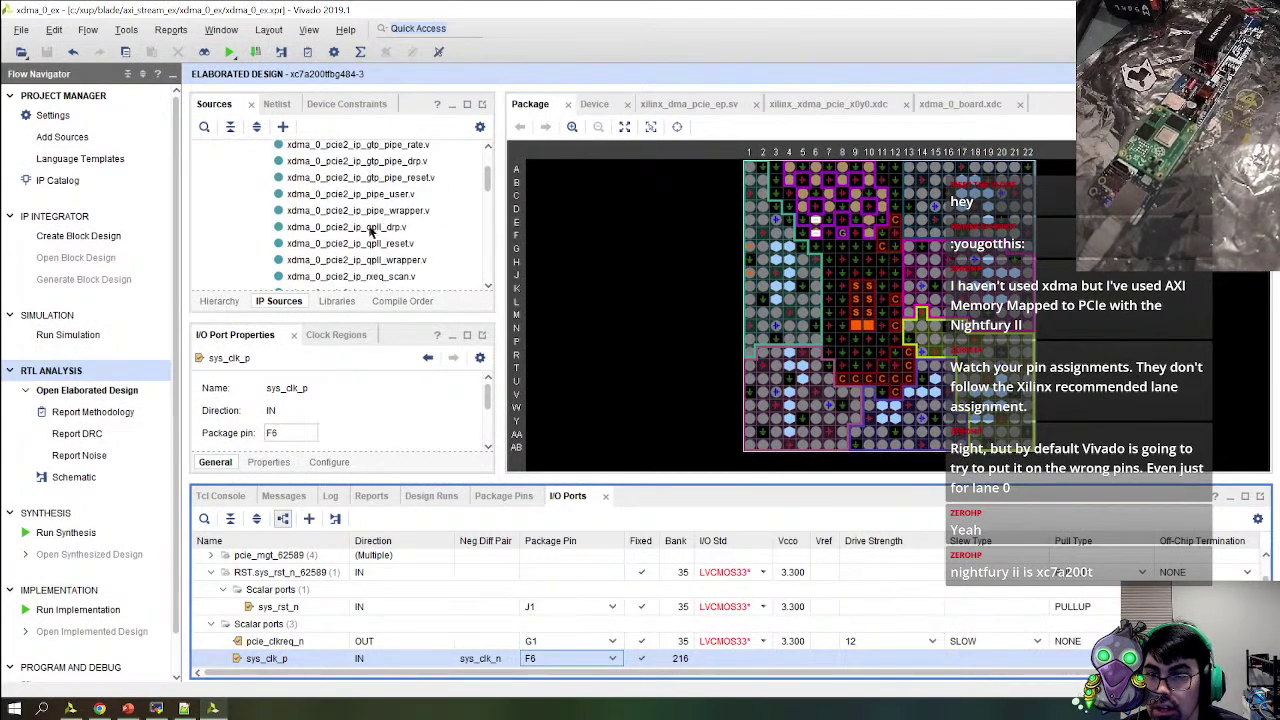
pyautogui.click(220, 300)
pyautogui.doubleClick(308, 247)
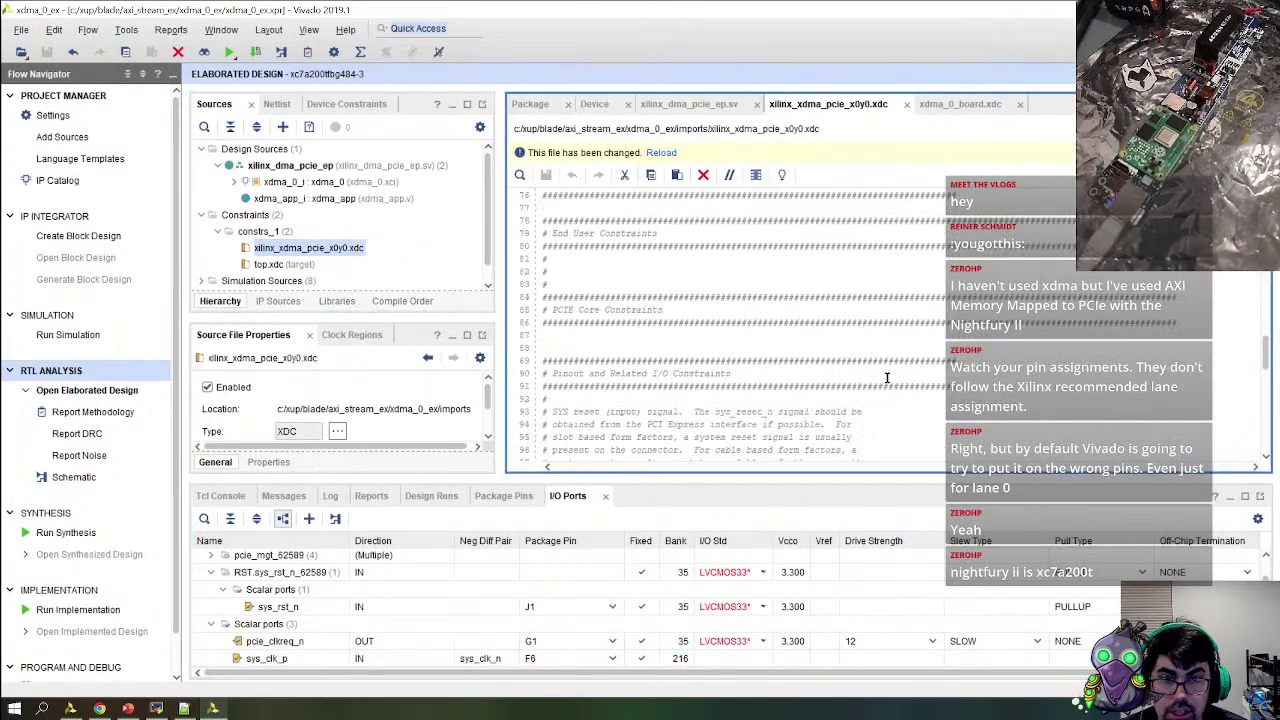
pyautogui.scroll(-8, 886, 378)
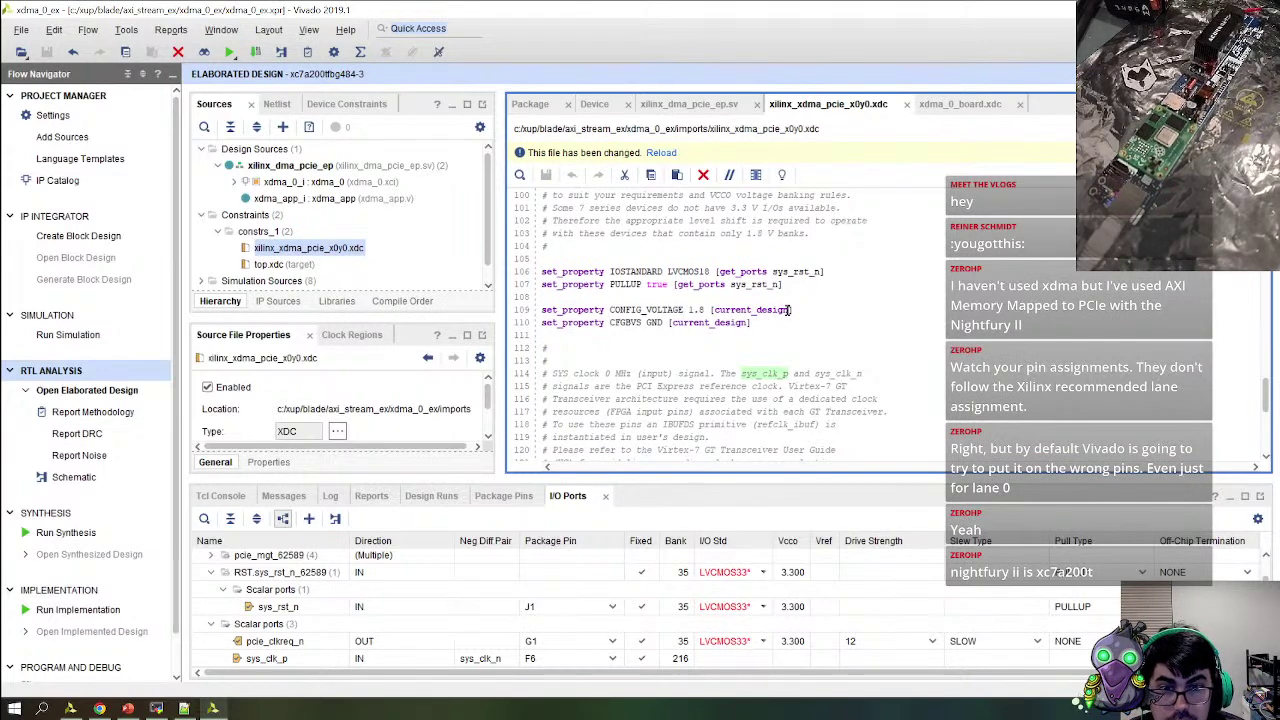
pyautogui.moveTo(760, 330); pyautogui.dragTo(862, 271)
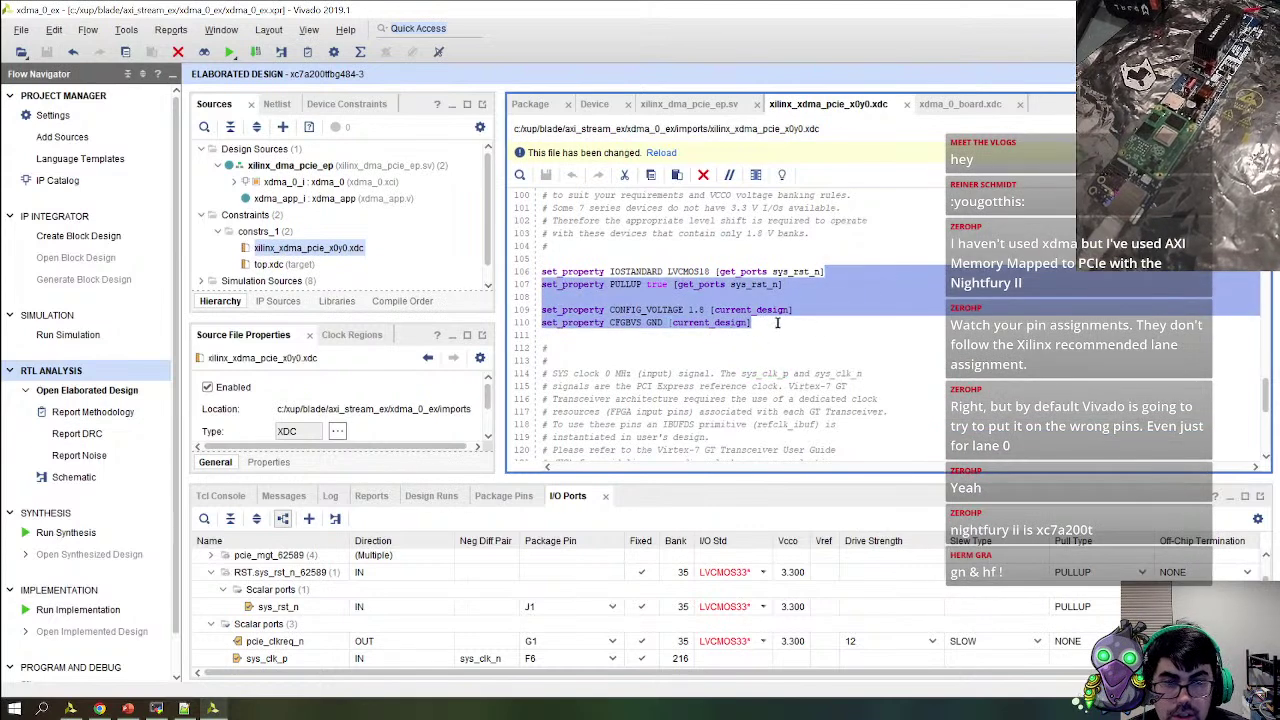
pyautogui.scroll(-4, 790, 323)
pyautogui.scroll(-3, 796, 322)
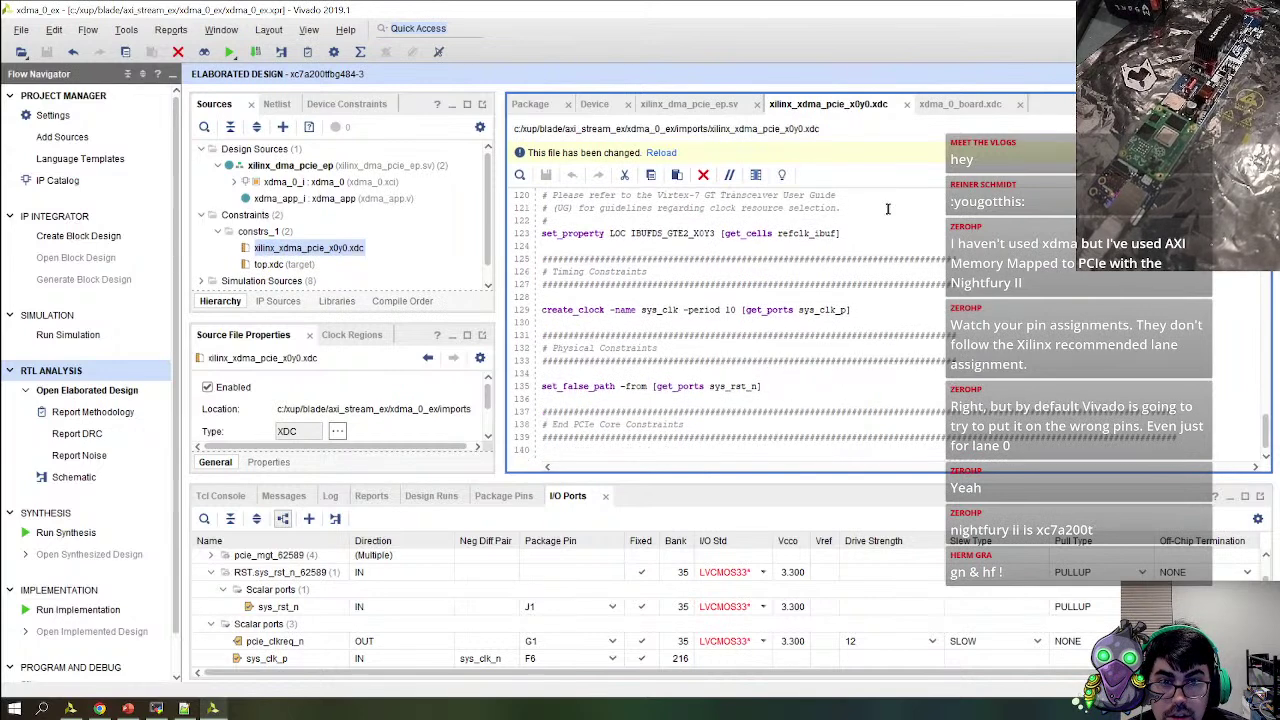
pyautogui.scroll(3, 863, 289)
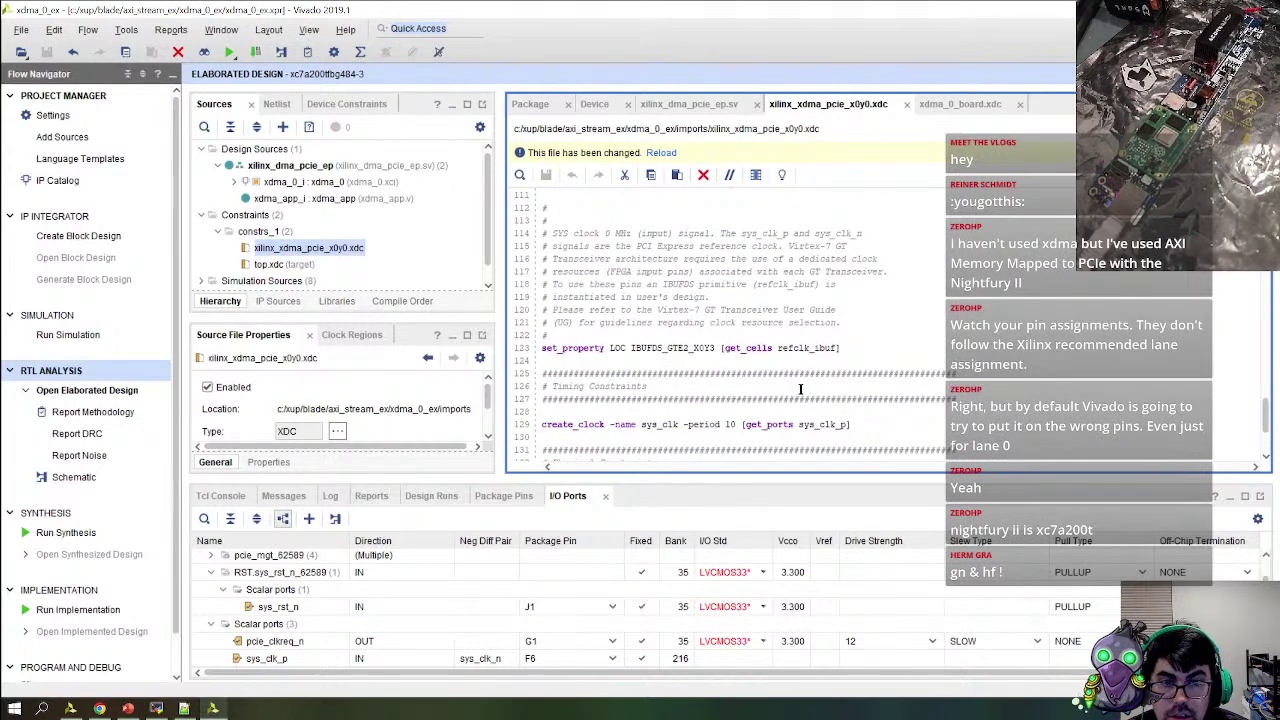
pyautogui.scroll(-3, 800, 389)
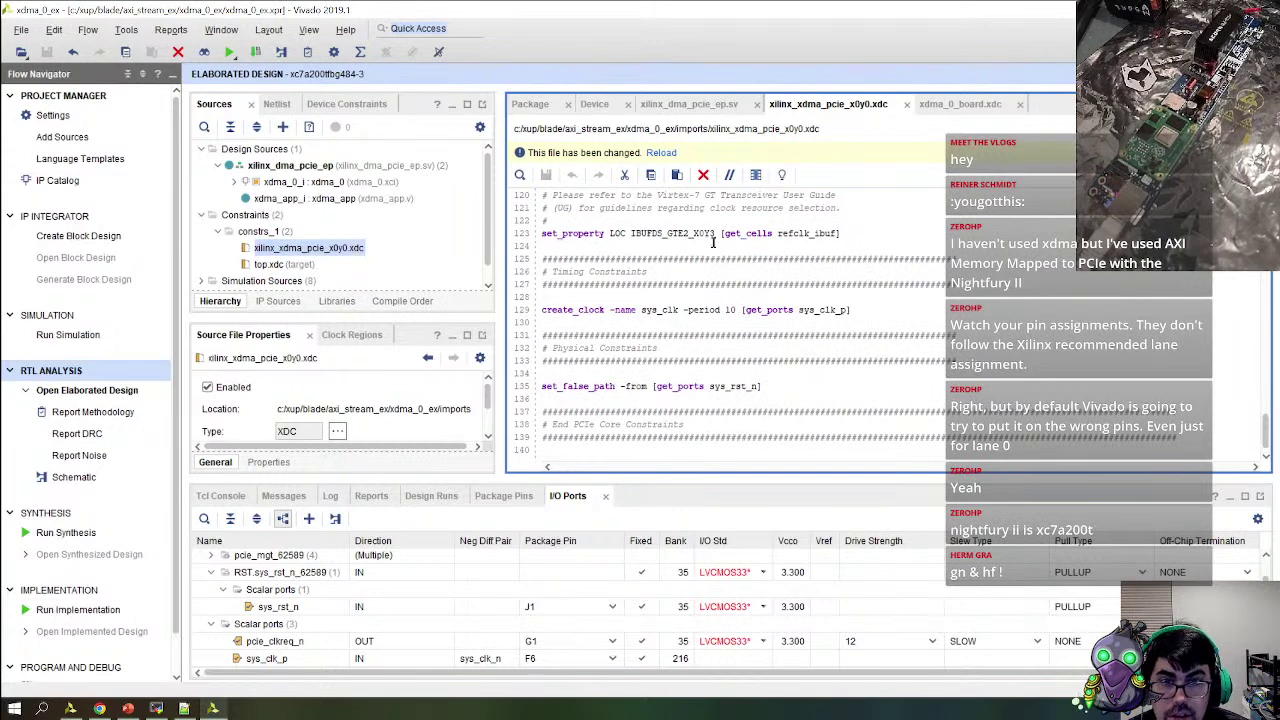
pyautogui.scroll(4, 720, 260)
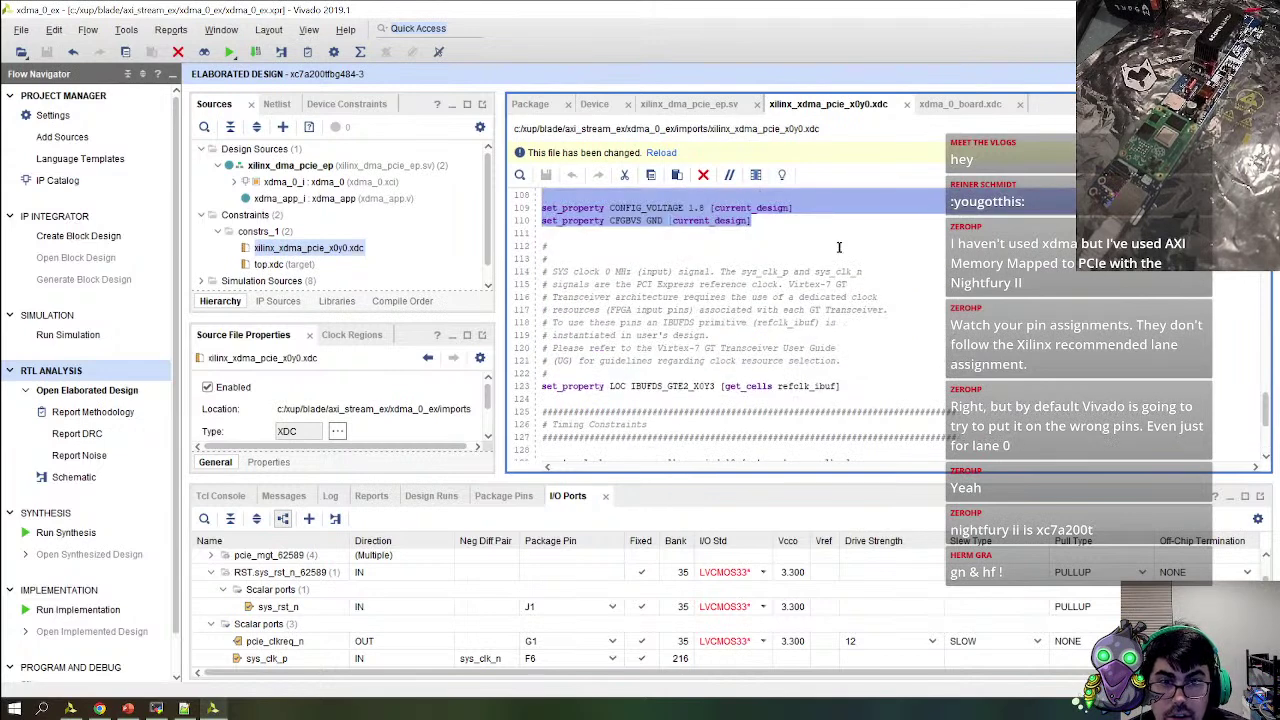
# Check the xdma_0_board.xdc file and inspect the properties of pin E6 in the package view
pyautogui.click(689, 104)
pyautogui.click(960, 104)
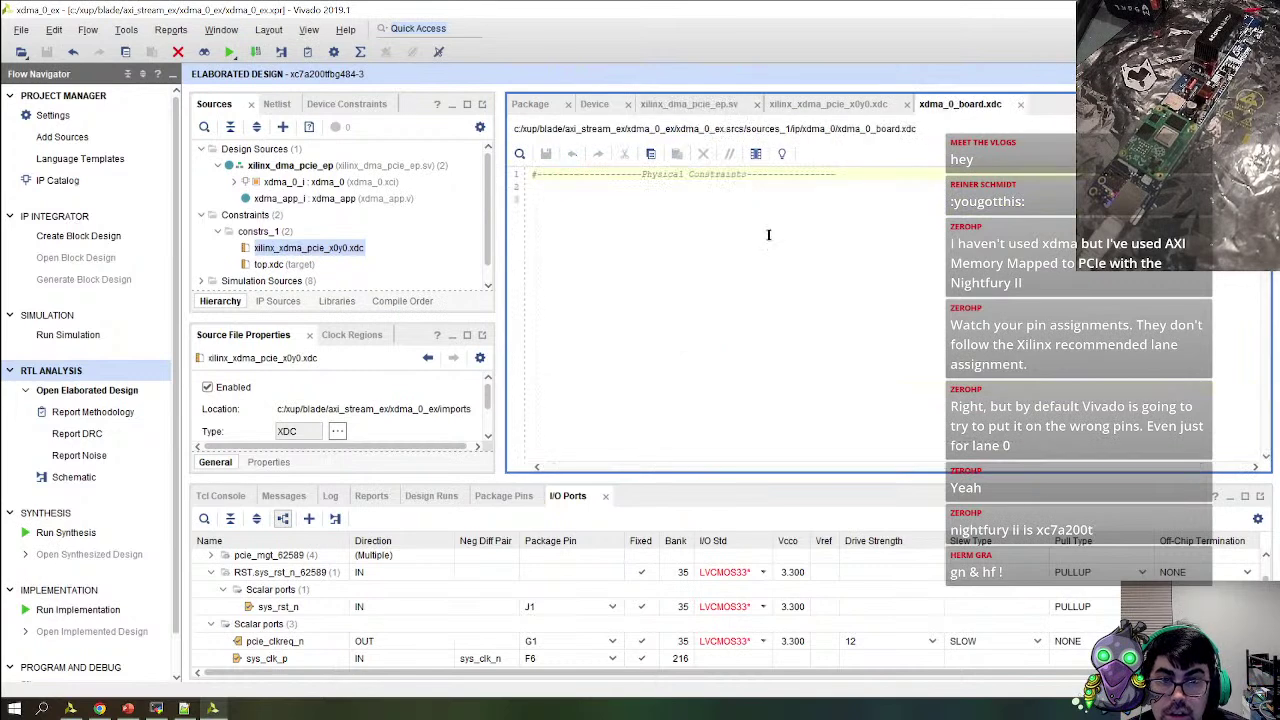
pyautogui.click(531, 104)
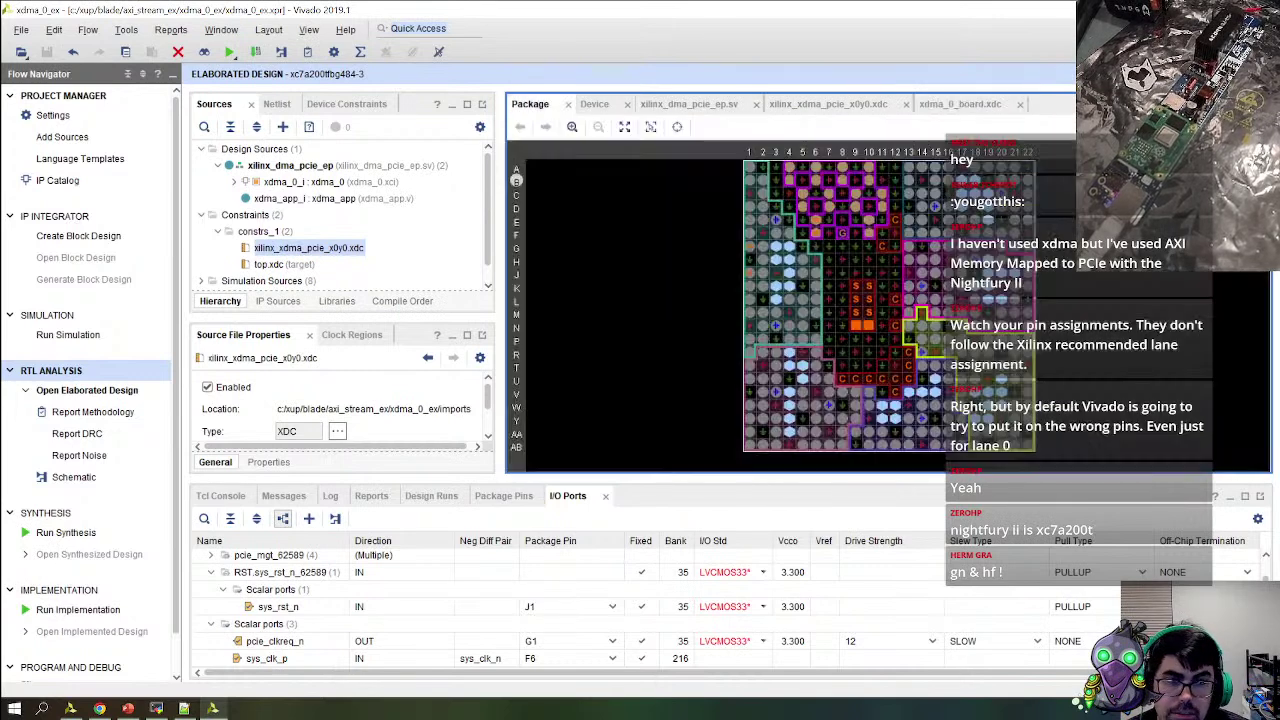
pyautogui.click(816, 221)
pyautogui.click(816, 221)
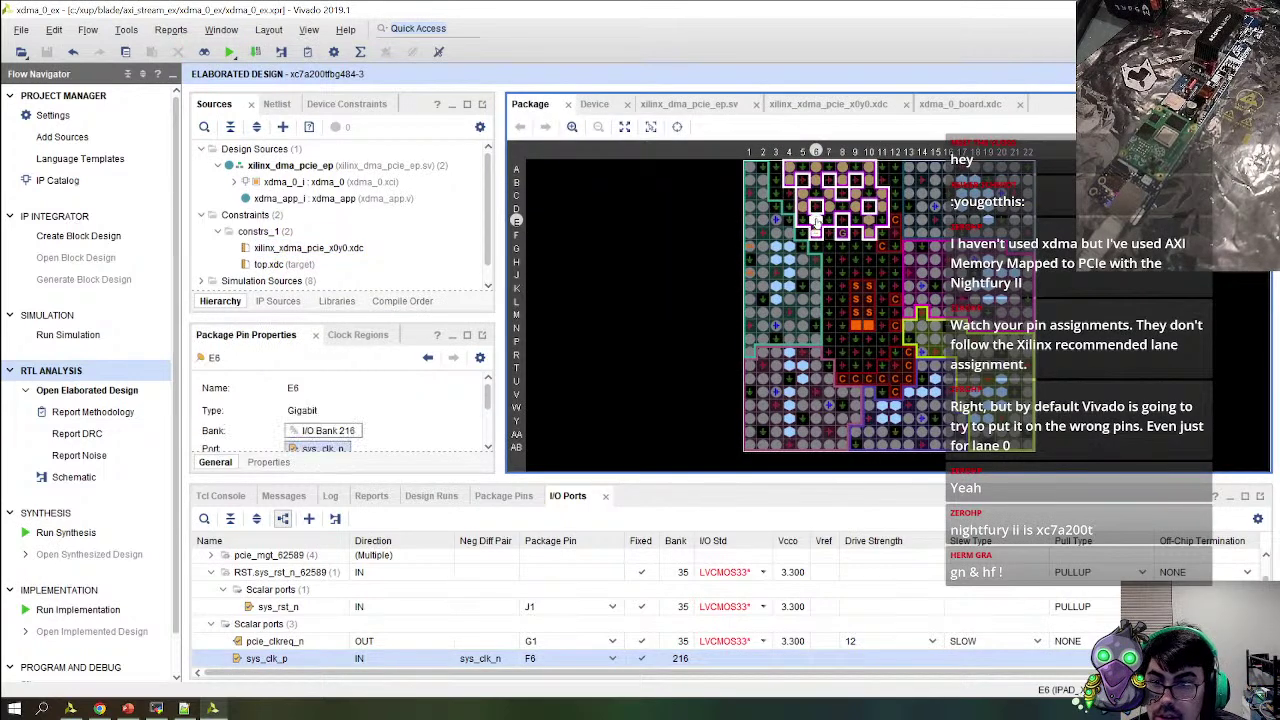
pyautogui.scroll(-3, 355, 425)
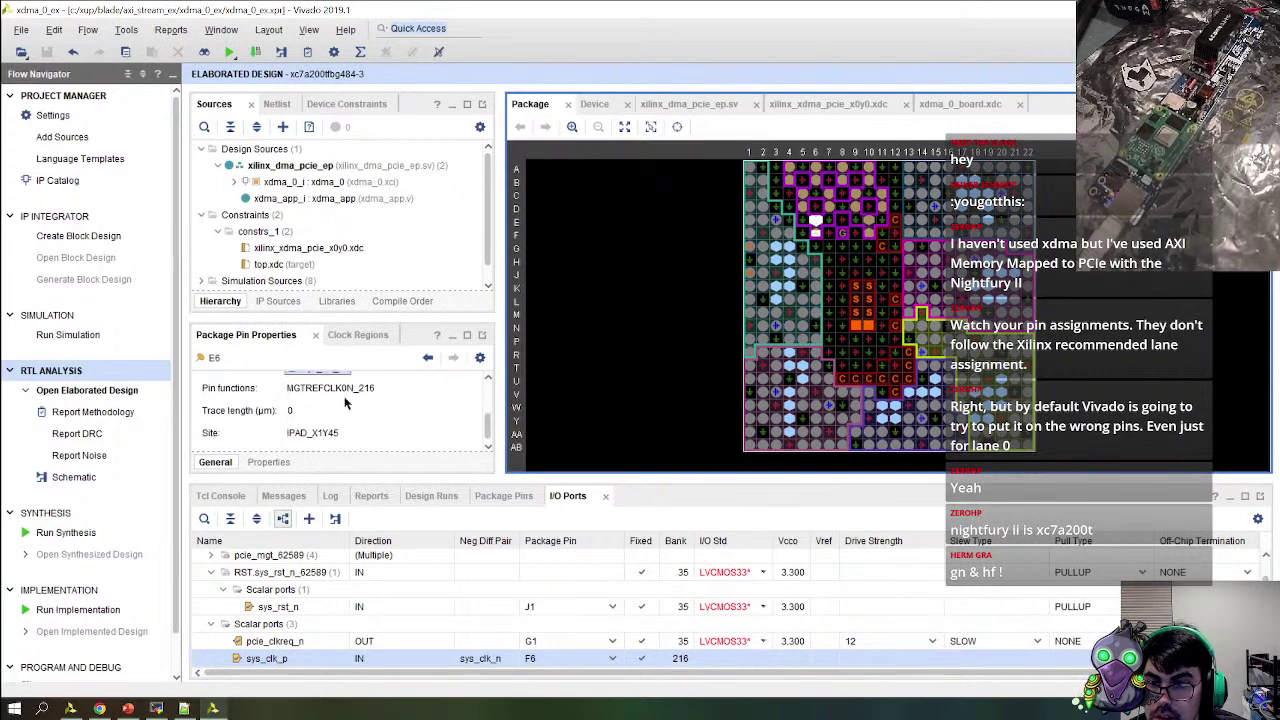
pyautogui.scroll(3, 345, 425)
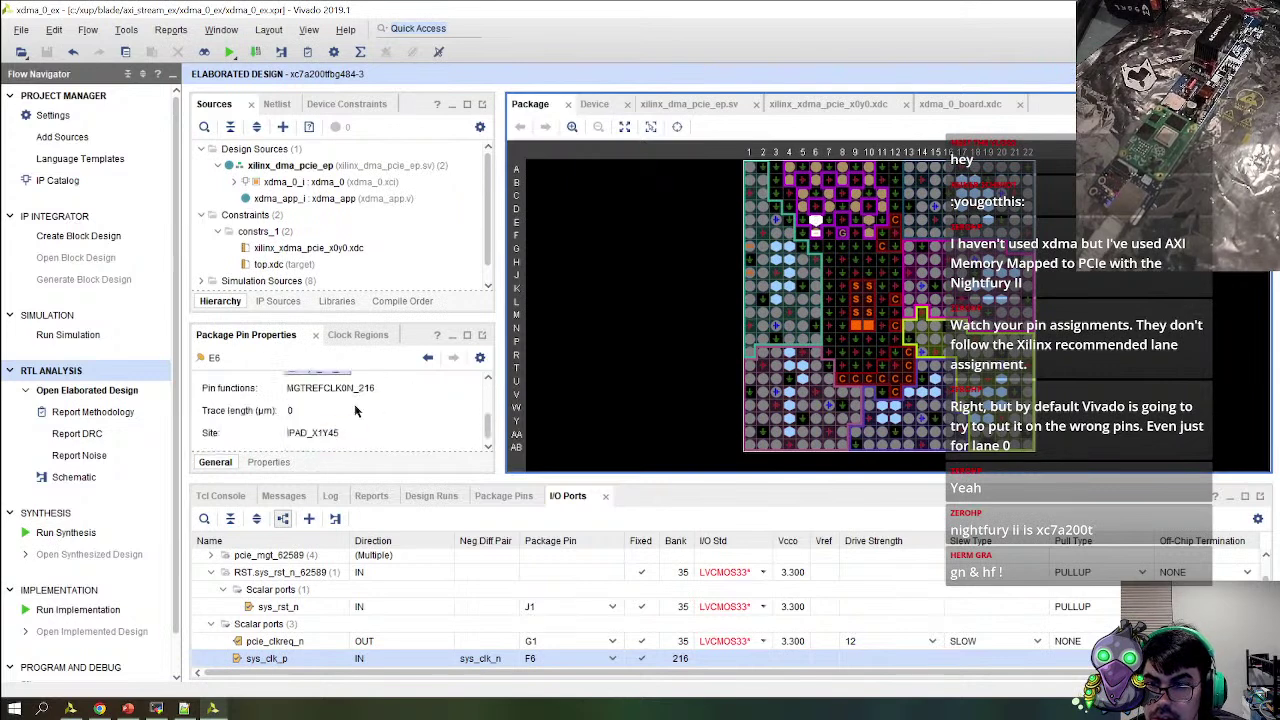
# Return to xilinx_xdma_pcie_x0y0.xdc and examine its CONFIG_VOLTAGE and CFGBVS constraints
pyautogui.click(703, 108)
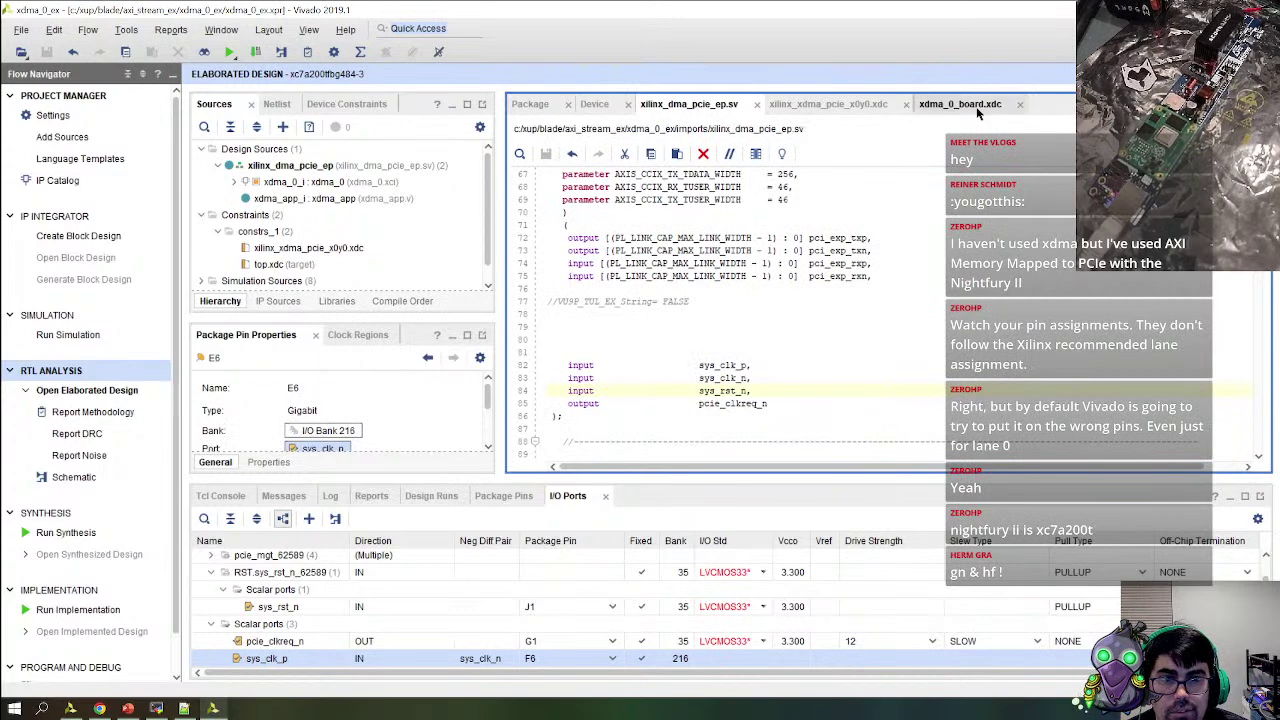
pyautogui.click(828, 104)
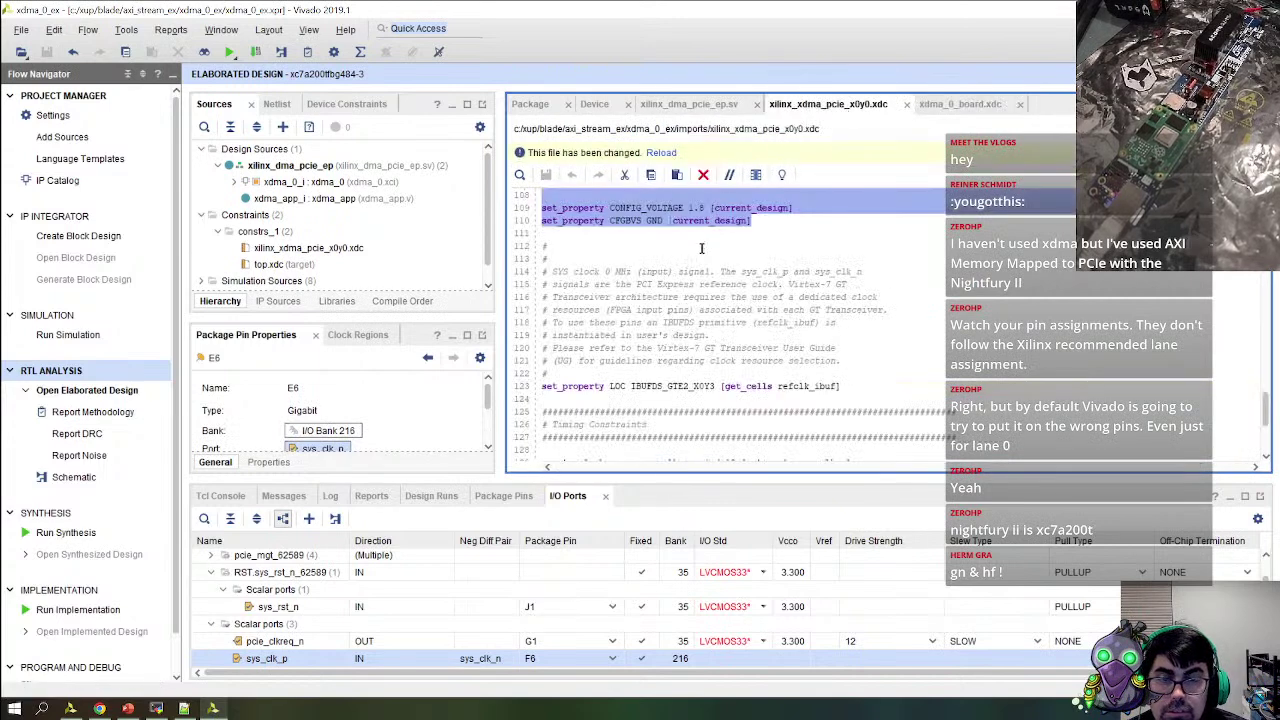
pyautogui.click(752, 249)
pyautogui.scroll(3, 768, 290)
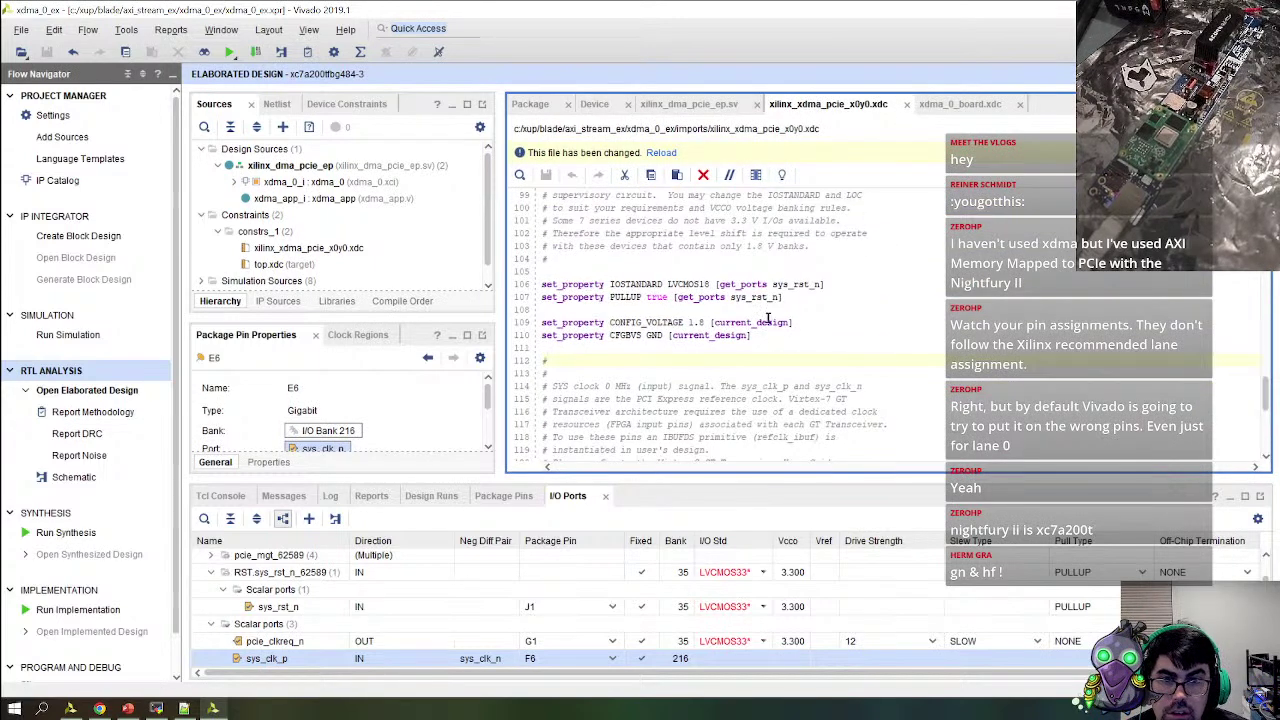
pyautogui.doubleClick(648, 322)
pyautogui.doubleClick(698, 322)
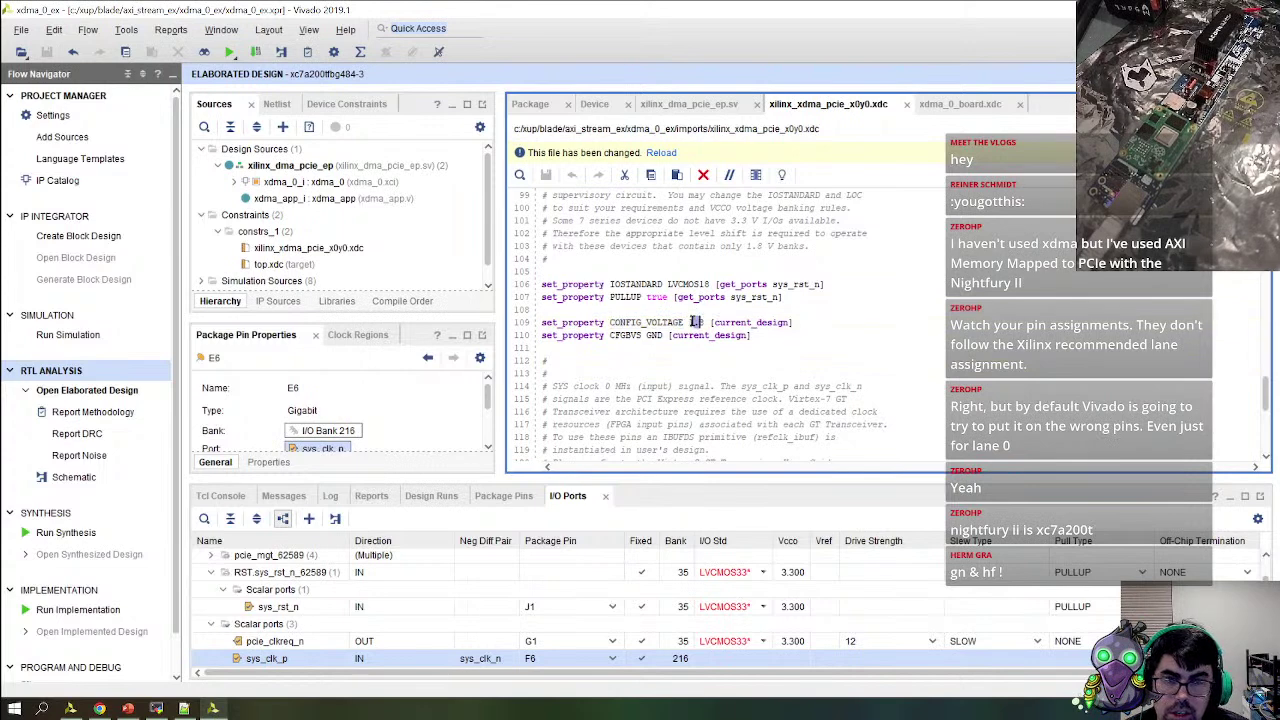
pyautogui.click(707, 322)
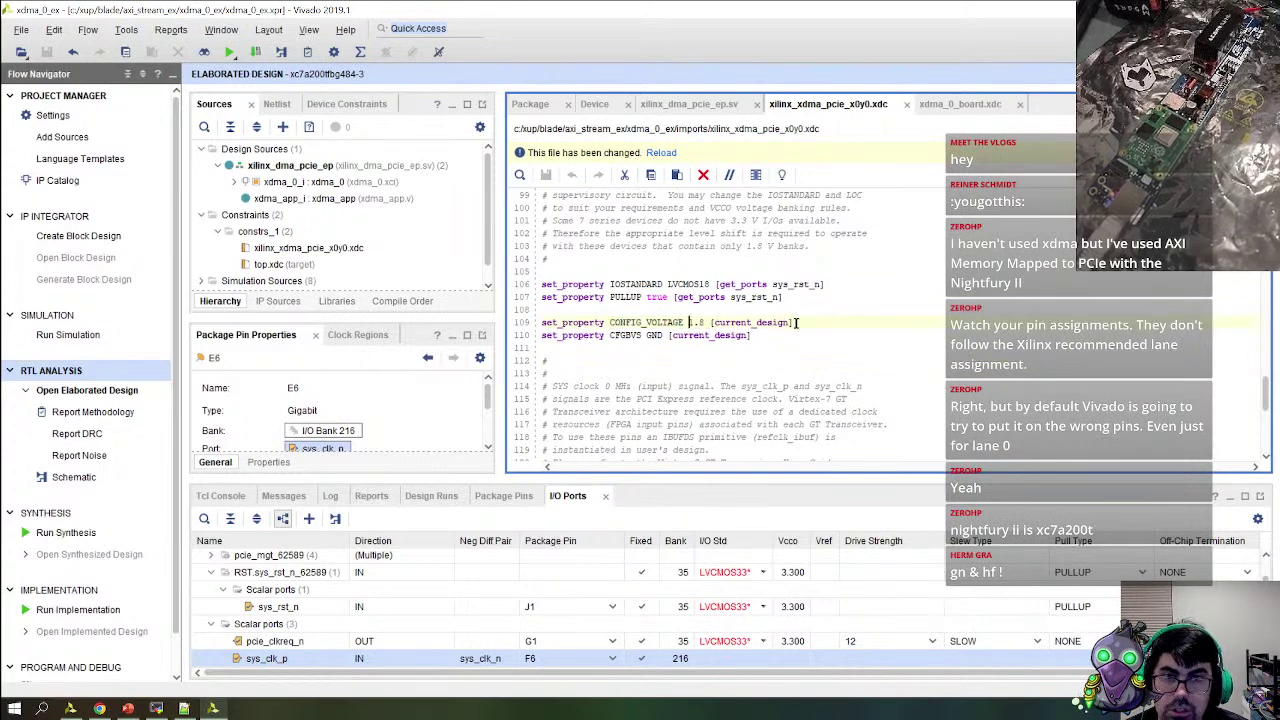
# Open normal.xdc in the NiteFury-II constraints folder in Chrome and look up its CONFIG_VOLTAGE and CFGBVS settings
pyautogui.hotkey('alt', 'Tab')
pyautogui.scroll(-5, 646, 366)
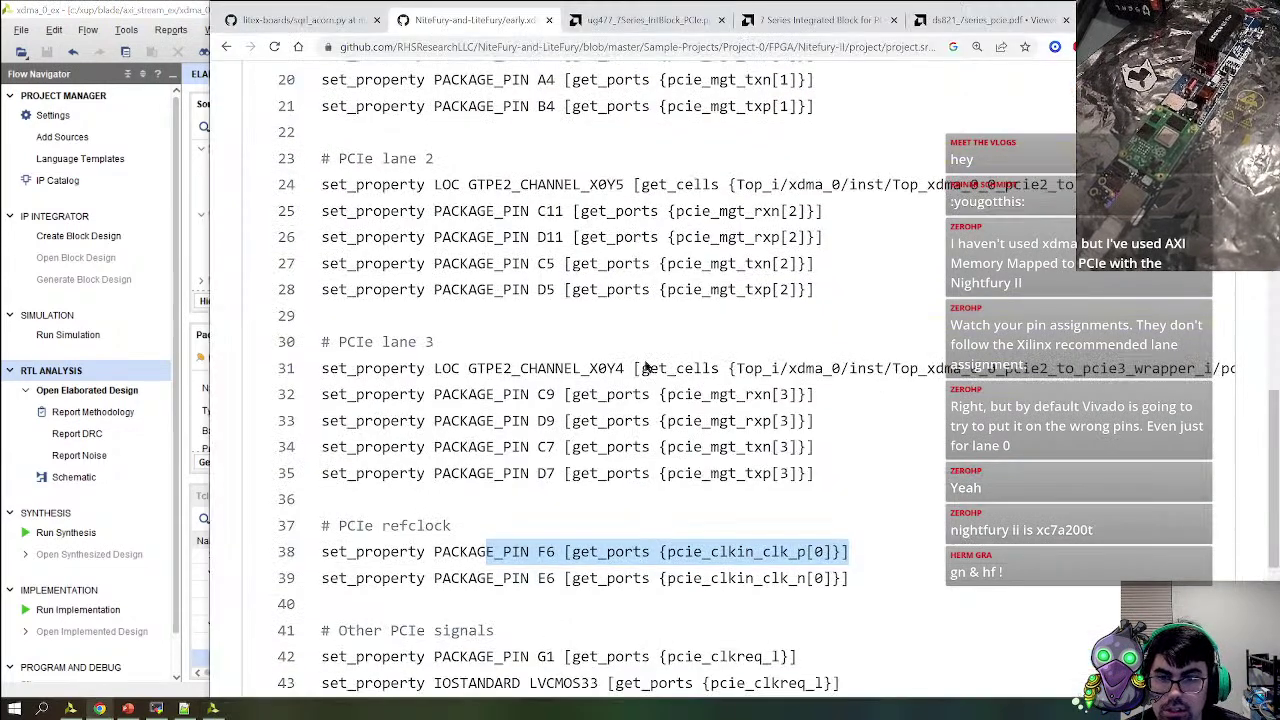
pyautogui.scroll(5, 640, 330)
pyautogui.scroll(6, 640, 320)
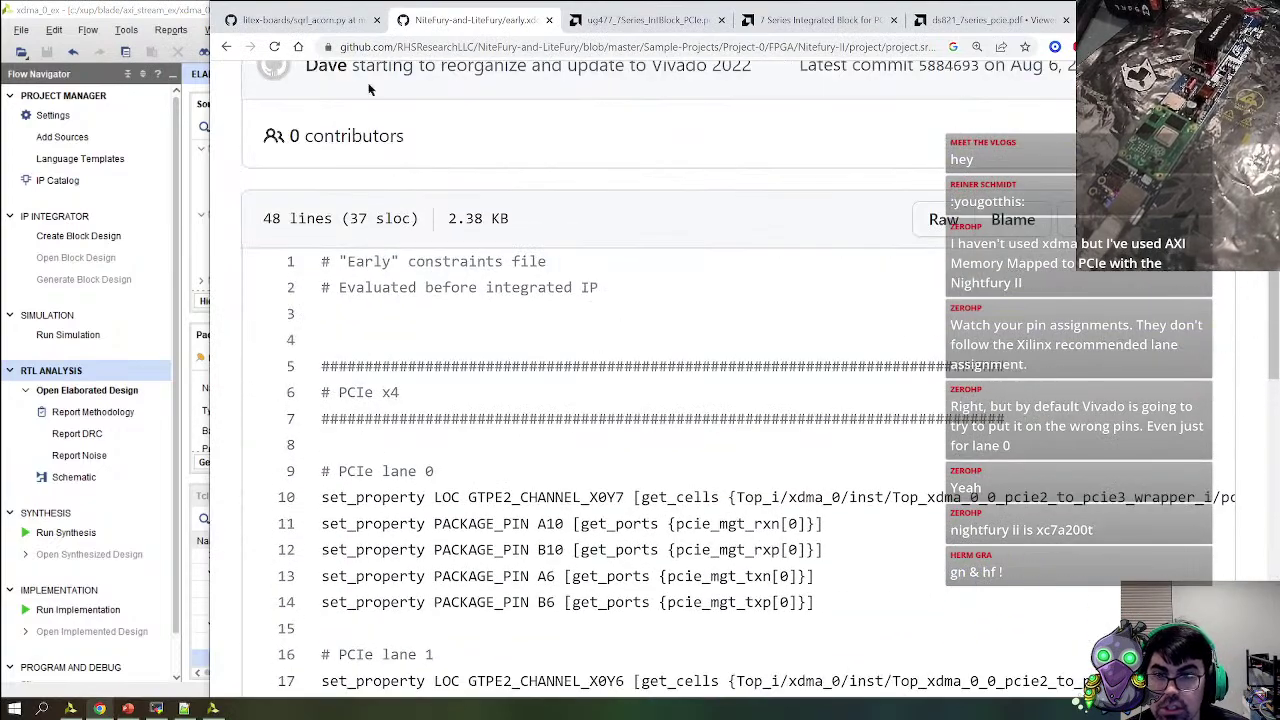
pyautogui.click(228, 46)
pyautogui.click(340, 360)
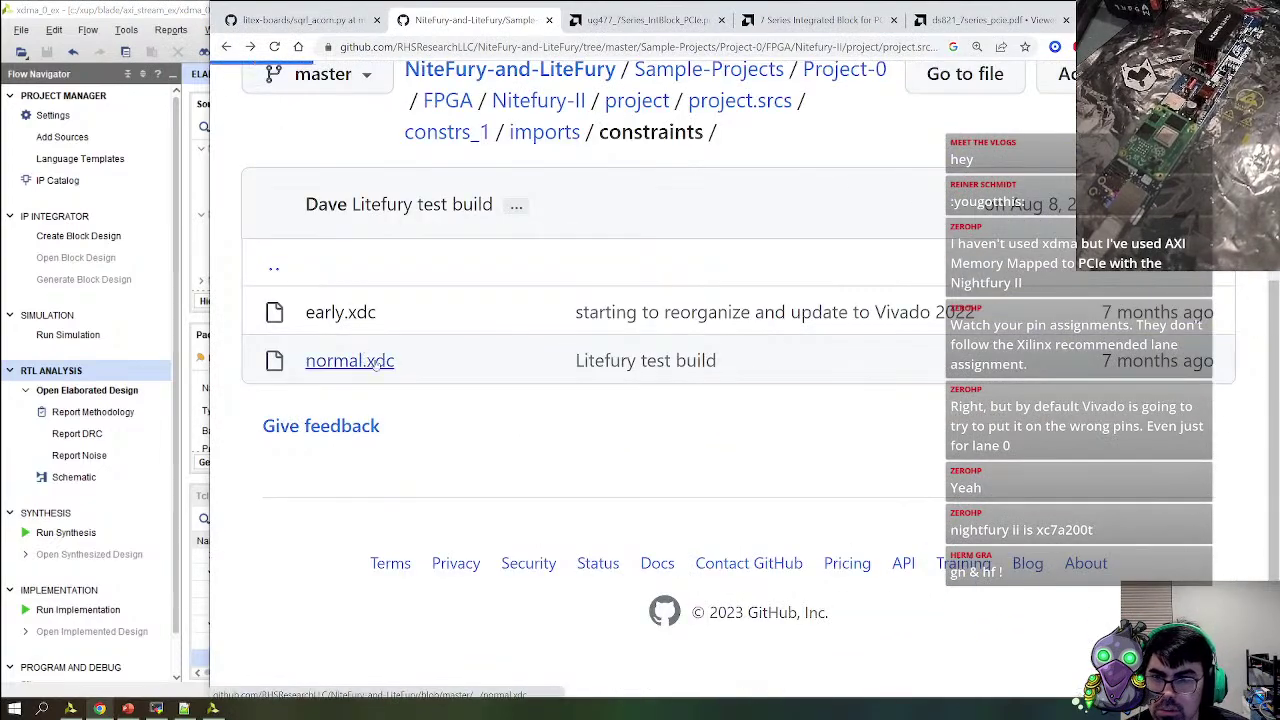
pyautogui.scroll(-5, 480, 389)
pyautogui.scroll(-8, 480, 389)
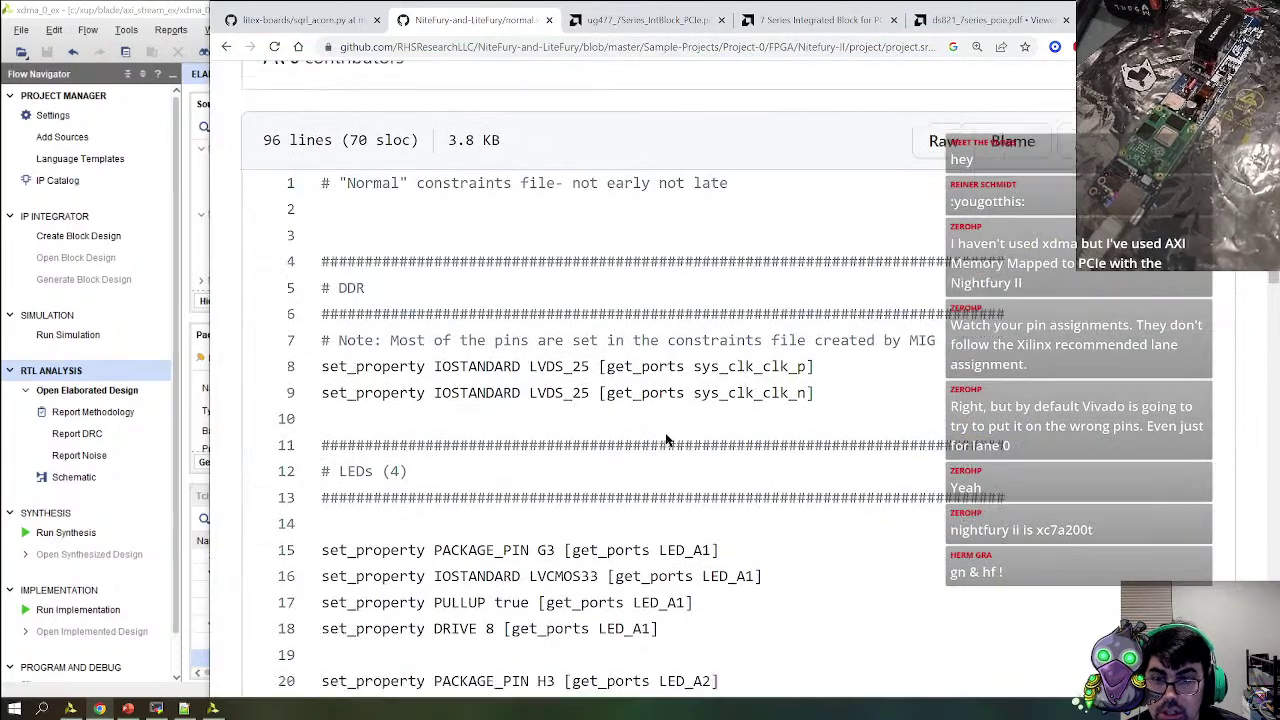
pyautogui.scroll(-10, 518, 373)
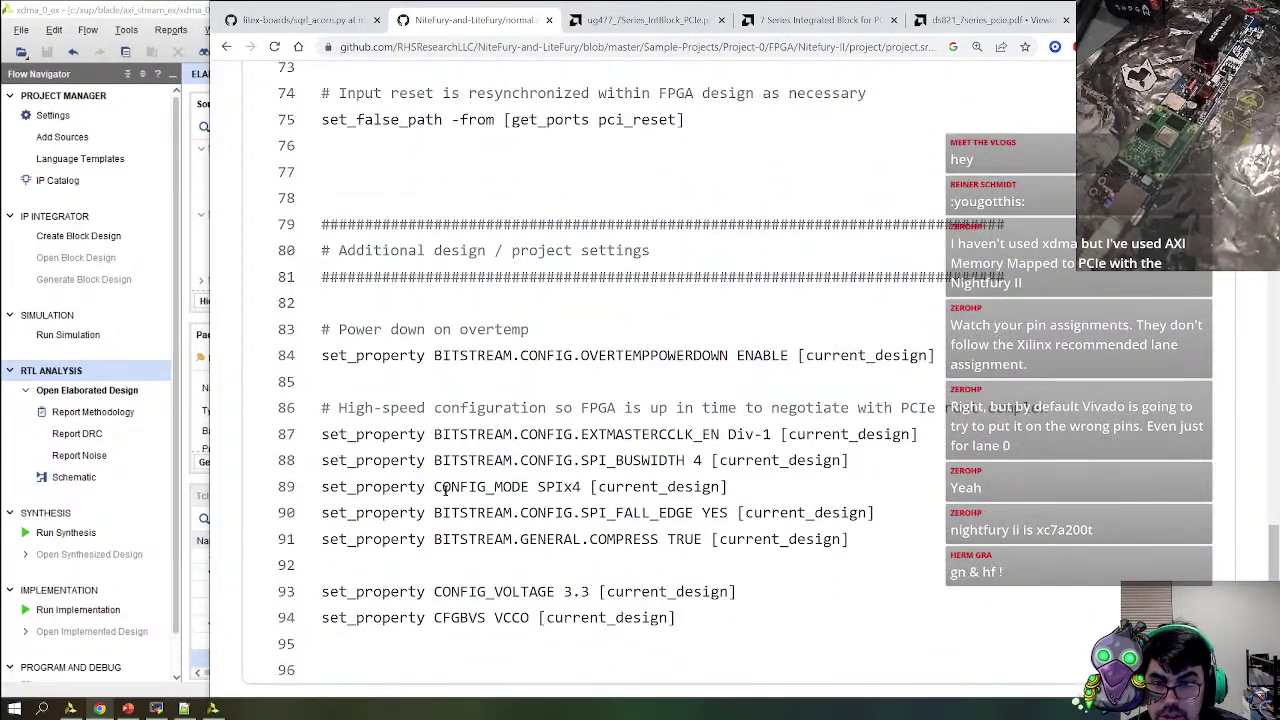
# Replace the CONFIG_VOLTAGE and CFGBVS lines in xilinx_xdma_pcie_x0y0.xdc with the NiteFury constraints from the high-speed configuration comment through CFGBVS VCCO
pyautogui.moveTo(444, 488); pyautogui.dragTo(543, 486)
pyautogui.moveTo(667, 618); pyautogui.dragTo(313, 421)
pyautogui.hotkey('ctrl', 'c')
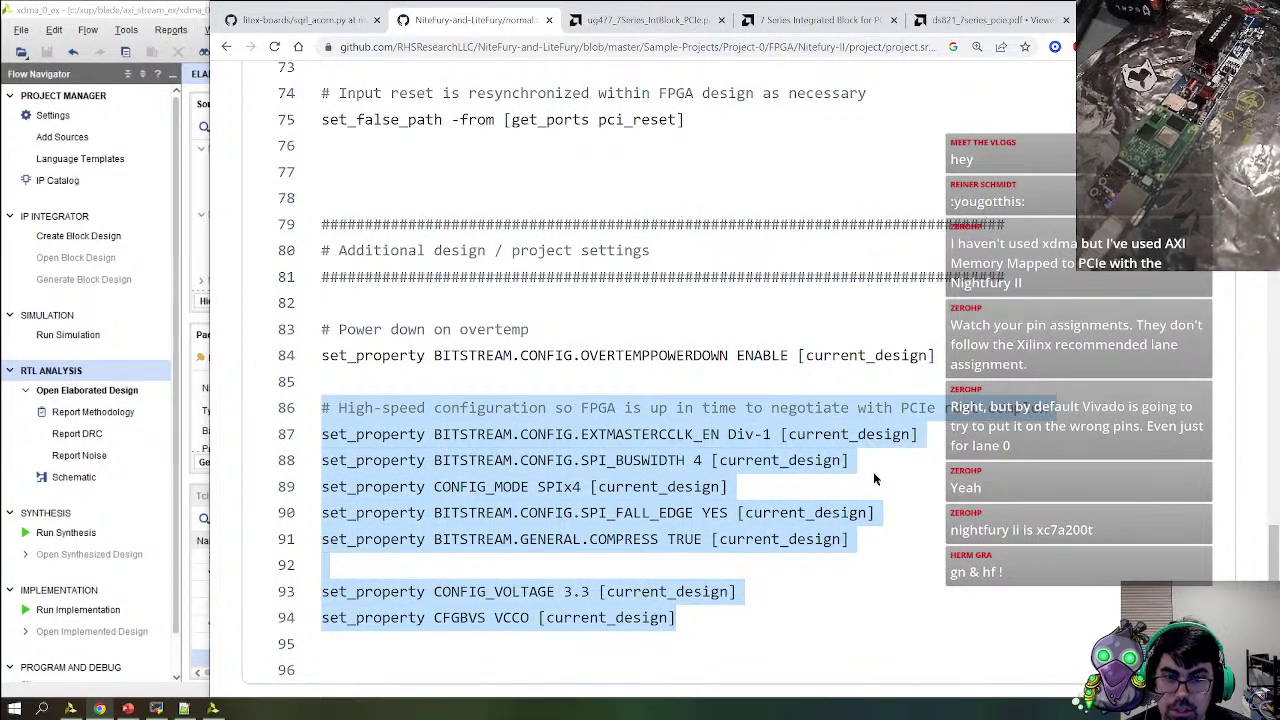
pyautogui.hotkey('alt', 'Tab')
pyautogui.moveTo(765, 336); pyautogui.dragTo(538, 322)
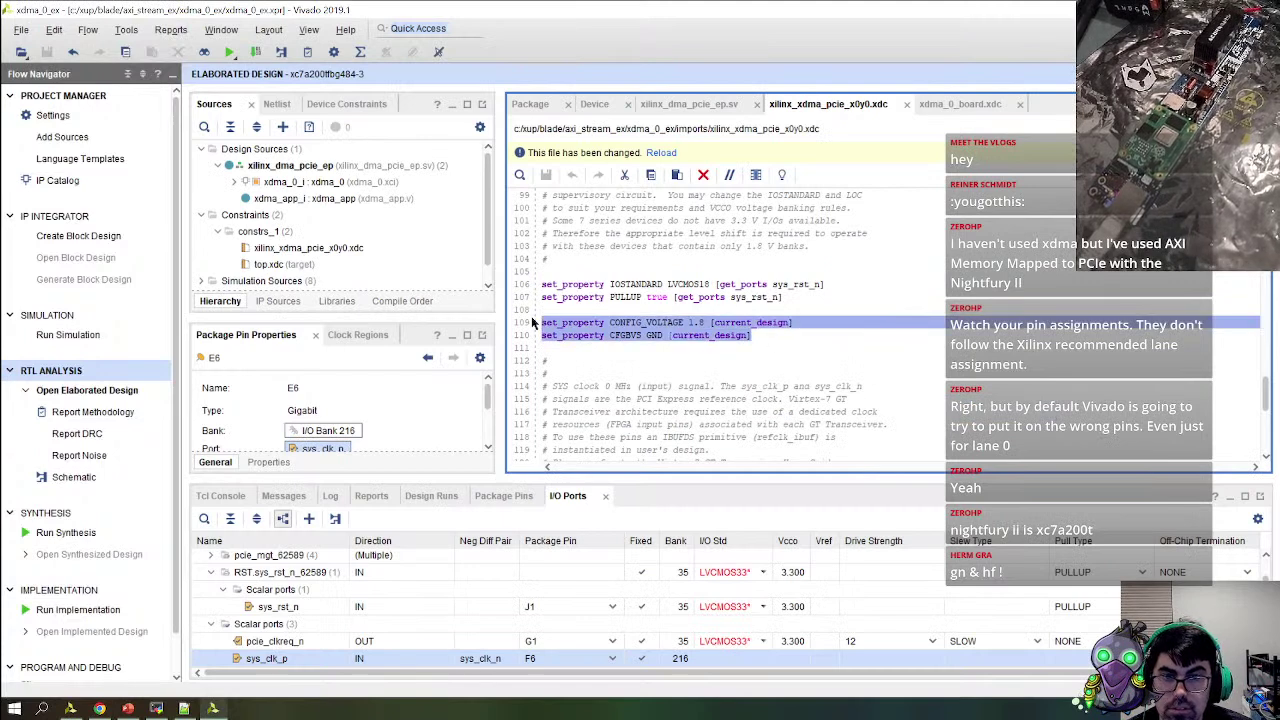
pyautogui.hotkey('ctrl', 'v')
# Change the sys_rst_n IOSTANDARD in xilinx_xdma_pcie_x0y0.xdc to LVCMOS33
pyautogui.click(714, 284)
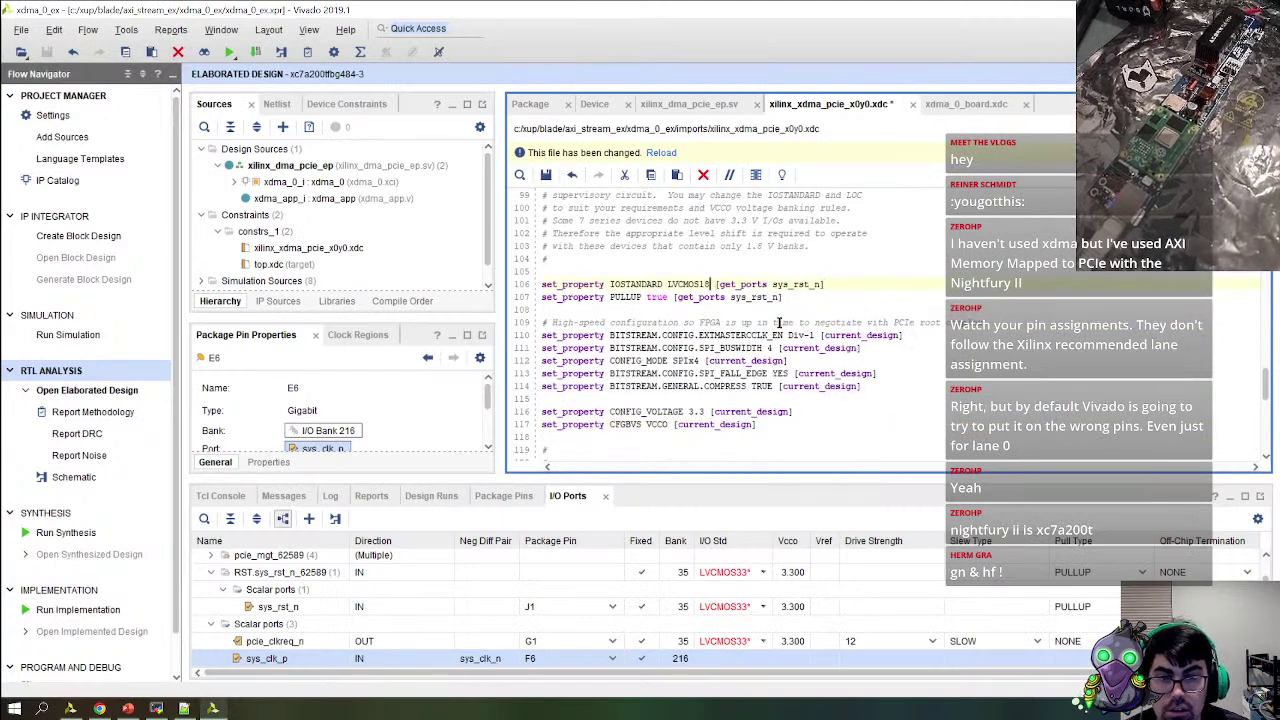
pyautogui.press('BackSpace')
pyautogui.press('BackSpace')
pyautogui.write('33')
# Copy the constraints from the sys_rst_n IOSTANDARD line through CFGBVS VCCO into top.xdc, below the sys_rst_n PACKAGE_PIN line
pyautogui.moveTo(789, 434); pyautogui.dragTo(542, 284)
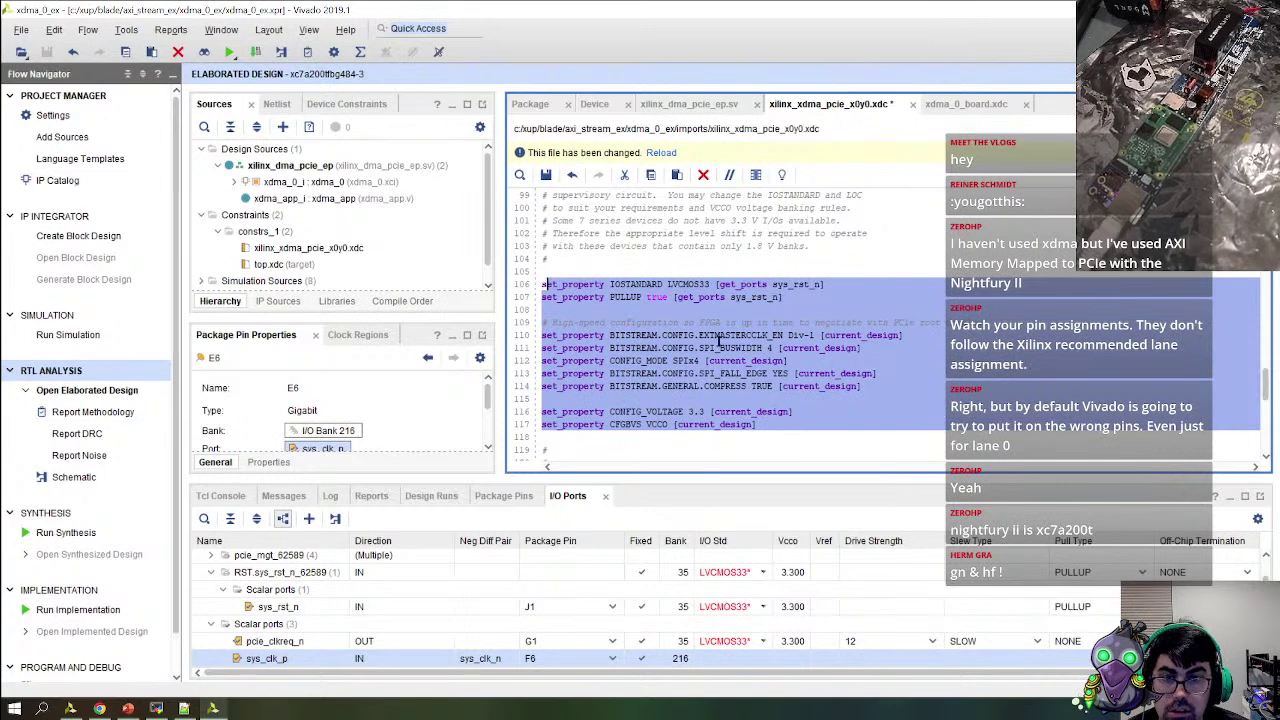
pyautogui.doubleClick(292, 265)
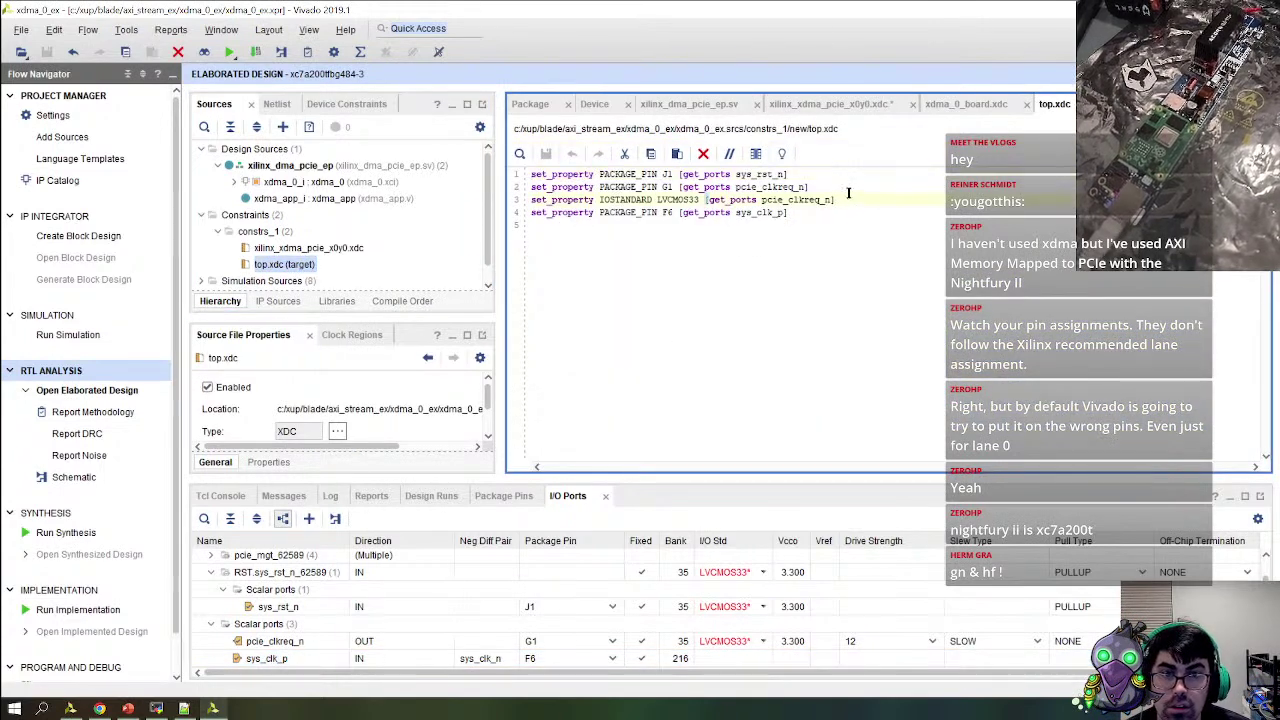
pyautogui.click(846, 191)
pyautogui.click(812, 179)
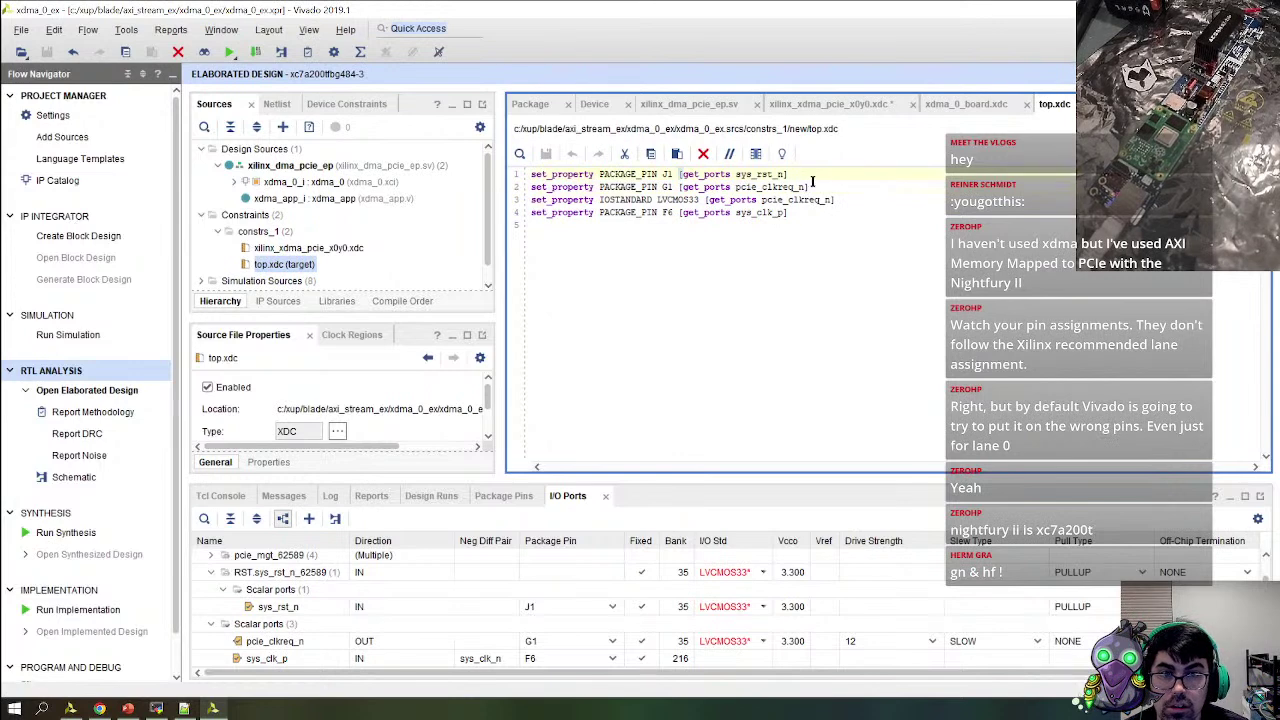
pyautogui.press('Return')
pyautogui.press('Return')
pyautogui.press('Return')
pyautogui.press('Up')
pyautogui.hotkey('ctrl', 'v')
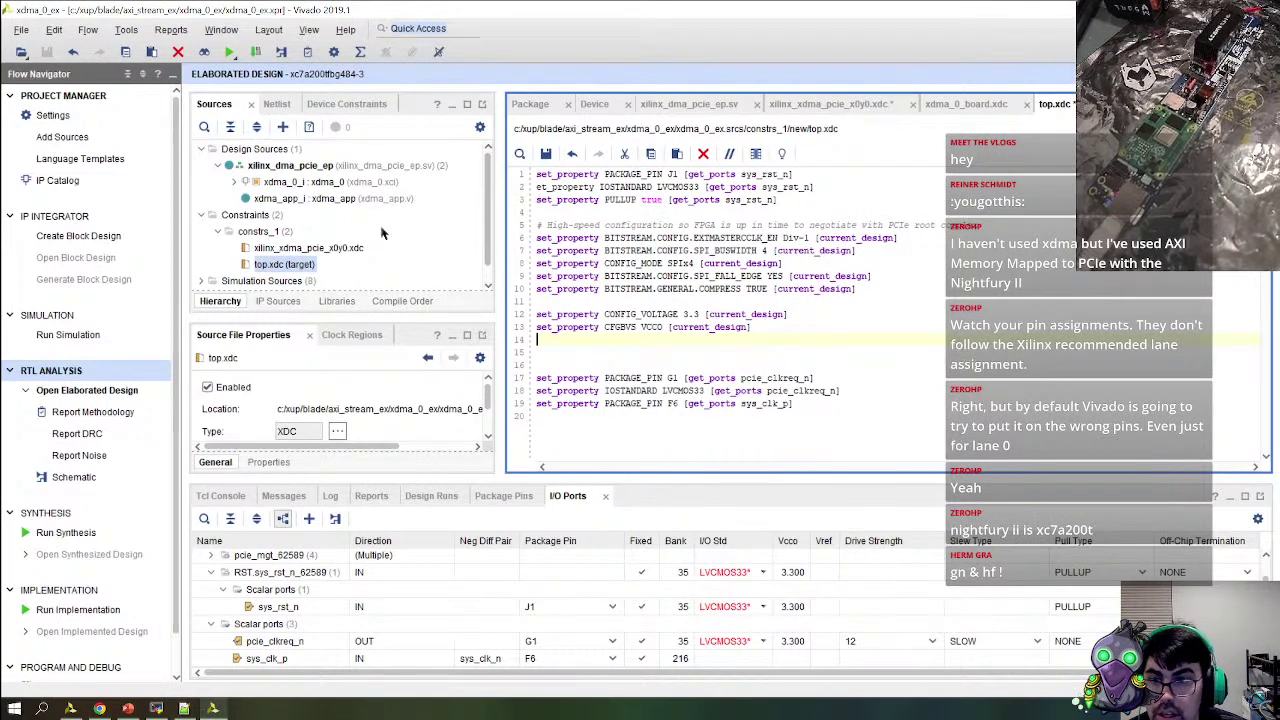
# Copy the refclk_ibuf LOC, sys_clk create_clock and sys_rst_n false path constraints into top.xdc after the CFGBVS line, and save the file
pyautogui.click(337, 253)
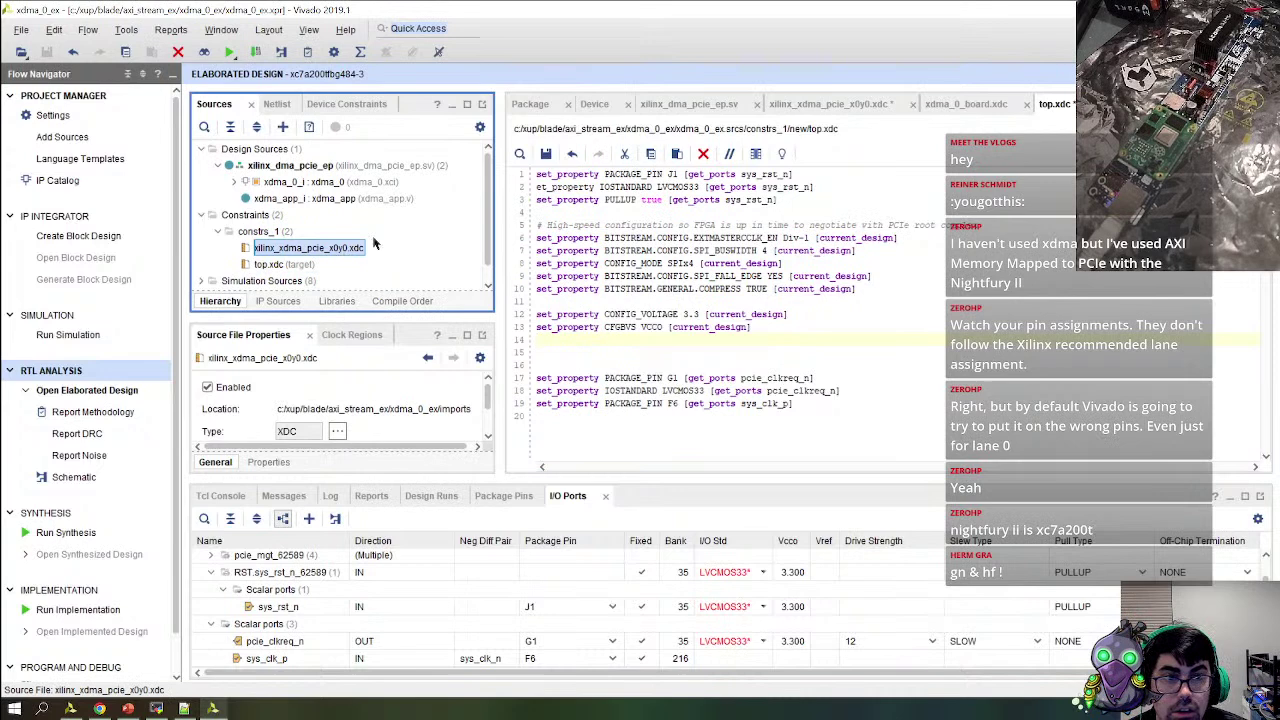
pyautogui.click(860, 104)
pyautogui.scroll(-9, 784, 375)
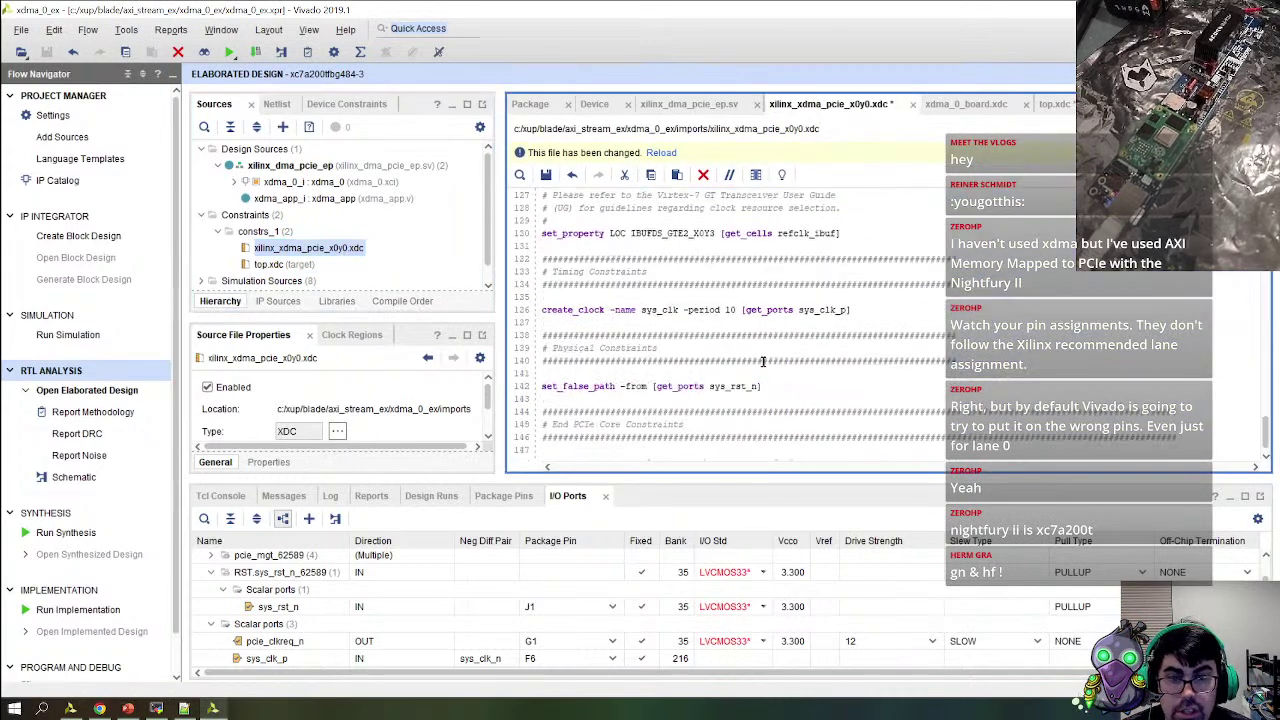
pyautogui.doubleClick(703, 232)
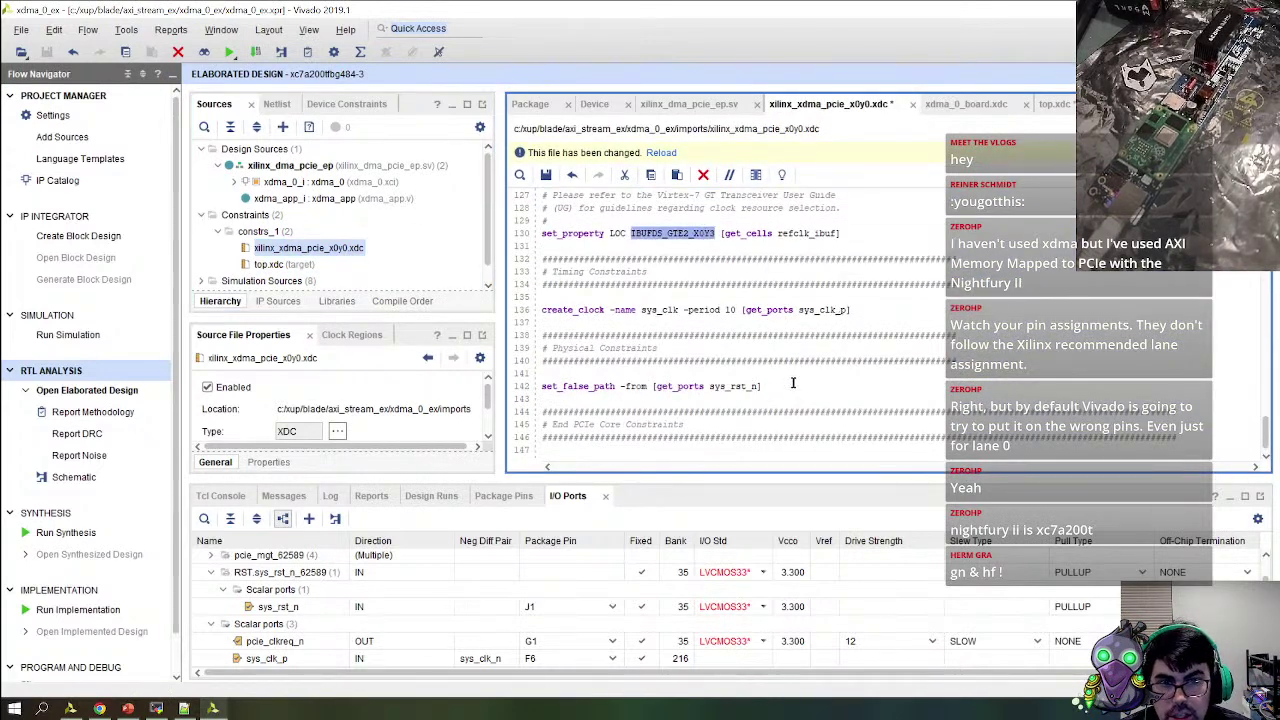
pyautogui.scroll(2, 757, 343)
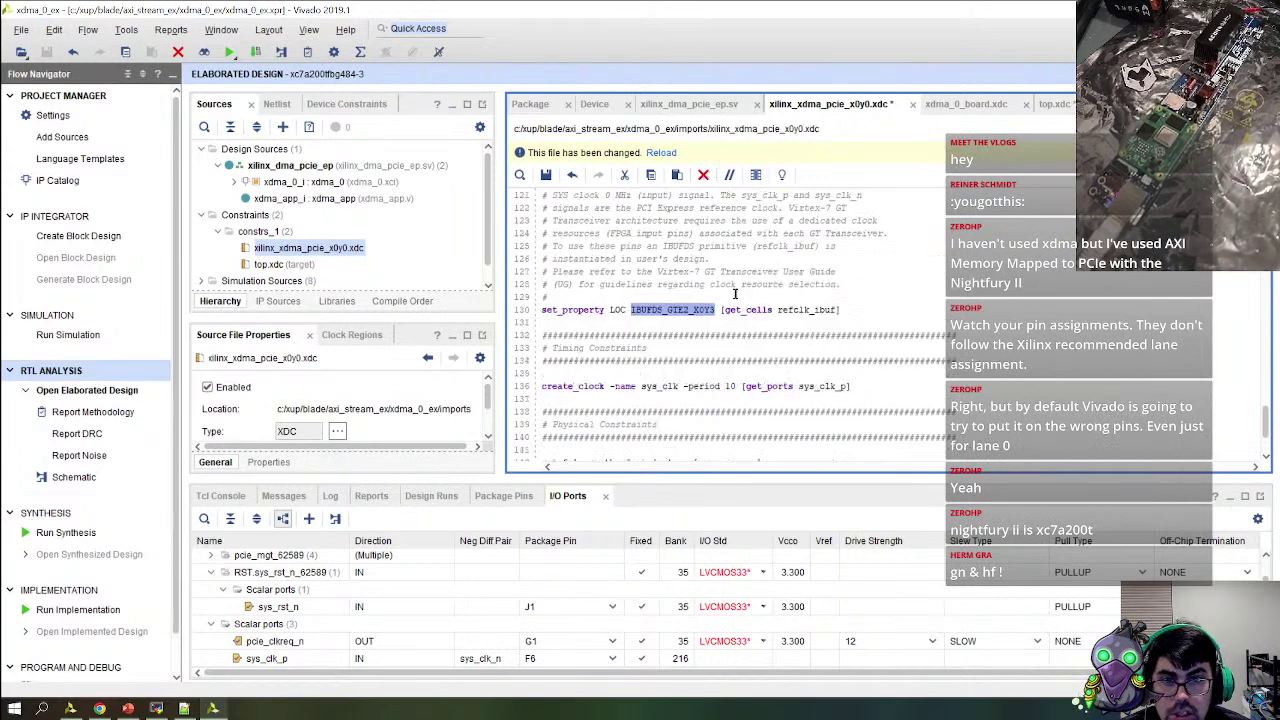
pyautogui.scroll(-2, 750, 340)
pyautogui.moveTo(791, 386); pyautogui.dragTo(540, 232)
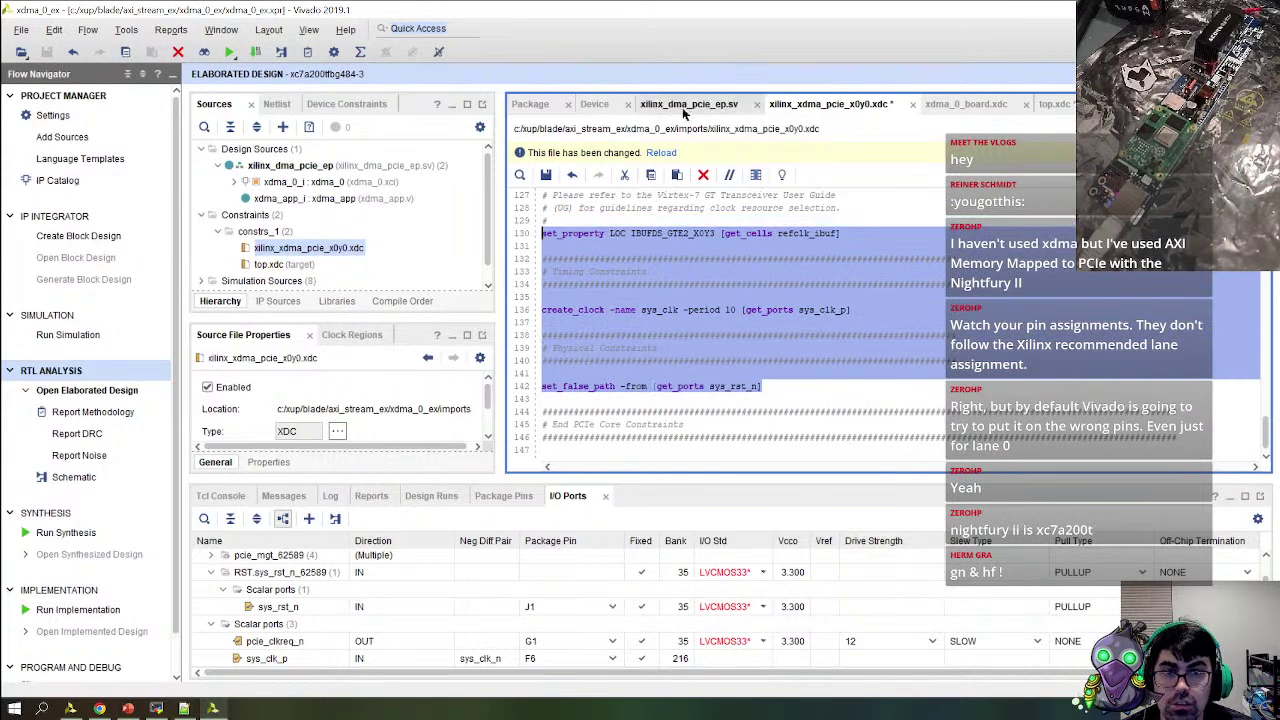
pyautogui.click(1054, 104)
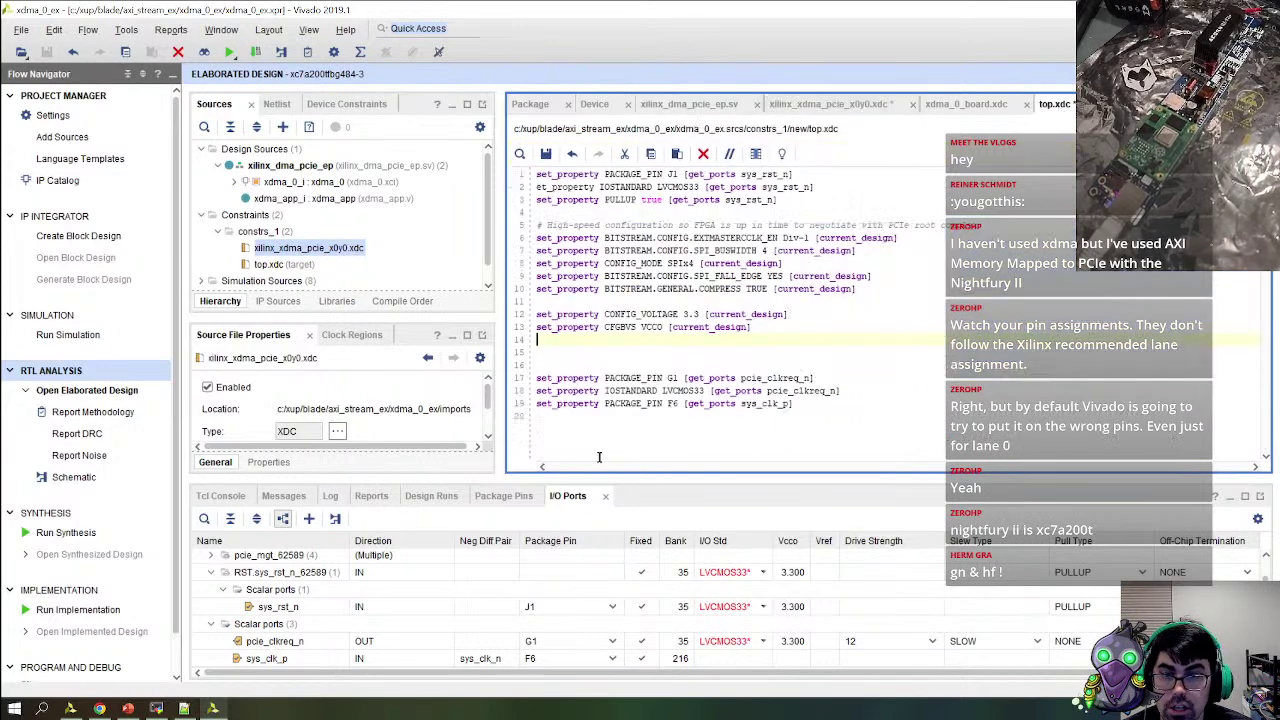
pyautogui.hotkey('ctrl', 'v')
pyautogui.hotkey('ctrl', 's')
# Disable the xilinx_xdma_pcie_x0y0.xdc constraints file in the project
pyautogui.scroll(2, 757, 428)
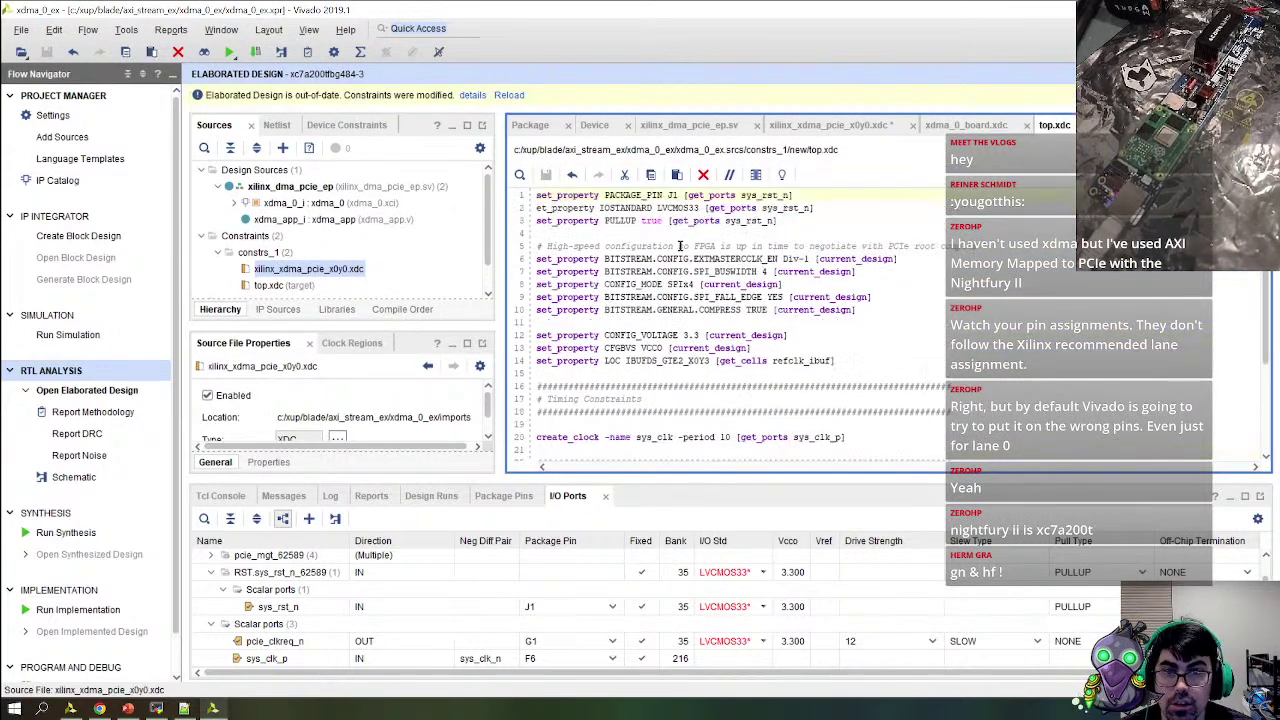
pyautogui.rightClick(306, 273)
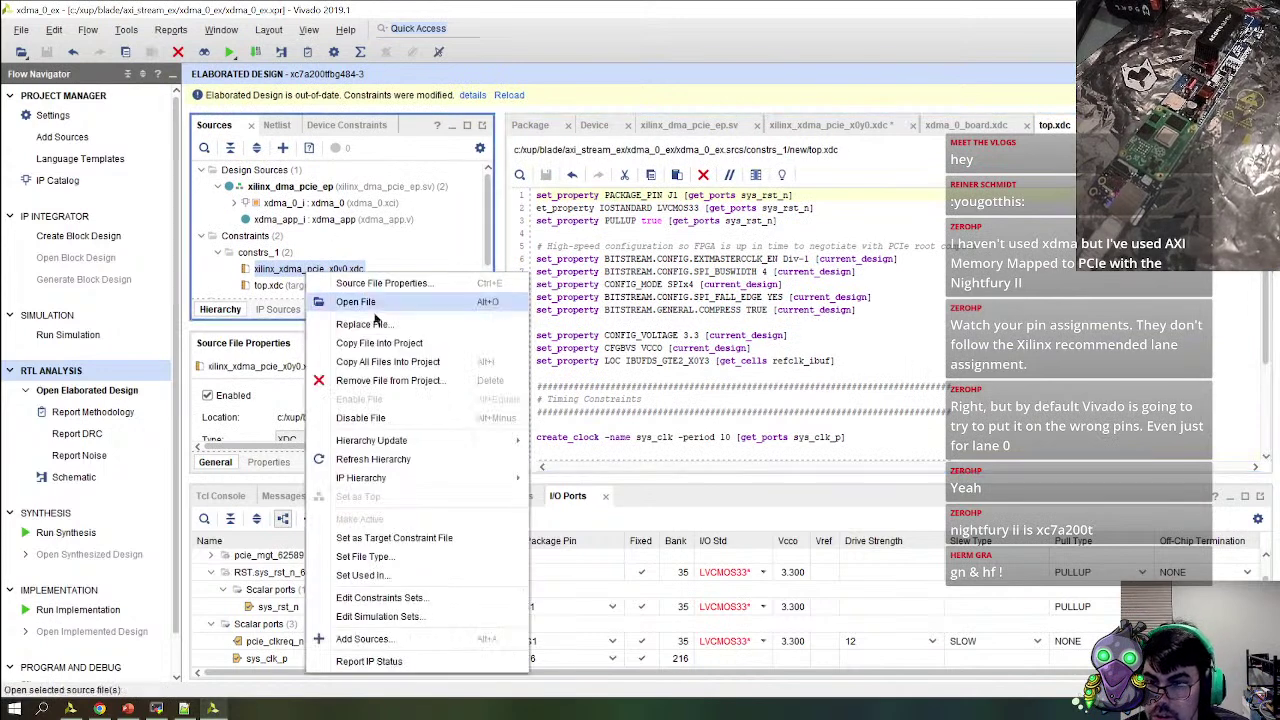
pyautogui.click(385, 418)
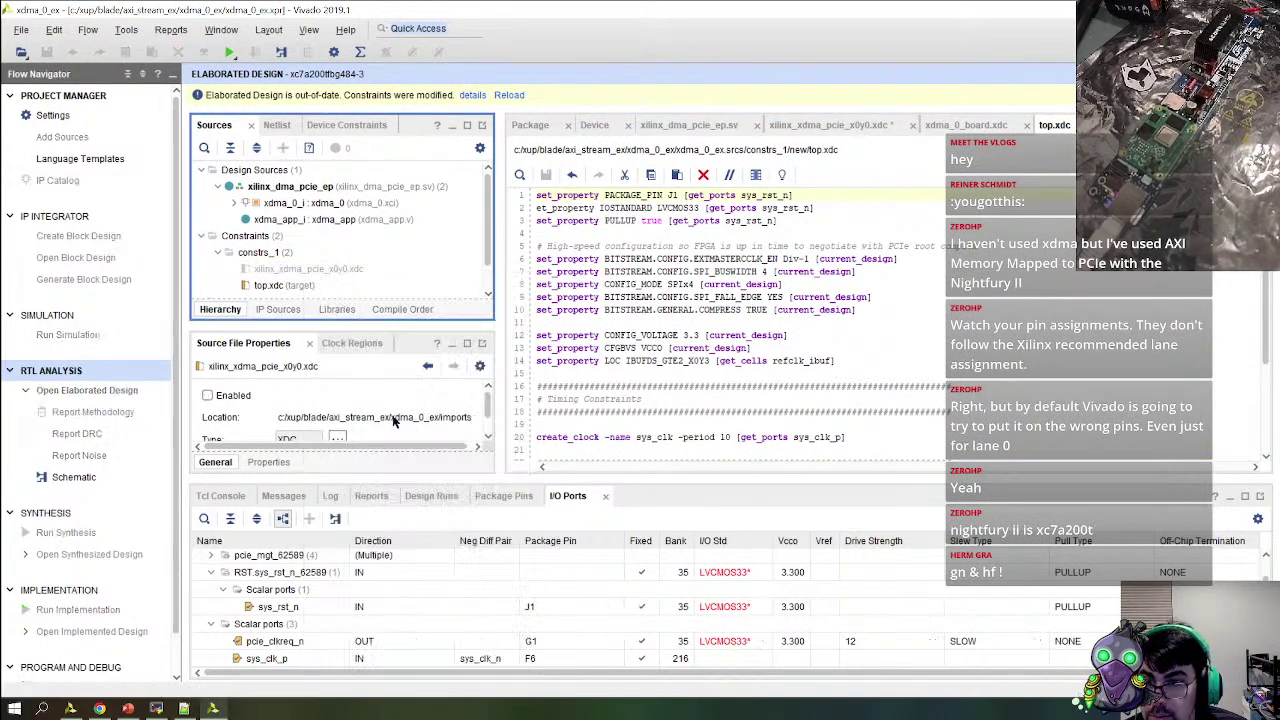
# Set the PROCESSING_ORDER property of top.xdc to EARLY
pyautogui.rightClick(279, 286)
pyautogui.click(218, 440)
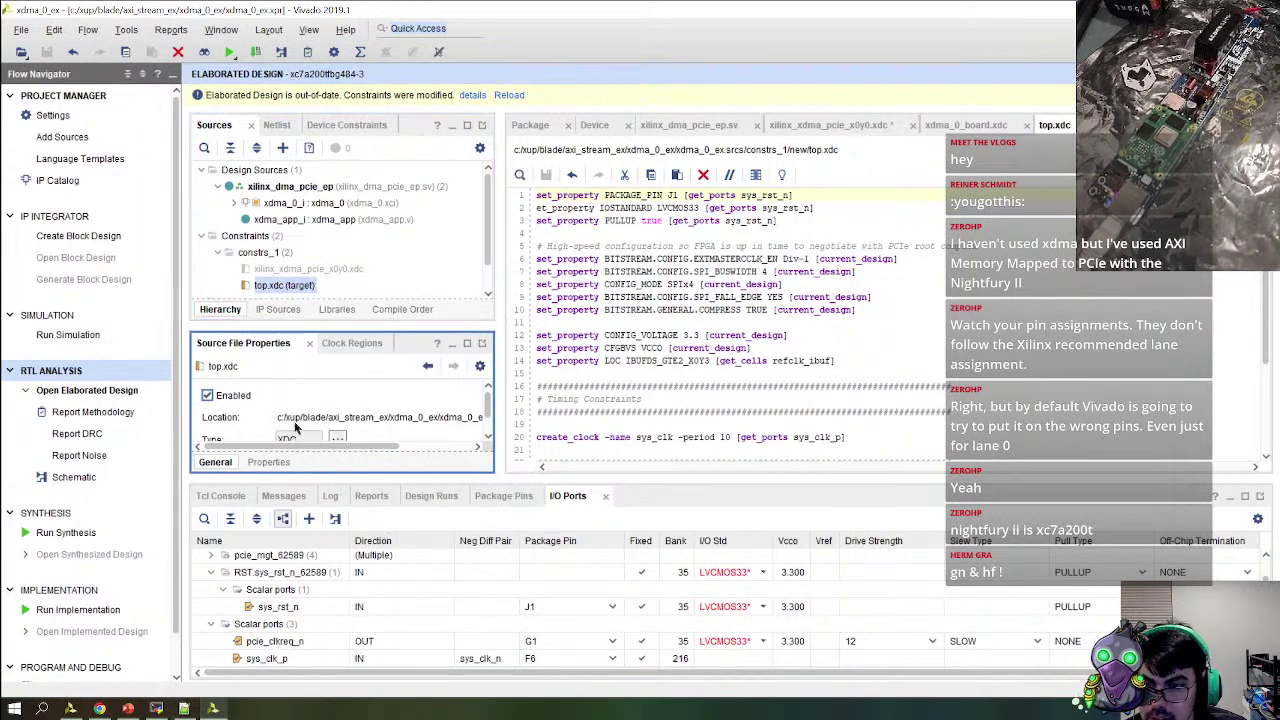
pyautogui.scroll(-3, 315, 410)
pyautogui.scroll(2, 318, 411)
pyautogui.click(268, 462)
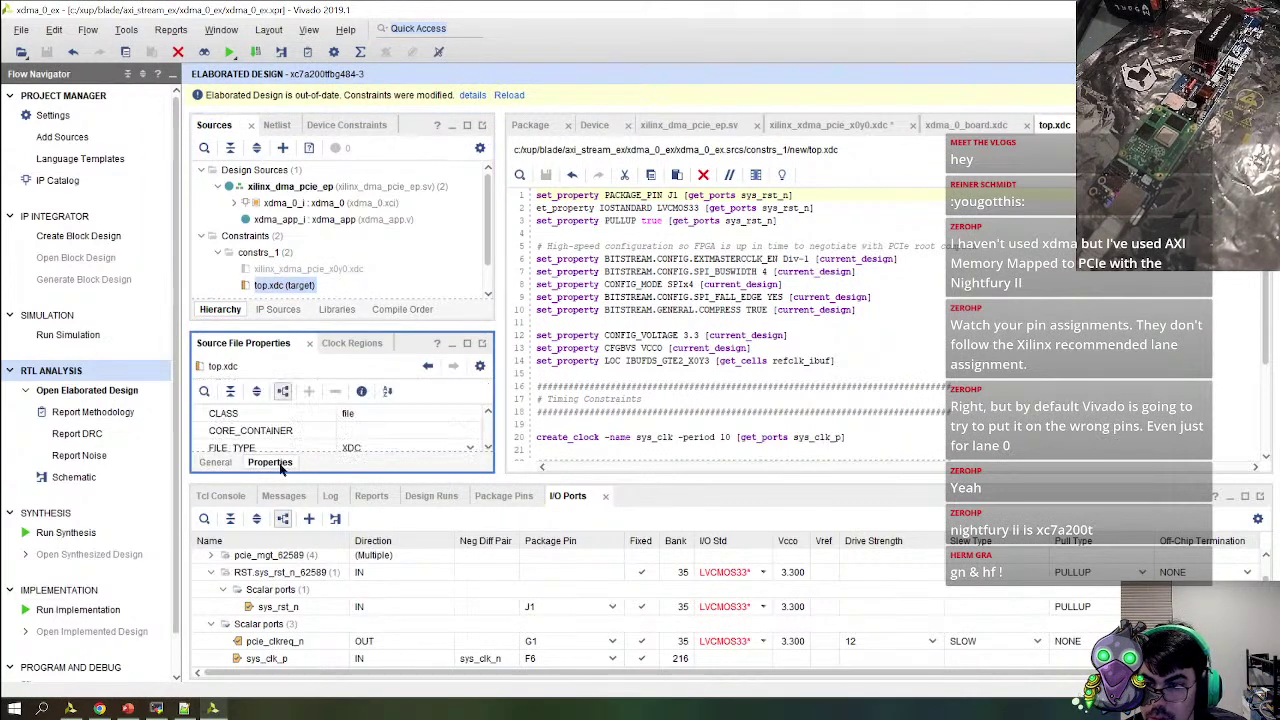
pyautogui.scroll(-1, 403, 428)
pyautogui.scroll(1, 451, 433)
pyautogui.scroll(-3, 440, 433)
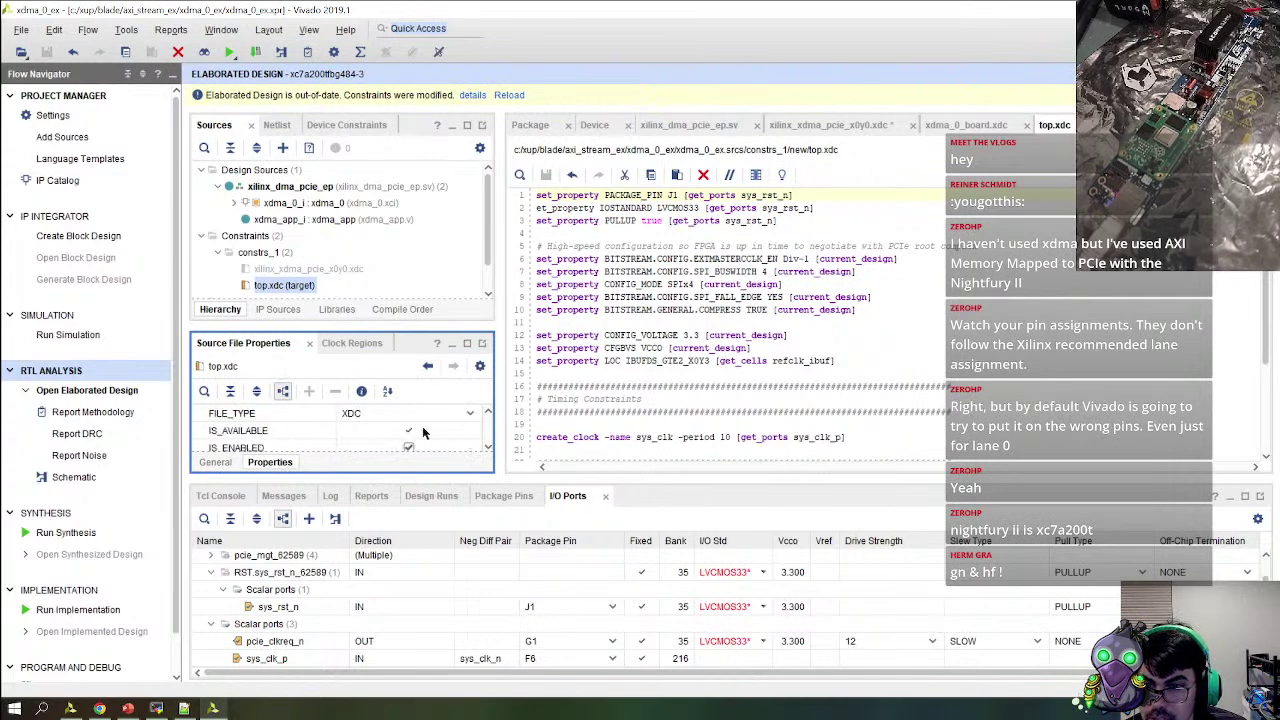
pyautogui.scroll(-2, 426, 433)
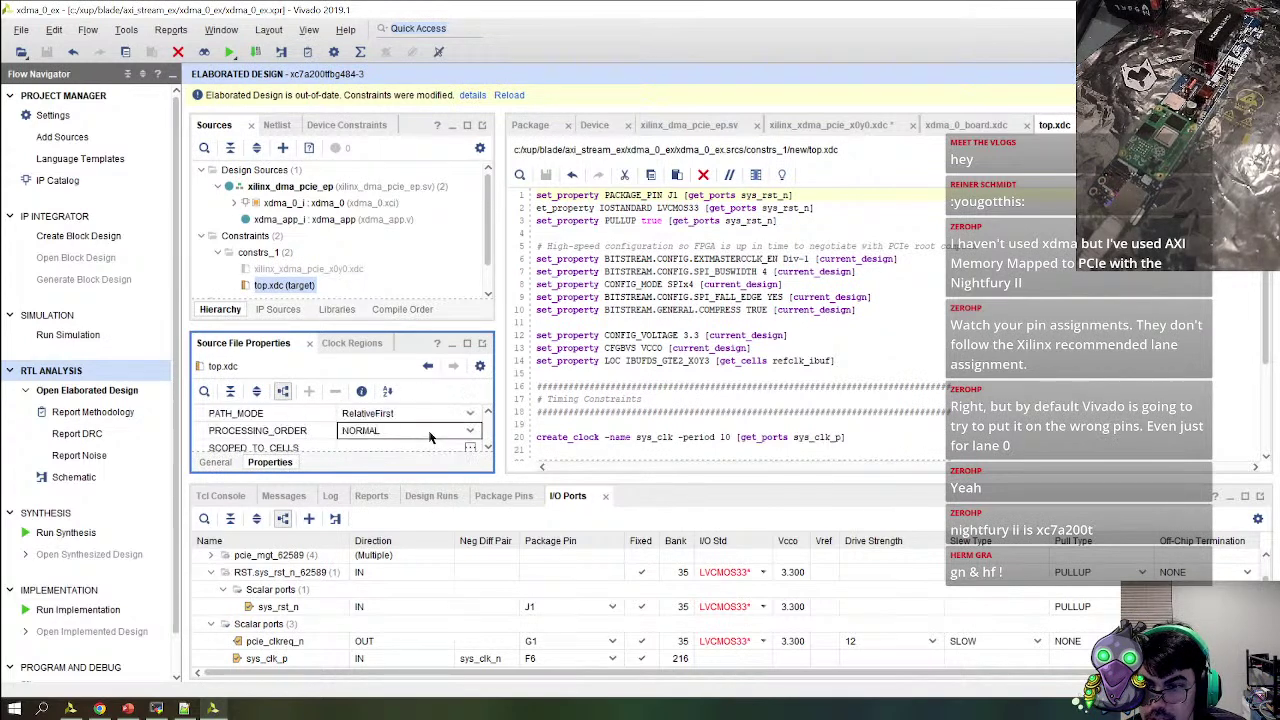
pyautogui.click(457, 440)
pyautogui.click(470, 432)
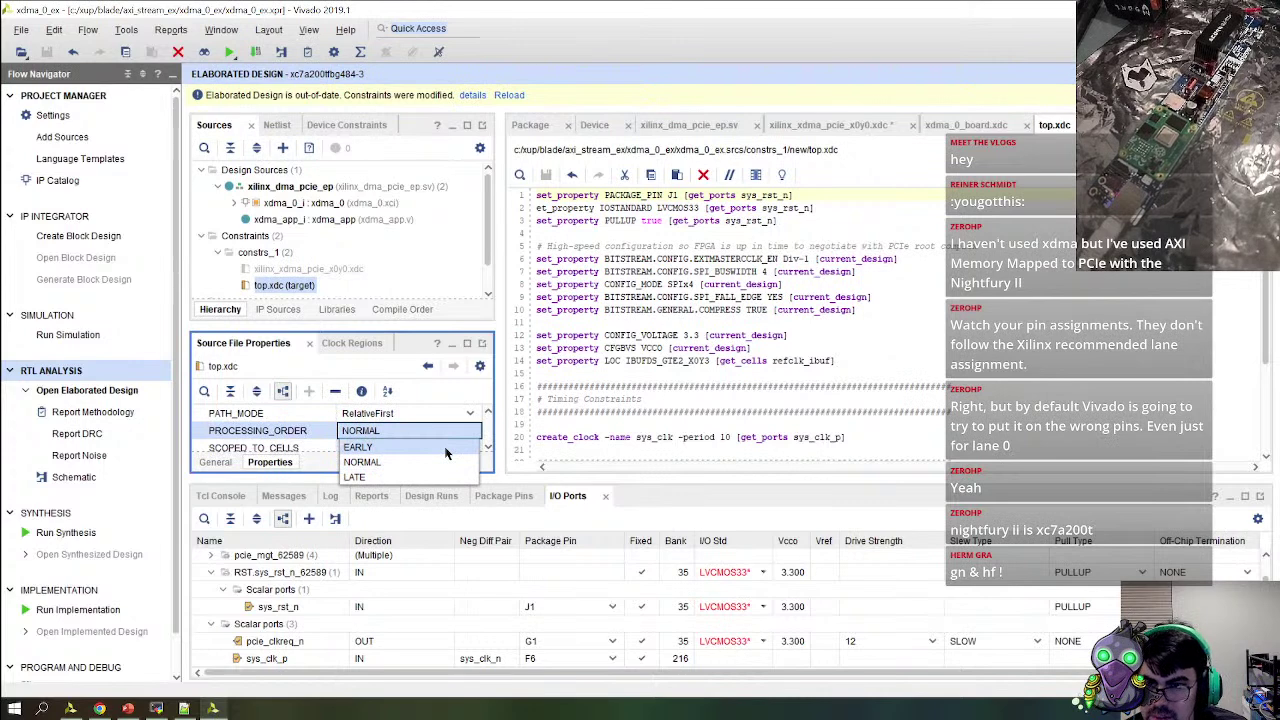
pyautogui.click(446, 450)
# Reload the elaborated design, dismiss the critical messages and expand the sys_rst_n port group in the I/O port list
pyautogui.click(772, 345)
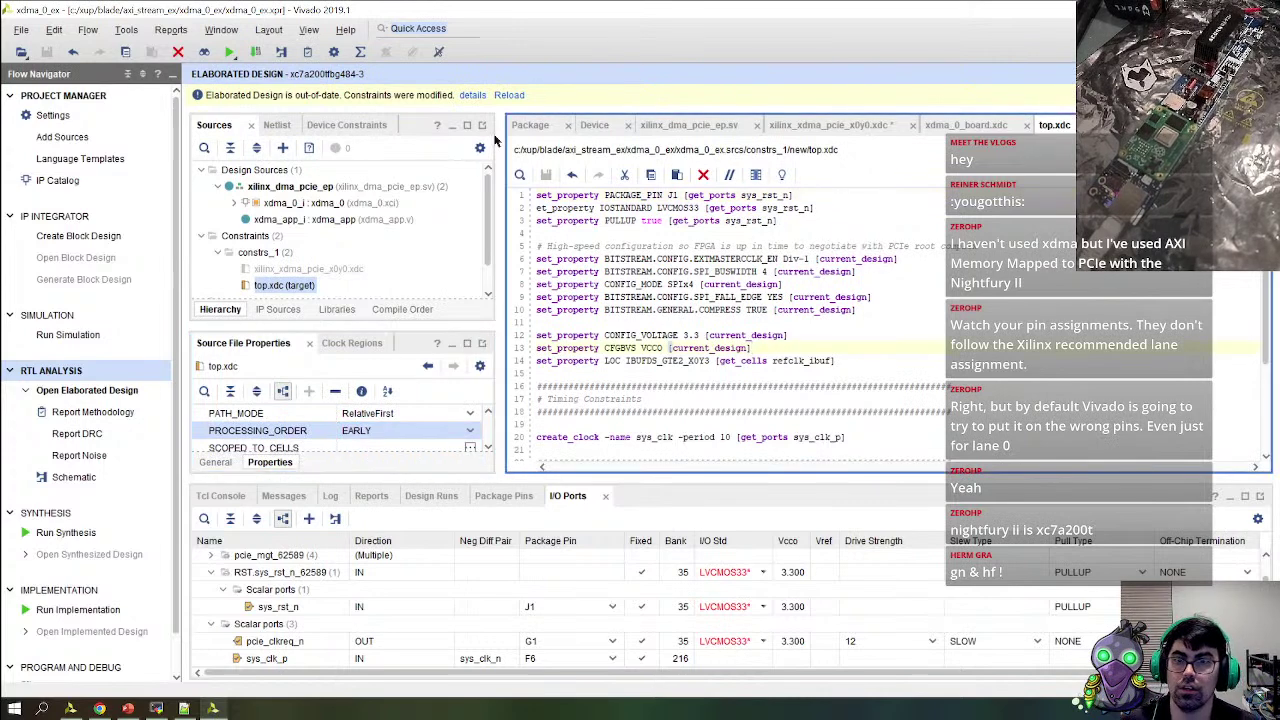
pyautogui.click(509, 95)
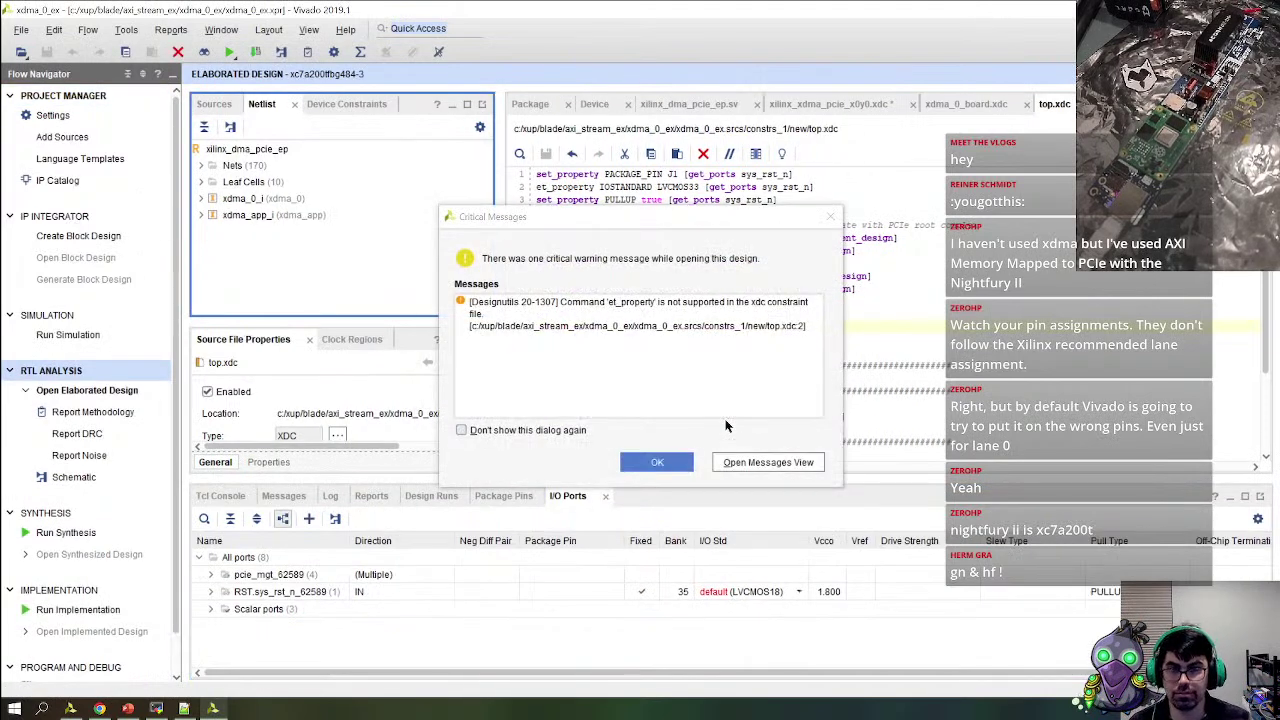
pyautogui.click(657, 463)
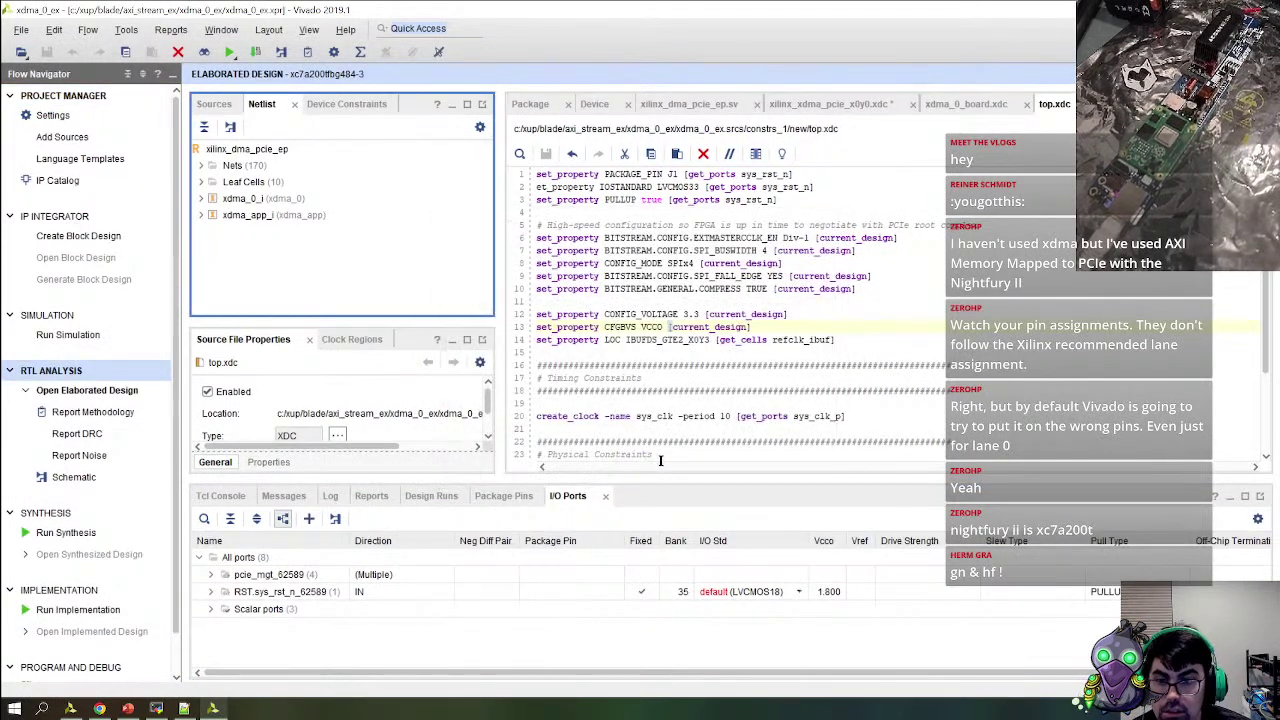
pyautogui.click(210, 592)
pyautogui.click(237, 610)
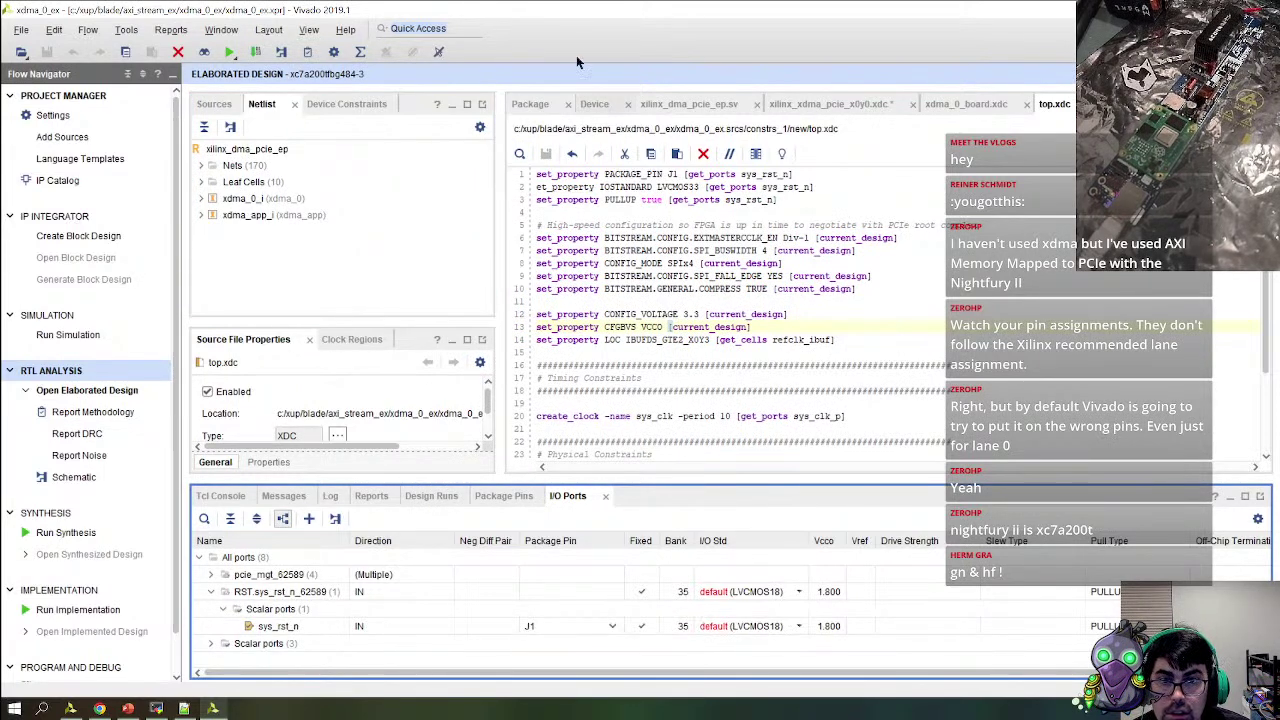
# Correct the misspelled command on line 2 of top.xdc to set_property, save the file and reload the elaborated design
pyautogui.click(537, 186)
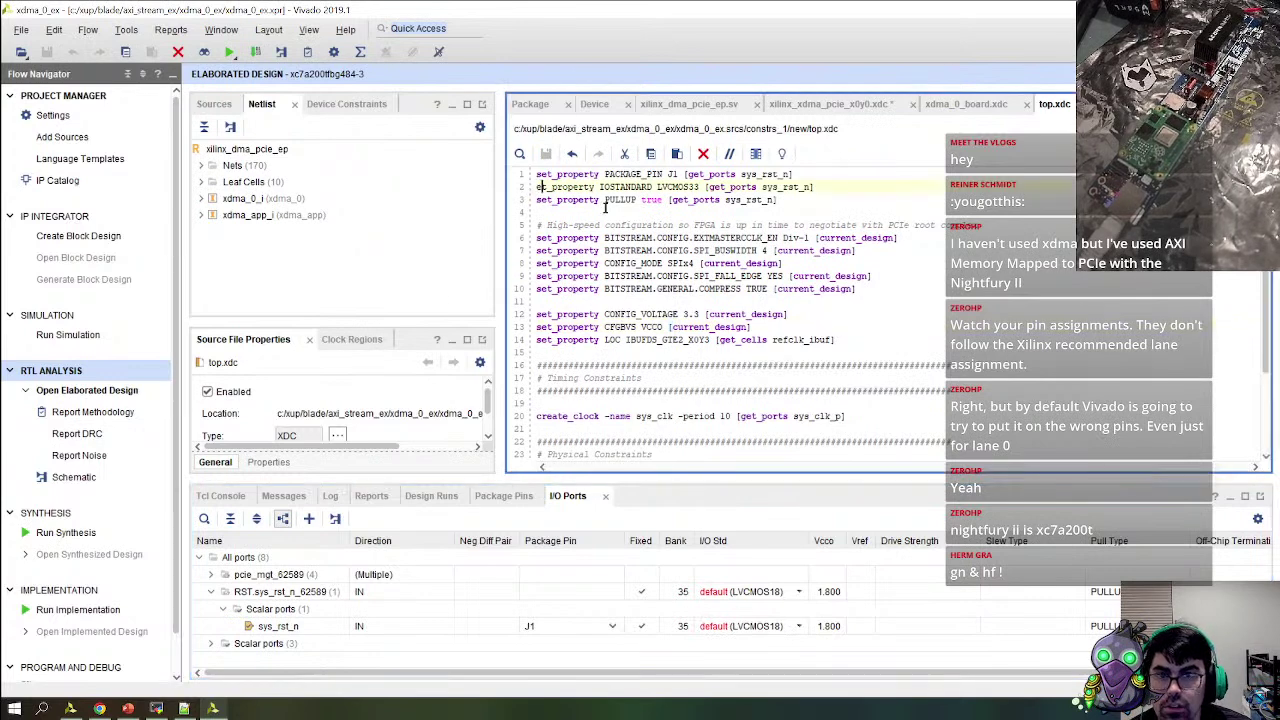
pyautogui.hotkey('ctrl', 's')
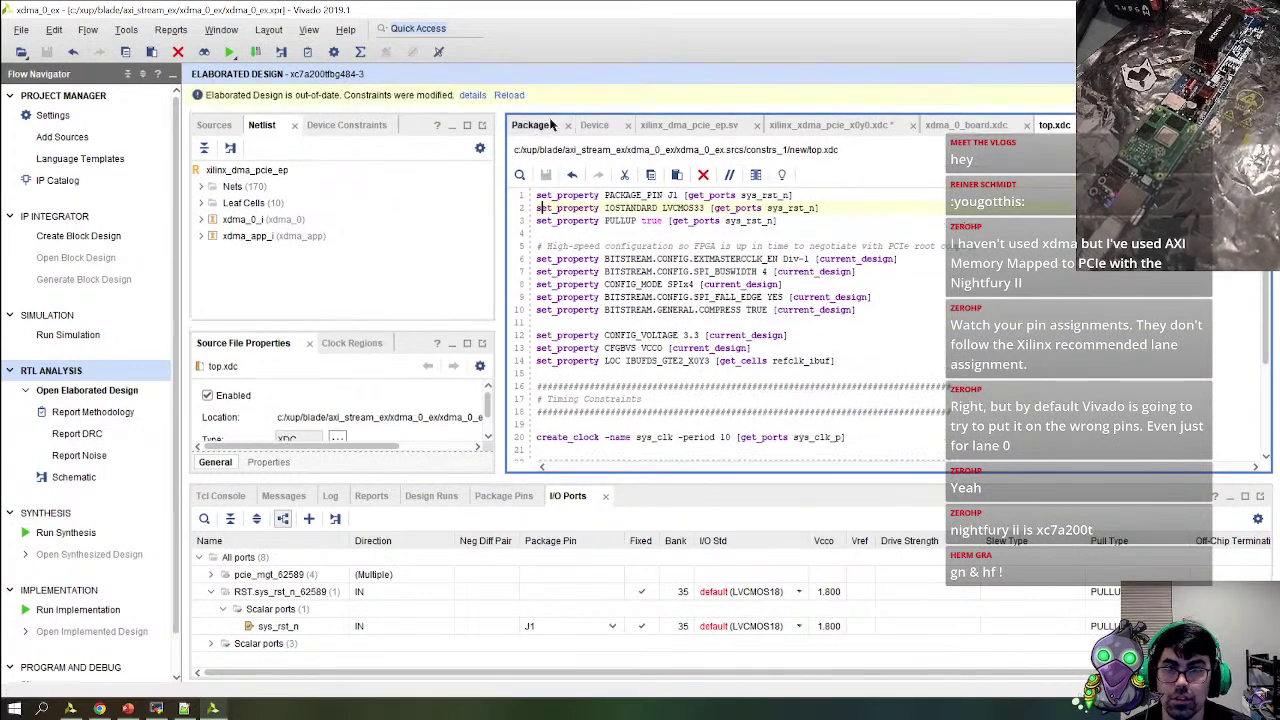
pyautogui.click(509, 95)
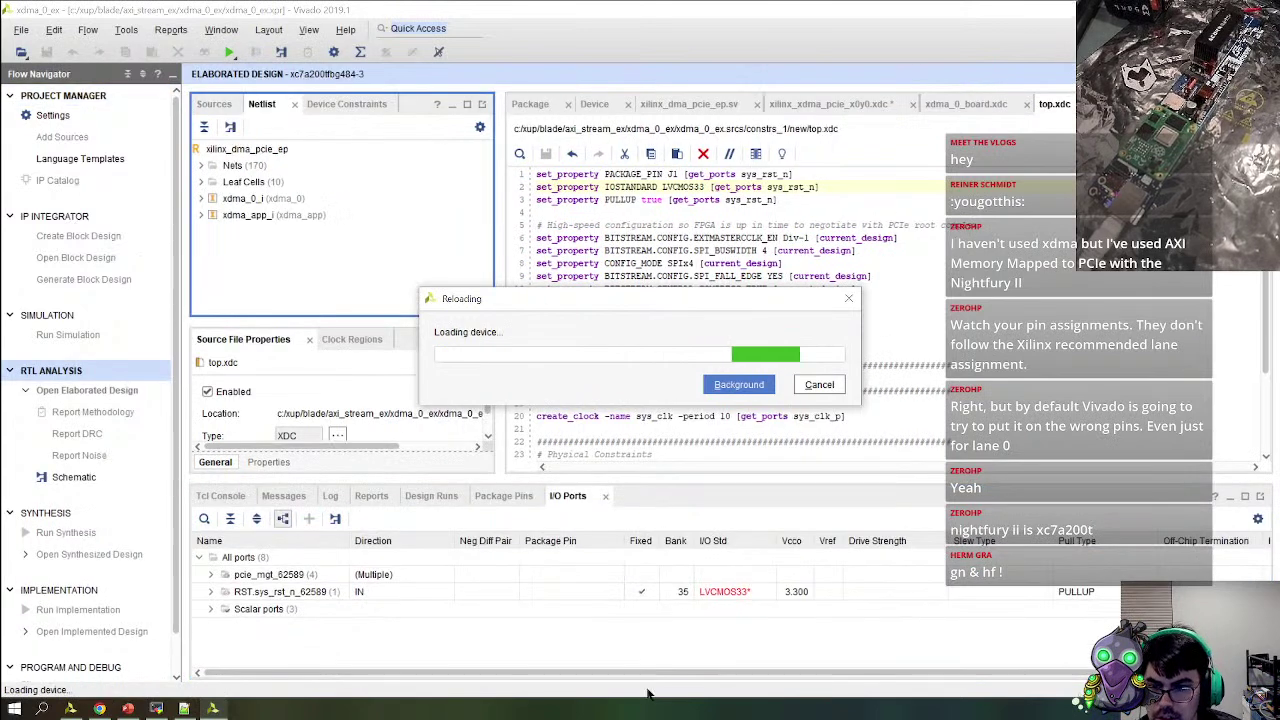
# Start bitstream generation, saving the modified constraints file and launching the required runs
pyautogui.scroll(-1, 113, 367)
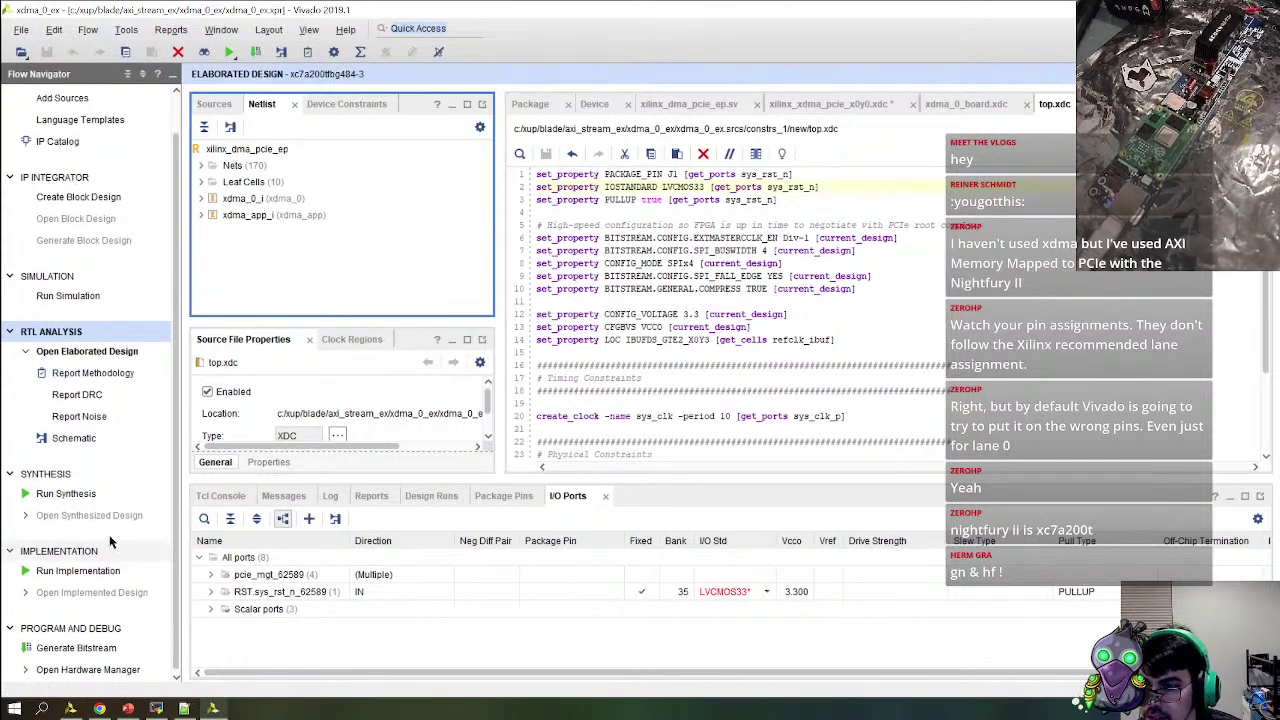
pyautogui.click(76, 648)
pyautogui.click(600, 408)
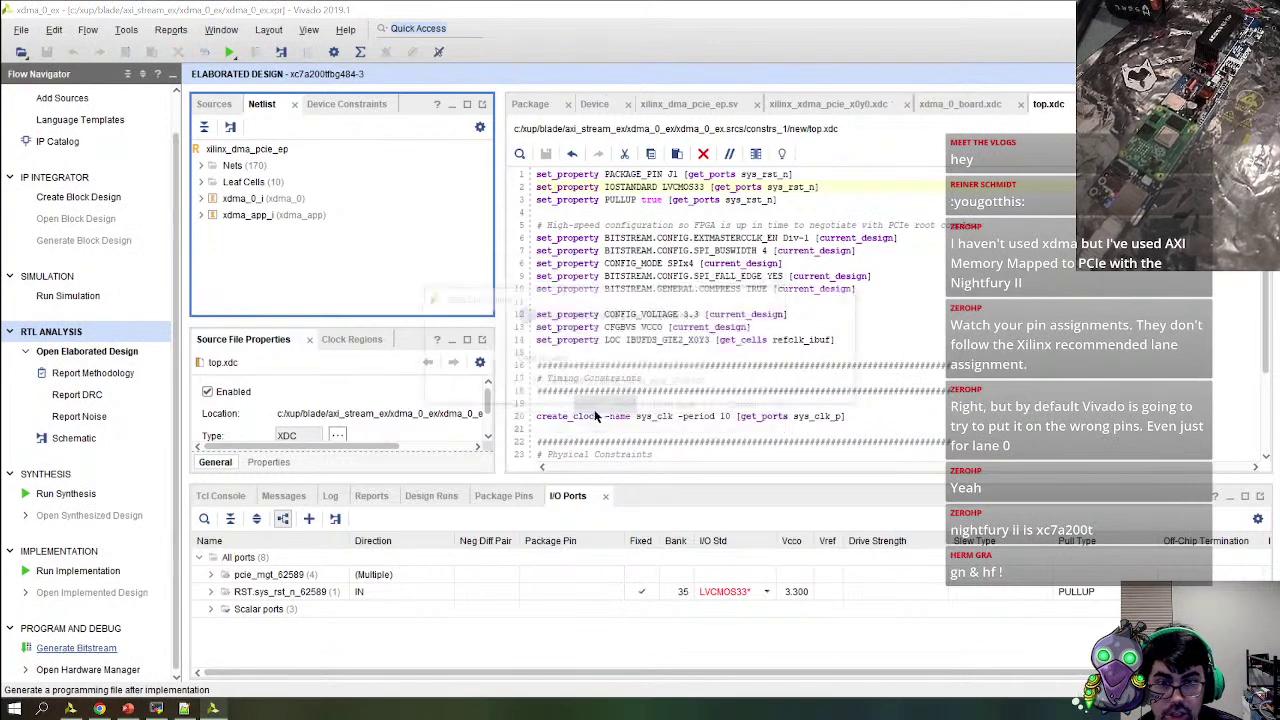
pyautogui.click(728, 395)
pyautogui.click(694, 452)
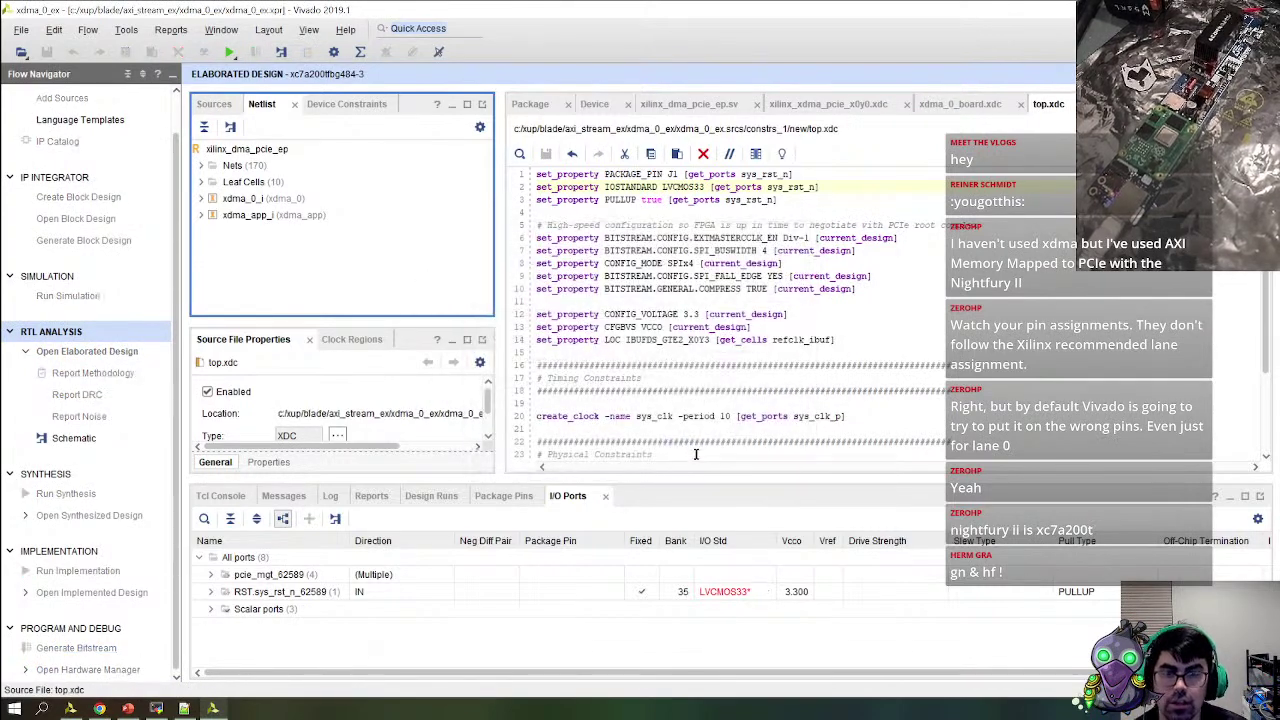
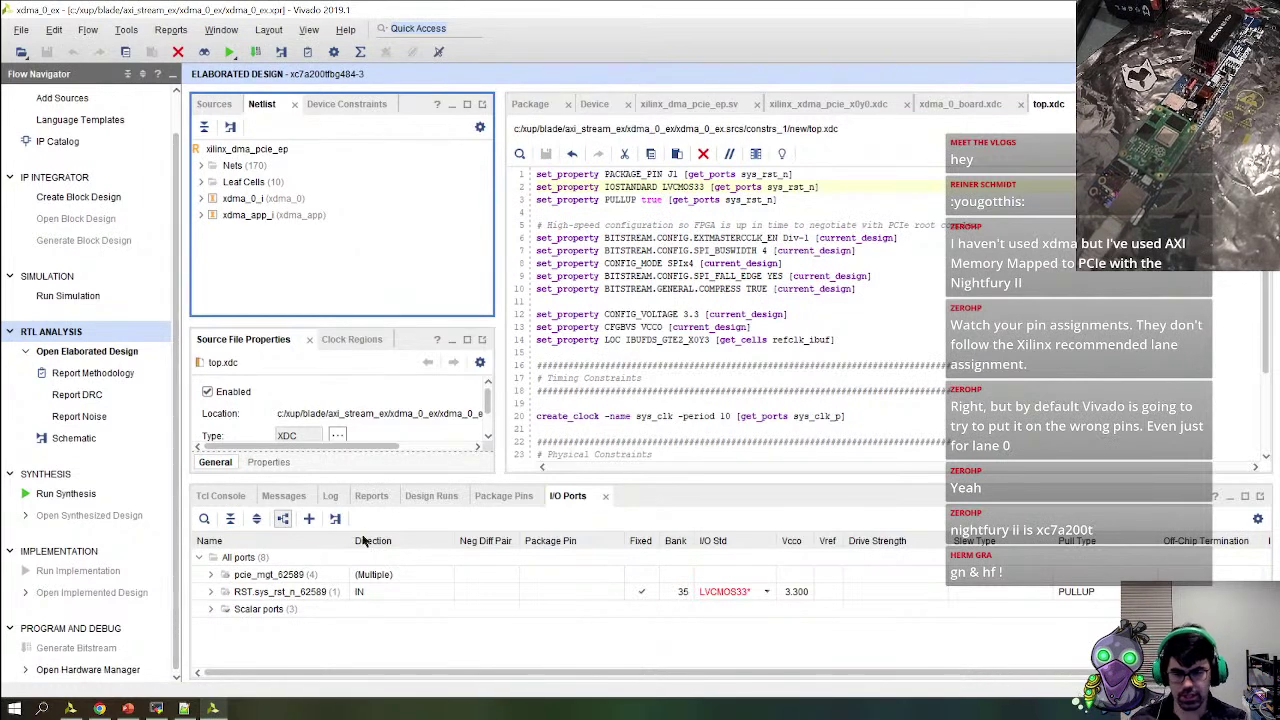
# Display the synth_1 run log in an enlarged view to examine synthesis progress
pyautogui.click(330, 495)
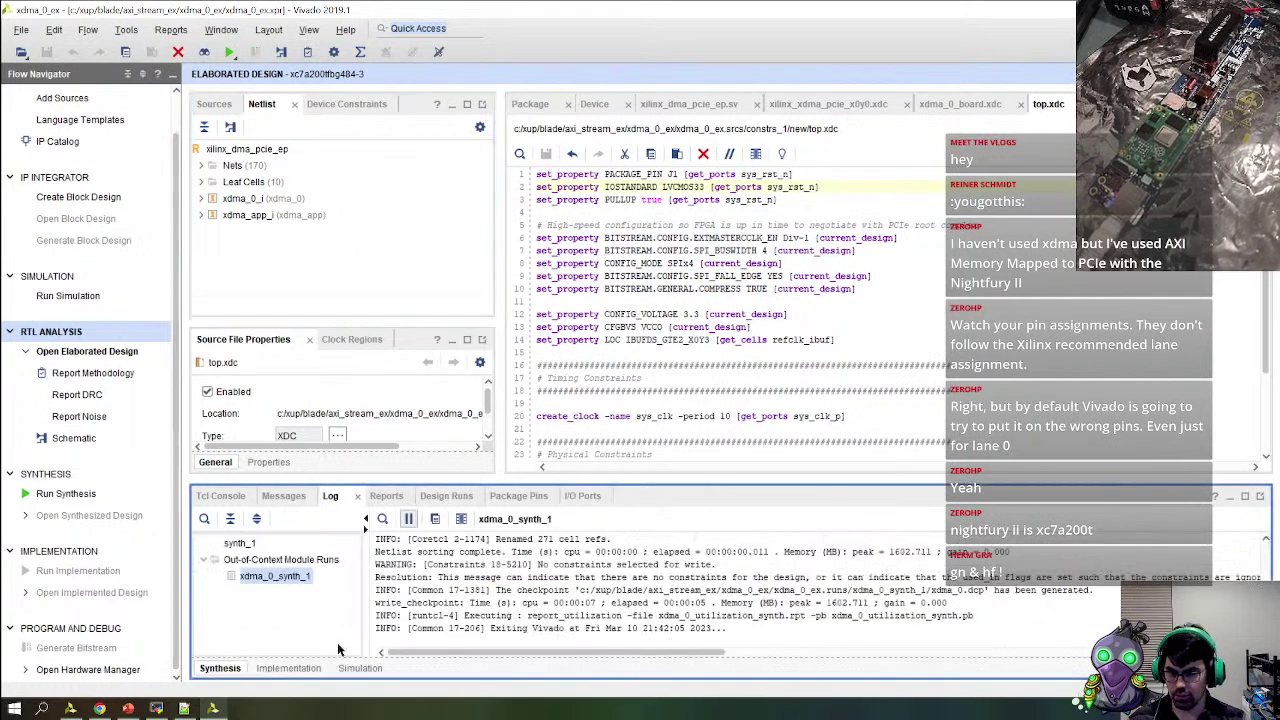
pyautogui.click(237, 543)
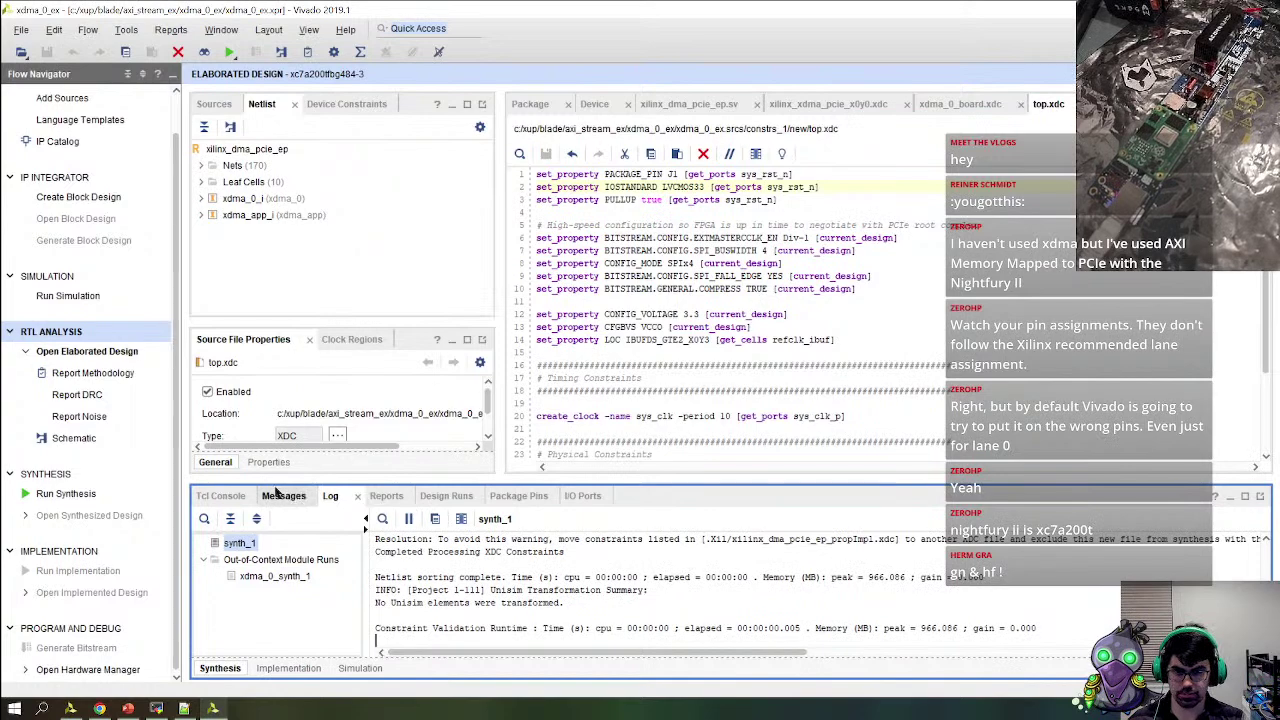
pyautogui.doubleClick(332, 496)
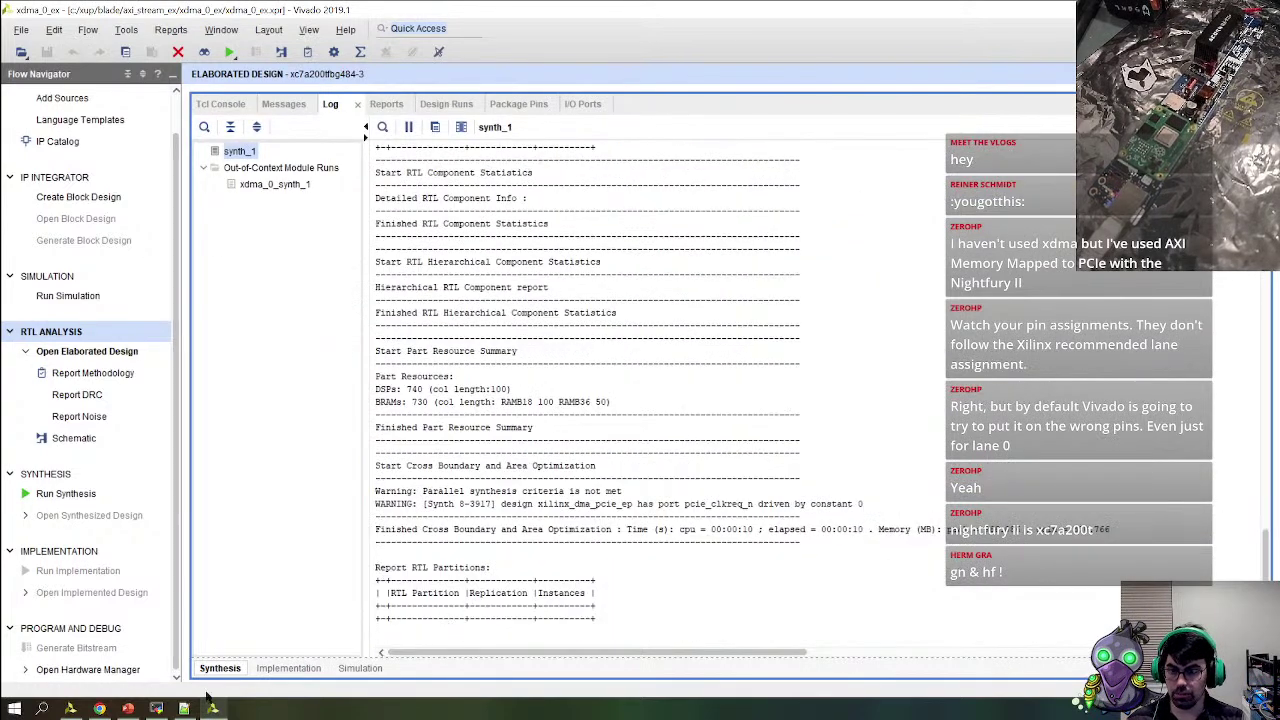
# Switch to Chrome, follow the copied Discord link in a new tab to the Saturn repository's linuxdriver/xdma folder and close the Discord tab
pyautogui.click(99, 708)
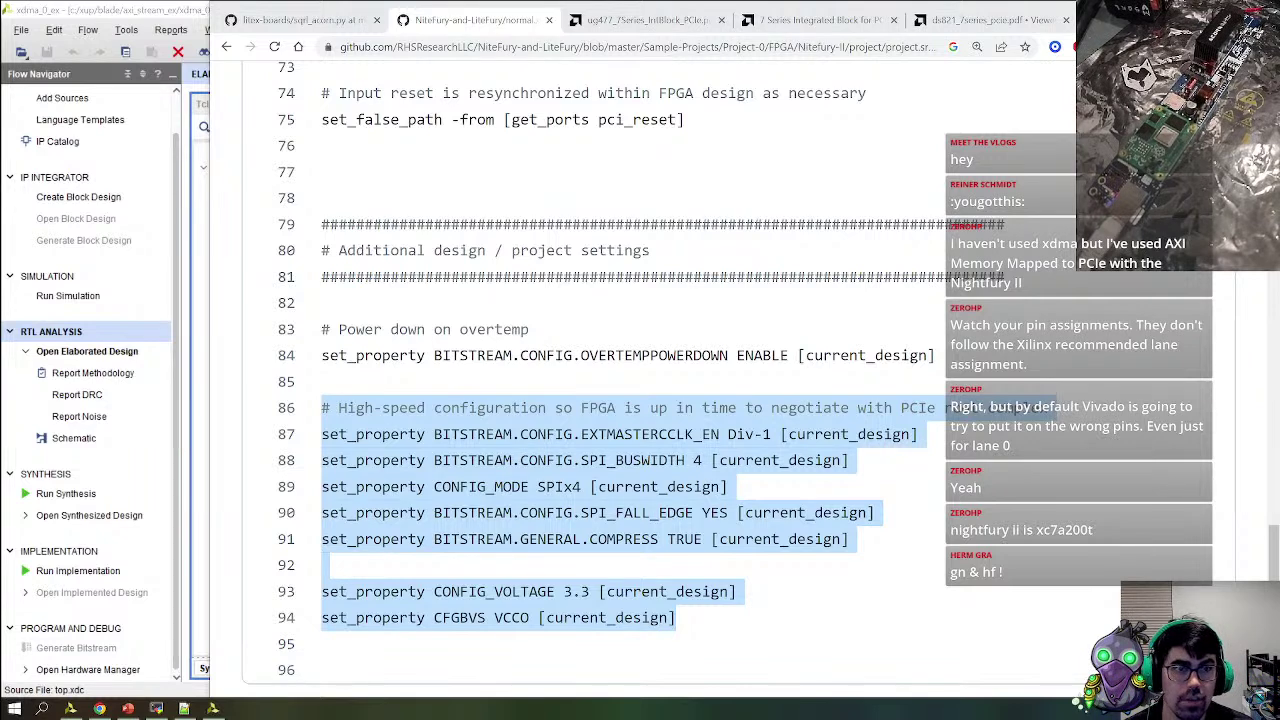
pyautogui.hotkey('ctrl', 't')
pyautogui.hotkey('ctrl', 'v')
pyautogui.press('Return')
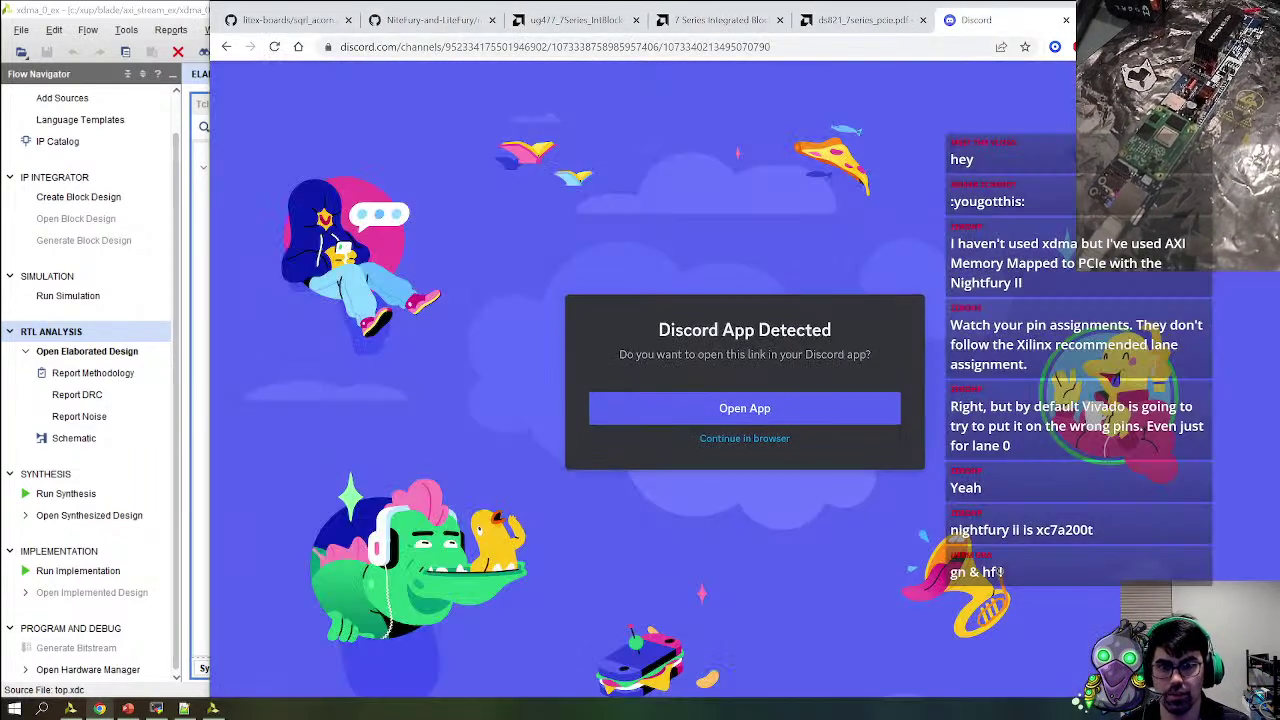
pyautogui.click(762, 440)
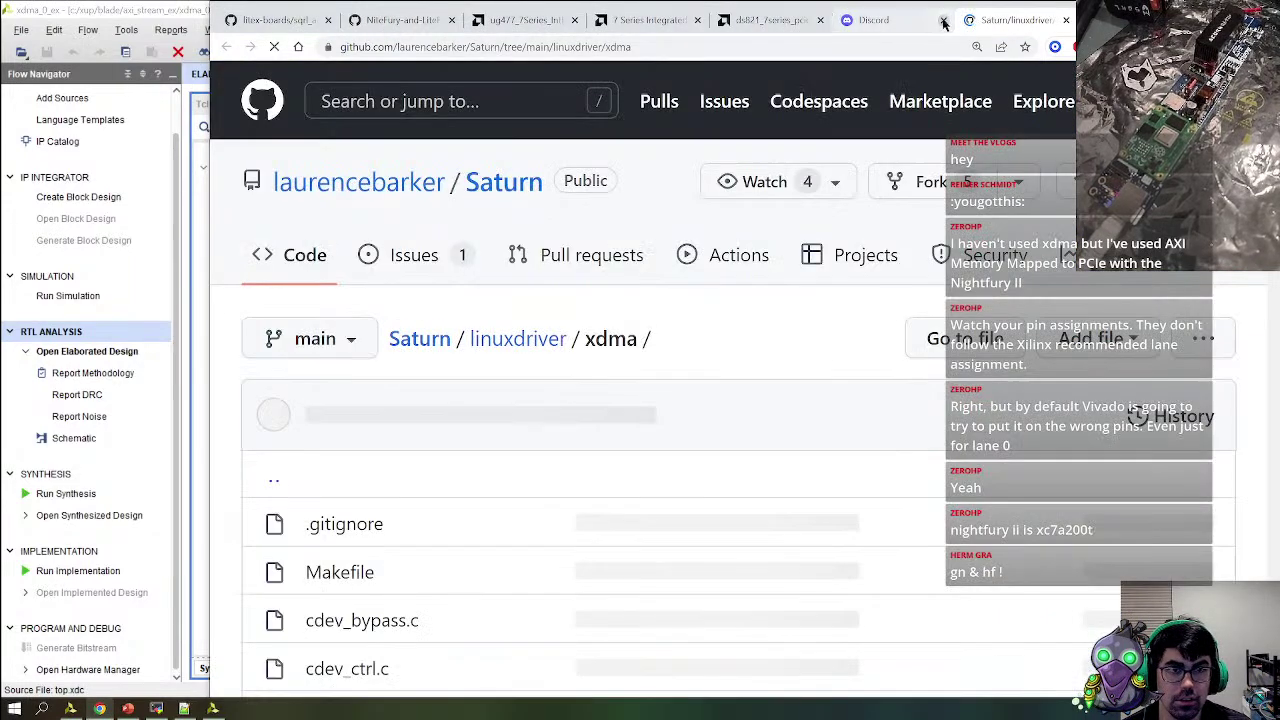
pyautogui.click(943, 22)
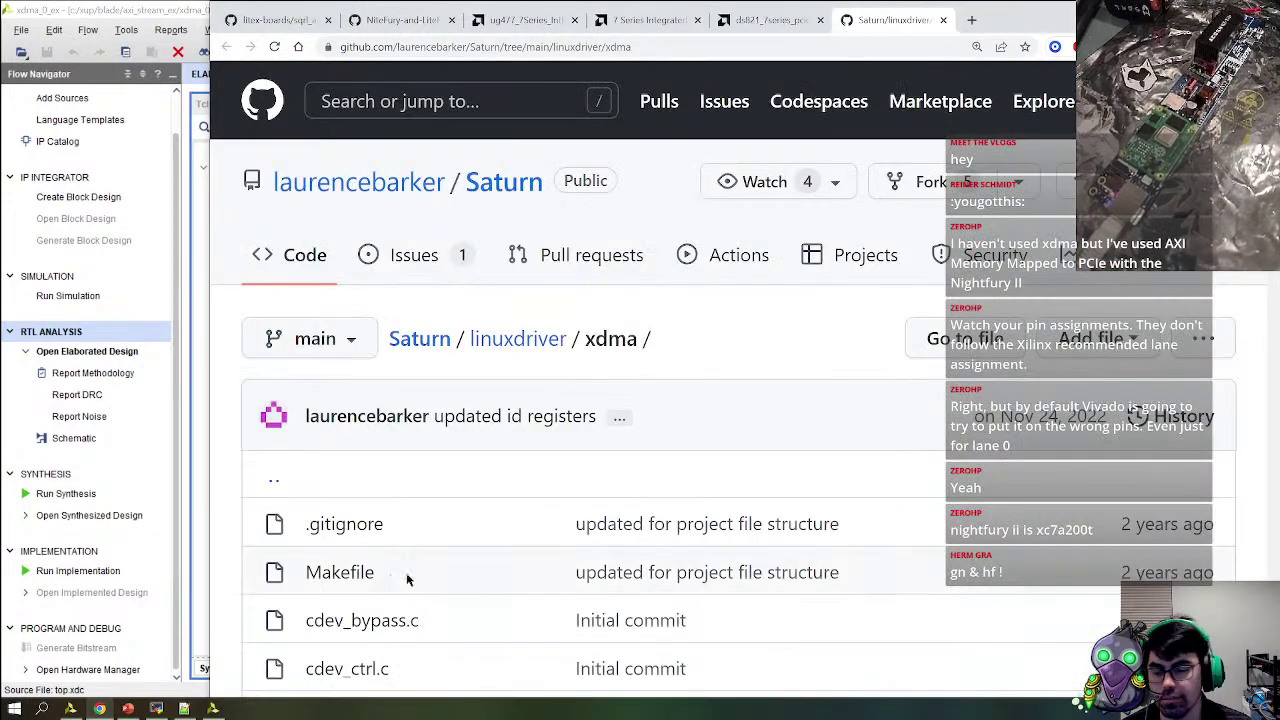
# Look through the driver source files listed in the Saturn repository's xdma folder at a smaller page zoom
pyautogui.scroll(-7, 449, 349)
pyautogui.keyDown('ctrl'); pyautogui.scroll(-3, 490, 375); pyautogui.keyUp('ctrl')
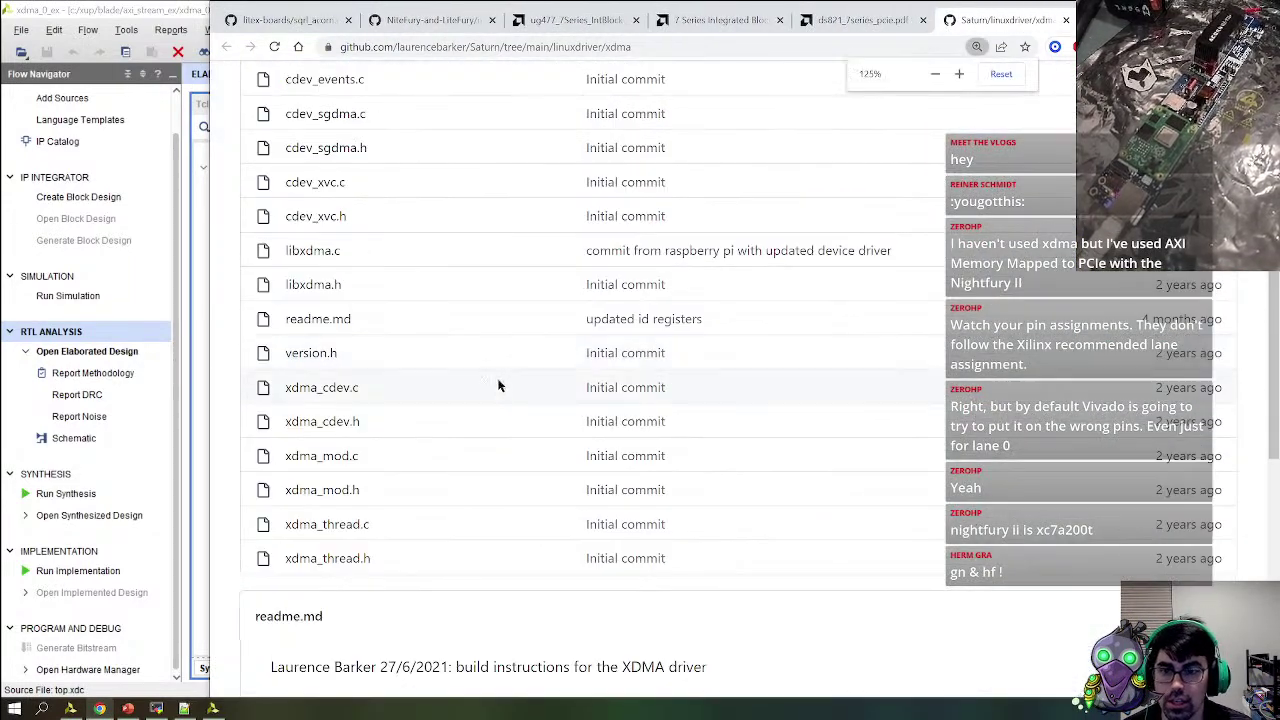
pyautogui.scroll(6, 496, 380)
pyautogui.scroll(-12, 496, 384)
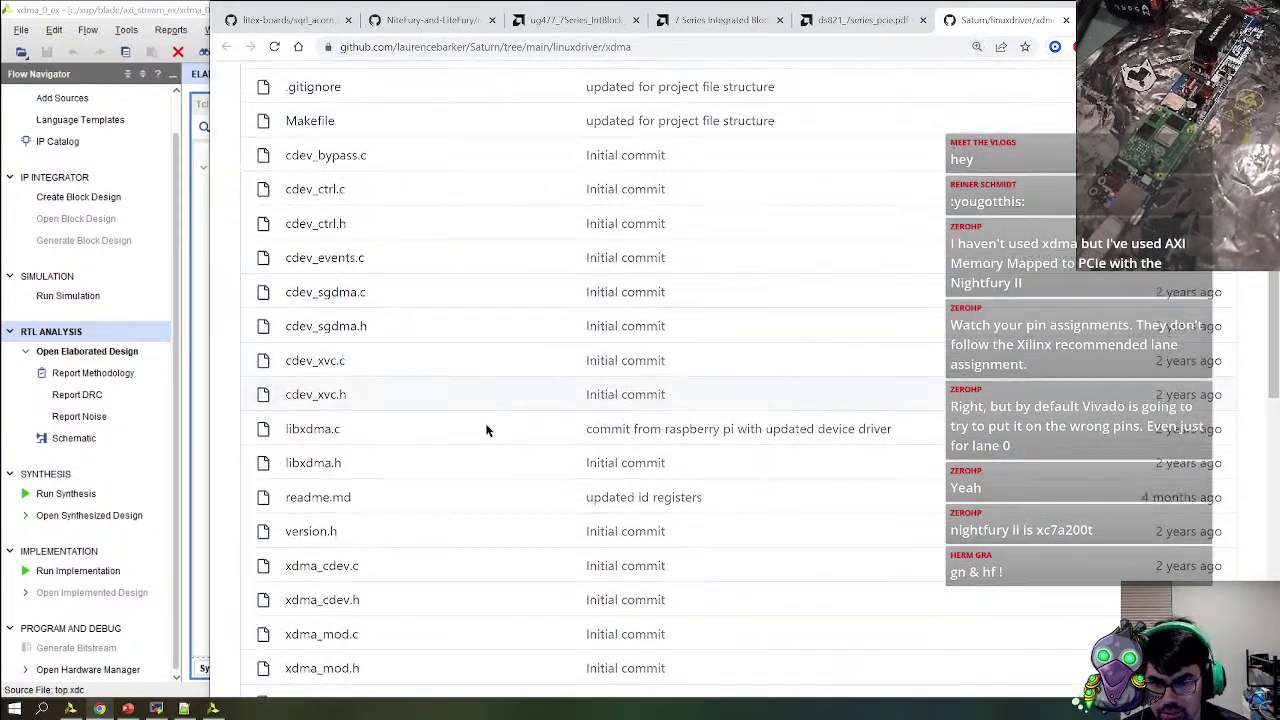
pyautogui.scroll(10, 492, 397)
pyautogui.scroll(3, 470, 300)
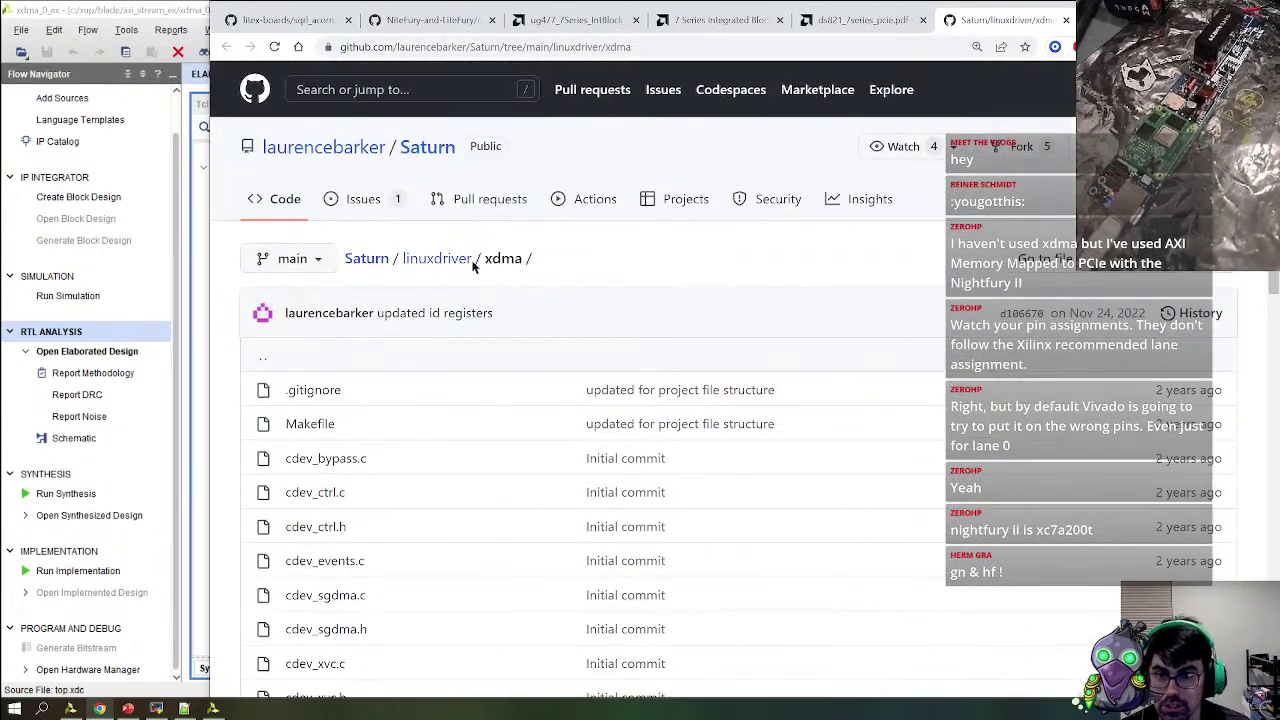
# Open the parent linuxdriver folder and read its readme.txt on the patches for the Raspberry Pi 4 Compute Module
pyautogui.click(462, 262)
pyautogui.scroll(-5, 484, 290)
pyautogui.scroll(-3, 484, 290)
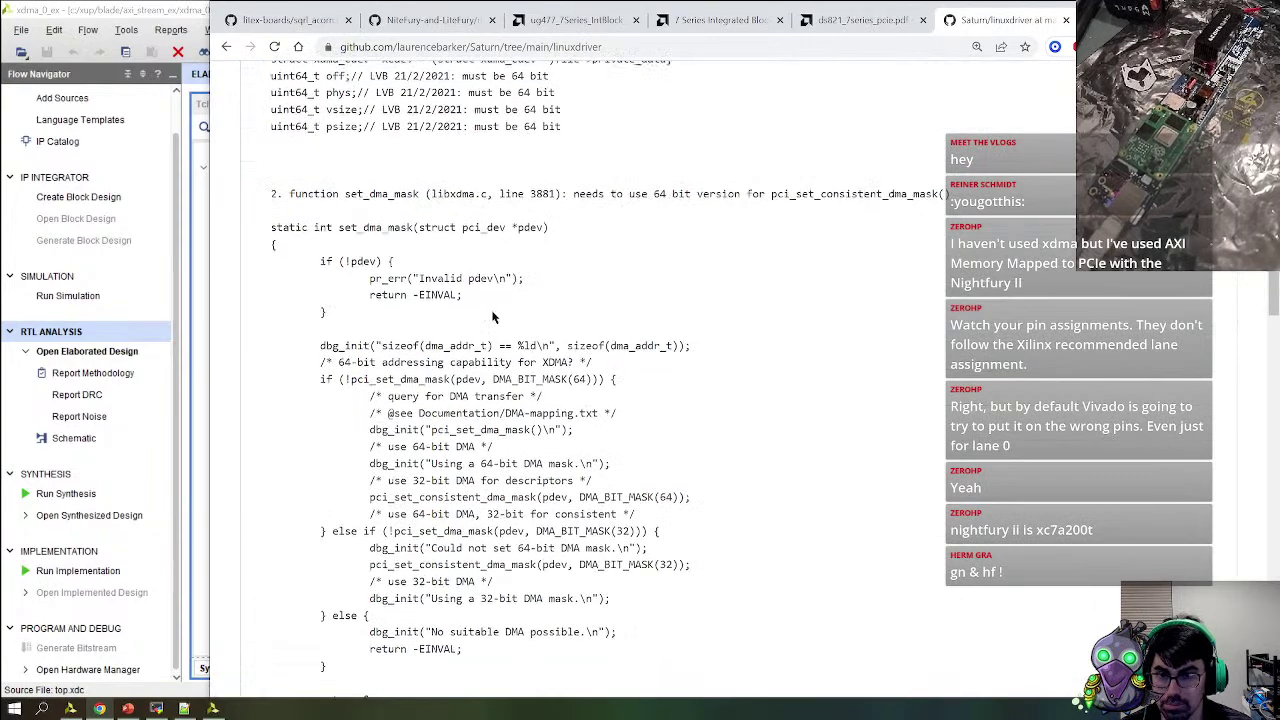
pyautogui.scroll(2, 490, 320)
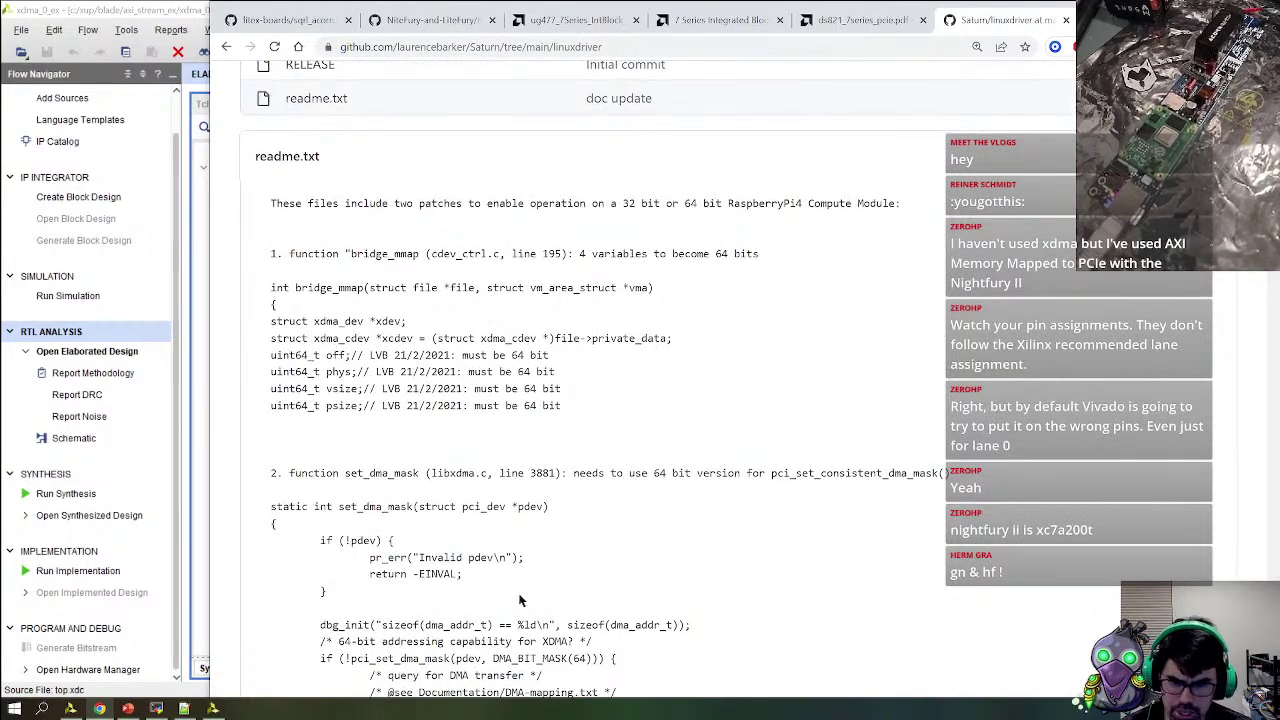
pyautogui.scroll(-3, 523, 595)
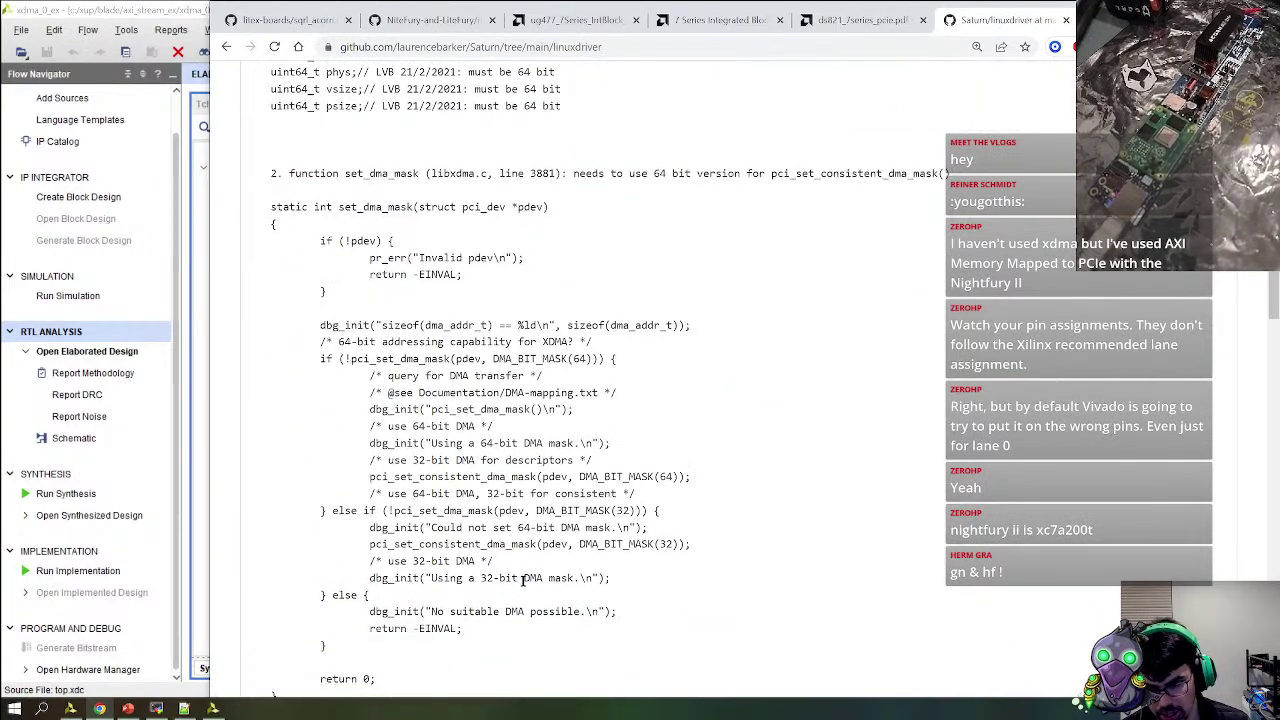
pyautogui.scroll(-3, 520, 578)
pyautogui.scroll(4, 532, 546)
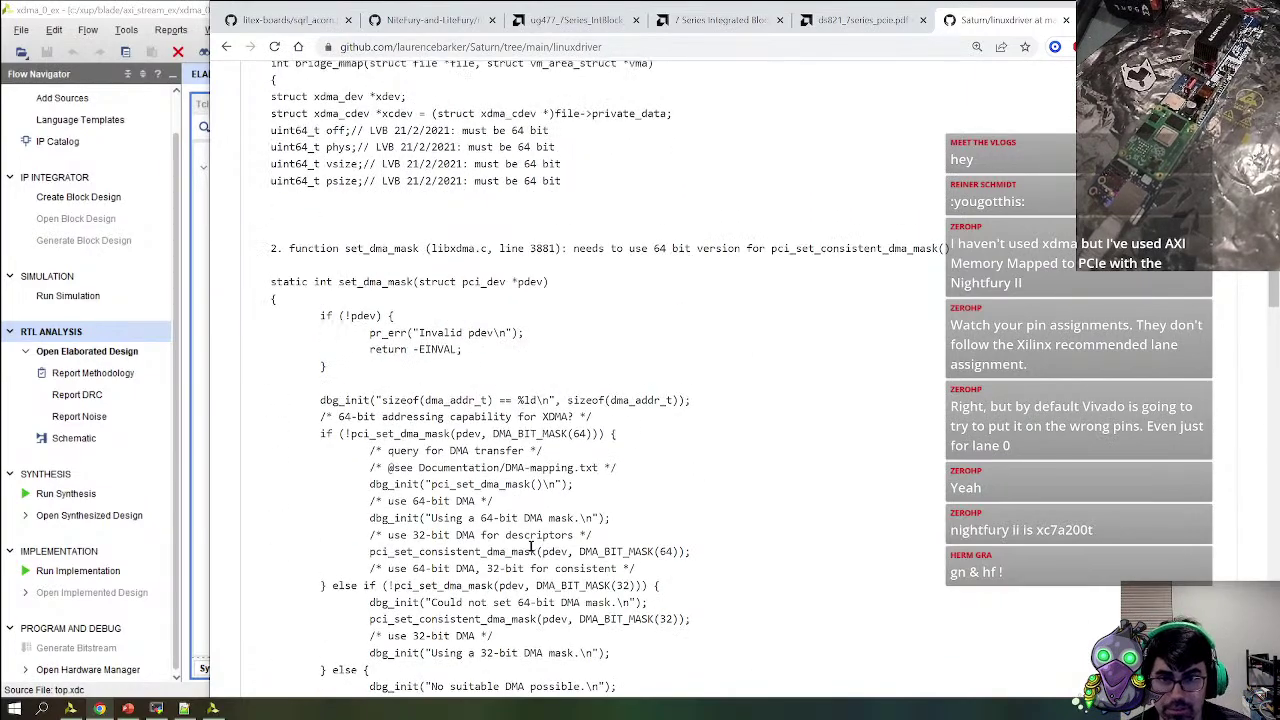
pyautogui.scroll(9, 531, 546)
pyautogui.scroll(-3, 514, 529)
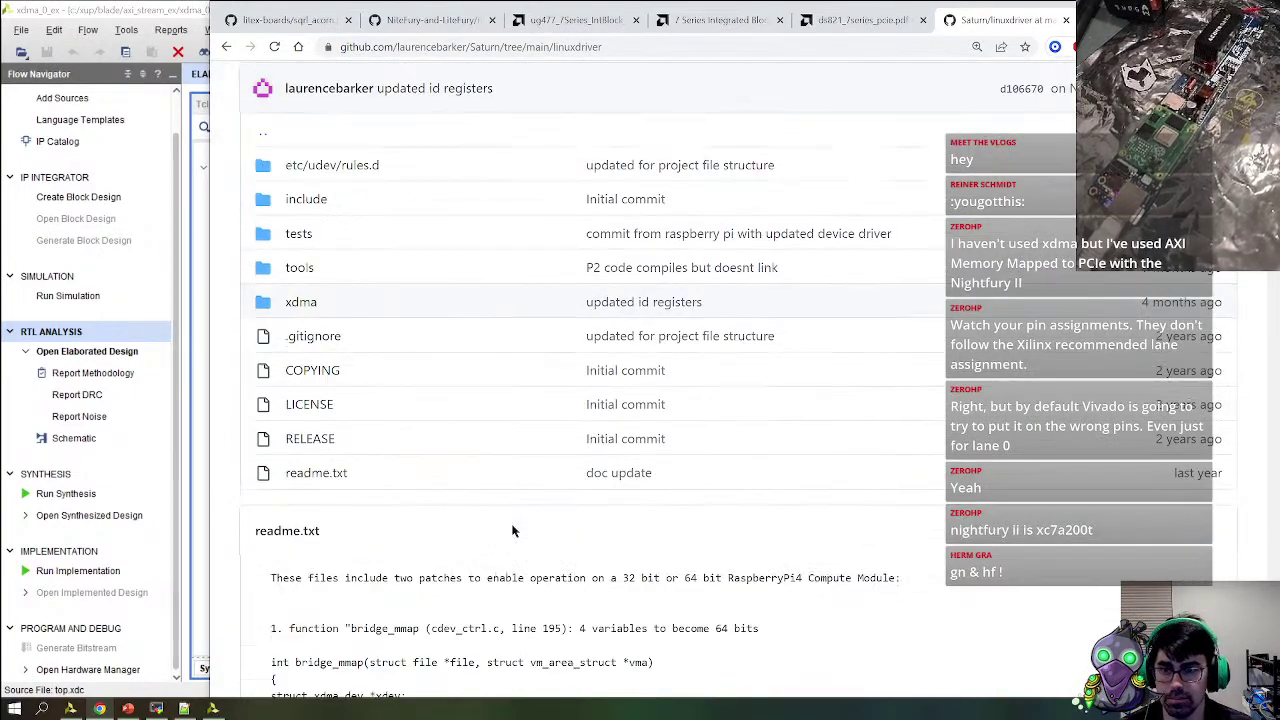
# Switch to the MobaXterm terminal session on the Raspberry Pi, change into dma_ip_drivers and list its contents
pyautogui.click(156, 708)
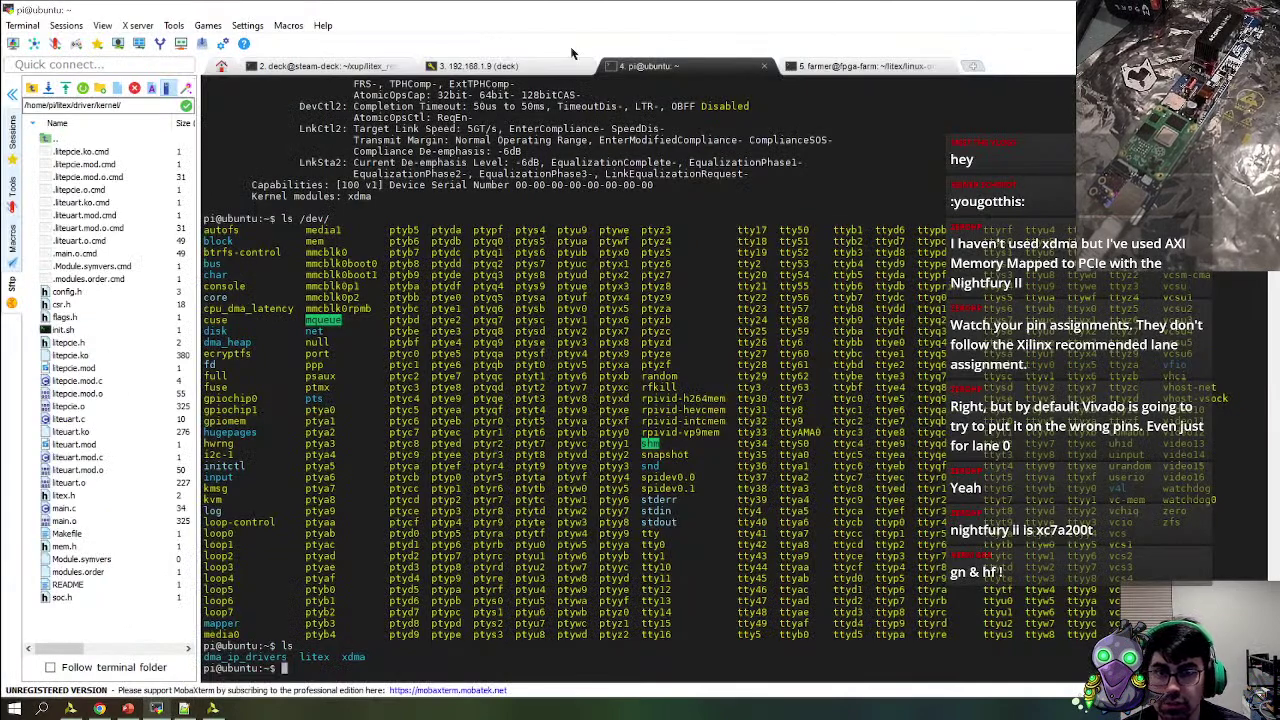
pyautogui.write('cd d')
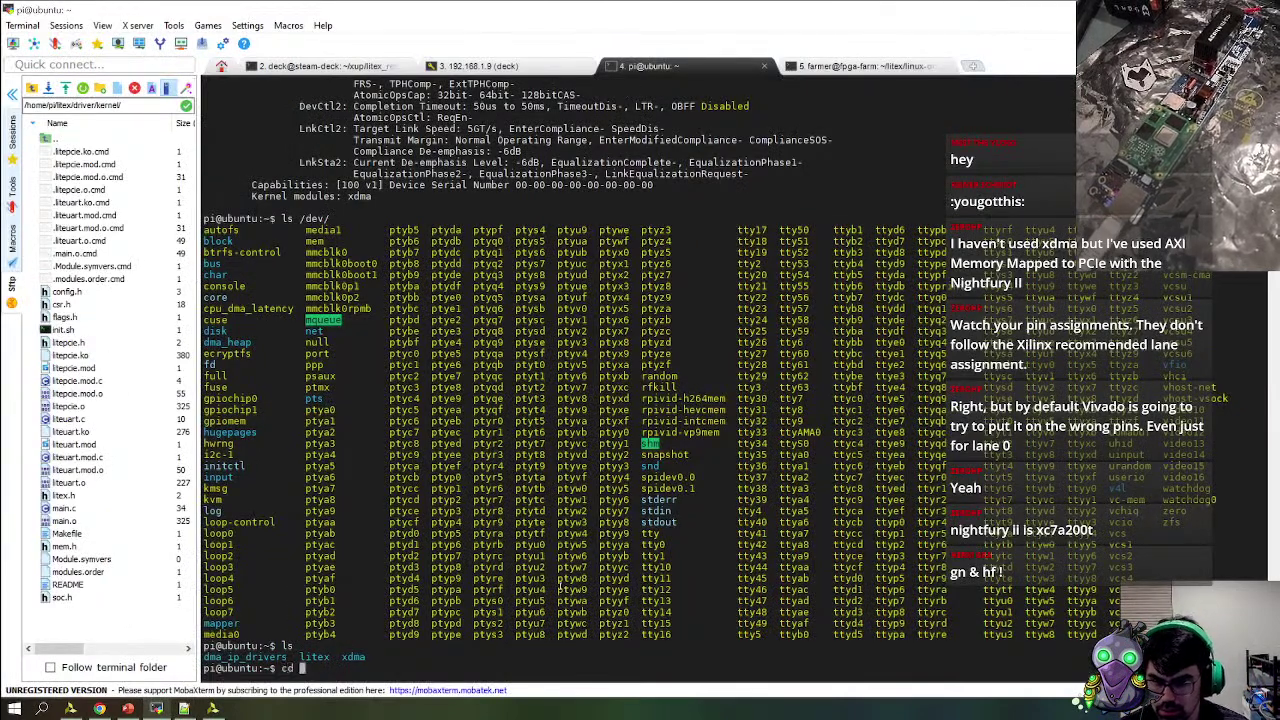
pyautogui.press('Tab')
pyautogui.press('Return')
pyautogui.write('ls')
pyautogui.press('Return')
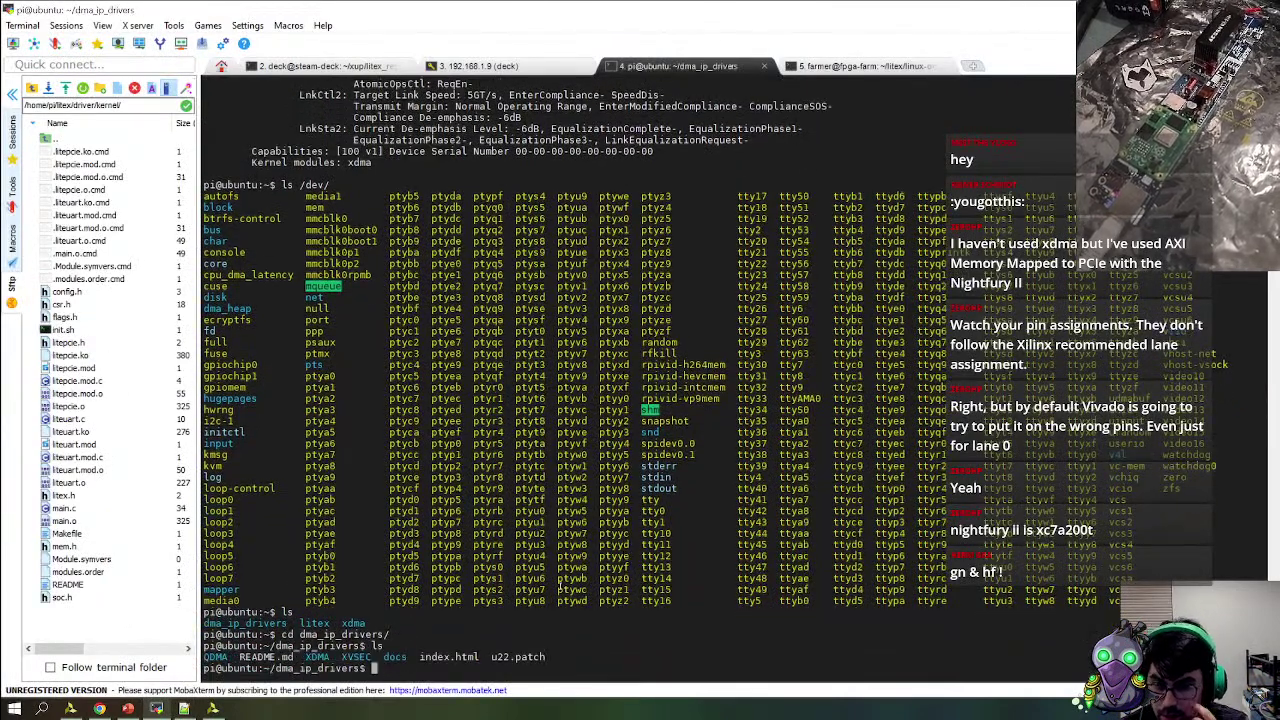
# List the PCI devices with lspci -vvv and rerun the command with sudo, entering the account password
pyautogui.write('lspci -vvv')
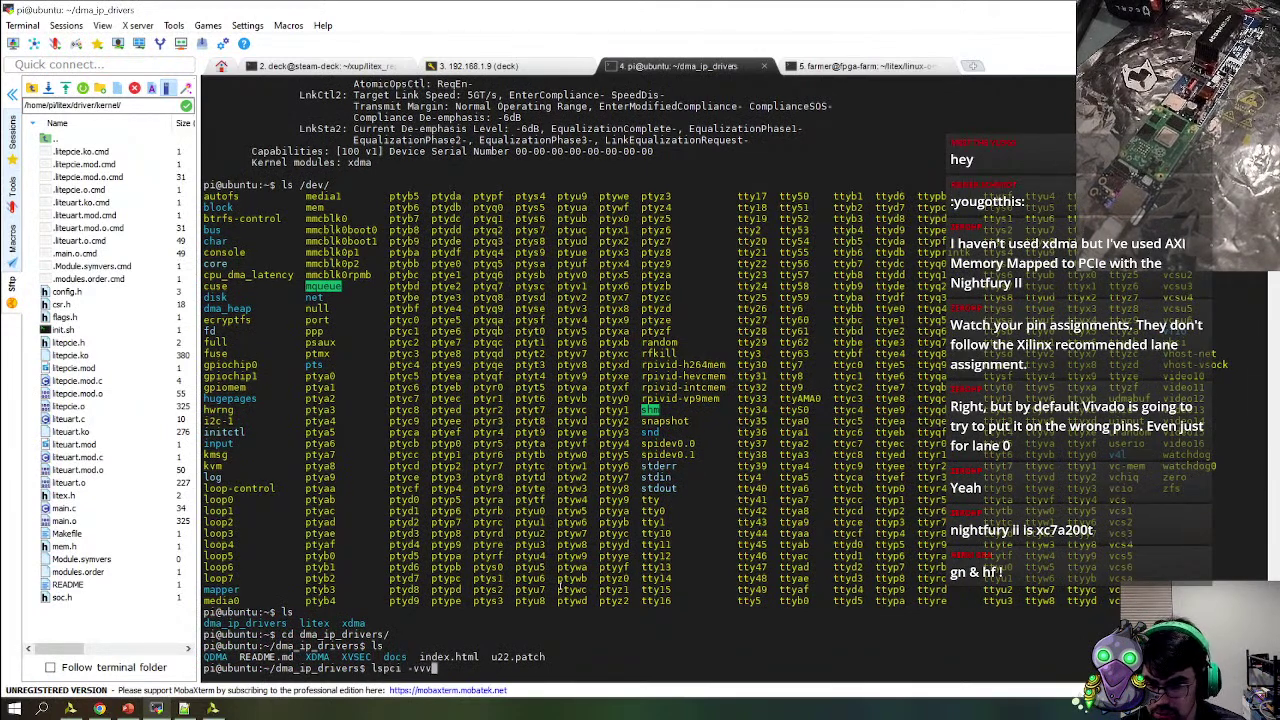
pyautogui.press('Return')
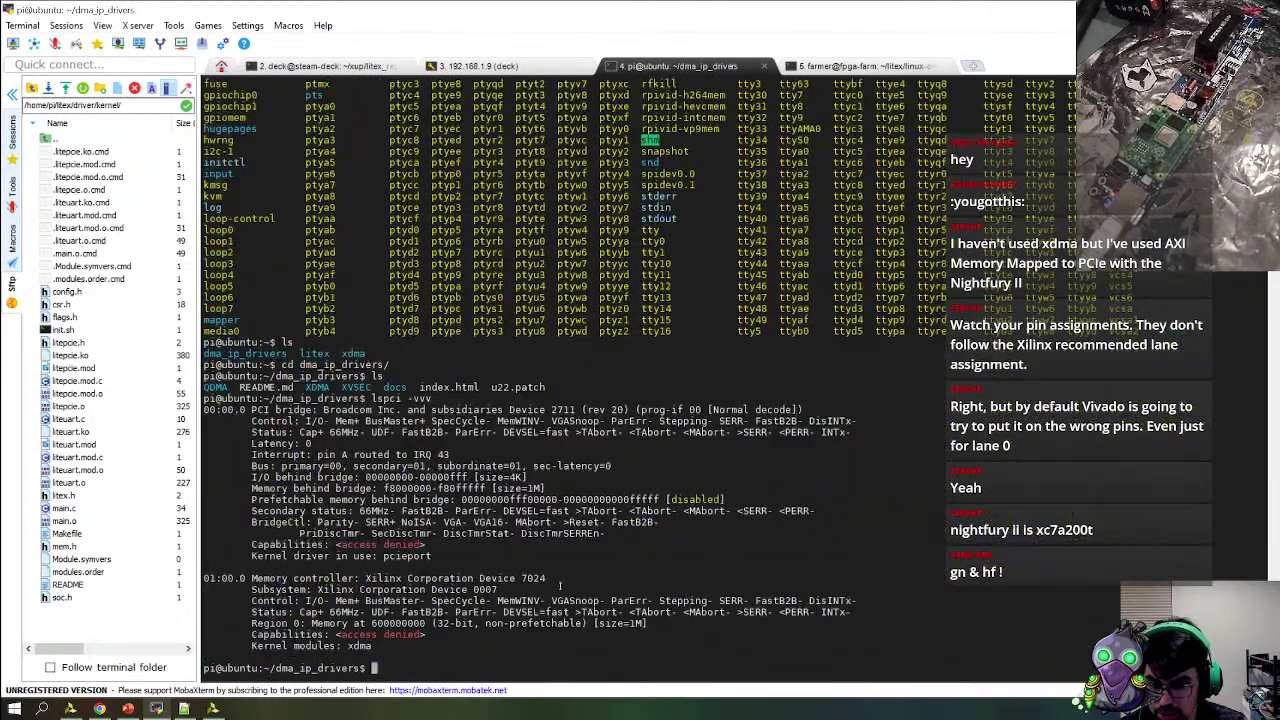
pyautogui.write('s')
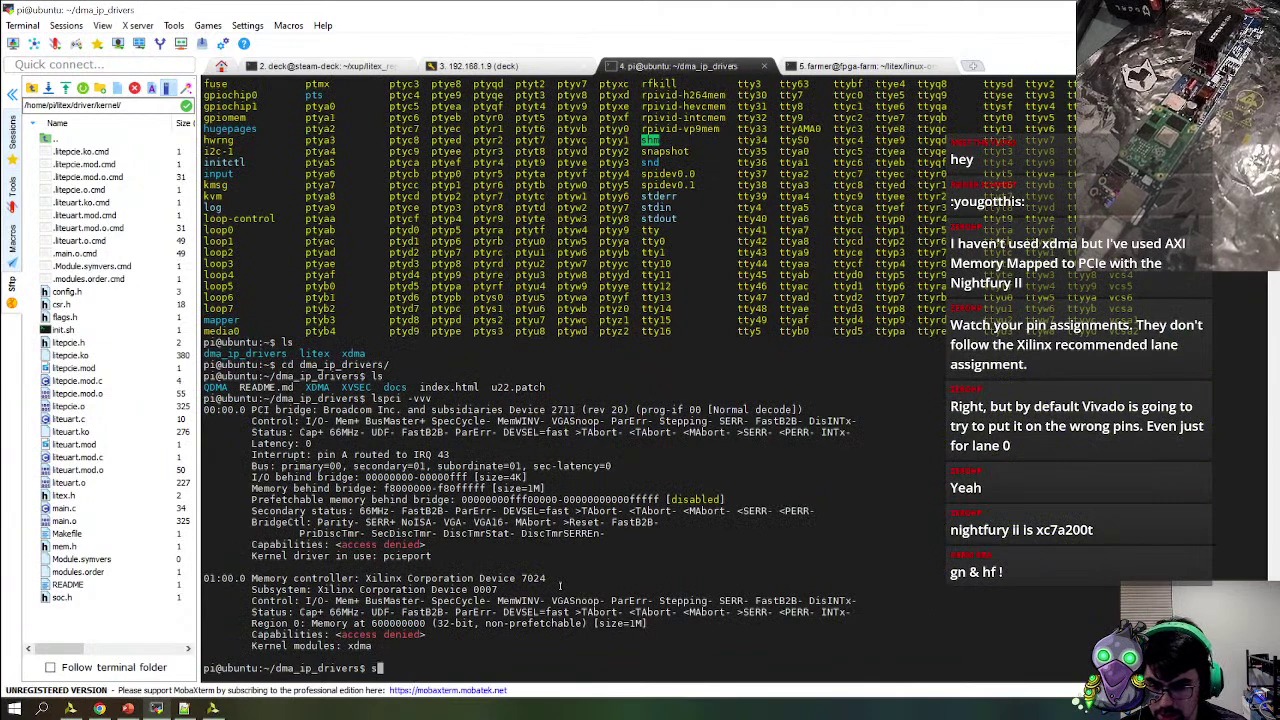
pyautogui.write('udo !!')
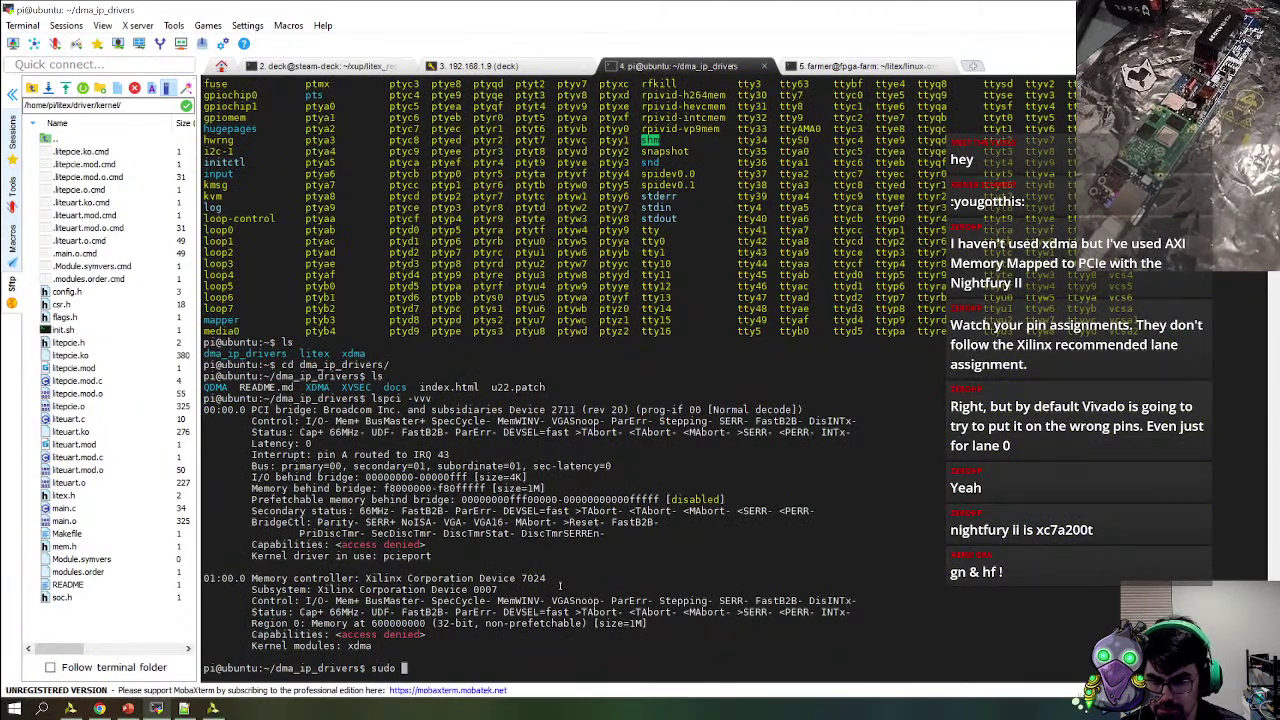
pyautogui.press('Return')
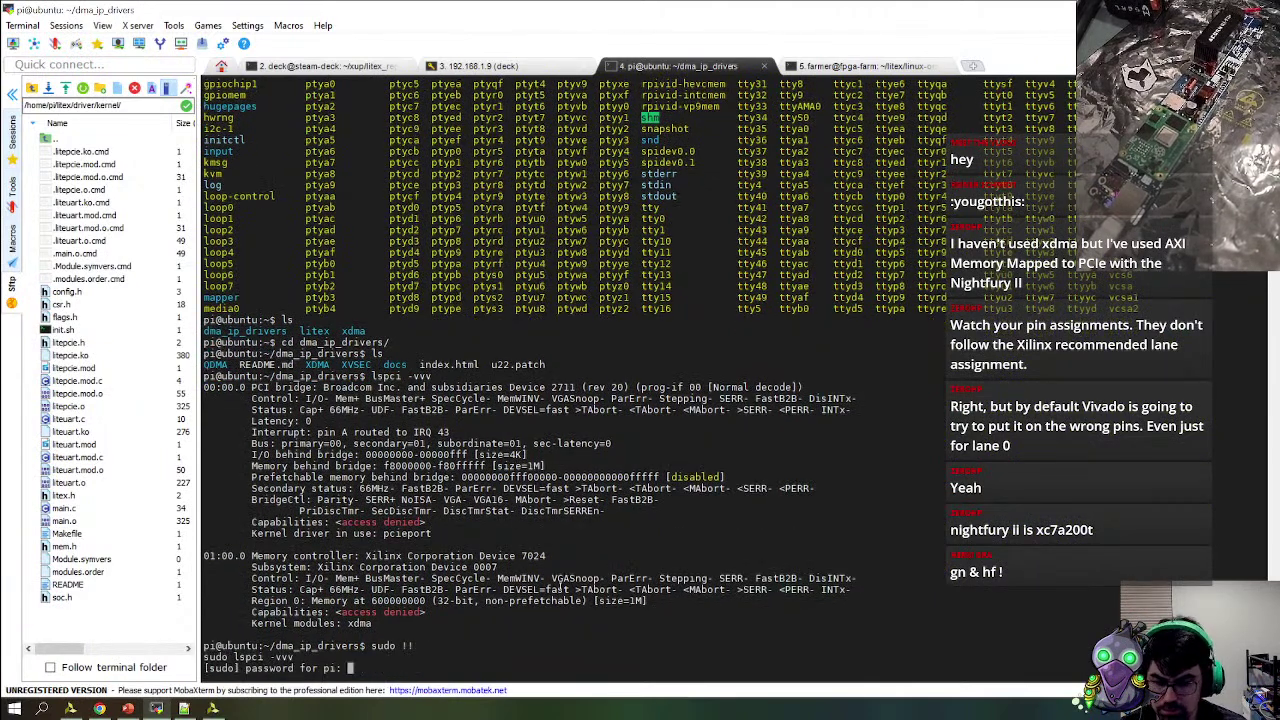
pyautogui.press('Return')
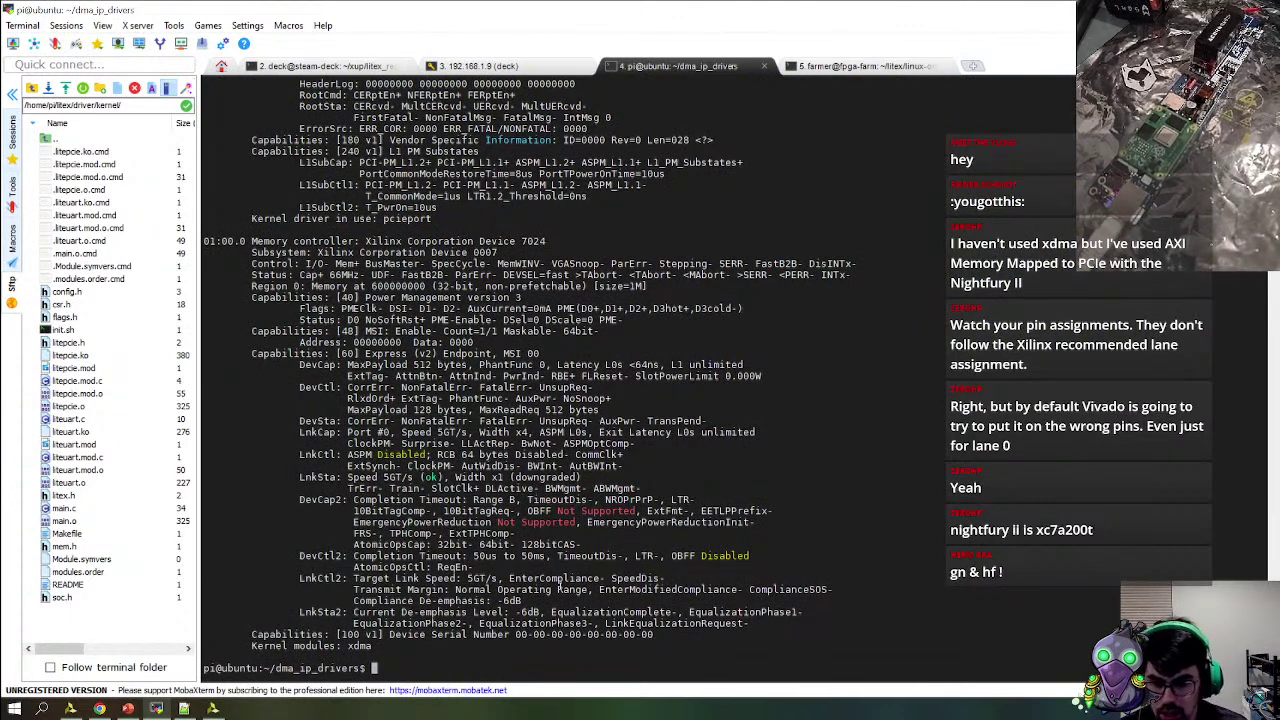
# Change to the XDMA/linux-kernel/tests directory inside dma_ip_drivers and list its scripts
pyautogui.write('cd te')
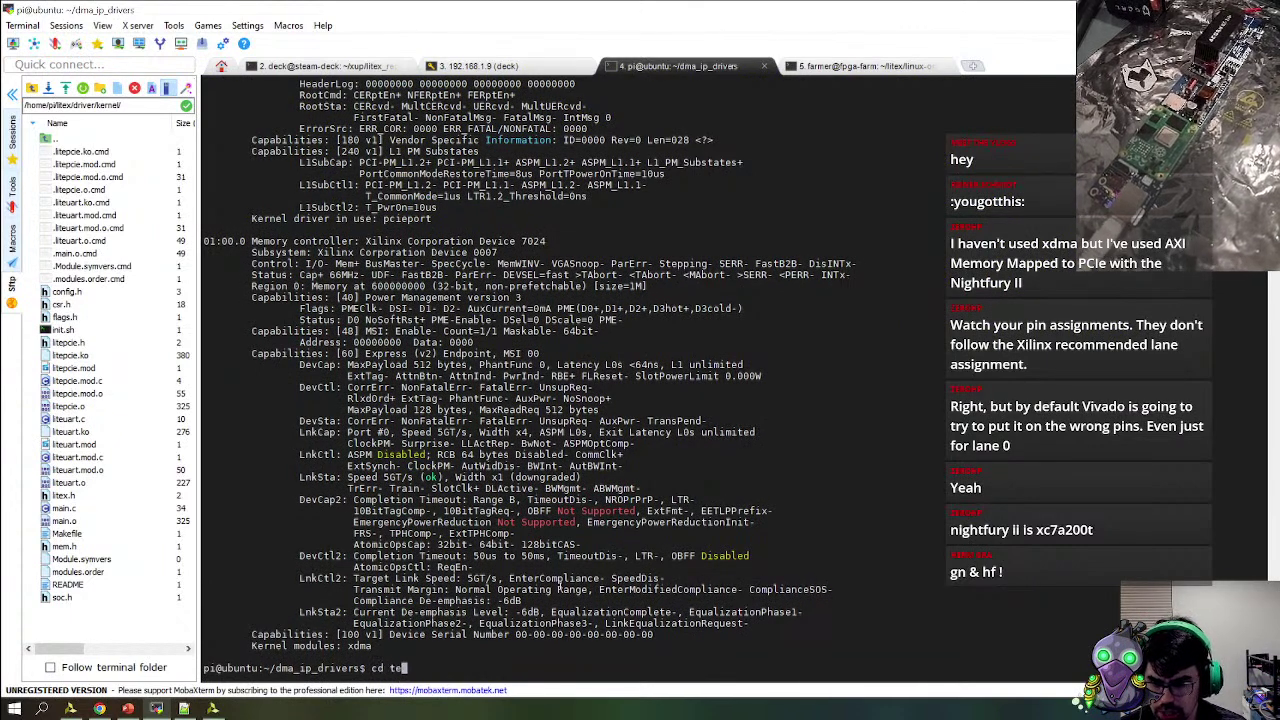
pyautogui.press('BackSpace')
pyautogui.press('BackSpace')
pyautogui.write('./')
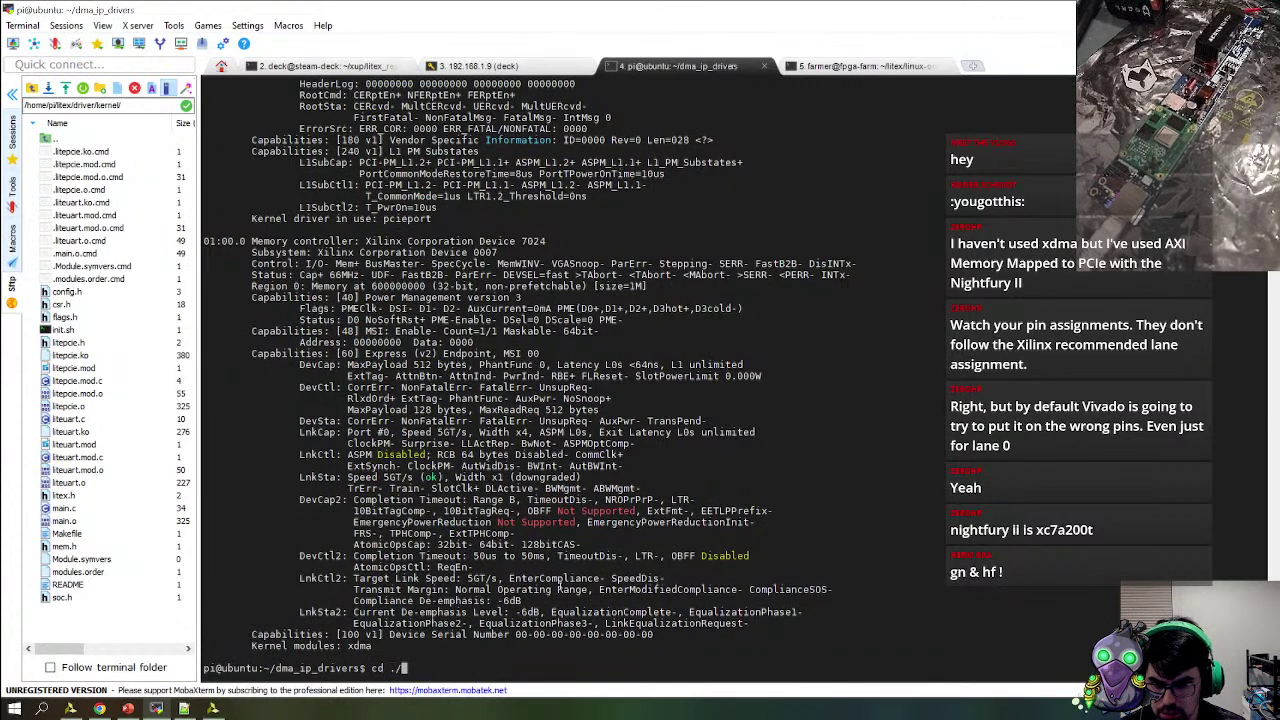
pyautogui.press('Tab')
pyautogui.press('Tab')
pyautogui.write('X')
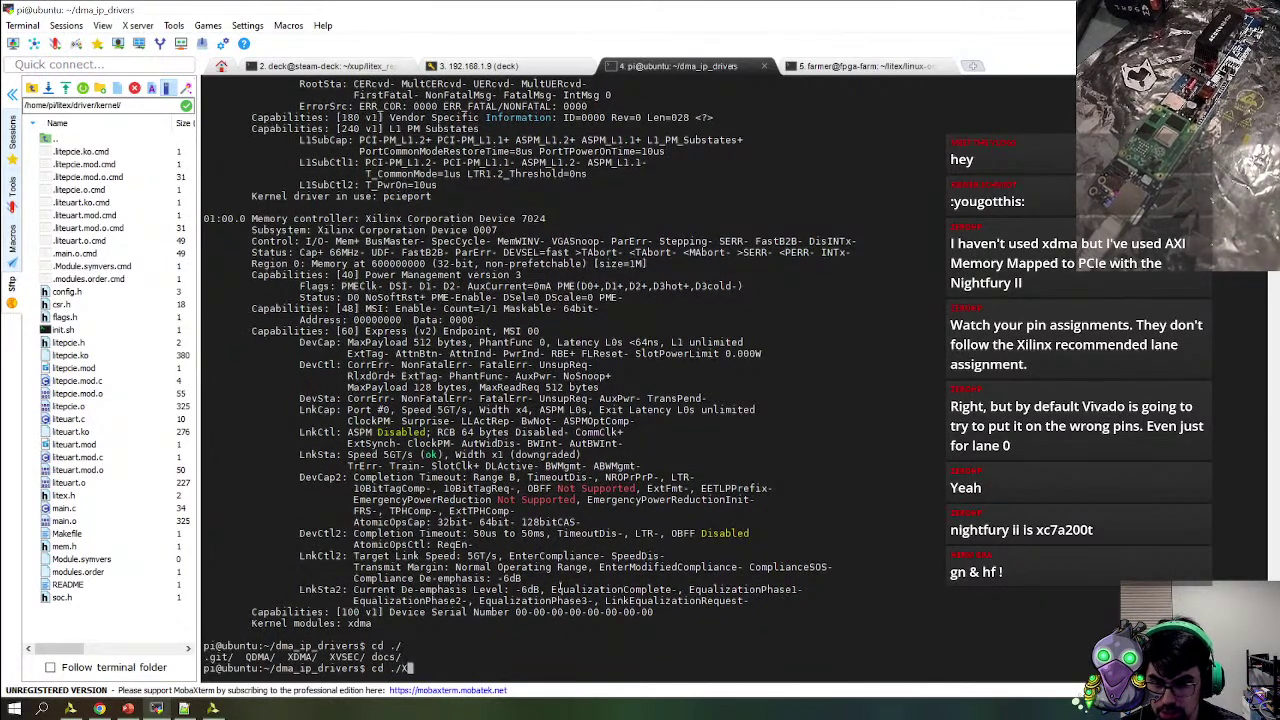
pyautogui.press('Tab')
pyautogui.write('t')
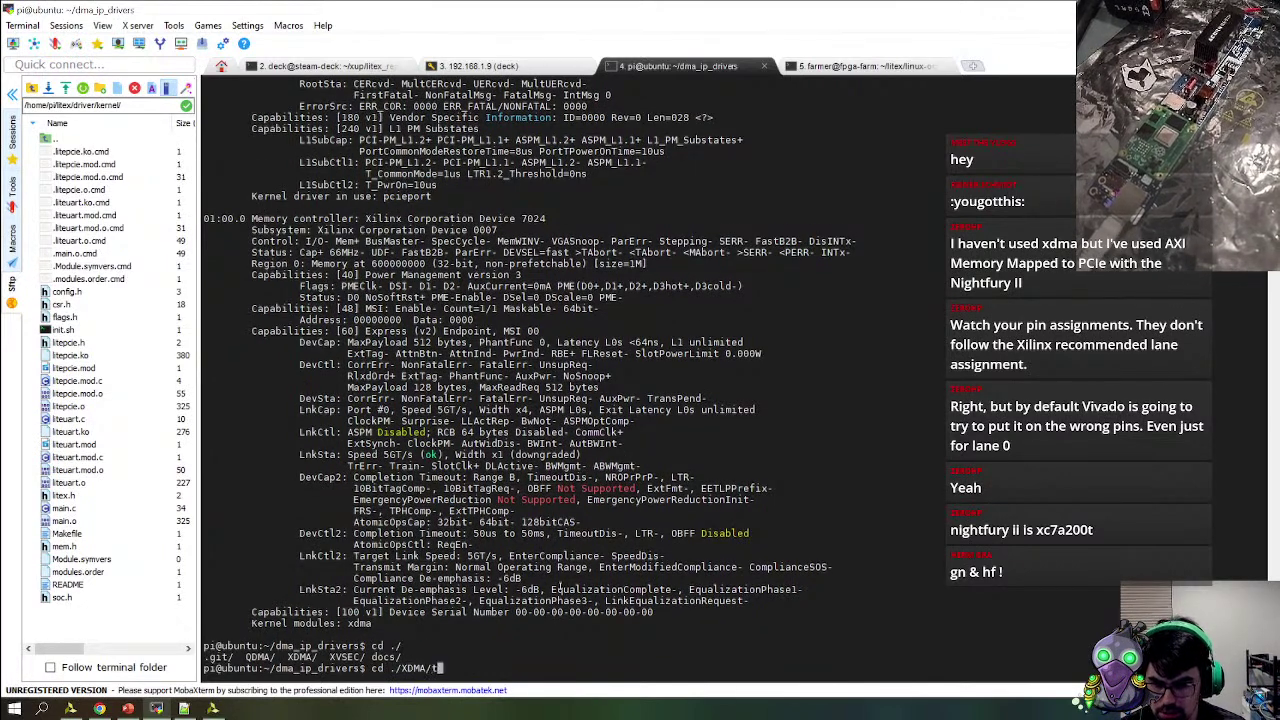
pyautogui.press('BackSpace')
pyautogui.write('l')
pyautogui.press('Tab')
pyautogui.write('t')
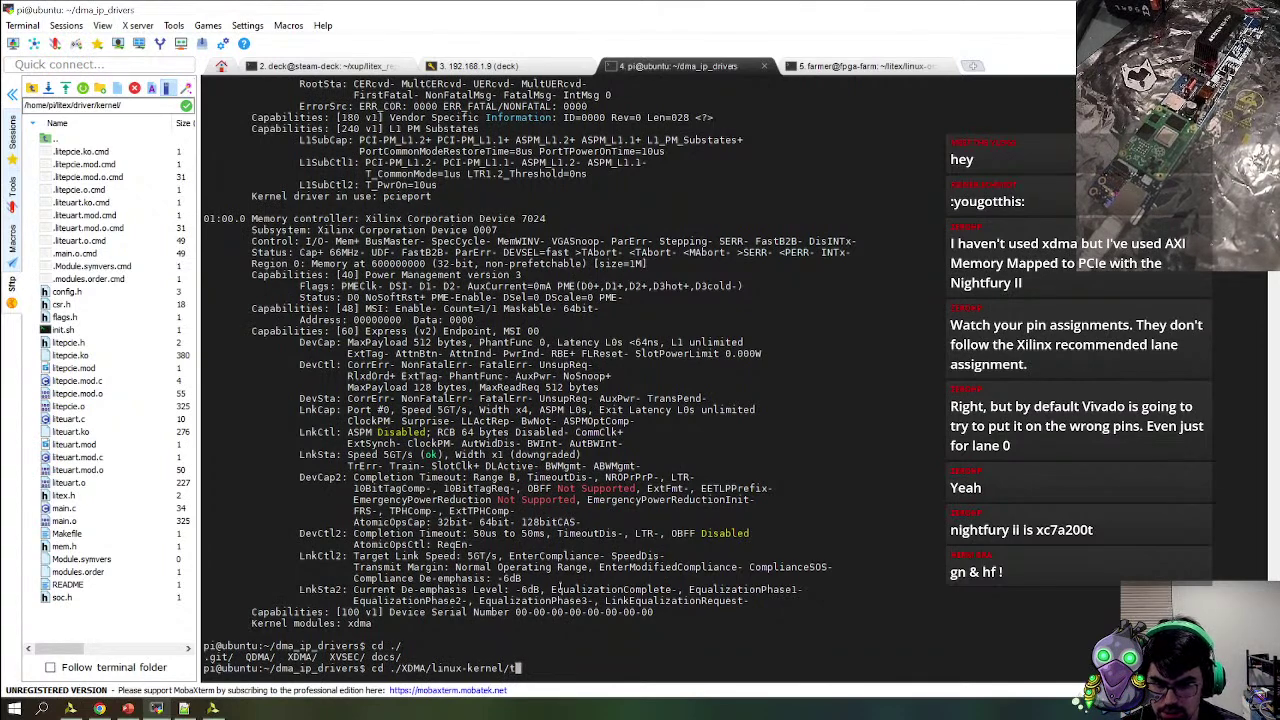
pyautogui.press('Tab')
pyautogui.press('Tab')
pyautogui.write('e')
pyautogui.press('Tab')
pyautogui.press('Return')
pyautogui.write('ls')
pyautogui.press('Return')
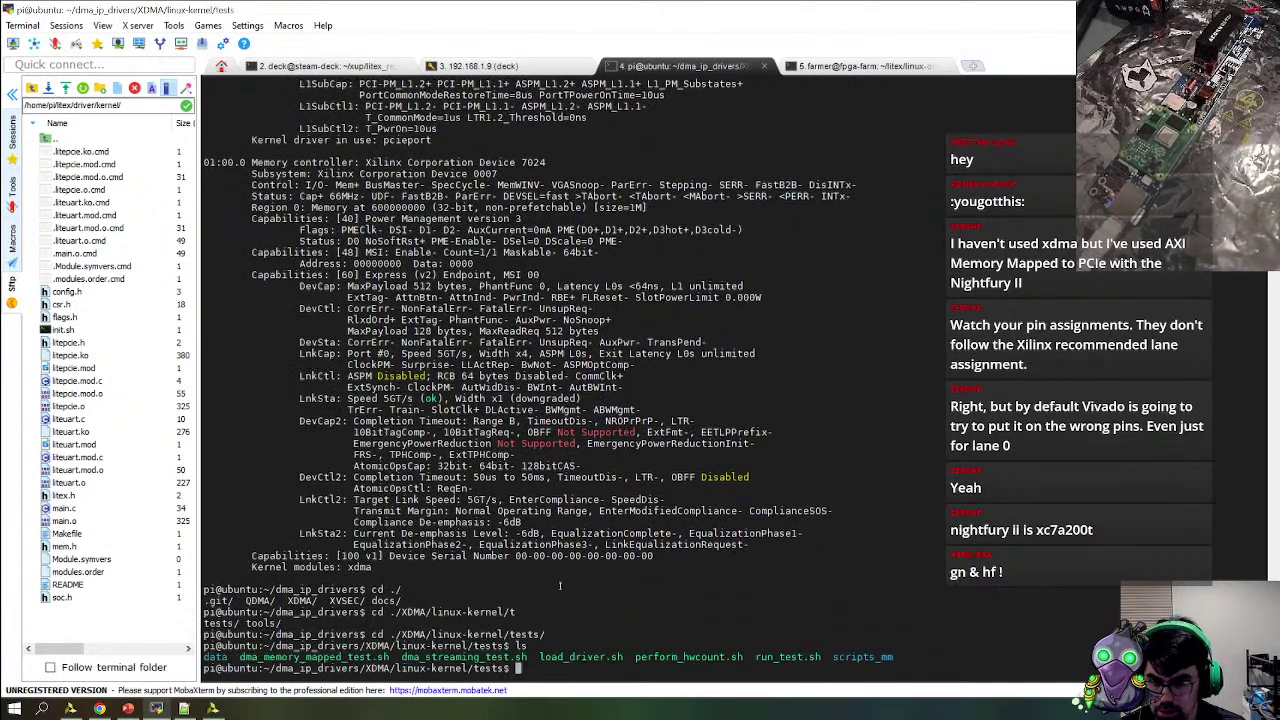
# Change to the ~/xdma/tests directory
pyautogui.write('cd ~/')
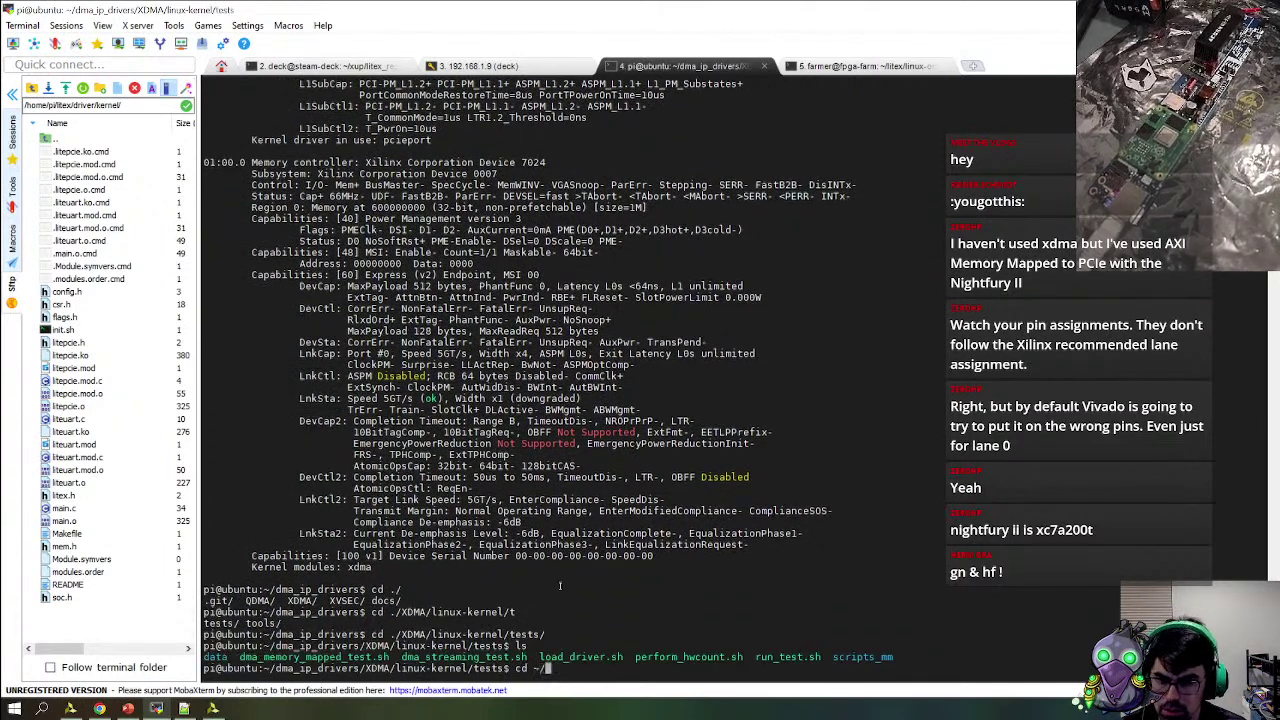
pyautogui.press('Tab')
pyautogui.press('Tab')
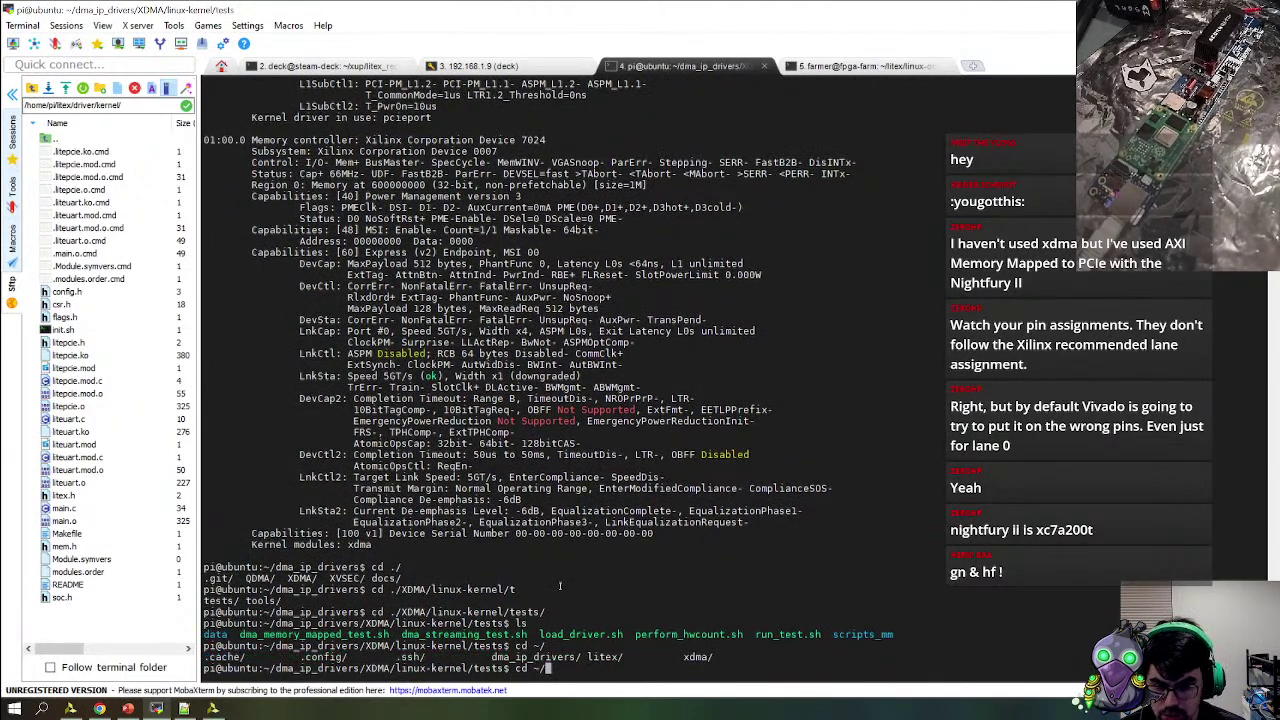
pyautogui.write('x')
pyautogui.press('Tab')
pyautogui.press('Tab')
pyautogui.press('Tab')
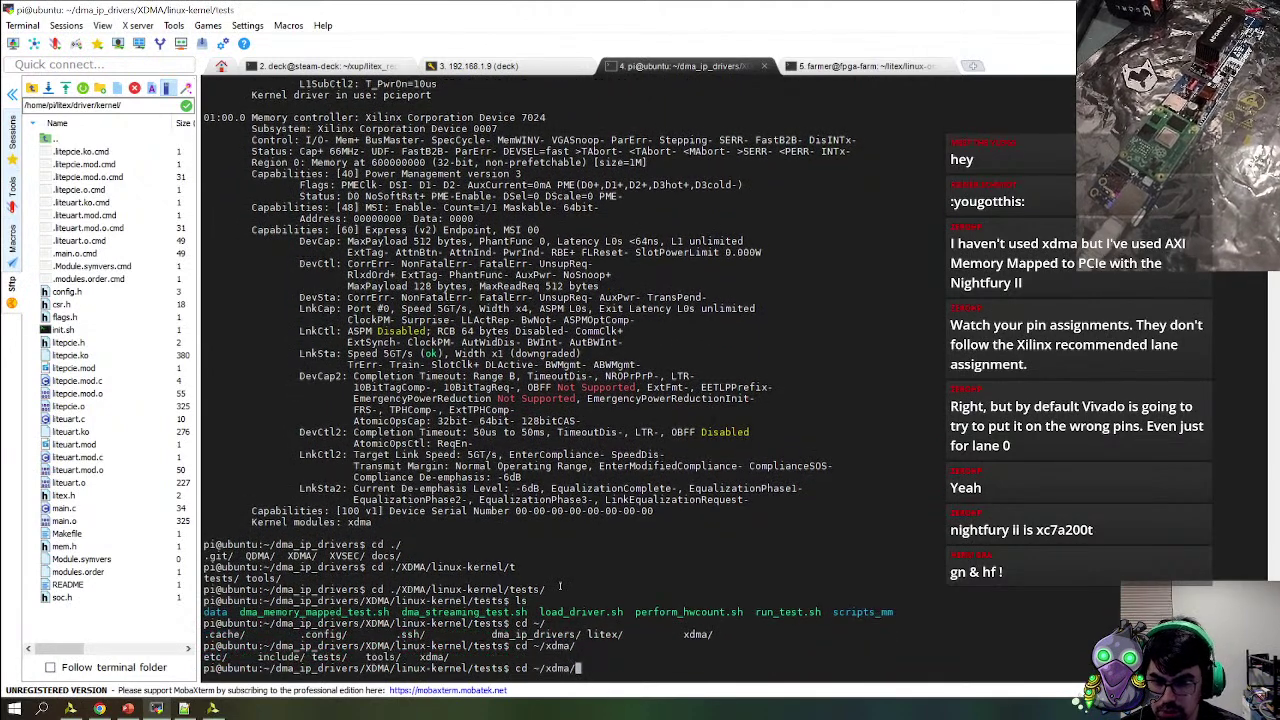
pyautogui.write('te')
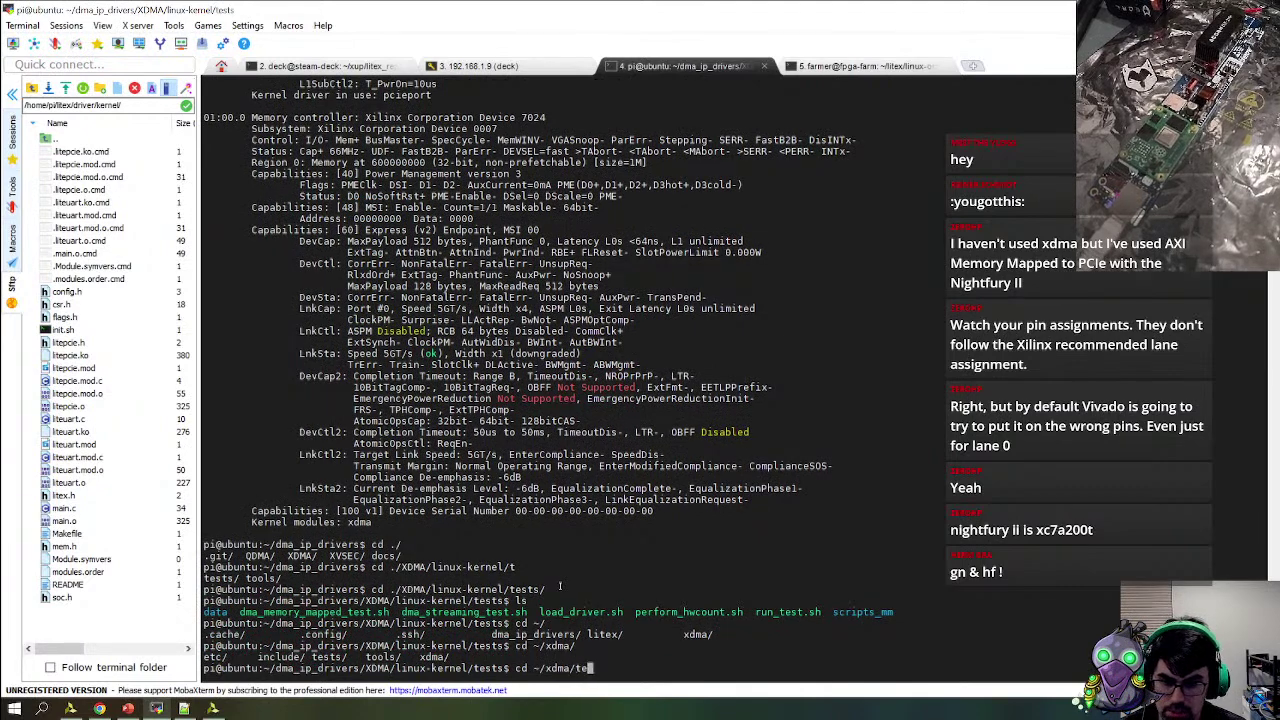
pyautogui.press('Tab')
pyautogui.press('Return')
# Try to load the XDMA driver by running ./load_driver.sh and rerunning it with sudo
pyautogui.write('./')
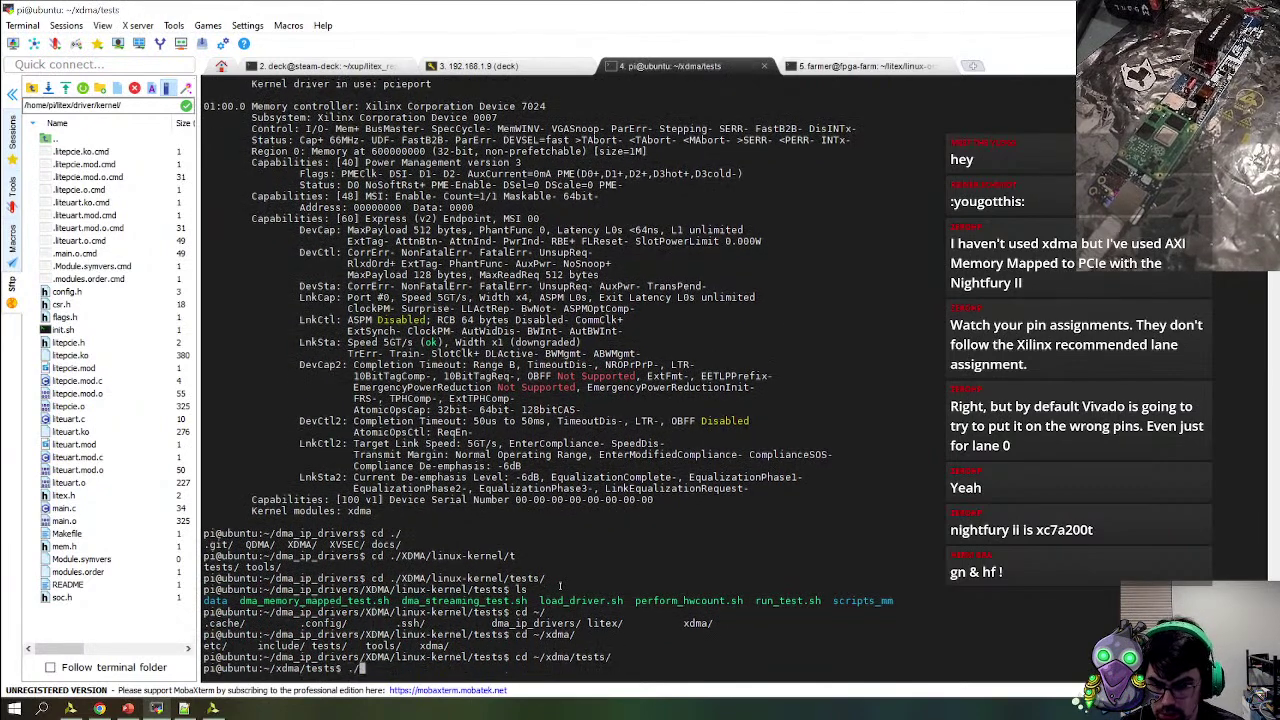
pyautogui.write('l')
pyautogui.press('Tab')
pyautogui.press('Return')
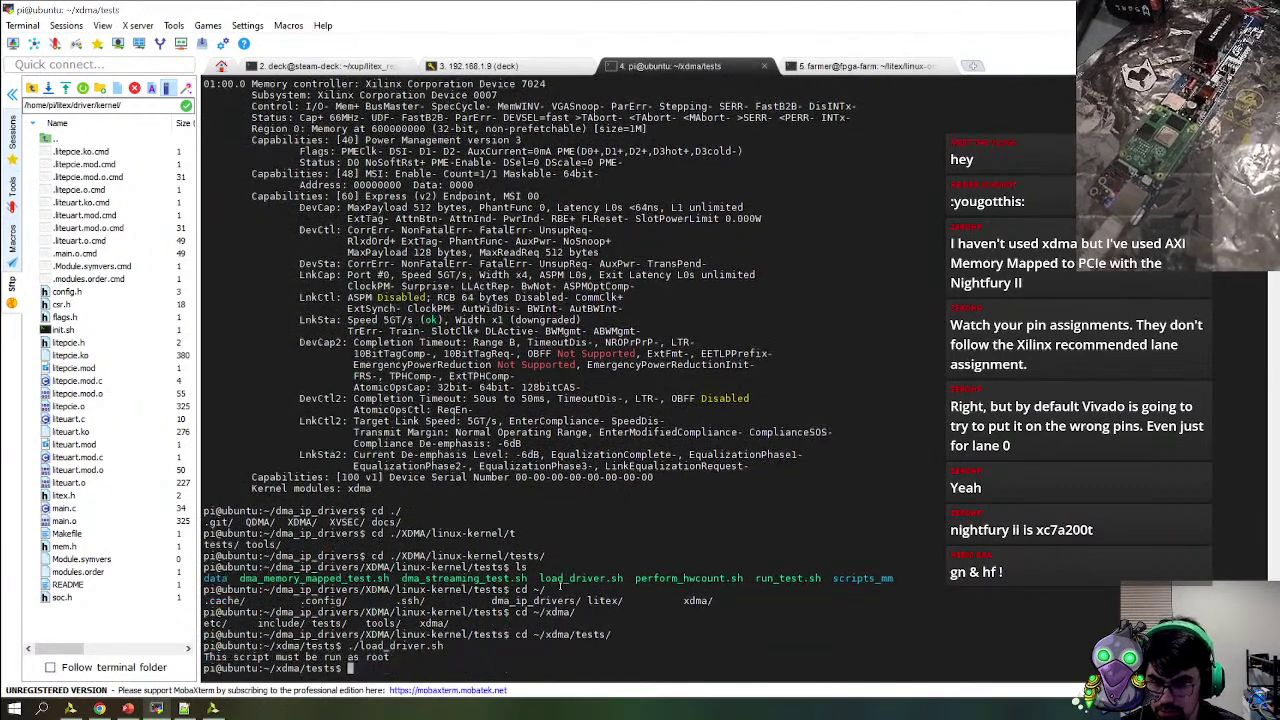
pyautogui.write('sudo ')
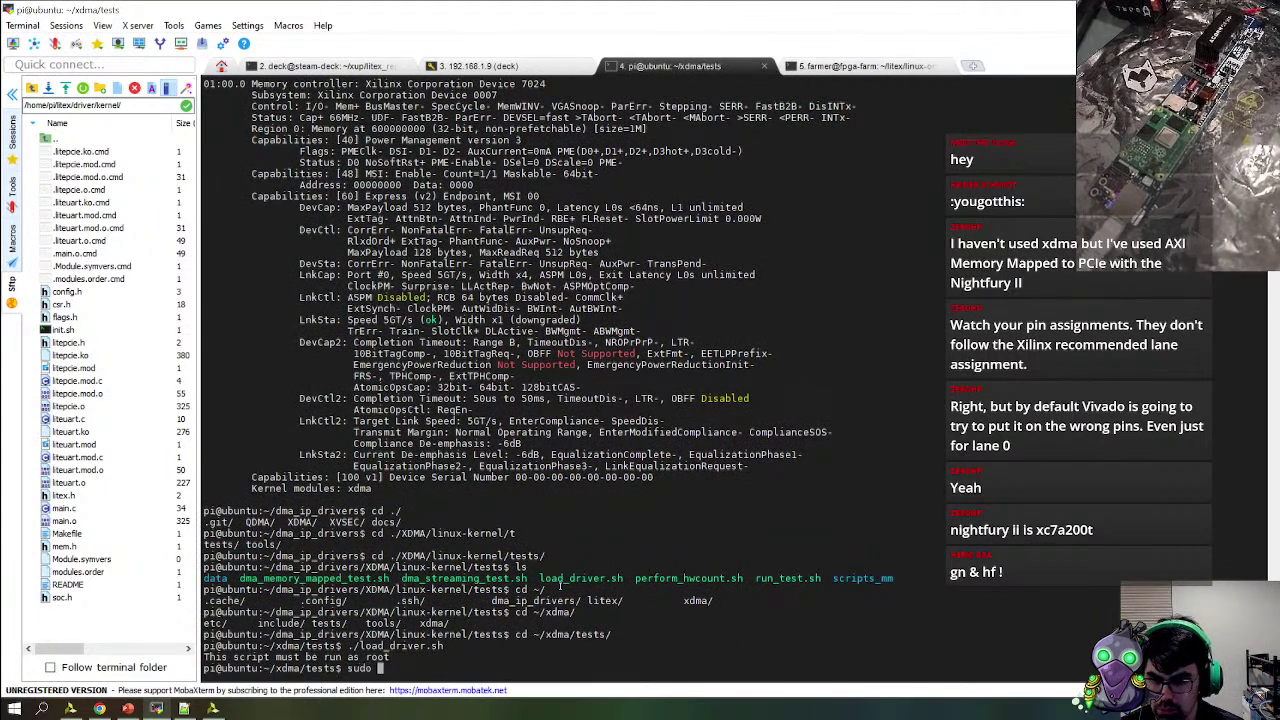
pyautogui.write('!!')
pyautogui.press('Return')
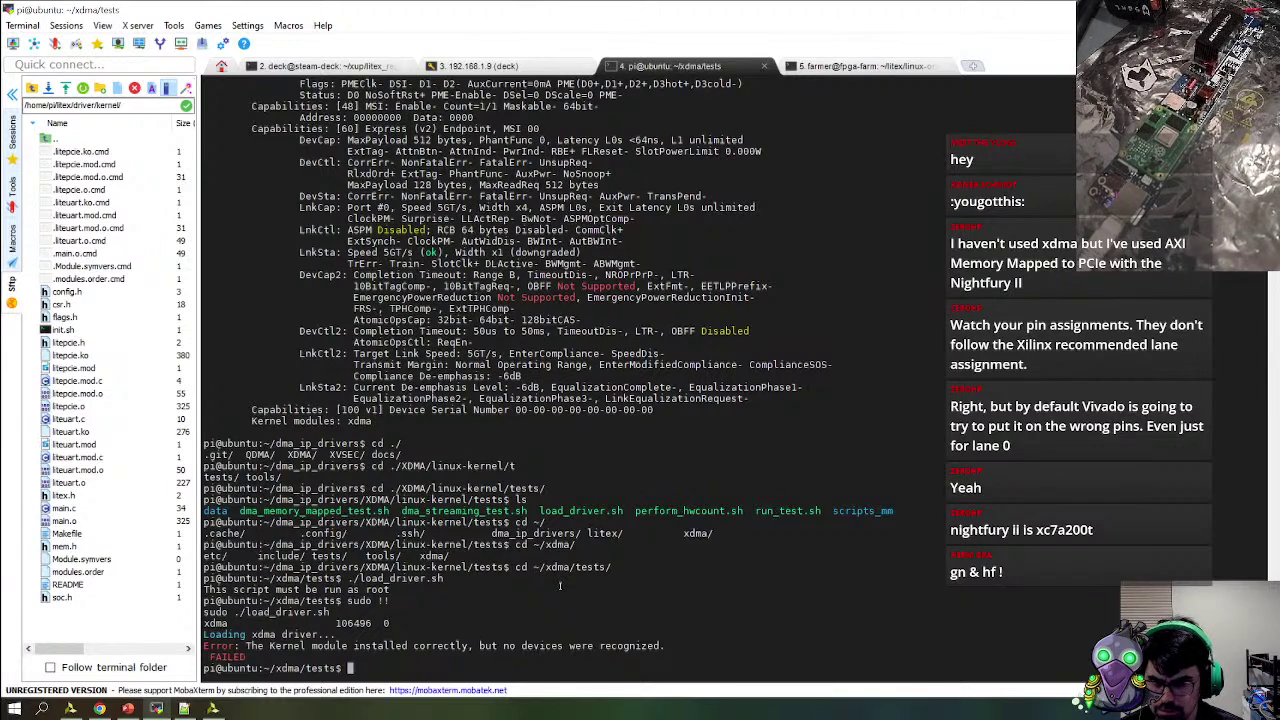
# Change to the ../xdma/ directory and rebuild and install the XDMA kernel module with sudo make install
pyautogui.write('cd ../')
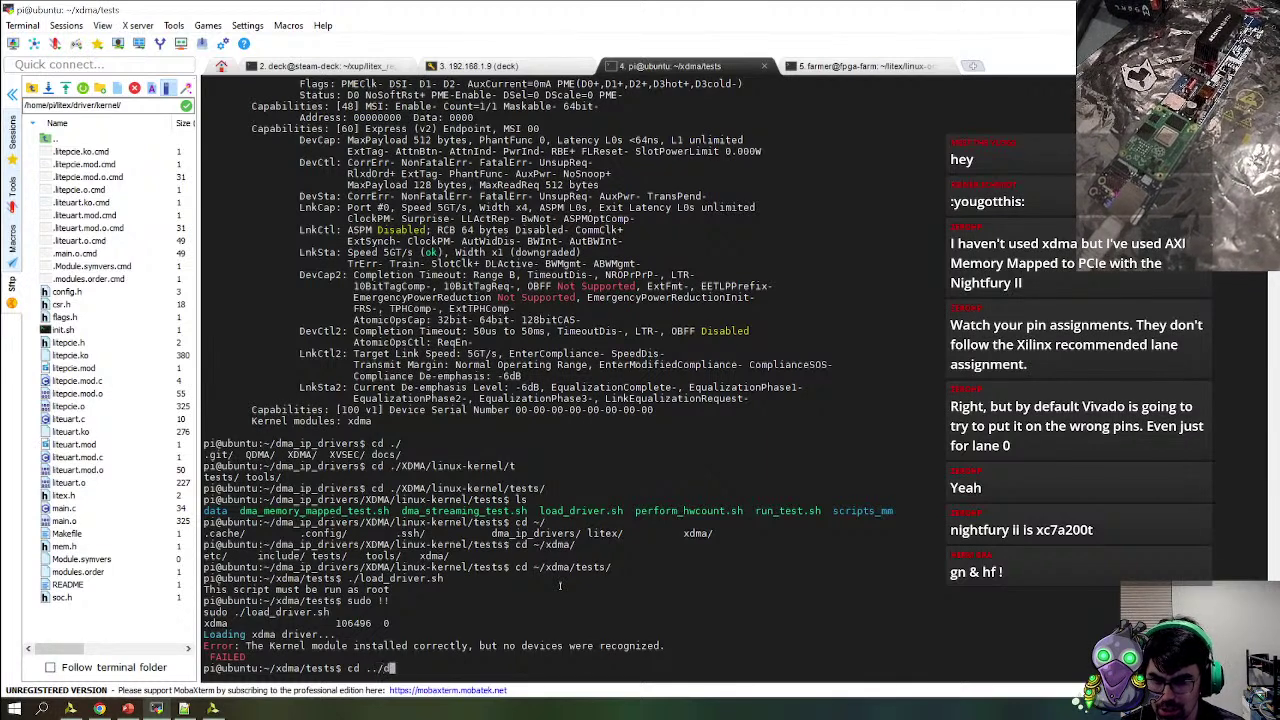
pyautogui.write('xdma/')
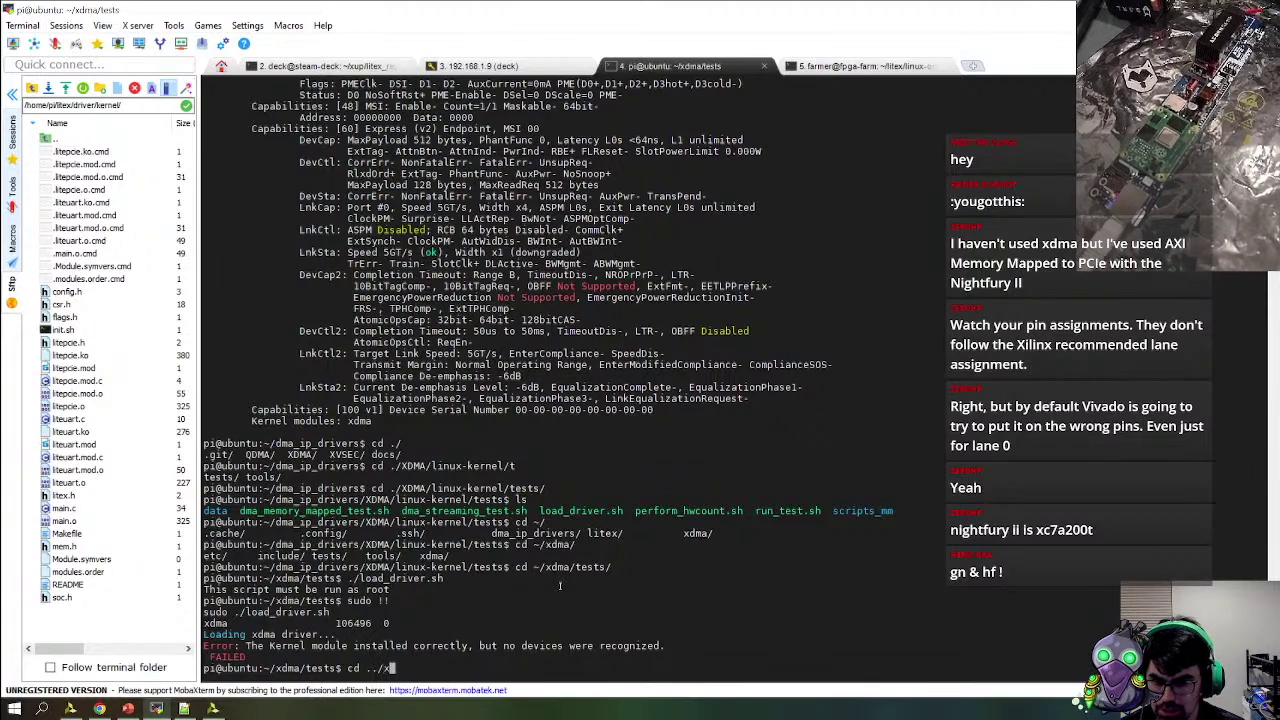
pyautogui.press('Return')
pyautogui.write('sudo make install')
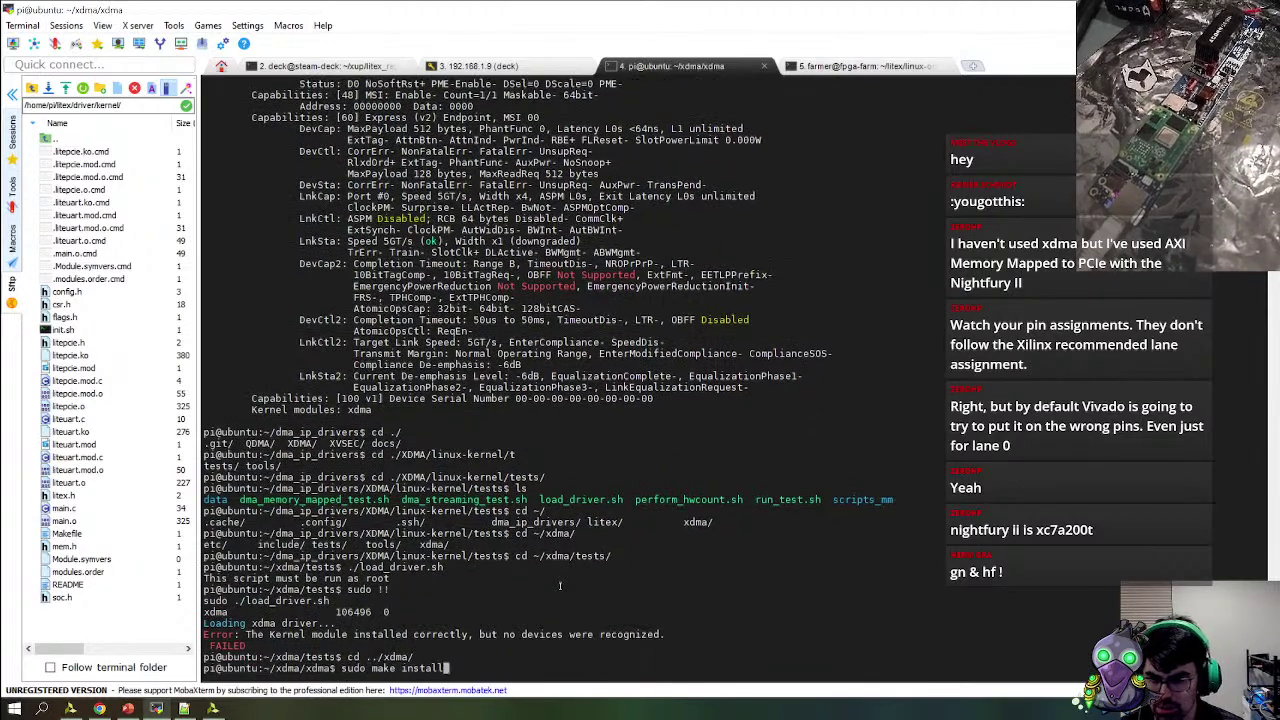
pyautogui.press('Return')
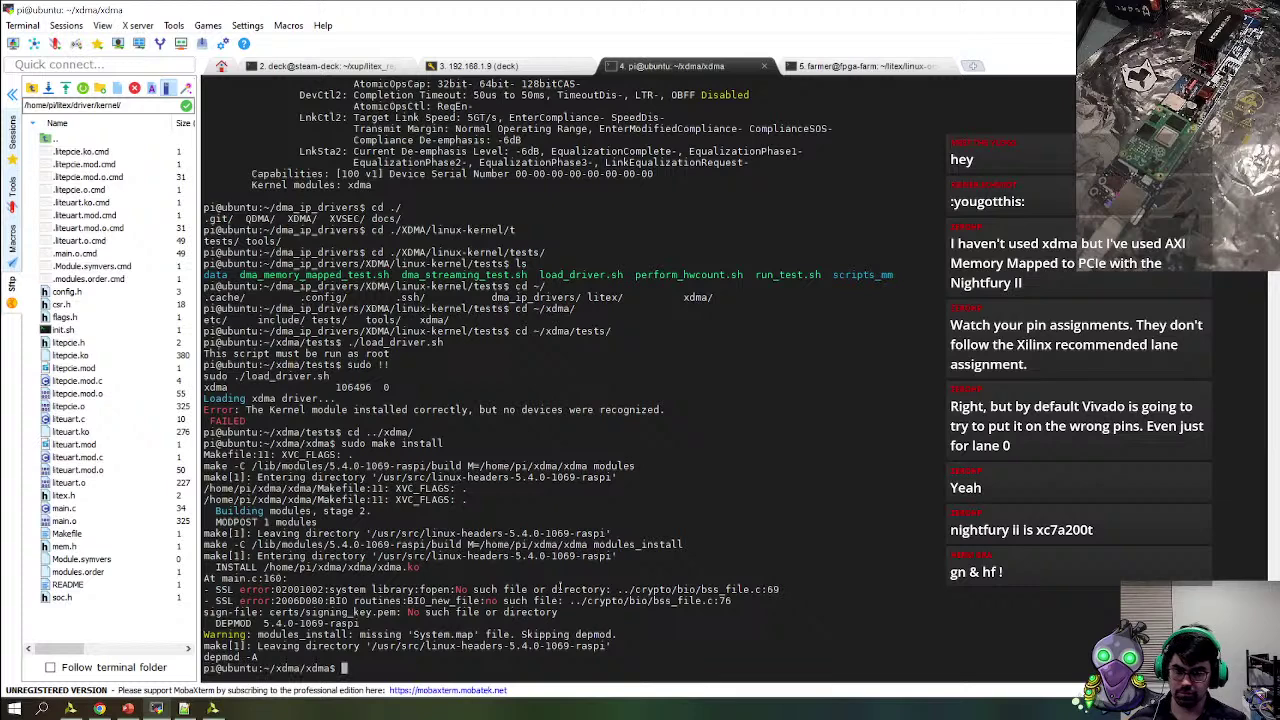
# List the PCI devices in full detail with sudo lspci -vvv
pyautogui.write('s')
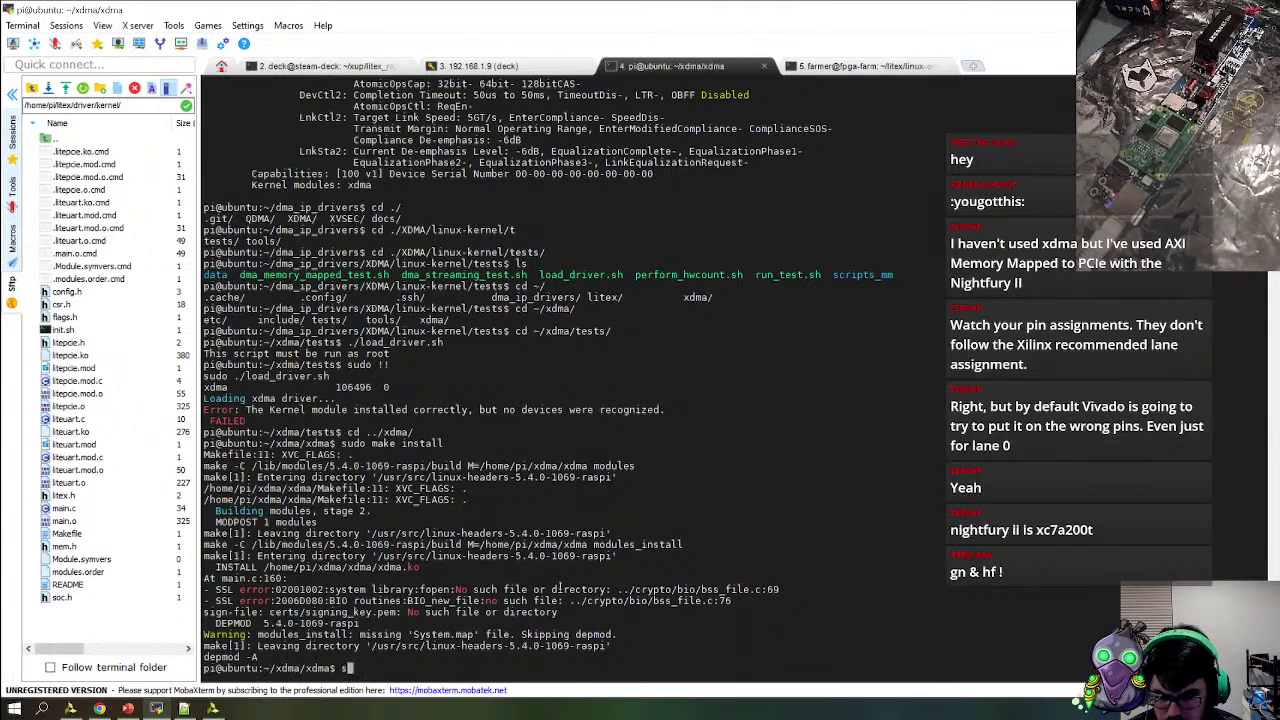
pyautogui.write('udo lspci -vvv')
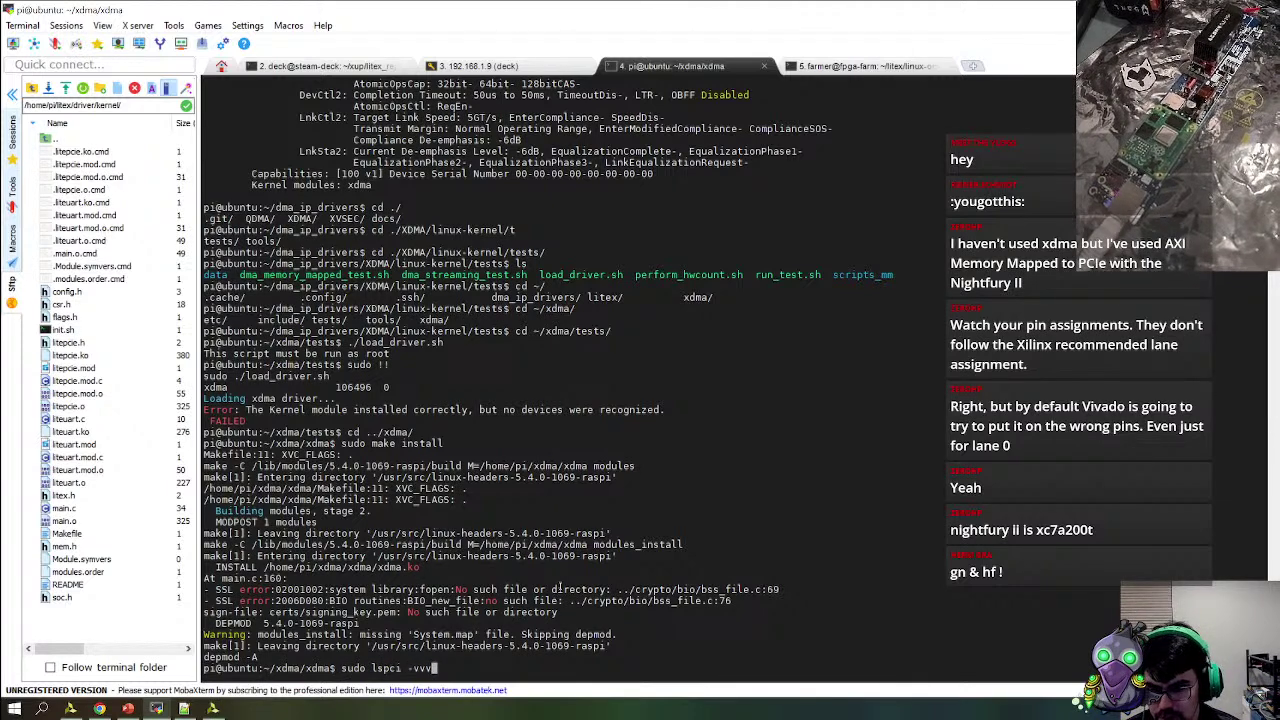
pyautogui.press('Return')
# Change to the ../tests/ directory and list its contents
pyautogui.write('cd ../te')
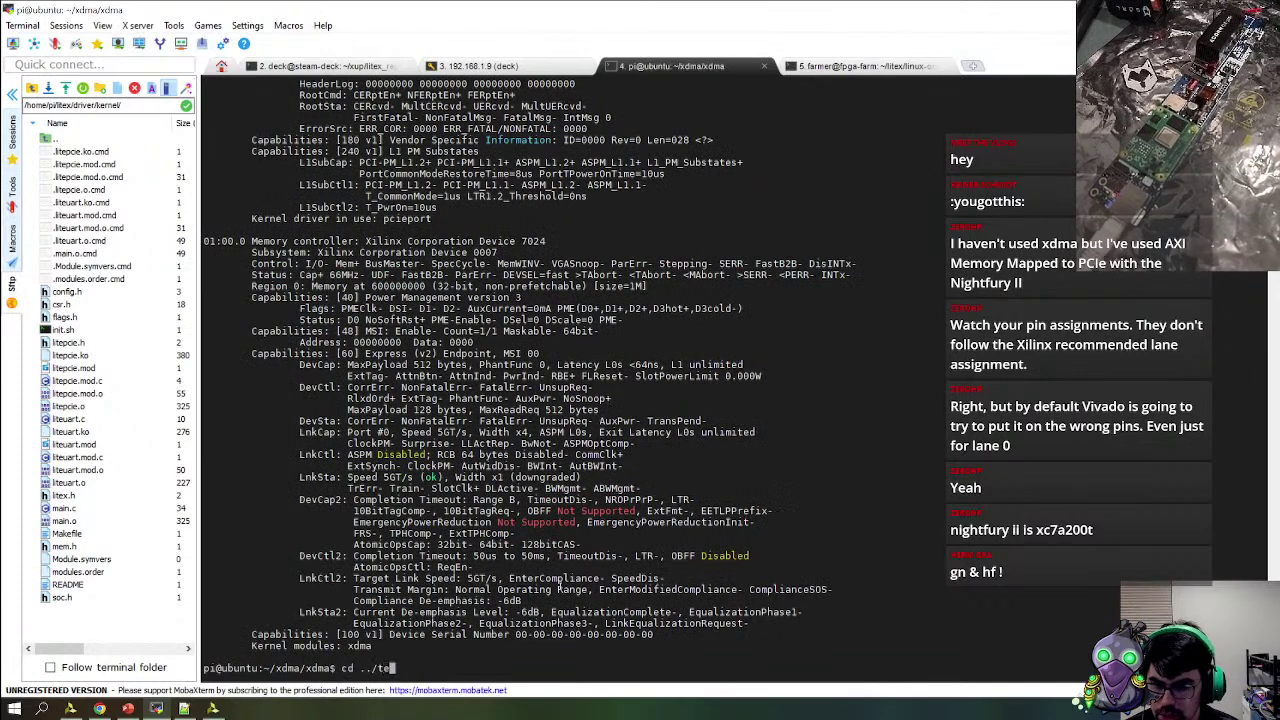
pyautogui.press('Tab')
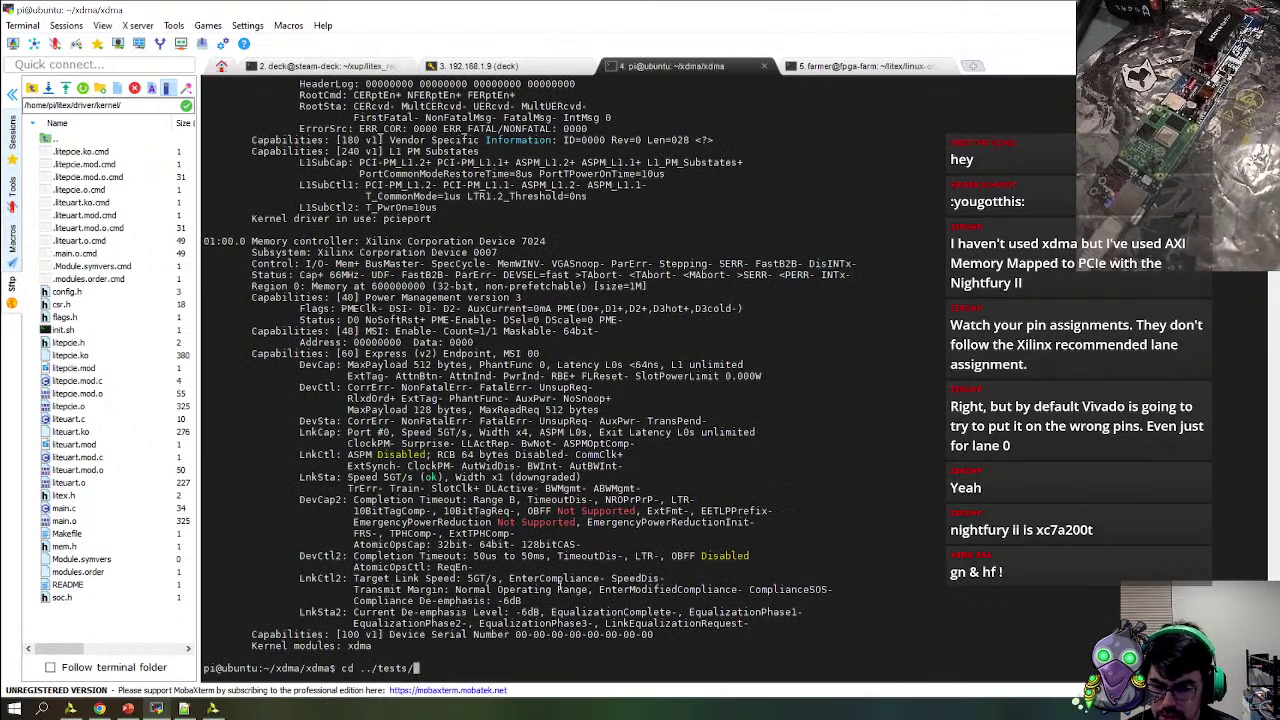
pyautogui.press('Return')
pyautogui.write('ls')
pyautogui.press('Return')
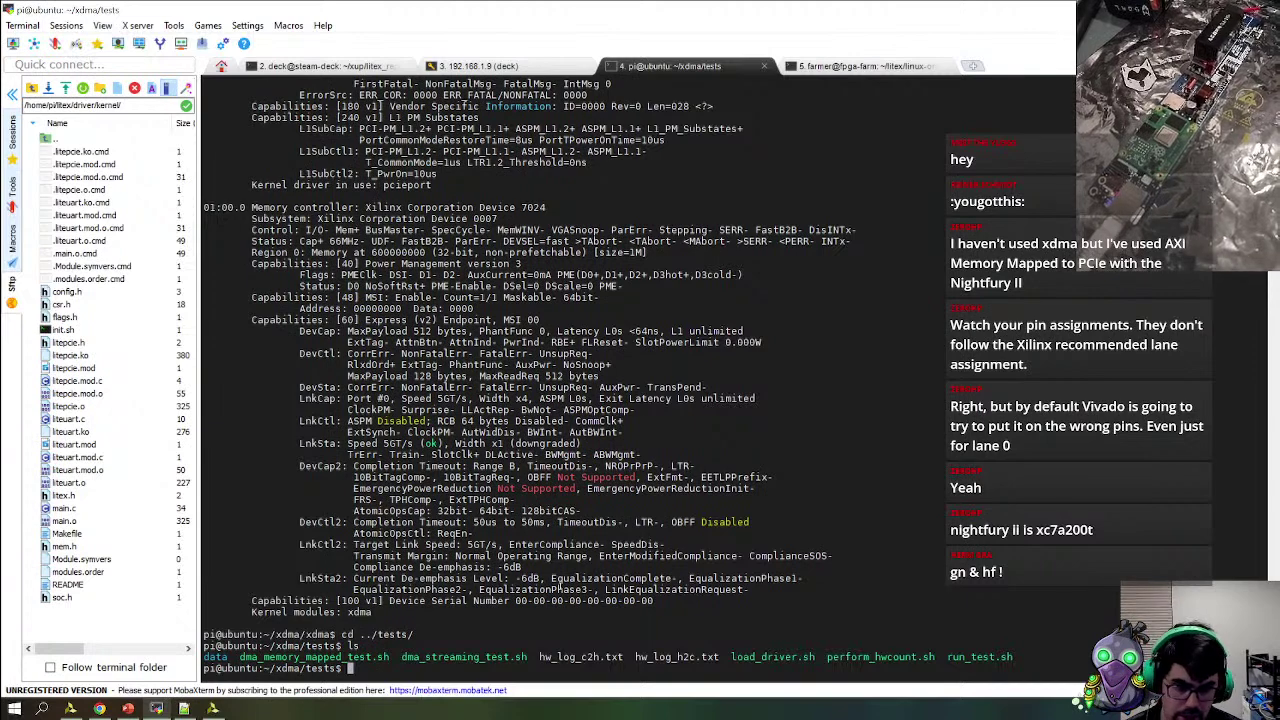
# Try again to load the reinstalled XDMA driver with ./load_driver.sh, repeating the command with sudo
pyautogui.write('./lo')
pyautogui.press('Tab')
pyautogui.press('Return')
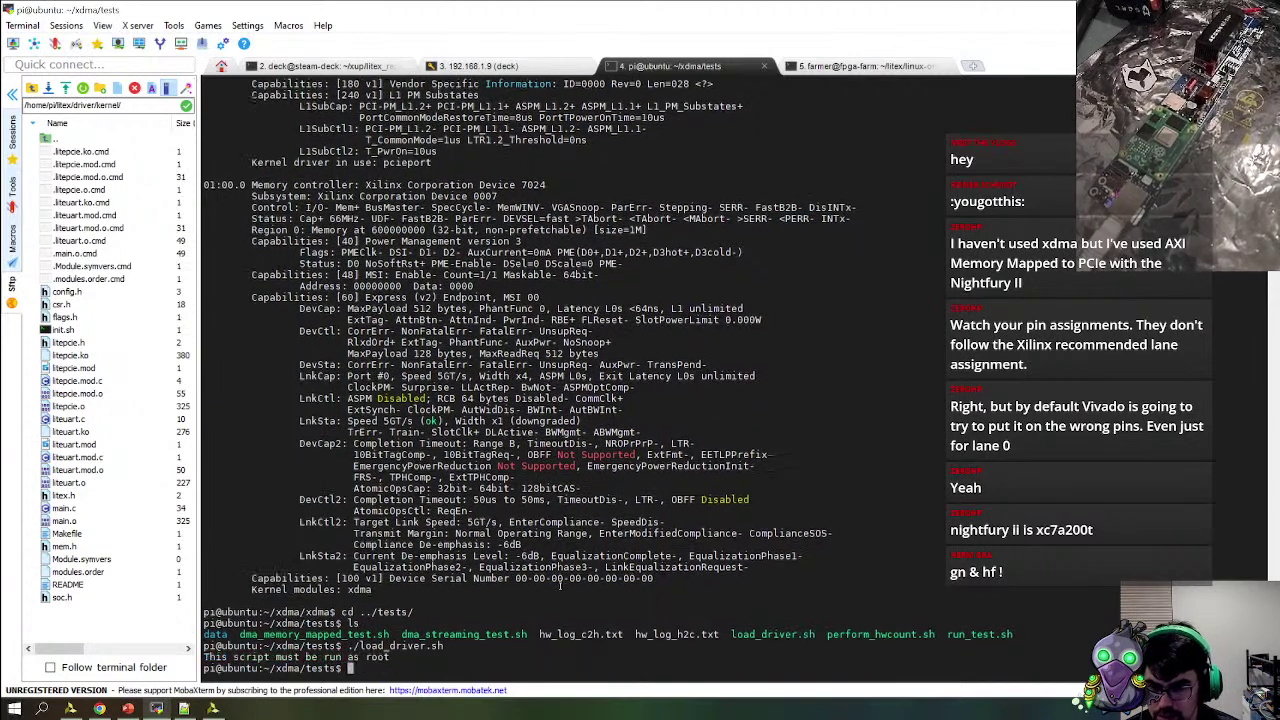
pyautogui.write('sudo ')
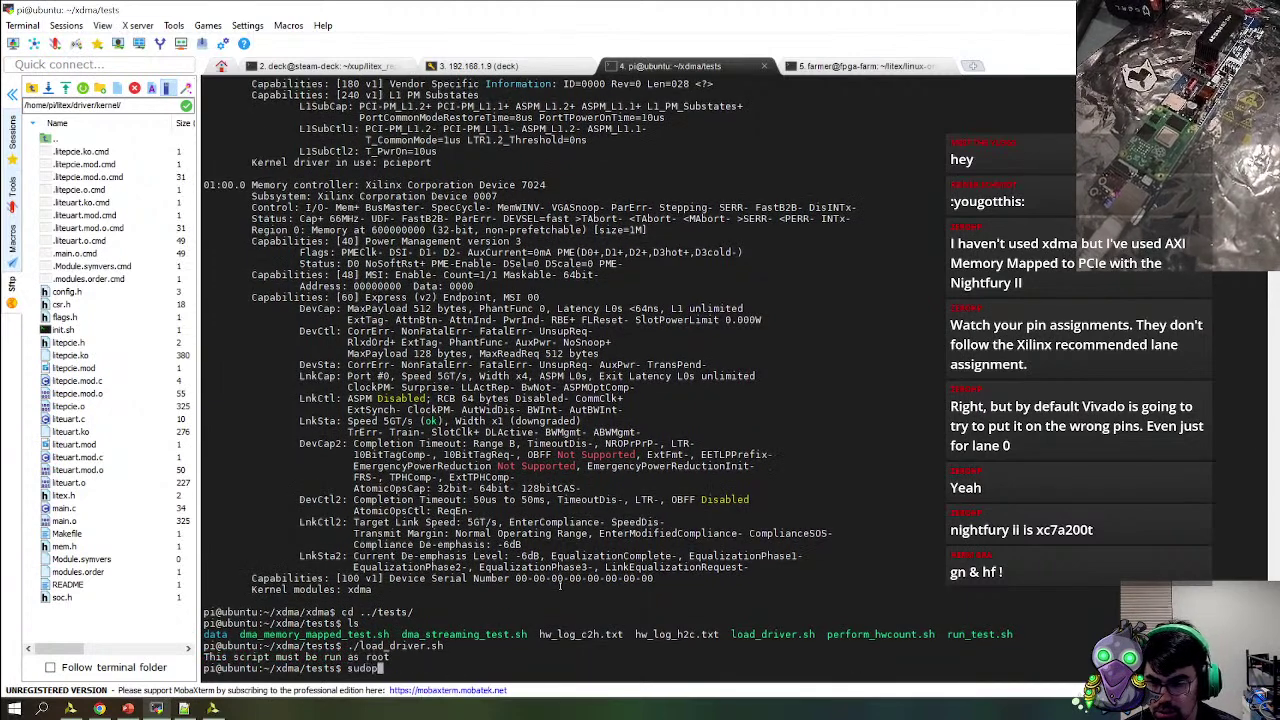
pyautogui.write('!!')
pyautogui.press('Return')
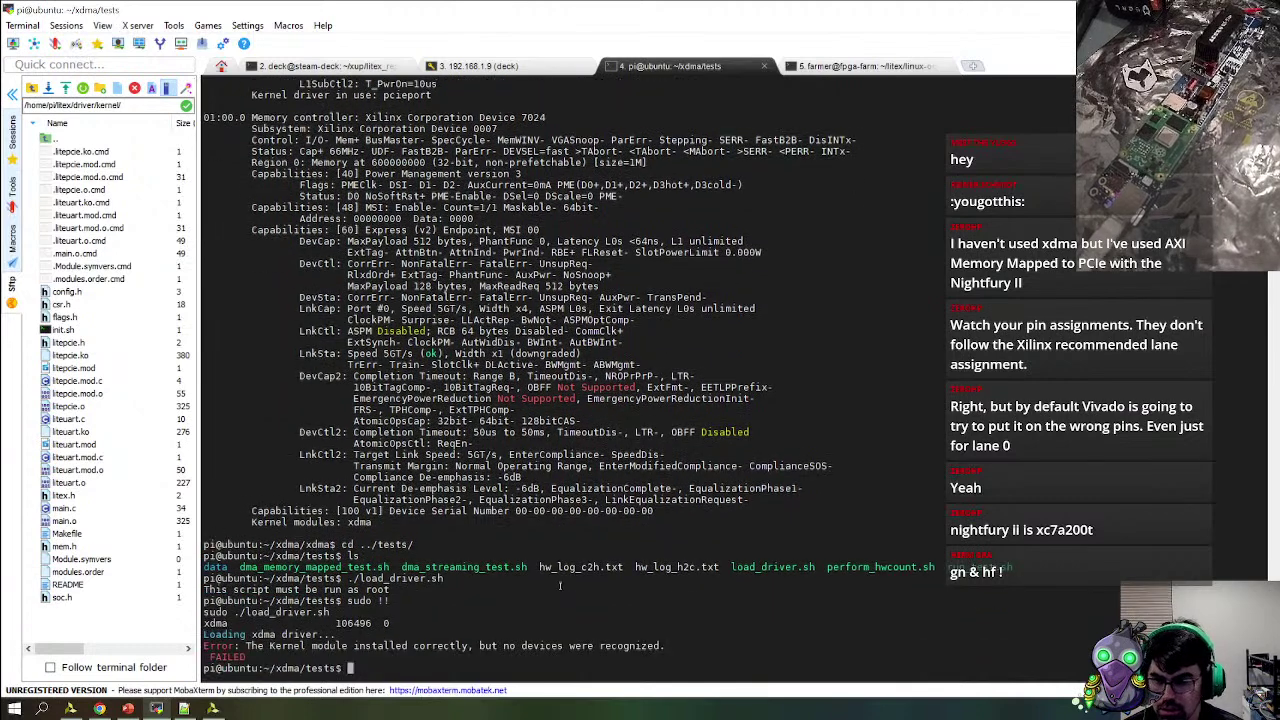
# Switch to Vivado, open the Hardware Manager and connect to the local hardware target
pyautogui.click(212, 708)
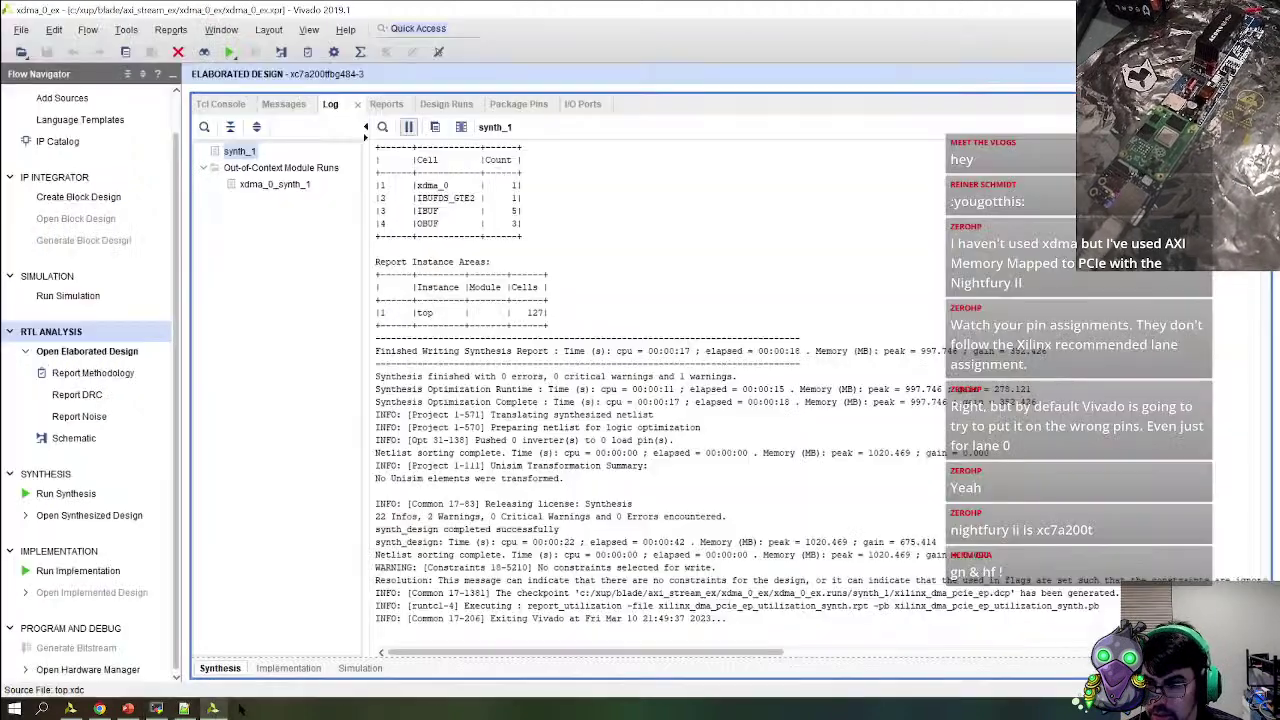
pyautogui.click(114, 675)
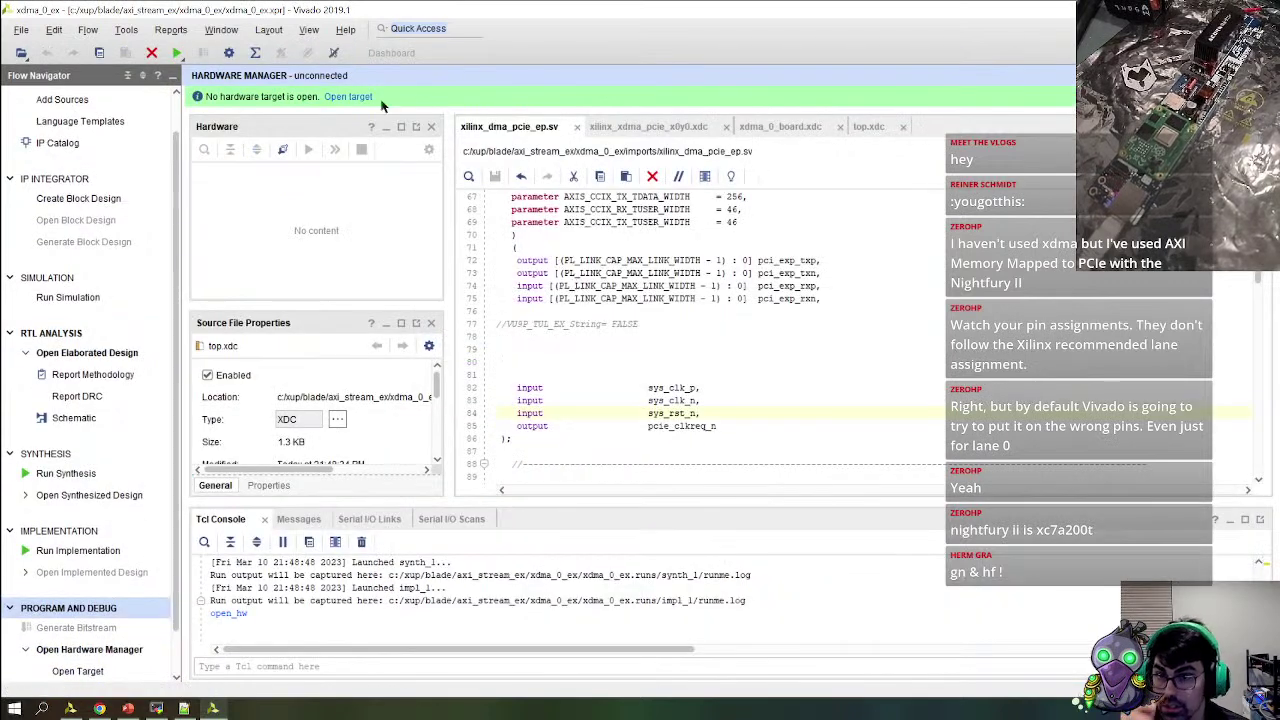
pyautogui.click(366, 98)
pyautogui.click(395, 118)
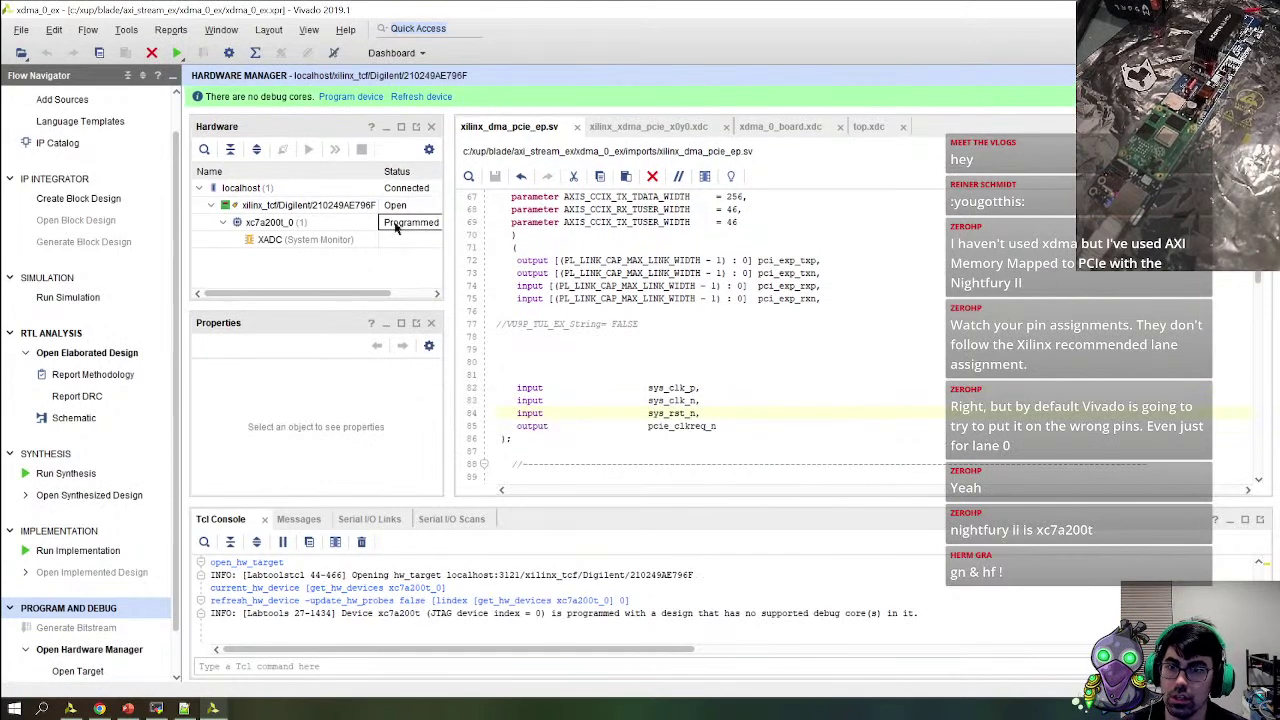
# Program the xc7a200t_0 device with nite2temp.bit from the SQRL folder, without setting a debug probes file
pyautogui.rightClick(394, 224)
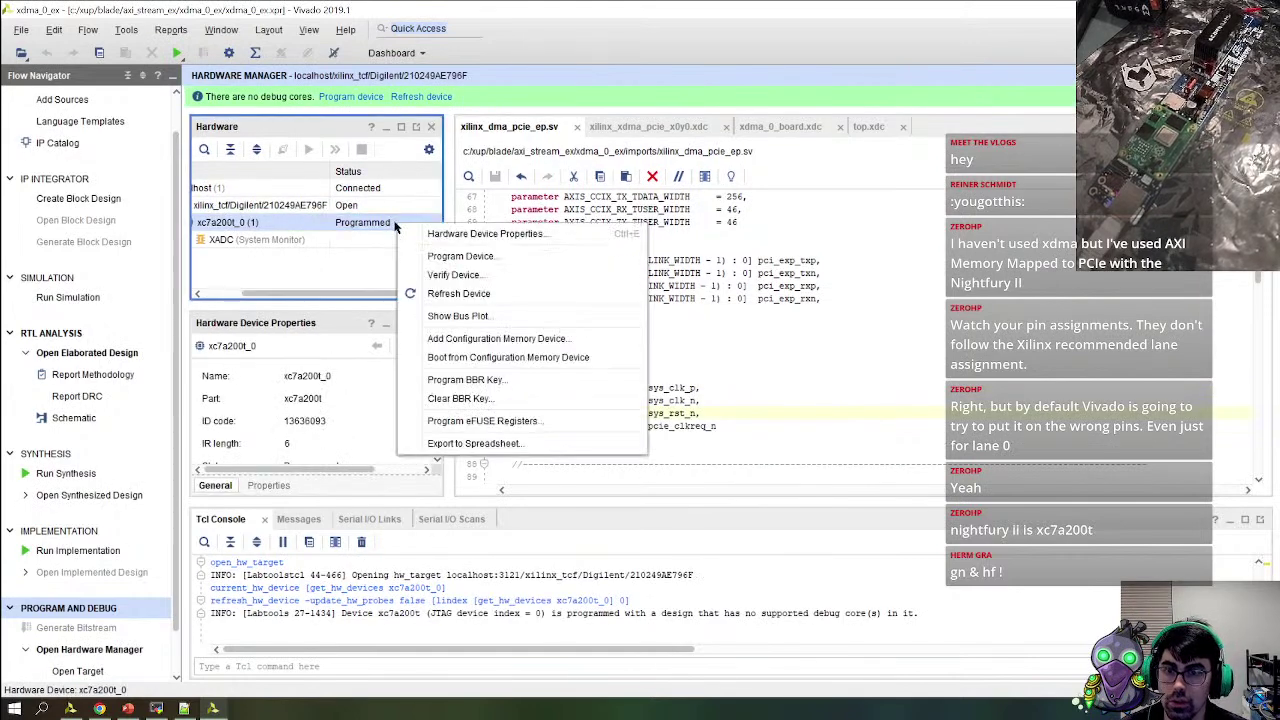
pyautogui.click(472, 257)
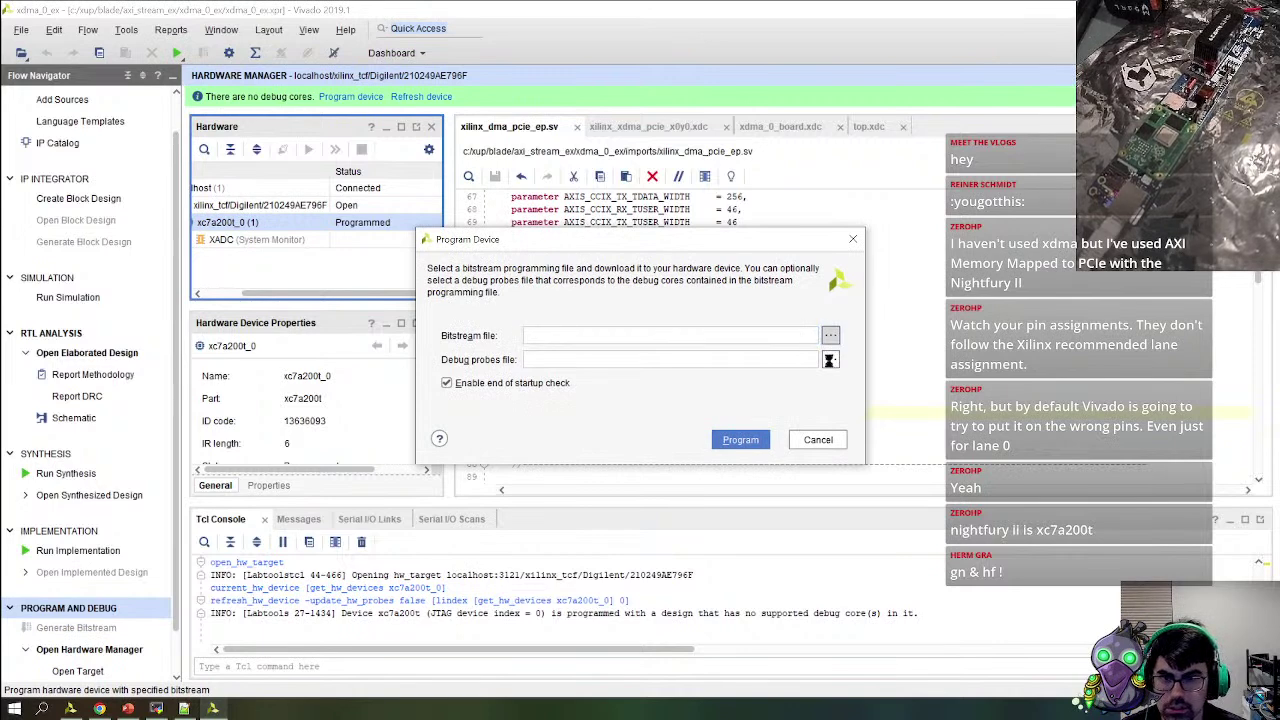
pyautogui.click(985, 205)
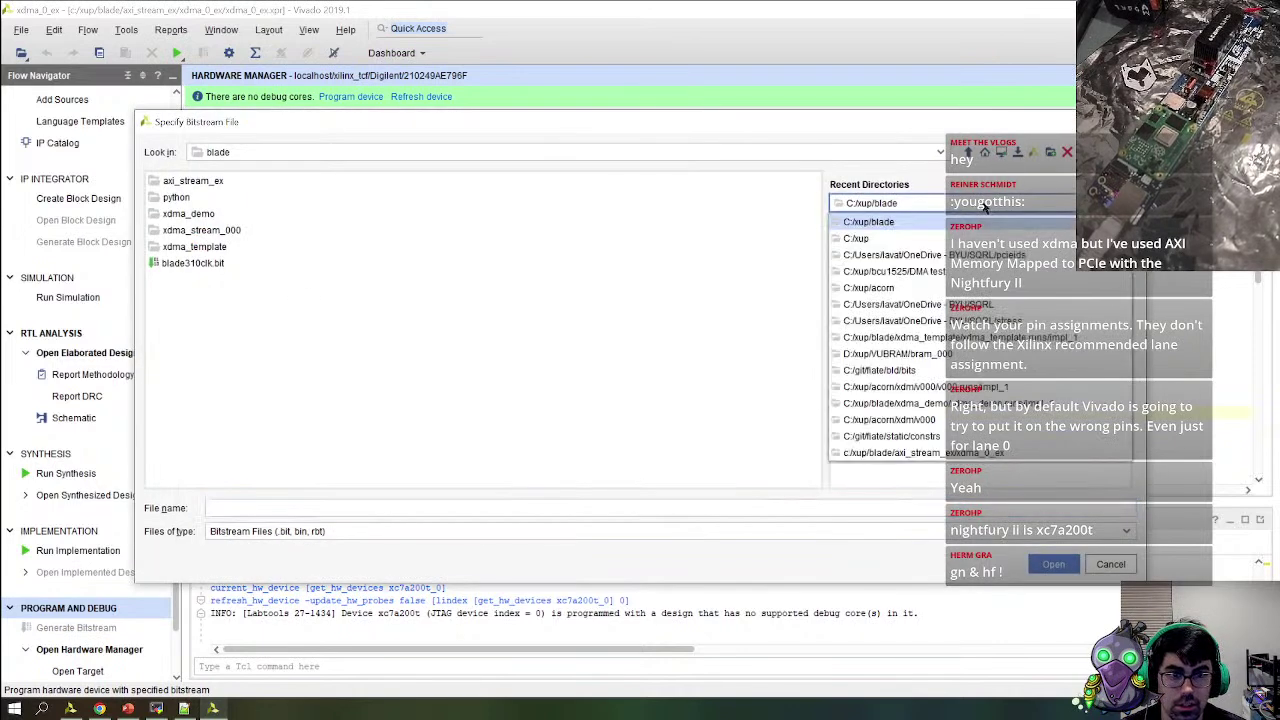
pyautogui.click(1018, 318)
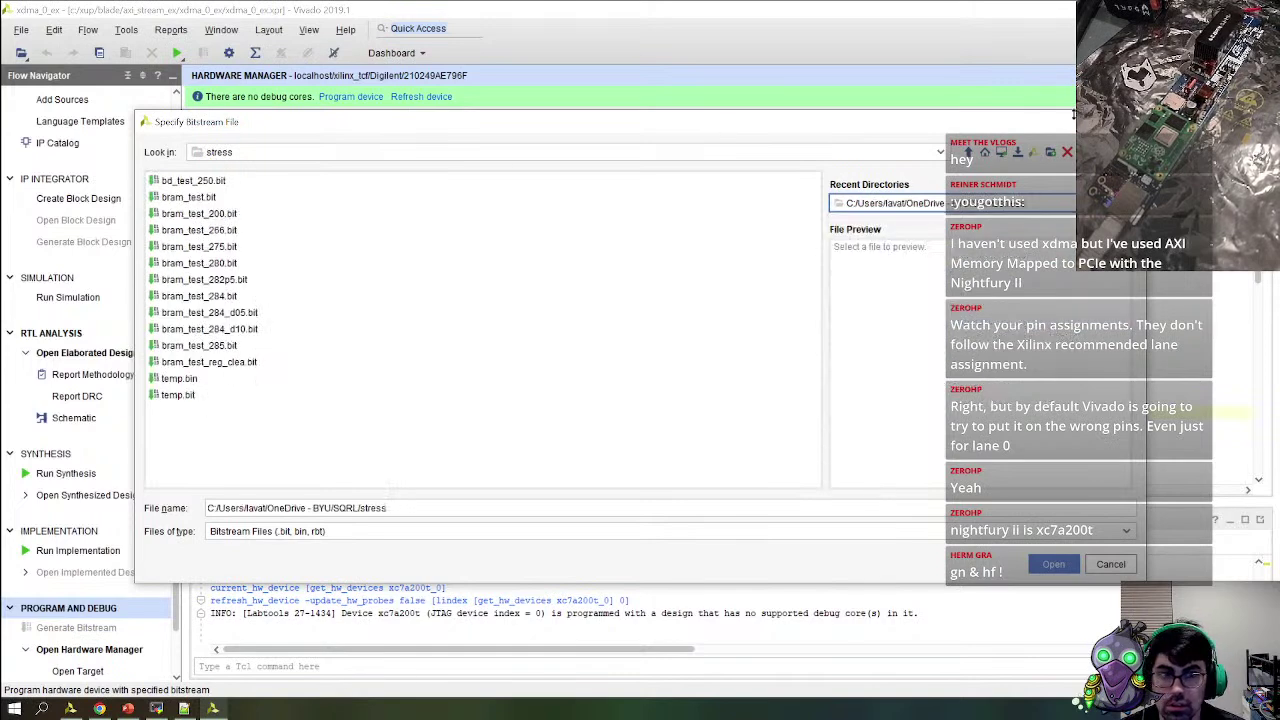
pyautogui.click(968, 152)
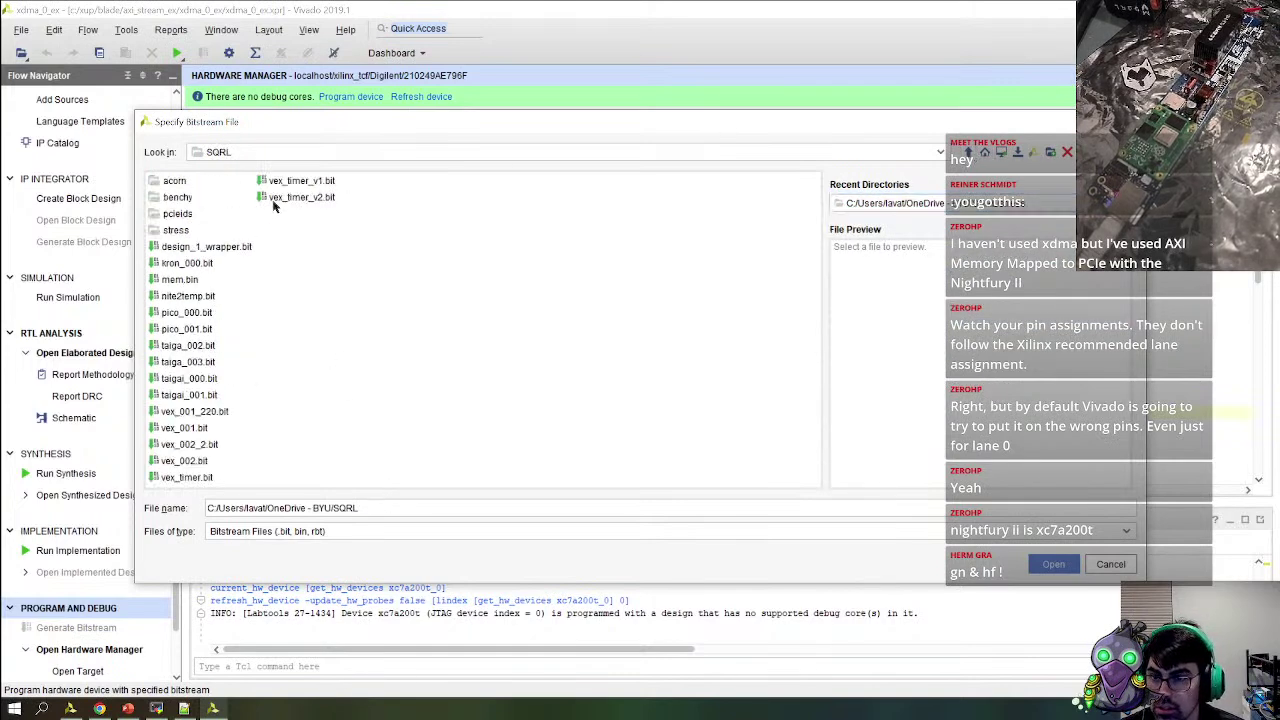
pyautogui.doubleClick(172, 297)
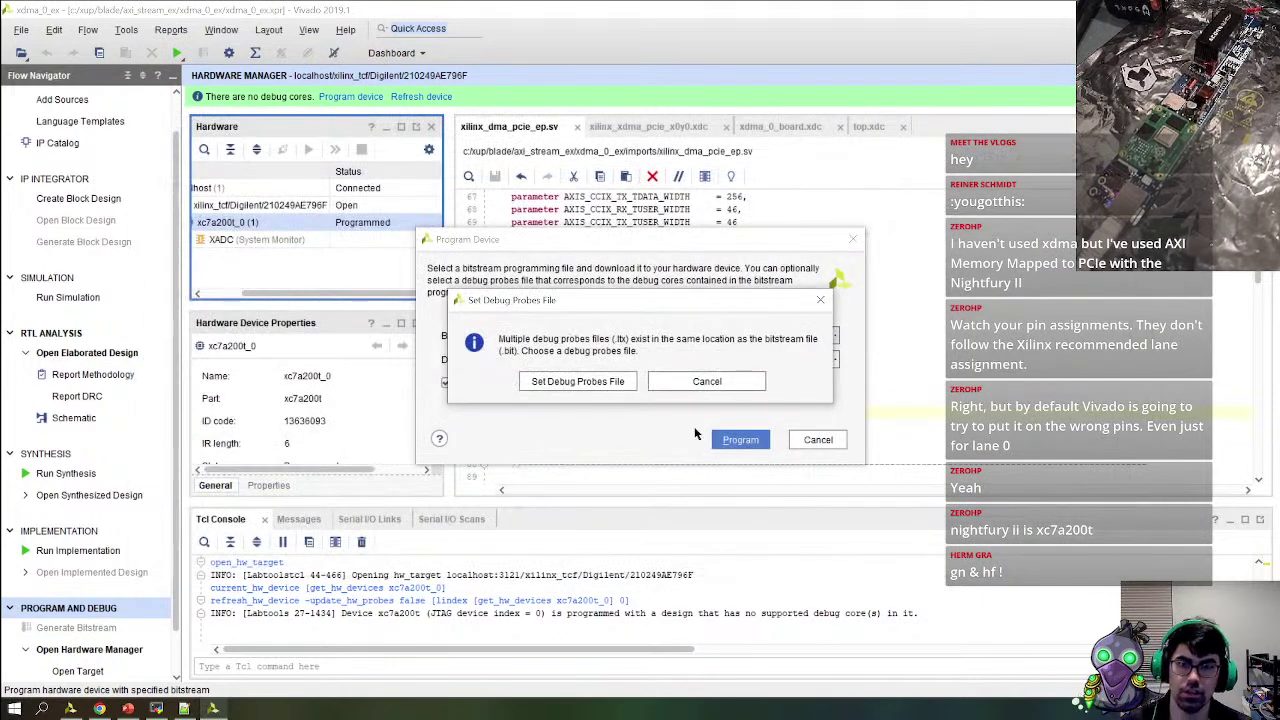
pyautogui.click(710, 383)
pyautogui.click(728, 437)
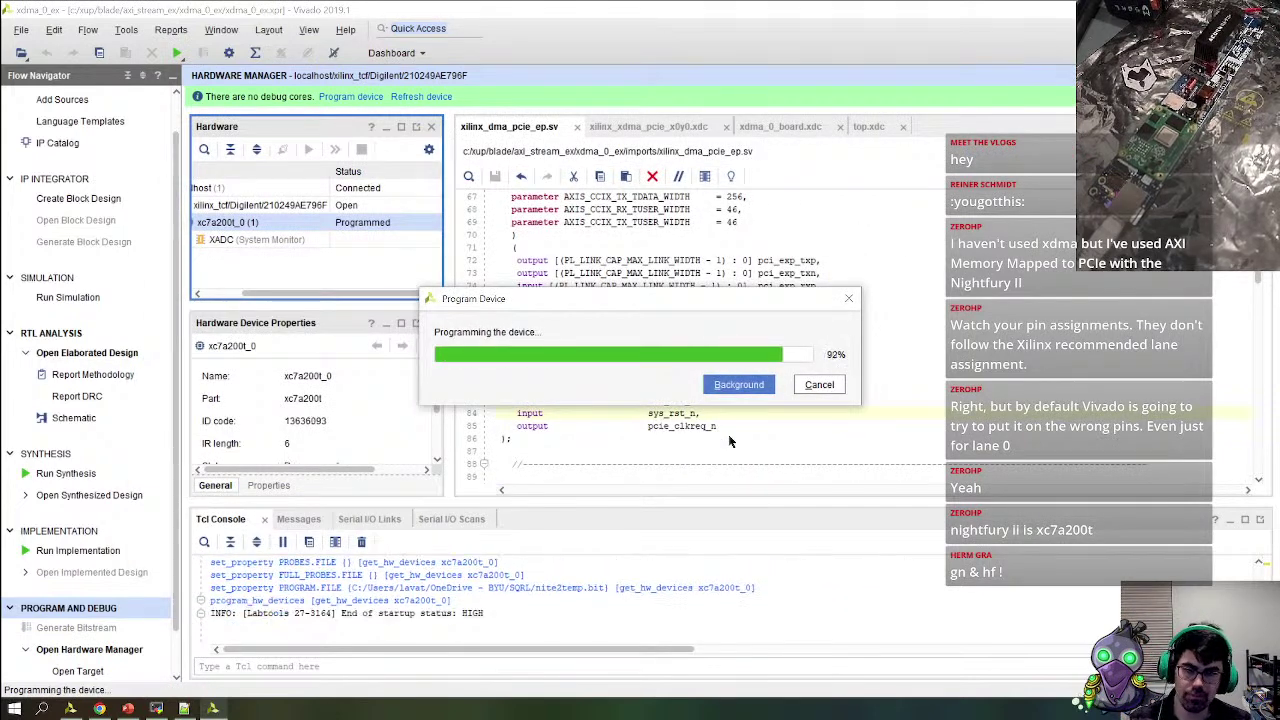
# Switch to the Raspberry Pi session in MobaXterm and rerun sudo ./load_driver.sh
pyautogui.hotkey('alt', 'Tab')
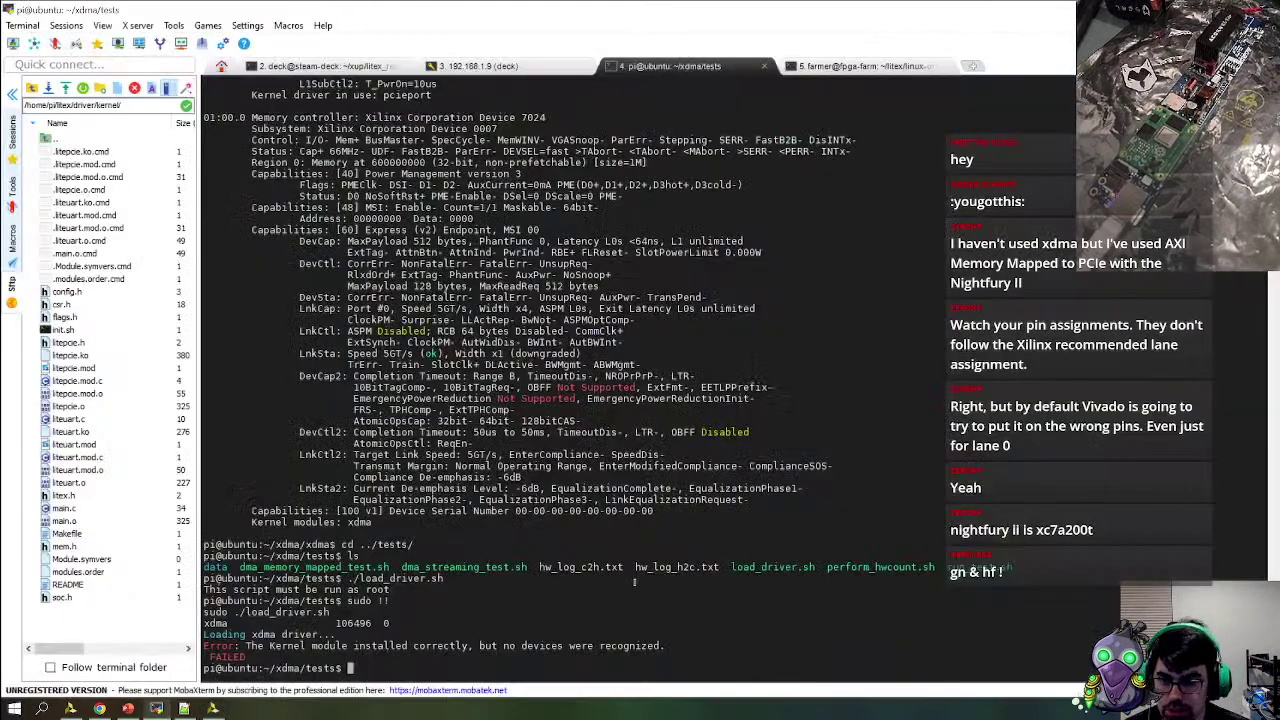
pyautogui.press('Up')
pyautogui.press('Return')
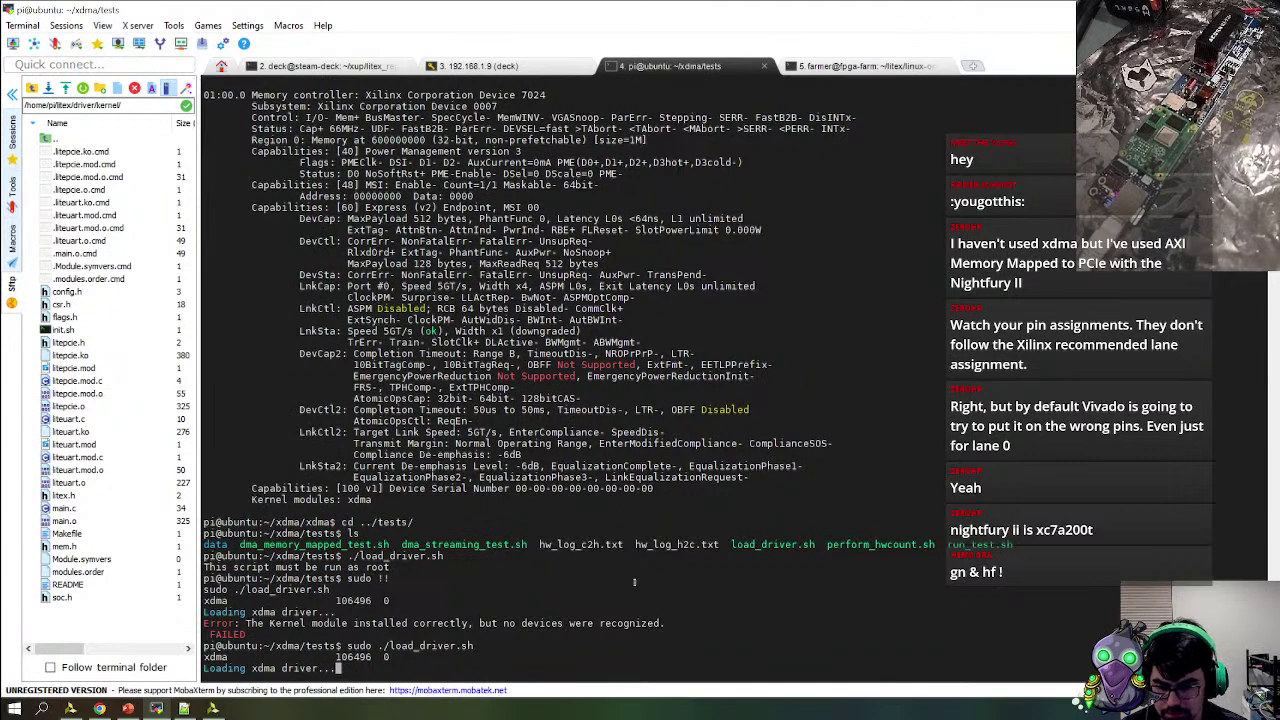
# Open a new local terminal and ping the Raspberry Pi at 192.168.1.6
pyautogui.click(973, 67)
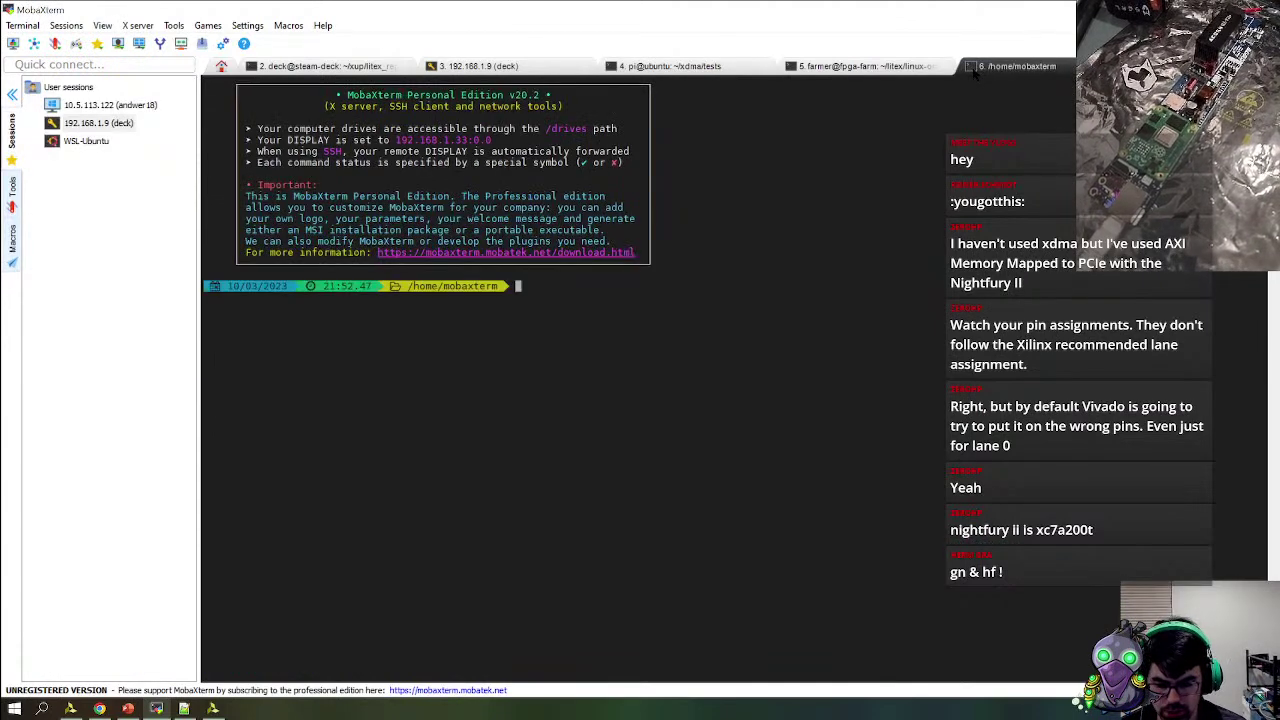
pyautogui.write('ping 192.168.1.6')
pyautogui.press('Return')
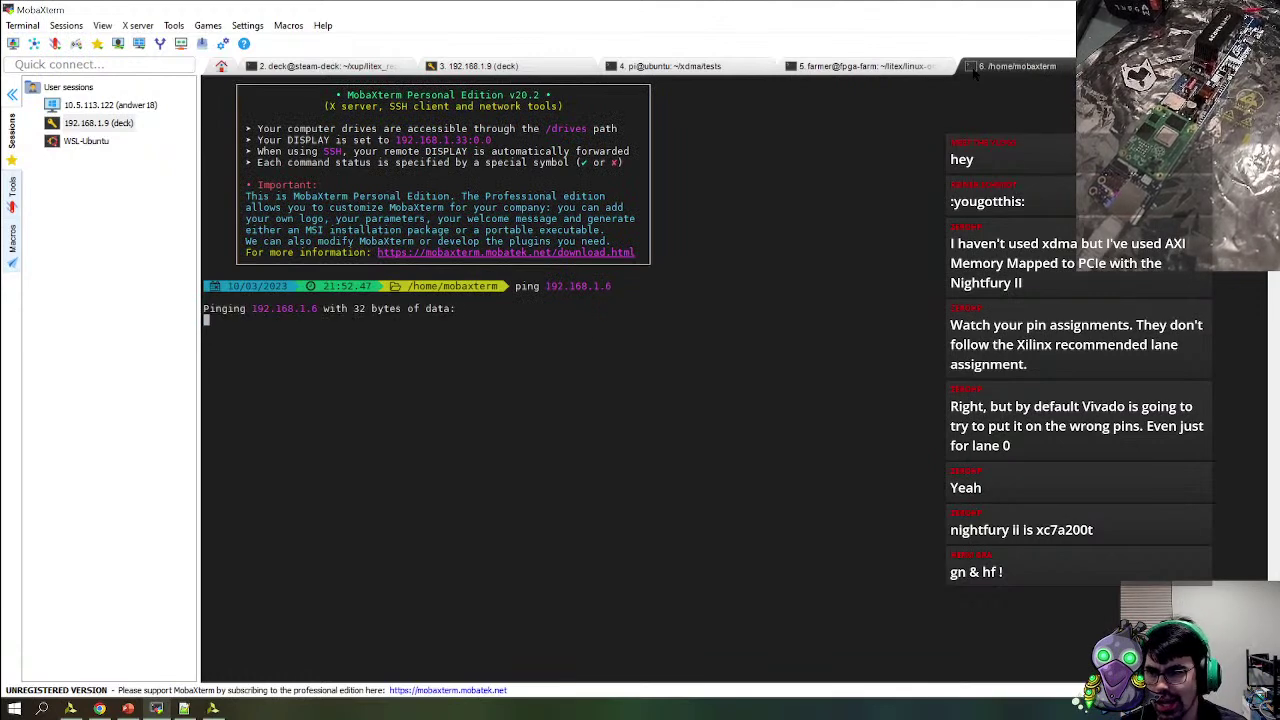
# Return to the disconnected Raspberry Pi session and start a continuous ping with ping 192.168.1.6 -t
pyautogui.click(705, 67)
pyautogui.press('Return')
pyautogui.press('Return')
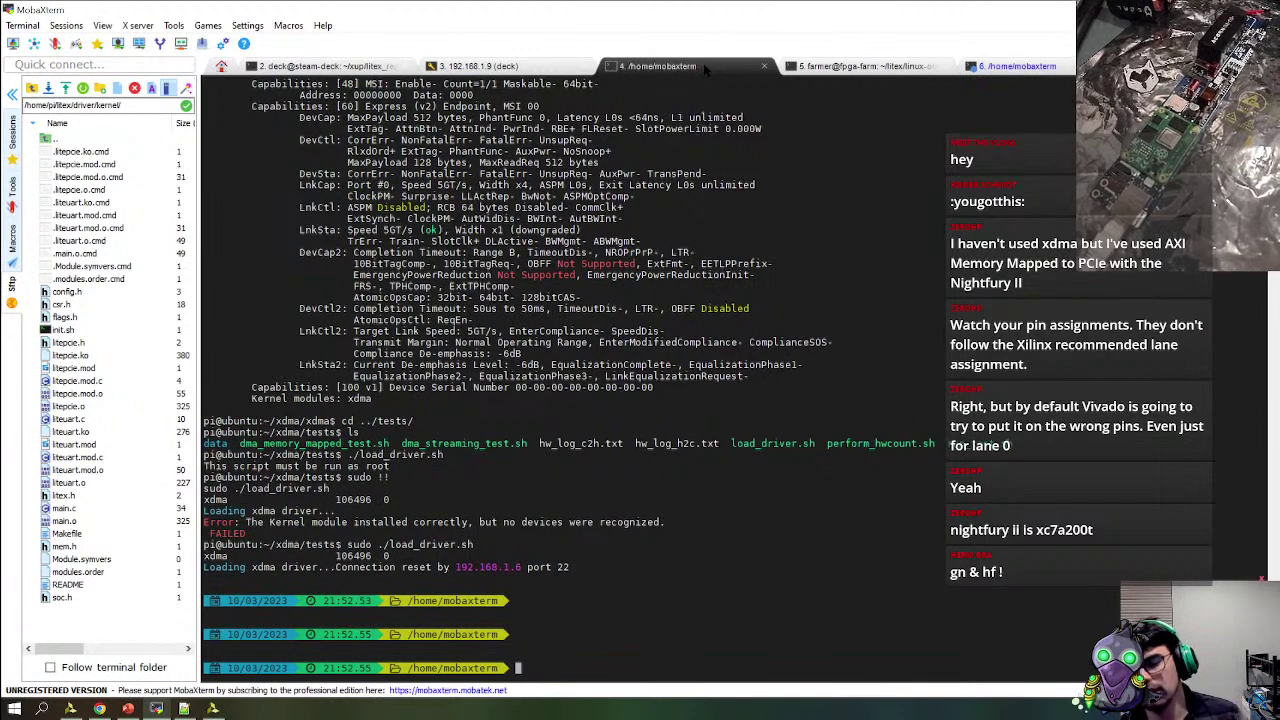
pyautogui.press('Up')
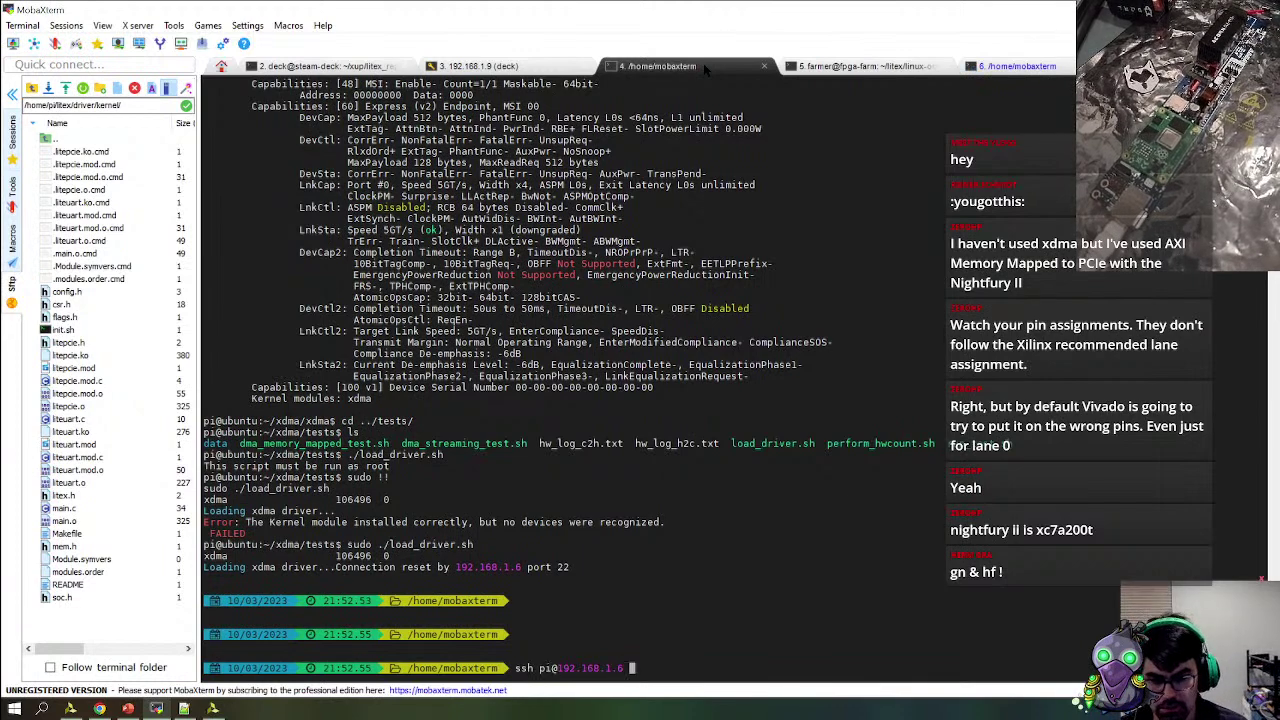
pyautogui.press('Up')
pyautogui.write('-t')
pyautogui.press('Return')
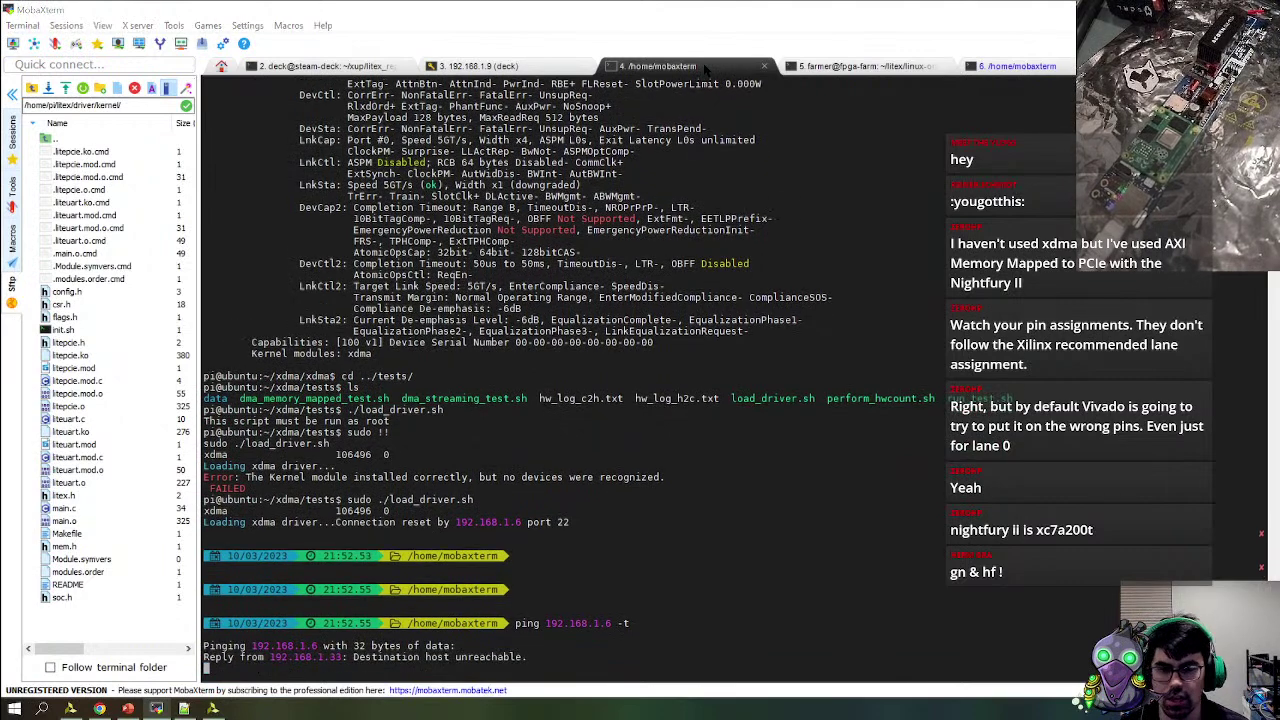
pyautogui.hotkey('alt', 'Tab')
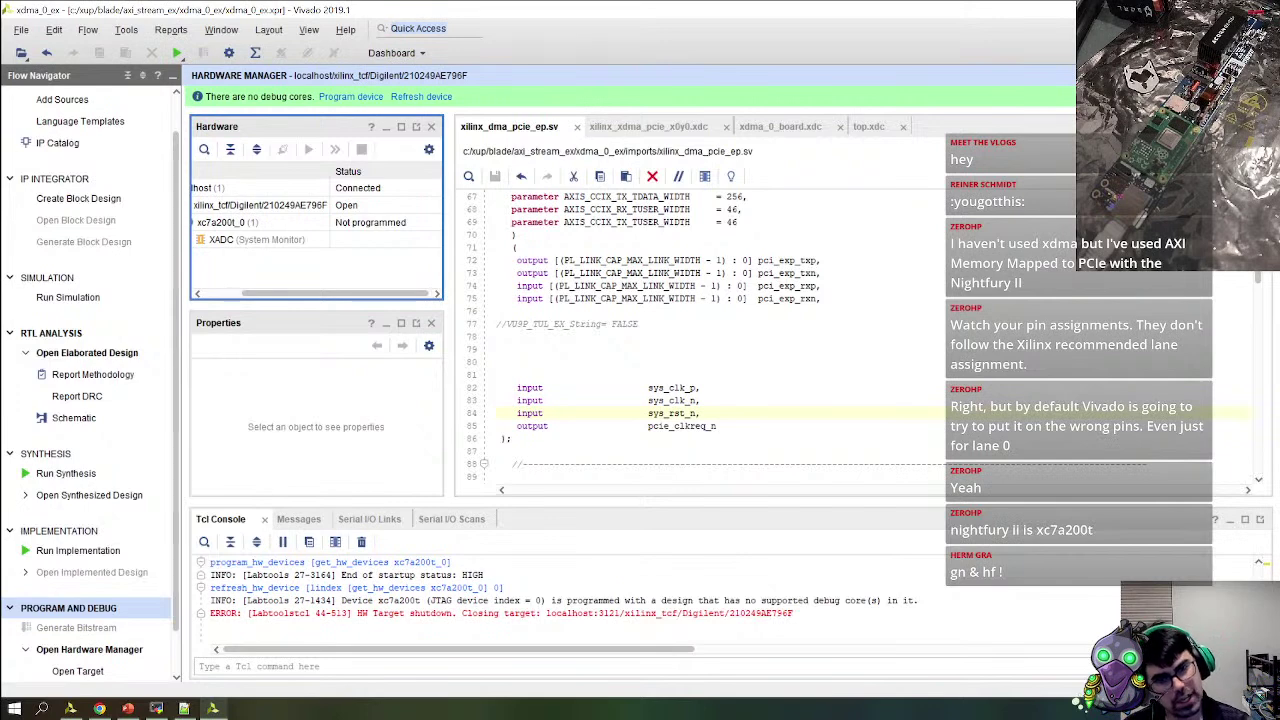
pyautogui.hotkey('alt', 'Tab')
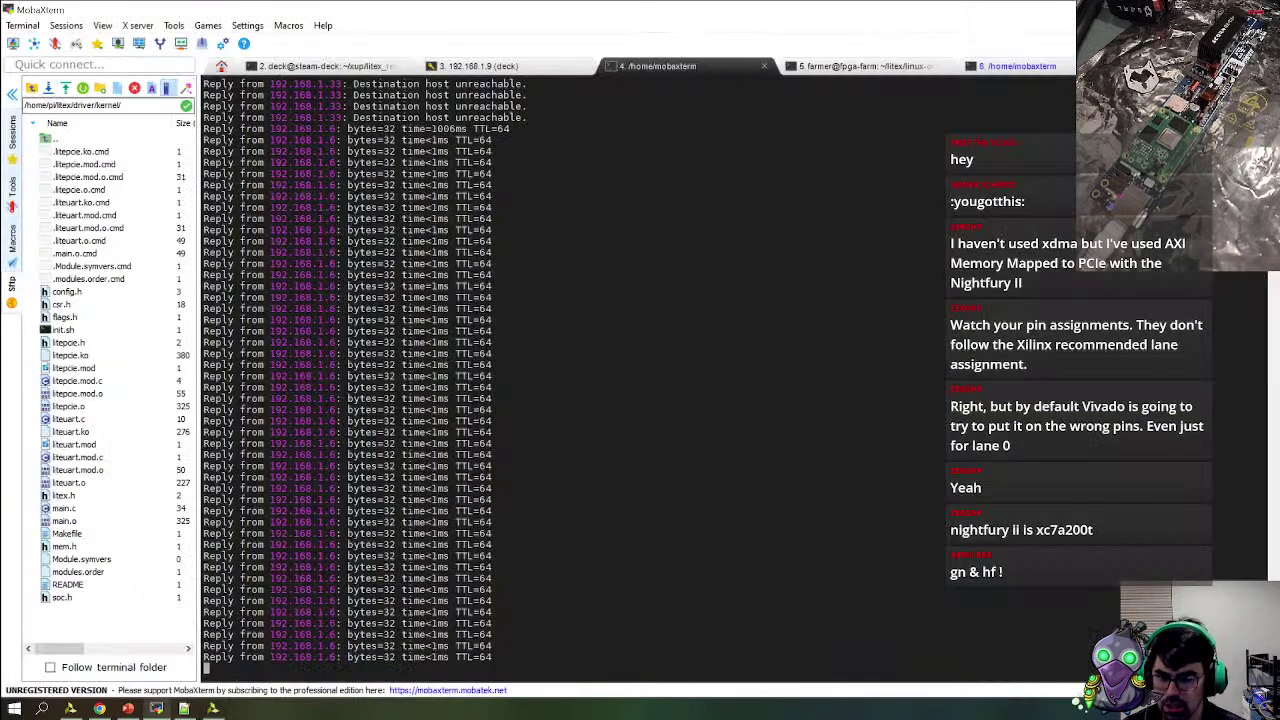
pyautogui.press('Up')
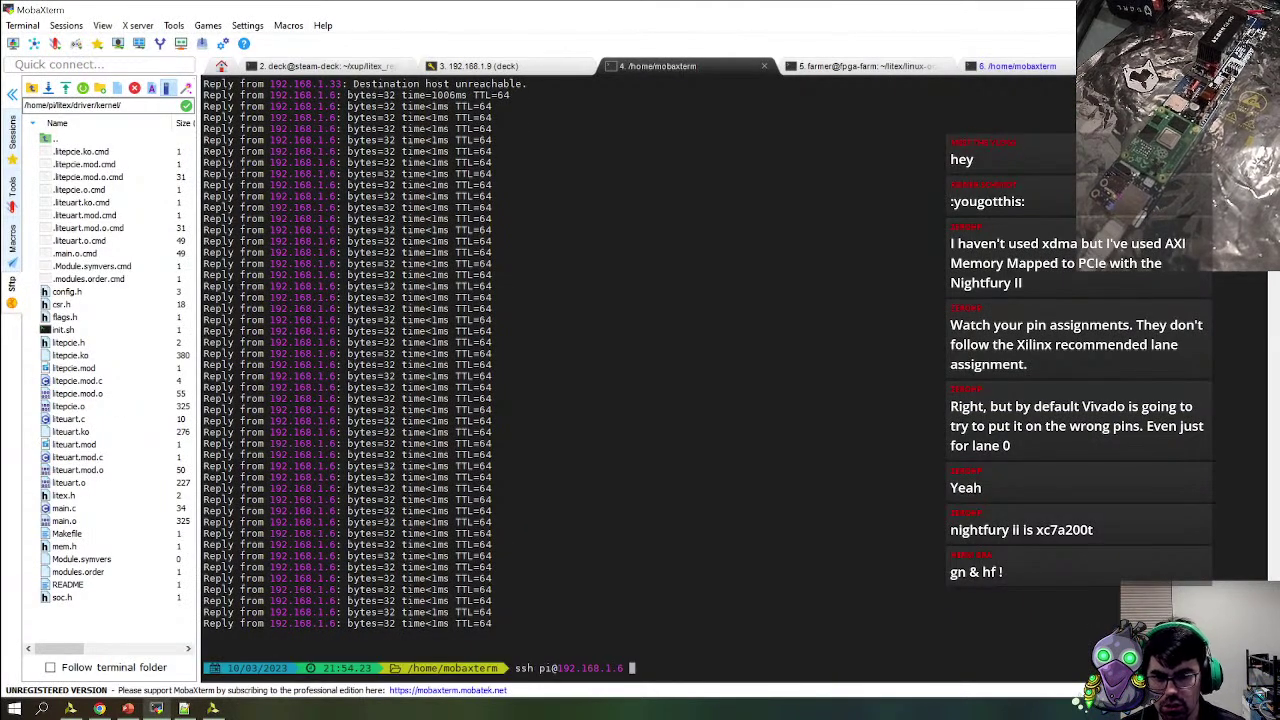
pyautogui.press('Return')
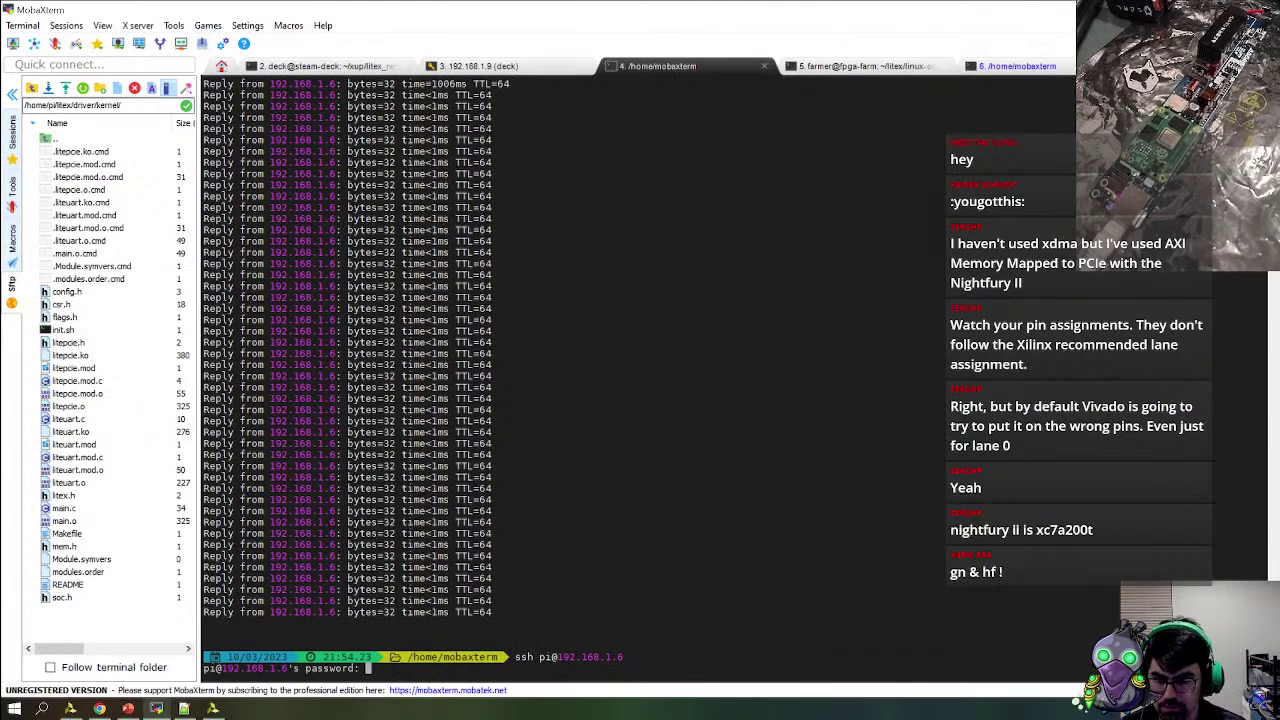
pyautogui.press('Return')
# Switch to Vivado and dismiss the bitstream generation completion dialog without opening the implemented design
pyautogui.hotkey('alt', 'Tab')
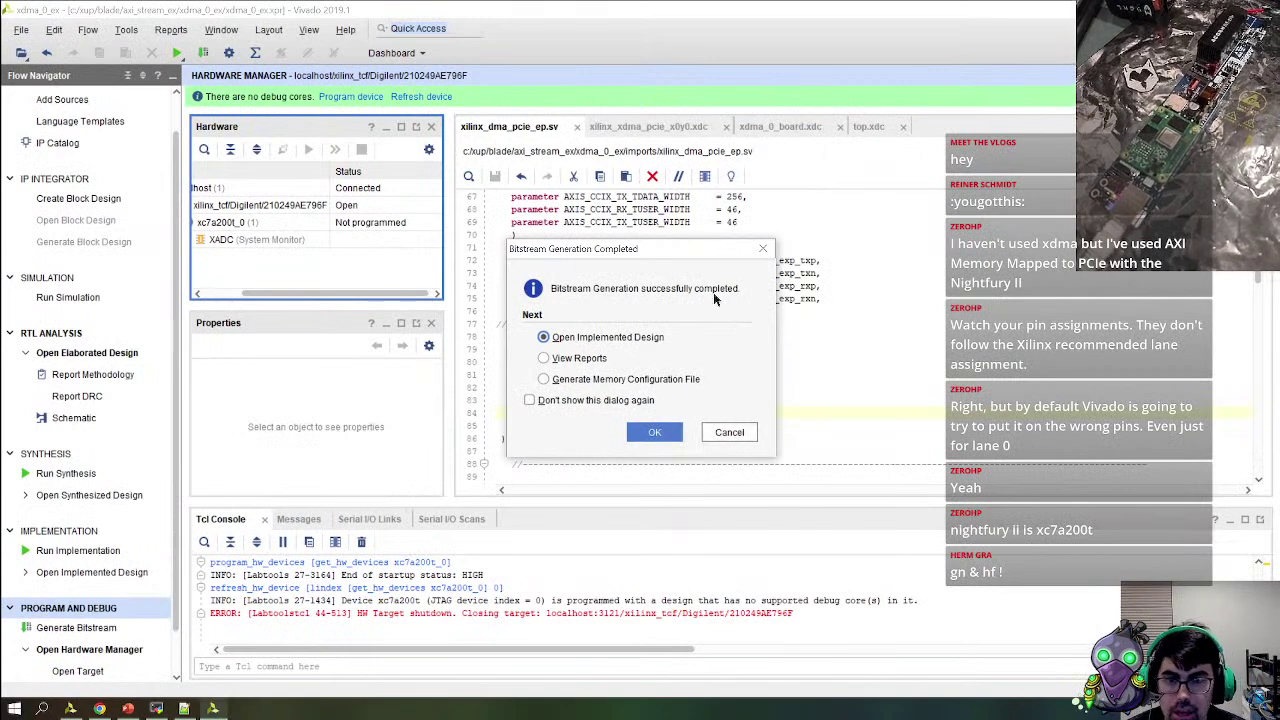
pyautogui.click(727, 432)
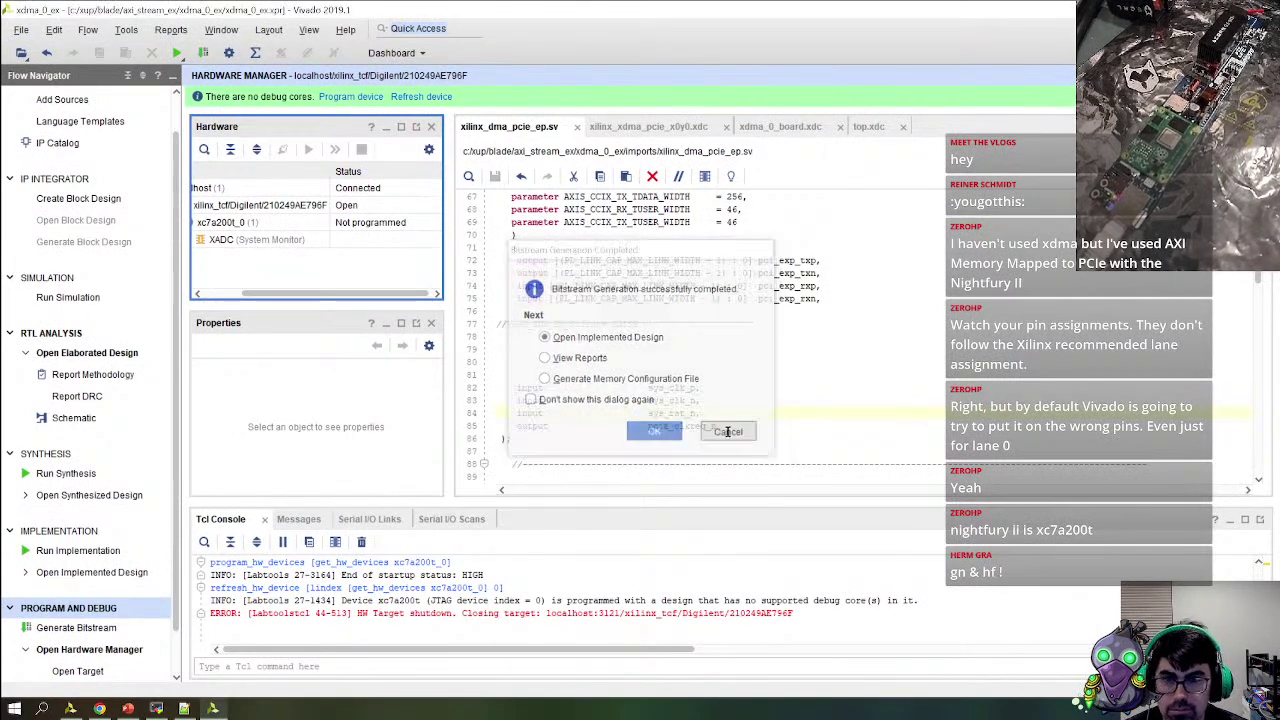
# Start programming the xc7a200t_0 device and browse to C:/xup/blade for its bitstream file
pyautogui.rightClick(283, 223)
pyautogui.click(340, 255)
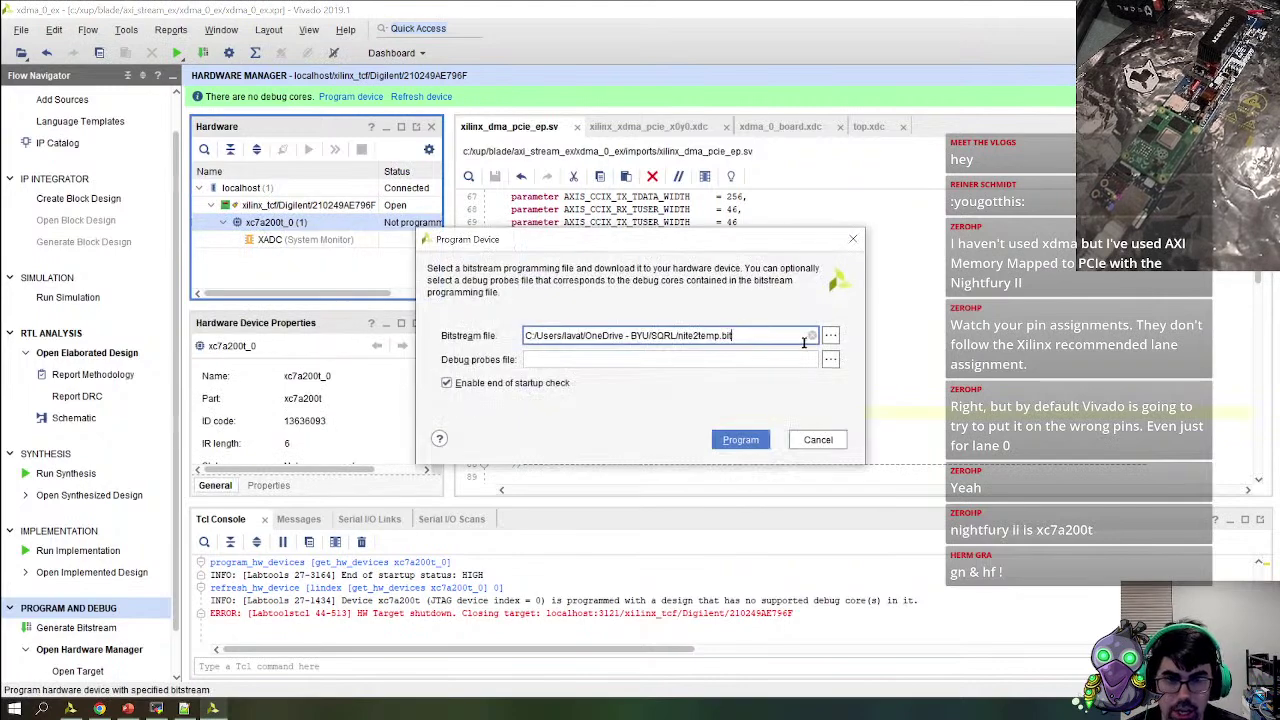
pyautogui.click(838, 340)
pyautogui.click(890, 203)
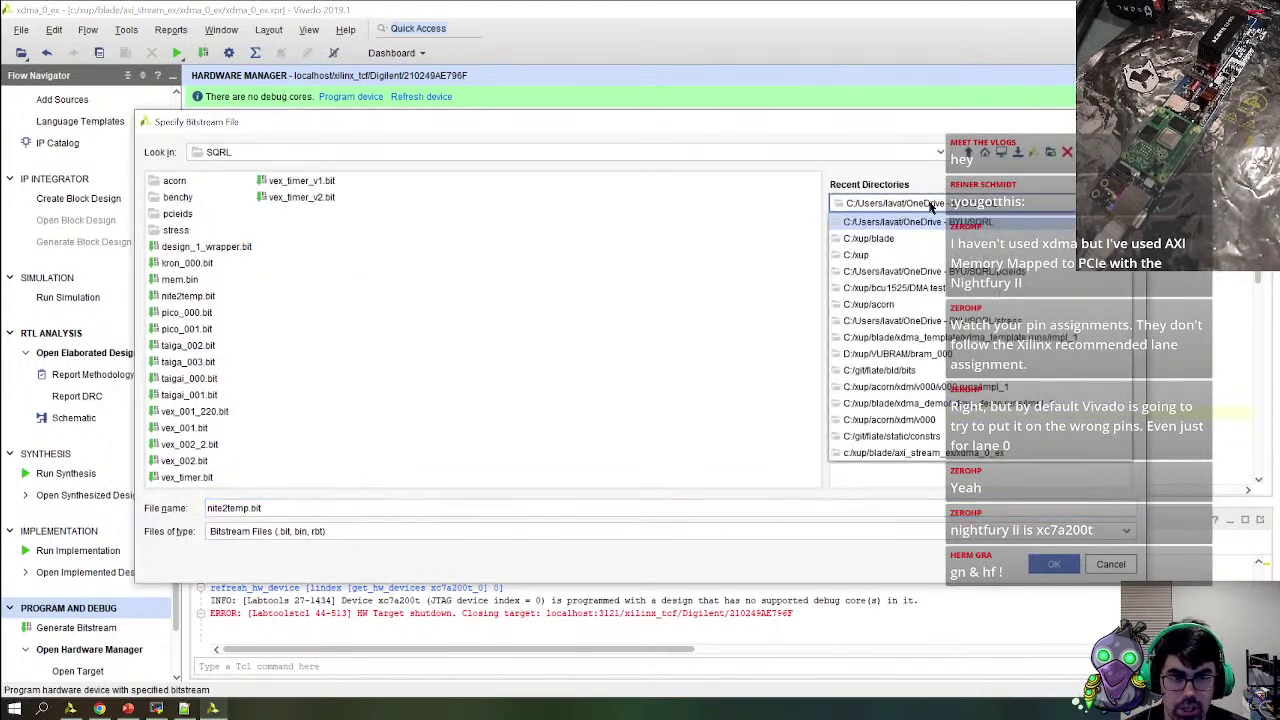
pyautogui.click(858, 258)
pyautogui.click(890, 204)
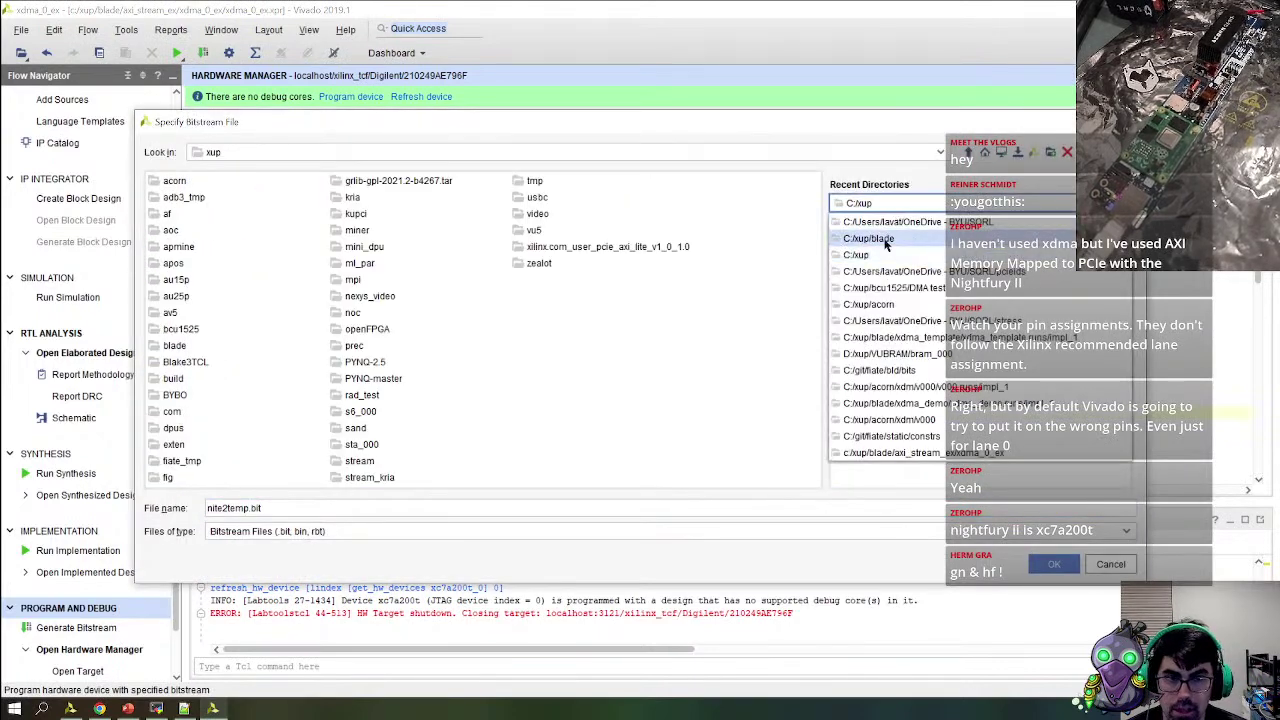
pyautogui.click(880, 250)
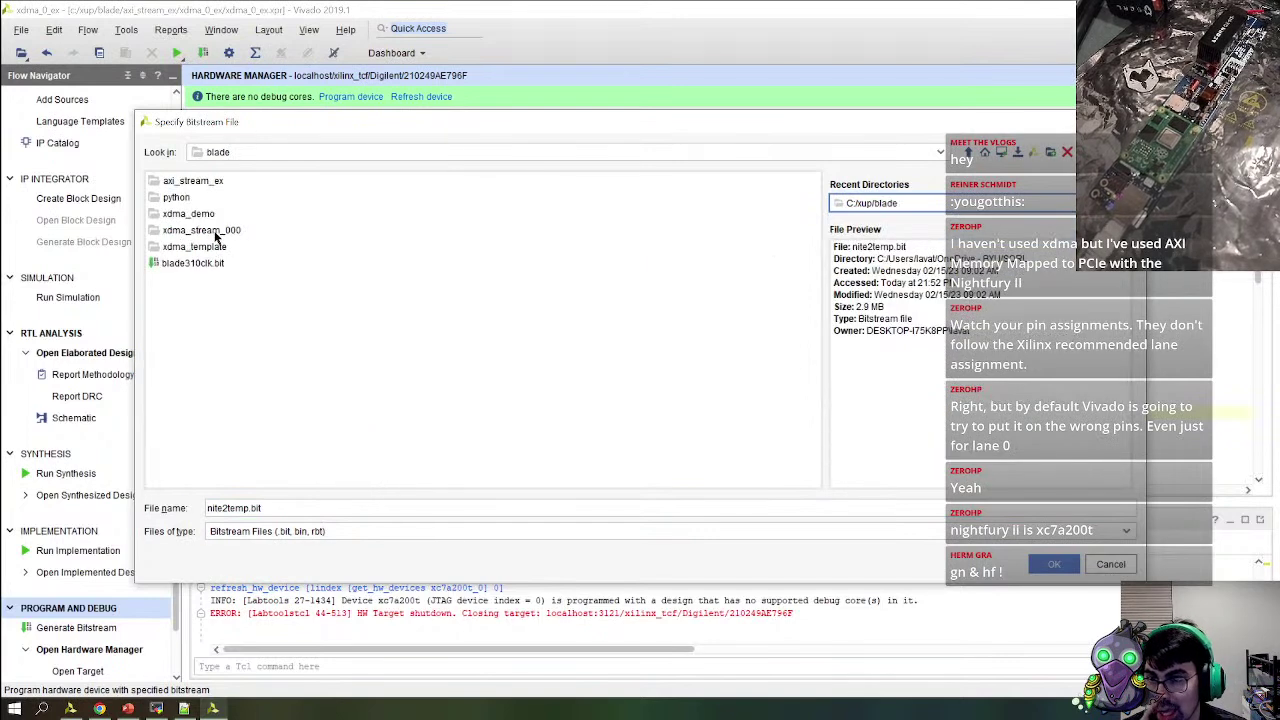
# Choose xilinx_dma_pcie_ep.bit from axi_stream_ex/xdma_0_ex/xdma_0_ex.runs/impl_1 and program the device with it
pyautogui.doubleClick(206, 186)
pyautogui.doubleClick(206, 186)
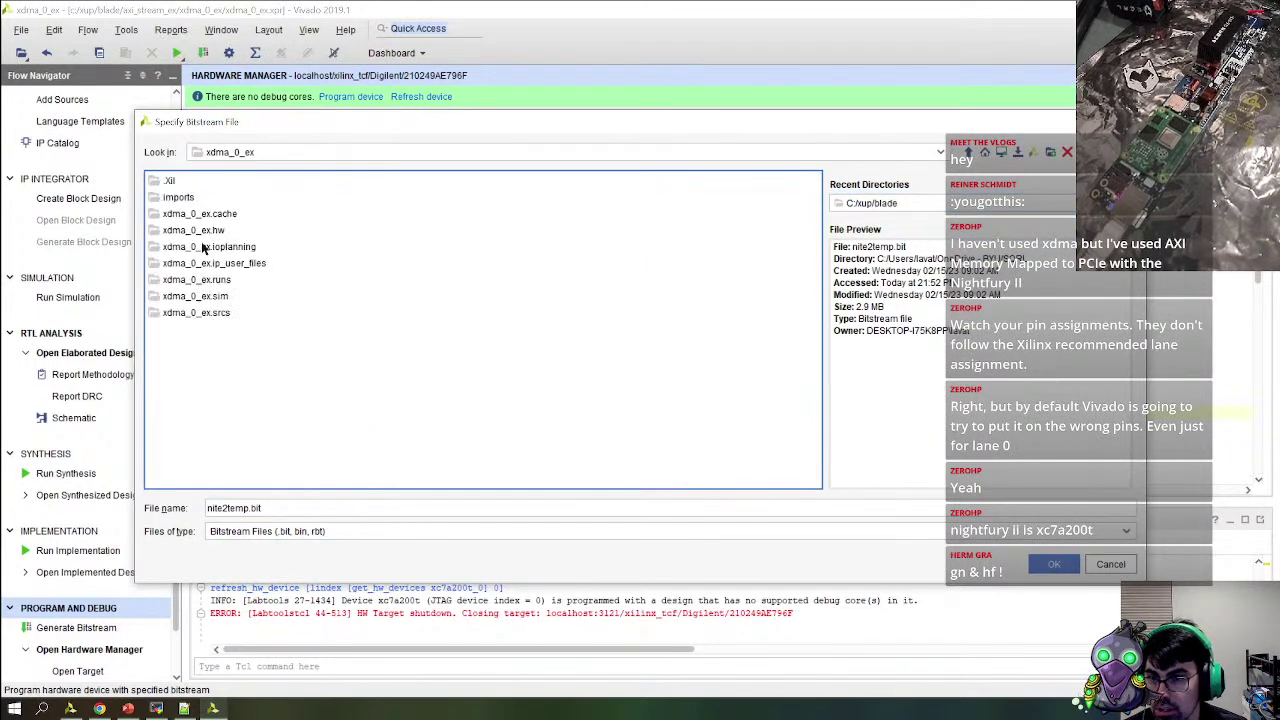
pyautogui.doubleClick(207, 292)
pyautogui.doubleClick(177, 197)
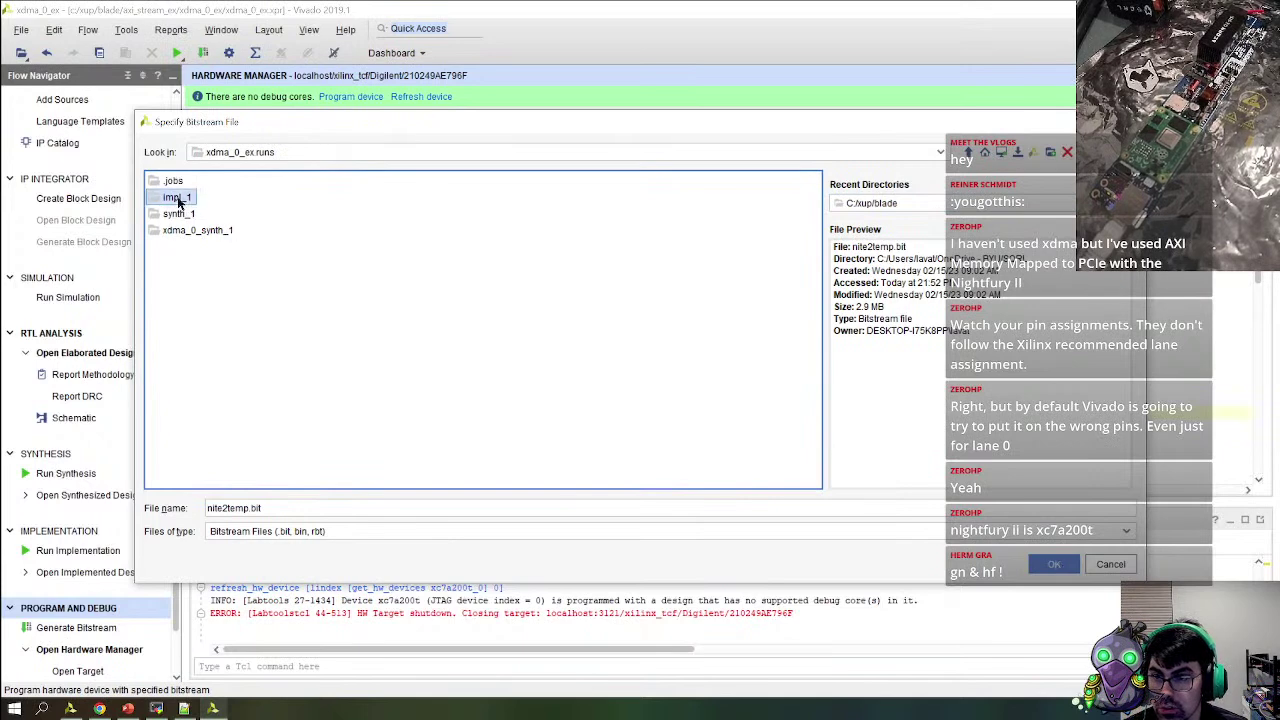
pyautogui.click(216, 199)
pyautogui.doubleClick(218, 201)
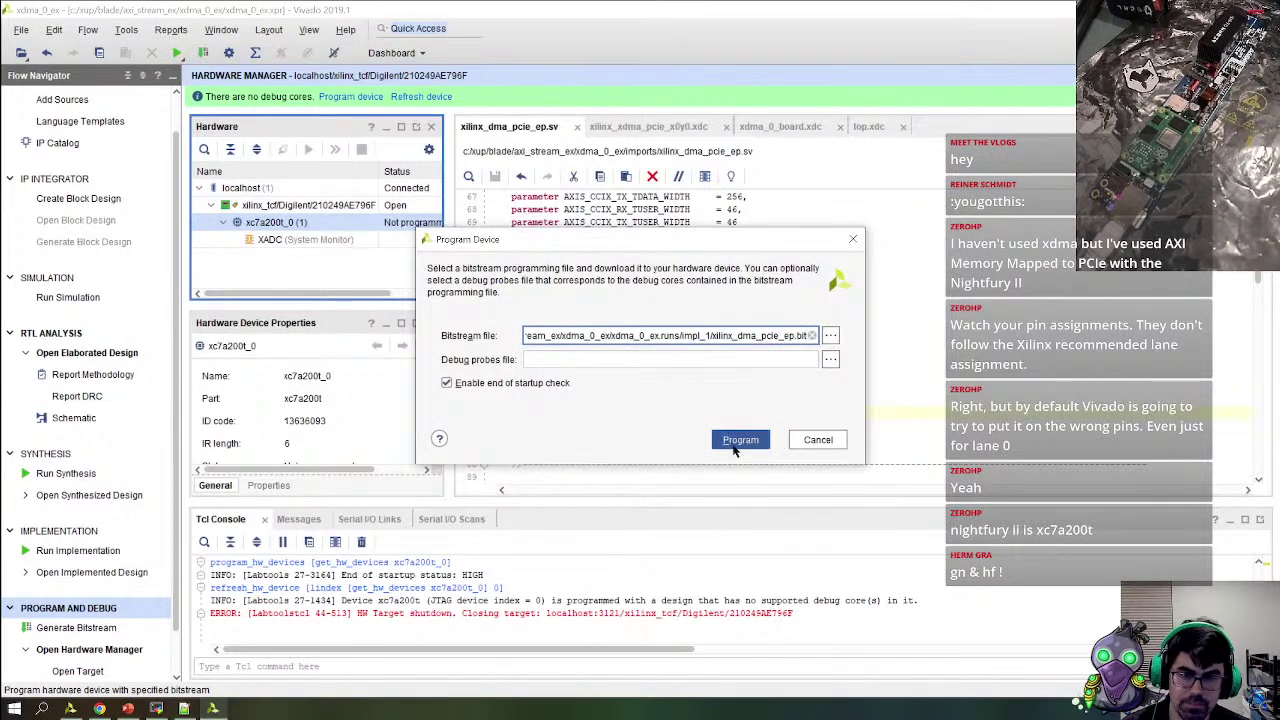
pyautogui.click(736, 437)
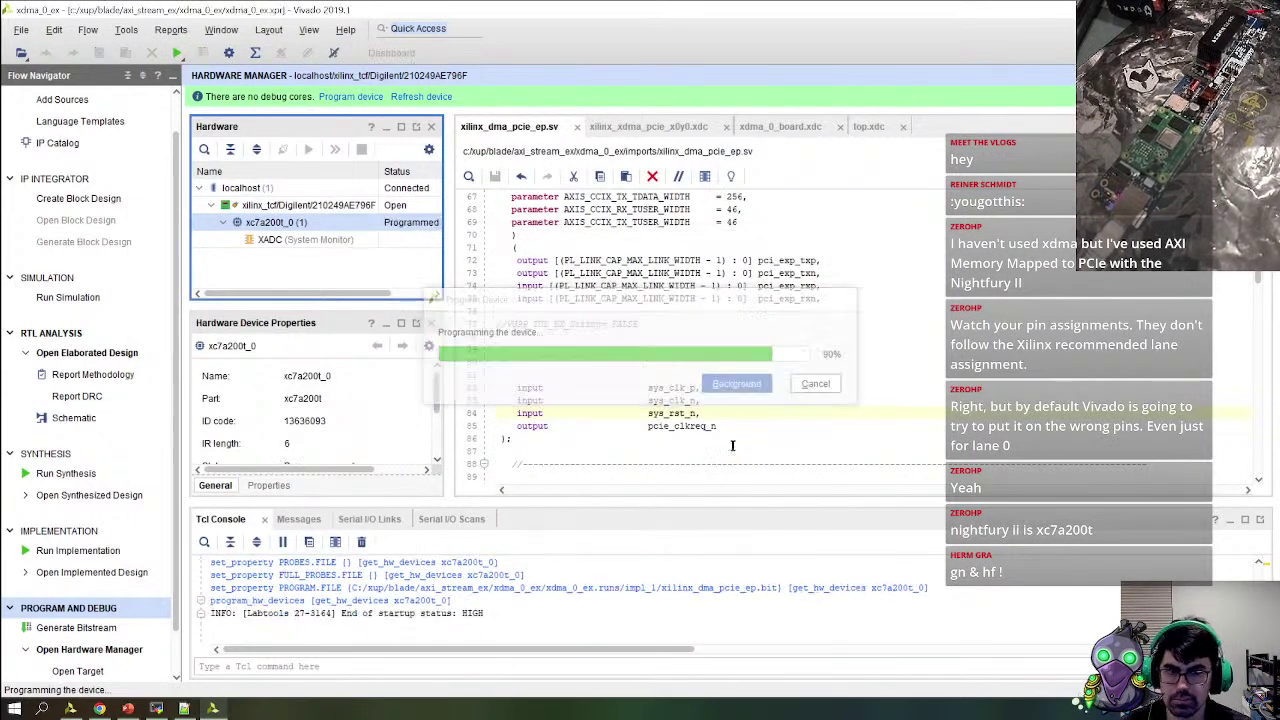
# Switch to the Raspberry Pi session in MobaXterm and reboot it with sudo reboot now, entering the account password
pyautogui.hotkey('alt', 'Tab')
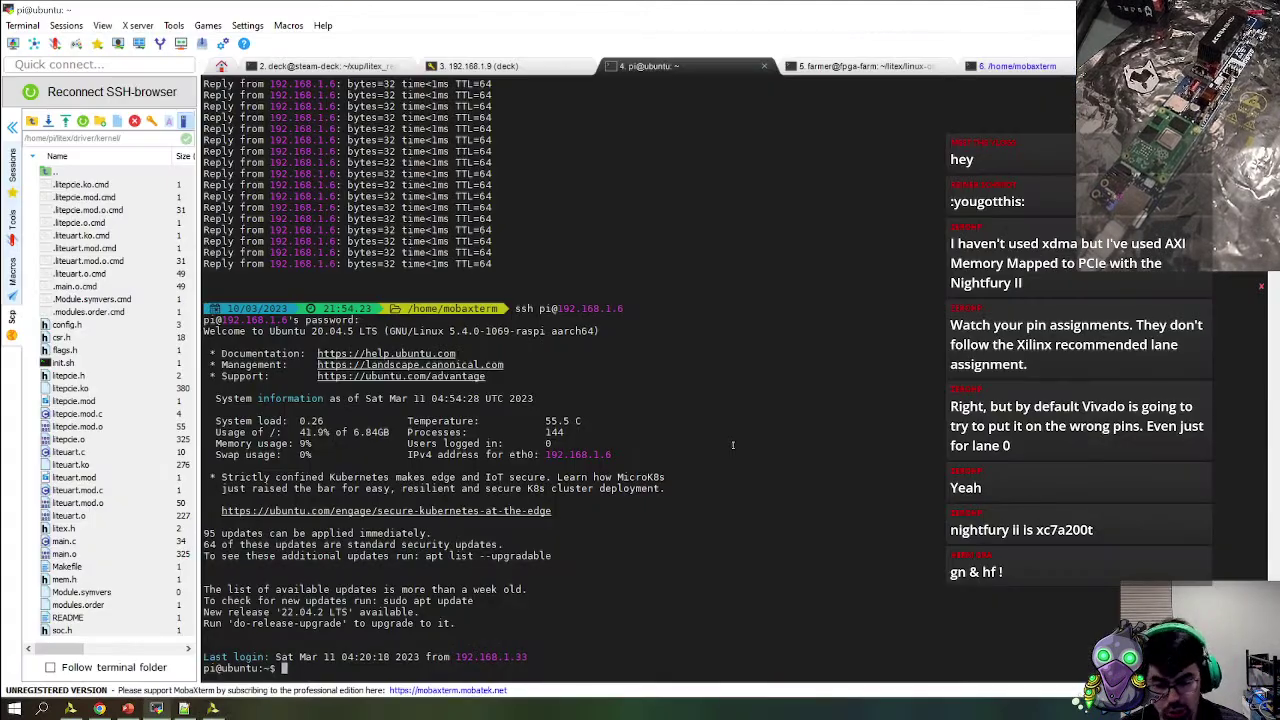
pyautogui.write('sudo reboot now')
pyautogui.press('Return')
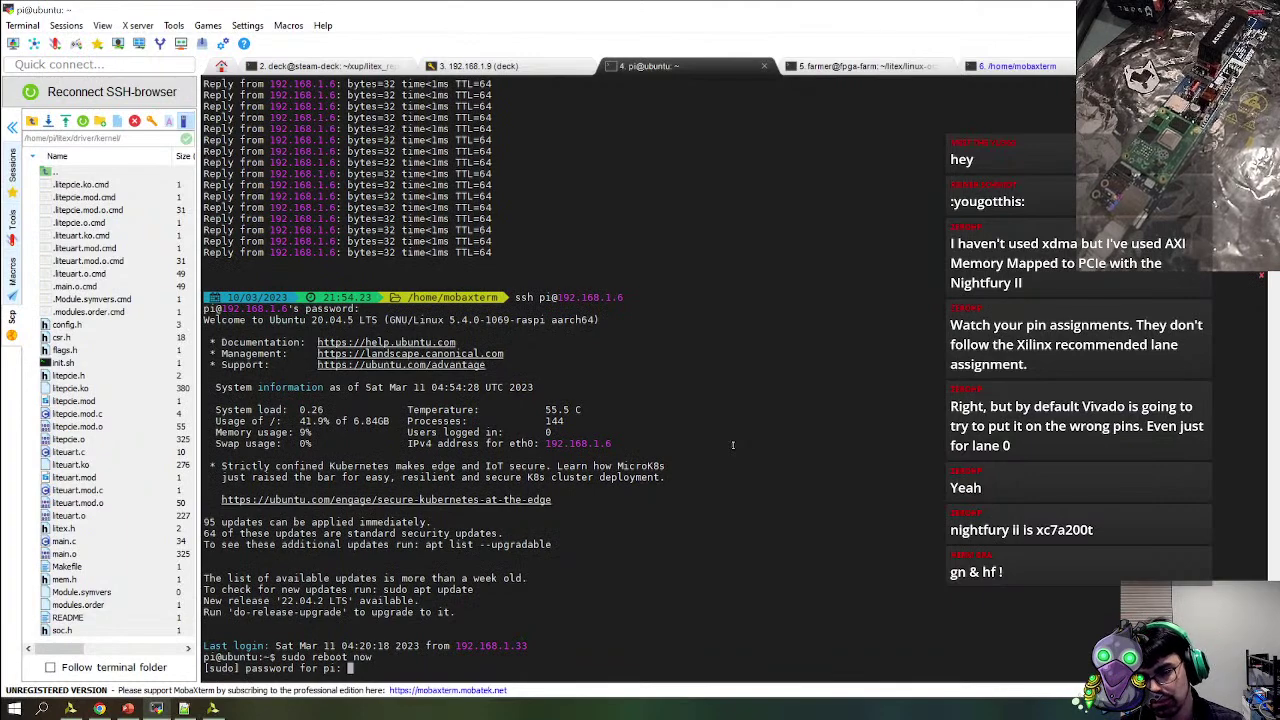
pyautogui.press('Return')
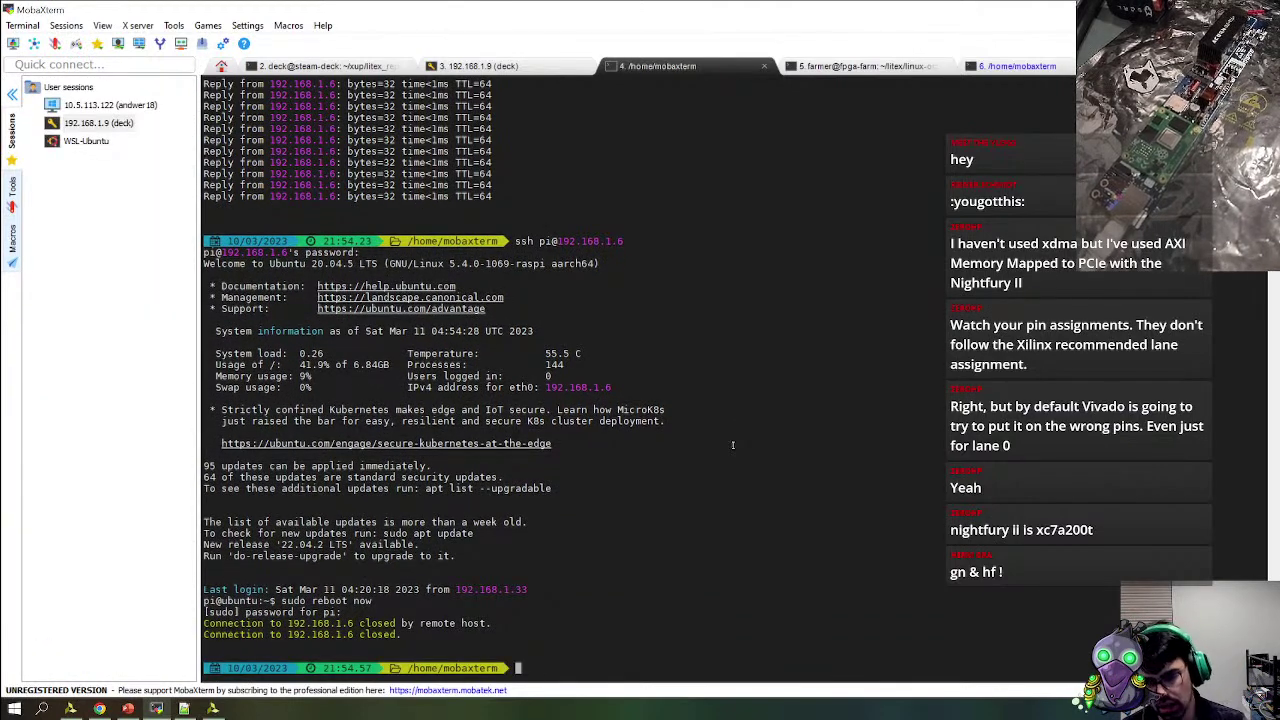
# Rerun the continuous ping 192.168.1.6 -t until the Raspberry Pi is back up, and stop it
pyautogui.press('Up')
pyautogui.press('Up')
pyautogui.press('Return')
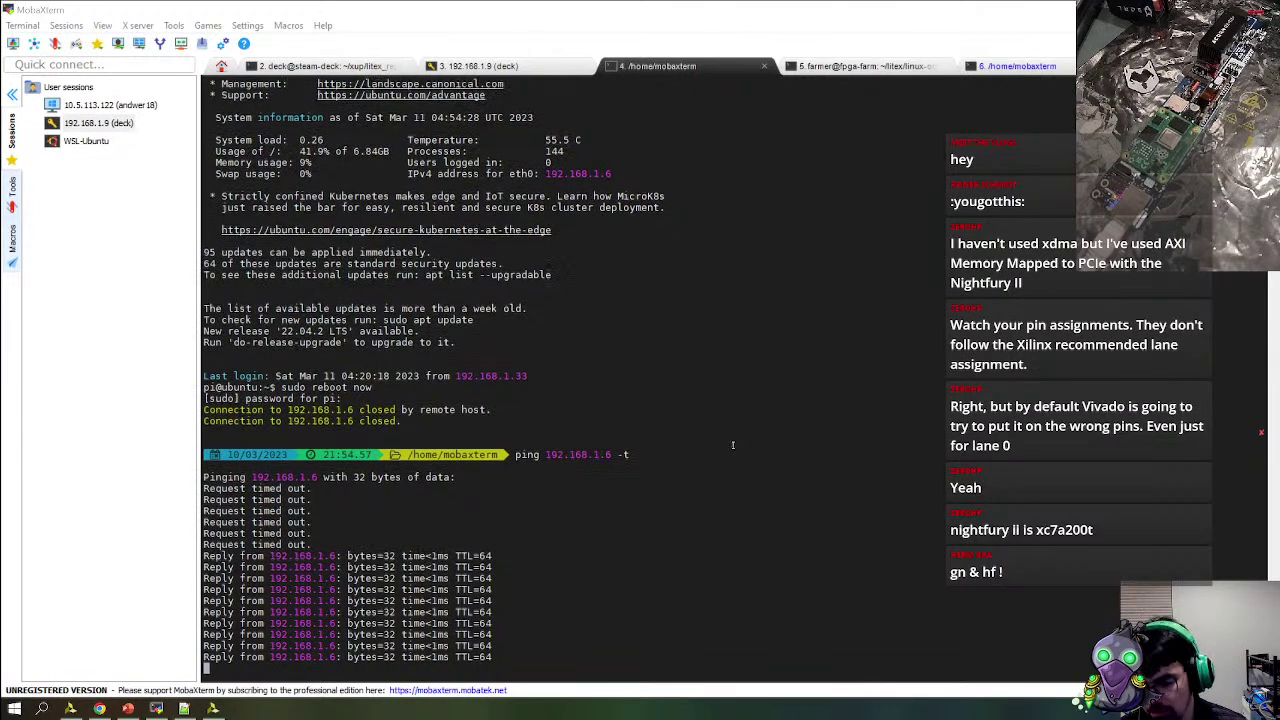
pyautogui.hotkey('ctrl', 'c')
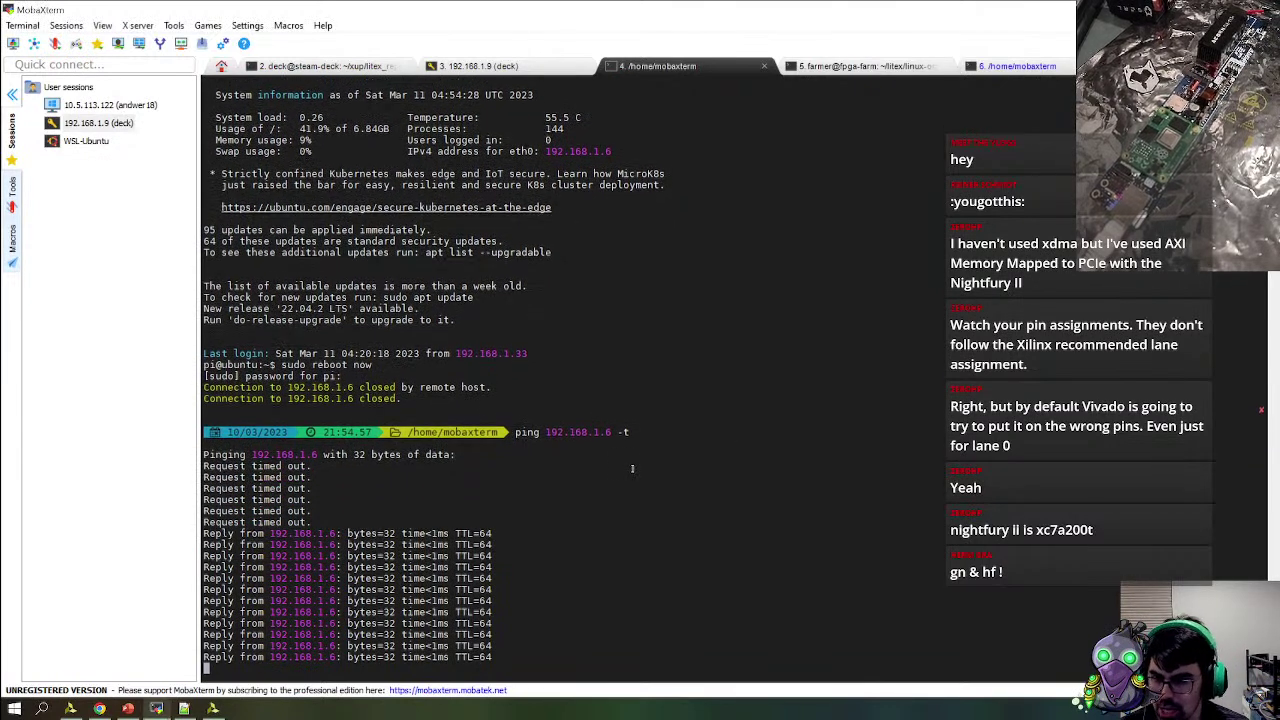
pyautogui.write('ssh pi@192.168.1.6')
pyautogui.press('Return')
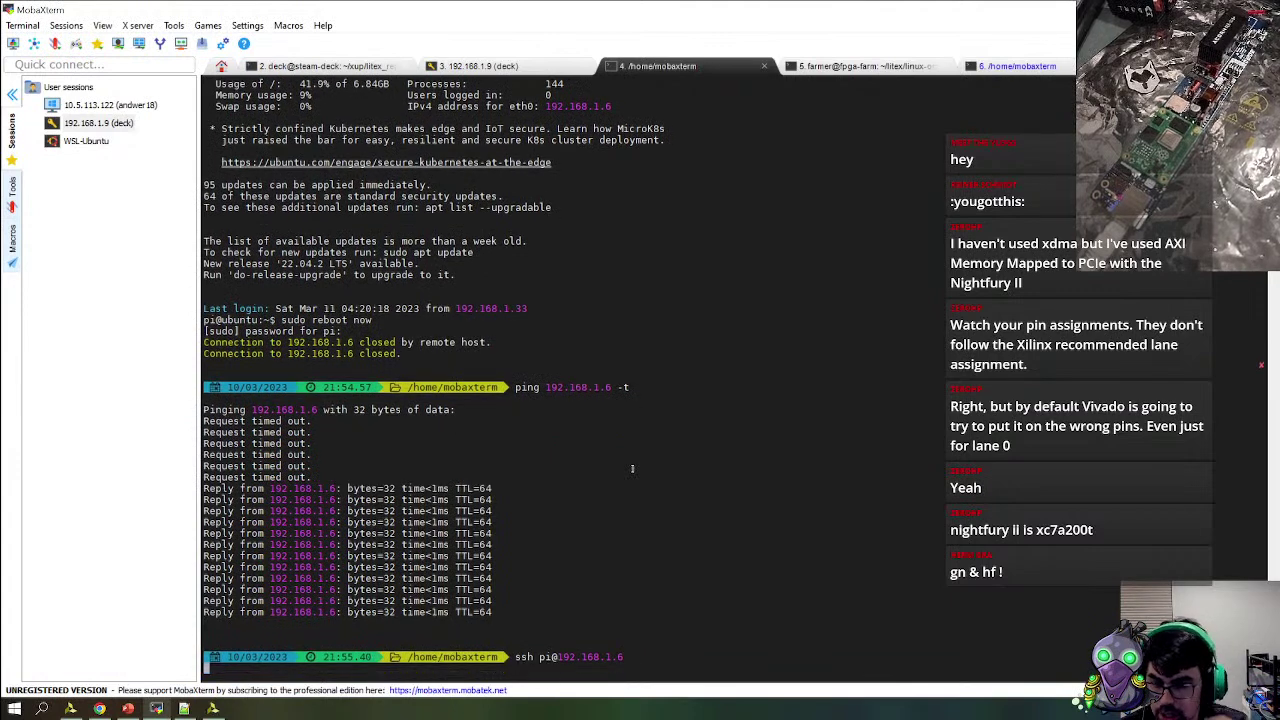
pyautogui.press('Return')
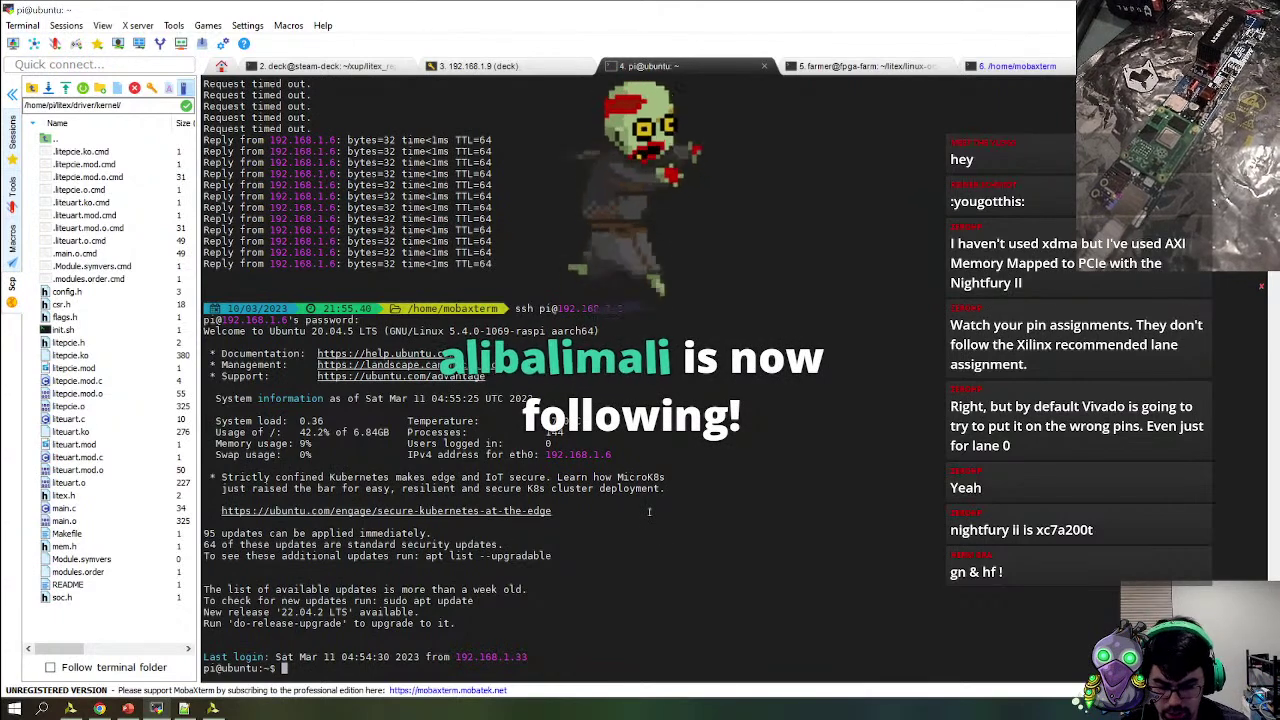
# List the Raspberry Pi's PCI devices with lspci -vvv and with plain lspci
pyautogui.write('lspci -vvv')
pyautogui.press('Return')
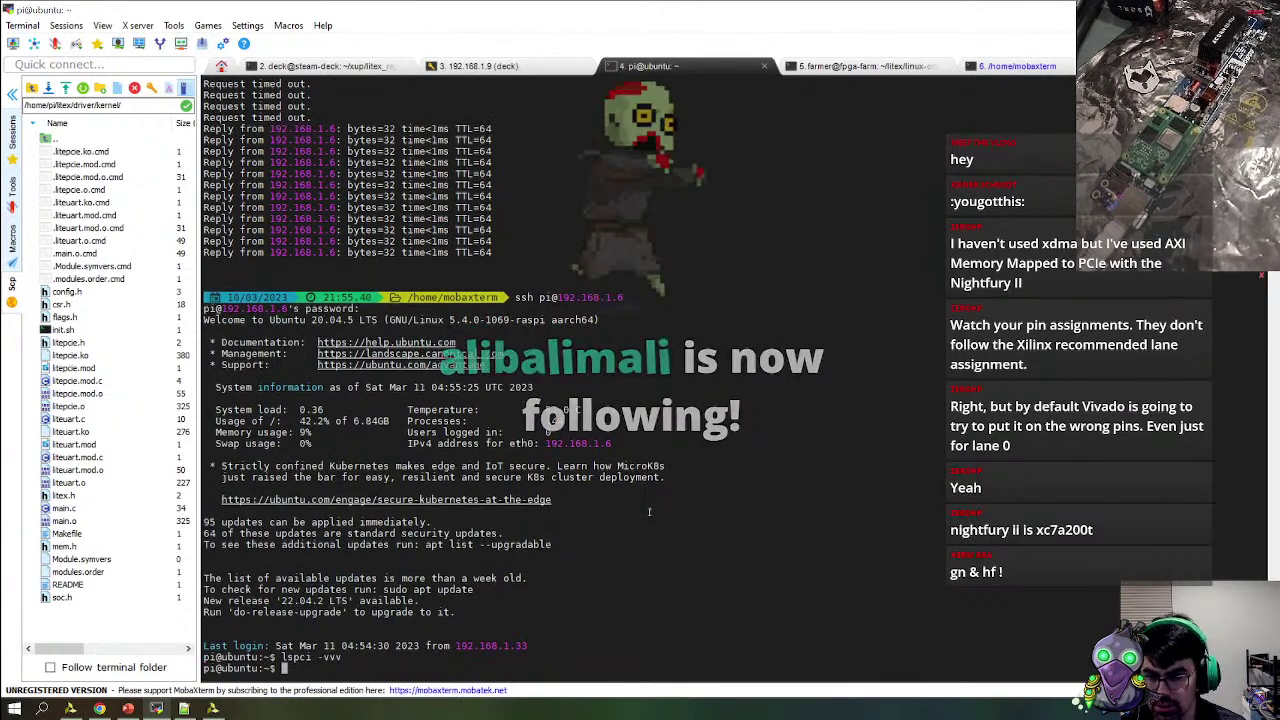
pyautogui.write('lspci')
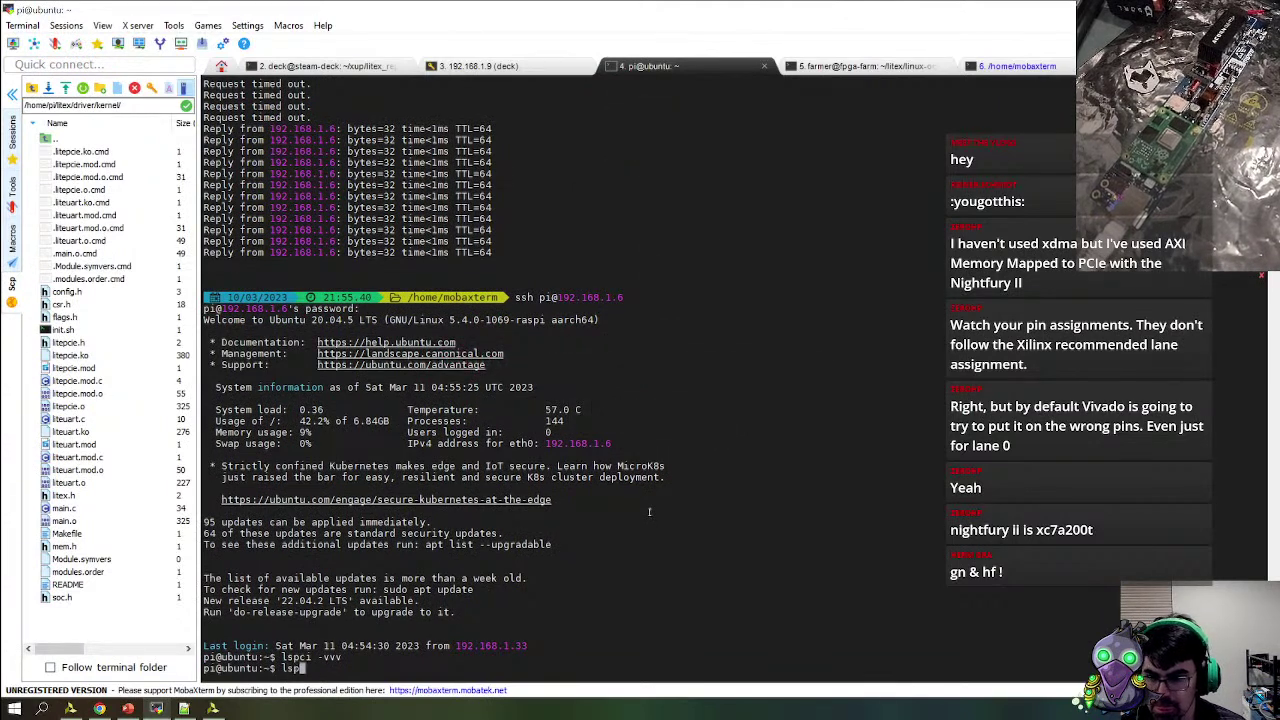
pyautogui.press('Return')
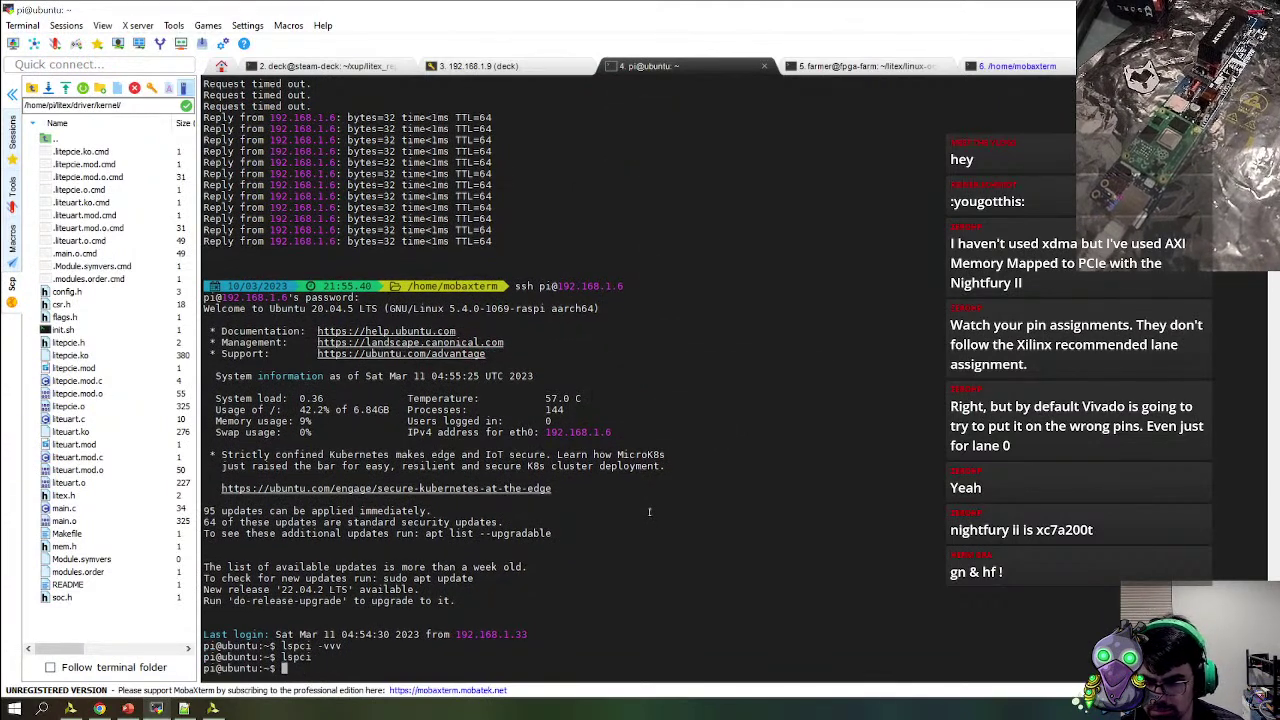
pyautogui.write('lspci')
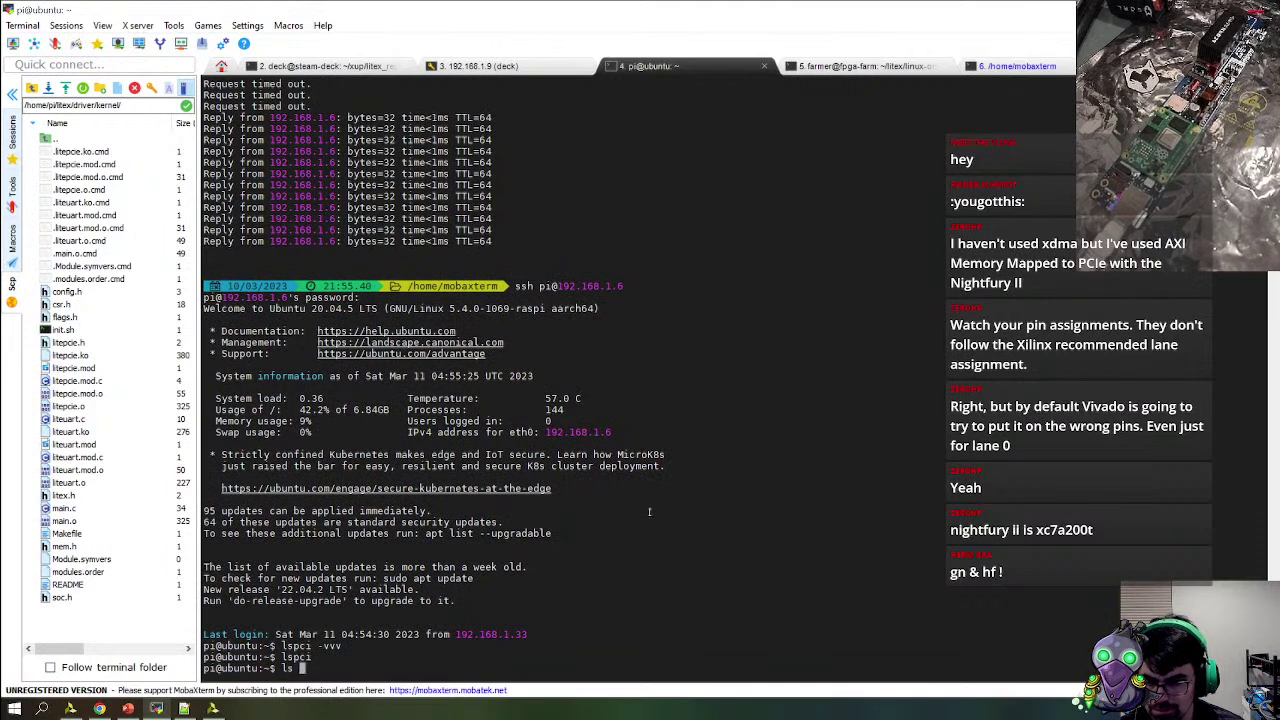
pyautogui.press('BackSpace')
pyautogui.press('BackSpace')
pyautogui.press('BackSpace')
pyautogui.press('BackSpace')
pyautogui.press('BackSpace')
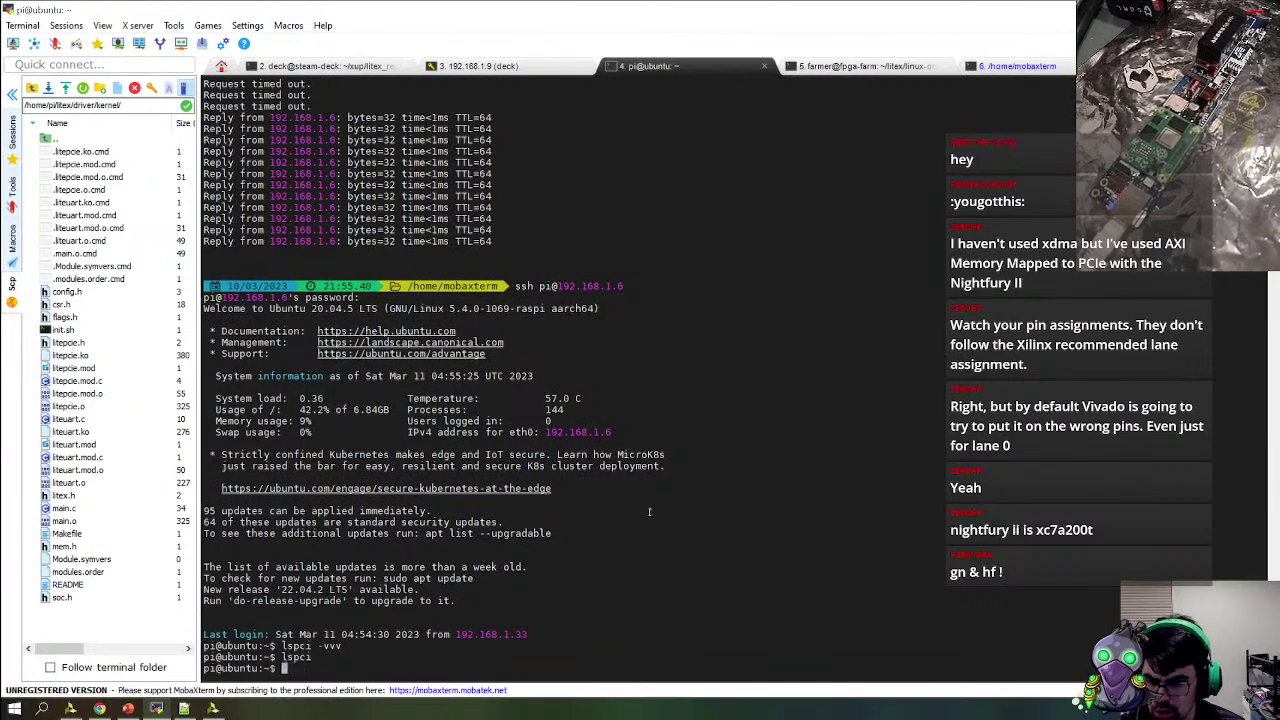
# Become root with sudo su, entering the account password, and list the PCI devices with lspci
pyautogui.write('sudo su')
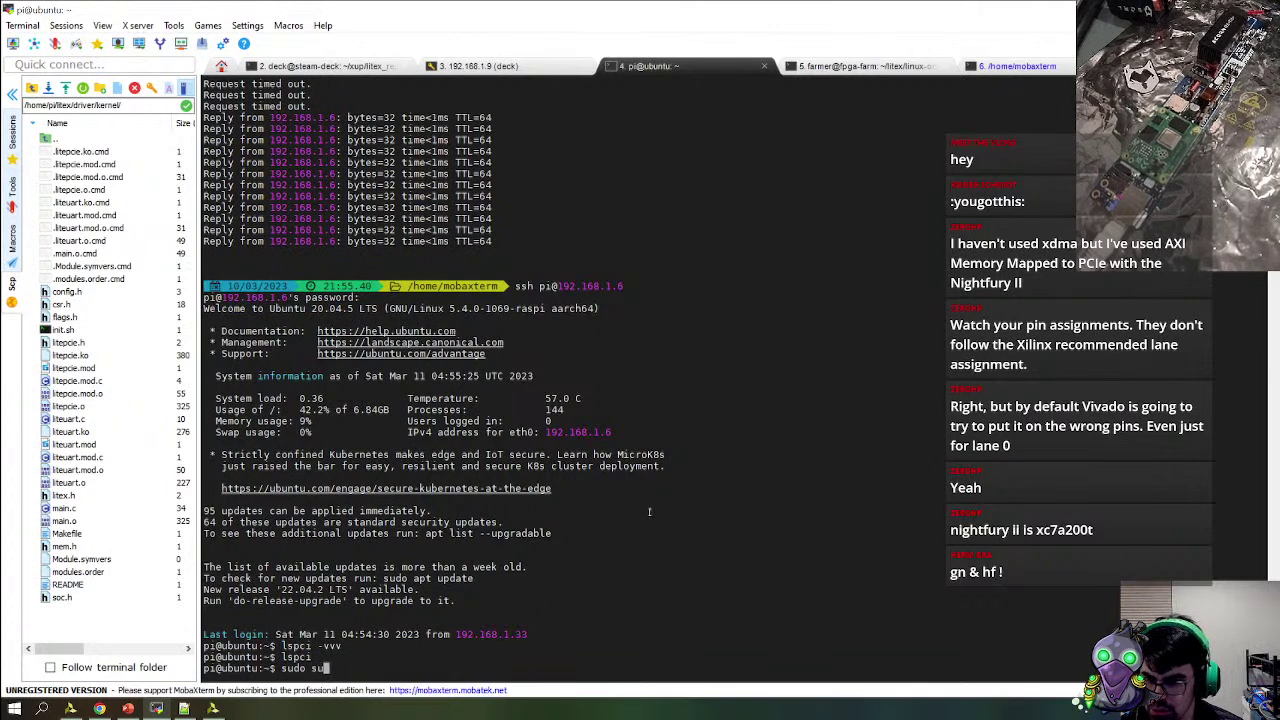
pyautogui.press('Return')
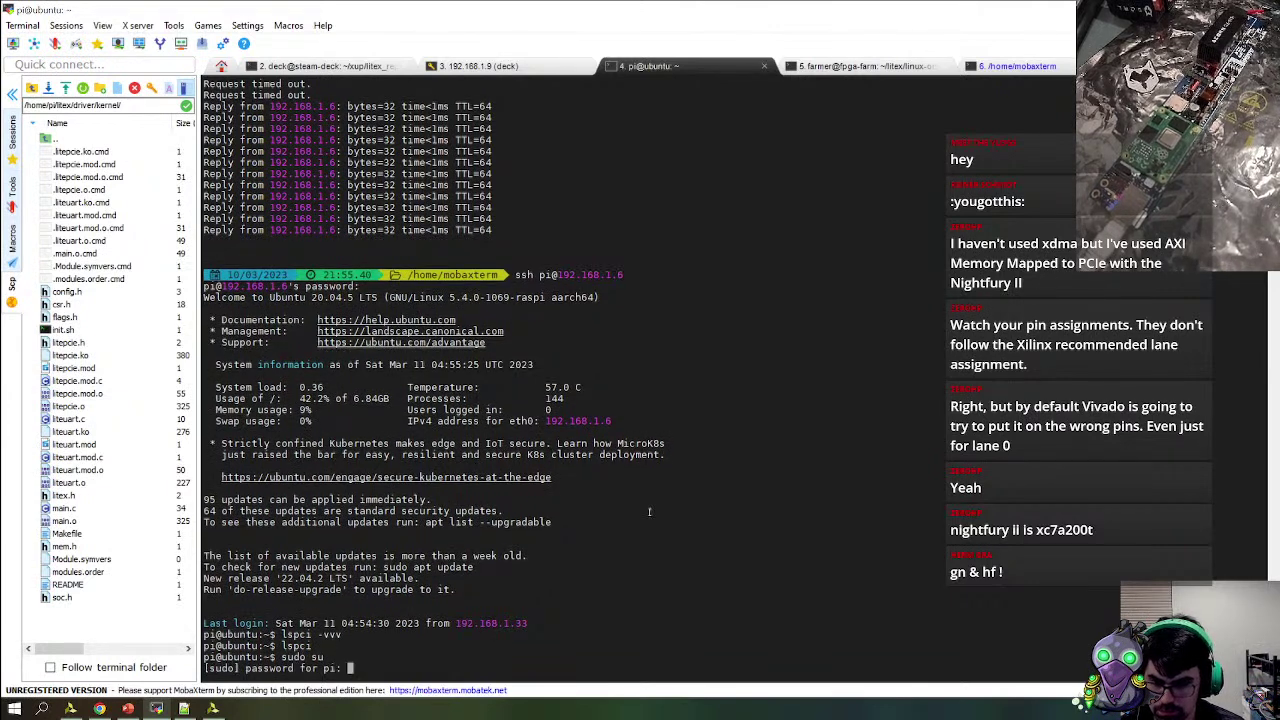
pyautogui.press('Return')
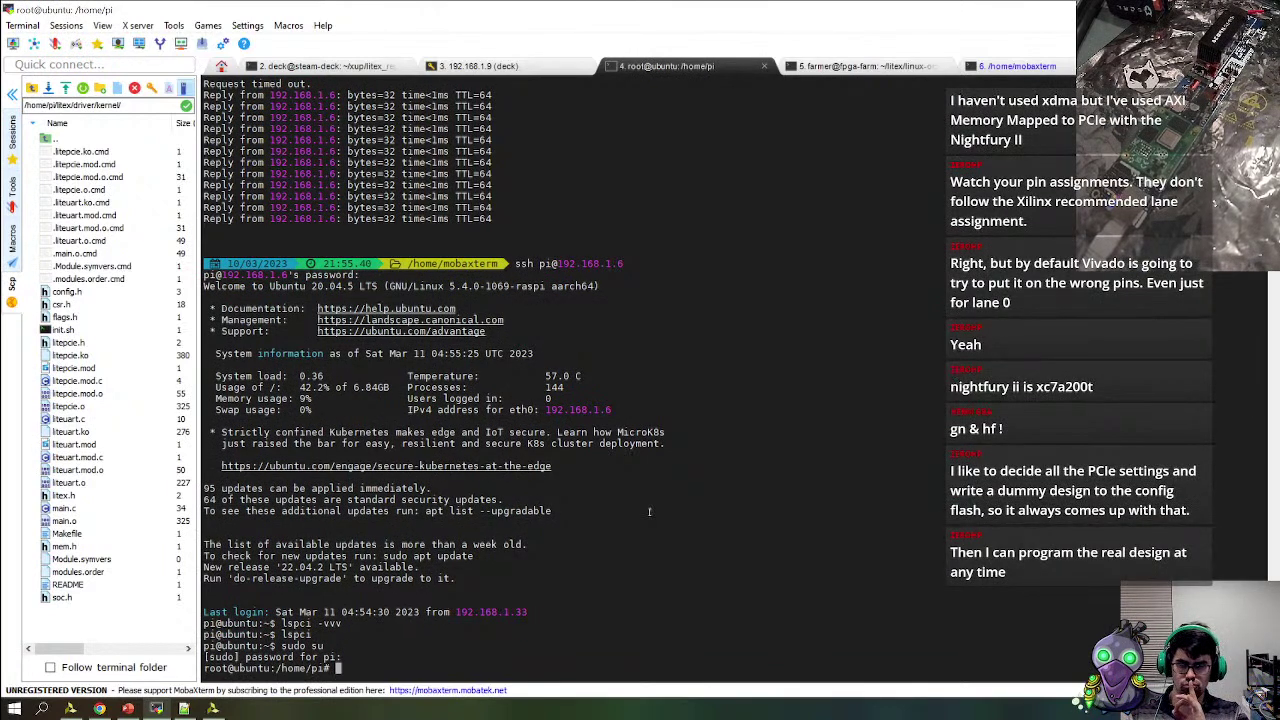
pyautogui.write('lspci')
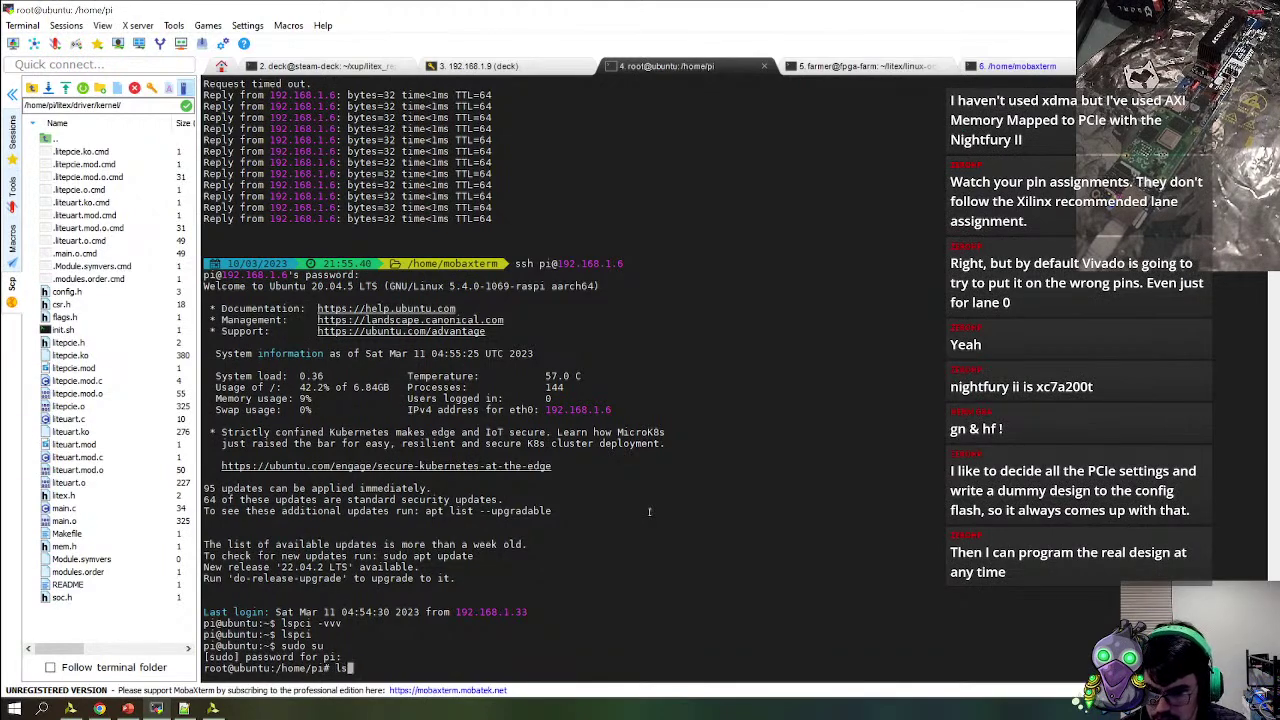
pyautogui.press('Return')
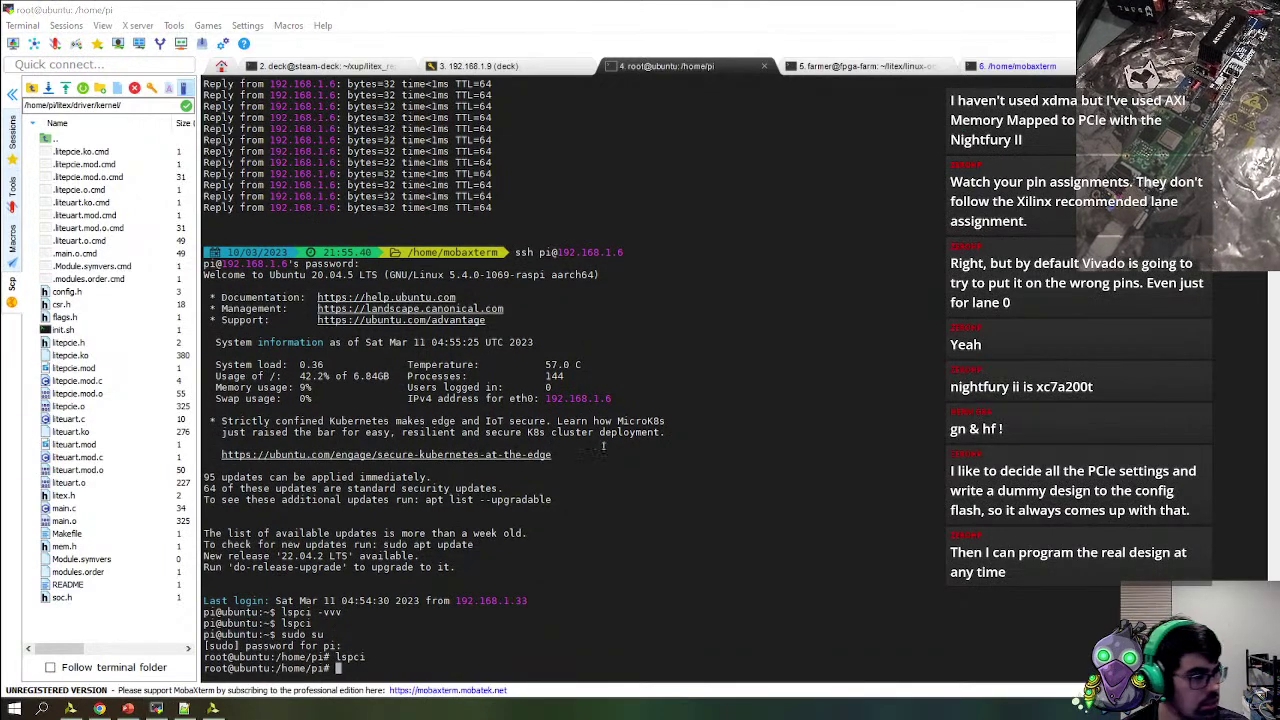
# Switch to Vivado and start reprogramming the xc7a200t_0 device, opening the bitstream selection and glancing at the Saturn linuxdriver page in the browser
pyautogui.hotkey('alt', 'Tab')
pyautogui.rightClick(317, 224)
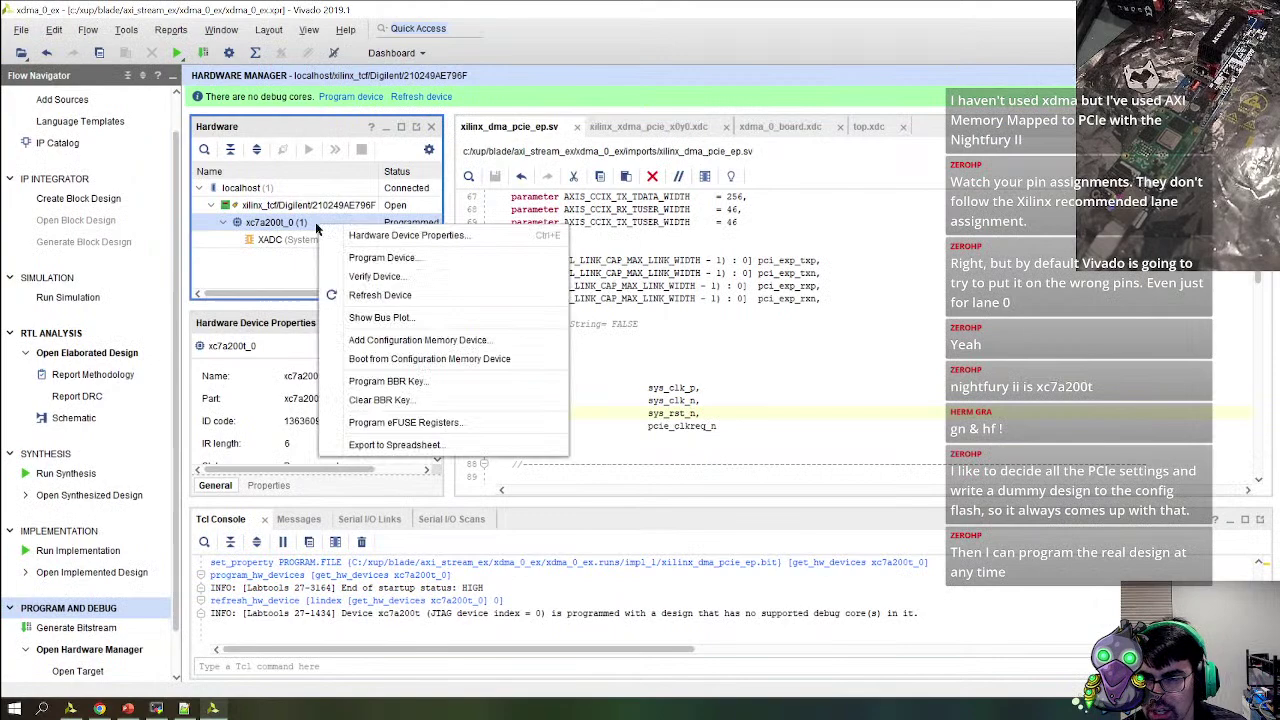
pyautogui.click(372, 258)
pyautogui.click(845, 341)
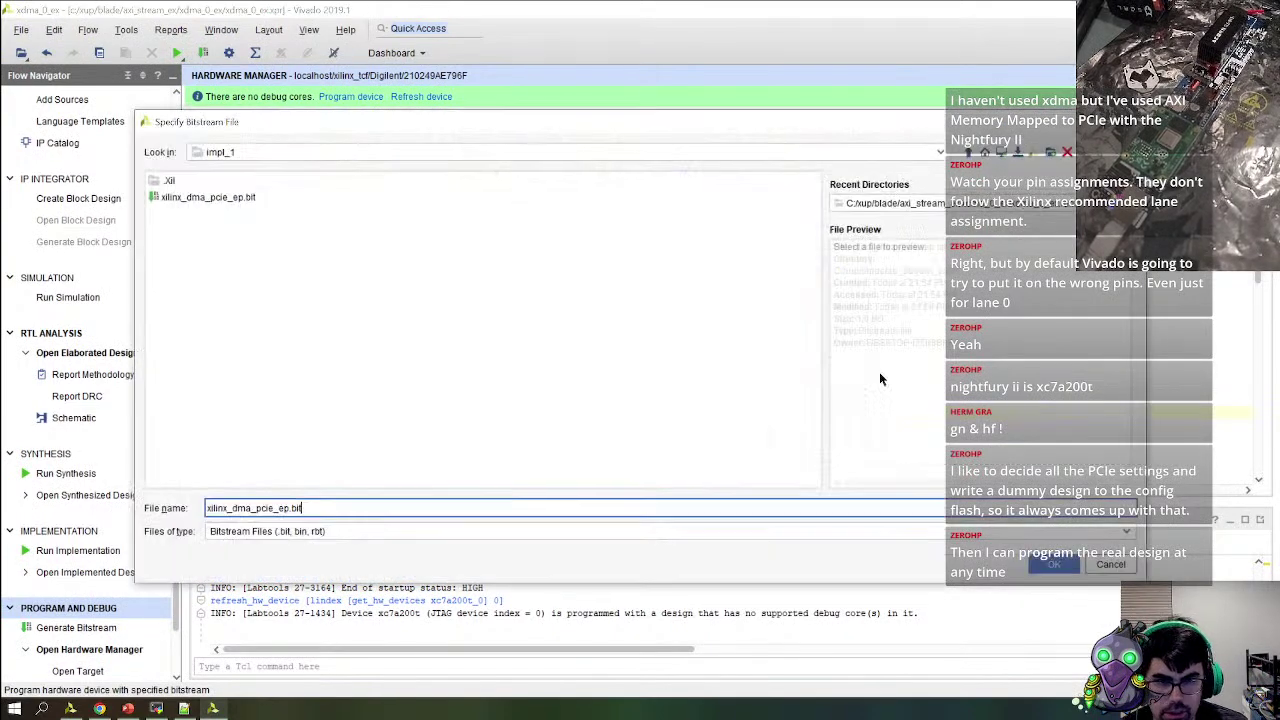
pyautogui.click(990, 204)
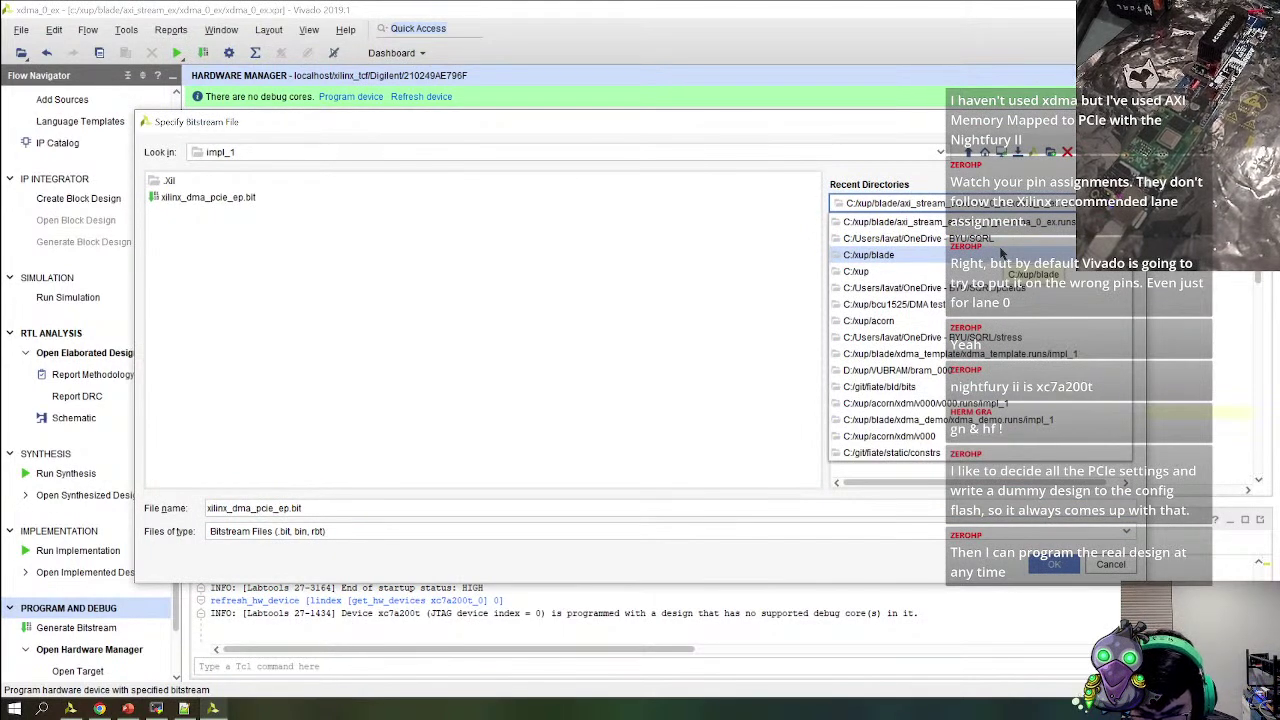
pyautogui.click(1000, 222)
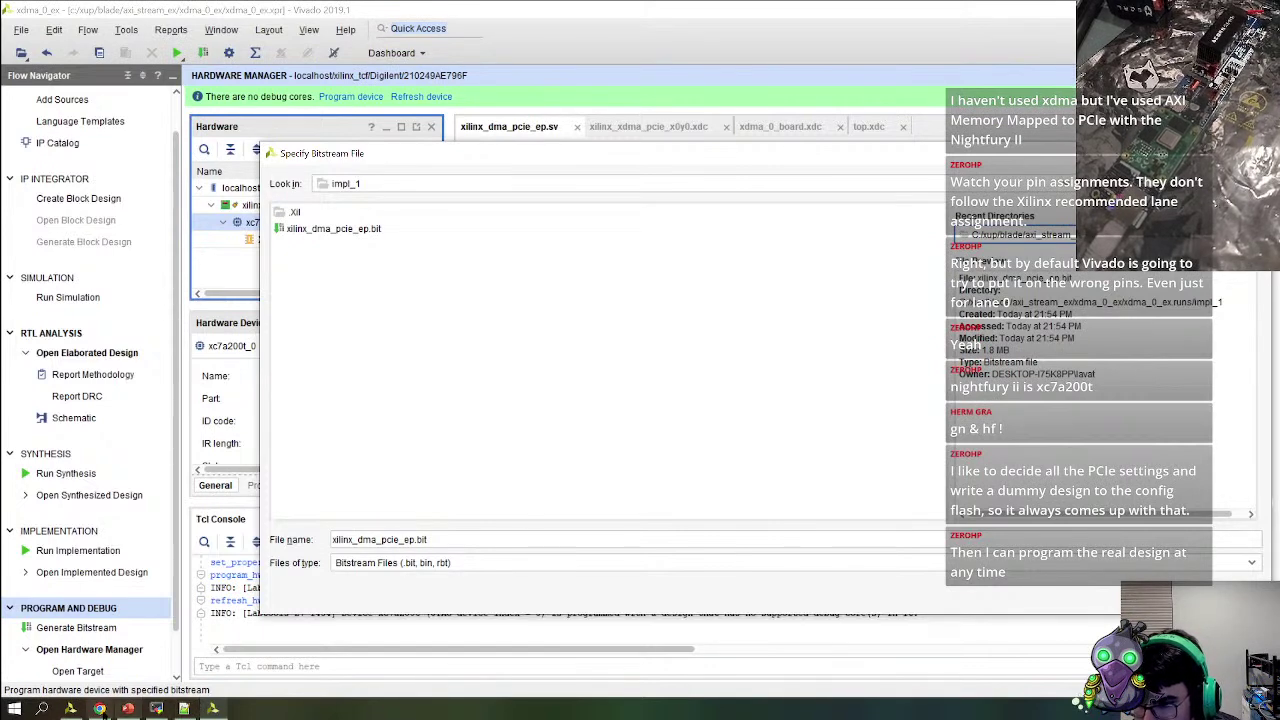
pyautogui.click(99, 708)
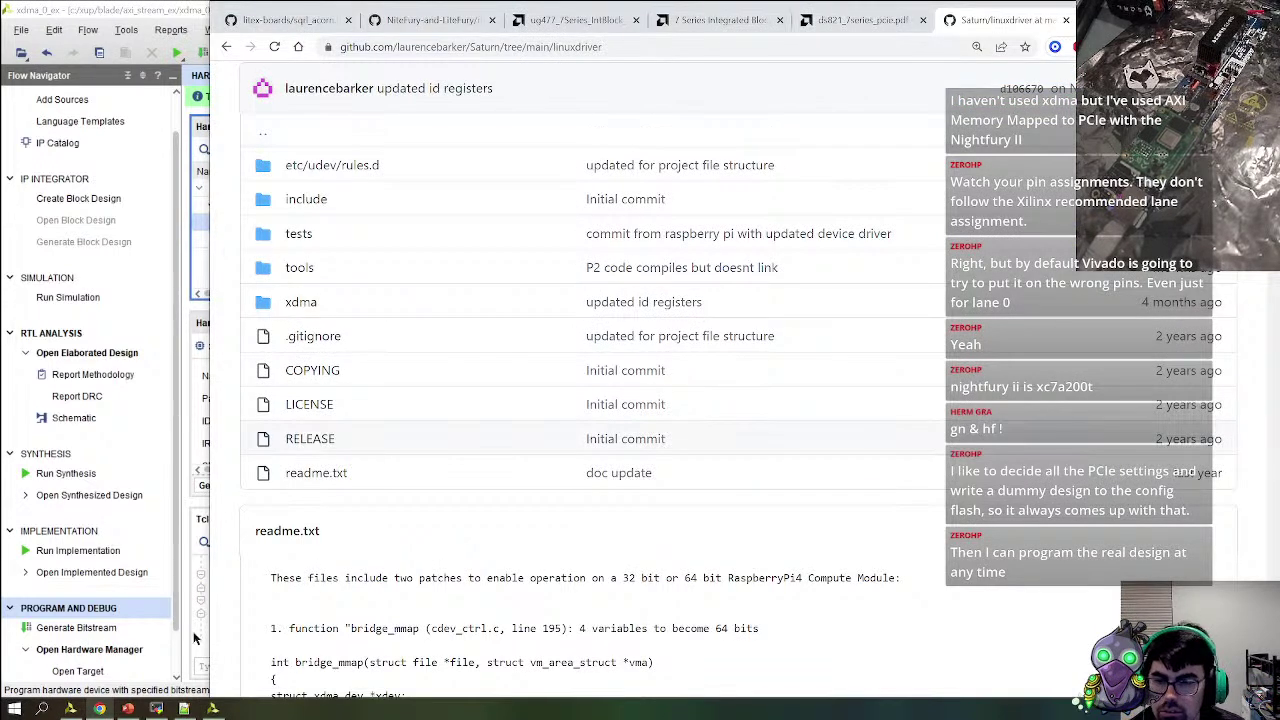
pyautogui.hotkey('alt', 'Tab')
# Choose nite2temp.bit from the recent OneDrive SQRL folder and program the device with it
pyautogui.click(1015, 234)
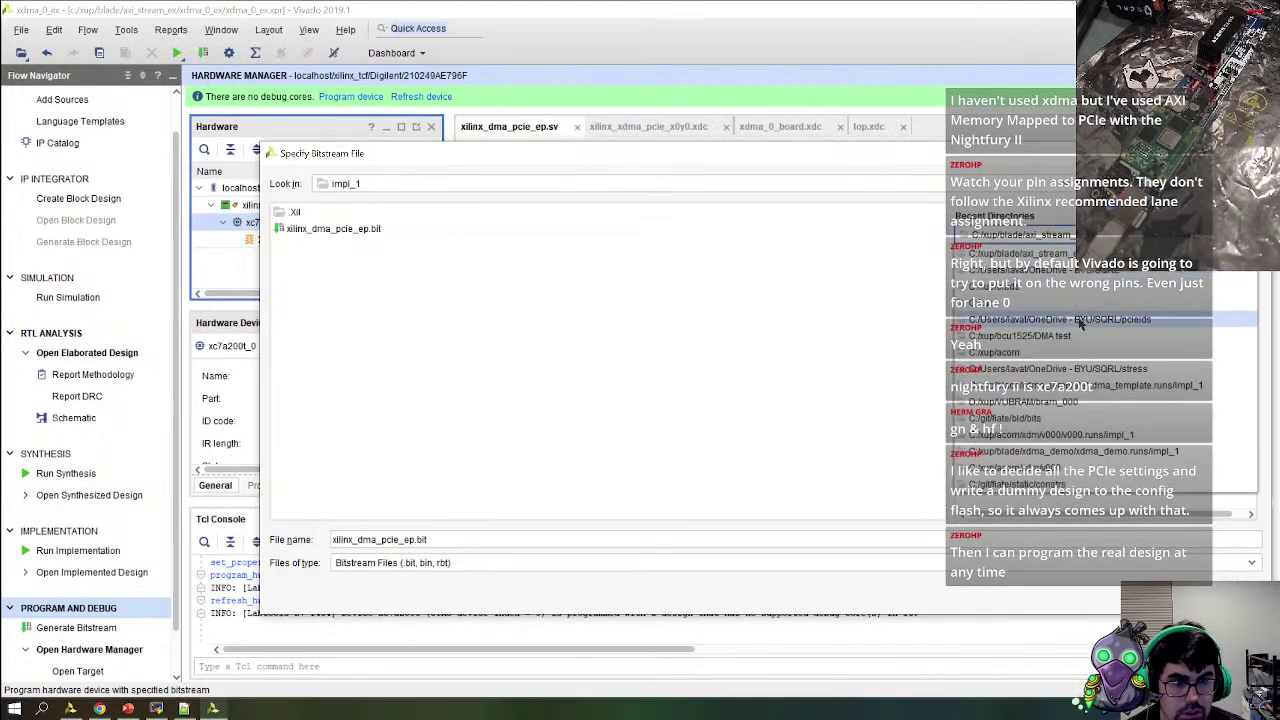
pyautogui.click(1098, 272)
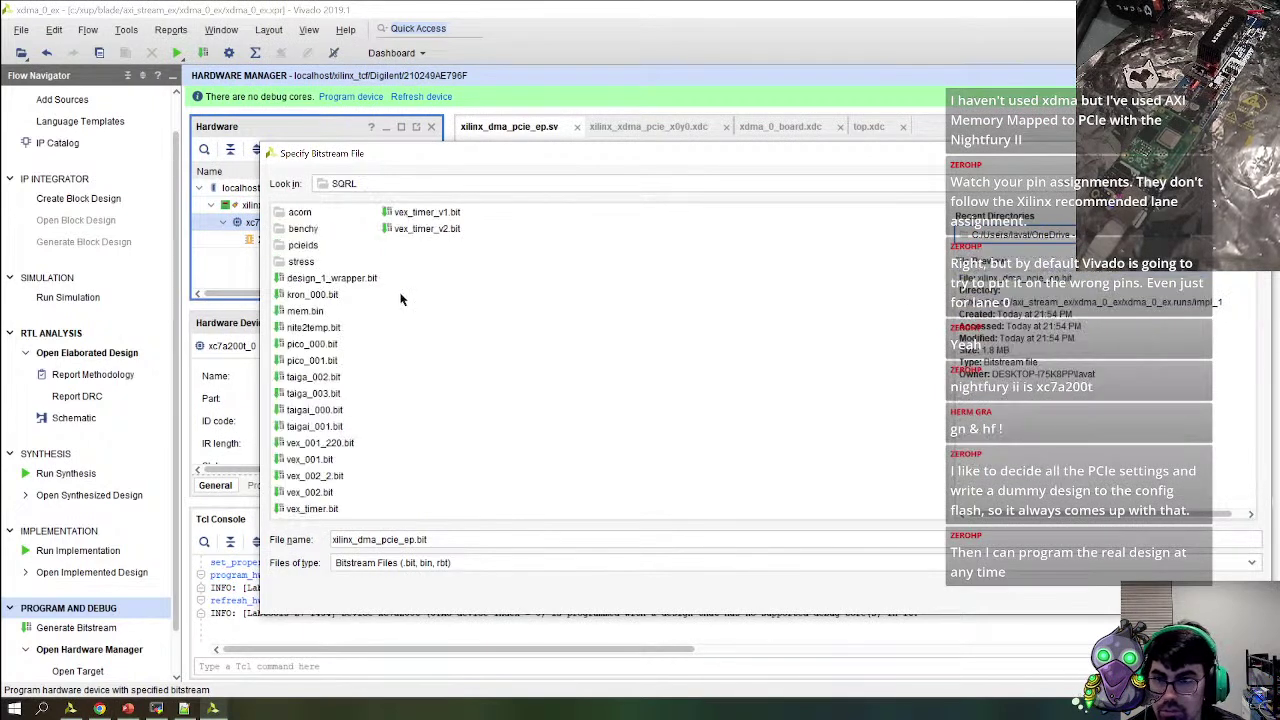
pyautogui.doubleClick(314, 328)
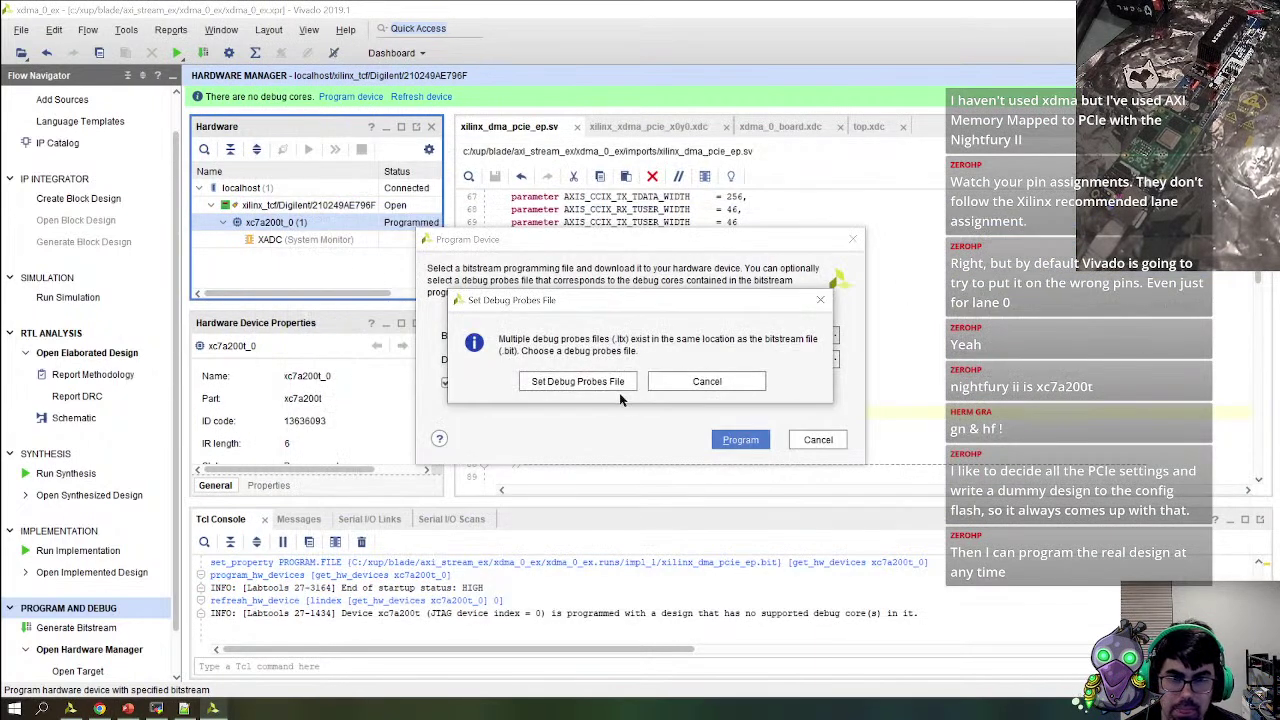
pyautogui.click(732, 442)
pyautogui.click(733, 446)
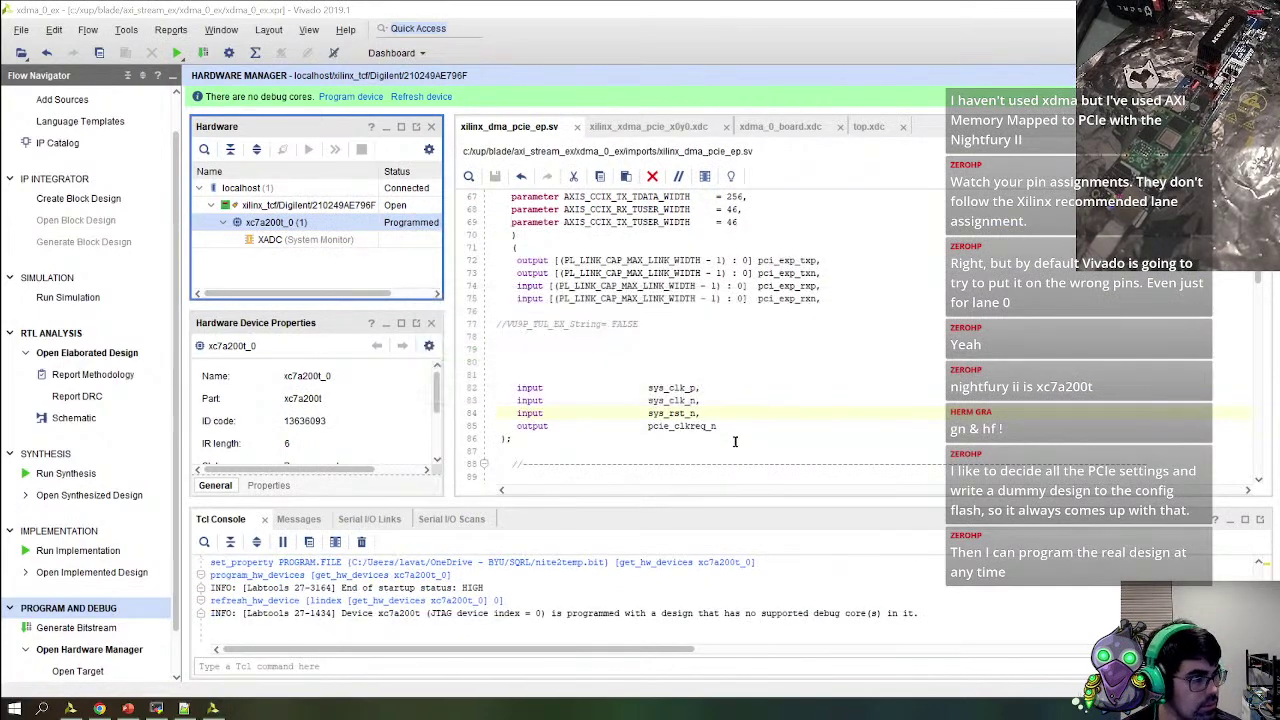
# Switch to MobaXterm and reboot the Raspberry Pi with sudo reboot now
pyautogui.hotkey('alt', 'Tab')
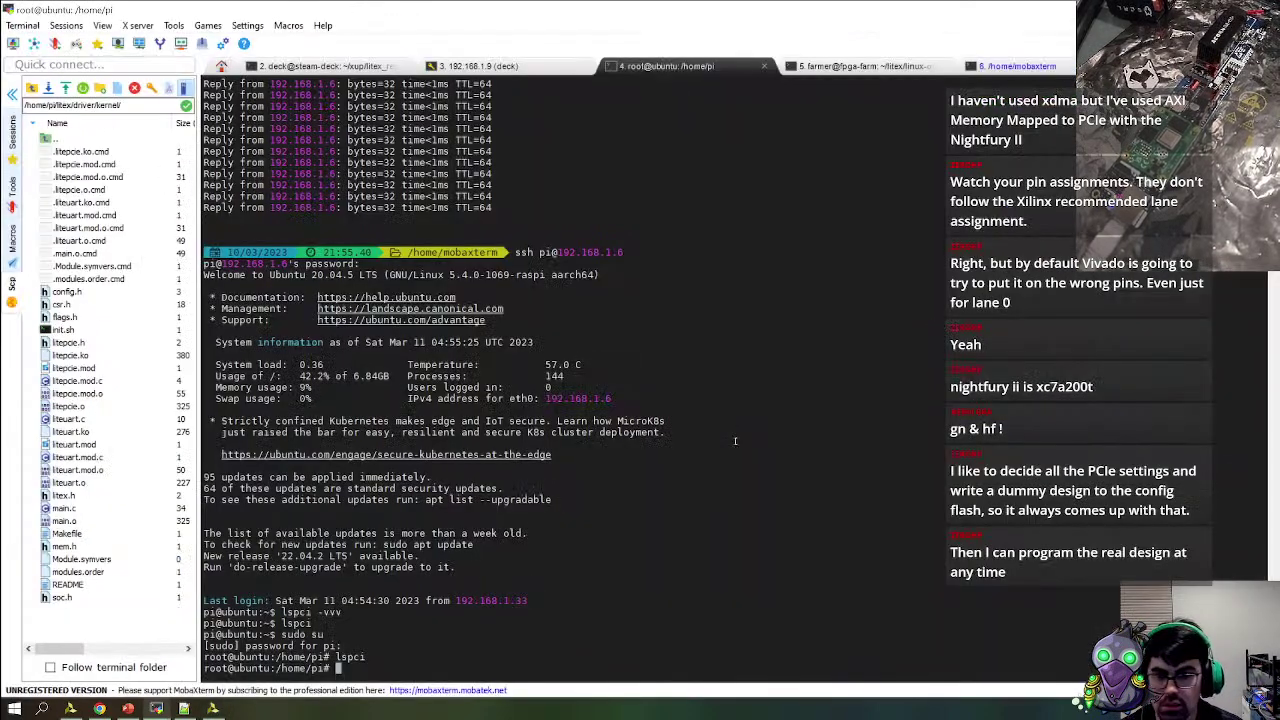
pyautogui.write('sudo reboot now')
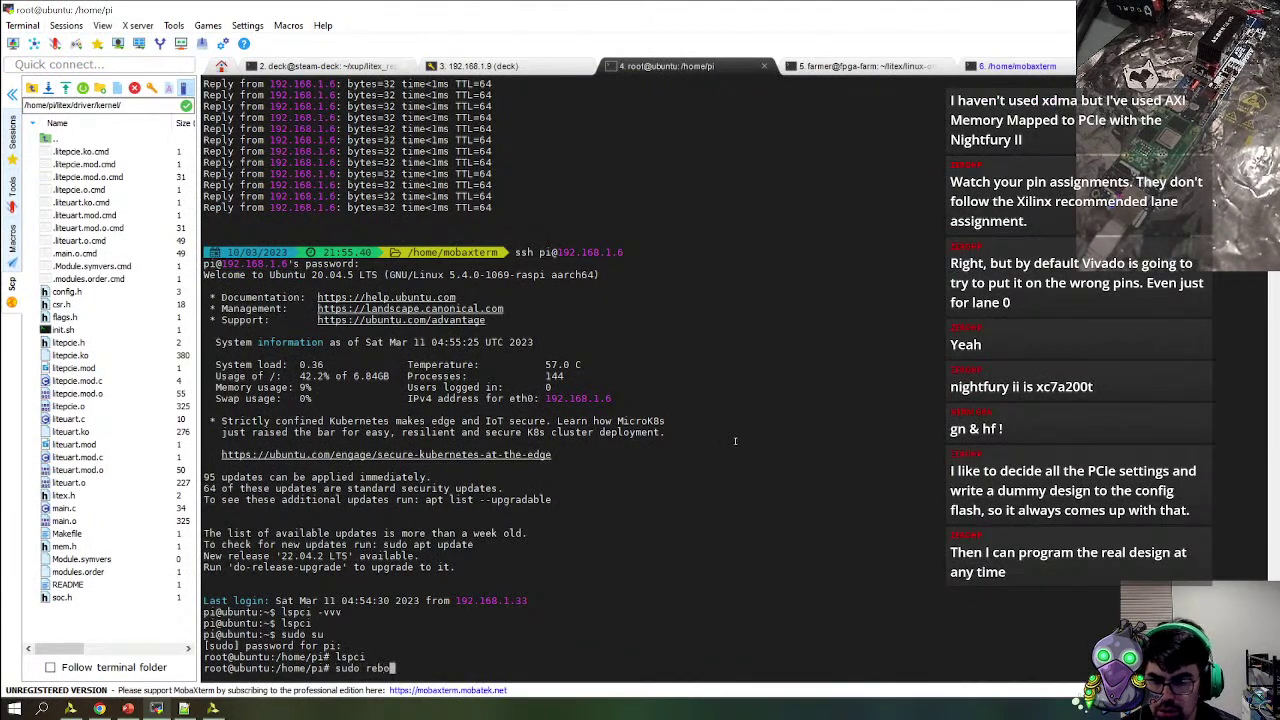
pyautogui.press('Return')
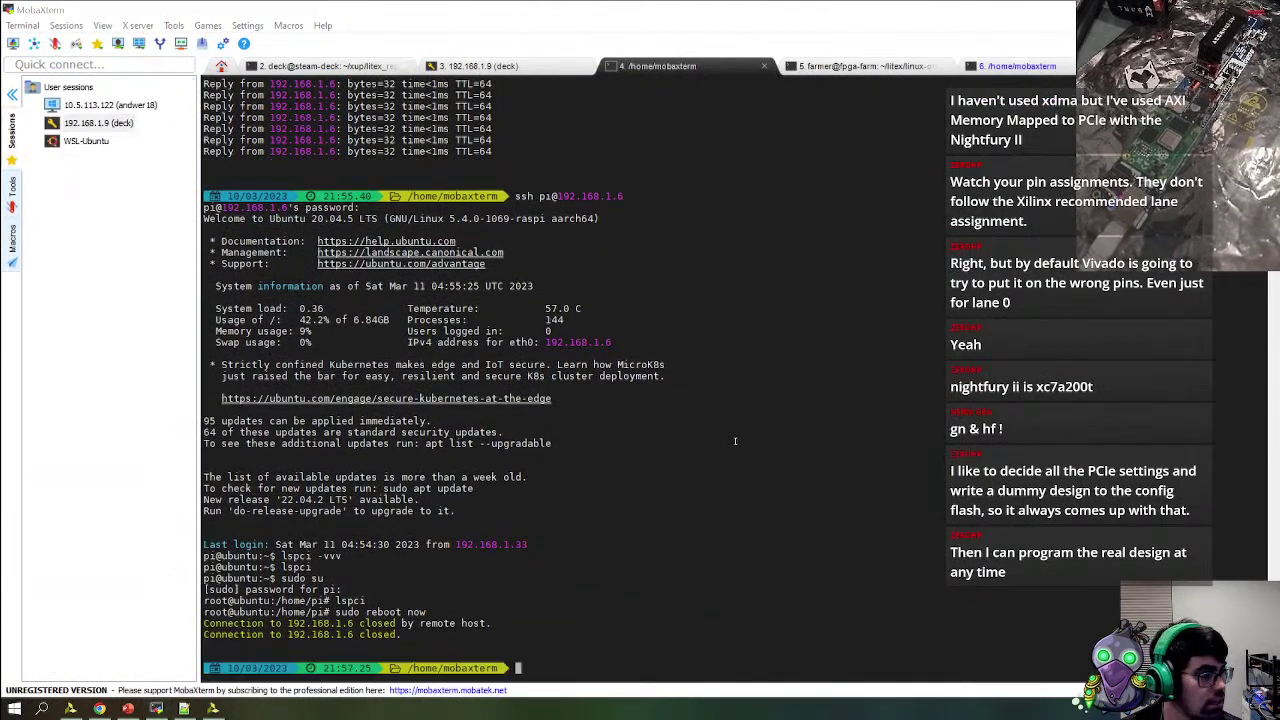
# In the browser's NiteFury-and-LiteFury repository, open early.xdc from the constraints folder and examine the PCIe lane 0 pin assignments
pyautogui.hotkey('alt', 'Tab')
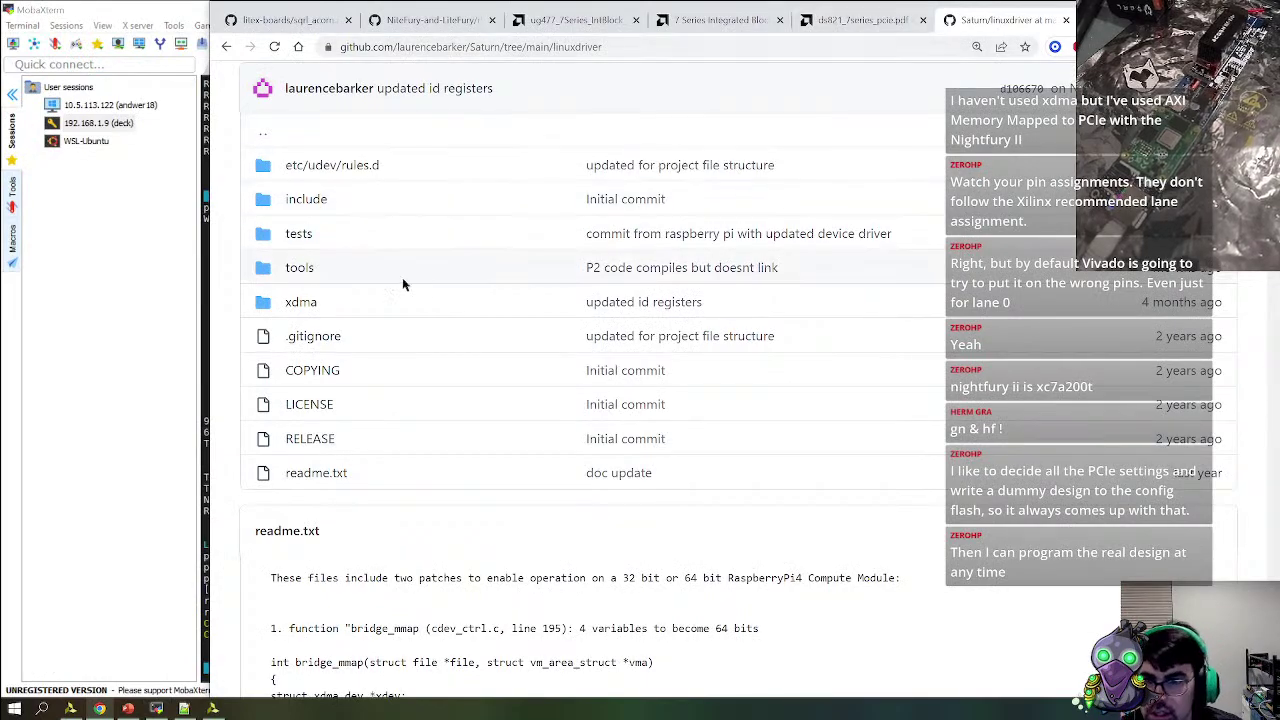
pyautogui.click(425, 20)
pyautogui.scroll(13, 410, 228)
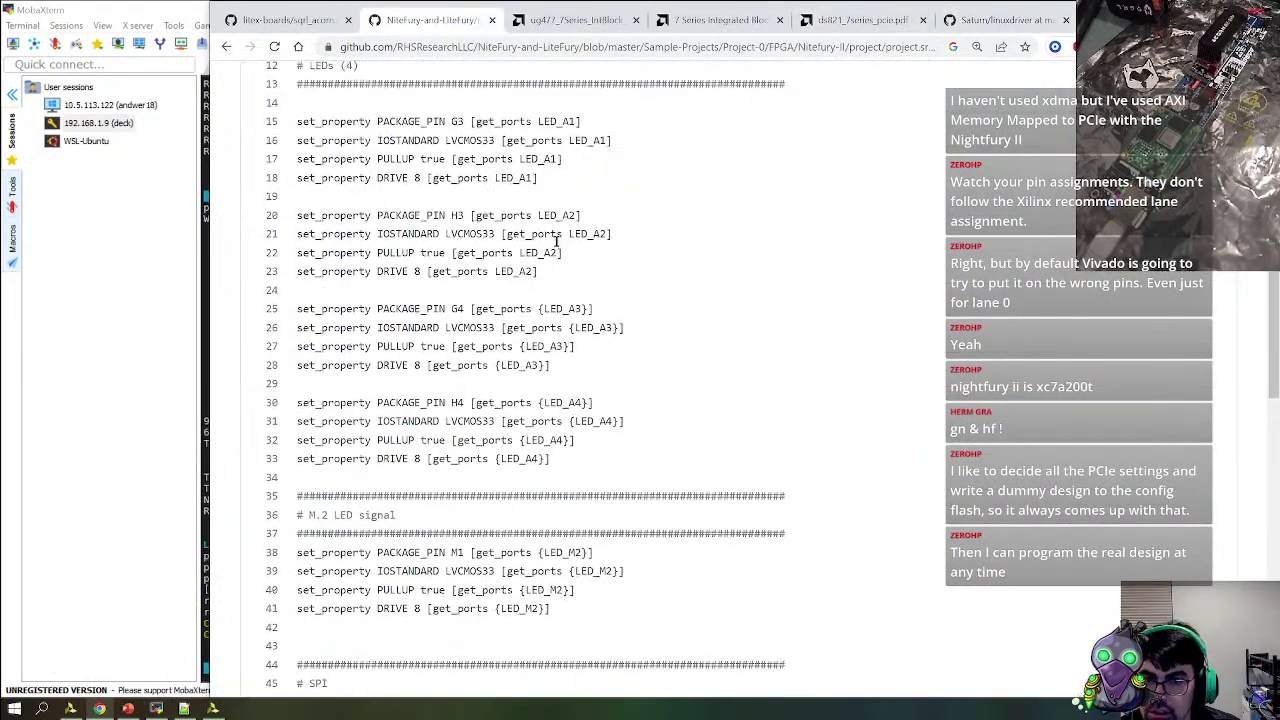
pyautogui.click(458, 278)
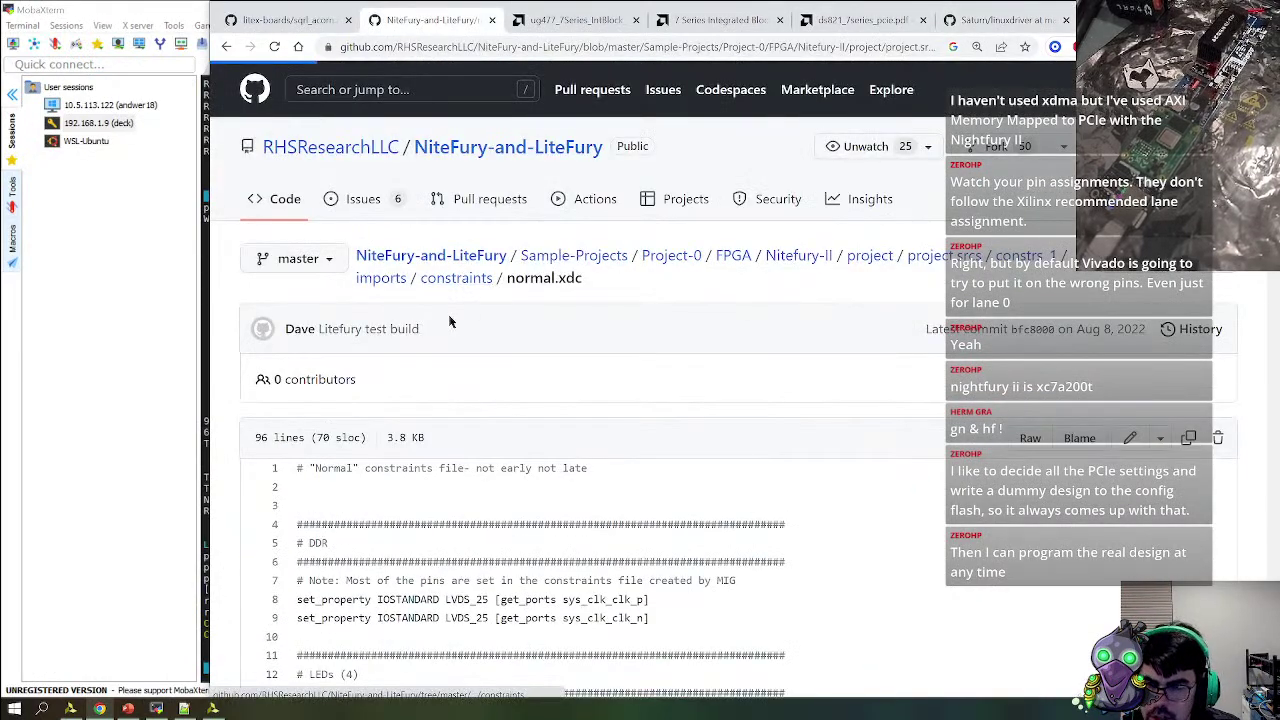
pyautogui.click(340, 407)
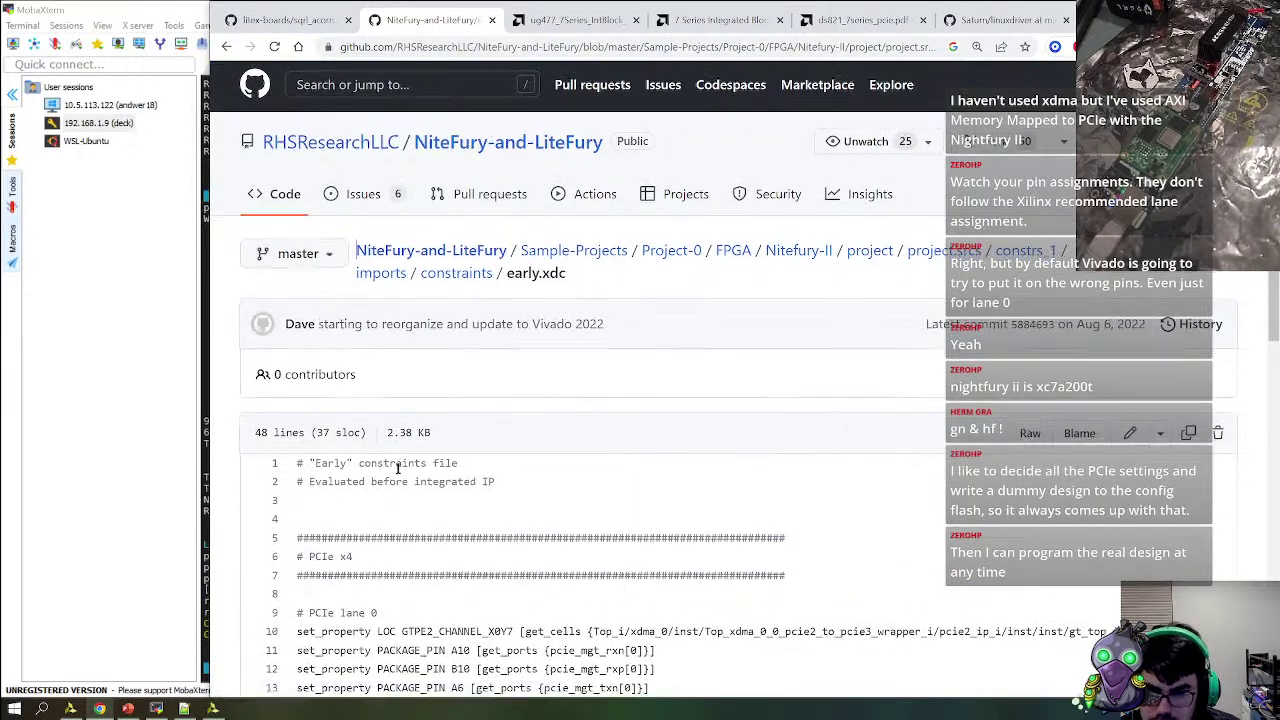
pyautogui.scroll(-4, 652, 392)
pyautogui.moveTo(512, 281); pyautogui.dragTo(664, 351)
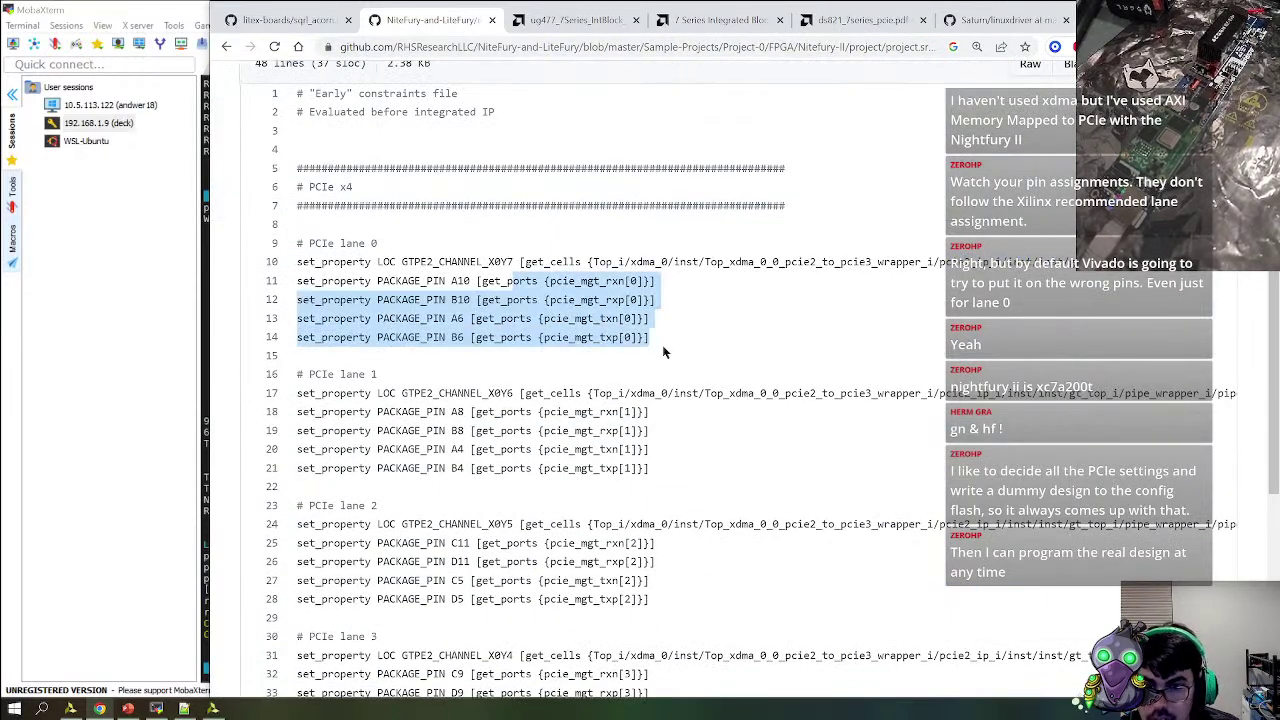
# Open the uEVB.pdf schematic from the Hardware folder of the NiteFury-and-LiteFury repository
pyautogui.scroll(5, 580, 338)
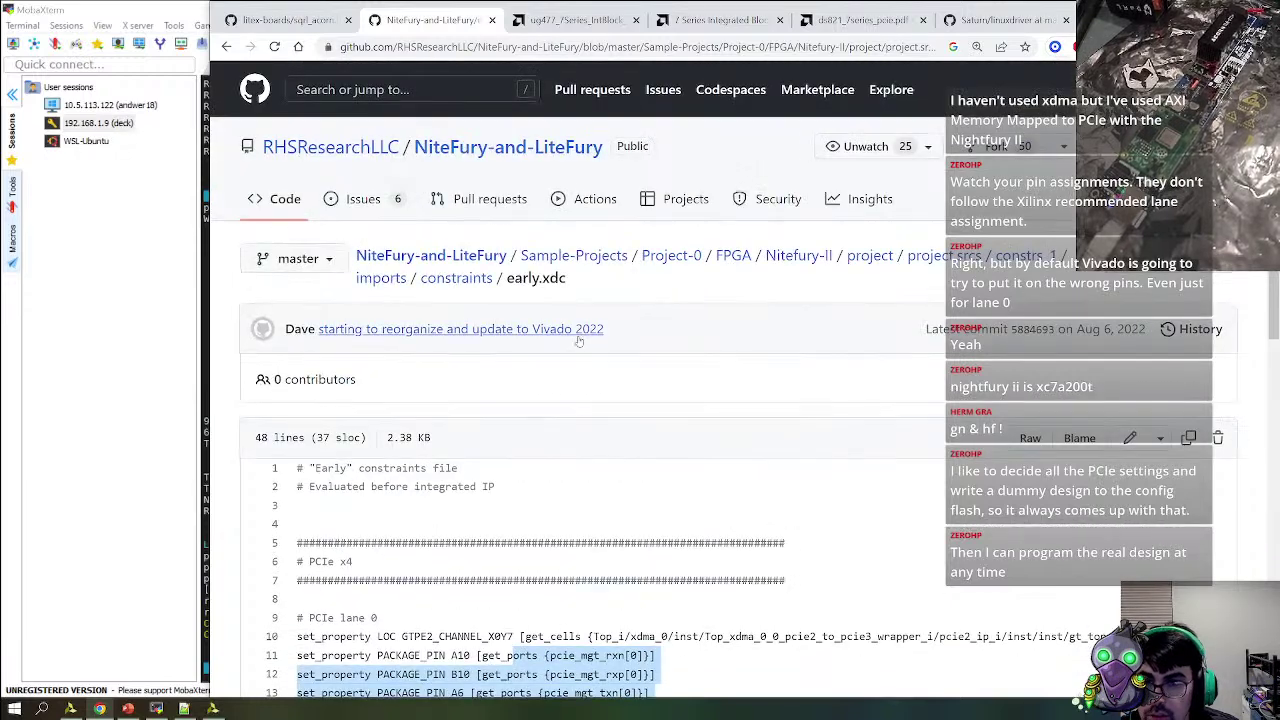
pyautogui.click(345, 257)
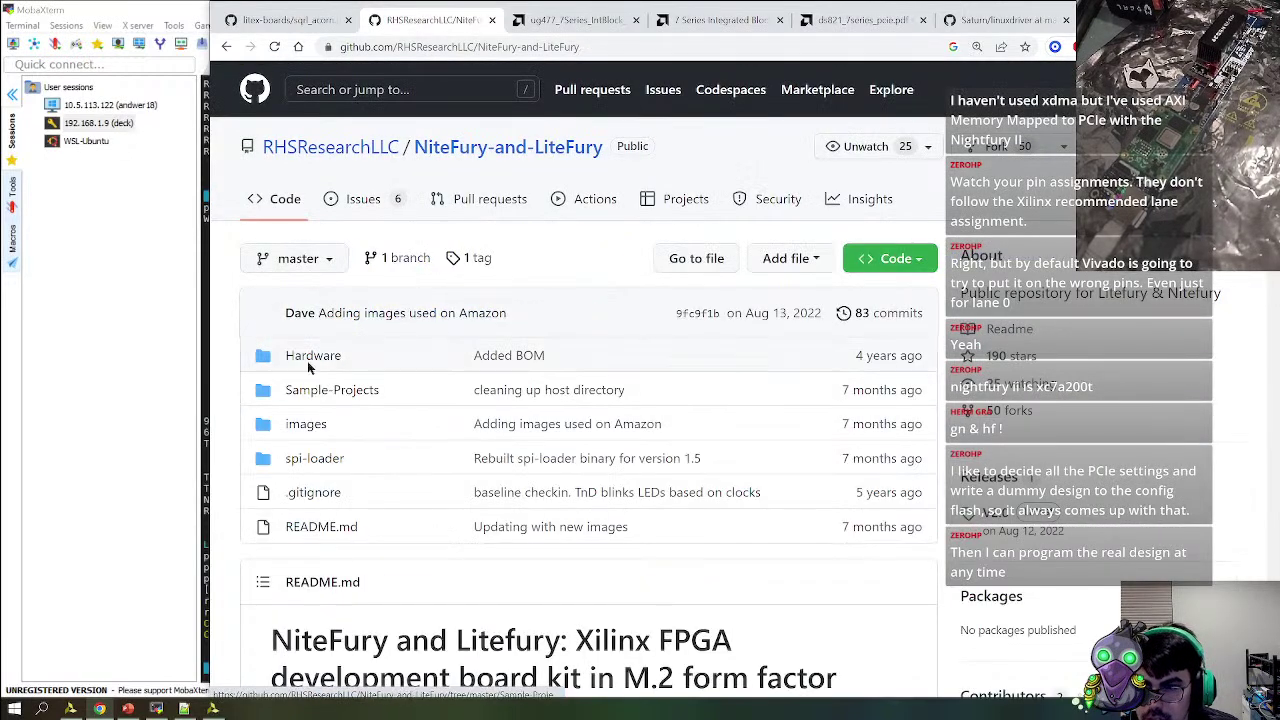
pyautogui.click(305, 355)
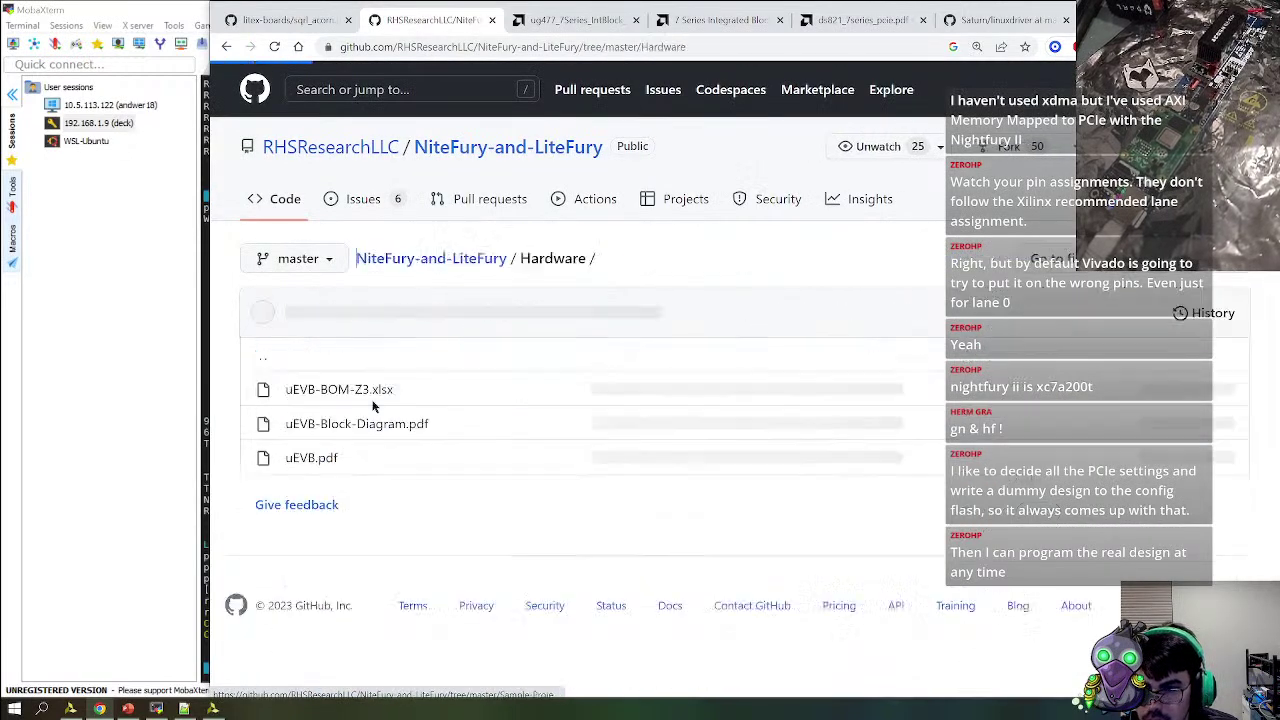
pyautogui.click(318, 459)
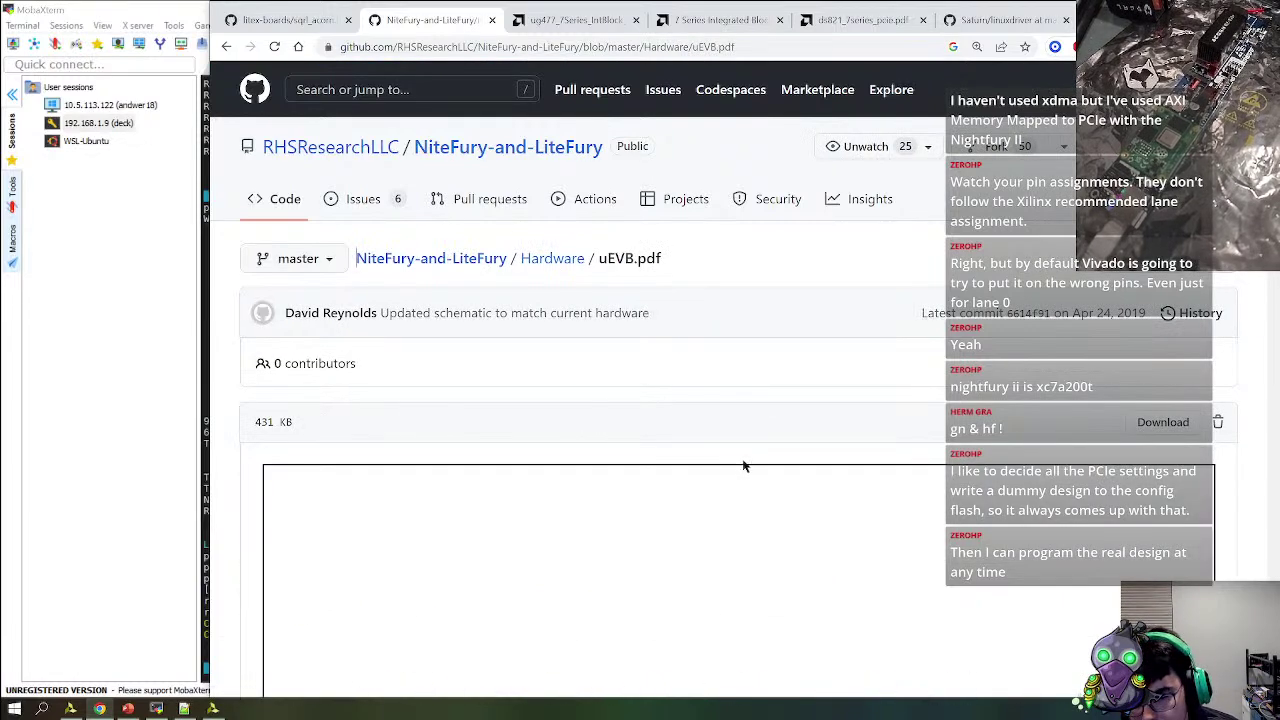
# Look through the uEVB.pdf schematic, loading more pages, for the sheet wiring the FPGA's MGT transceivers to the PCIe connector
pyautogui.scroll(-8, 741, 465)
pyautogui.scroll(-5, 731, 466)
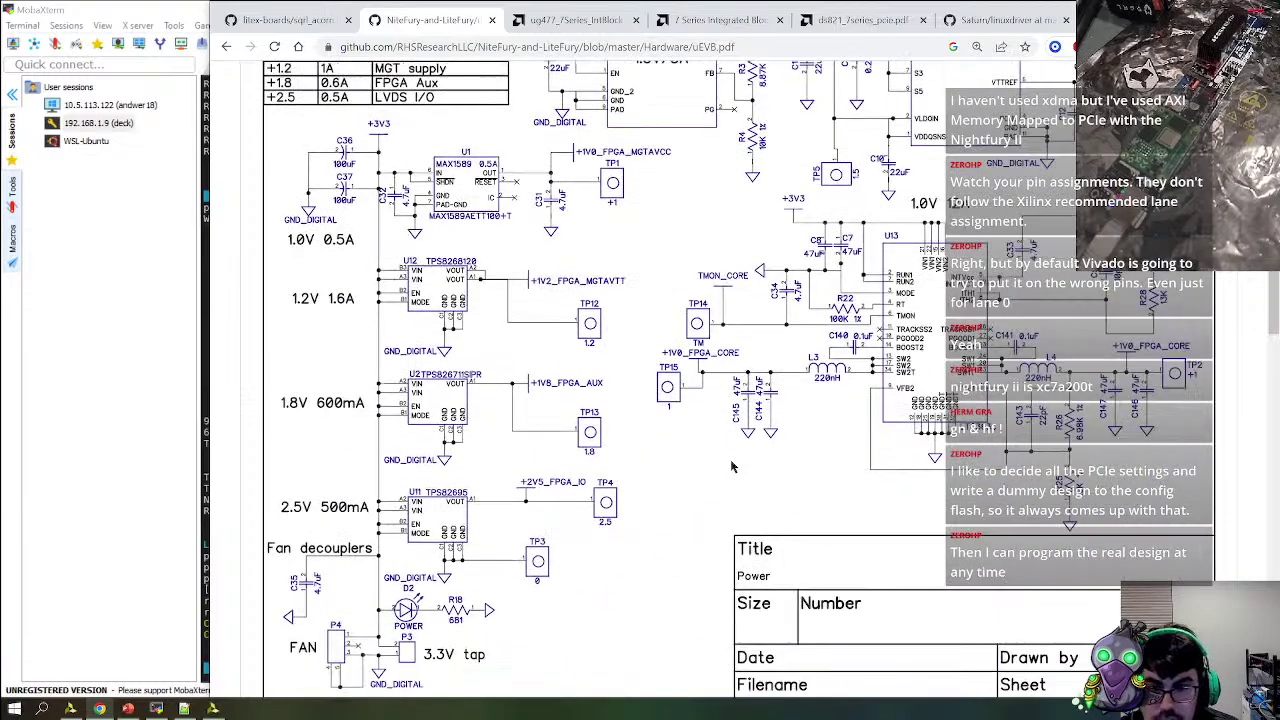
pyautogui.scroll(-20, 944, 440)
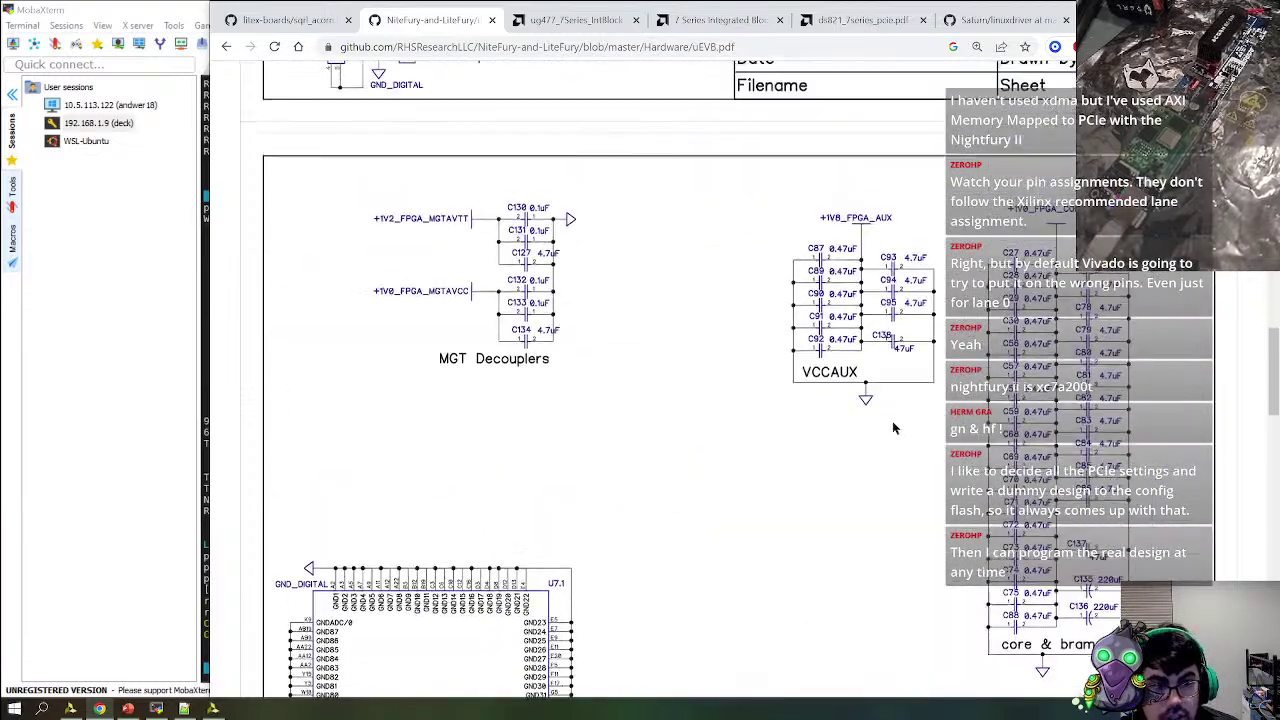
pyautogui.scroll(-10, 703, 381)
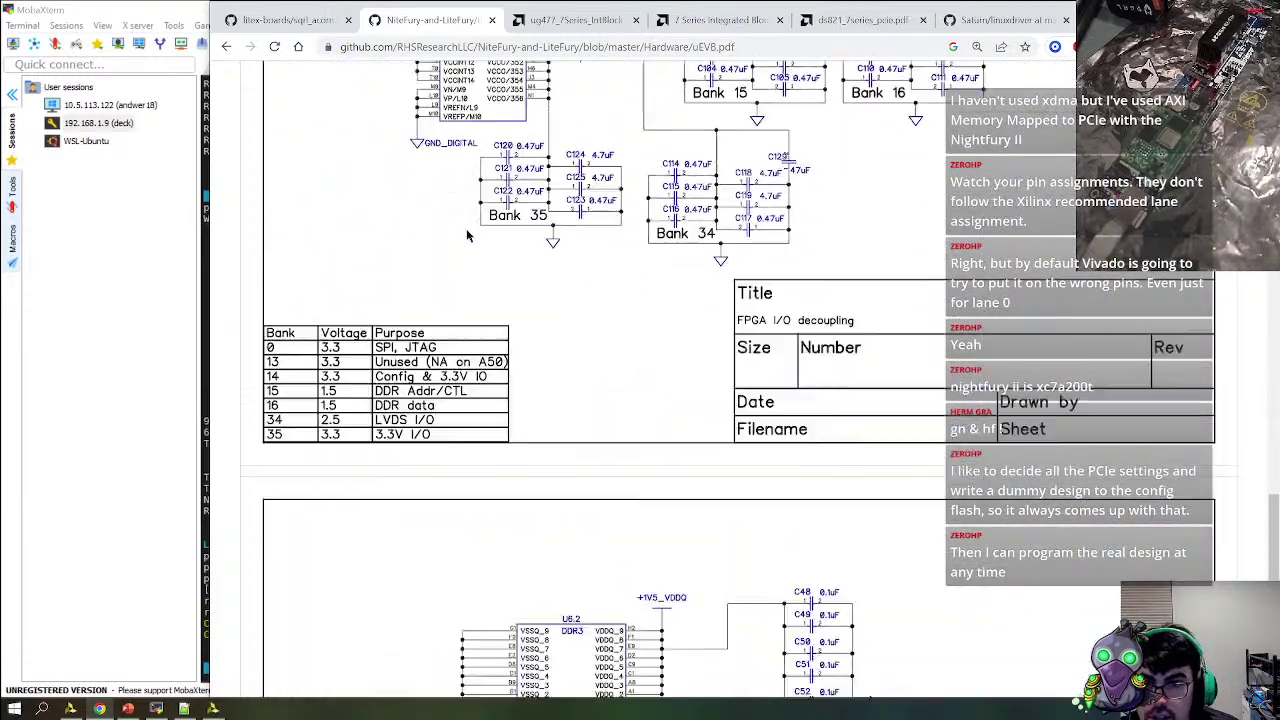
pyautogui.scroll(-3, 769, 370)
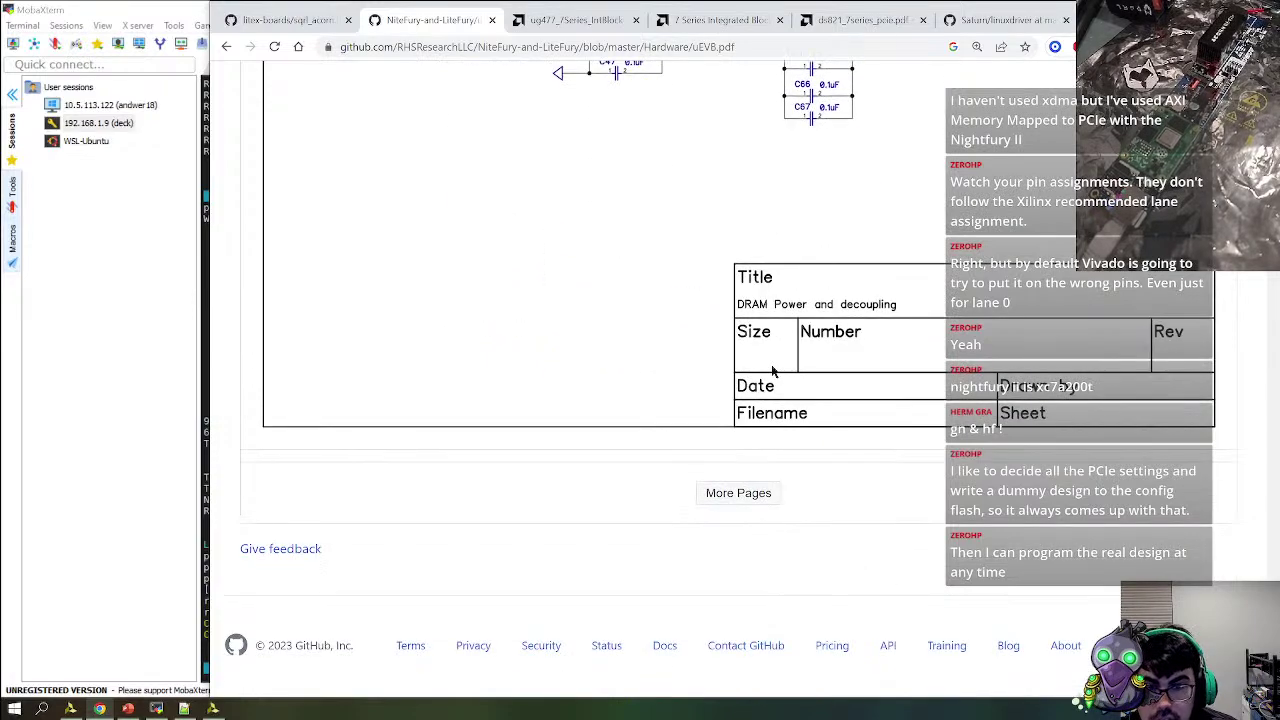
pyautogui.click(738, 493)
pyautogui.scroll(-5, 728, 480)
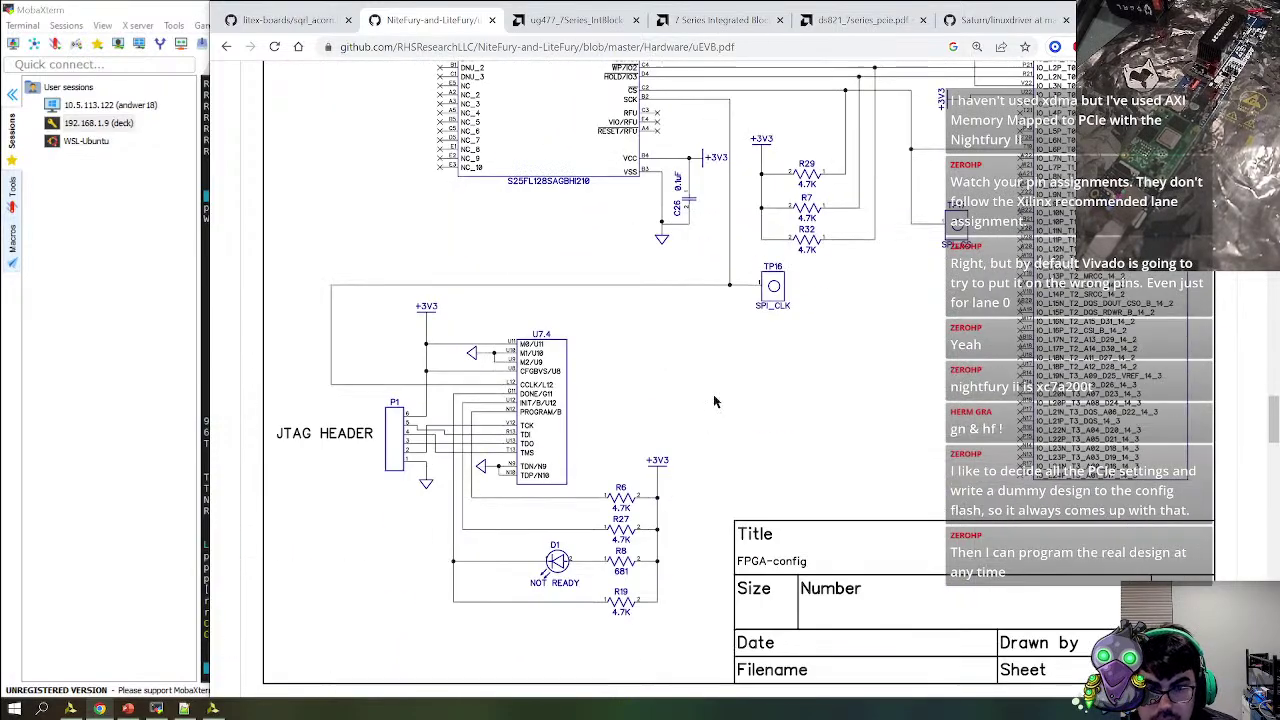
pyautogui.scroll(2, 728, 480)
pyautogui.scroll(-1, 714, 302)
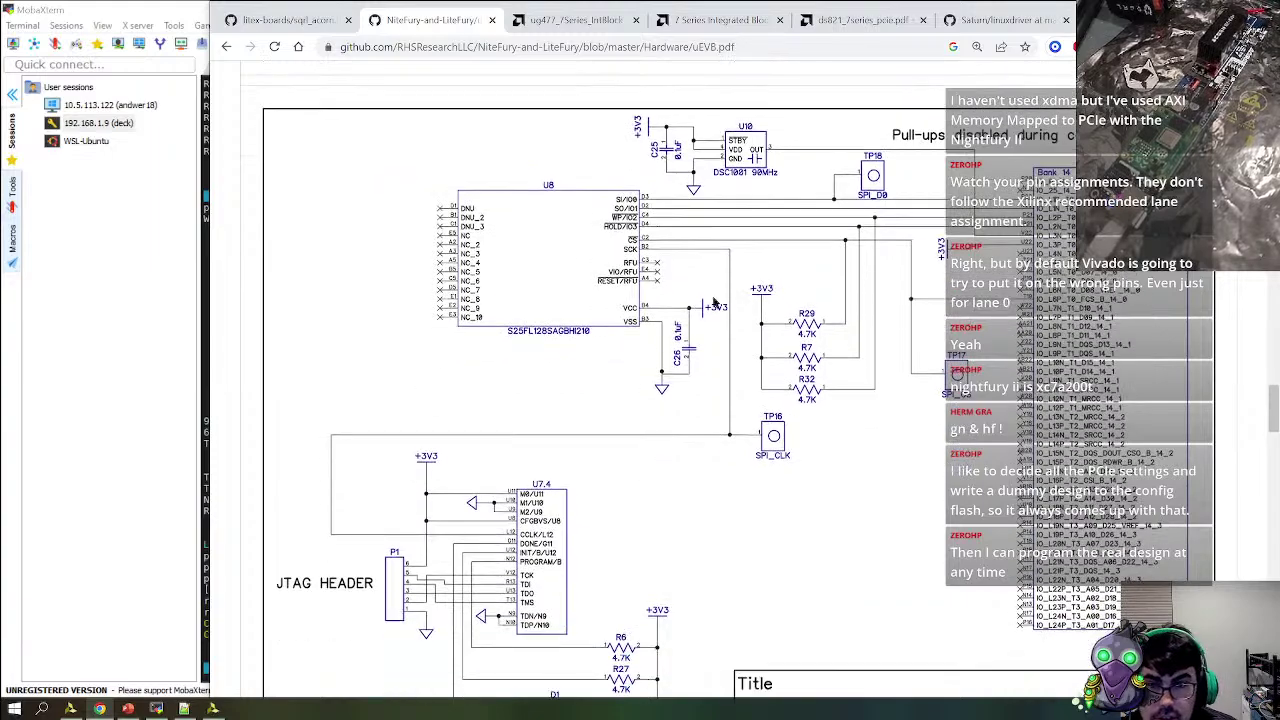
pyautogui.scroll(-10, 540, 345)
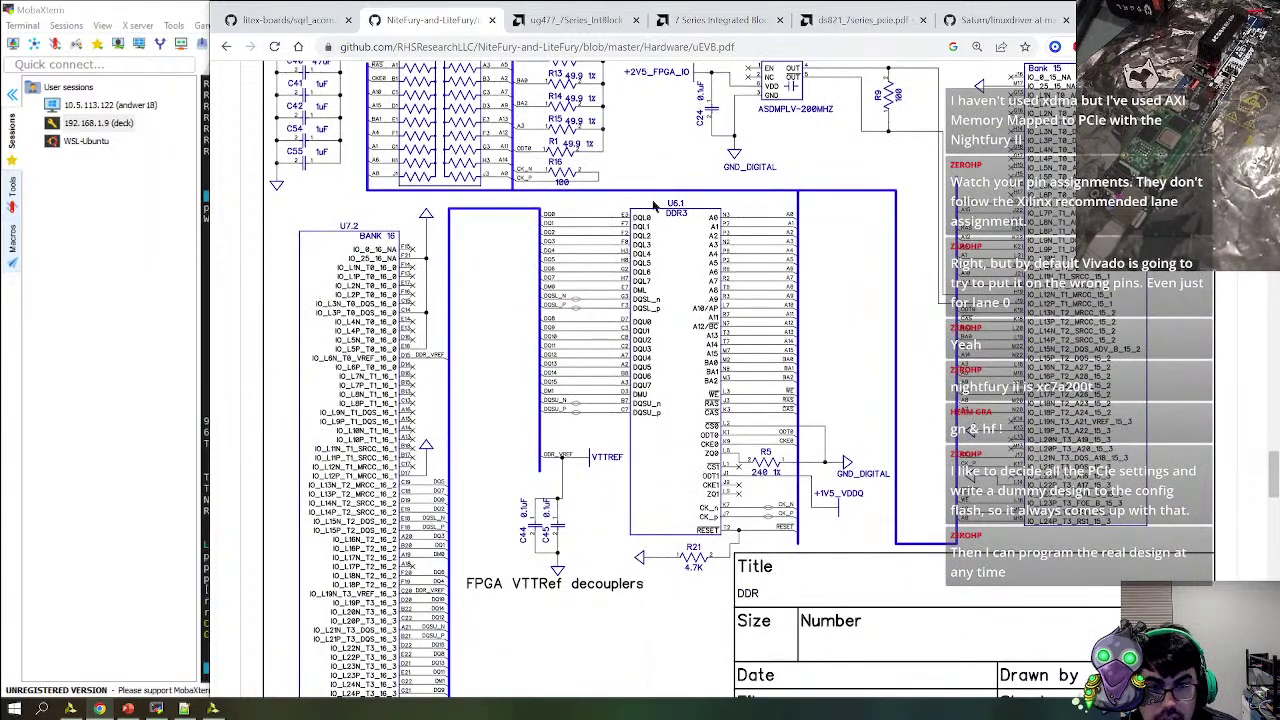
pyautogui.scroll(3, 656, 304)
pyautogui.scroll(8, 585, 392)
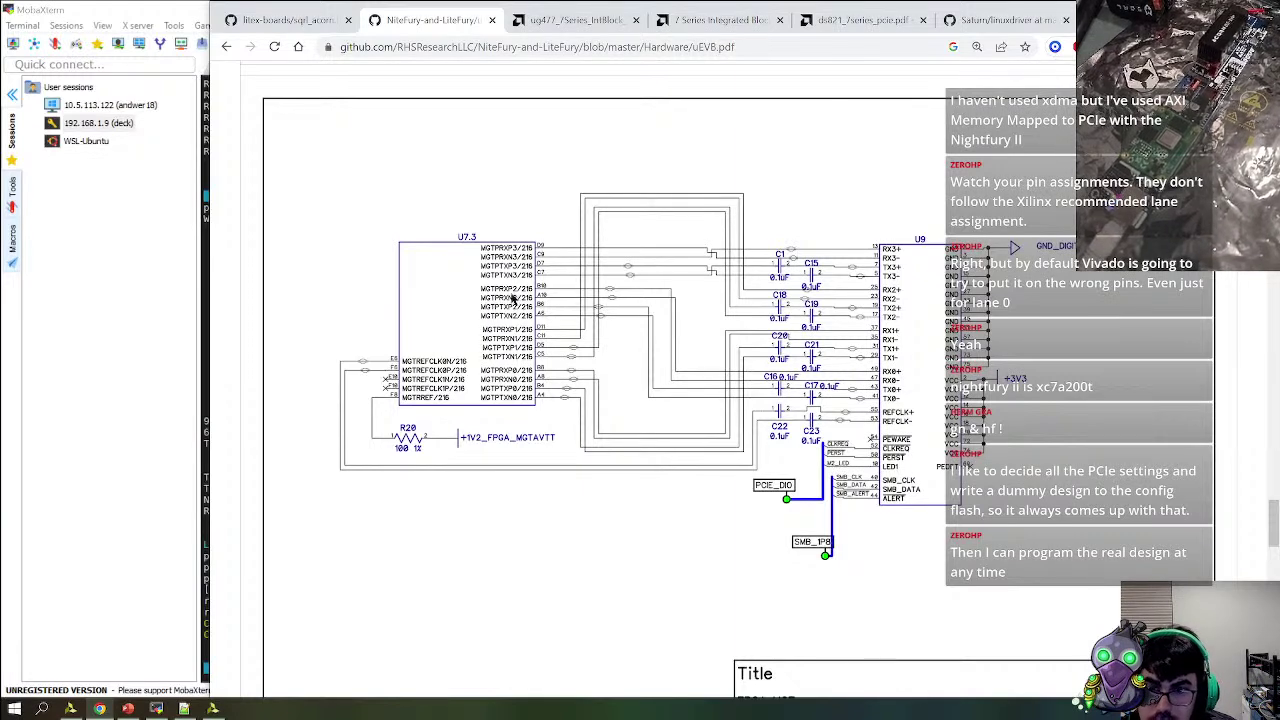
# Switch to Vivado and open the implemented design of xdma_0_ex
pyautogui.click(212, 708)
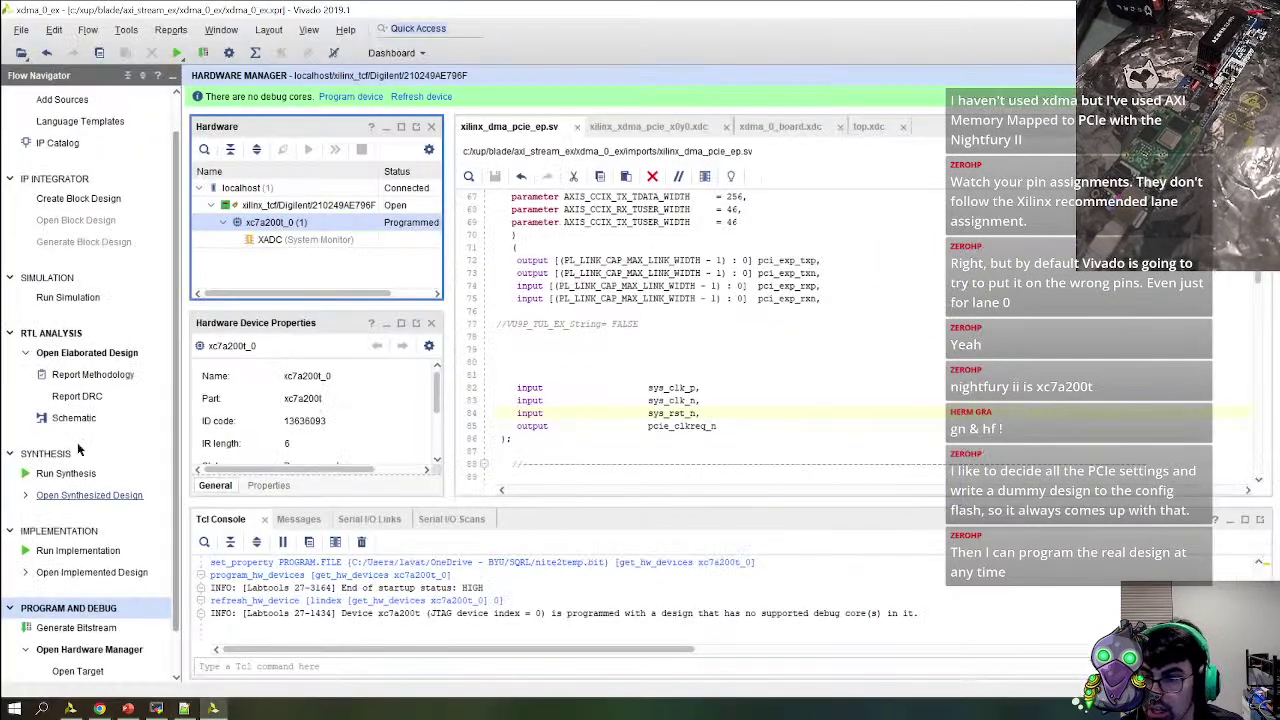
pyautogui.click(72, 573)
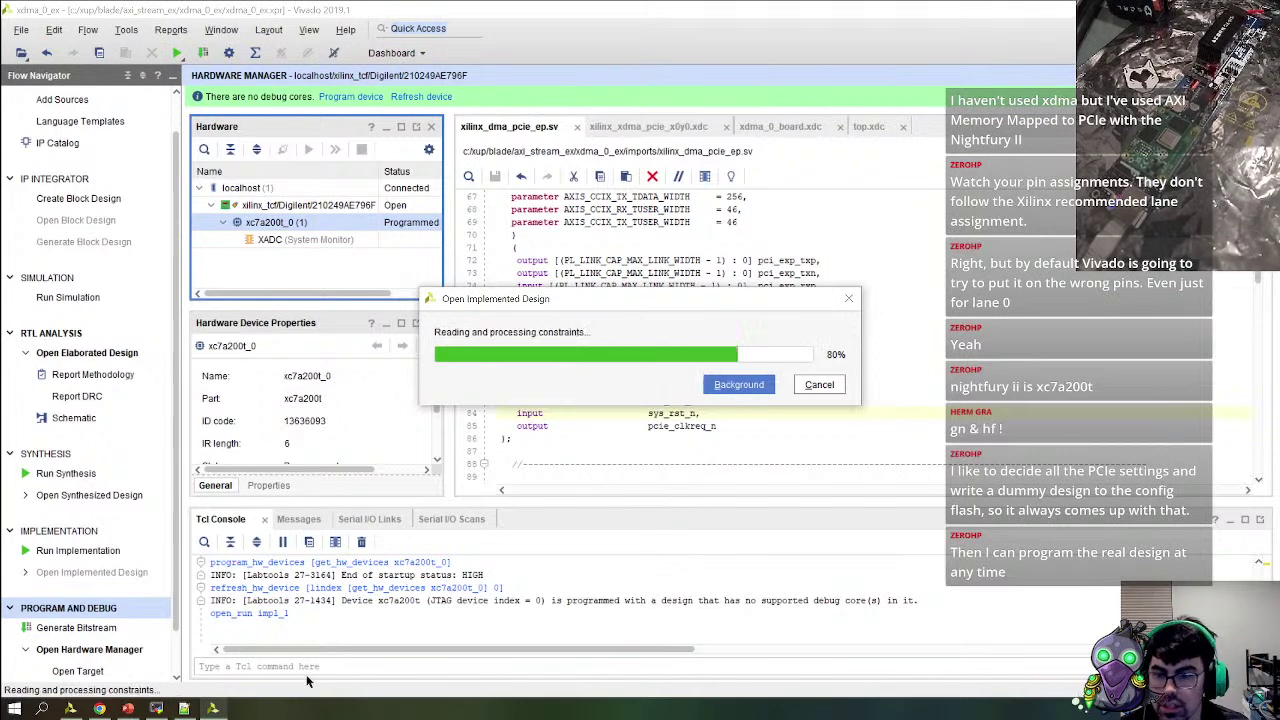
pyautogui.moveTo(222, 705)
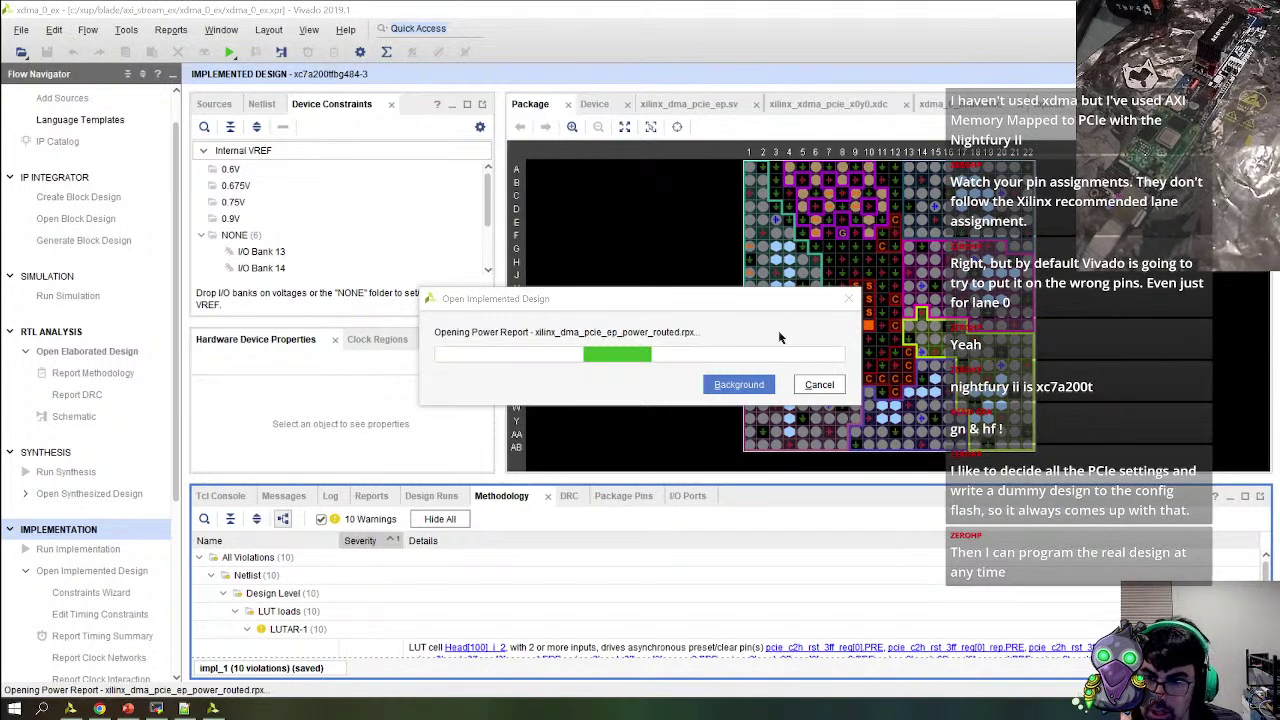
pyautogui.click(99, 708)
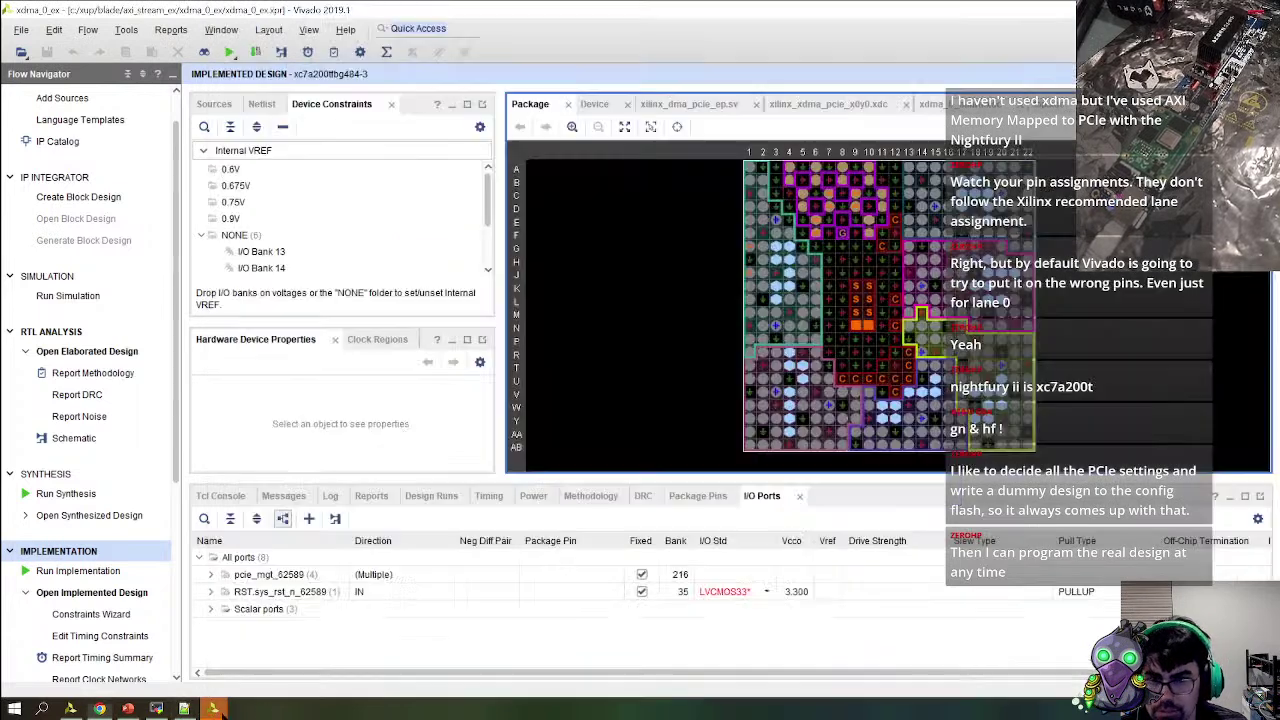
pyautogui.click(212, 708)
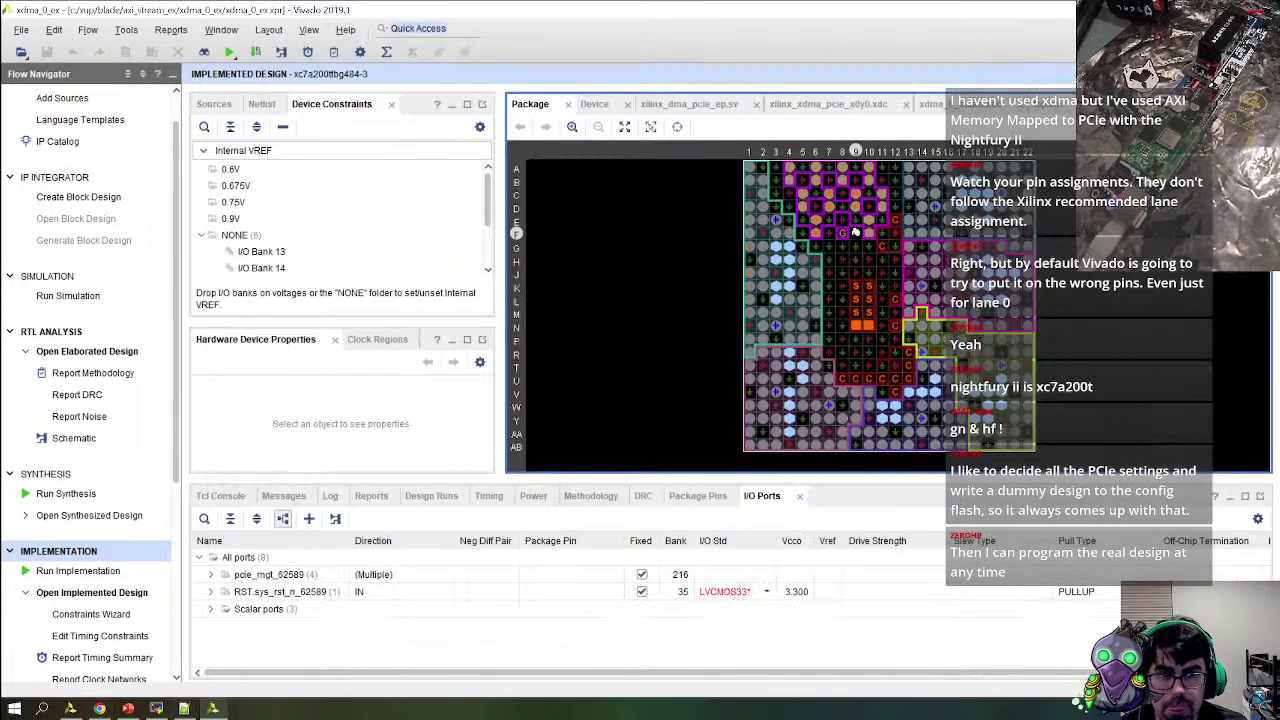
# Select the sys_clk_n pin in the package view and examine its port properties, including the site type
pyautogui.click(815, 232)
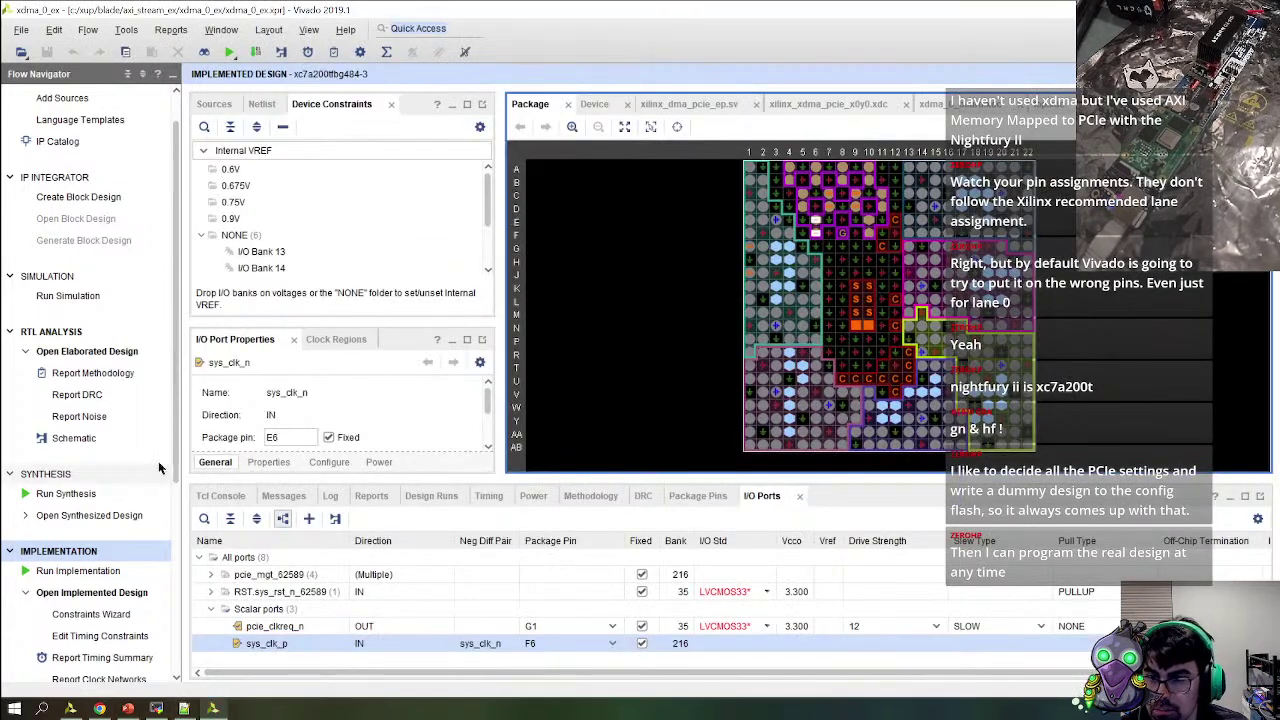
pyautogui.scroll(-3, 391, 405)
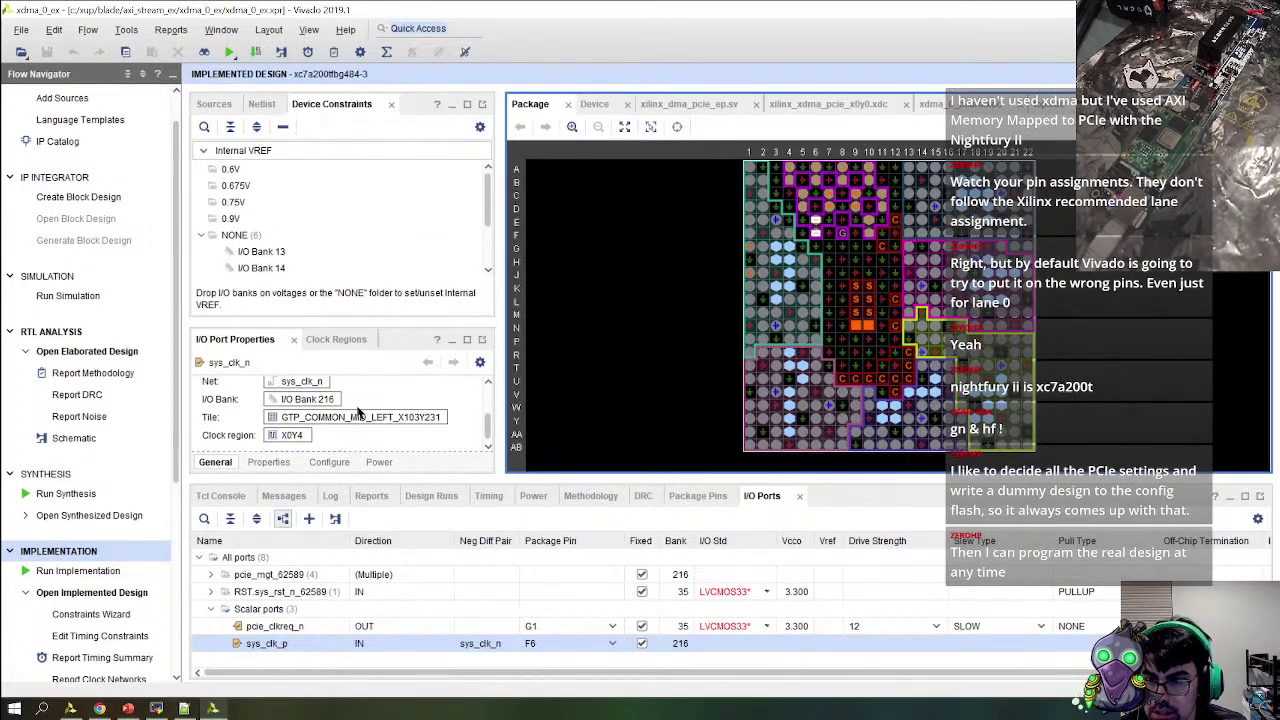
pyautogui.scroll(3, 310, 430)
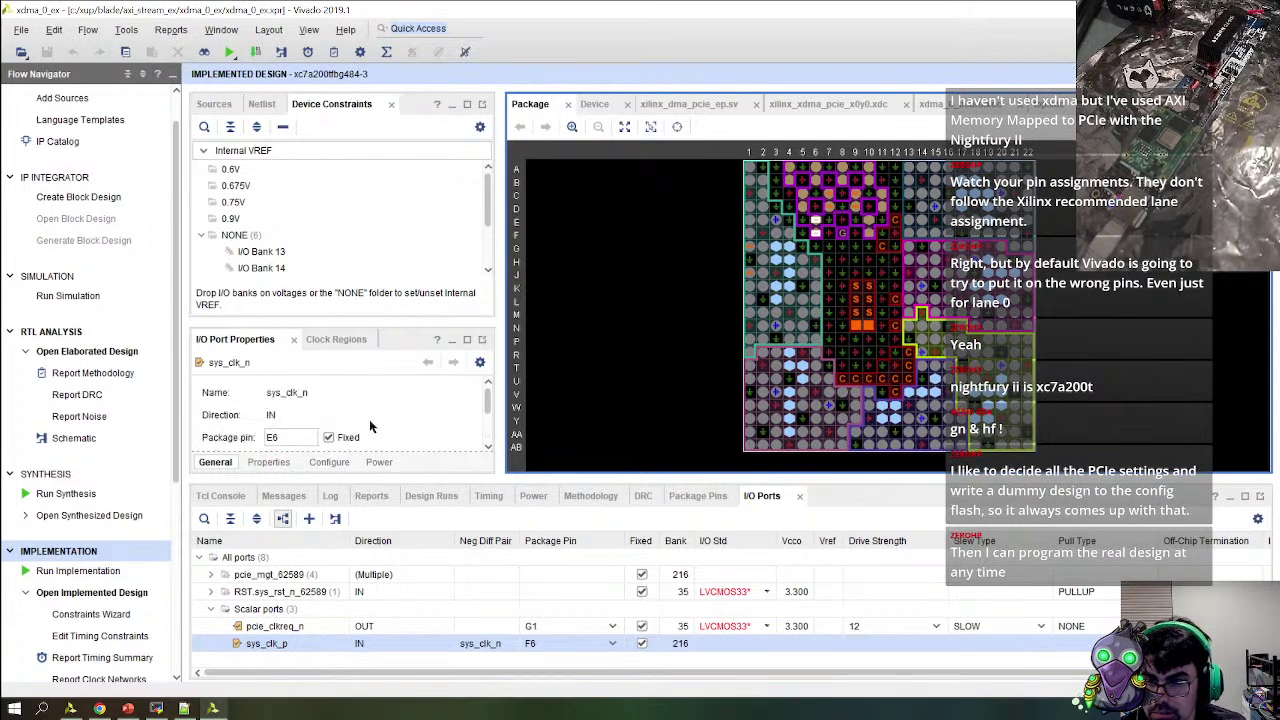
pyautogui.scroll(-1, 321, 423)
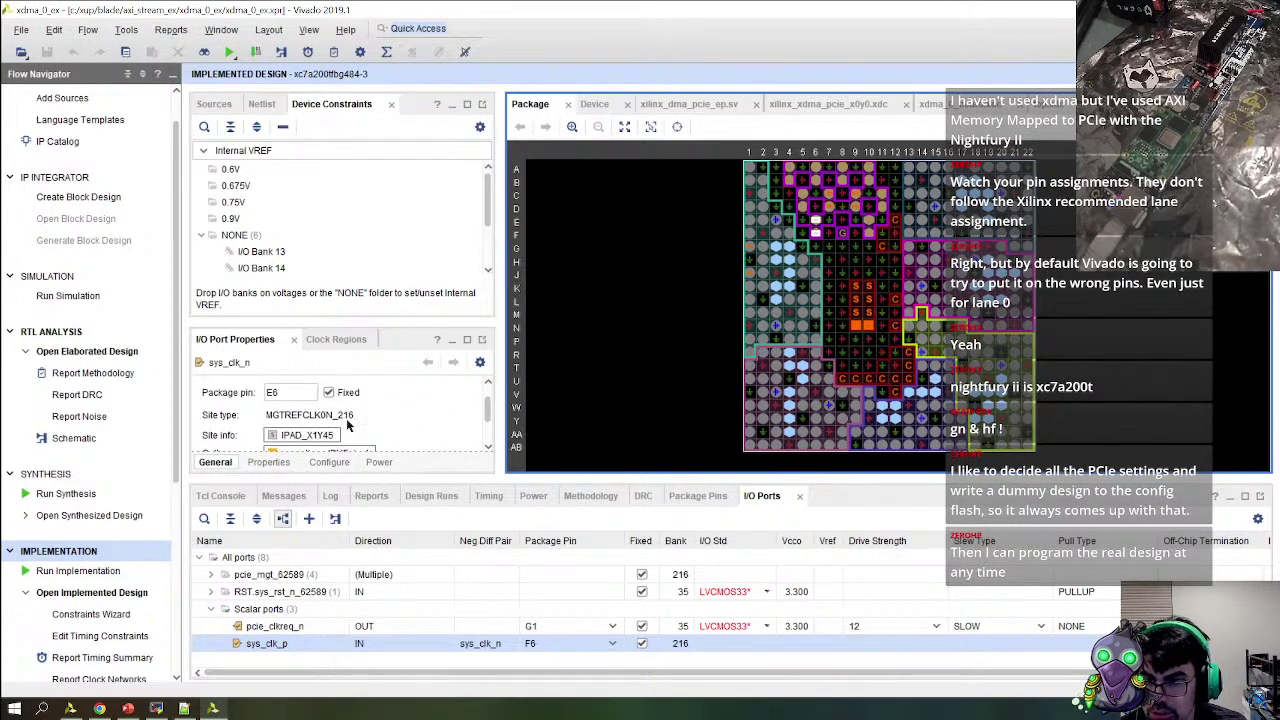
# Glance at the schematic's transceiver pins in the browser, return to Vivado, and inspect package pin C7's port and pin functions
pyautogui.hotkey('alt', 'Tab')
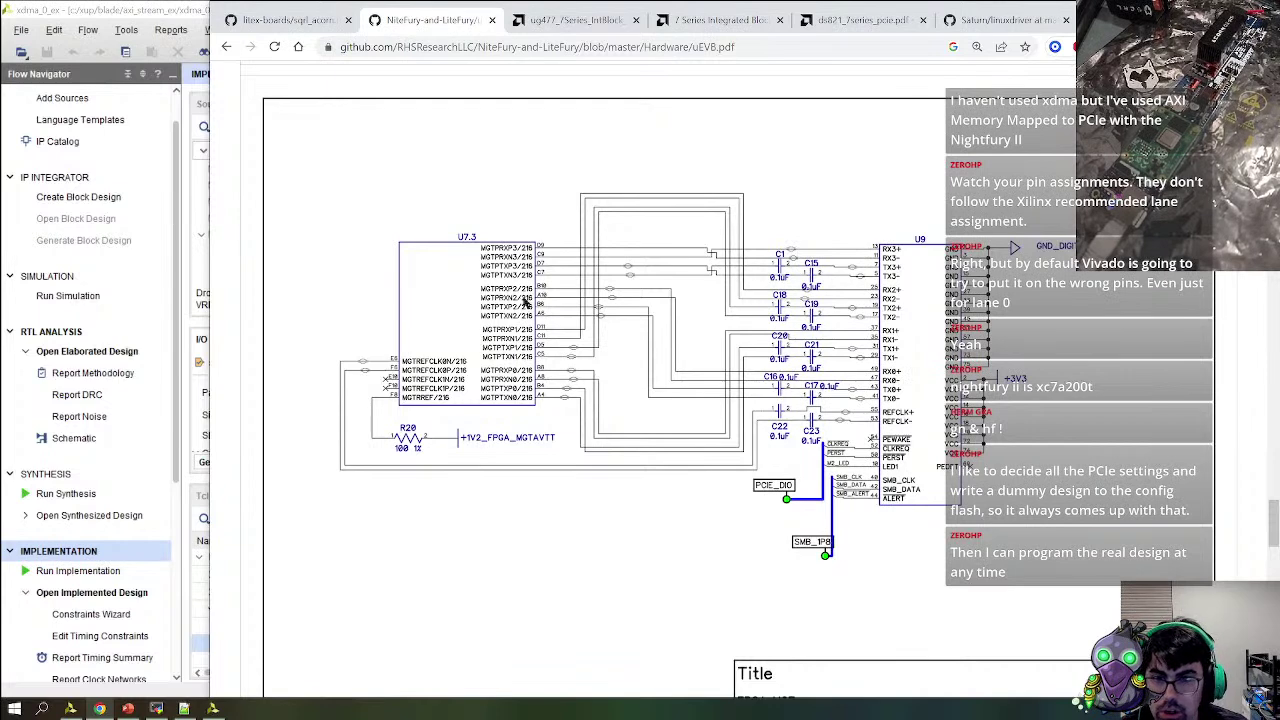
pyautogui.hotkey('alt', 'Tab')
pyautogui.scroll(2, 895, 180)
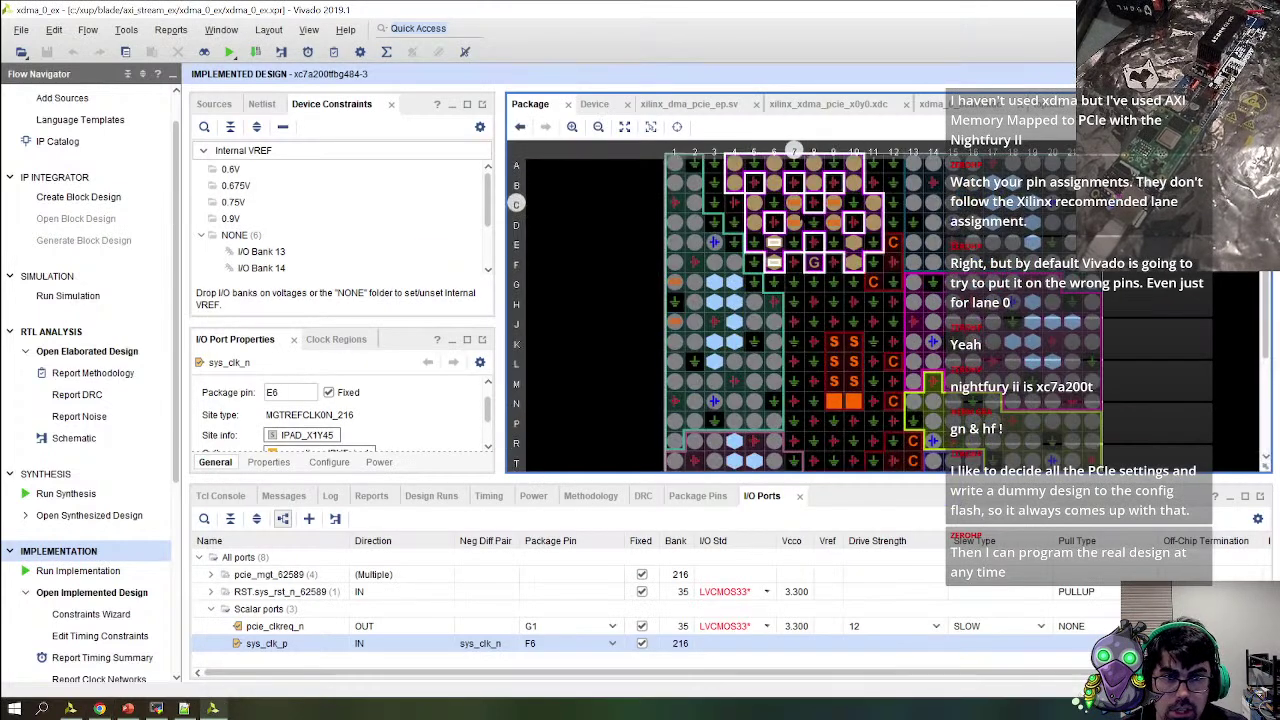
pyautogui.click(795, 205)
pyautogui.scroll(-1, 383, 420)
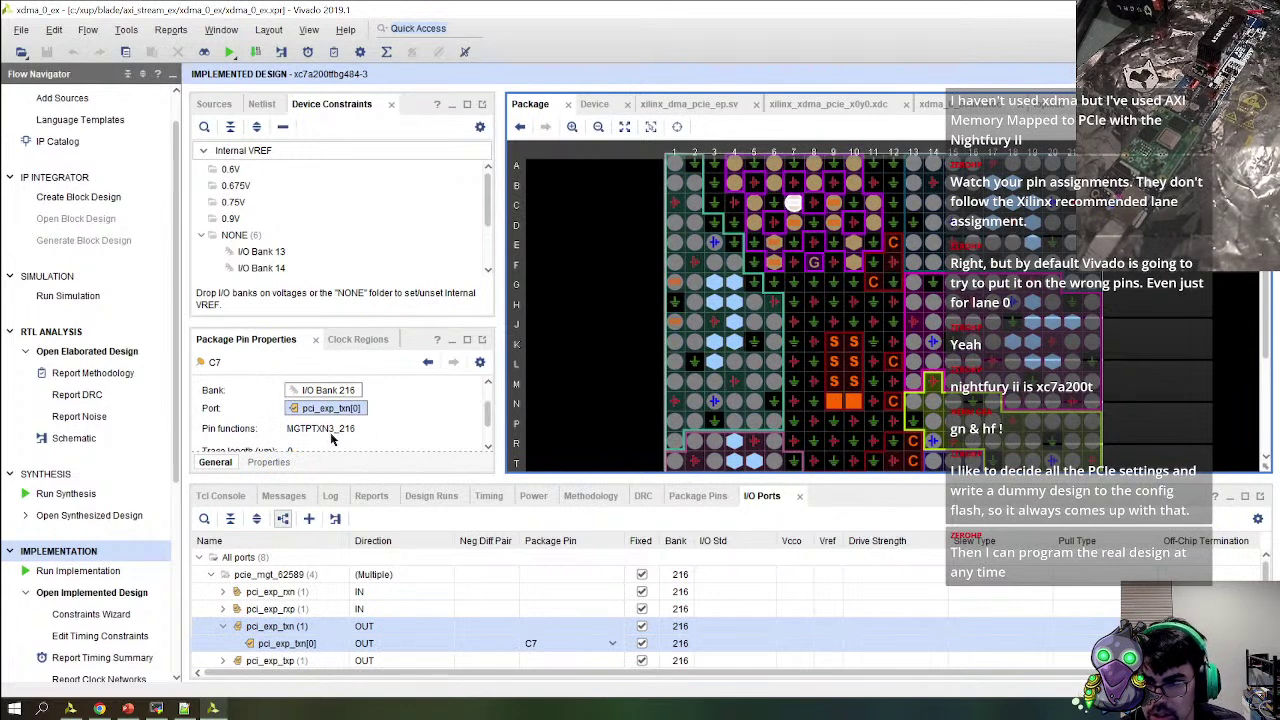
pyautogui.scroll(-1, 338, 436)
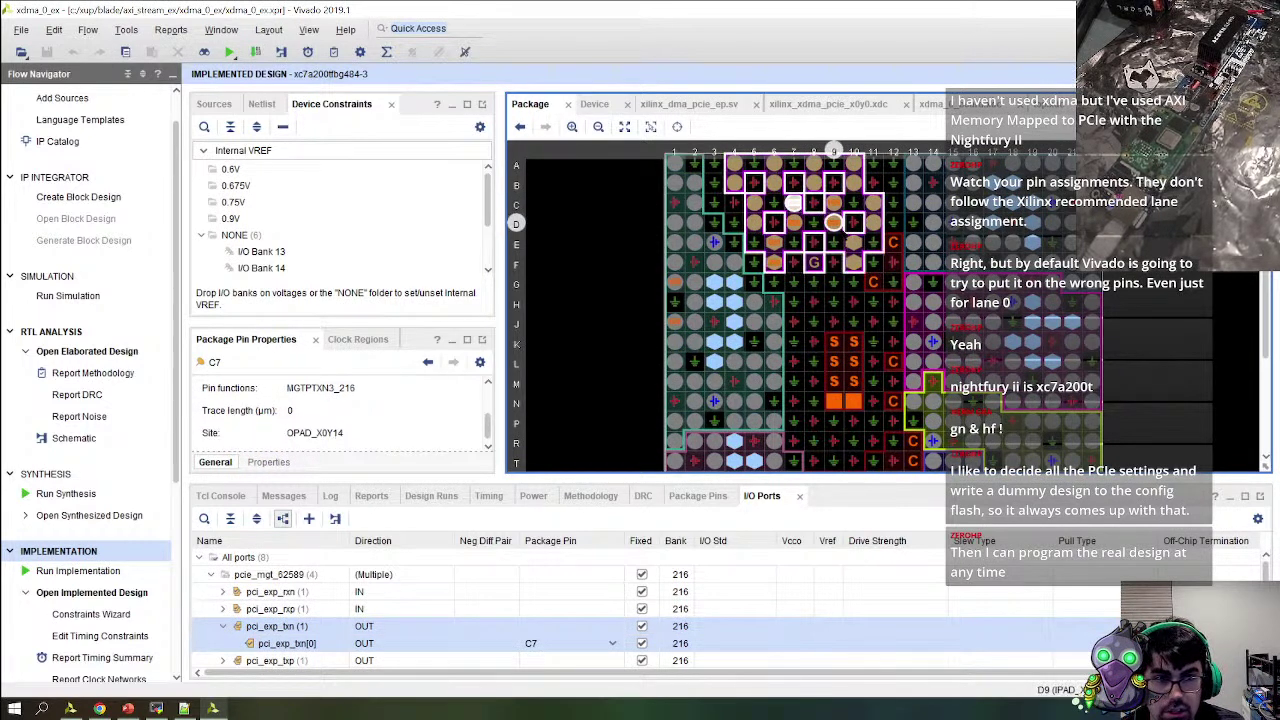
# Inspect the port and pin functions of package pin D9, and expand the pci_exp_rxn bus to check its package pin
pyautogui.click(833, 222)
pyautogui.scroll(1, 326, 405)
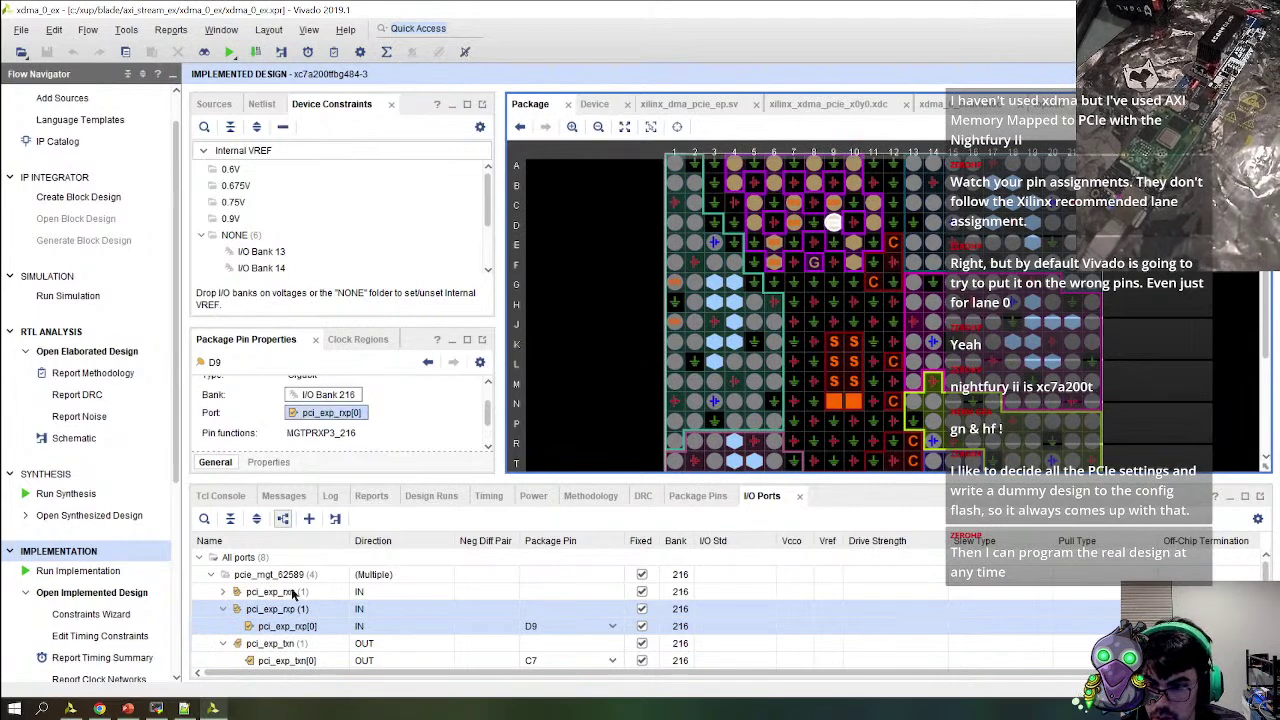
pyautogui.click(229, 596)
pyautogui.click(223, 591)
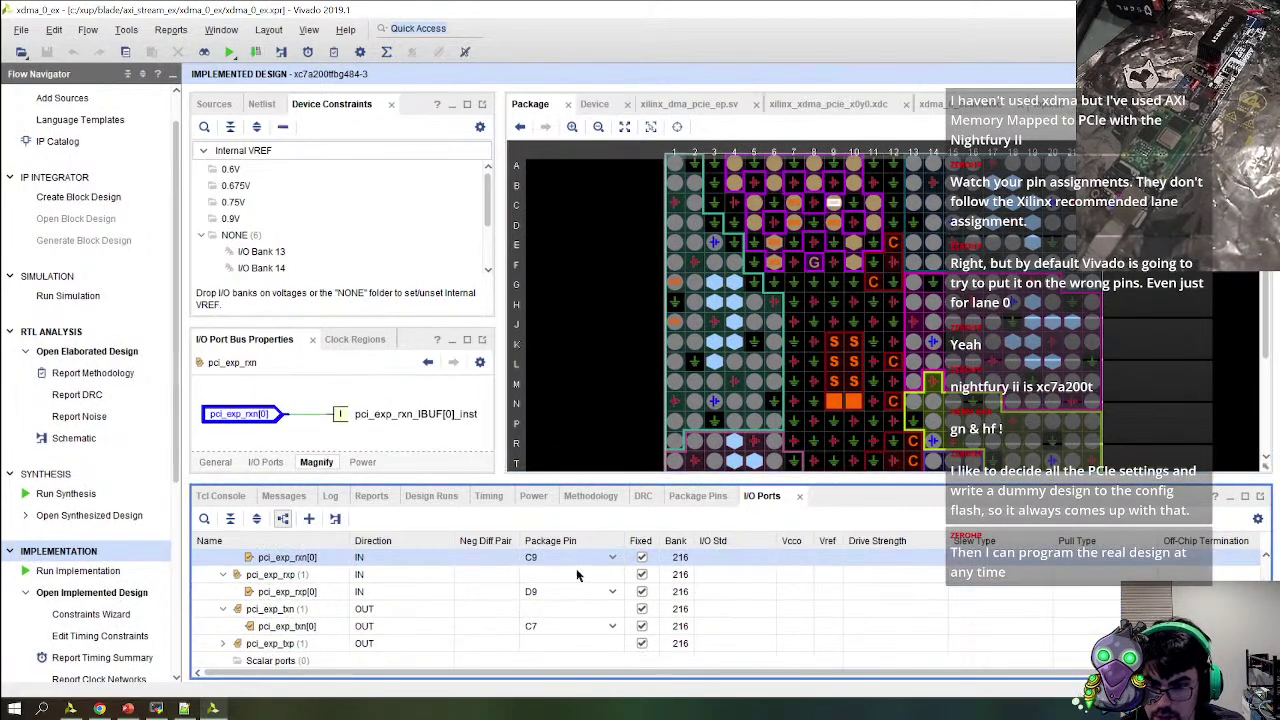
# Assign the lane 0 receive port pci_exp_rxp[0] to package pin B10
pyautogui.click(614, 611)
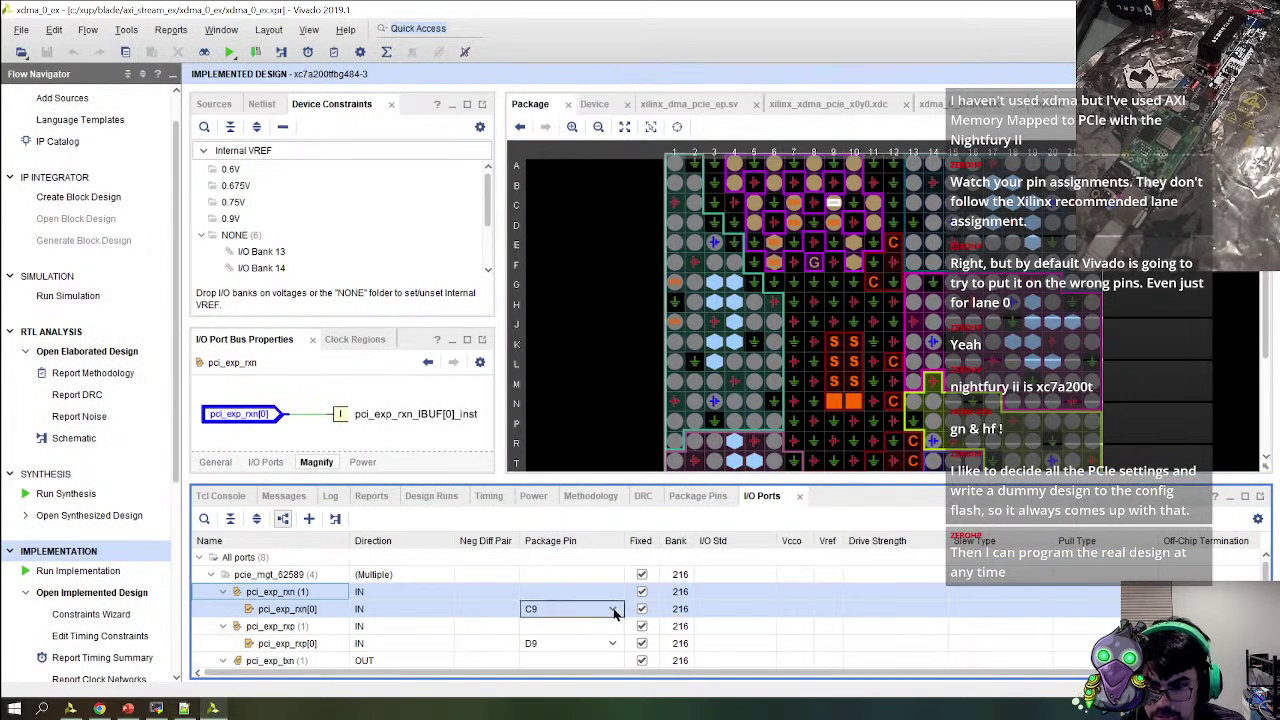
pyautogui.click(613, 645)
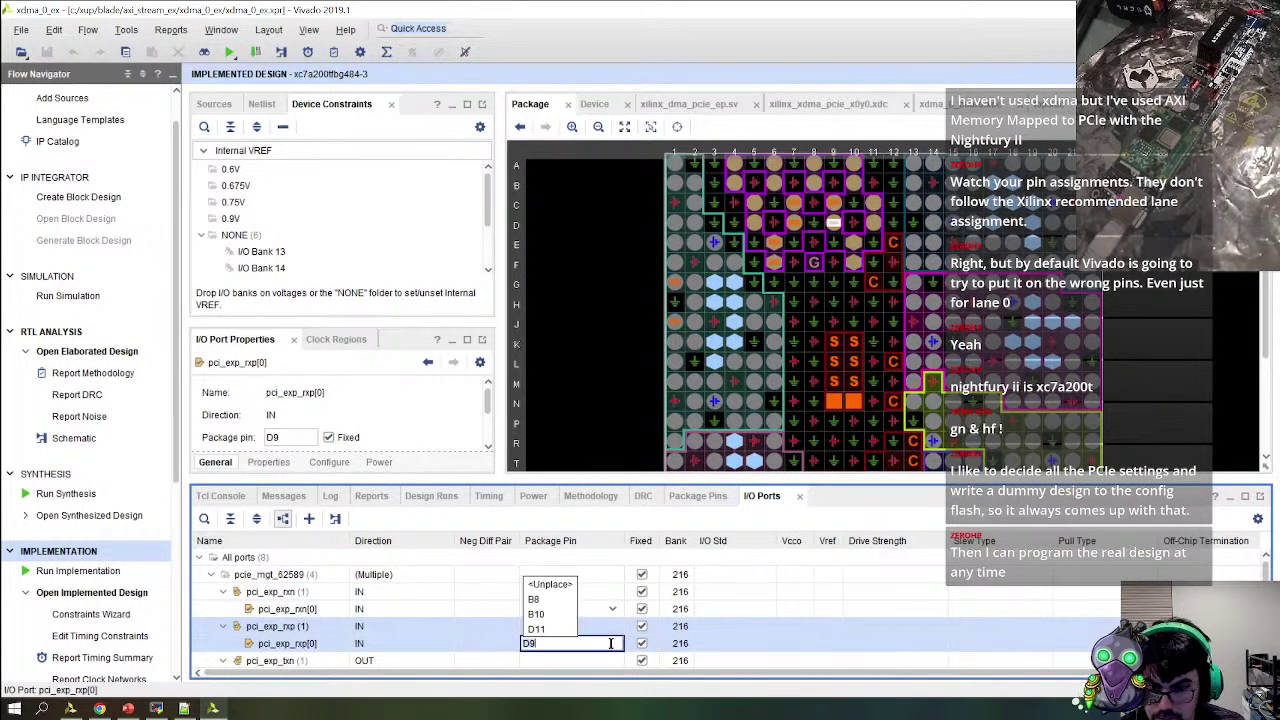
pyautogui.click(560, 612)
pyautogui.scroll(-1, 560, 620)
# Check the package pin choices for pci_exp_txn[0], keep A6, and save the constraints to the project
pyautogui.click(614, 626)
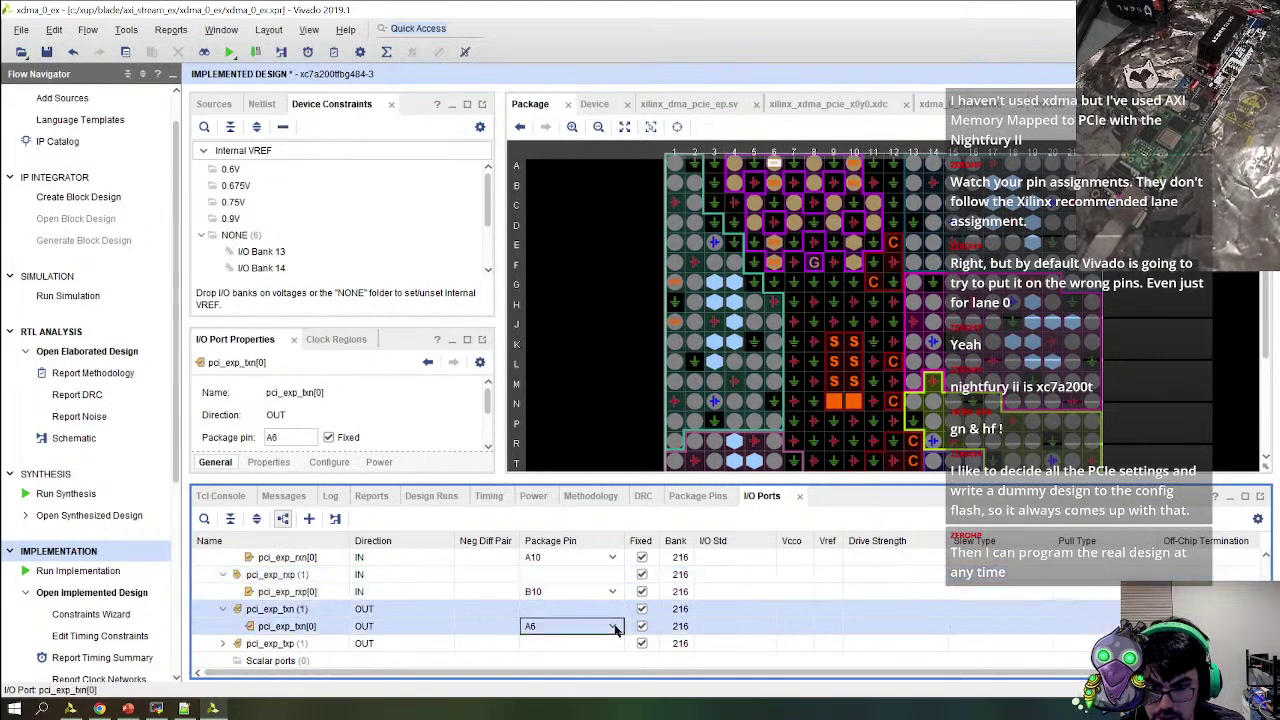
pyautogui.click(614, 626)
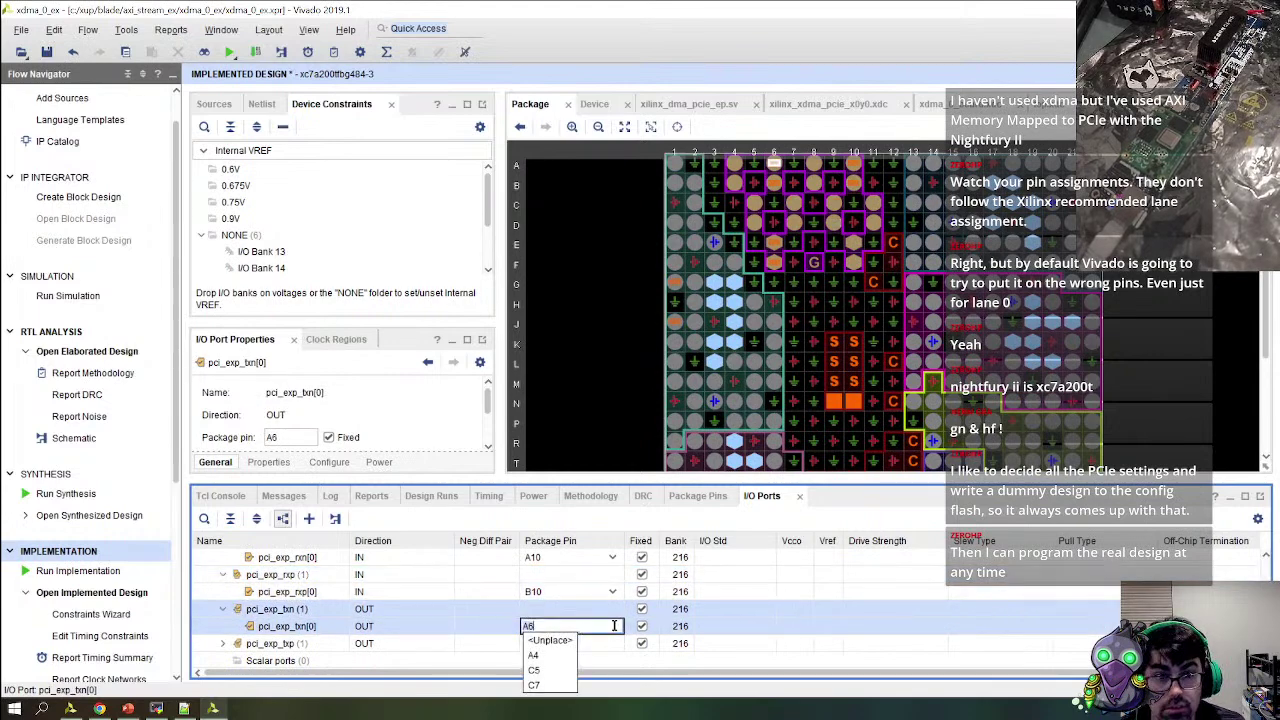
pyautogui.click(830, 596)
pyautogui.hotkey('ctrl', 's')
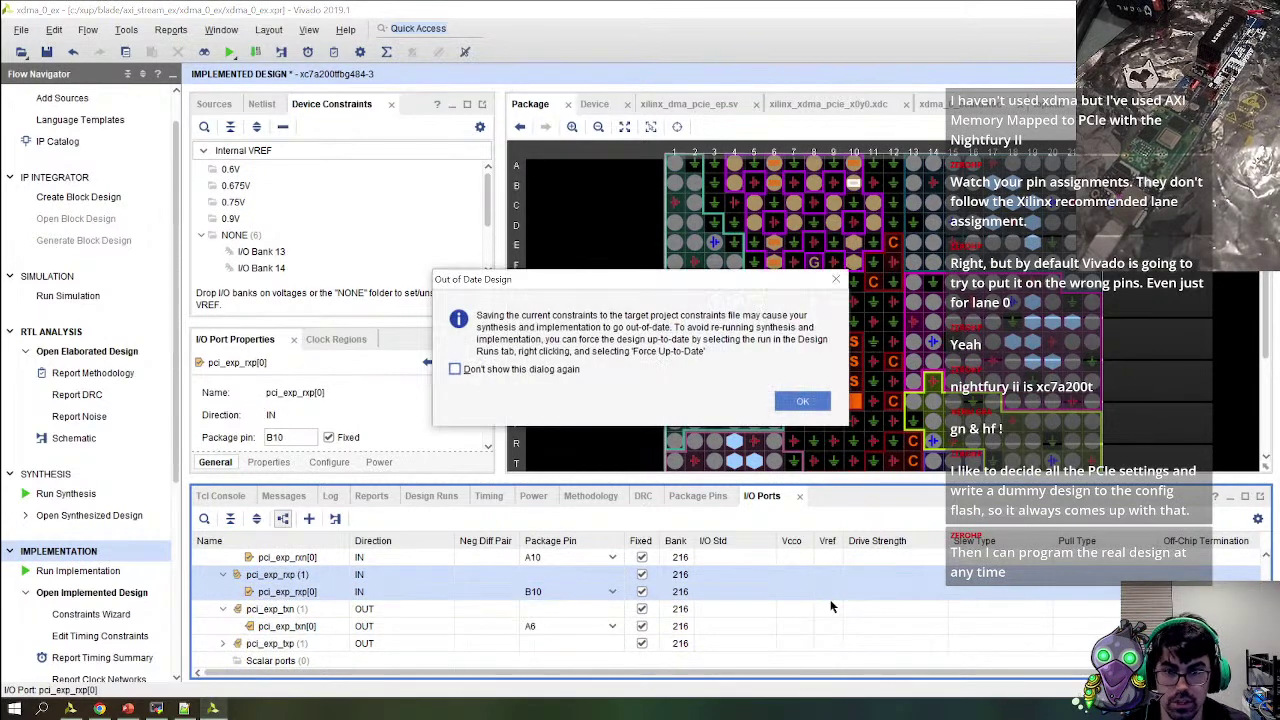
pyautogui.click(803, 401)
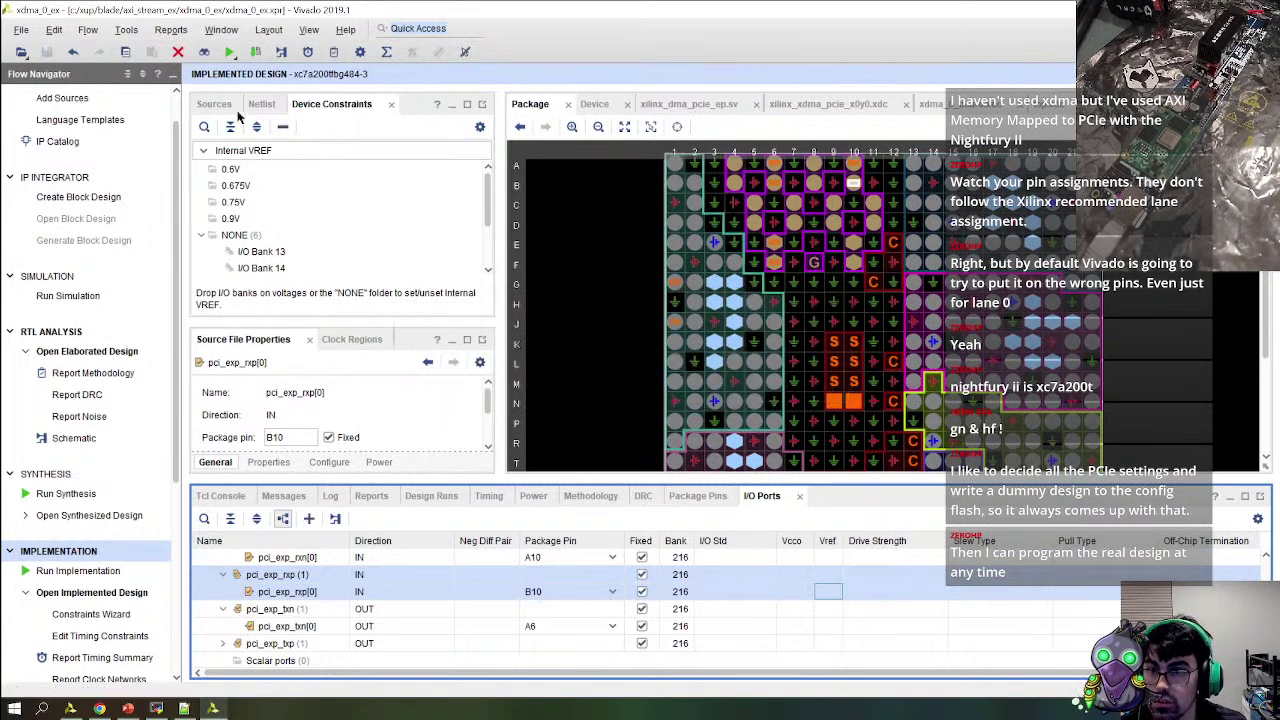
# Inspect the bank, port, pin functions and site of package pin B6
pyautogui.scroll(-1, 312, 280)
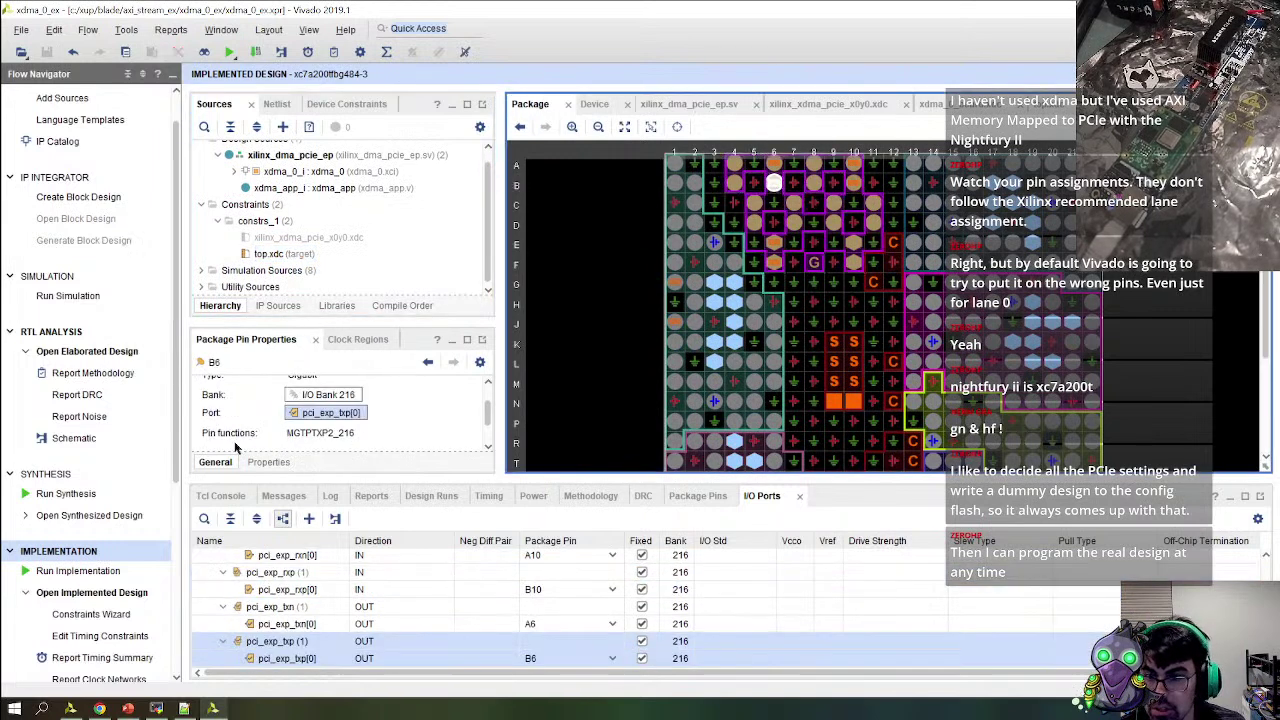
pyautogui.scroll(-1, 336, 421)
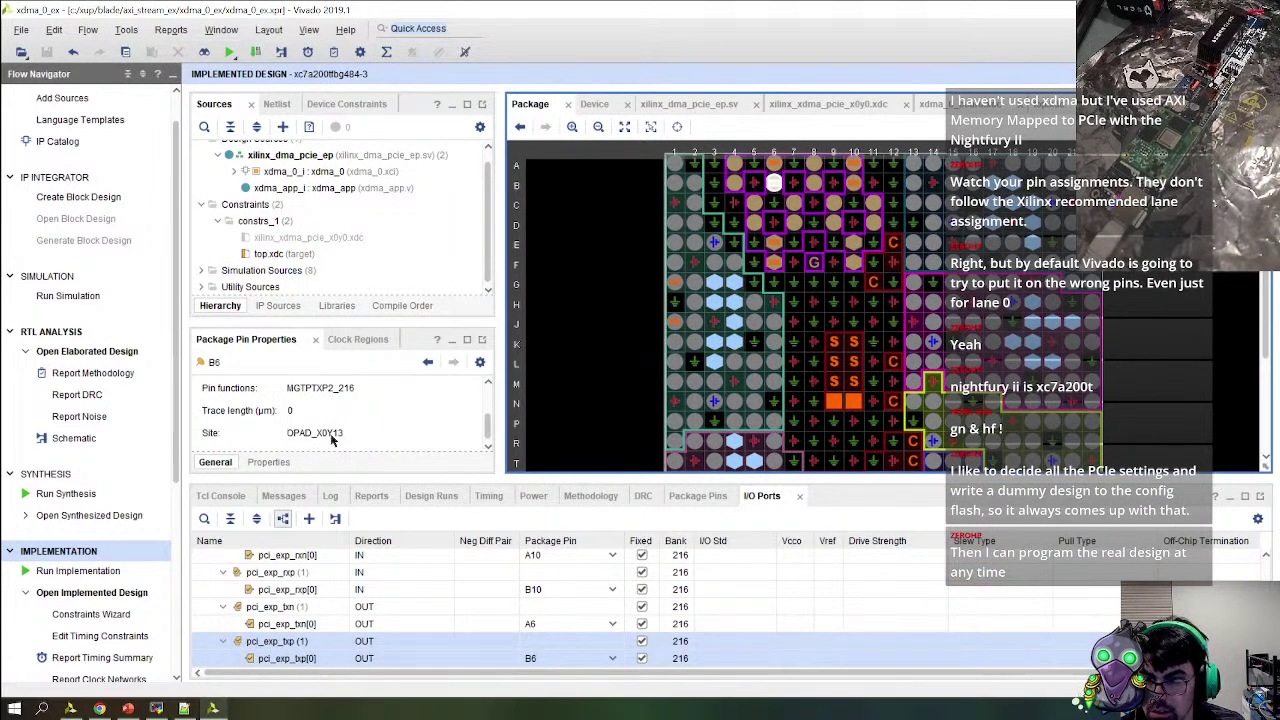
pyautogui.scroll(2, 344, 443)
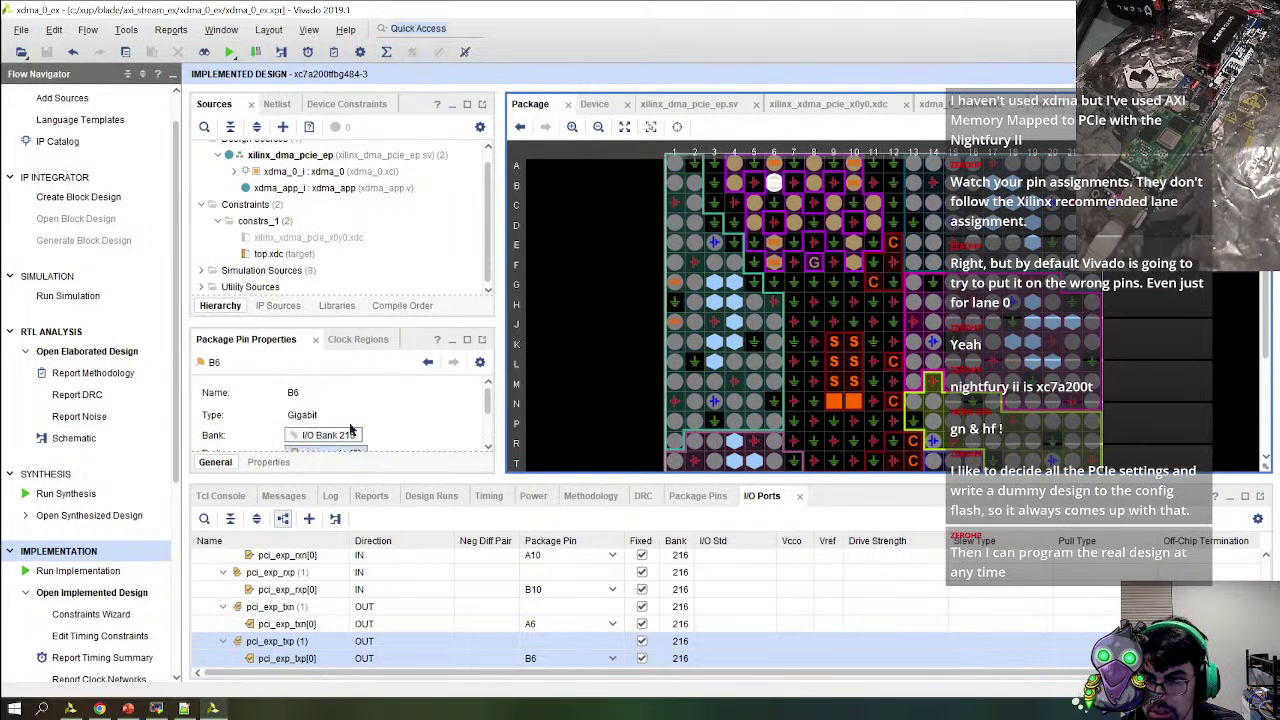
pyautogui.scroll(-1, 418, 400)
pyautogui.click(779, 175)
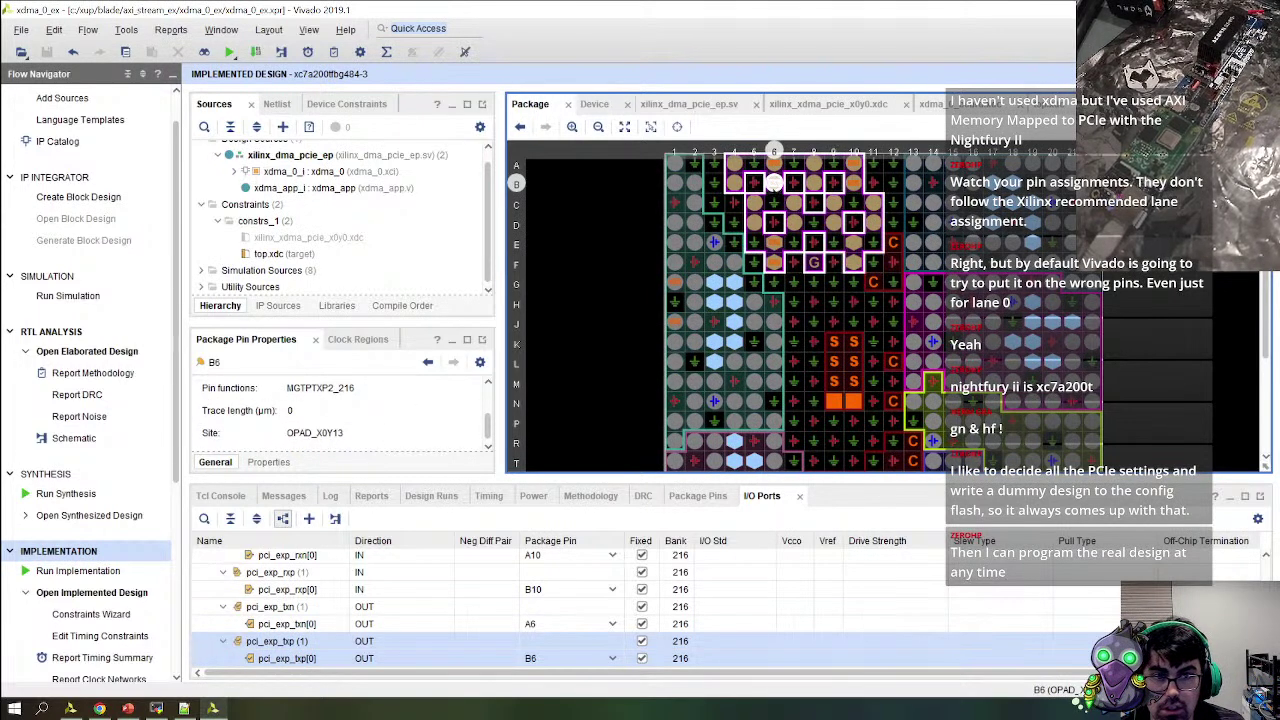
# Select package pin A6 in the package view and inspect its pin functions and site
pyautogui.click(779, 173)
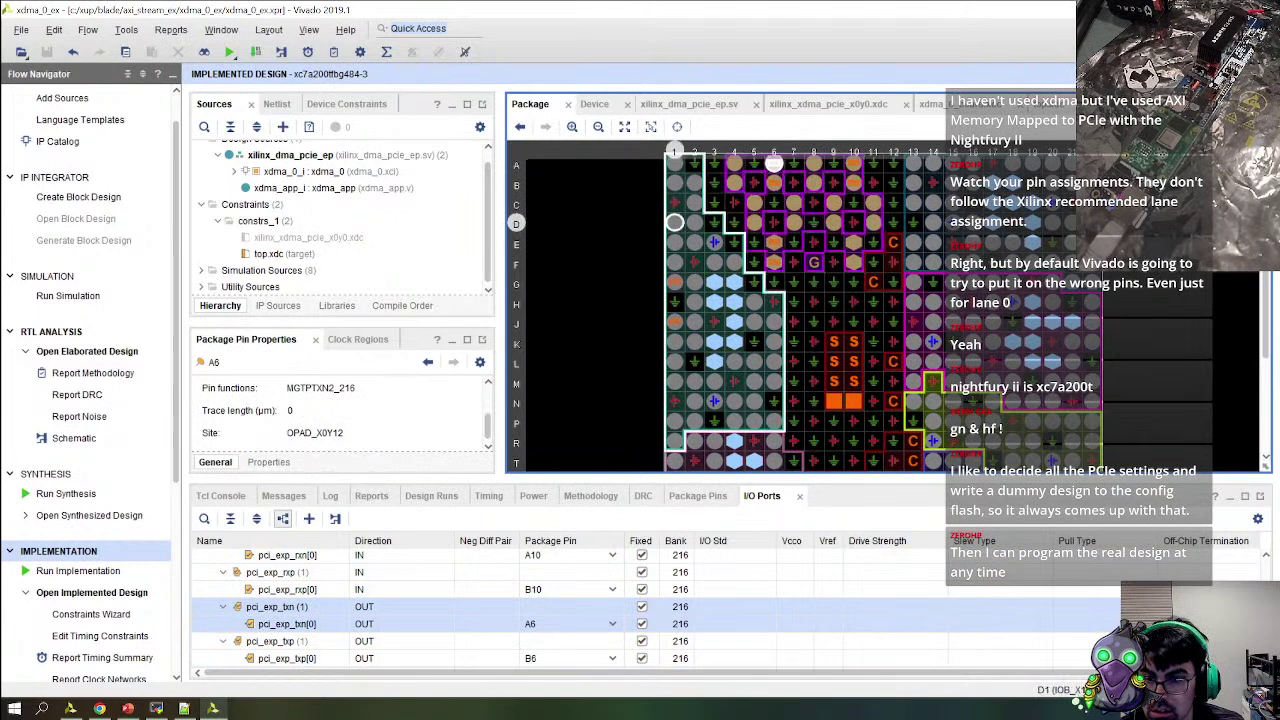
pyautogui.scroll(3, 358, 422)
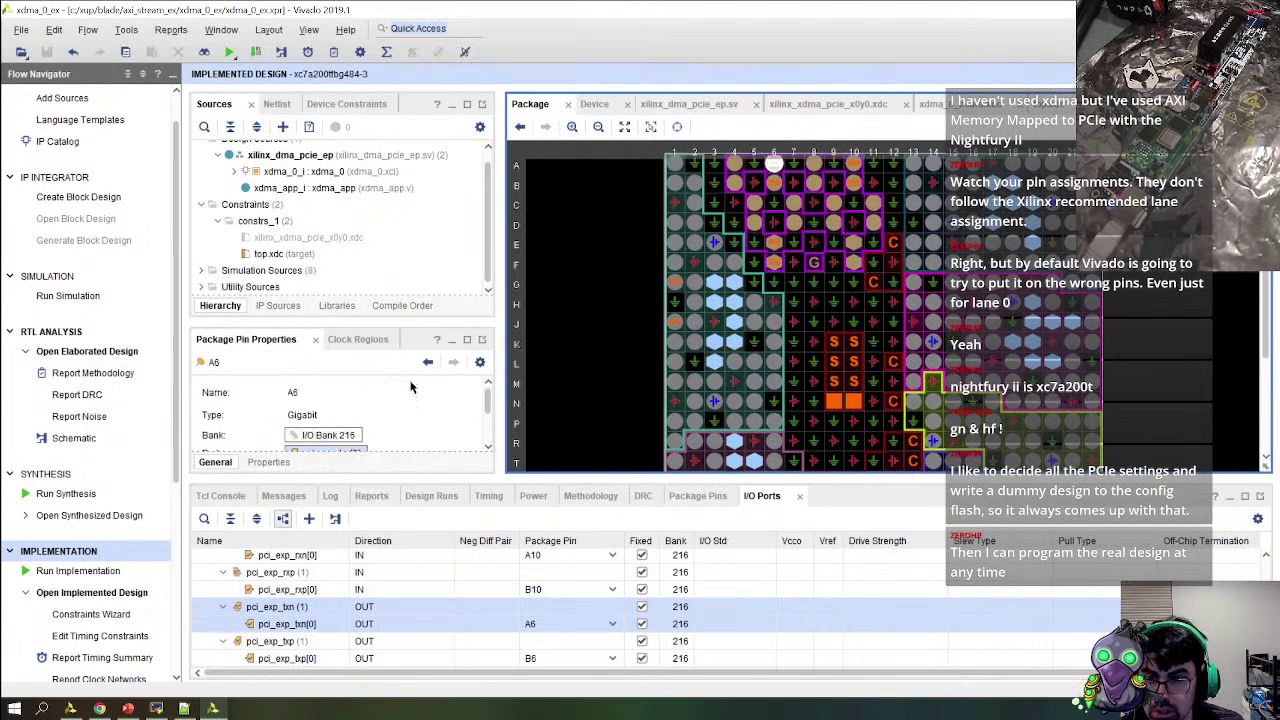
pyautogui.scroll(-1, 393, 414)
pyautogui.scroll(1, 395, 435)
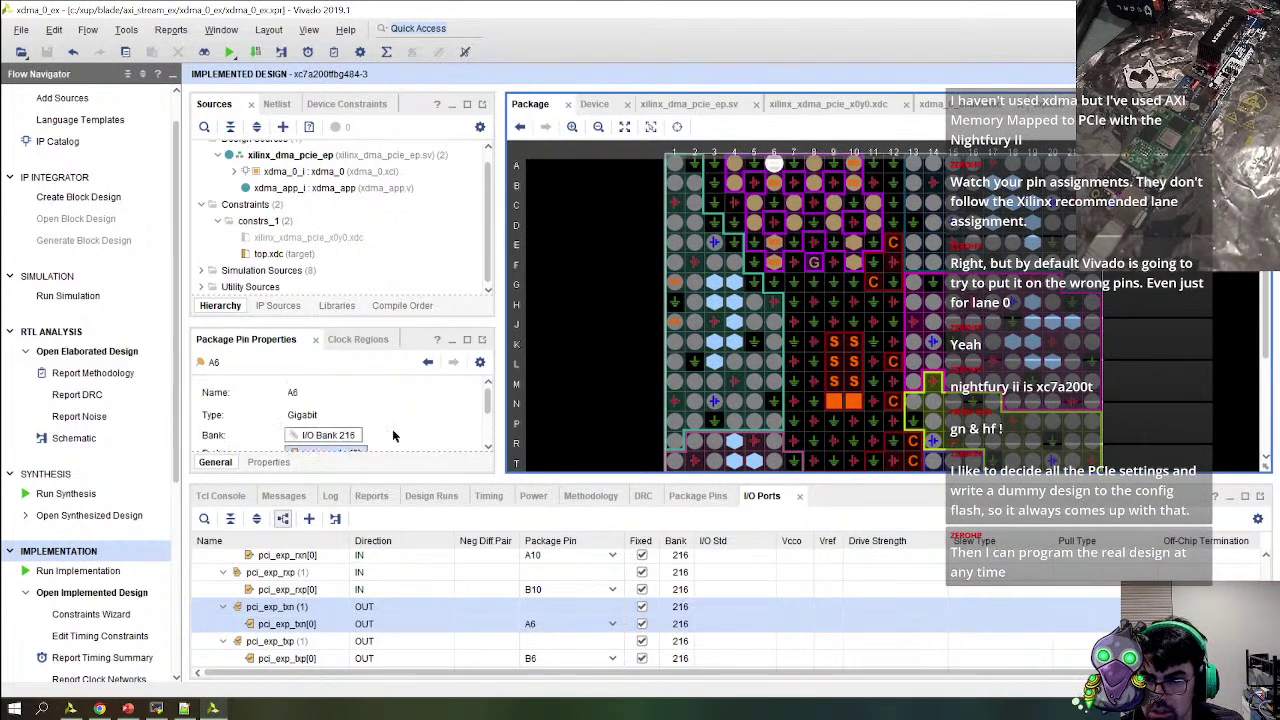
pyautogui.scroll(-2, 395, 410)
# Select I/O bank 216 in the package view and review the ports assigned to its package pins
pyautogui.click(775, 170)
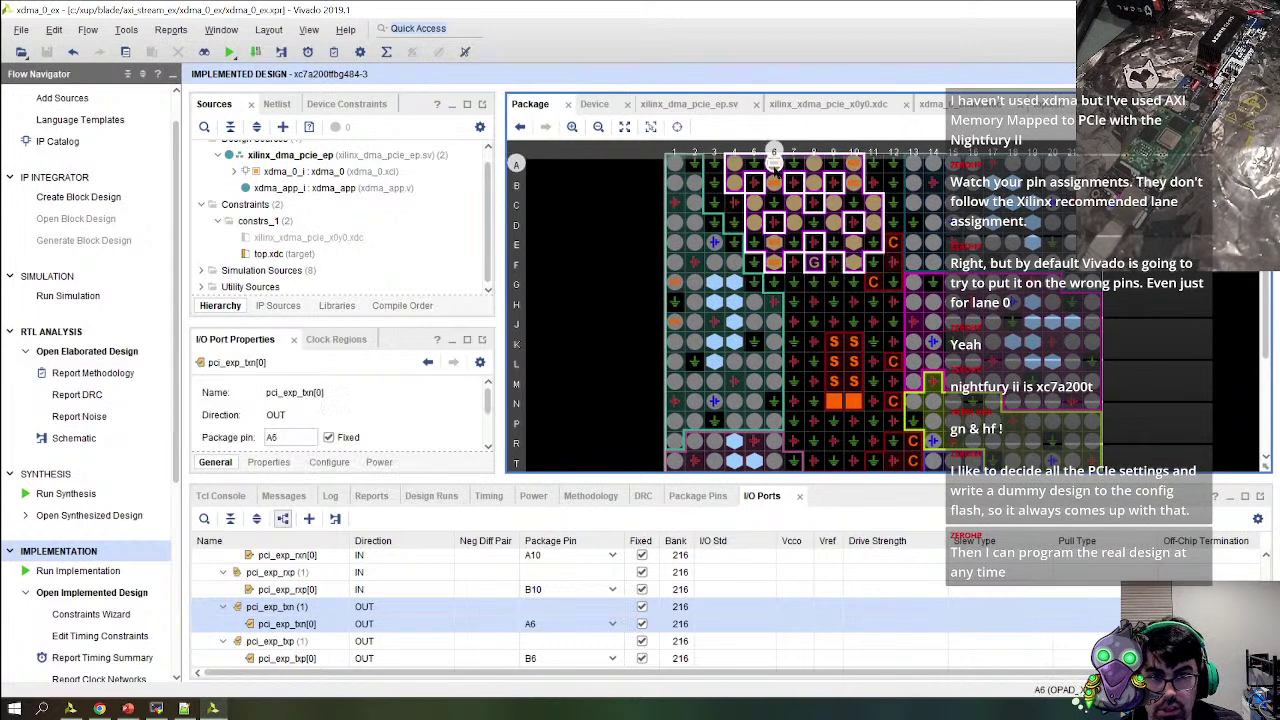
pyautogui.click(776, 170)
pyautogui.click(775, 170)
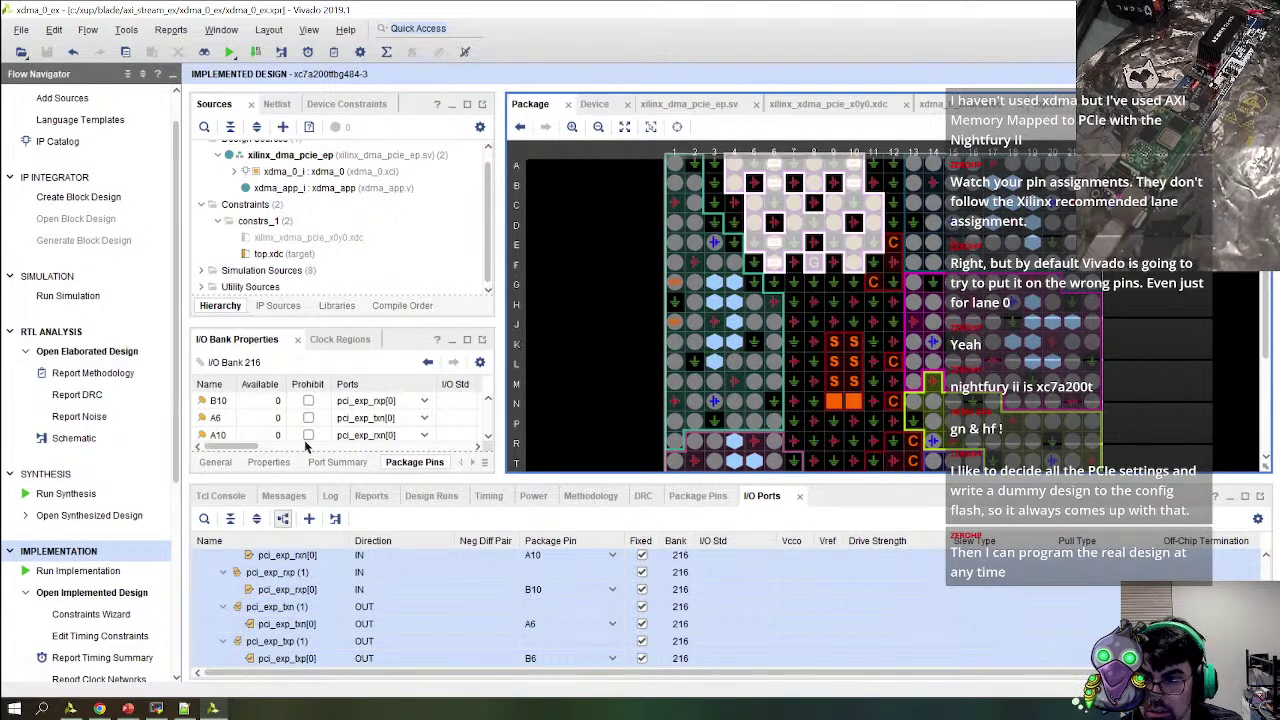
pyautogui.scroll(3, 346, 591)
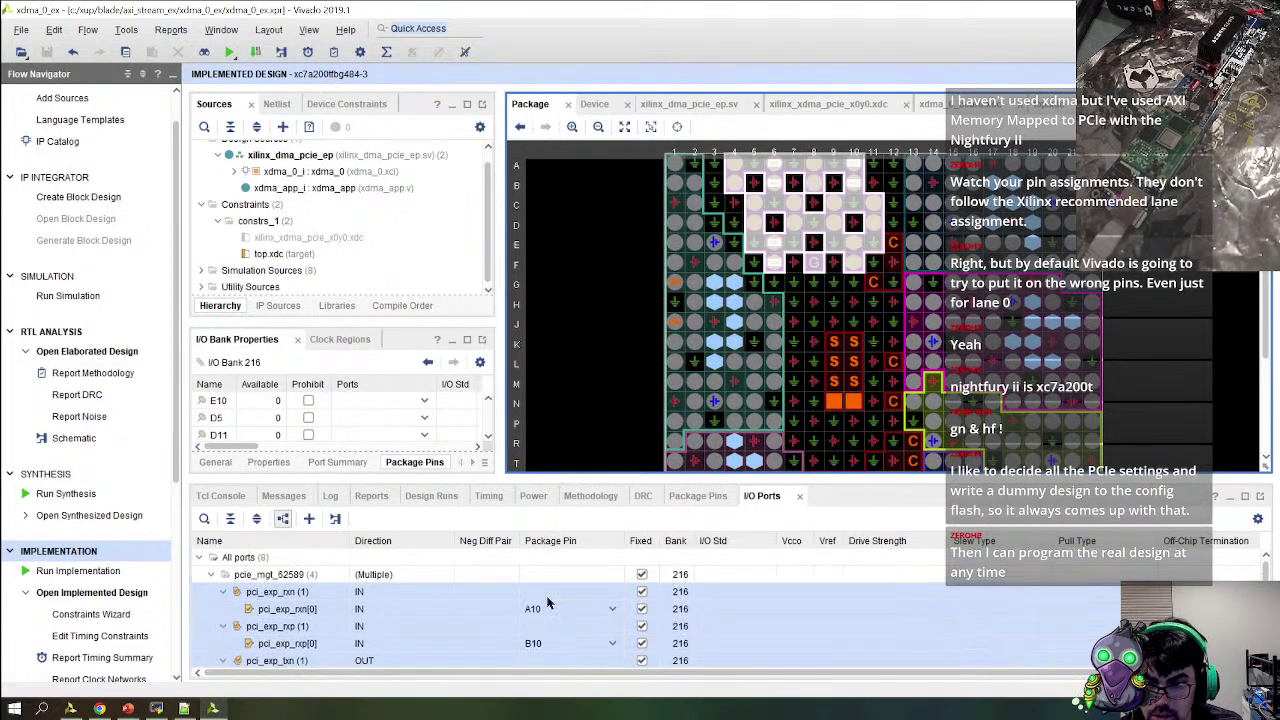
# Open top.xdc and review its constraints, highlighting the IBUFDS_GTE2_X0Y3 location set for refclk_ibuf
pyautogui.doubleClick(284, 254)
pyautogui.scroll(-3, 698, 311)
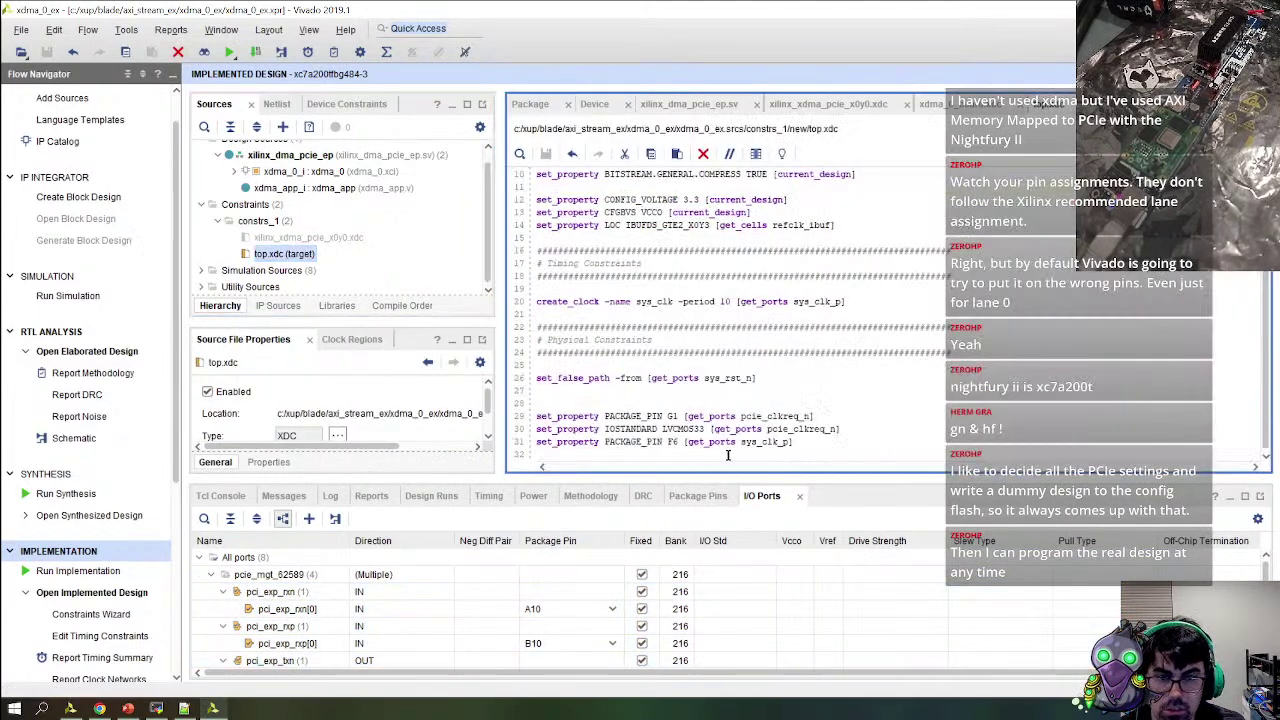
pyautogui.scroll(3, 735, 448)
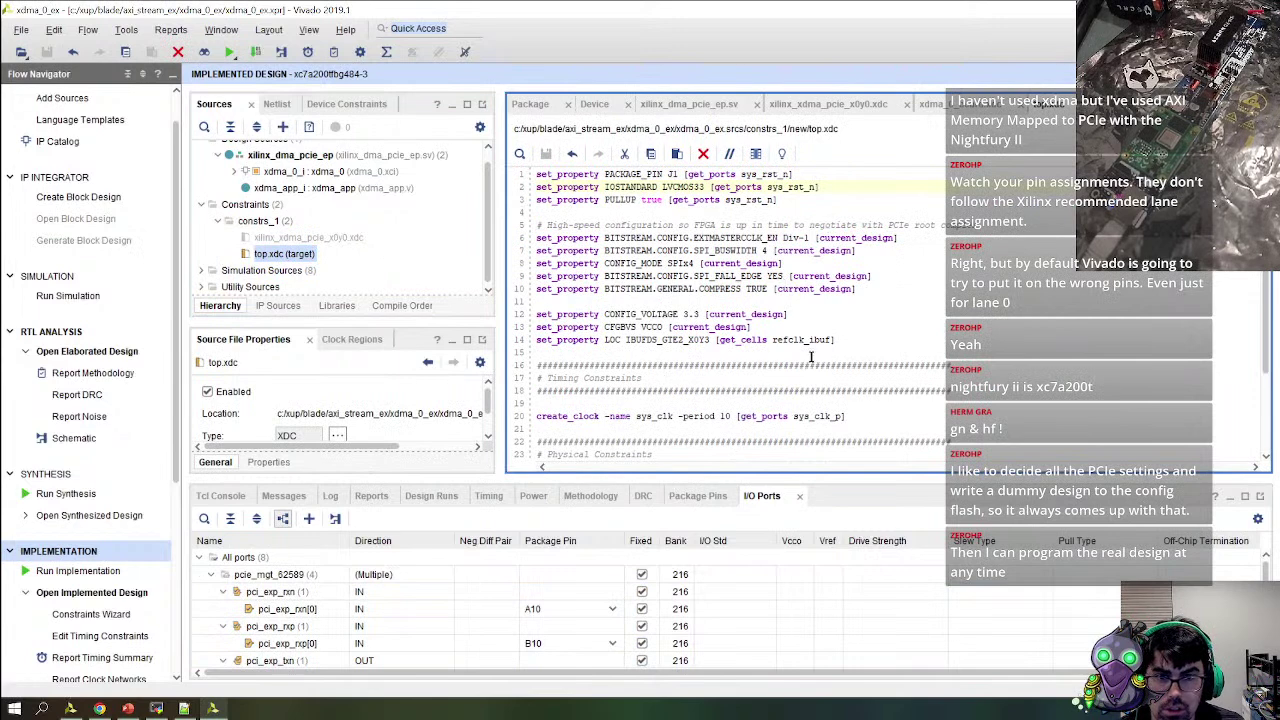
pyautogui.doubleClick(660, 340)
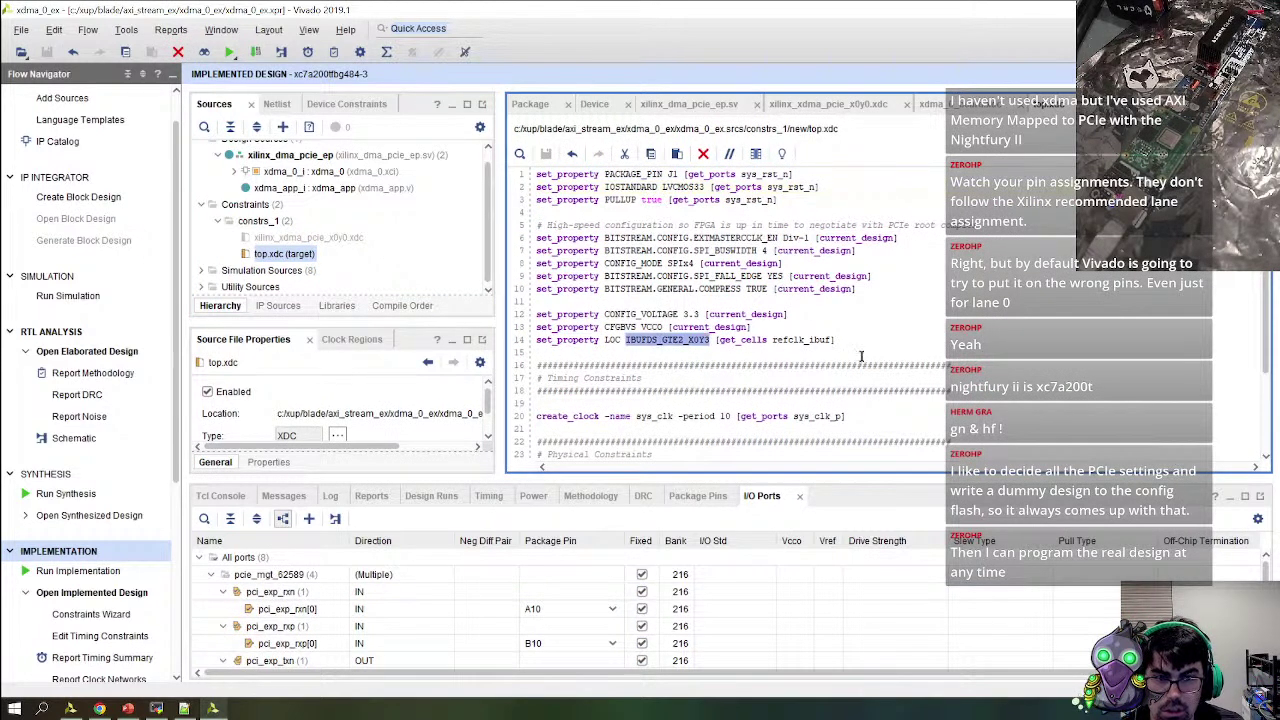
pyautogui.scroll(-3, 800, 381)
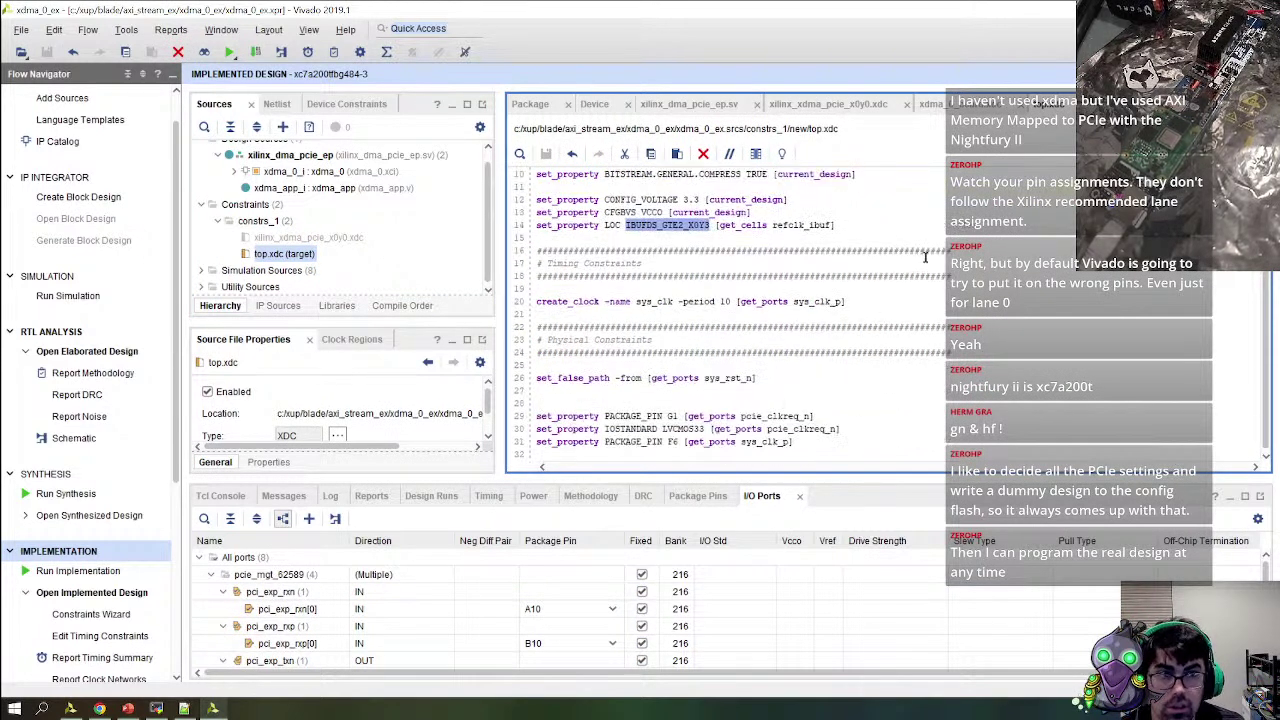
# Look at the implemented layout in the device view and return to the package view
pyautogui.click(530, 104)
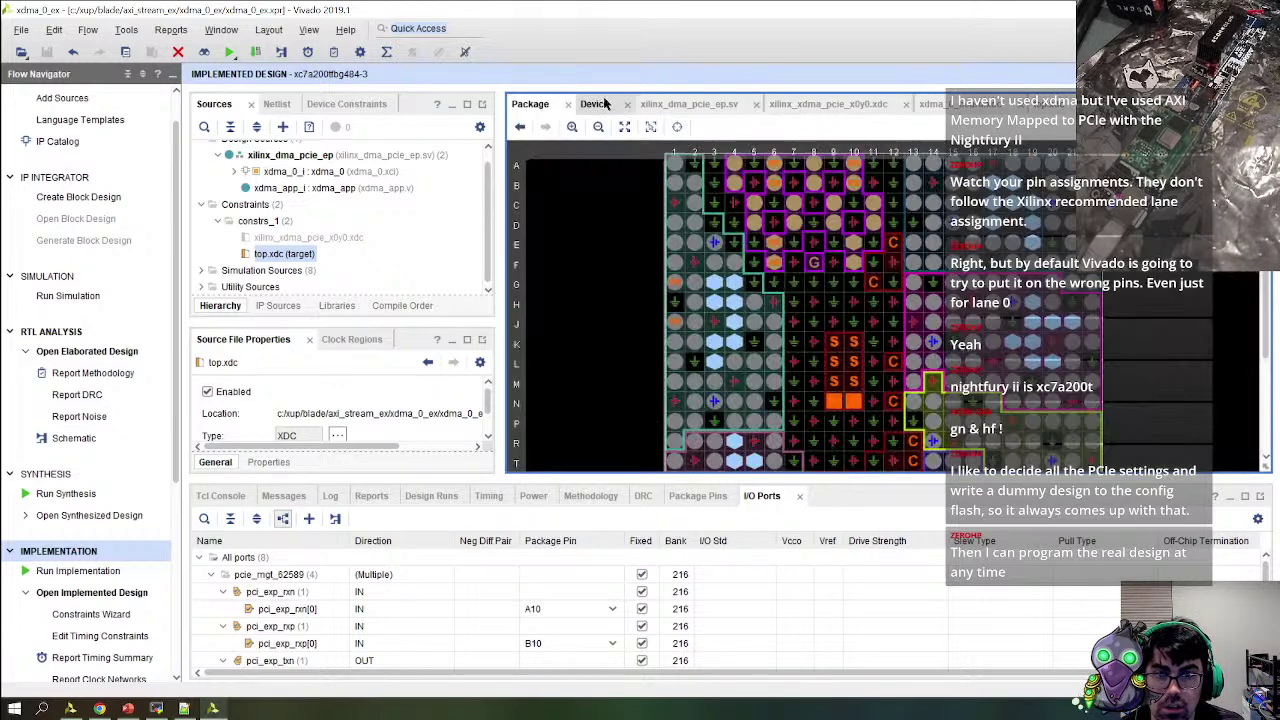
pyautogui.click(594, 104)
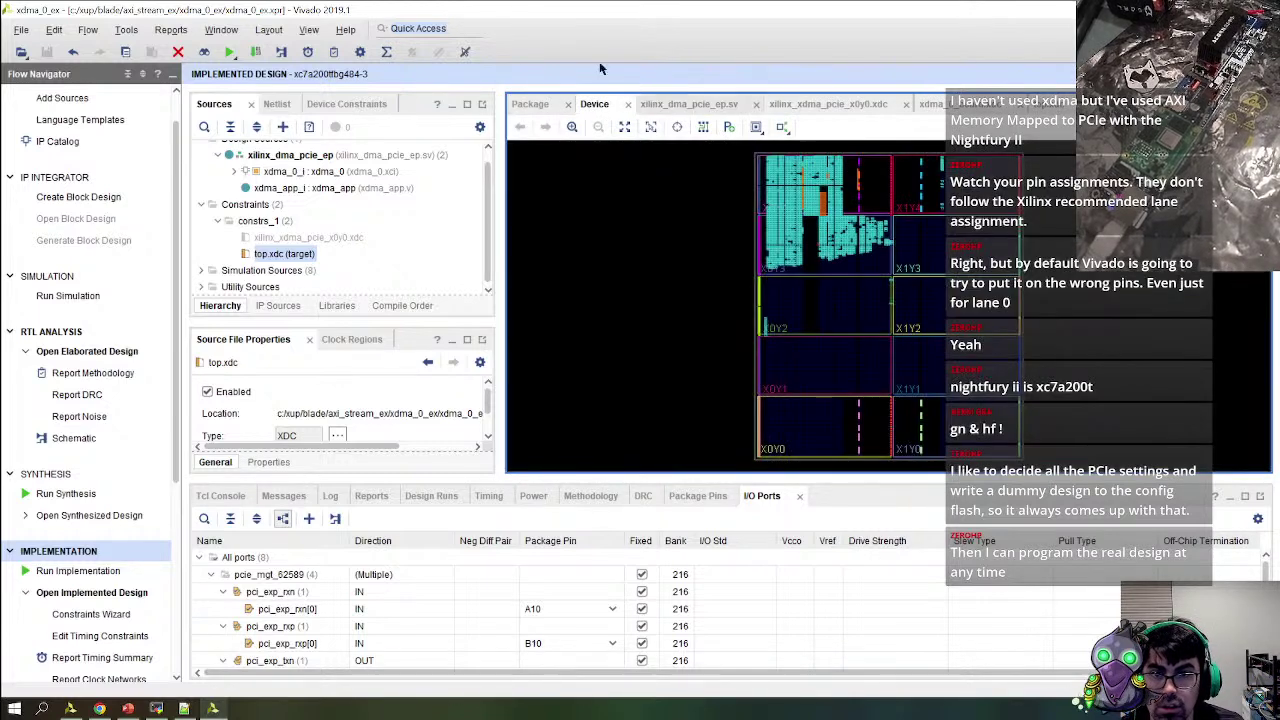
pyautogui.click(524, 108)
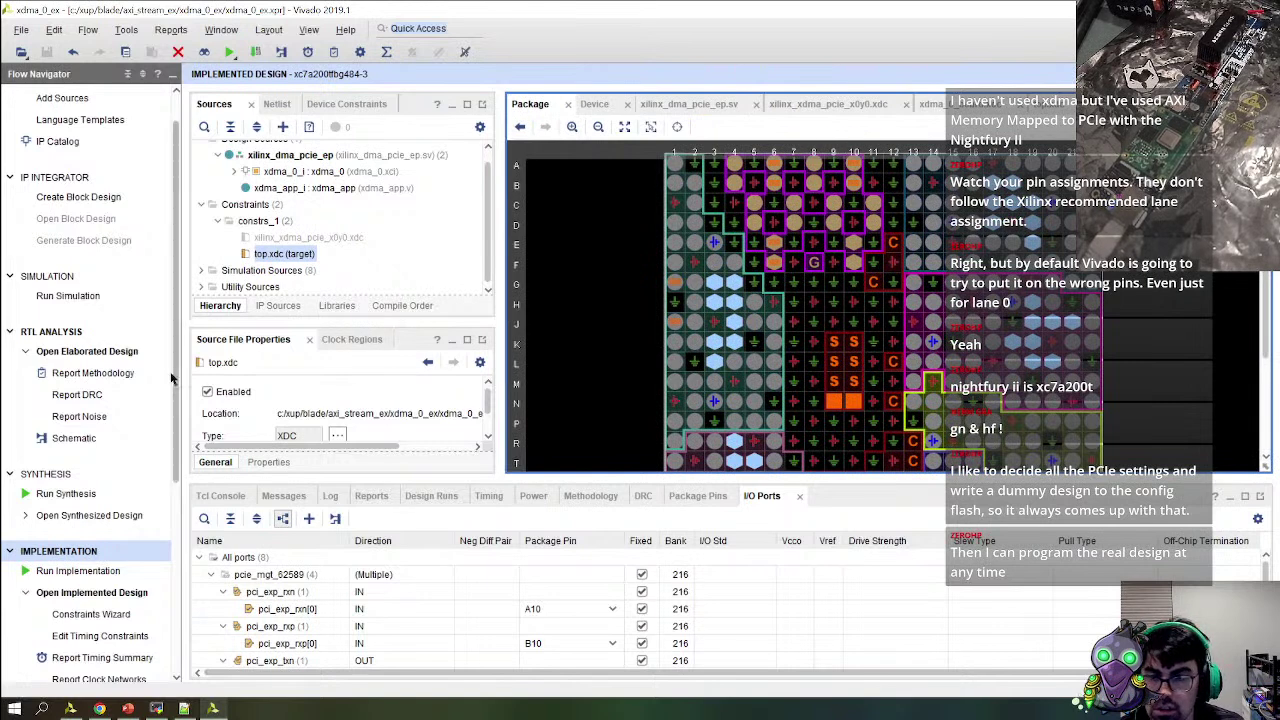
# Browse the IP sources, bring up xilinx_xdma_pcie_x0y0.xdc for review, and select the pci_exp_rxn bus
pyautogui.scroll(1, 313, 258)
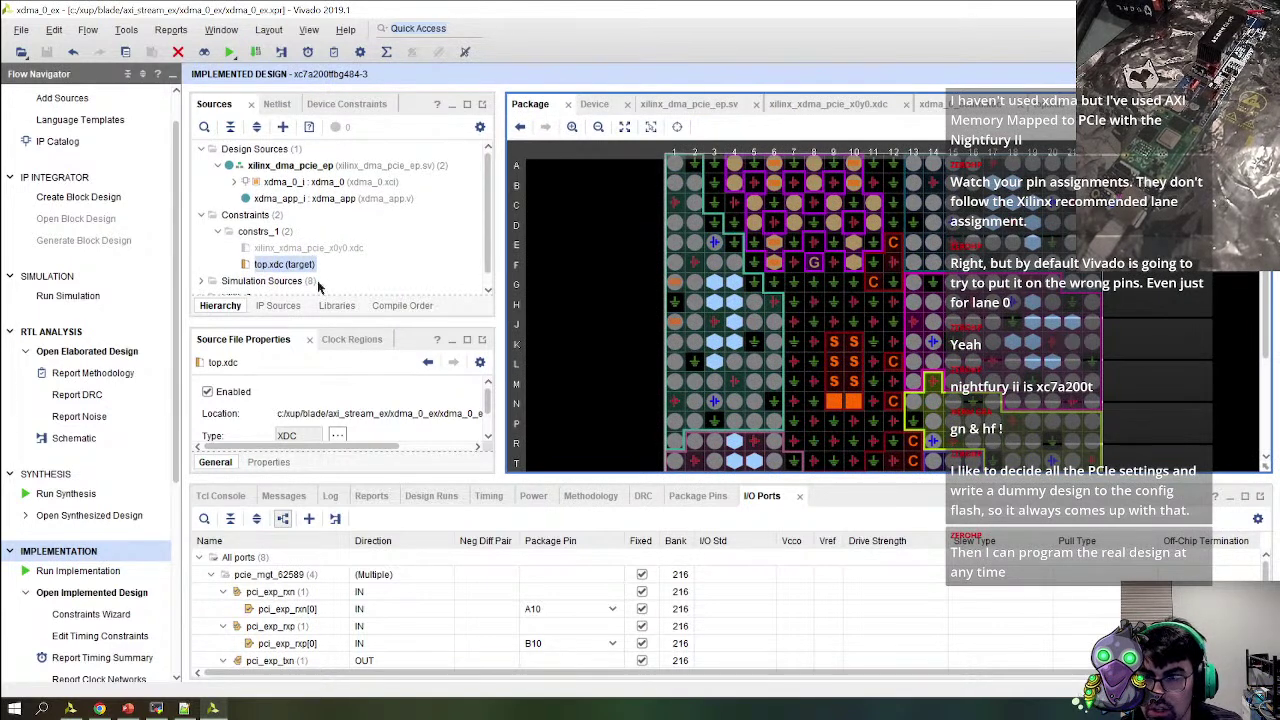
pyautogui.scroll(-1, 275, 260)
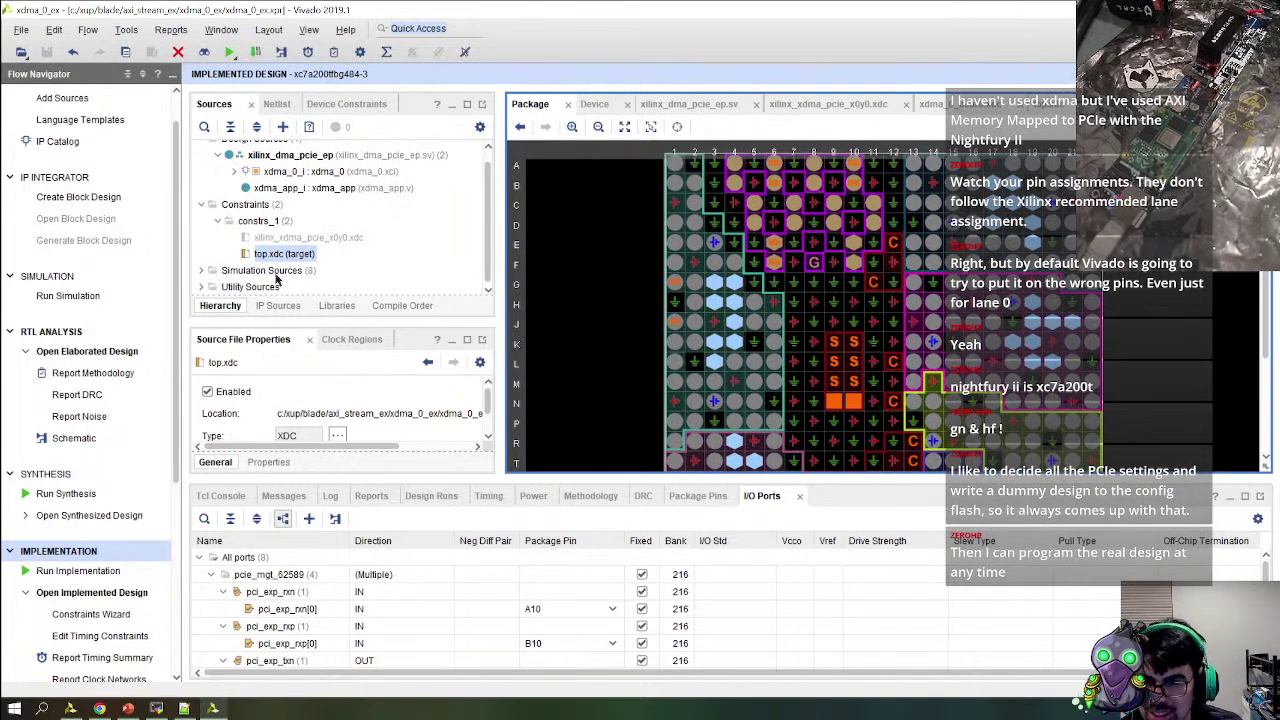
pyautogui.click(279, 305)
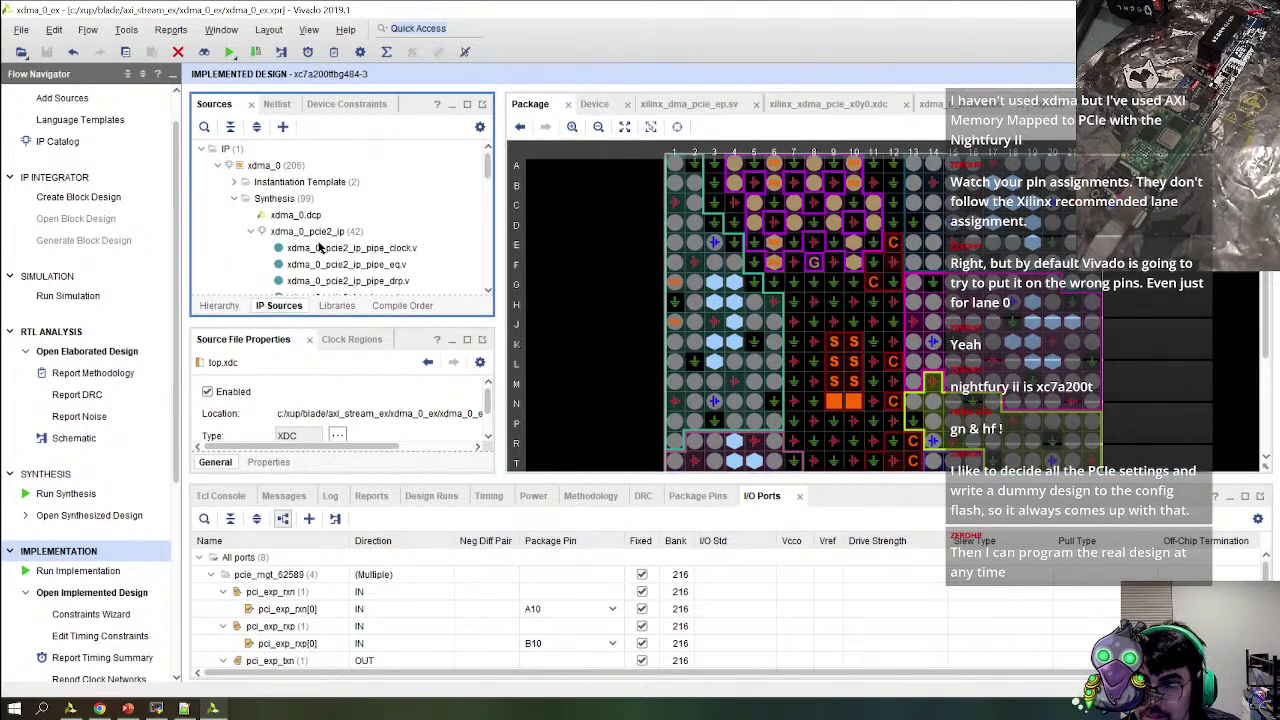
pyautogui.click(860, 104)
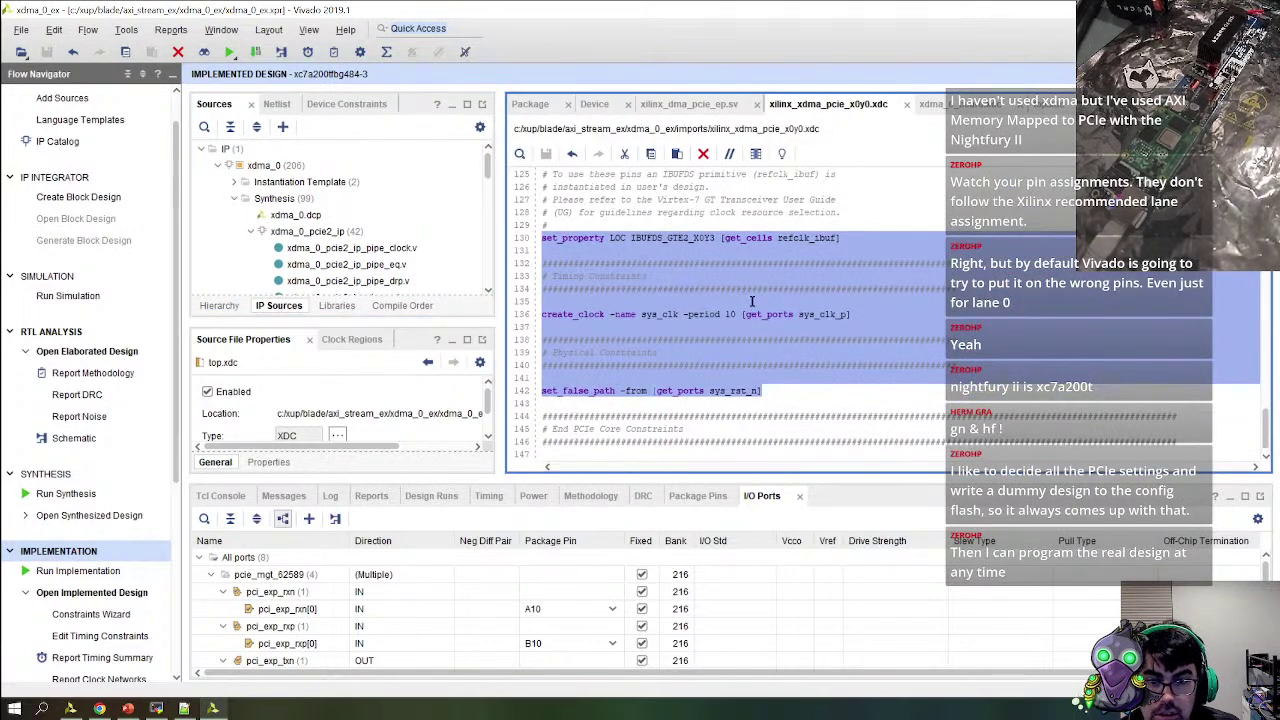
pyautogui.click(420, 592)
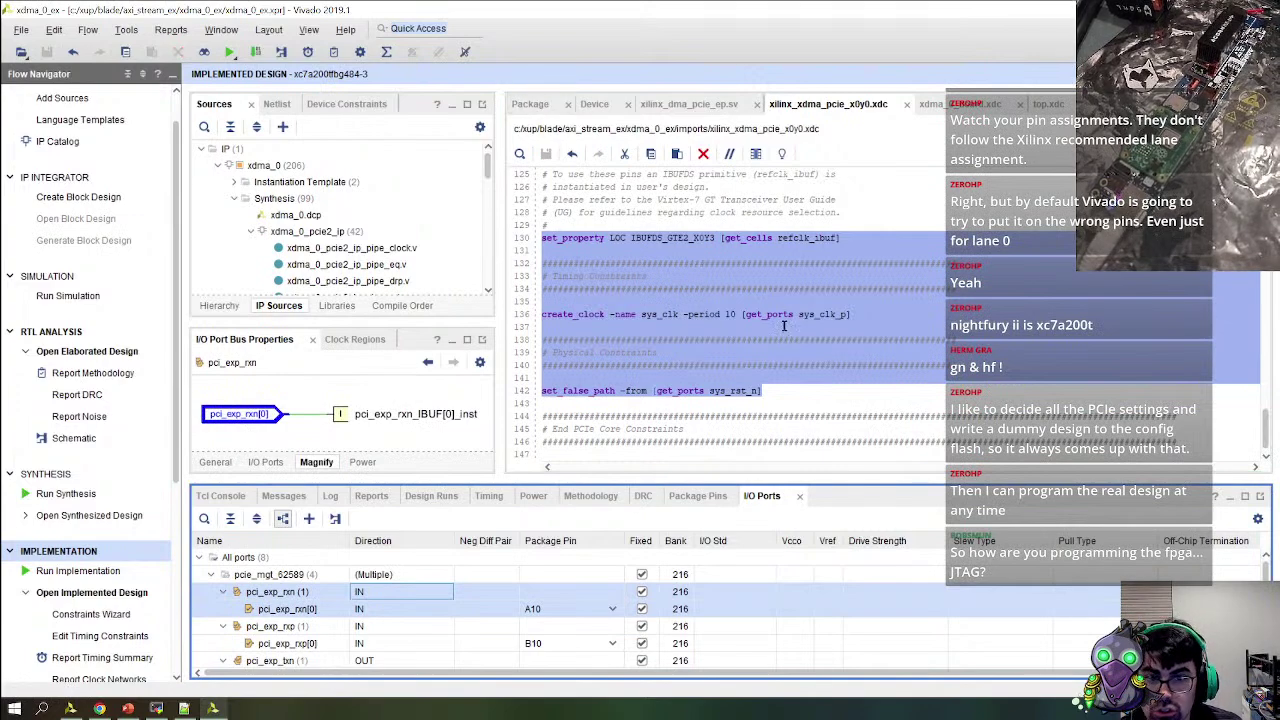
# Switch to the browser, open the Nitefury-II sample project's constraints file on GitHub, and highlight the PCIe lane 0 lines
pyautogui.hotkey('alt', 'Tab')
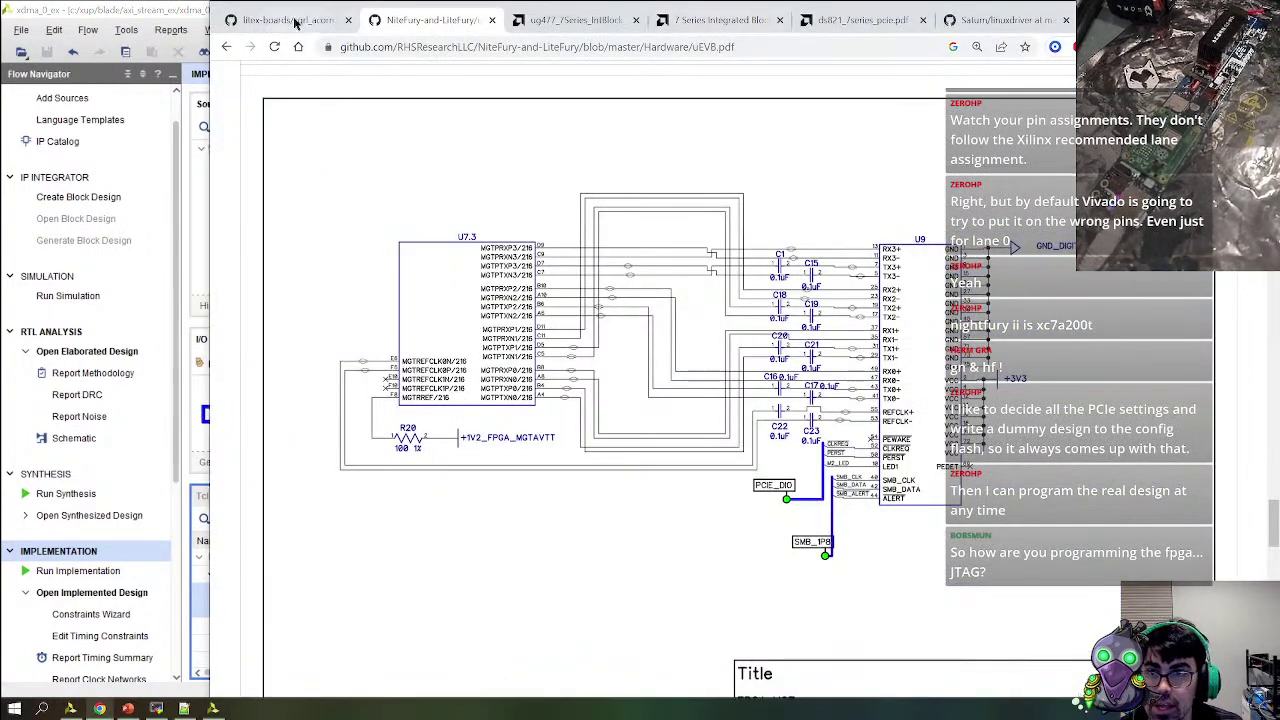
pyautogui.hotkey('ctrl', 'shift', 'Tab')
pyautogui.click(407, 26)
pyautogui.rightClick(226, 47)
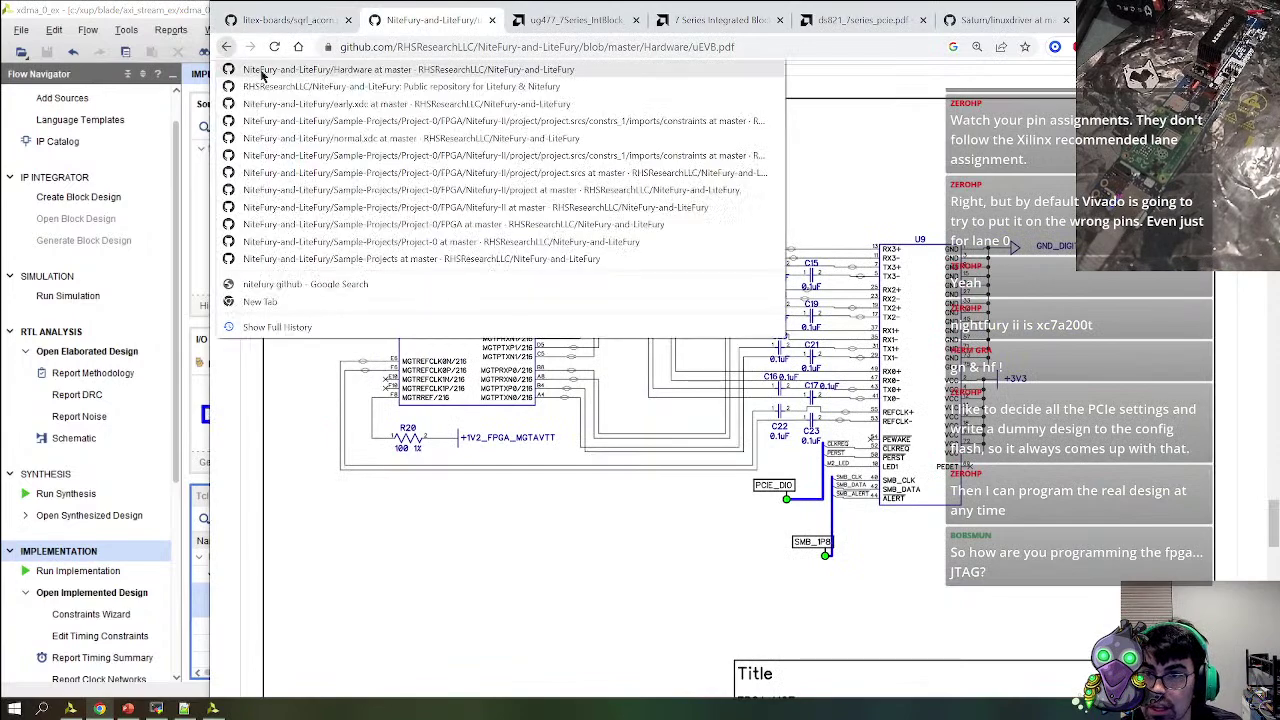
pyautogui.click(489, 122)
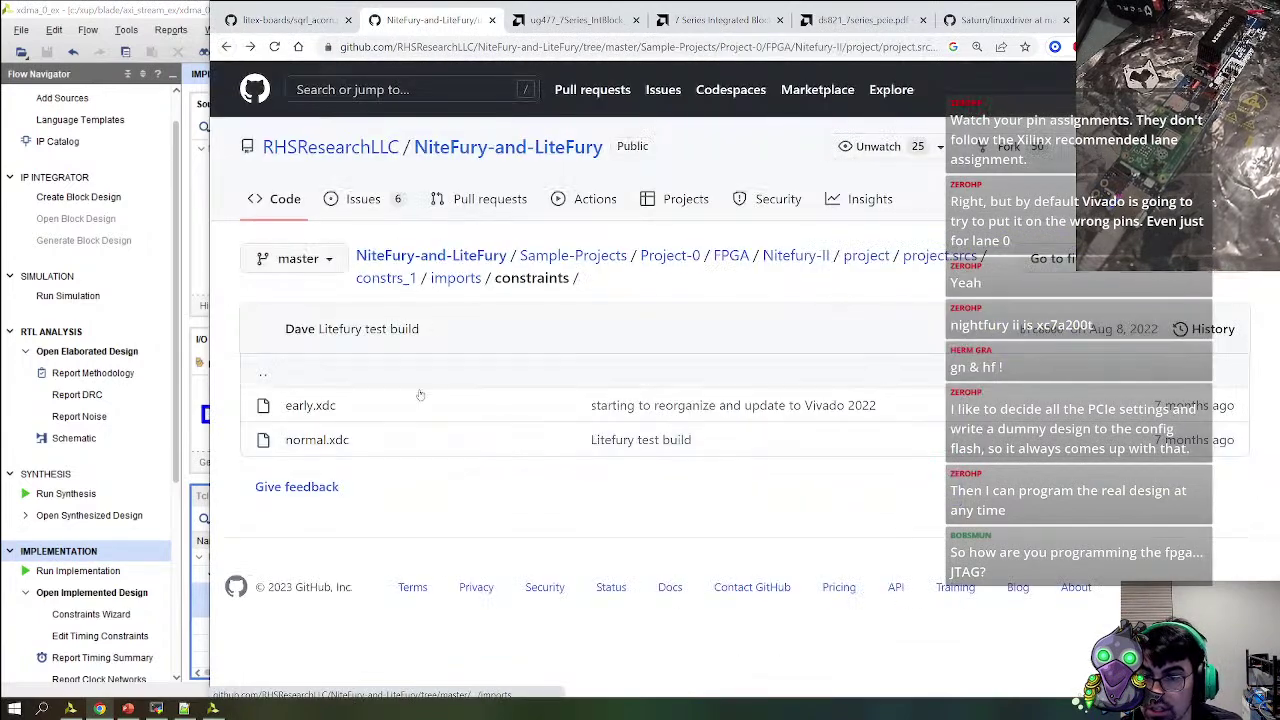
pyautogui.scroll(-3, 600, 320)
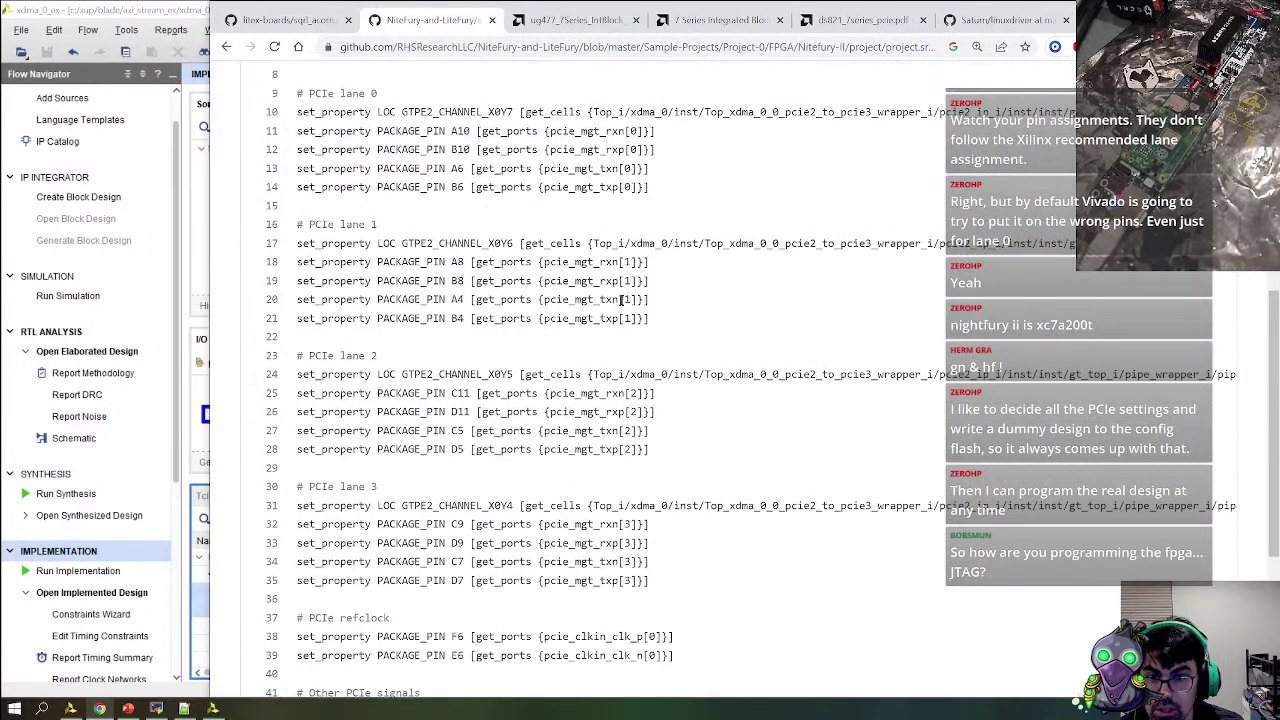
pyautogui.moveTo(657, 197); pyautogui.dragTo(293, 121)
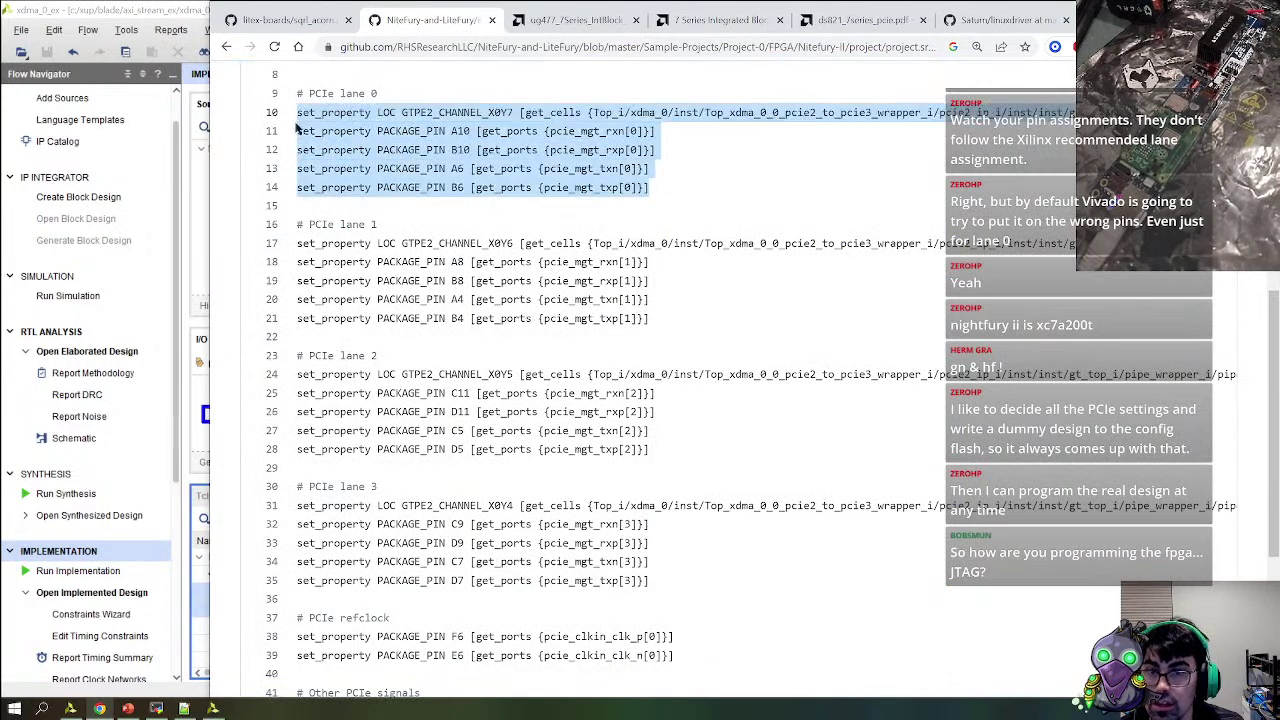
# Switch back to Vivado, review the reset, configuration and reference clock constraints in xilinx_xdma_pcie_x0y0.xdc, and close the file
pyautogui.hotkey('alt', 'Tab')
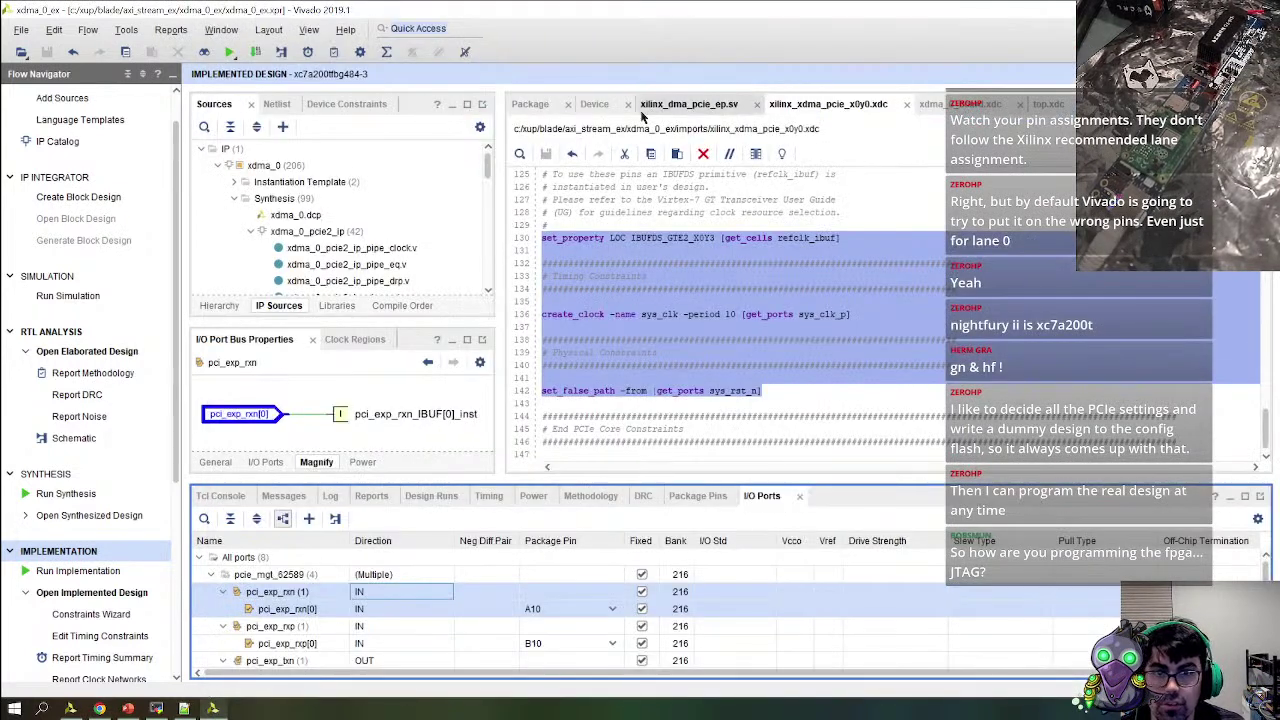
pyautogui.scroll(13, 748, 318)
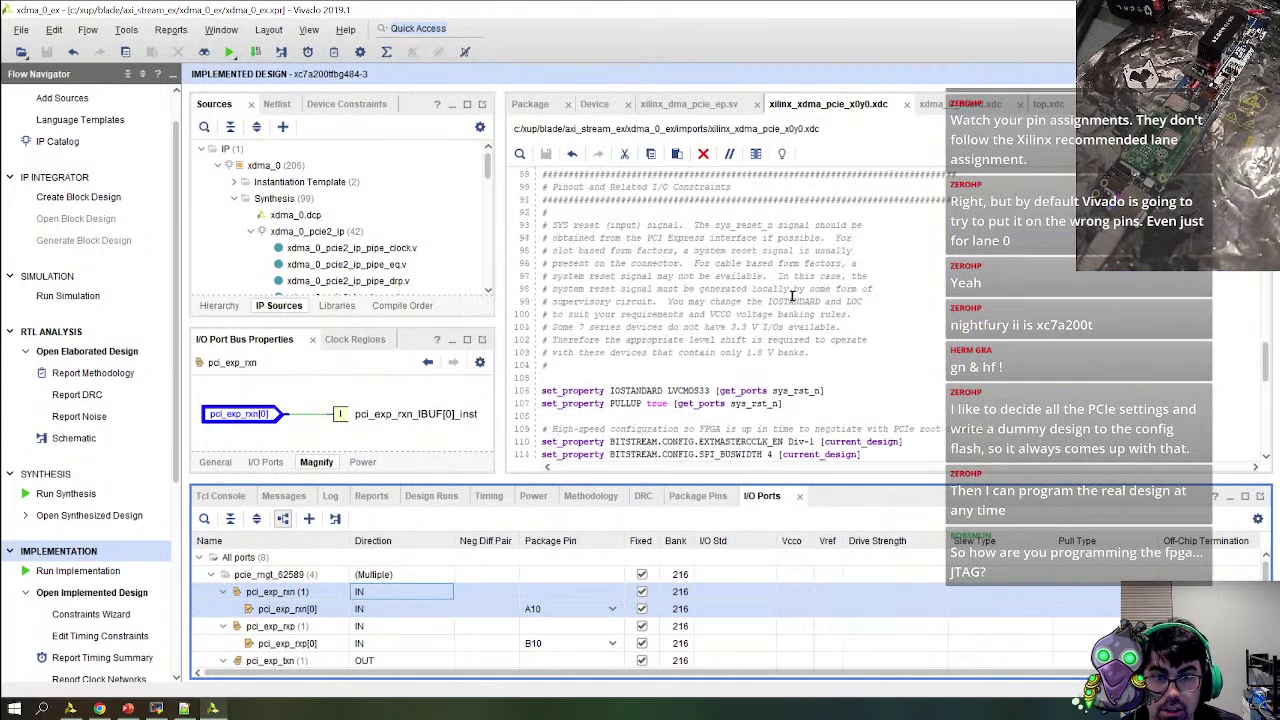
pyautogui.scroll(-13, 740, 318)
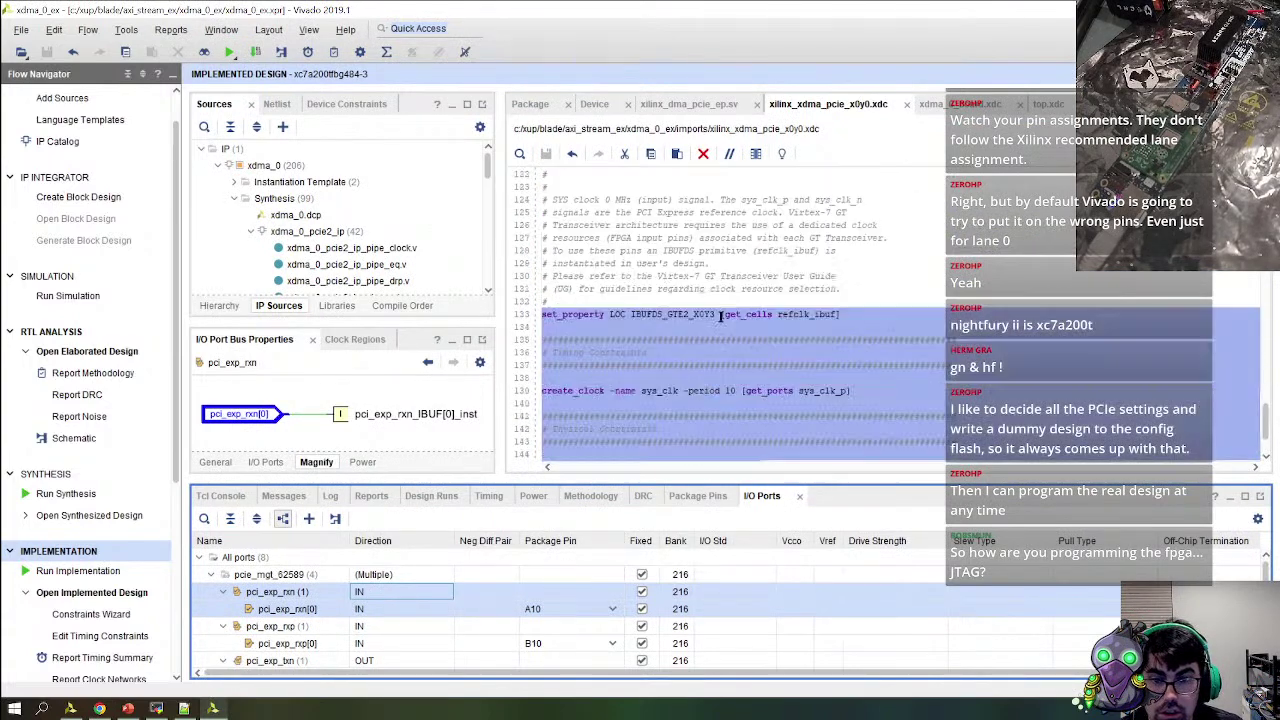
pyautogui.click(790, 397)
pyautogui.scroll(12, 775, 390)
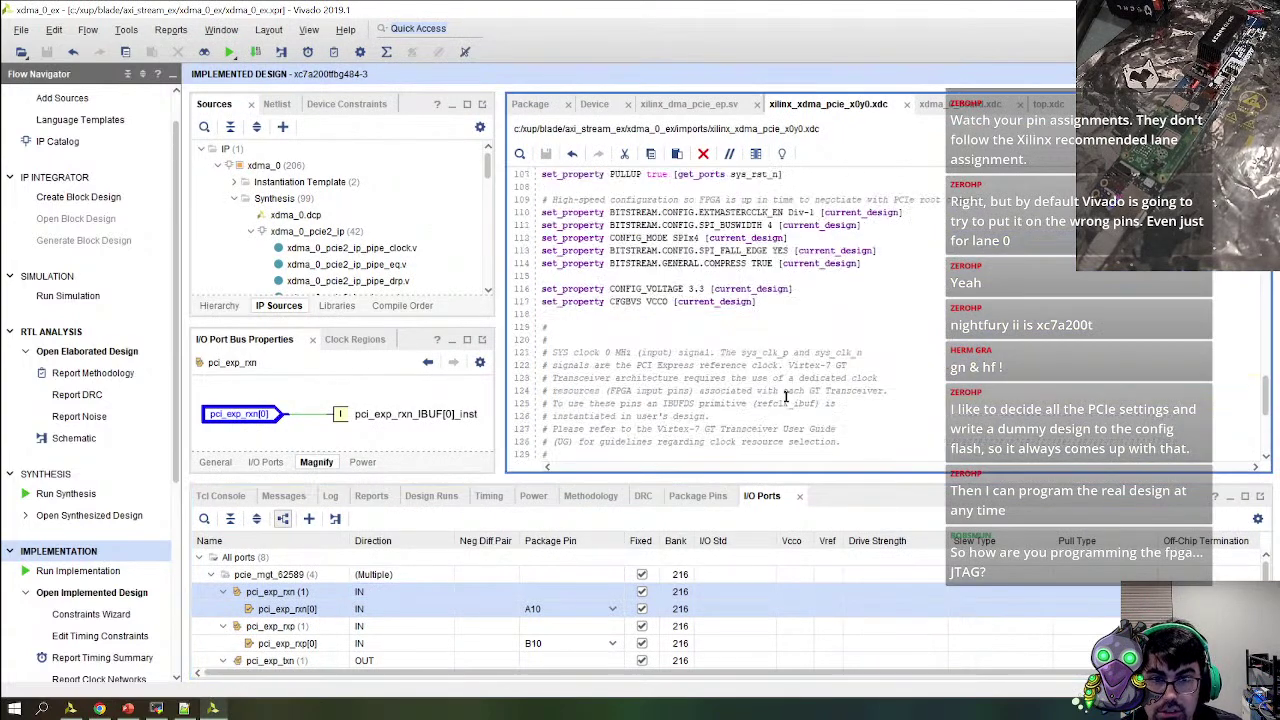
pyautogui.scroll(-3, 760, 404)
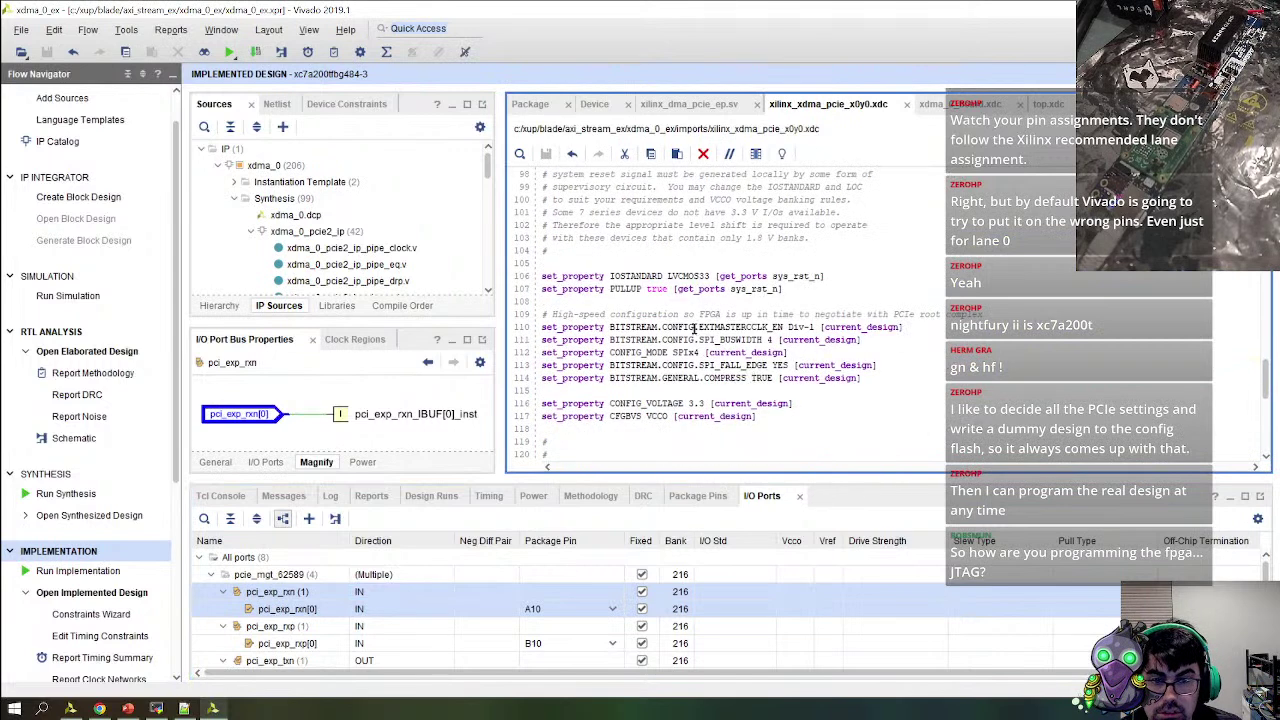
pyautogui.scroll(-4, 770, 390)
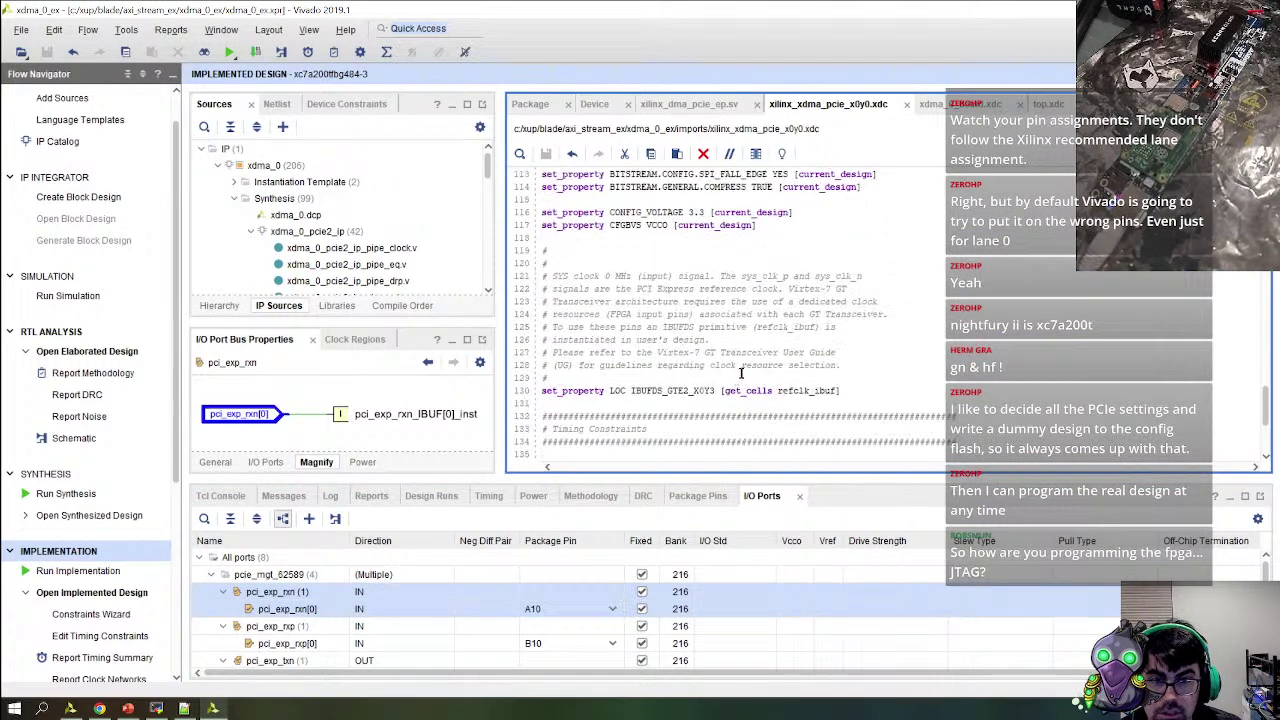
pyautogui.scroll(3, 745, 280)
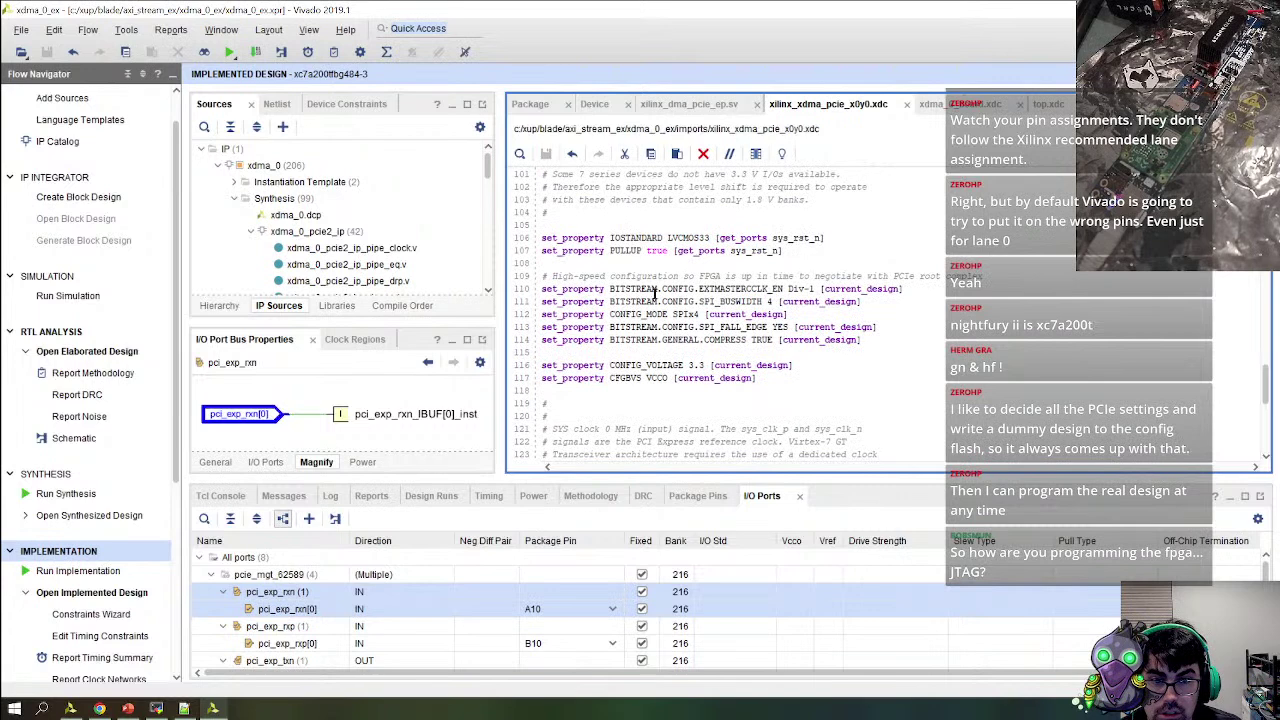
pyautogui.click(907, 104)
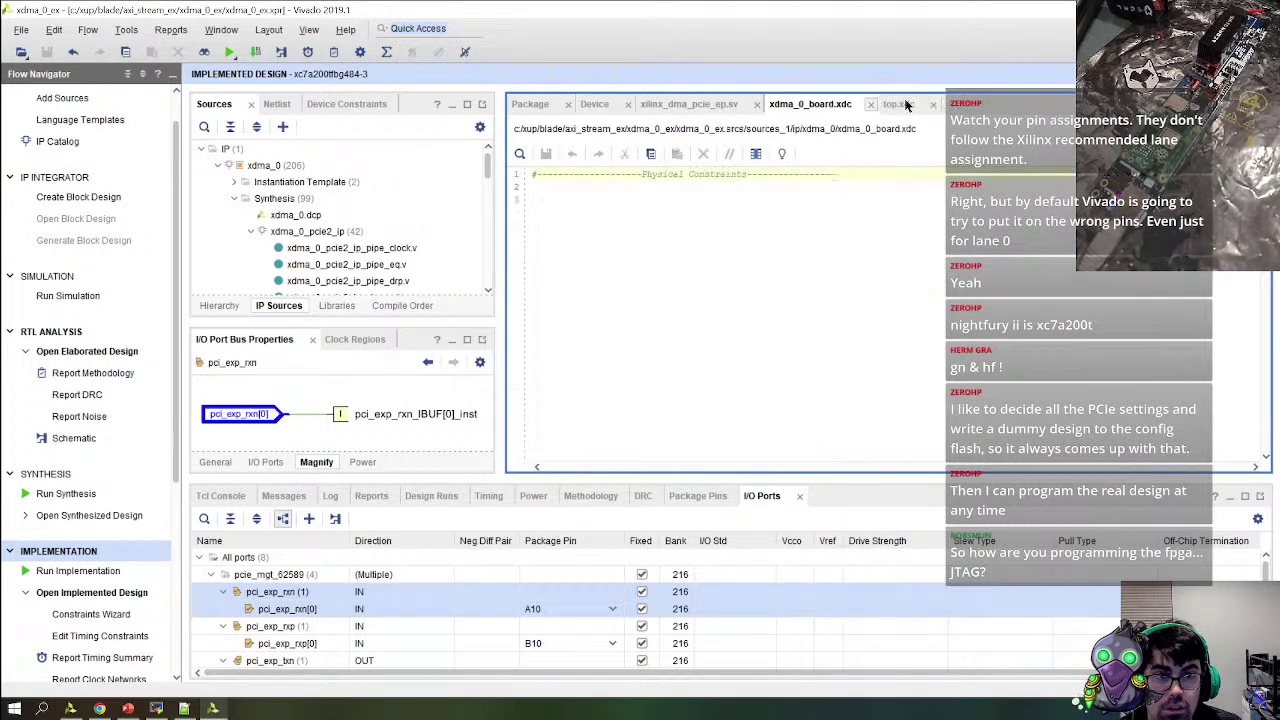
# Paste the PCIe lane 0 location and package pin constraints from GitHub's early.xdc at the start of top.xdc
pyautogui.click(895, 104)
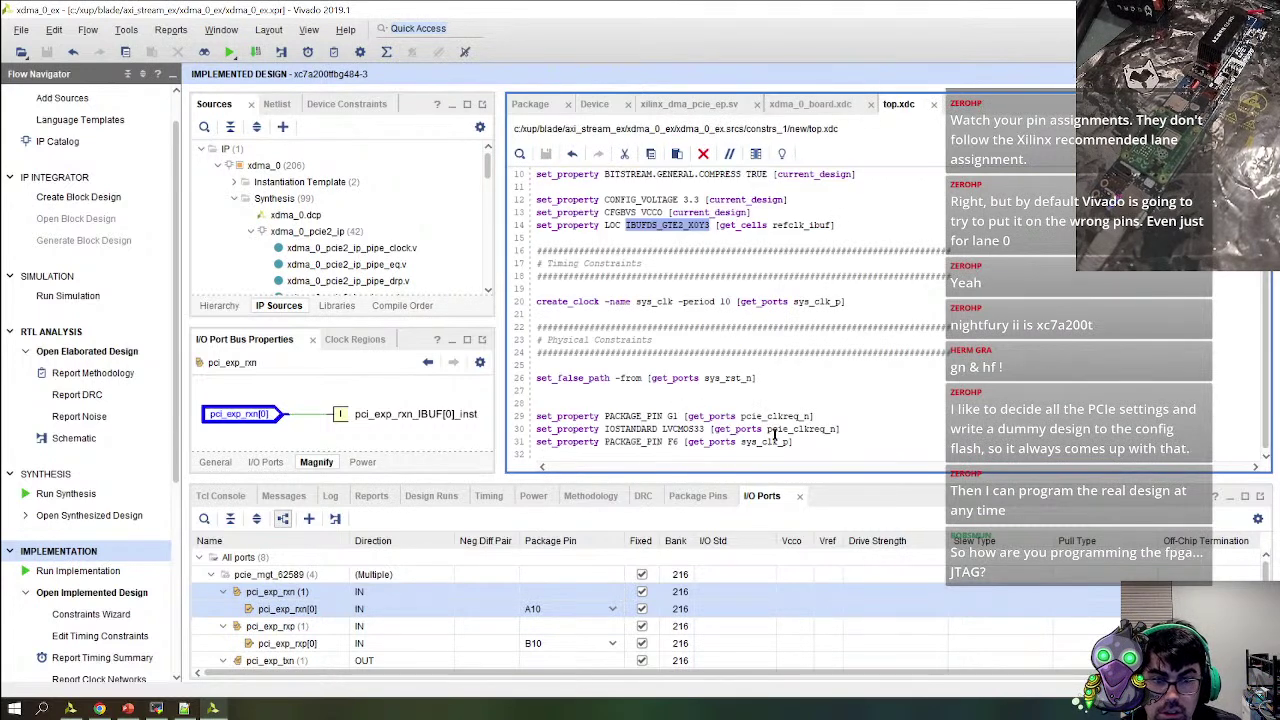
pyautogui.scroll(3, 793, 441)
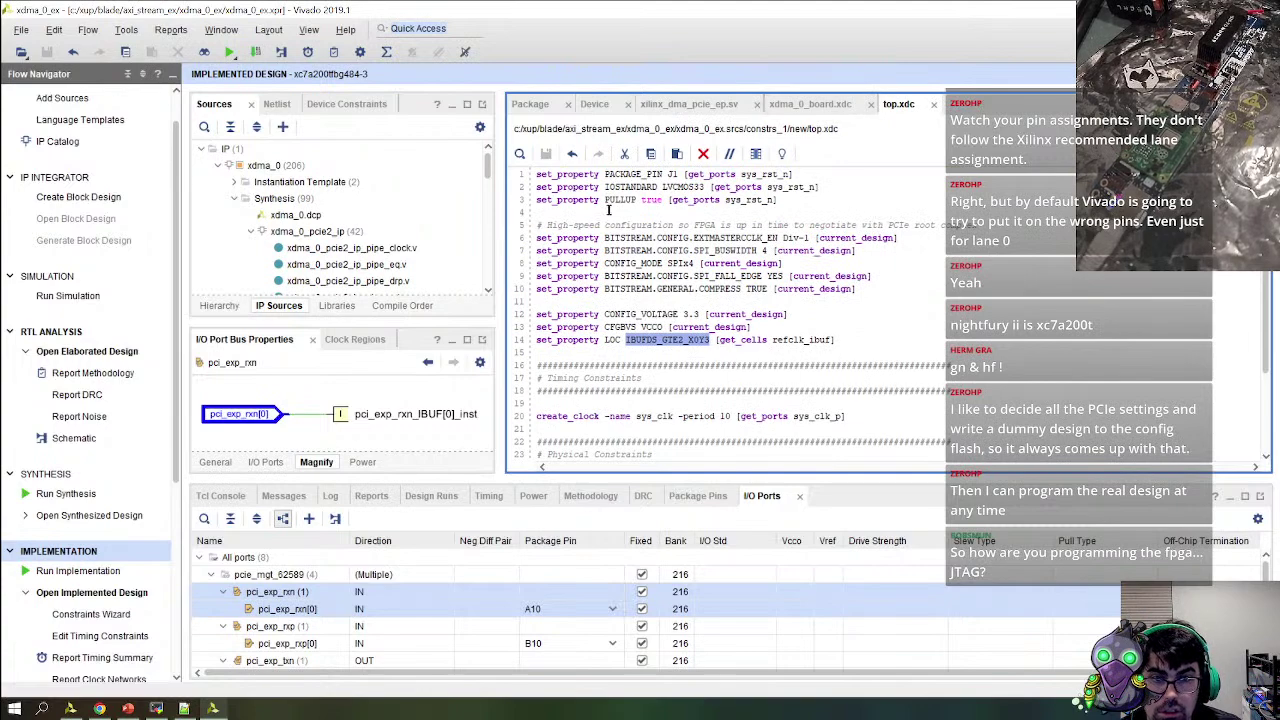
pyautogui.click(546, 187)
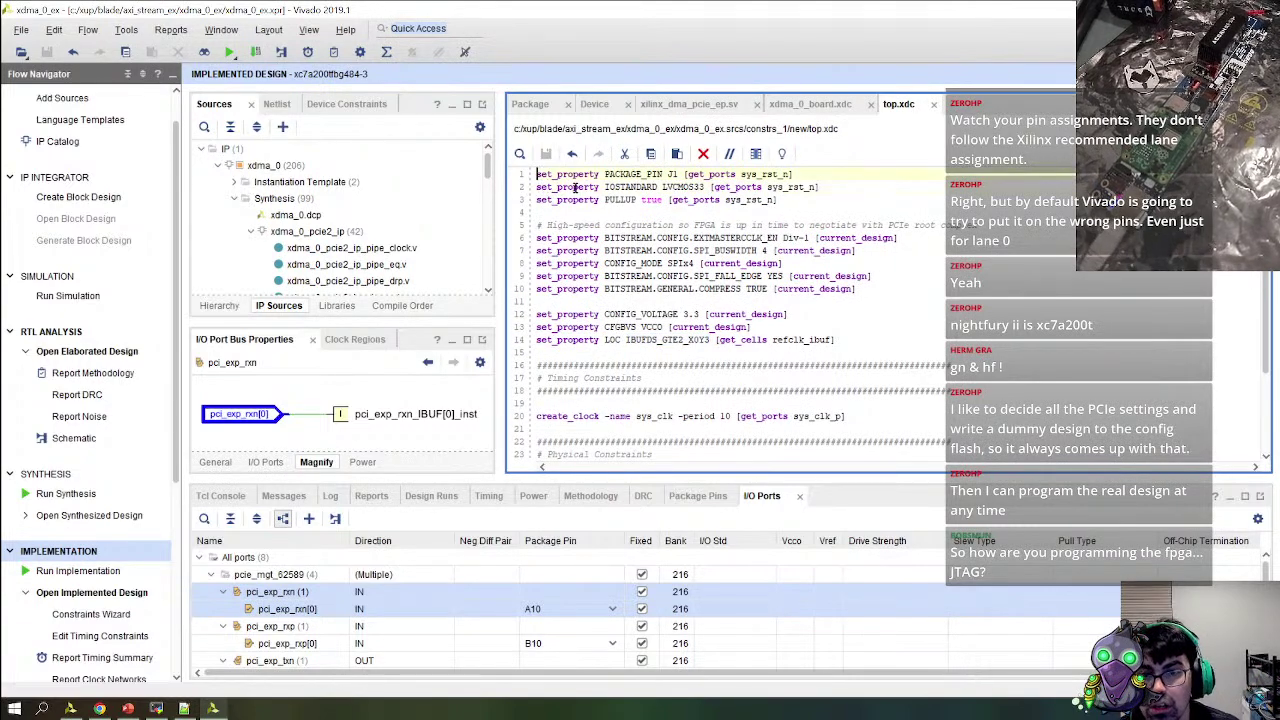
pyautogui.hotkey('ctrl', 'v')
pyautogui.hotkey('alt', 'Tab')
pyautogui.scroll(3, 517, 275)
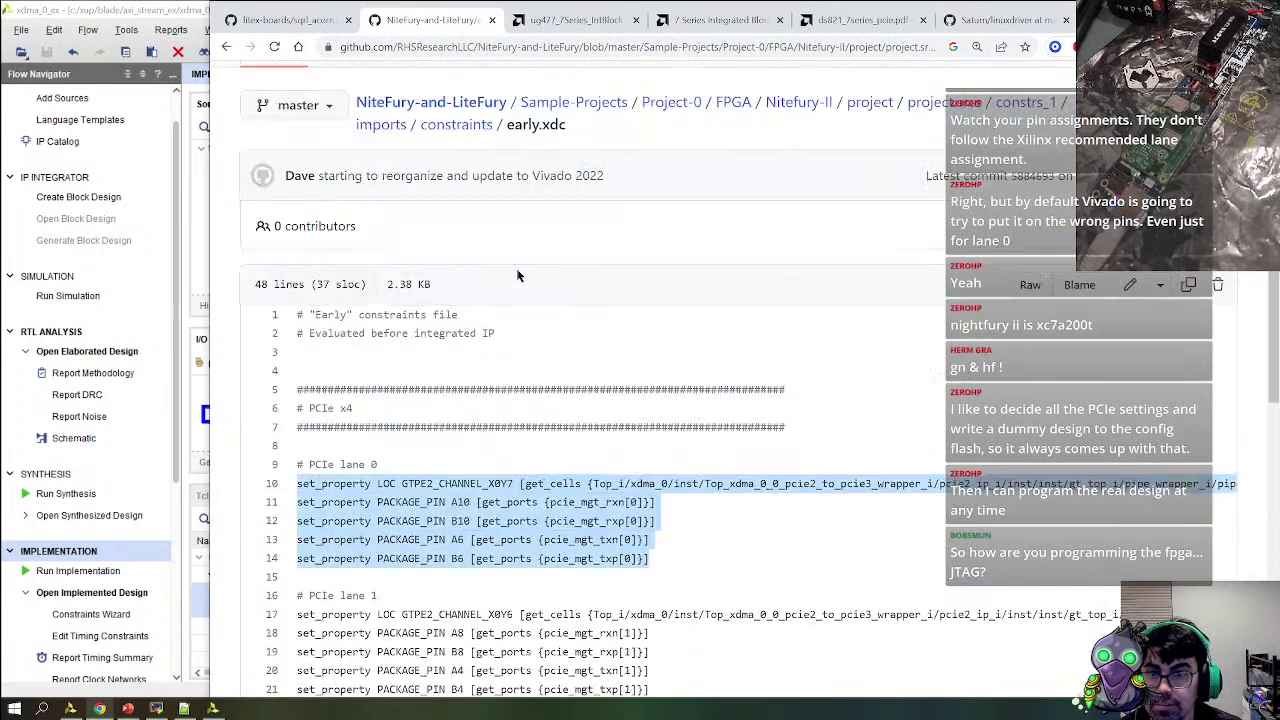
pyautogui.hotkey('alt', 'Tab')
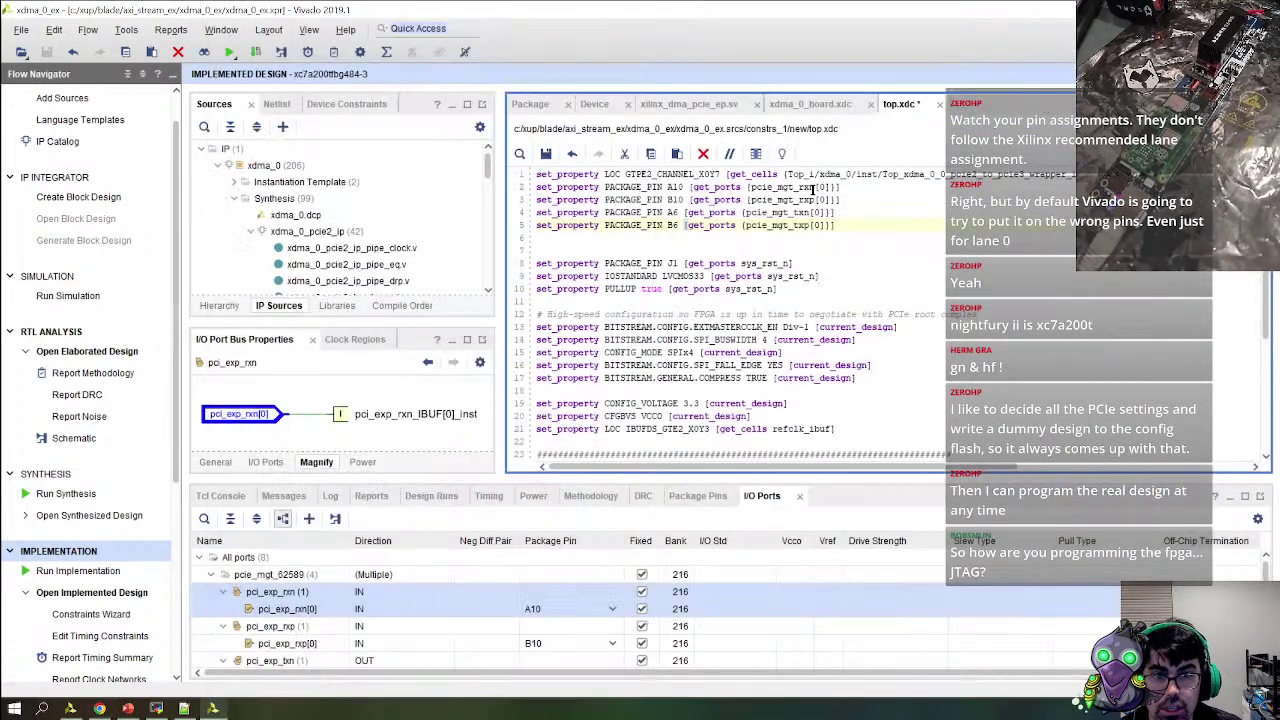
# Open xdma_0_pcie2_ip-PCIE_X0Y0.xdc from the IP sources and copy the get_cells path of its PCIe lane 0 constraint
pyautogui.click(826, 174)
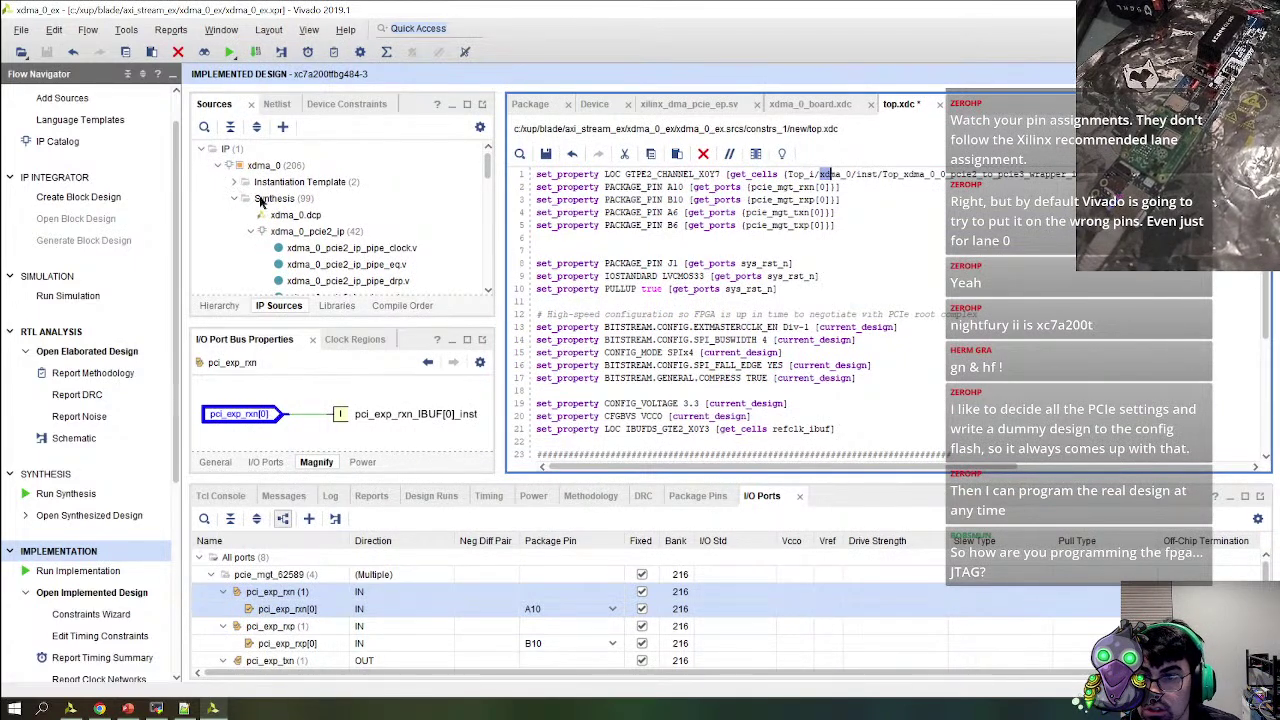
pyautogui.scroll(-10, 293, 236)
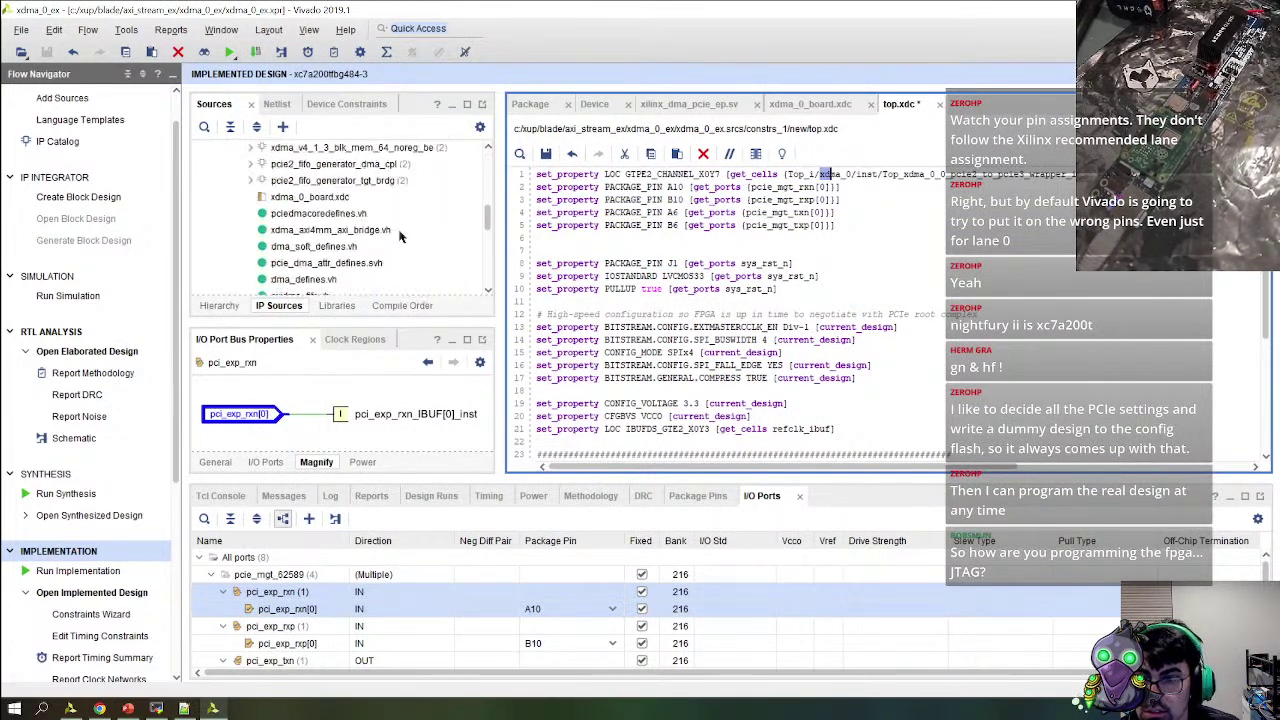
pyautogui.scroll(3, 374, 199)
pyautogui.doubleClick(380, 216)
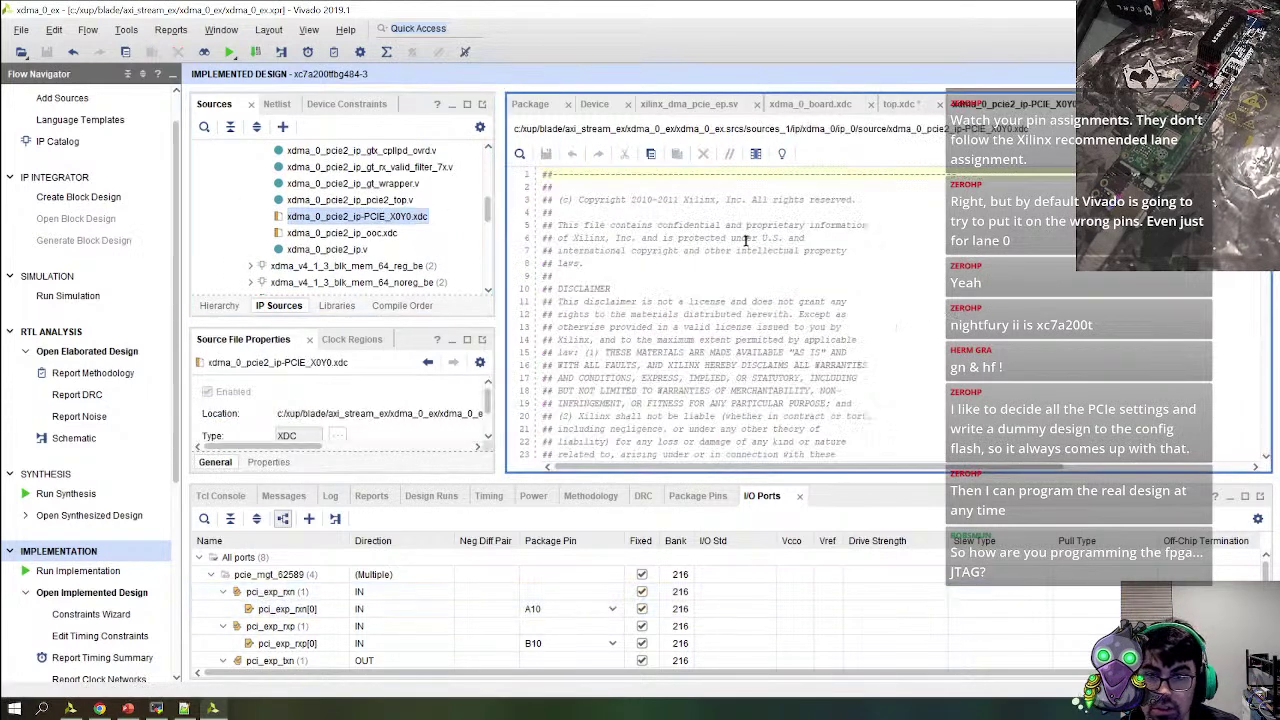
pyautogui.scroll(-20, 740, 290)
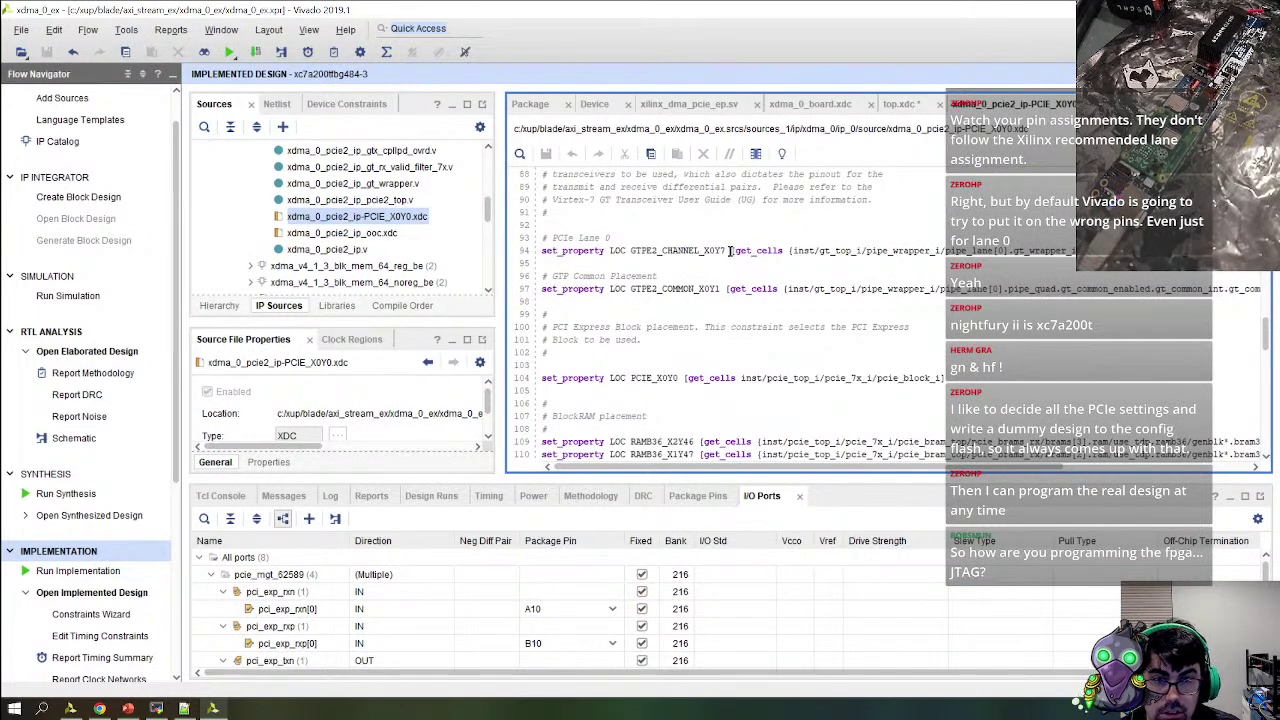
pyautogui.moveTo(730, 251); pyautogui.dragTo(1078, 251)
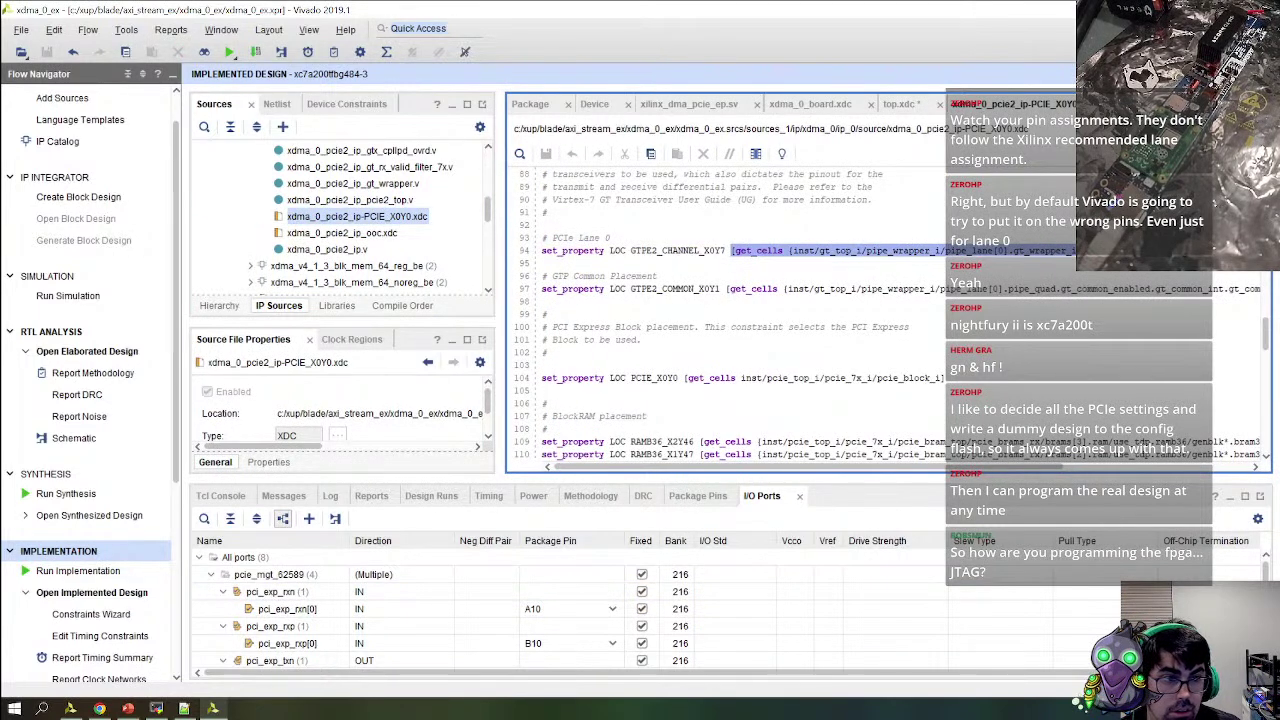
# In top.xdc, replace the GTPE2_CHANNEL_X0Y7 cell path with the copied inst/gt_top_i/pipe_wrapper_i lane 0 path and save the file
pyautogui.click(897, 103)
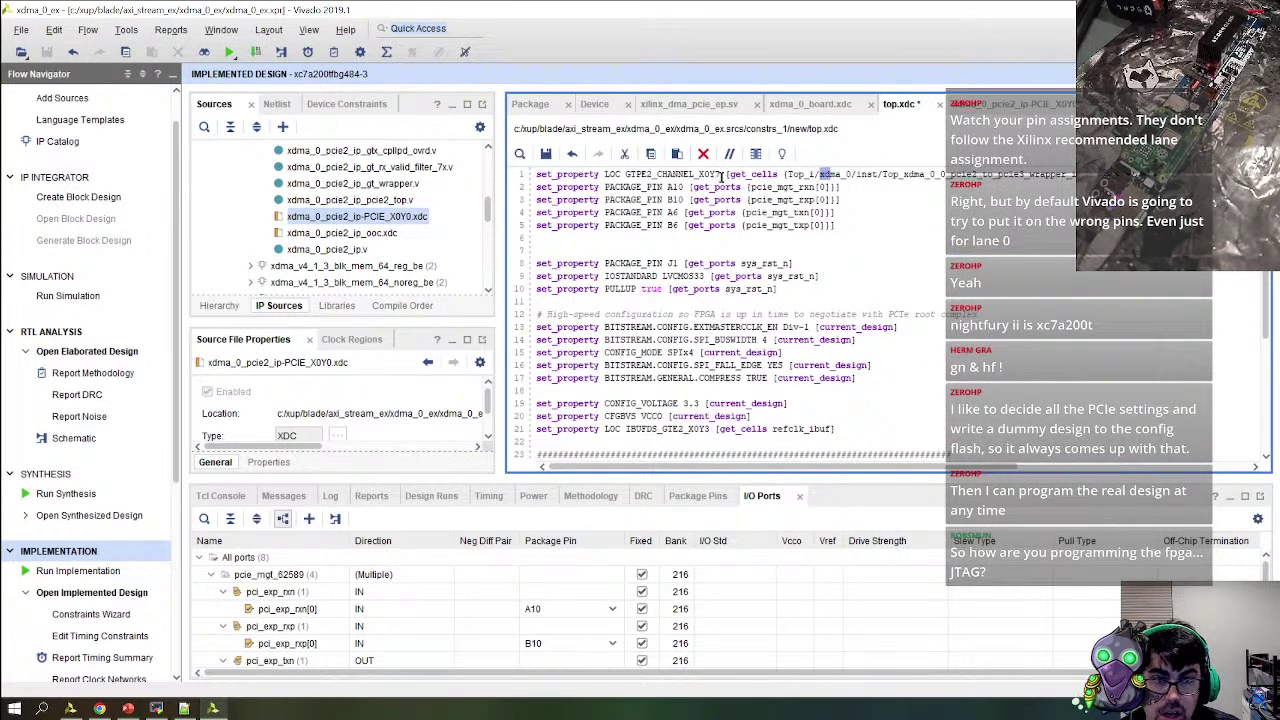
pyautogui.moveTo(714, 173); pyautogui.dragTo(519, 190)
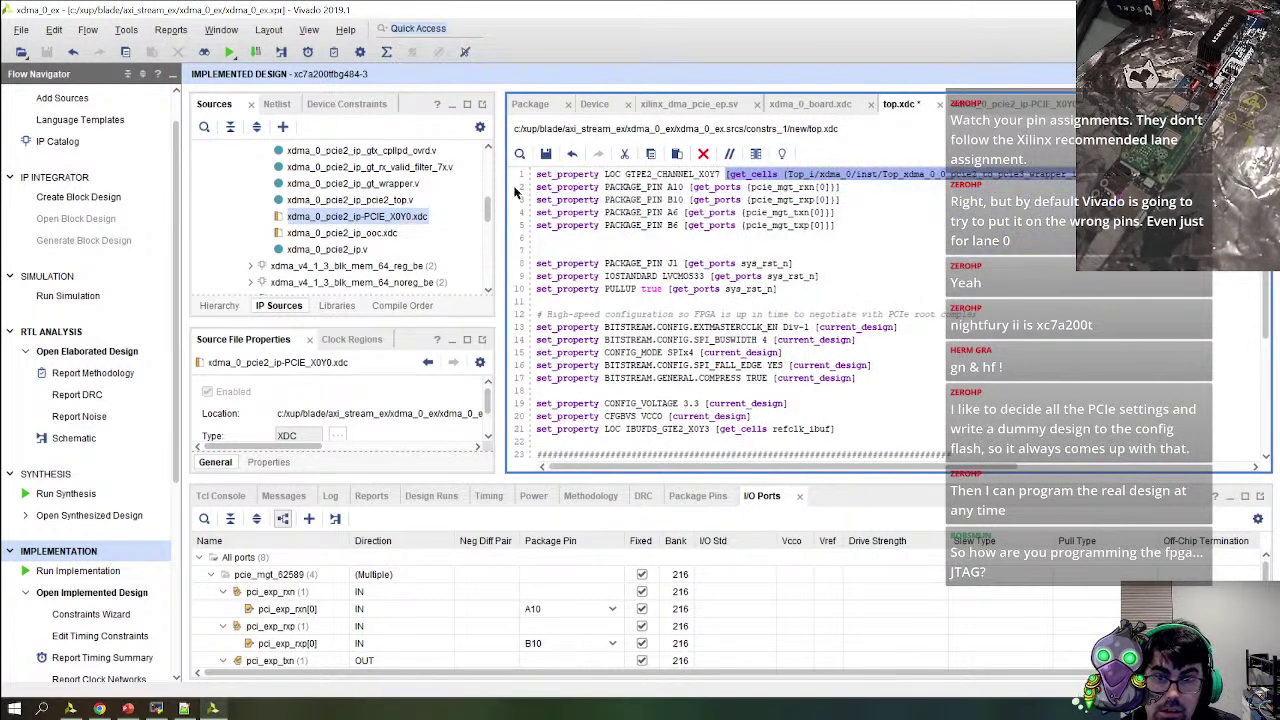
pyautogui.press('Delete')
pyautogui.hotkey('ctrl', 'z')
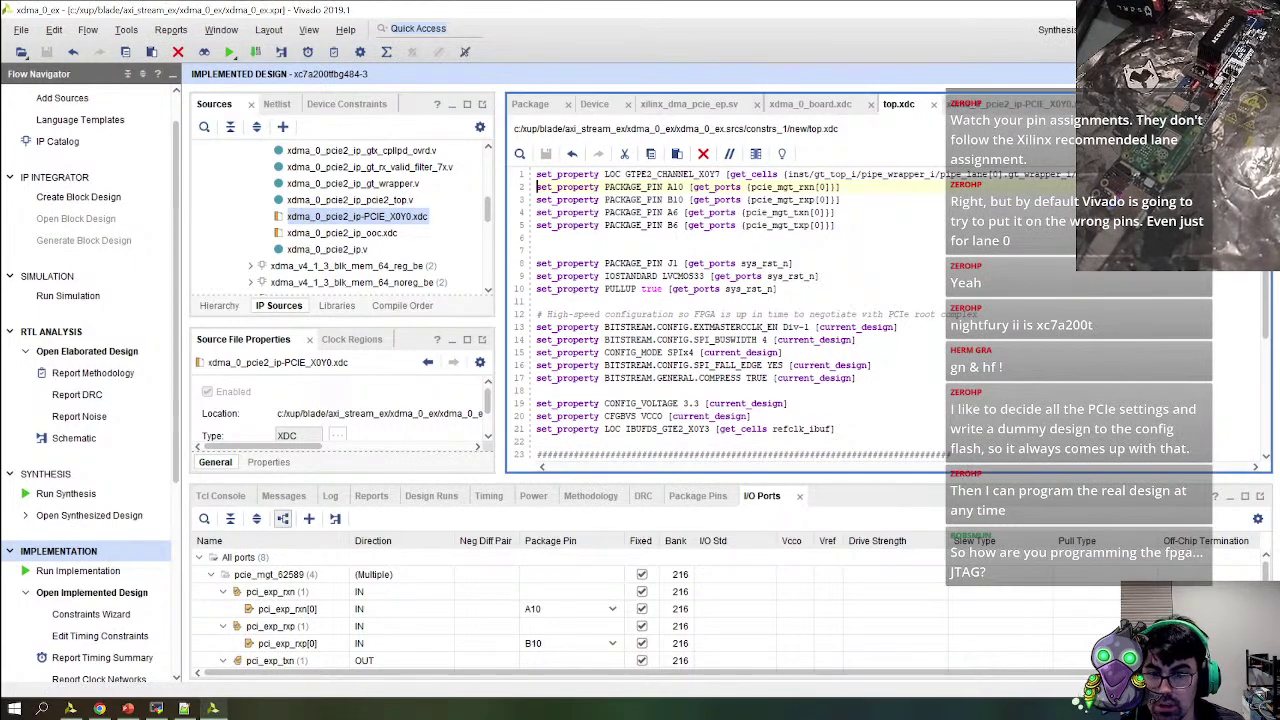
# Generate the bitstream with the runs launched on the local host using 16 jobs, and close the outdated implemented design
pyautogui.scroll(-1, 91, 492)
pyautogui.scroll(-5, 91, 492)
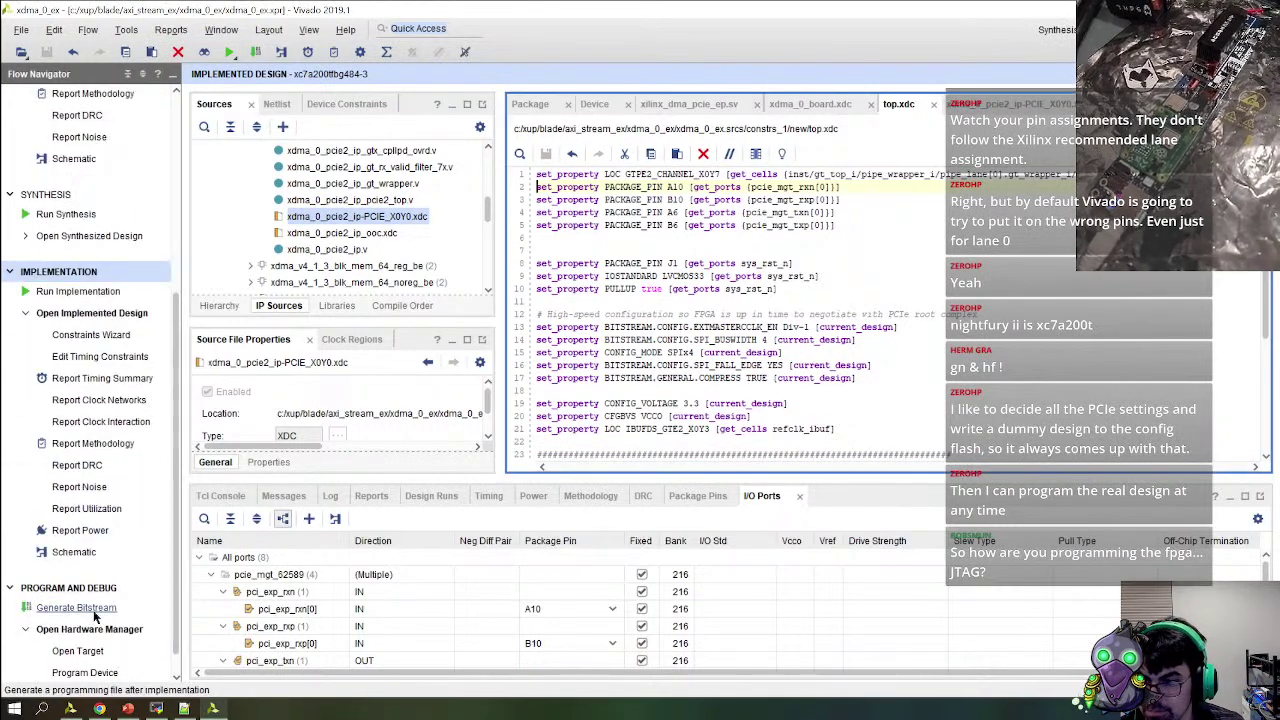
pyautogui.click(76, 607)
pyautogui.click(648, 389)
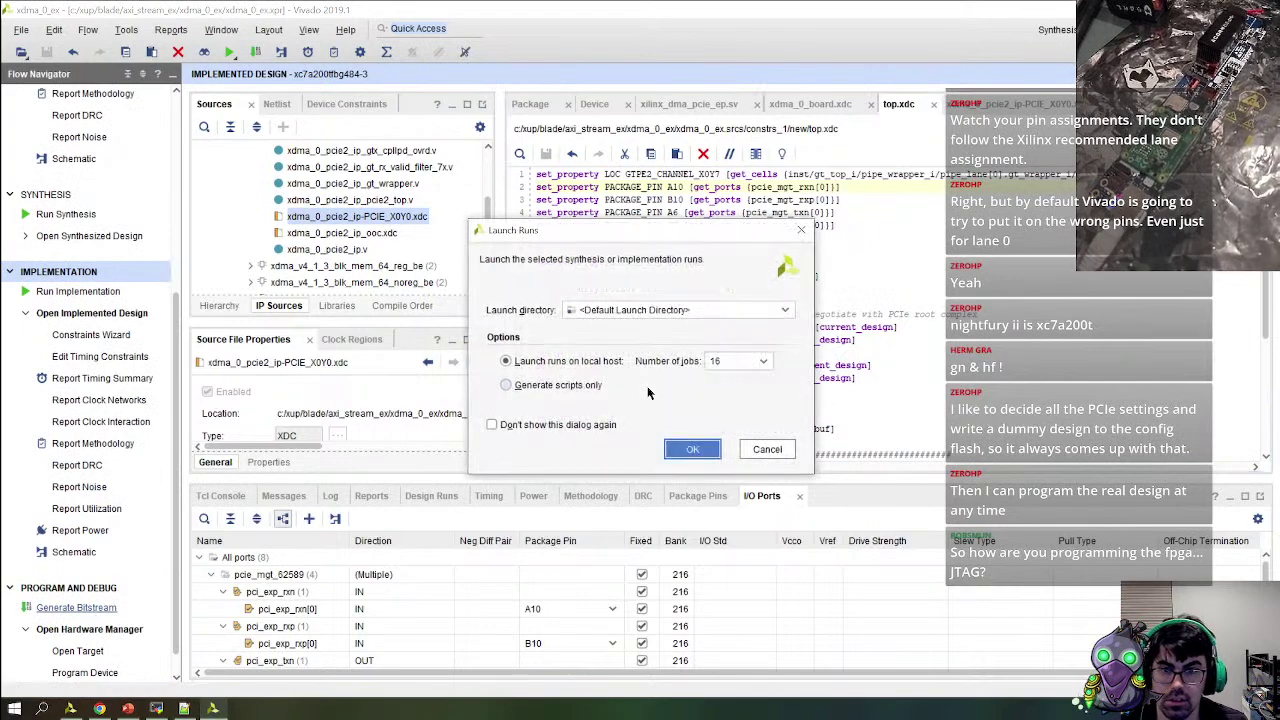
pyautogui.click(686, 449)
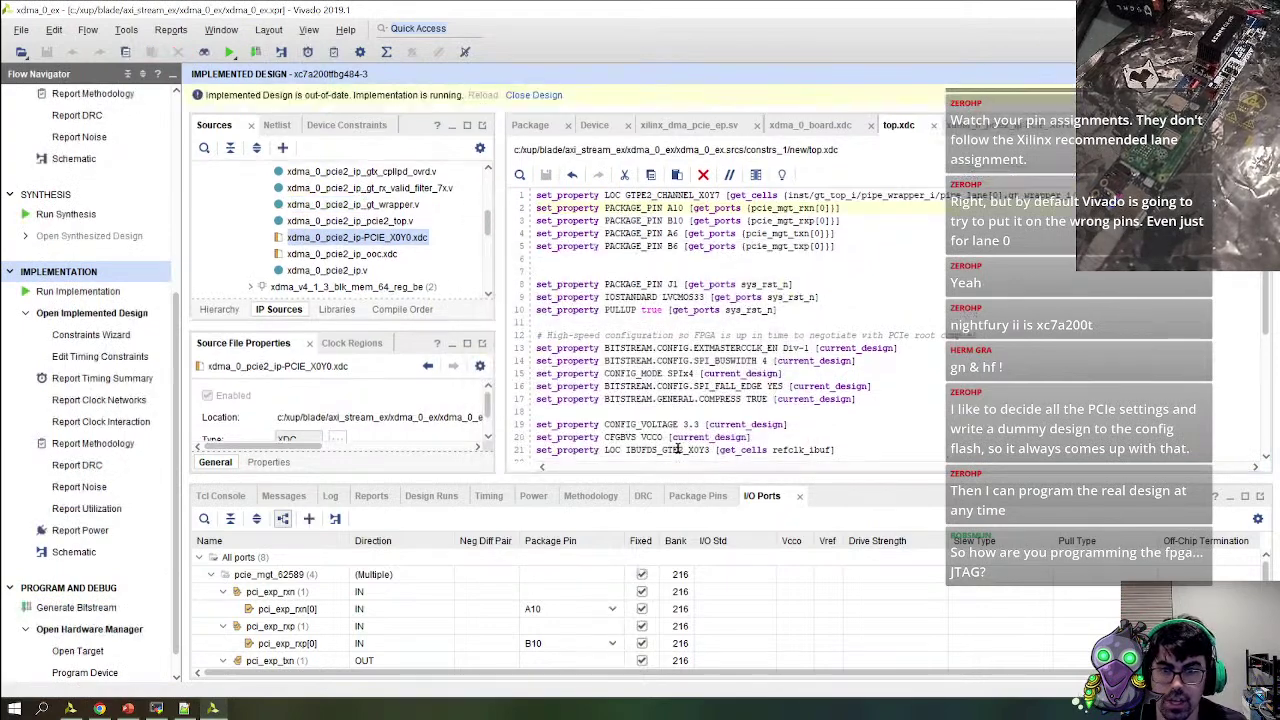
pyautogui.click(534, 95)
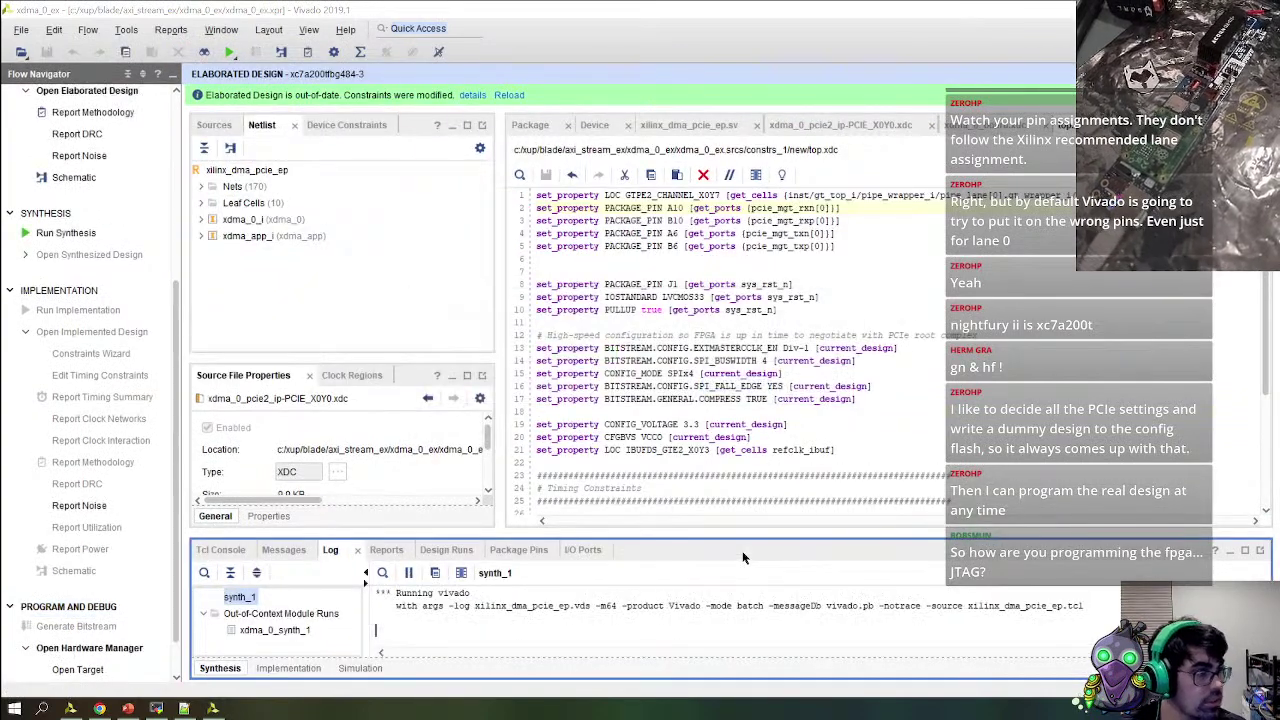
pyautogui.hotkey('alt', 'Tab')
pyautogui.press('Return')
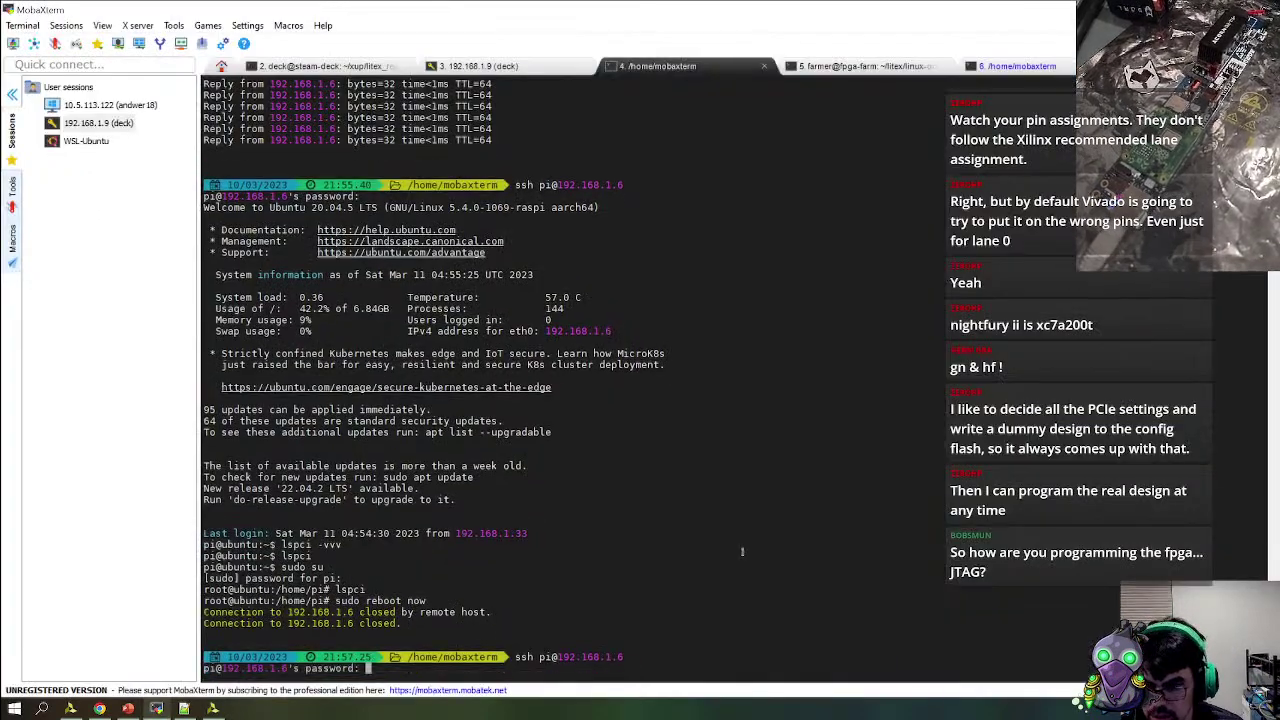
pyautogui.press('Return')
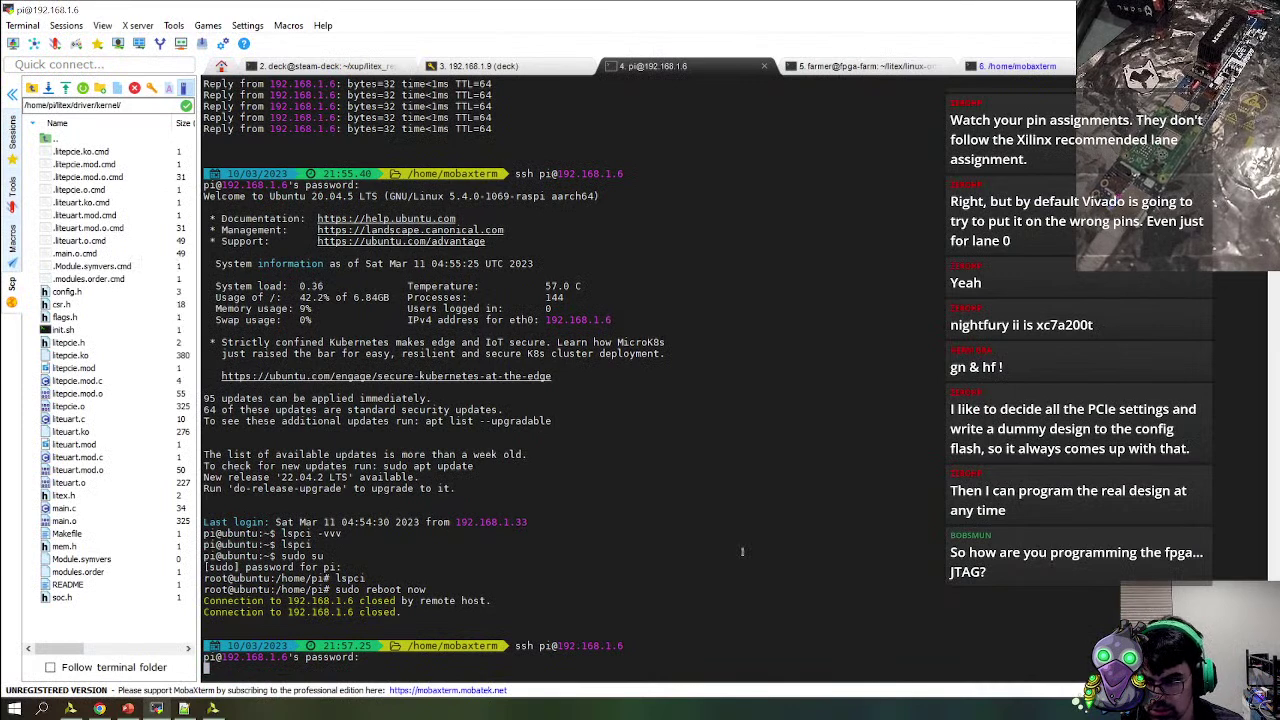
# Start a root shell on the Raspberry Pi with sudo su, entering the sudo password
pyautogui.write('s')
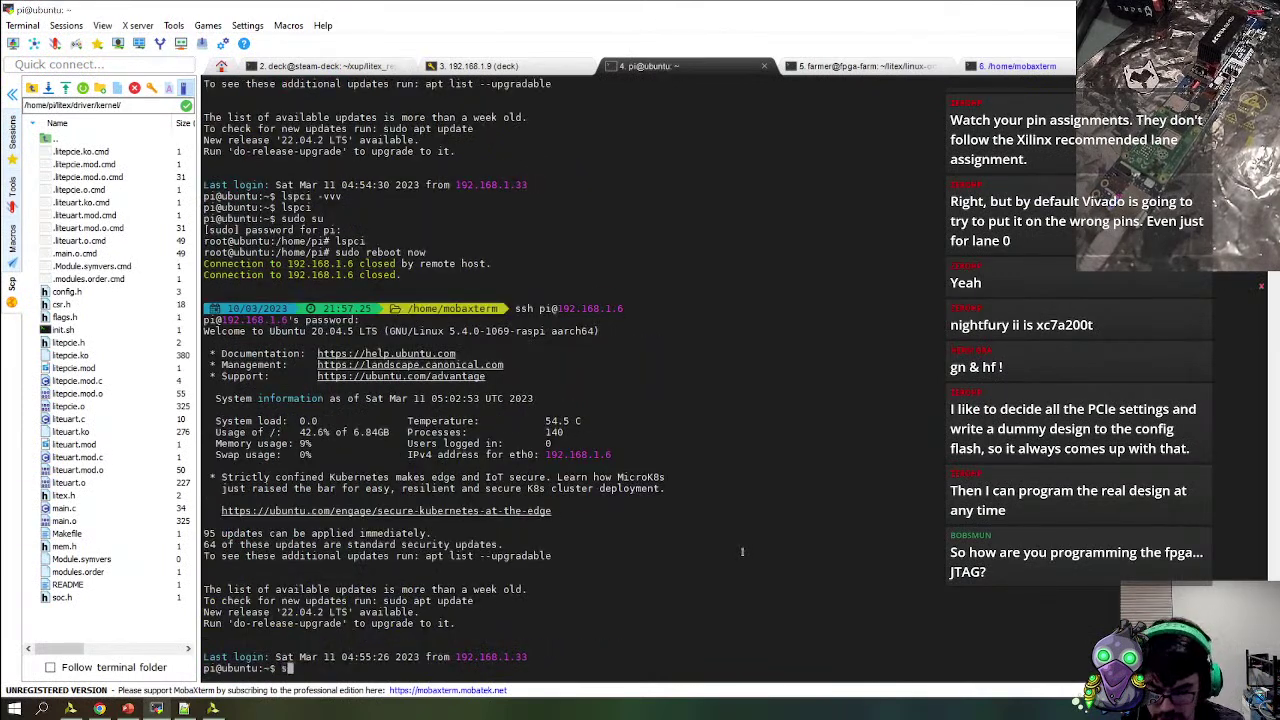
pyautogui.write('udo su')
pyautogui.press('Return')
pyautogui.press('Return')
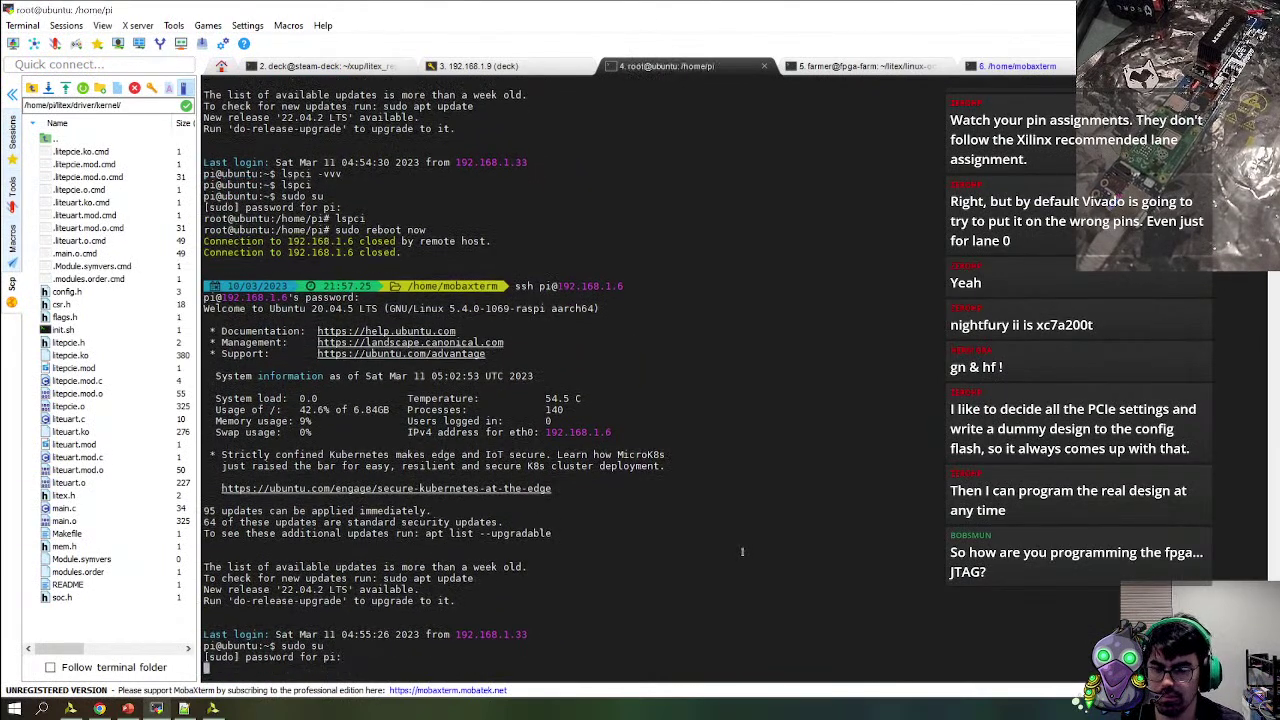
pyautogui.press('Return')
pyautogui.press('Return')
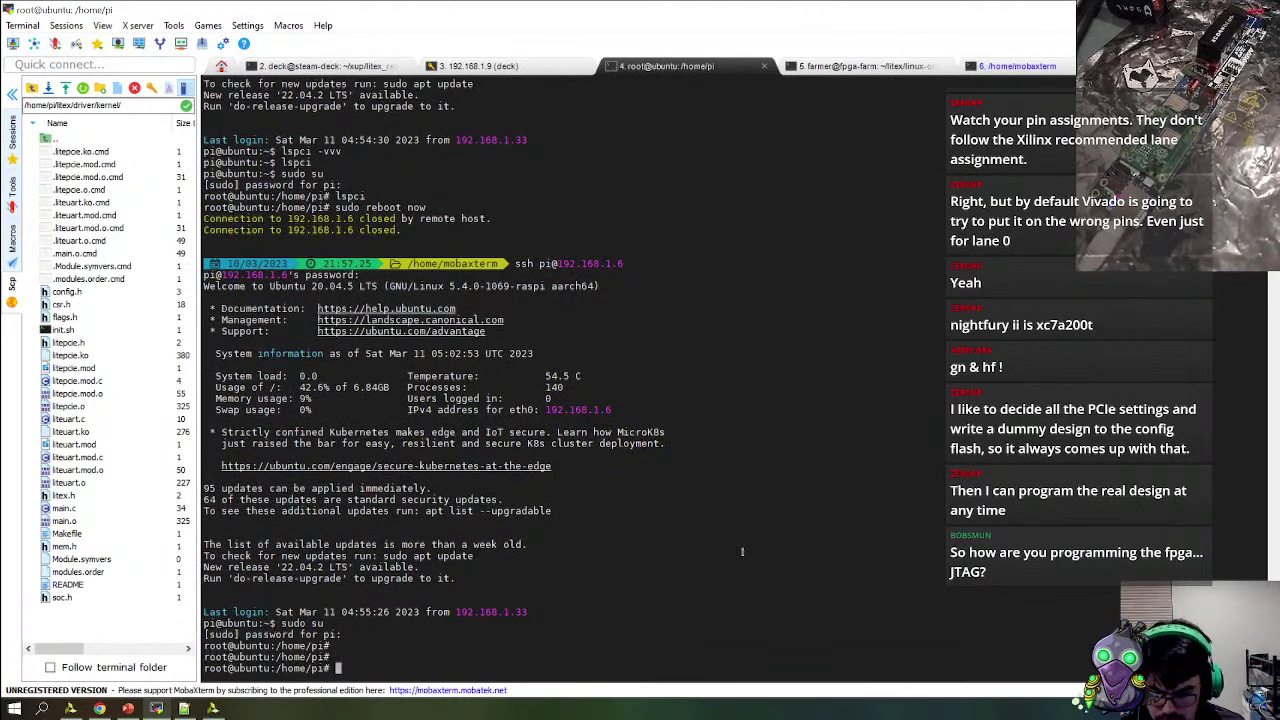
# List the Raspberry Pi's PCI devices with lspci, and show their verbose details with lspci -vvv
pyautogui.write('lspci')
pyautogui.press('Return')
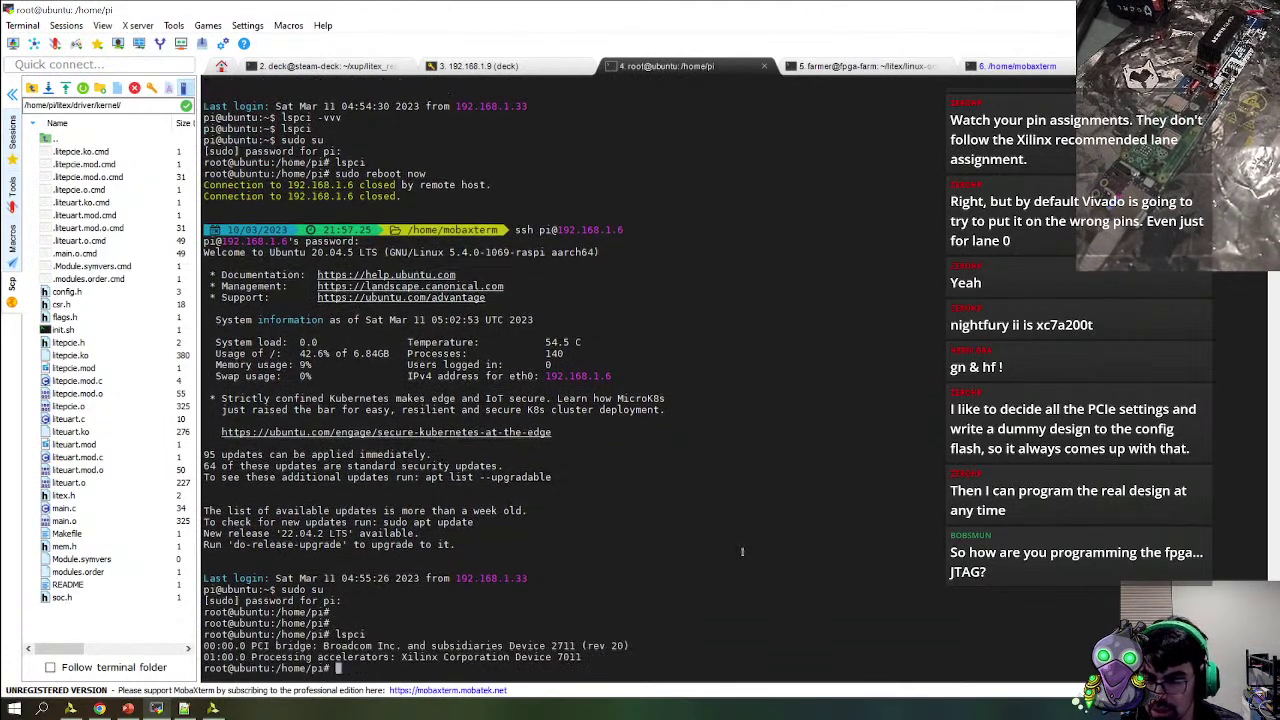
pyautogui.write('lspci -vvv')
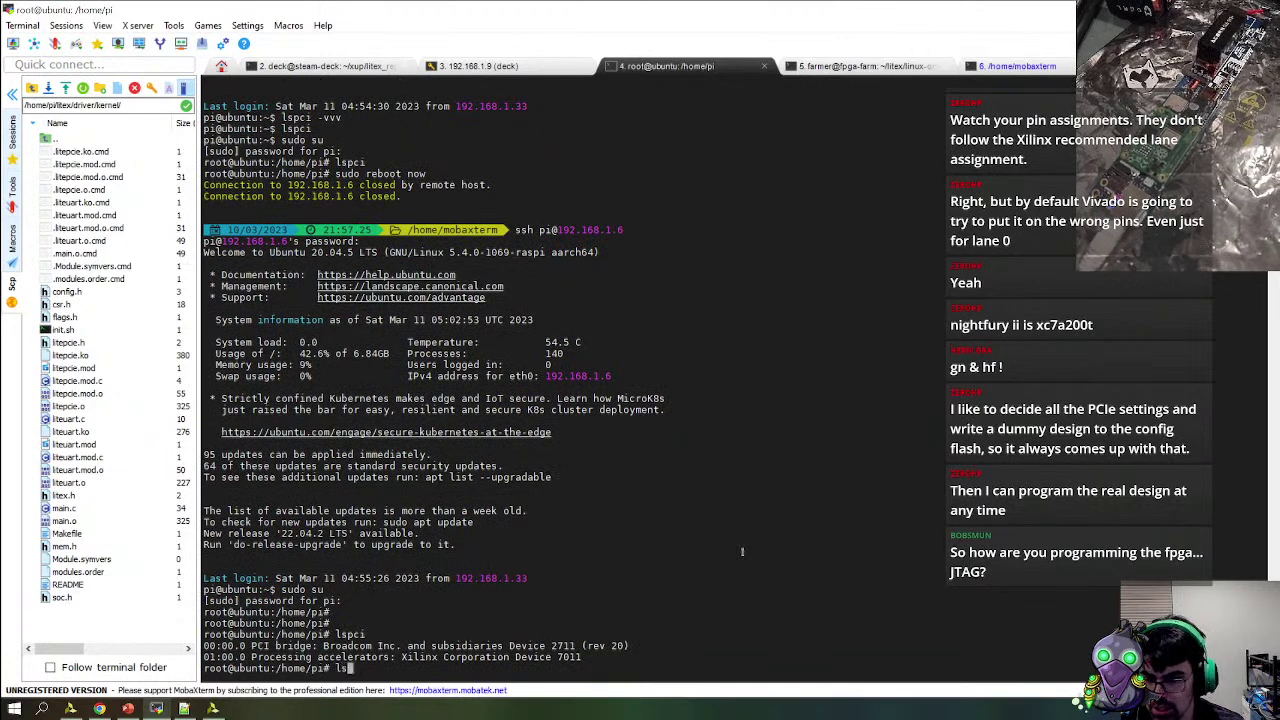
pyautogui.press('Return')
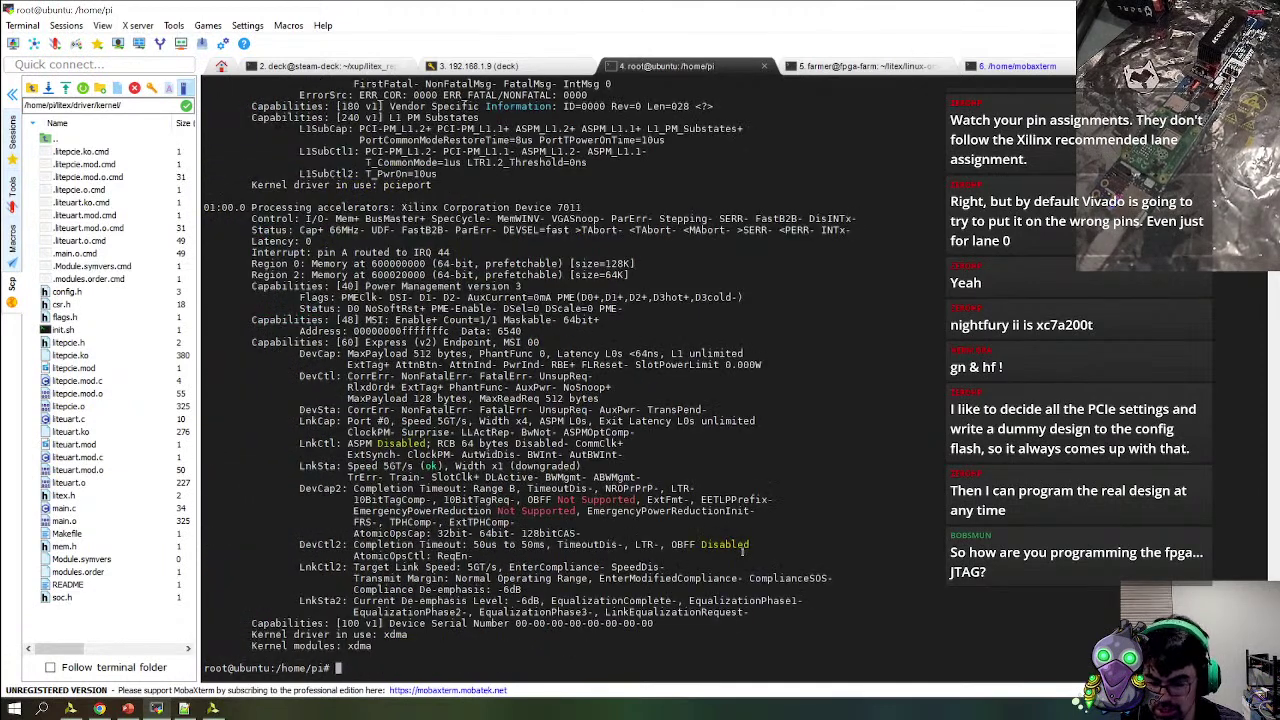
# Leave the root shell on the Raspberry Pi and list the device files in /dev/
pyautogui.write('cd')
pyautogui.press('BackSpace')
pyautogui.press('BackSpace')
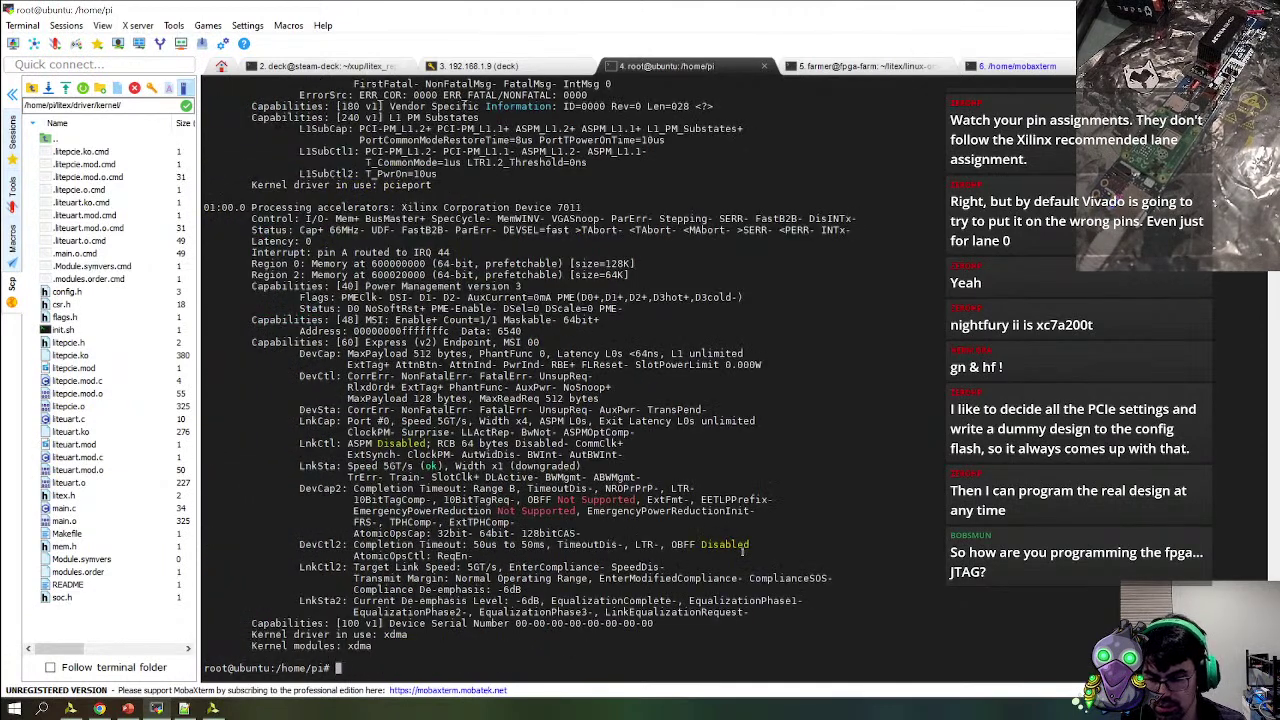
pyautogui.write('exit')
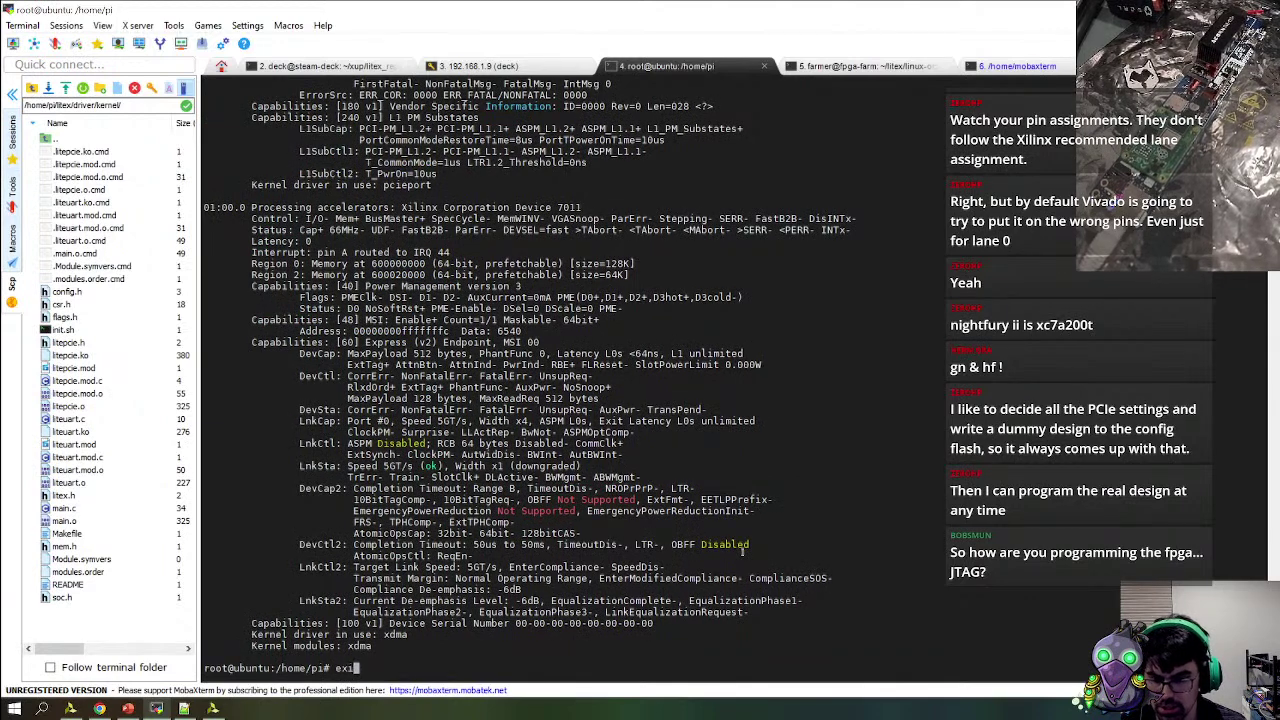
pyautogui.press('Return')
pyautogui.write('ls /d')
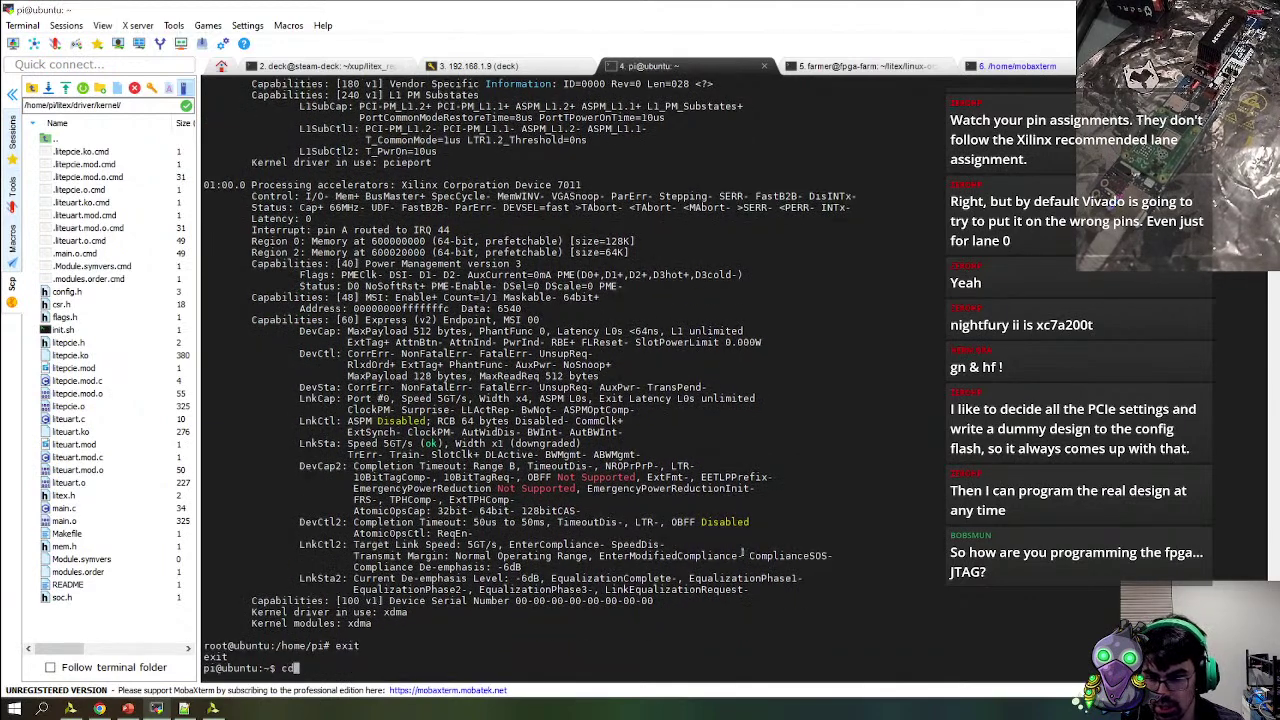
pyautogui.write('ev/')
pyautogui.press('Return')
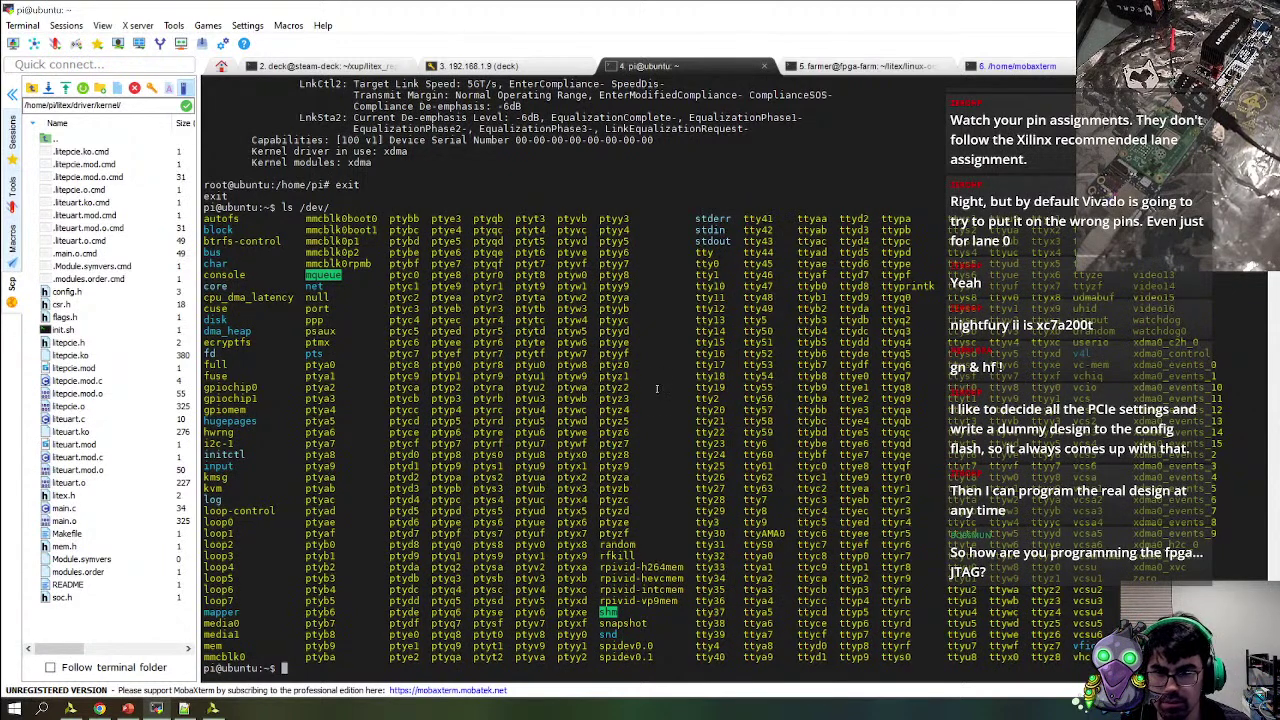
# List the home directory, change to the xdma/tests directory and list its files
pyautogui.write('ls')
pyautogui.press('Return')
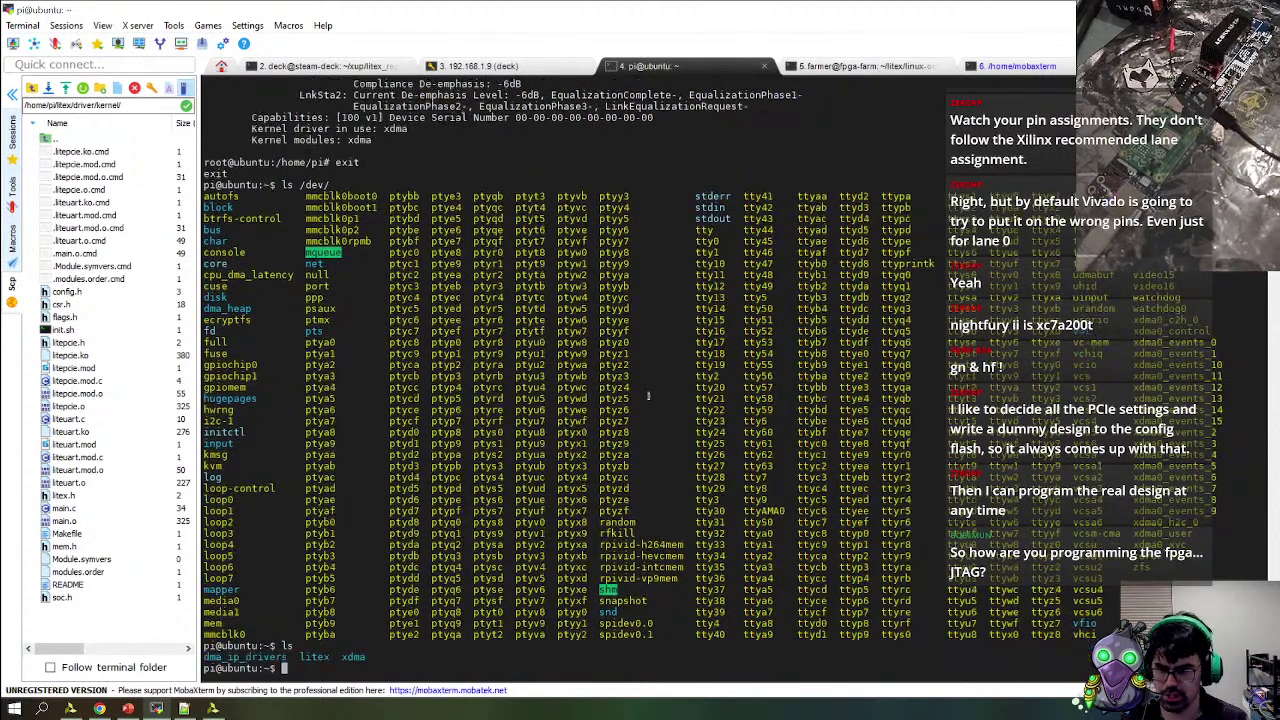
pyautogui.write('cd xdma/')
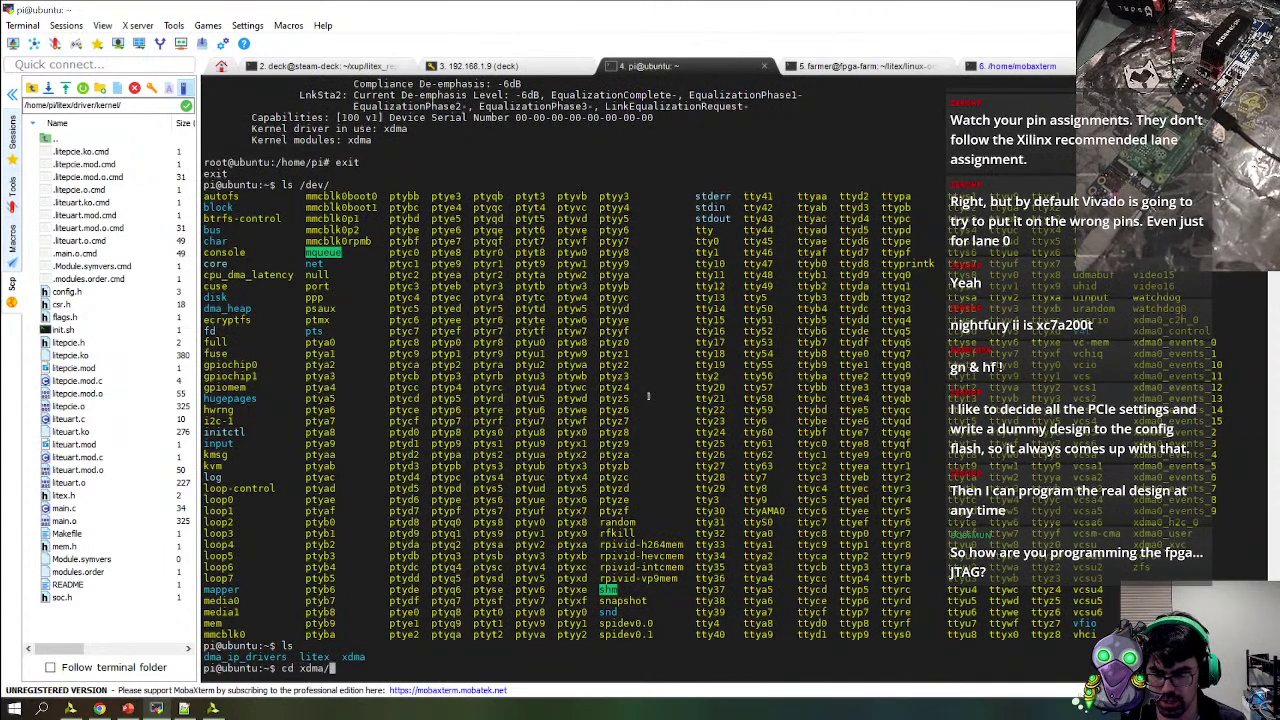
pyautogui.write('tests/data/')
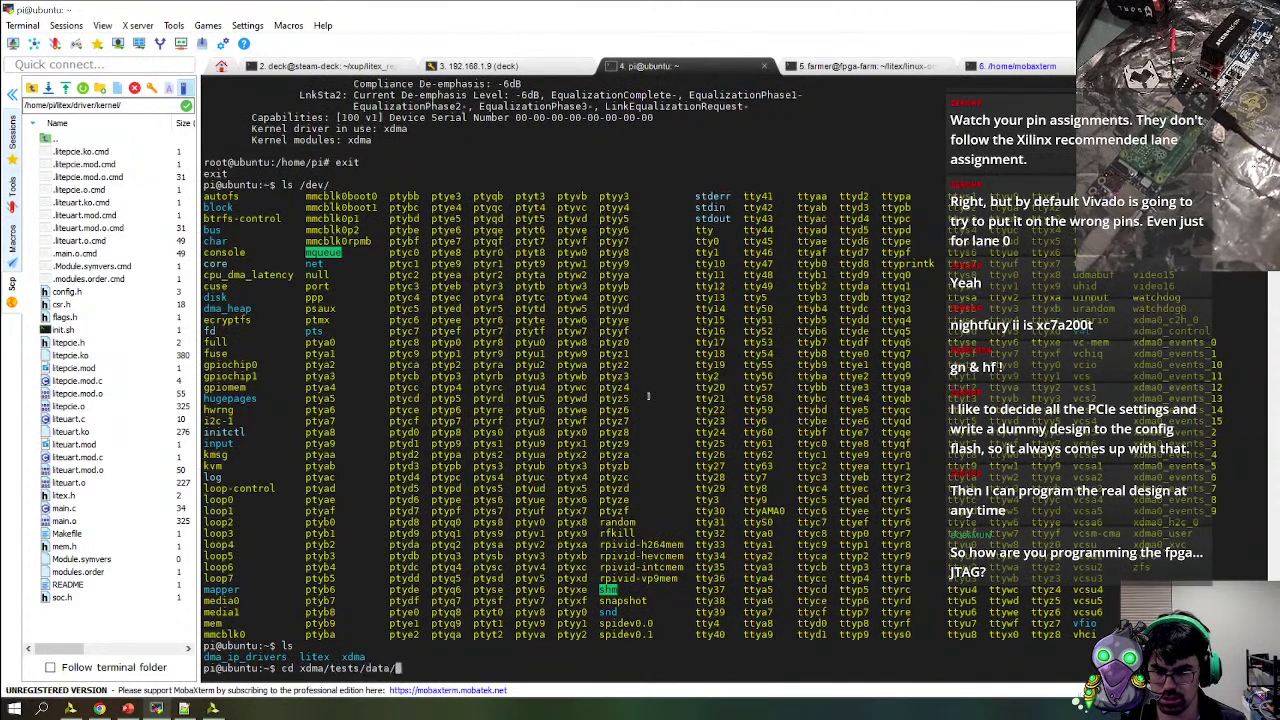
pyautogui.press('Return')
pyautogui.write('cd ..')
pyautogui.press('Return')
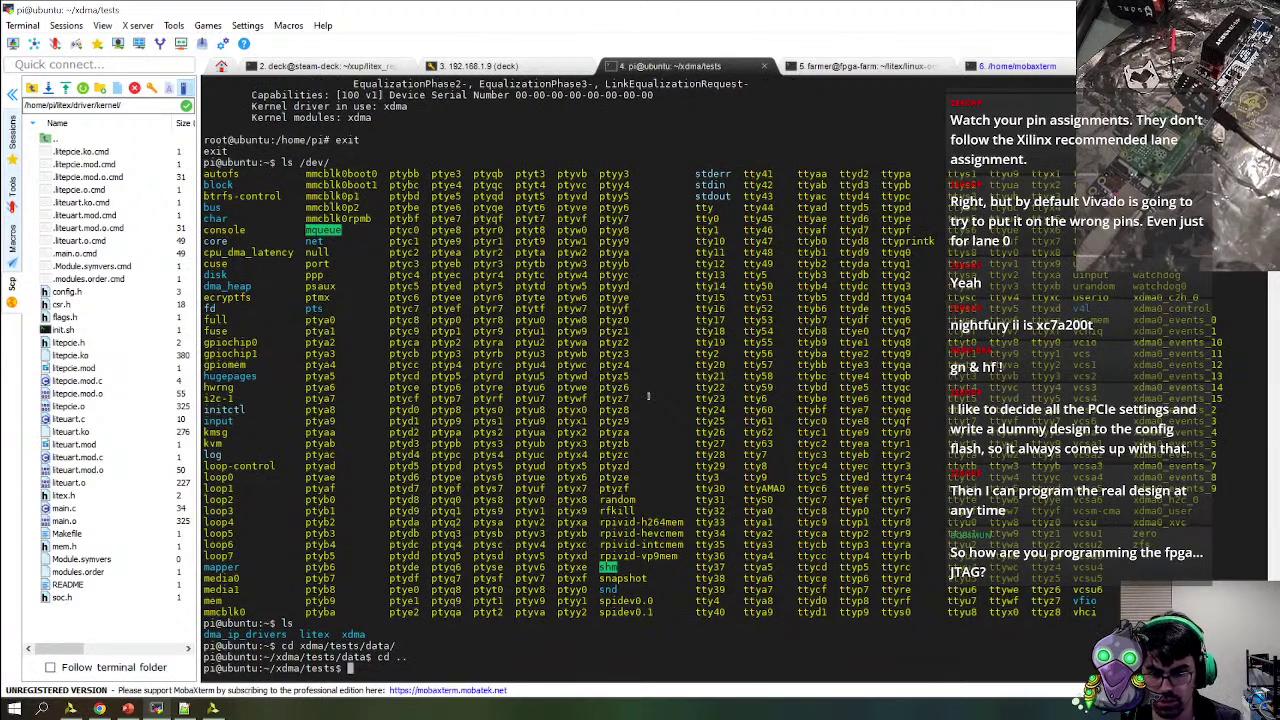
pyautogui.write('ls')
pyautogui.press('Return')
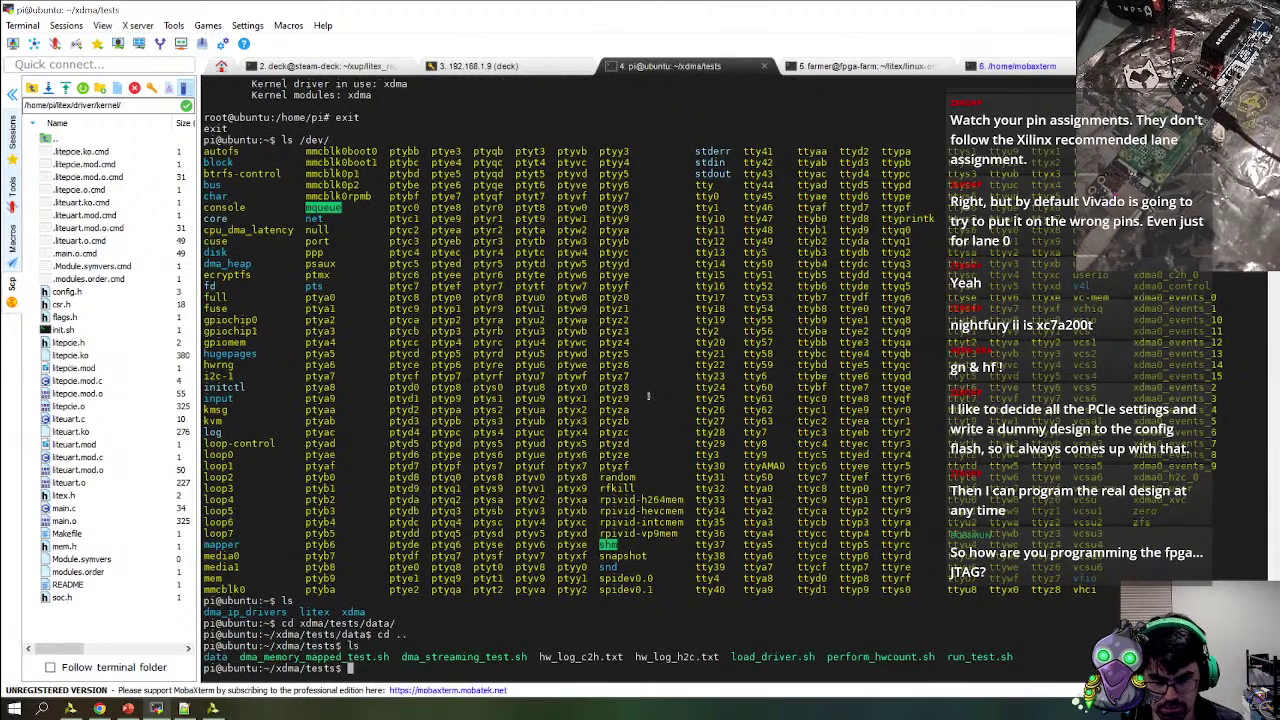
# Run ./perform_hwcount.sh with arguments 1 1, agreeing to remove the write-protected files hw_log_h2c.txt and hw_log_c2h.txt
pyautogui.write('./')
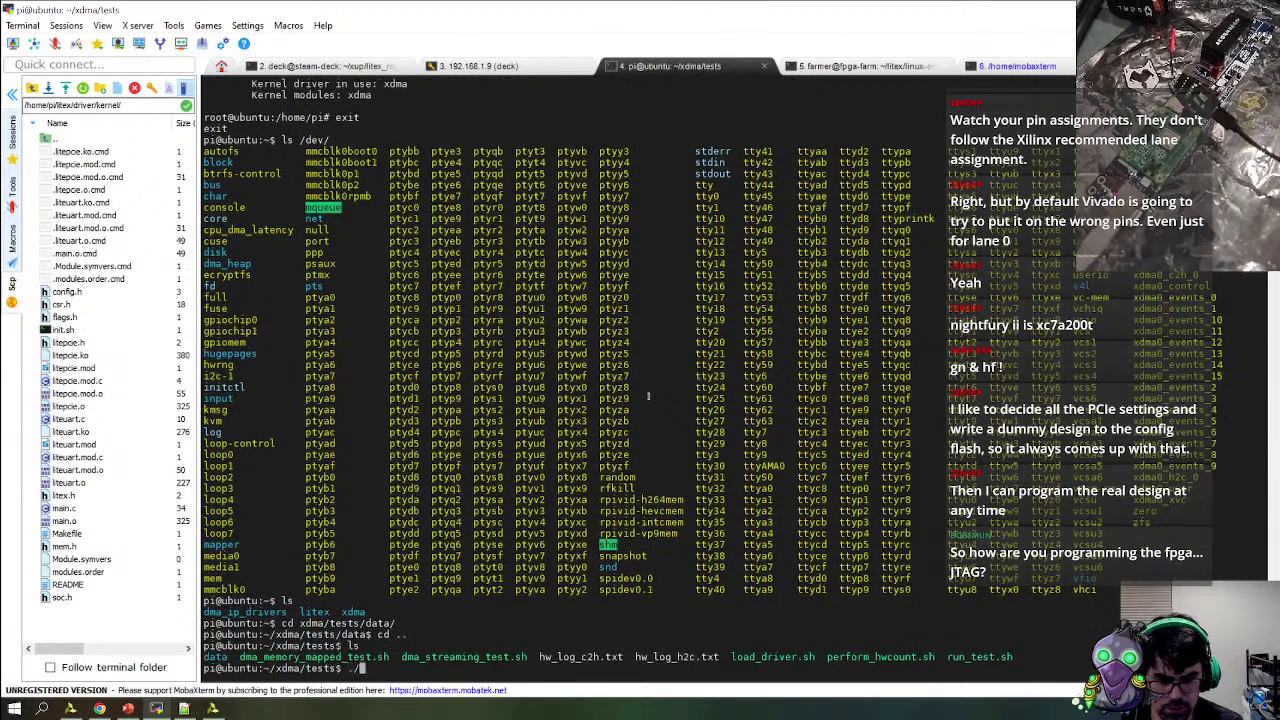
pyautogui.write('perform_hwcount.sh')
pyautogui.press('Return')
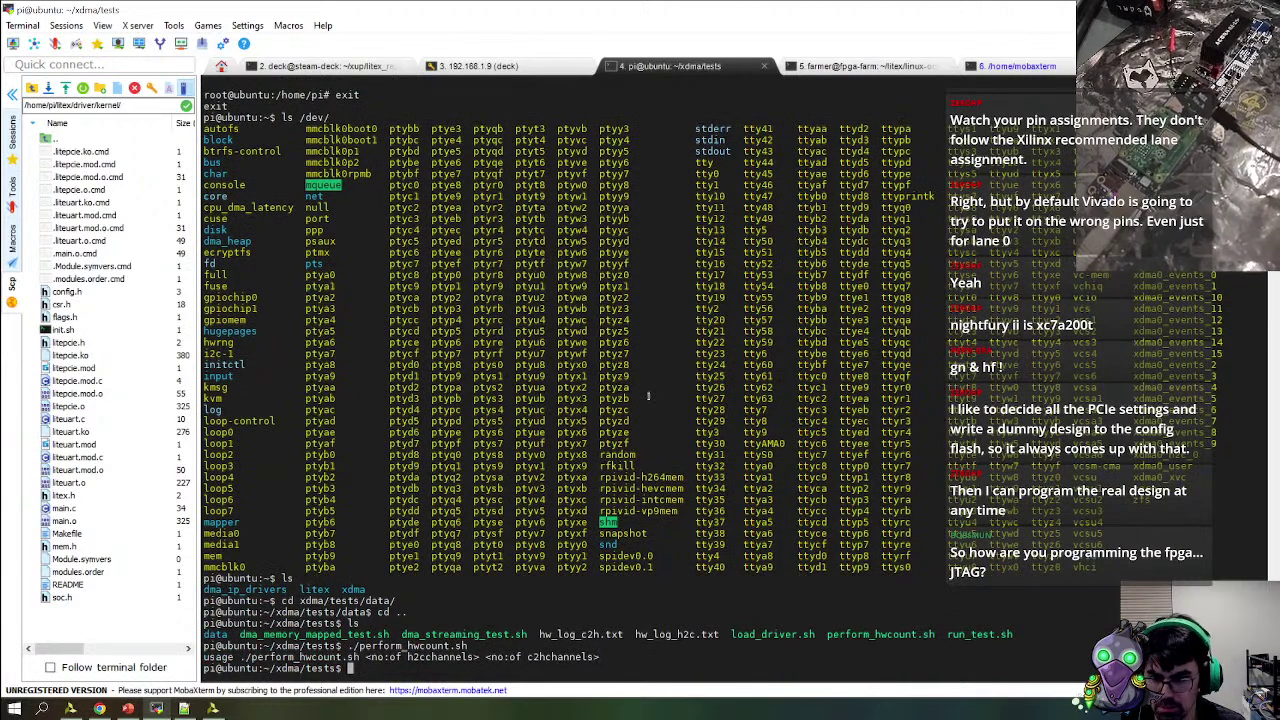
pyautogui.press('Up')
pyautogui.write('1 1')
pyautogui.press('Return')
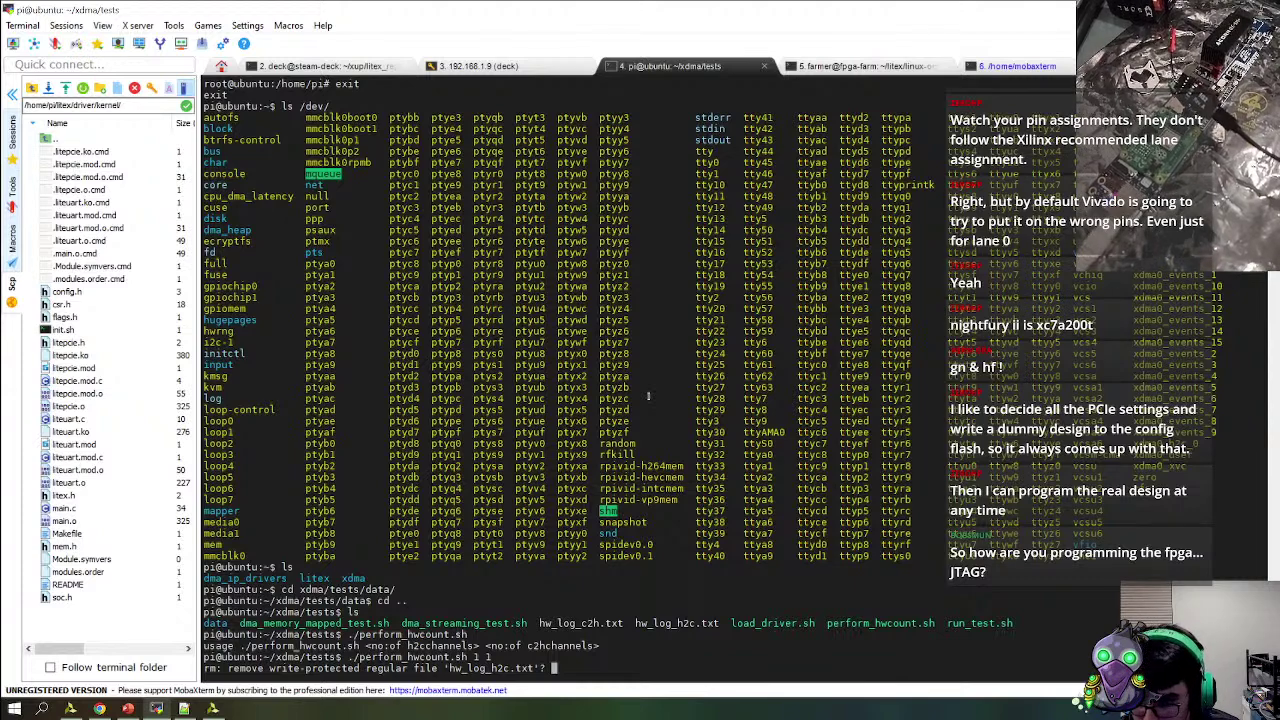
pyautogui.write('y')
pyautogui.press('Return')
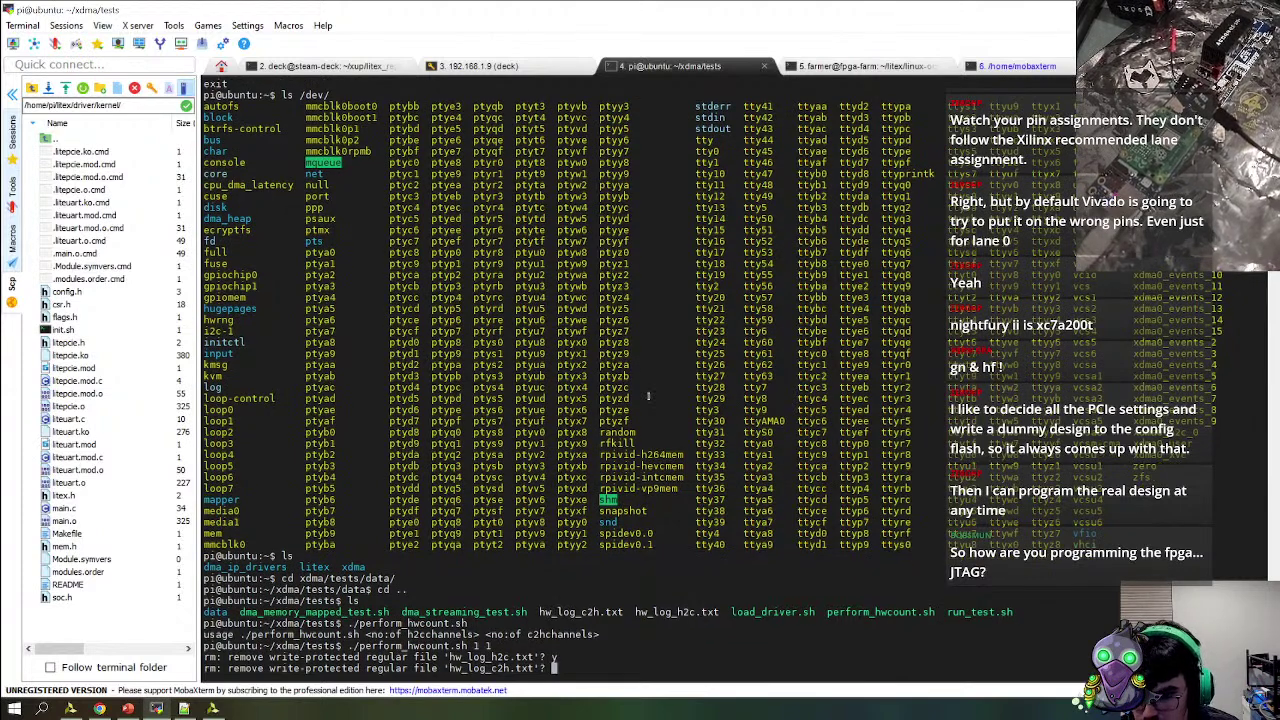
pyautogui.write('y')
pyautogui.press('Return')
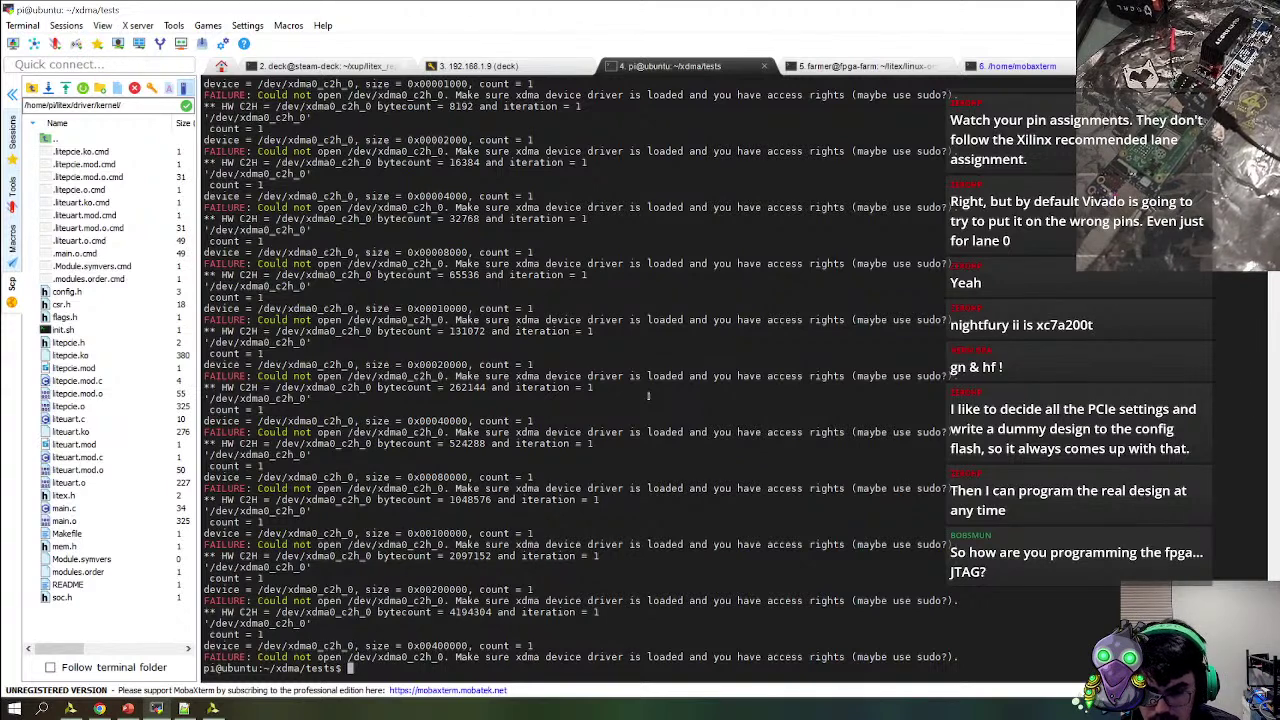
# Rerun the perform_hwcount.sh 1 1 test with sudo and highlight the data rates reported for the 64-byte and 512-byte transfers
pyautogui.write('sud')
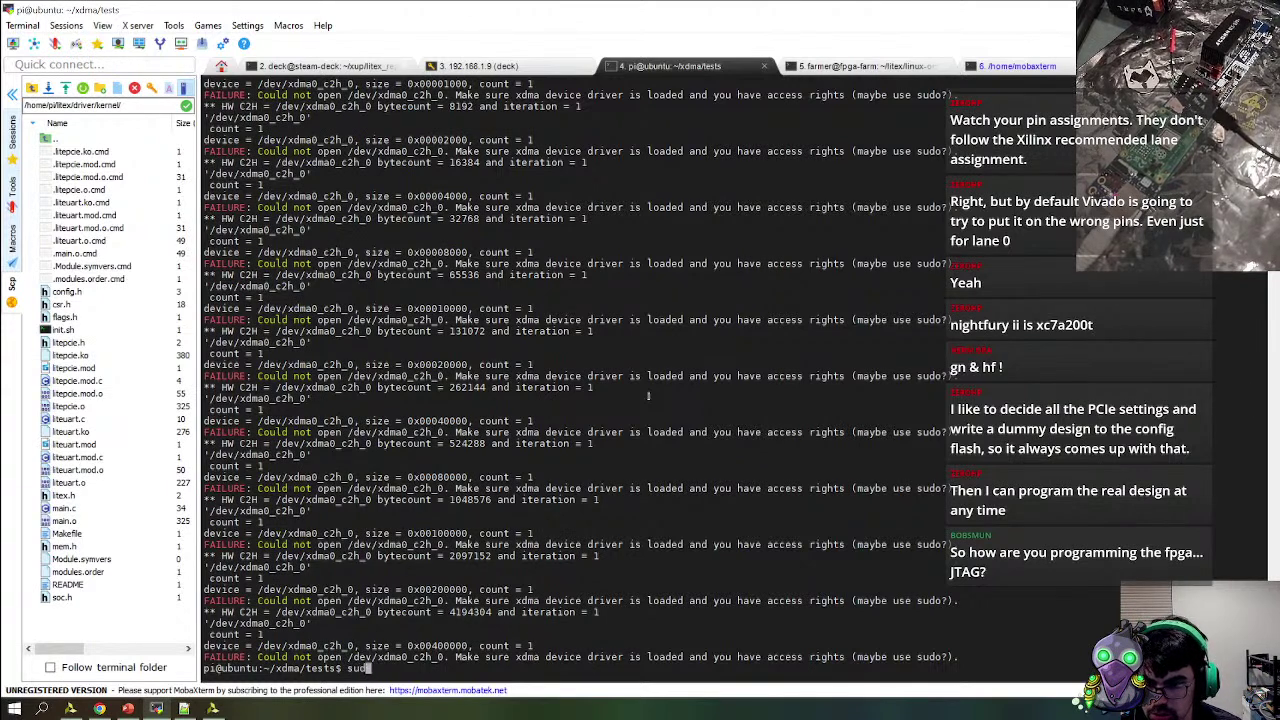
pyautogui.write('o !!')
pyautogui.press('Return')
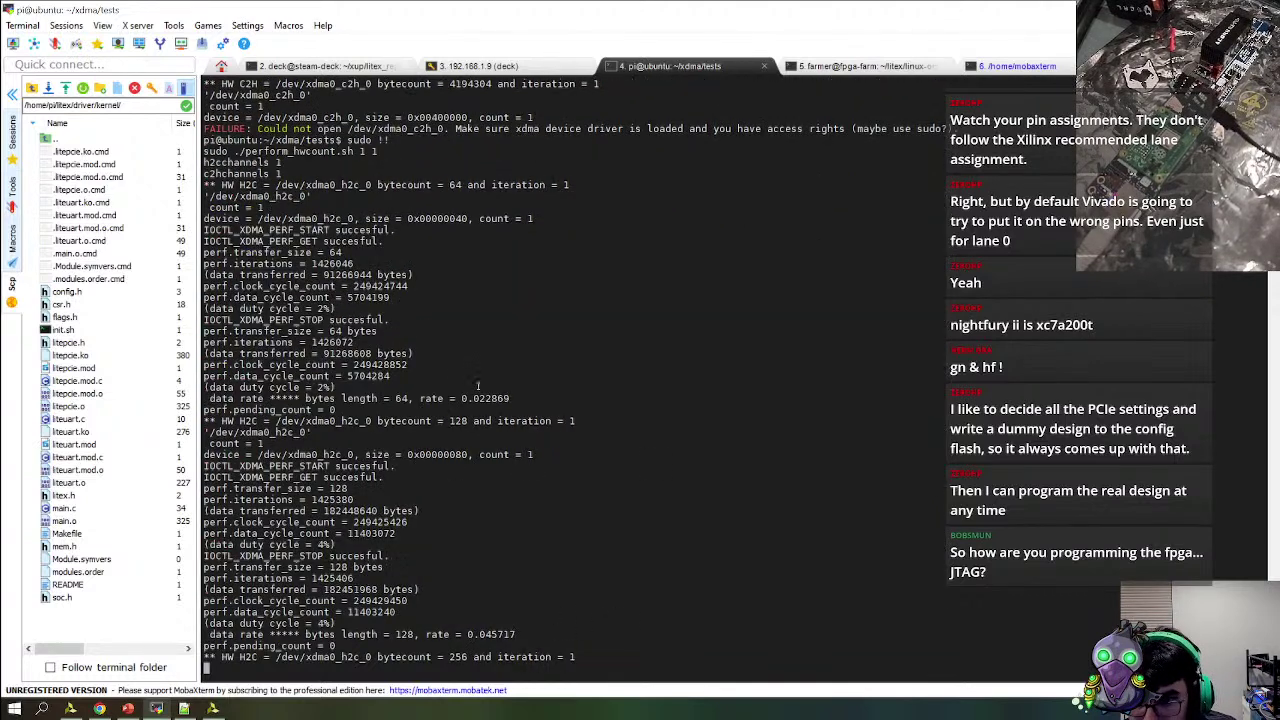
pyautogui.moveTo(461, 398); pyautogui.dragTo(511, 398)
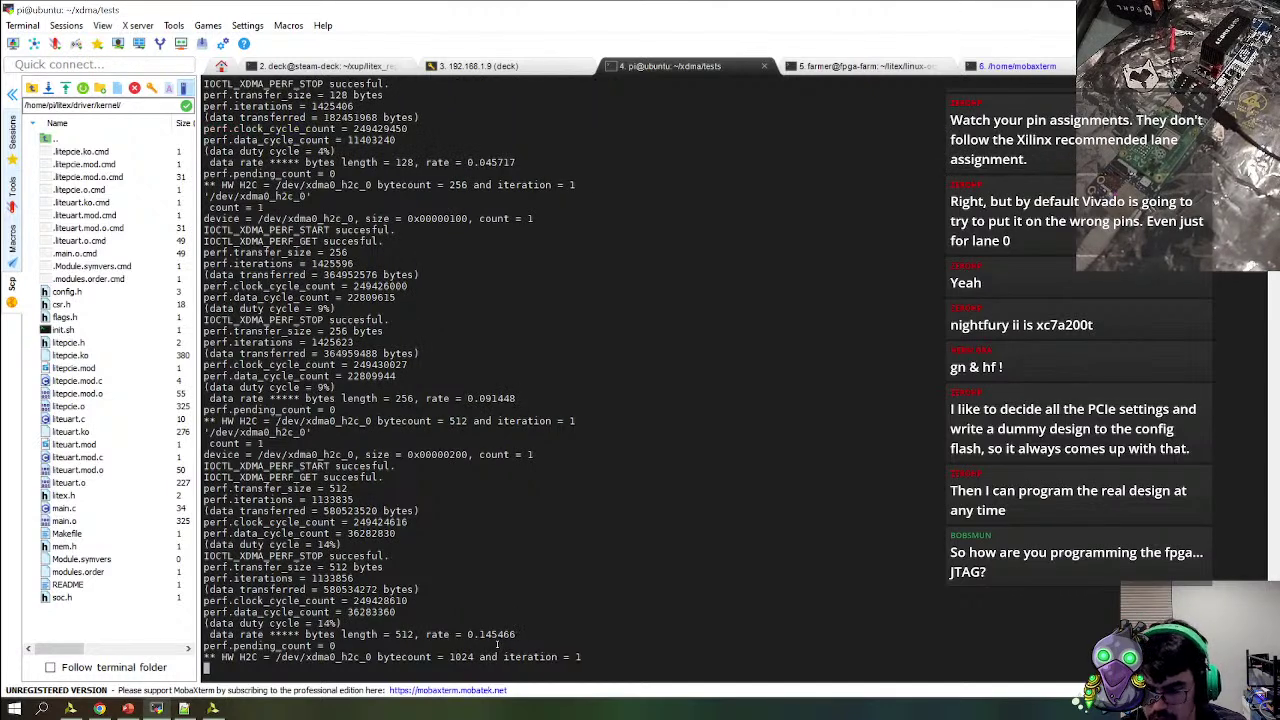
pyautogui.moveTo(472, 634); pyautogui.dragTo(545, 635)
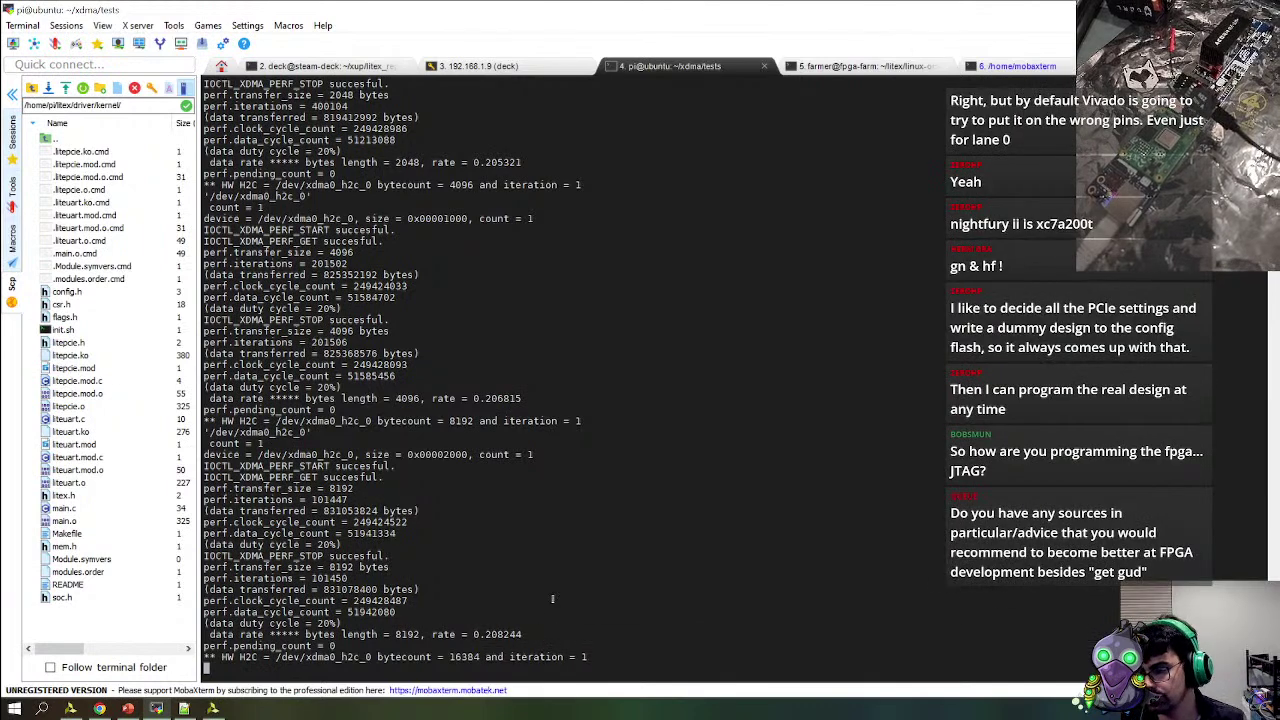
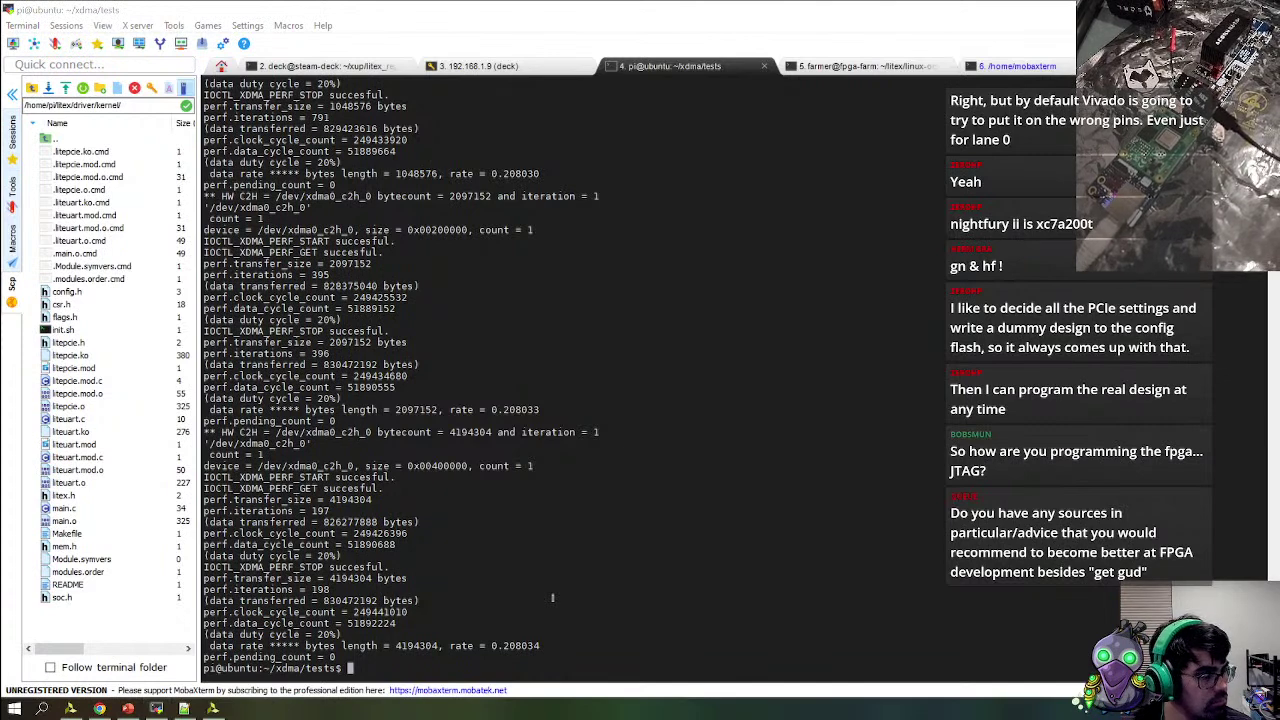
# Switch to Vivado, examine the implementation log in an enlarged view, and show the list of synthesis and implementation reports
pyautogui.hotkey('alt', 'Tab')
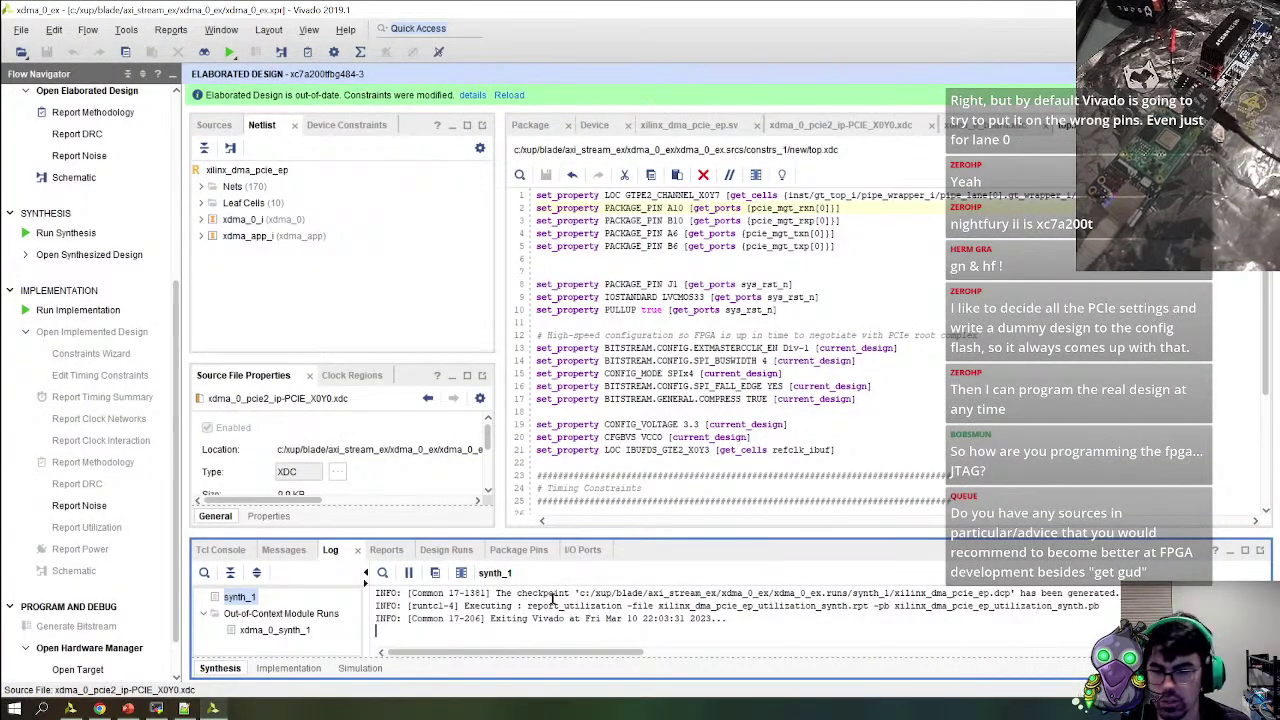
pyautogui.click(288, 668)
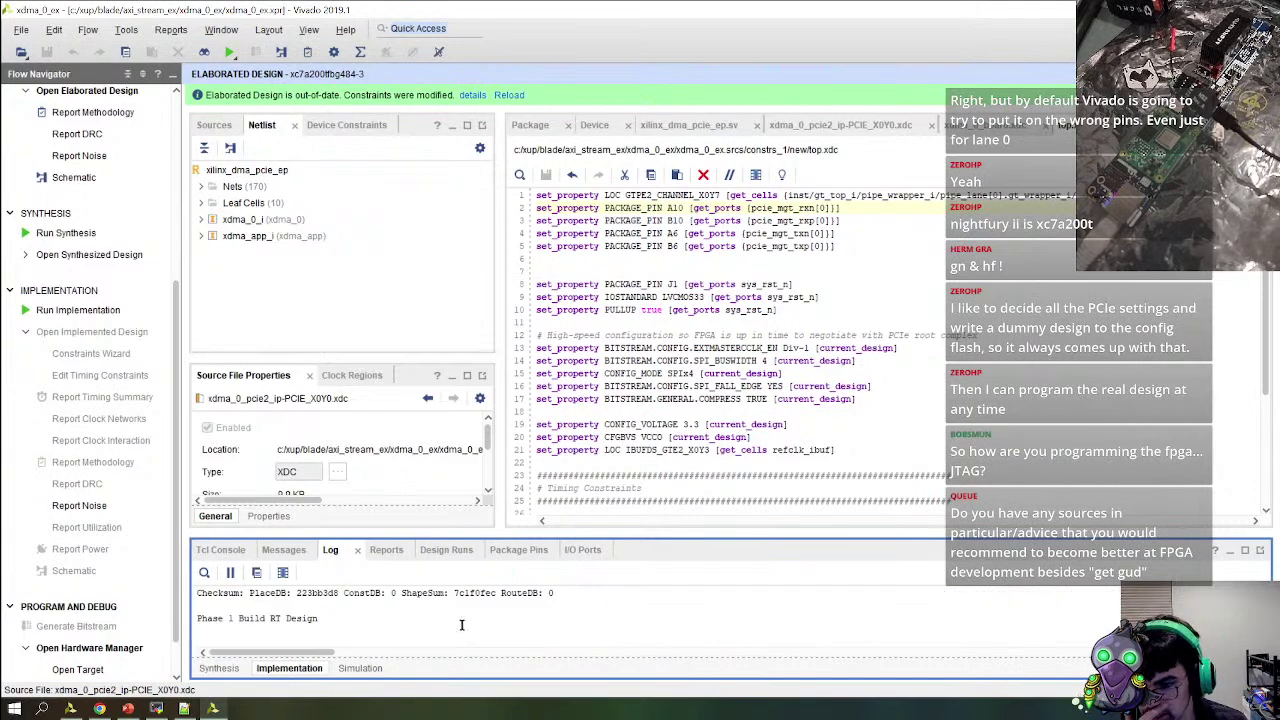
pyautogui.doubleClick(330, 550)
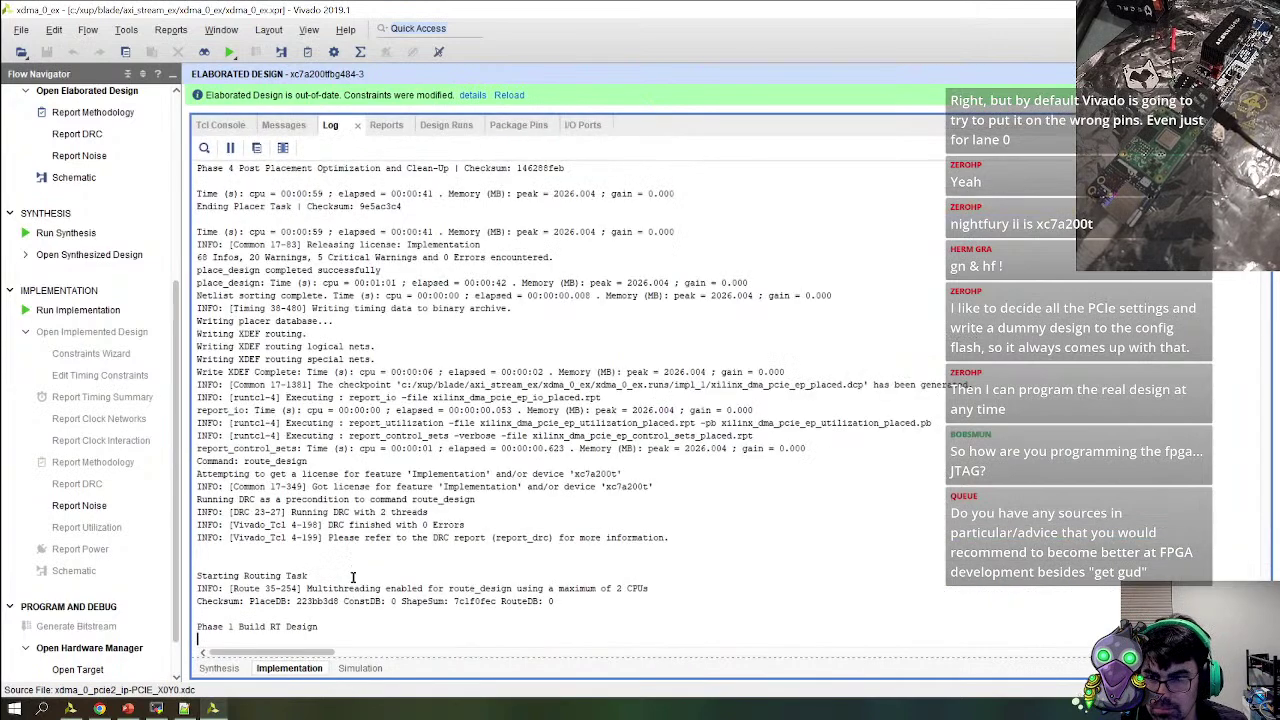
pyautogui.scroll(20, 370, 621)
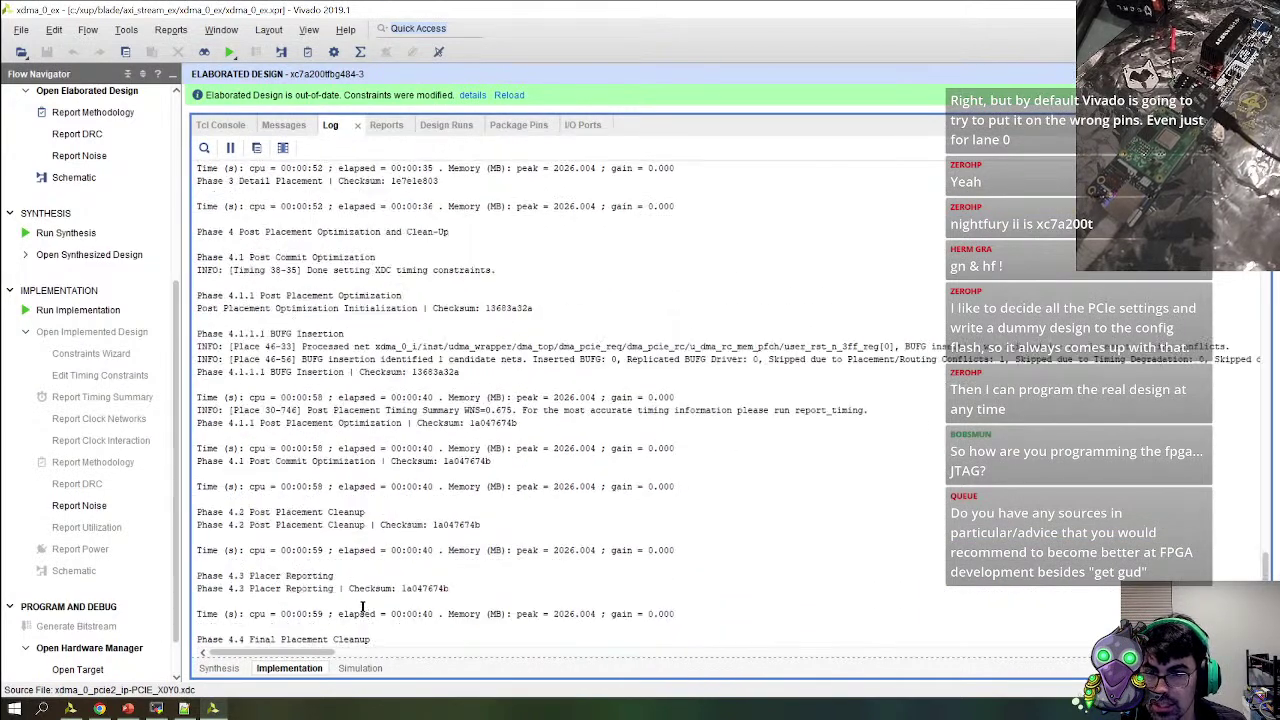
pyautogui.scroll(10, 376, 597)
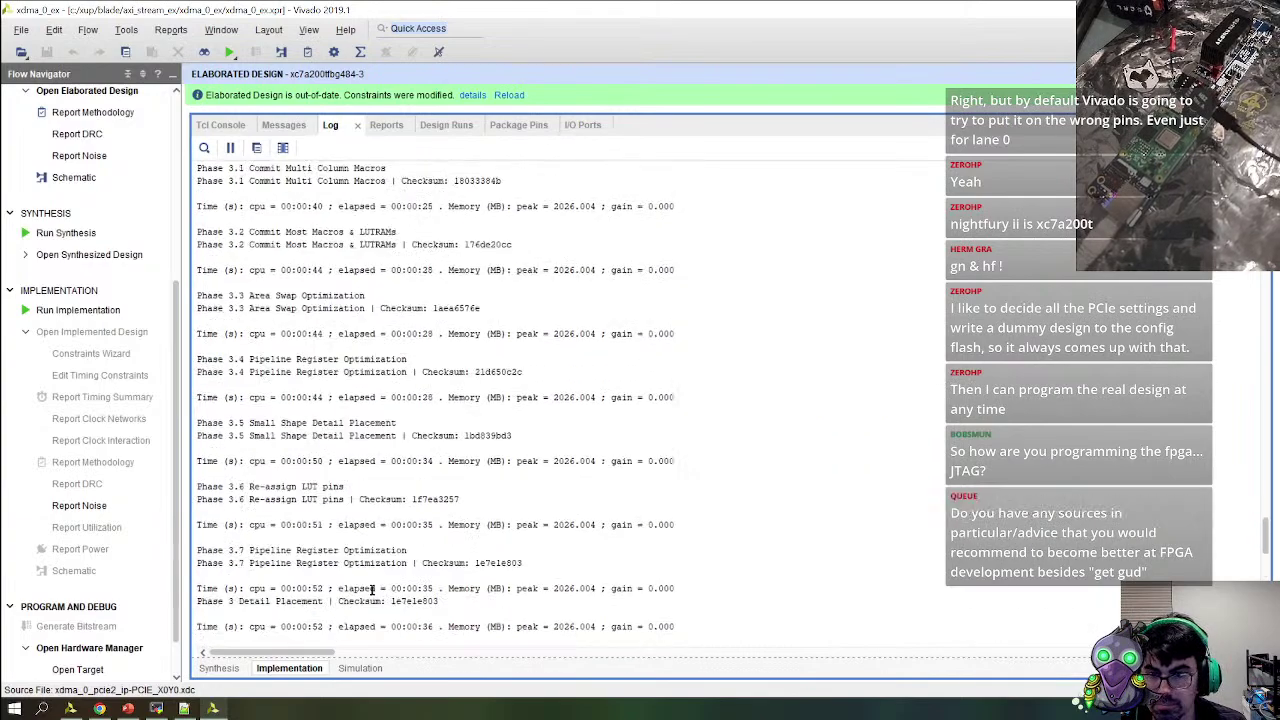
pyautogui.scroll(10, 390, 590)
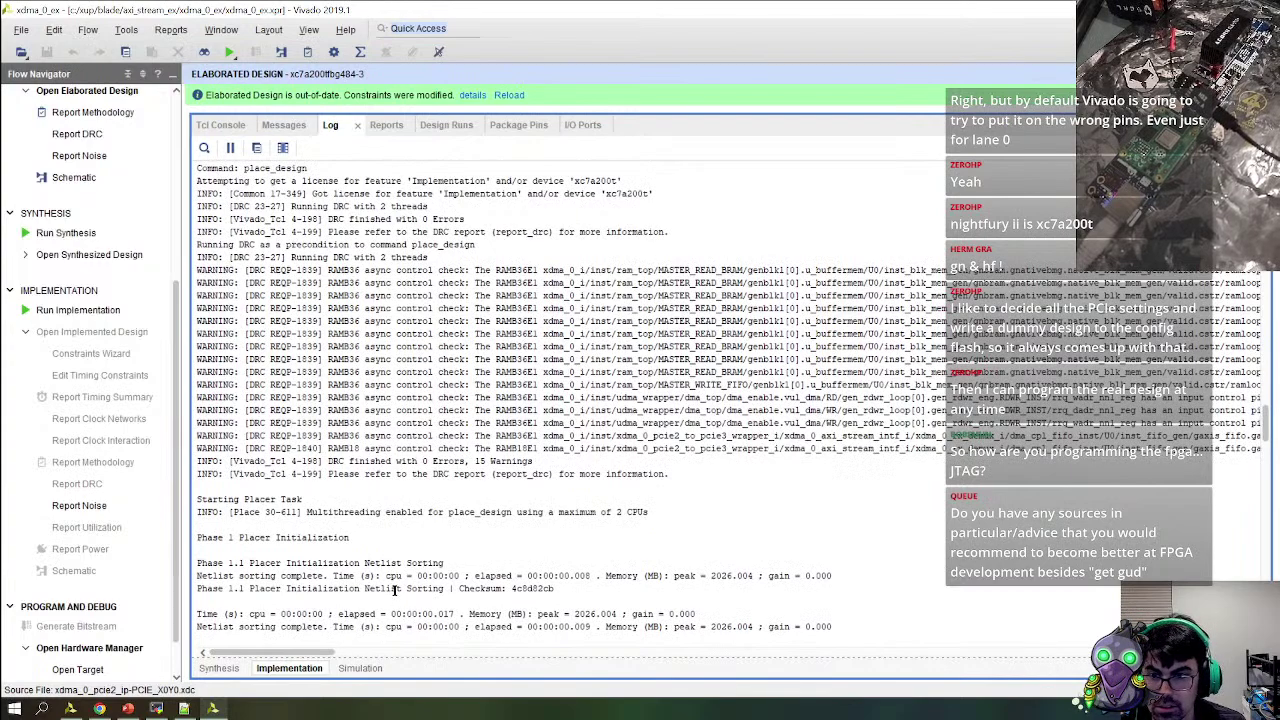
pyautogui.scroll(15, 392, 592)
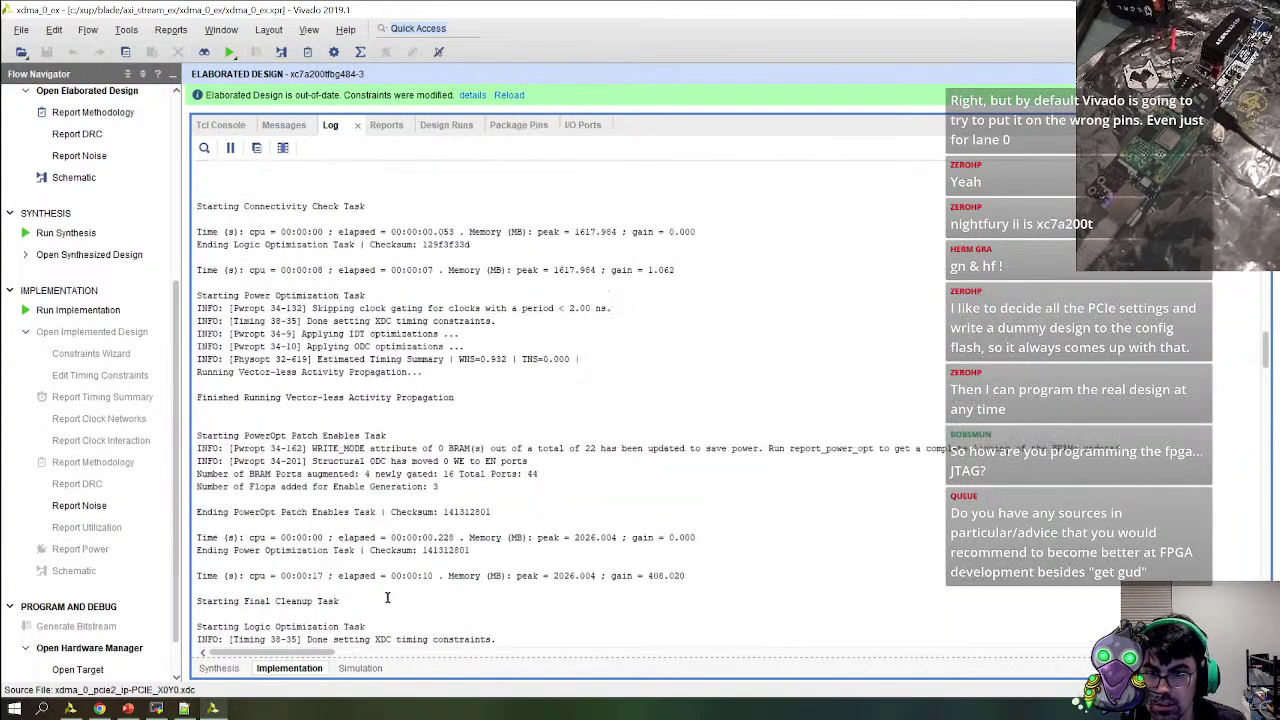
pyautogui.scroll(6, 389, 599)
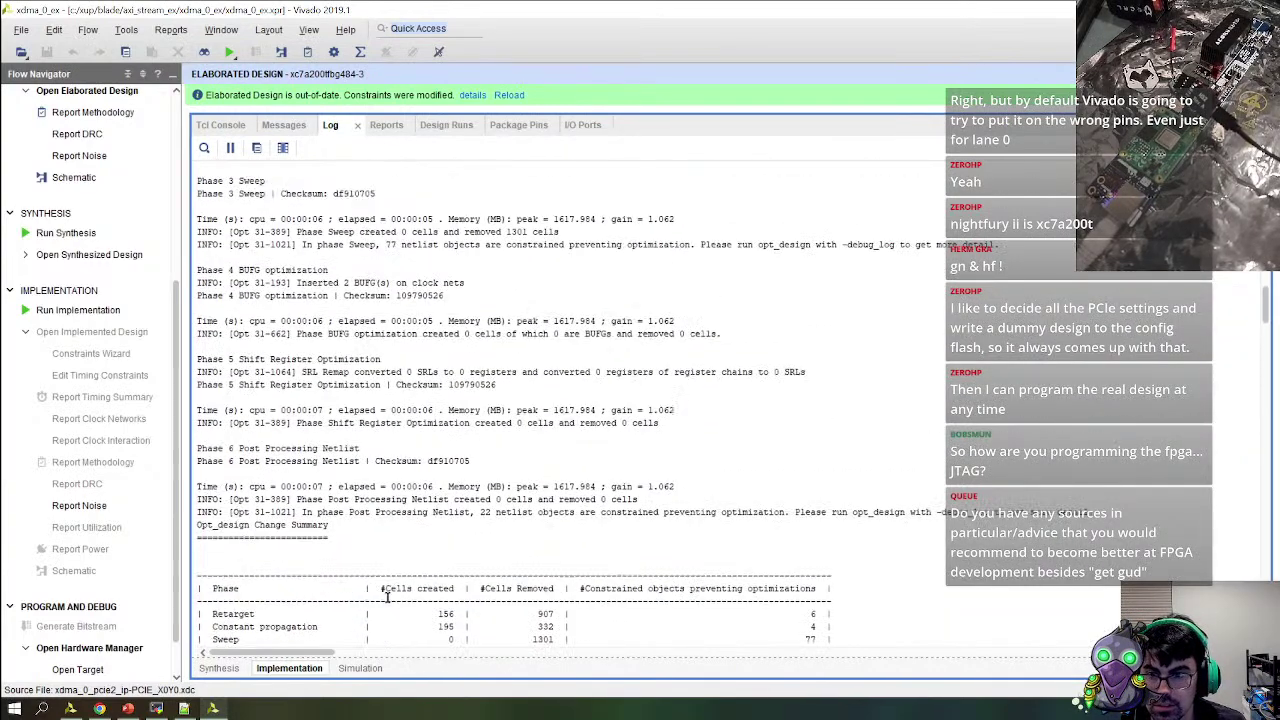
pyautogui.scroll(-4, 390, 598)
pyautogui.click(385, 125)
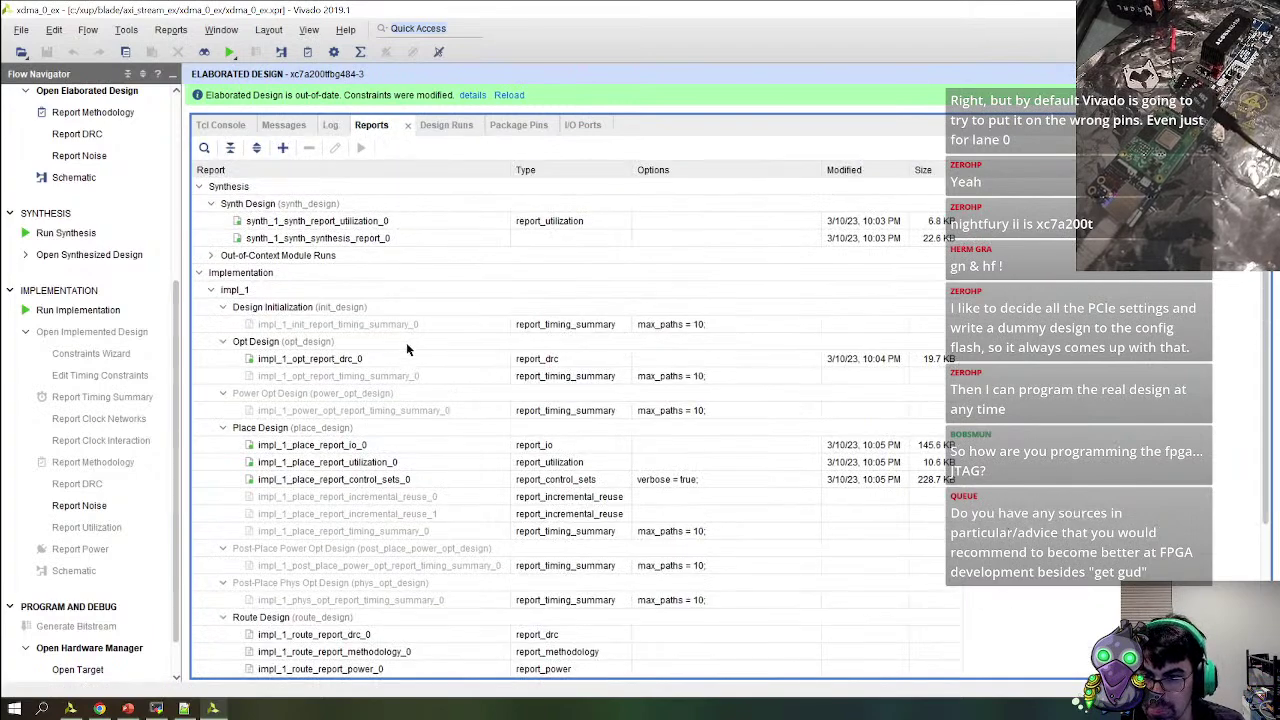
# Open the place design I/O report and examine which package pins the PCIe transmit and receive signals are assigned to
pyautogui.scroll(-2, 357, 424)
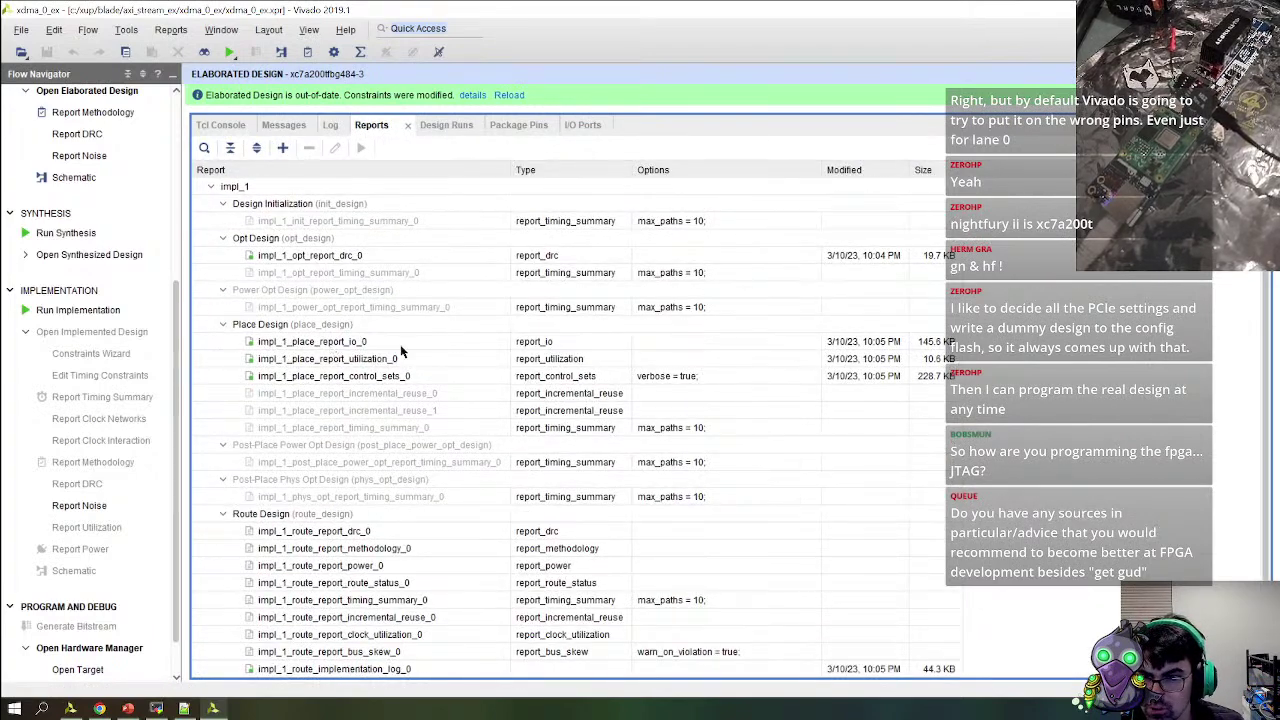
pyautogui.doubleClick(360, 344)
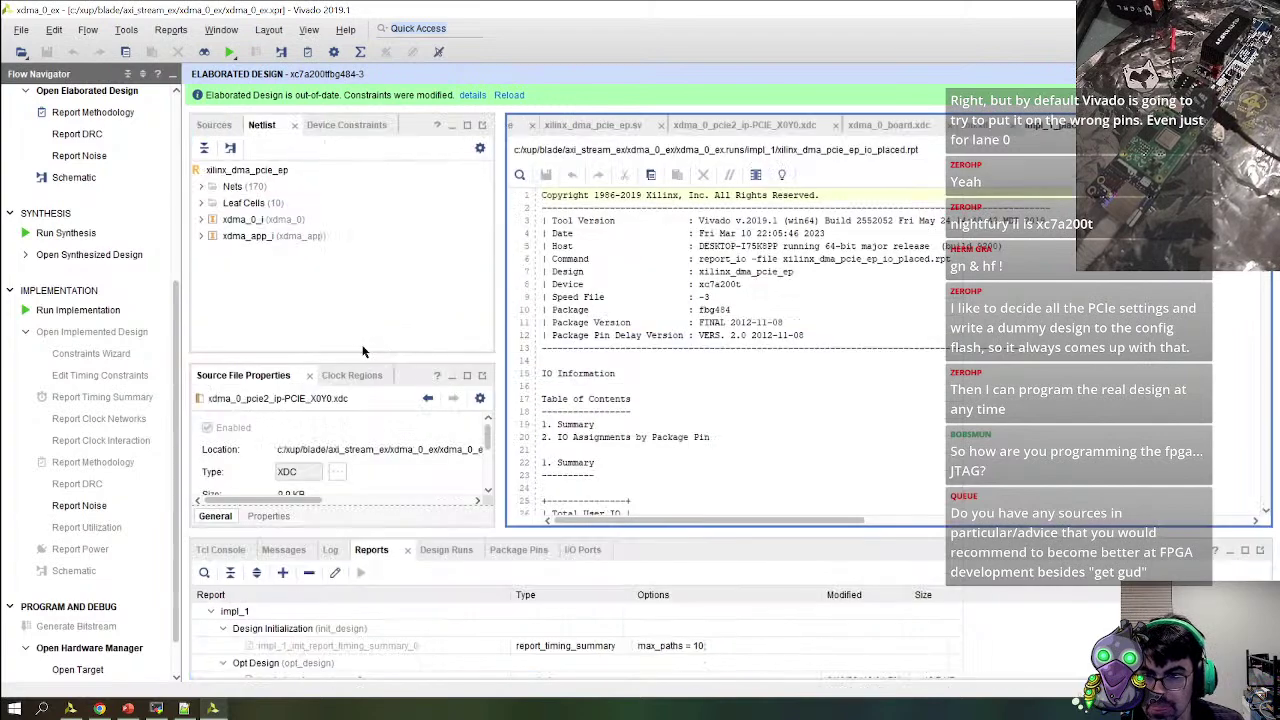
pyautogui.scroll(-10, 710, 395)
pyautogui.scroll(-4, 801, 452)
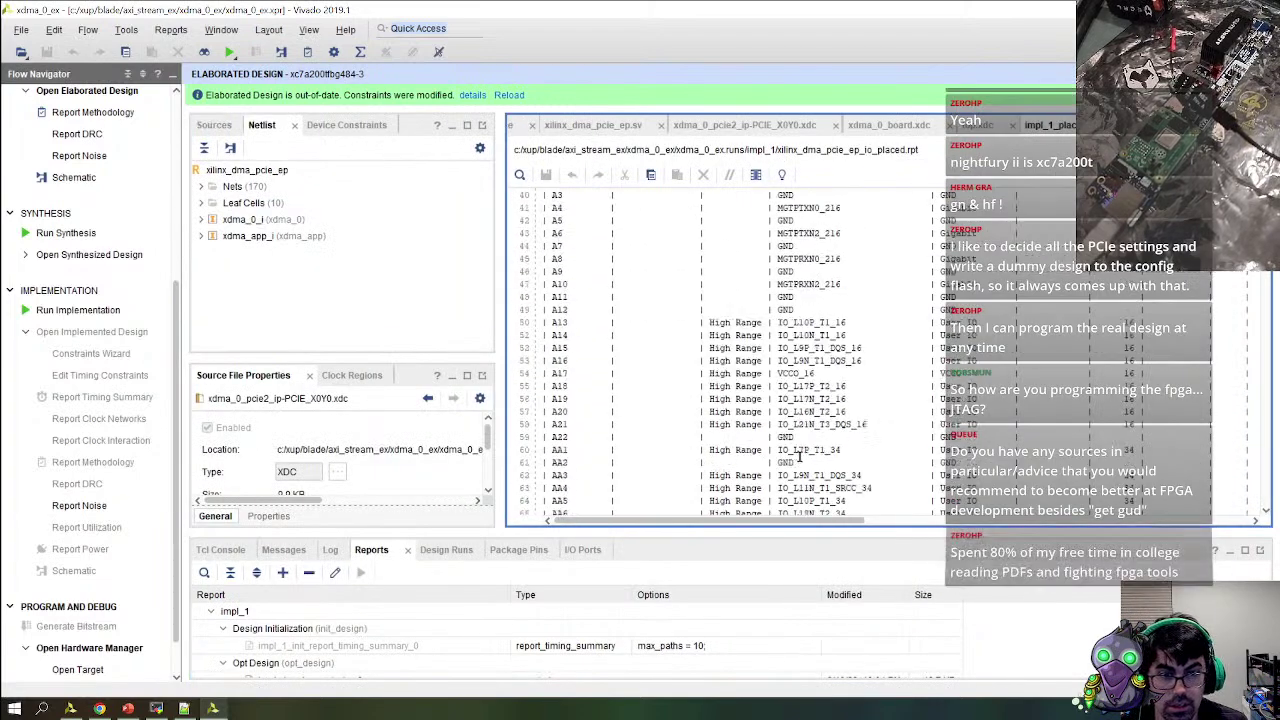
pyautogui.scroll(4, 801, 452)
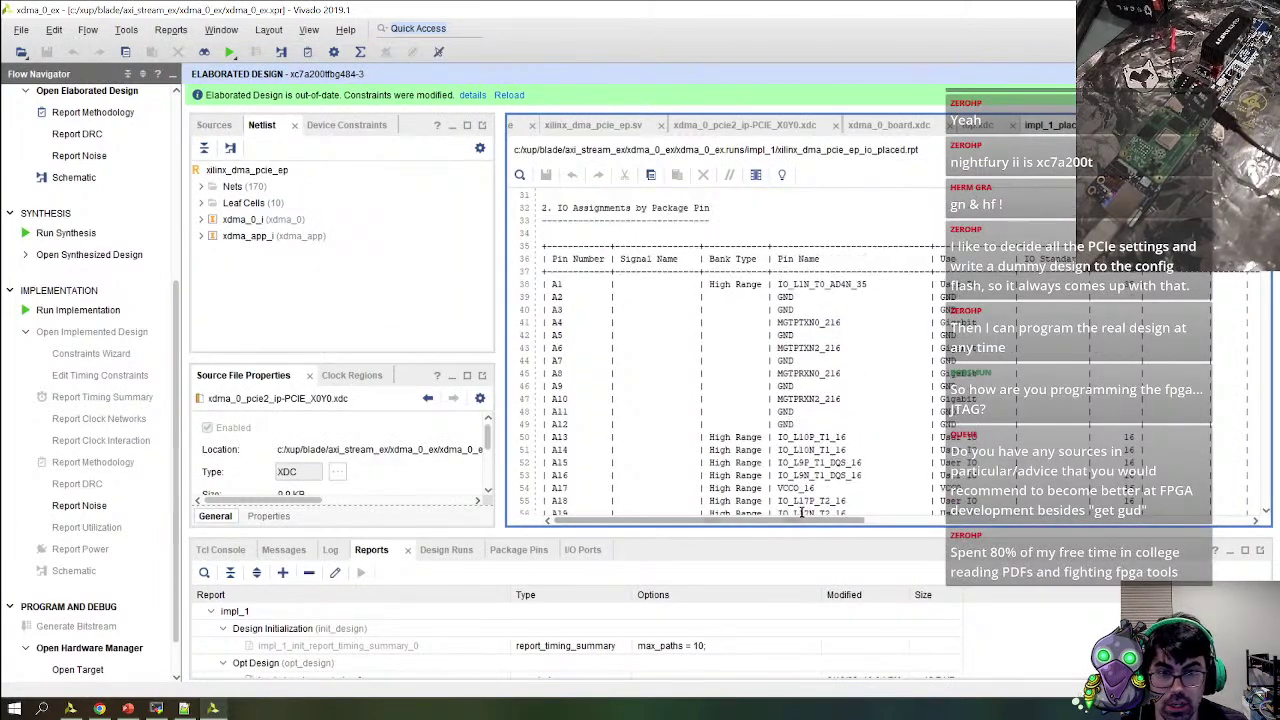
pyautogui.doubleClick(797, 400)
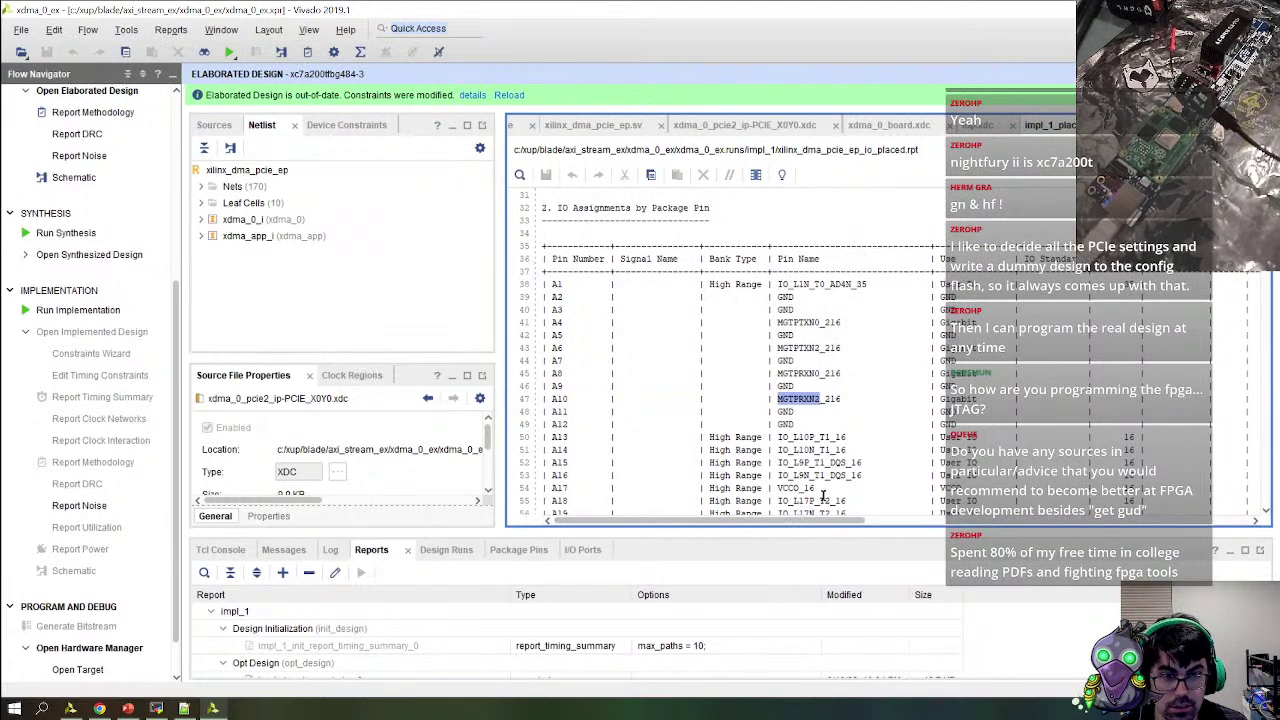
pyautogui.scroll(-20, 686, 503)
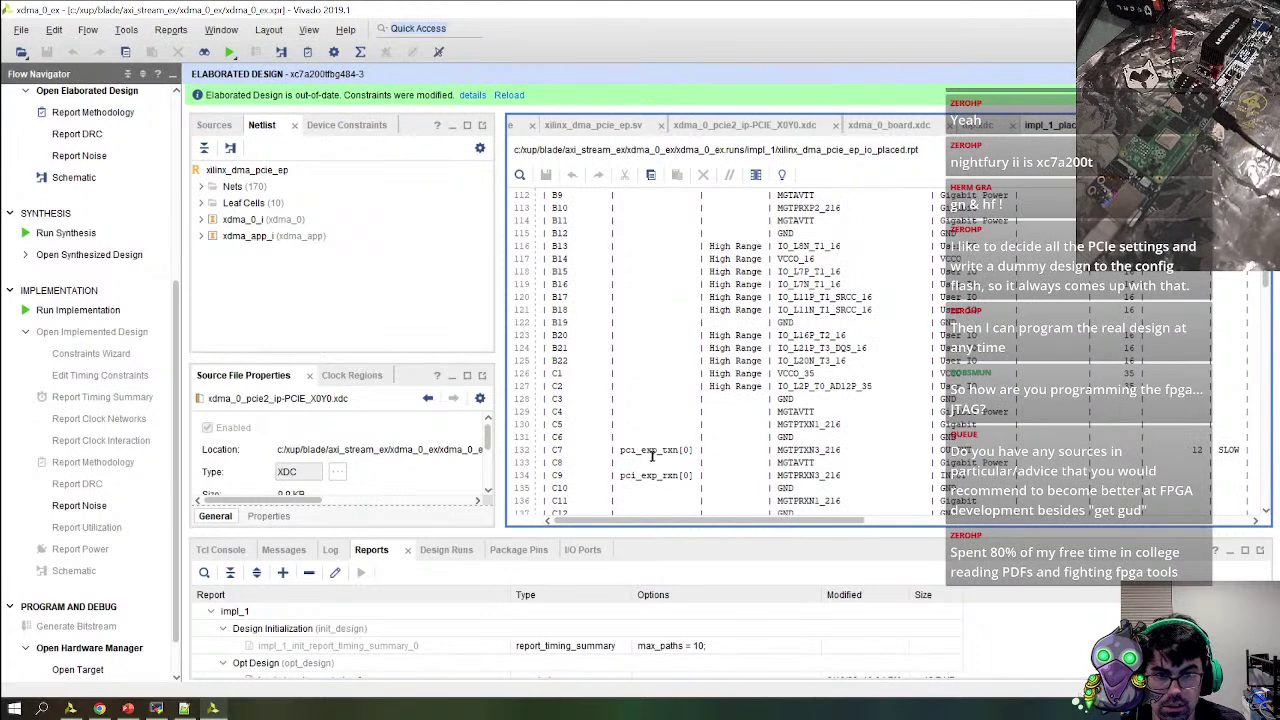
pyautogui.doubleClick(833, 451)
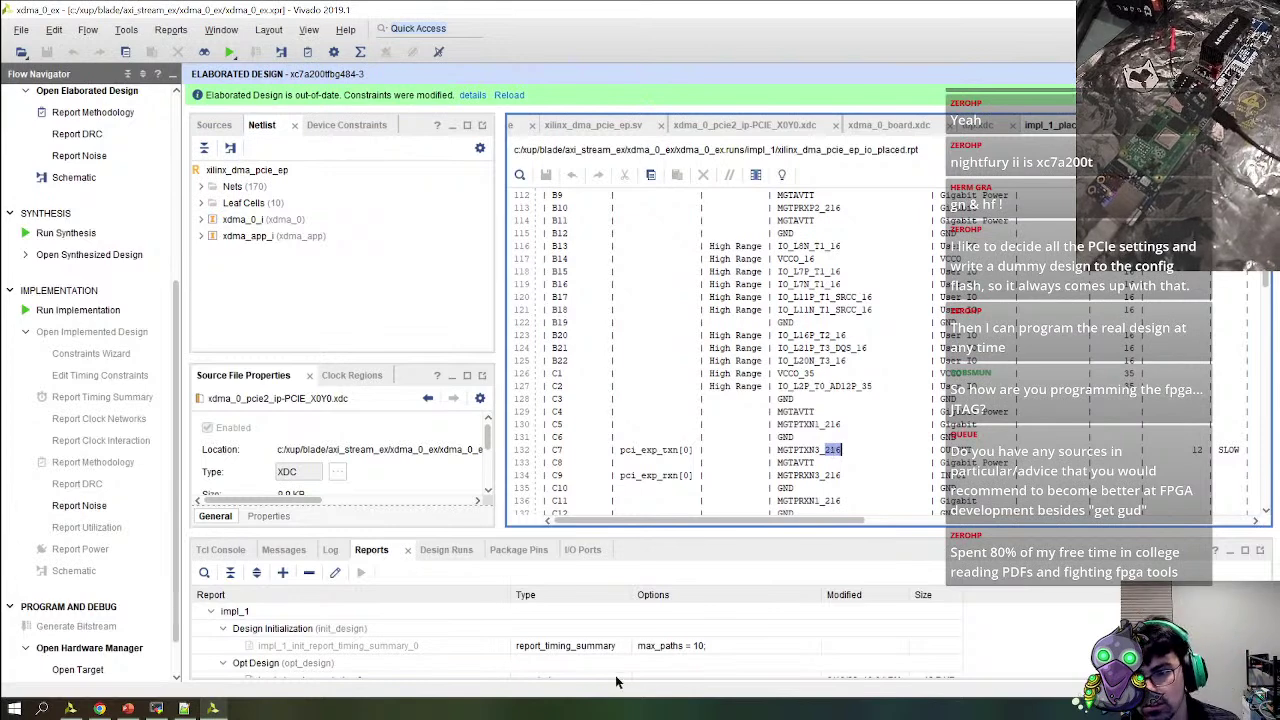
# Enlarge the reports list and look through the place, route and bitstream reports of the implementation run
pyautogui.scroll(-5, 520, 655)
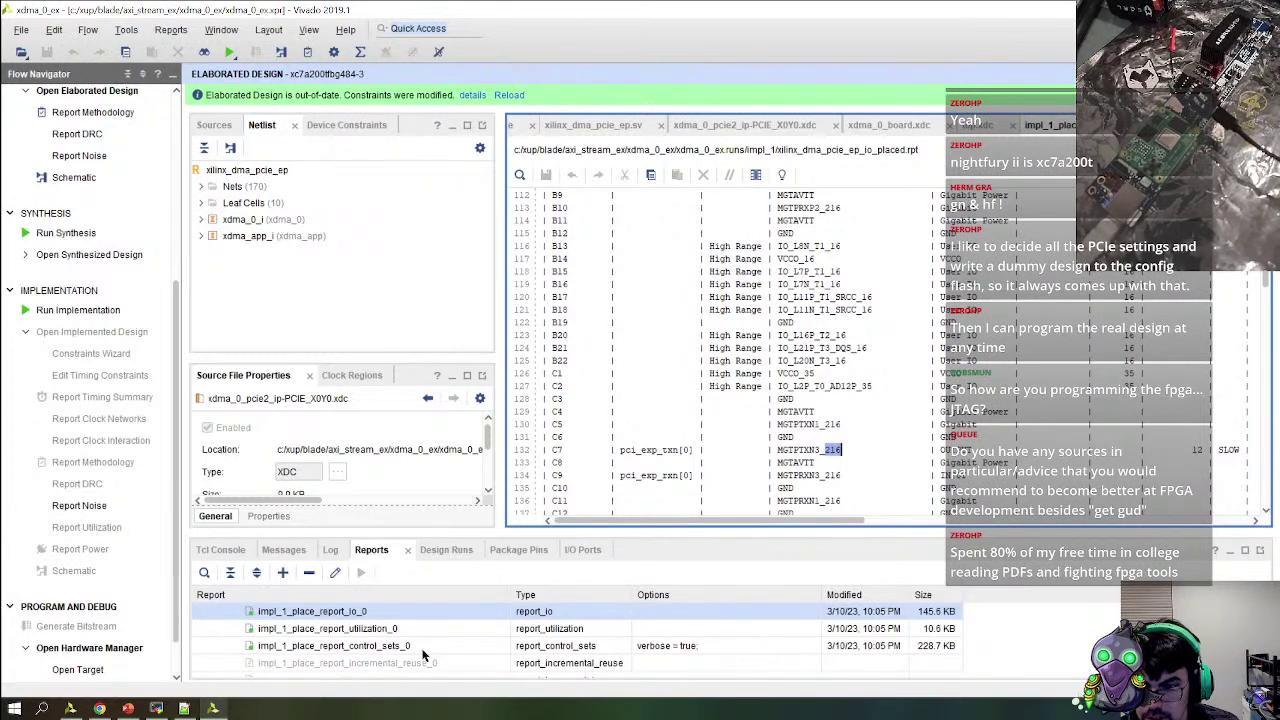
pyautogui.scroll(-4, 520, 655)
pyautogui.moveTo(469, 524); pyautogui.dragTo(471, 345)
pyautogui.scroll(-1, 465, 565)
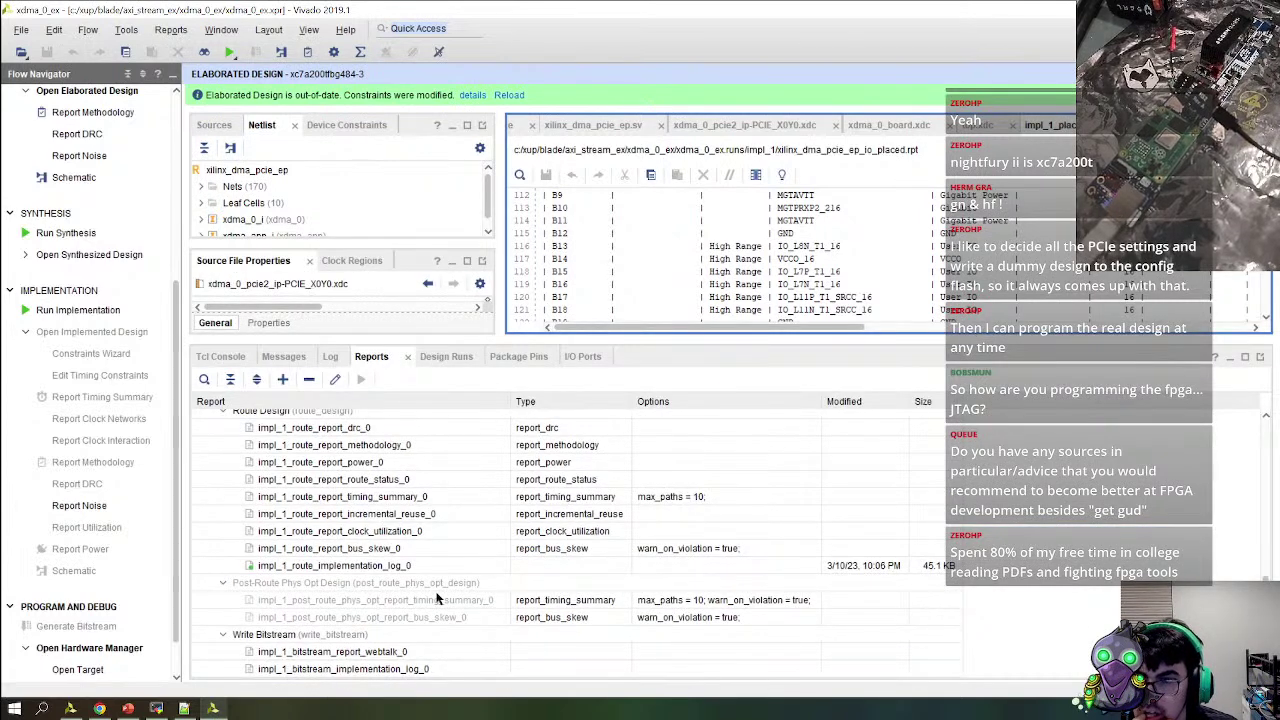
pyautogui.scroll(3, 405, 600)
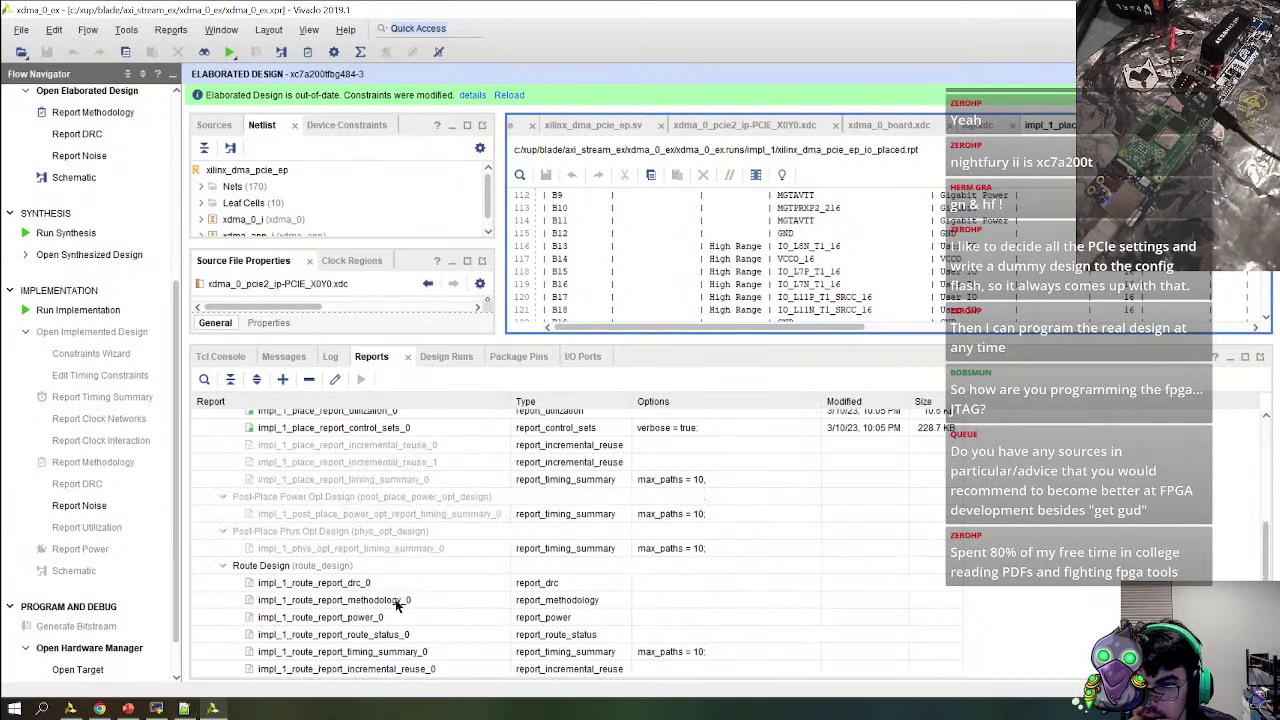
pyautogui.scroll(2, 396, 602)
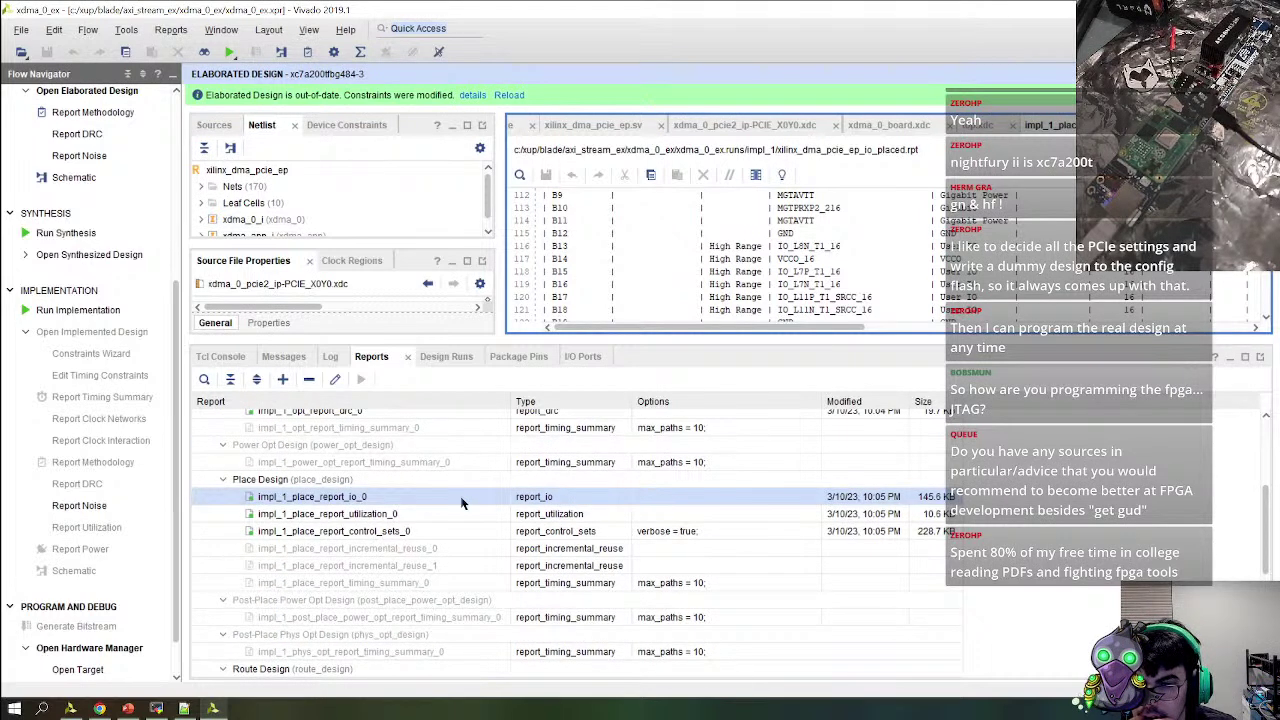
# Review the PCIe placement constraints in xdma_0_pcie2_ip-PCIE_X0Y0.xdc and the contents of xdma_0_board.xdc
pyautogui.click(760, 125)
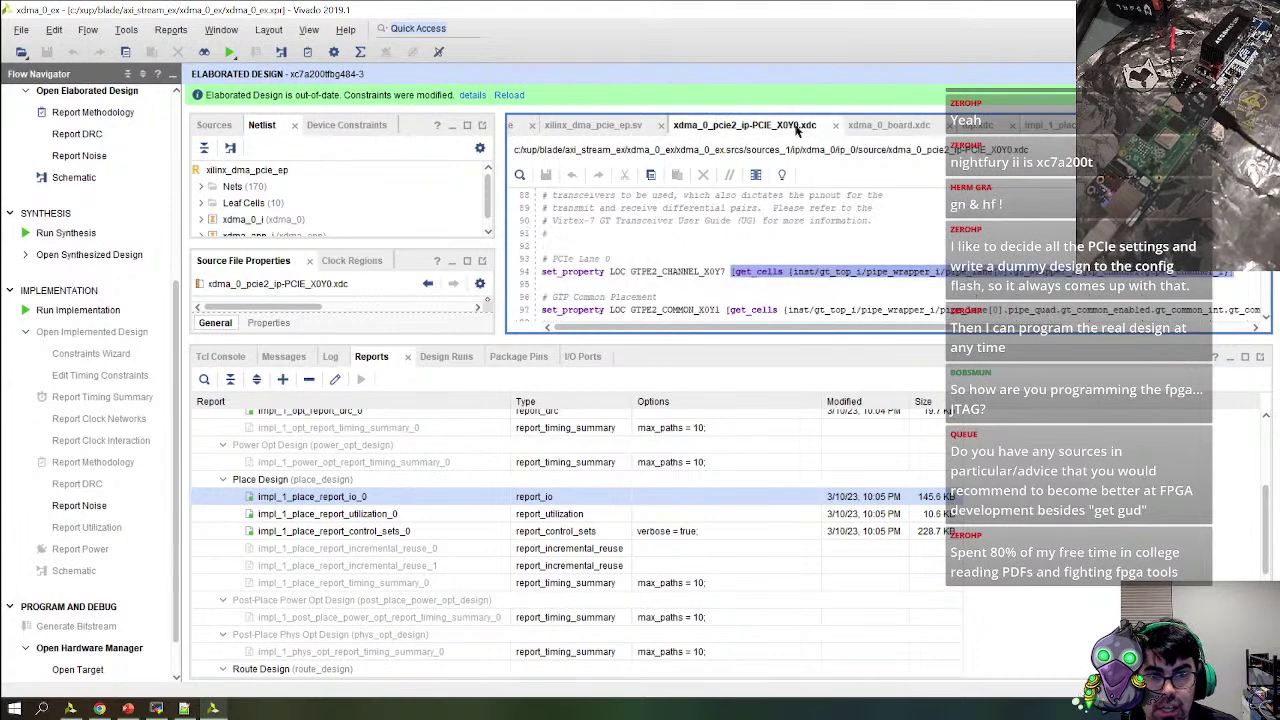
pyautogui.scroll(-5, 703, 278)
pyautogui.scroll(2, 704, 278)
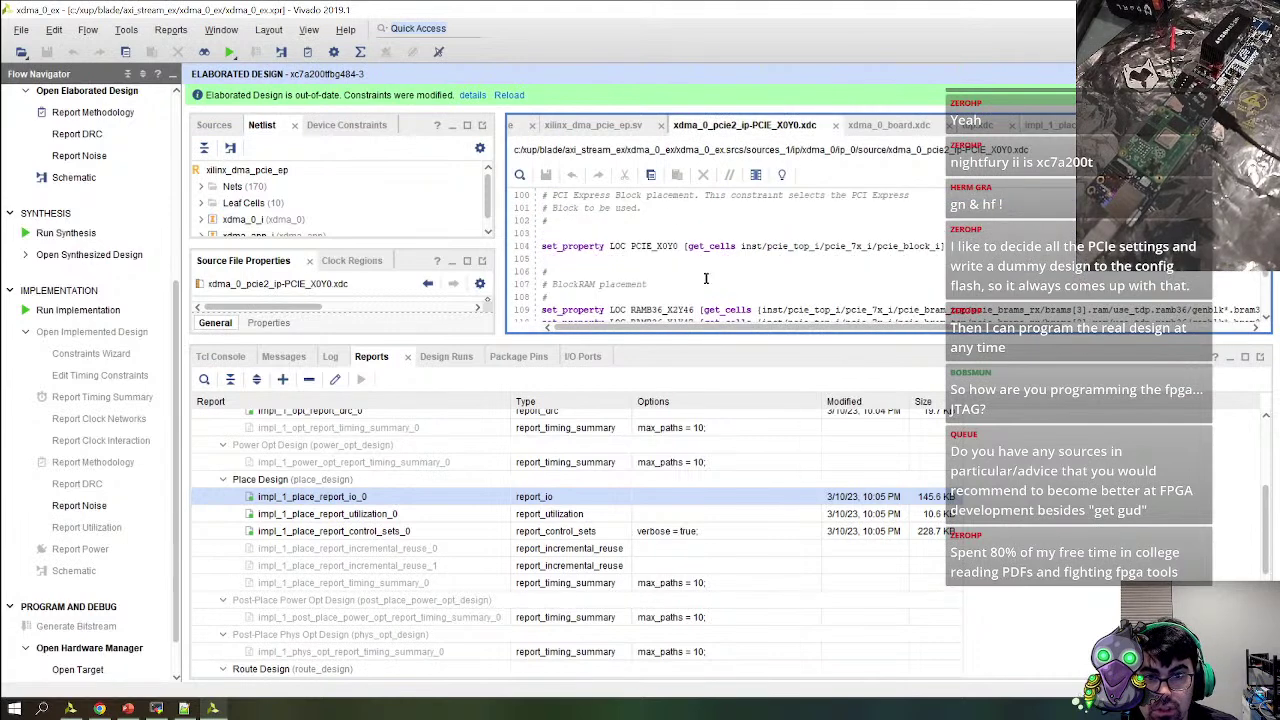
pyautogui.scroll(1, 741, 262)
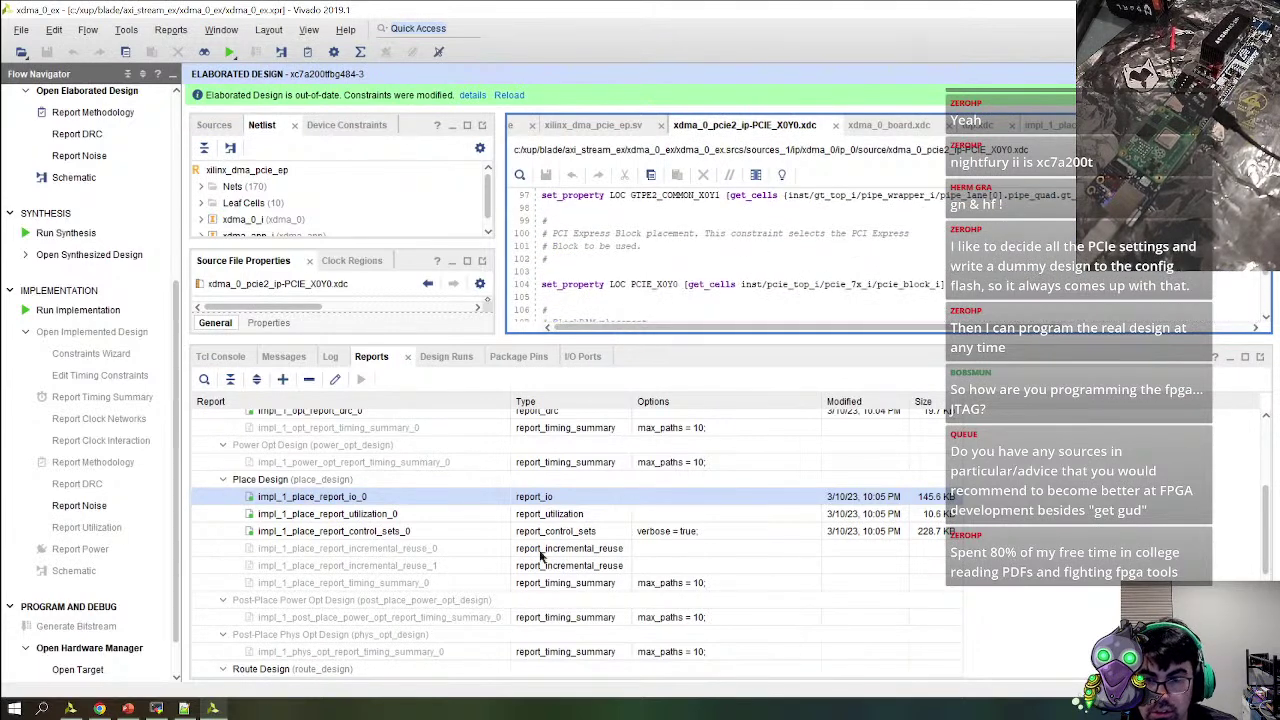
pyautogui.click(885, 127)
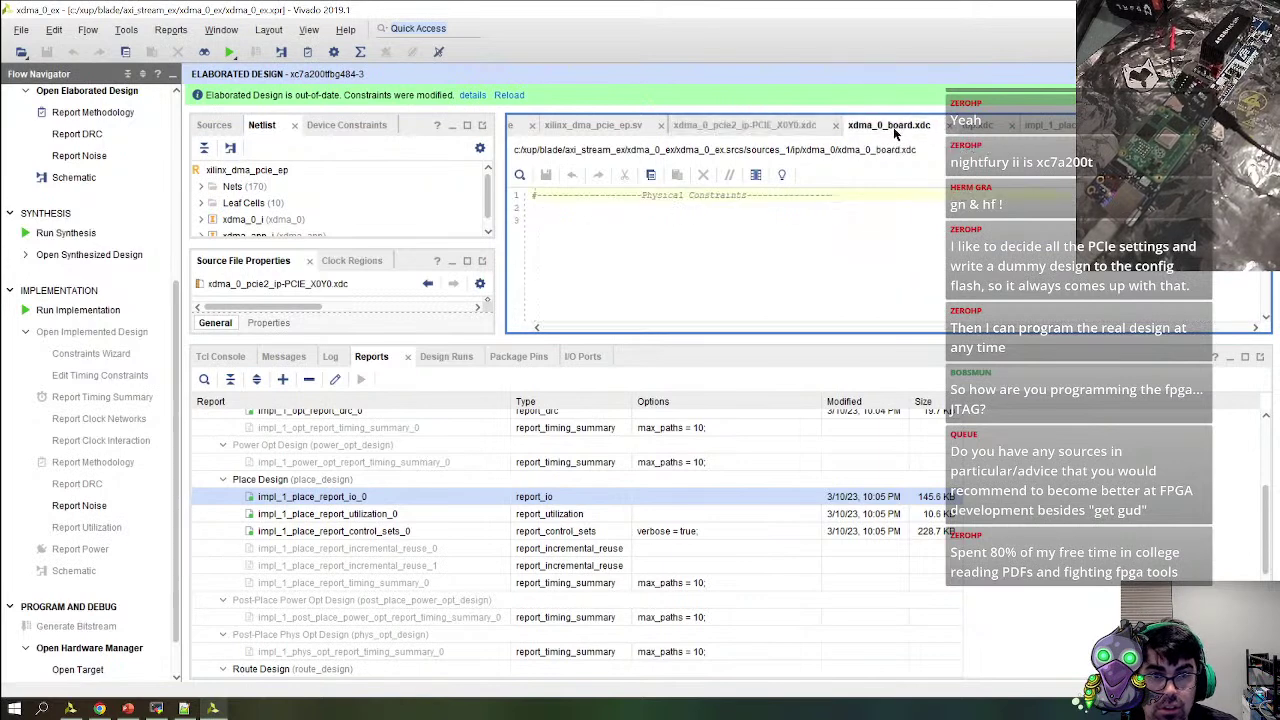
# Compare the pci_exp_txn[0] signal name in the placed I/O report with the PCIe port names in top.xdc
pyautogui.click(985, 127)
pyautogui.scroll(-2, 712, 270)
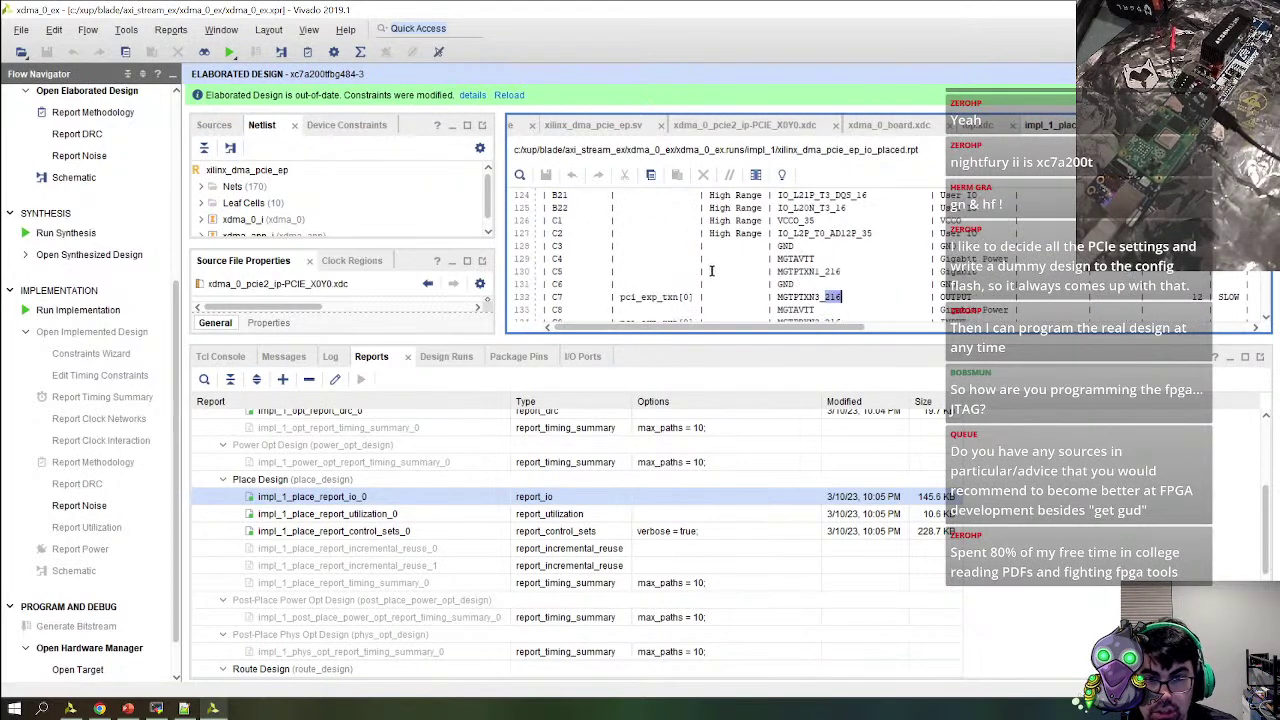
pyautogui.scroll(-1, 711, 270)
pyautogui.moveTo(617, 258); pyautogui.dragTo(693, 258)
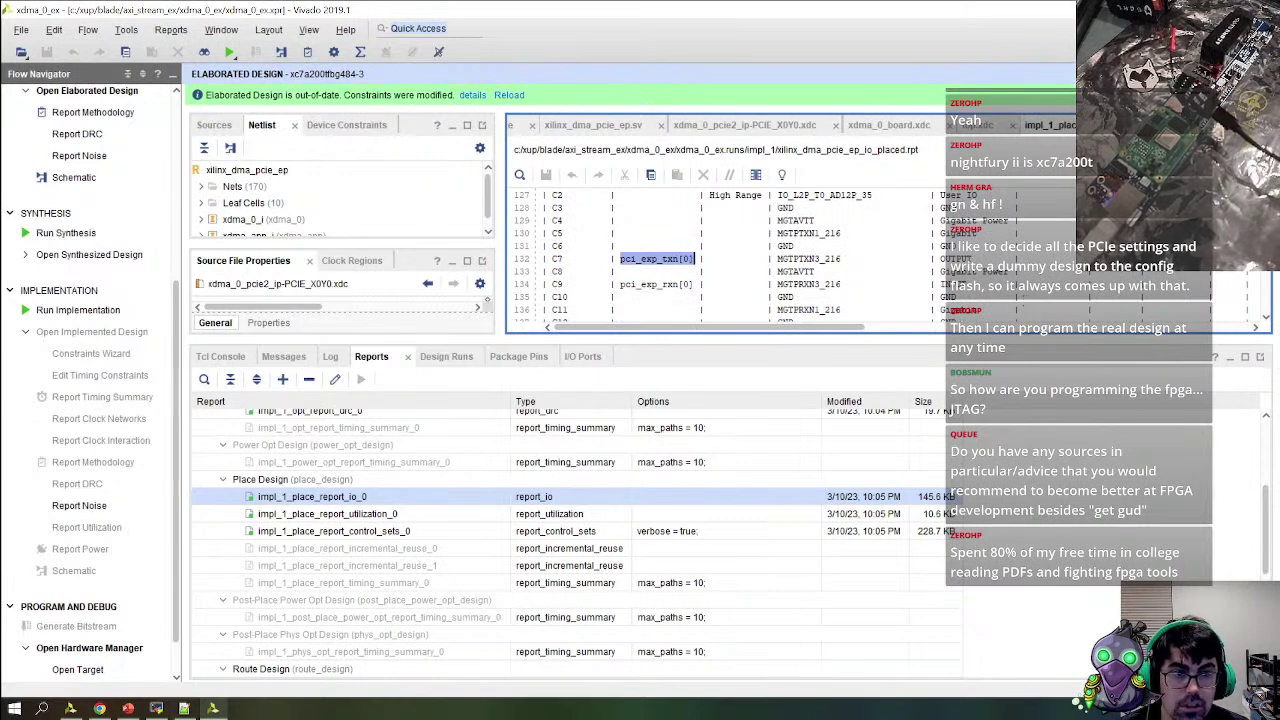
pyautogui.click(977, 125)
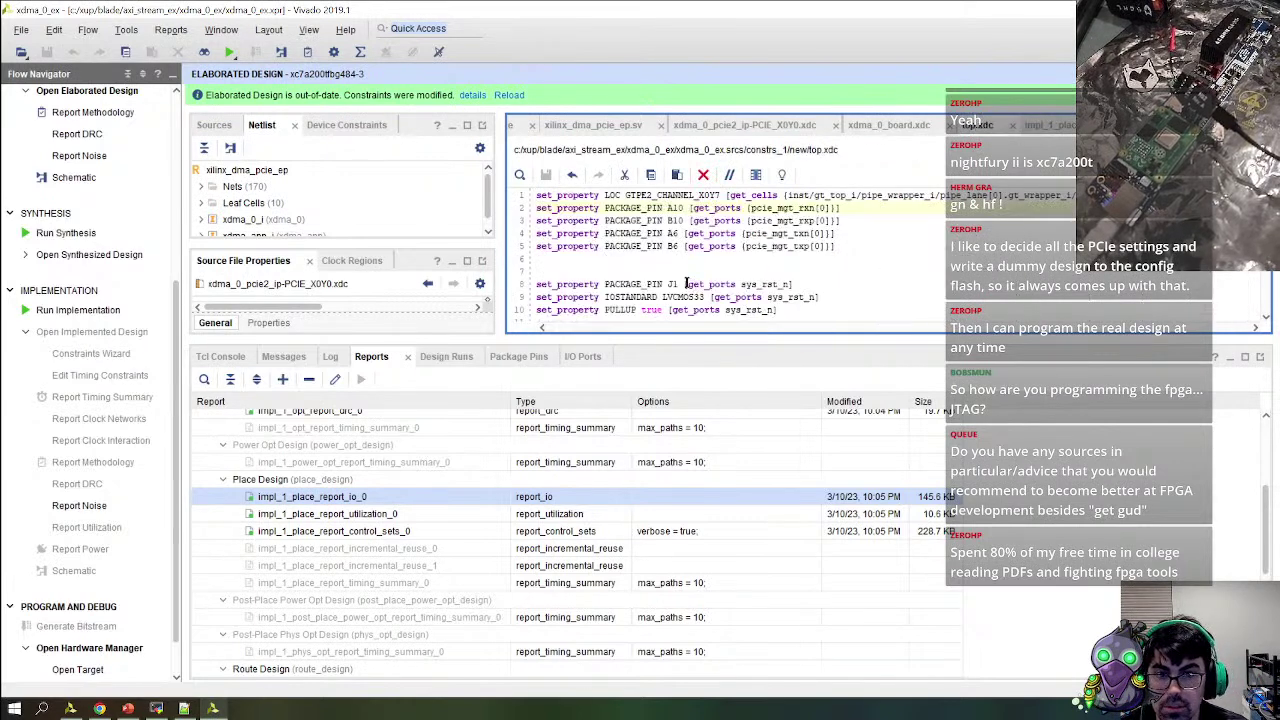
pyautogui.moveTo(750, 207); pyautogui.dragTo(829, 206)
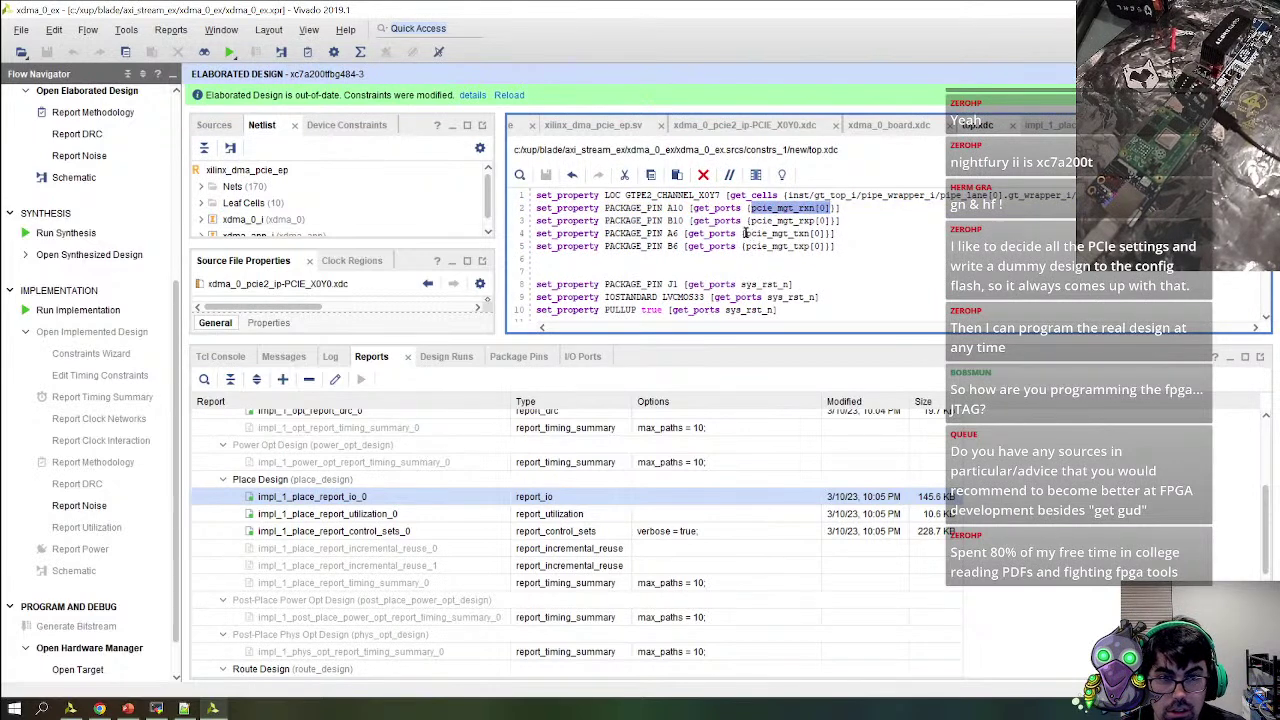
pyautogui.moveTo(744, 233); pyautogui.dragTo(826, 233)
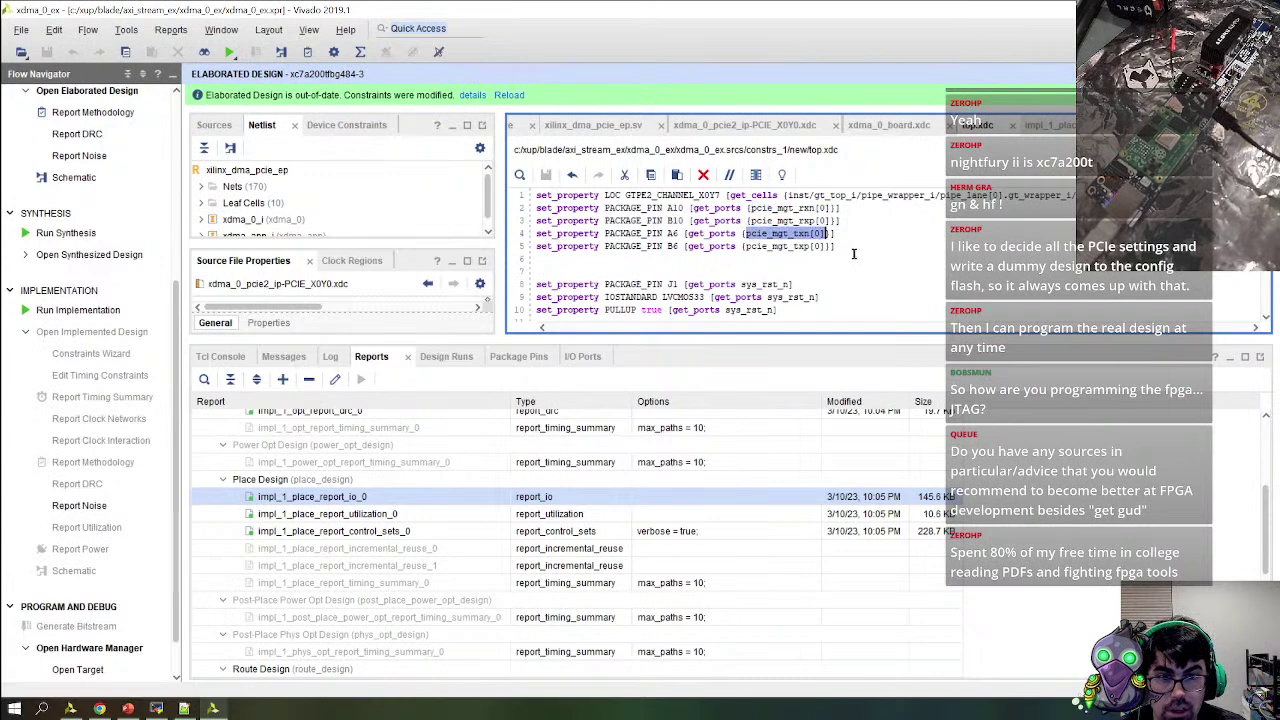
# In top.xdc, replace "_mgt" in the pin A6 port name with "_exp" from the signal name in the I/O report
pyautogui.click(1050, 125)
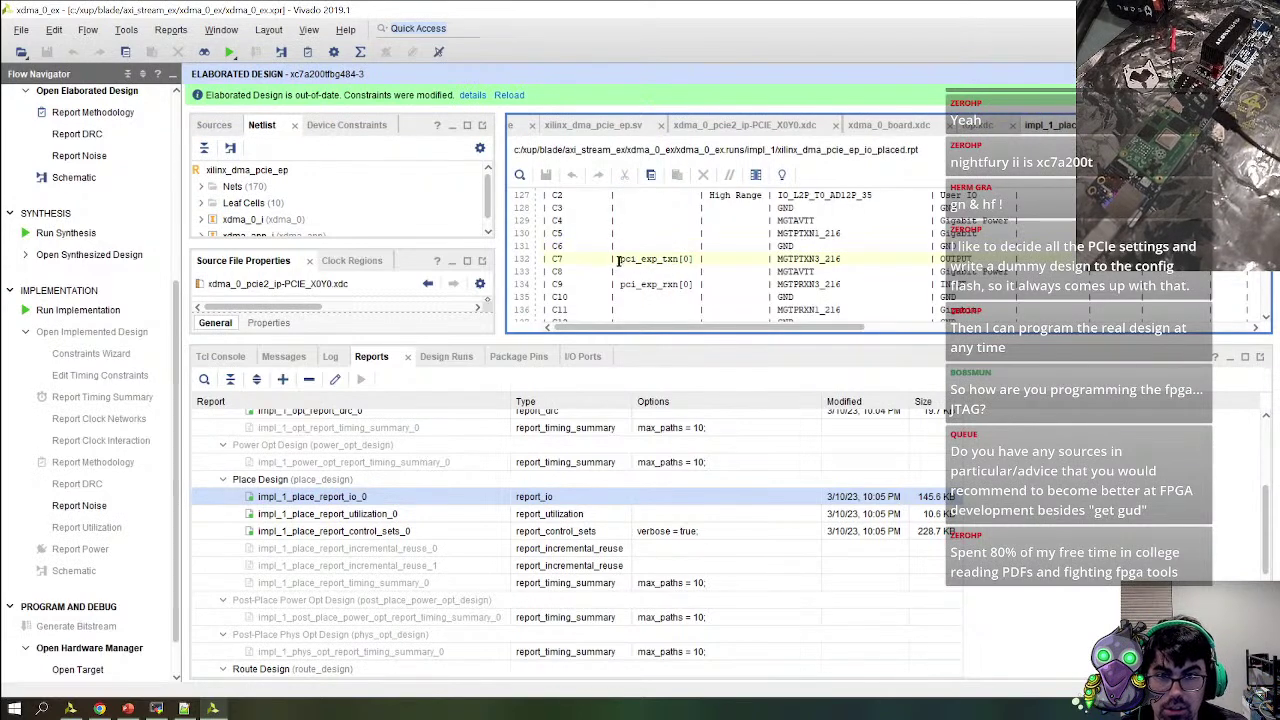
pyautogui.moveTo(636, 260); pyautogui.dragTo(656, 261)
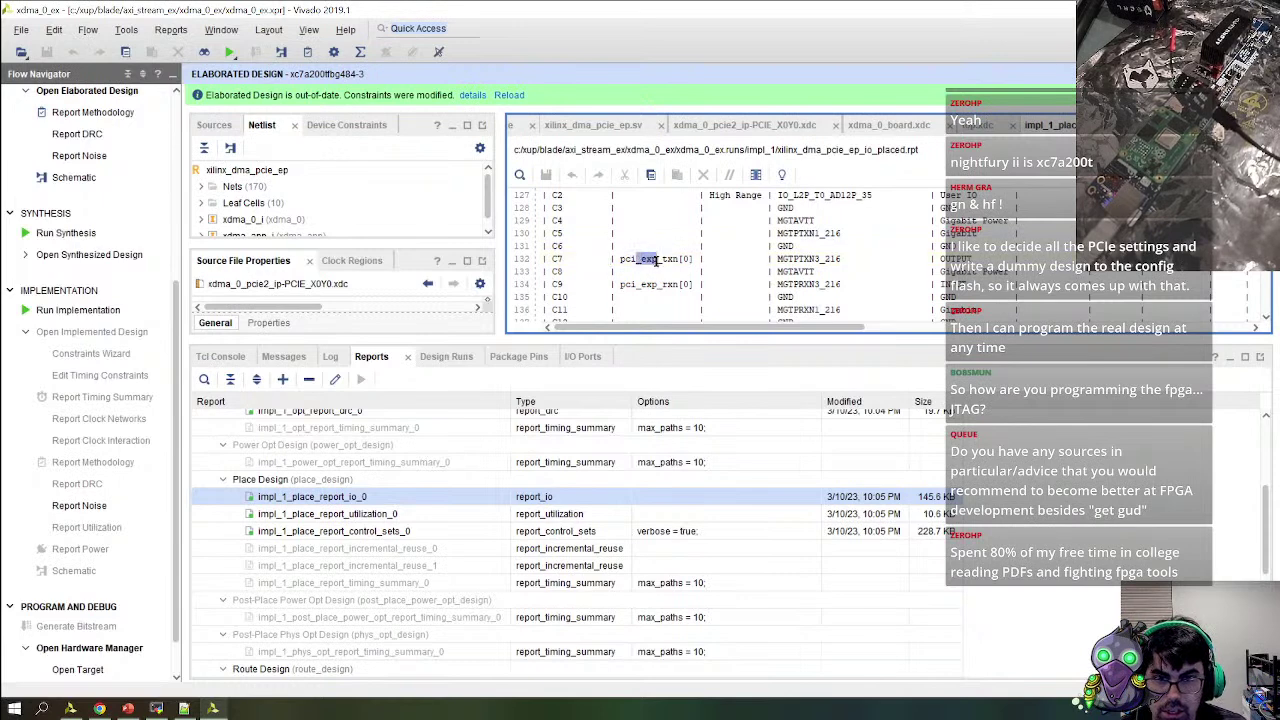
pyautogui.click(978, 125)
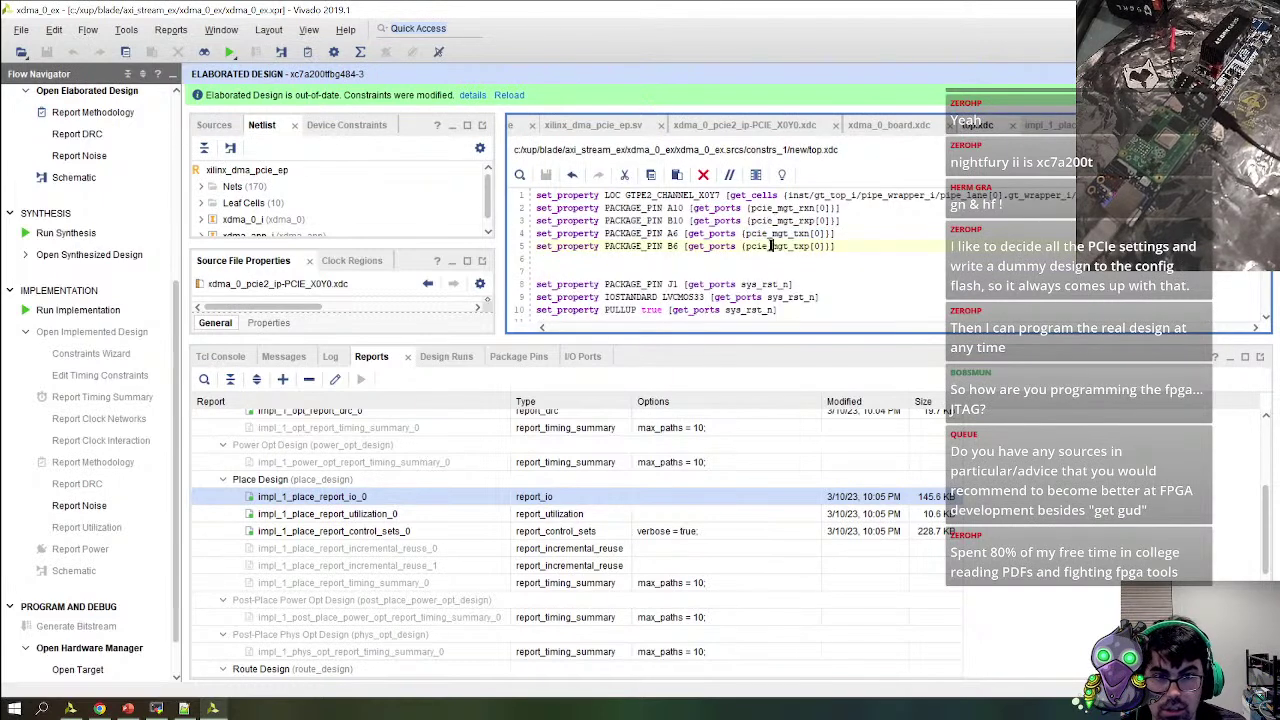
pyautogui.moveTo(767, 233); pyautogui.dragTo(790, 233)
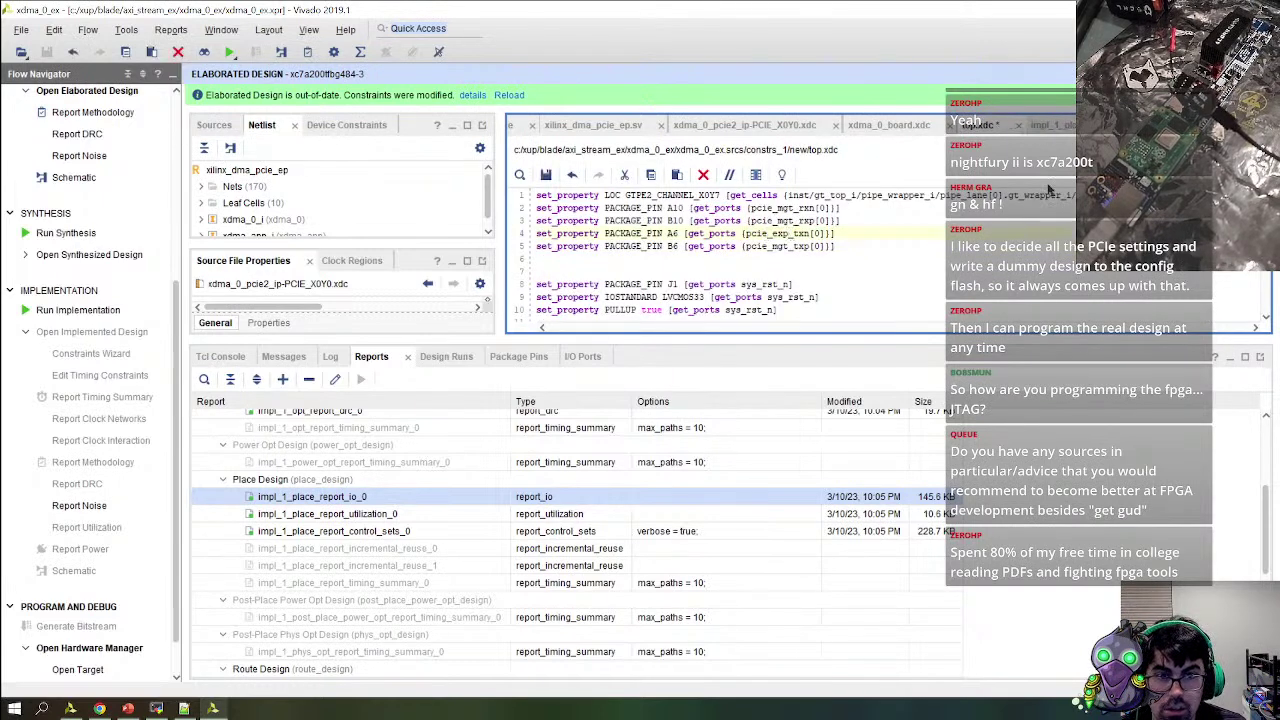
# Change the "pcie" prefix to "pci" in the port names of the A10, B10, A6 and B6 pin constraints
pyautogui.click(1045, 125)
pyautogui.click(976, 125)
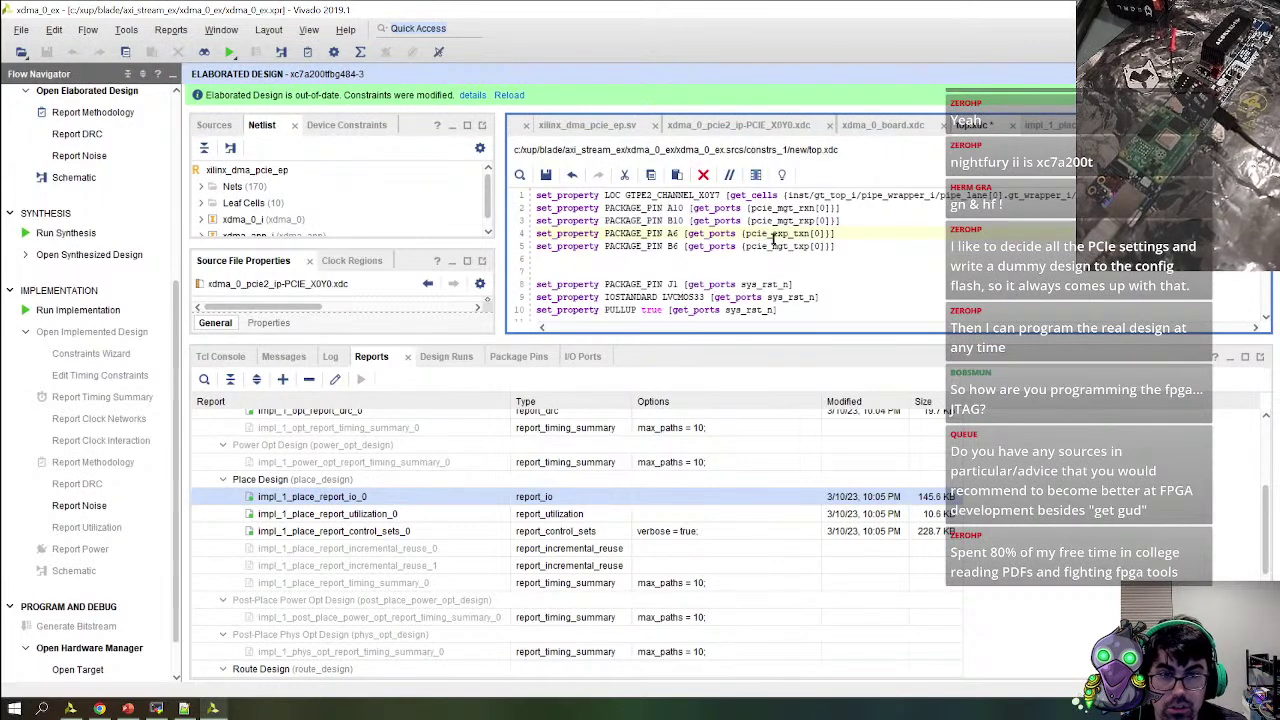
pyautogui.press('Delete')
pyautogui.press('Down')
pyautogui.press('Delete')
pyautogui.press('Up')
pyautogui.press('Up')
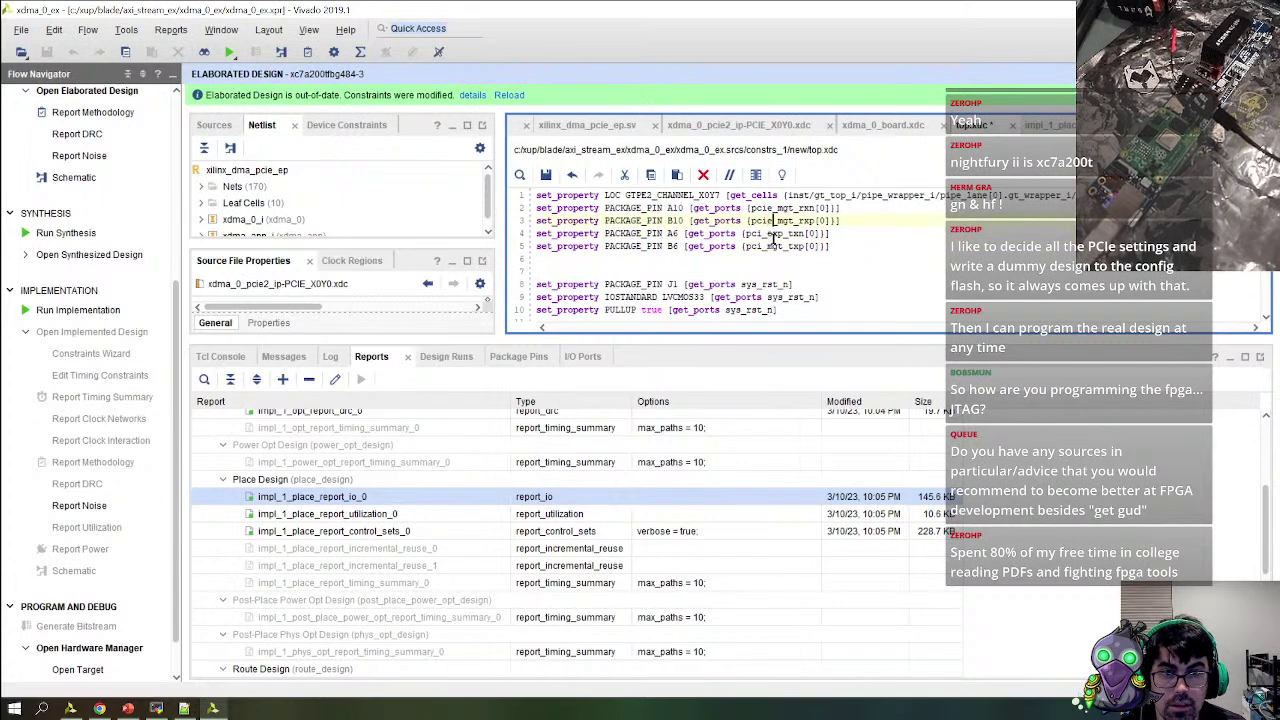
pyautogui.press('Delete')
pyautogui.press('Up')
pyautogui.press('Delete')
# Replace "mgt" with "exp" in the port names of the B6, B10 and A10 pin constraints
pyautogui.doubleClick(772, 245)
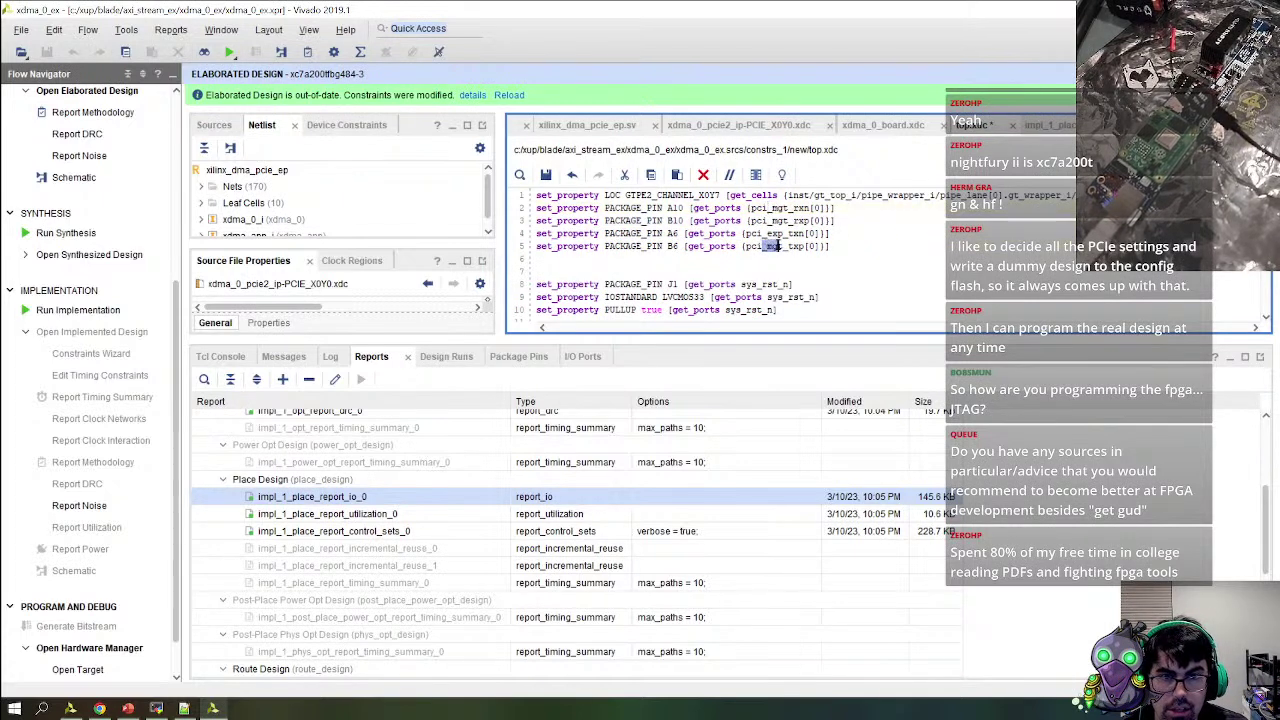
pyautogui.write('exp')
pyautogui.moveTo(768, 220); pyautogui.dragTo(789, 220)
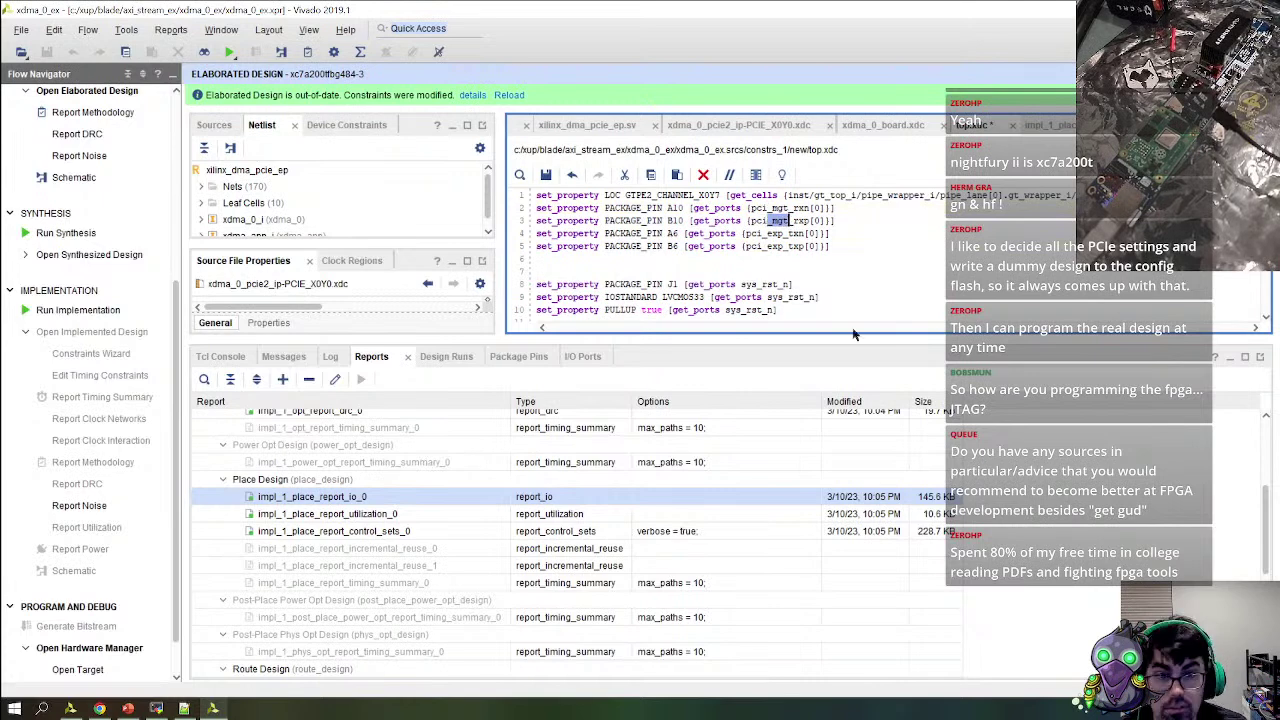
pyautogui.press('BackSpace')
pyautogui.write('e')
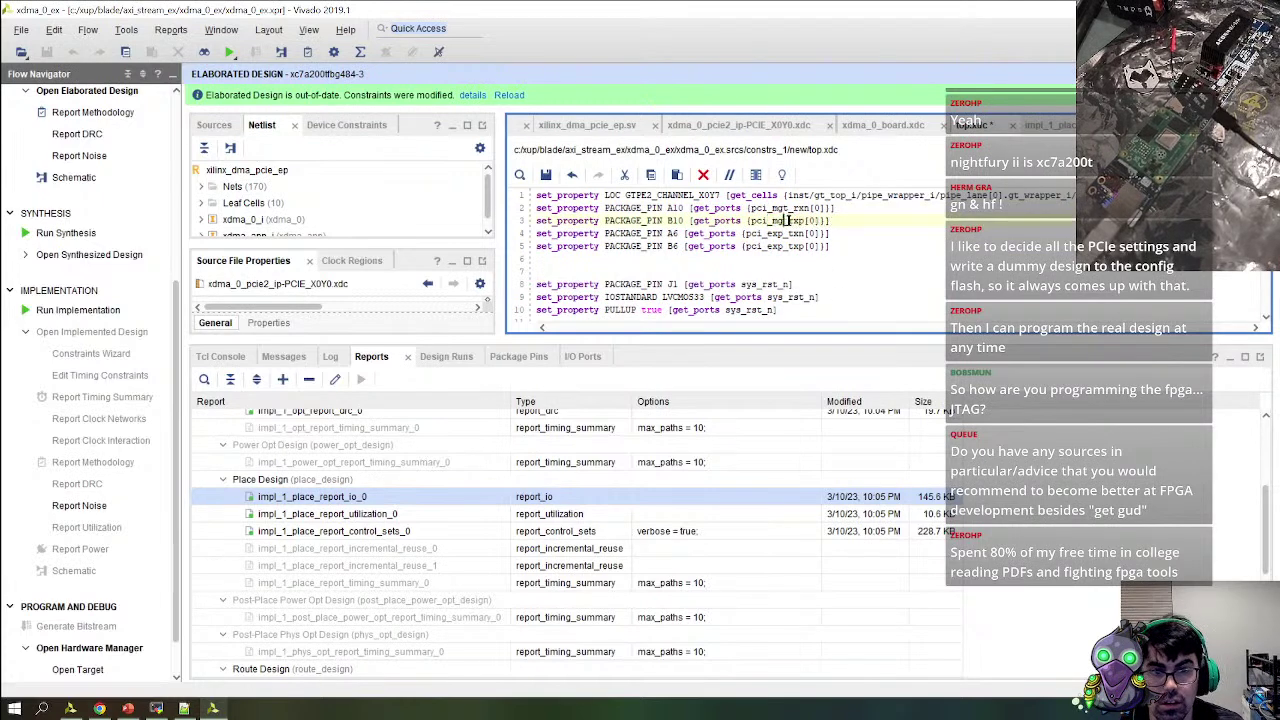
pyautogui.write('xp')
pyautogui.press('BackSpace')
pyautogui.press('BackSpace')
pyautogui.press('BackSpace')
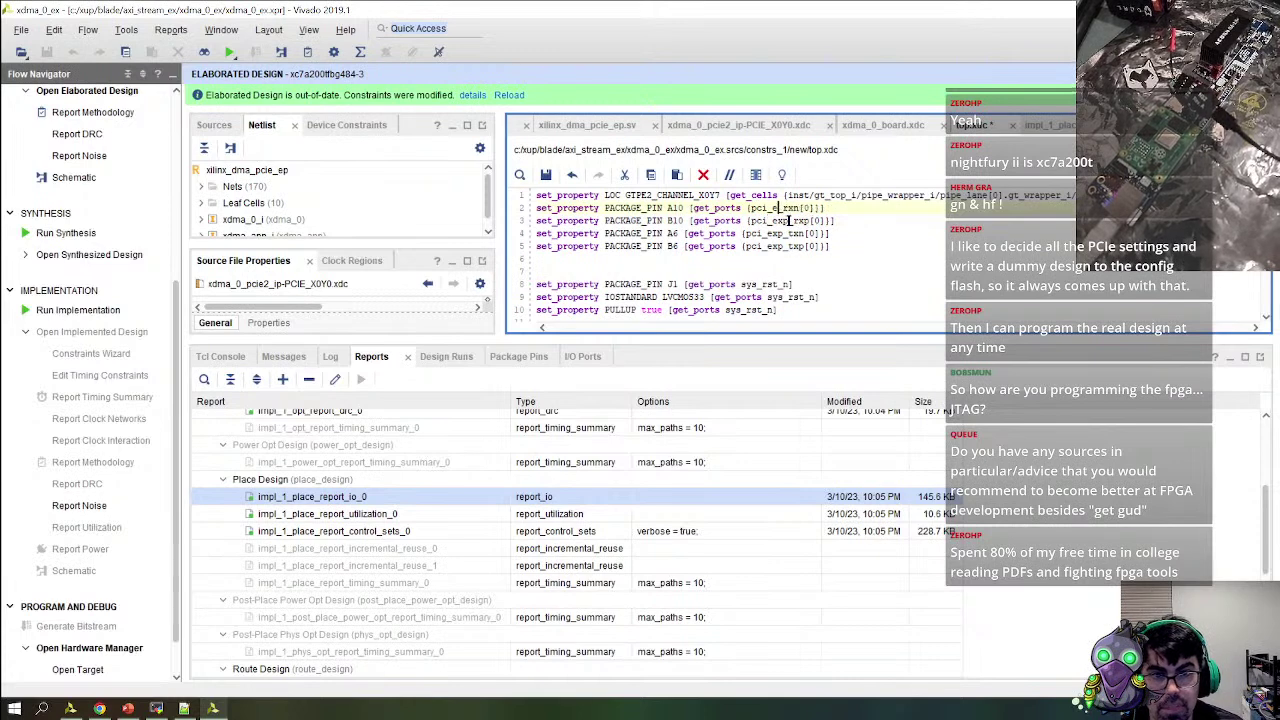
pyautogui.write('exp')
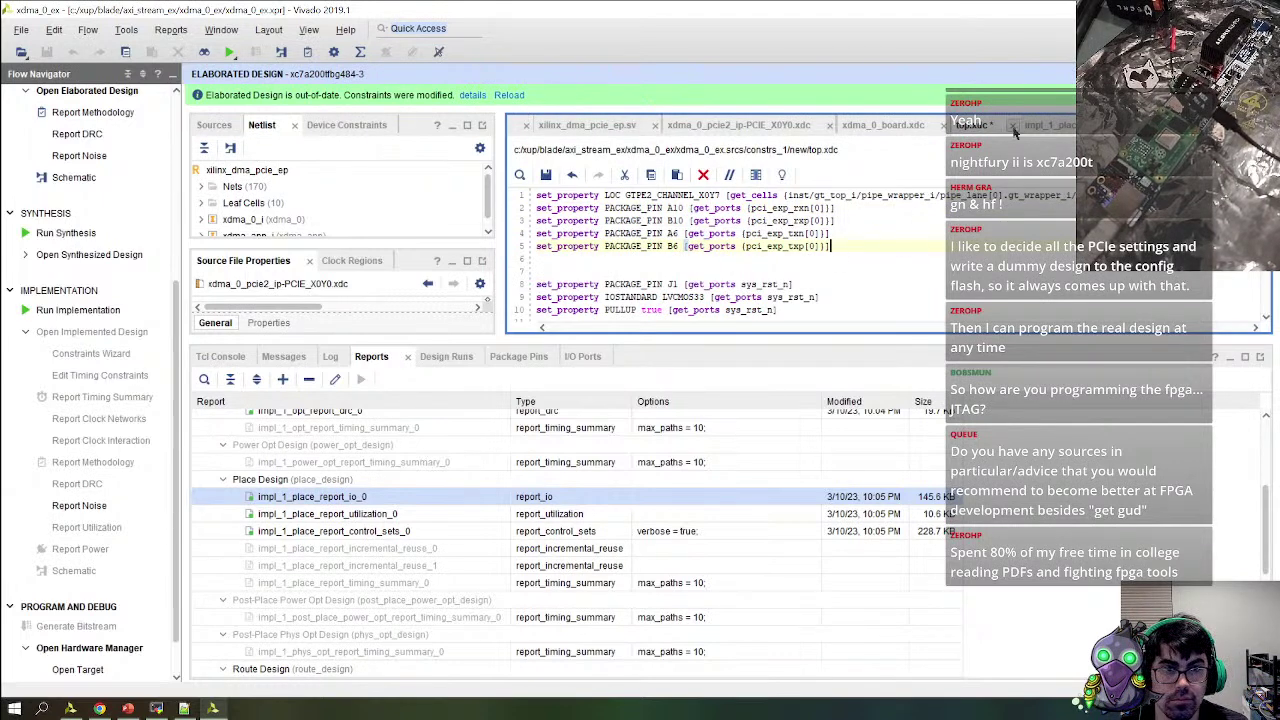
# Close the elaborated design, save top.xdc and return to the placed I/O report
pyautogui.click(509, 95)
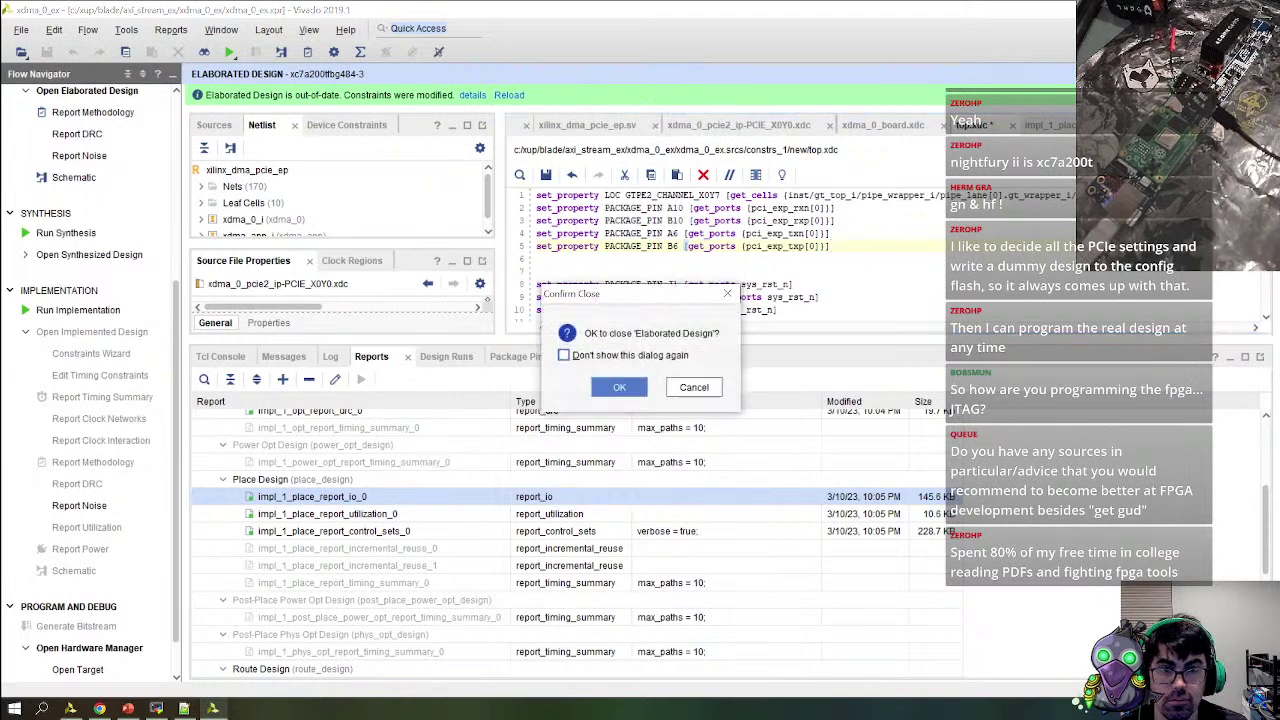
pyautogui.click(614, 384)
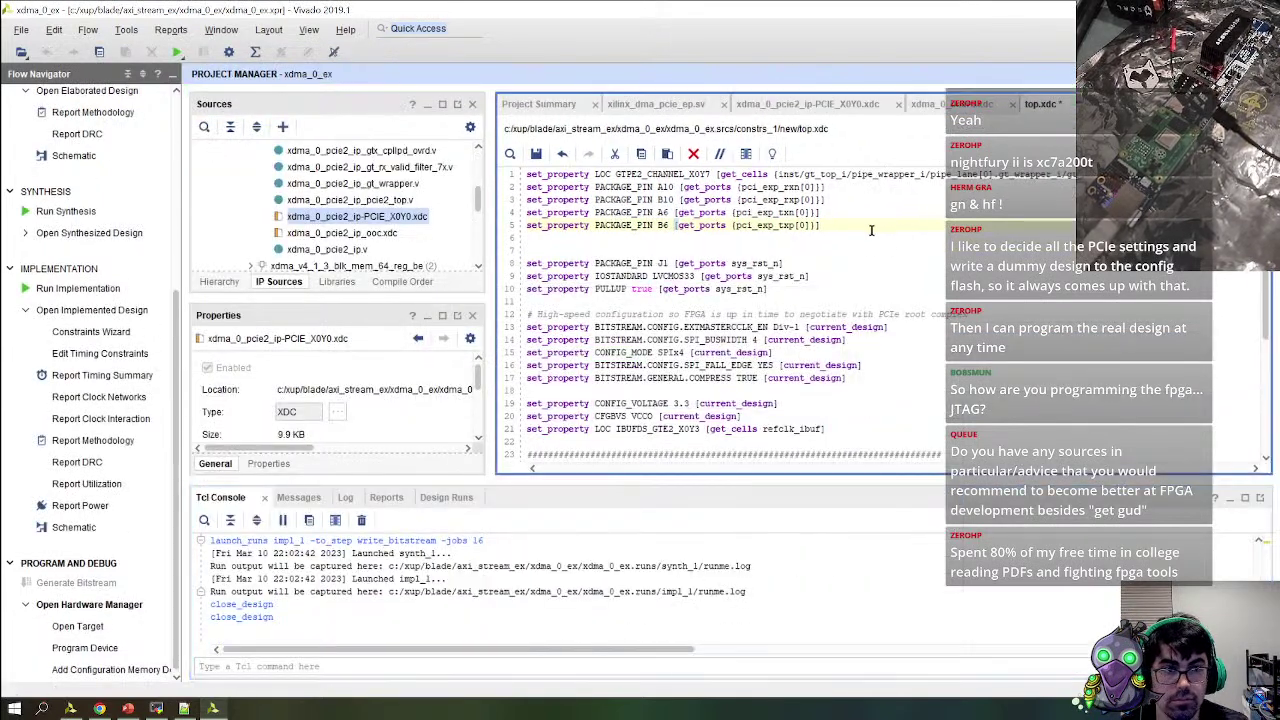
pyautogui.hotkey('ctrl', 's')
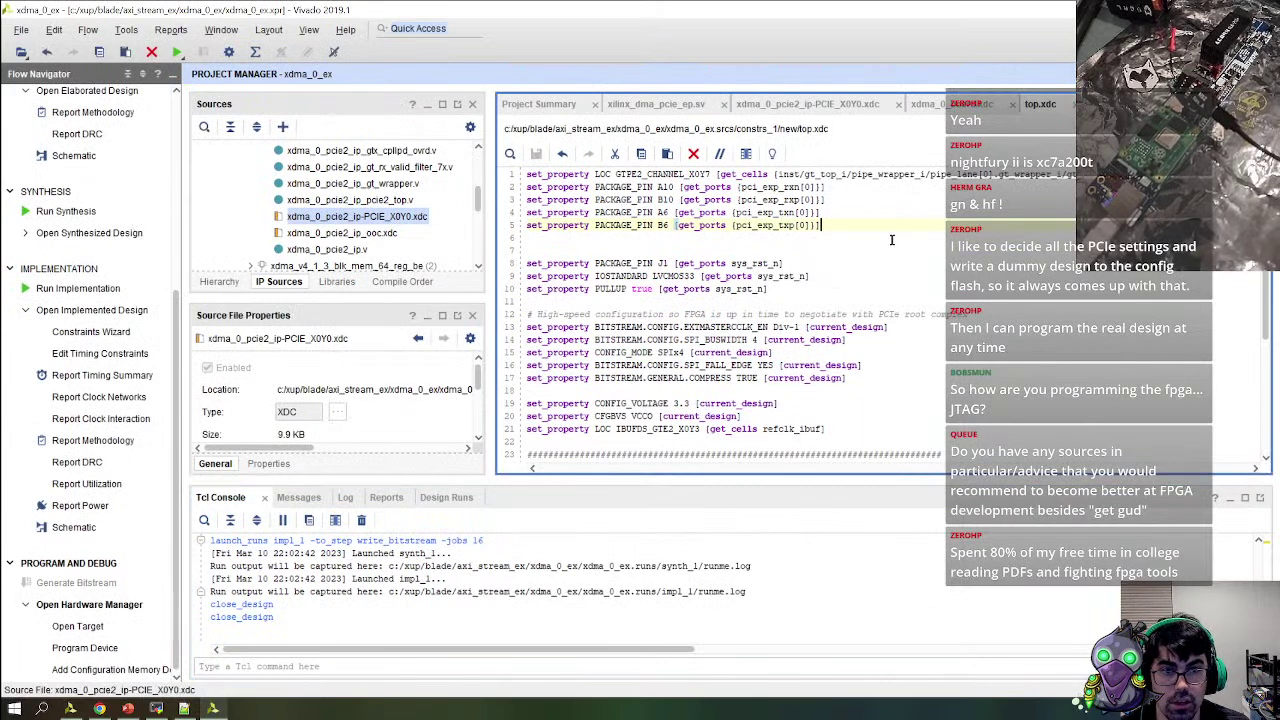
pyautogui.hotkey('ctrl', 'Tab')
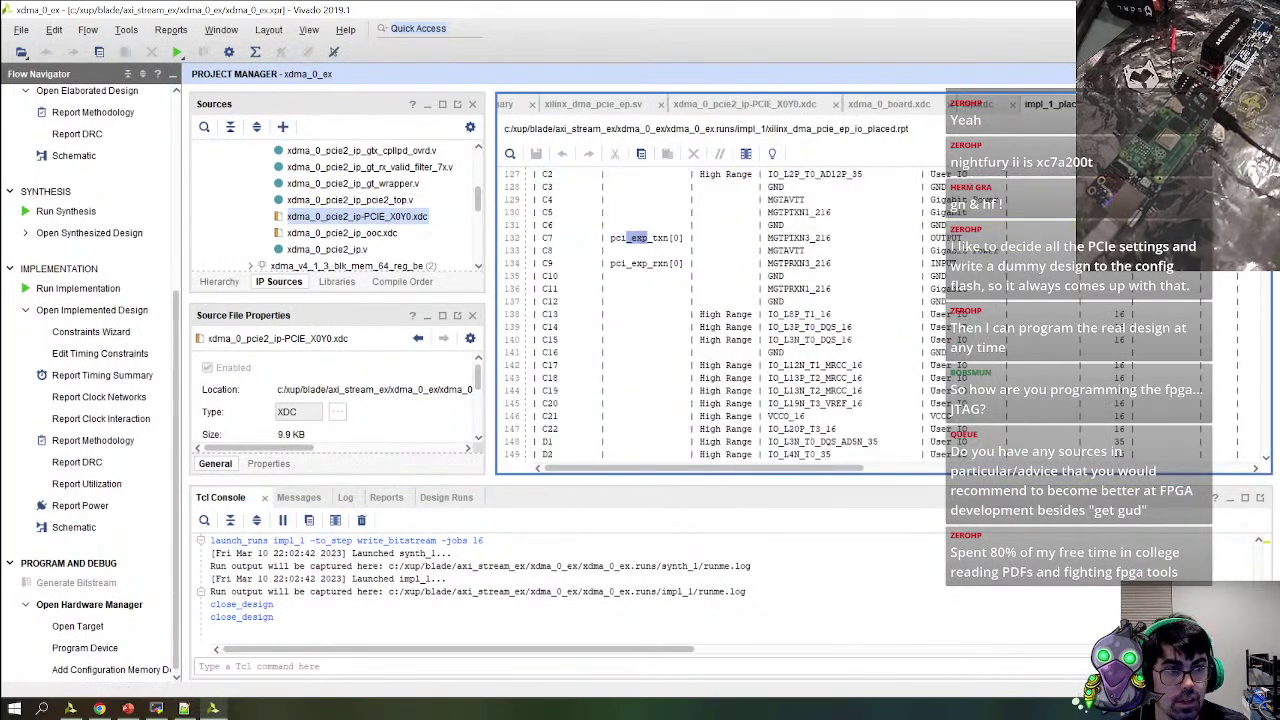
# Generate the bitstream with the corrected top.xdc, rerunning the out-of-date synthesis and implementation first
pyautogui.hotkey('ctrl', 'Tab')
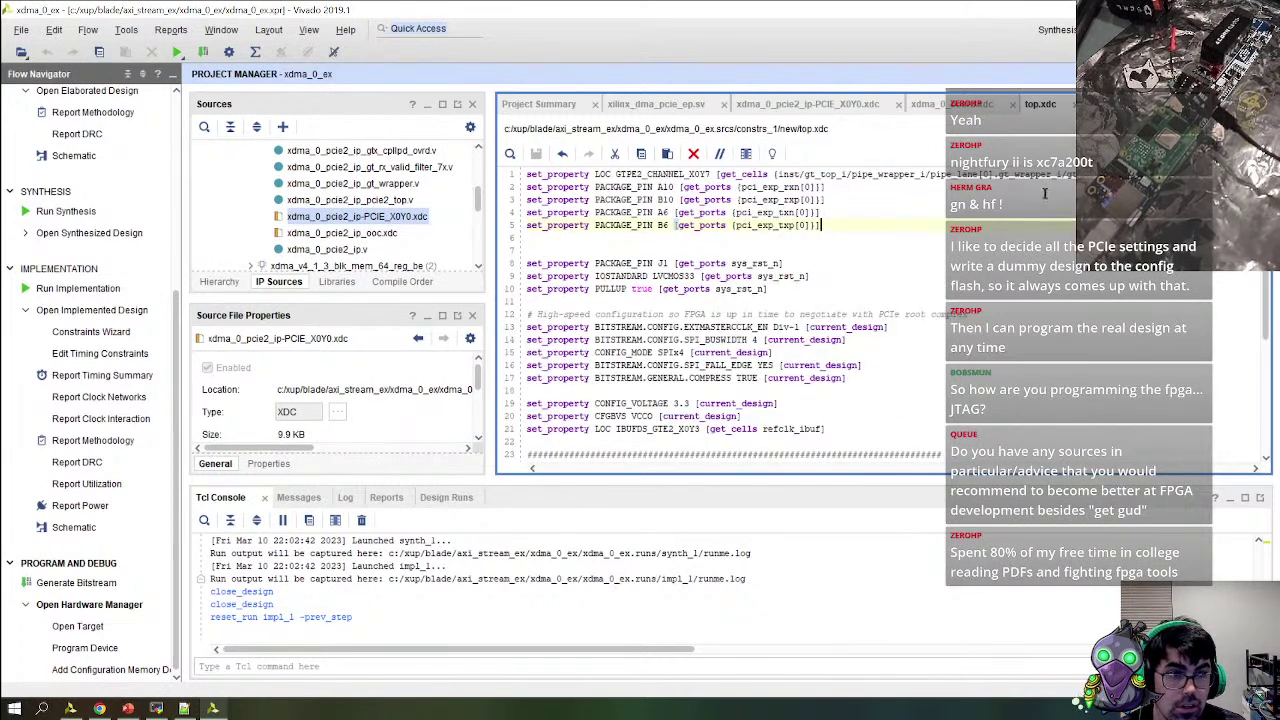
pyautogui.click(112, 583)
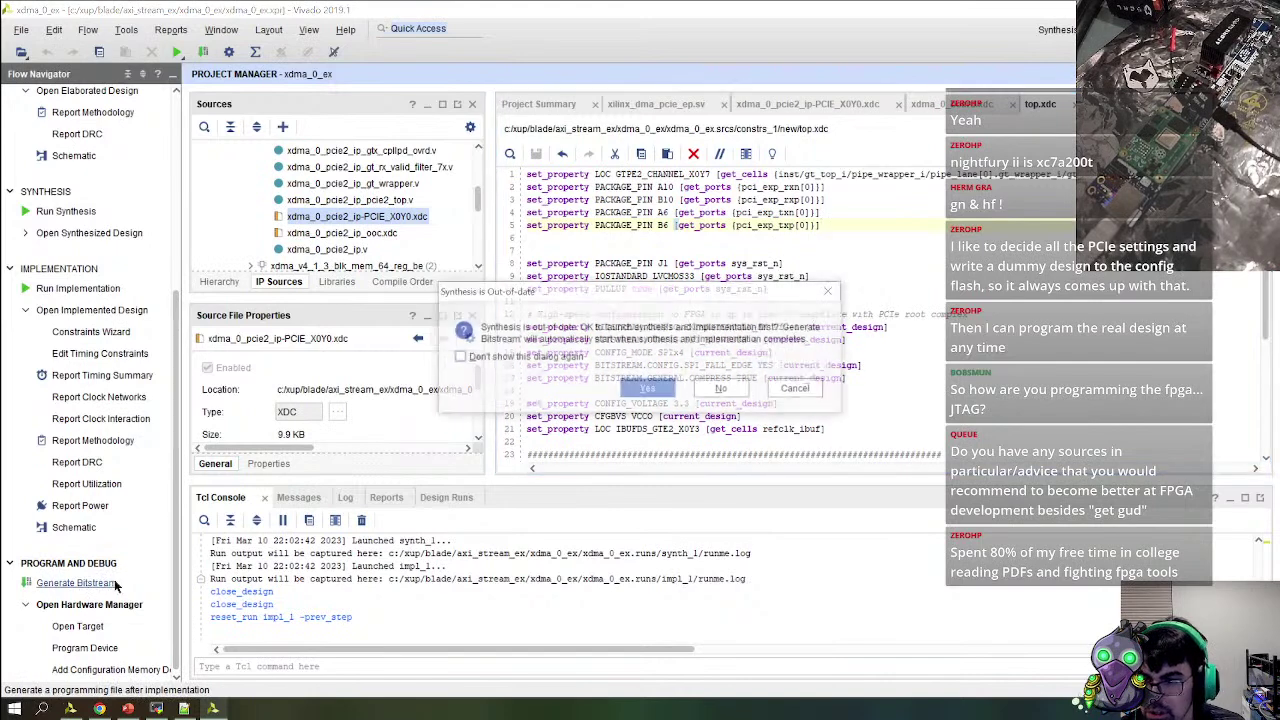
pyautogui.click(646, 391)
pyautogui.click(682, 452)
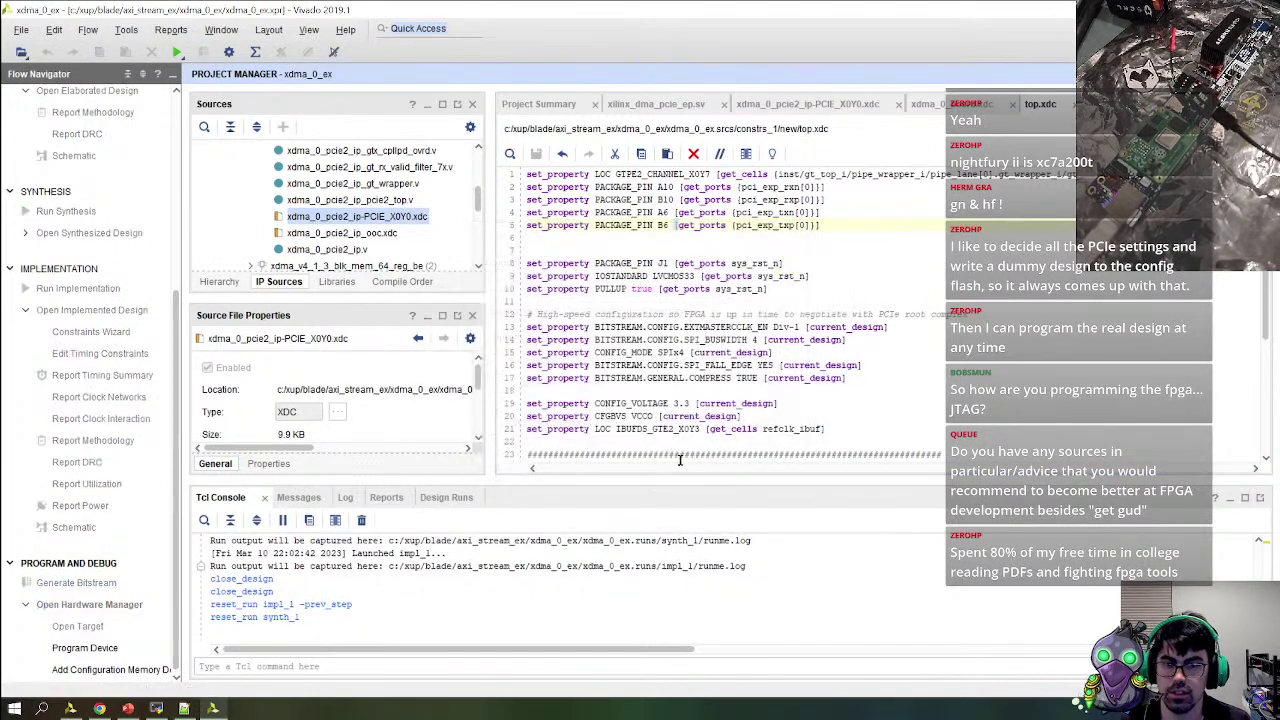
# Switch to Chrome, search for "nandland" in a new tab, open the Nandland site and maximize the browser window
pyautogui.hotkey('alt', 'Tab')
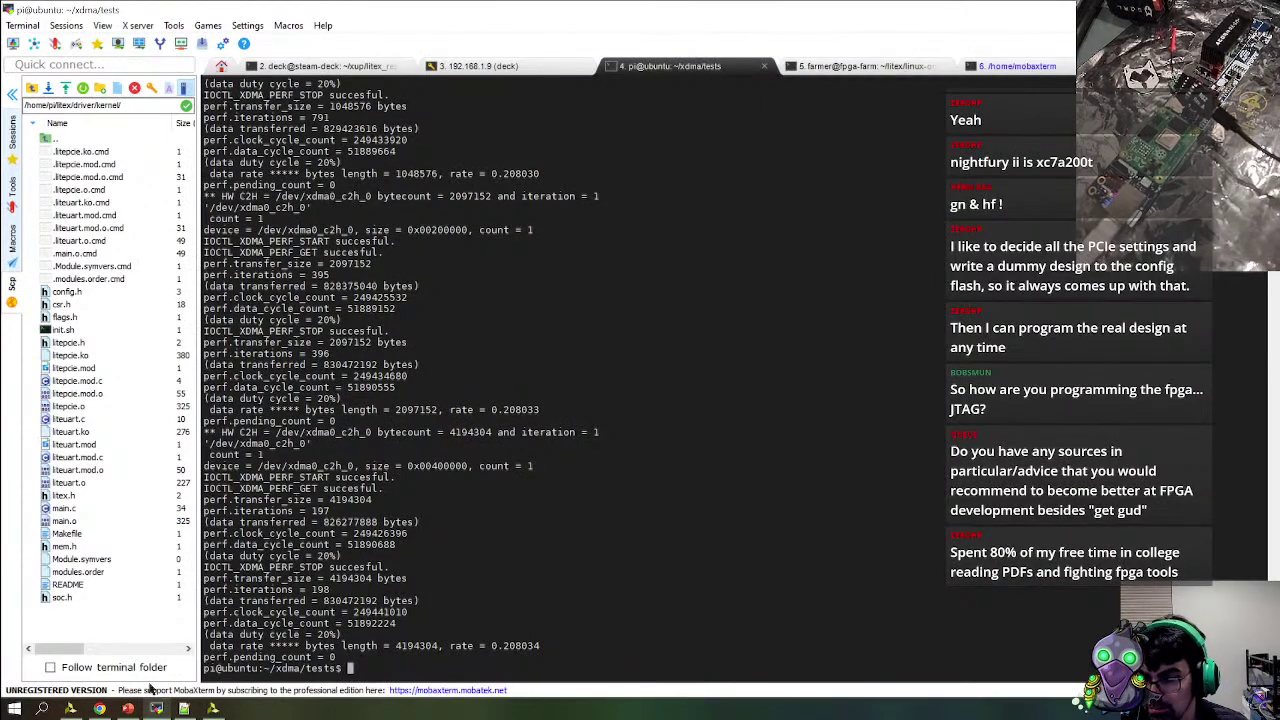
pyautogui.click(127, 708)
pyautogui.click(127, 708)
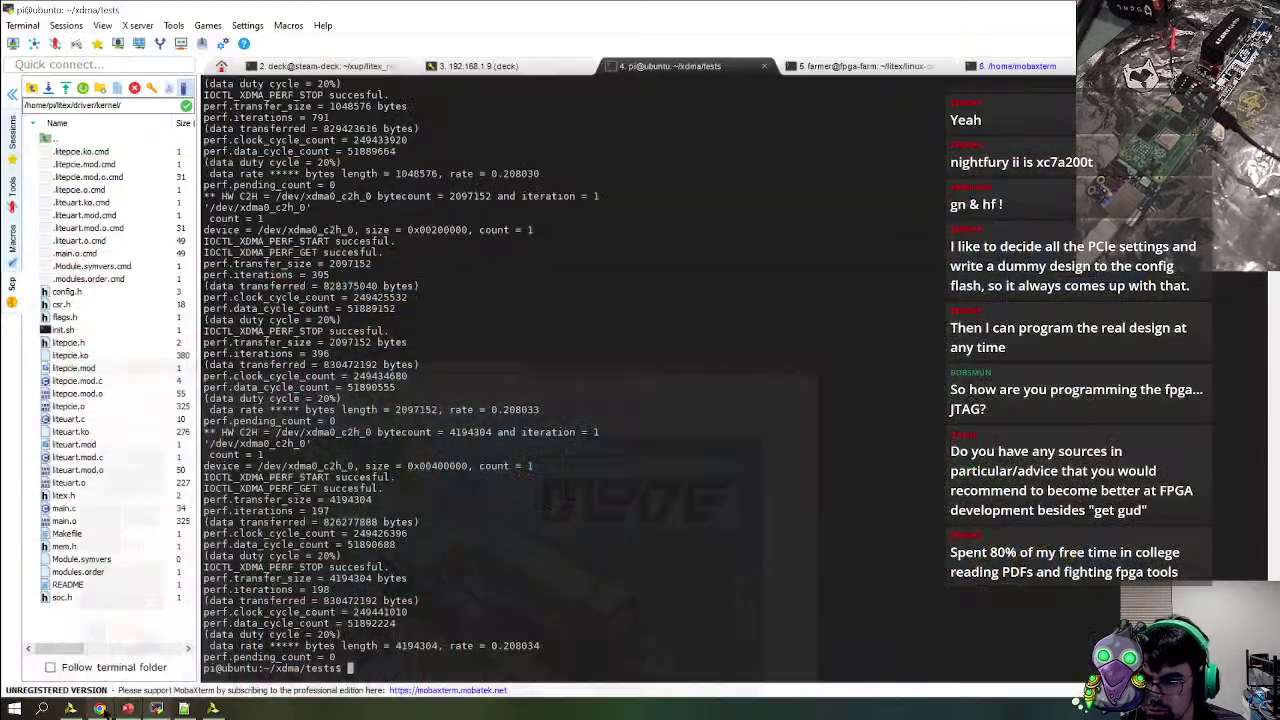
pyautogui.click(100, 708)
pyautogui.hotkey('ctrl', 't')
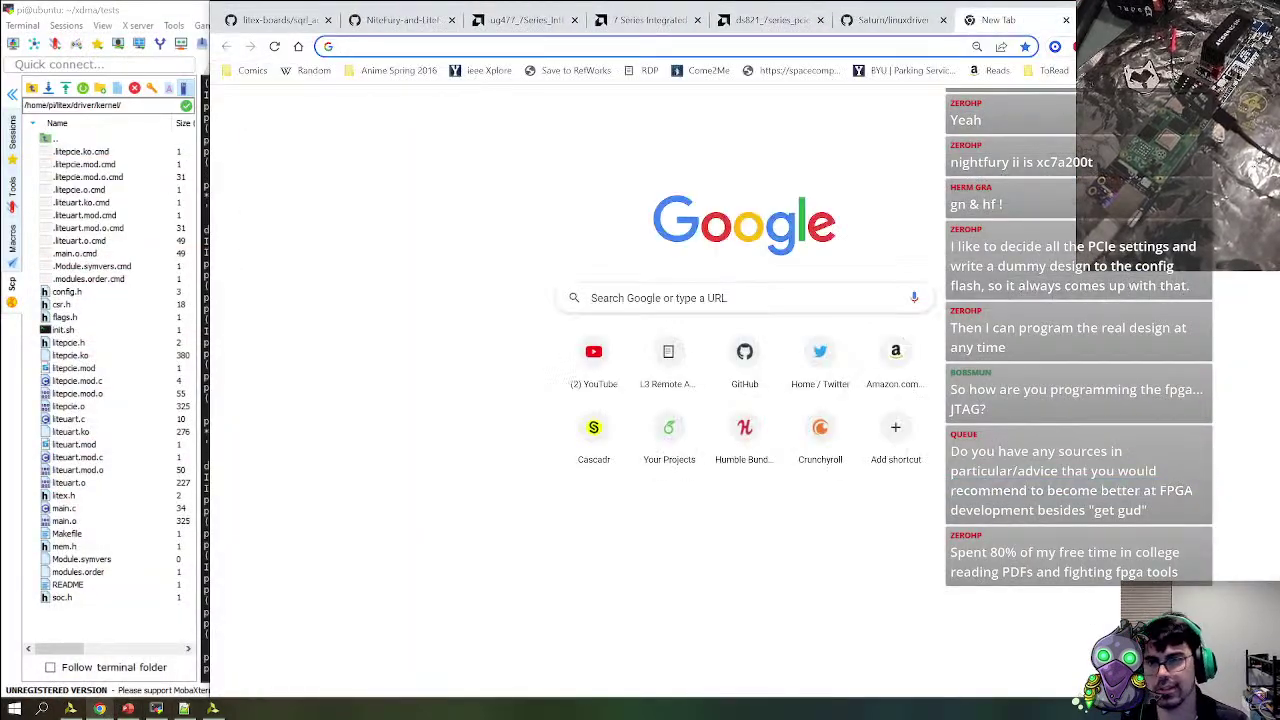
pyautogui.write('nandland')
pyautogui.press('Return')
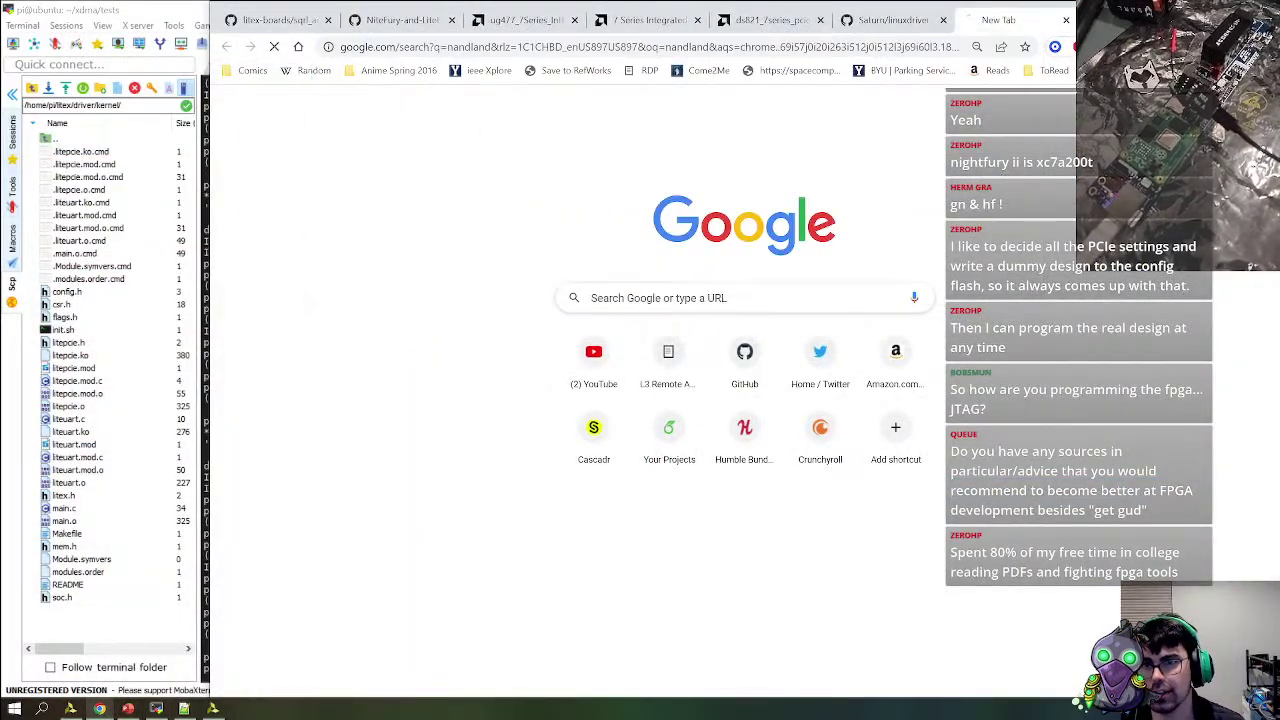
pyautogui.click(403, 266)
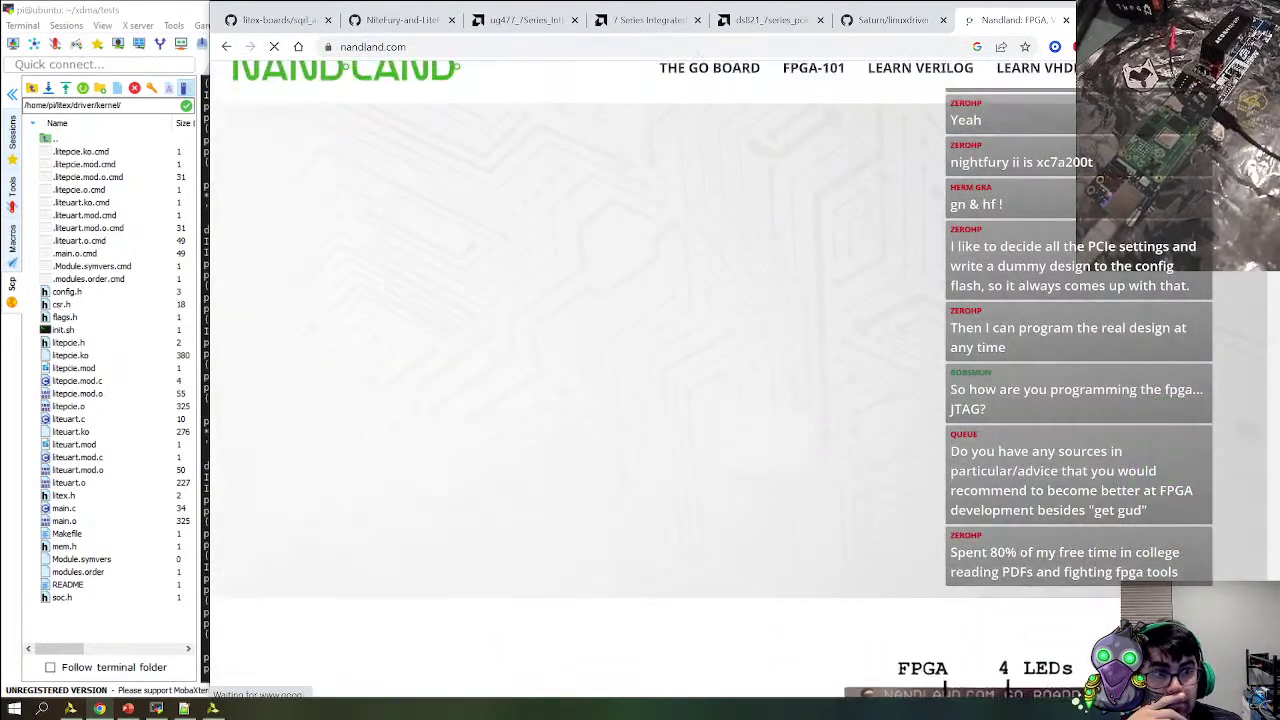
pyautogui.press('super+Up')
# Skim the whole Nandland home page and open its FPGA-101 section
pyautogui.scroll(-6, 738, 365)
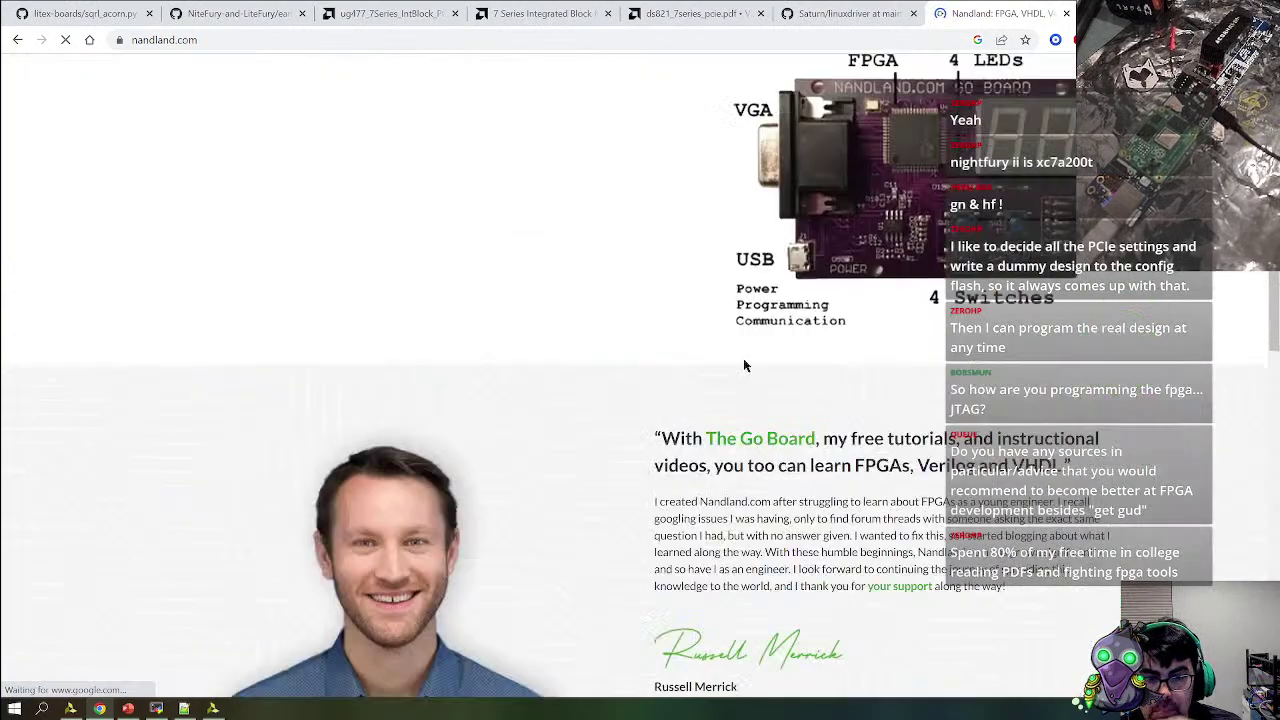
pyautogui.scroll(-10, 745, 372)
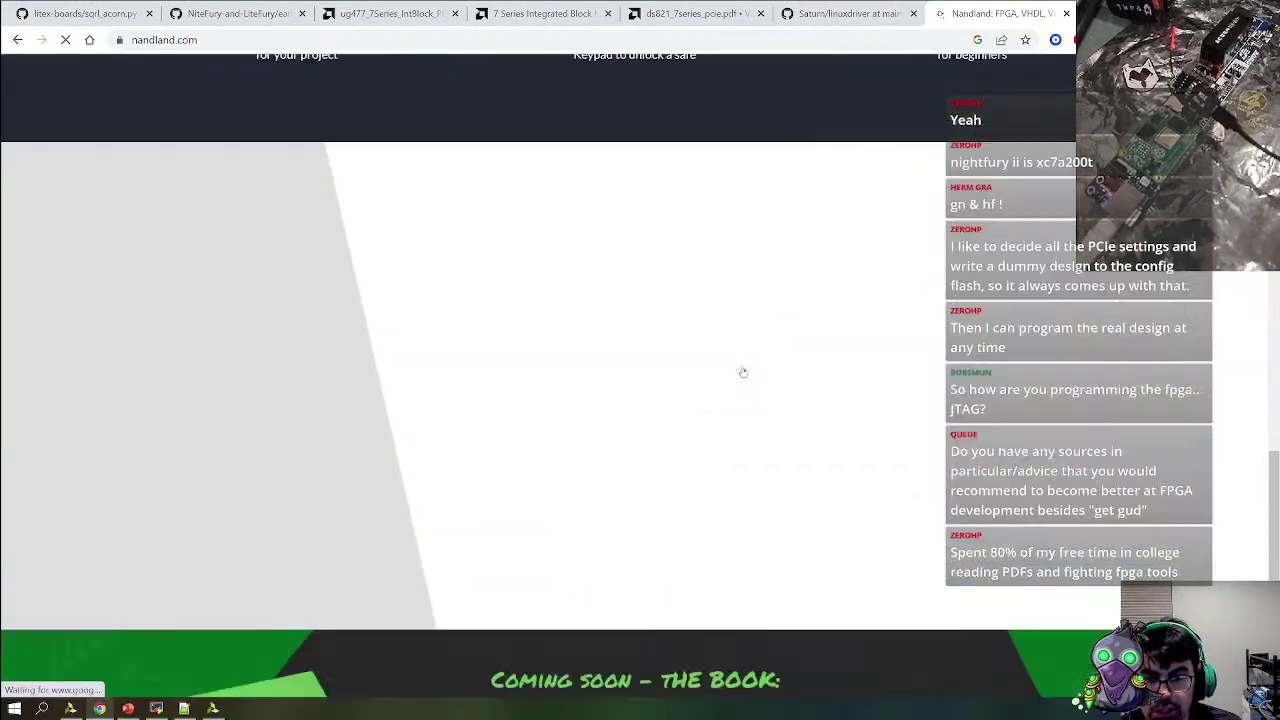
pyautogui.scroll(16, 756, 382)
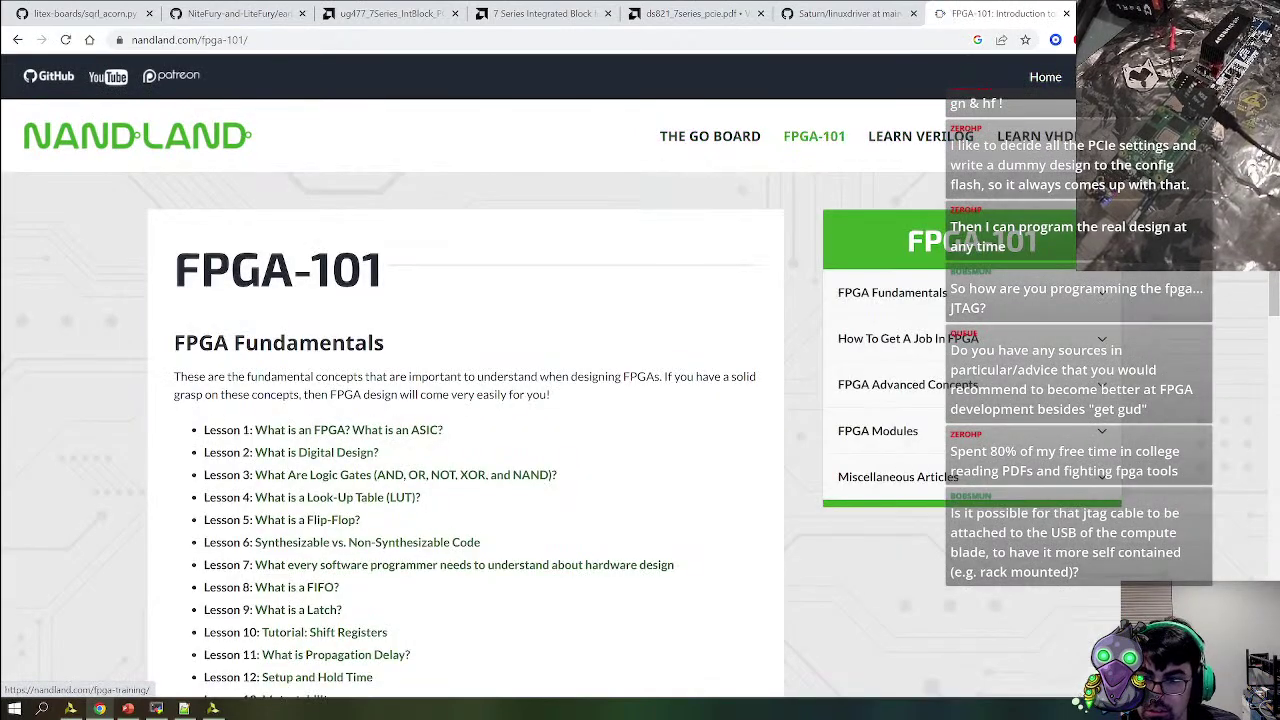
# Examine the FPGA-101 lesson lists, from FPGA Fundamentals through Advanced Concepts and FPGA Modules to Miscellaneous Articles
pyautogui.scroll(-3, 288, 218)
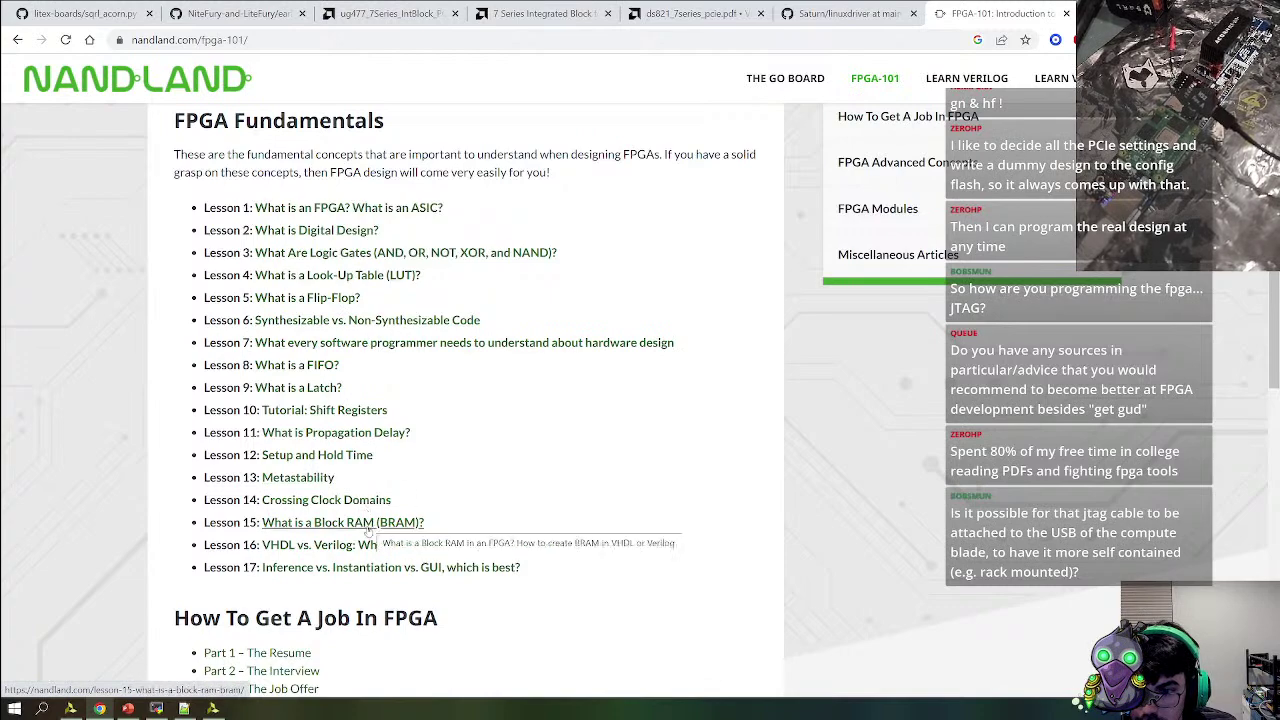
pyautogui.scroll(-1, 397, 572)
pyautogui.scroll(-6, 400, 500)
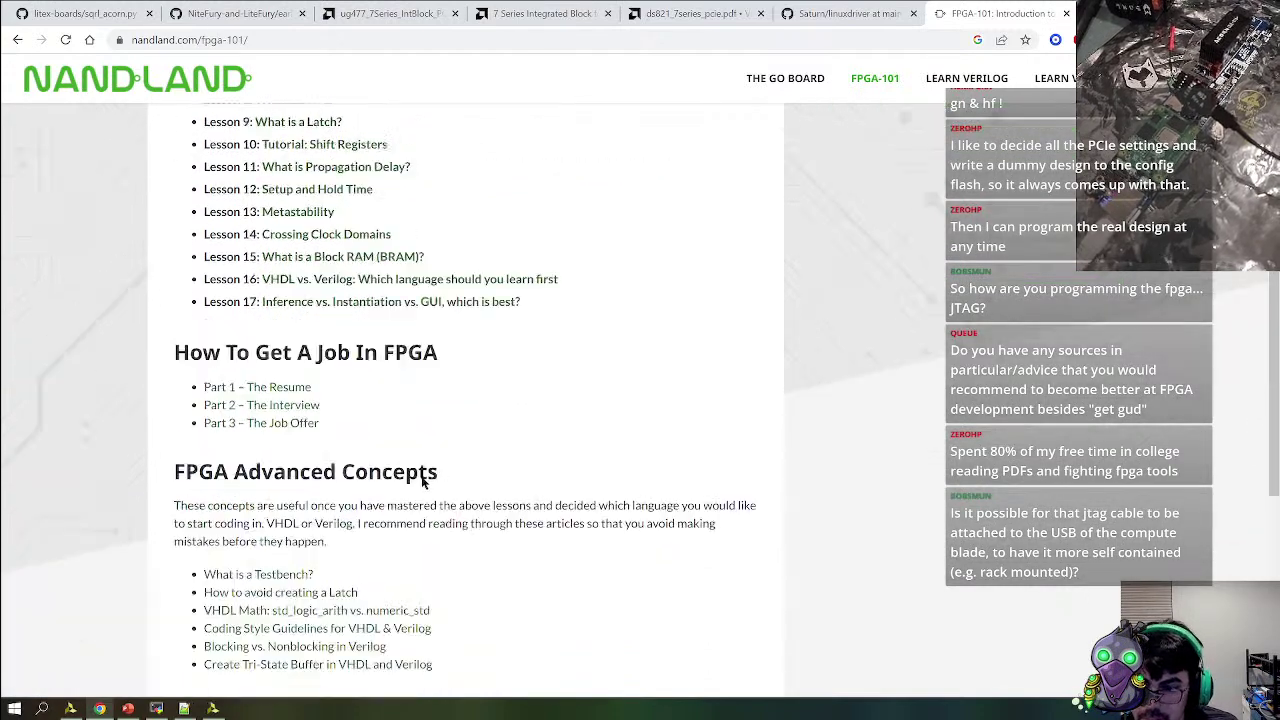
pyautogui.scroll(5, 420, 466)
pyautogui.scroll(4, 415, 447)
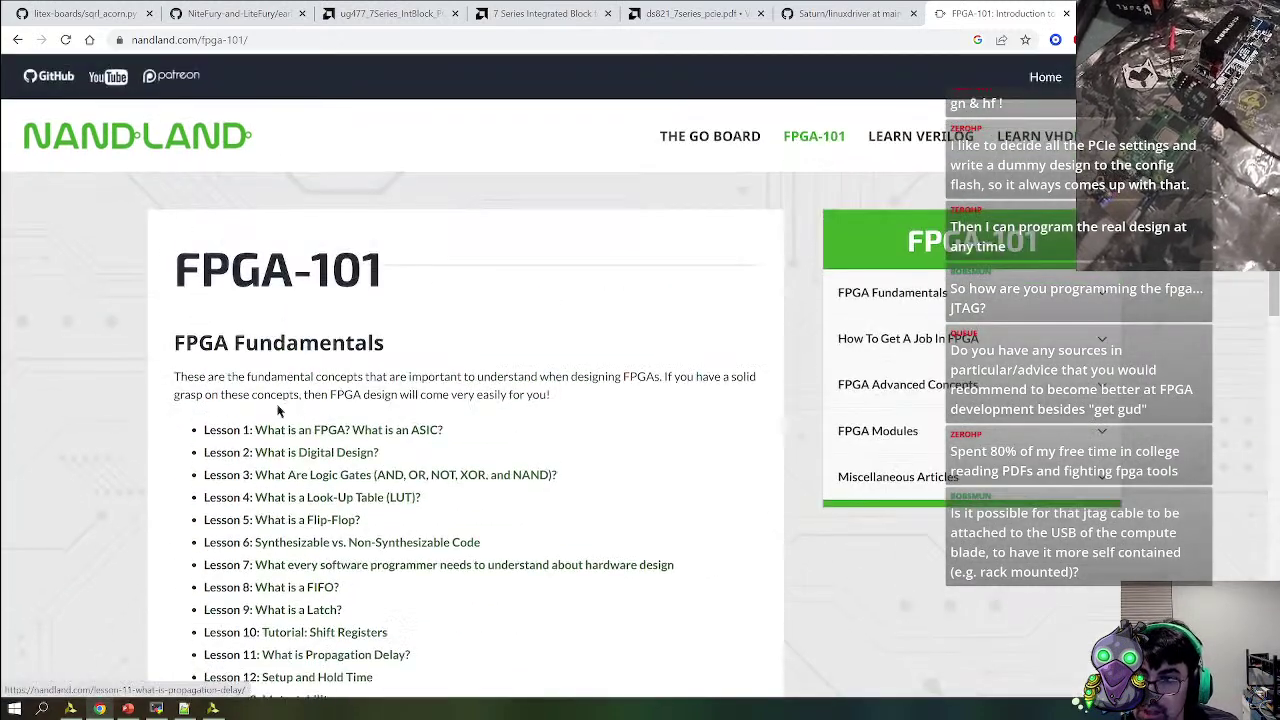
pyautogui.scroll(-4, 413, 300)
pyautogui.scroll(-4, 412, 267)
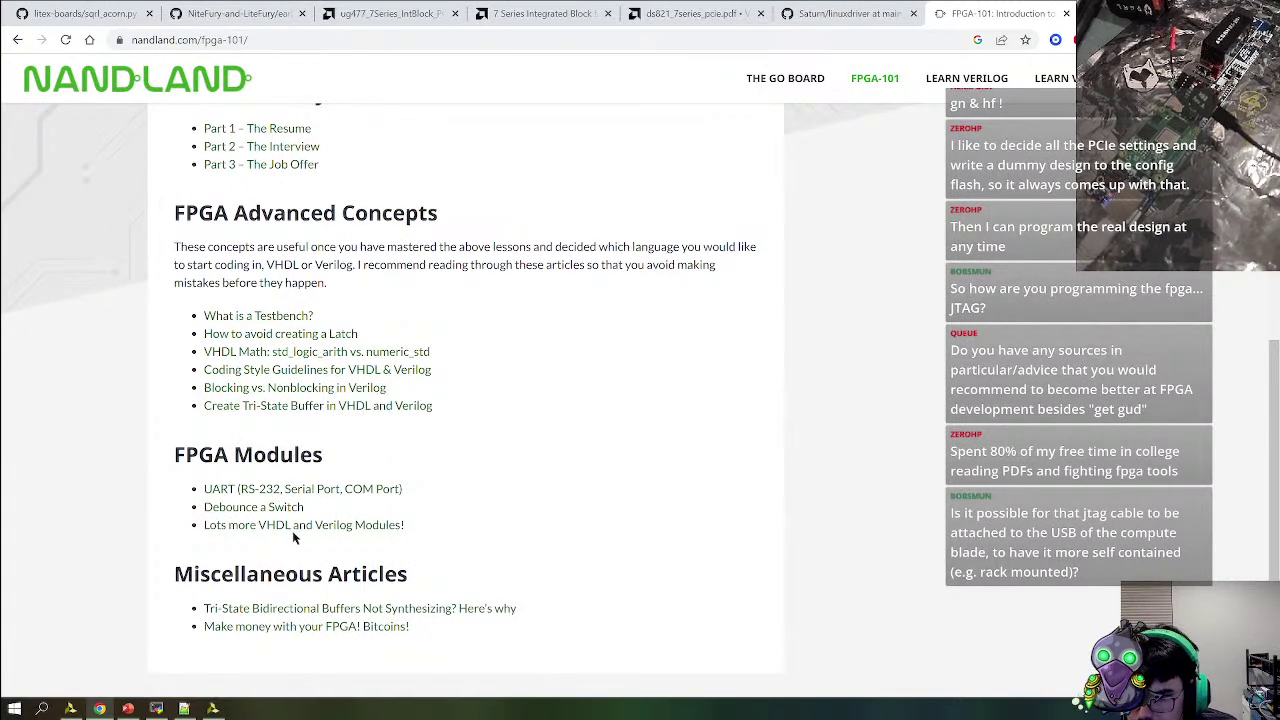
pyautogui.scroll(-2, 383, 502)
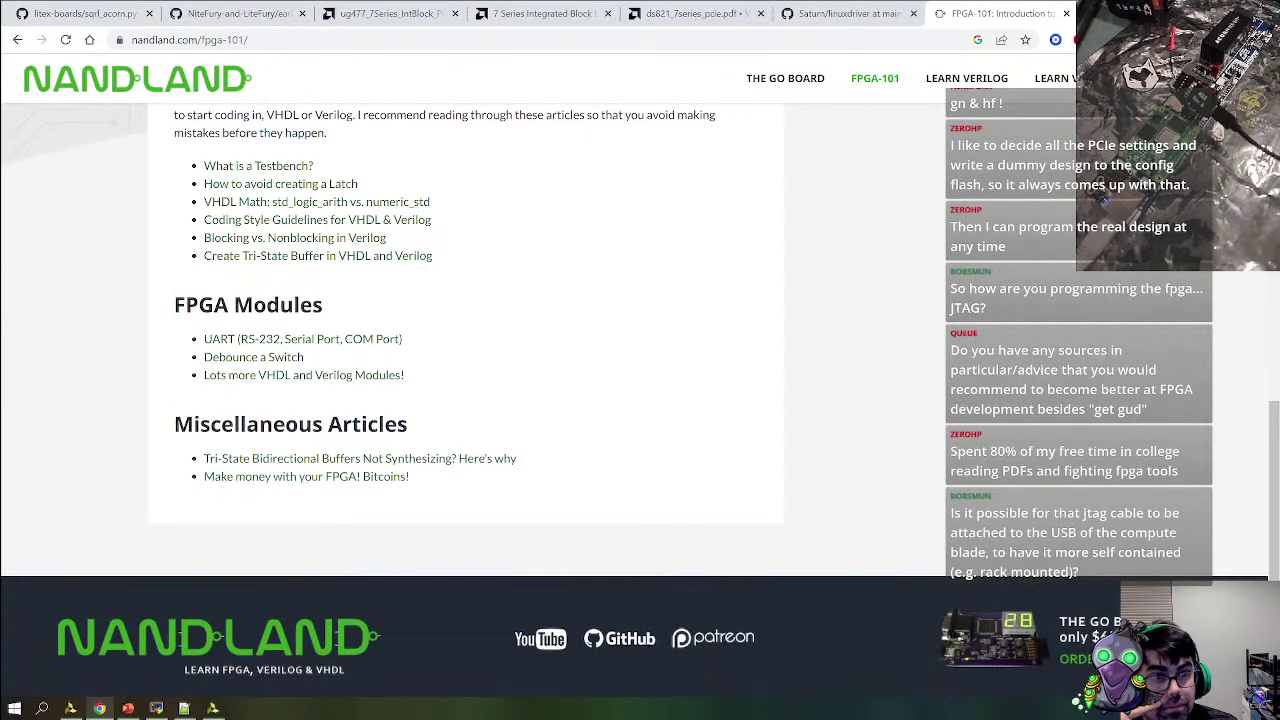
# Open Nandland's FPGA Crash Course training page and look through its Day 1 and Day 2 topics
pyautogui.click(398, 374)
pyautogui.scroll(-4, 407, 369)
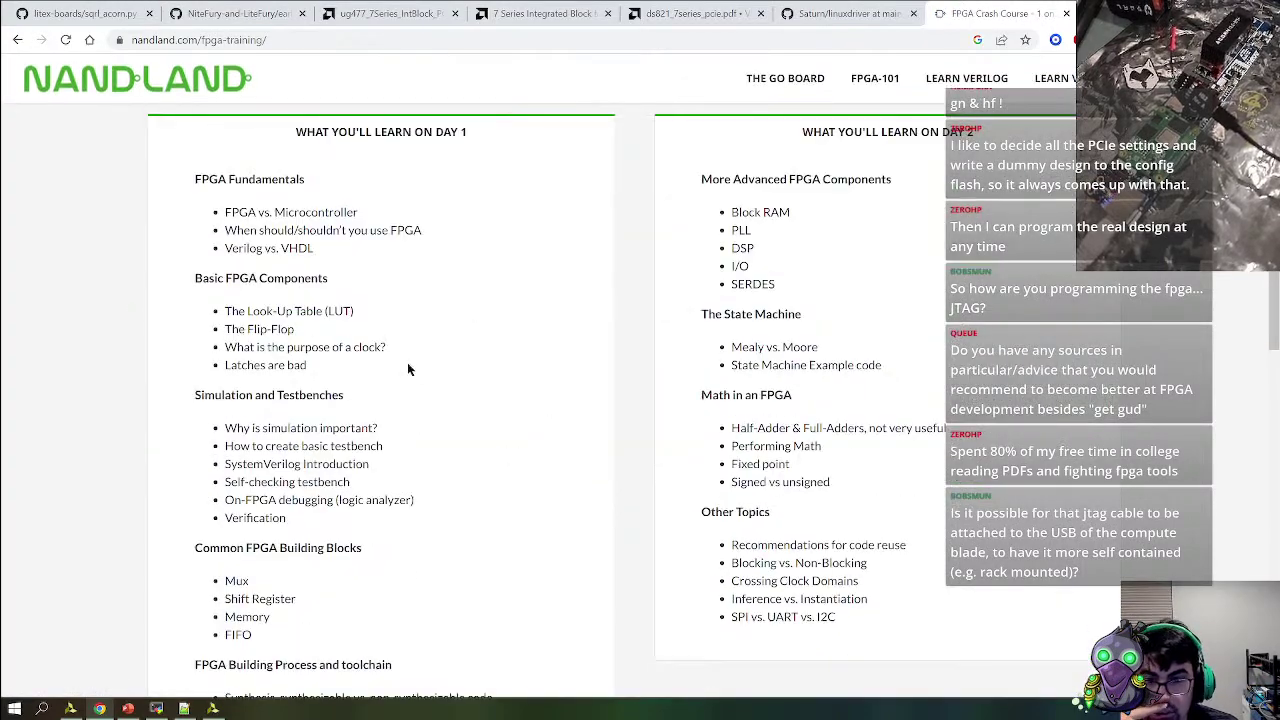
pyautogui.scroll(-3, 344, 646)
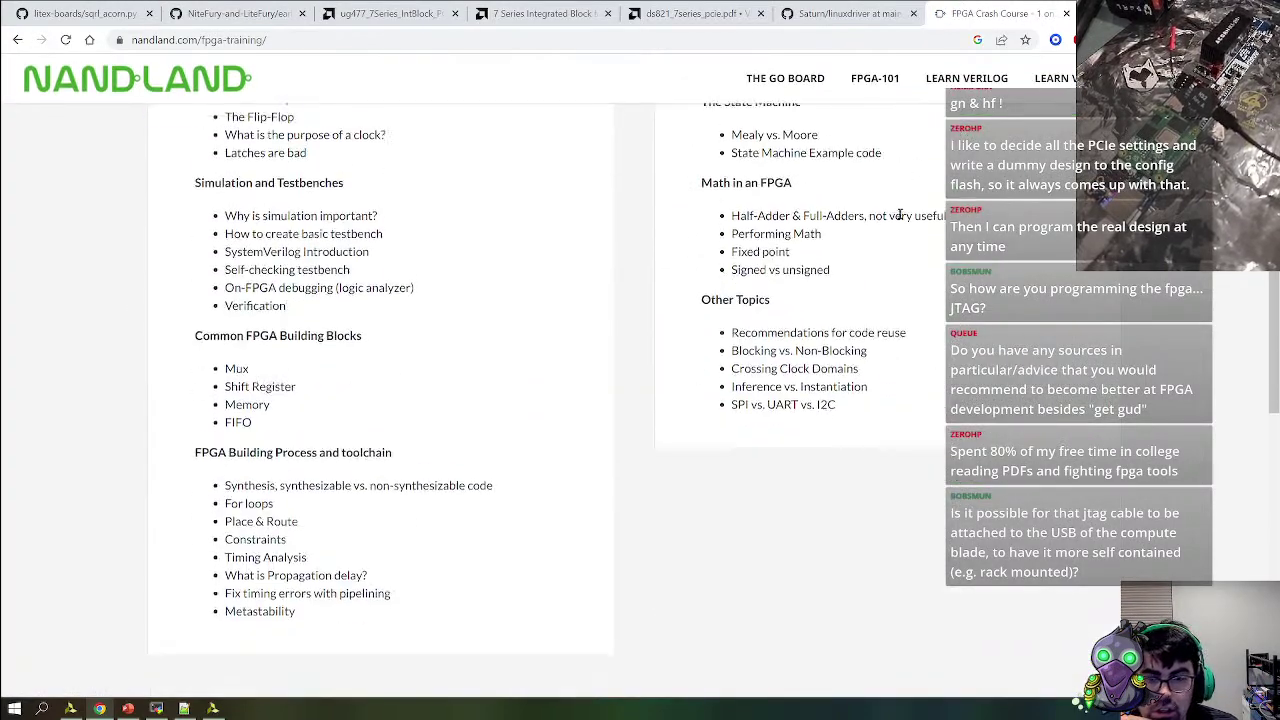
pyautogui.scroll(5, 318, 511)
pyautogui.scroll(2, 318, 511)
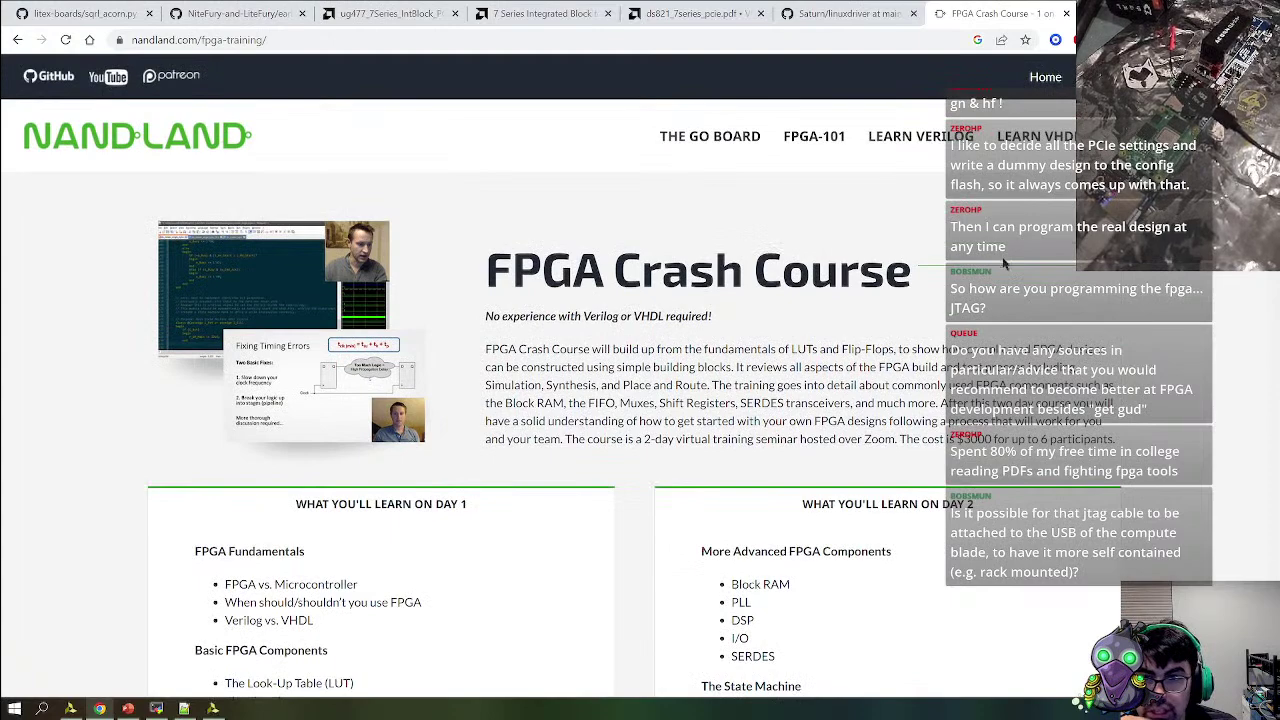
# Open Nandland's Learn VHDL page and look through its tutorials, reserved words, modules and operators
pyautogui.click(1040, 134)
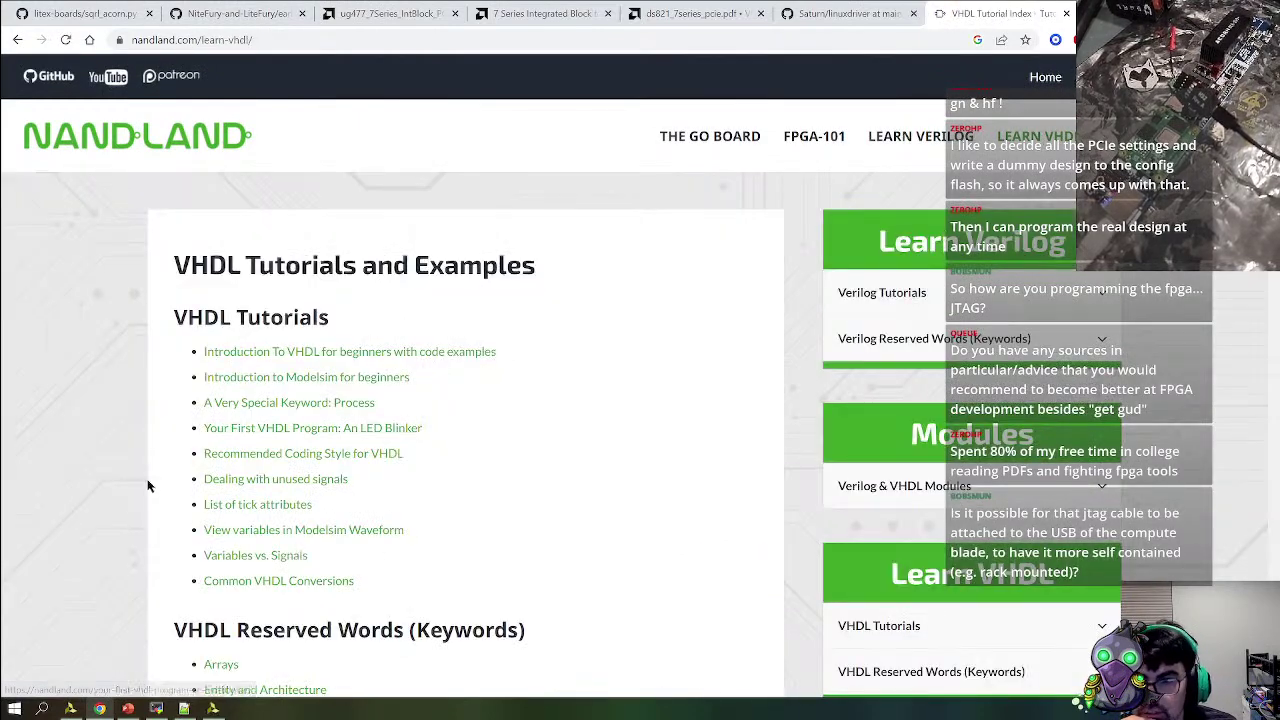
pyautogui.scroll(-4, 318, 410)
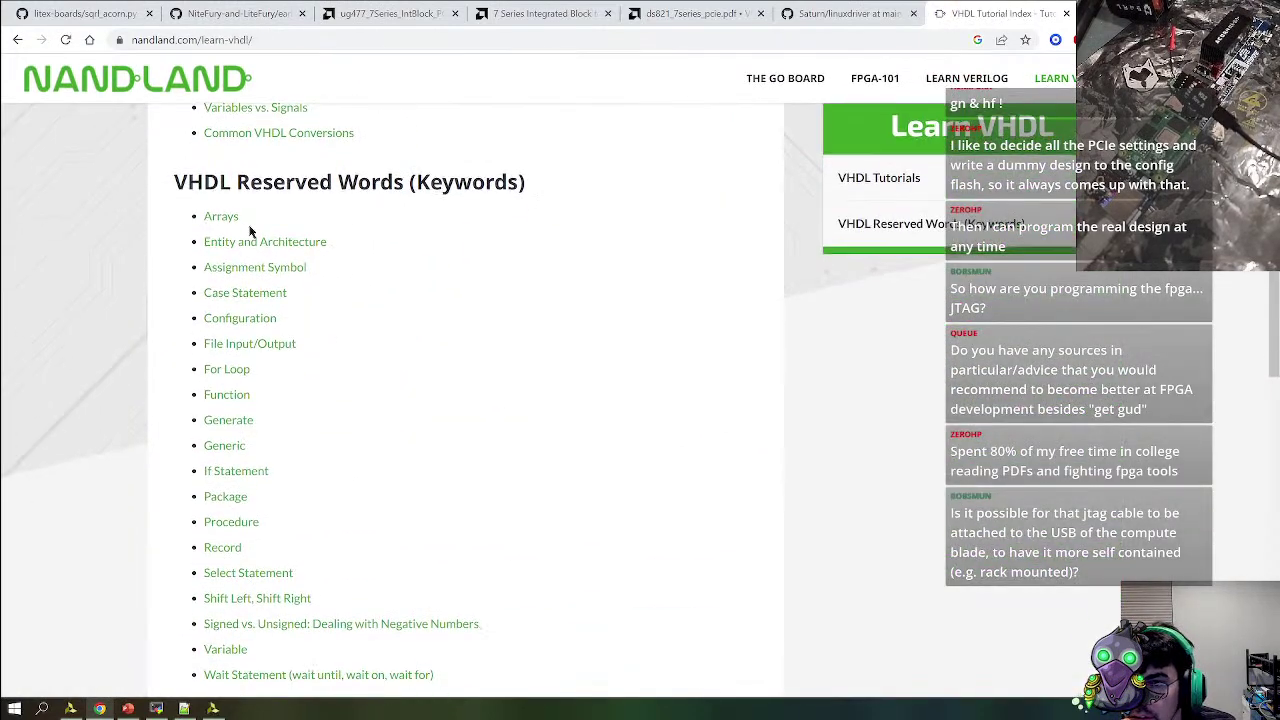
pyautogui.scroll(-5, 280, 400)
pyautogui.scroll(-2, 237, 281)
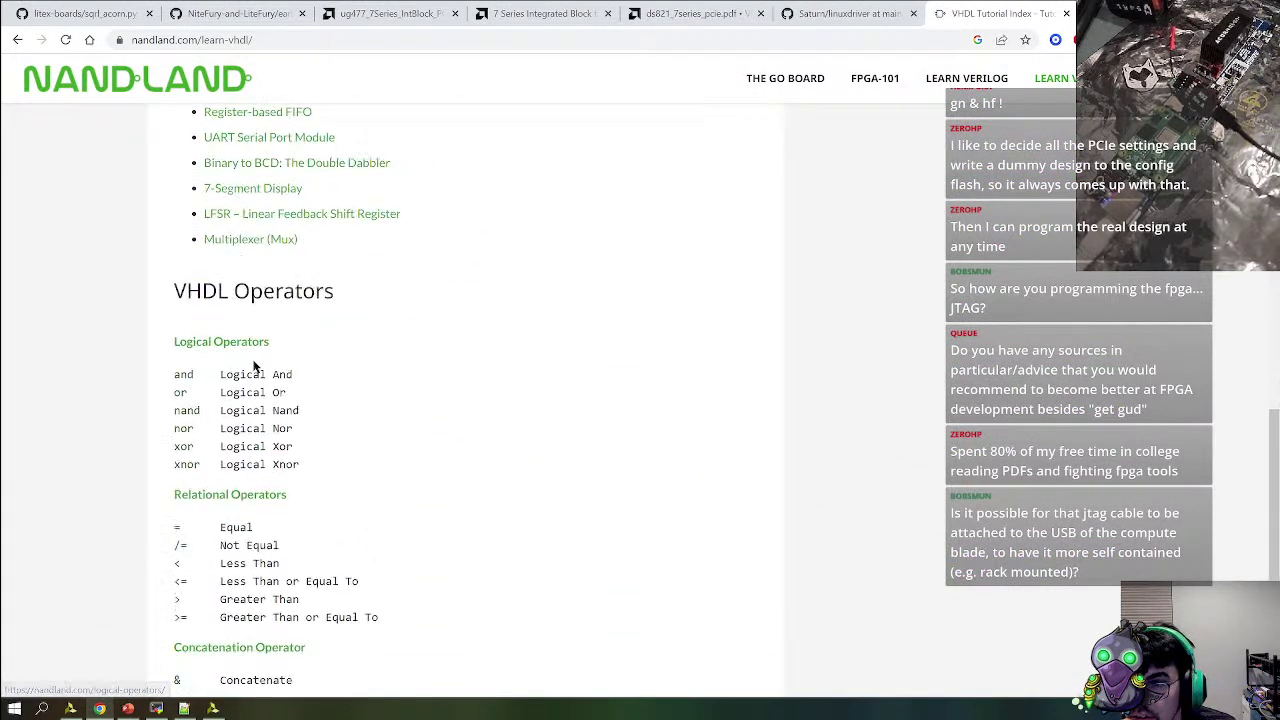
pyautogui.scroll(3, 237, 281)
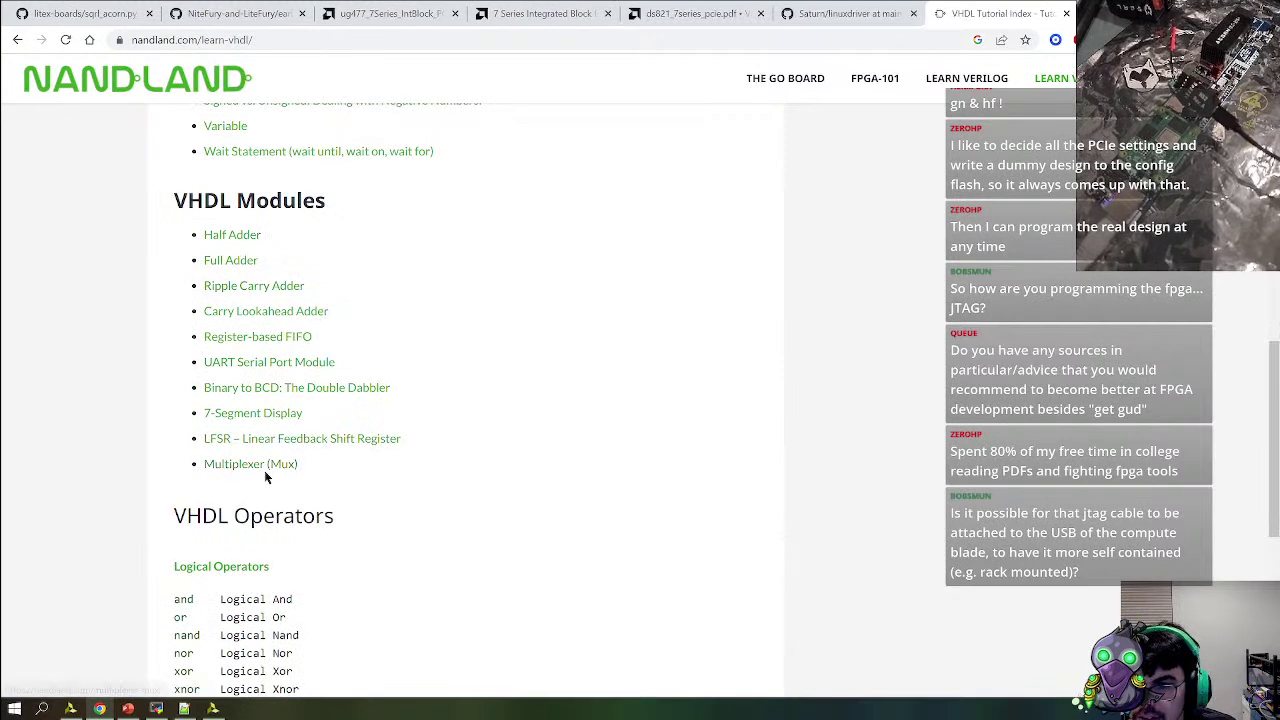
pyautogui.scroll(-1, 226, 273)
pyautogui.scroll(-4, 403, 457)
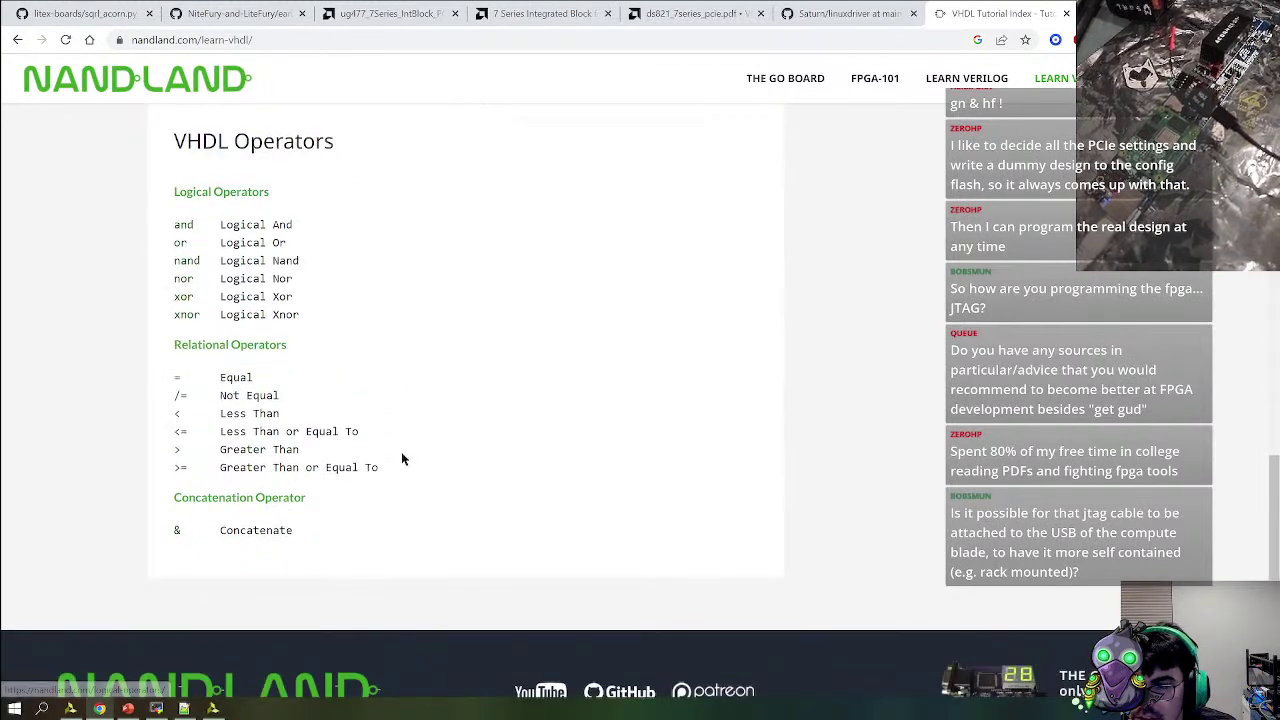
pyautogui.scroll(5, 403, 457)
# Open Nandland's Learn Verilog page and look through its tutorials, reserved words and modules
pyautogui.click(990, 80)
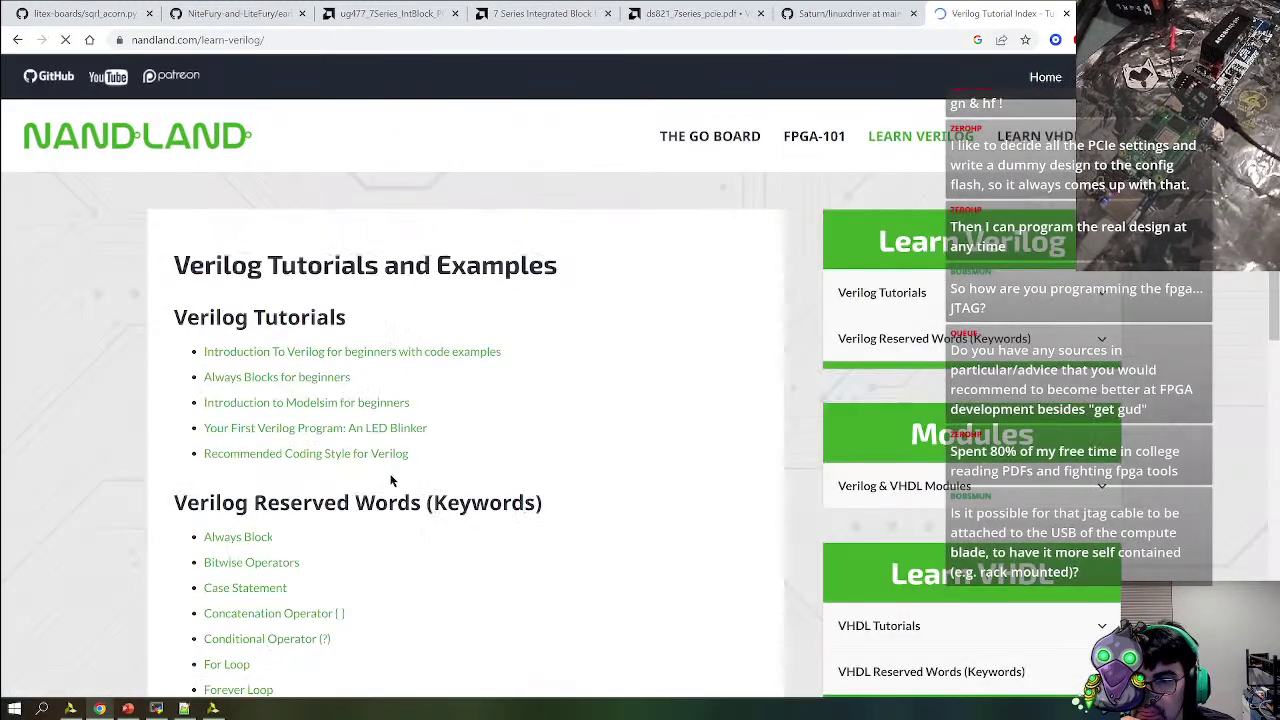
pyautogui.scroll(-7, 377, 320)
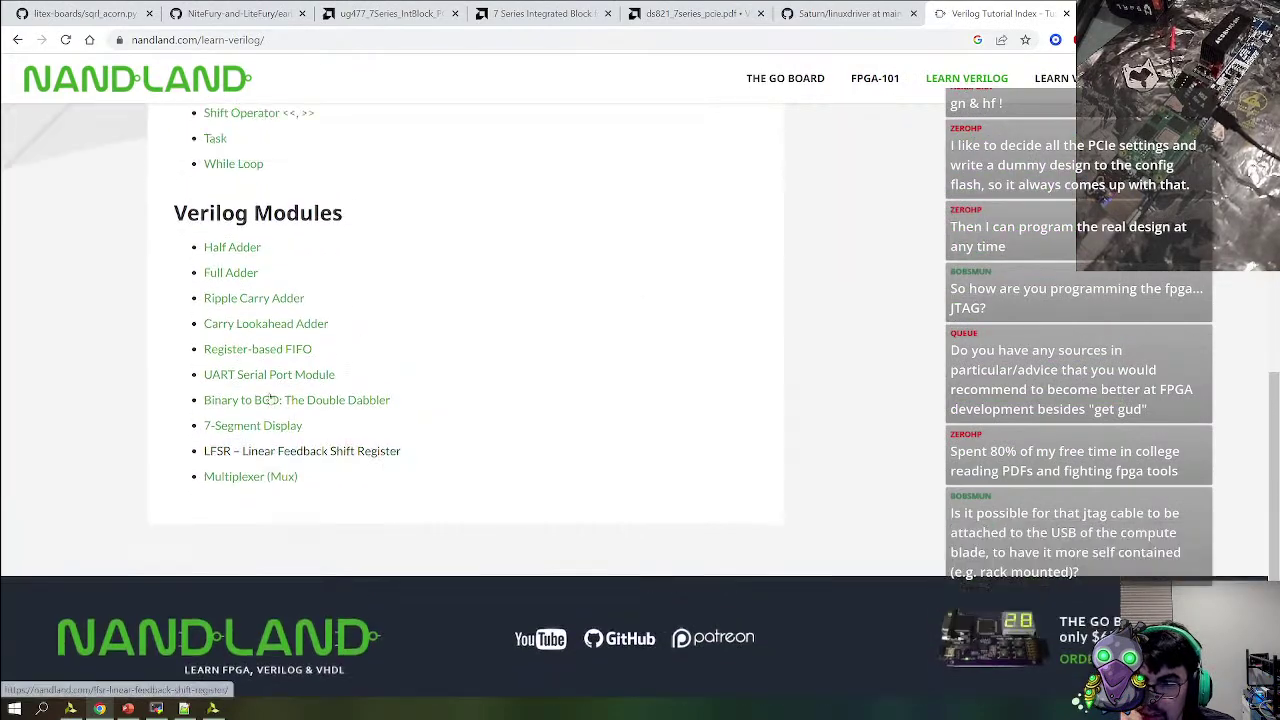
pyautogui.scroll(8, 420, 378)
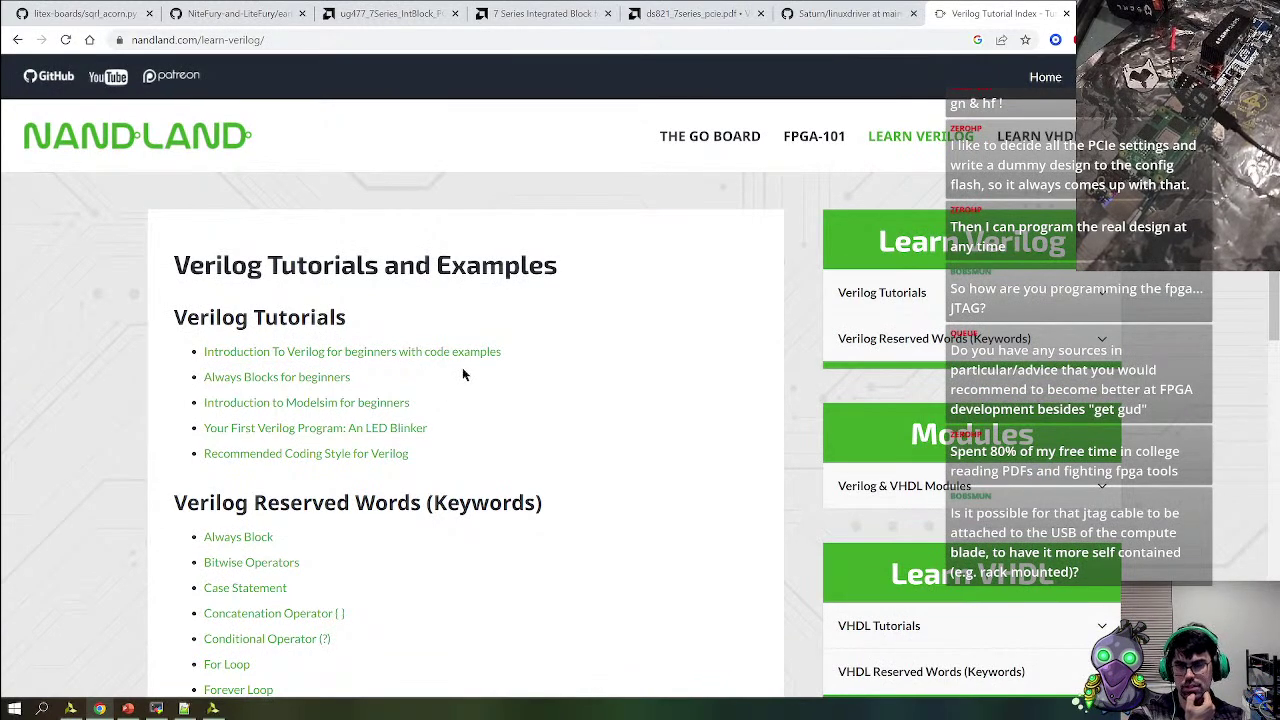
# Go to pynq.io and read through the home page's overview, key technologies, software and getting-started sections
pyautogui.click(294, 40)
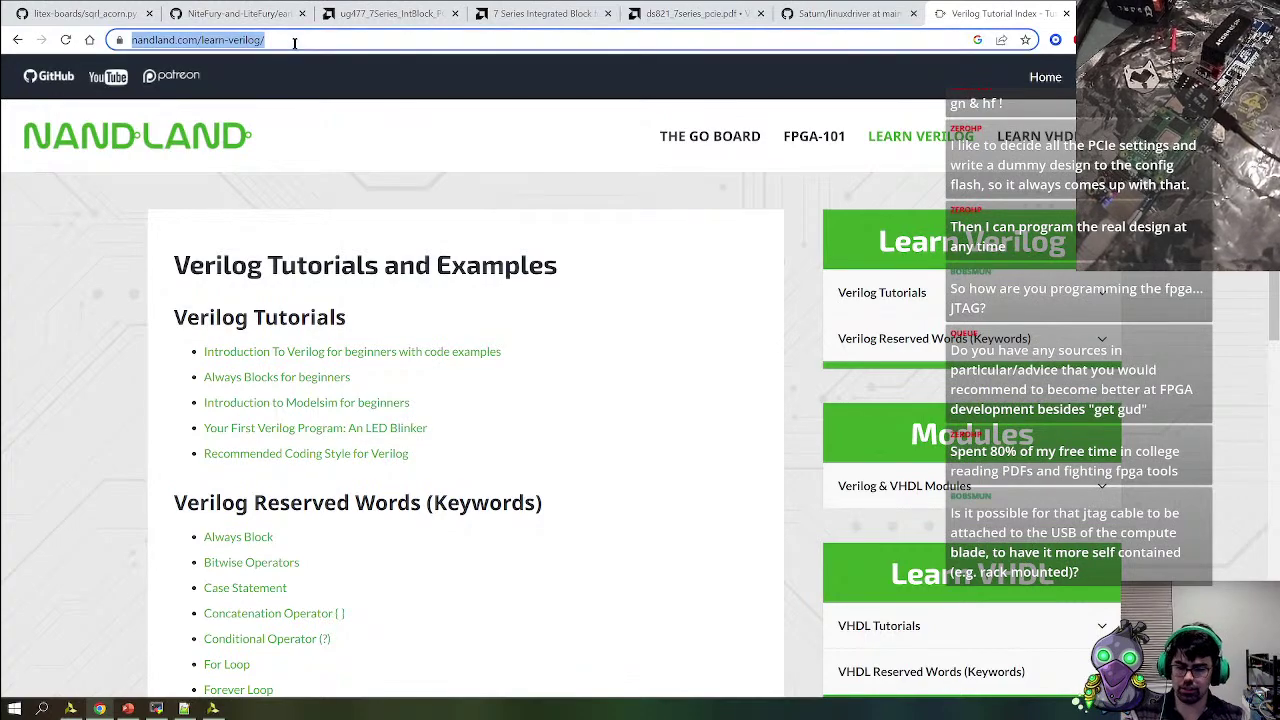
pyautogui.write('pynq.io')
pyautogui.press('Return')
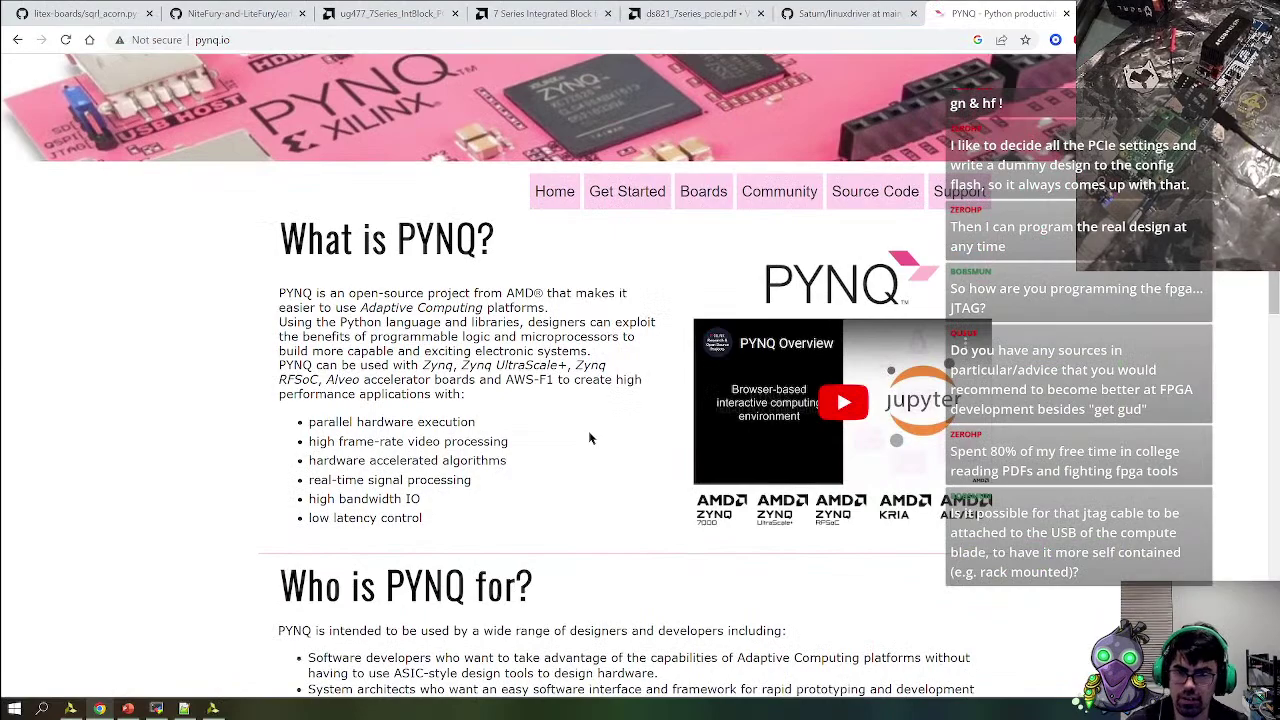
pyautogui.scroll(-6, 600, 450)
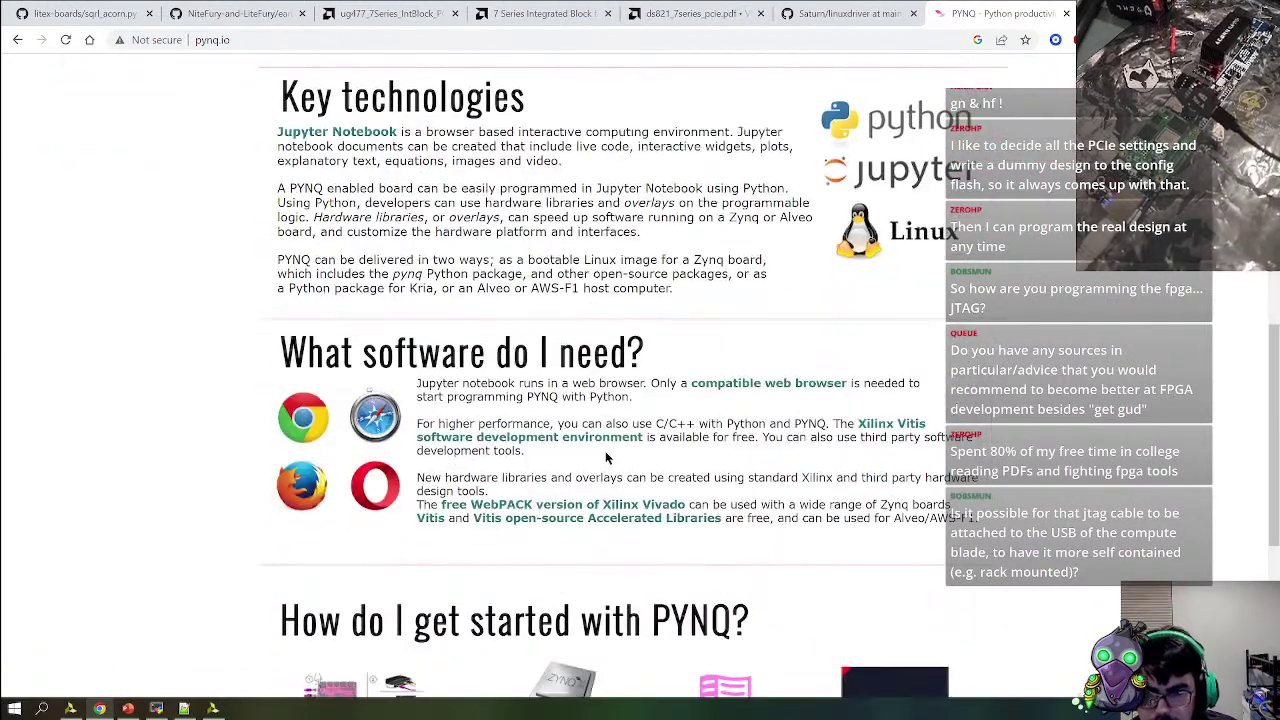
pyautogui.scroll(-4, 608, 453)
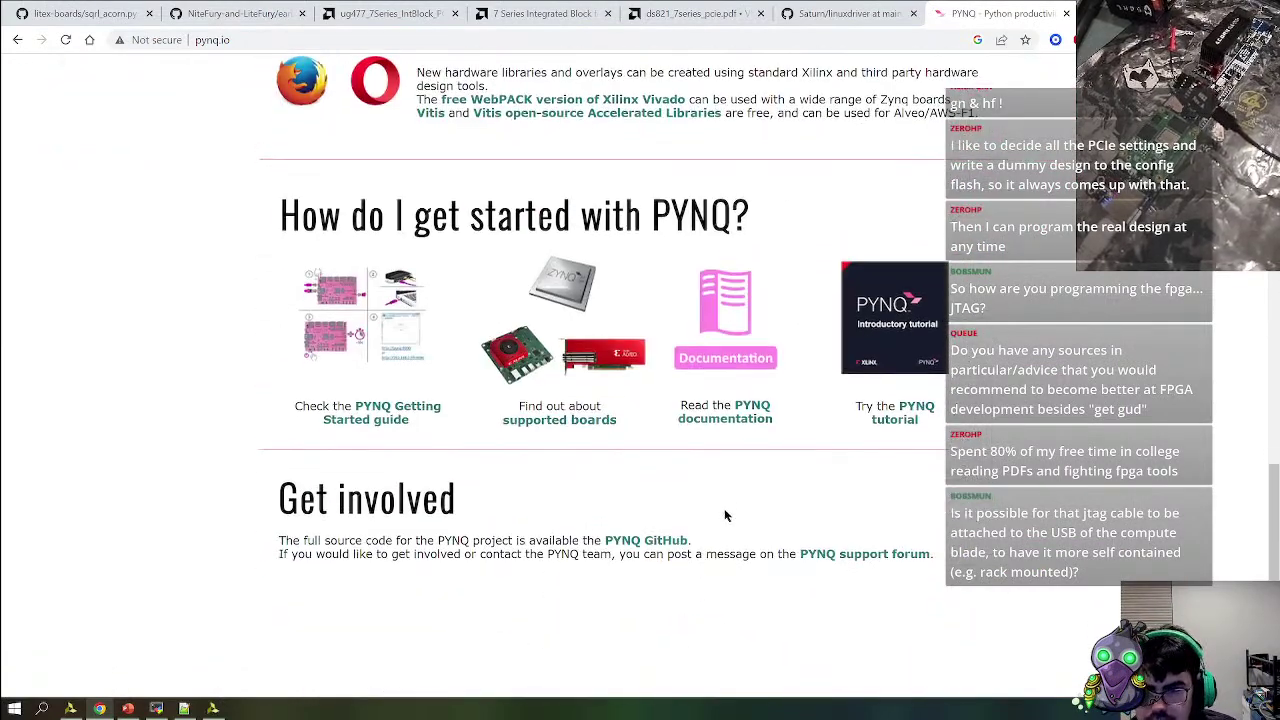
pyautogui.scroll(6, 722, 483)
pyautogui.scroll(4, 722, 483)
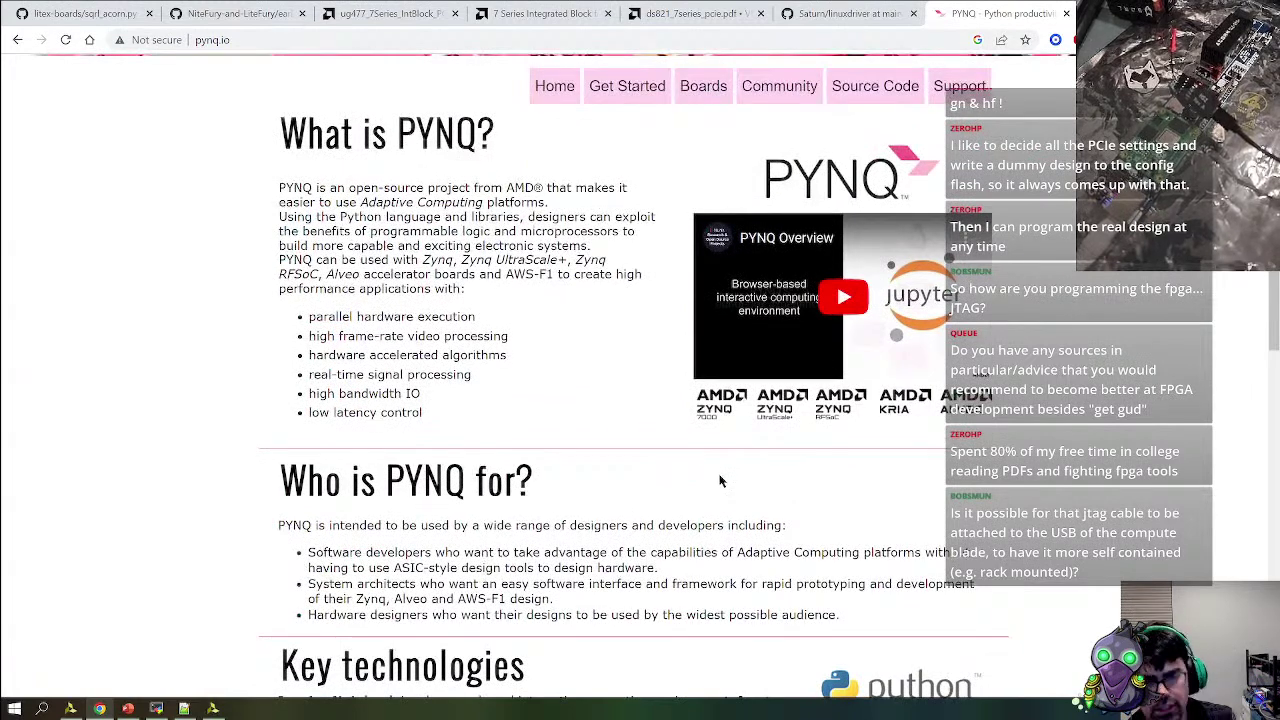
# Open the PYNQ support forum, return to the PYNQ home page and review its Key technologies section
pyautogui.click(955, 86)
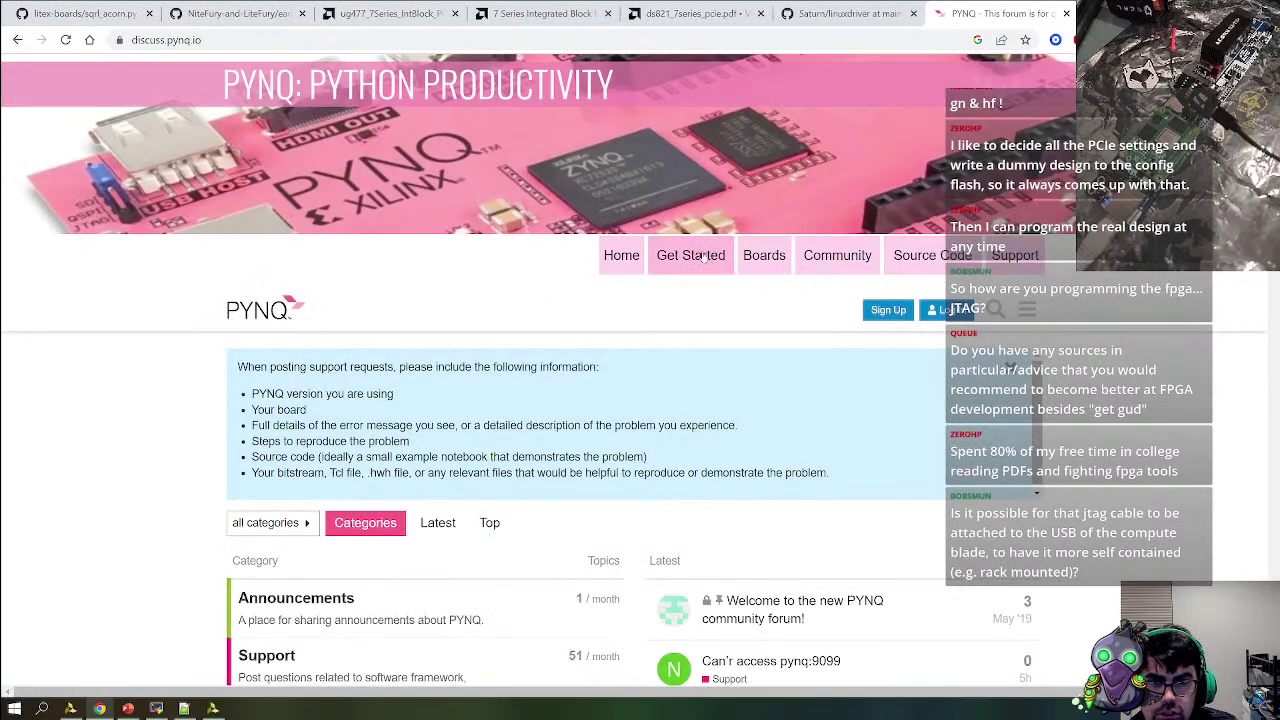
pyautogui.click(630, 262)
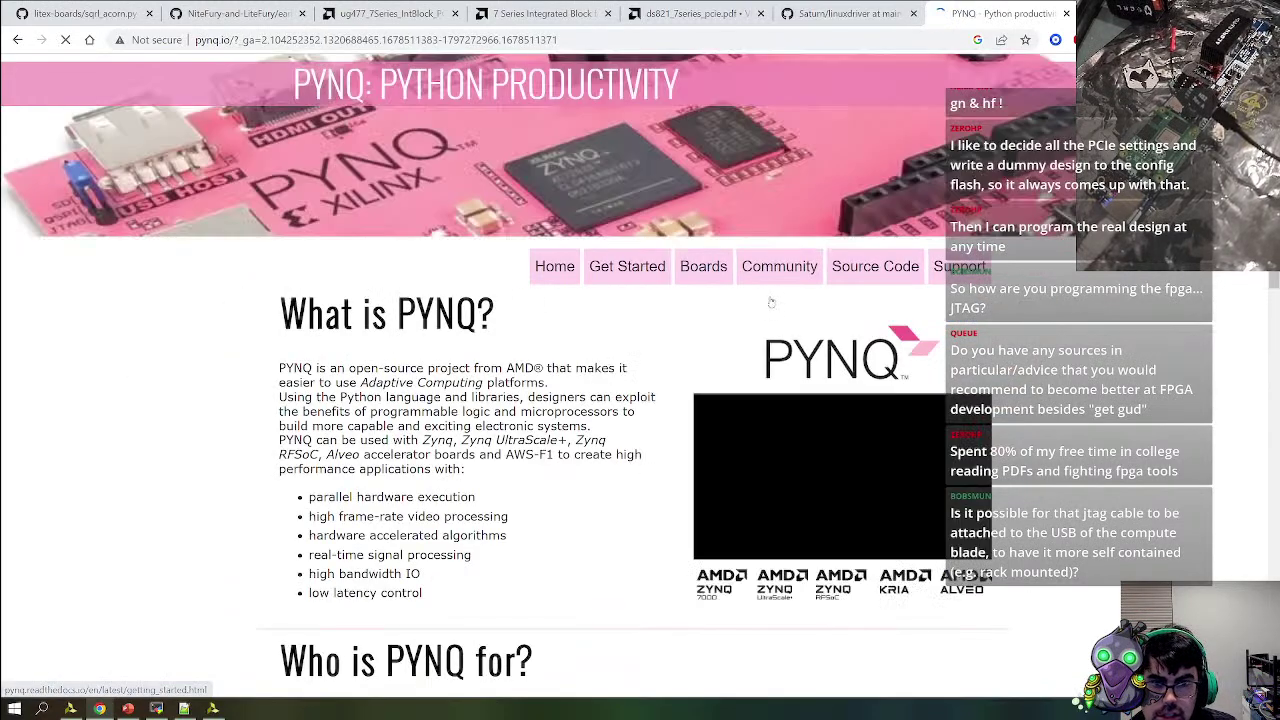
pyautogui.scroll(-6, 770, 310)
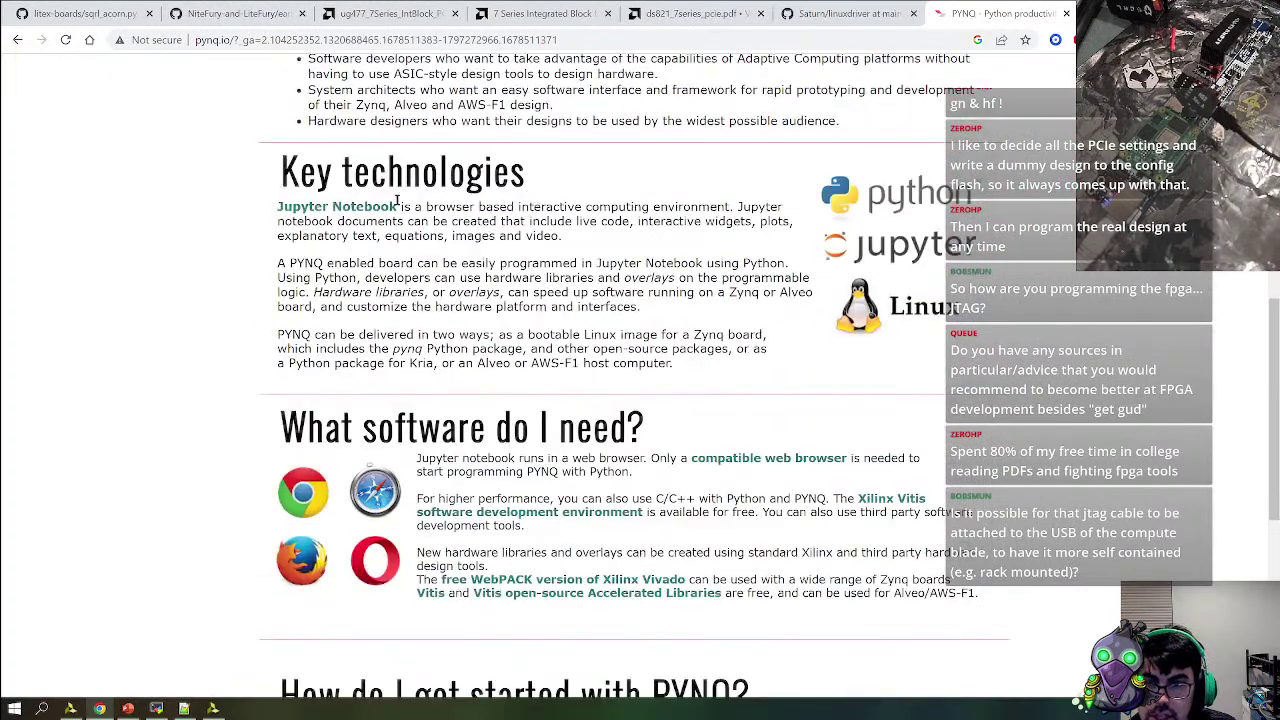
# Open the PYNQ documentation and read its PYNQ Overlays page and the PYNQ-Z1 Overlays page
pyautogui.scroll(-5, 703, 371)
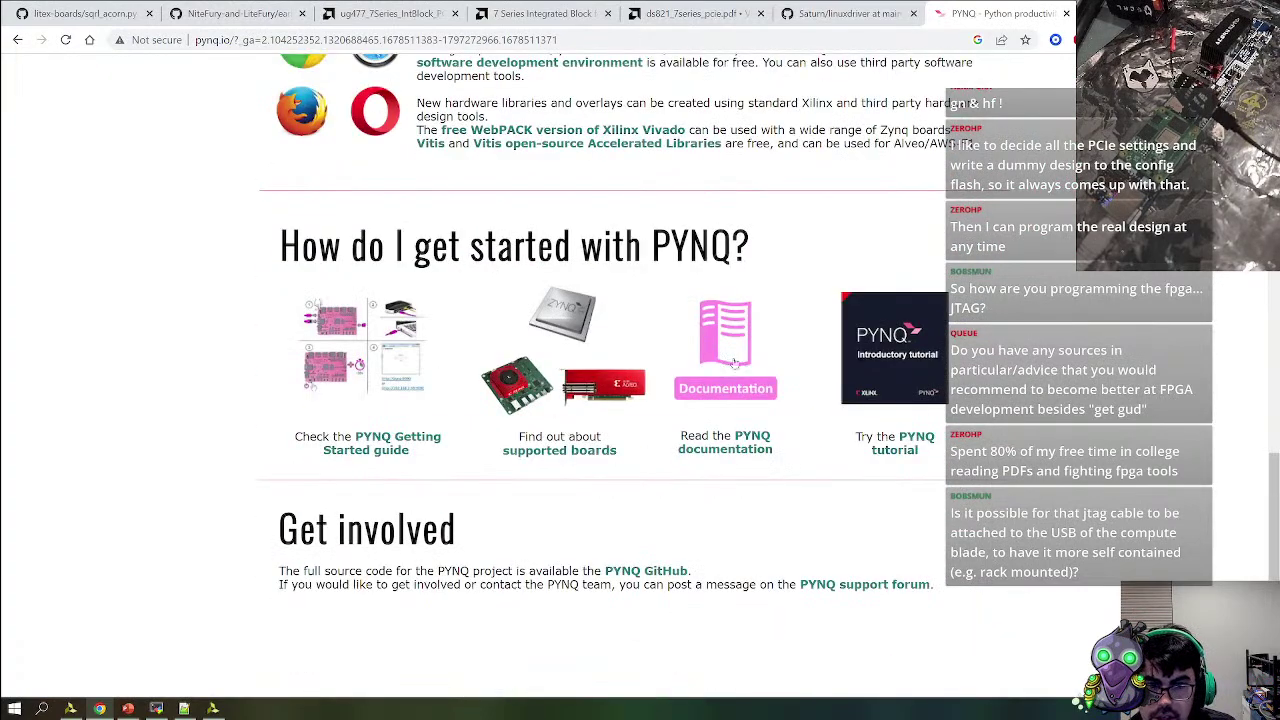
pyautogui.click(733, 363)
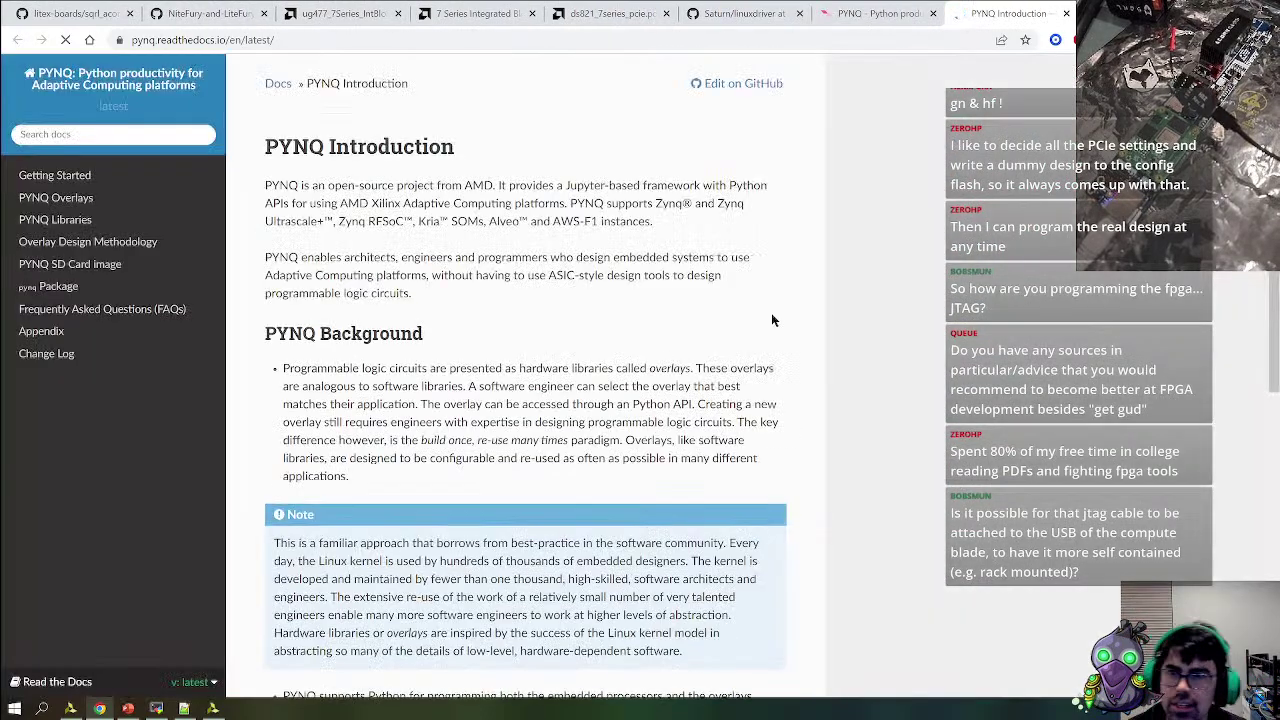
pyautogui.click(56, 198)
pyautogui.scroll(-3, 552, 368)
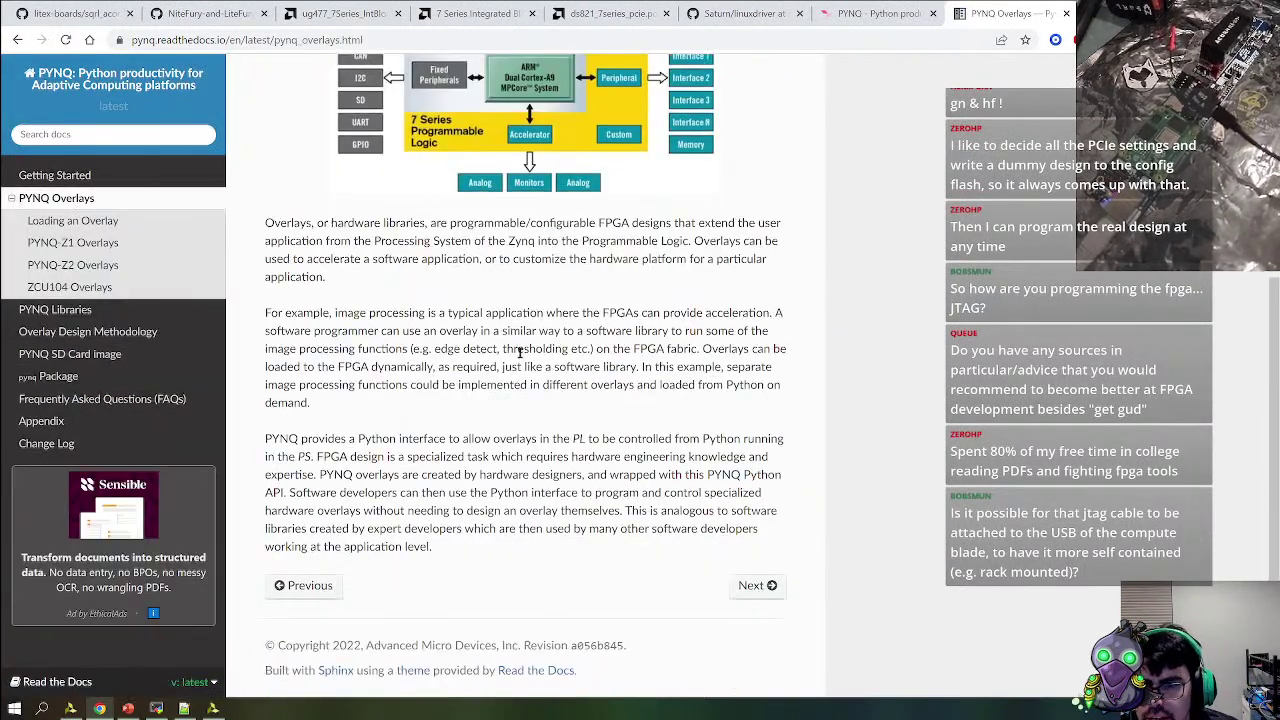
pyautogui.click(72, 242)
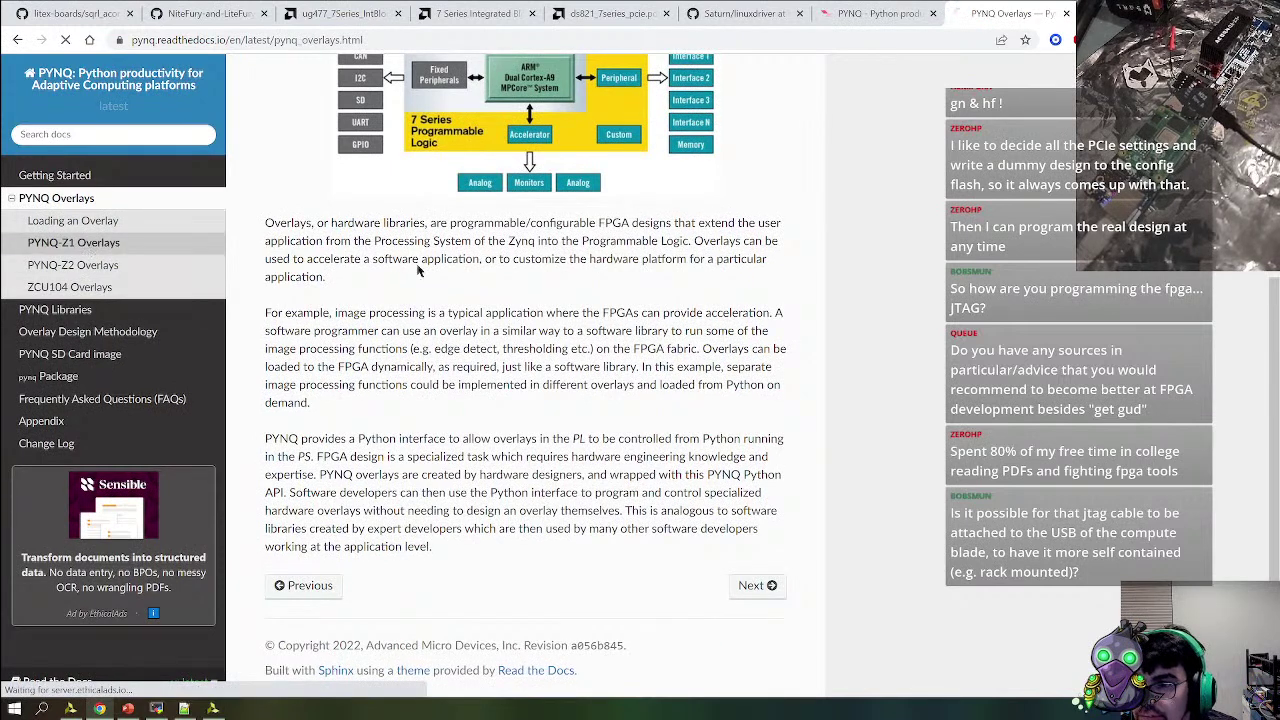
pyautogui.scroll(-3, 518, 298)
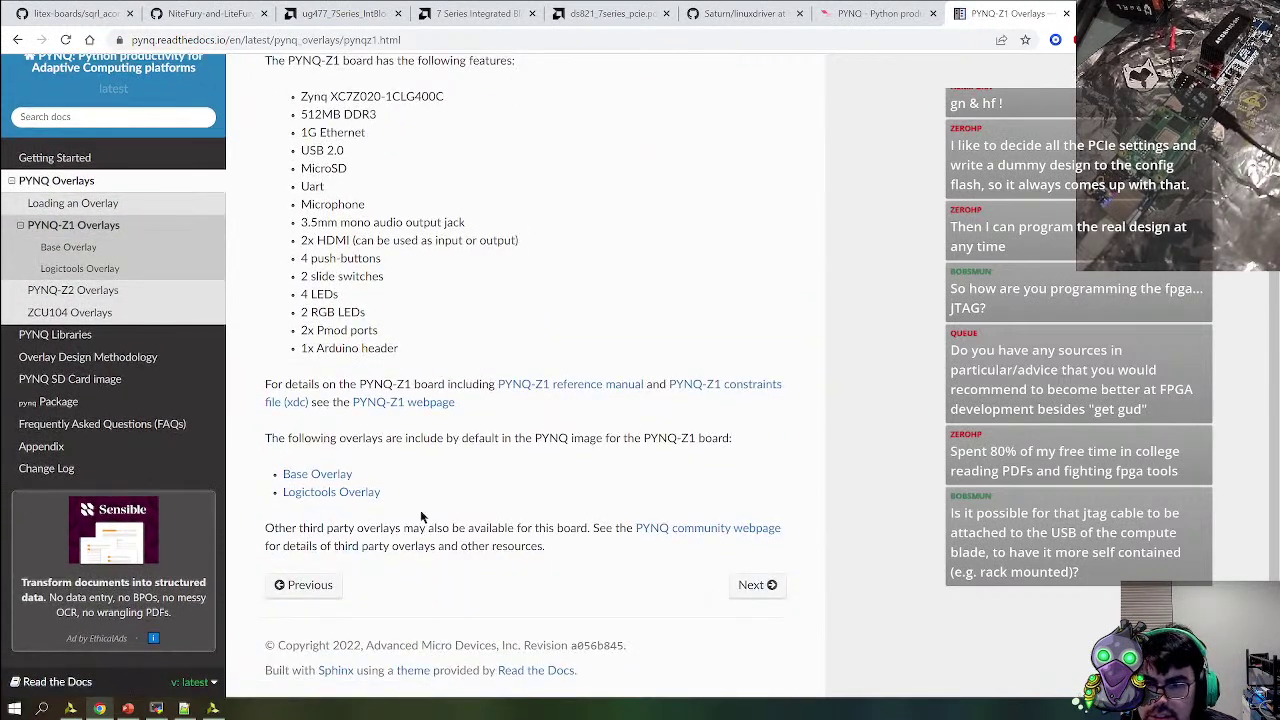
# Read the Overlay Design Methodology page and continue through its Overlay Design chapter to the Existing Overlays section
pyautogui.click(127, 362)
pyautogui.scroll(-3, 443, 375)
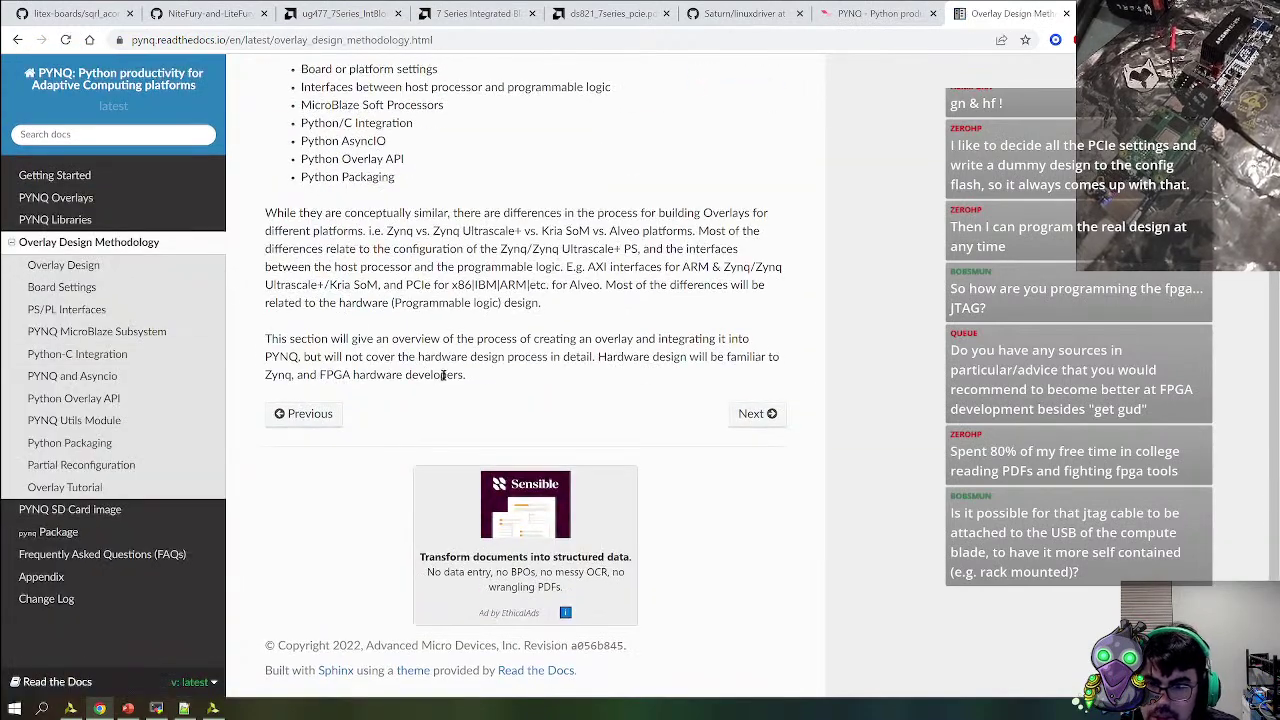
pyautogui.click(758, 414)
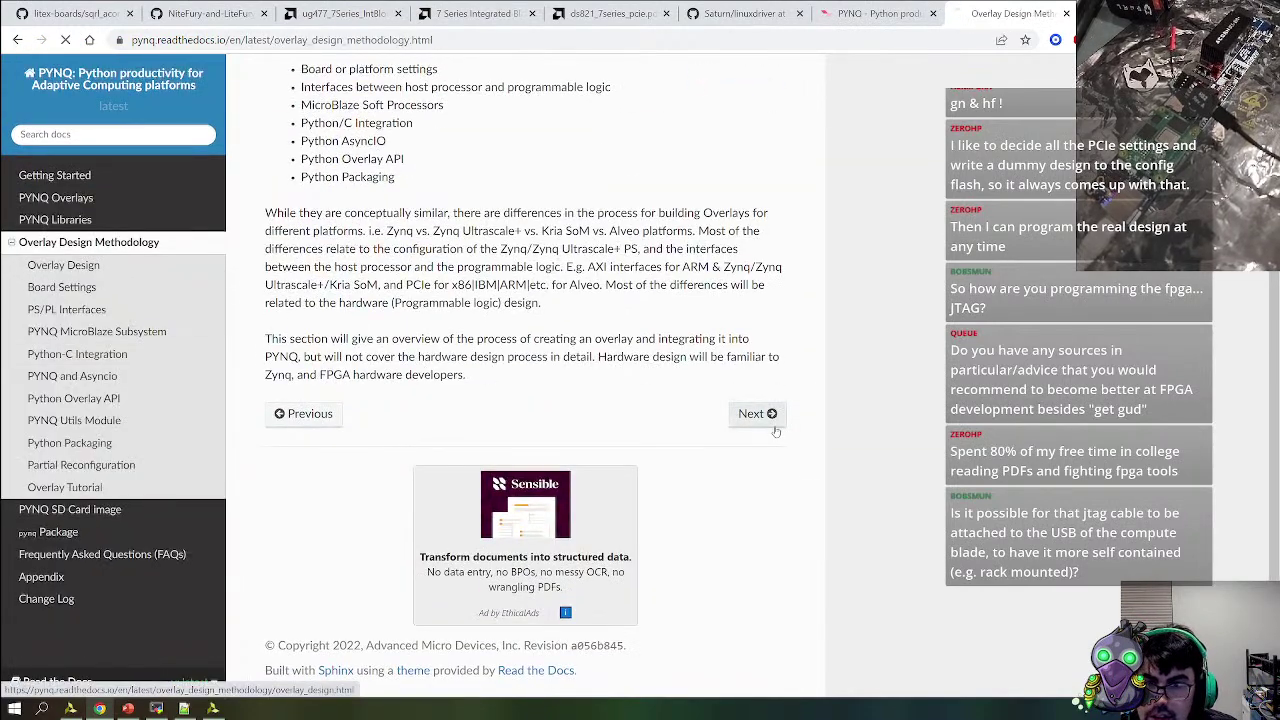
pyautogui.scroll(-15, 768, 427)
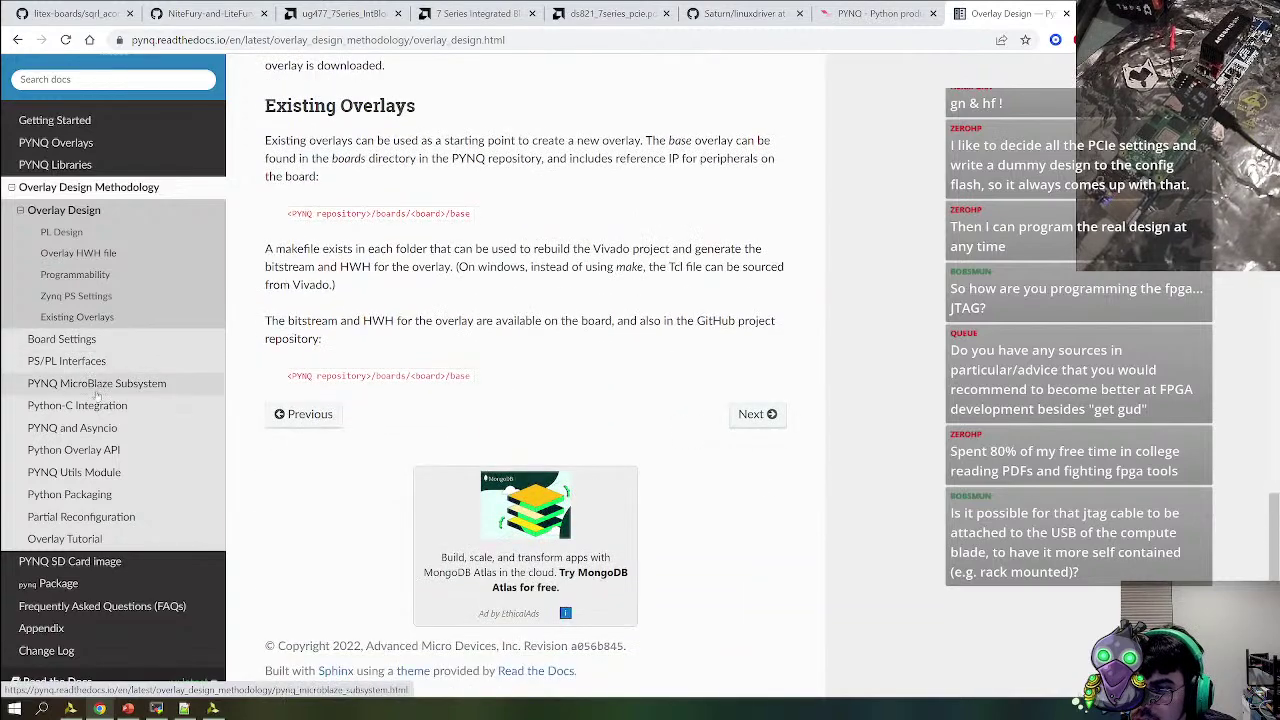
# Open the Overlay Tutorial and skim it from Developing a Single IP through to the Included Drivers section
pyautogui.click(67, 540)
pyautogui.scroll(-3, 643, 387)
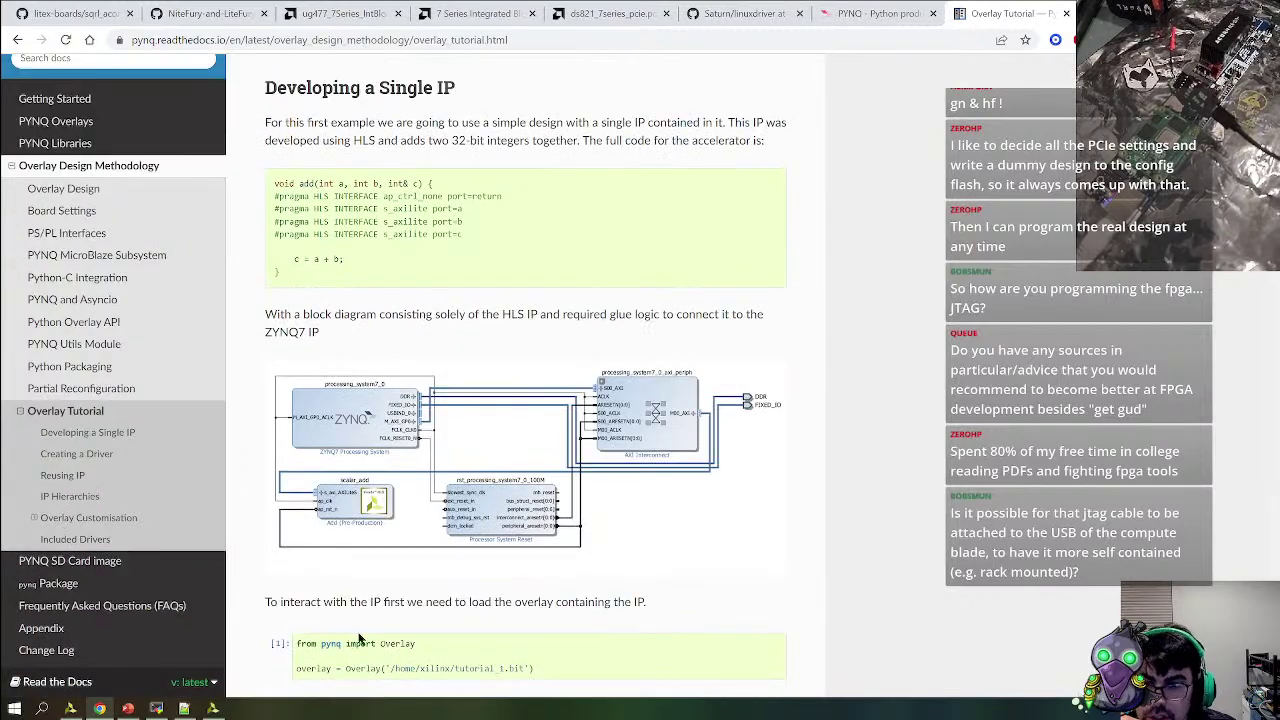
pyautogui.scroll(-12, 560, 453)
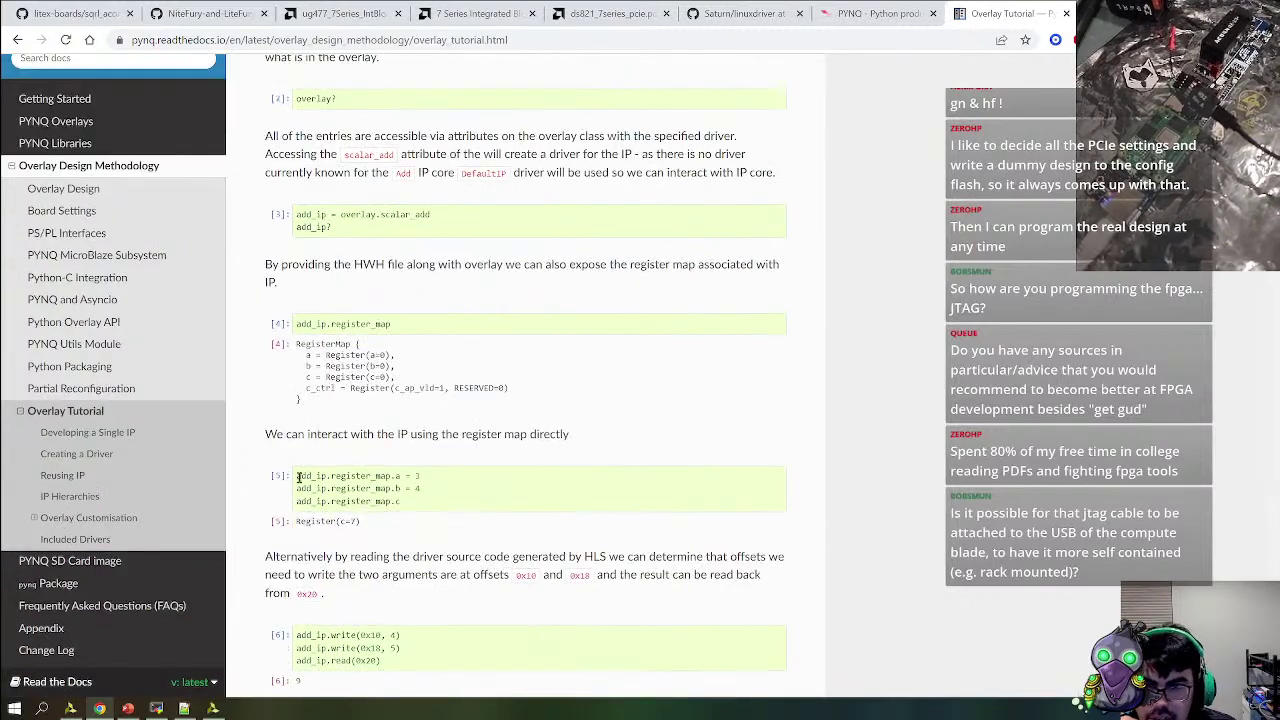
pyautogui.scroll(-8, 492, 556)
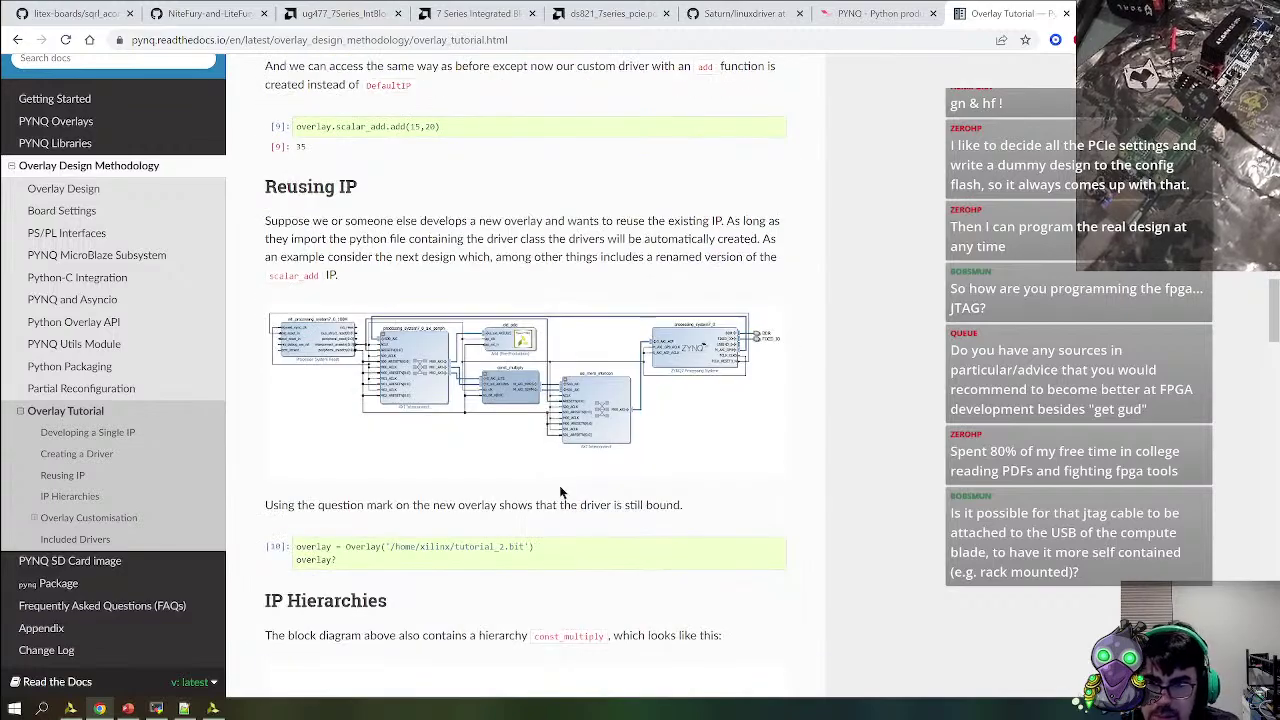
pyautogui.scroll(-15, 497, 497)
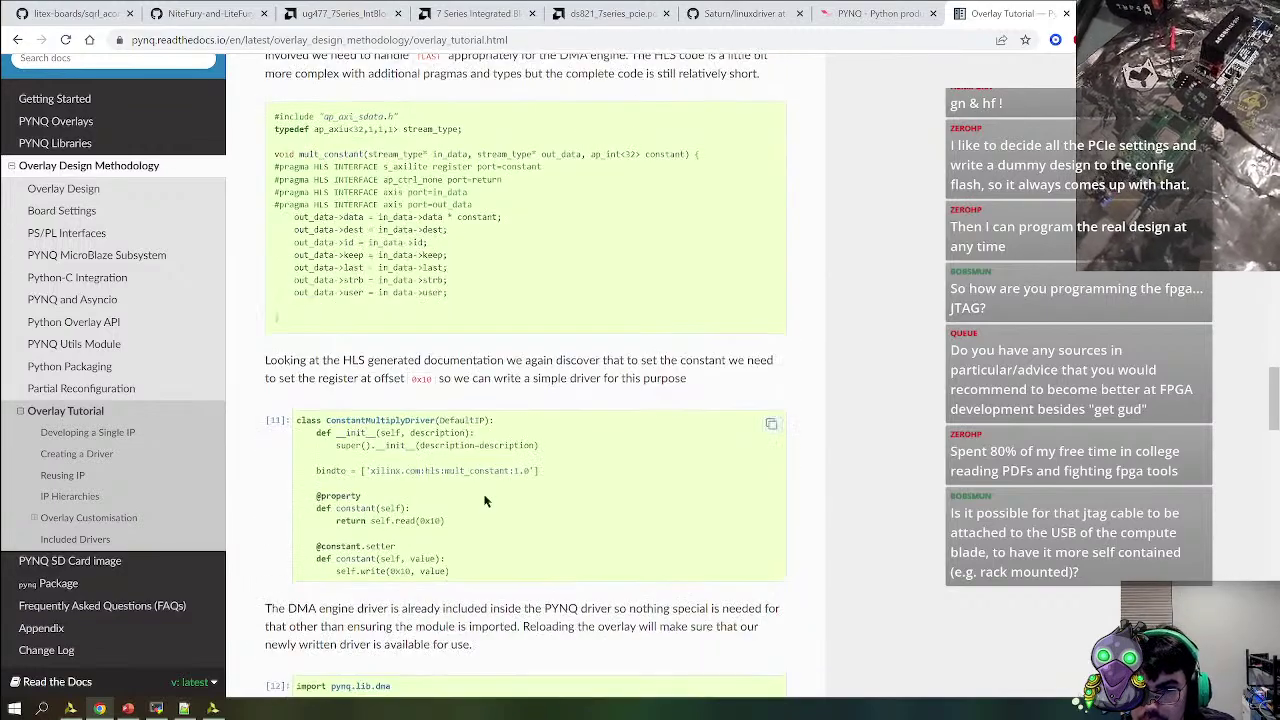
pyautogui.scroll(-13, 476, 501)
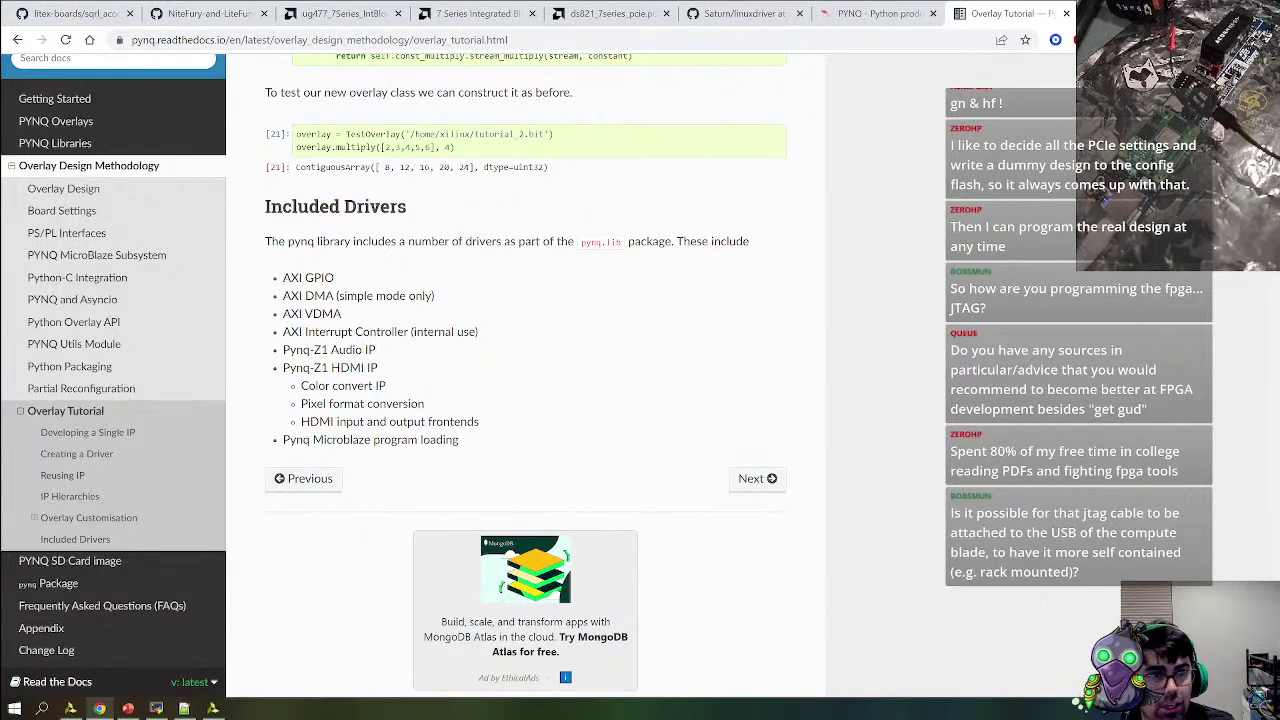
# Open Avnet's ZUBoard 1CG page in a new tab and read the description and features, highlighting the memory and logic cell specifications
pyautogui.hotkey('ctrl', 't')
pyautogui.write('avnet')
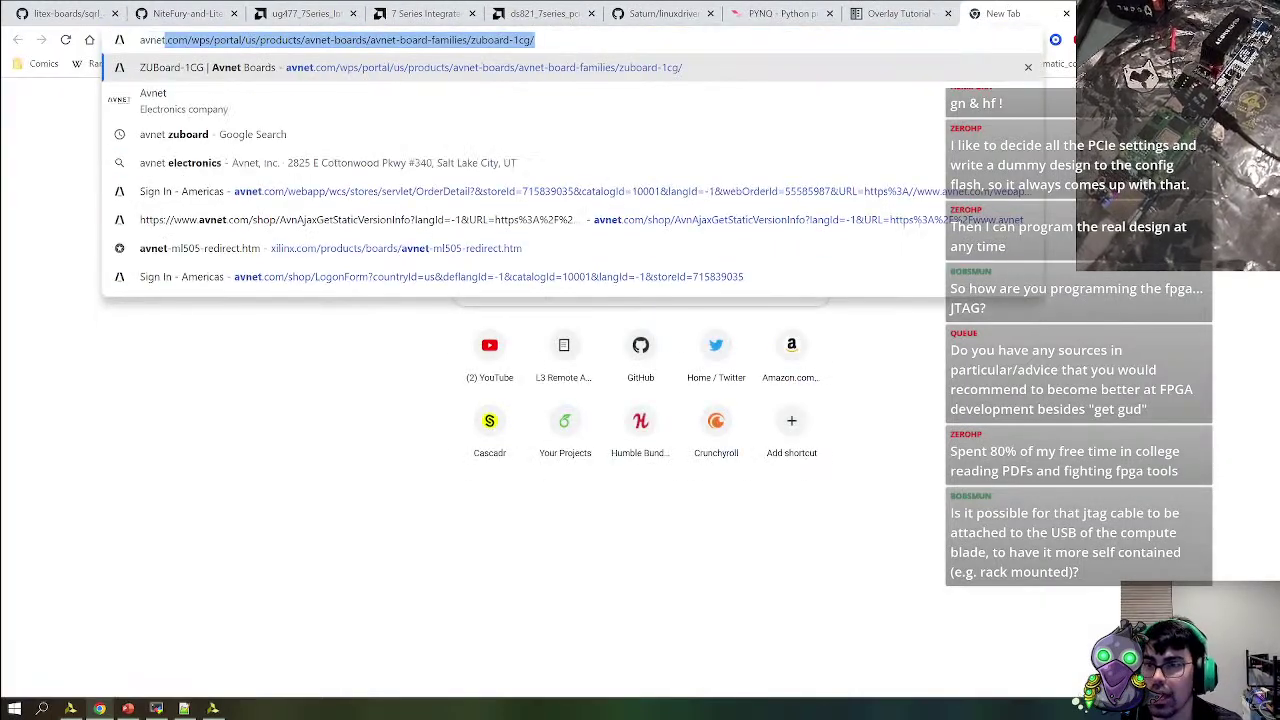
pyautogui.press('Return')
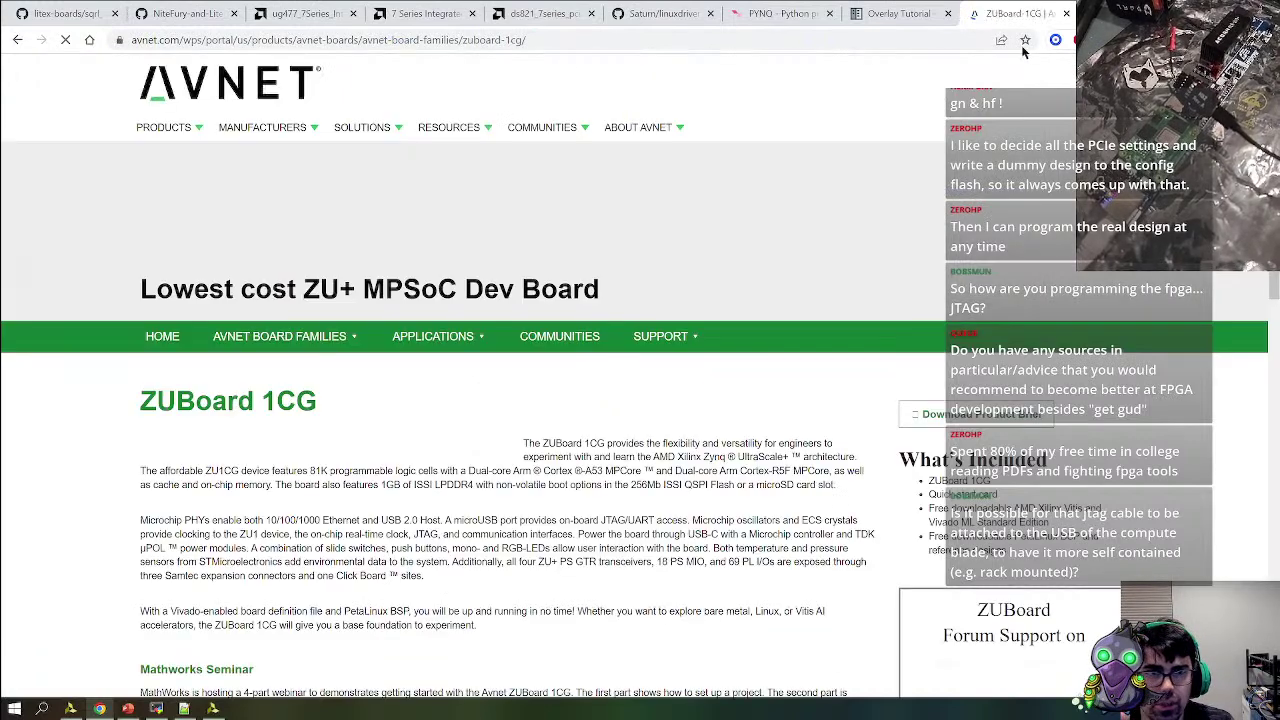
pyautogui.moveTo(283, 341)
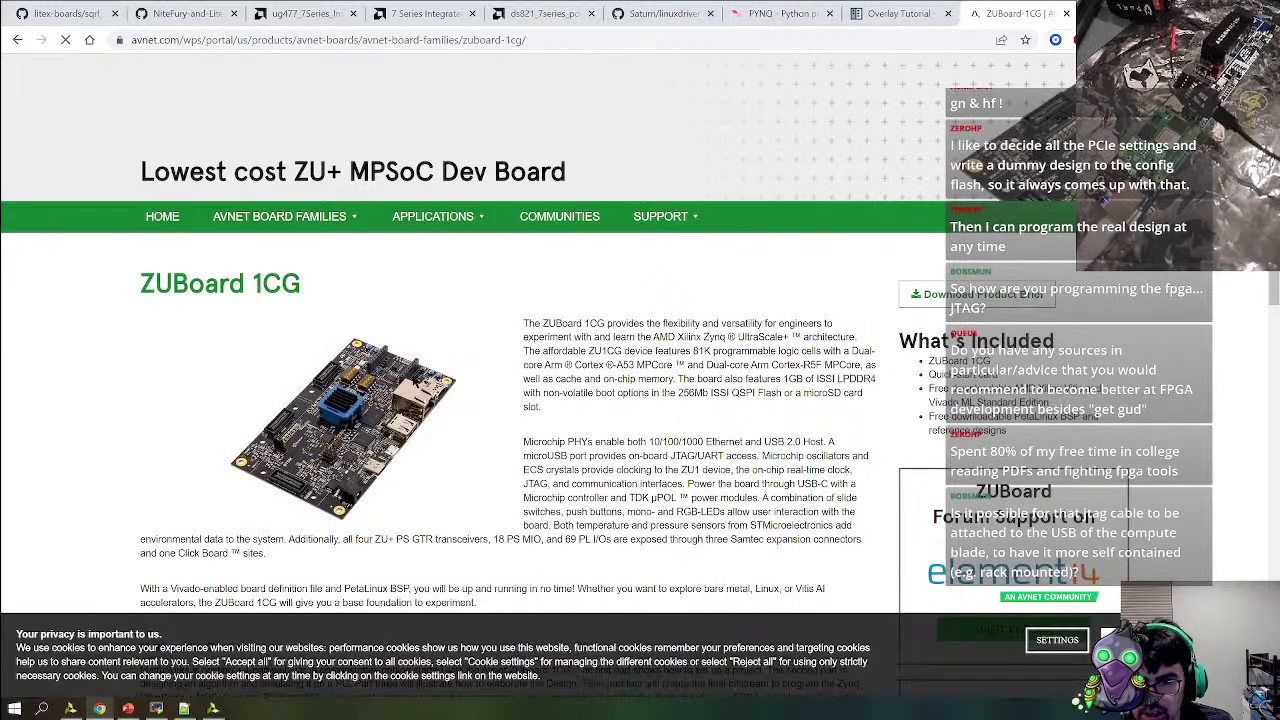
pyautogui.scroll(-2, 500, 400)
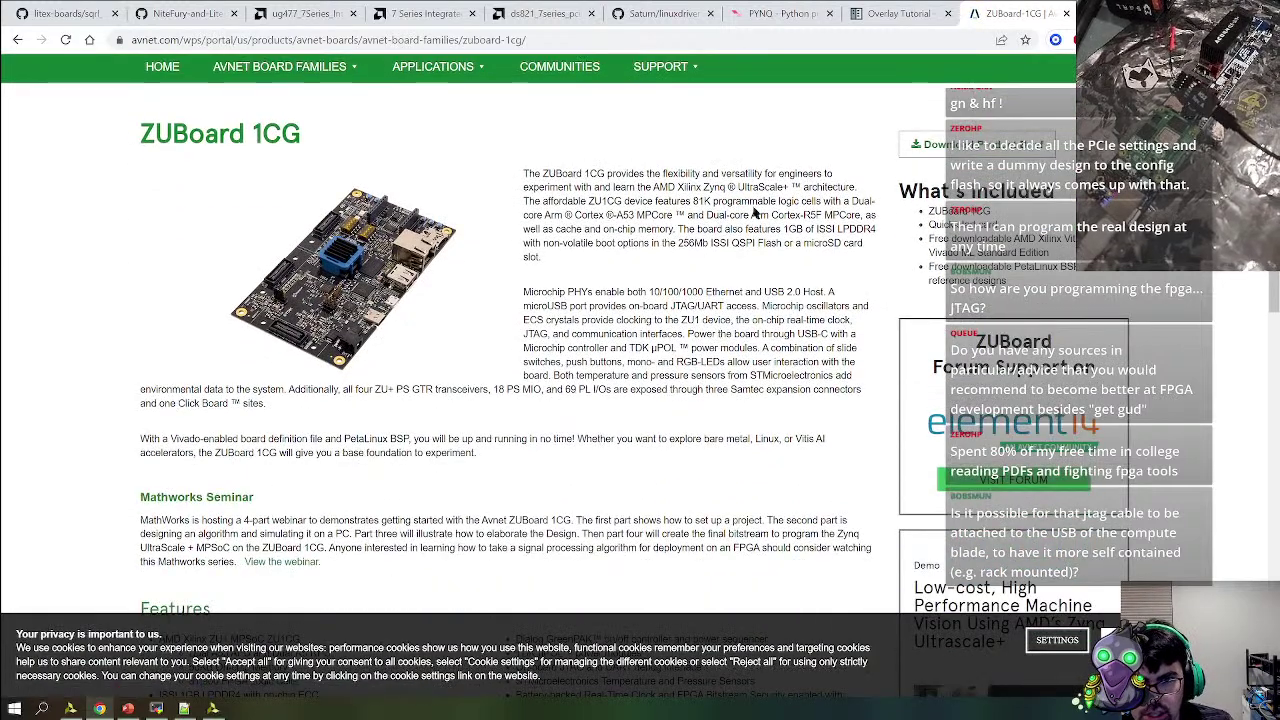
pyautogui.doubleClick(636, 201)
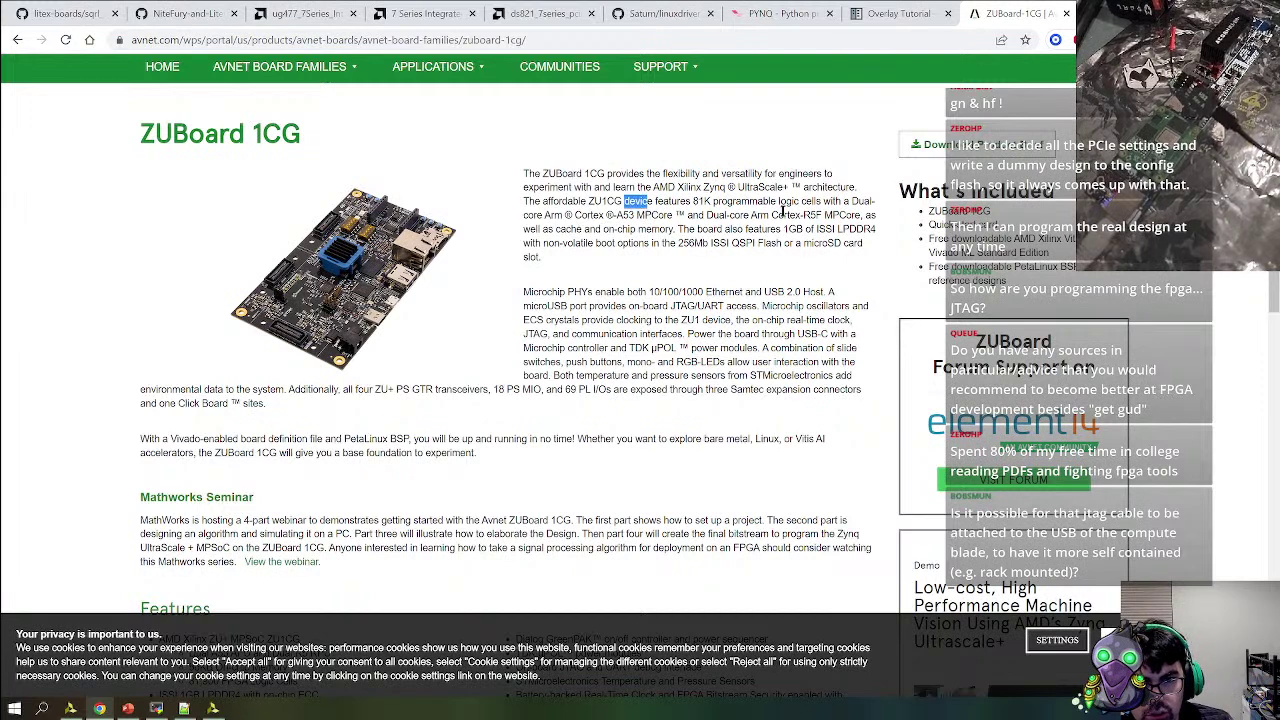
pyautogui.moveTo(787, 214); pyautogui.dragTo(872, 232)
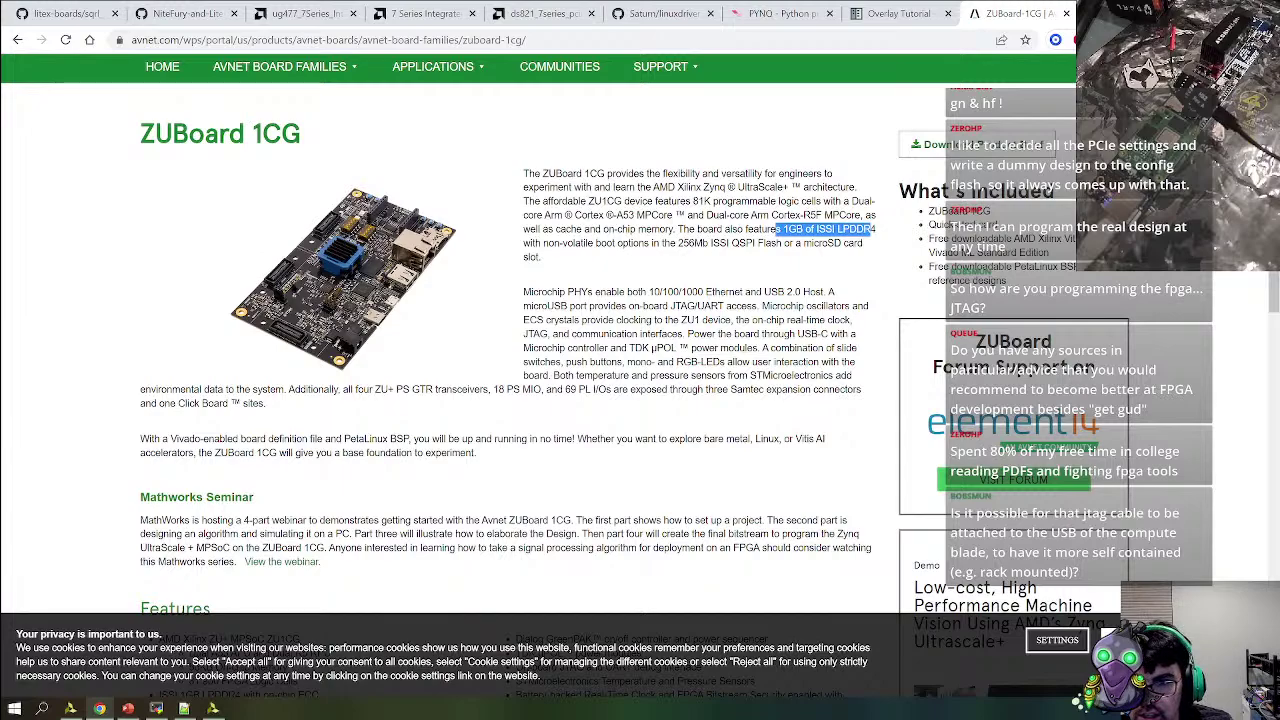
pyautogui.scroll(-3, 690, 403)
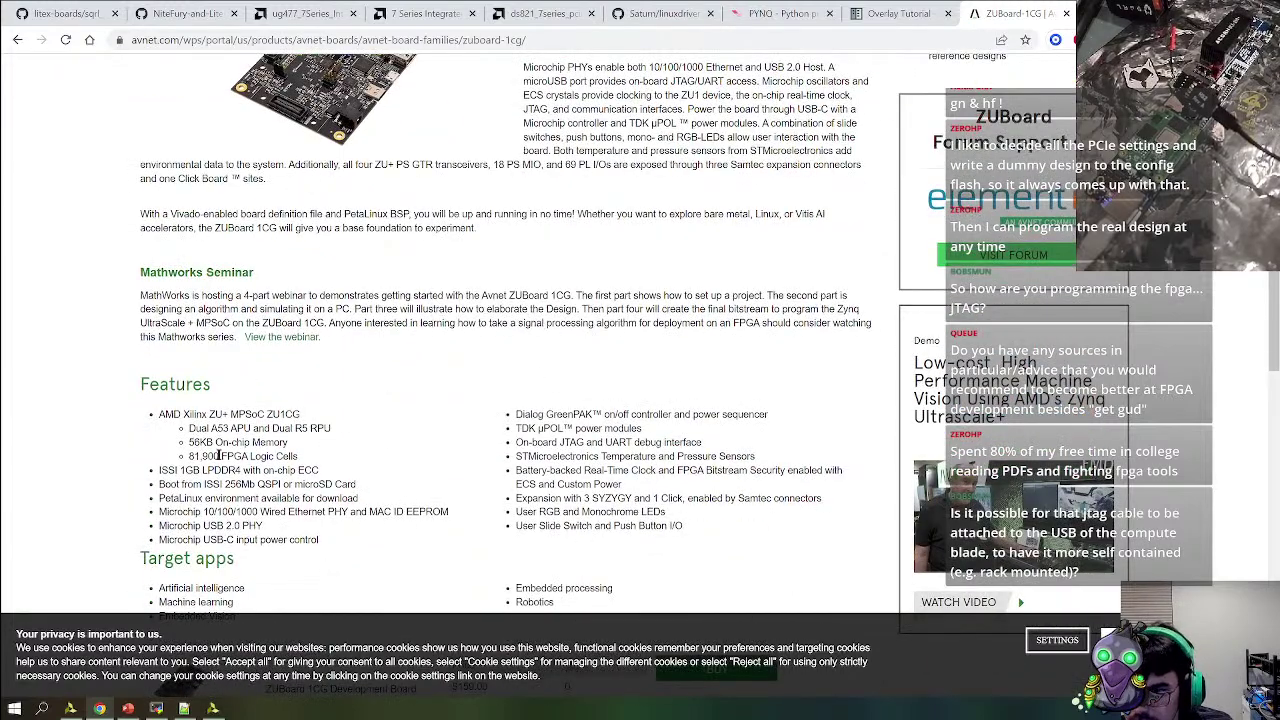
pyautogui.doubleClick(190, 455)
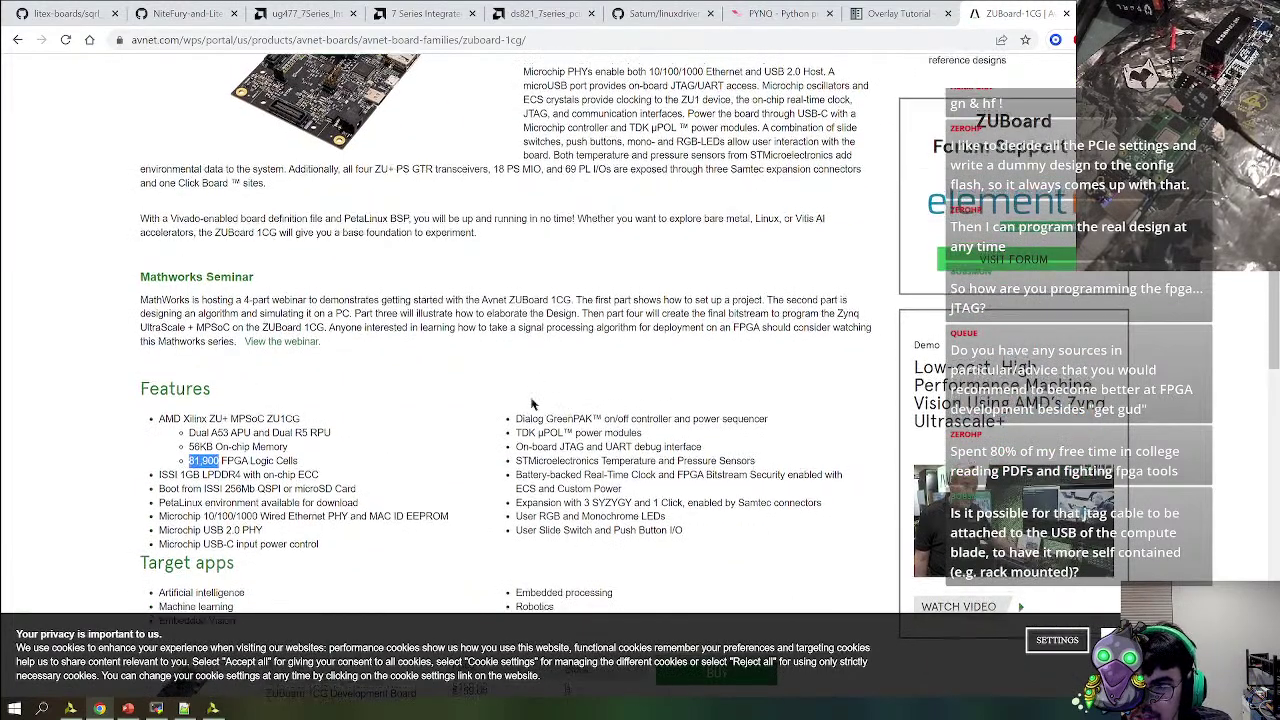
# Highlight the ZUBoard 1CG's price, then review the board's features and technical documents
pyautogui.scroll(5, 284, 389)
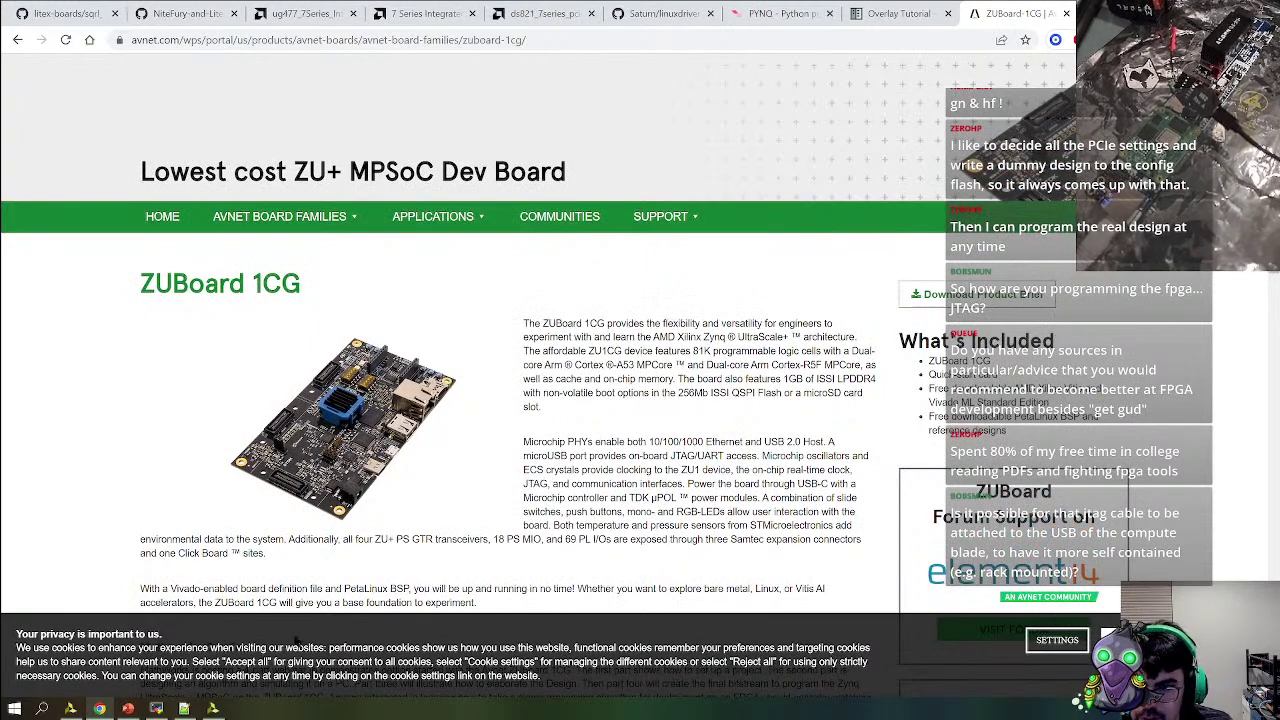
pyautogui.scroll(-8, 572, 407)
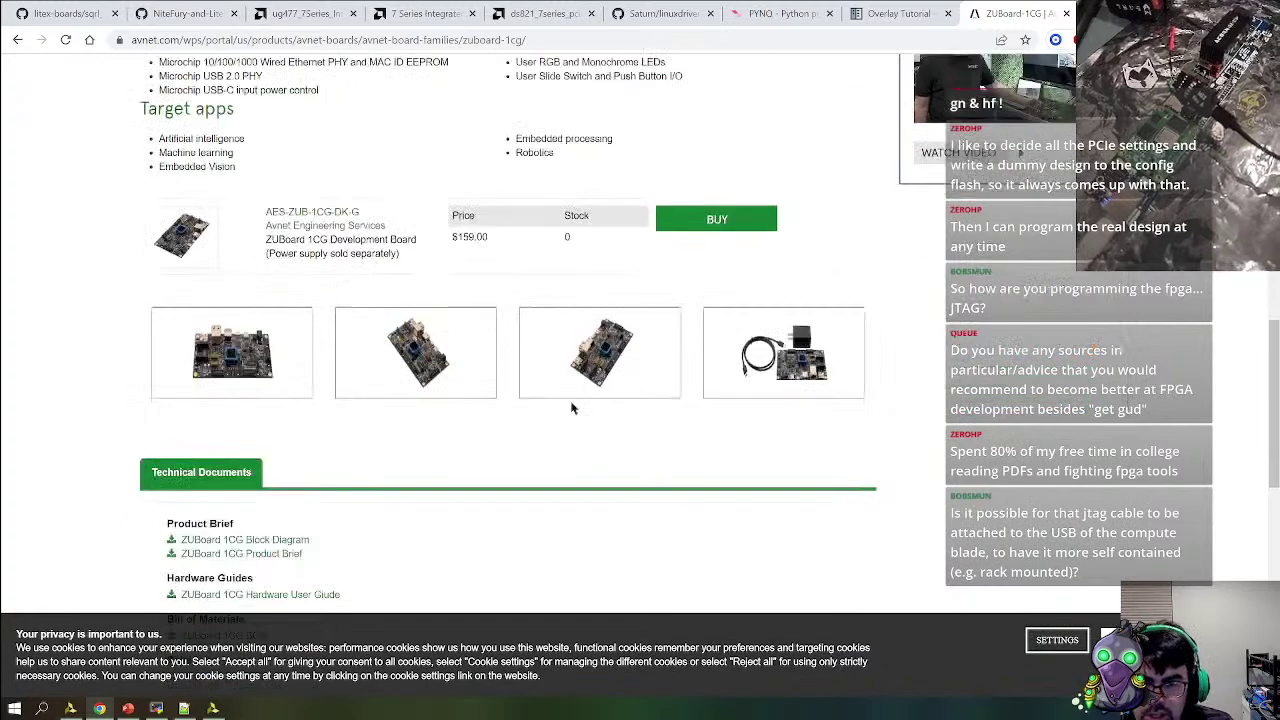
pyautogui.doubleClick(469, 237)
pyautogui.scroll(1, 542, 304)
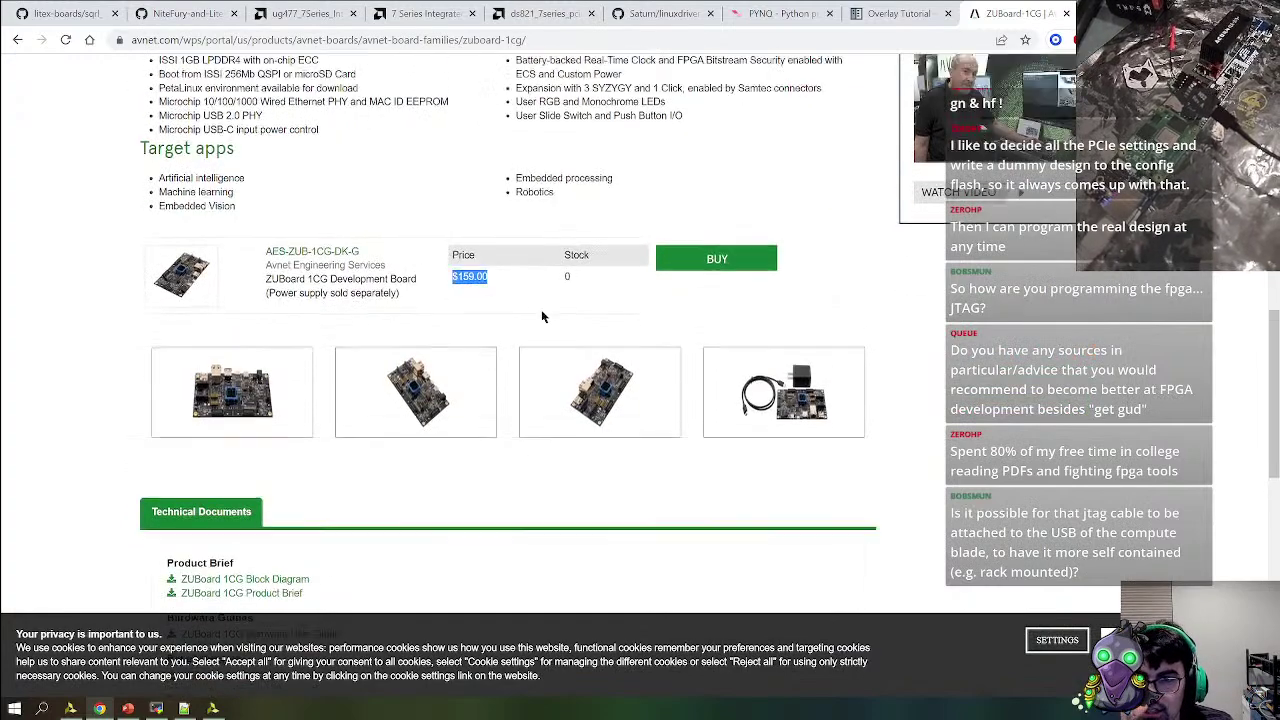
pyautogui.scroll(4, 542, 317)
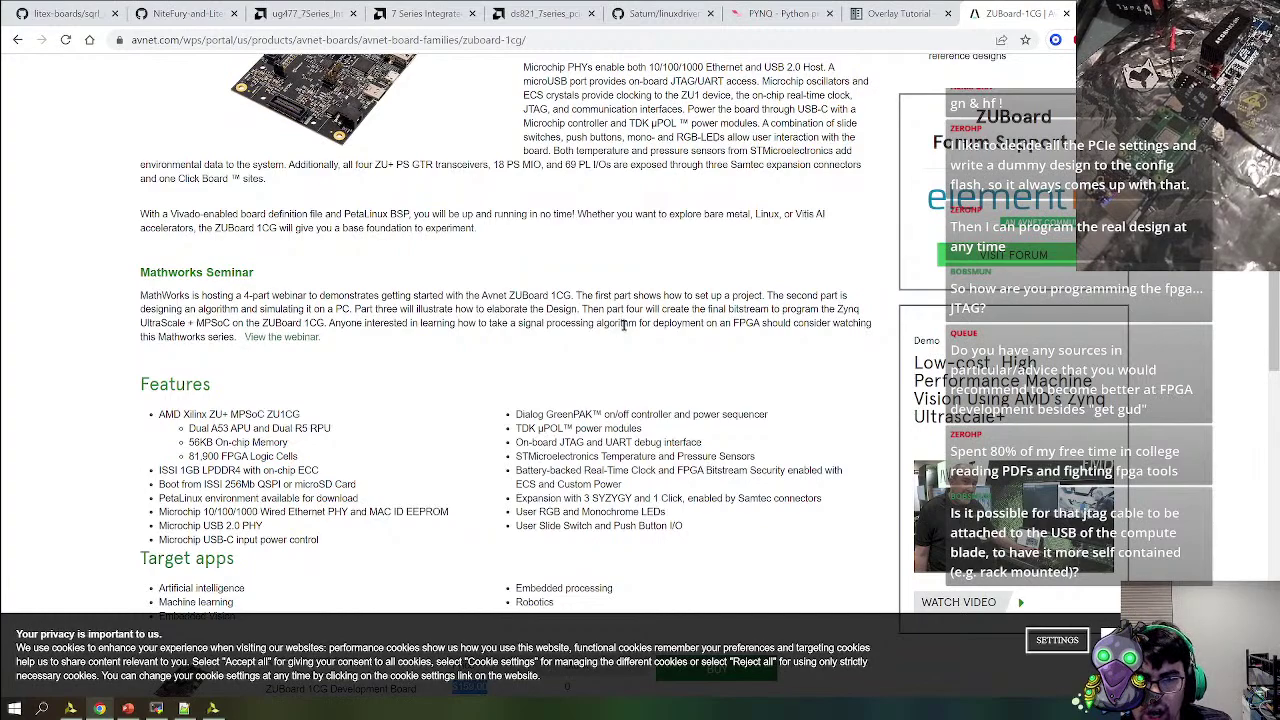
pyautogui.scroll(3, 624, 325)
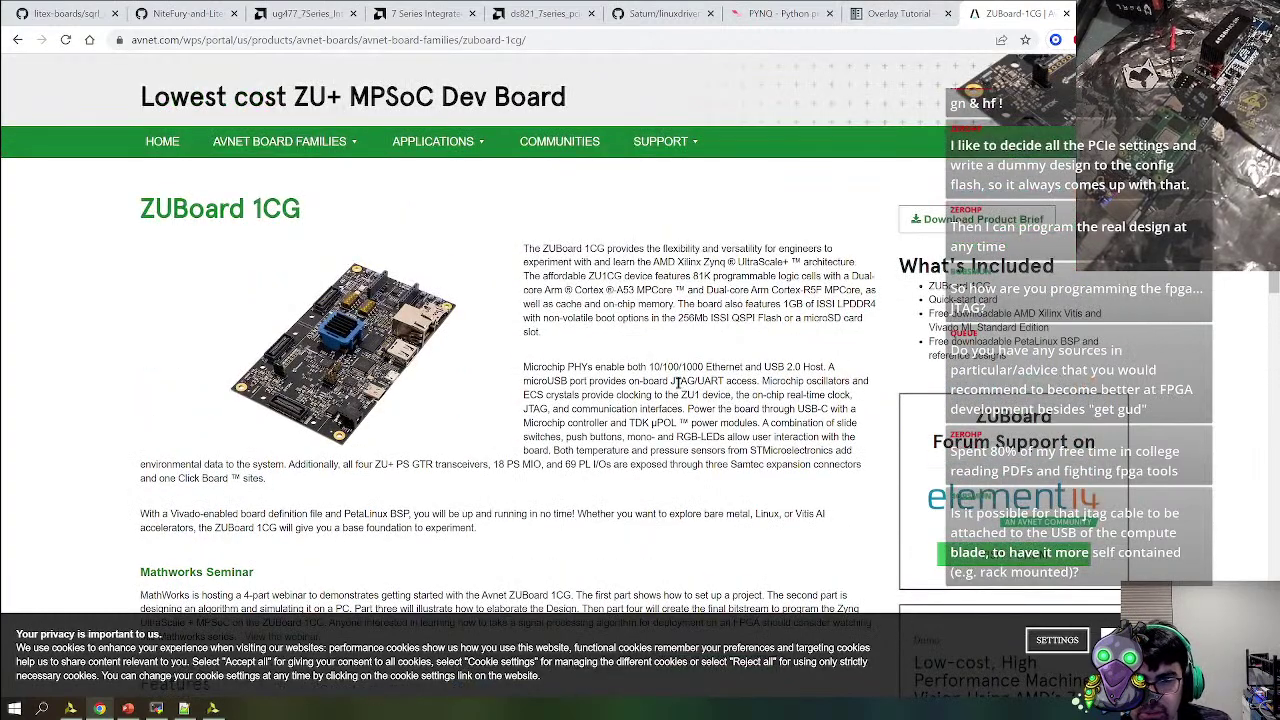
pyautogui.scroll(-8, 605, 399)
pyautogui.scroll(-1, 605, 399)
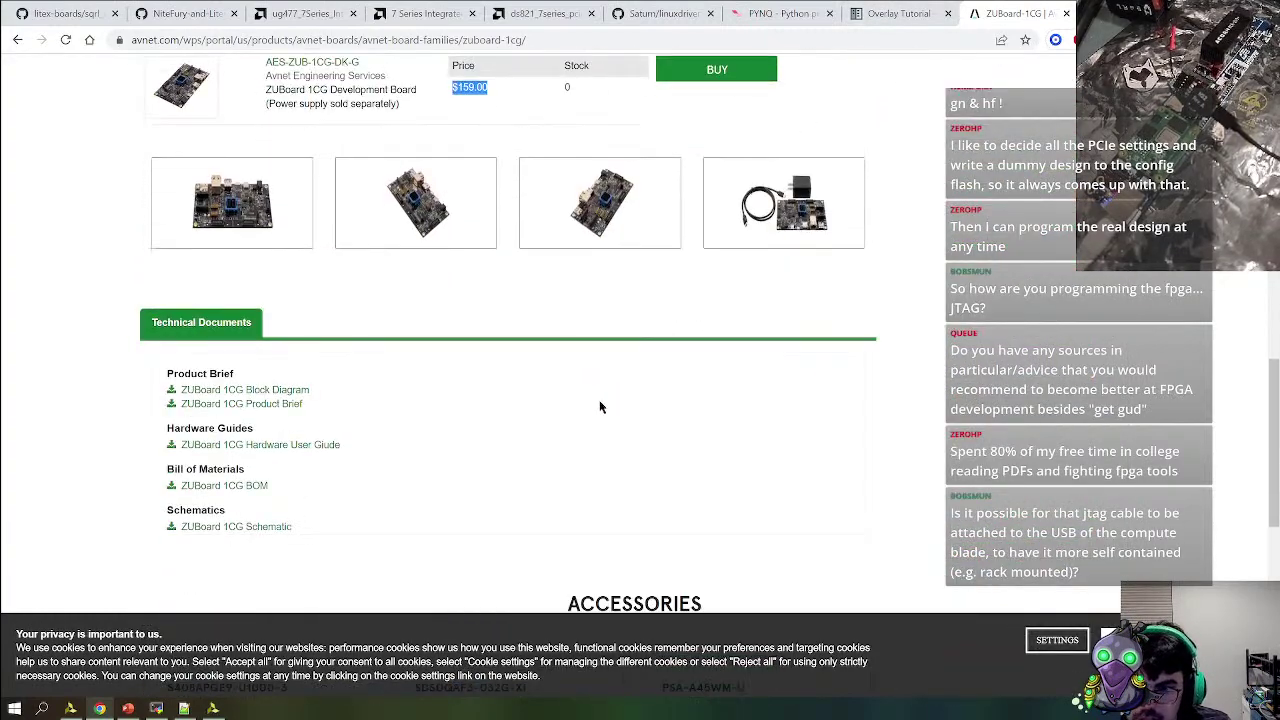
pyautogui.scroll(6, 546, 357)
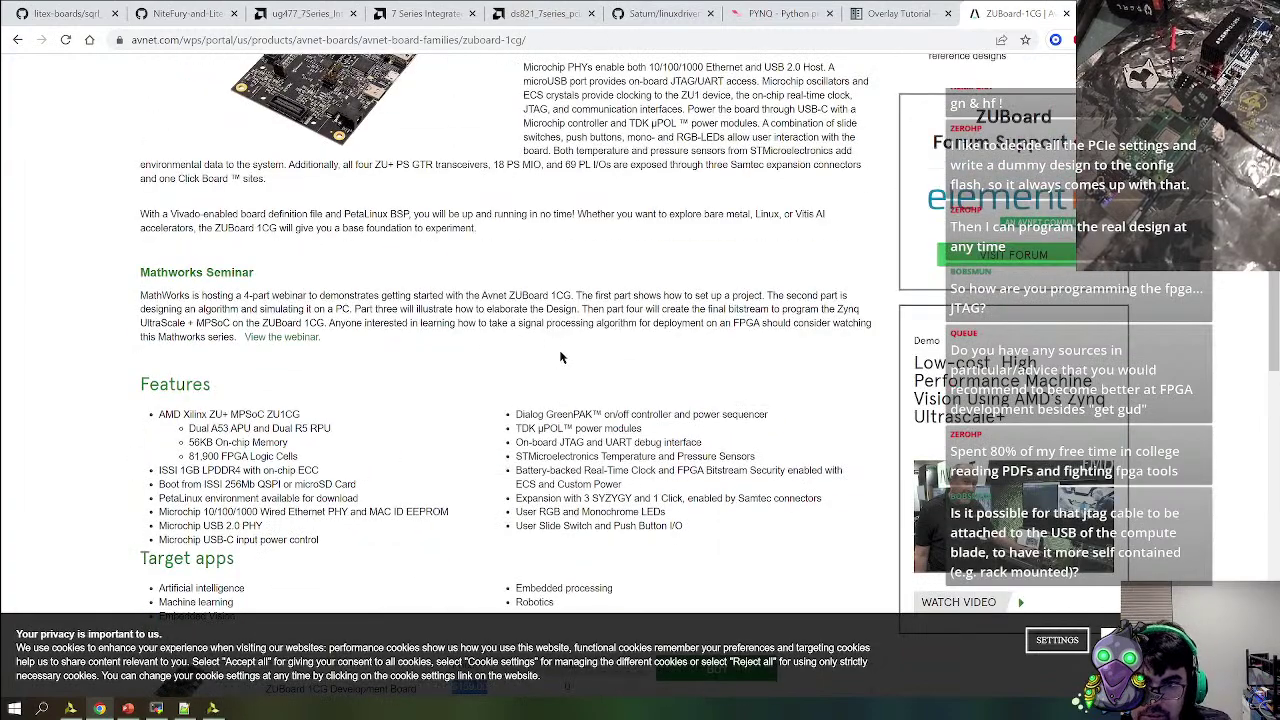
pyautogui.scroll(2, 561, 357)
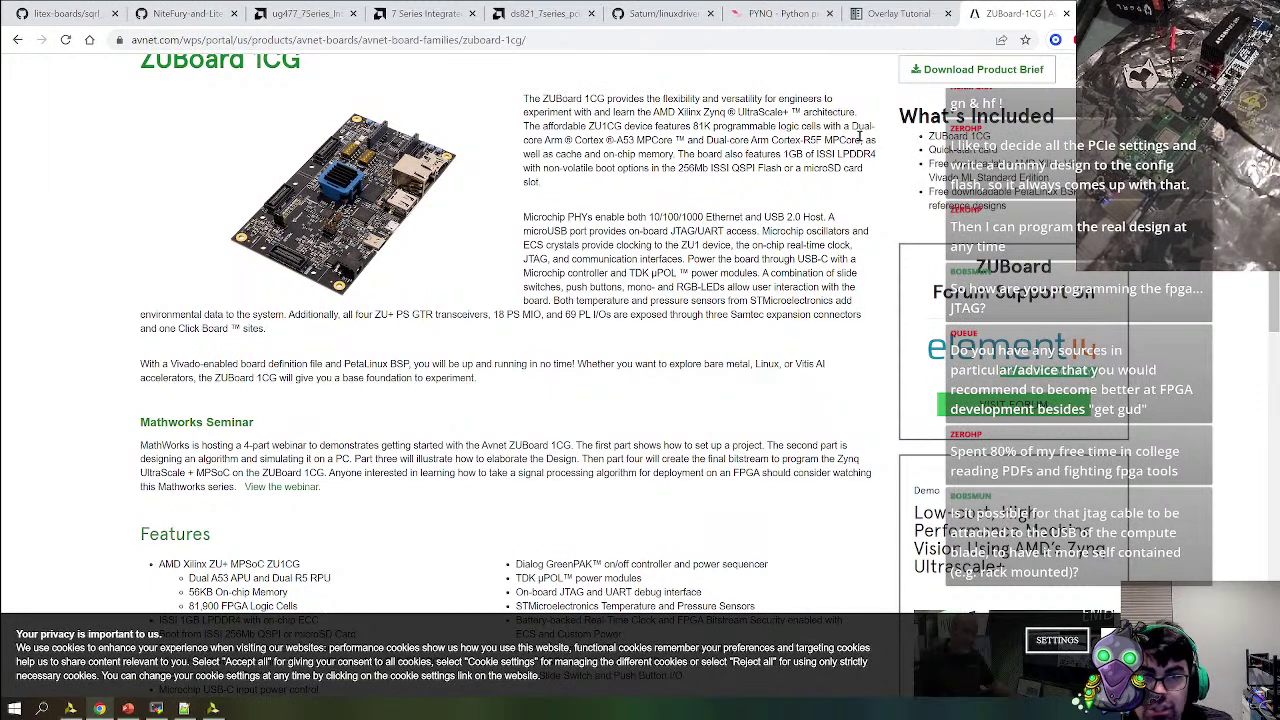
# Revisit the open Overlay Tutorial and PYNQ home pages, then return to the ZUBoard 1CG description
pyautogui.click(895, 13)
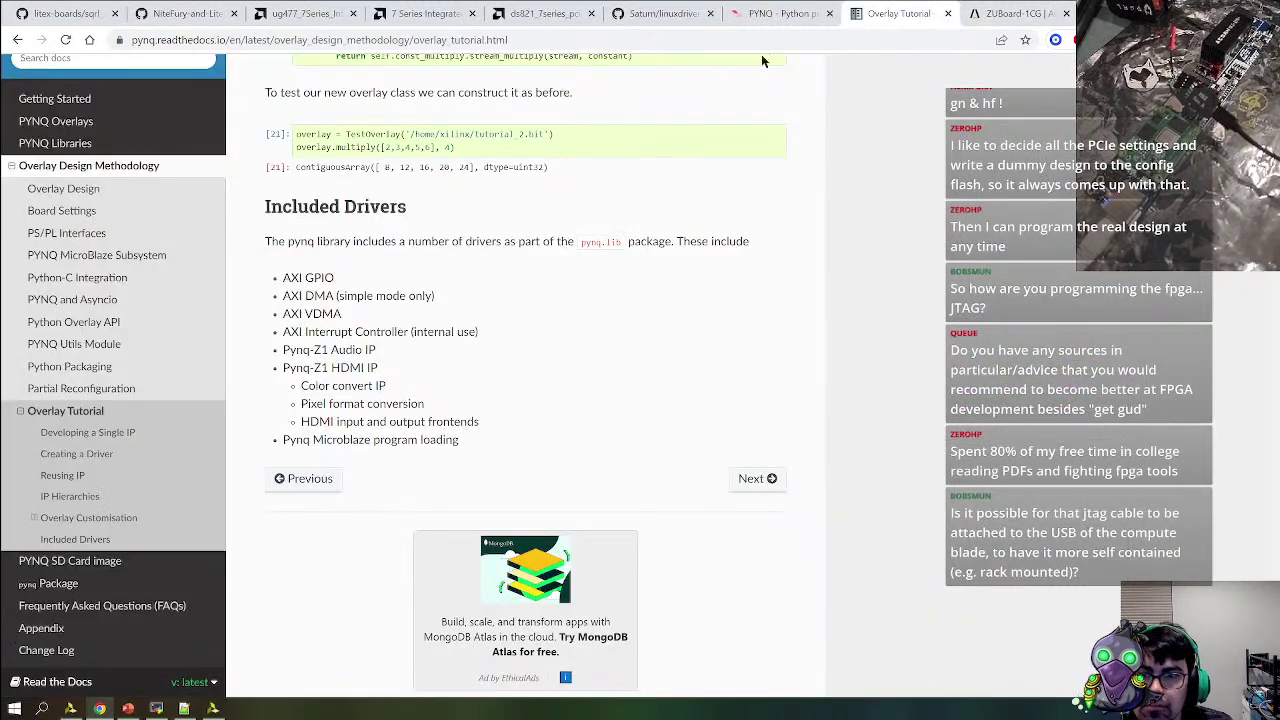
pyautogui.click(662, 13)
pyautogui.click(778, 13)
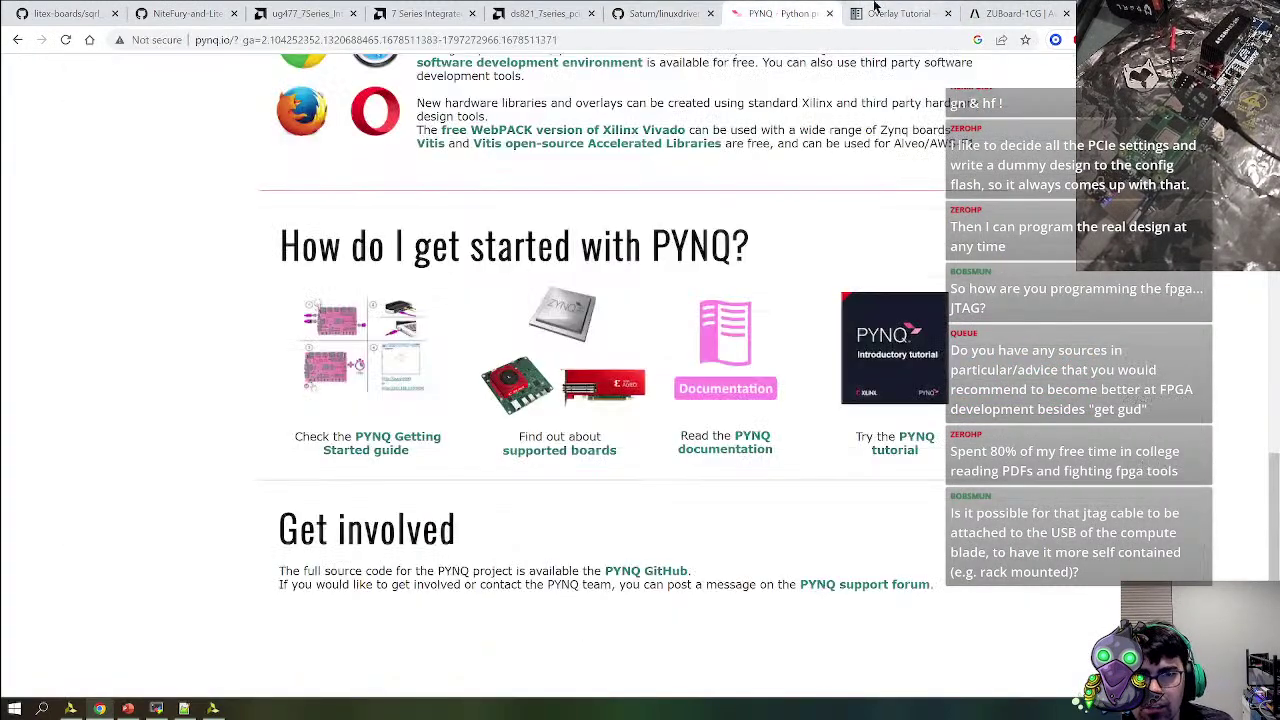
pyautogui.click(1012, 13)
pyautogui.scroll(4, 607, 440)
pyautogui.scroll(-3, 680, 400)
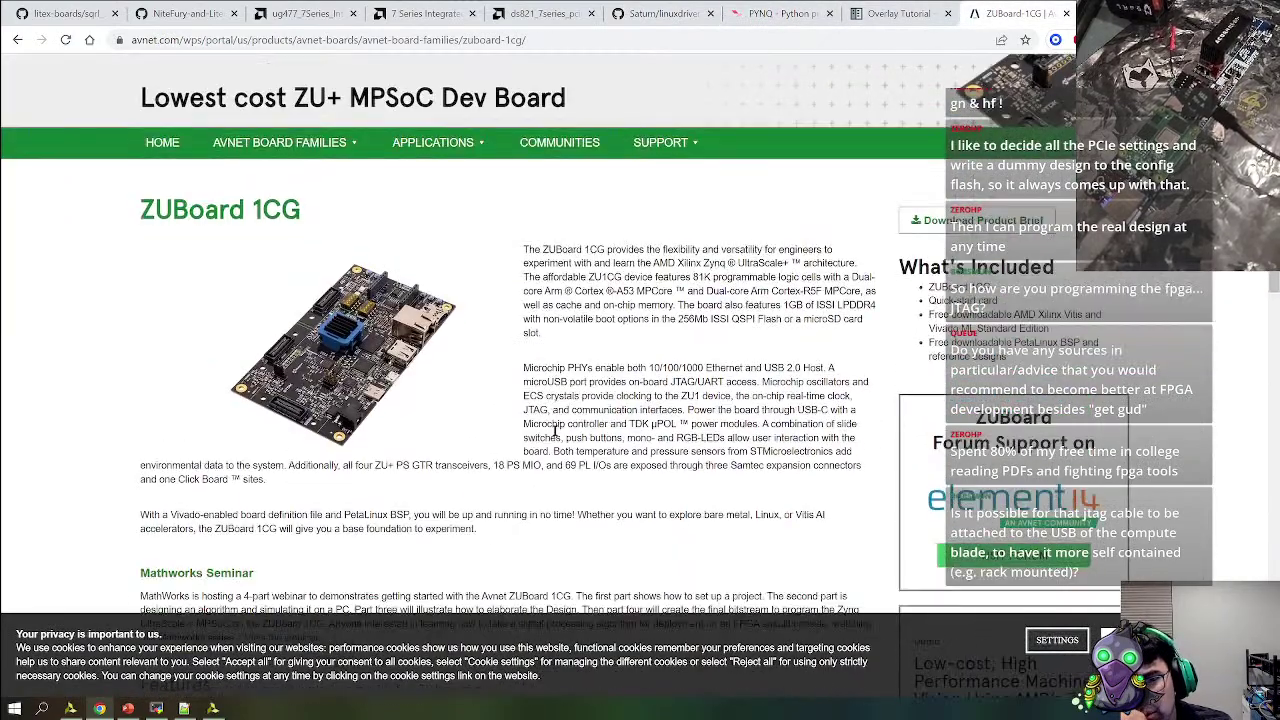
pyautogui.scroll(1, 757, 366)
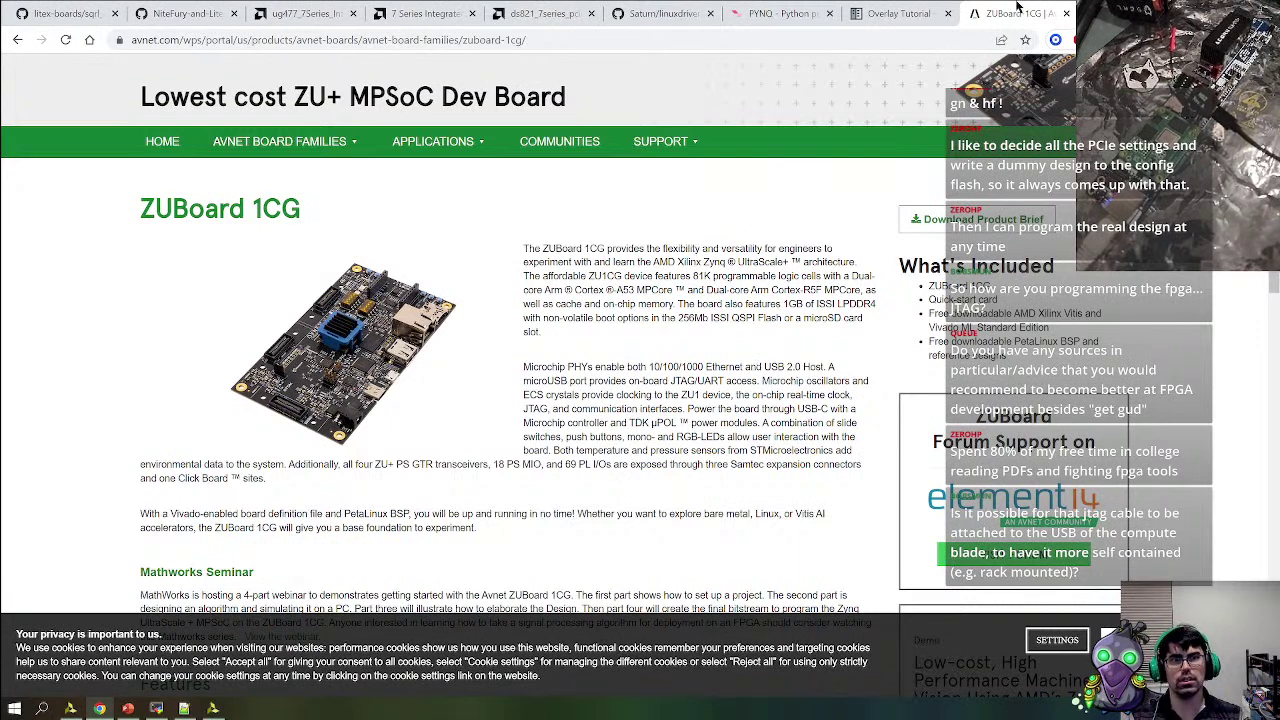
# Search the web for "lattice butterstick" in a new tab and open GroupGets' Butterstick FPGA Development Board page
pyautogui.hotkey('ctrl', 't')
pyautogui.write('latt')
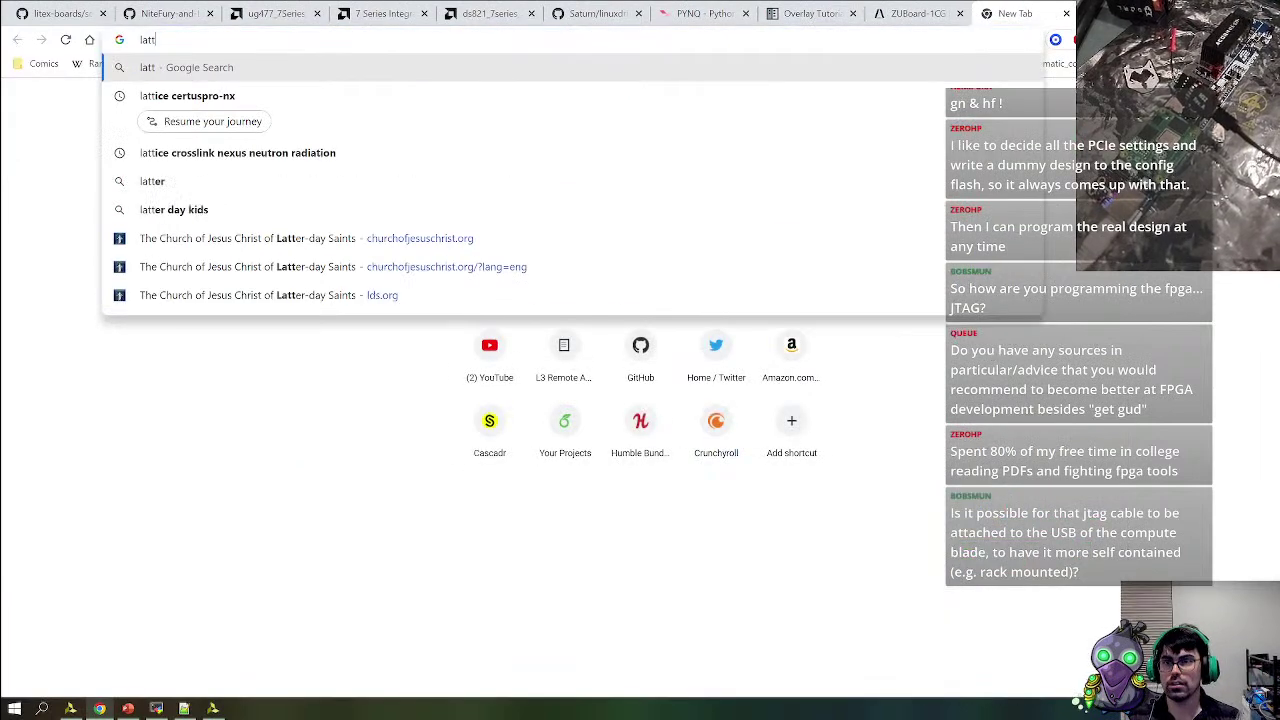
pyautogui.write('ice butterstick')
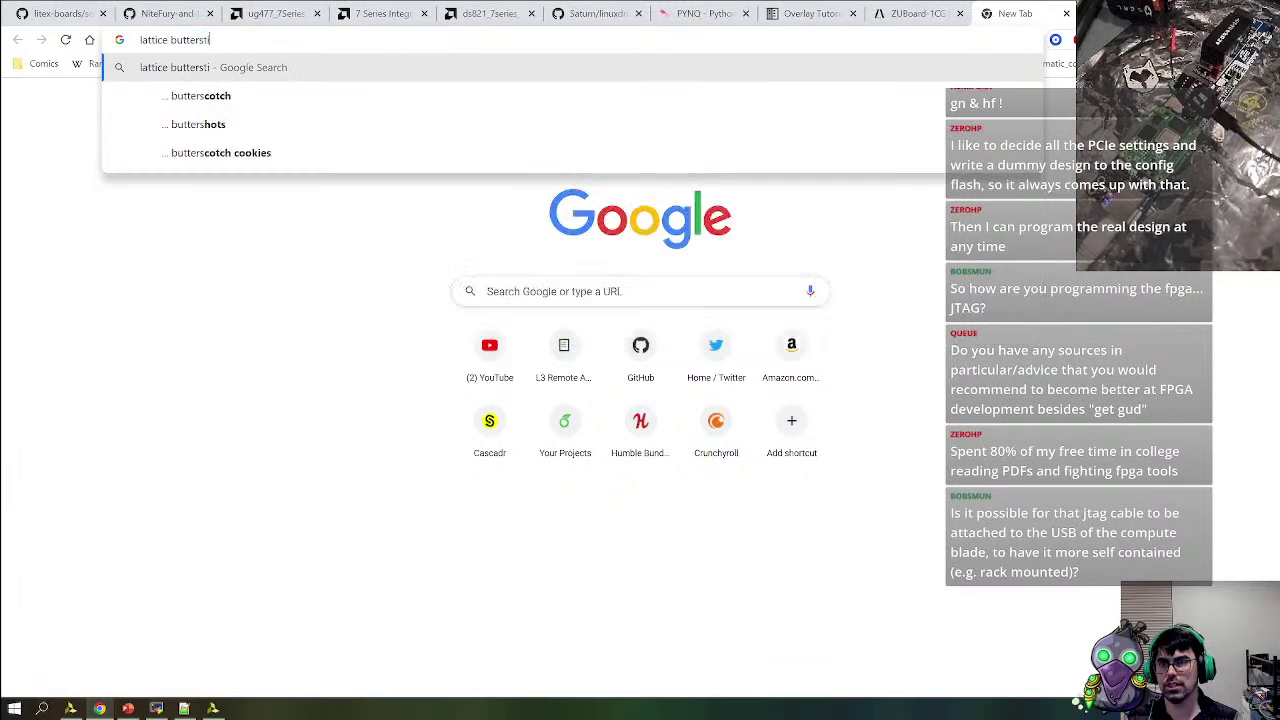
pyautogui.press('Return')
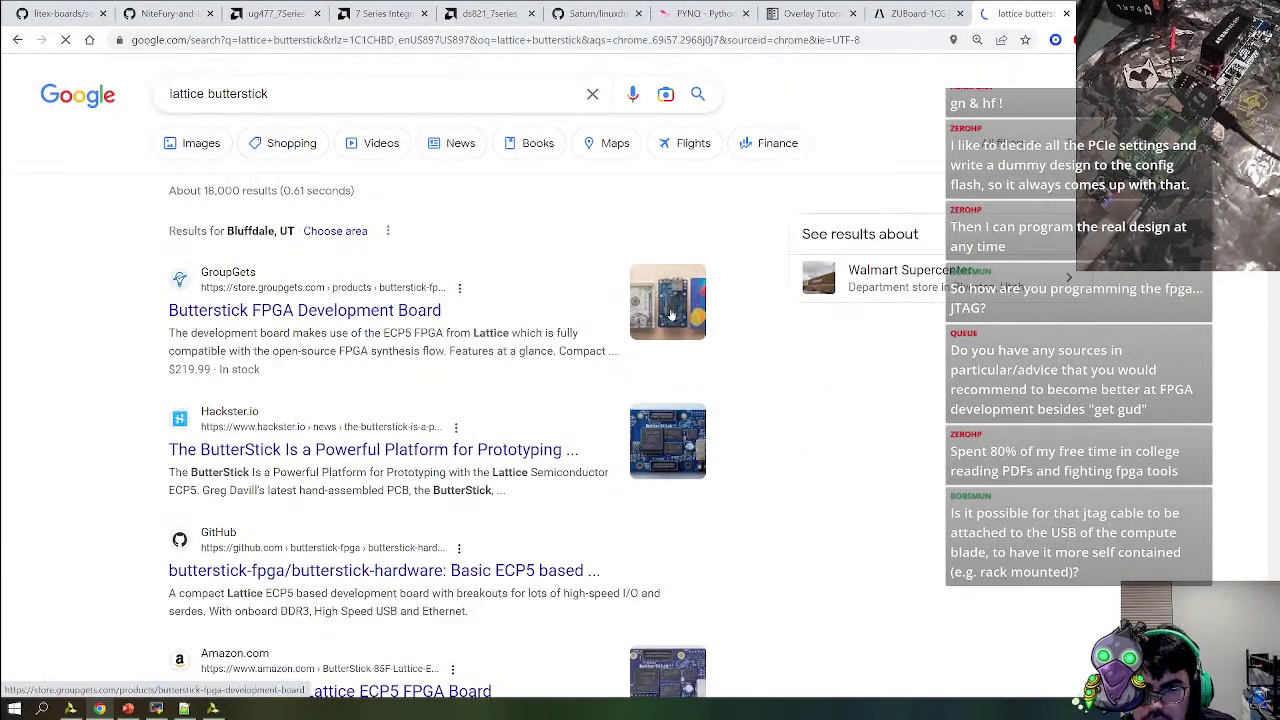
pyautogui.click(305, 311)
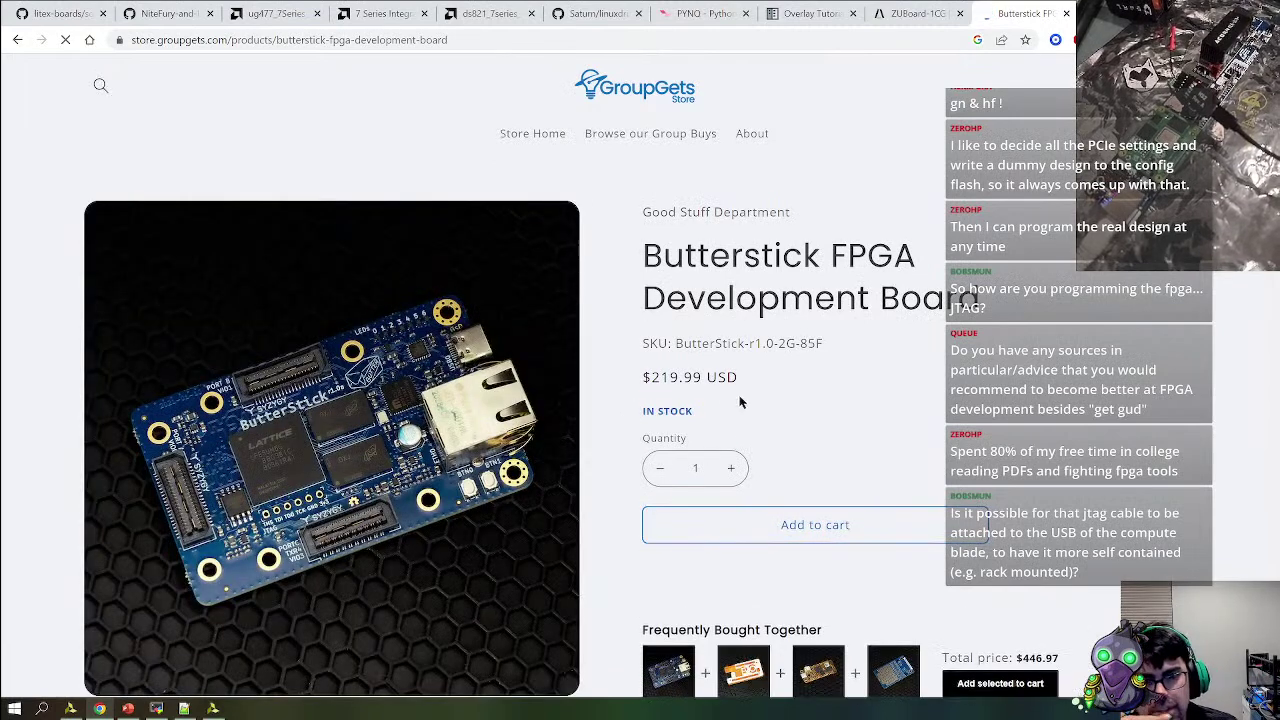
# Highlight the Butterstick's price, read its description and features, then highlight the 85F FPGA and DDR3L memory specifications
pyautogui.moveTo(642, 380); pyautogui.dragTo(763, 392)
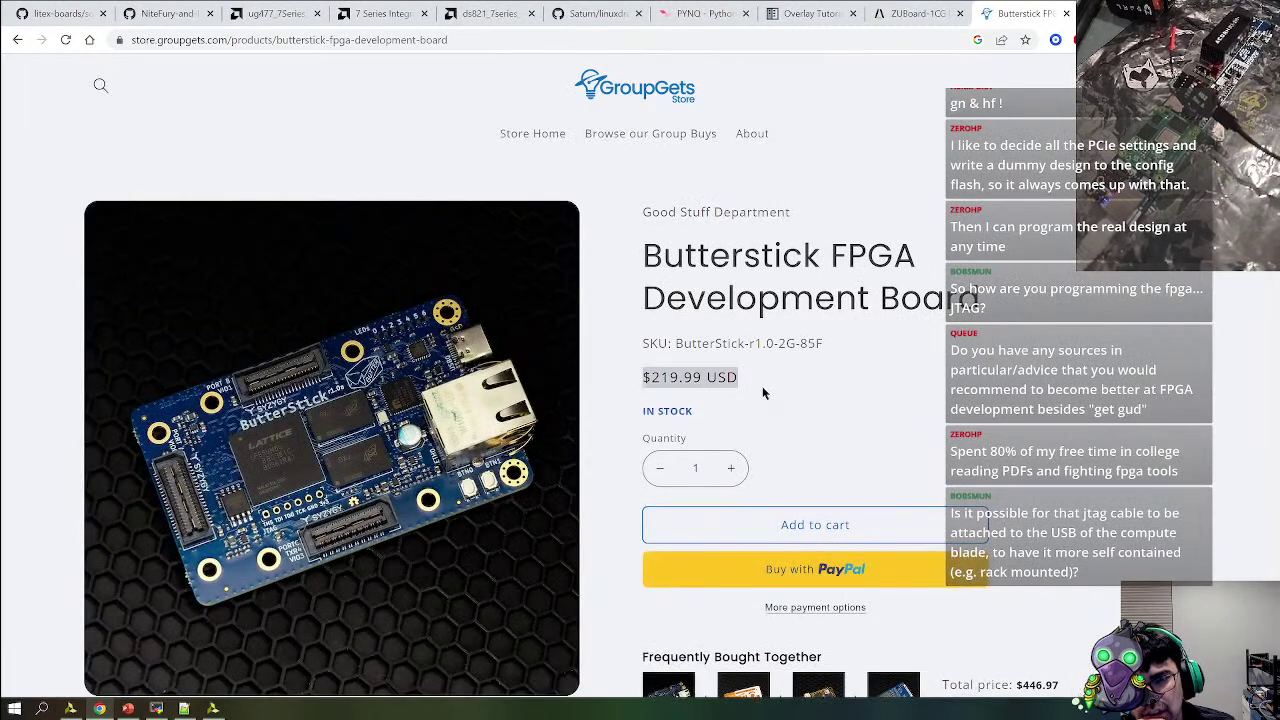
pyautogui.scroll(-6, 762, 392)
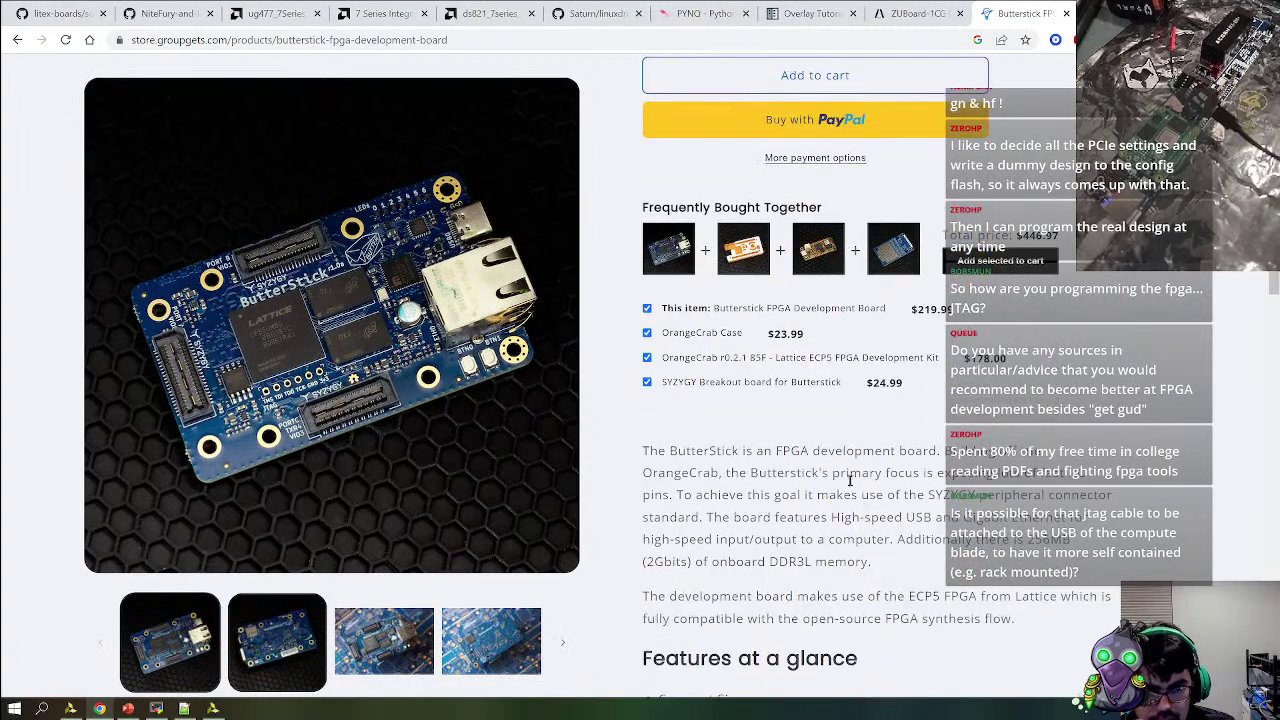
pyautogui.scroll(-1, 778, 521)
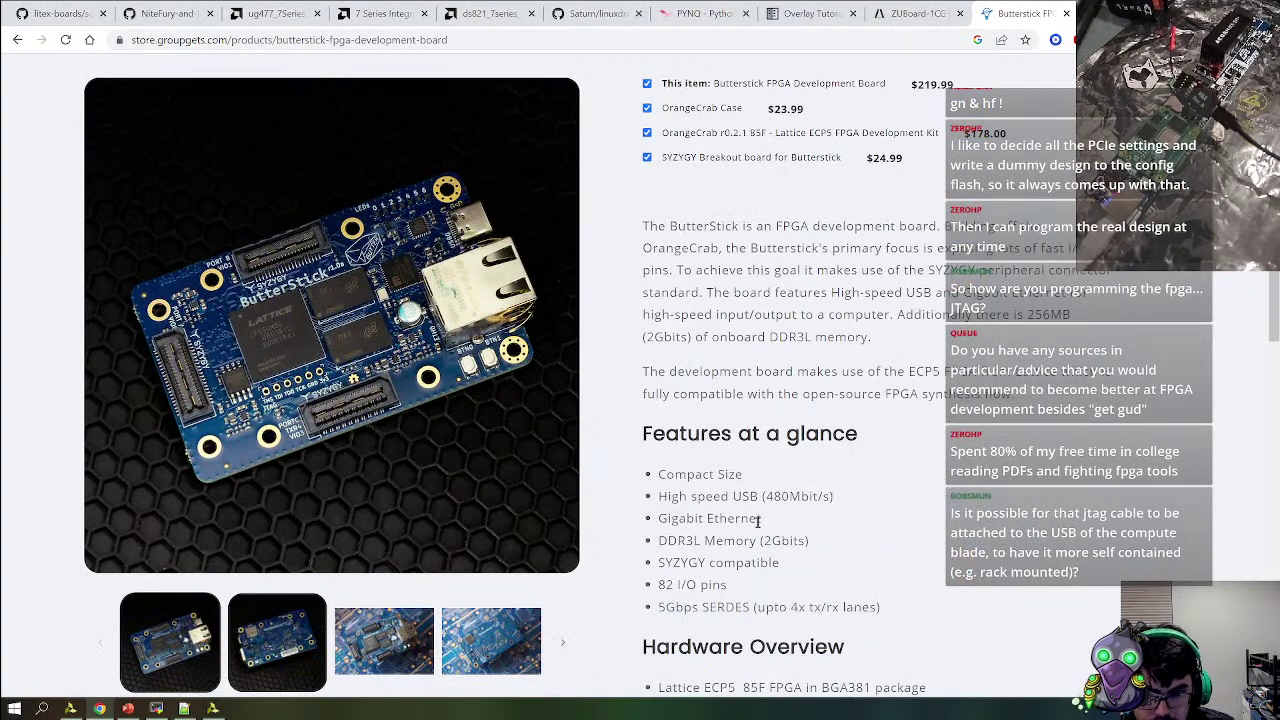
pyautogui.scroll(-3, 760, 520)
pyautogui.moveTo(741, 388); pyautogui.dragTo(788, 387)
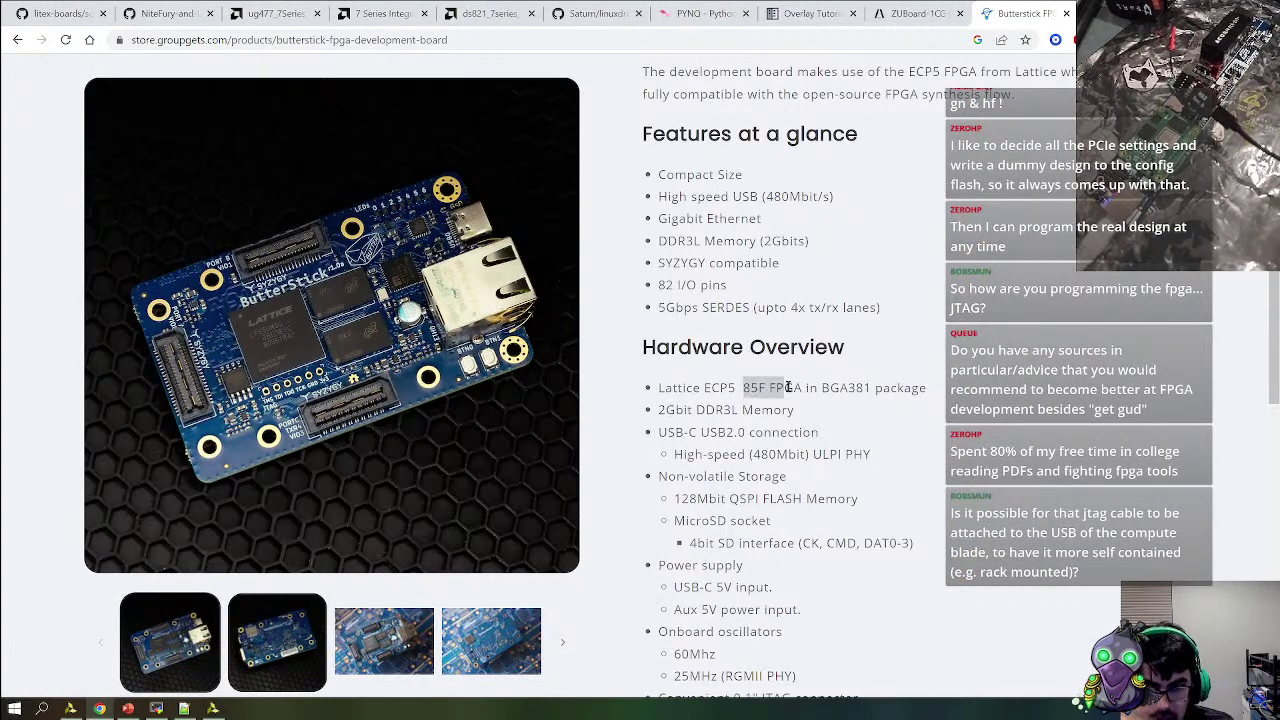
pyautogui.moveTo(658, 409); pyautogui.dragTo(799, 420)
# Check the open ZUBoard 1CG page for comparison, then highlight the Butterstick's USB-C connection and High-speed ULPI PHY specifications
pyautogui.click(942, 12)
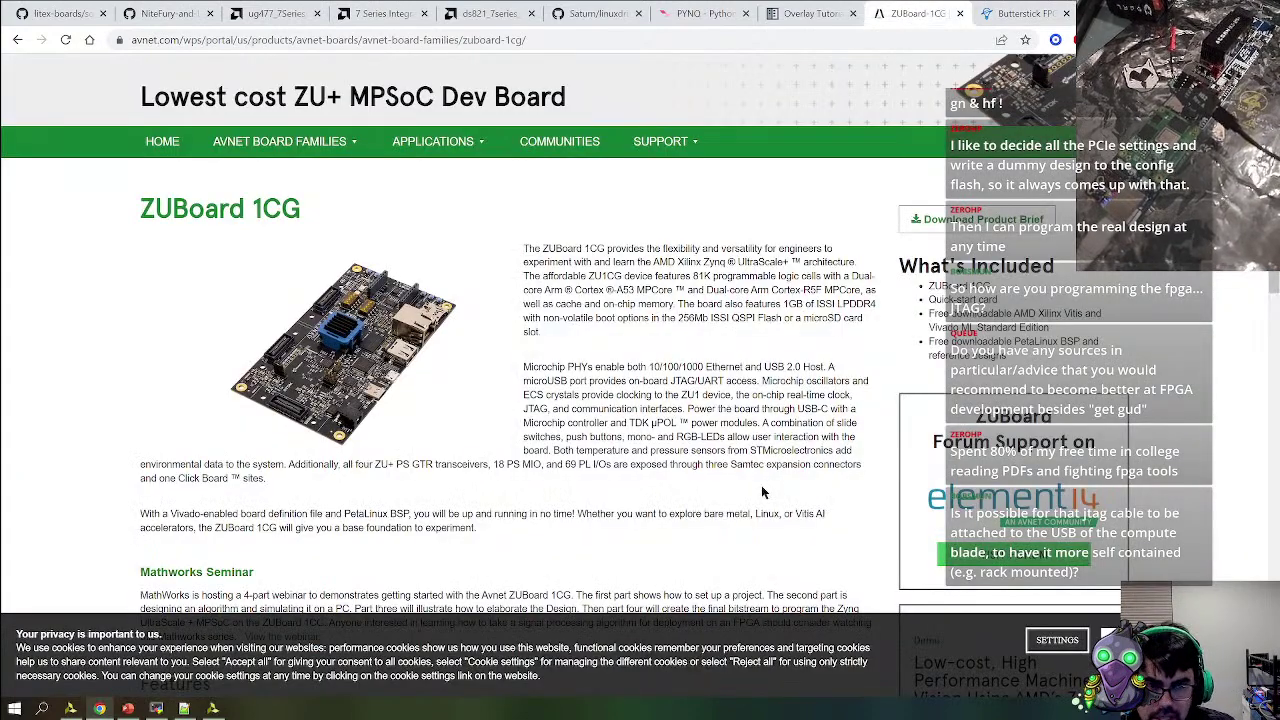
pyautogui.click(1015, 13)
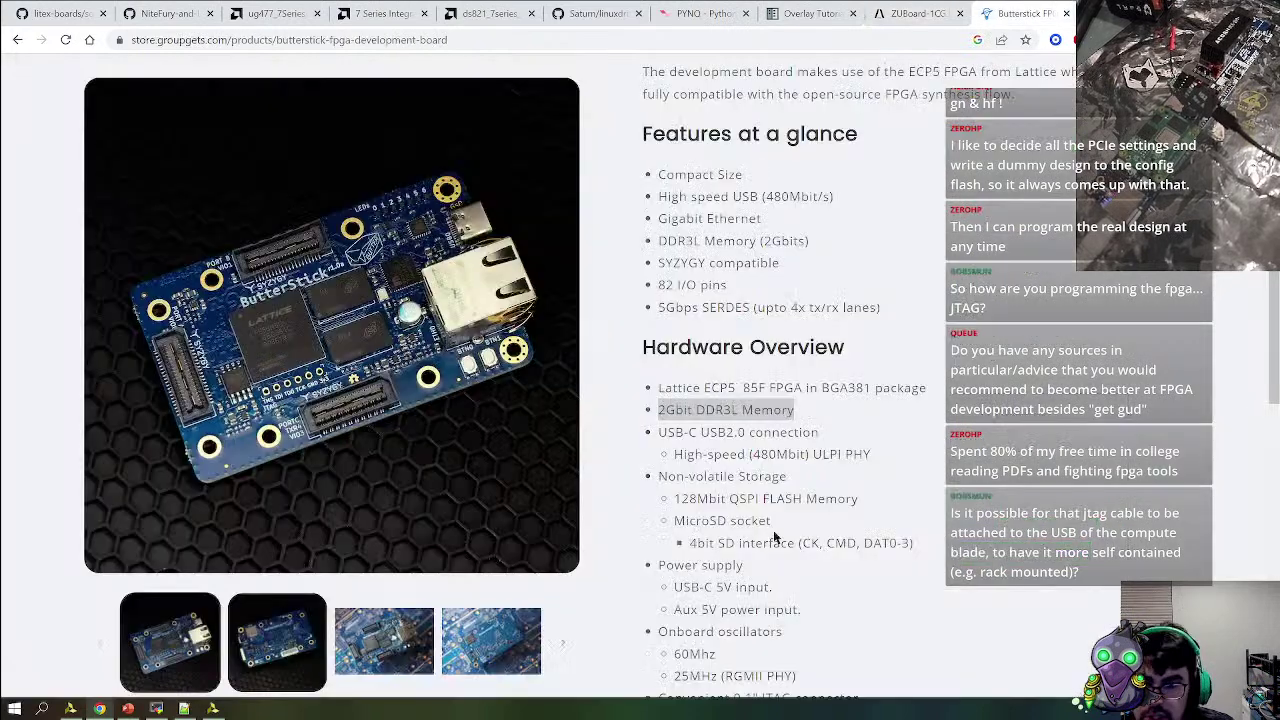
pyautogui.moveTo(675, 454); pyautogui.dragTo(872, 456)
pyautogui.moveTo(709, 432); pyautogui.dragTo(826, 456)
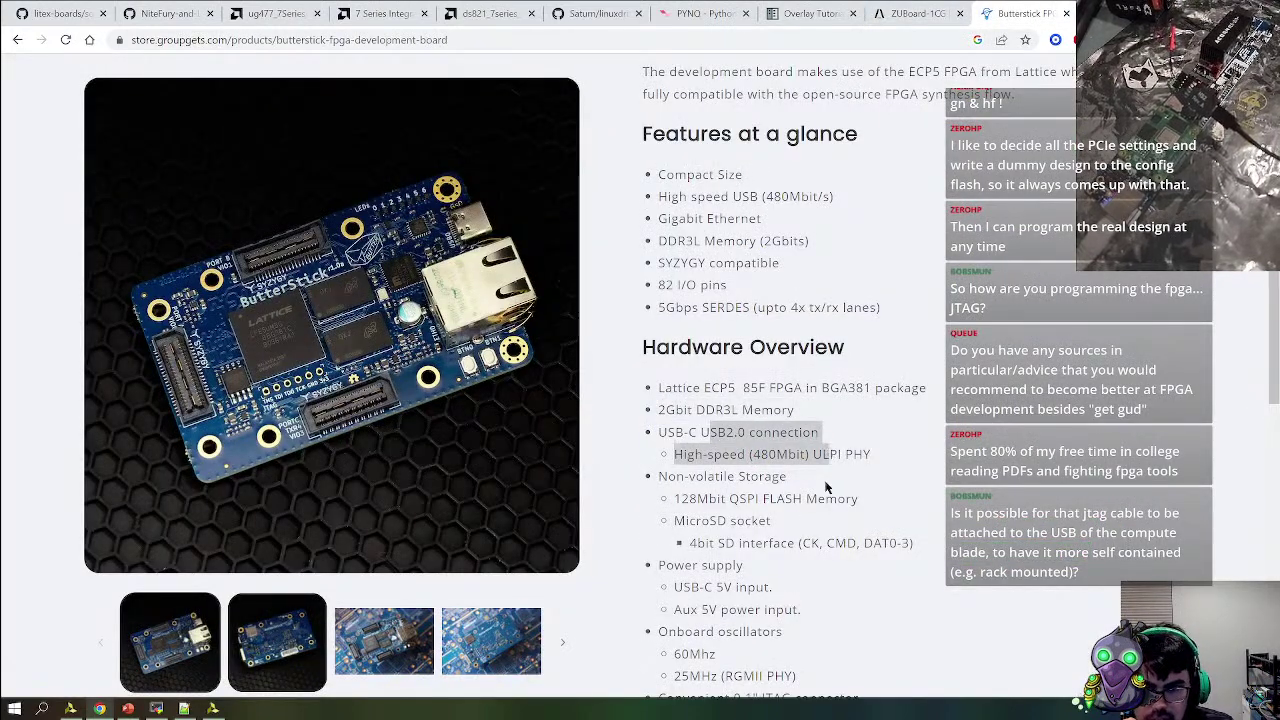
# Review the rest of the Butterstick's hardware overview through to License, highlighting the SYZYGY connectors, RX/TX lanes and reference clock input
pyautogui.scroll(-3, 737, 414)
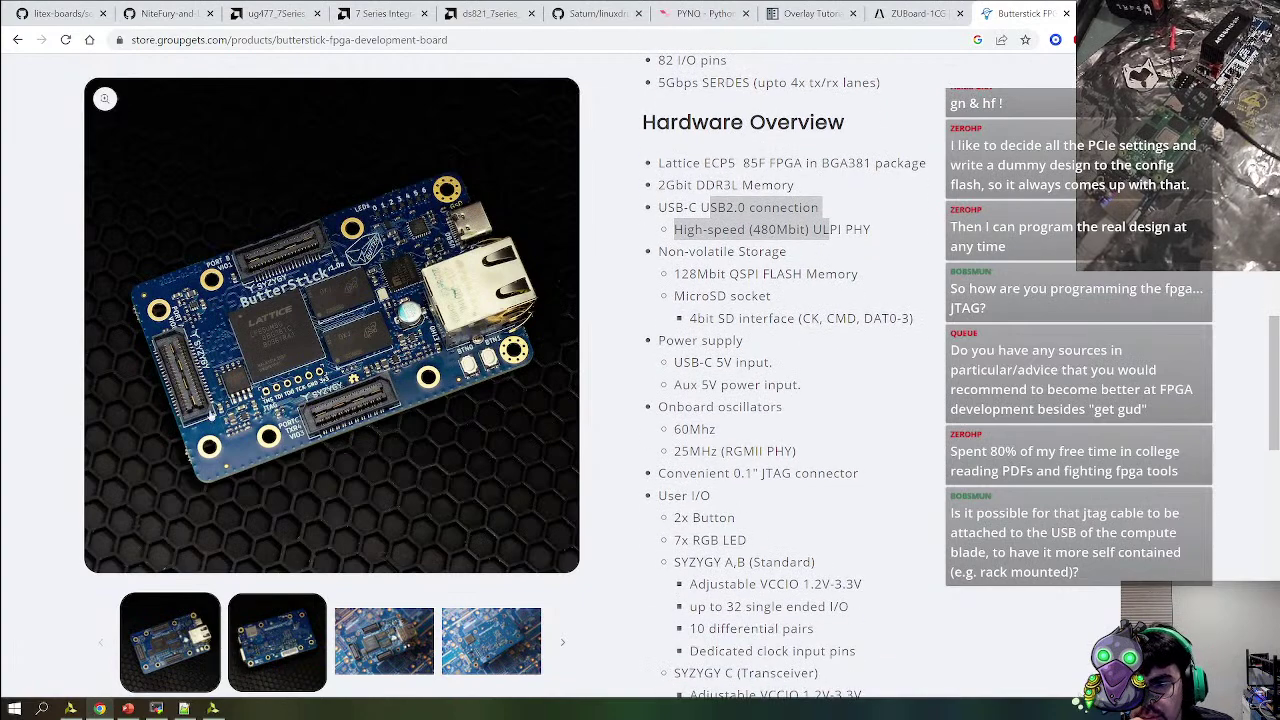
pyautogui.scroll(-3, 843, 518)
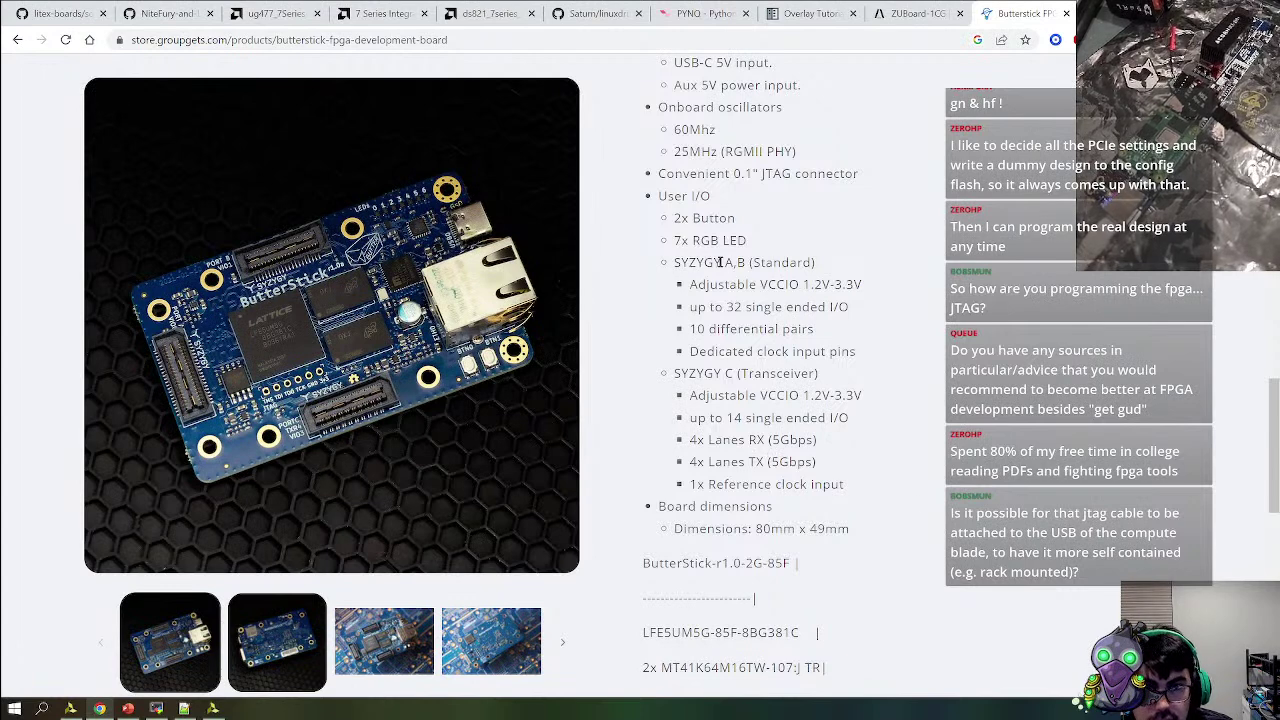
pyautogui.moveTo(674, 262); pyautogui.dragTo(754, 262)
pyautogui.moveTo(676, 373); pyautogui.dragTo(818, 373)
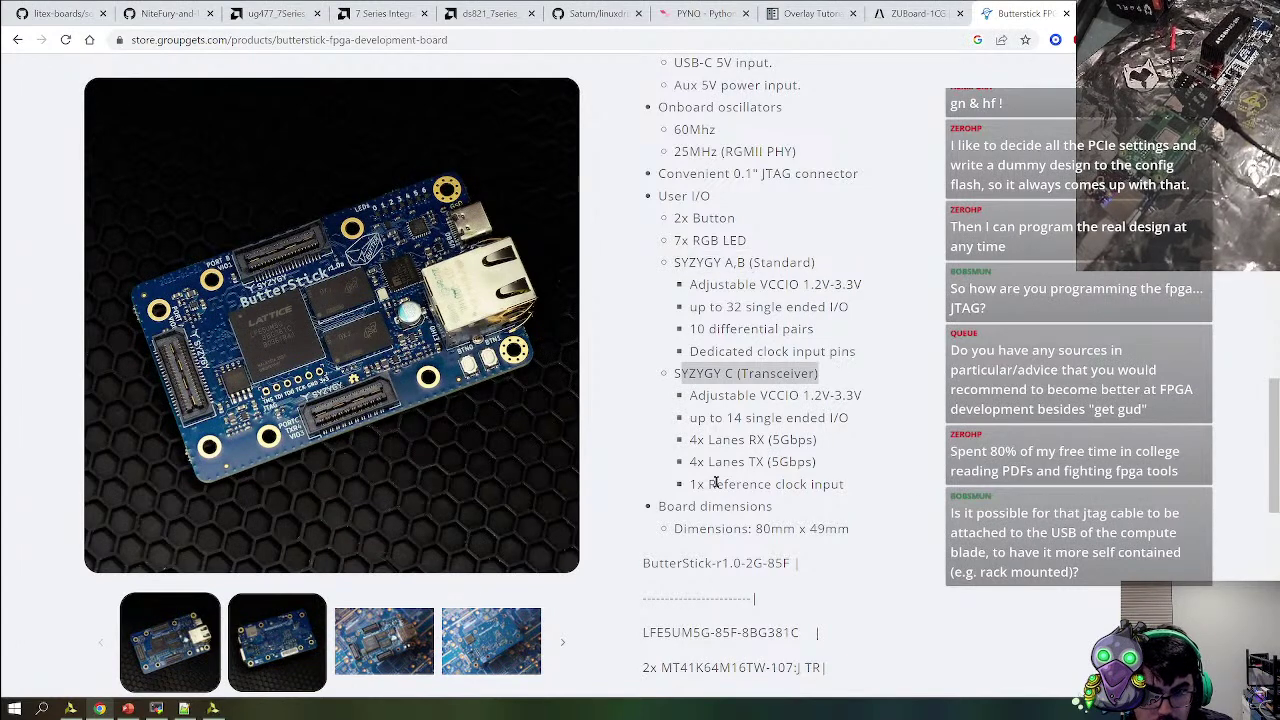
pyautogui.moveTo(688, 440); pyautogui.dragTo(860, 488)
pyautogui.scroll(-4, 785, 545)
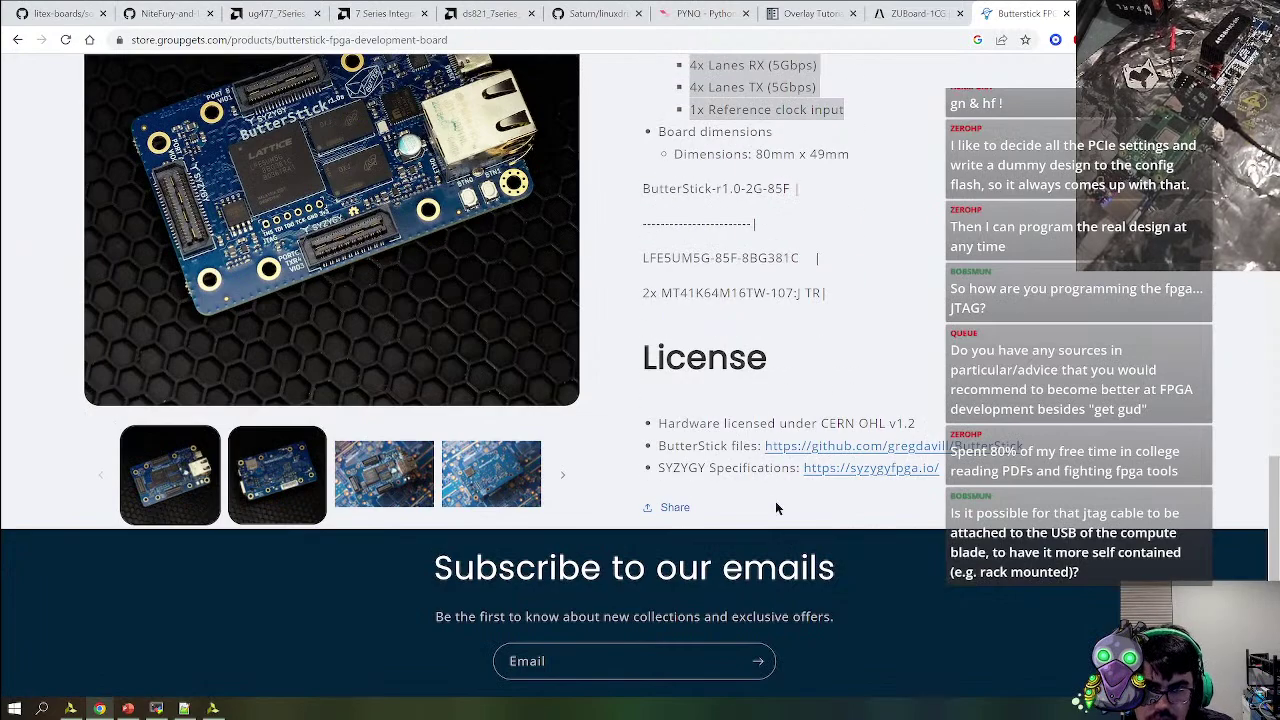
# Open the SYZYGY Breakout board for Butterstick from the items frequently bought together and review its product page
pyautogui.scroll(10, 776, 508)
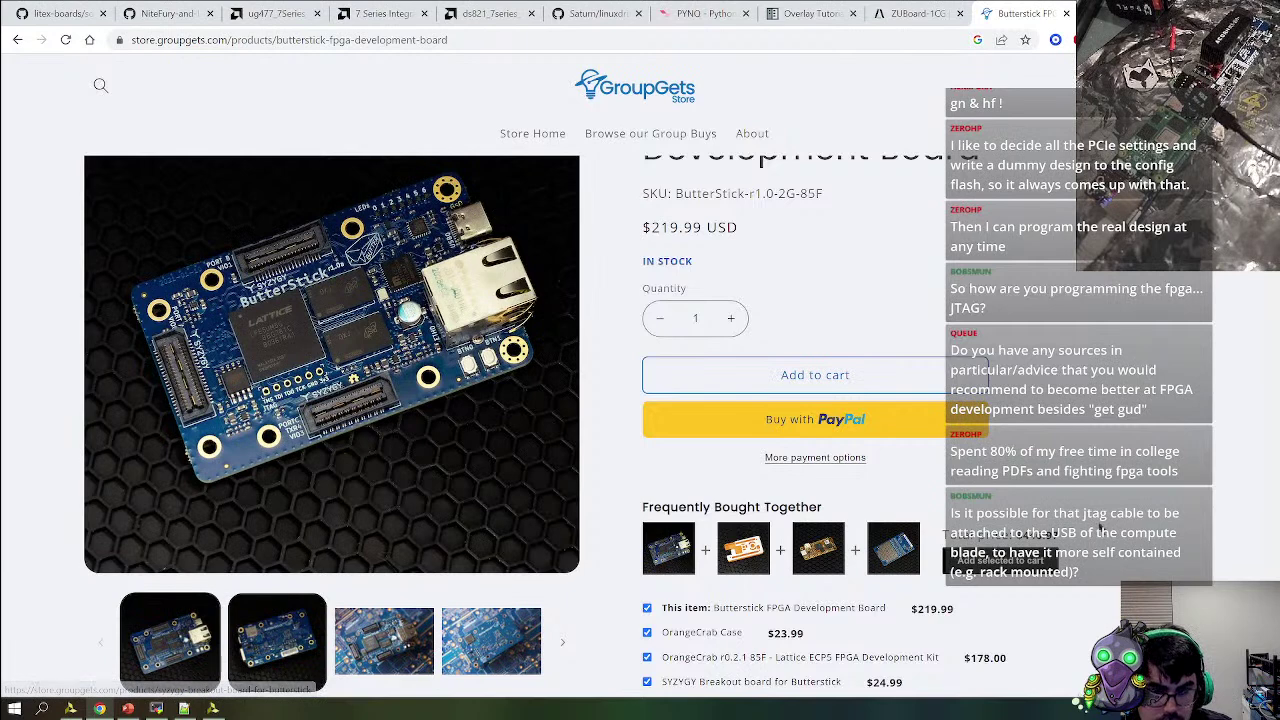
pyautogui.click(897, 558)
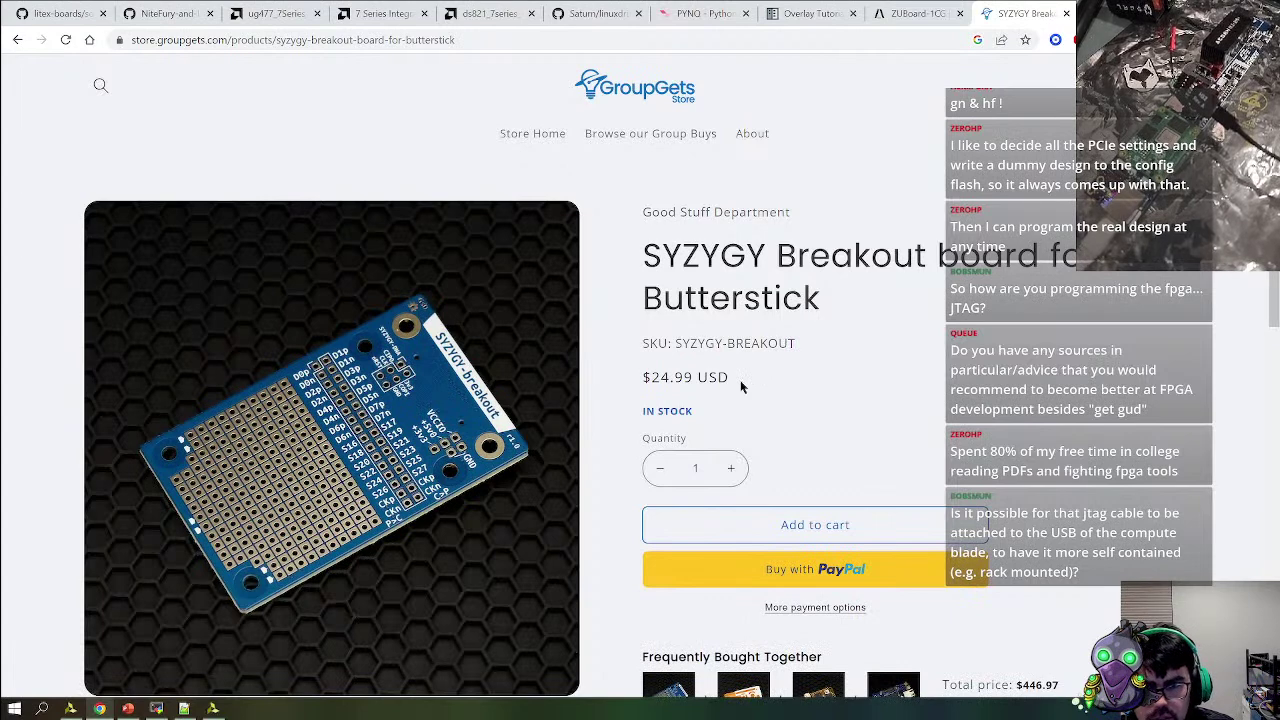
pyautogui.scroll(-3, 629, 385)
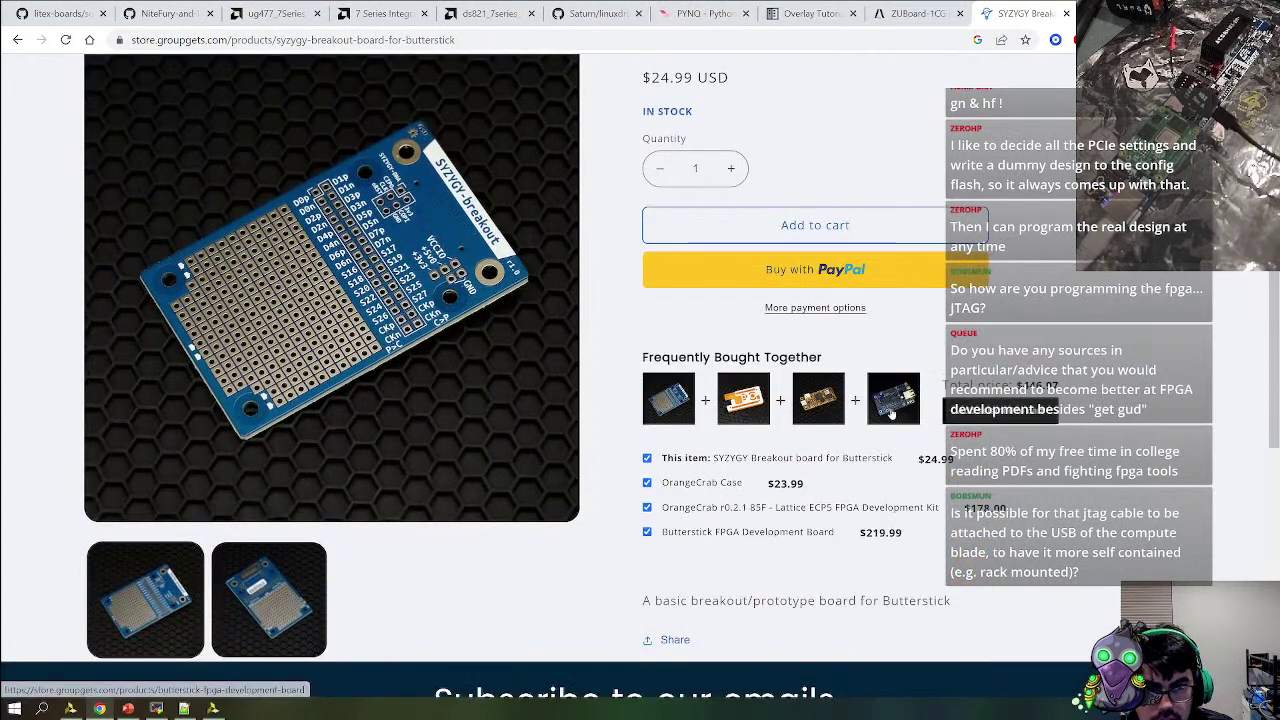
pyautogui.scroll(3, 850, 390)
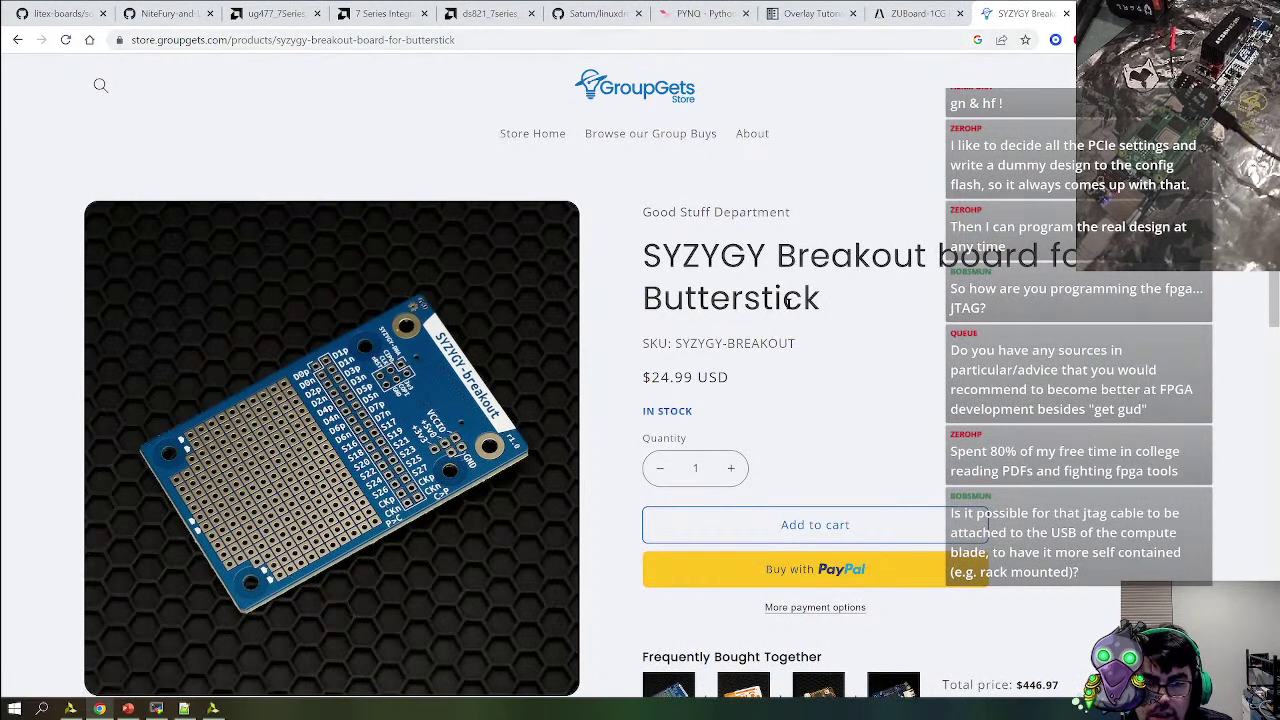
pyautogui.scroll(-5, 797, 318)
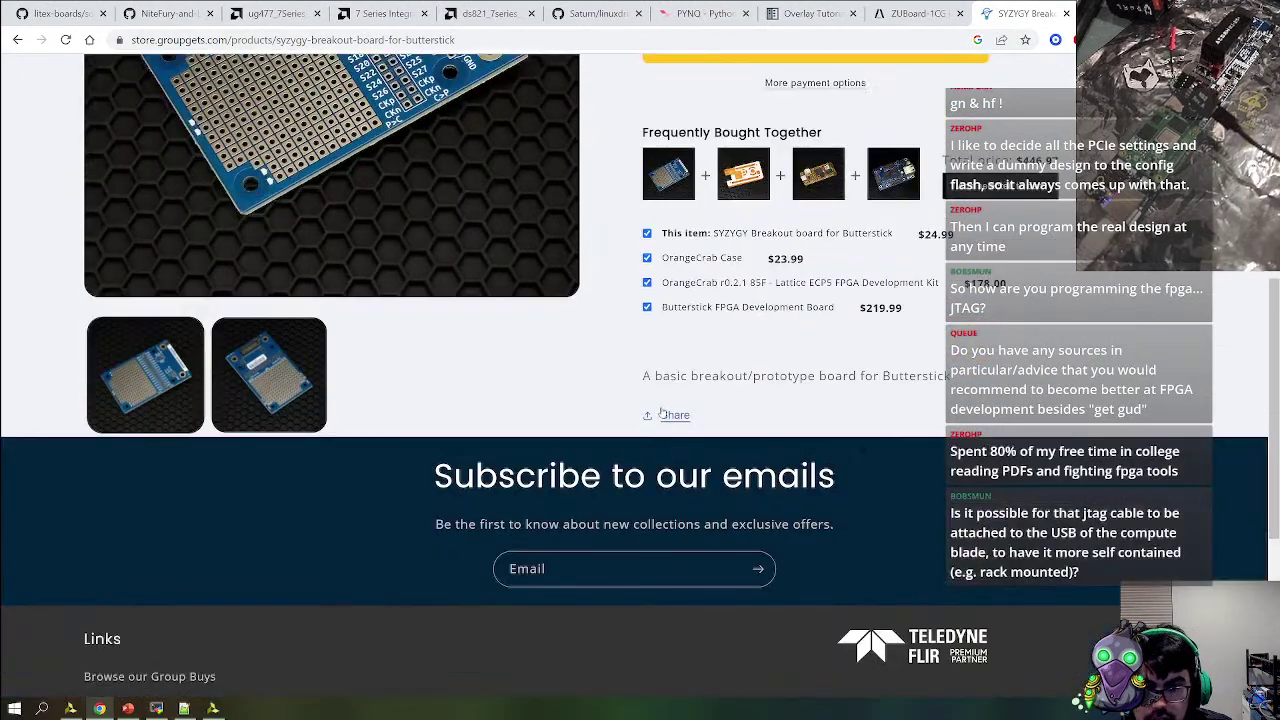
pyautogui.scroll(4, 733, 380)
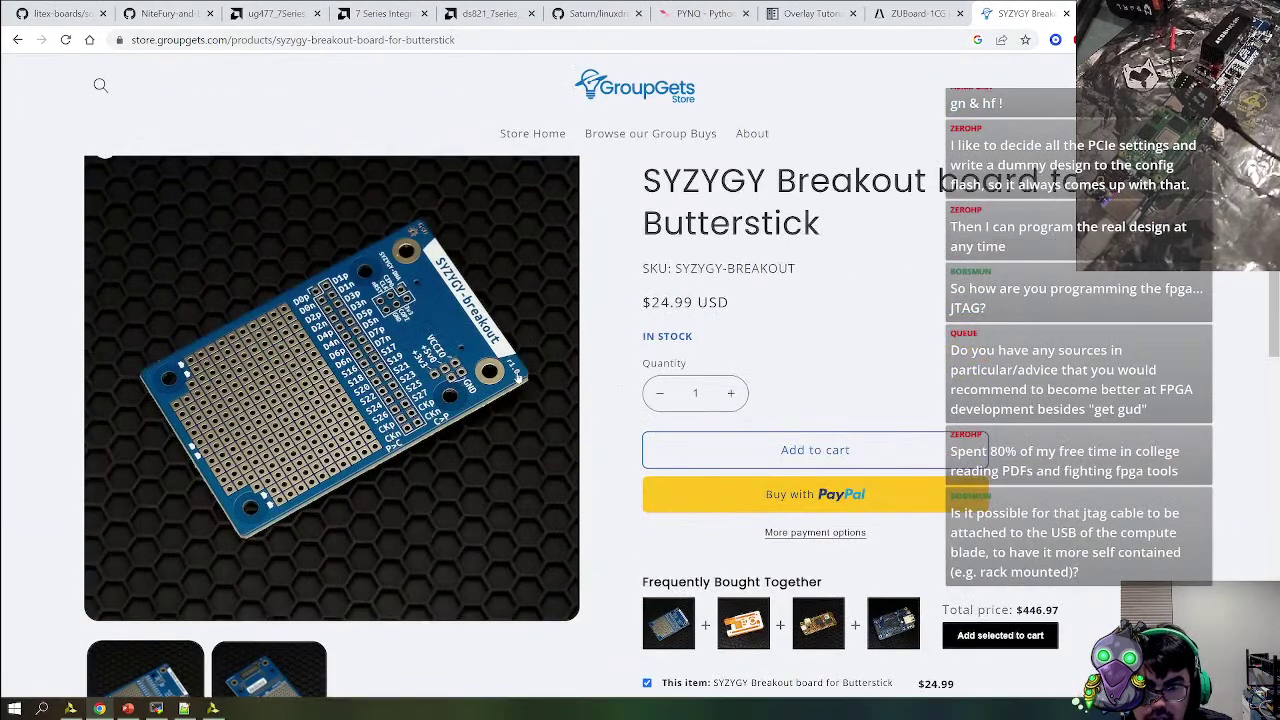
pyautogui.scroll(1, 811, 331)
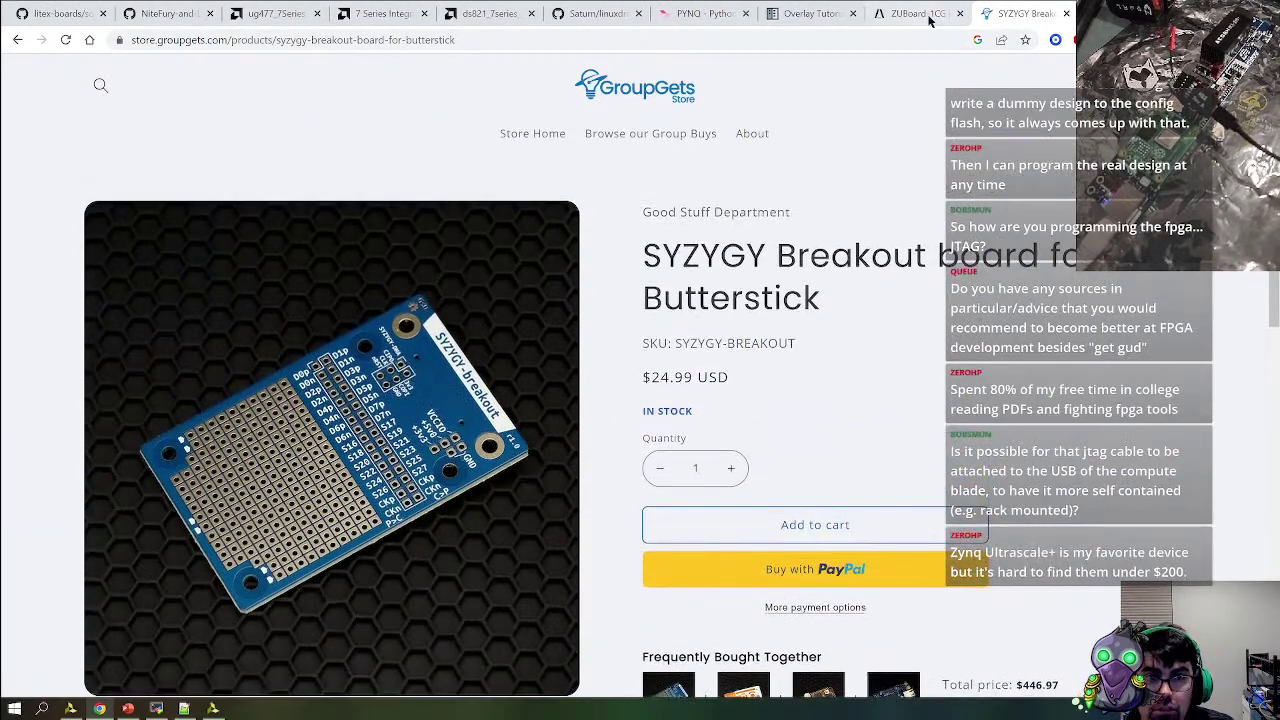
# Return to the "lattice butterstick" search results and open the Hackster.io ButterStick article in a new tab
pyautogui.rightClick(16, 42)
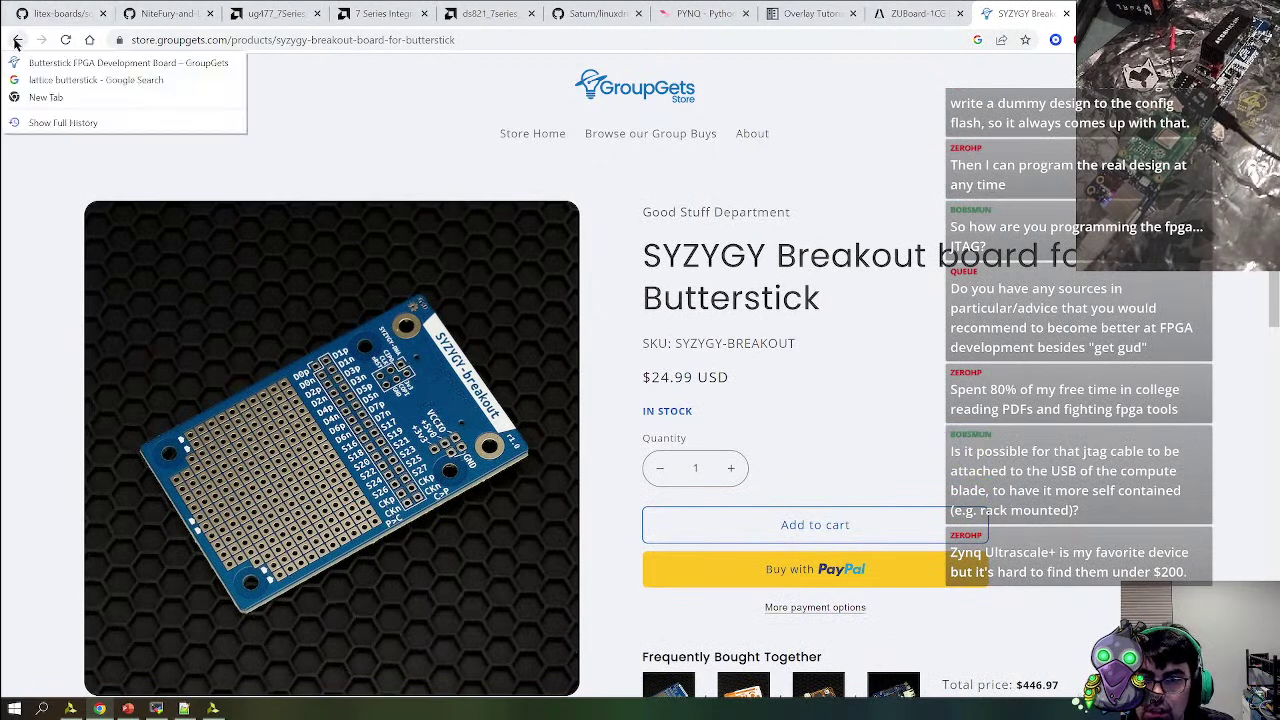
pyautogui.click(60, 80)
pyautogui.rightClick(310, 453)
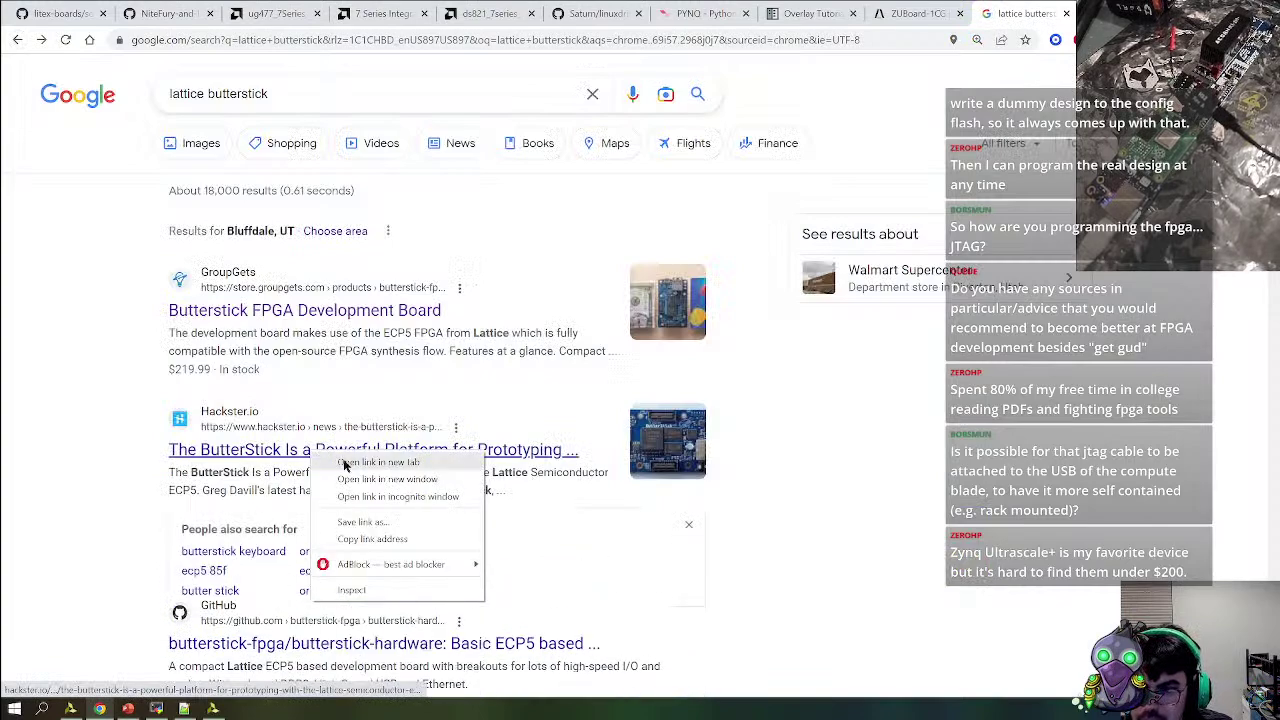
pyautogui.click(370, 461)
# Open the butterstick-hardware GitHub repository from the search results and look over the README's Latest Revision section and board photo
pyautogui.scroll(-2, 300, 497)
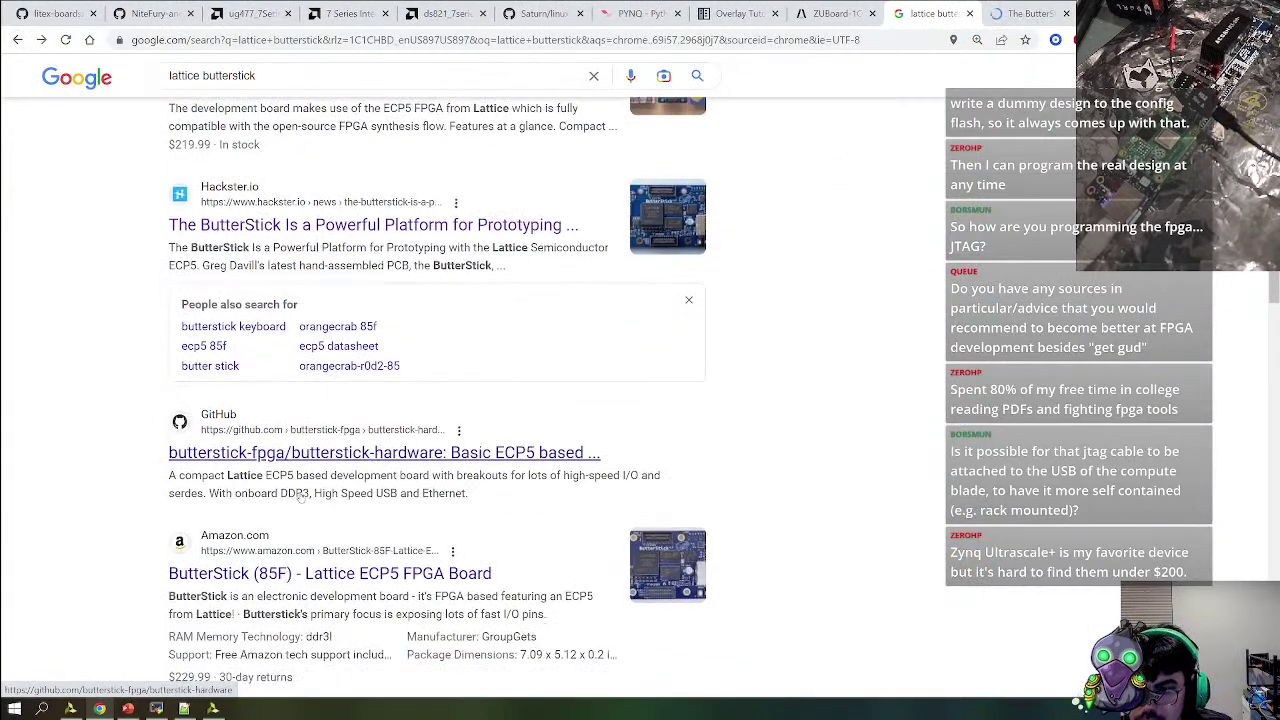
pyautogui.click(330, 453)
pyautogui.scroll(-10, 555, 399)
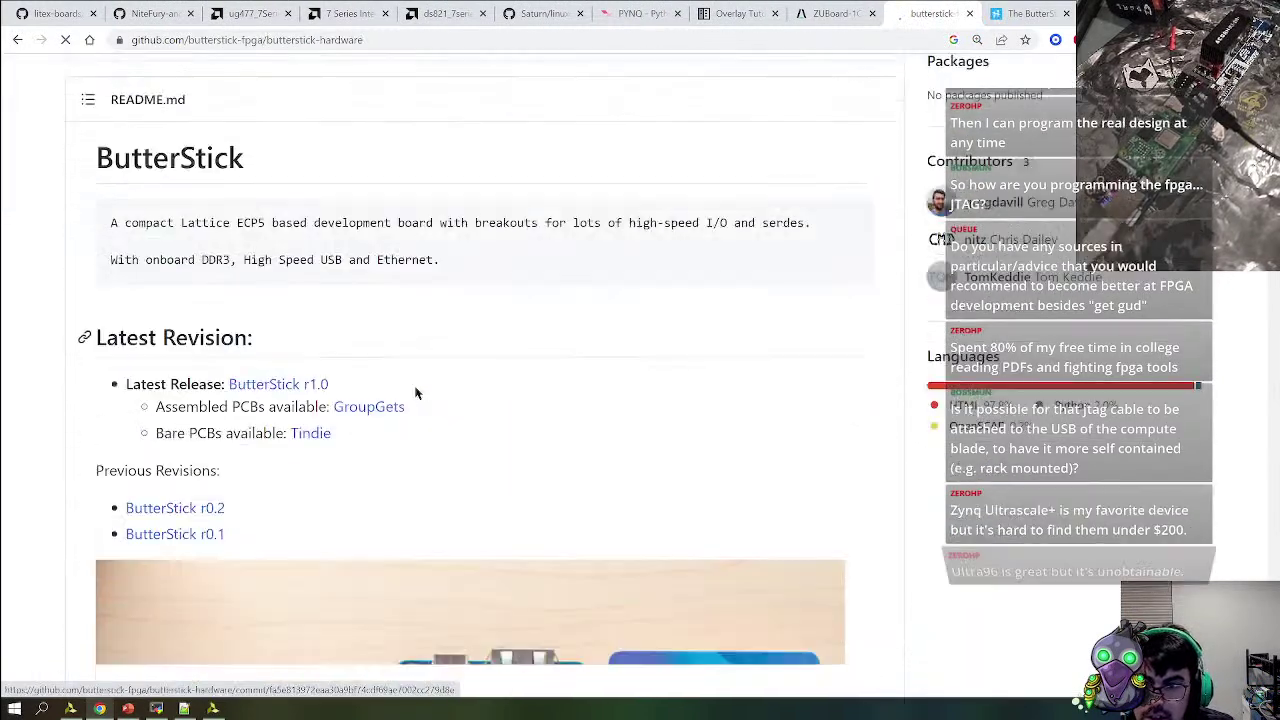
pyautogui.scroll(-2, 321, 316)
pyautogui.scroll(4, 212, 387)
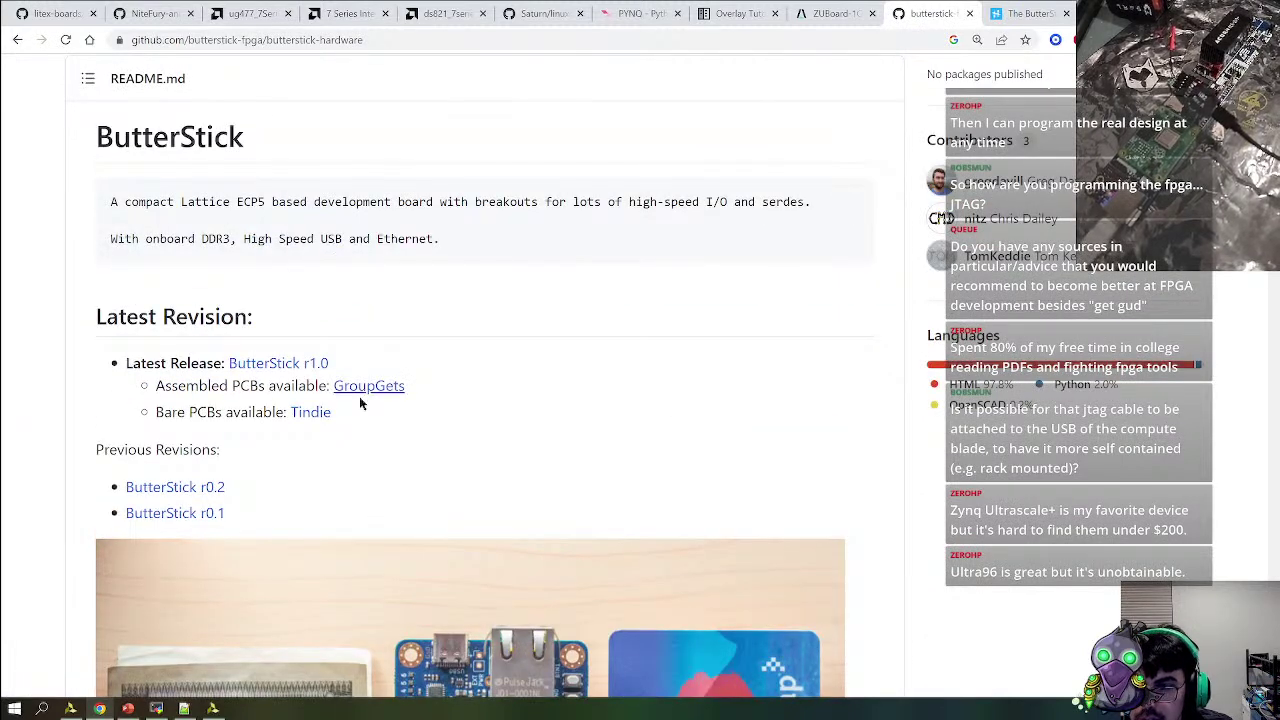
pyautogui.scroll(-1, 330, 410)
pyautogui.scroll(-2, 321, 391)
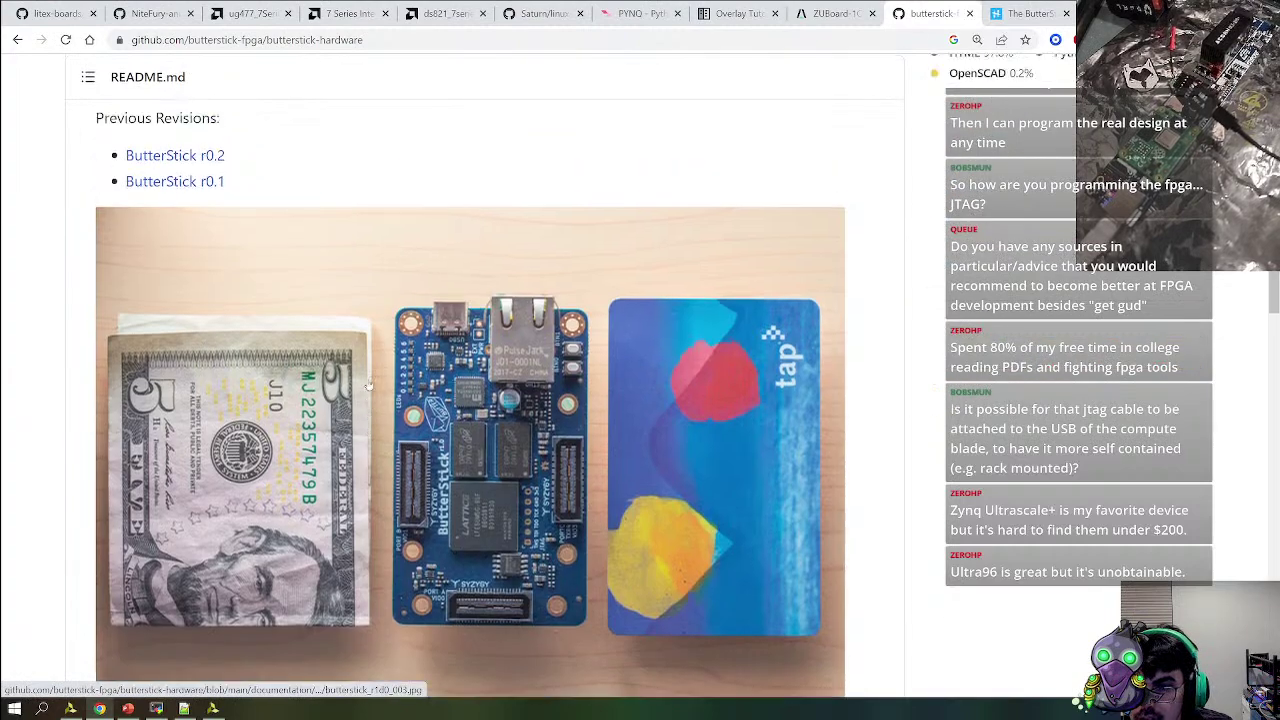
# Open the README's GroupGets link for assembled PCBs in a new tab
pyautogui.scroll(2, 340, 340)
pyautogui.rightClick(360, 316)
pyautogui.click(390, 331)
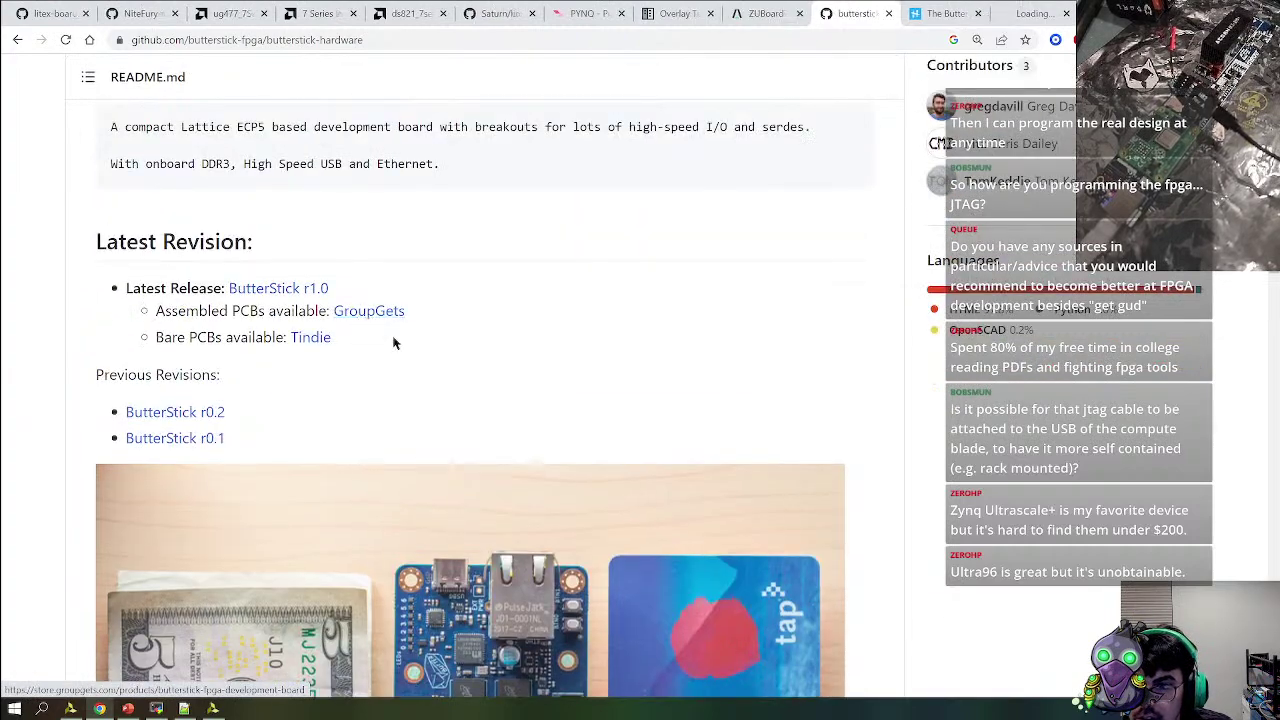
# Skim the ButterStick README past the FPGA and DDR3 variants table to the Licence section
pyautogui.scroll(-15, 394, 337)
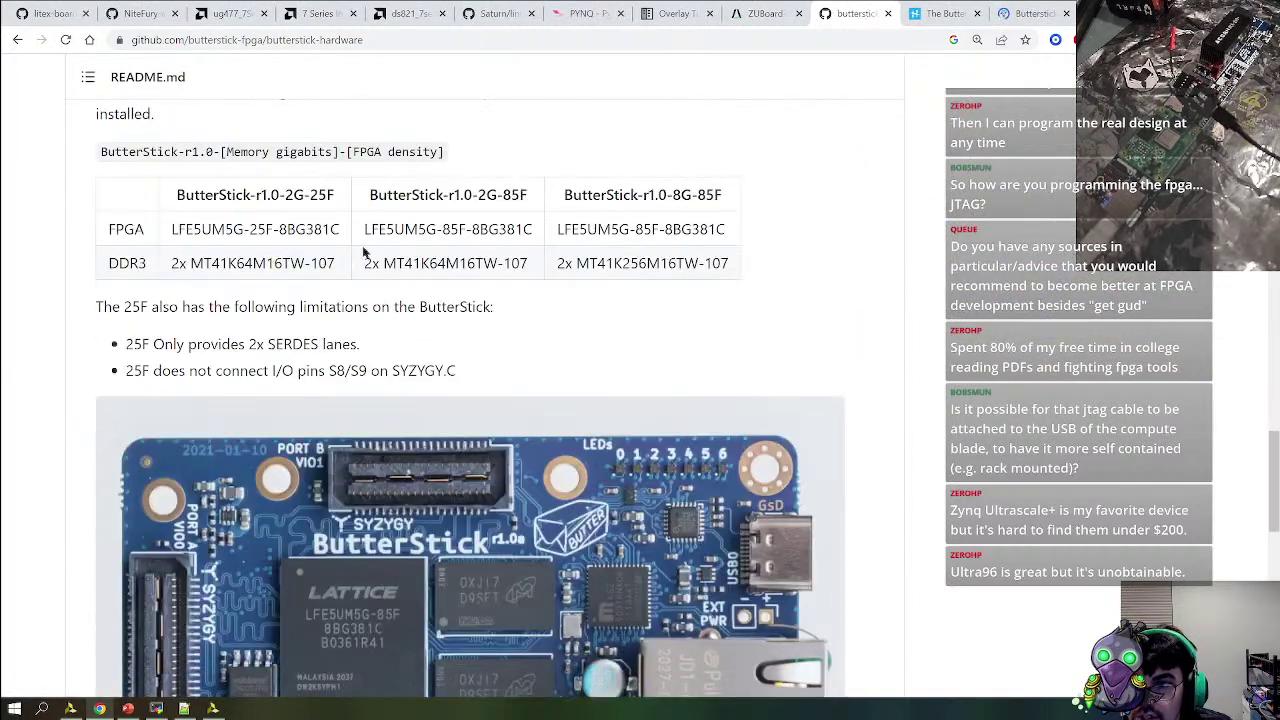
pyautogui.scroll(2, 365, 252)
pyautogui.scroll(-12, 400, 350)
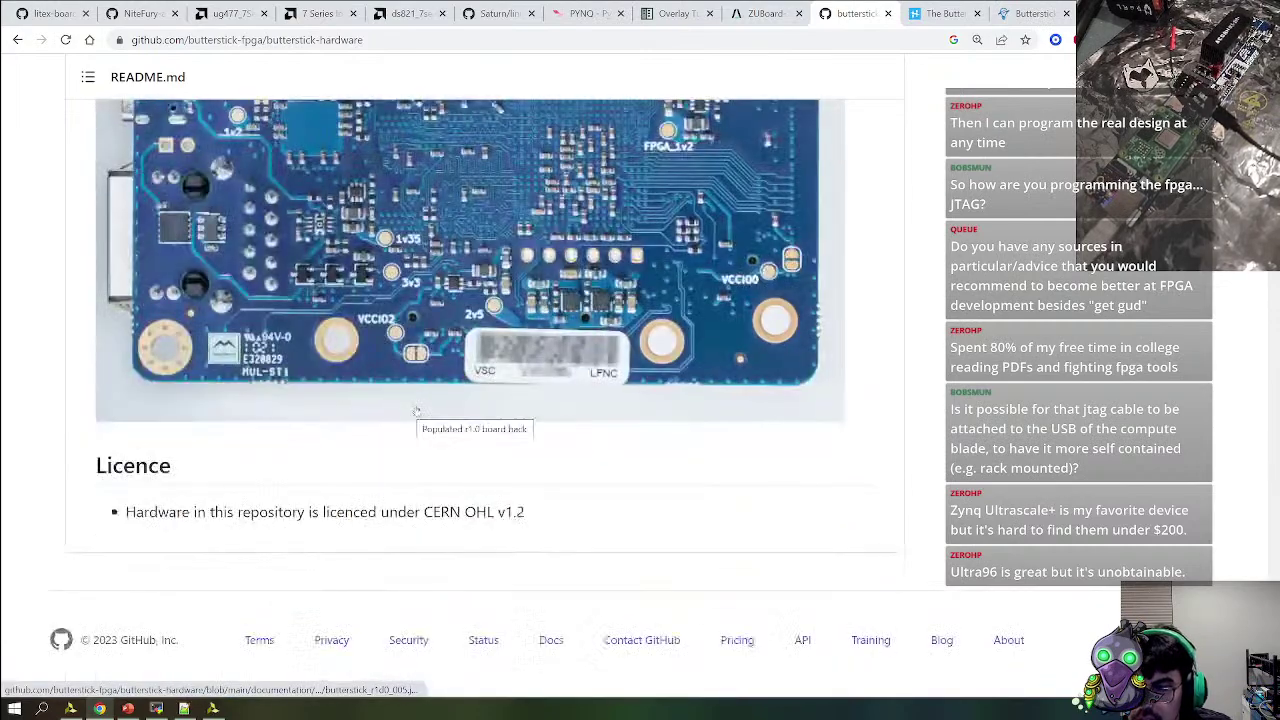
# Read the README's SYZYGY connector specifications, then open the linked SYZYGY site and skim down to its interface pin count table
pyautogui.scroll(15, 486, 506)
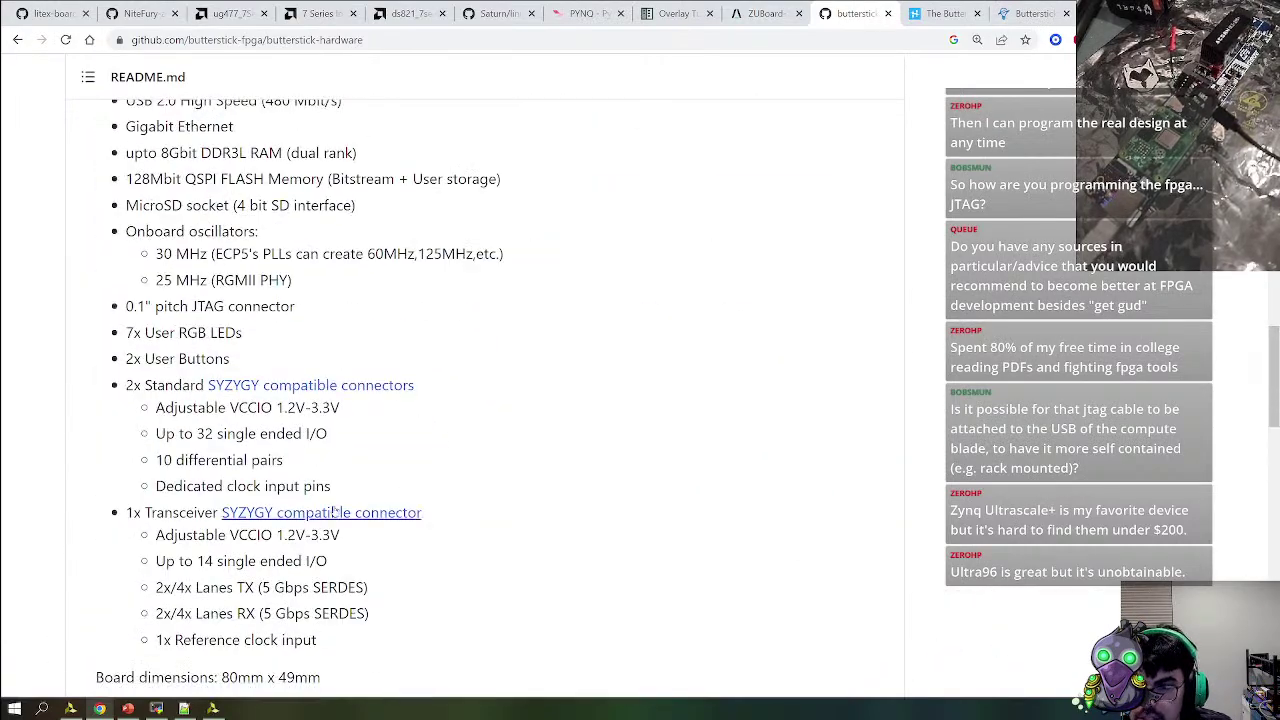
pyautogui.scroll(1, 360, 560)
pyautogui.scroll(-1, 363, 500)
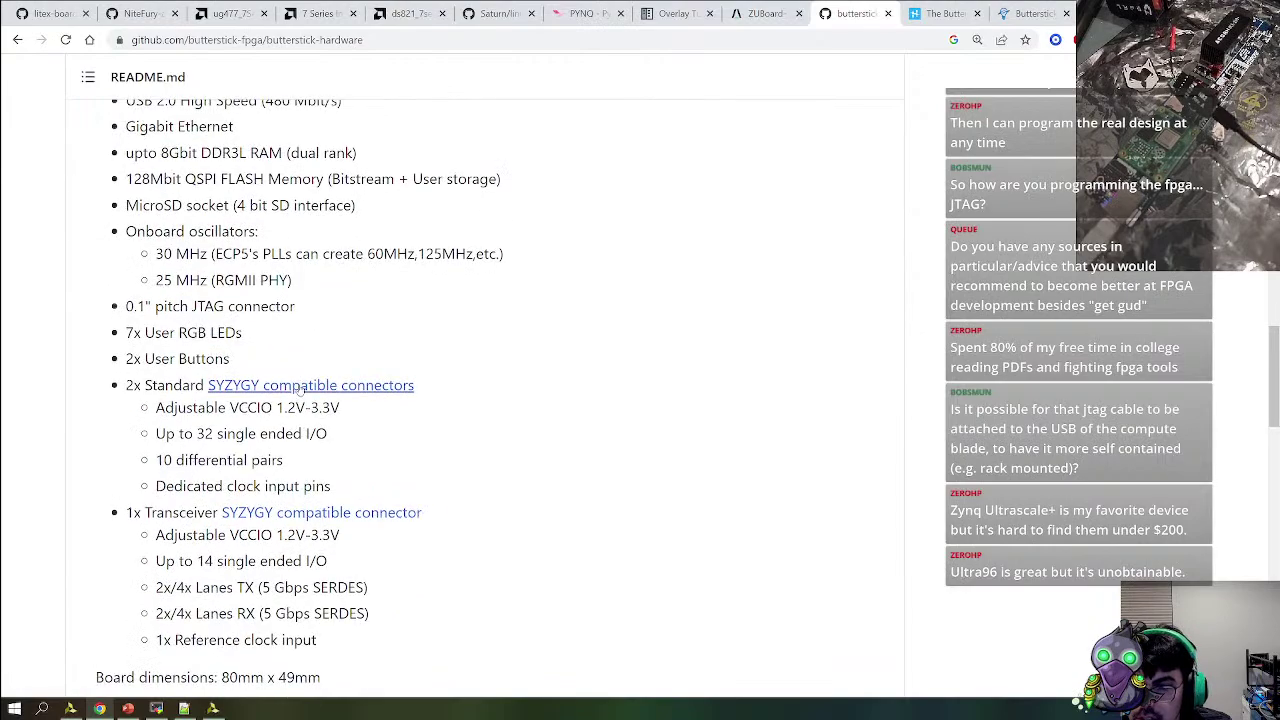
pyautogui.click(392, 514)
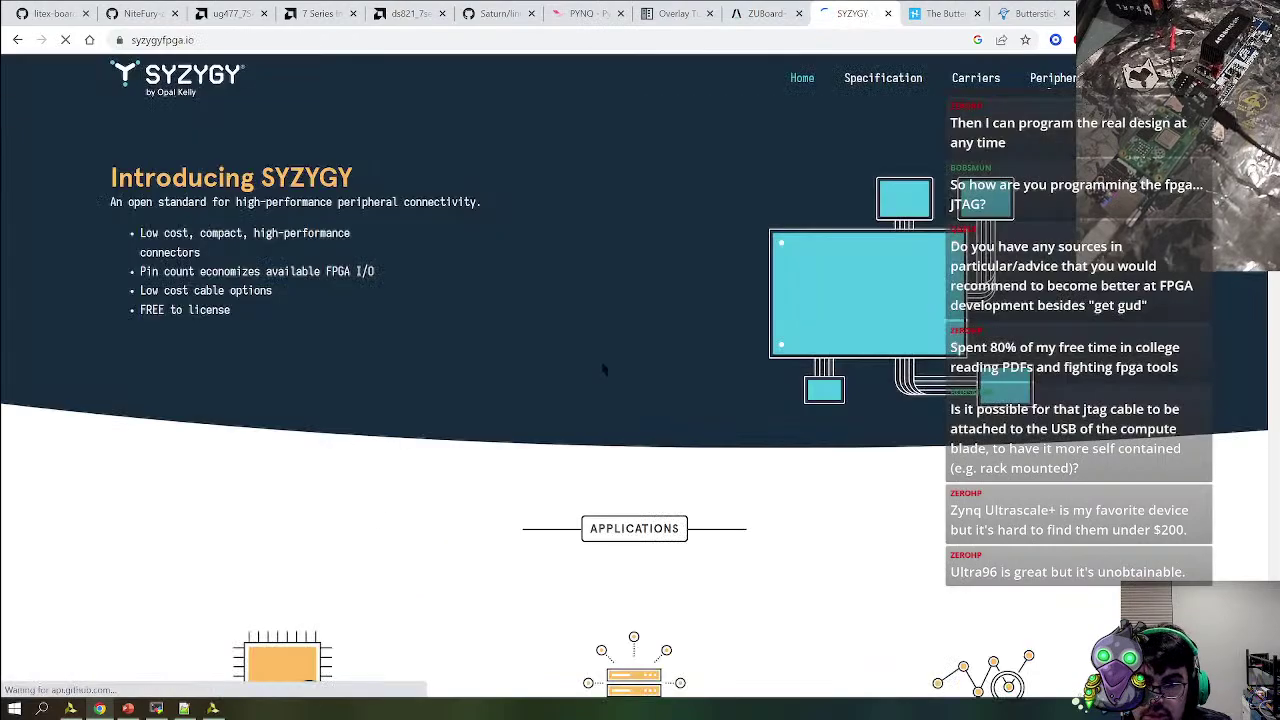
pyautogui.scroll(-15, 603, 372)
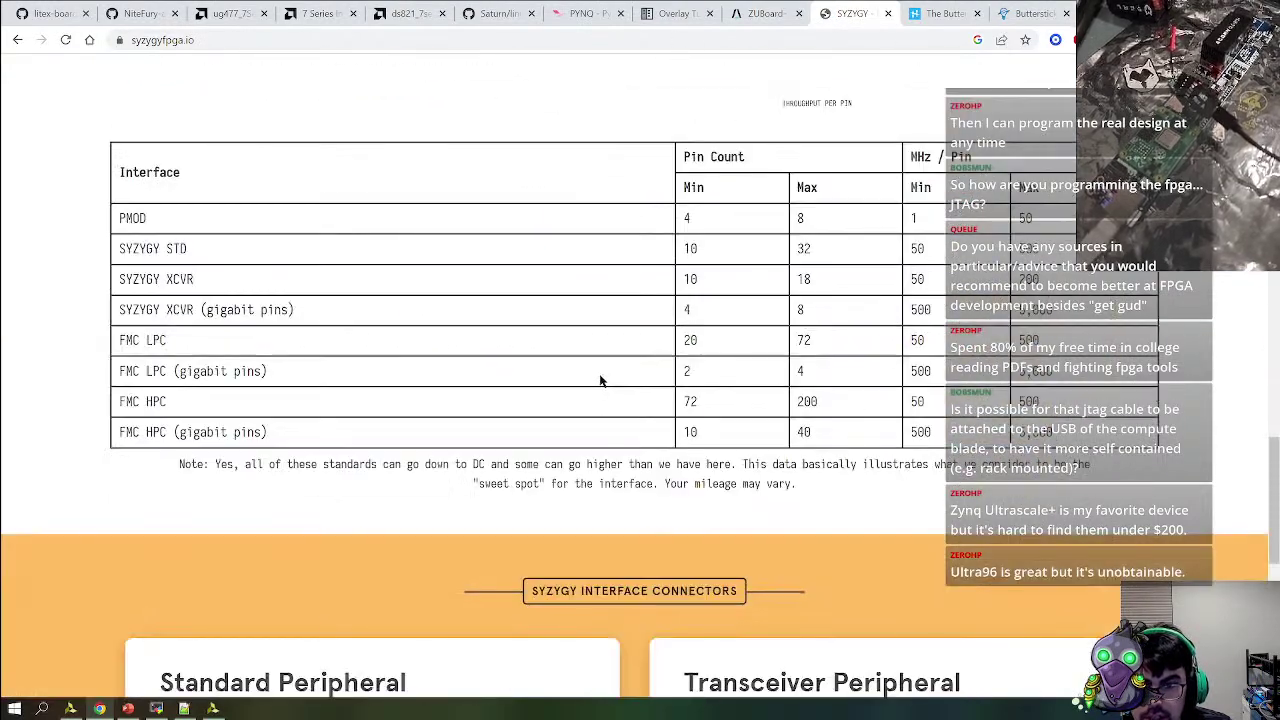
# Open the SYZYGY site's Peripherals page and skim the full list of compatible peripheral models
pyautogui.scroll(15, 600, 380)
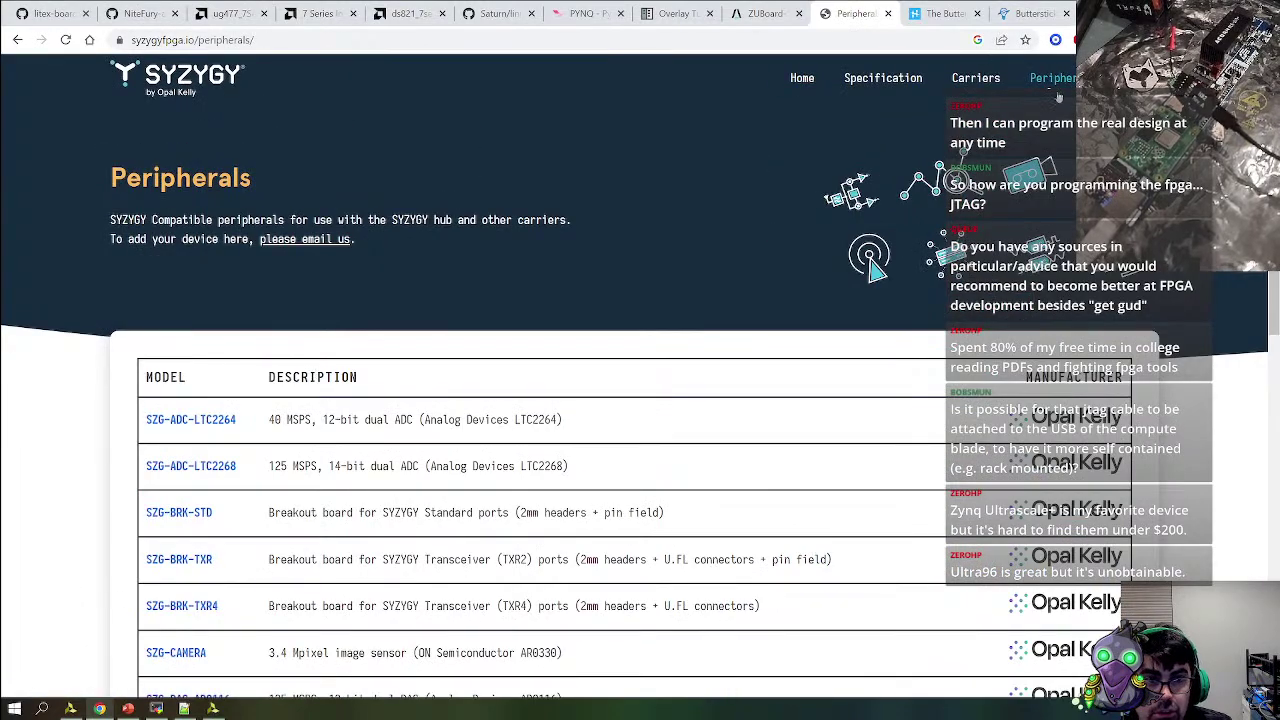
pyautogui.scroll(-7, 275, 408)
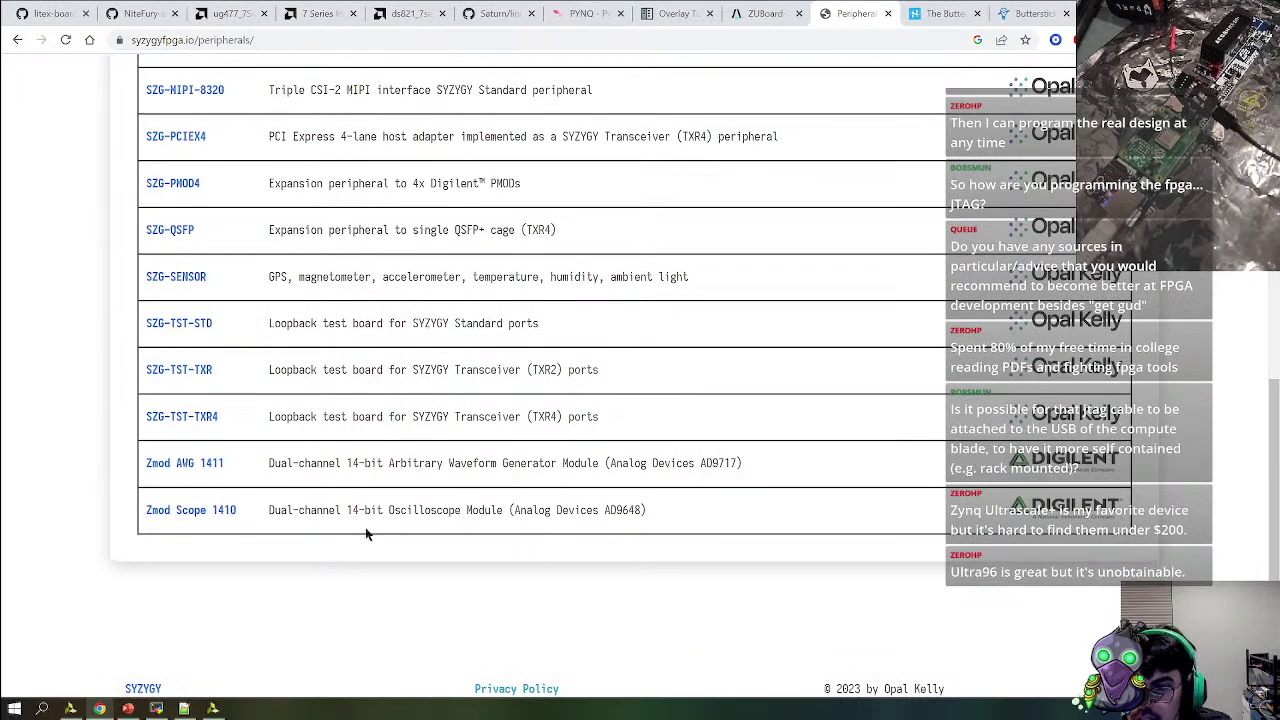
pyautogui.scroll(5, 338, 420)
pyautogui.scroll(3, 400, 405)
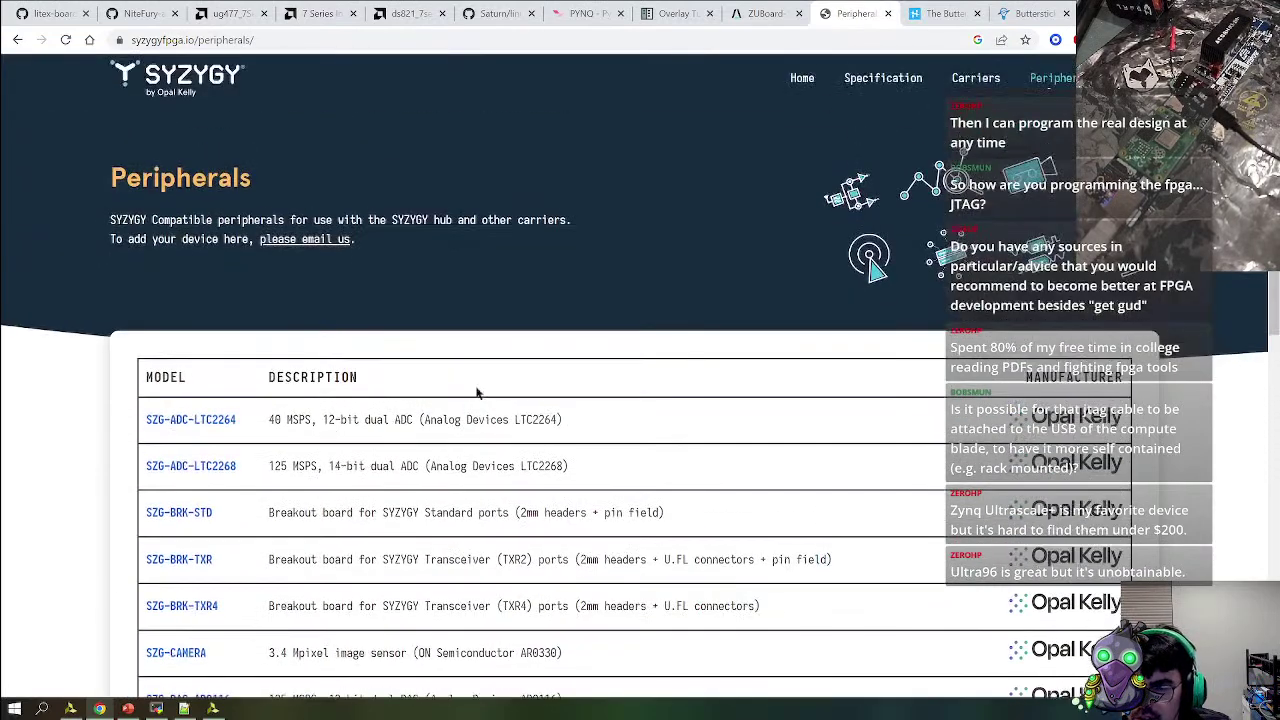
# Revisit the Hackster ButterStick article and the GroupGets product page, then open the SYZYGY Breakout board for Butterstick product
pyautogui.click(935, 13)
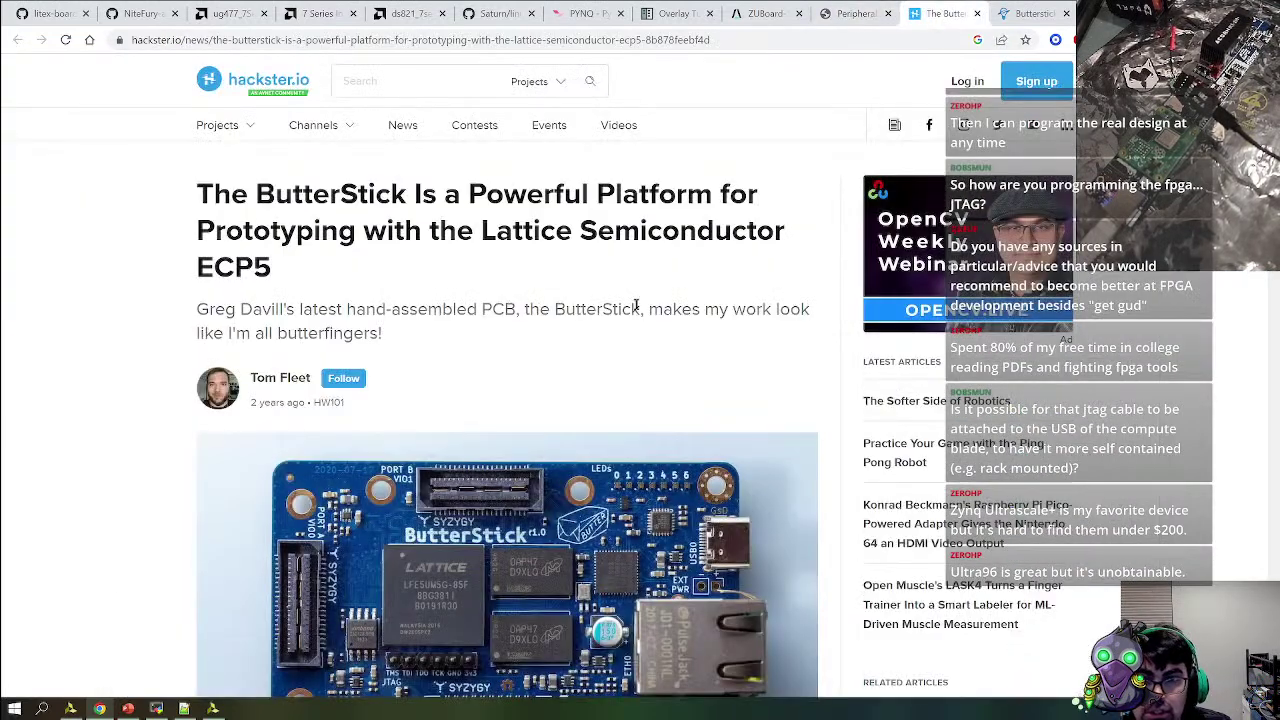
pyautogui.click(1035, 13)
pyautogui.scroll(-5, 935, 133)
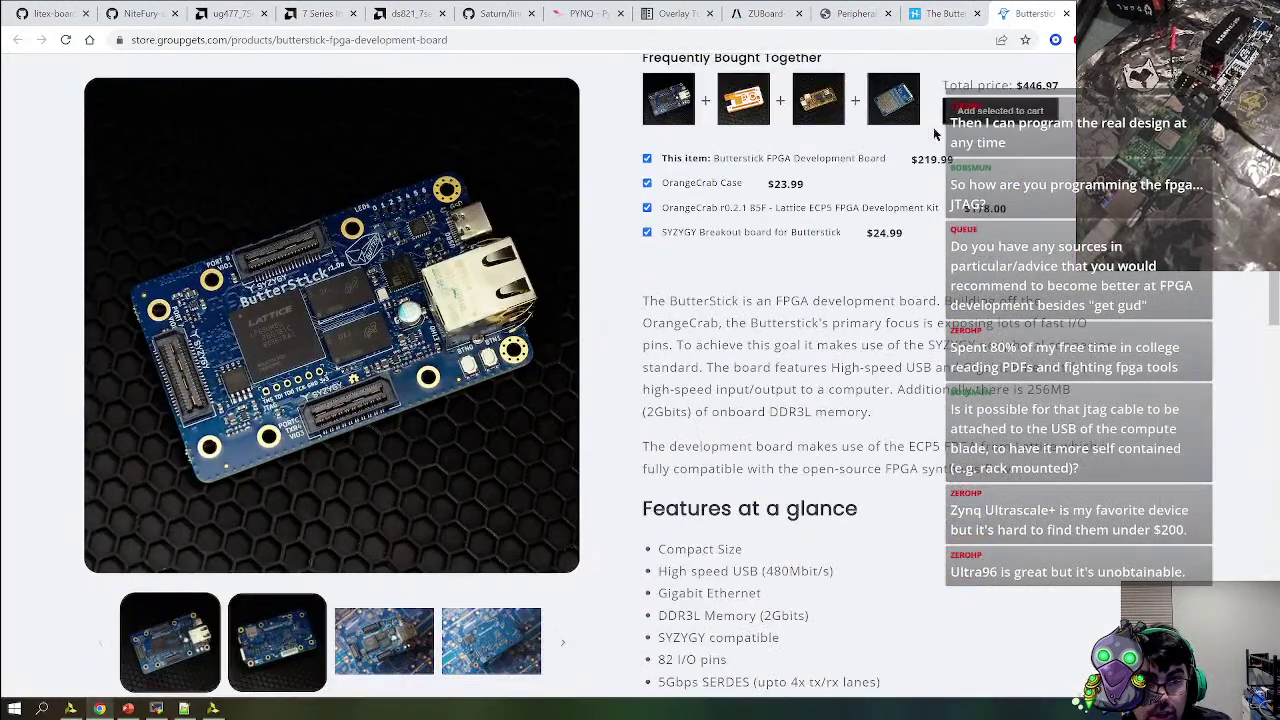
pyautogui.click(898, 100)
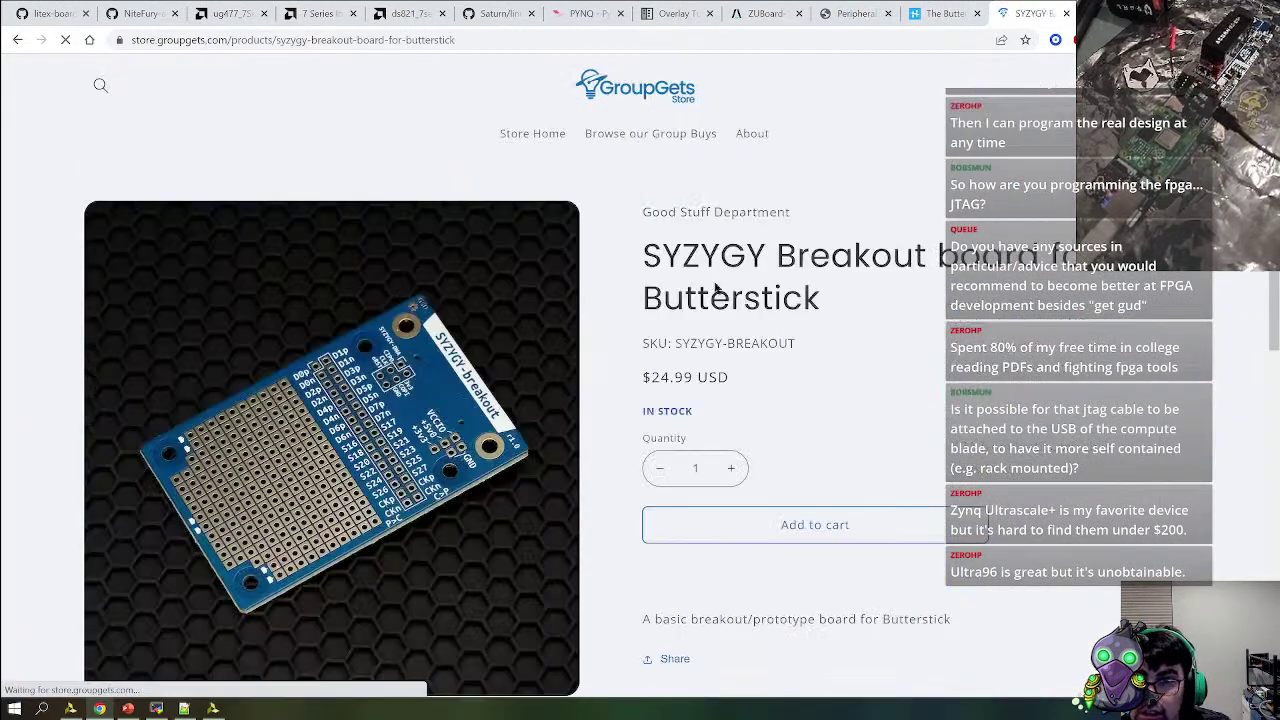
# Browse the GroupGets group-buy site down to Discover Campaigns, then open its store home and skim the Most Popular Products
pyautogui.click(614, 137)
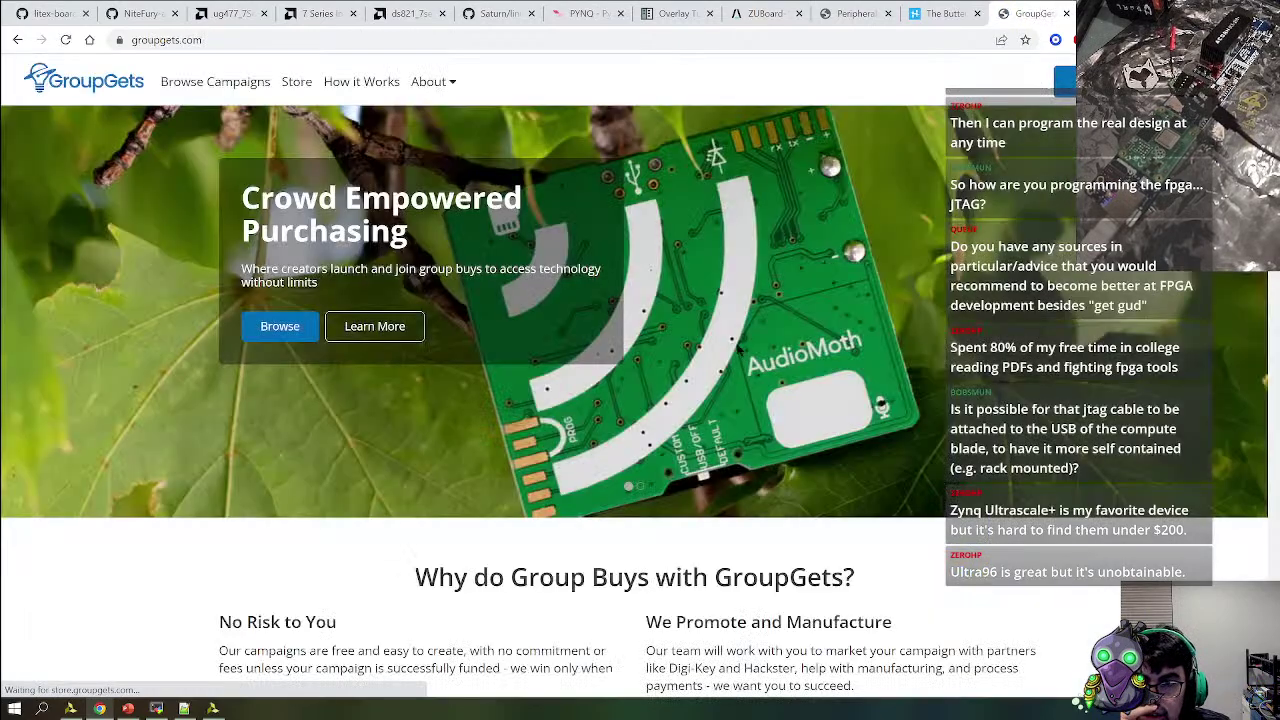
pyautogui.scroll(-3, 823, 400)
pyautogui.scroll(-7, 800, 410)
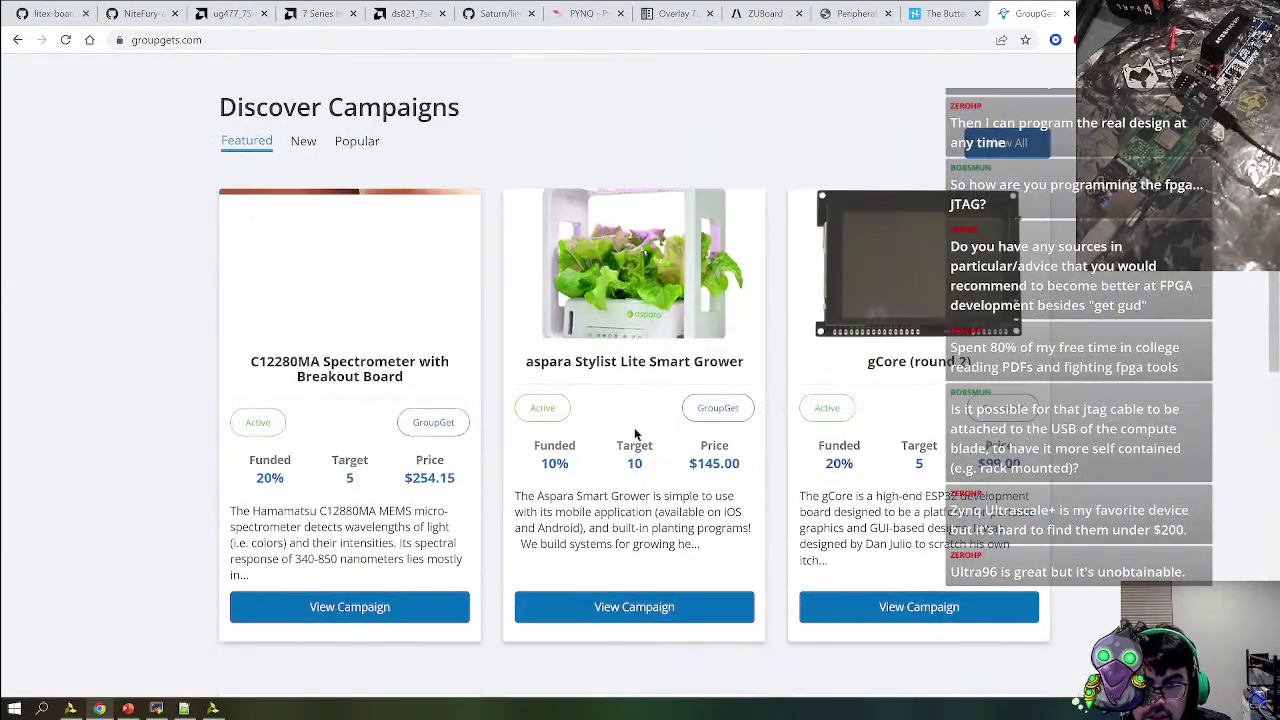
pyautogui.scroll(6, 726, 396)
pyautogui.scroll(5, 726, 396)
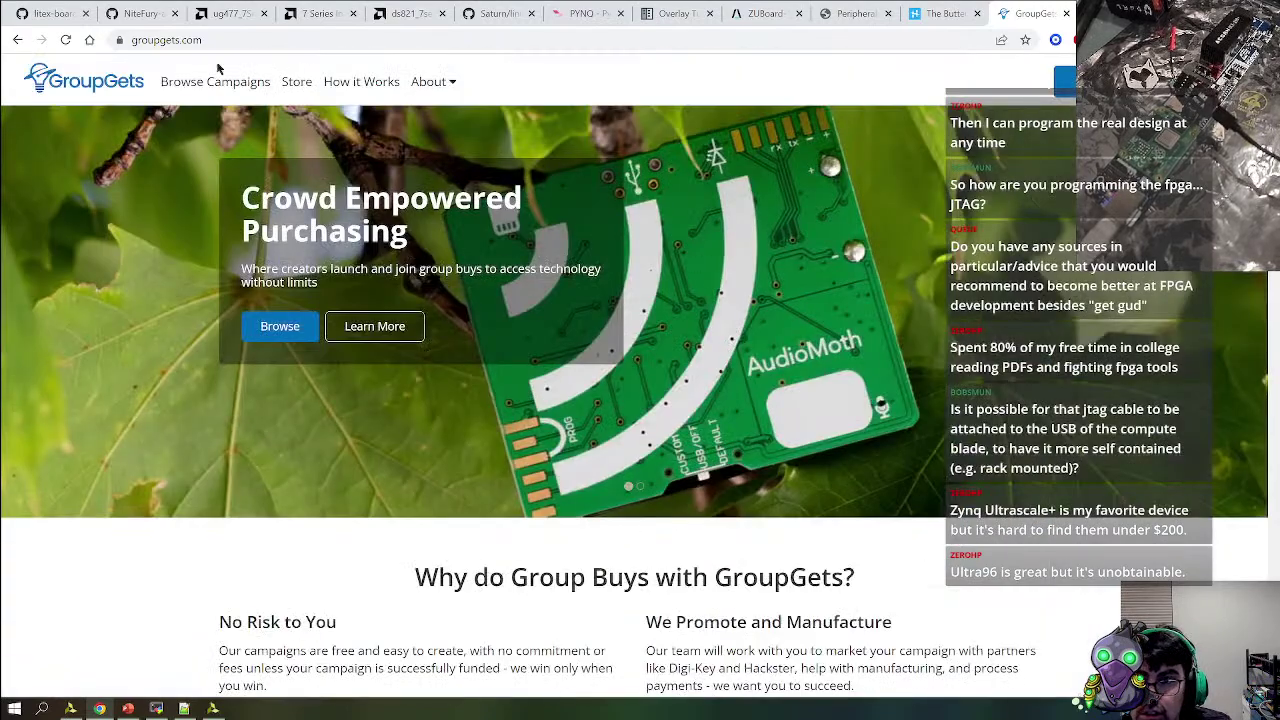
pyautogui.click(311, 86)
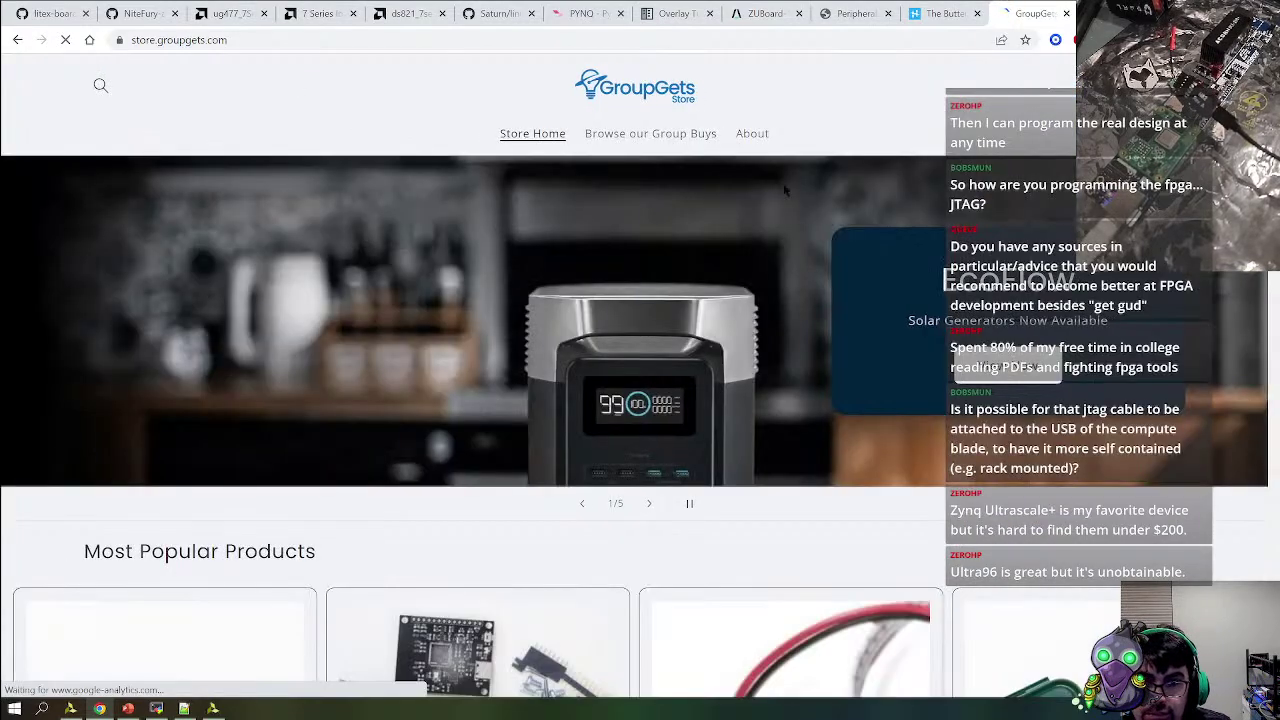
pyautogui.scroll(-5, 300, 337)
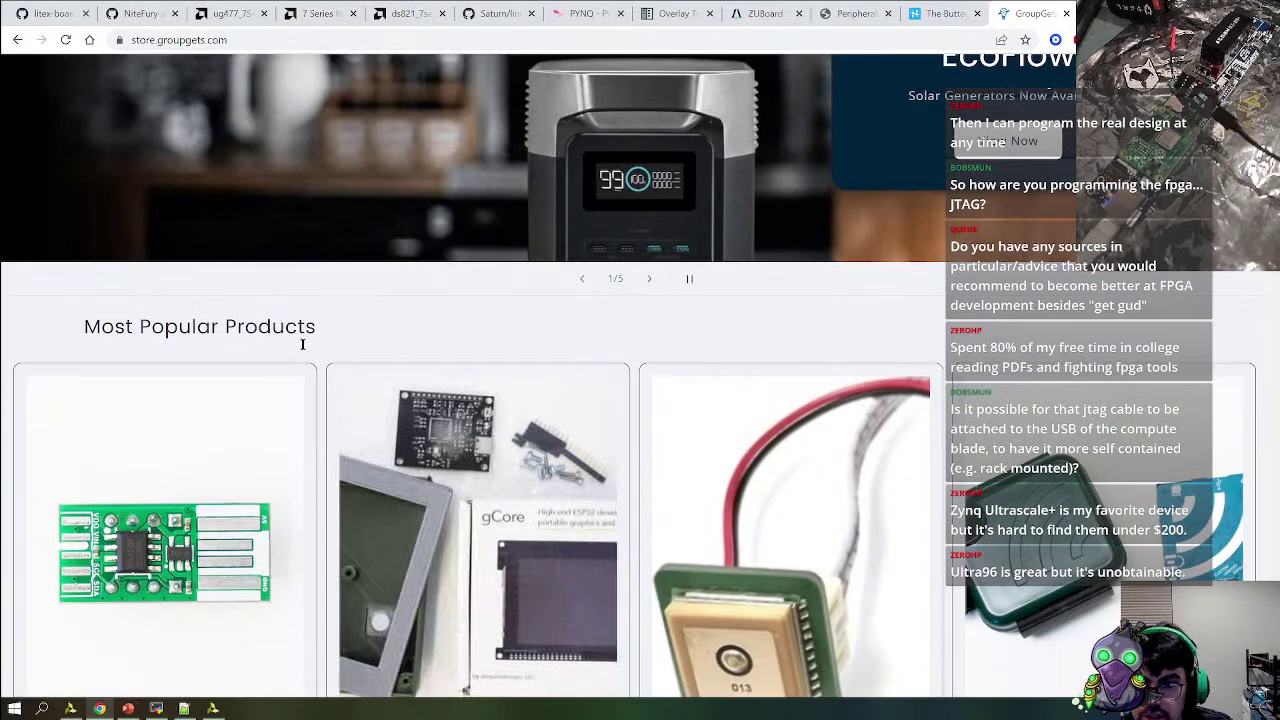
pyautogui.scroll(-5, 530, 625)
pyautogui.scroll(10, 530, 625)
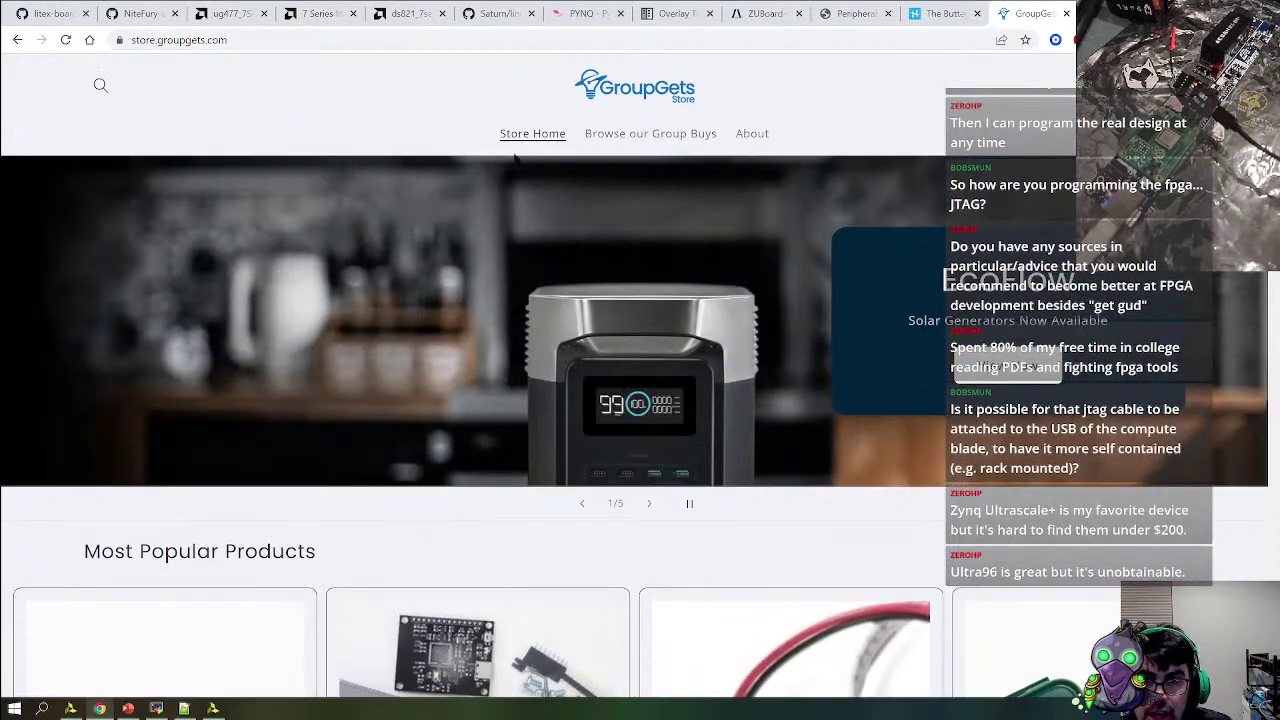
# Close the GroupGets and Hackster tabs, return the SYZYGY tab to the Google results and open the Butterstick FPGA Development Board page
pyautogui.click(1066, 13)
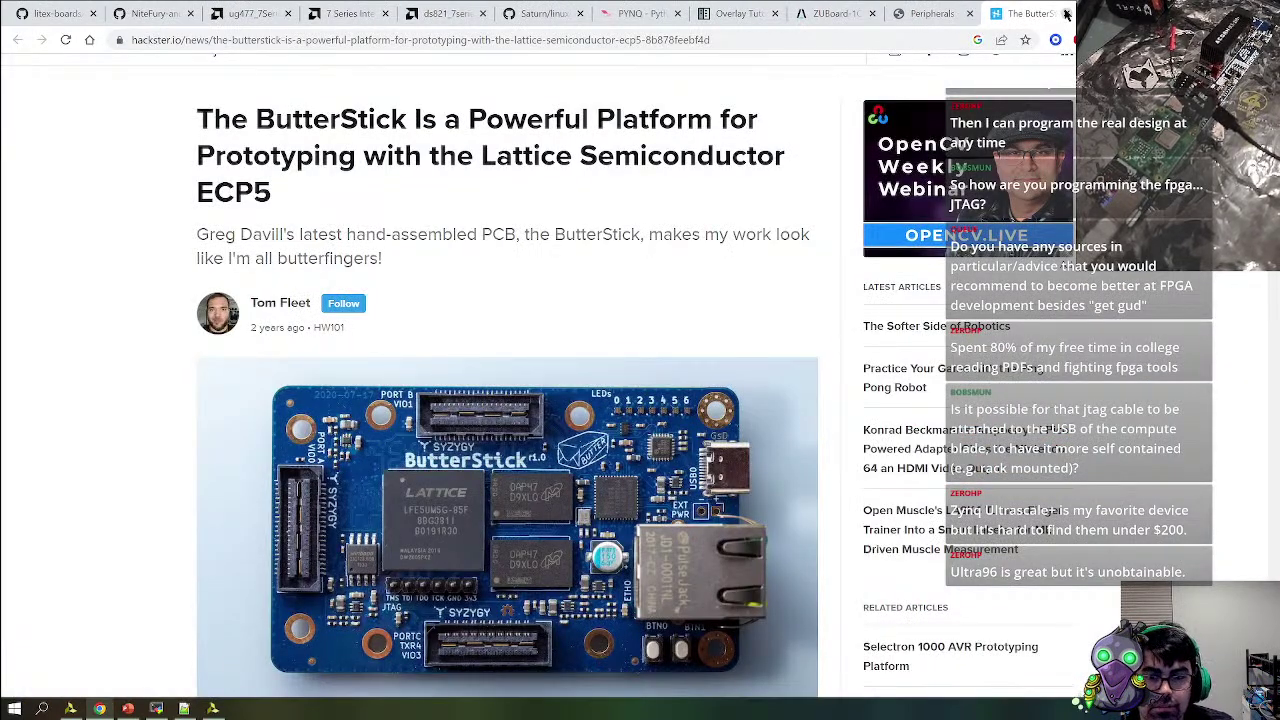
pyautogui.click(1066, 13)
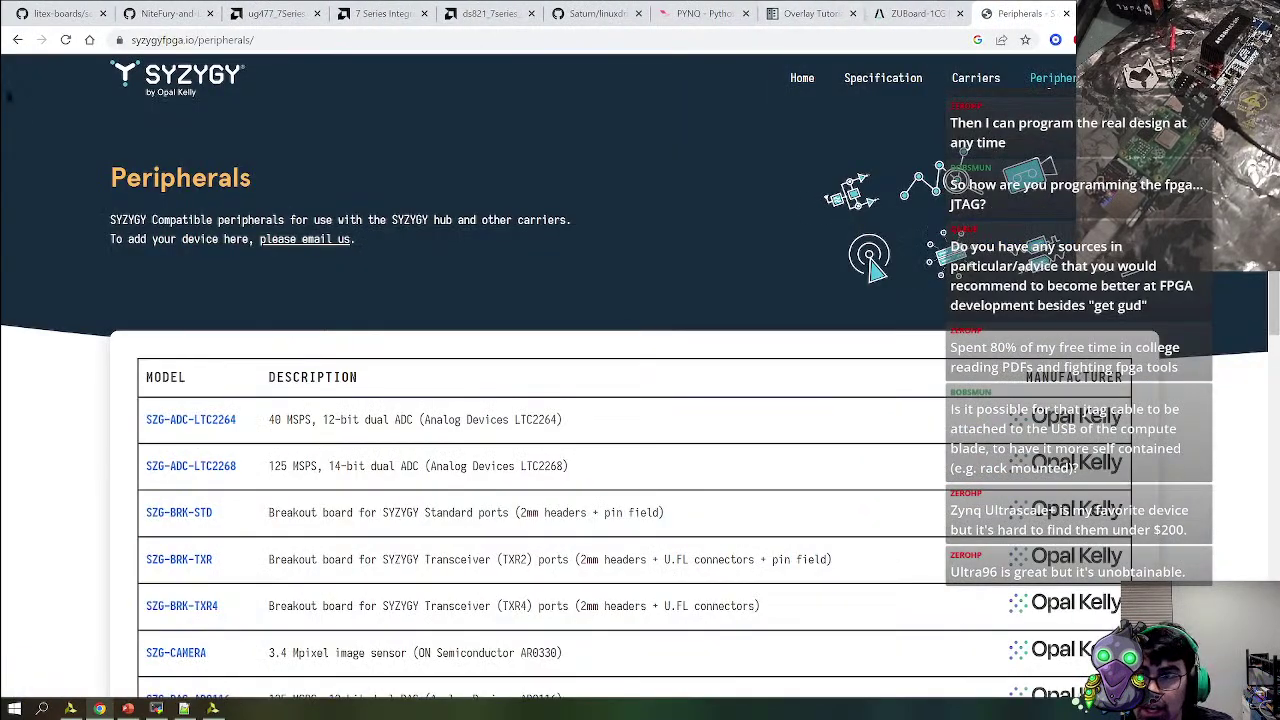
pyautogui.rightClick(17, 45)
pyautogui.click(76, 97)
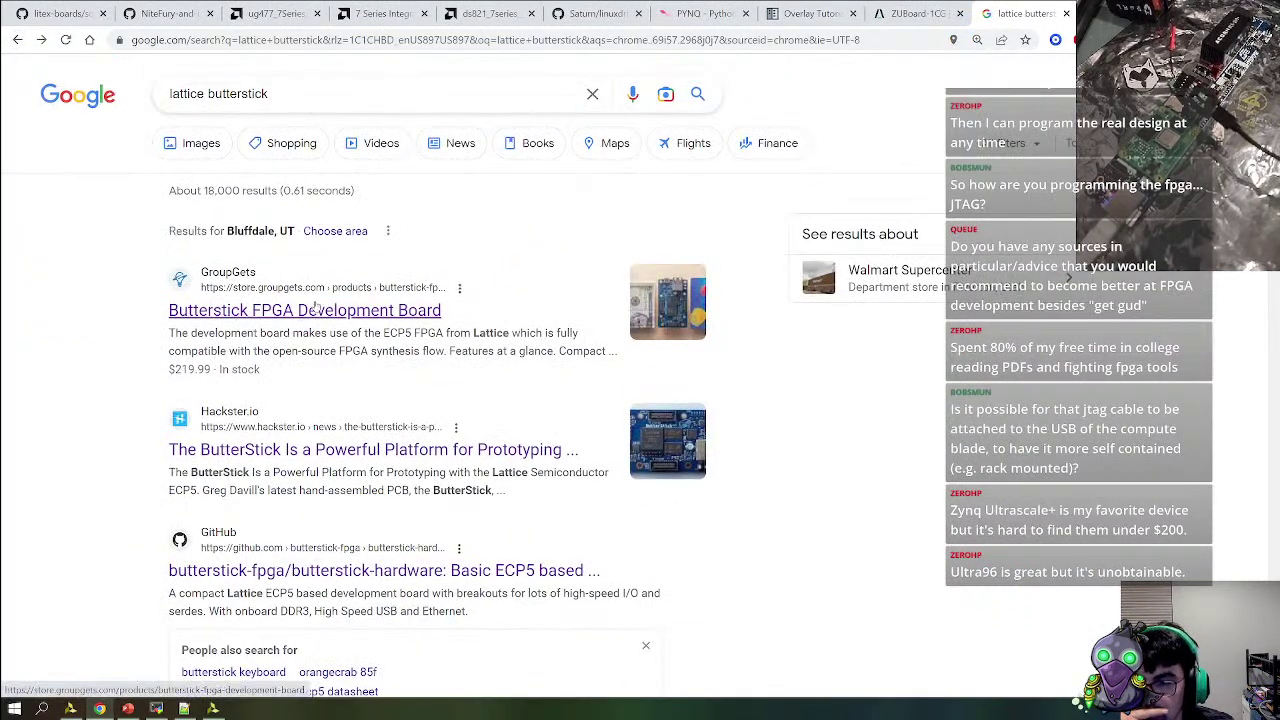
pyautogui.click(314, 310)
# Switch to Vivado and open the impl_1_place_report_io_0 report under impl_1's Place Design reports
pyautogui.click(212, 708)
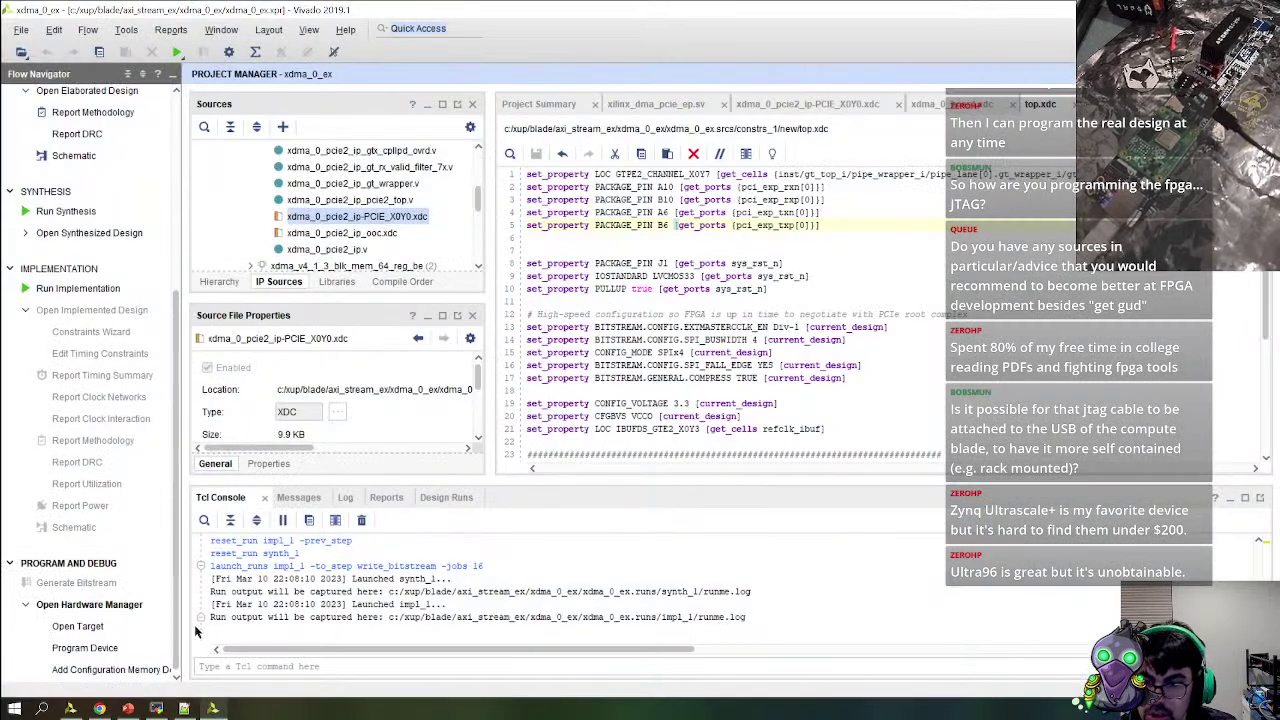
pyautogui.click(396, 500)
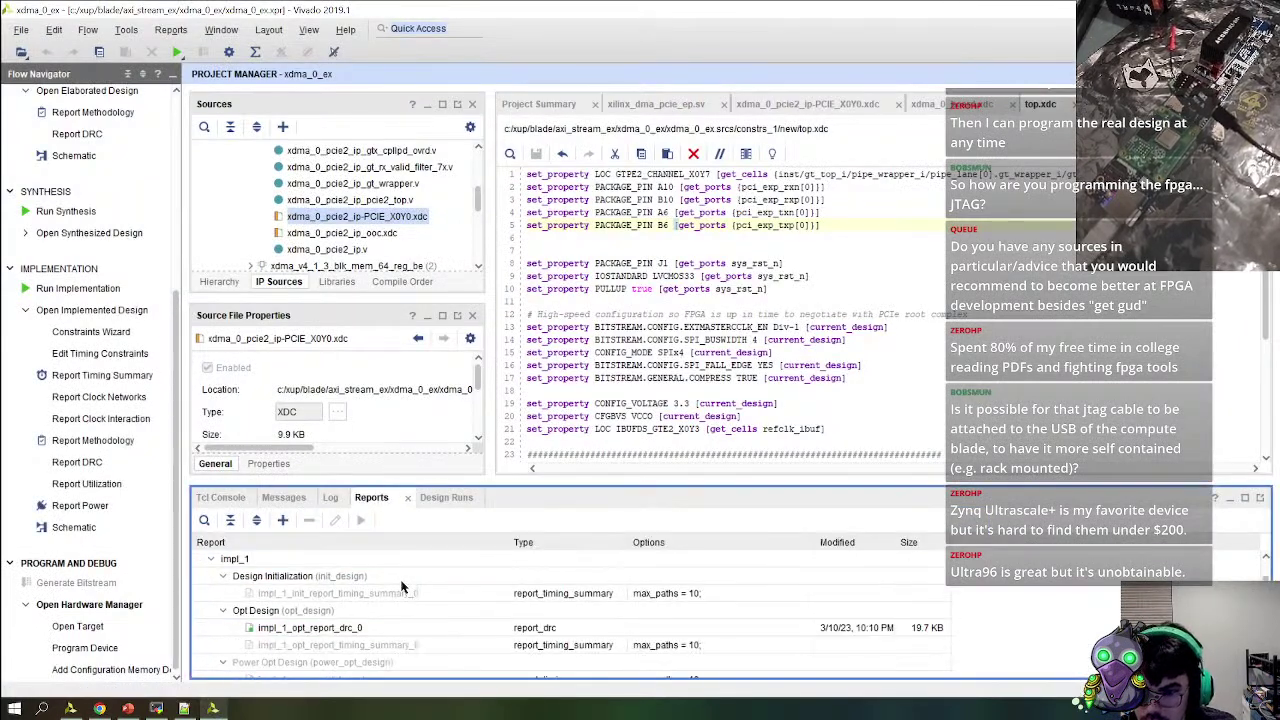
pyautogui.scroll(-2, 393, 630)
pyautogui.doubleClick(388, 616)
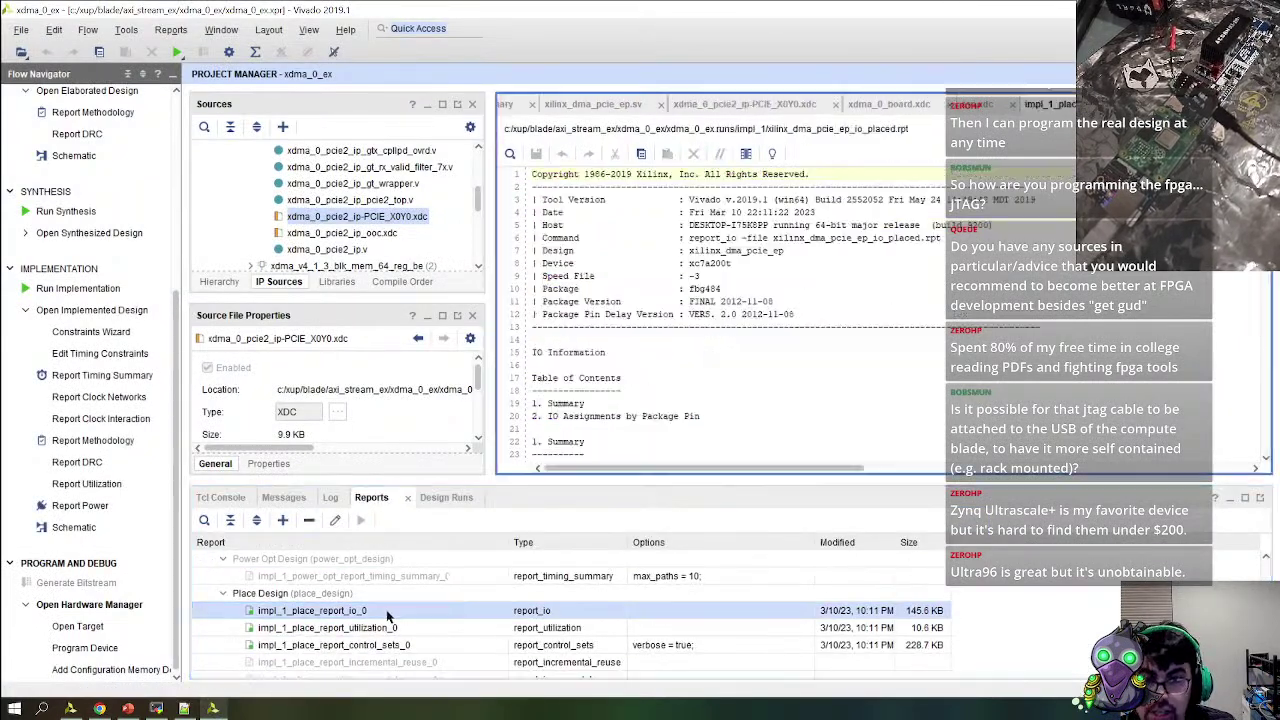
# Check the IO report's bank 216 transceiver pins and pci_exp lane 0 assignments, then open the implemented design
pyautogui.scroll(-10, 714, 296)
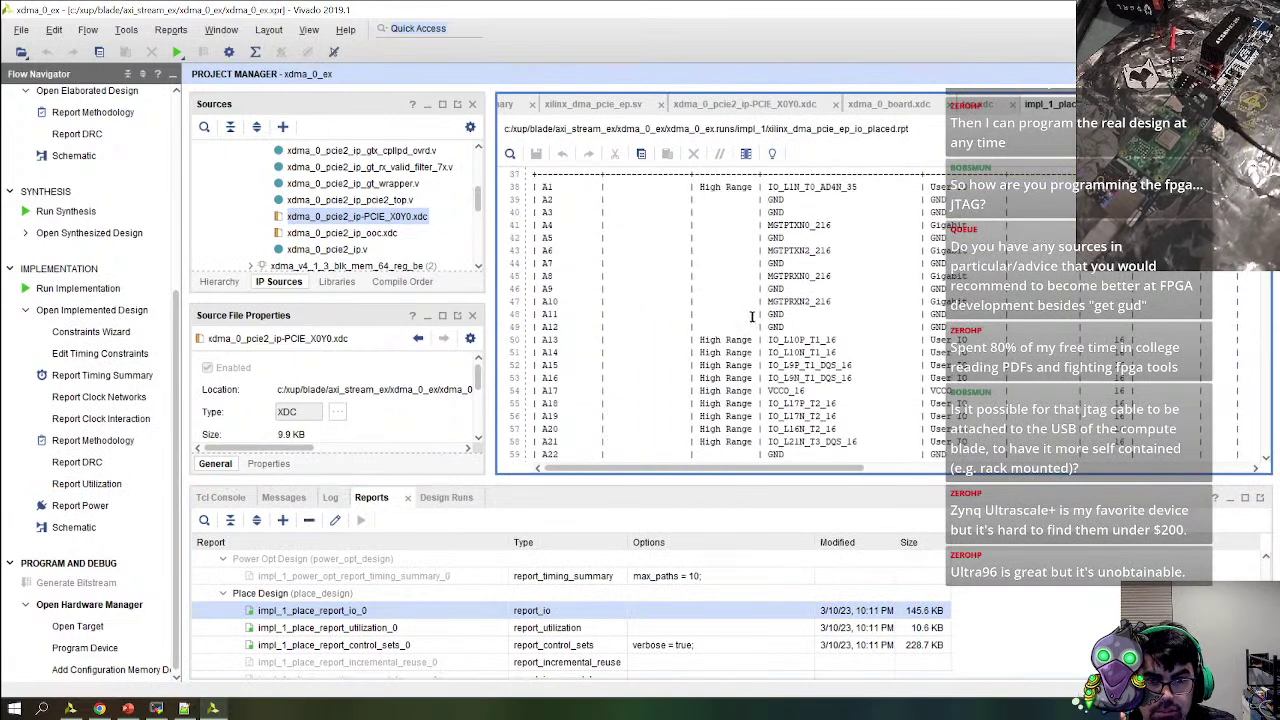
pyautogui.moveTo(550, 310); pyautogui.dragTo(550, 224)
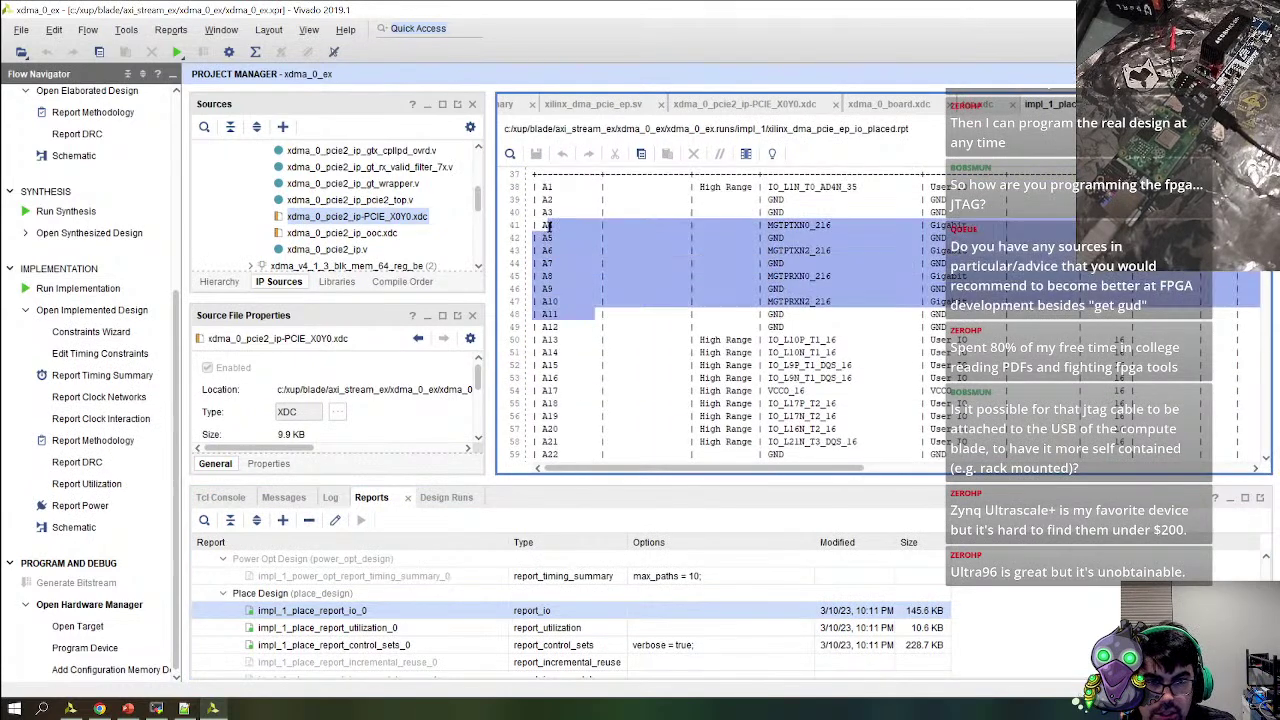
pyautogui.scroll(-16, 550, 226)
pyautogui.scroll(-13, 710, 346)
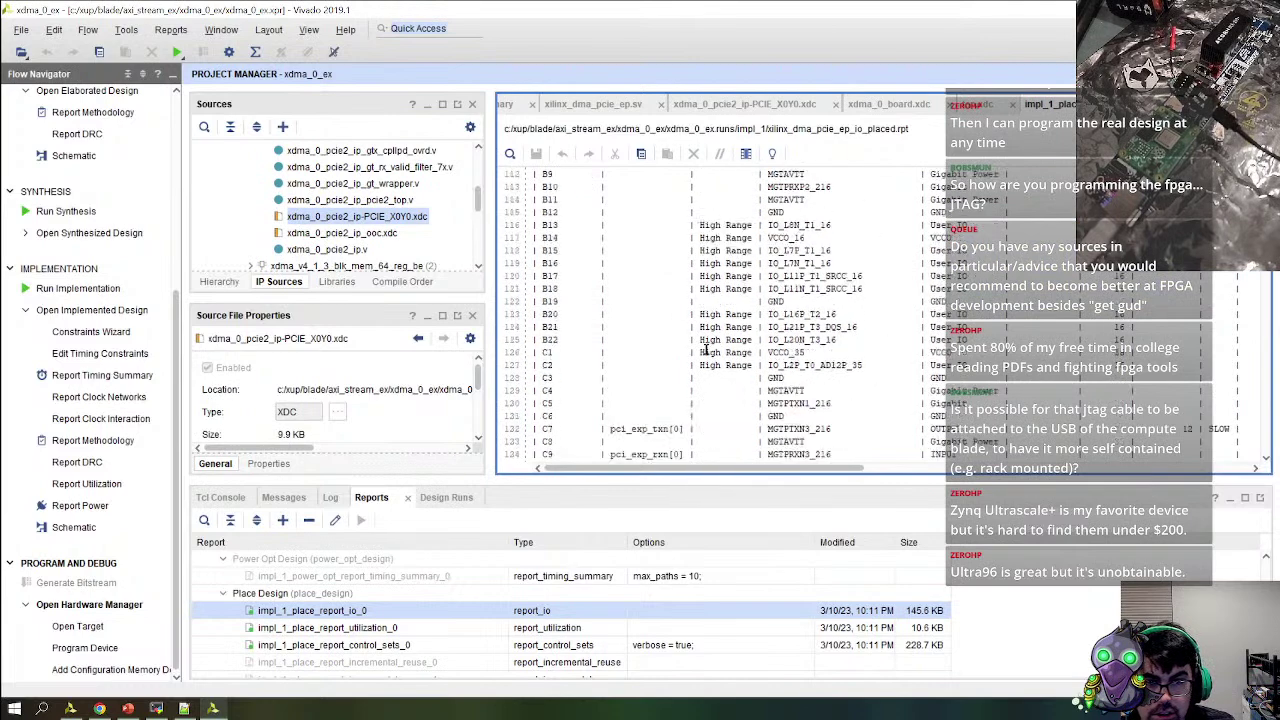
pyautogui.moveTo(625, 274); pyautogui.dragTo(847, 270)
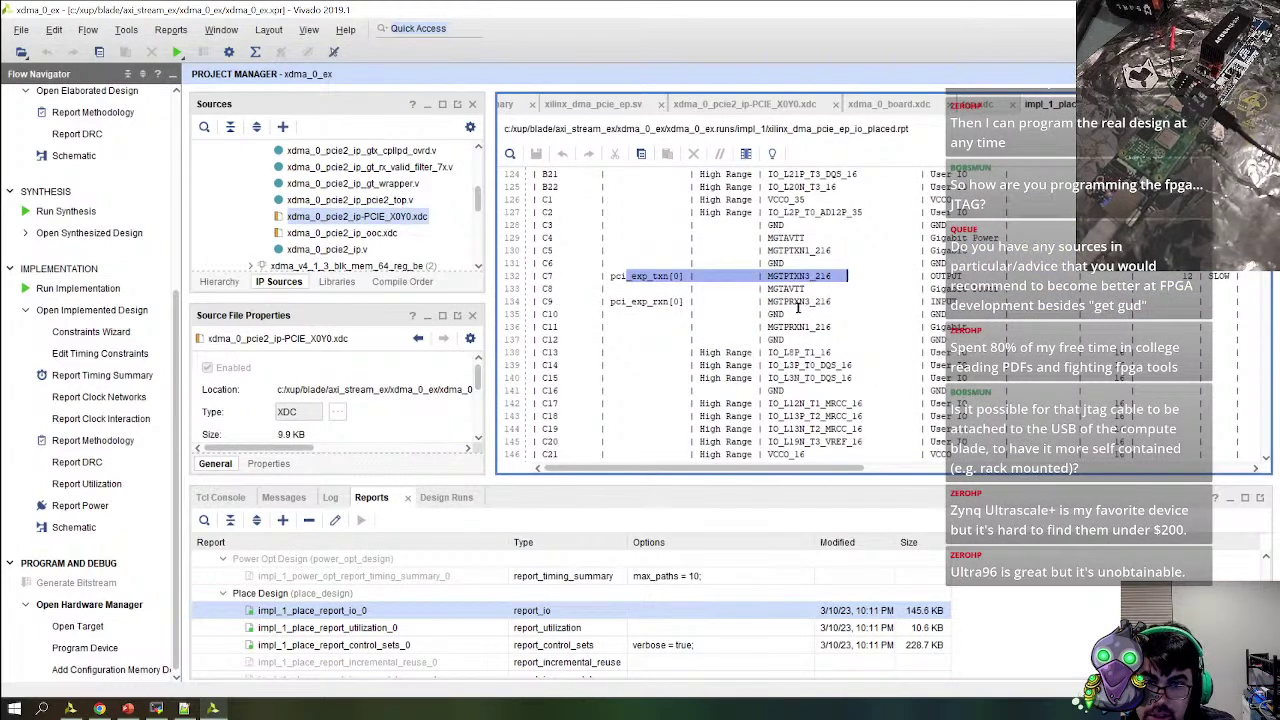
pyautogui.click(728, 440)
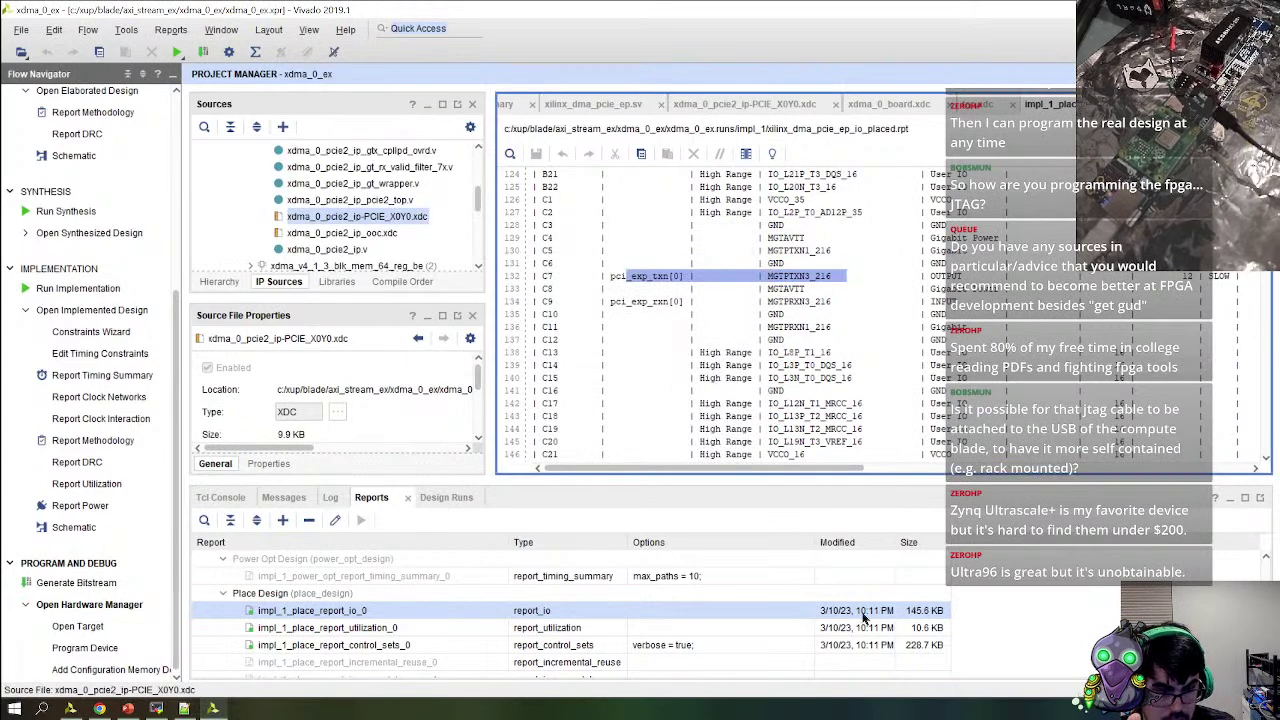
pyautogui.click(92, 310)
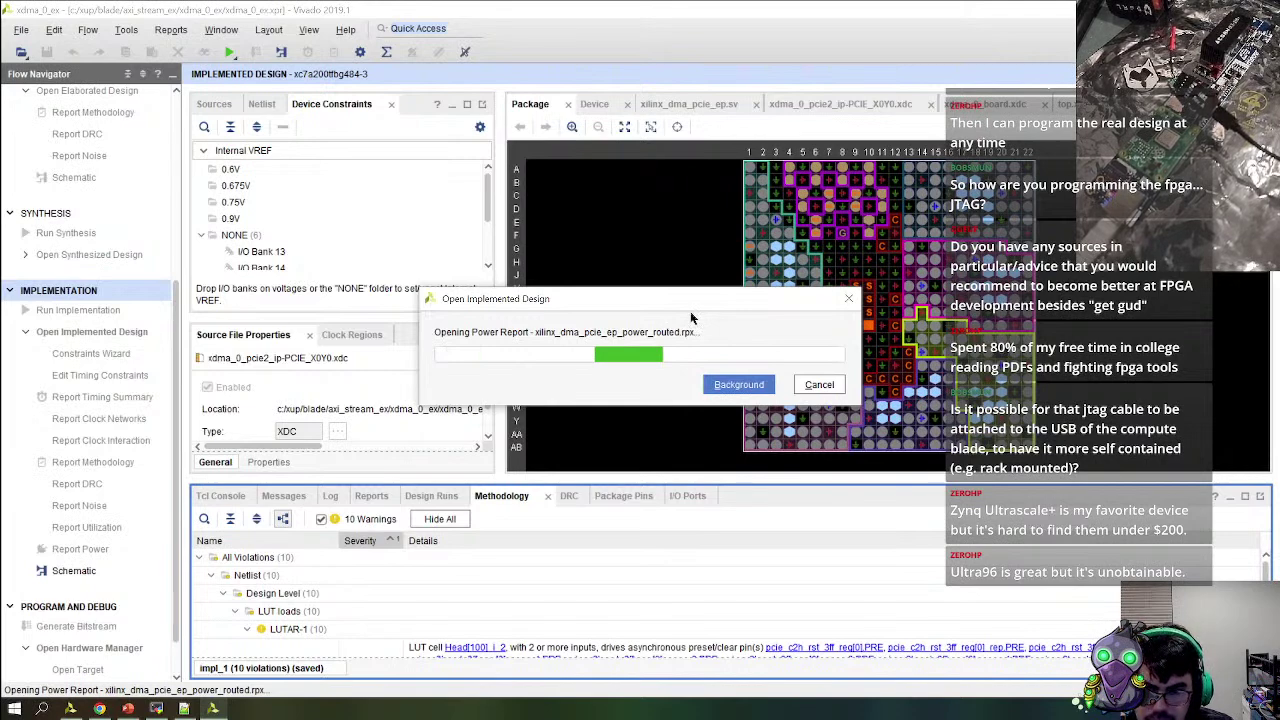
# Switch to Chrome and open the byuccl/fiate GitHub repository in a new tab
pyautogui.click(99, 708)
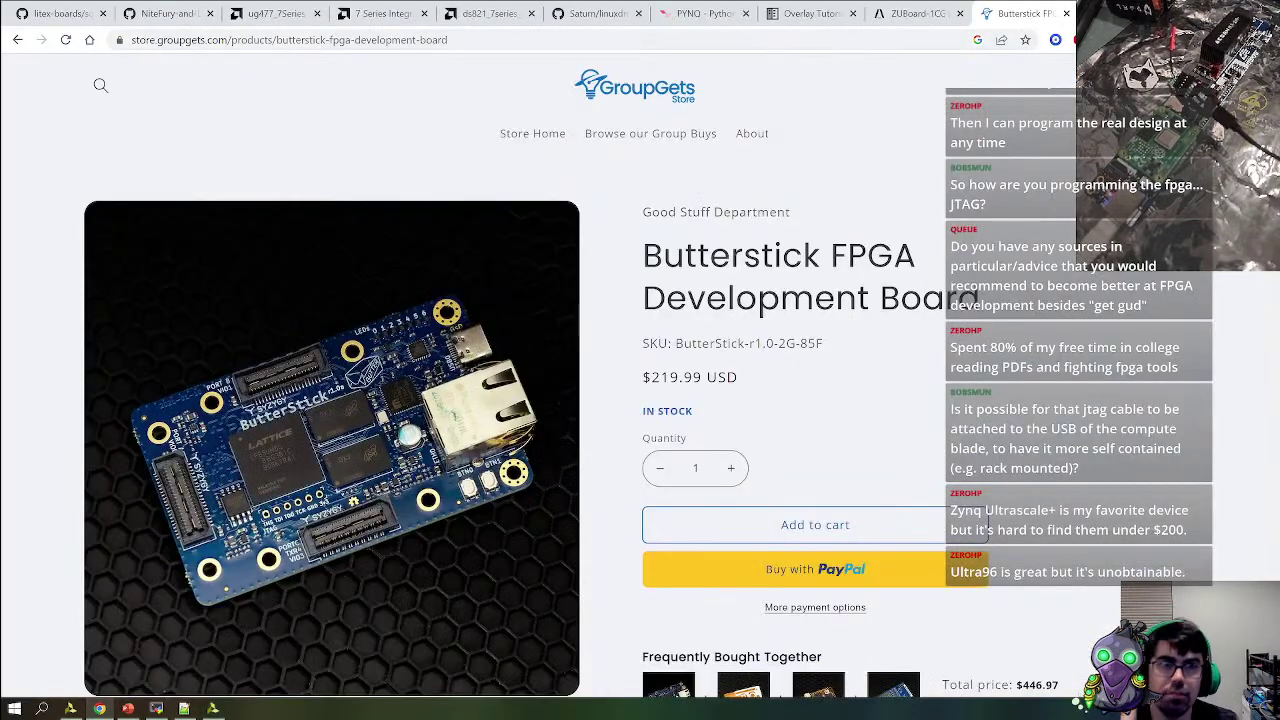
pyautogui.hotkey('ctrl', 't')
pyautogui.write('fiate')
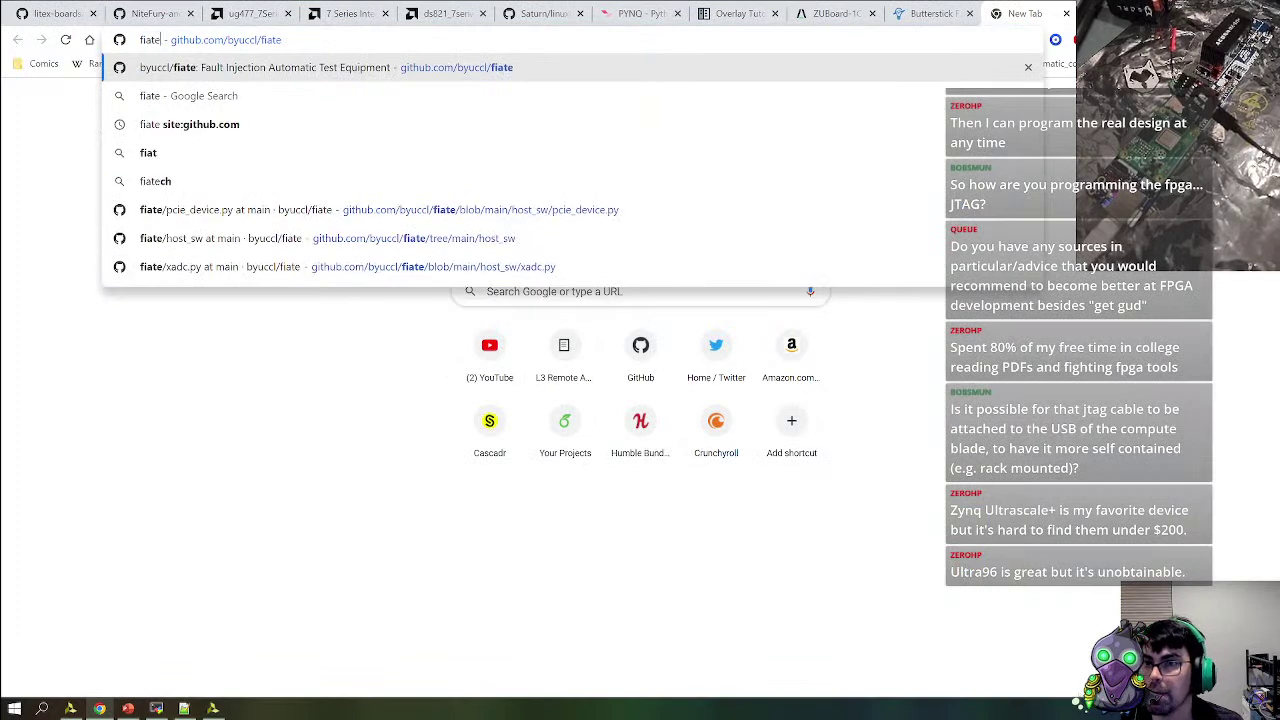
pyautogui.press('Return')
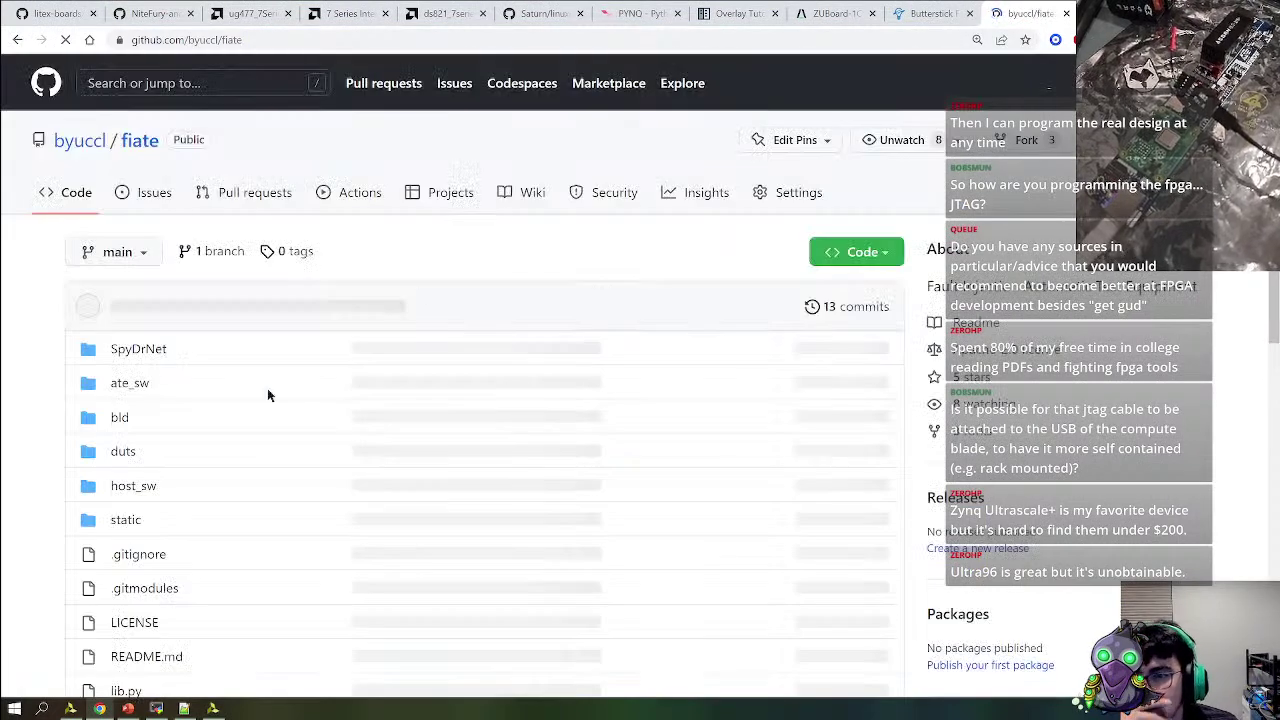
# Open the early.xdc constraints file in the fiate repository's static/constrs folder
pyautogui.scroll(-2, 267, 388)
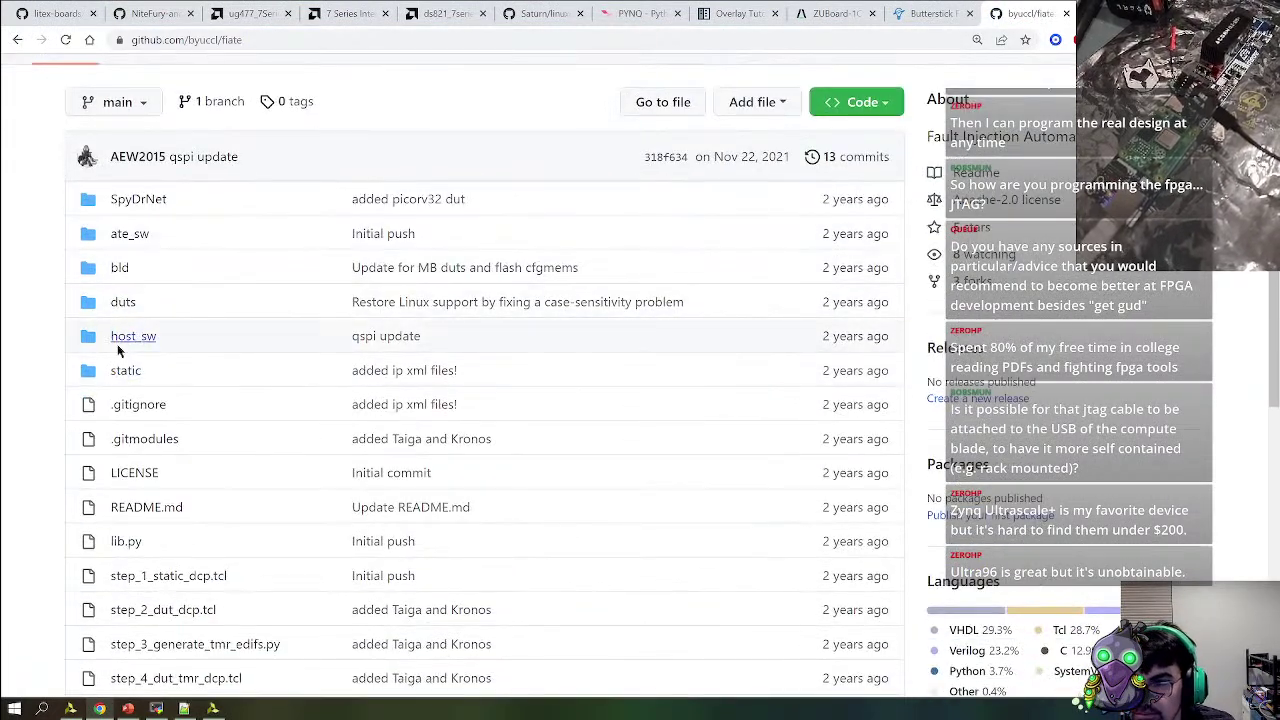
pyautogui.click(128, 372)
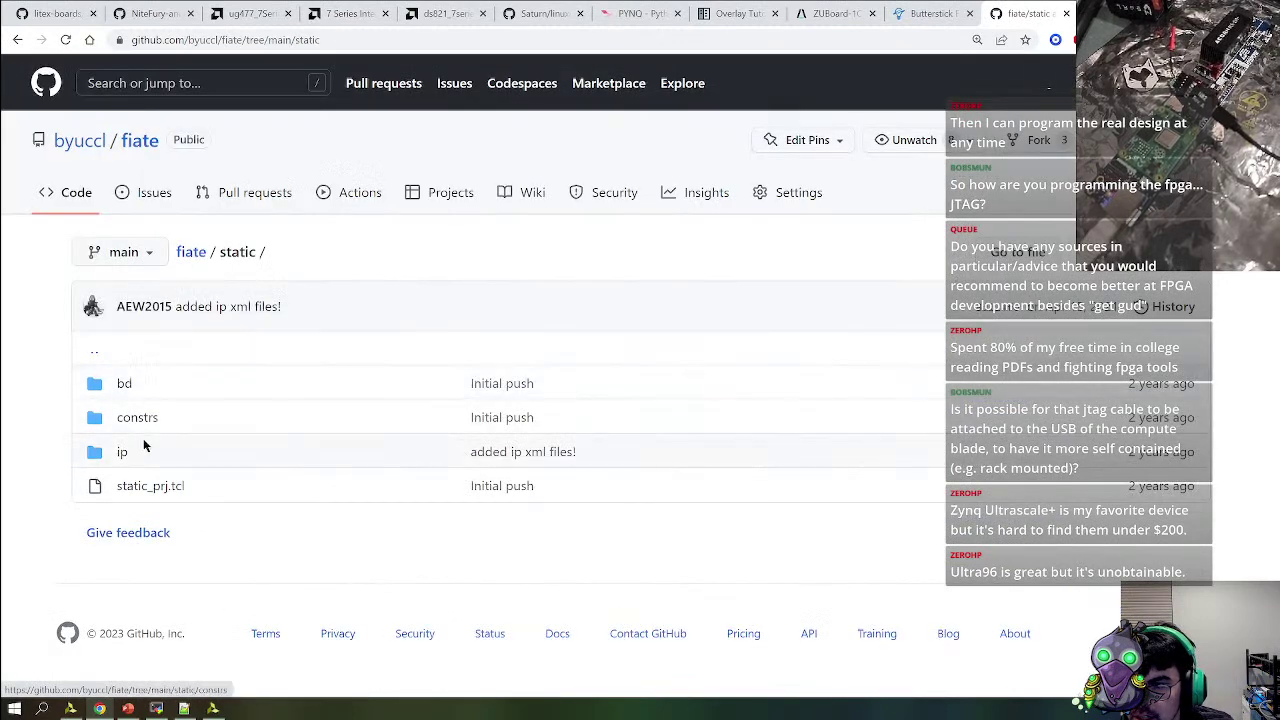
pyautogui.click(137, 419)
pyautogui.click(128, 379)
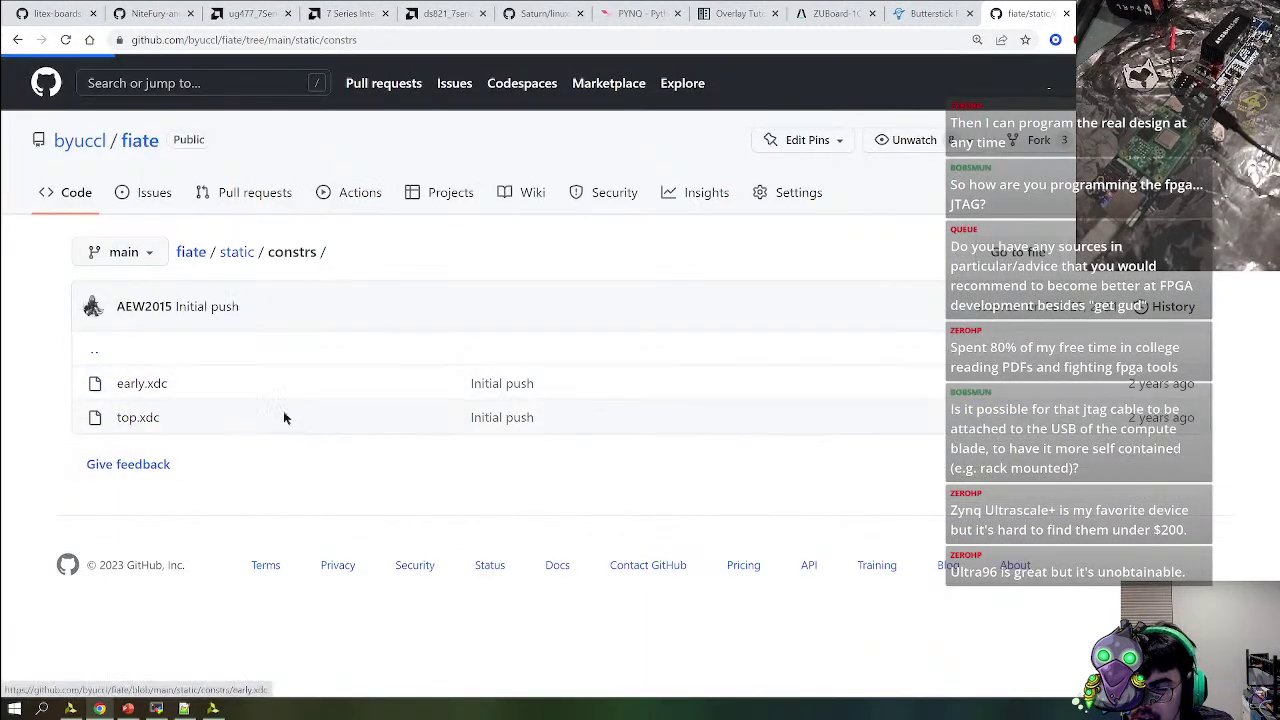
# Read the PCIe lane pin constraints in early.xdc, highlighting lane 0's PACKAGE_PIN lines and its commented-out GTPE2_CHANNEL_X0Y7 LOC line
pyautogui.scroll(-4, 514, 469)
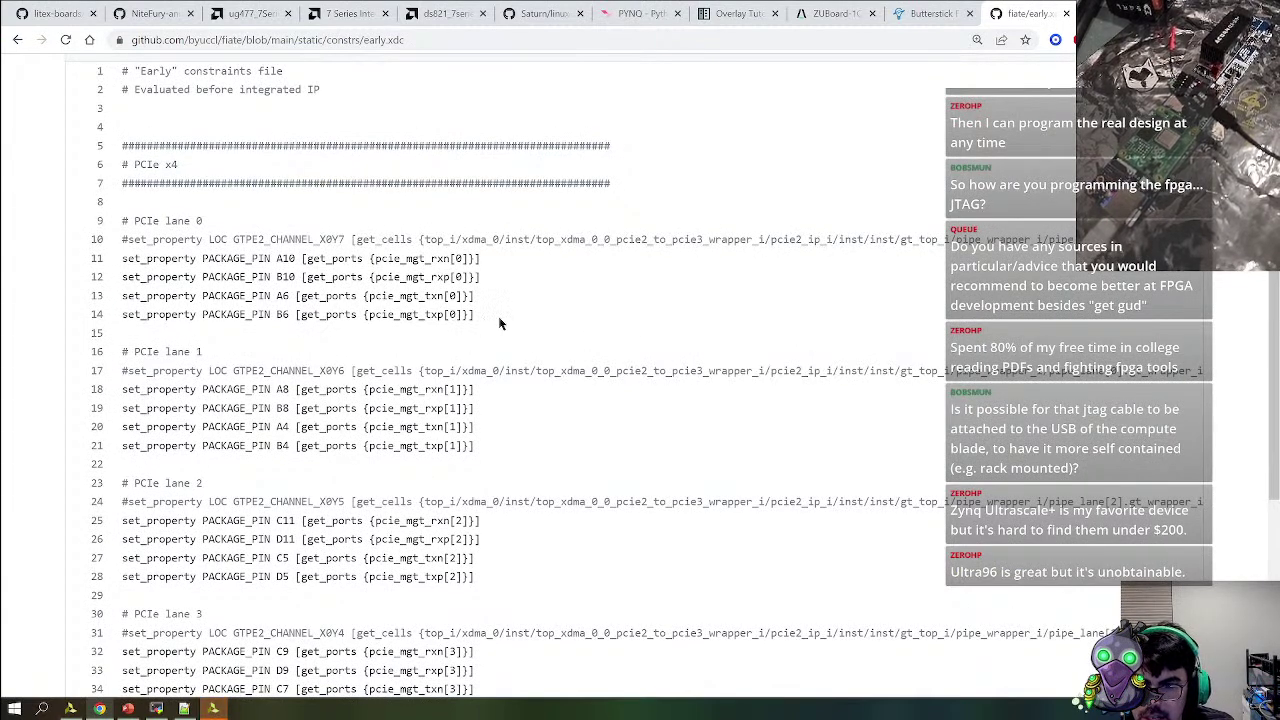
pyautogui.scroll(-2, 491, 460)
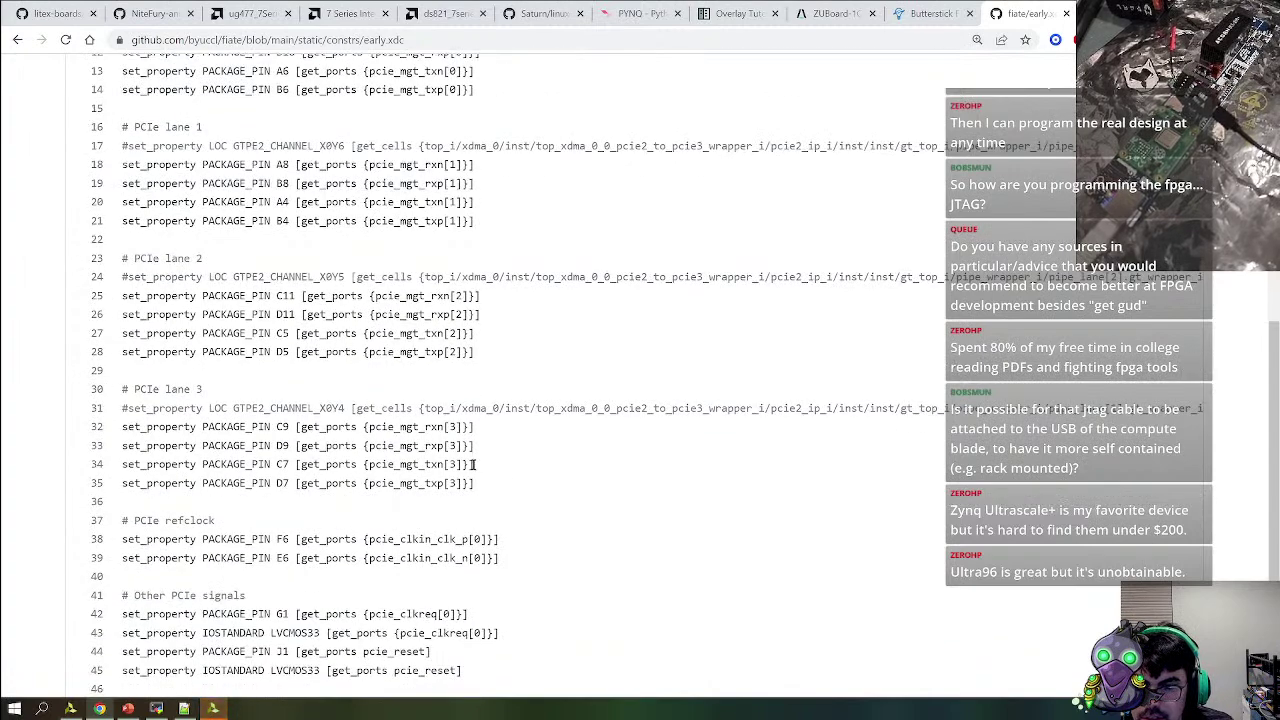
pyautogui.scroll(4, 472, 445)
pyautogui.moveTo(490, 466); pyautogui.dragTo(131, 408)
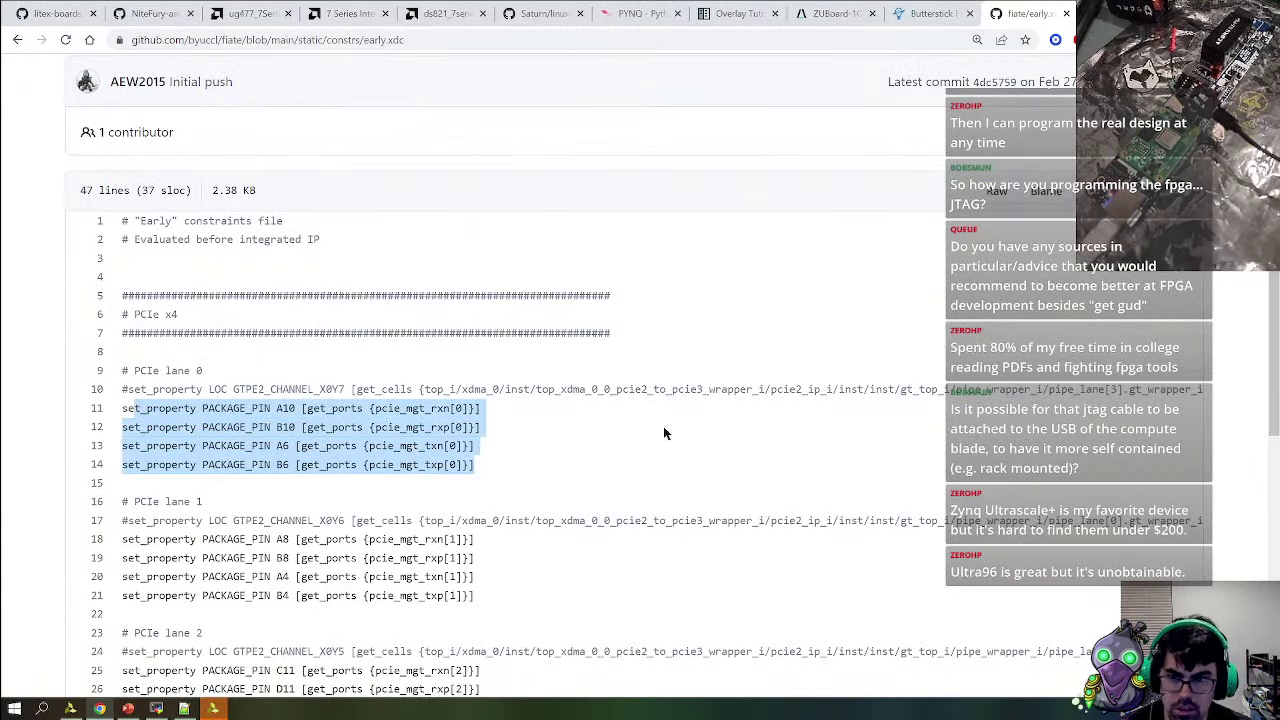
pyautogui.click(187, 416)
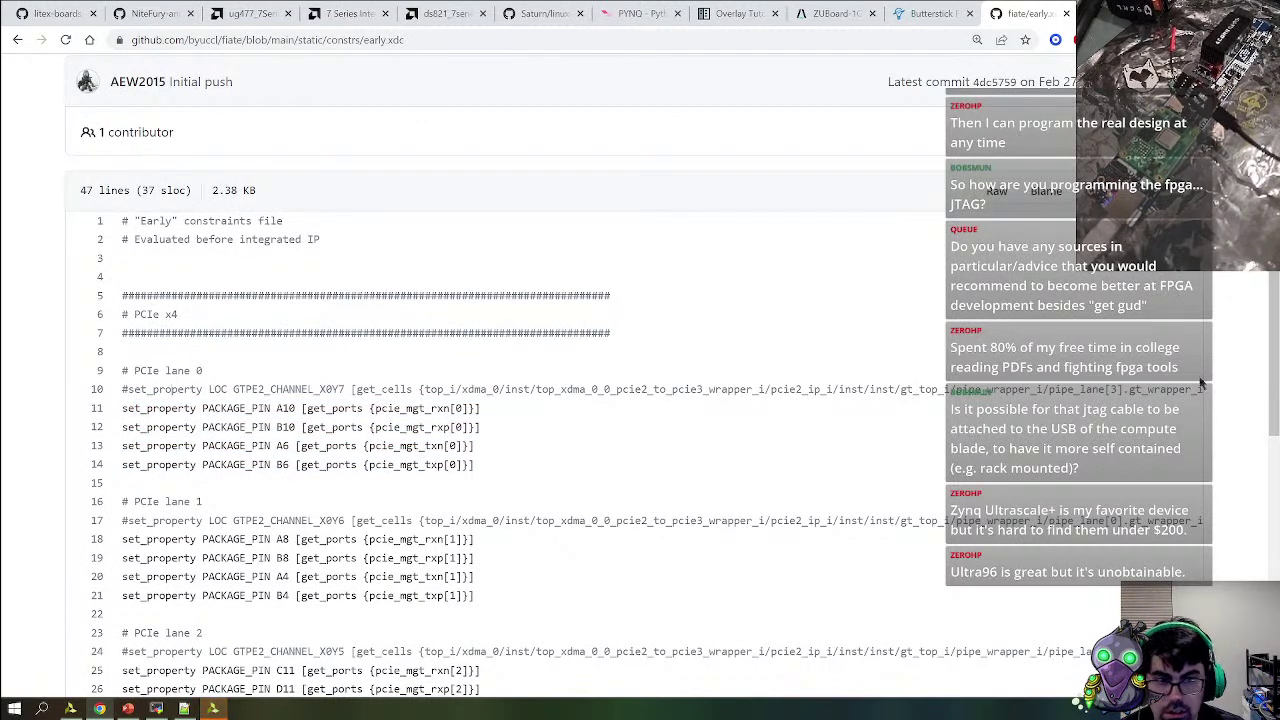
pyautogui.moveTo(122, 390); pyautogui.dragTo(134, 390)
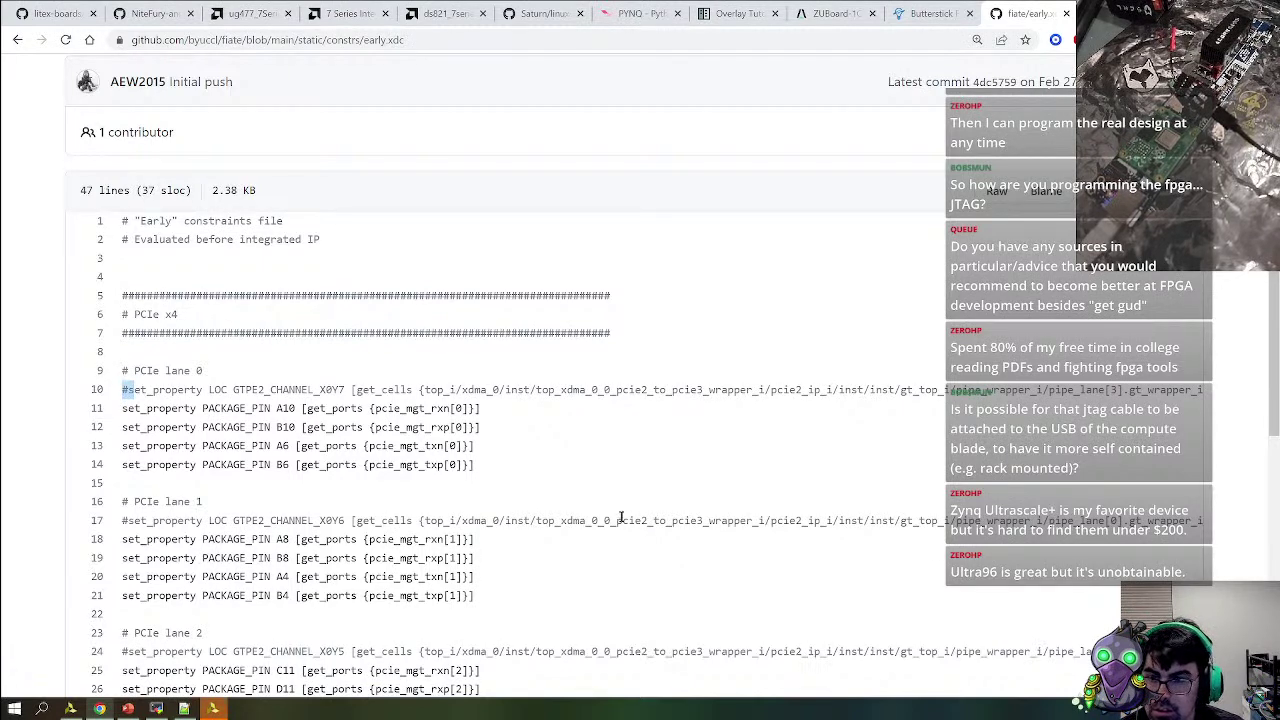
# Switch to Vivado and assign package pin A10 to the pci_exp_rxn[0] port in the implemented design
pyautogui.hotkey('alt', 'Tab')
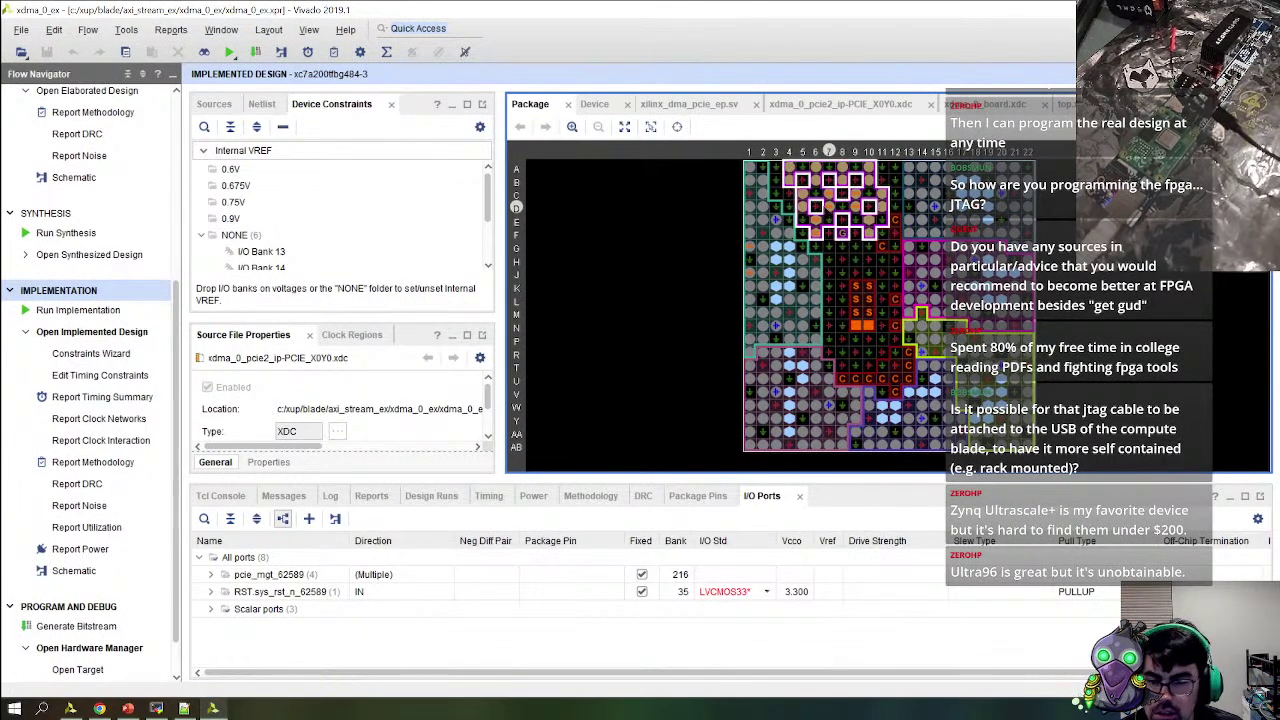
pyautogui.click(203, 494)
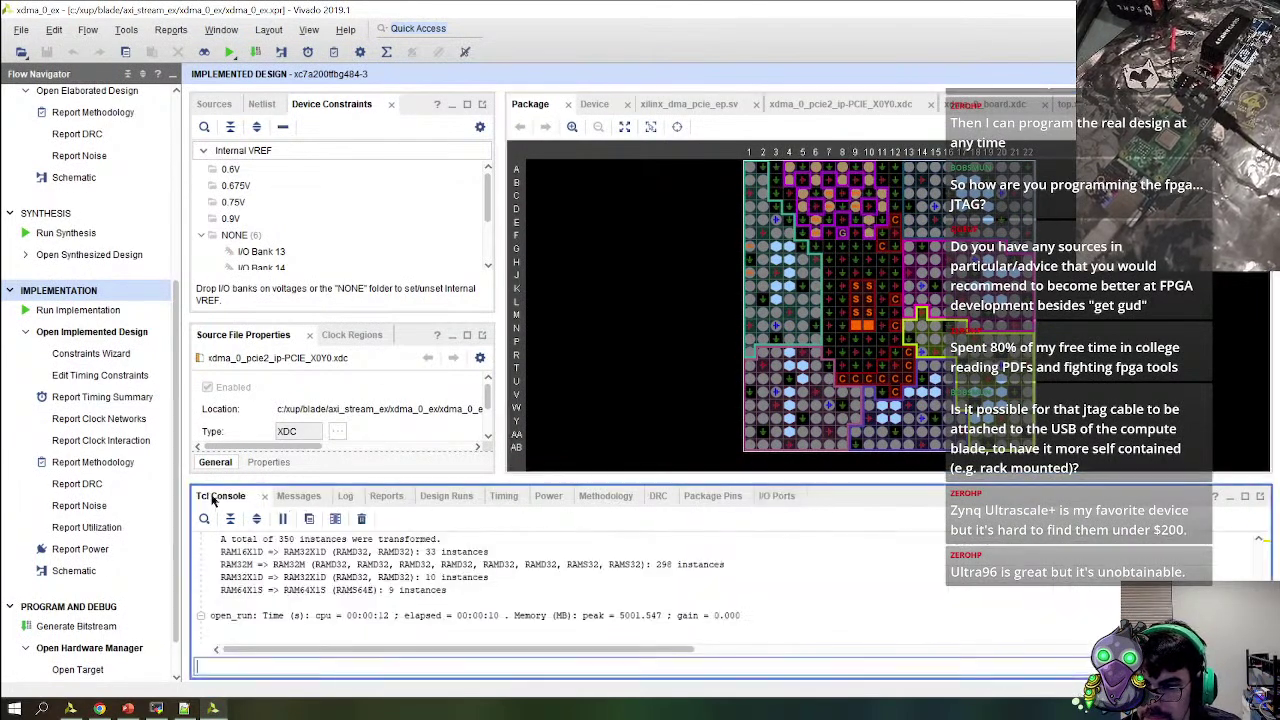
pyautogui.click(784, 497)
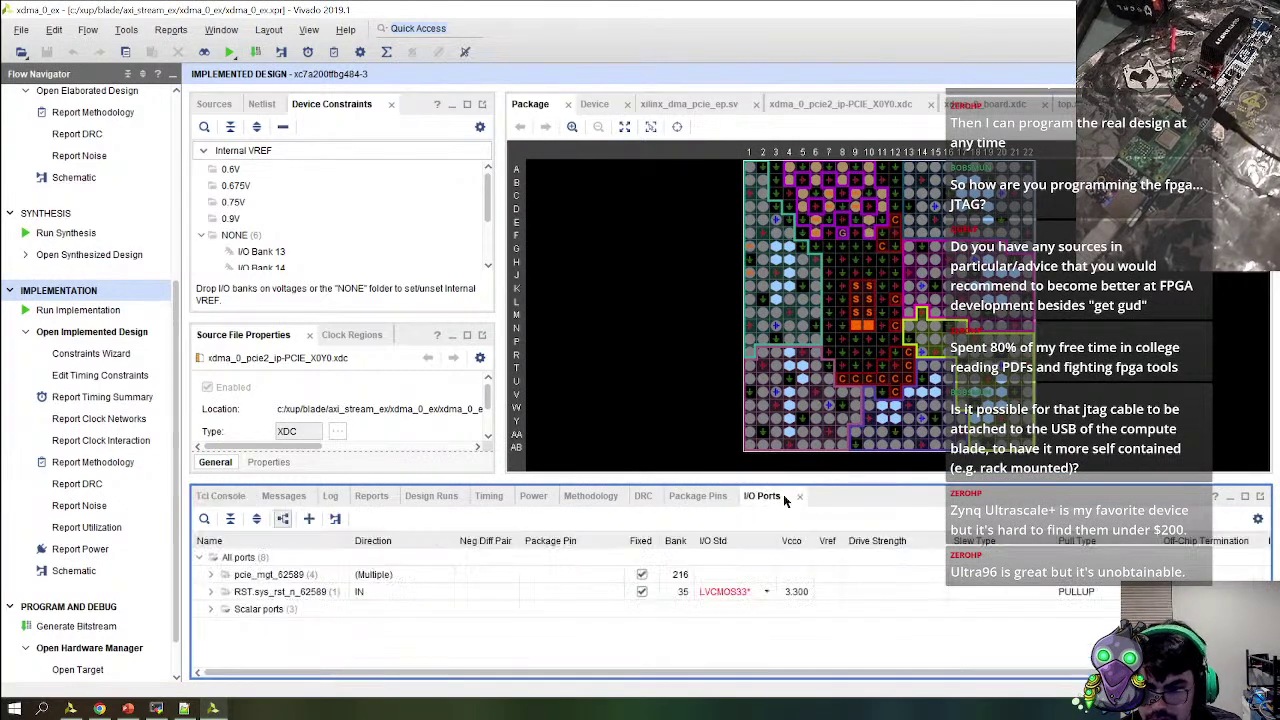
pyautogui.click(211, 575)
pyautogui.click(223, 592)
pyautogui.click(565, 609)
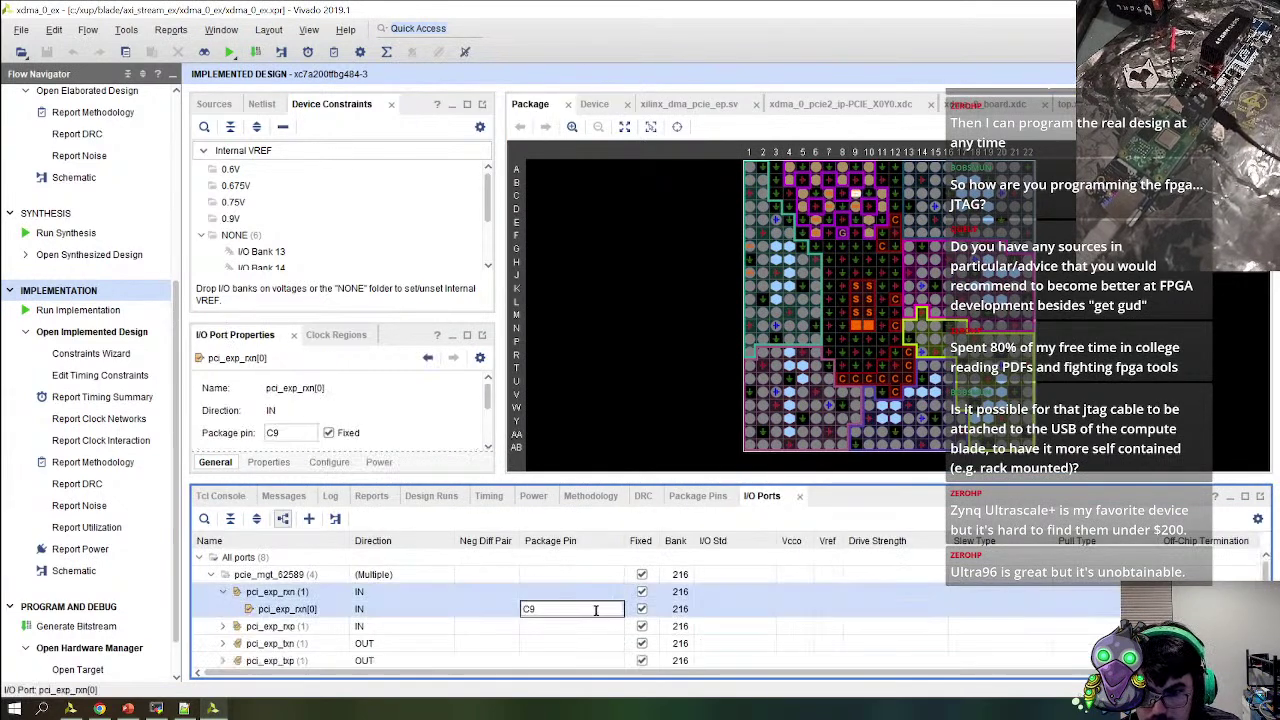
pyautogui.click(556, 655)
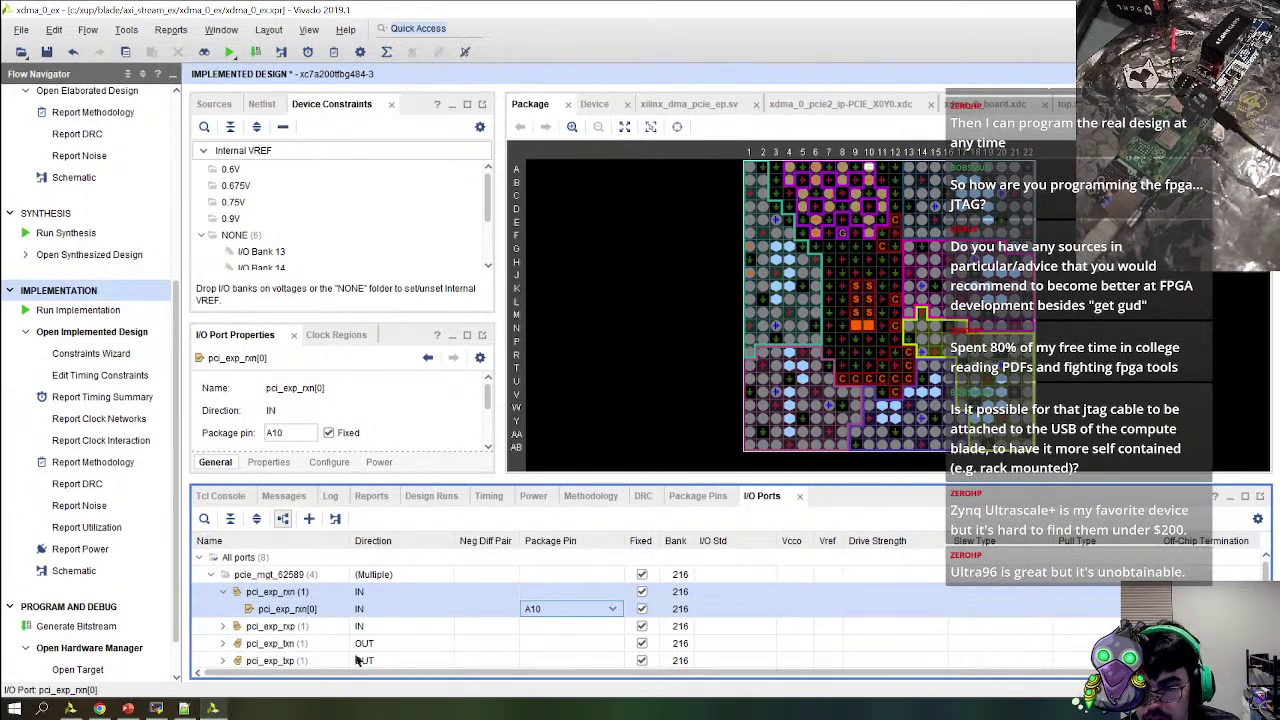
# Check the pci_exp_txn[0] port's package pin and the logged Tcl command, and save the design constraints
pyautogui.click(223, 643)
pyautogui.scroll(-1, 452, 612)
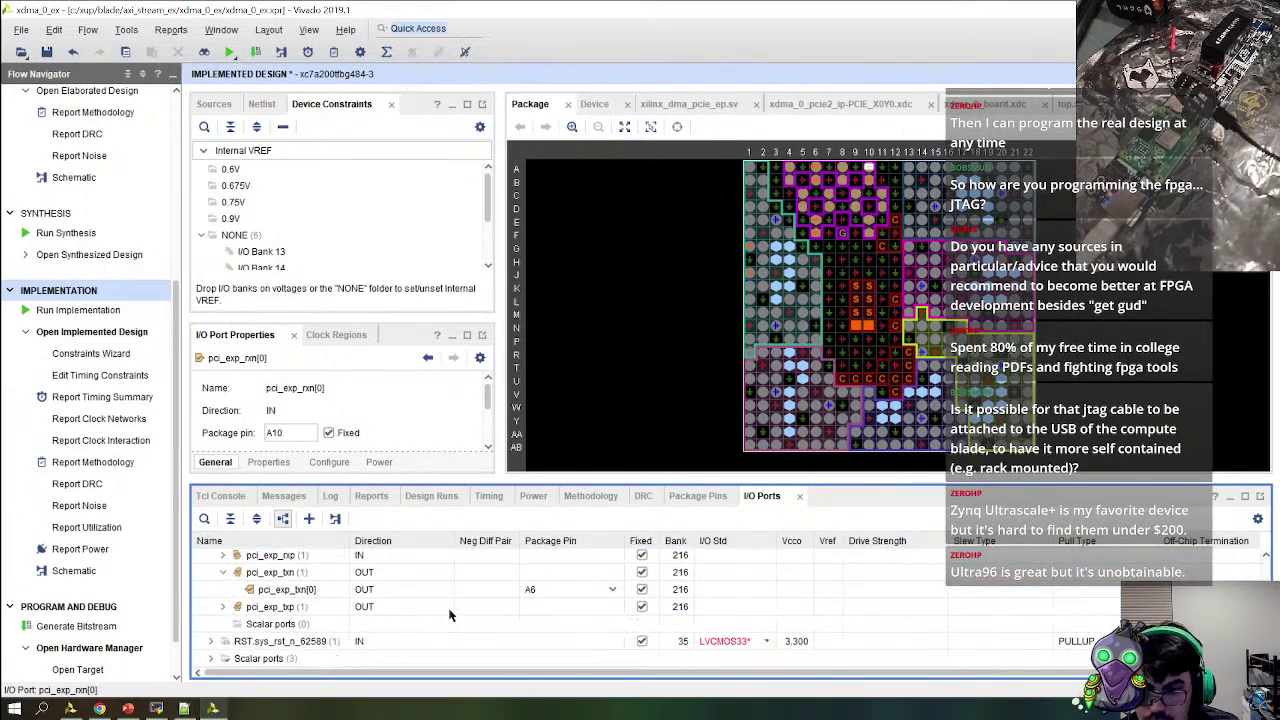
pyautogui.scroll(1, 452, 612)
pyautogui.click(224, 497)
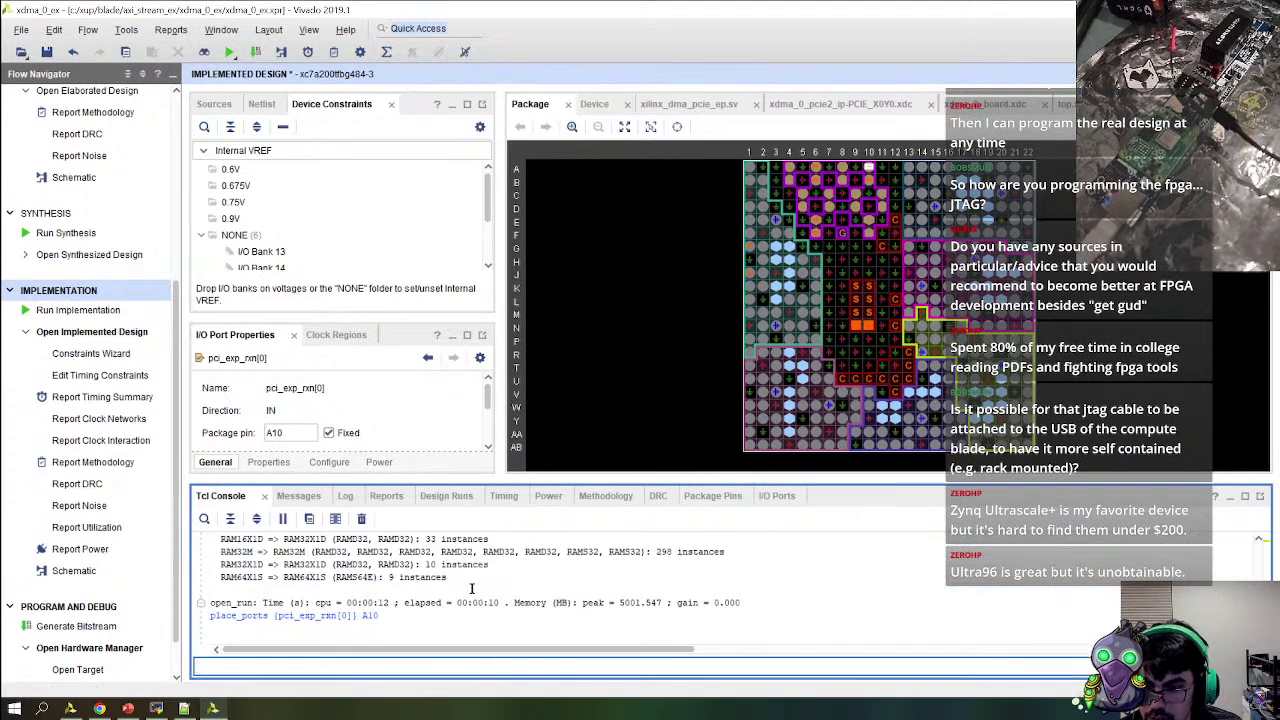
pyautogui.hotkey('ctrl', 's')
pyautogui.click(802, 401)
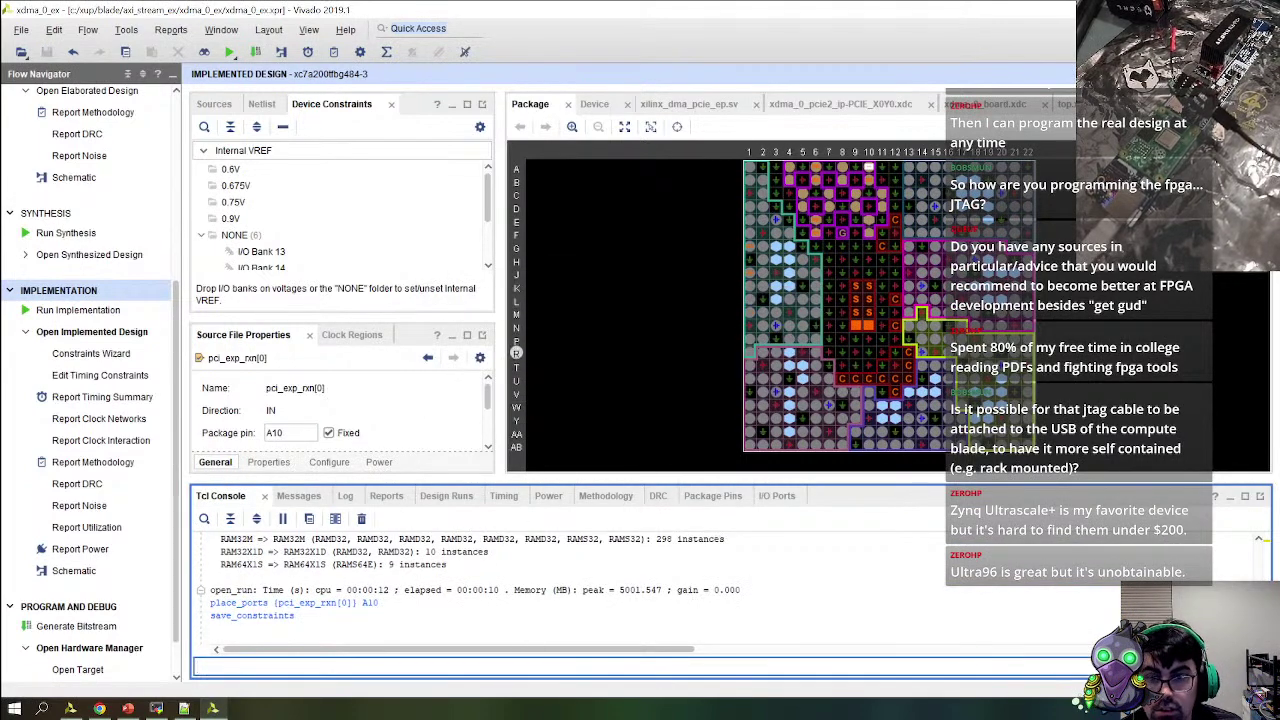
# Open top.xdc and compare its lane 0 PACKAGE_PIN constraints with the place_ports command logged for pci_exp_rxn[0]
pyautogui.click(1066, 104)
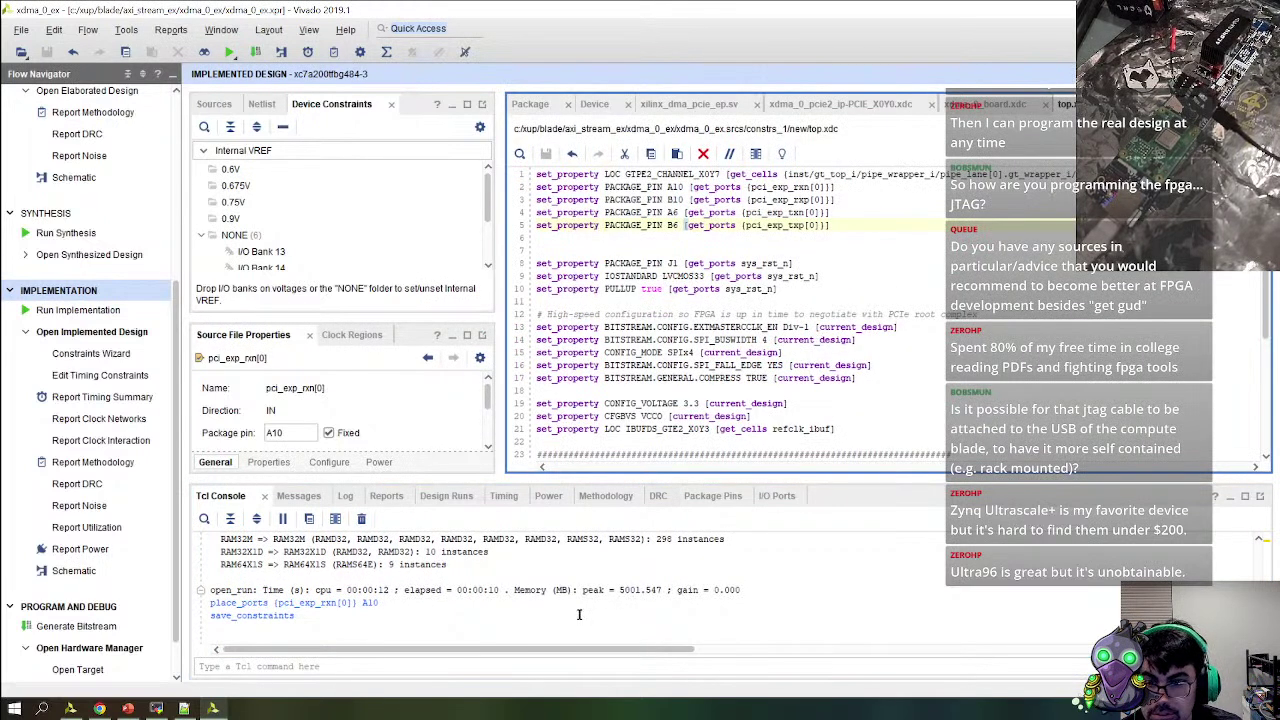
pyautogui.moveTo(278, 604); pyautogui.dragTo(214, 605)
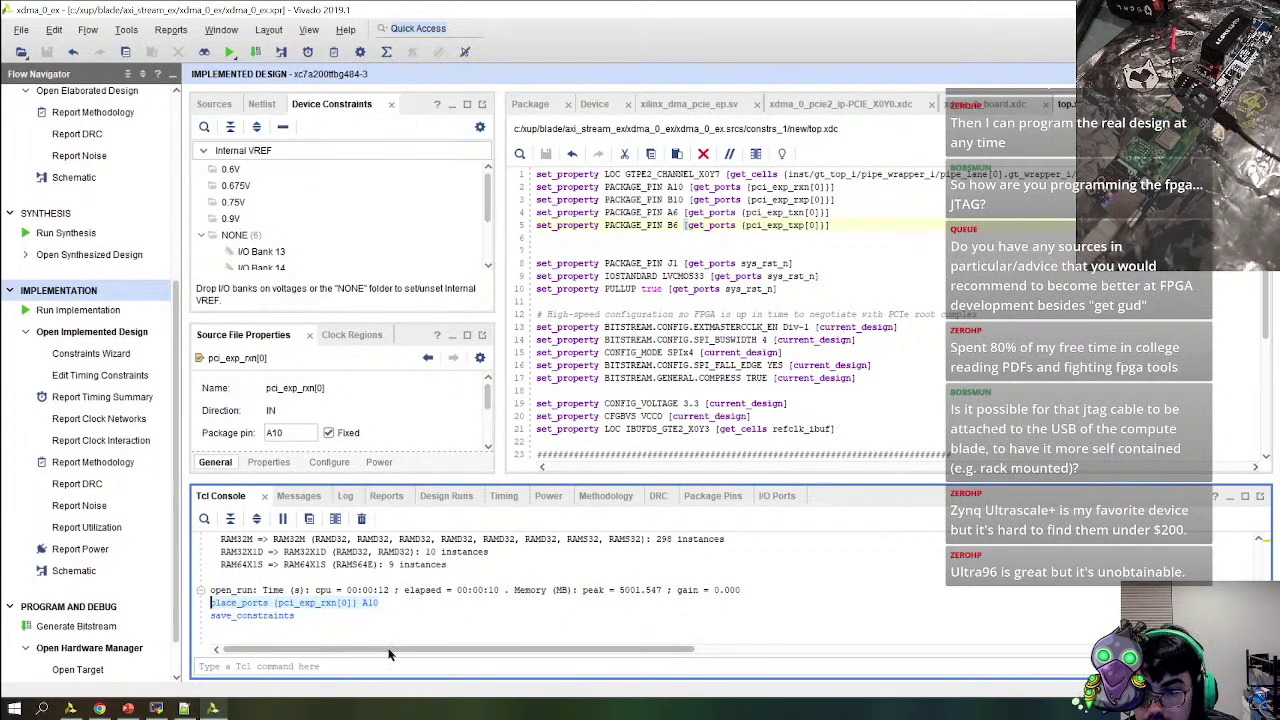
pyautogui.click(287, 605)
pyautogui.moveTo(273, 604); pyautogui.dragTo(352, 604)
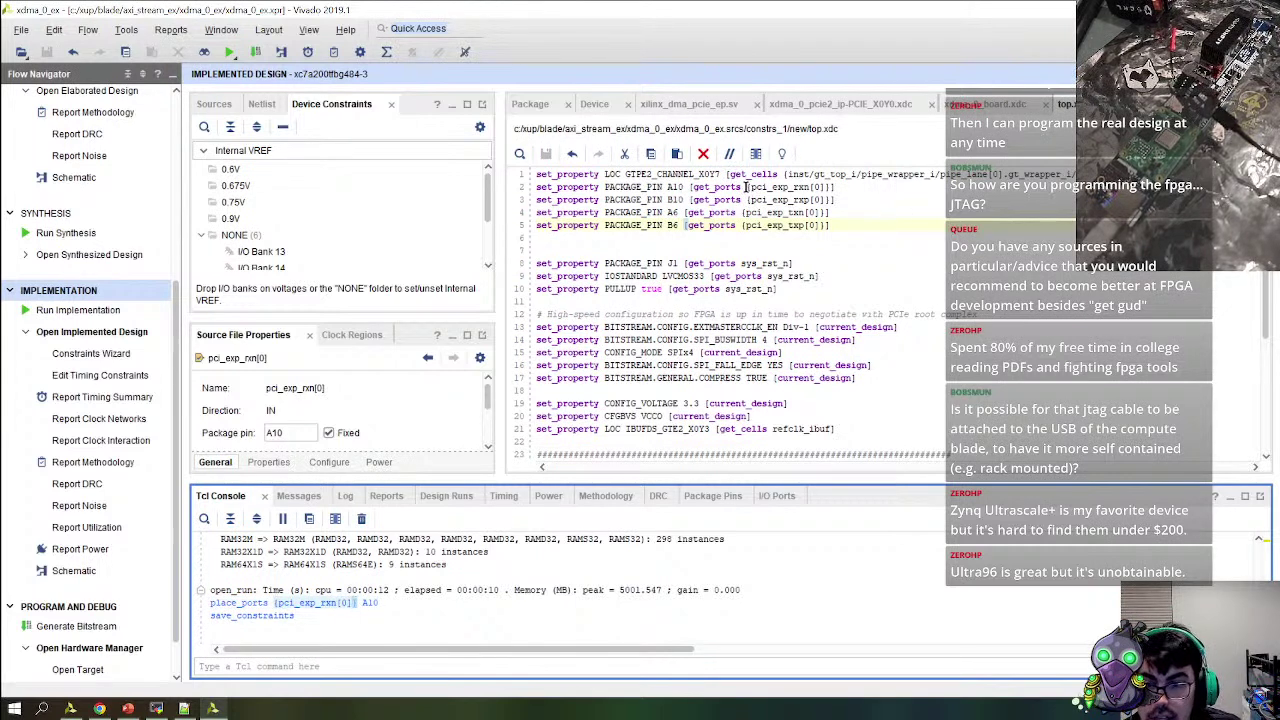
# Try pasting {pci_exp_rxn[0]} as the port name in top.xdc's A10 PACKAGE_PIN constraint, and undo the paste
pyautogui.moveTo(746, 188); pyautogui.dragTo(830, 188)
pyautogui.write('{pci_exp_rxn[0]}')
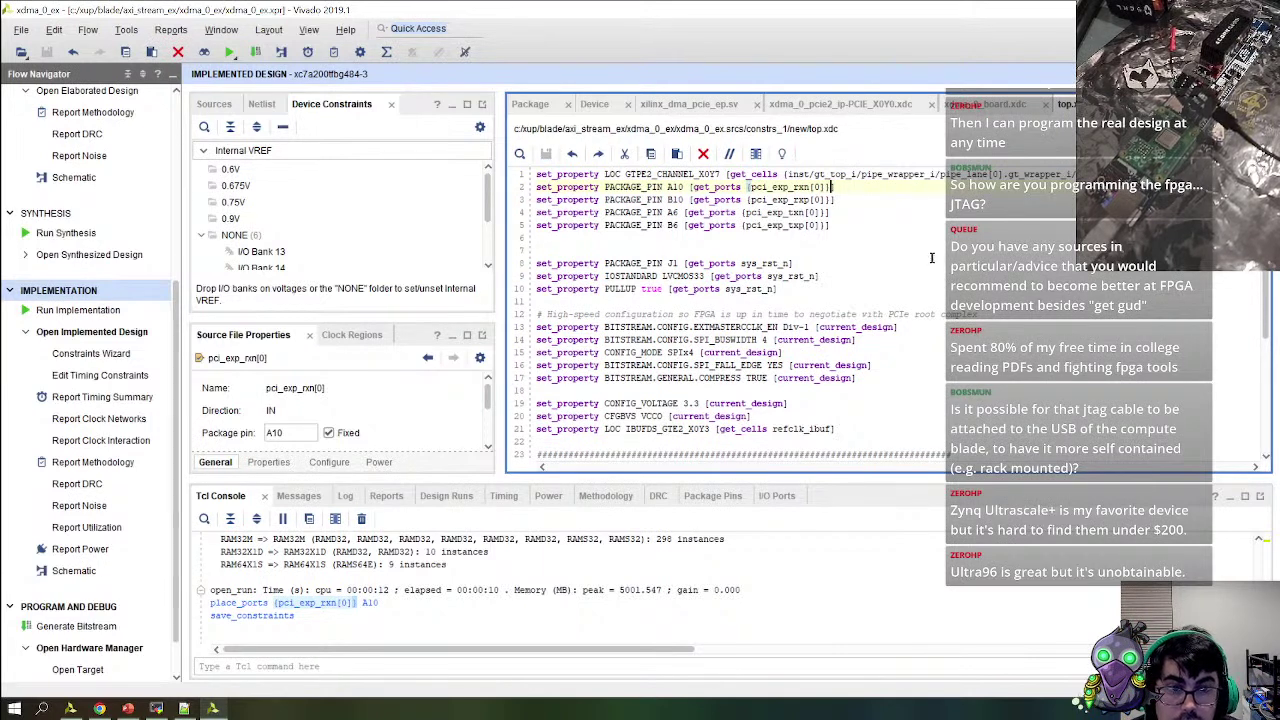
pyautogui.write('{pci_exp_rxn[0]}')
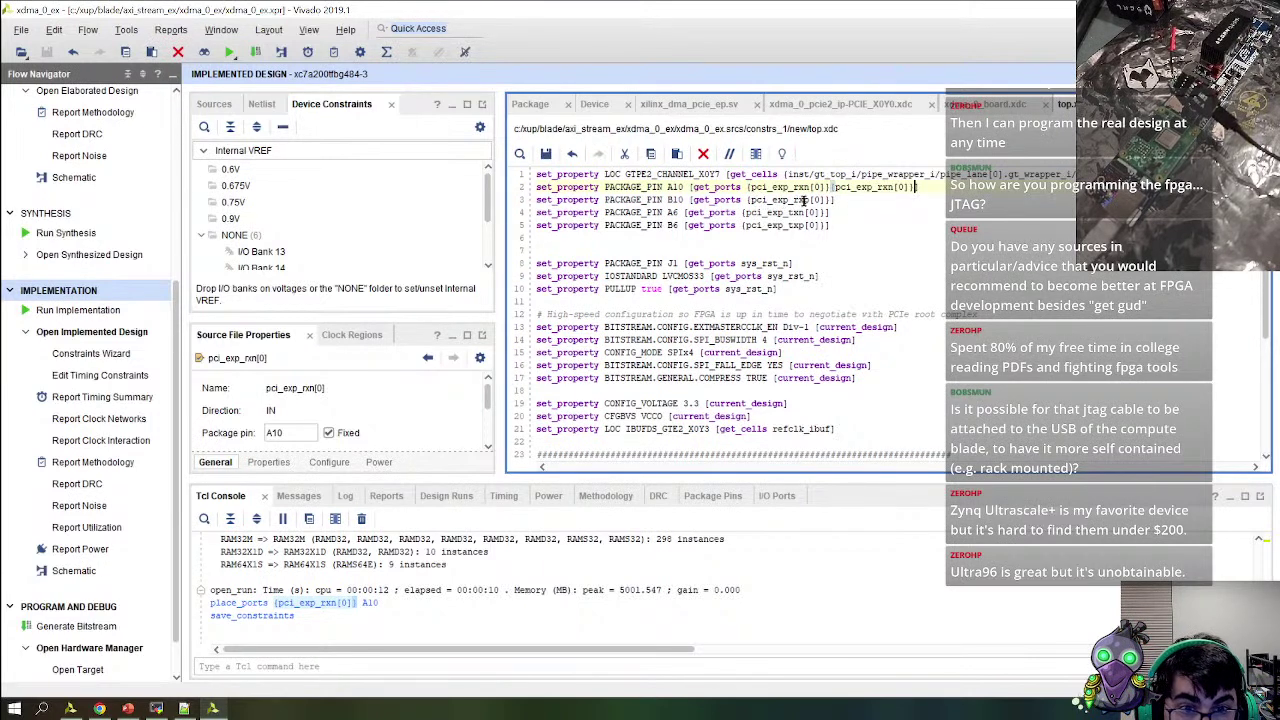
pyautogui.hotkey('ctrl', 'z')
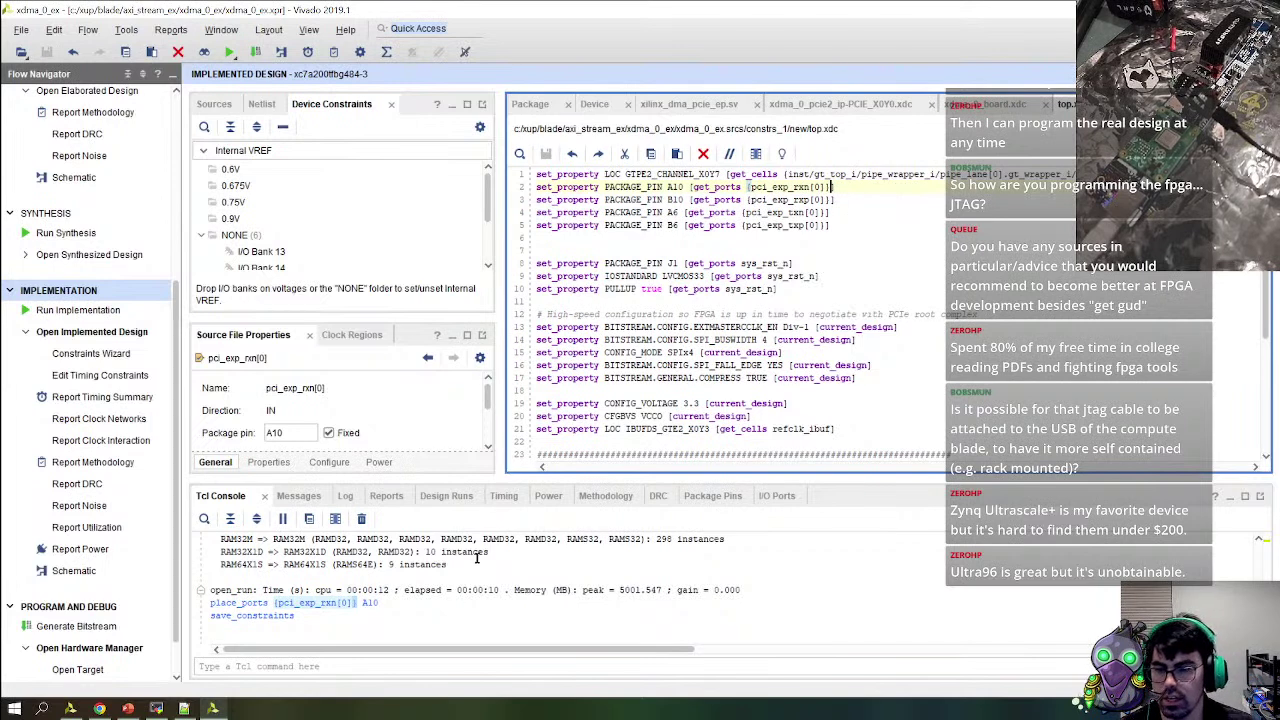
# View the xdma_0_pcie2_ip-PCIE_X0Y0.xdc constraints and show the project's source hierarchy
pyautogui.click(990, 104)
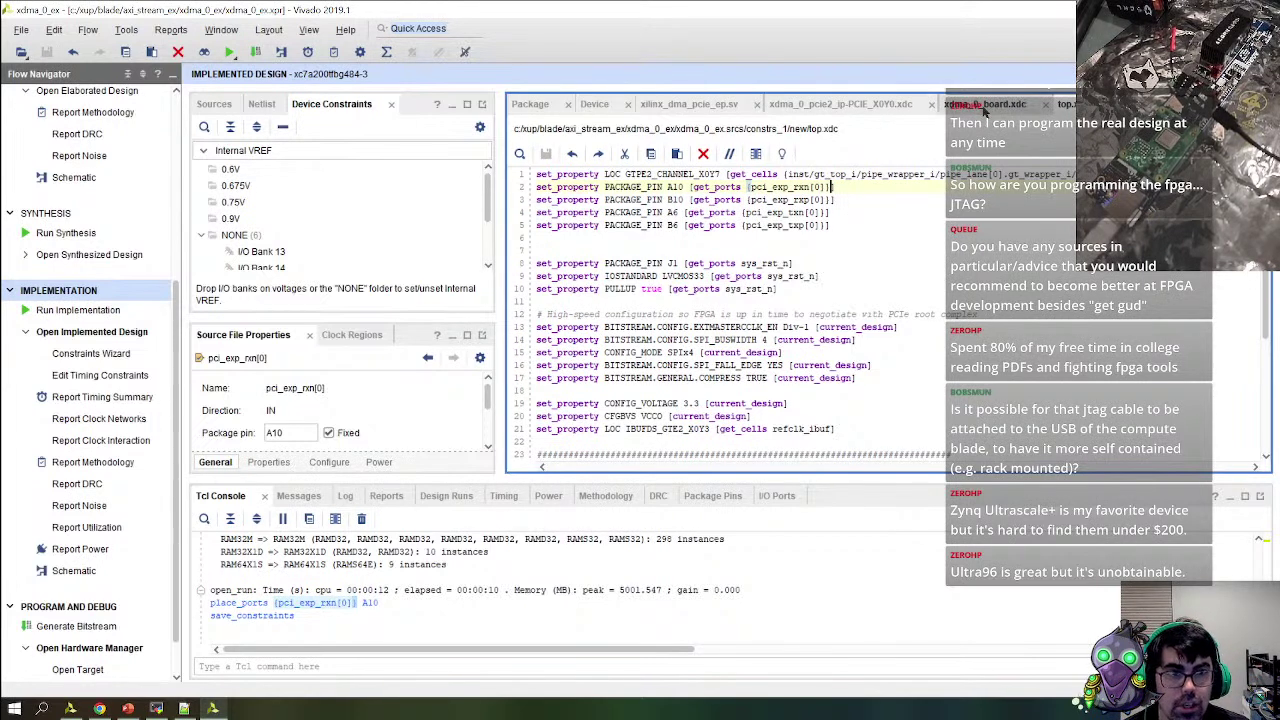
pyautogui.click(1041, 106)
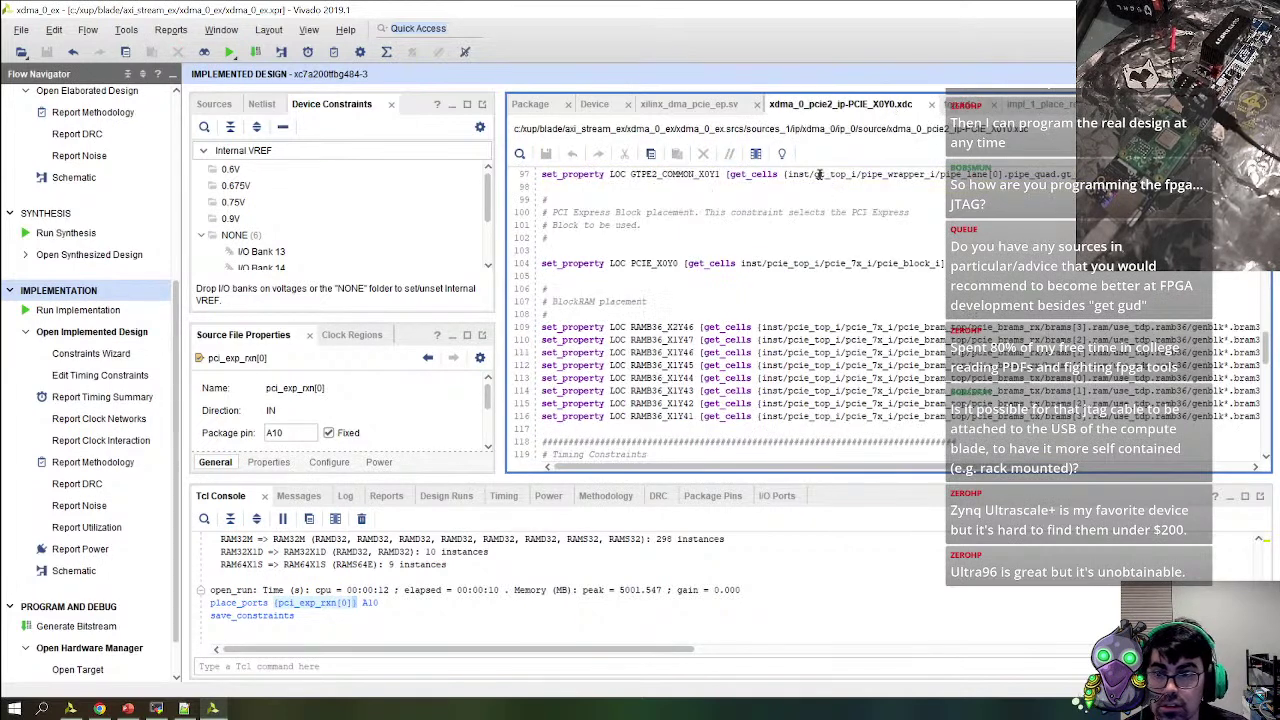
pyautogui.click(214, 104)
pyautogui.scroll(-3, 316, 240)
pyautogui.scroll(10, 316, 240)
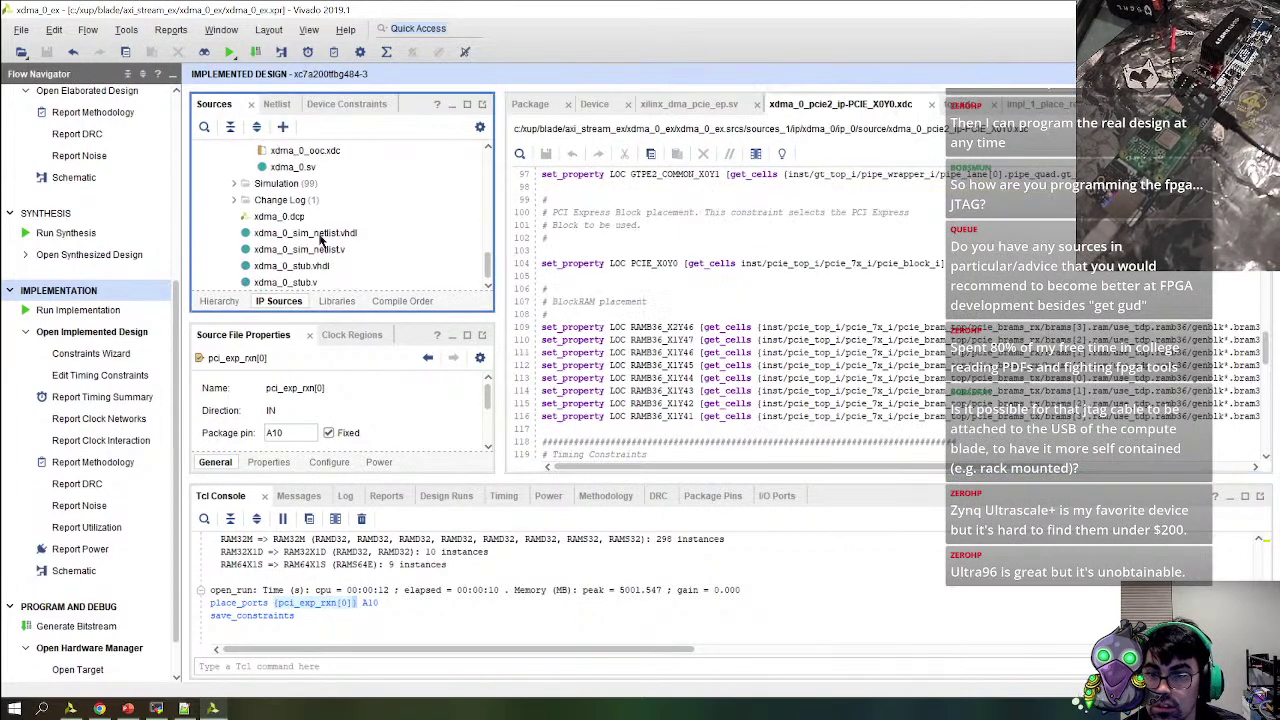
pyautogui.click(217, 166)
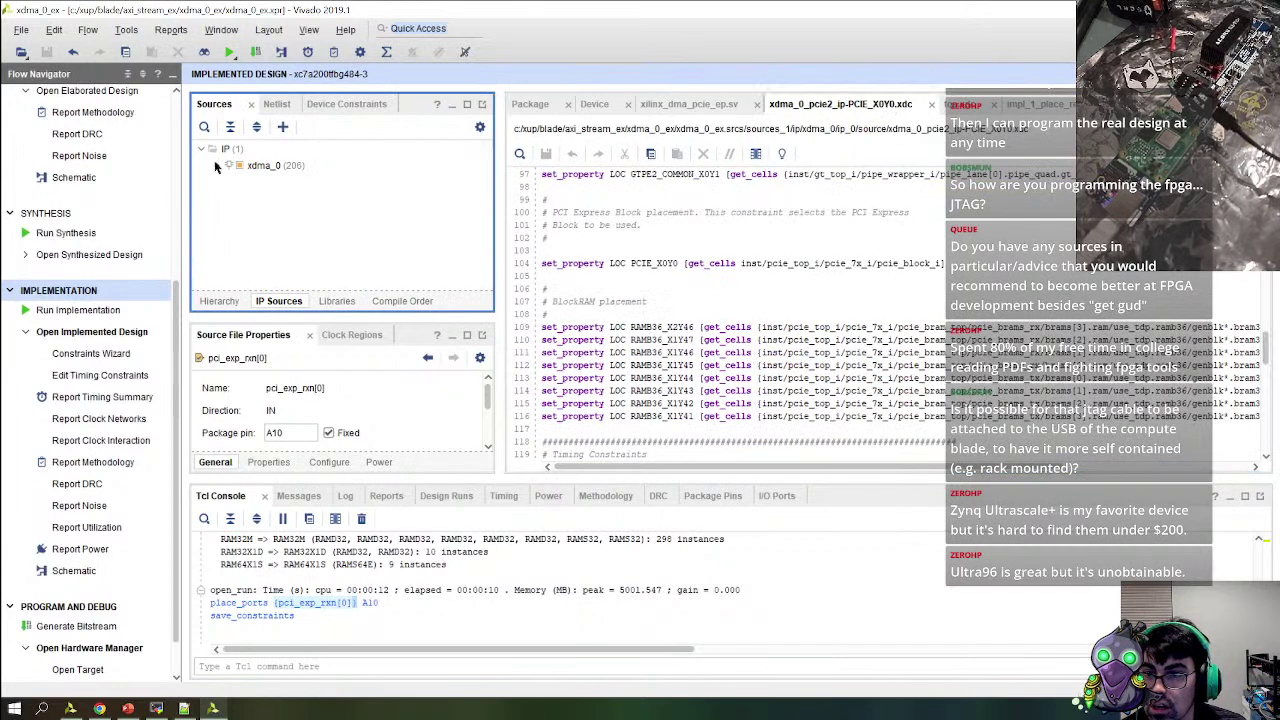
pyautogui.click(220, 300)
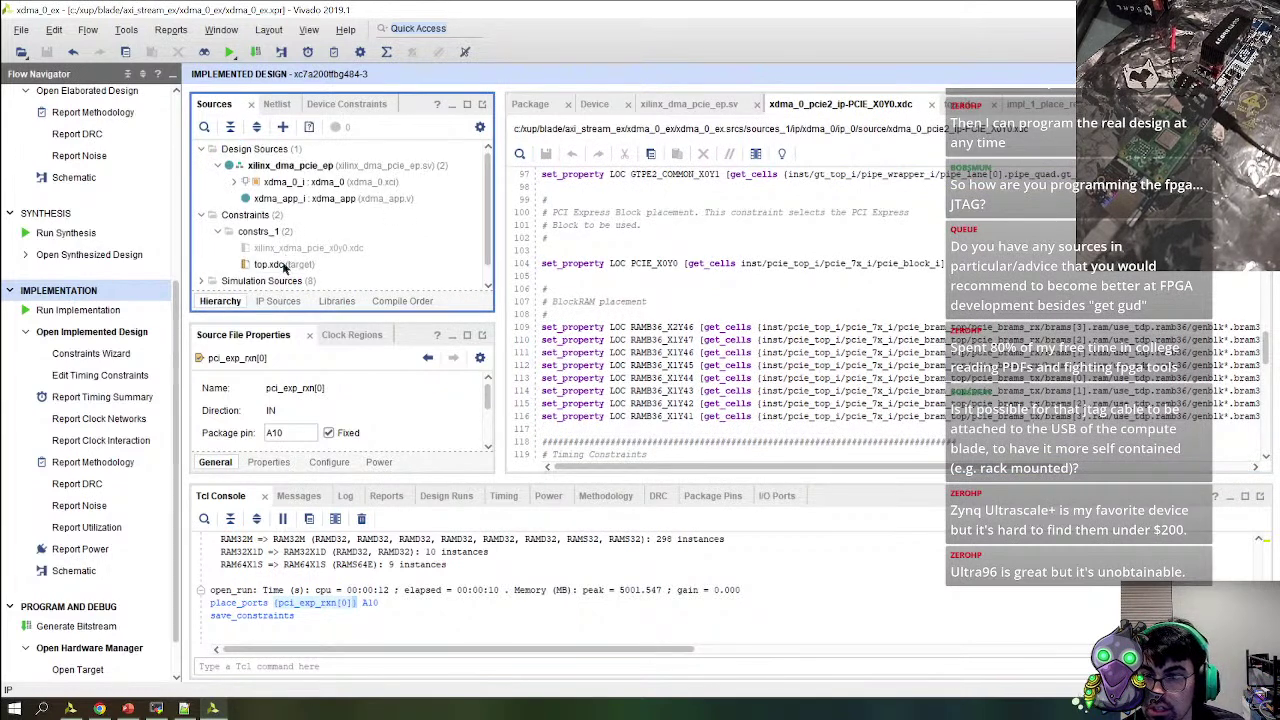
# Examine top.xdc's source file properties, including PROCESSING_ORDER, the available PATH_MODE options and the USED_IN settings
pyautogui.click(300, 265)
pyautogui.click(280, 462)
pyautogui.scroll(-3, 380, 420)
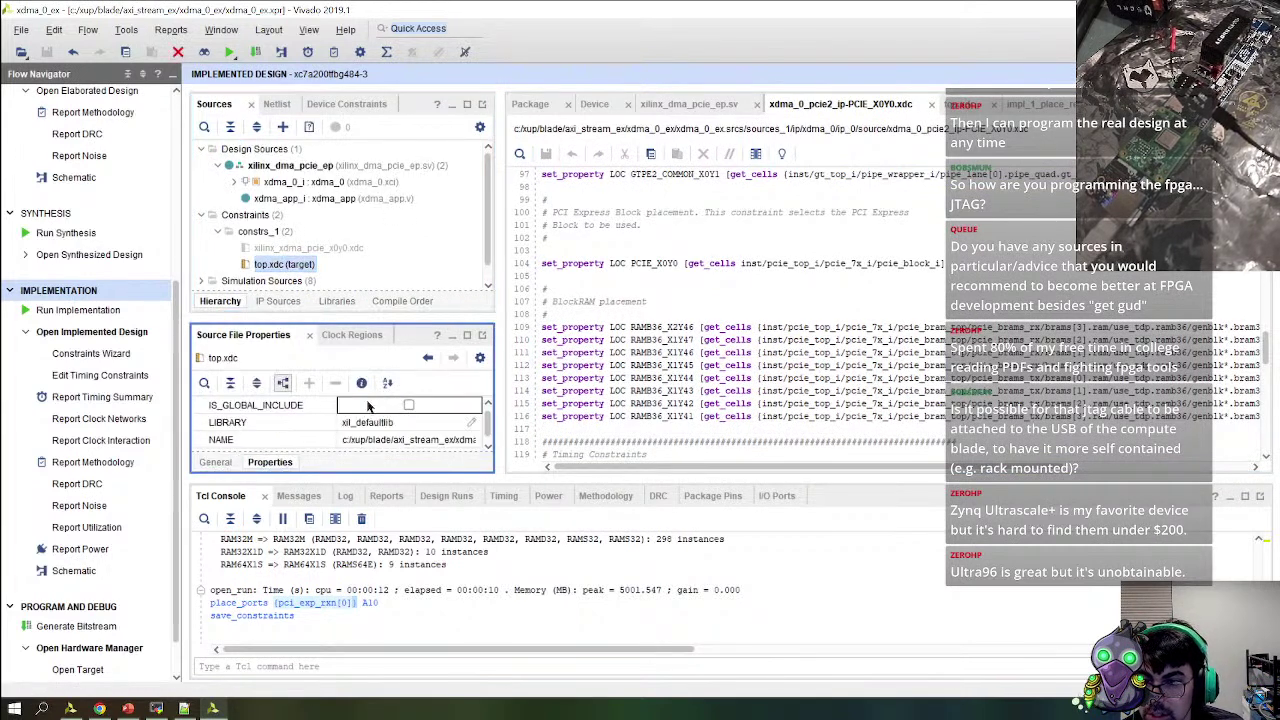
pyautogui.scroll(3, 382, 427)
pyautogui.scroll(-5, 388, 430)
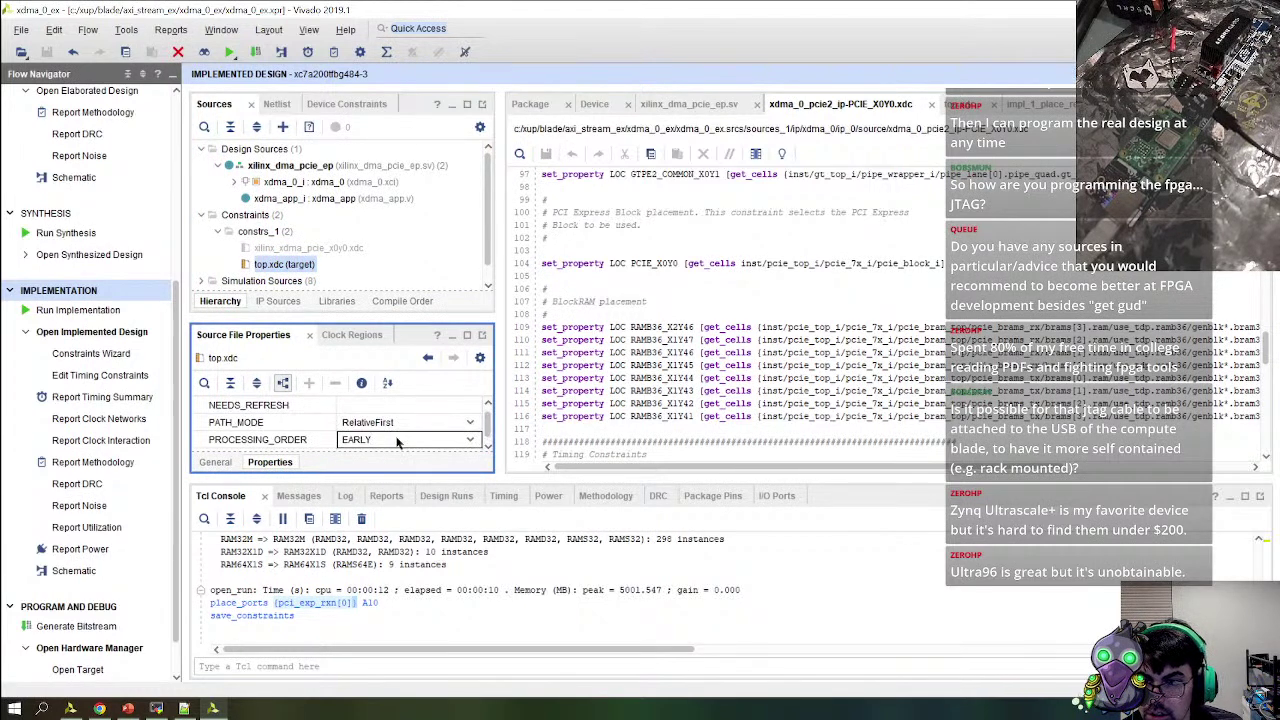
pyautogui.click(440, 424)
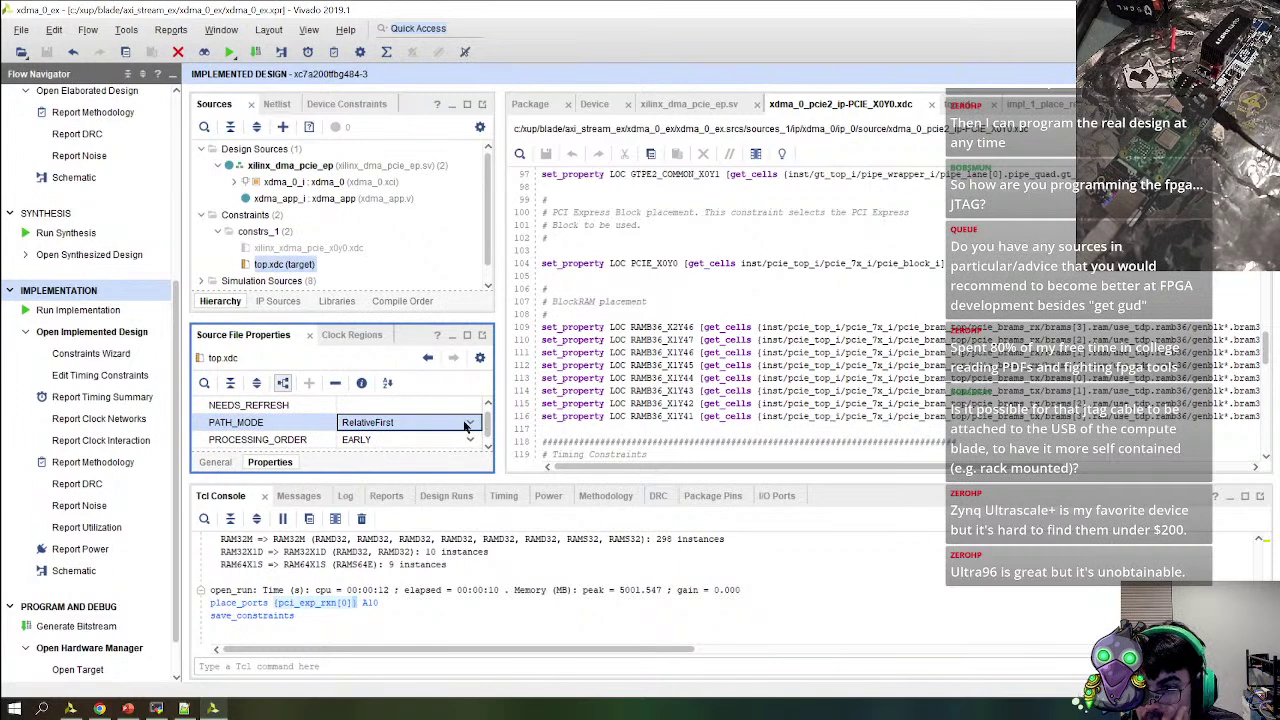
pyautogui.click(468, 425)
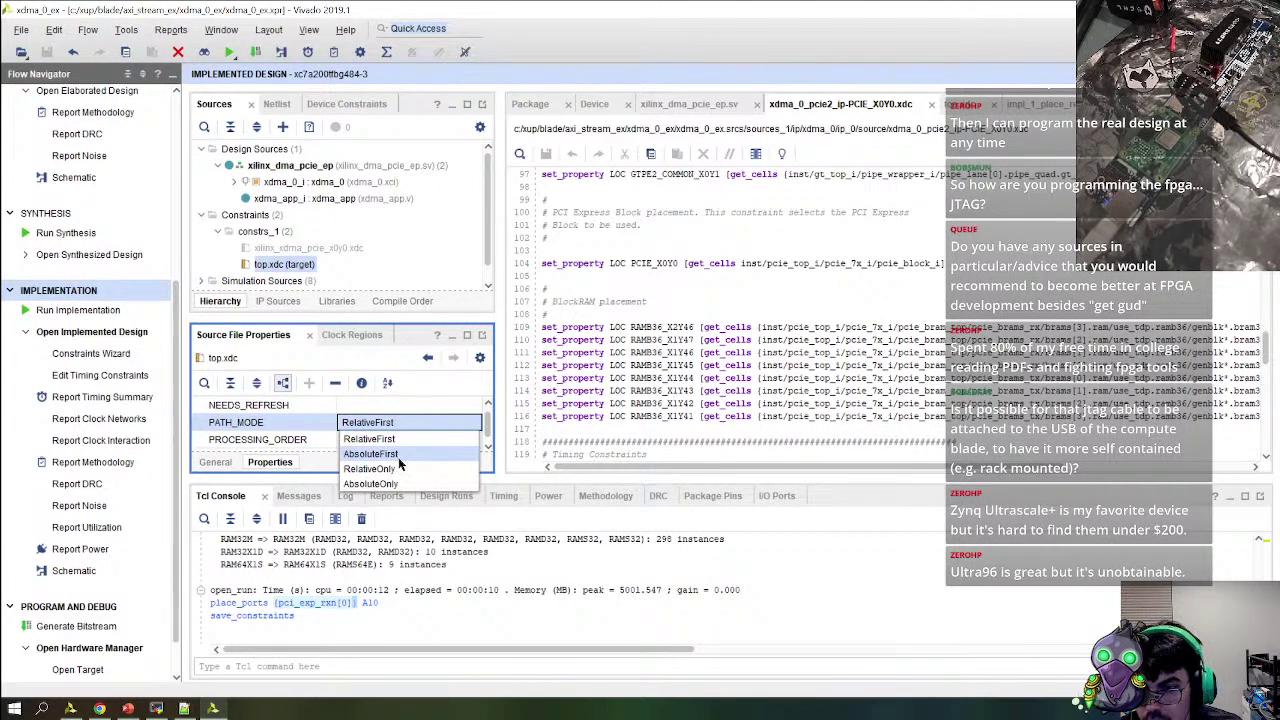
pyautogui.scroll(-3, 228, 435)
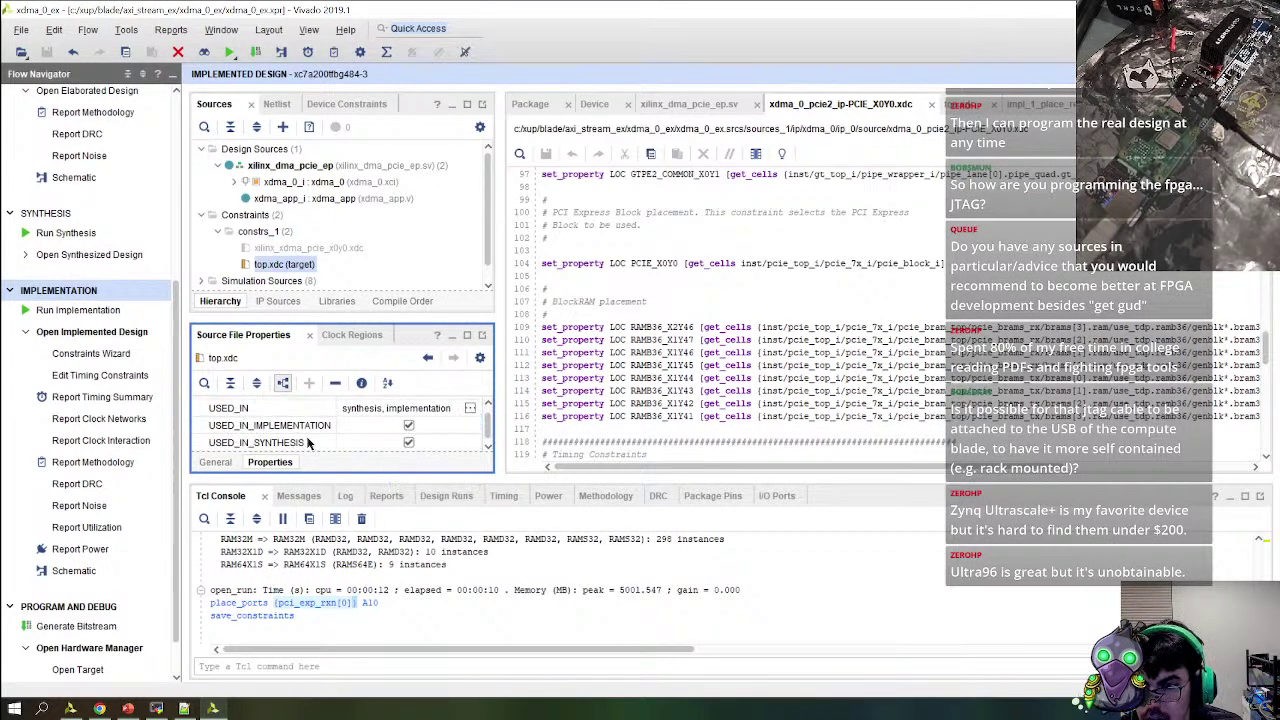
# Open the synth_1 synthesis log, search it for "pci", and maximize the log view
pyautogui.click(390, 496)
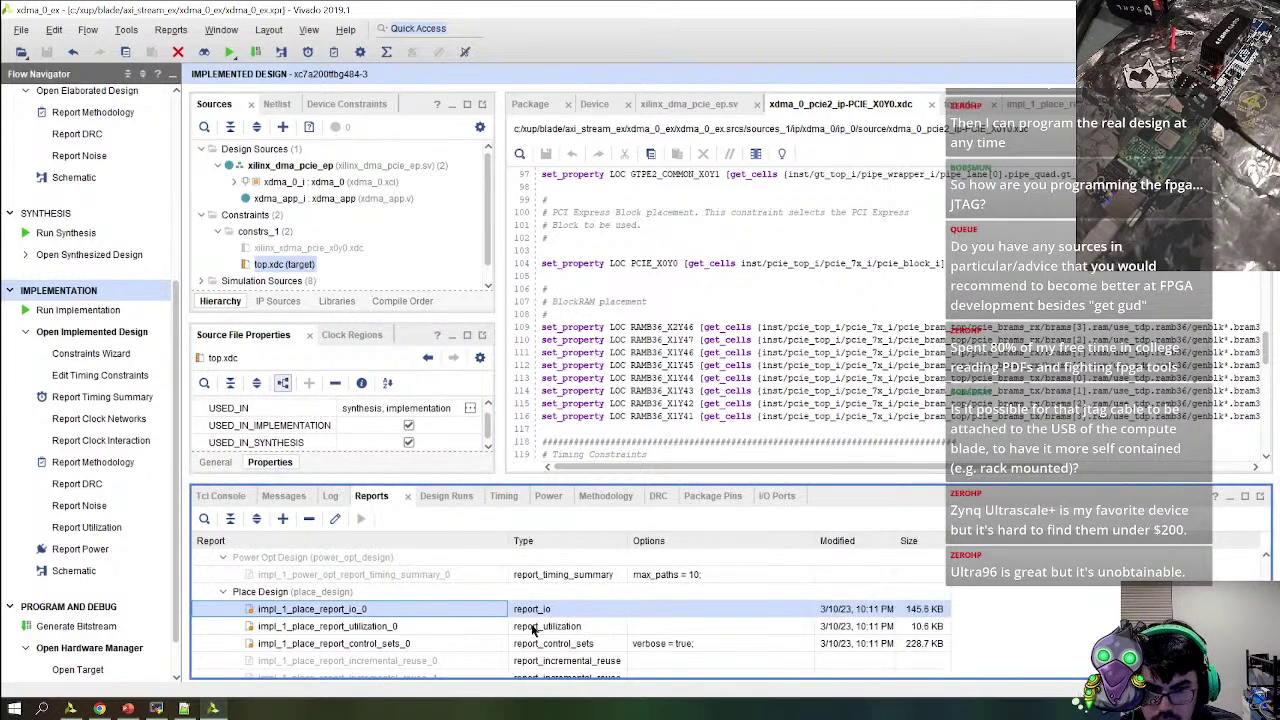
pyautogui.click(330, 497)
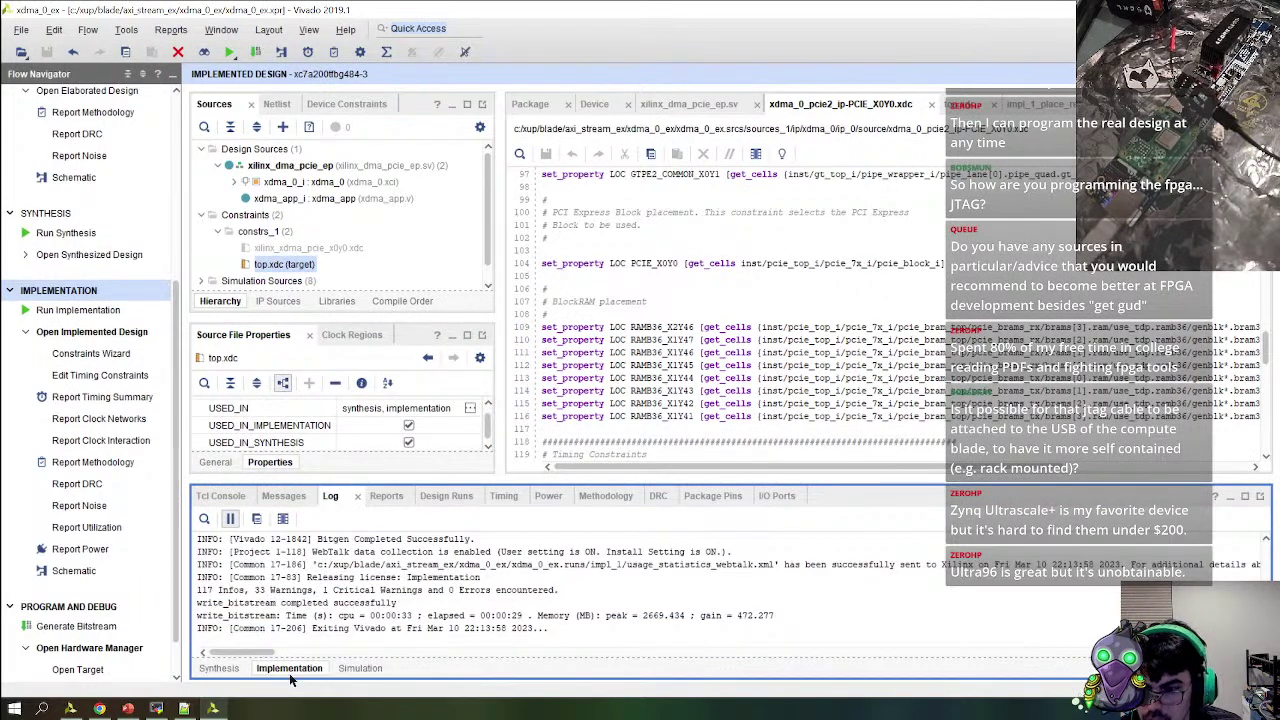
pyautogui.click(228, 668)
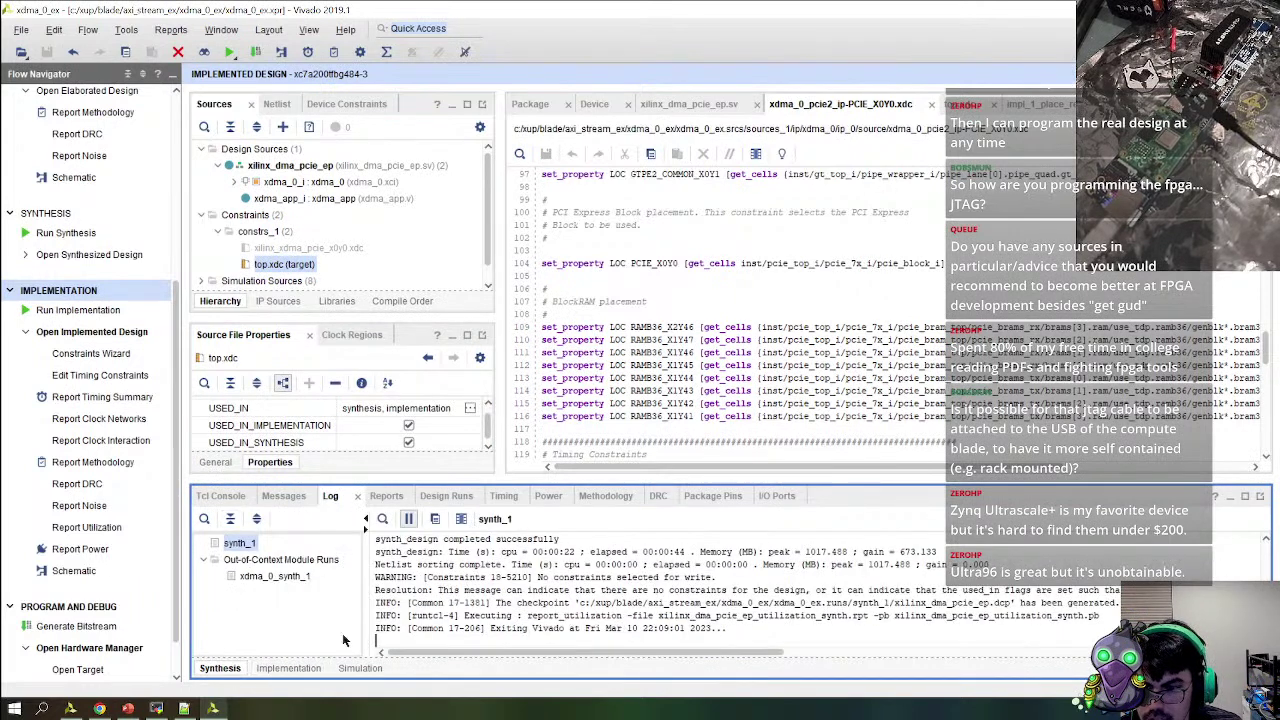
pyautogui.click(383, 520)
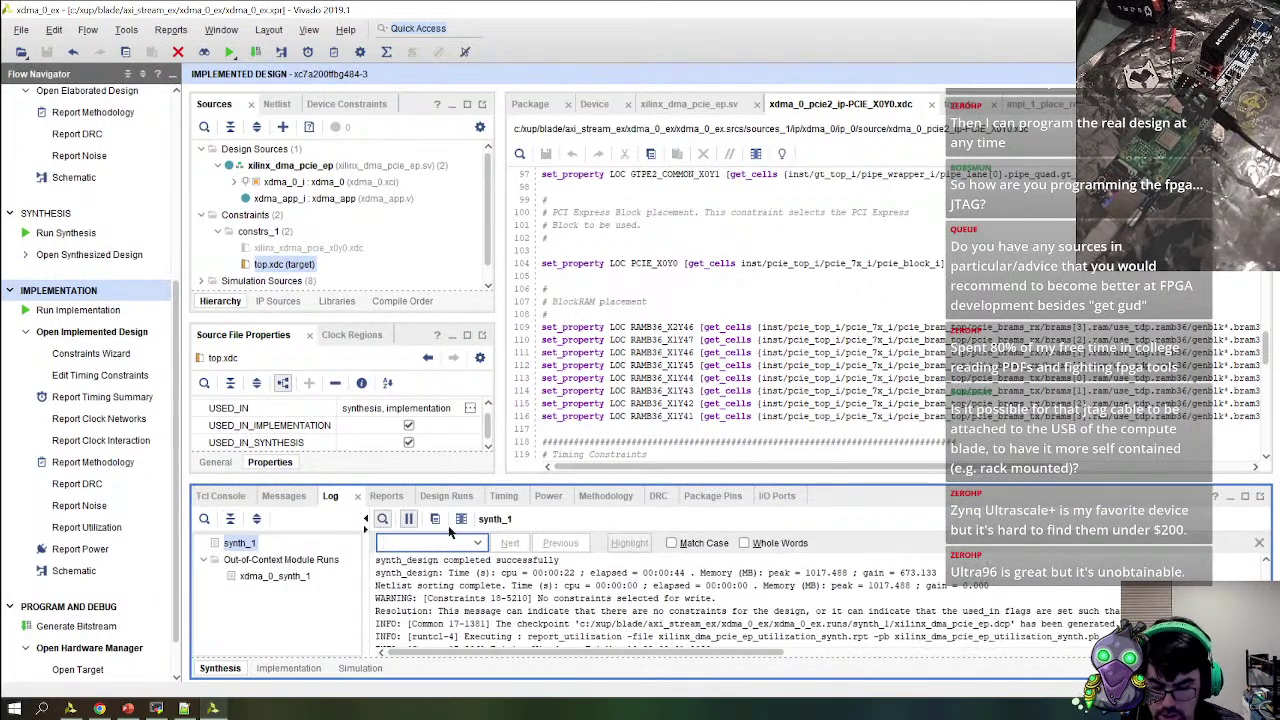
pyautogui.write('pci')
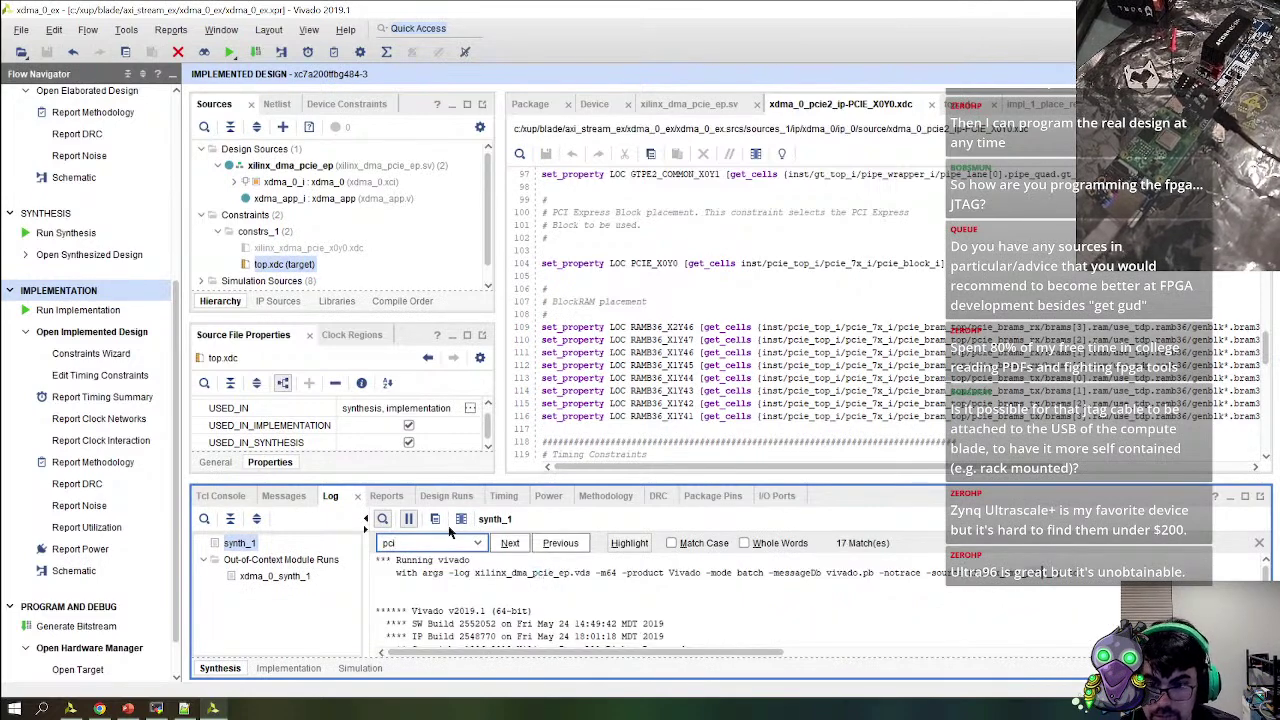
pyautogui.doubleClick(330, 497)
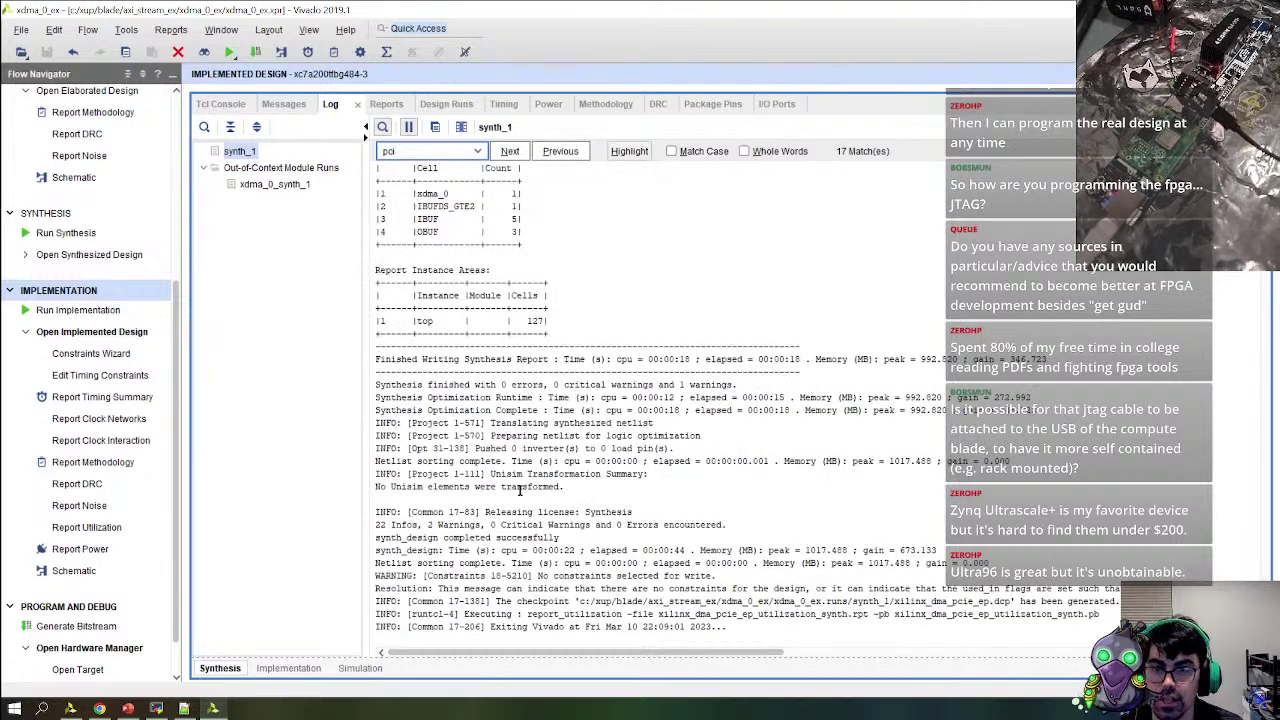
# Step through the "pci" matches in the synthesis log and narrow the search to "pci_exp"
pyautogui.scroll(15, 519, 490)
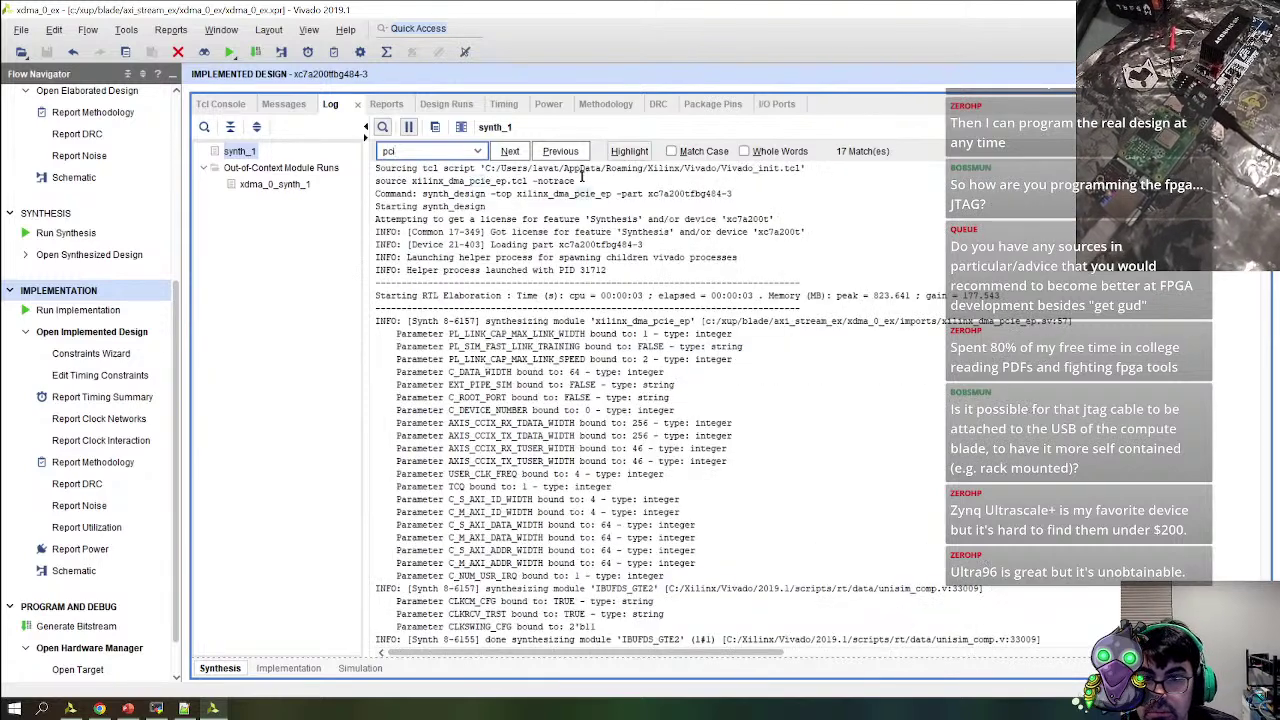
pyautogui.click(511, 151)
pyautogui.click(511, 151)
pyautogui.click(511, 151)
pyautogui.click(511, 151)
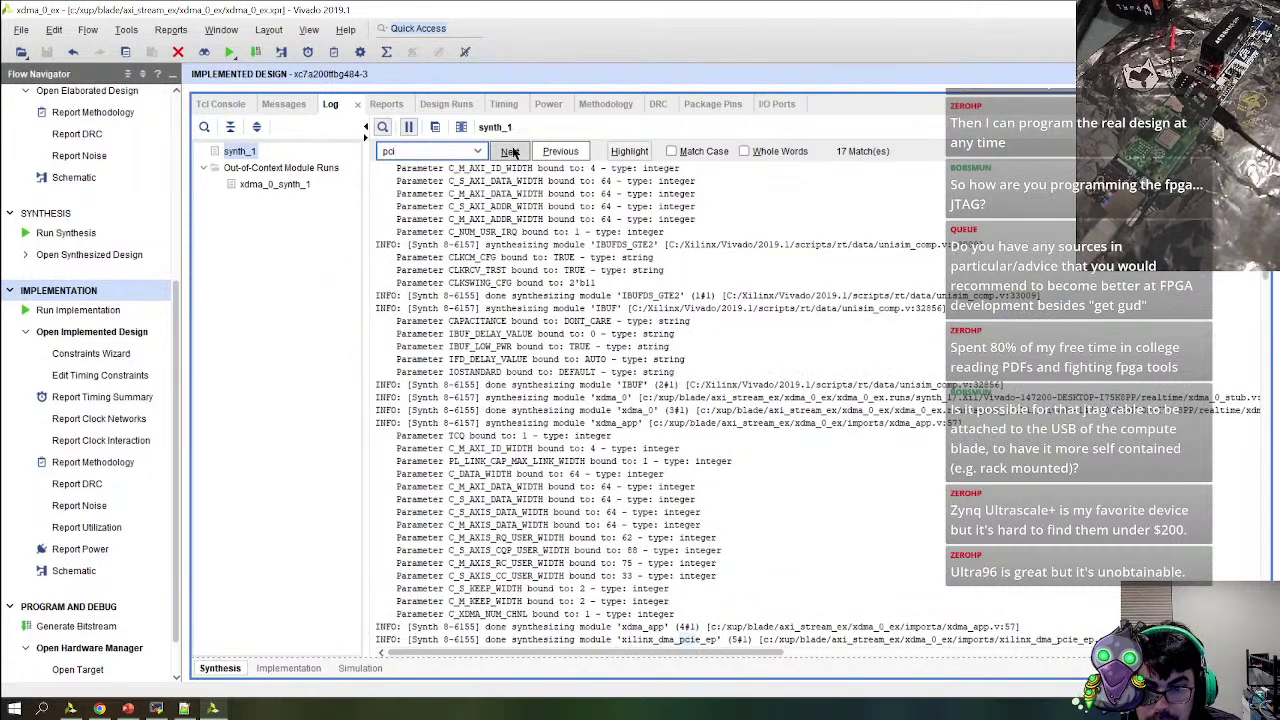
pyautogui.write('_exp')
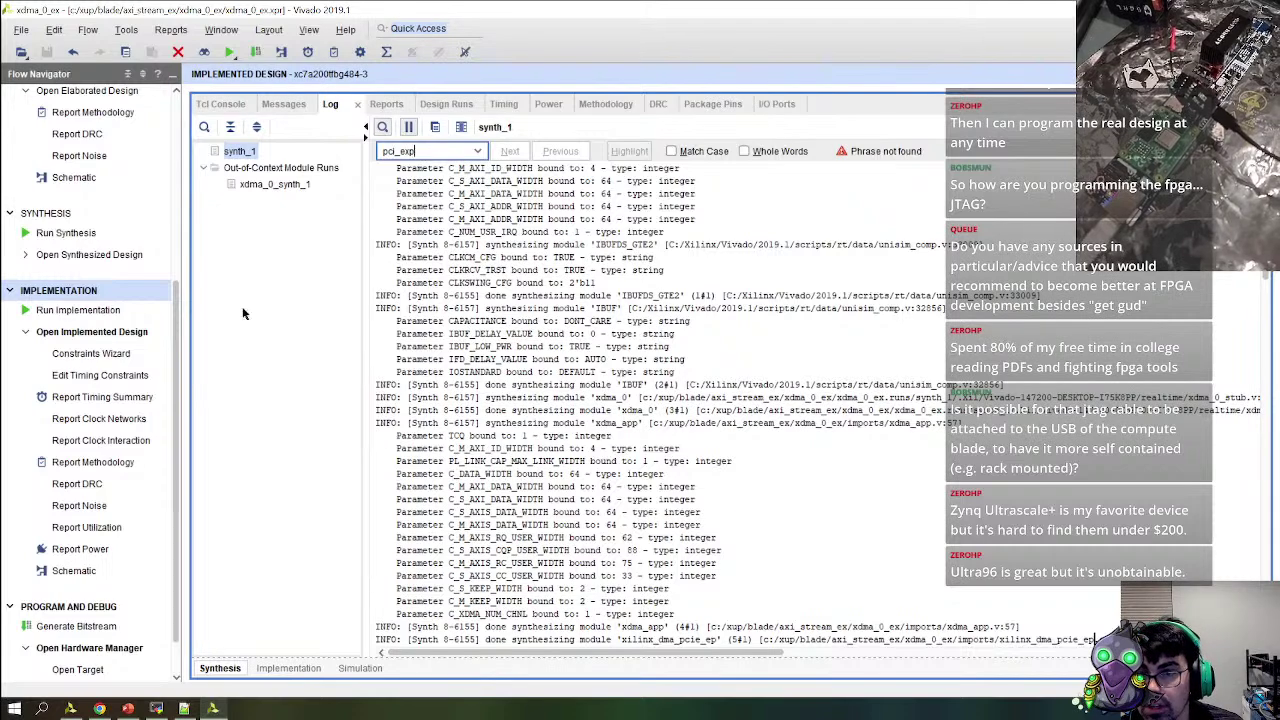
# Search the implementation log for "pci_e"
pyautogui.click(279, 668)
pyautogui.click(204, 127)
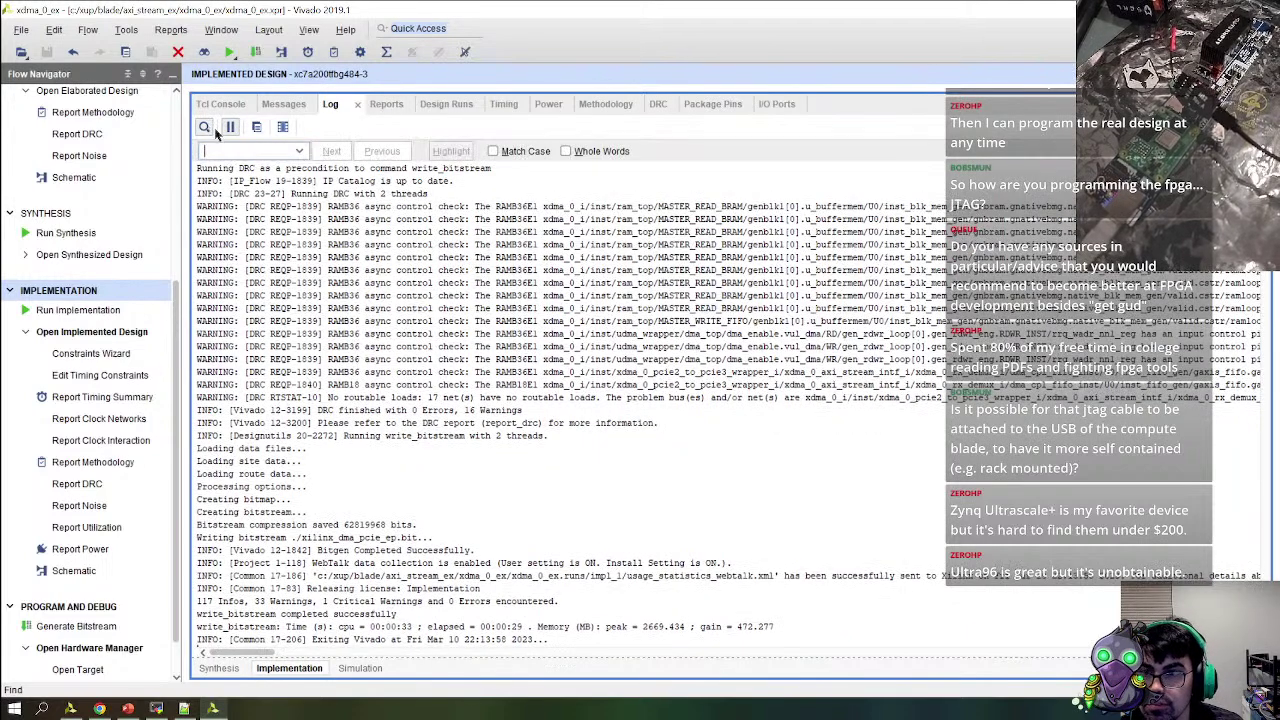
pyautogui.write('pci_e')
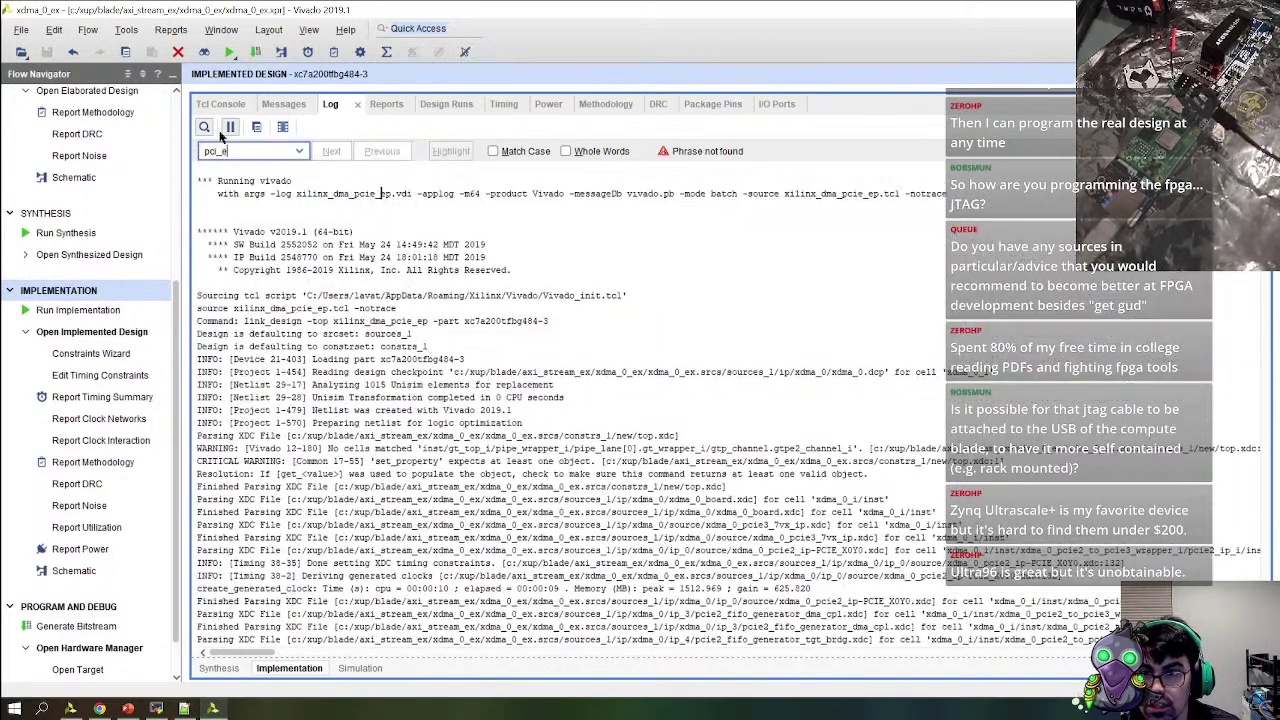
# Shorten the implementation log search to "pc" and restore the maximized log view to its normal size
pyautogui.write('x')
pyautogui.press('BackSpace')
pyautogui.press('BackSpace')
pyautogui.press('BackSpace')
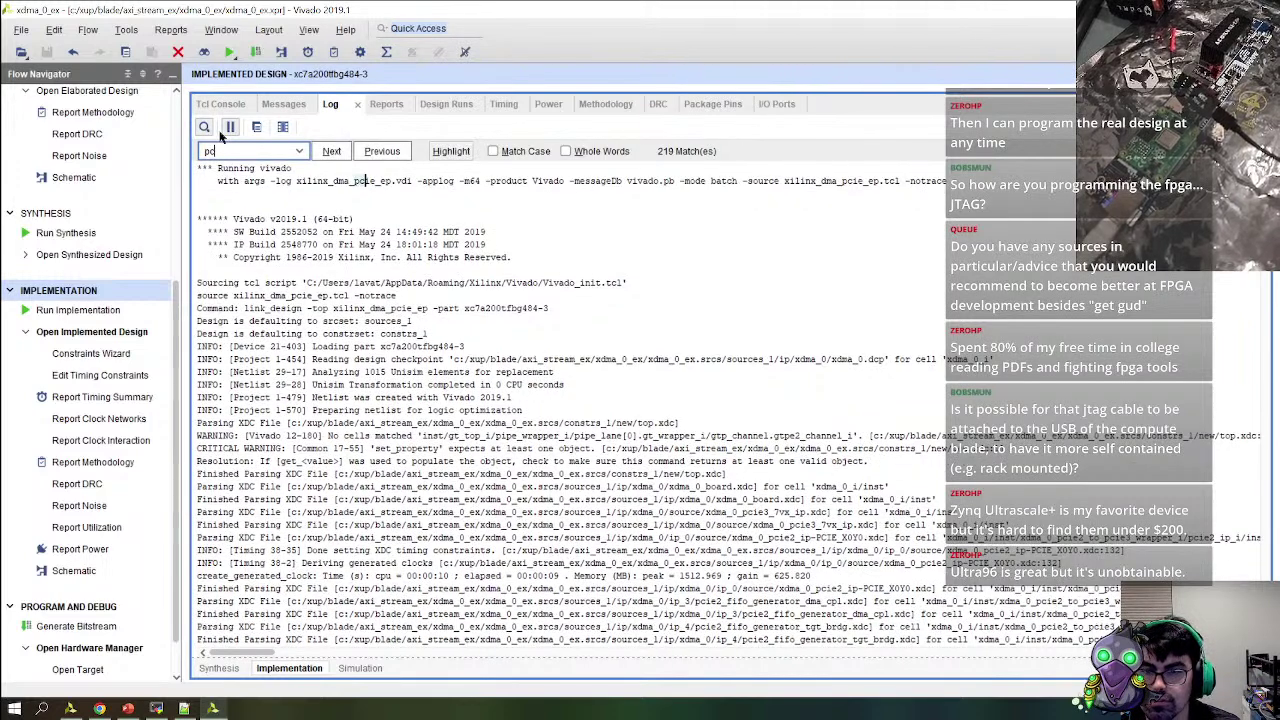
pyautogui.doubleClick(330, 104)
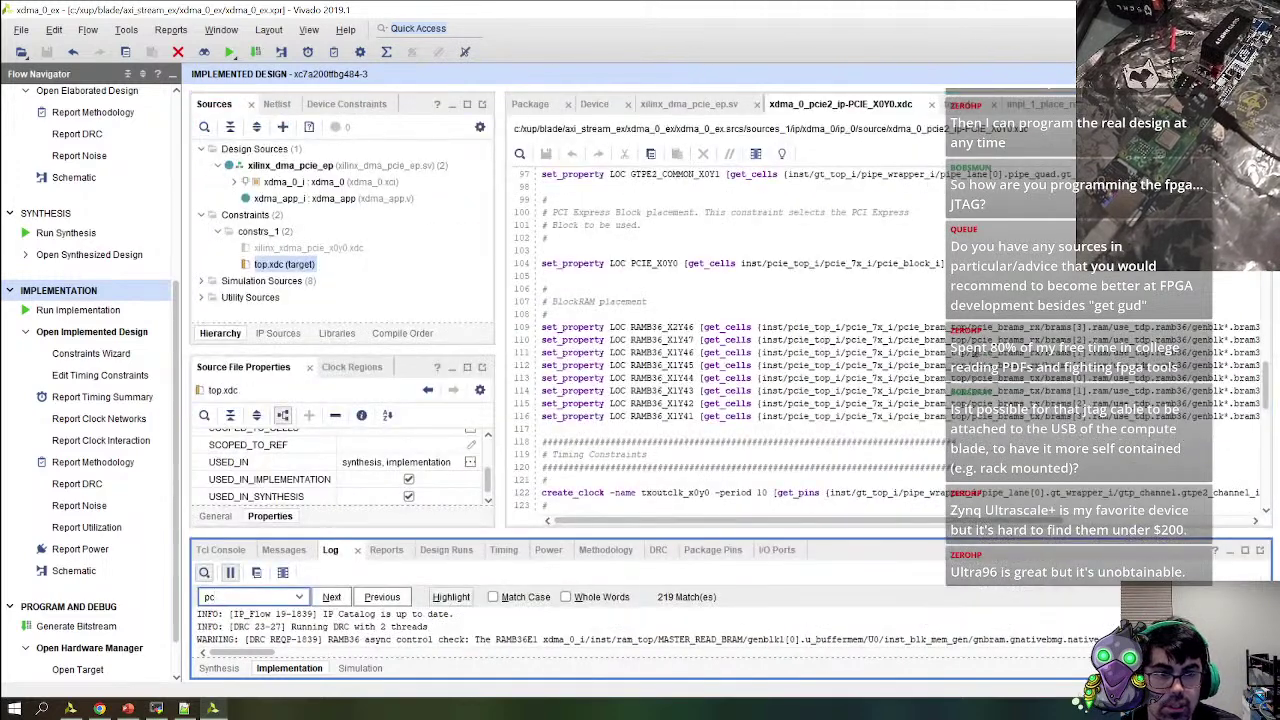
# Check the PCIe lane 0 constraints in the IP's XDC and top.xdc, and search the implementation log for "pci_"
pyautogui.scroll(5, 900, 362)
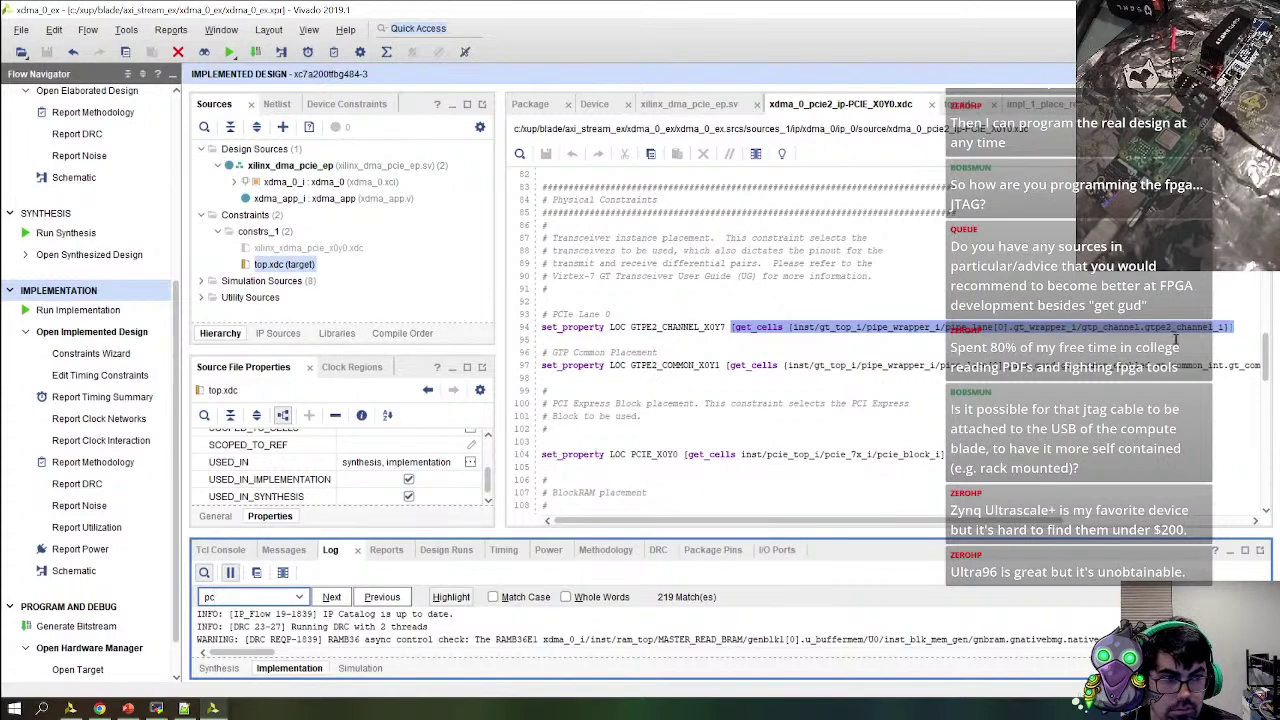
pyautogui.click(962, 105)
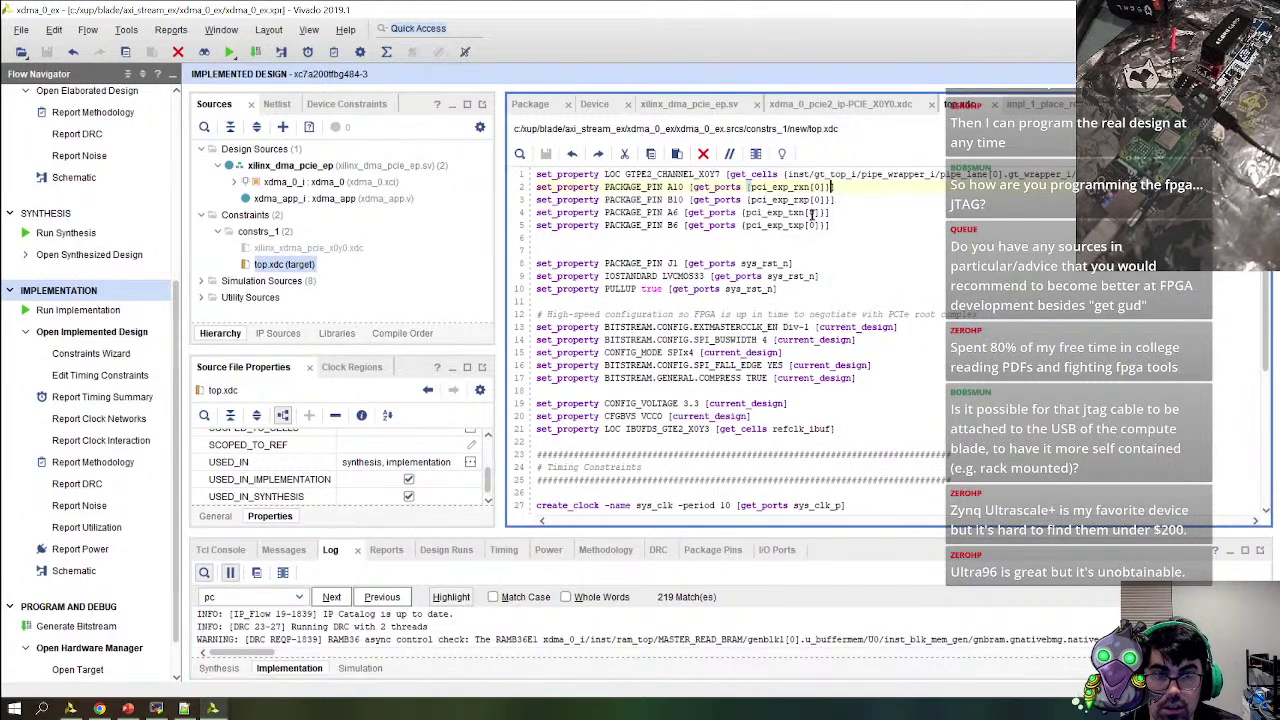
pyautogui.click(254, 597)
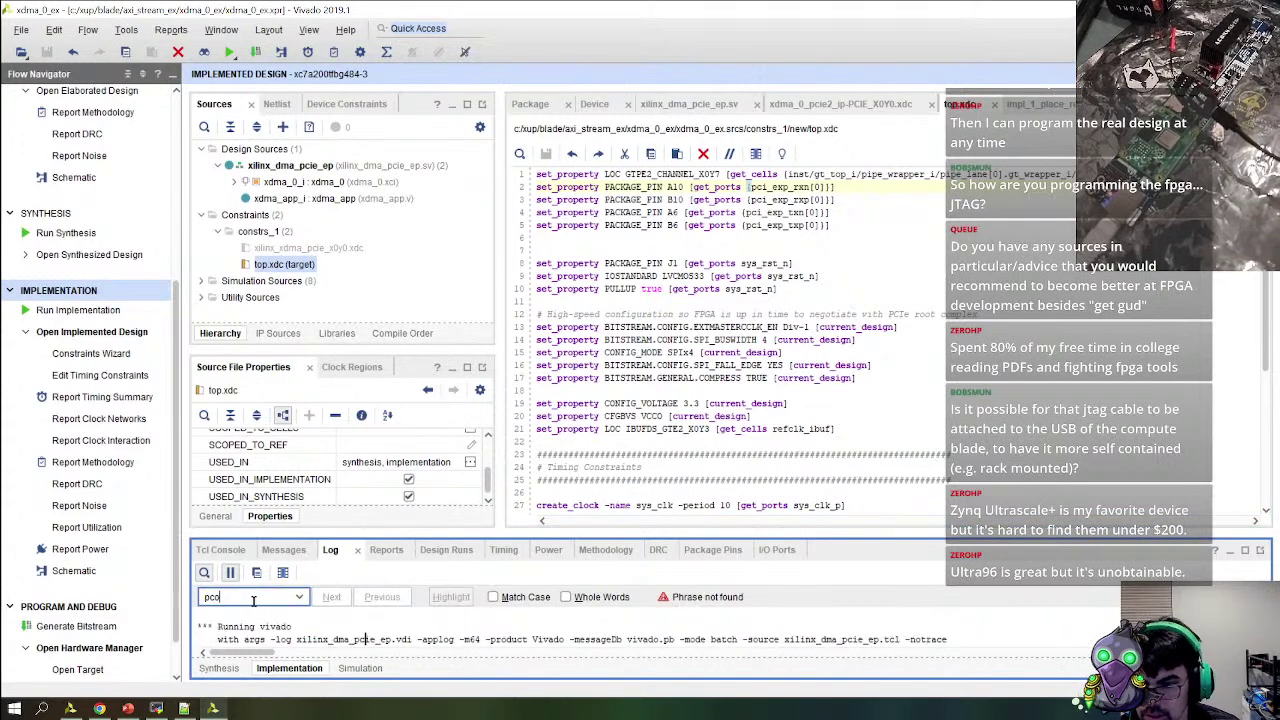
pyautogui.write('i_')
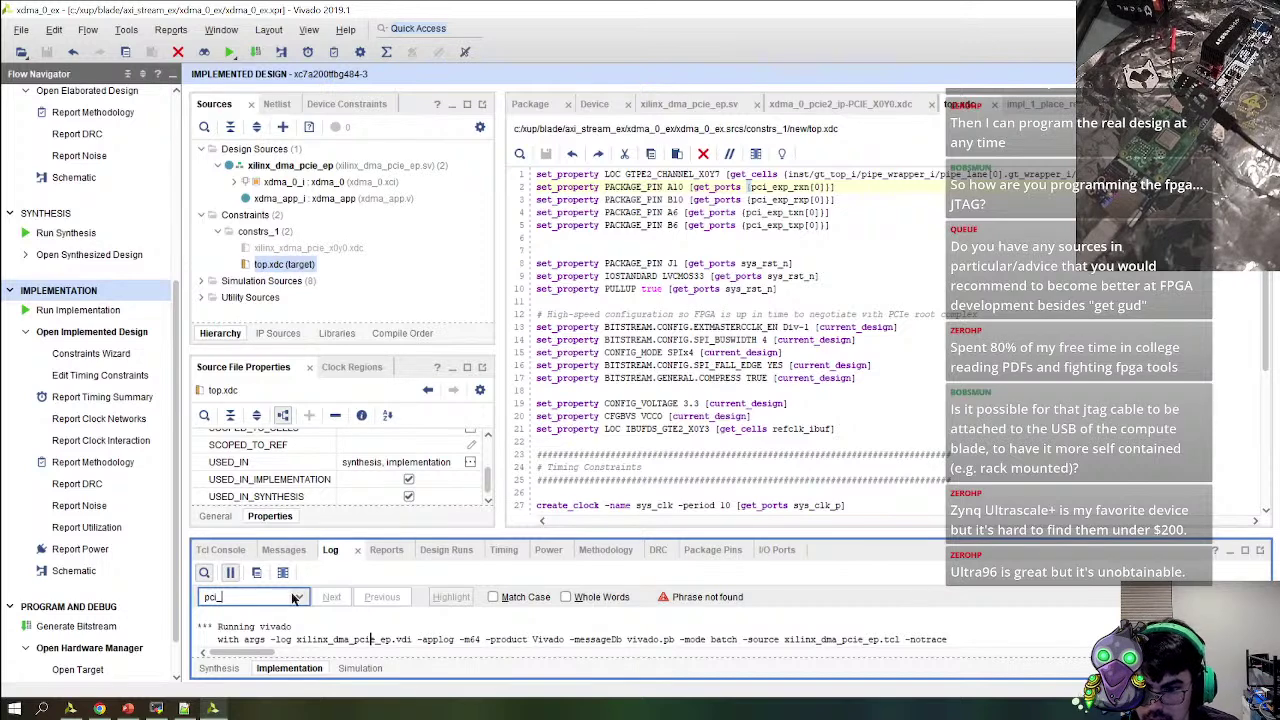
# Search the synth_1 synthesis log for "top.xdc"
pyautogui.click(280, 550)
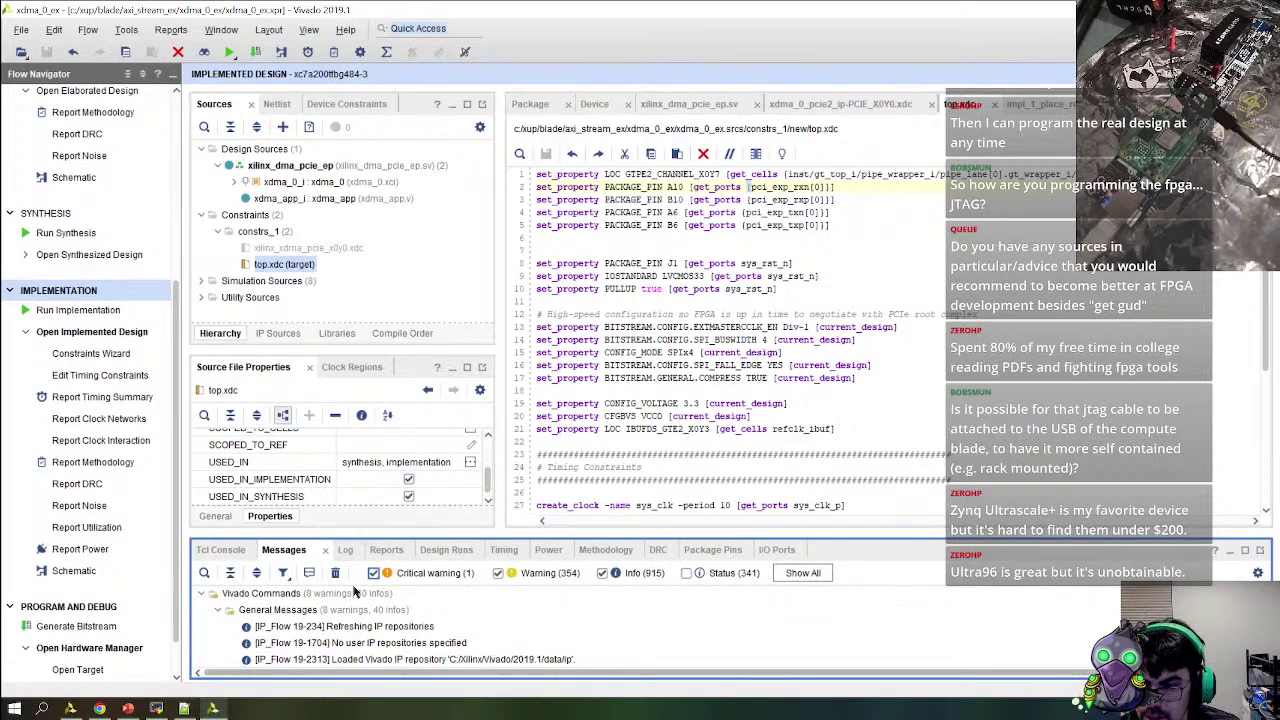
pyautogui.click(342, 550)
pyautogui.click(219, 668)
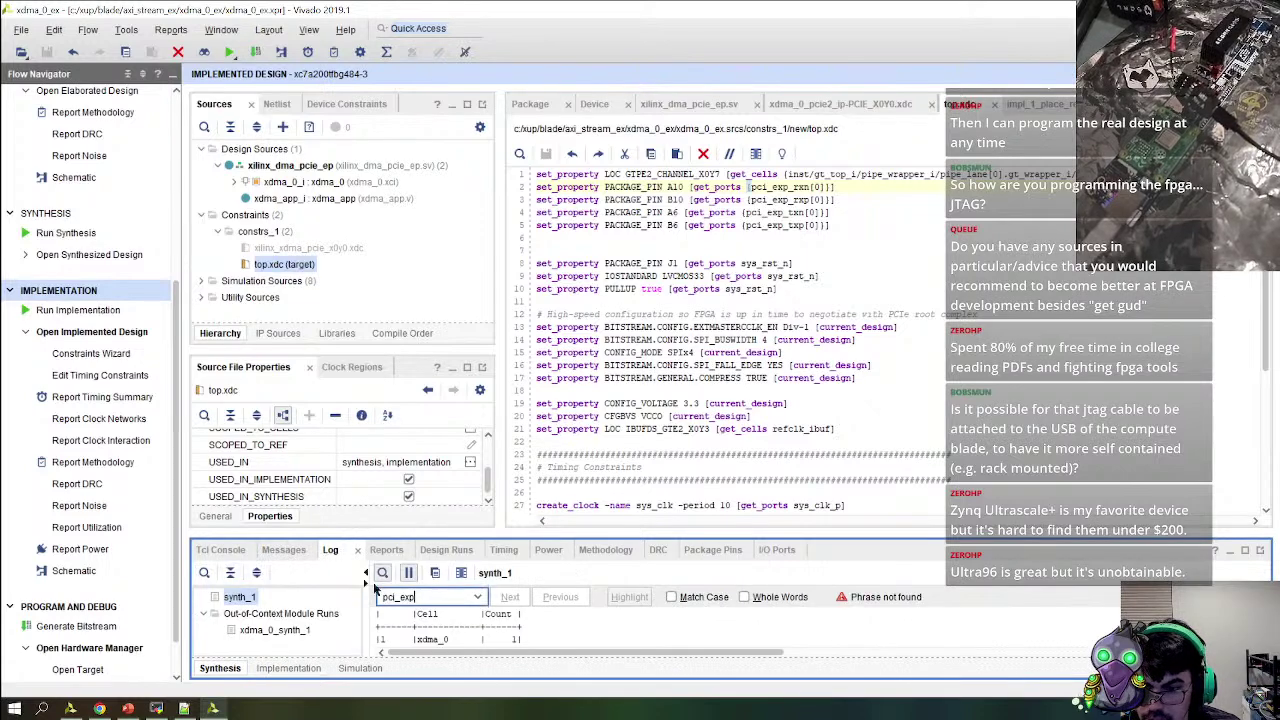
pyautogui.hotkey('ctrl', 'a')
pyautogui.write('top')
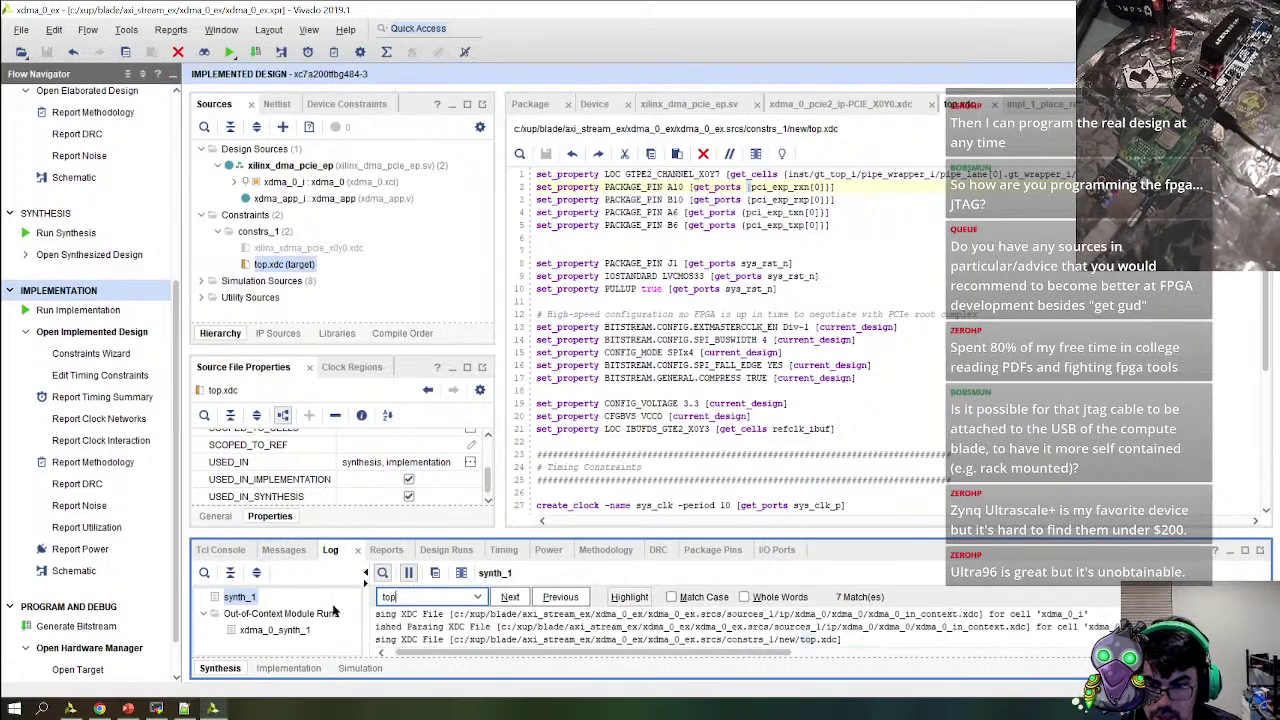
pyautogui.write('.xdc')
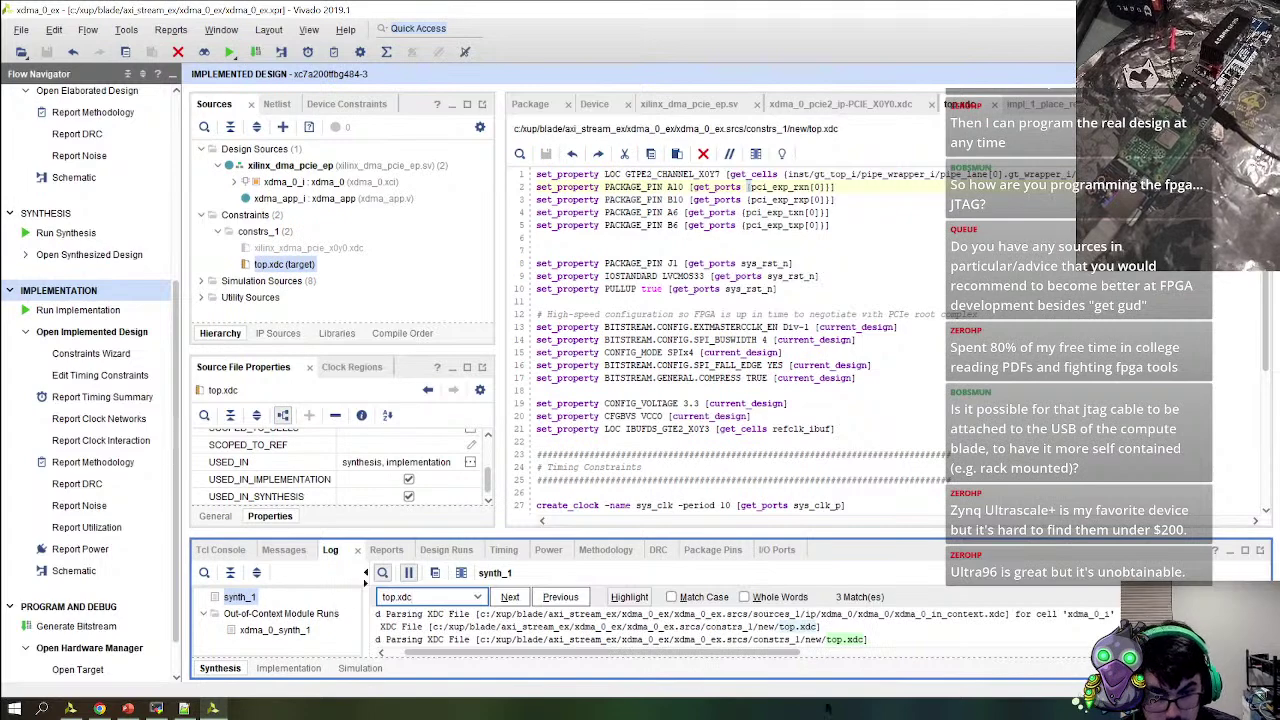
# Enlarge the log area and read the full Project 1-236 message about top.xdc's implementation-specific constraints, including its resolution text
pyautogui.moveTo(686, 535); pyautogui.dragTo(717, 188)
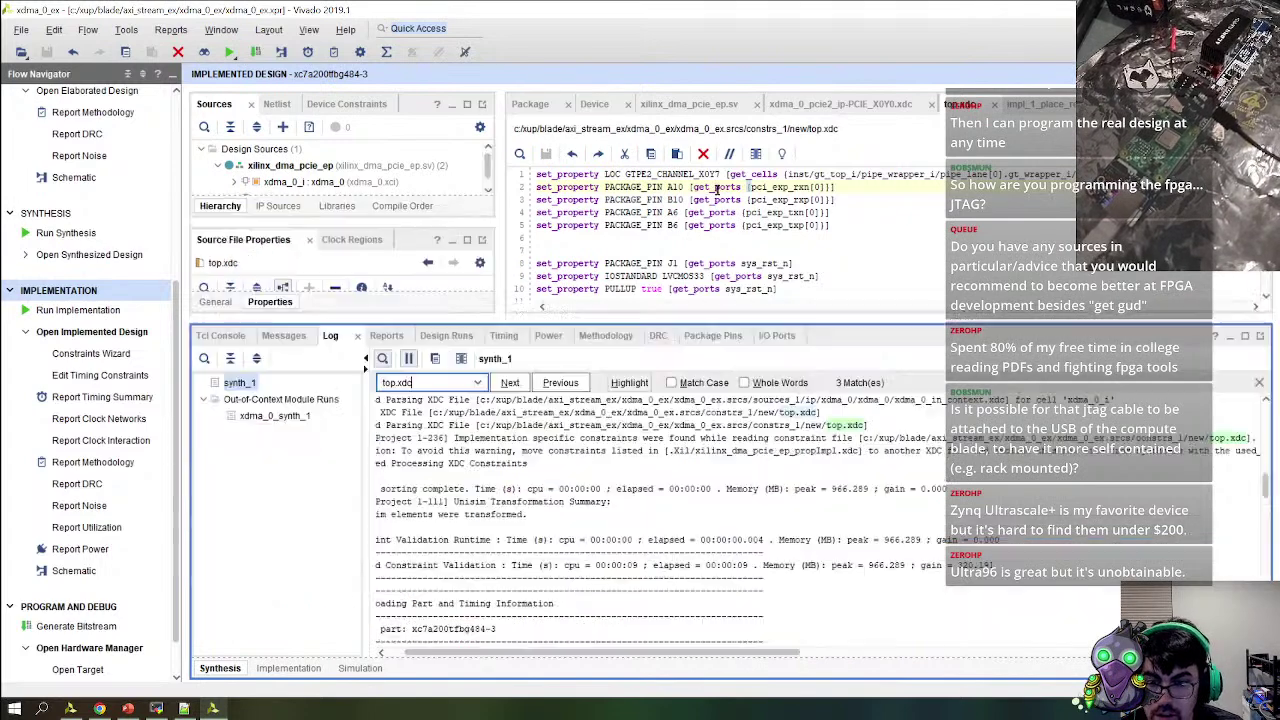
pyautogui.scroll(3, 795, 632)
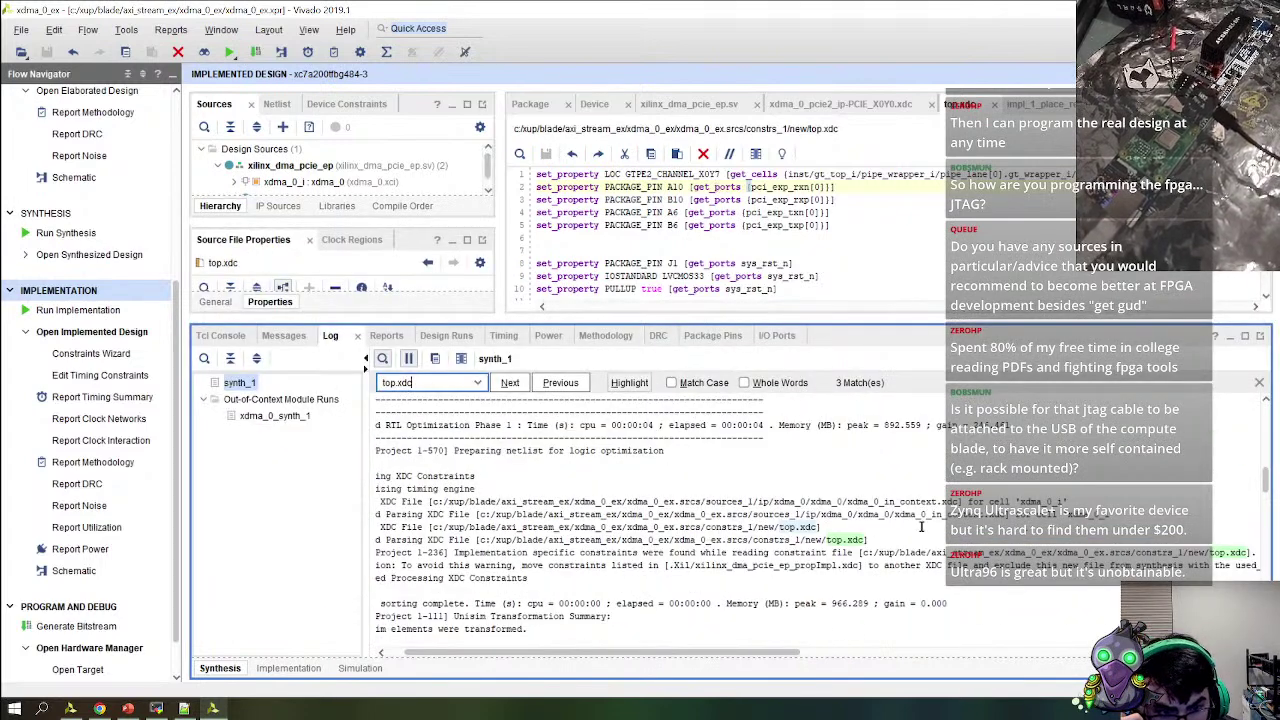
pyautogui.click(365, 369)
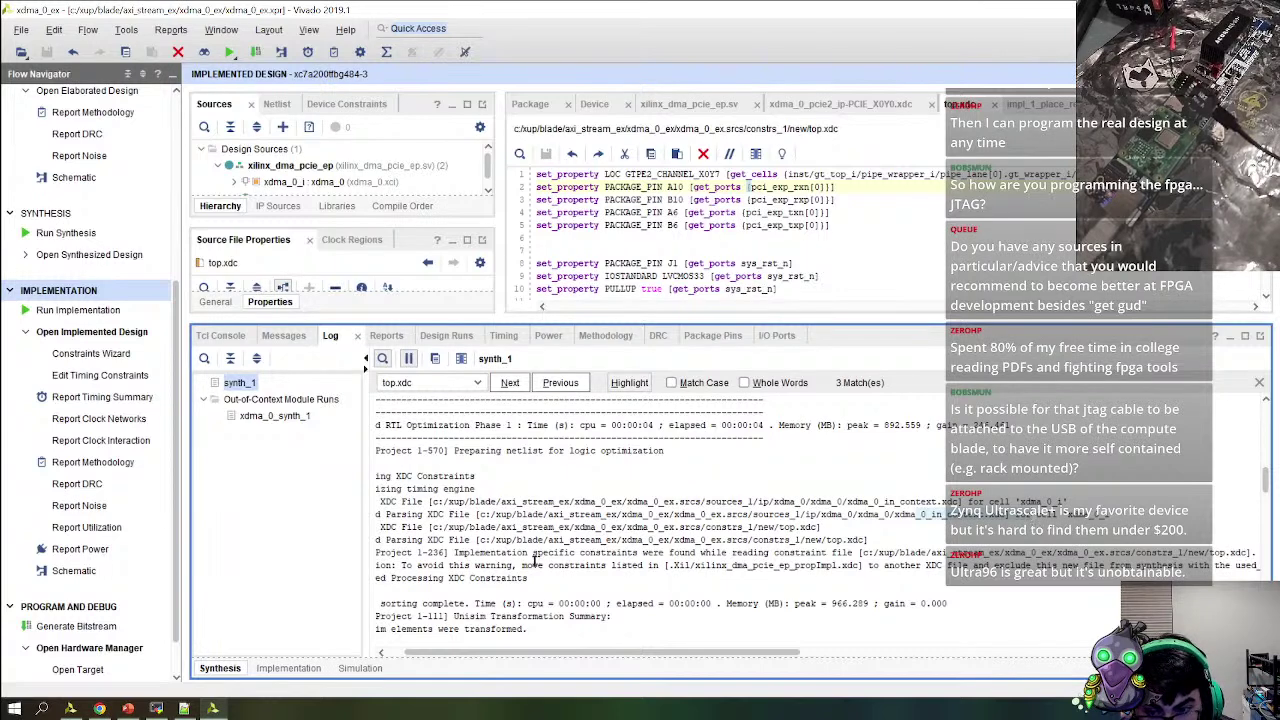
pyautogui.moveTo(456, 553); pyautogui.dragTo(997, 575)
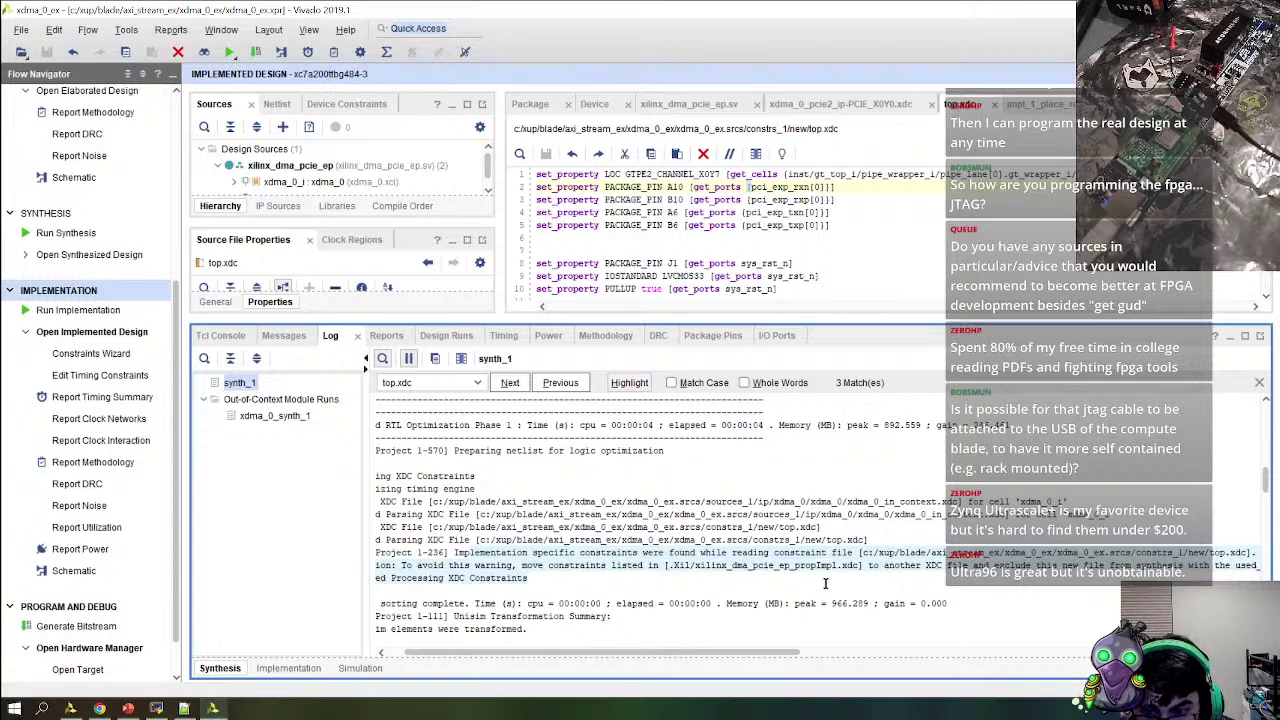
pyautogui.click(444, 552)
pyautogui.moveTo(456, 553); pyautogui.dragTo(645, 565)
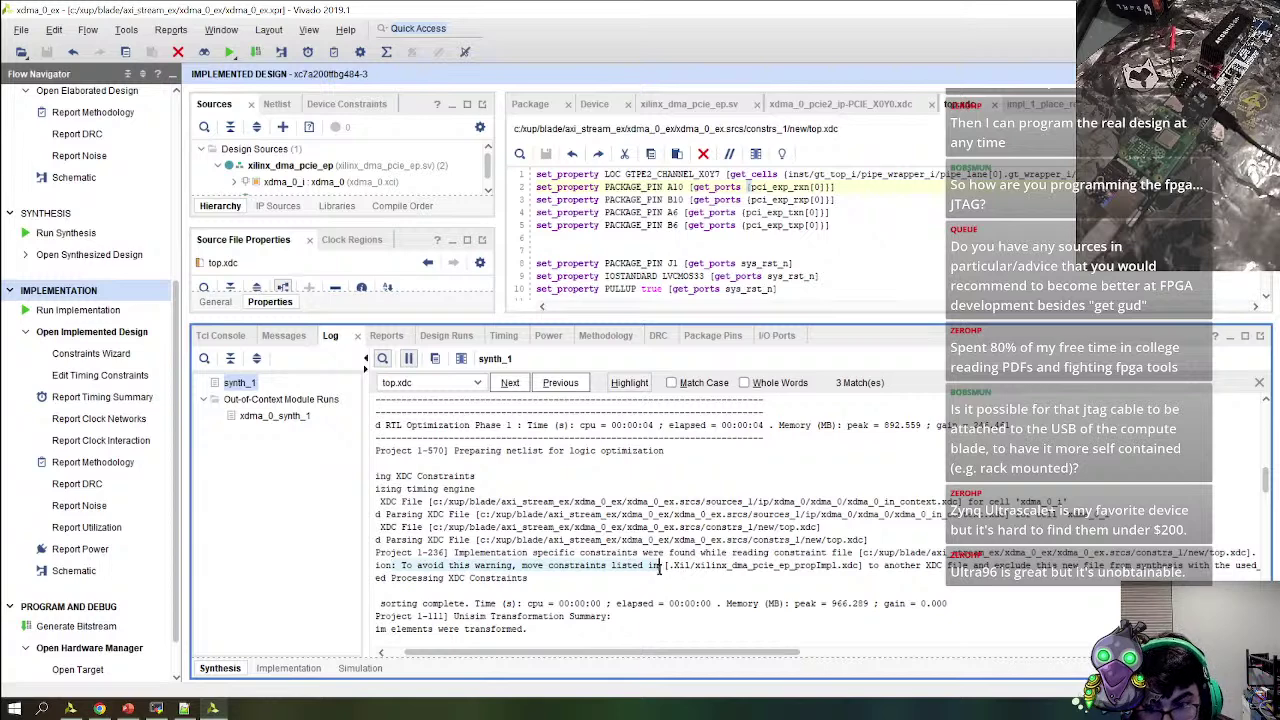
pyautogui.moveTo(582, 652); pyautogui.dragTo(987, 670)
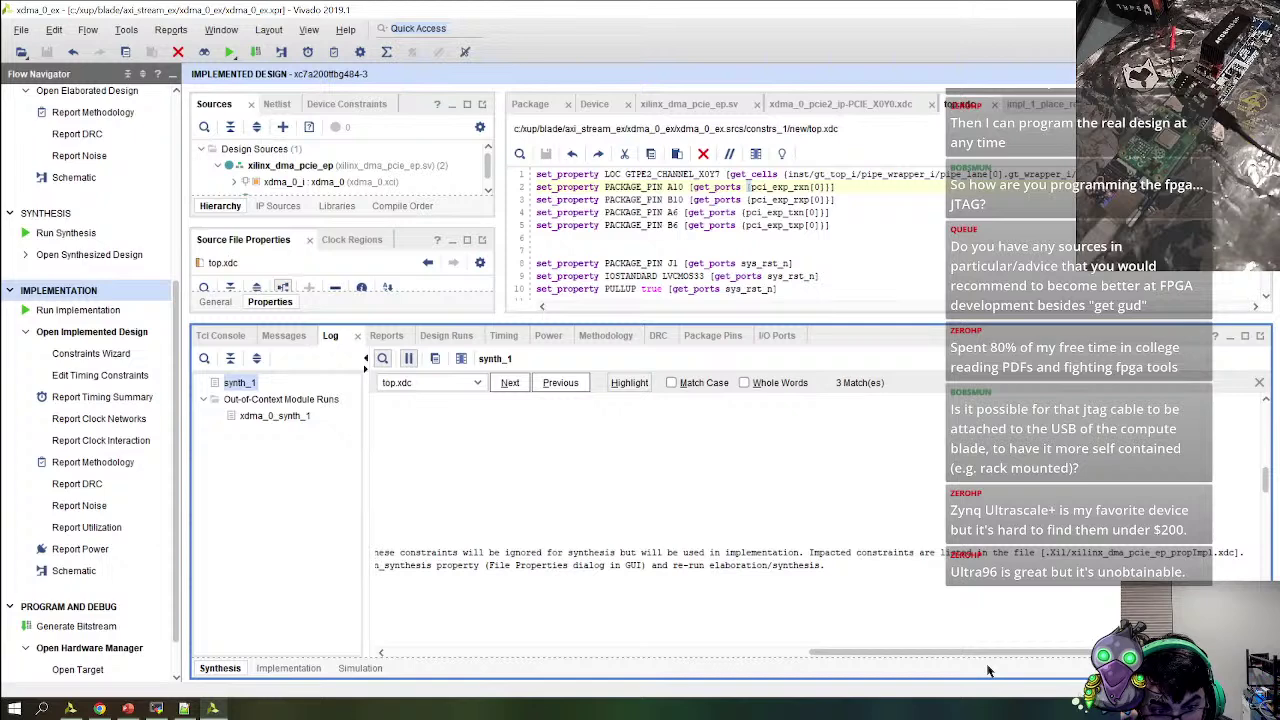
pyautogui.moveTo(987, 670); pyautogui.dragTo(534, 673)
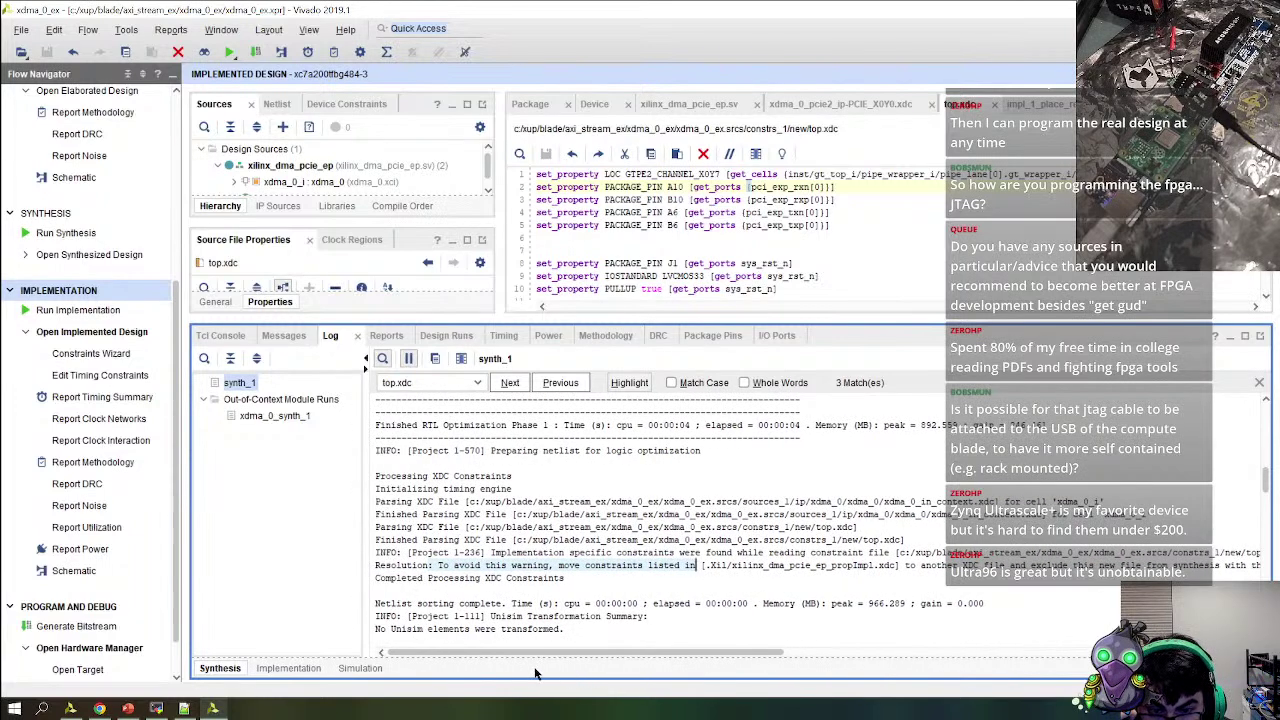
# Comment out the GTPE2_CHANNEL_X0Y7 LOC constraint on line 1 of top.xdc and review the remaining constraints
pyautogui.click(568, 188)
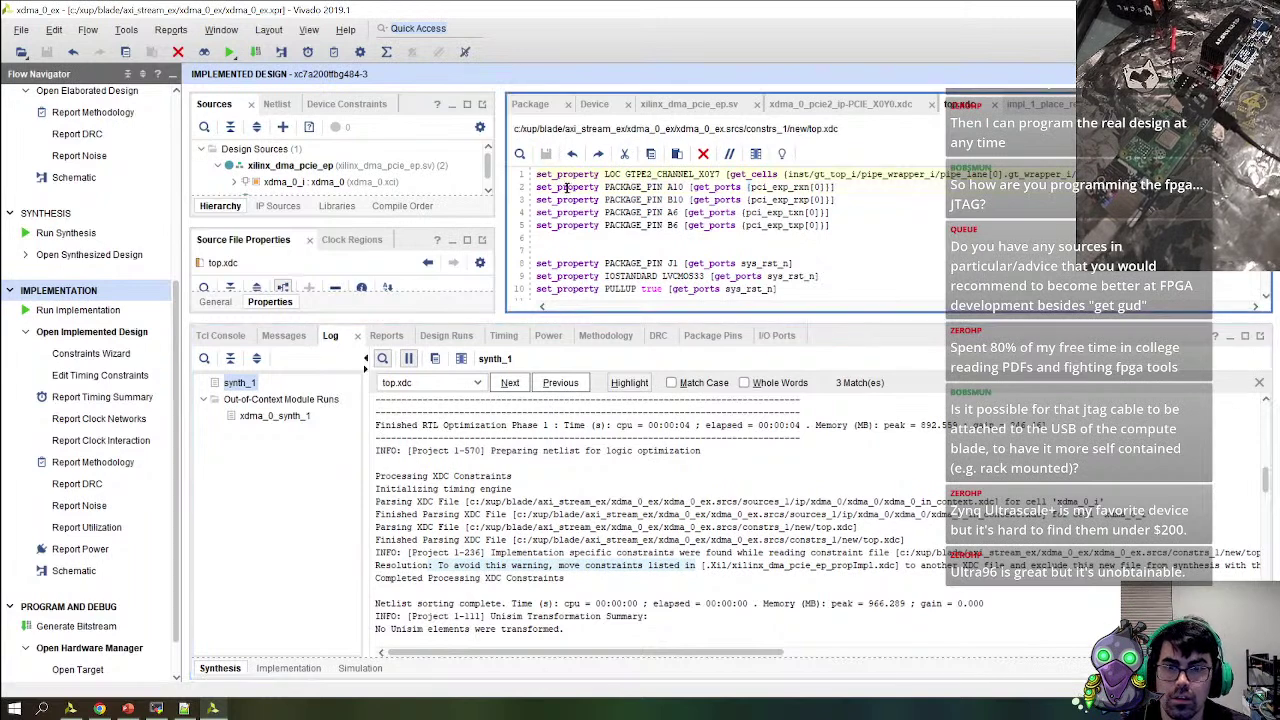
pyautogui.hotkey('ctrl', '/')
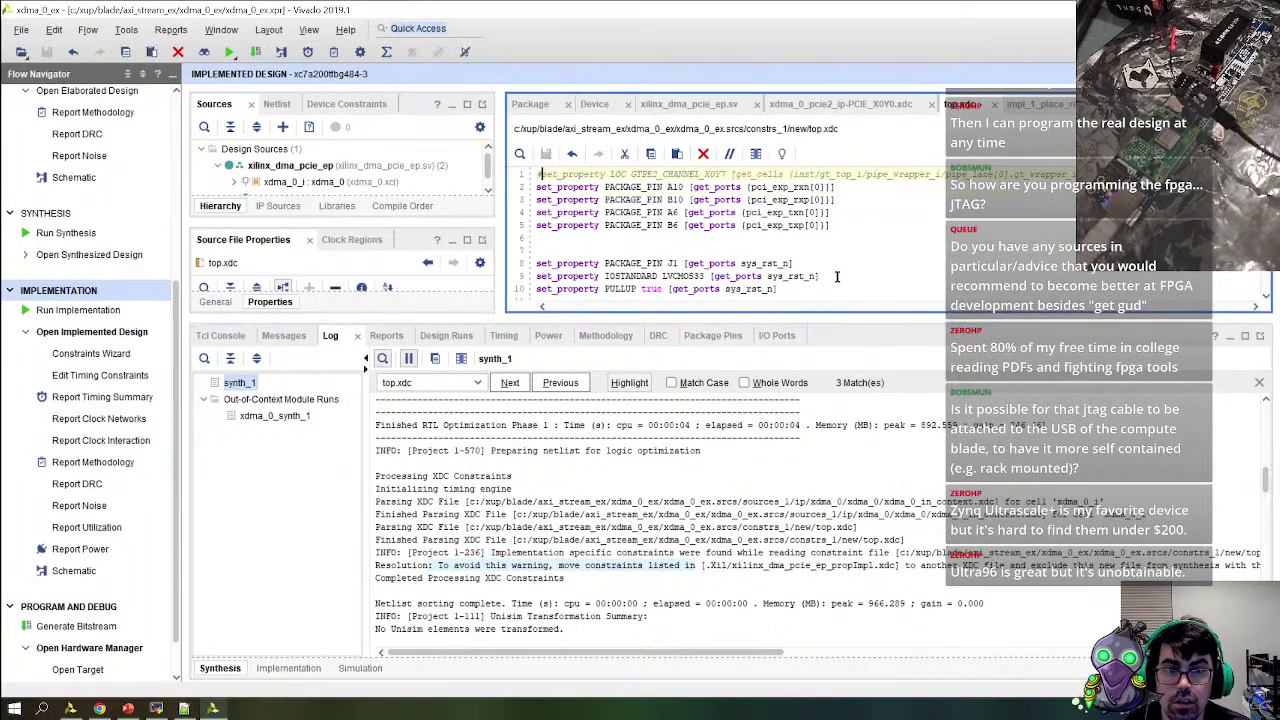
pyautogui.scroll(-2, 818, 251)
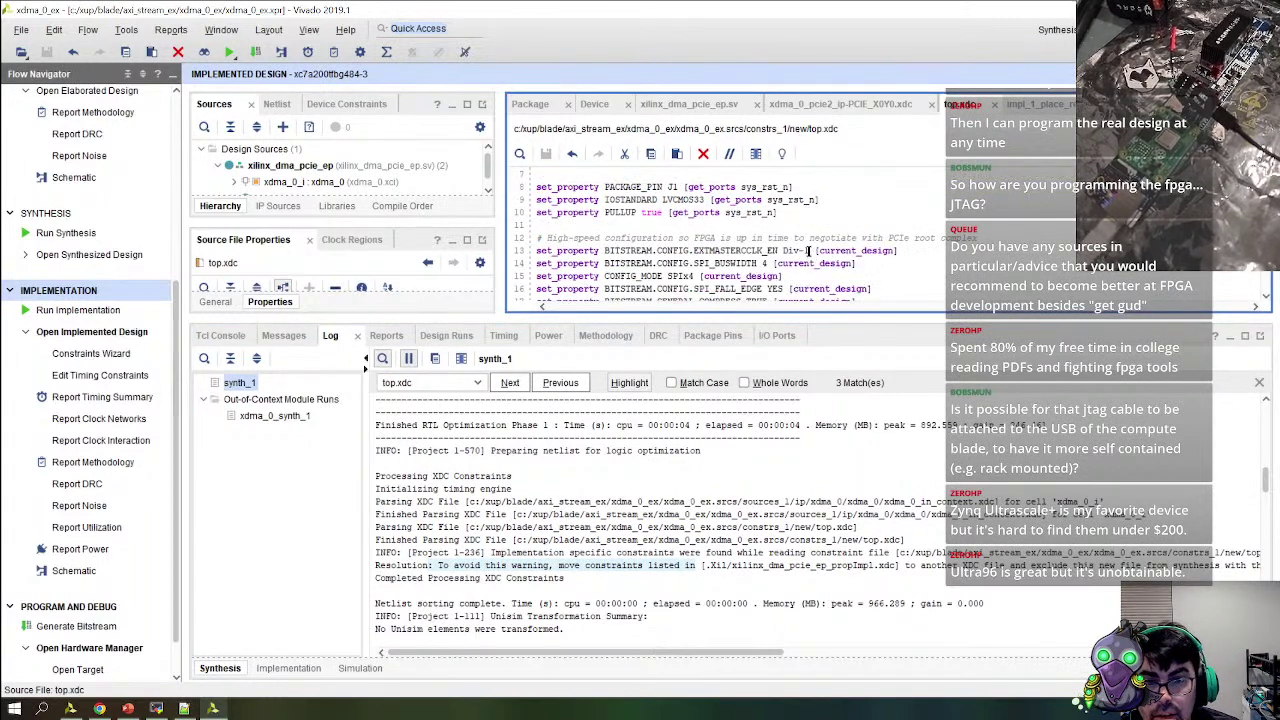
pyautogui.scroll(-4, 771, 234)
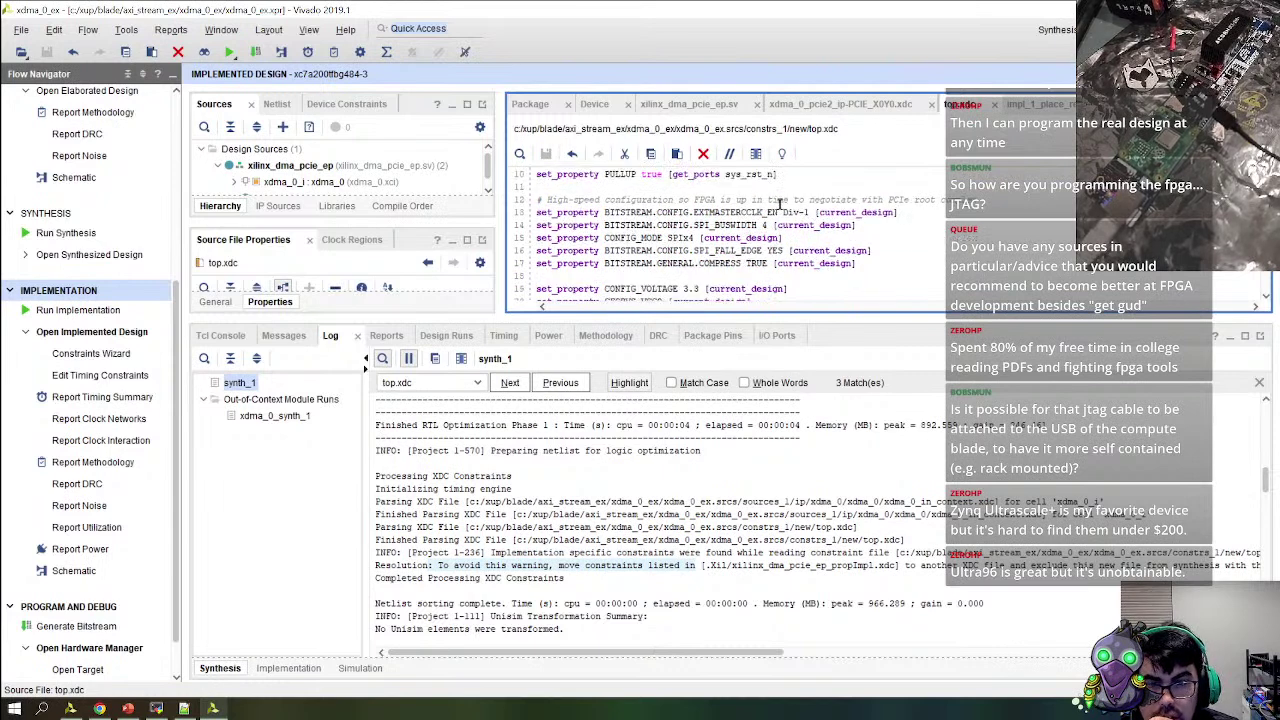
pyautogui.scroll(-4, 804, 241)
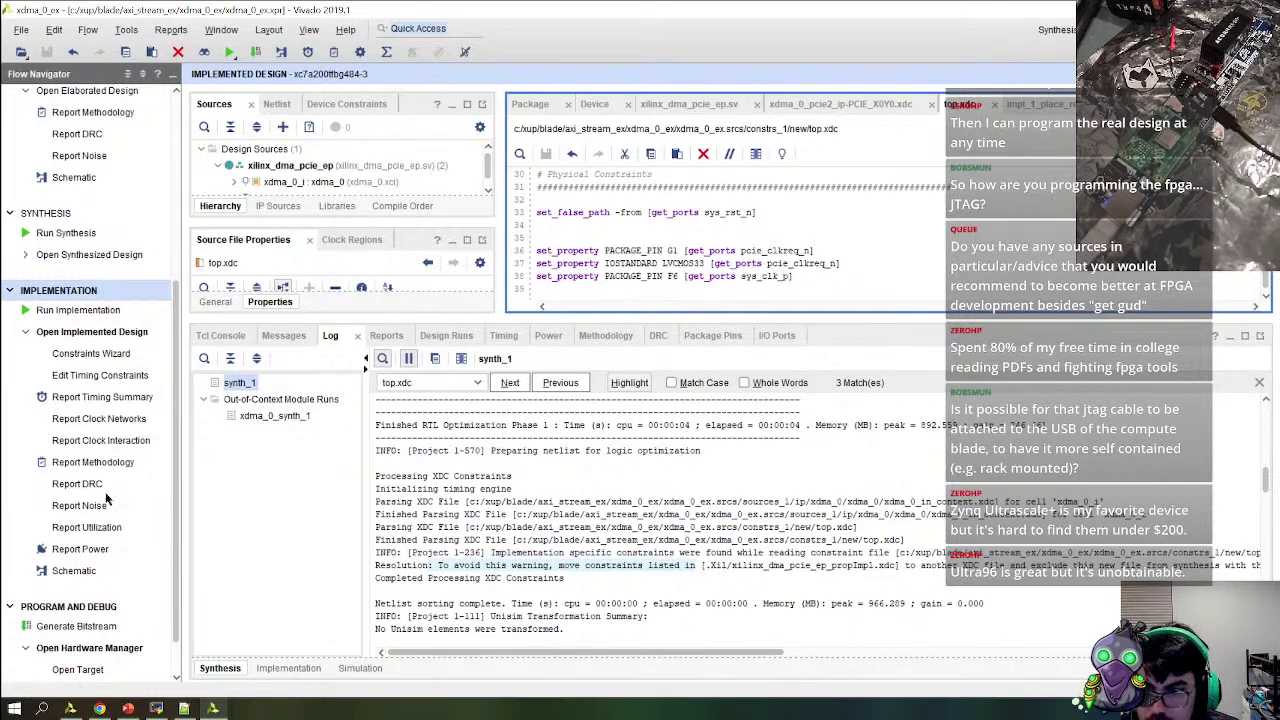
# Re-run synthesis, accepting the reset of the implementation results and keeping the proposed launch settings
pyautogui.click(66, 233)
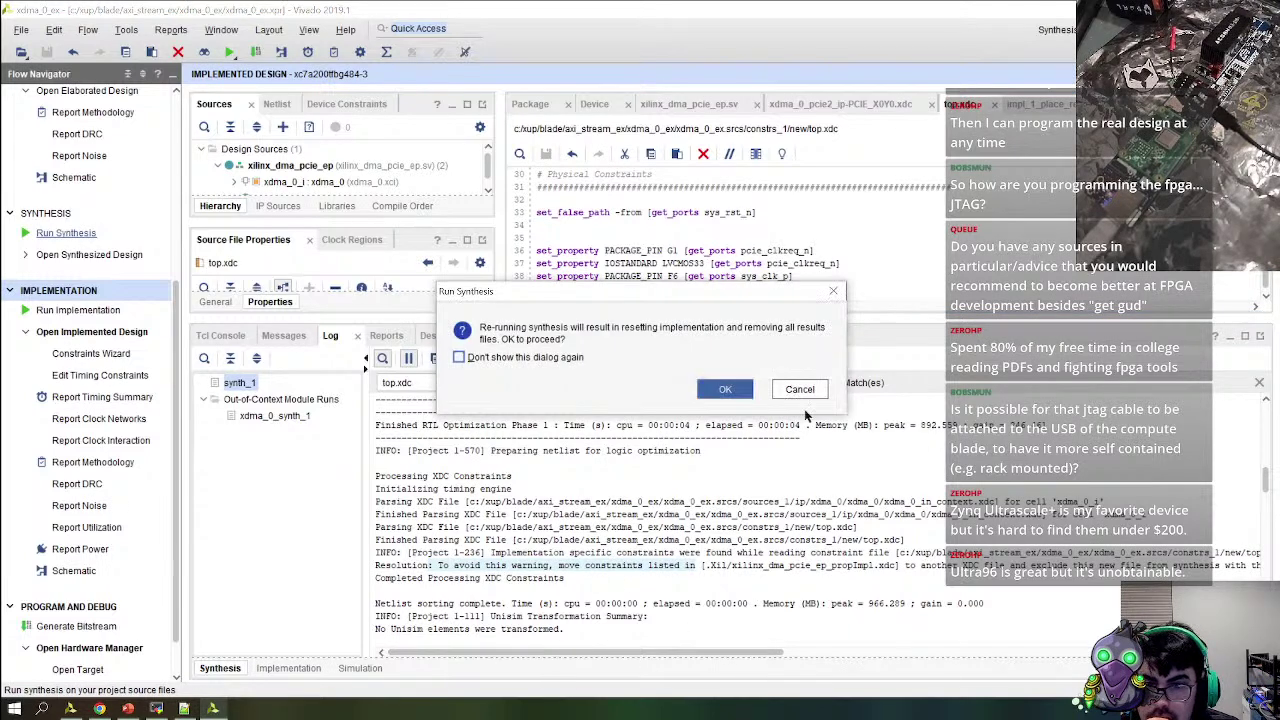
pyautogui.click(738, 390)
pyautogui.click(700, 452)
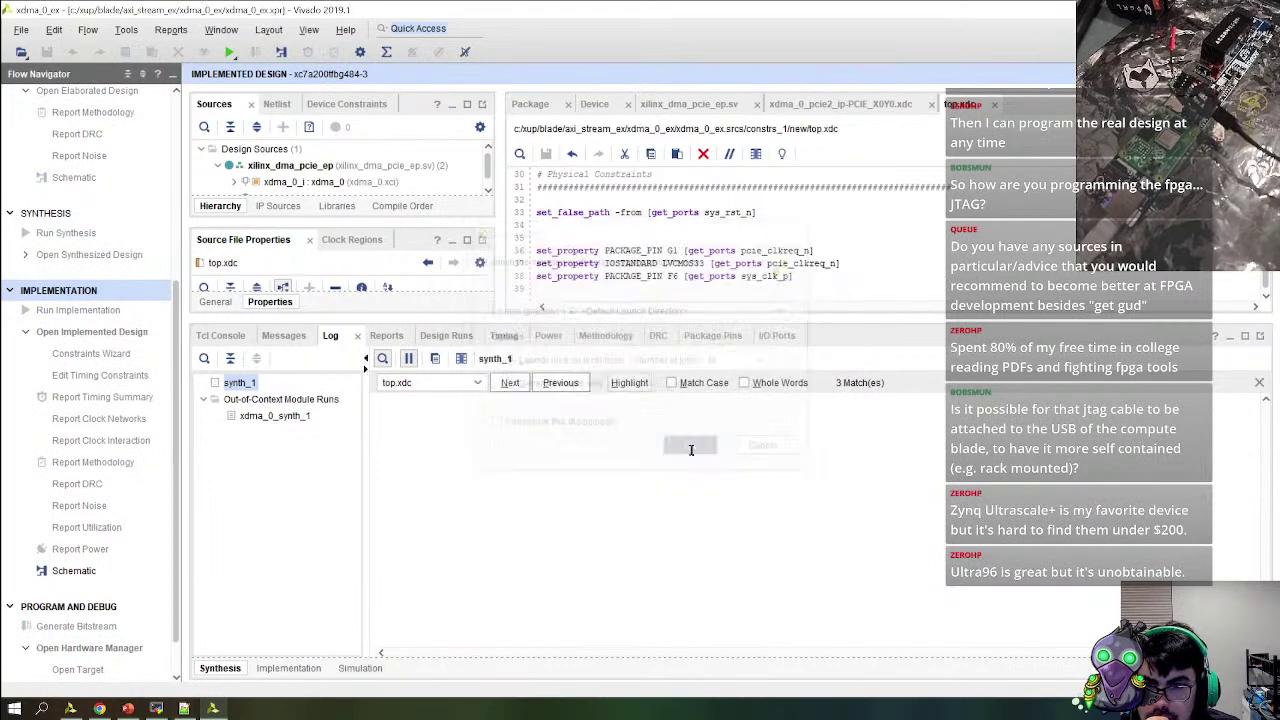
# Check the design runs and reports, and view the synth_1 log of the running synthesis
pyautogui.click(447, 340)
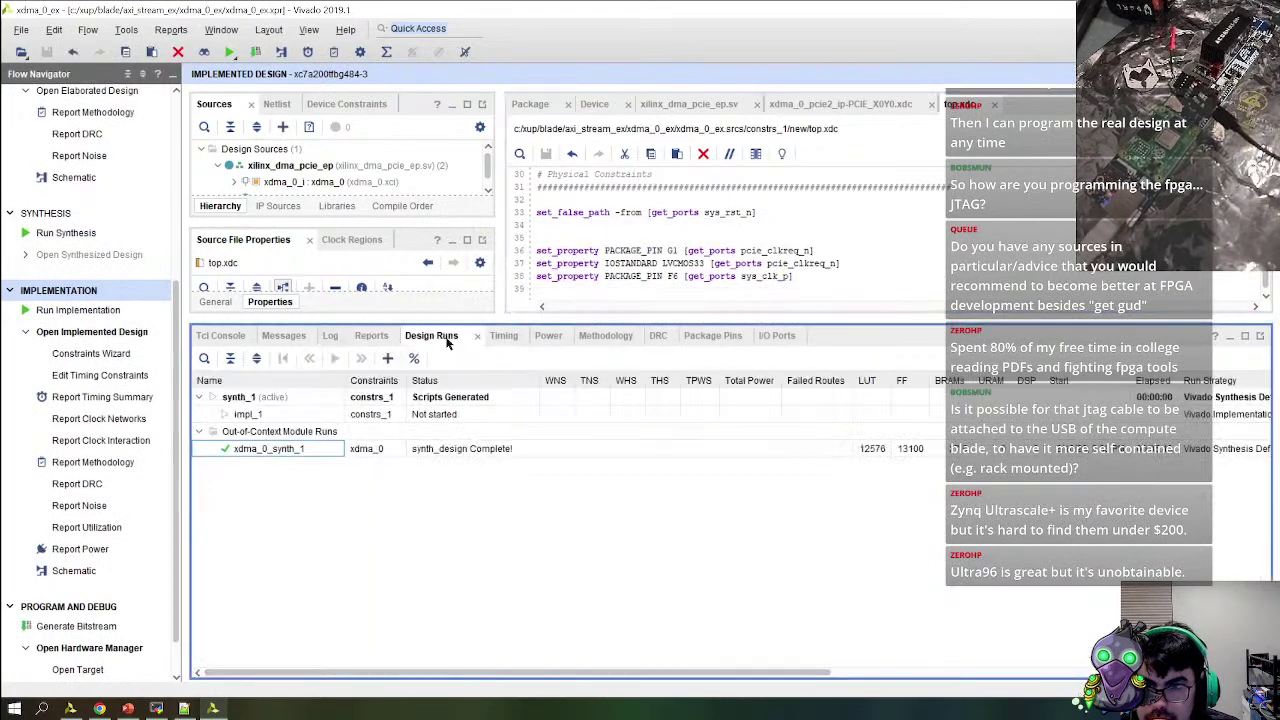
pyautogui.click(362, 339)
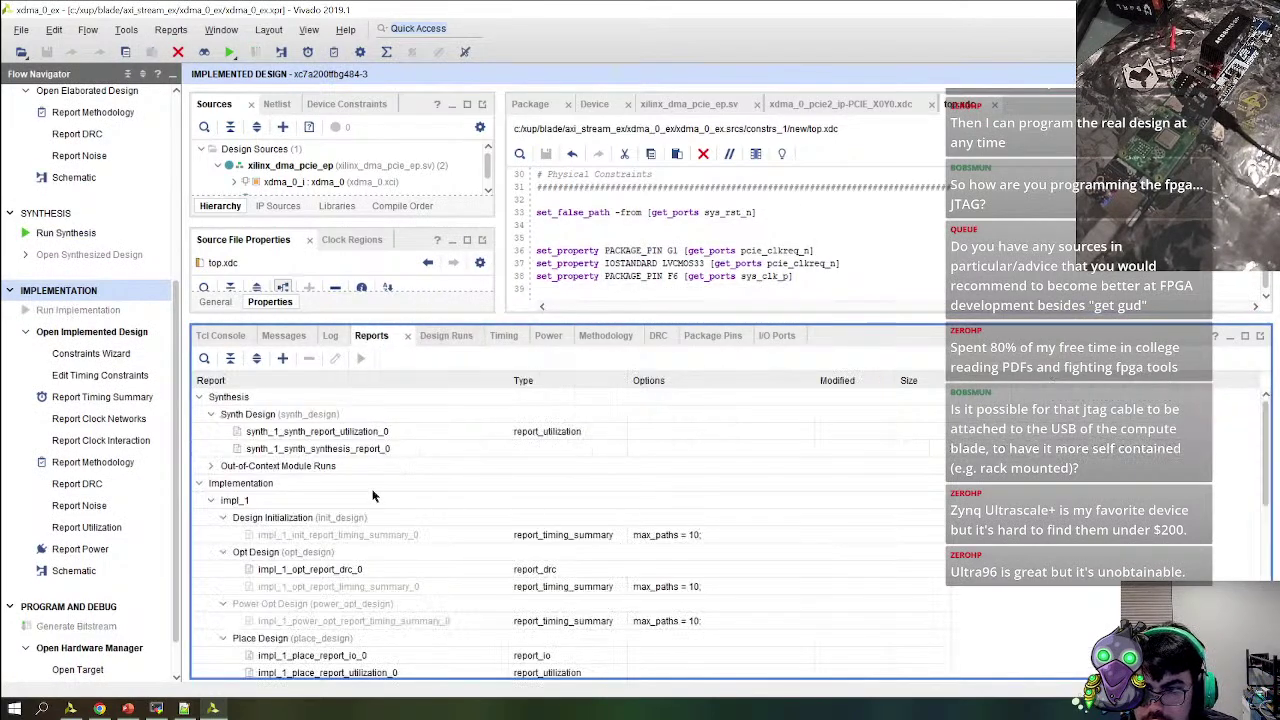
pyautogui.click(331, 336)
pyautogui.click(290, 668)
pyautogui.click(360, 668)
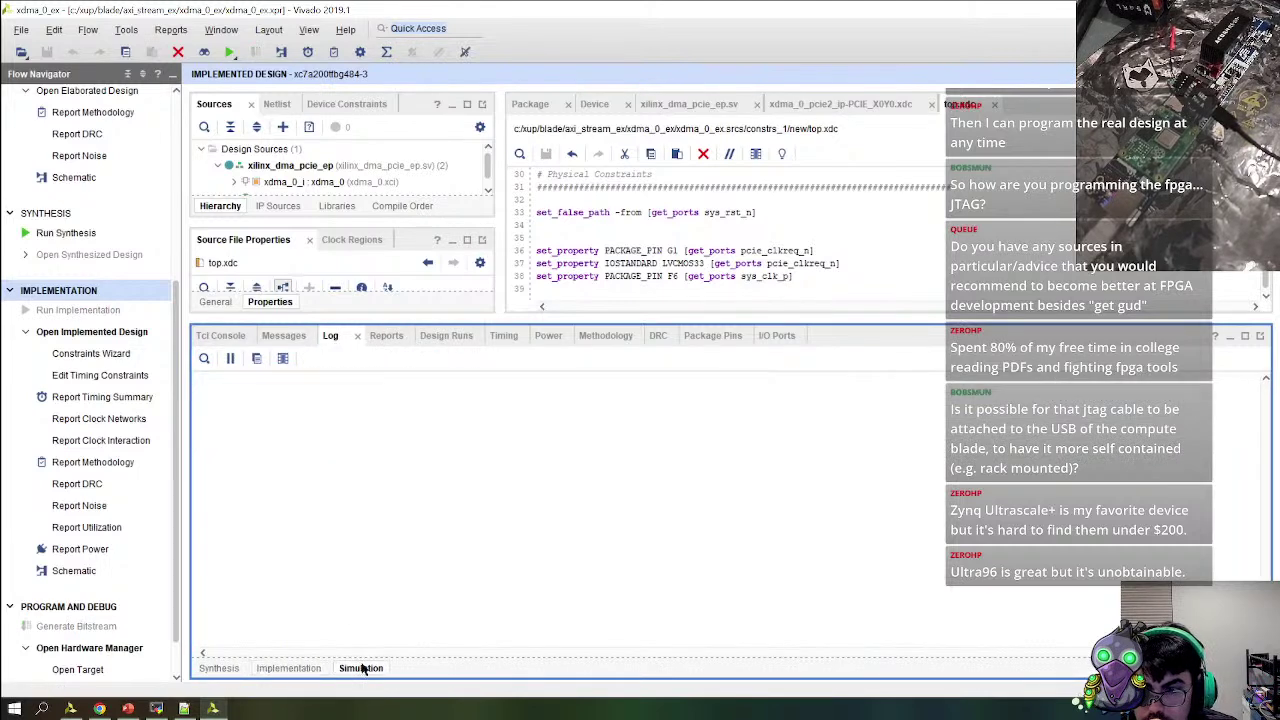
pyautogui.click(219, 668)
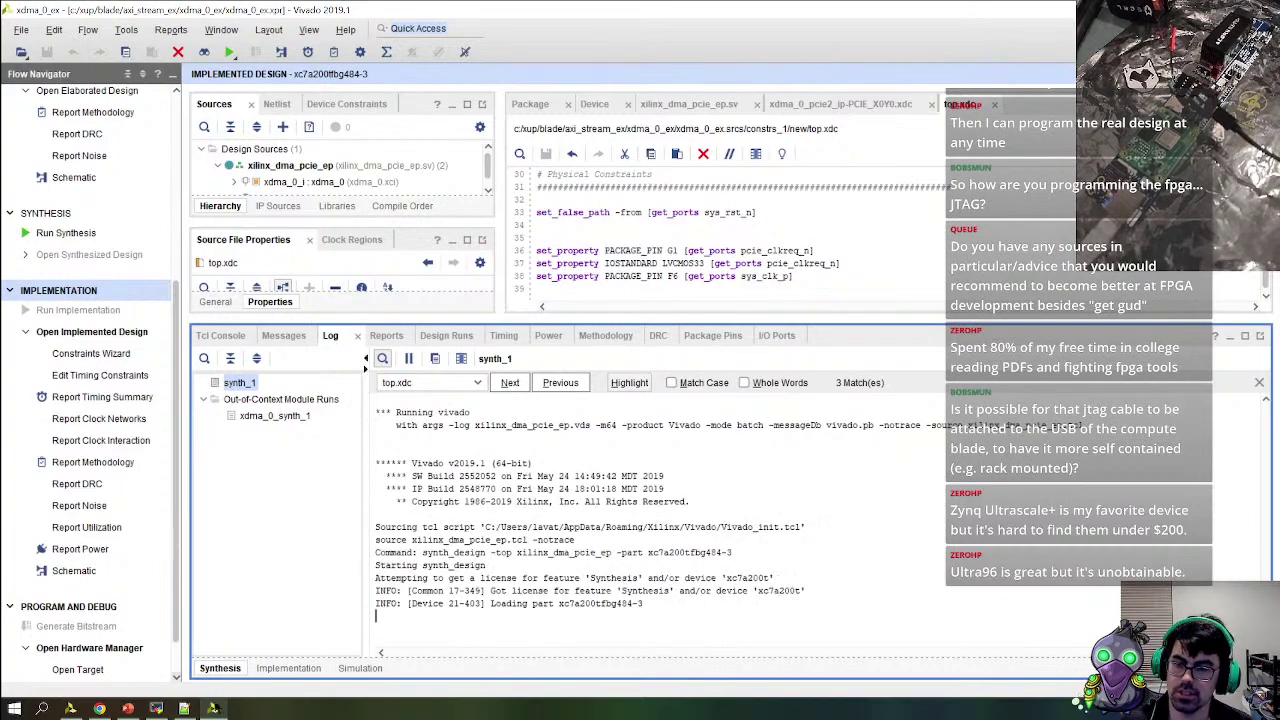
# Switch to the browser and examine the PCIe lane 0 PACKAGE_PIN constraints in the reference early.xdc on GitHub
pyautogui.hotkey('alt', 'Tab')
pyautogui.scroll(-8, 367, 468)
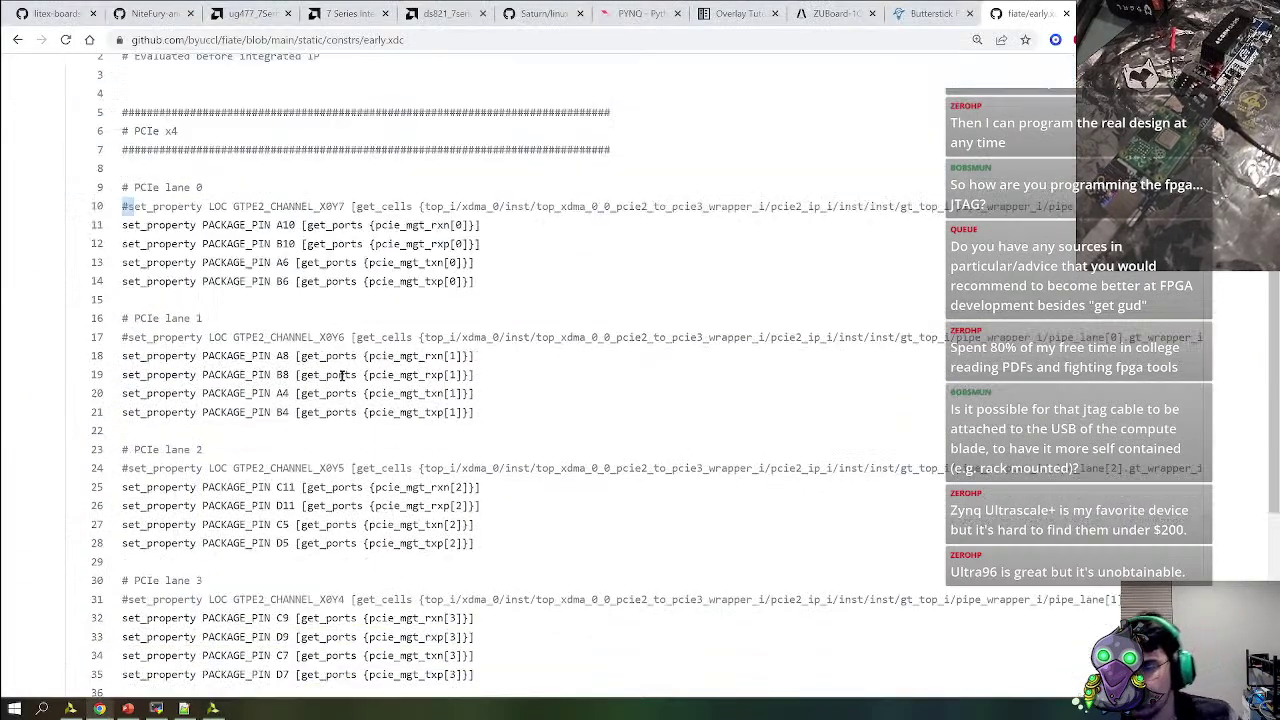
pyautogui.scroll(3, 346, 366)
pyautogui.scroll(1, 433, 414)
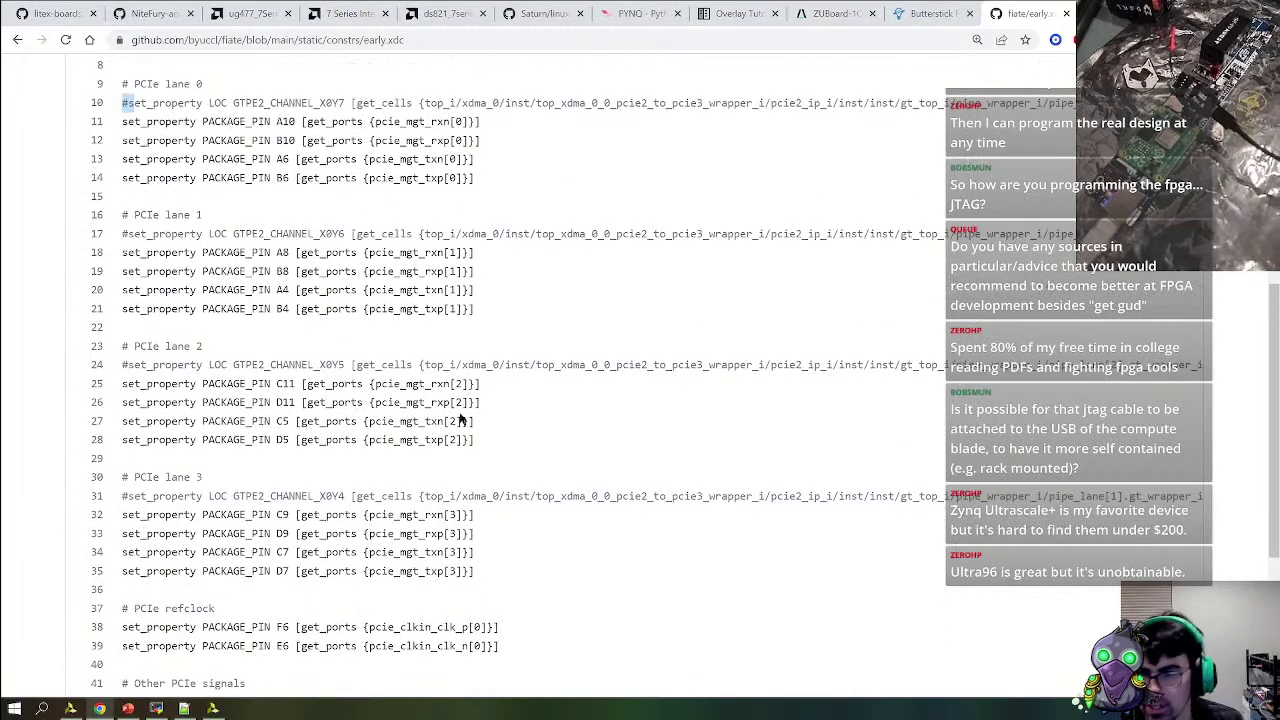
pyautogui.scroll(1, 506, 415)
pyautogui.moveTo(485, 255); pyautogui.dragTo(88, 203)
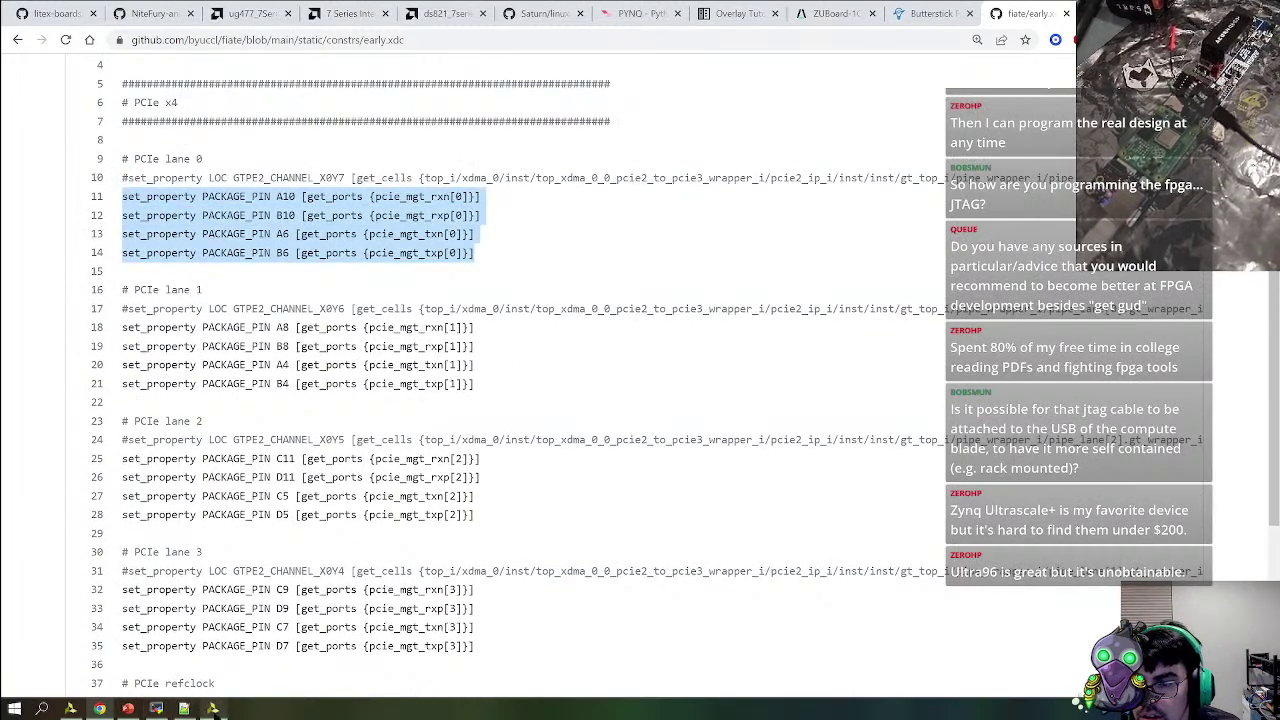
# Switch to Vivado, open xilinx_dma_pcie_ep.sv and examine its pci_exp transmit and receive port names in an enlarged editor
pyautogui.click(212, 708)
pyautogui.doubleClick(287, 166)
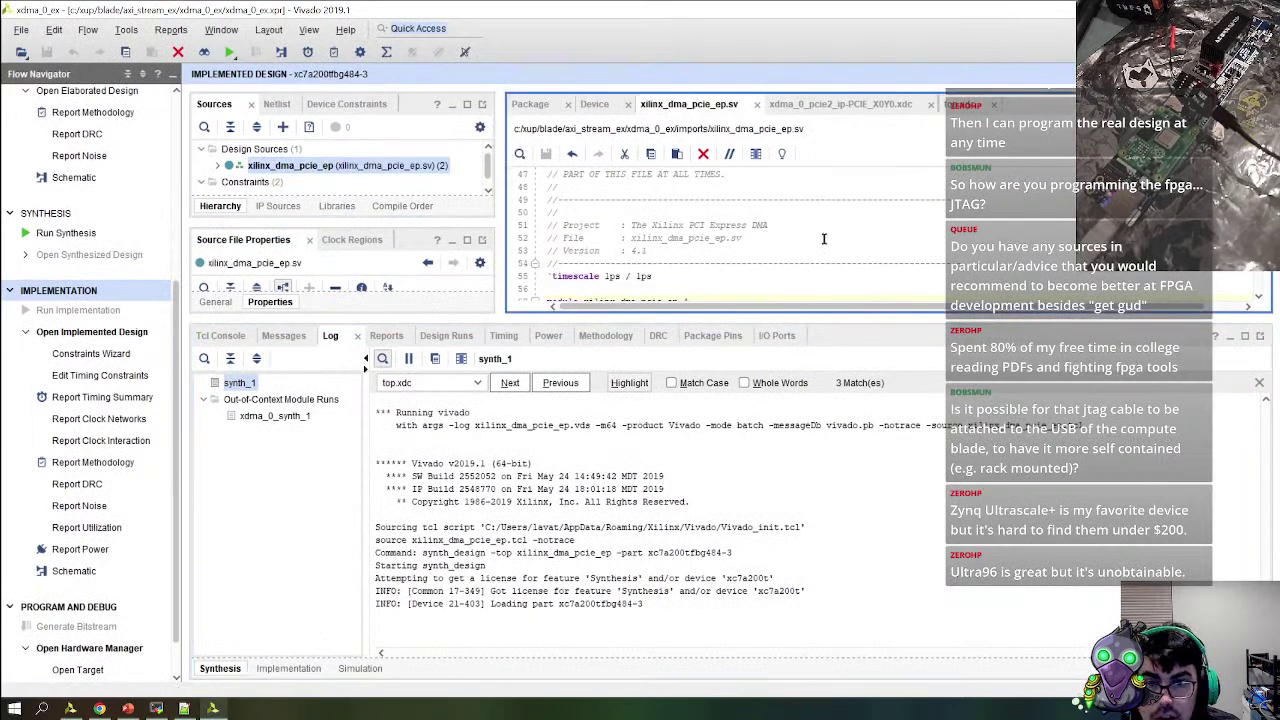
pyautogui.scroll(-10, 757, 249)
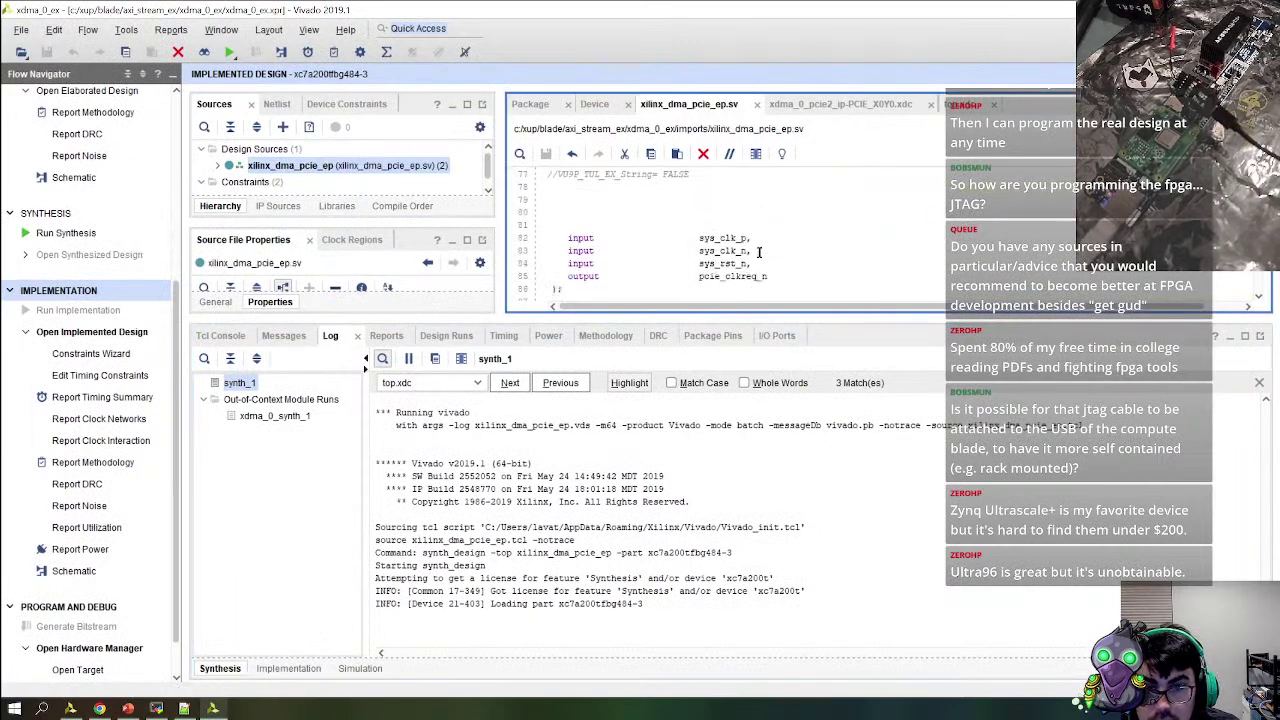
pyautogui.scroll(10, 760, 258)
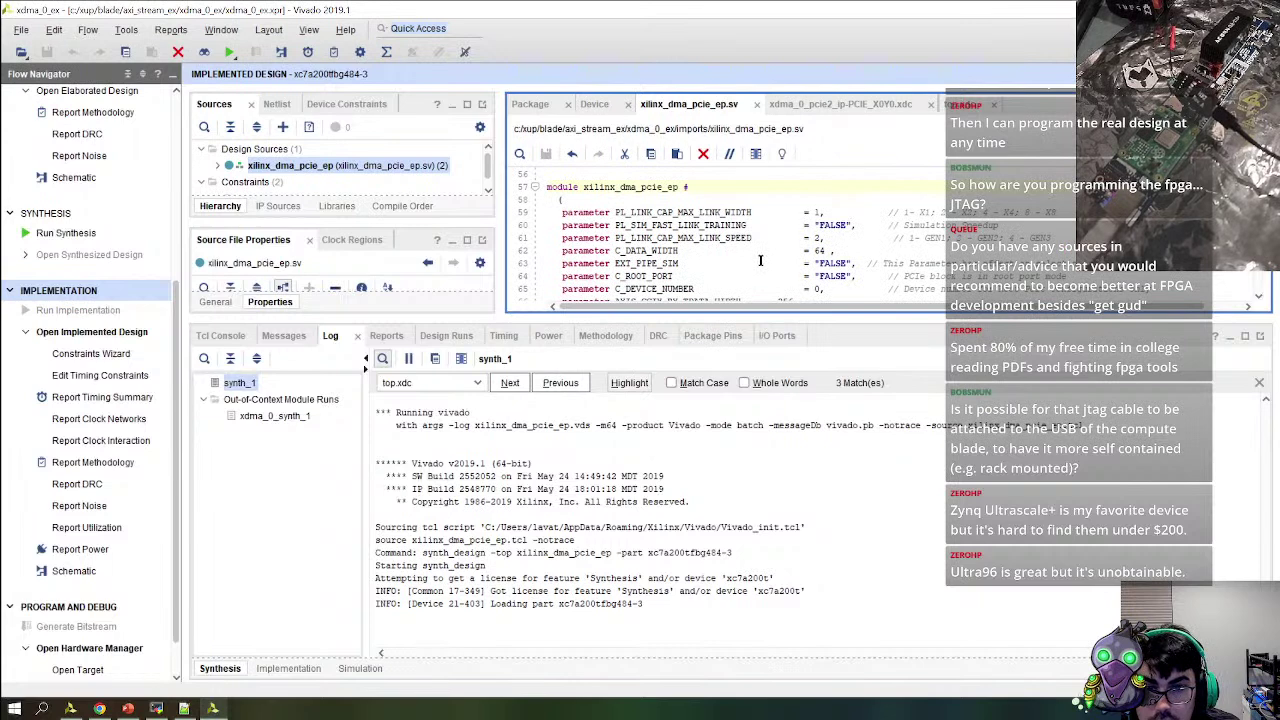
pyautogui.scroll(18, 830, 275)
pyautogui.scroll(-18, 700, 290)
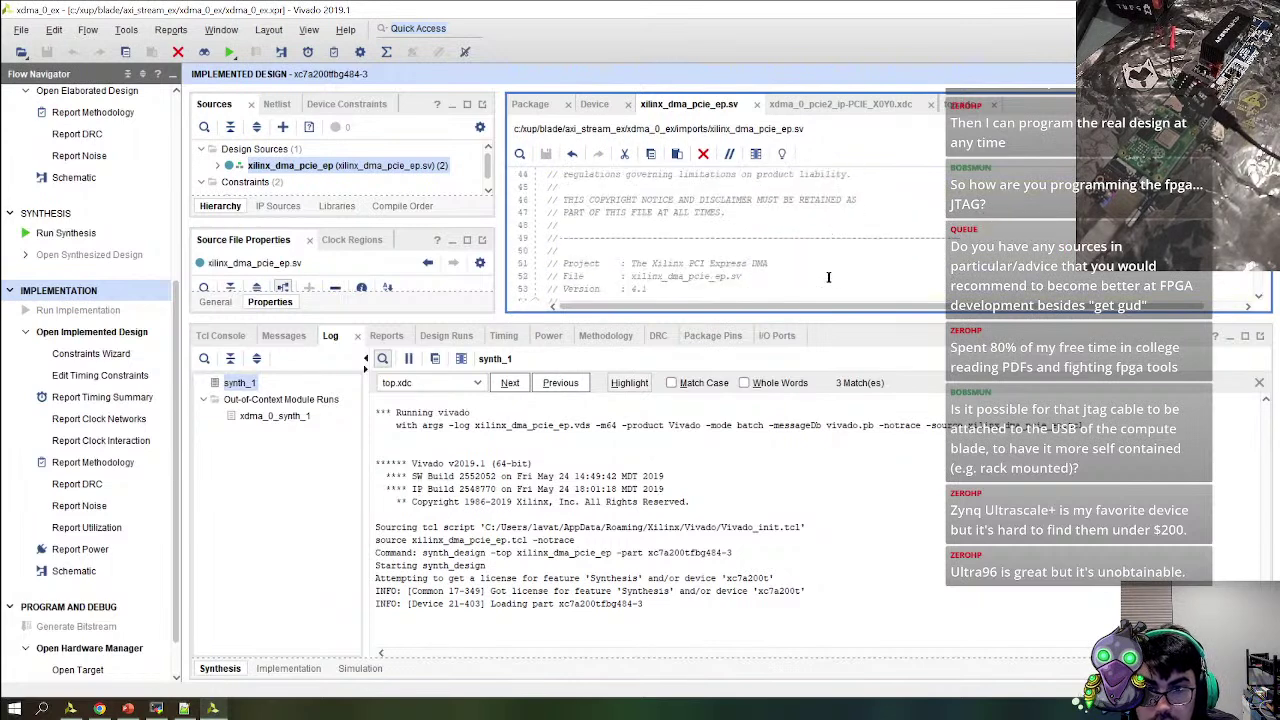
pyautogui.moveTo(697, 316); pyautogui.dragTo(697, 546)
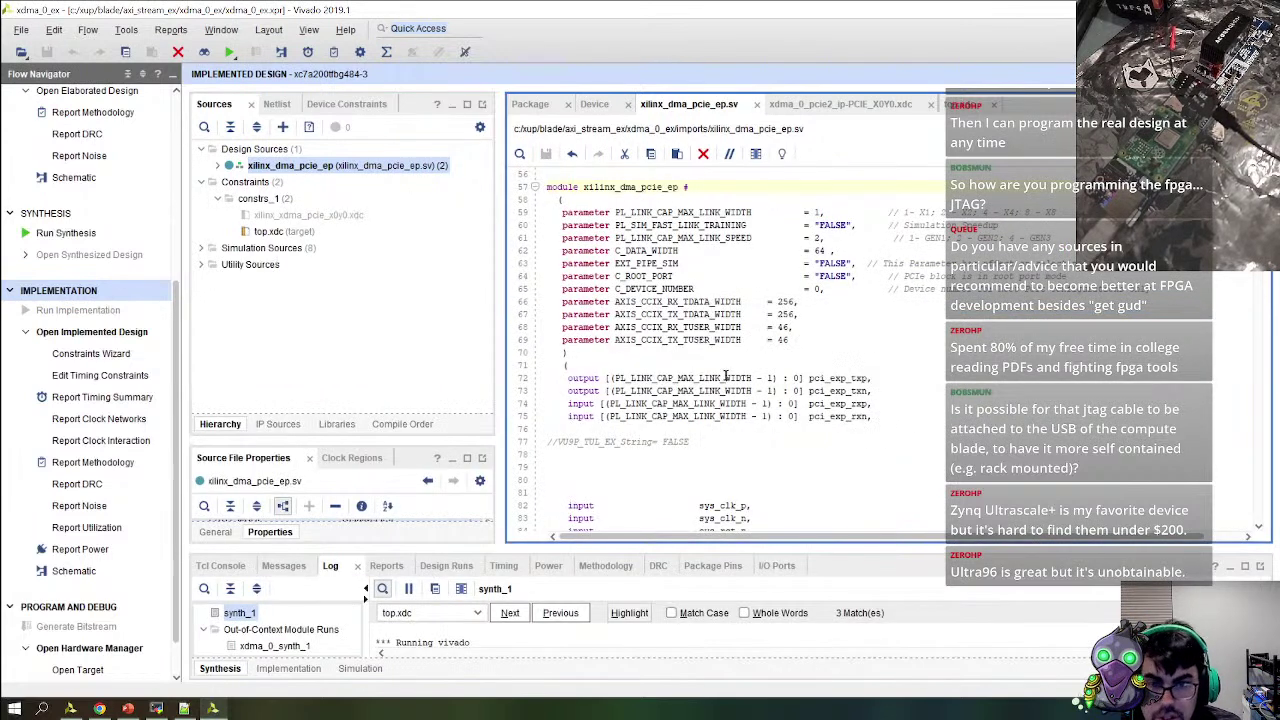
pyautogui.doubleClick(840, 378)
pyautogui.doubleClick(840, 404)
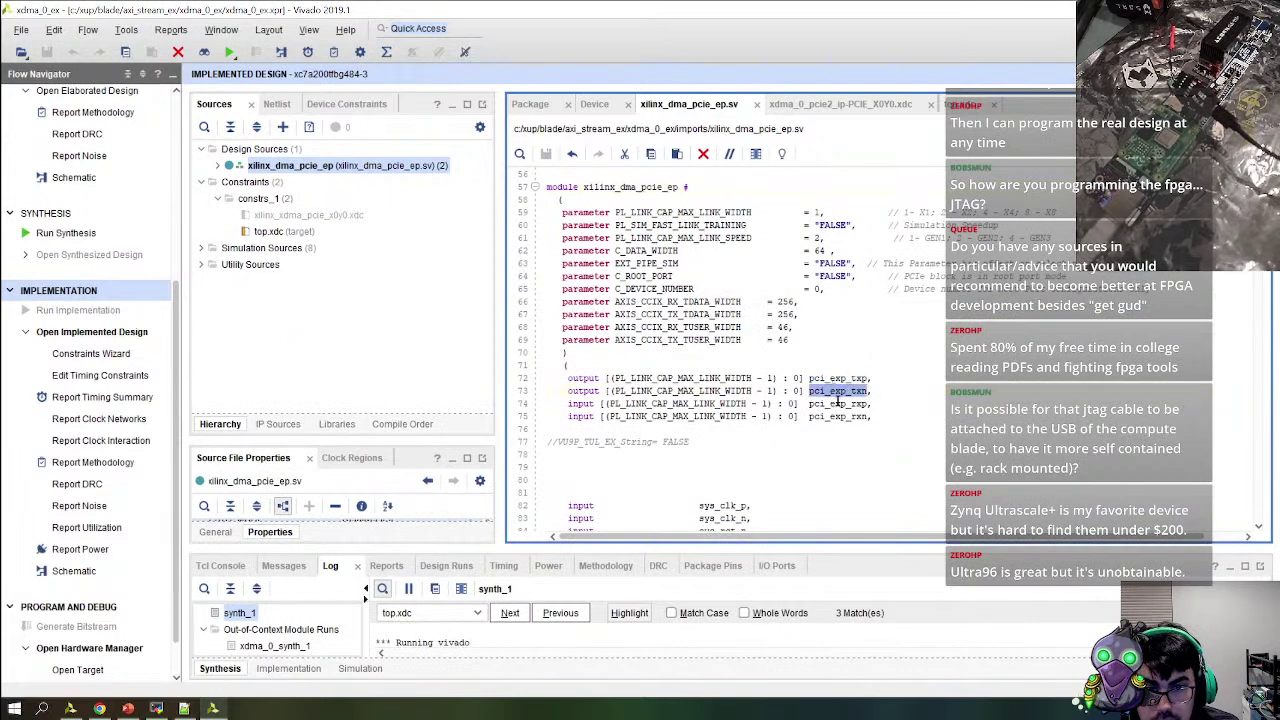
pyautogui.doubleClick(840, 416)
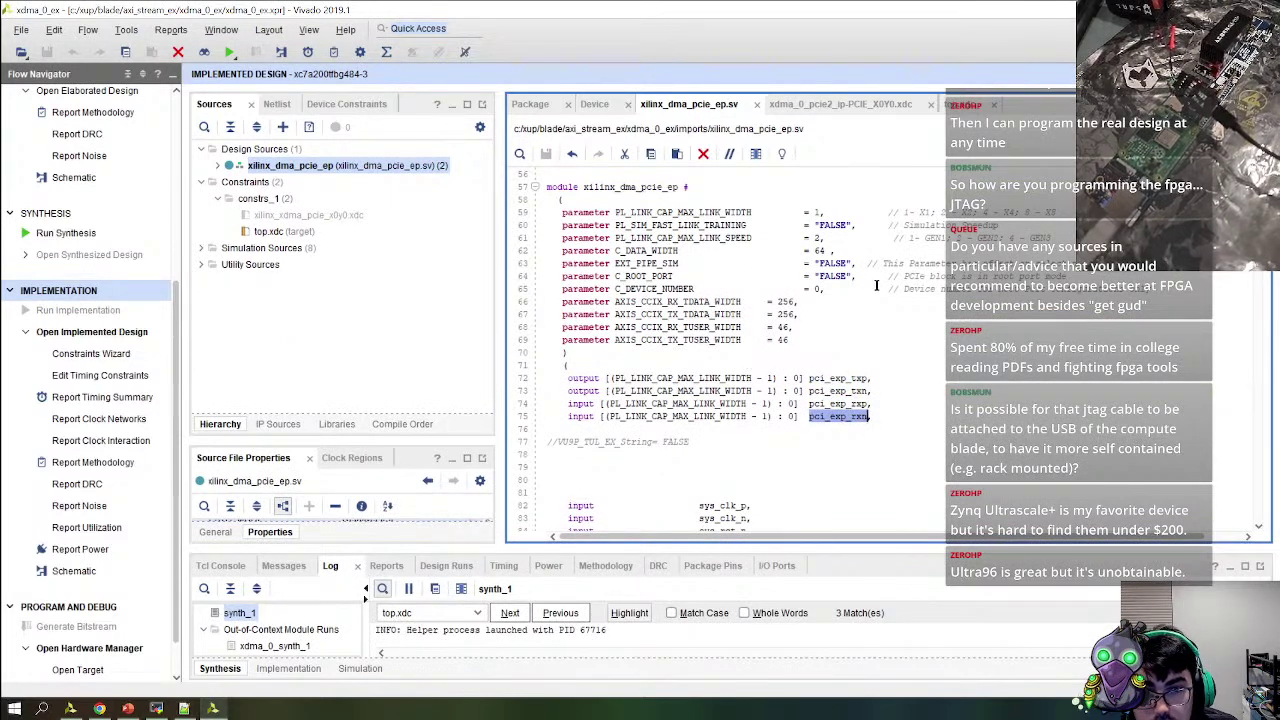
# Look through the system and AXI wire declarations in xilinx_dma_pcie_ep.sv, and enlarge the synth_1 log area
pyautogui.scroll(-15, 876, 286)
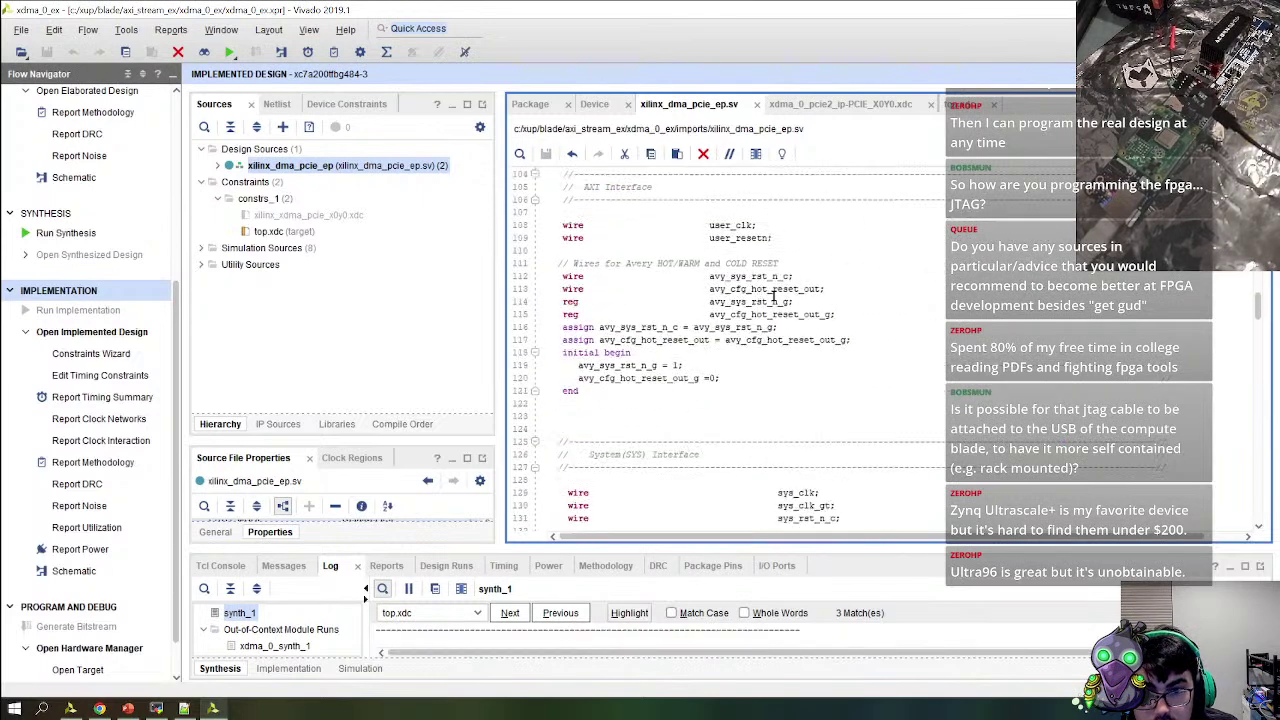
pyautogui.scroll(-9, 815, 386)
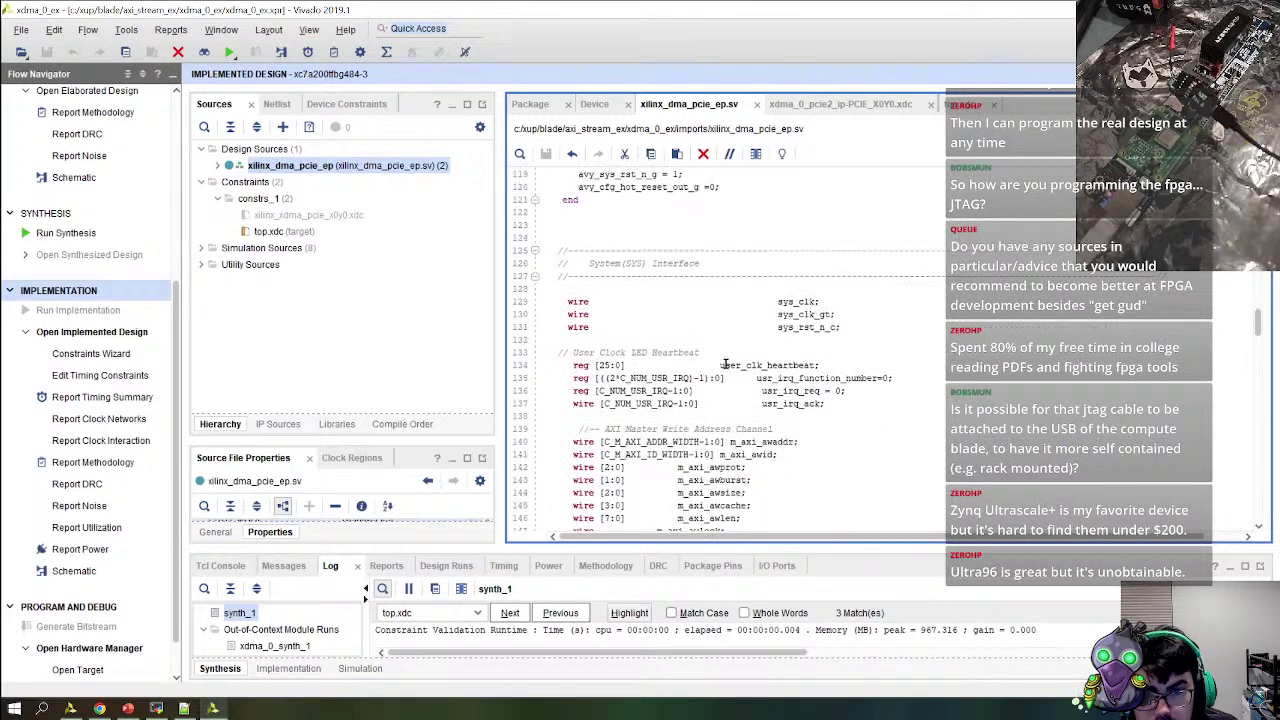
pyautogui.scroll(-5, 800, 364)
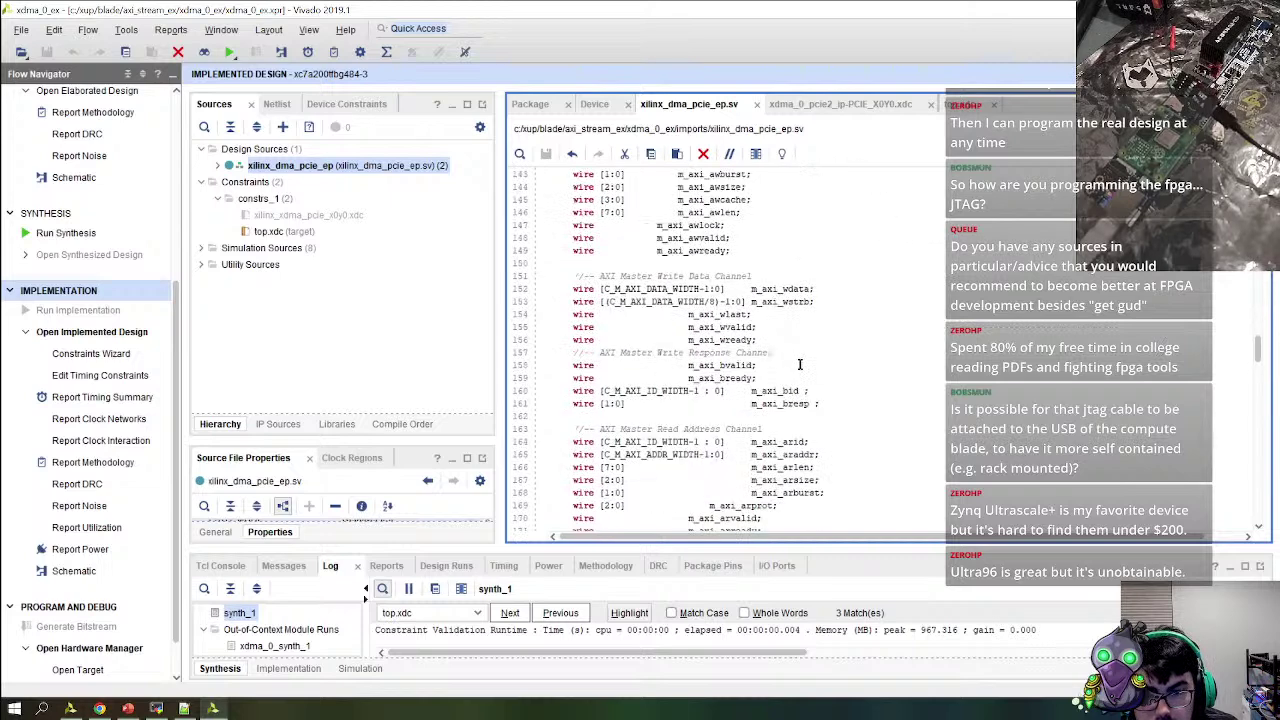
pyautogui.moveTo(800, 392); pyautogui.dragTo(800, 395)
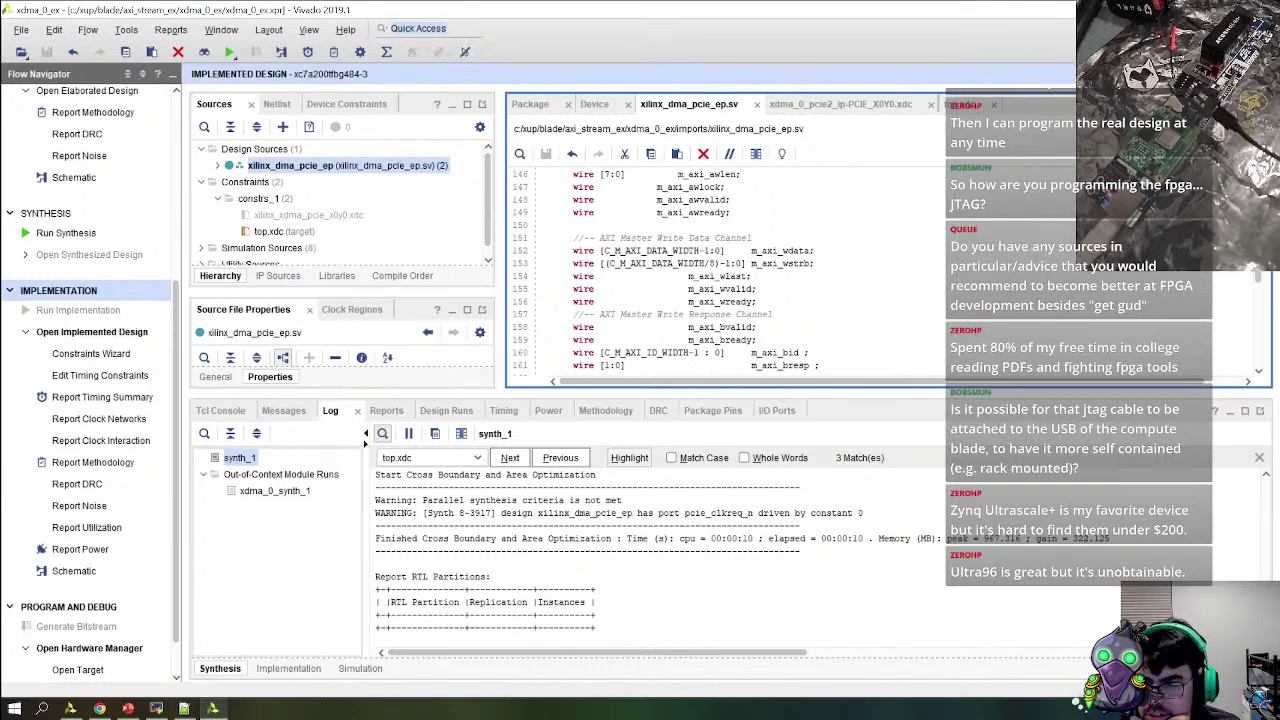
# Switch to the browser and check the lane 0 and lane 1 locations for the FBG484 package in UG477 Table 6-2
pyautogui.click(99, 708)
pyautogui.click(250, 13)
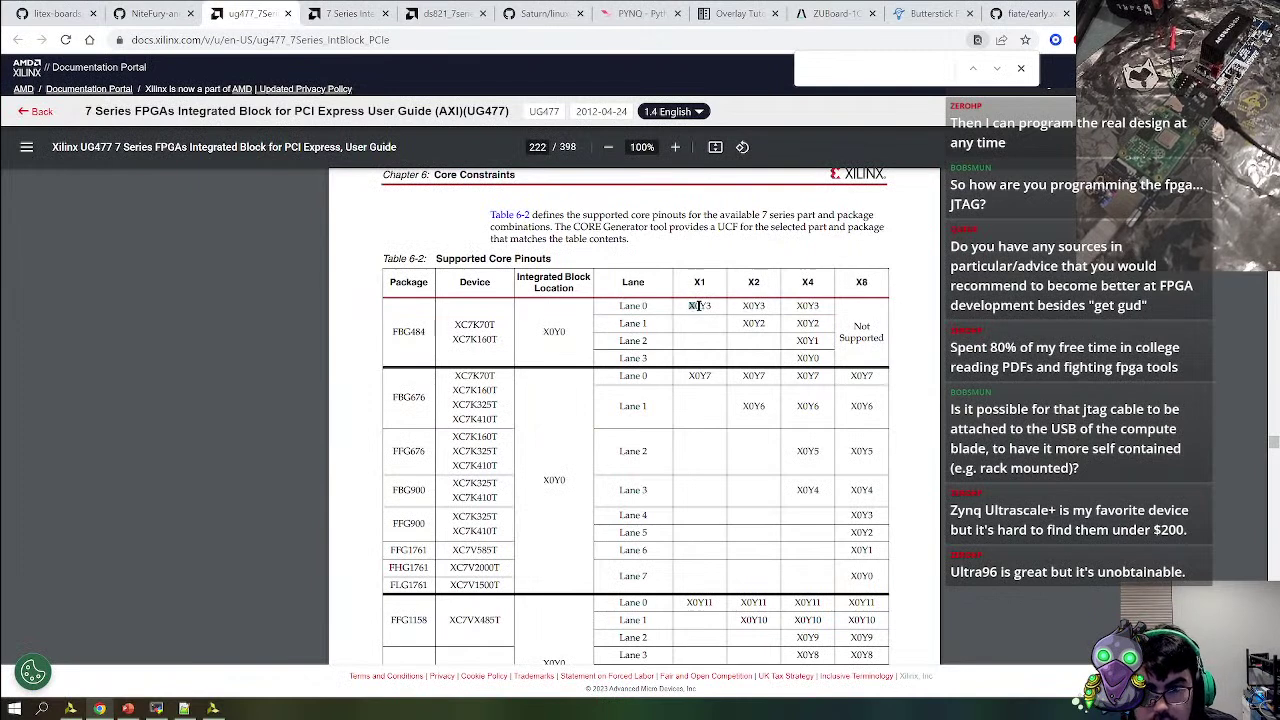
pyautogui.moveTo(690, 306); pyautogui.dragTo(823, 304)
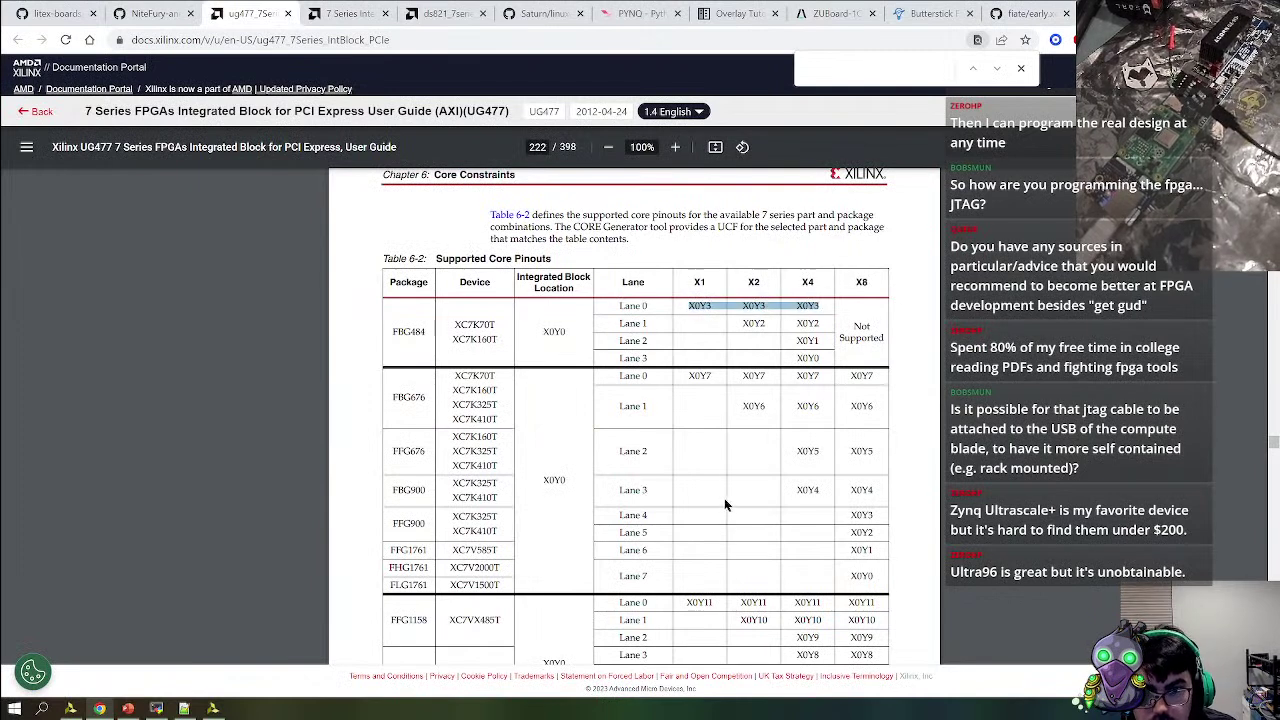
pyautogui.moveTo(738, 325); pyautogui.dragTo(770, 325)
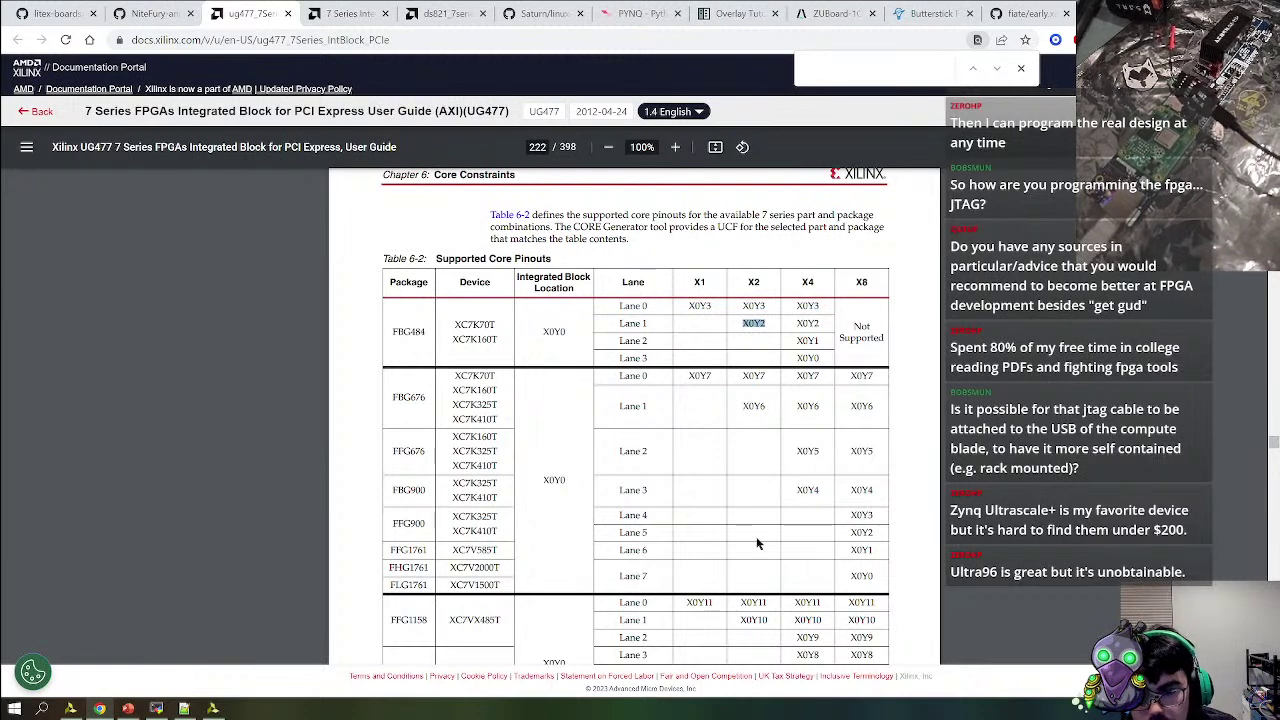
pyautogui.moveTo(212, 708)
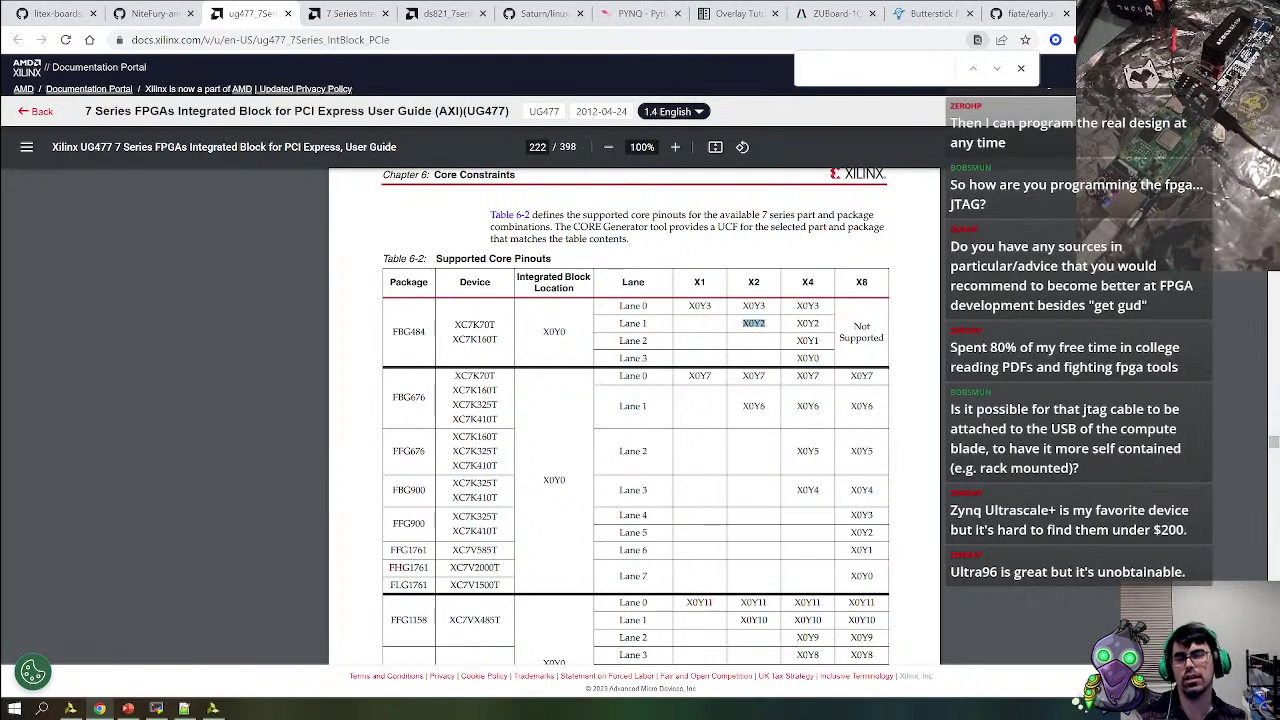
# Search the web for ultra96 in a new tab and open the 96Boards Ultra96 product page
pyautogui.hotkey('ctrl', 't')
pyautogui.write('ul')
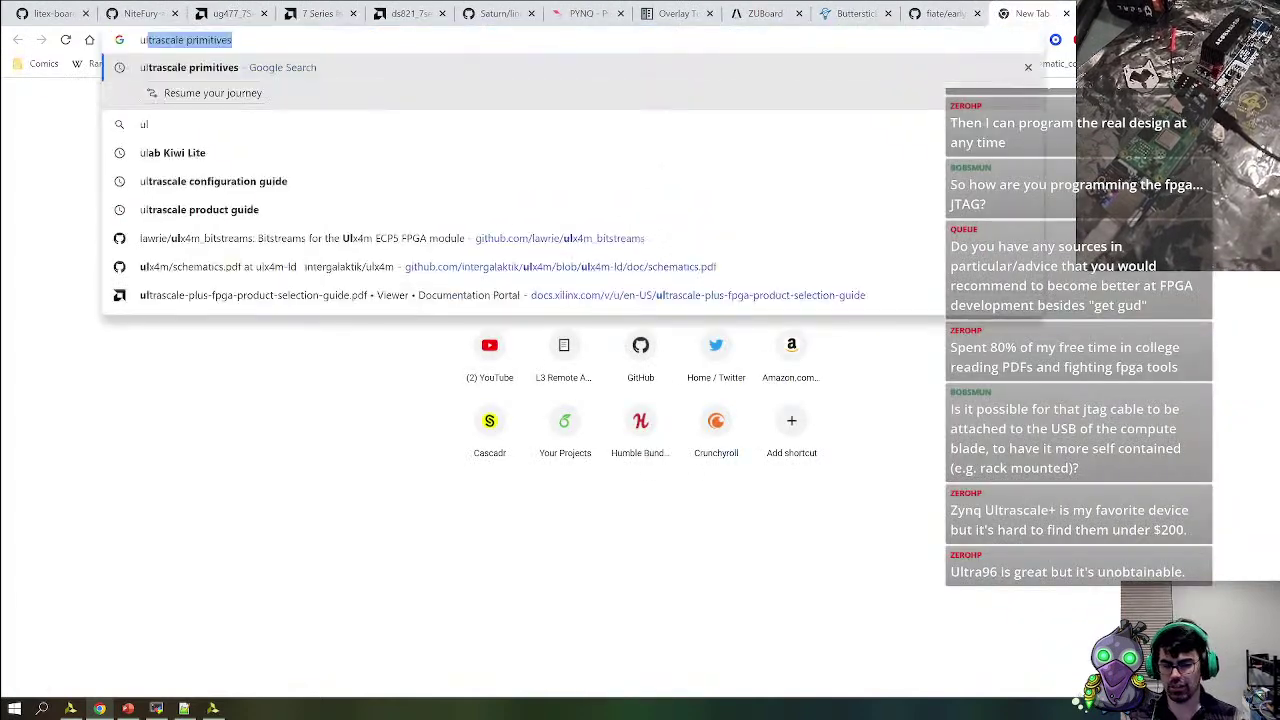
pyautogui.write('tra')
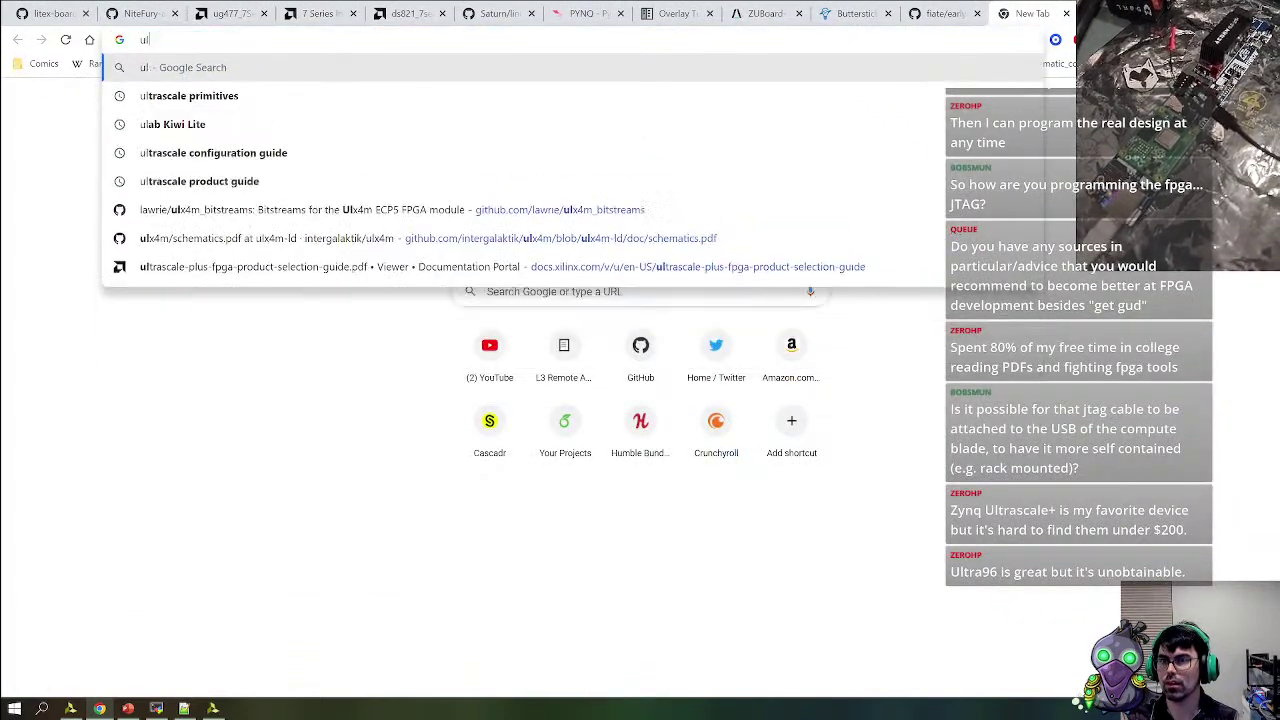
pyautogui.write('96')
pyautogui.press('Return')
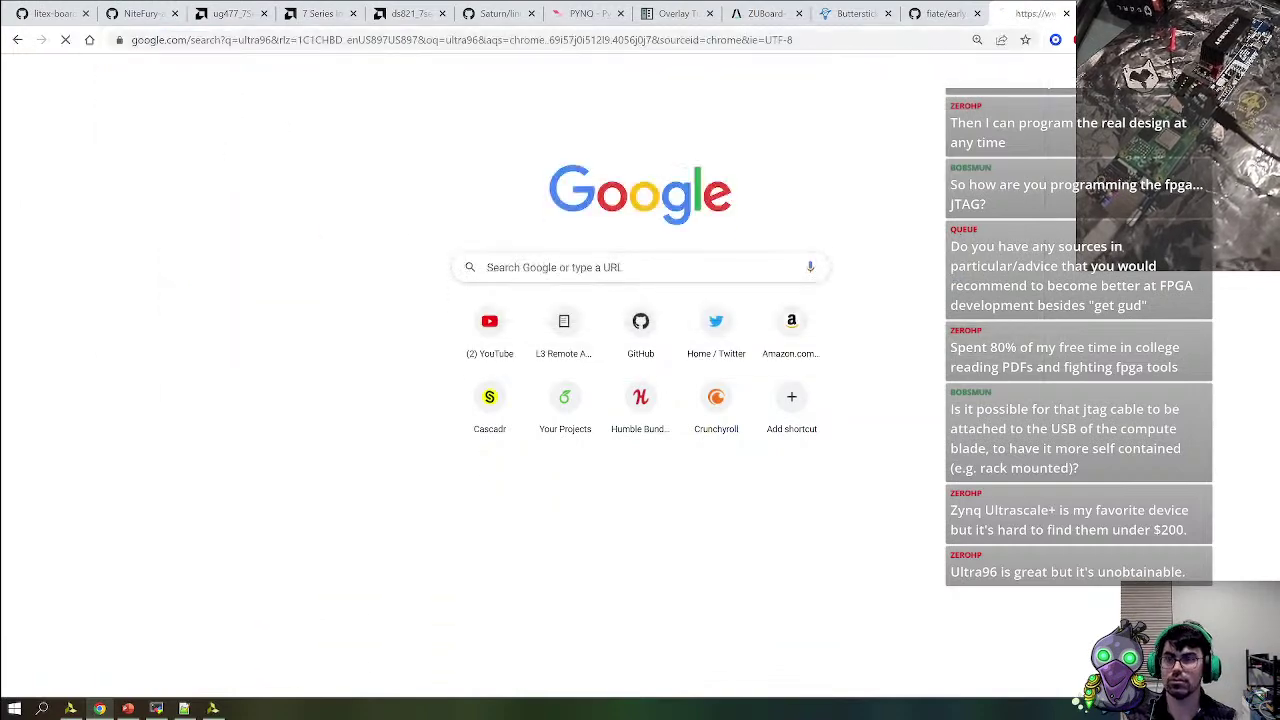
pyautogui.click(194, 259)
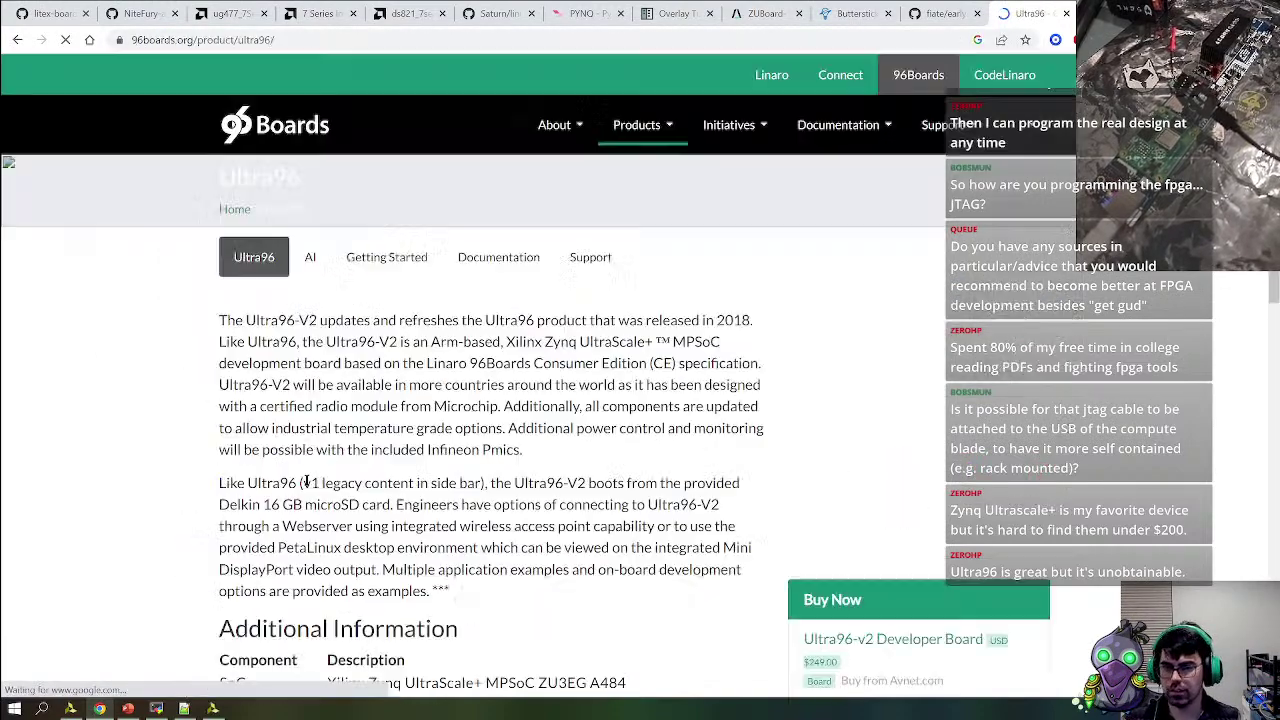
# Review the Ultra96-V2 component specifications and browse the board's product photos
pyautogui.scroll(-2, 796, 390)
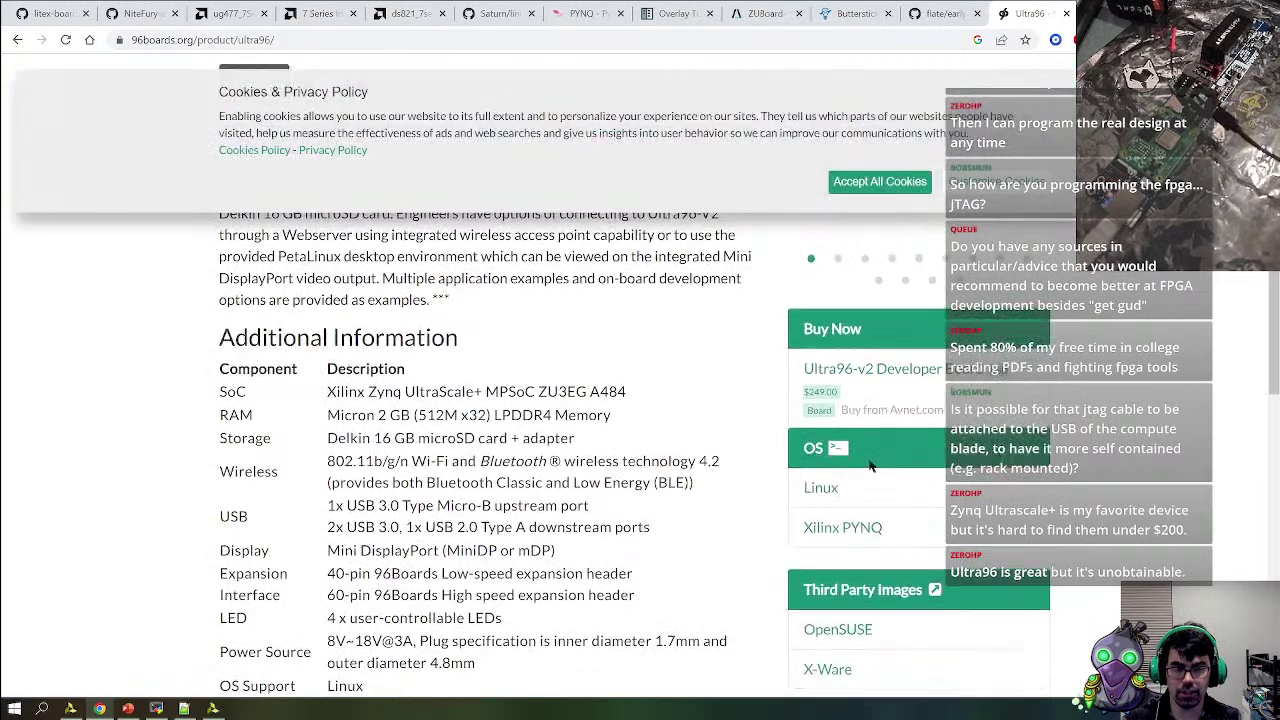
pyautogui.scroll(4, 796, 390)
pyautogui.click(838, 550)
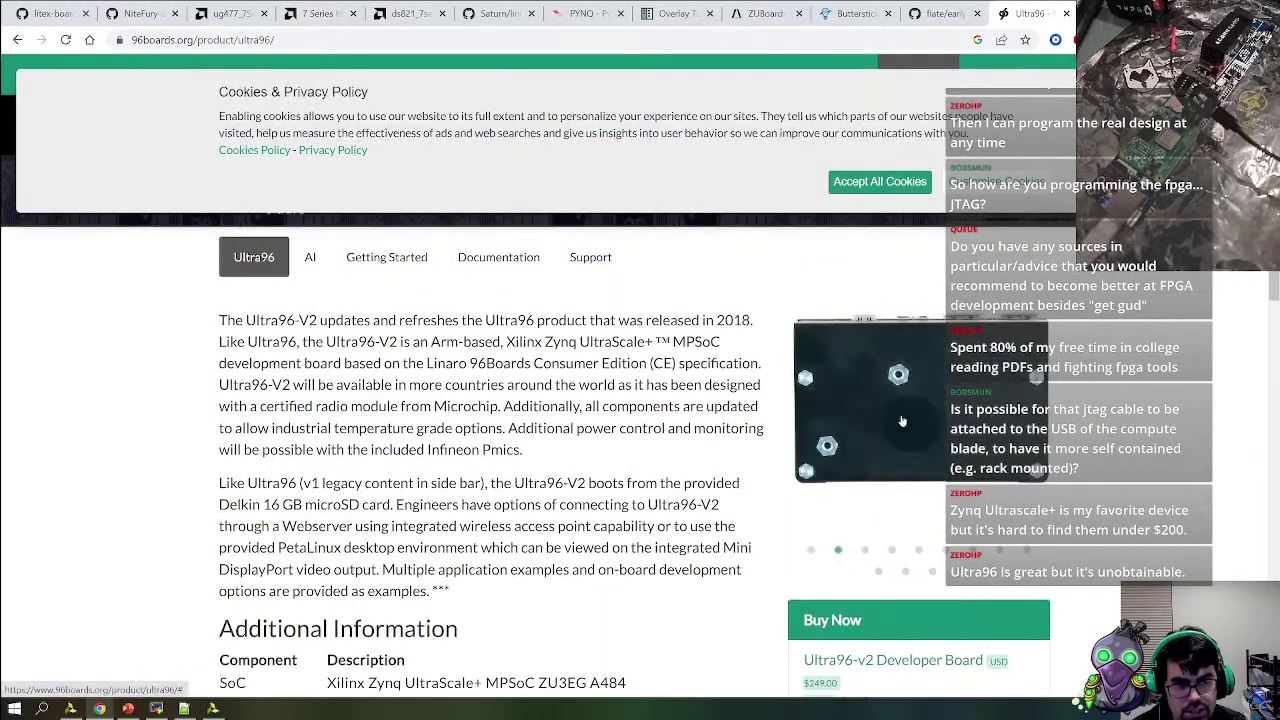
pyautogui.click(865, 550)
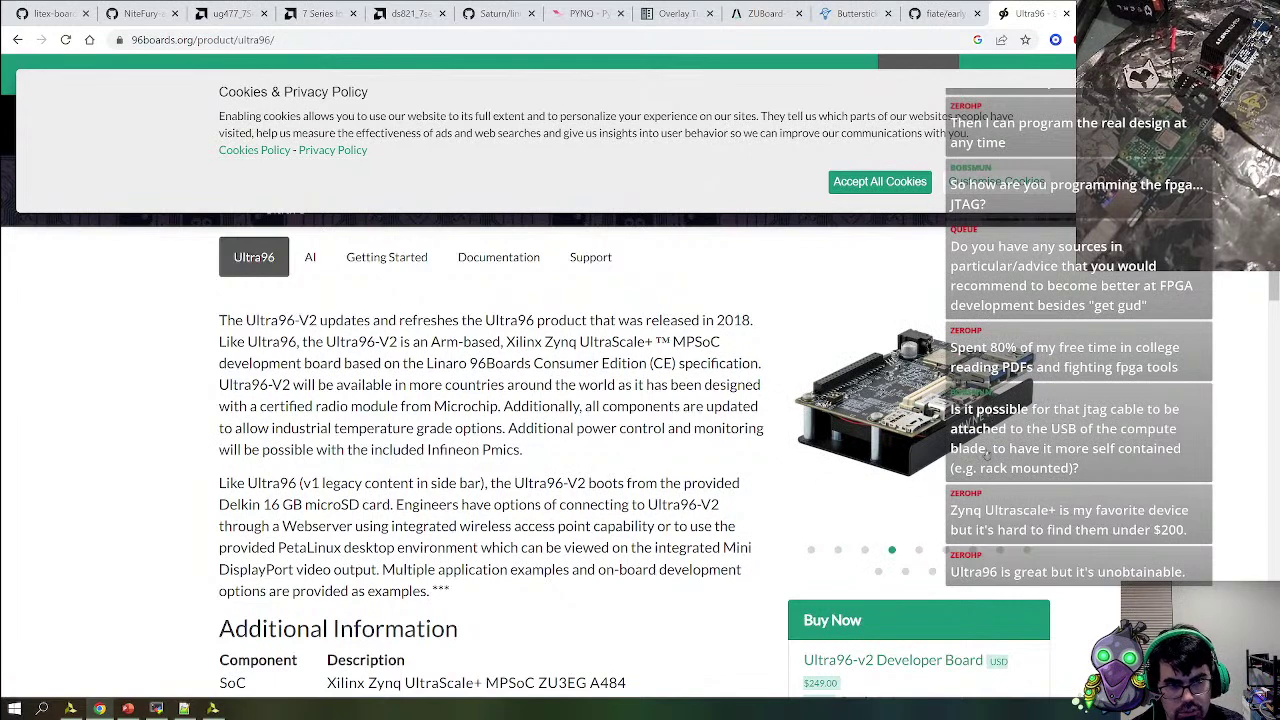
# Return to the search results, open Avnet's Ultra96-V2 page and look for the board variants' price and stock
pyautogui.hotkey('alt', 'Left')
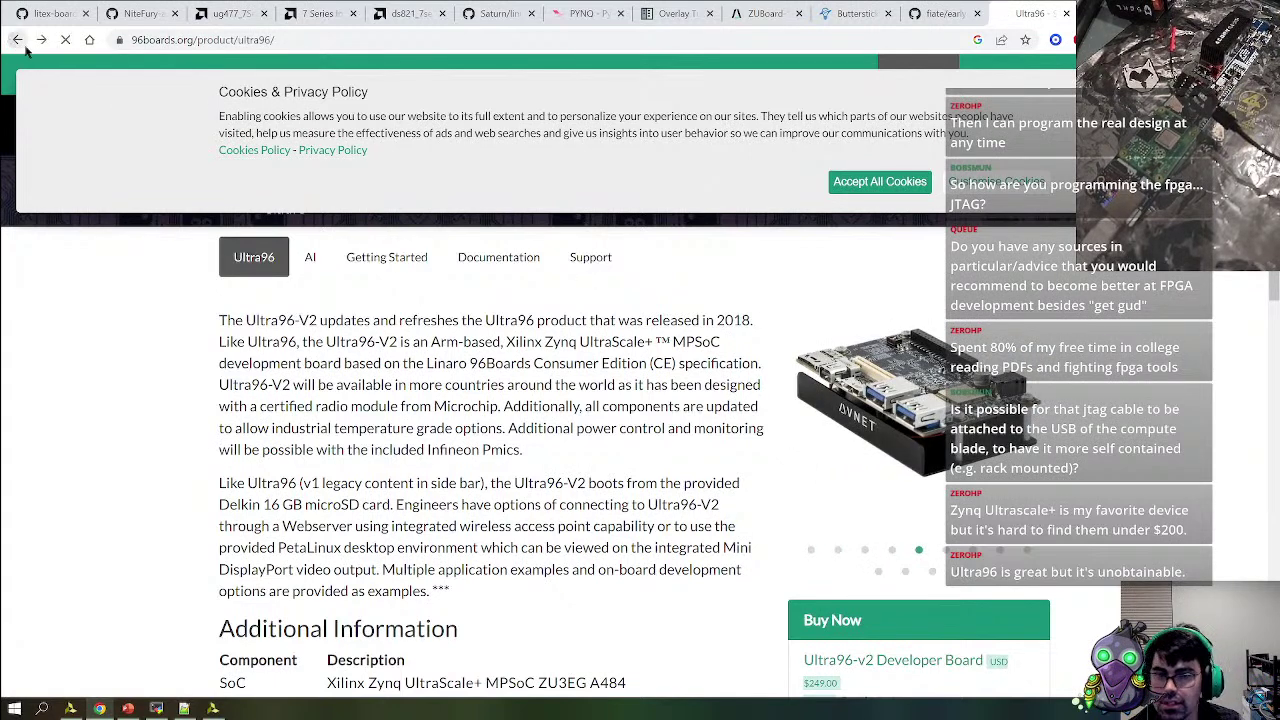
pyautogui.click(248, 550)
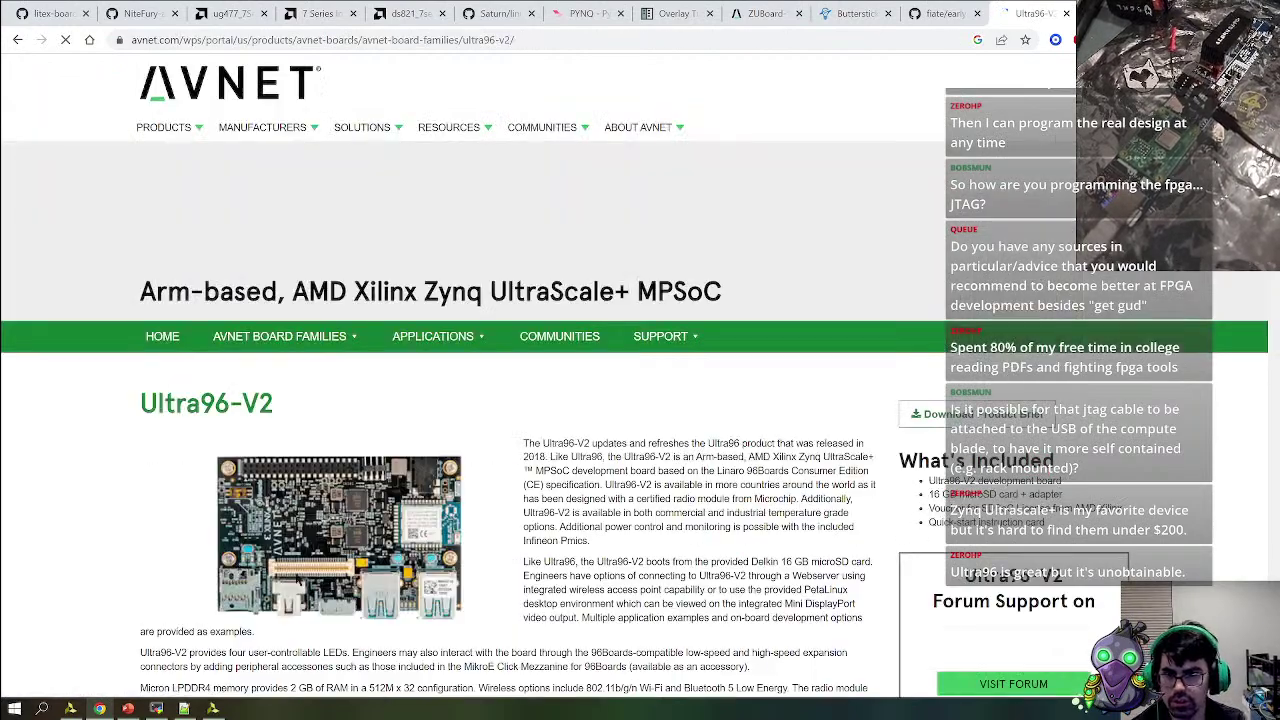
pyautogui.scroll(-3, 519, 378)
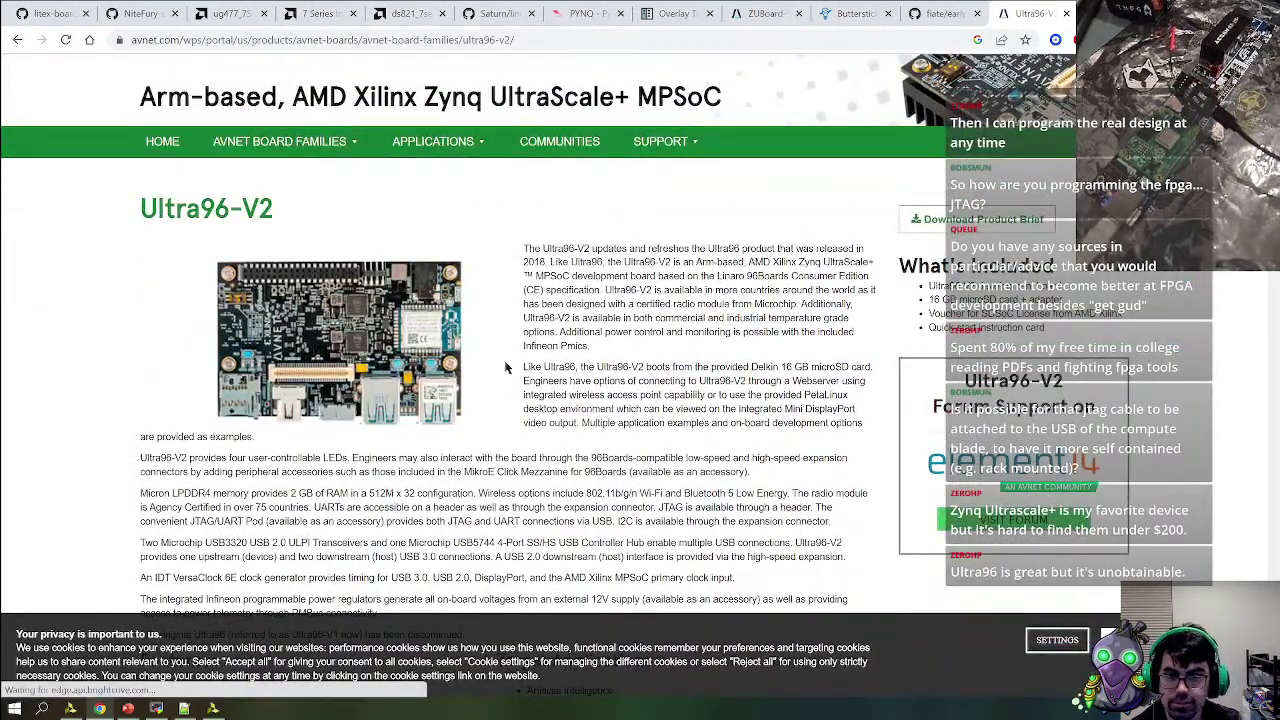
pyautogui.scroll(-10, 510, 360)
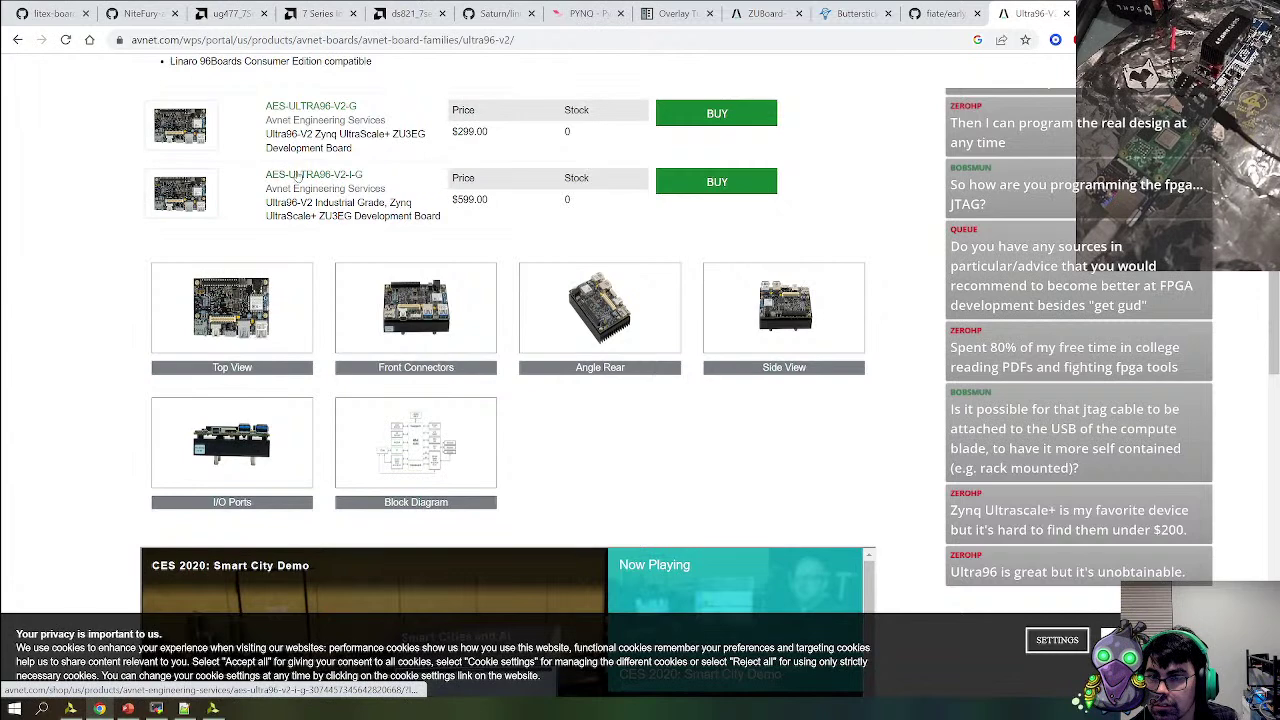
# Open the AES-ULTRA96-V2-G product page and check its factory lead time
pyautogui.scroll(2, 362, 283)
pyautogui.click(362, 283)
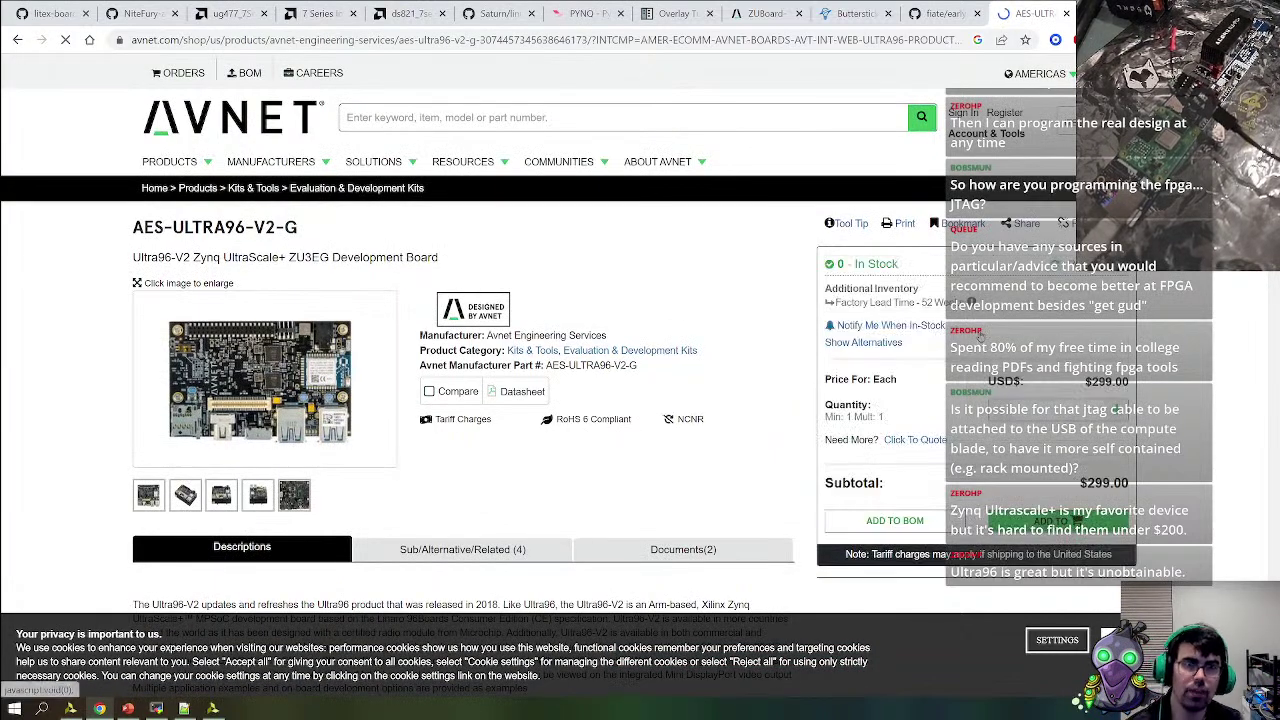
pyautogui.moveTo(922, 322); pyautogui.dragTo(966, 322)
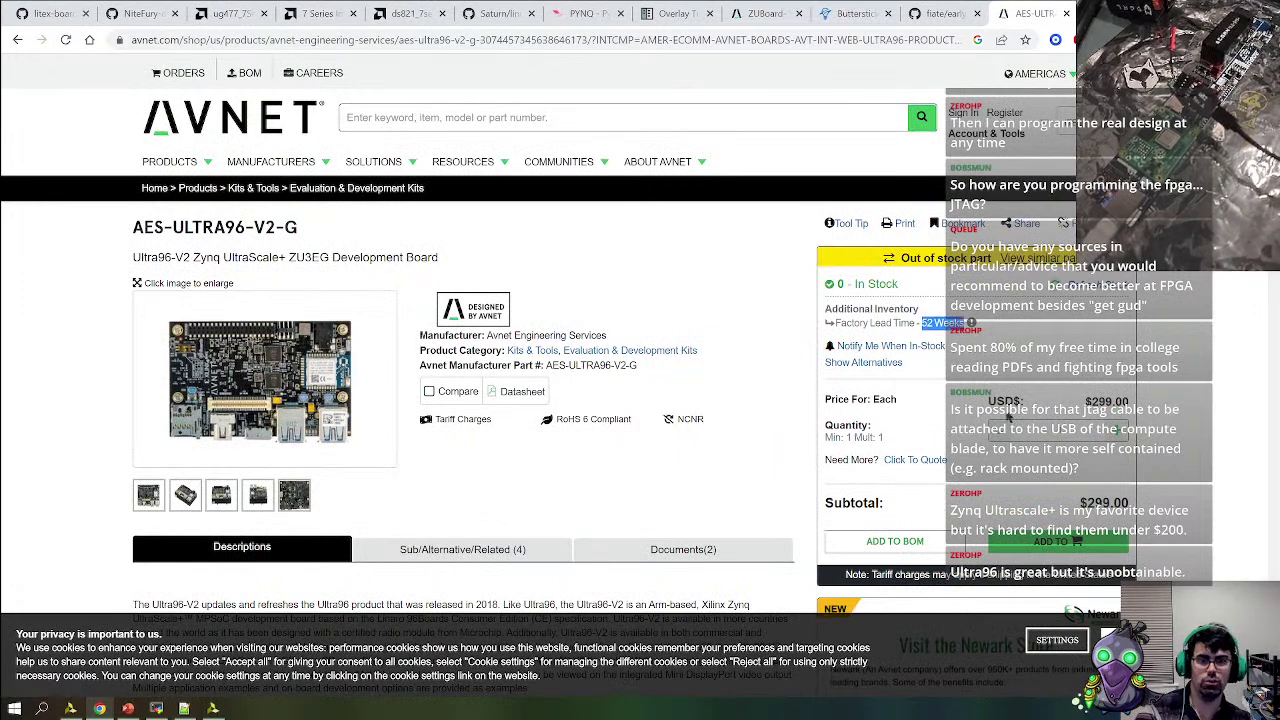